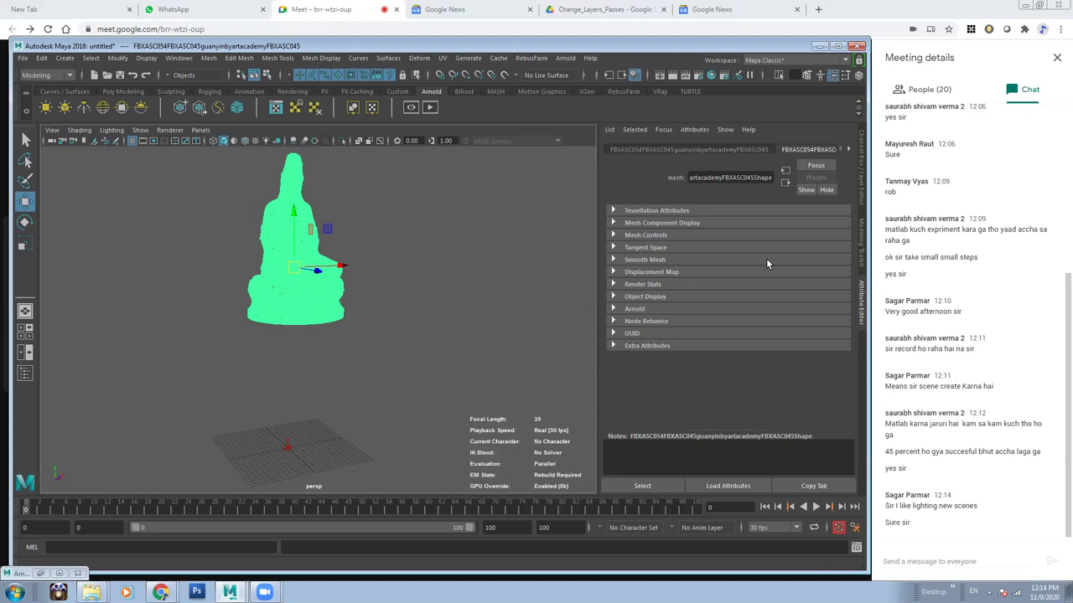
Orbit around the statue to look down on it, then reselect it.
mouse_move(438, 268)
left_mouse_down("alt")
mouse_move(378, 283)
mouse_move(347, 306)
mouse_move(353, 290)
mouse_move(396, 312)
mouse_move(372, 295)
mouse_move(383, 304)
mouse_move(383, 294)
left_mouse_up("alt")
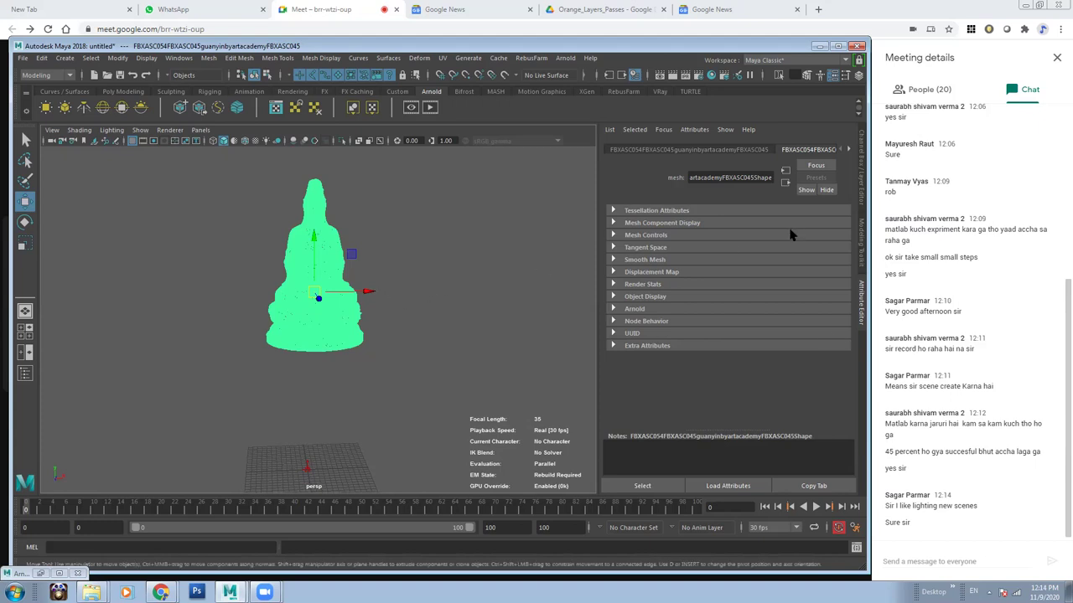
left_click_drag(419, 357, 411, 355, "alt")
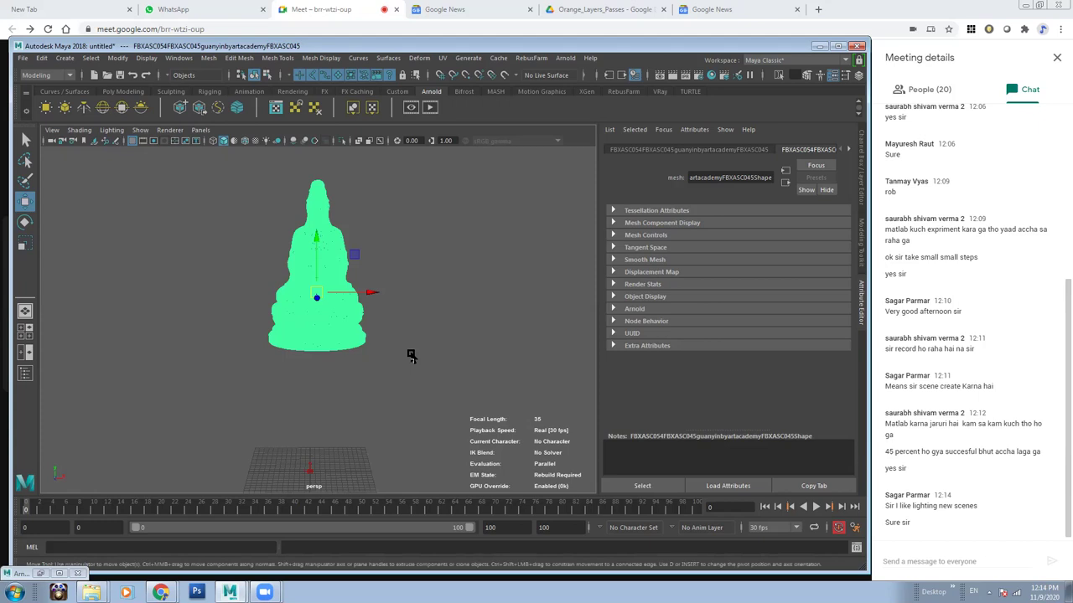
left_click_drag(411, 355, 402, 352, "alt")
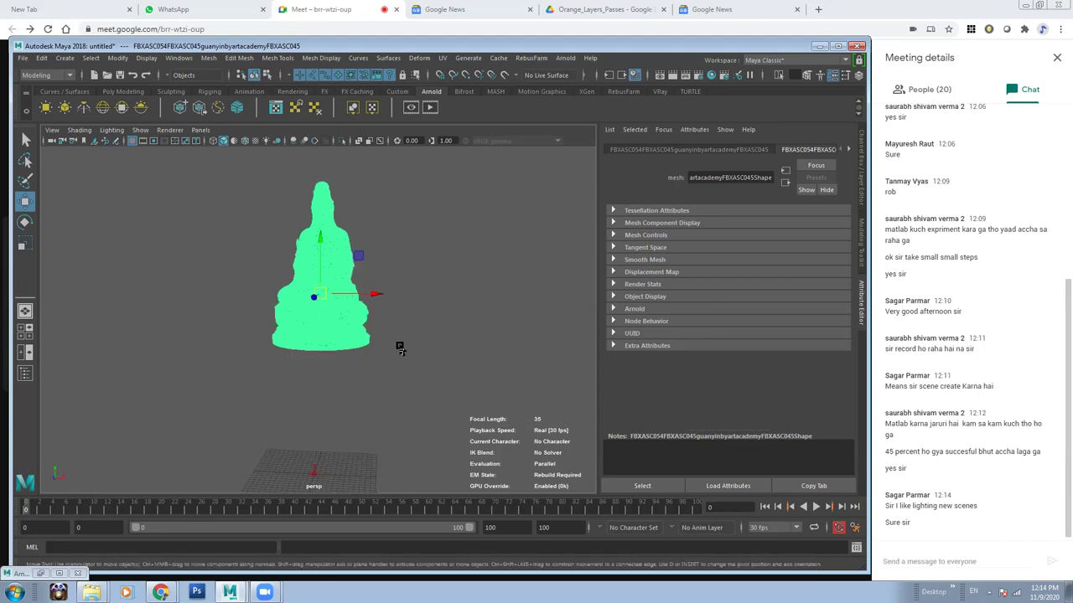
left_click_drag(394, 346, 406, 342, "alt")
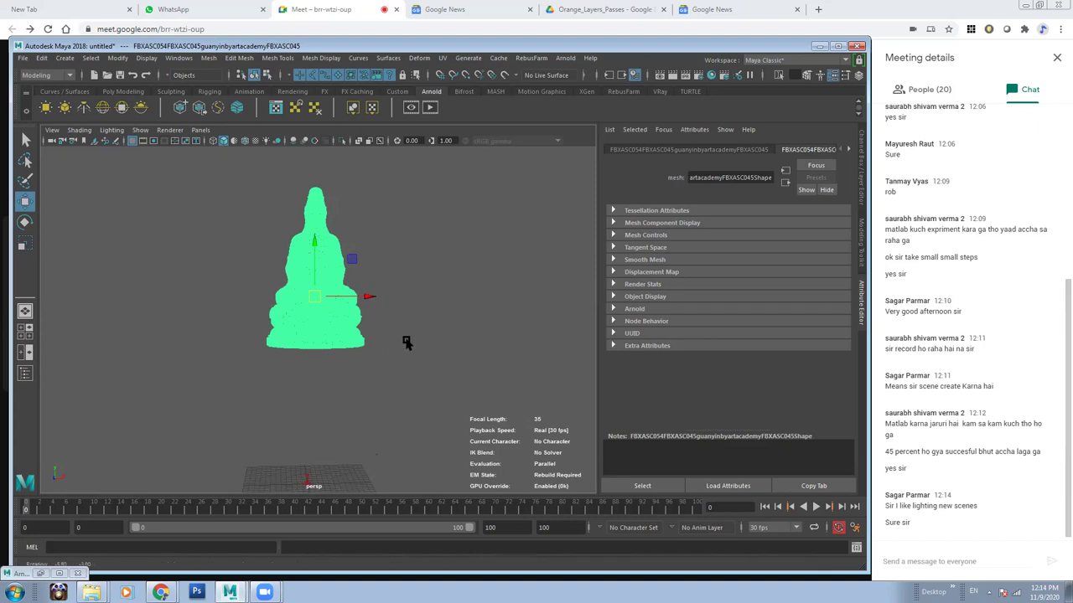
left_click(406, 344)
left_click(296, 269)
Open the Hypershade, widen its Create list and show the Arnold node types.
left_click(178, 58)
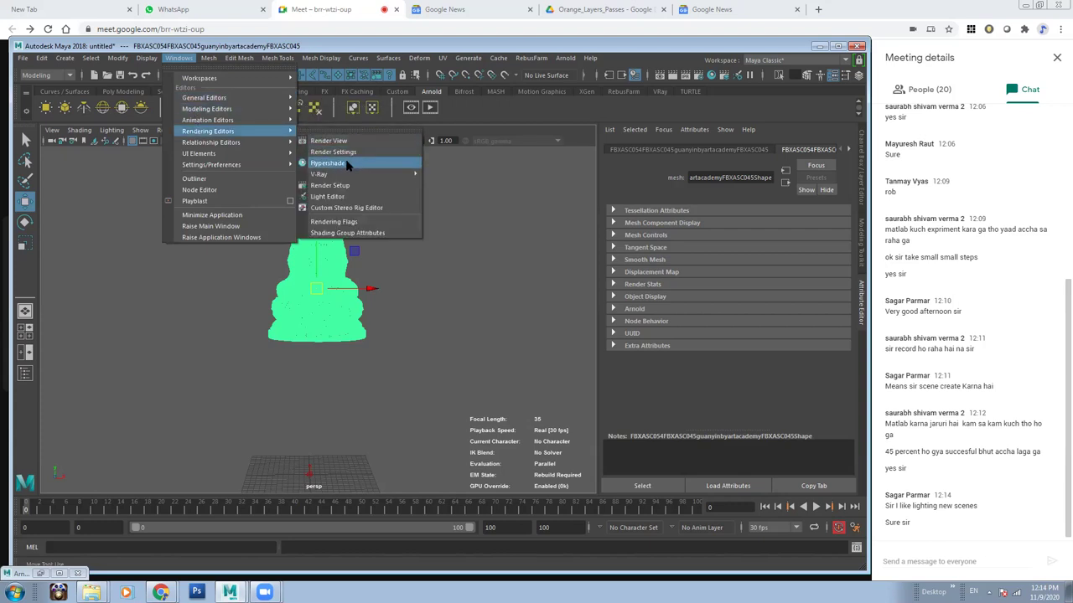
left_click(344, 163)
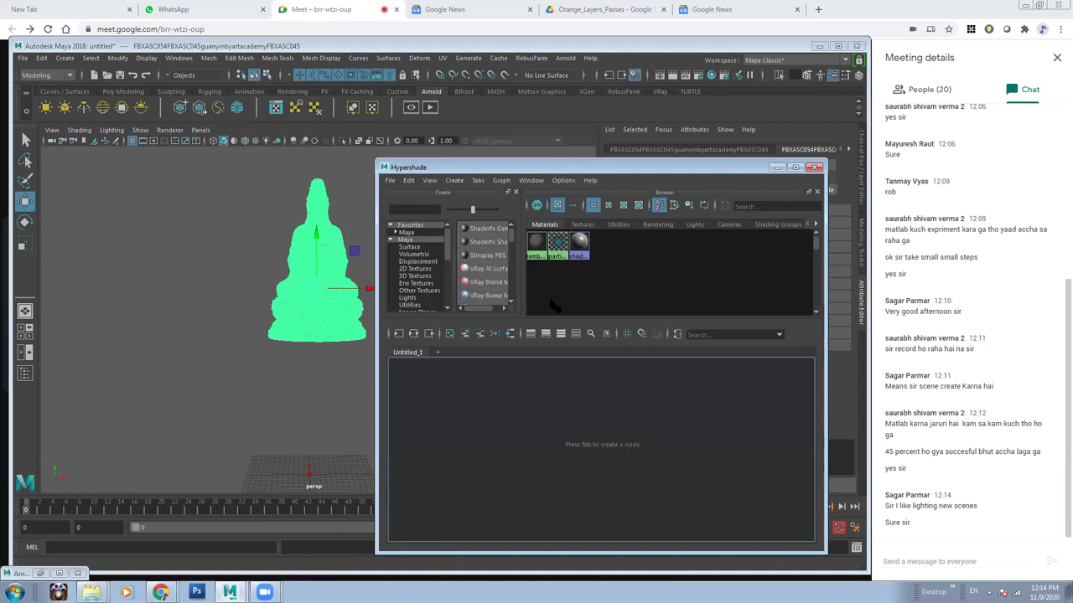
mouse_move(520, 297)
left_mouse_down()
mouse_move(588, 302)
mouse_move(580, 425)
left_mouse_up()
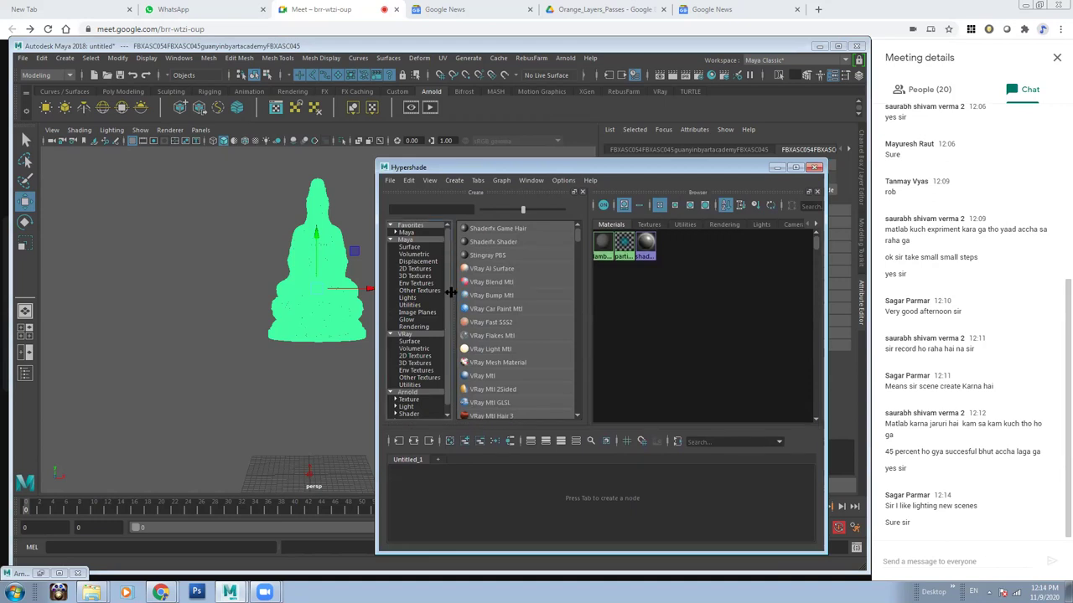
left_click(407, 392)
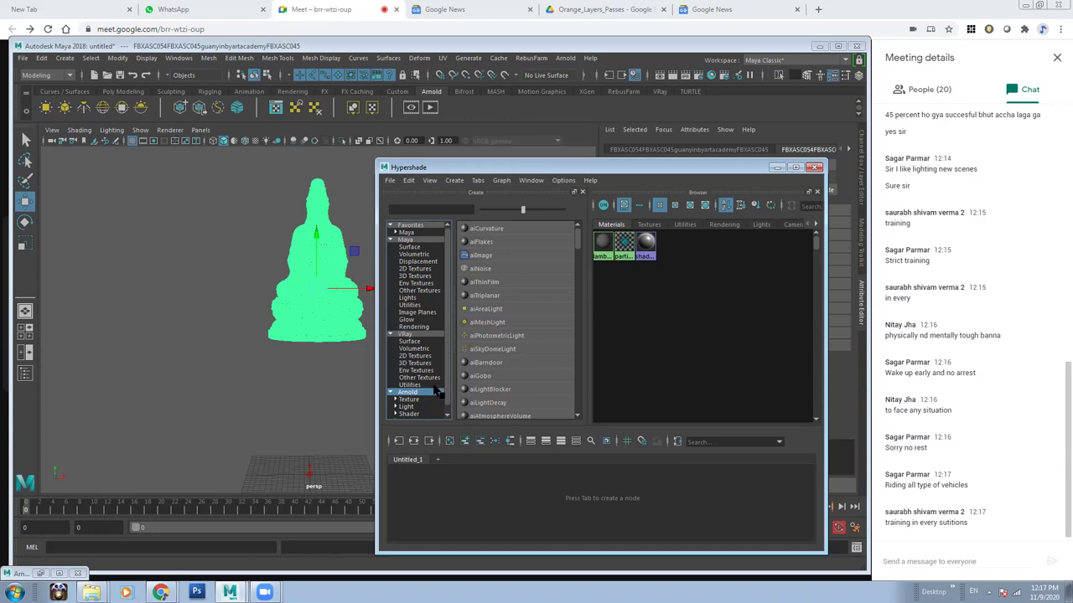
Minimise the Hypershade and collapse the Attribute Editor, orbiting round to a front view of the statue.
left_click(776, 167)
mouse_move(390, 293)
left_mouse_down("alt")
mouse_move(360, 313)
mouse_move(333, 310)
left_mouse_up("alt")
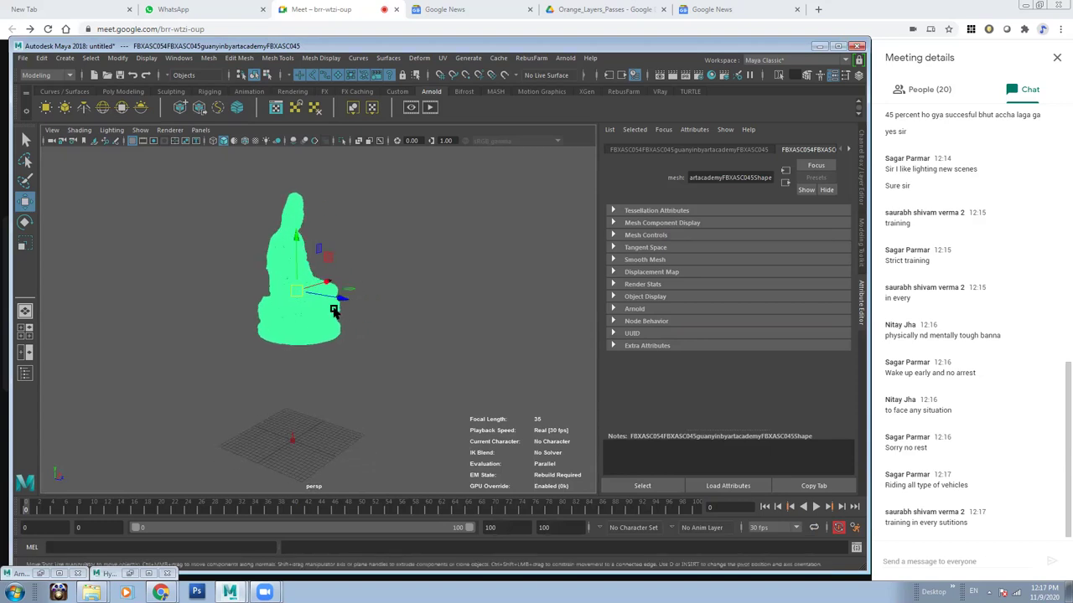
left_click(861, 316)
left_click_drag(550, 363, 452, 367, "alt")
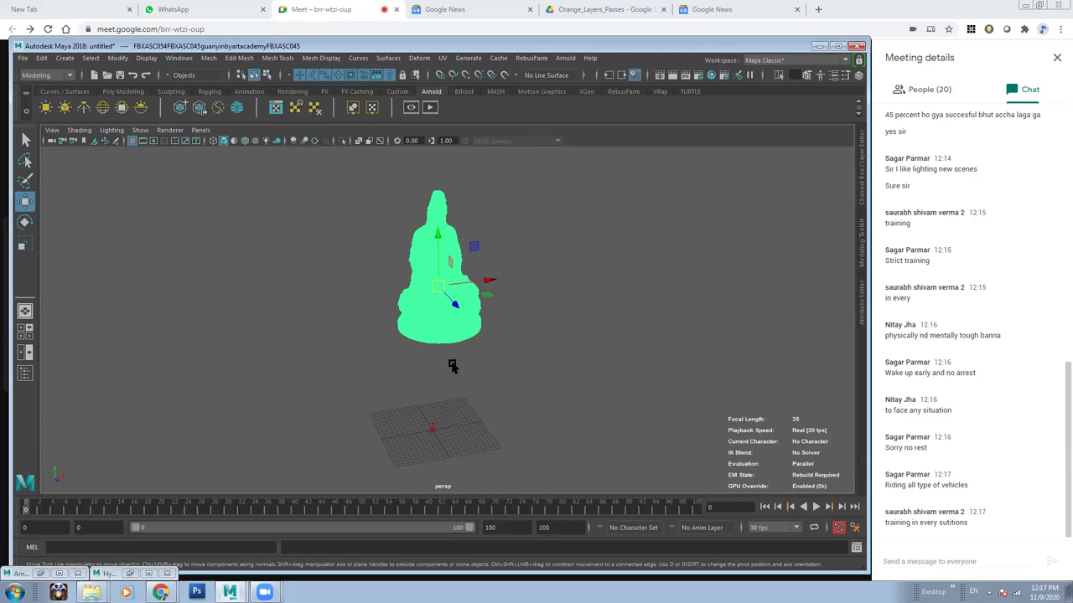
left_click_drag(452, 366, 438, 326, "alt")
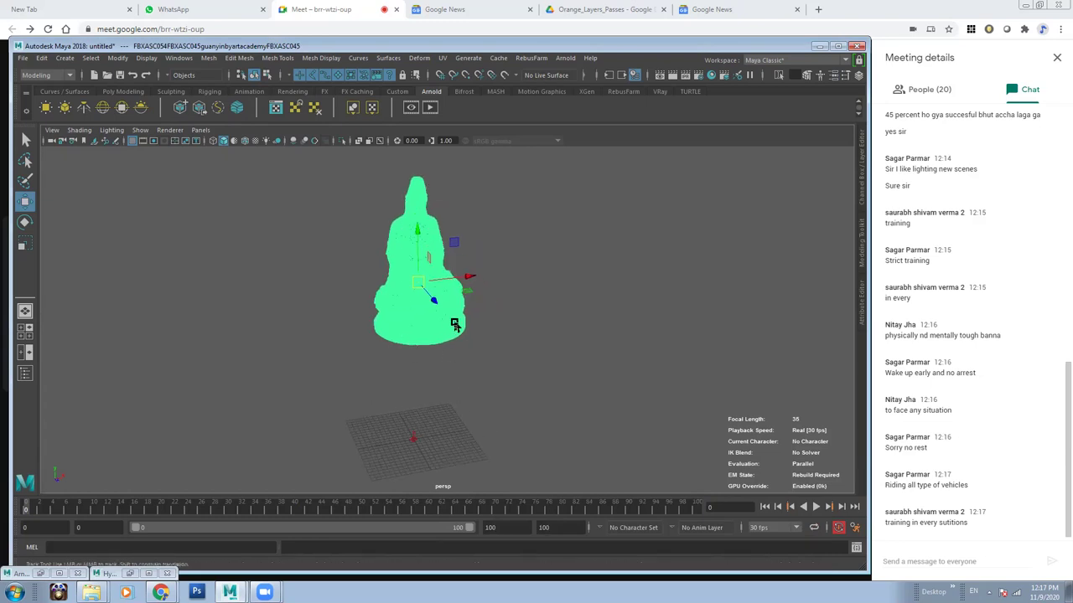
mouse_move(470, 372)
left_mouse_down("alt")
mouse_move(450, 359)
mouse_move(456, 349)
left_mouse_up("alt")
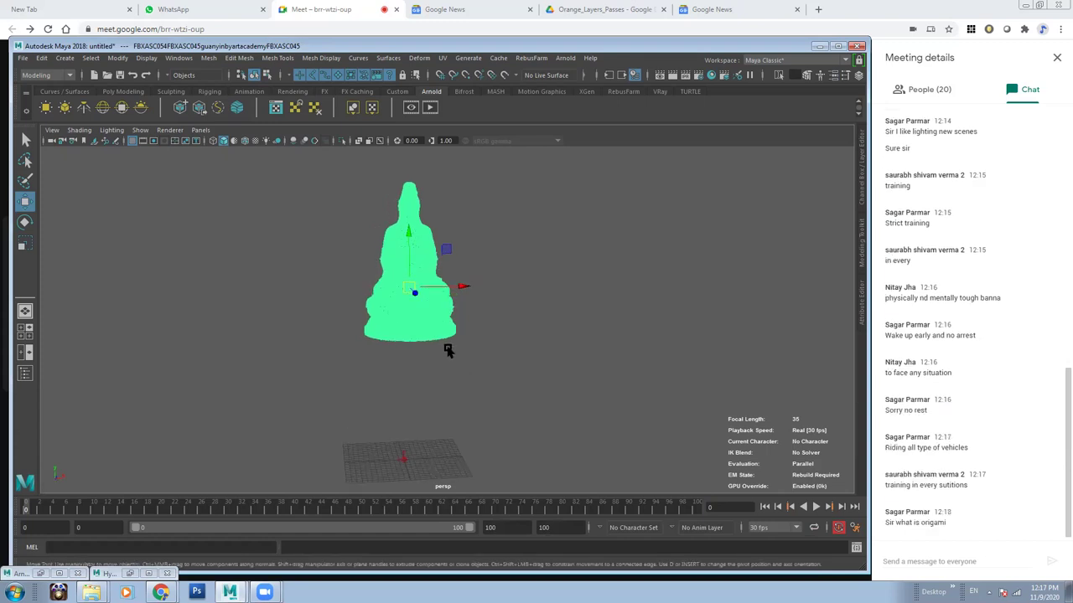
left_click_drag(433, 360, 457, 364, "alt")
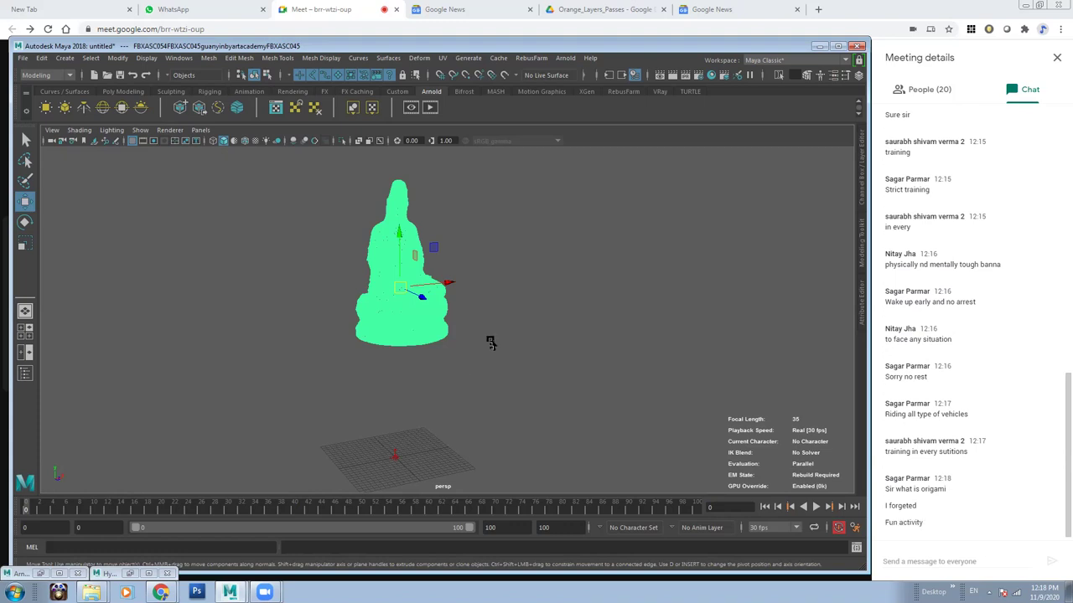
left_click_drag(462, 355, 428, 327, "alt")
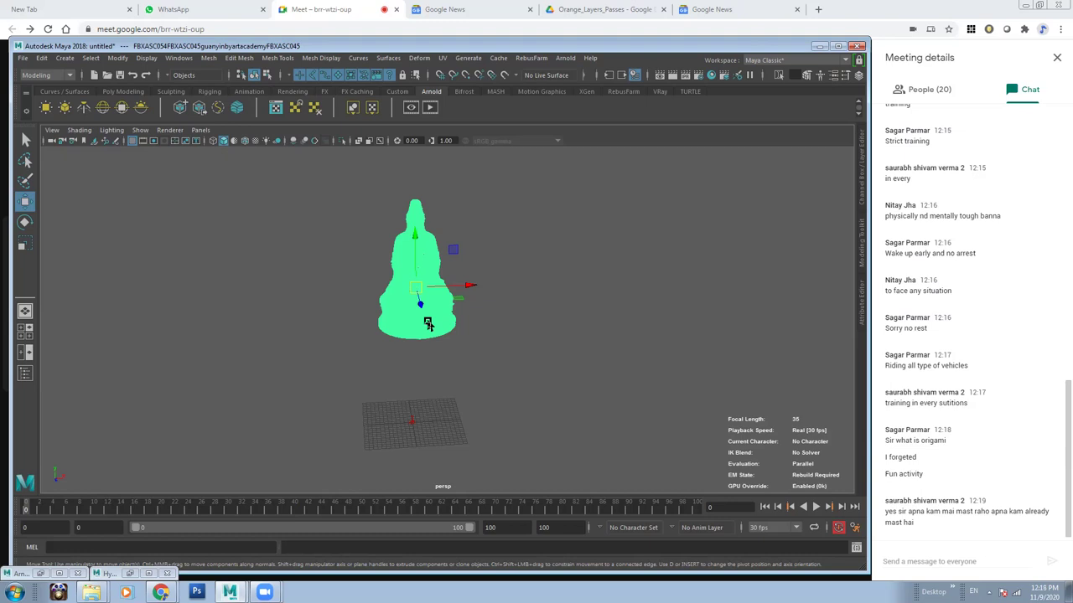
left_click_drag(514, 375, 499, 356, "alt")
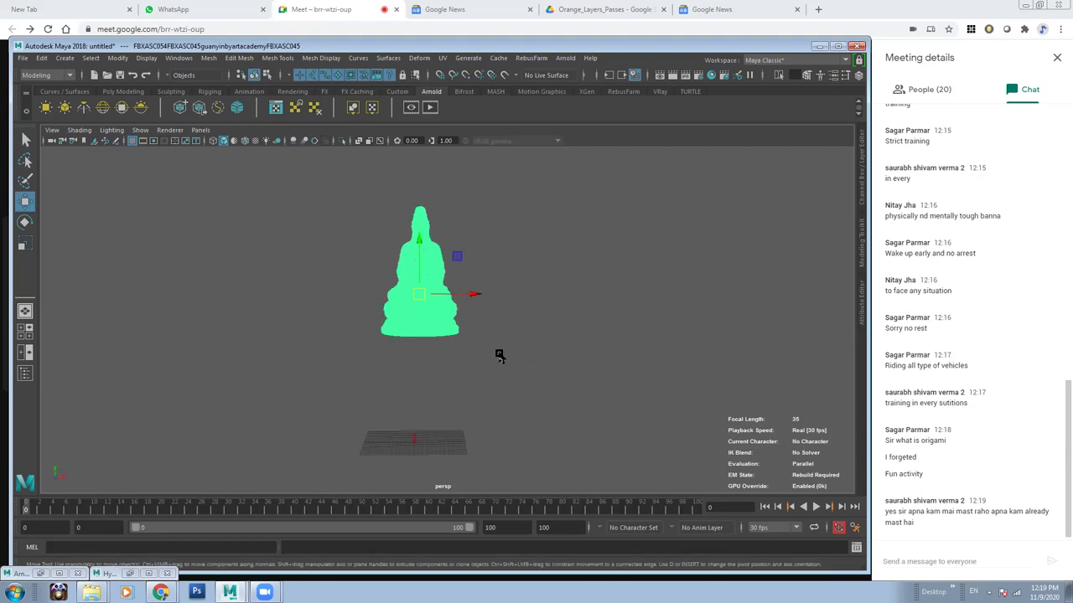
left_click_drag(514, 354, 442, 302, "alt")
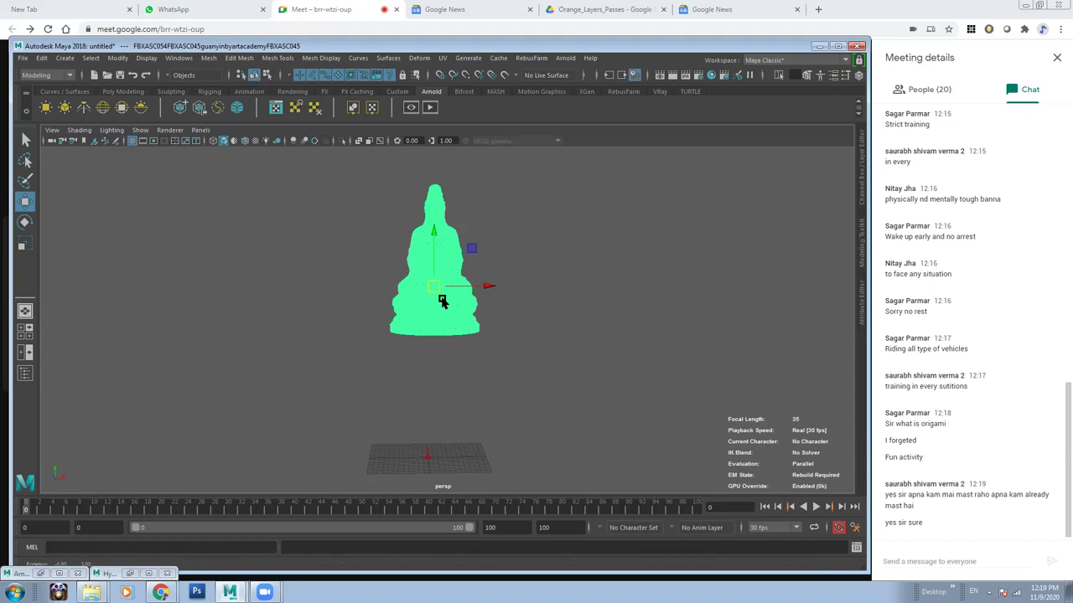
mouse_move(483, 342)
left_mouse_down("alt")
mouse_move(490, 370)
mouse_move(445, 316)
mouse_move(458, 321)
mouse_move(439, 331)
mouse_move(445, 343)
left_mouse_up("alt")
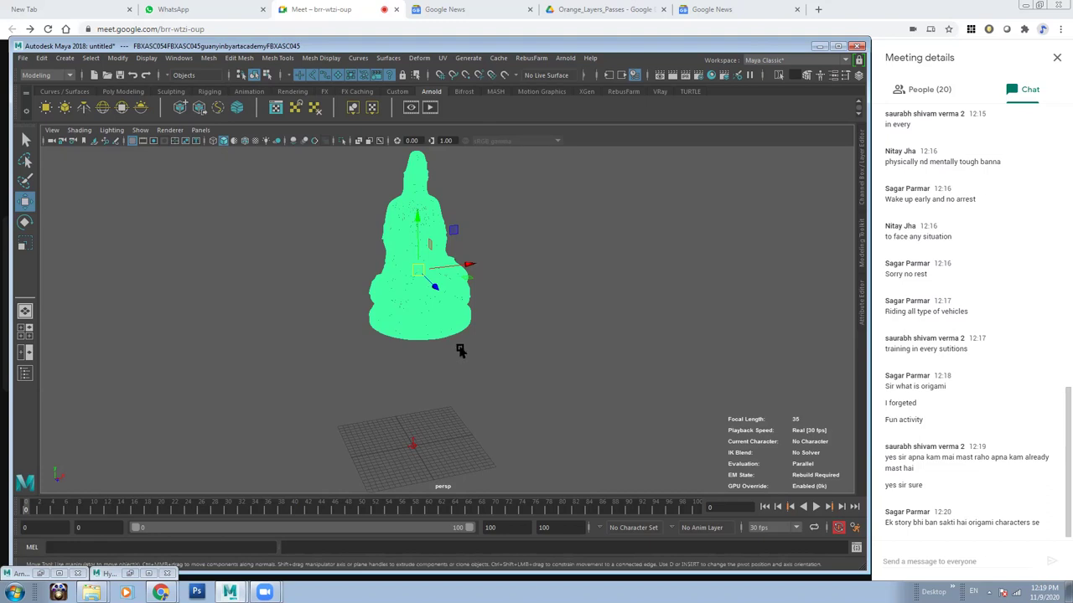
mouse_move(477, 317)
left_mouse_down("alt")
mouse_move(426, 314)
mouse_move(260, 251)
left_mouse_up("alt")
Orbit back to a front view of the statue, clear the selection and open the Arnold menu.
left_click(479, 350)
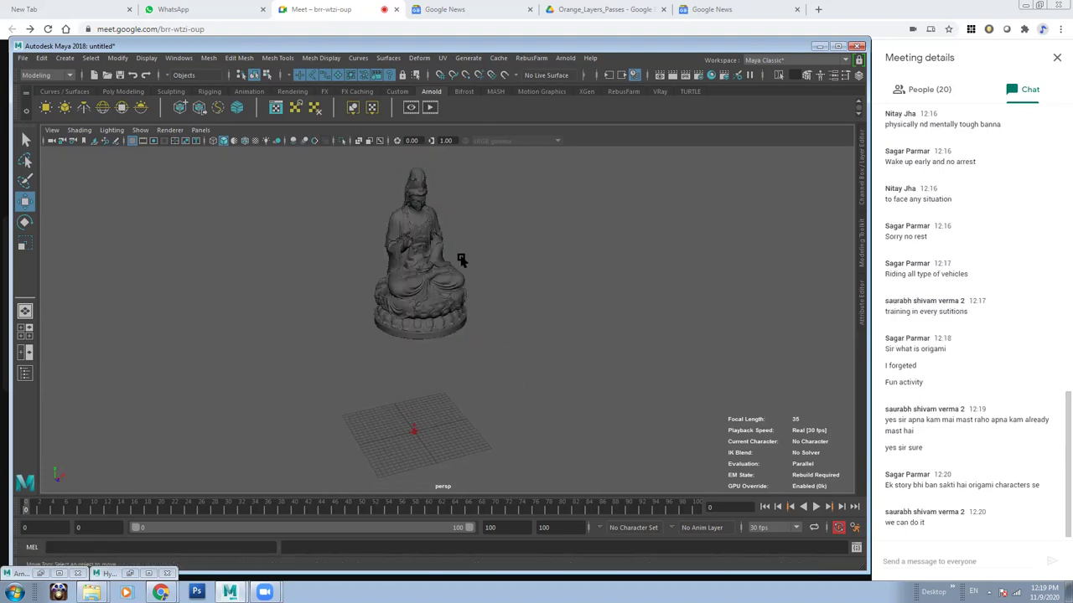
left_click(419, 282)
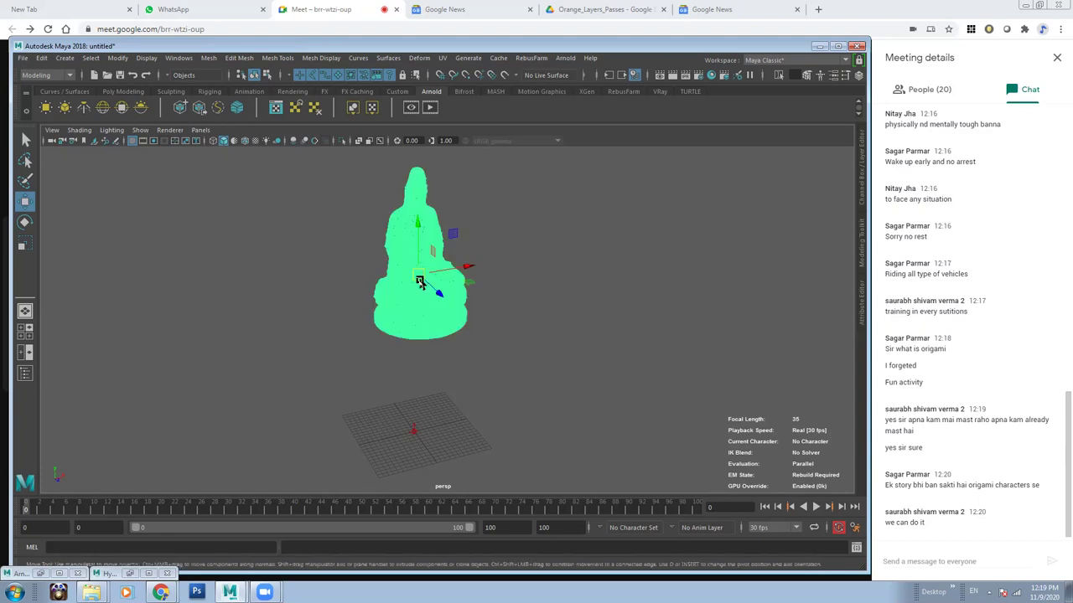
mouse_move(387, 320)
left_mouse_down("alt")
mouse_move(479, 295)
mouse_move(503, 331)
left_mouse_up("alt")
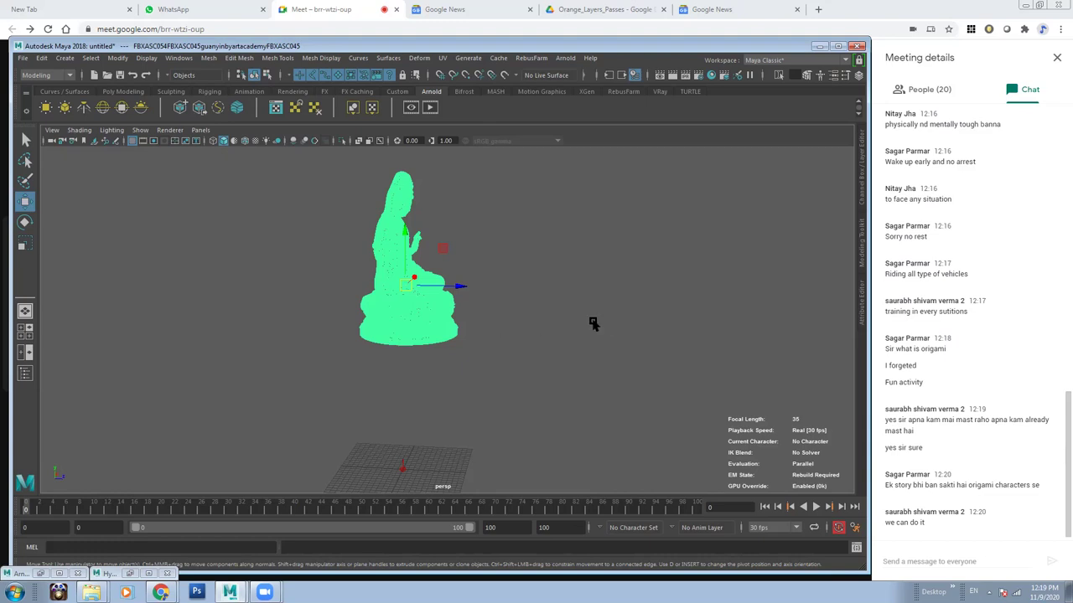
mouse_move(570, 324)
left_mouse_down("alt")
mouse_move(535, 356)
mouse_move(606, 366)
mouse_move(503, 347)
mouse_move(532, 408)
mouse_move(484, 351)
mouse_move(462, 371)
mouse_move(486, 318)
mouse_move(437, 327)
mouse_move(446, 332)
left_mouse_up("alt")
left_click(503, 347)
left_click(564, 58)
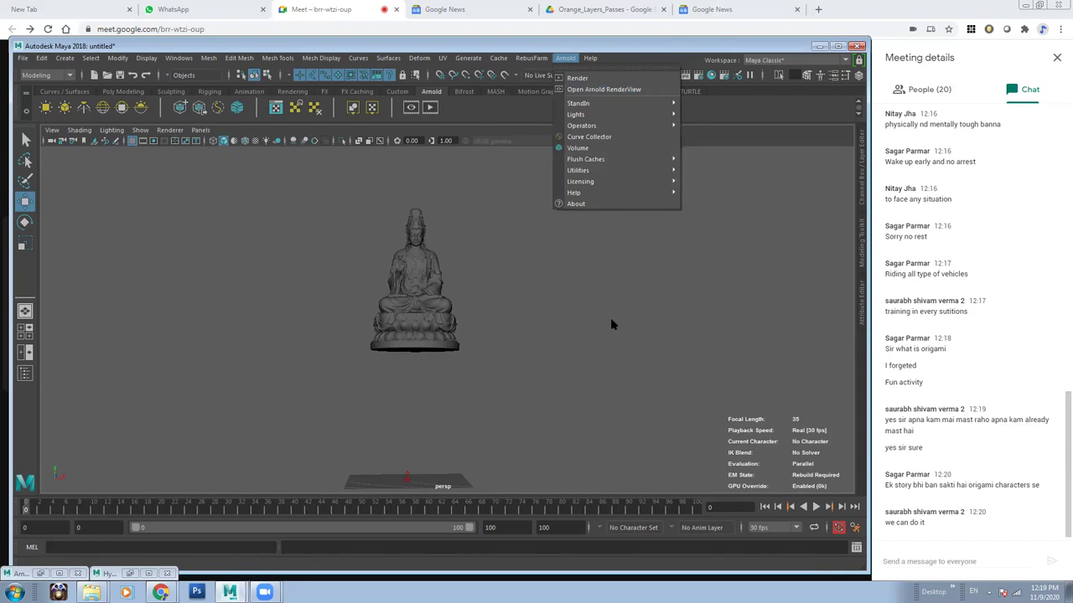
left_click(503, 377)
left_click_drag(498, 376, 503, 385, "alt")
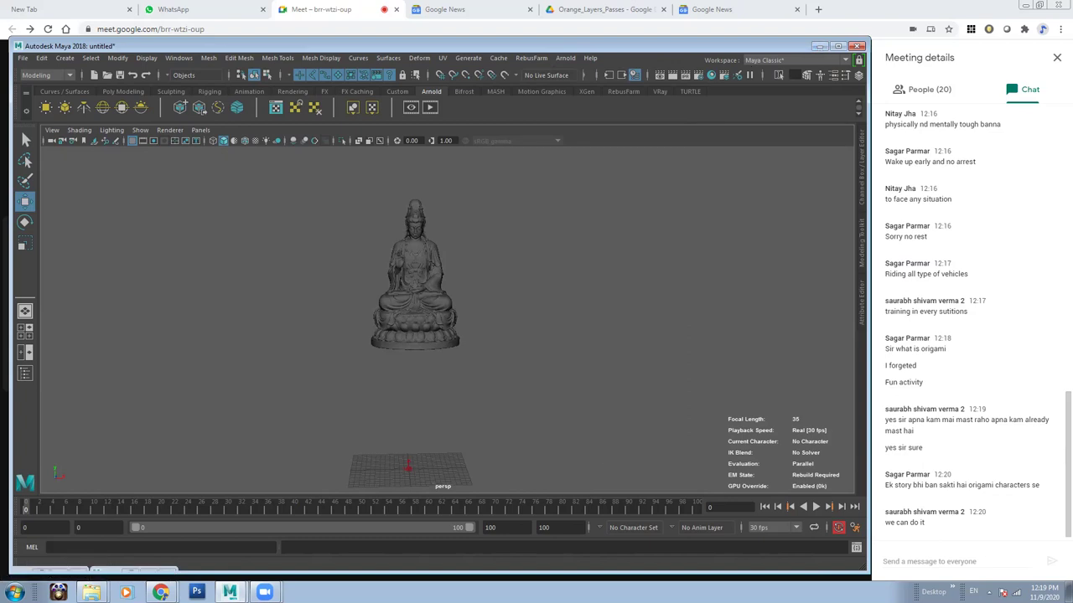
left_click(229, 592)
left_click(243, 566)
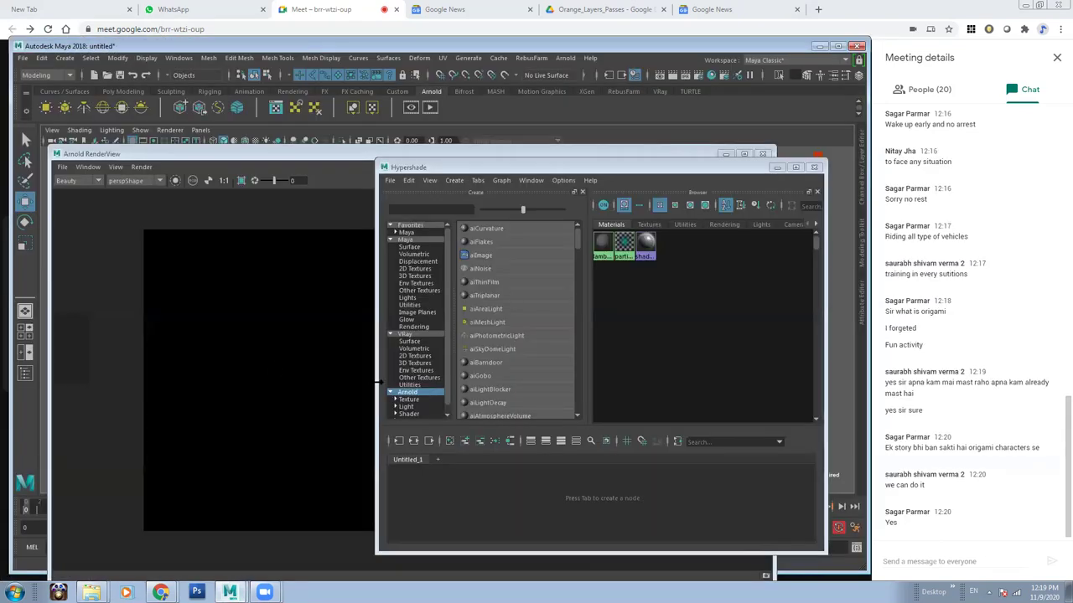
left_click(813, 167)
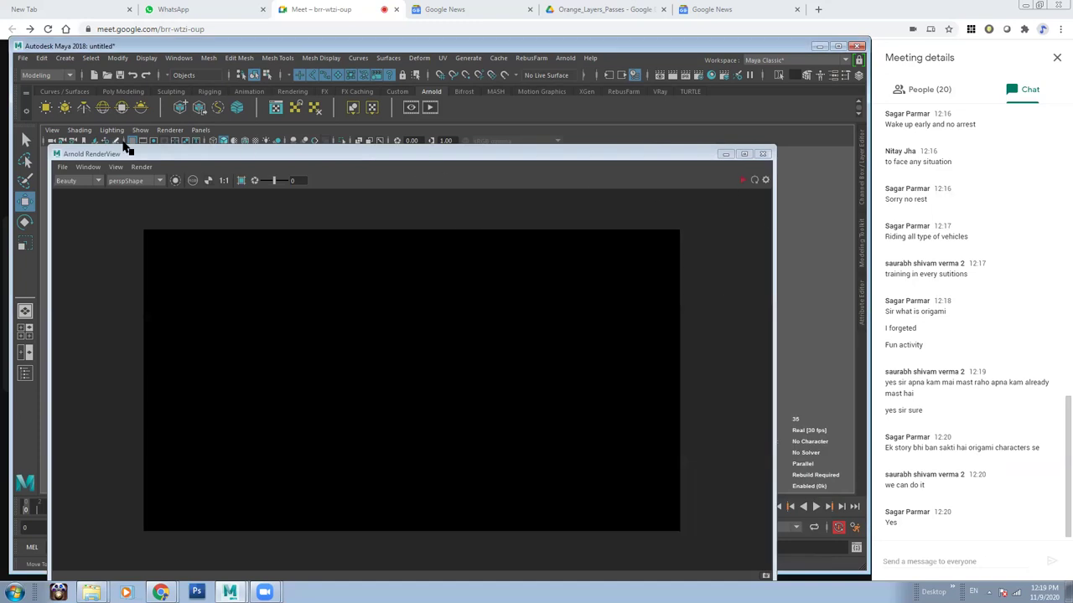
left_click(116, 167)
mouse_move(142, 273)
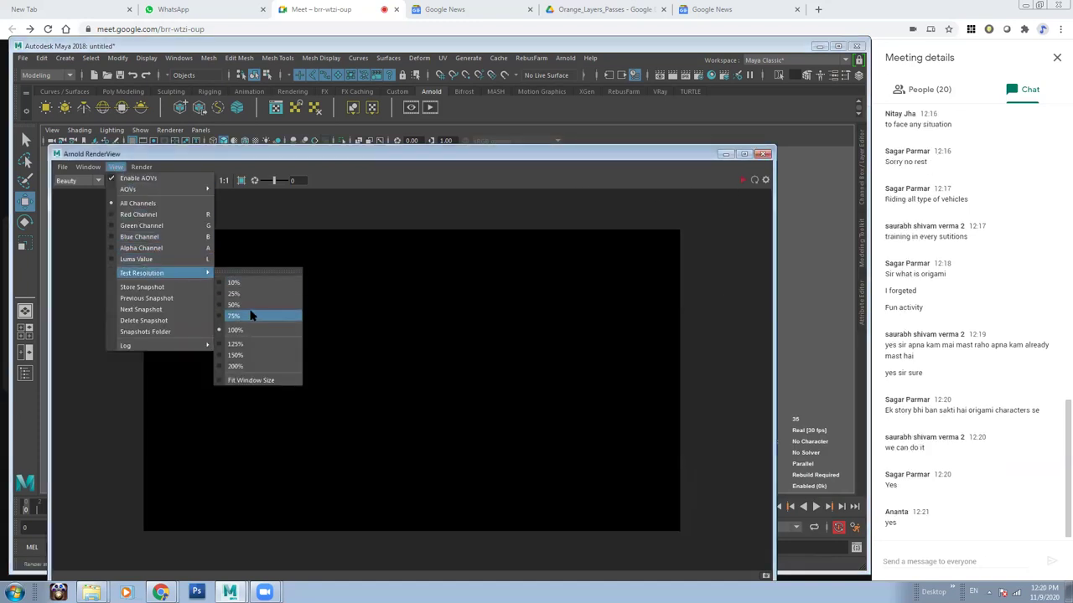
left_click(239, 316)
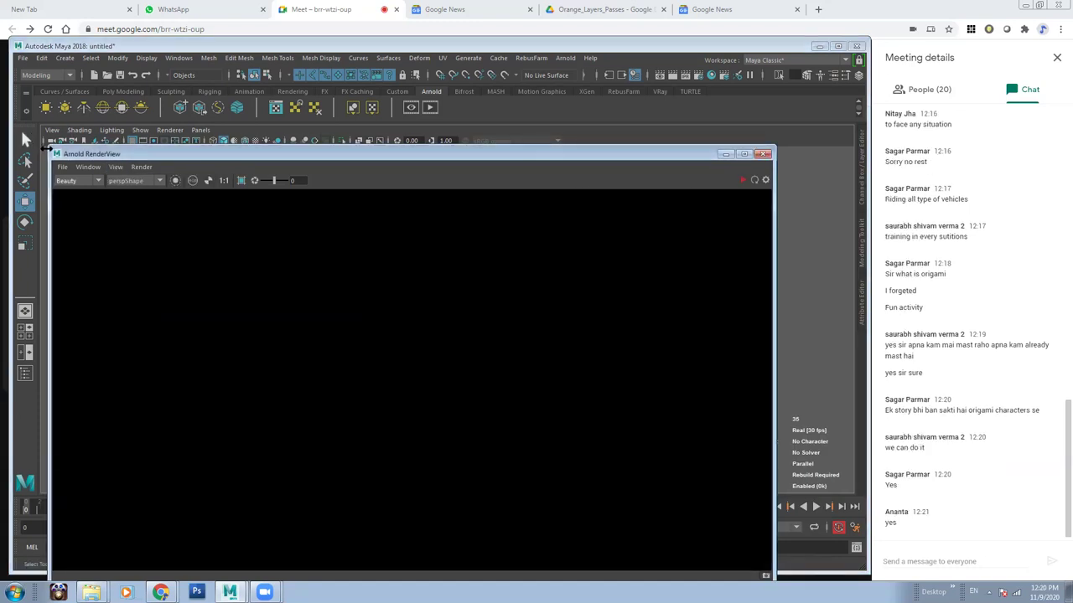
left_click_drag(47, 146, 370, 274)
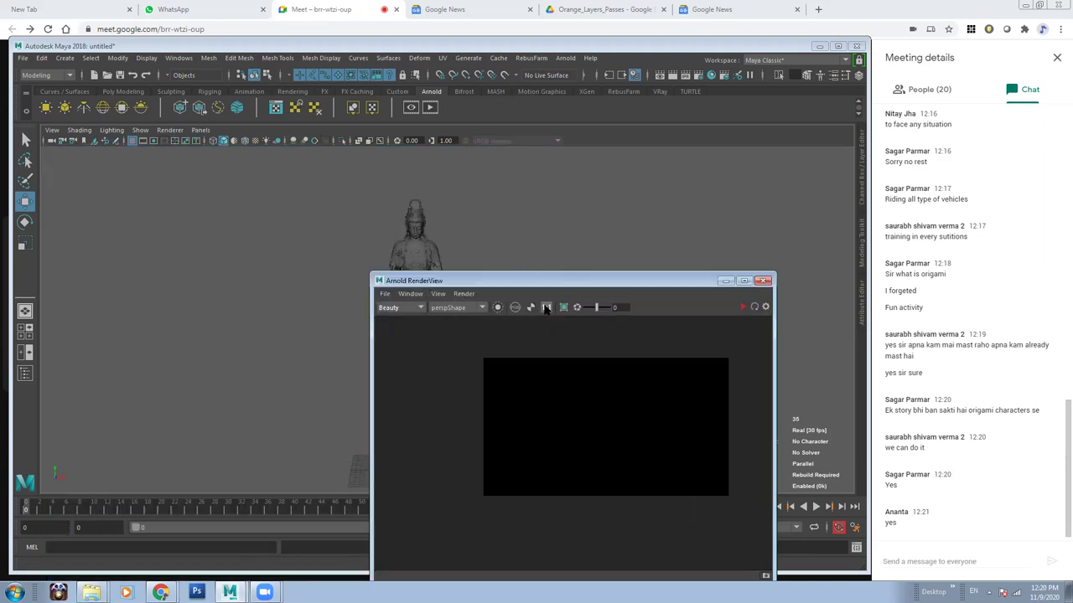
left_click_drag(472, 282, 52, 181)
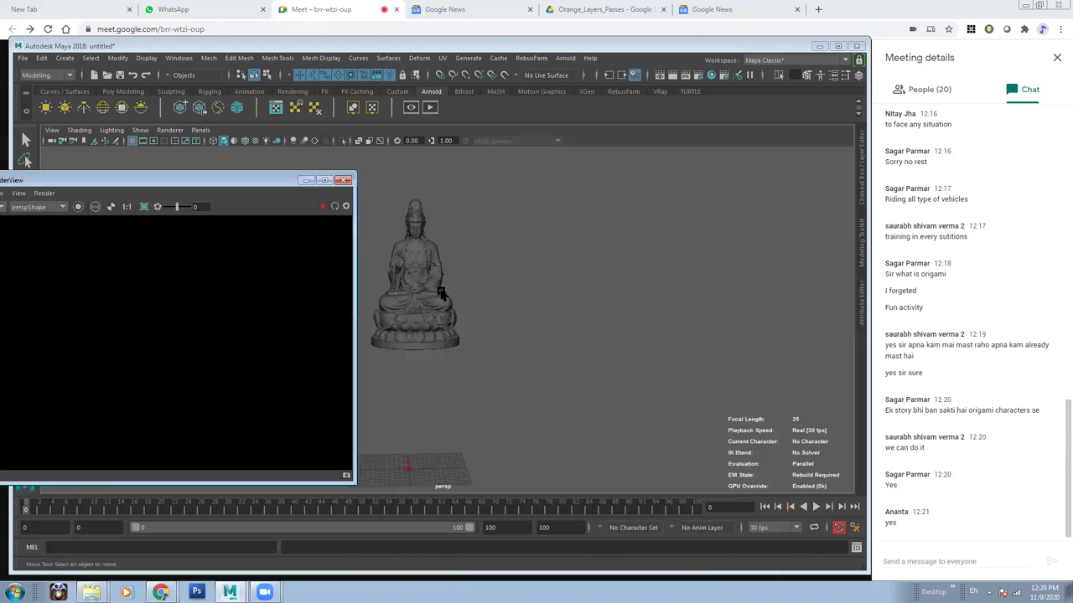
middle_click_drag(552, 371, 522, 354, "alt")
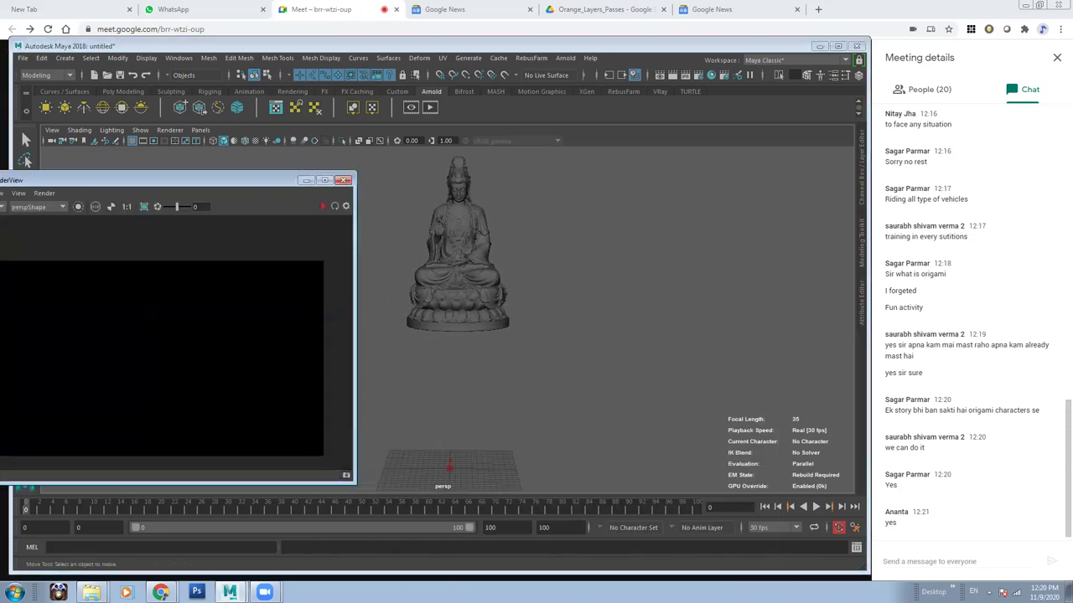
Create an Arnold photometric light, start IPR rendering and set its exposure to 10.
left_click(450, 463)
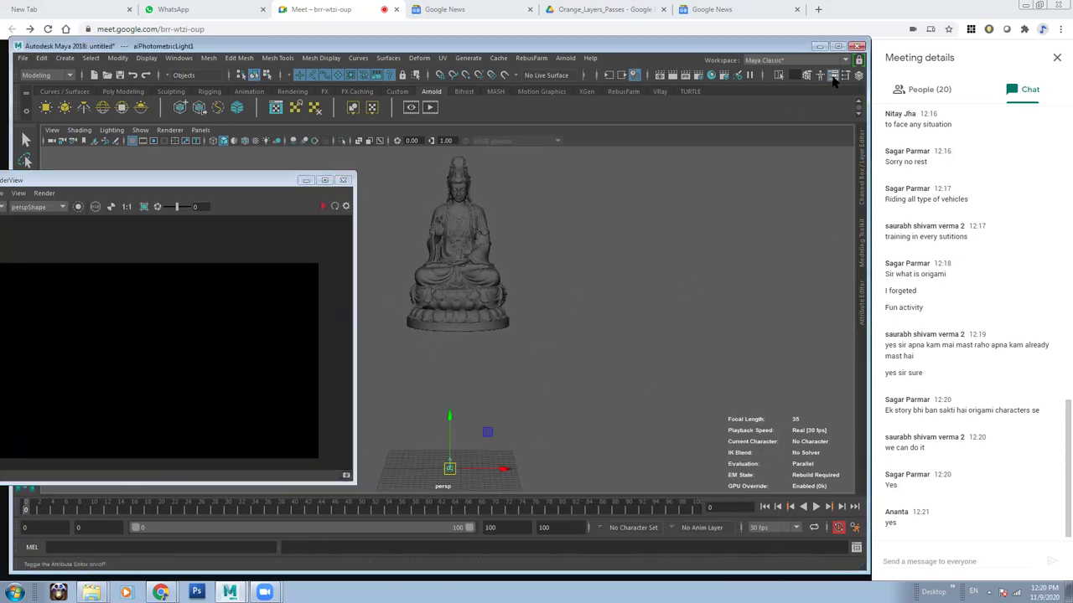
left_click(830, 75)
left_click(332, 207)
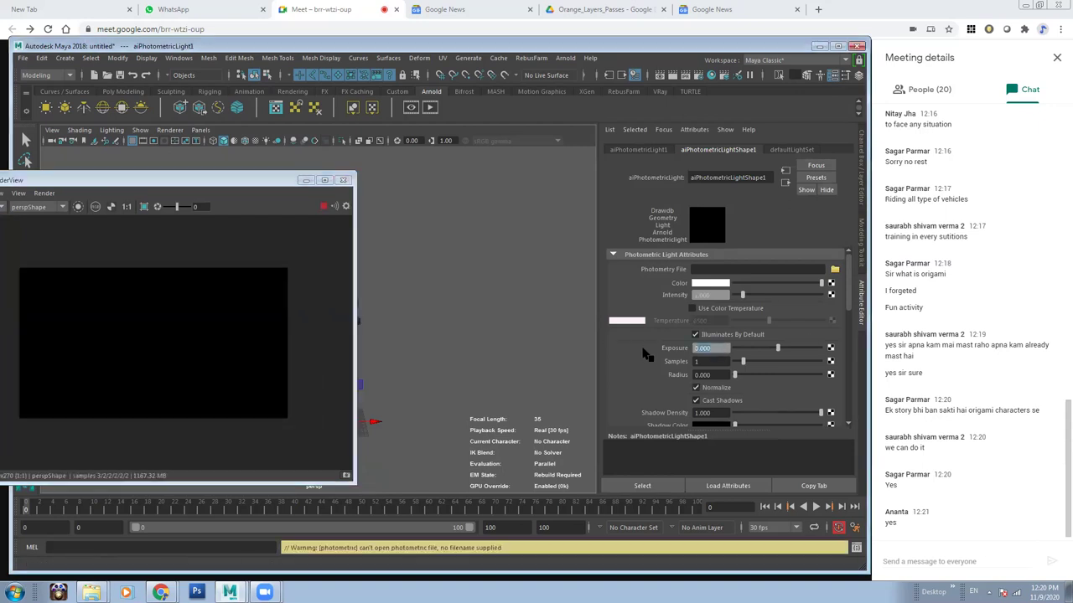
key("Return")
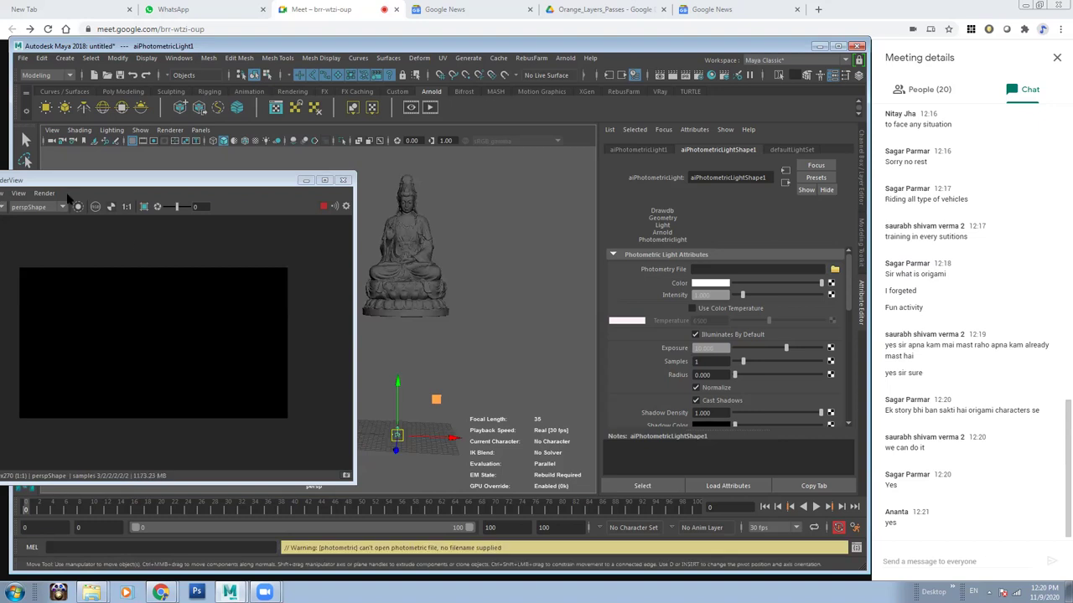
Orbit to a low frontal view of the statue base and set the light intensity to 5.
left_click_drag(512, 234, 501, 294, "alt")
right_click_drag(501, 294, 512, 310, "alt")
mouse_move(512, 309)
left_mouse_down("alt")
mouse_move(432, 275)
mouse_move(462, 304)
left_mouse_up("alt")
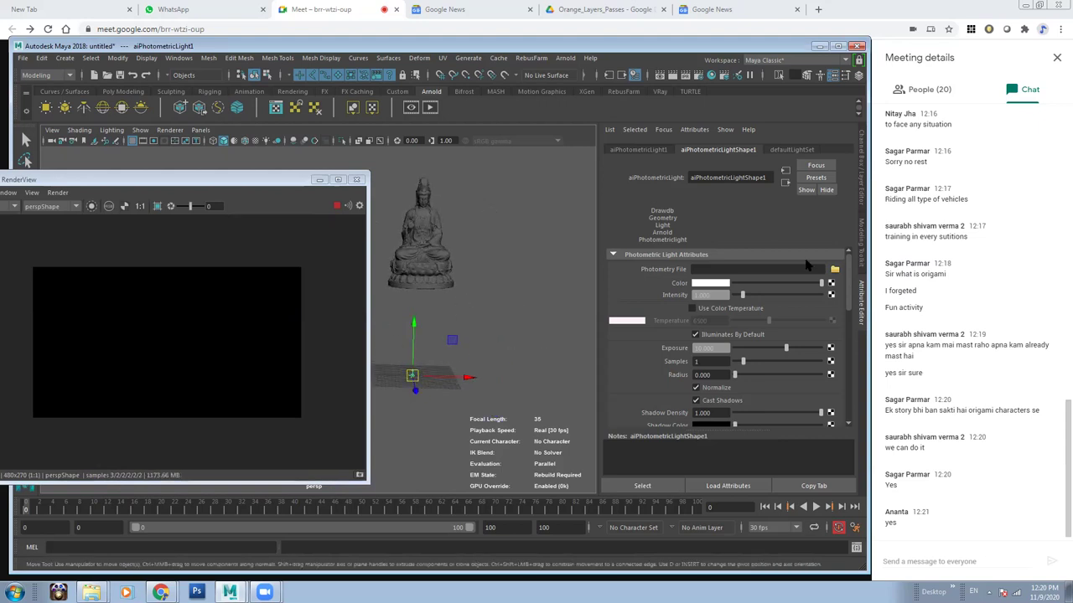
left_click(462, 338)
left_click(703, 295)
type("5")
key("Return")
Load T:/Resources/iesguide/16.ies as the light's Photometry File.
left_click(835, 269)
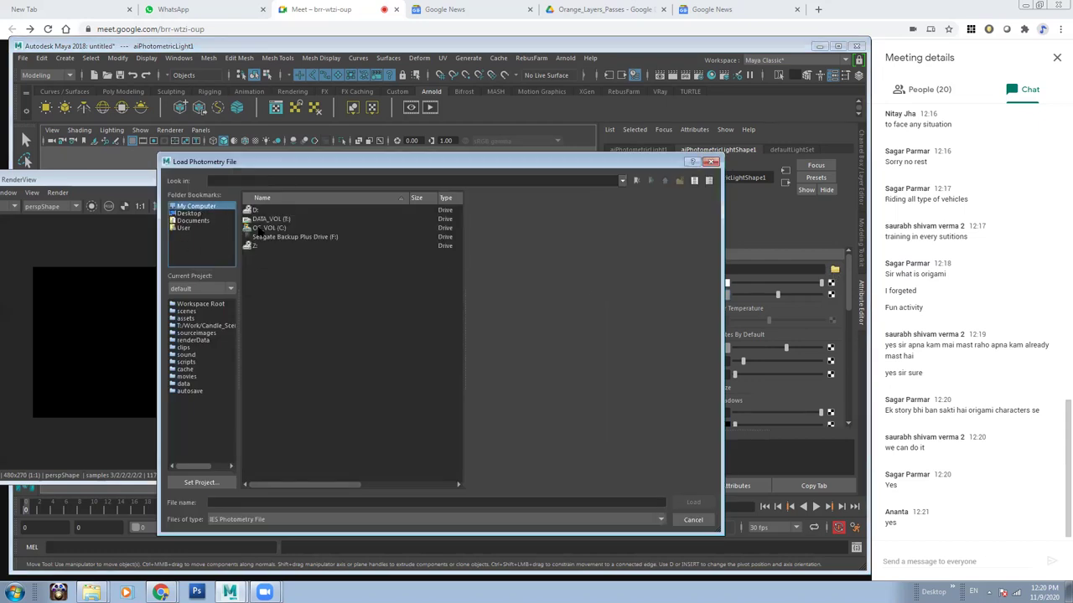
double_click(275, 219)
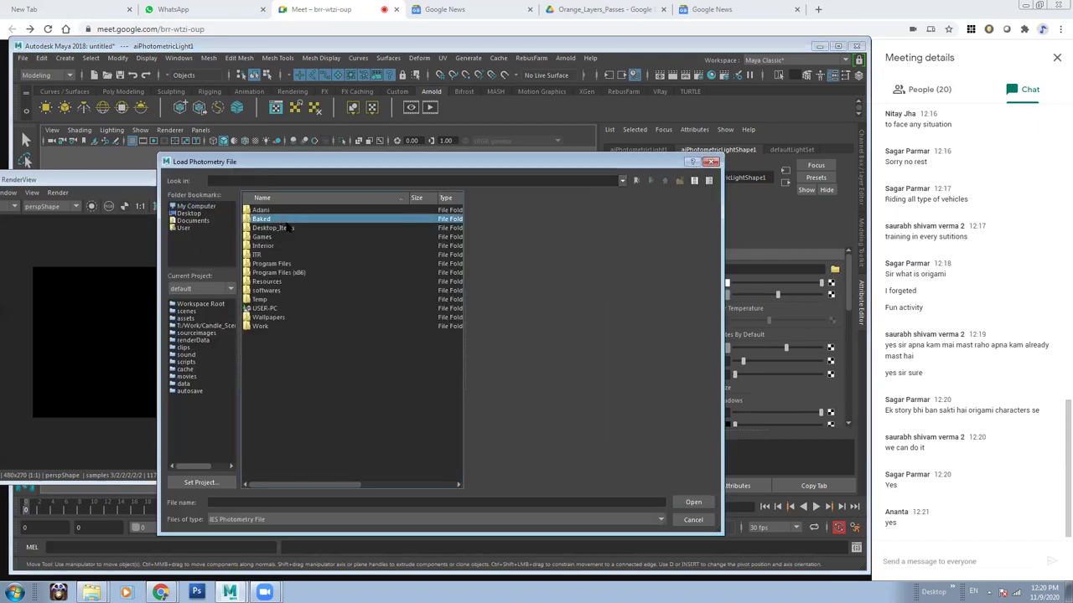
double_click(266, 282)
double_click(268, 273)
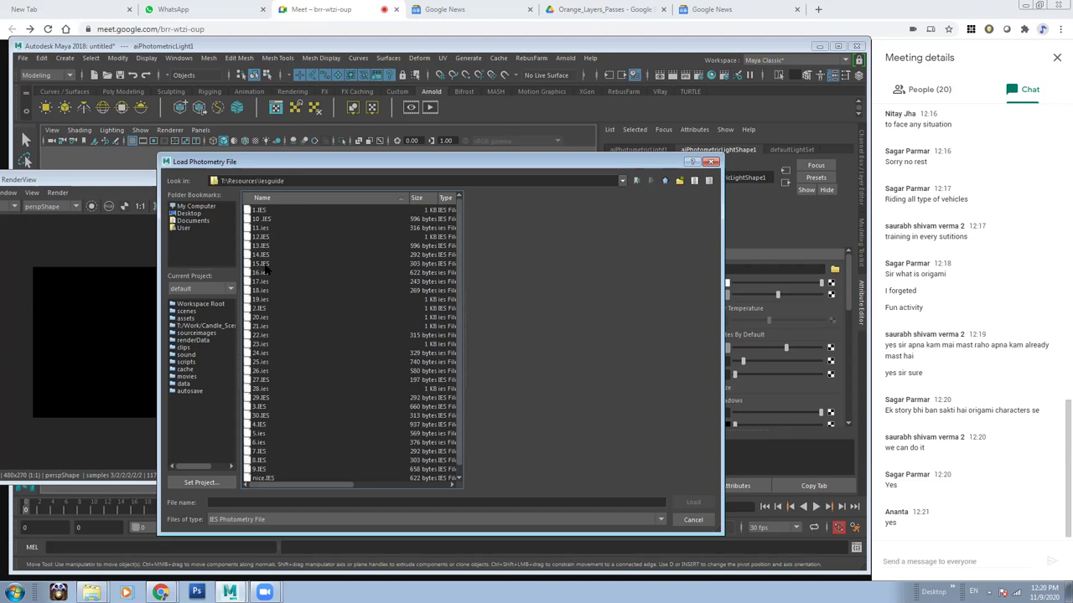
double_click(265, 272)
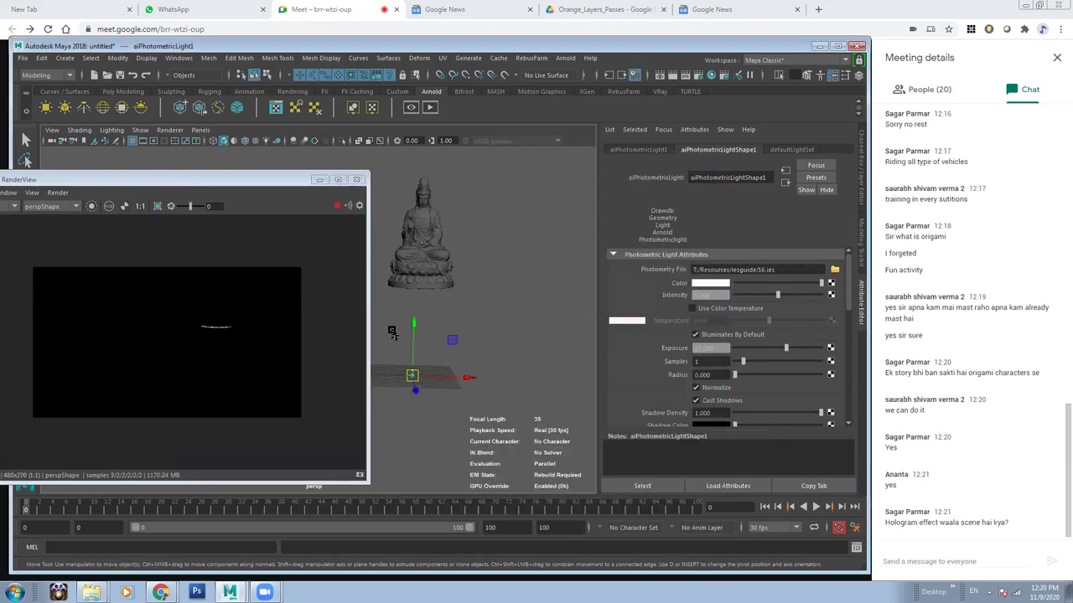
middle_click_drag(532, 366, 503, 347, "alt")
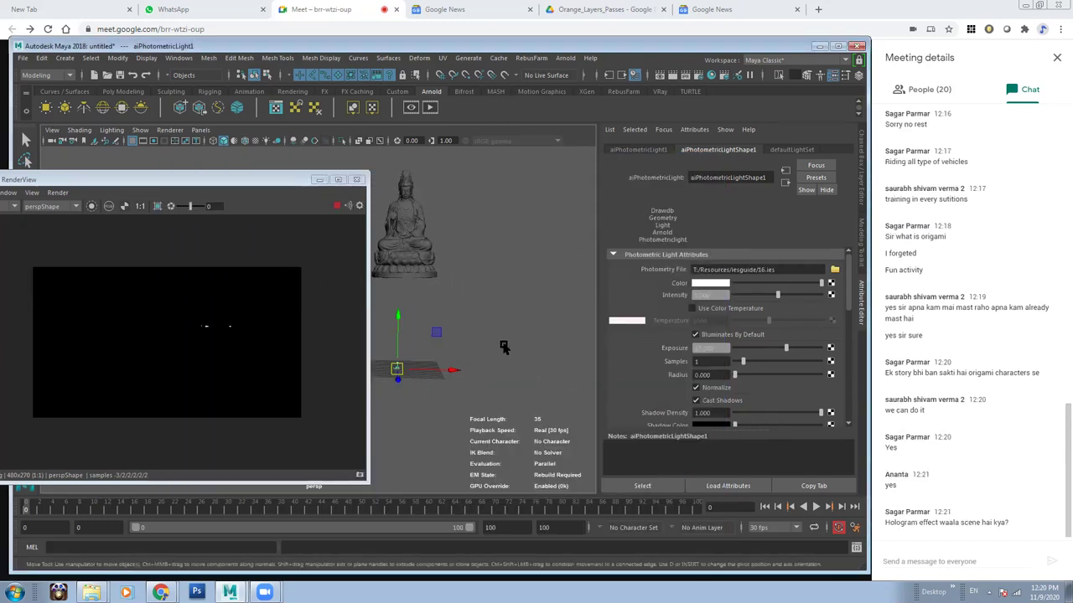
left_click_drag(503, 347, 519, 319, "alt")
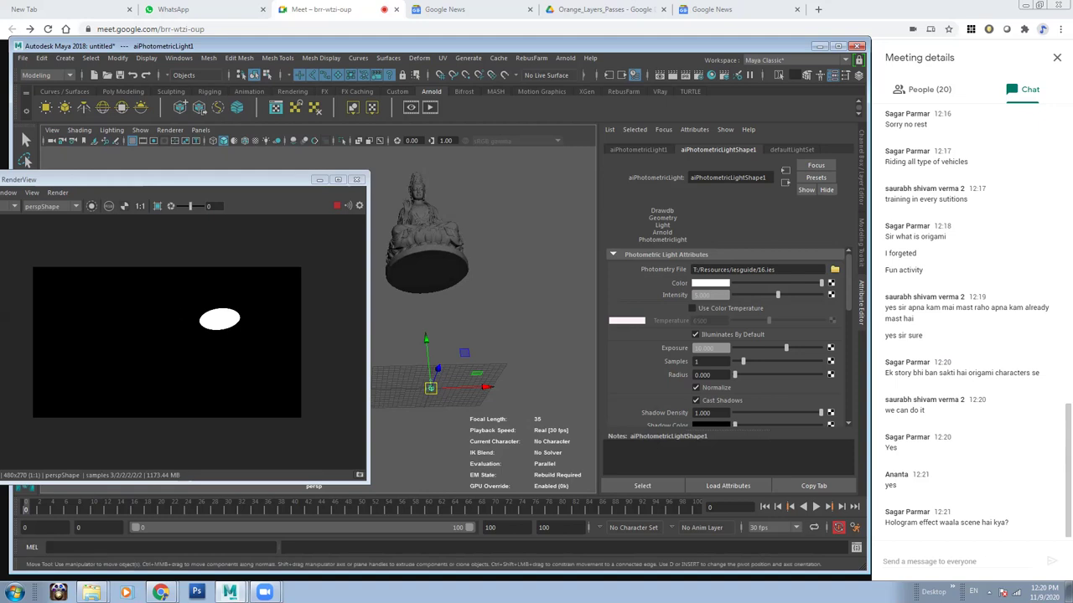
left_click_drag(452, 260, 478, 256, "alt")
mouse_move(477, 255)
middle_mouse_down("alt")
mouse_move(474, 241)
mouse_move(463, 278)
middle_mouse_up("alt")
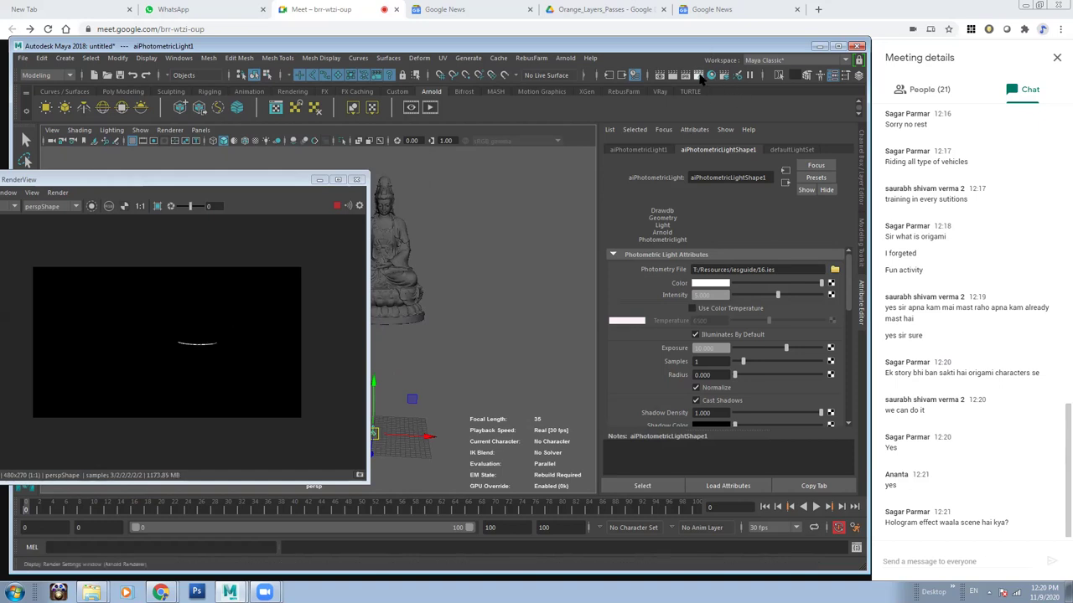
In Render Settings' Arnold Renderer Environment section, create an aiAtmosphereVolume as the Atmosphere.
left_click(702, 74)
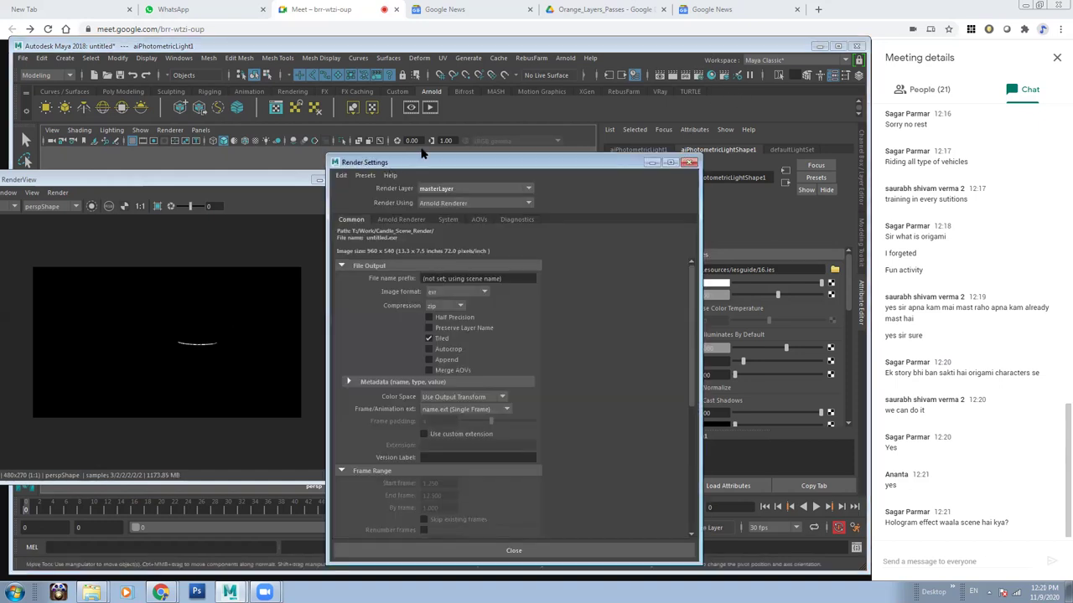
left_click_drag(421, 161, 451, 99)
left_click(432, 157)
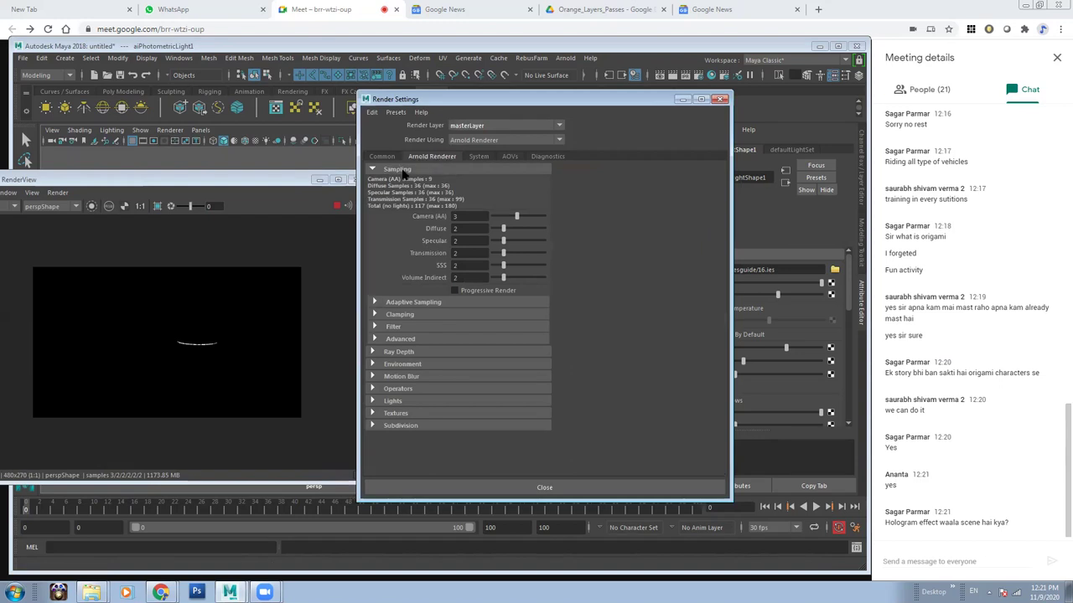
left_click(401, 367)
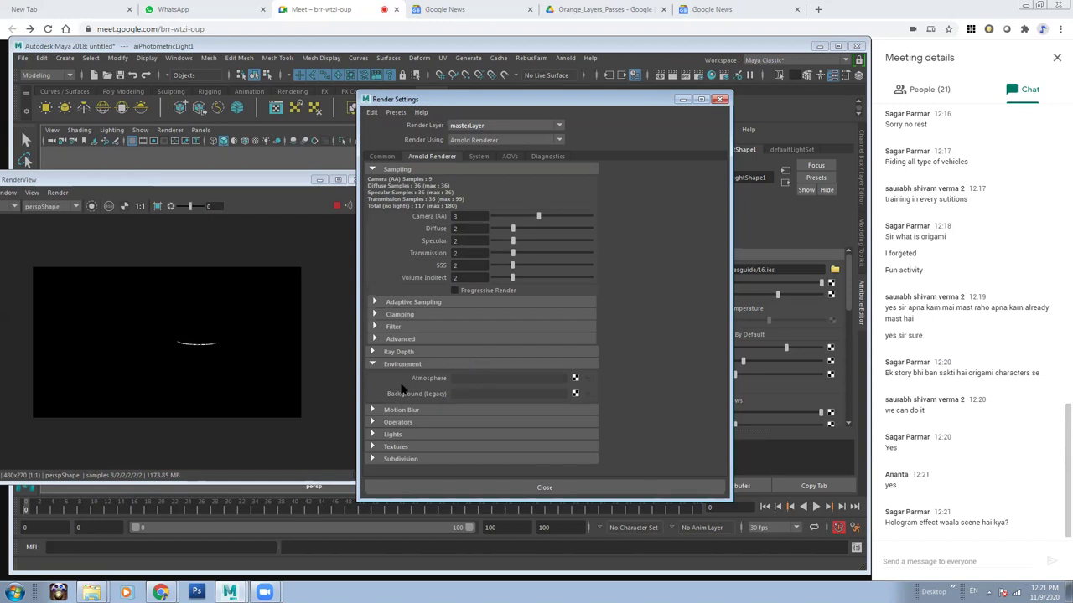
left_click(574, 379)
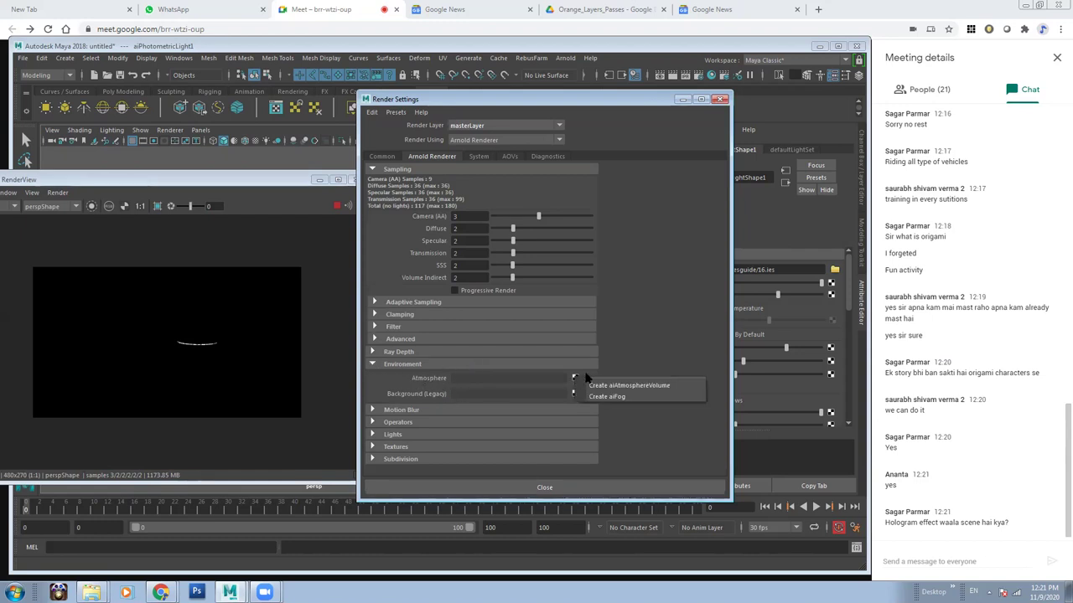
left_click(661, 386)
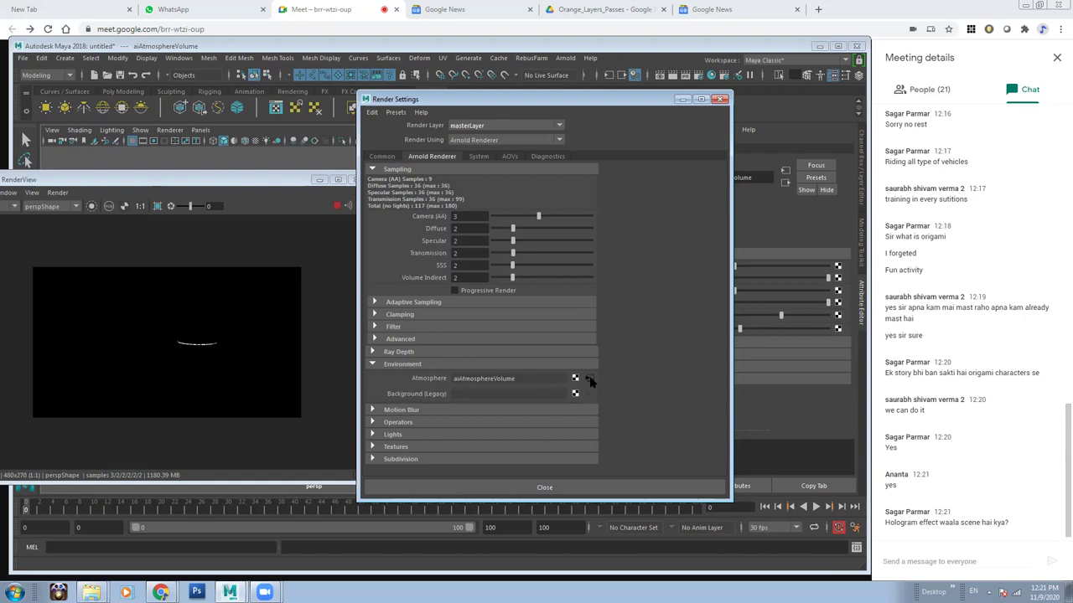
Minimise Render Settings and lower the aiAtmosphereVolume density to 0.025, then 0.005.
left_click_drag(609, 102, 594, 124)
left_click(669, 123)
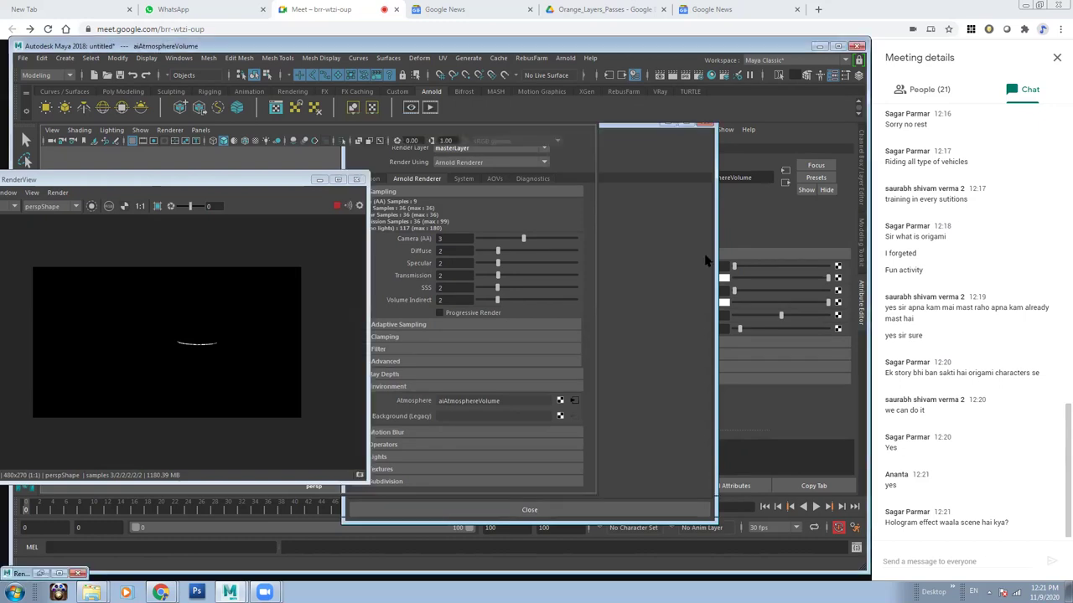
left_click_drag(702, 266, 720, 265)
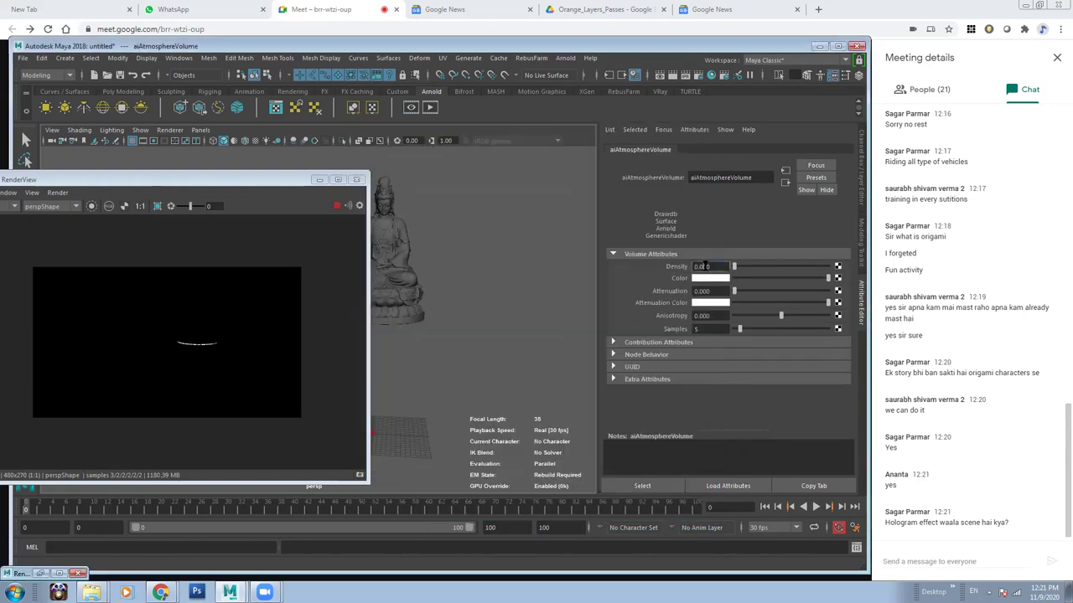
type("5")
key("Return")
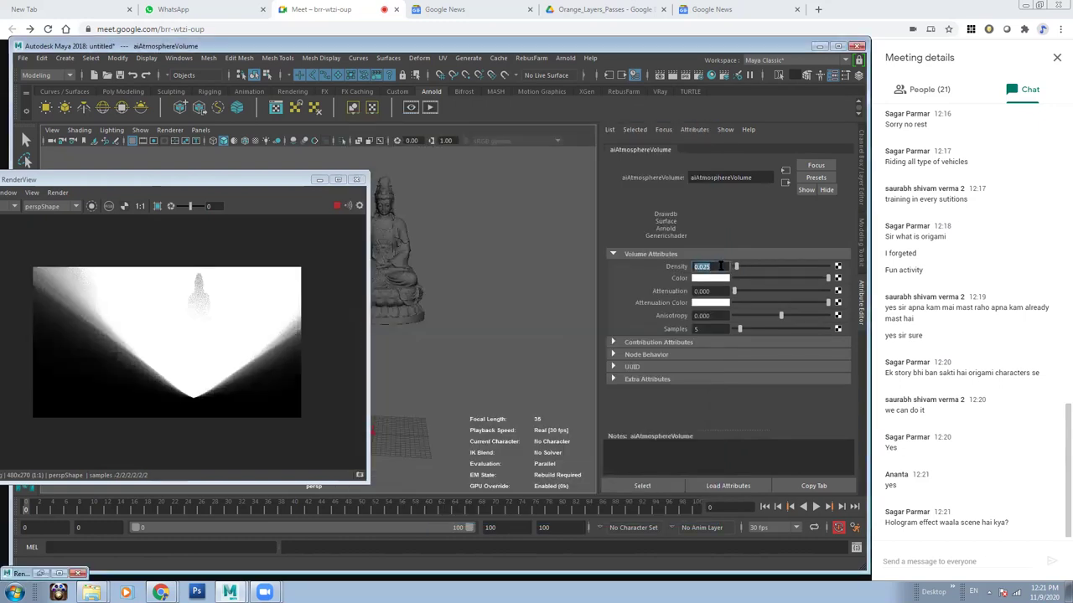
left_click_drag(701, 266, 723, 265)
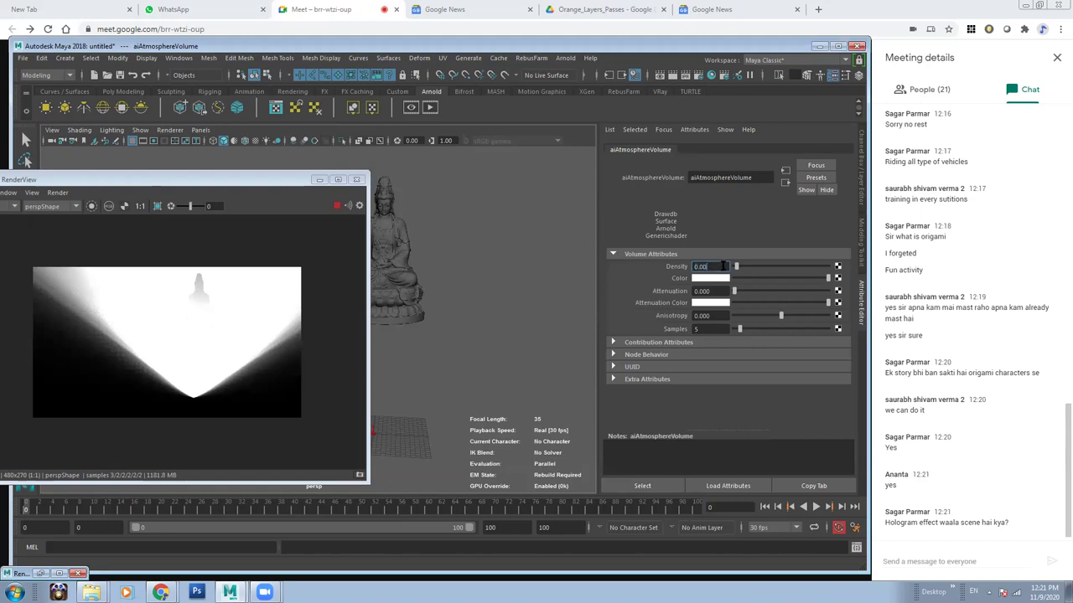
type("5")
key("Return")
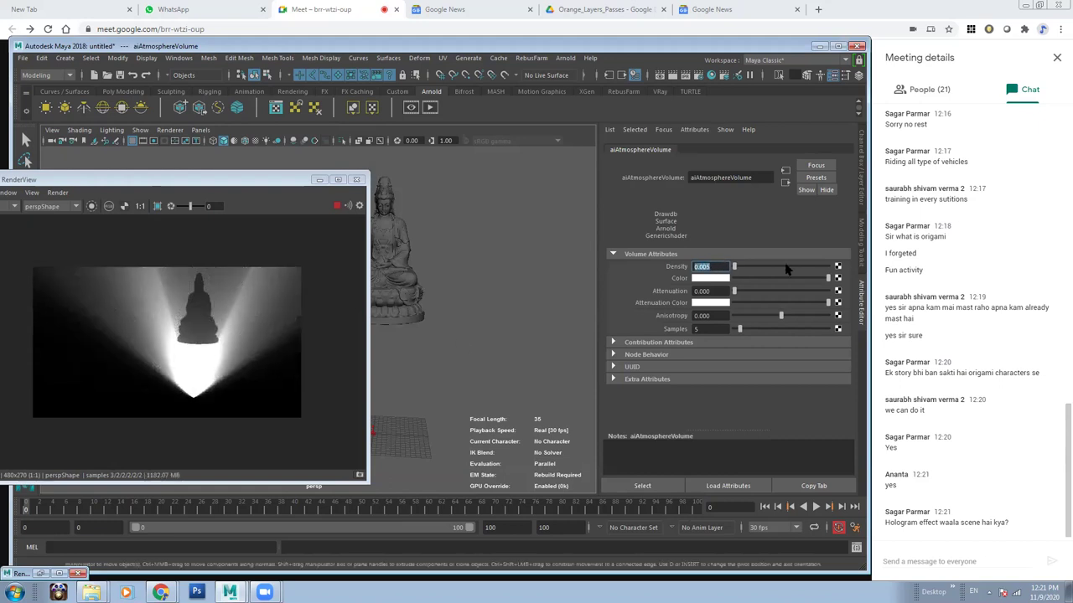
Reduce the atmosphere density further to 0.002 and finally 0.001, then reframe the view.
left_click_drag(706, 267, 728, 266)
type("2")
key("Return")
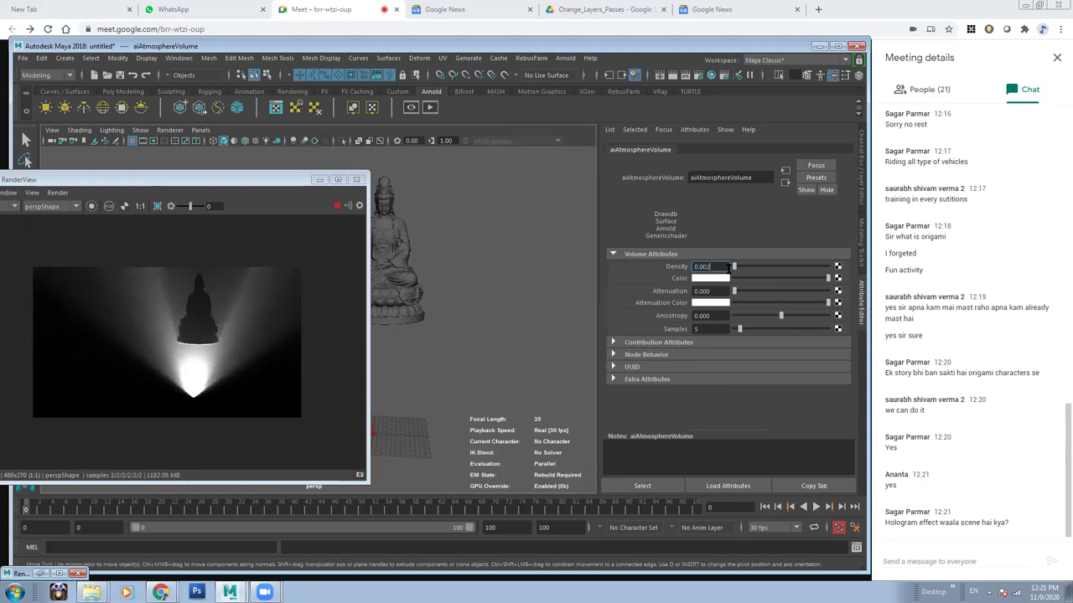
type("1")
key("Return")
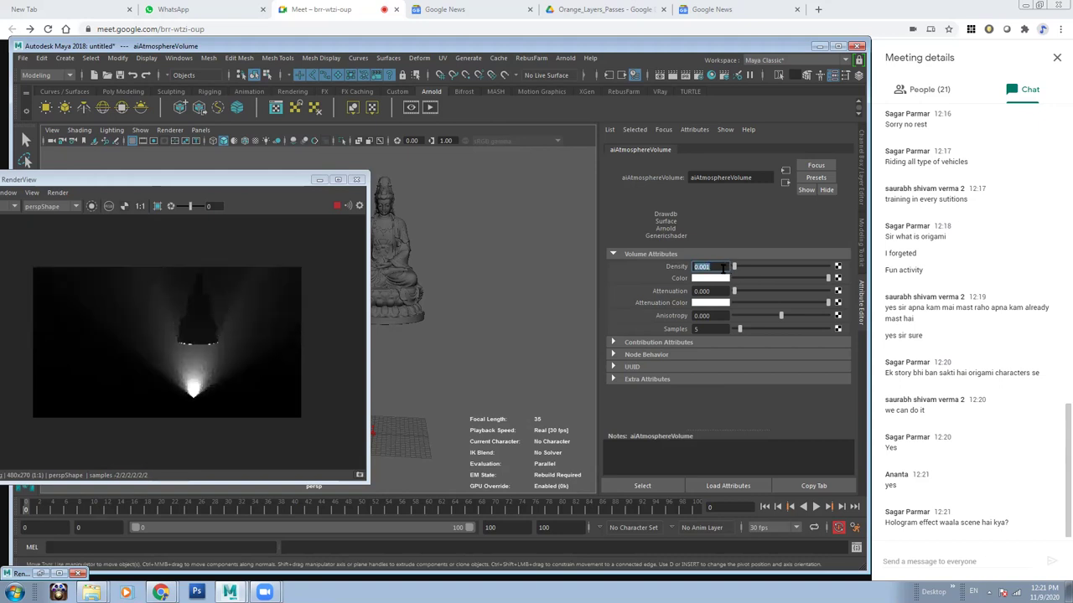
scroll(451, 276, "up", 2)
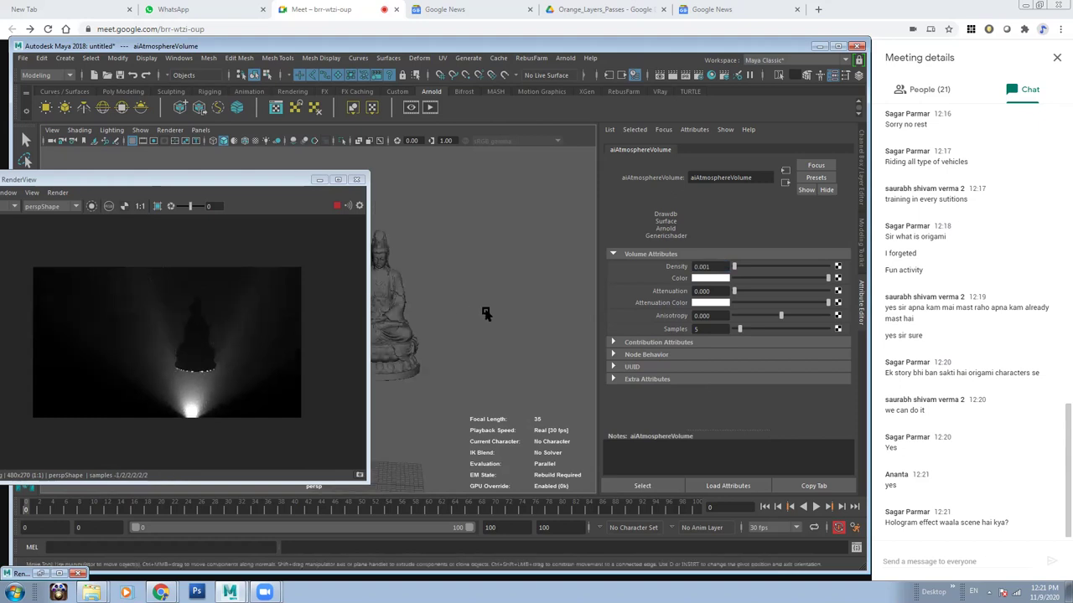
scroll(473, 300, "up", 2)
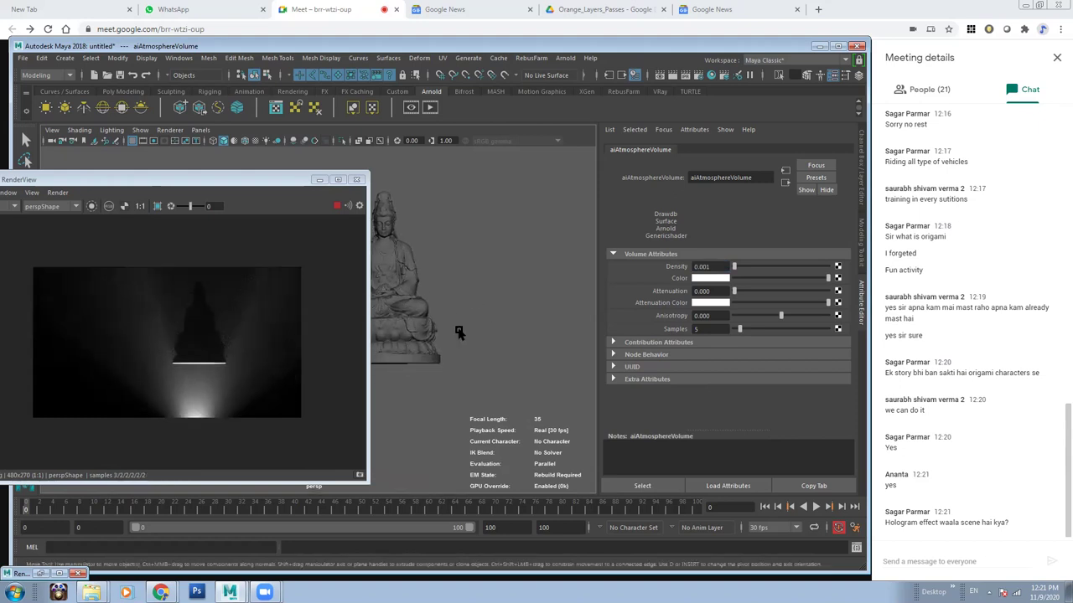
left_click_drag(461, 332, 498, 325, "alt")
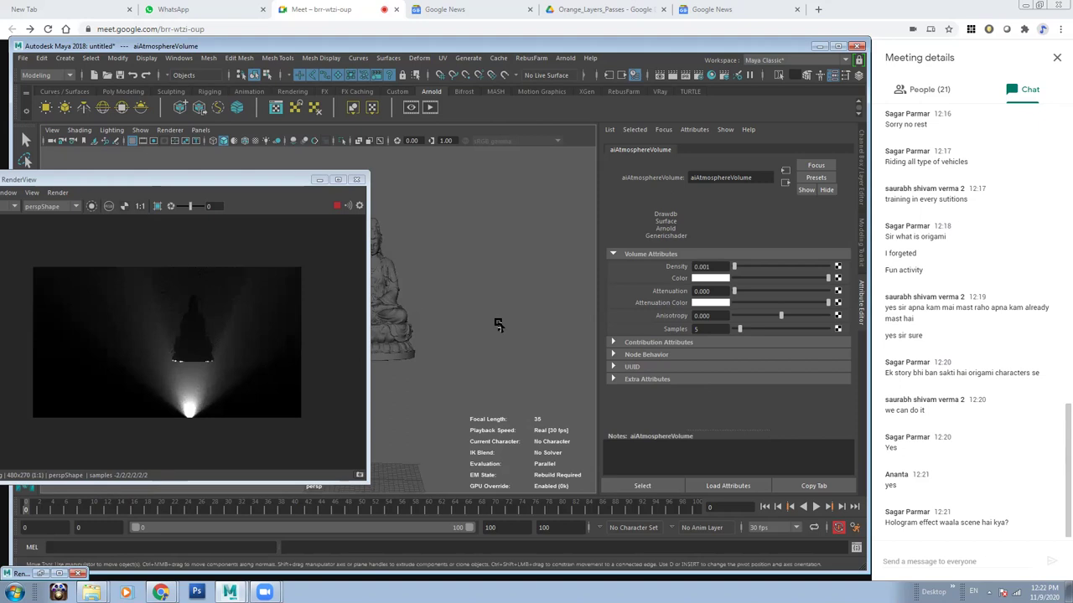
Move the Arnold RenderView aside and select the aiPhotometricLight below the statue.
left_click(406, 310)
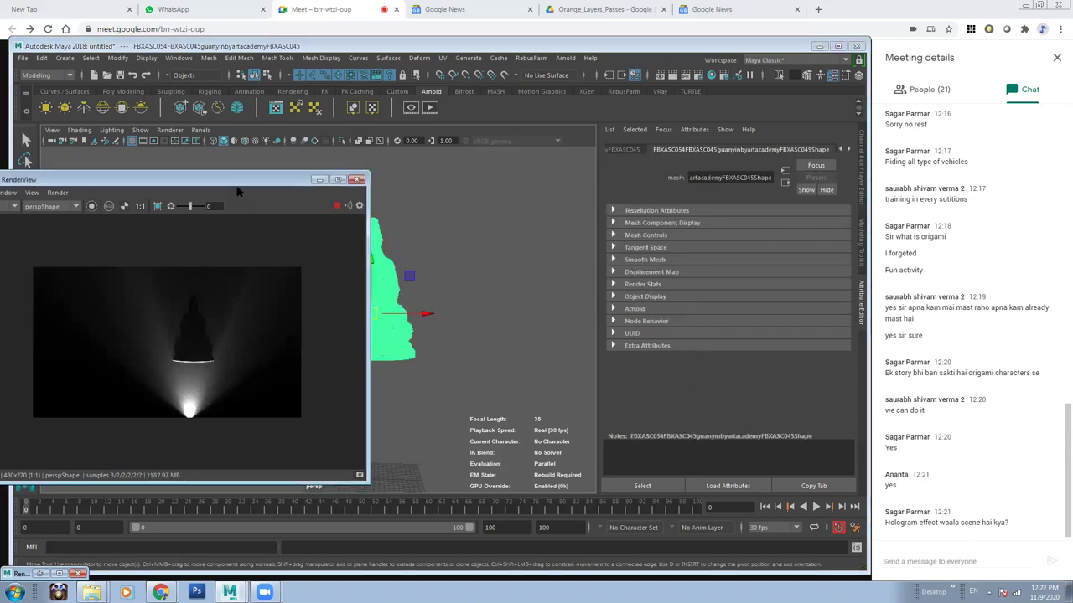
left_click_drag(237, 179, 269, 306)
left_click_drag(374, 230, 376, 175)
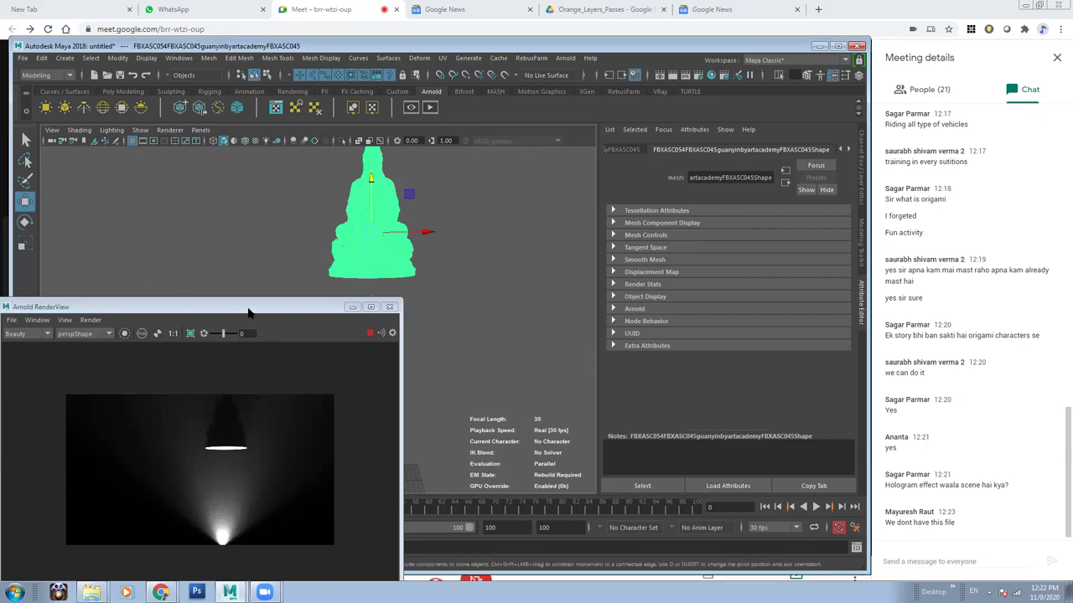
left_click_drag(246, 307, 238, 191)
scroll(461, 274, "up", 2)
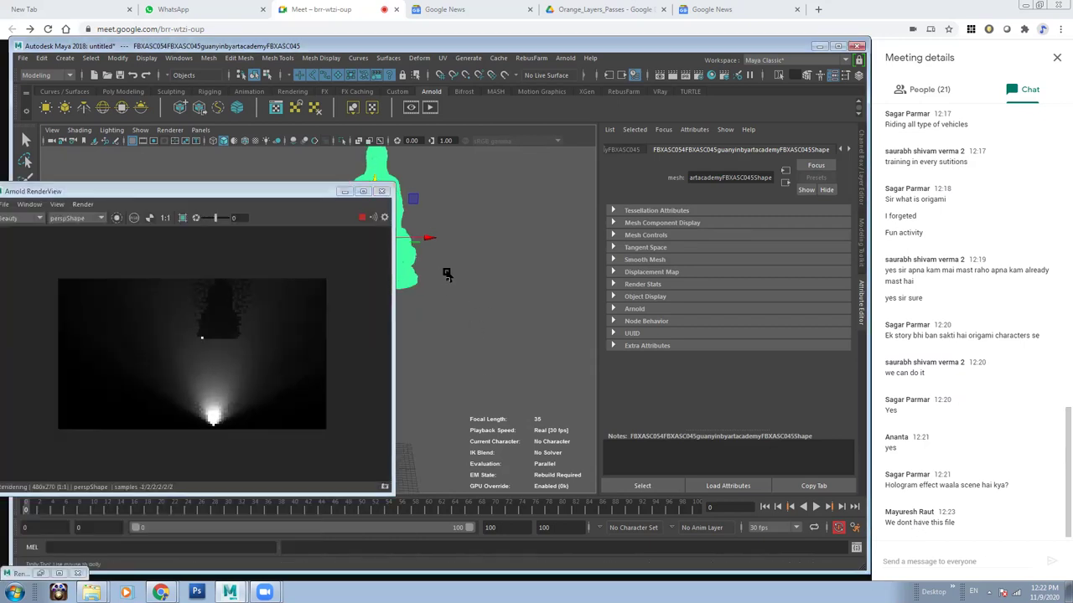
scroll(455, 315, "down", 2)
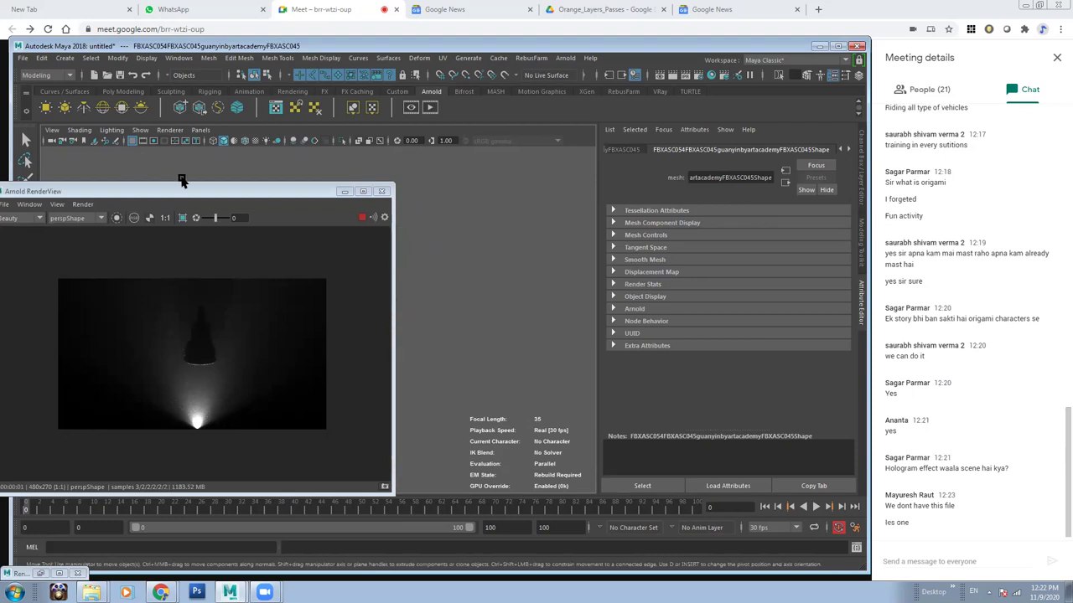
left_click_drag(250, 194, 159, 185)
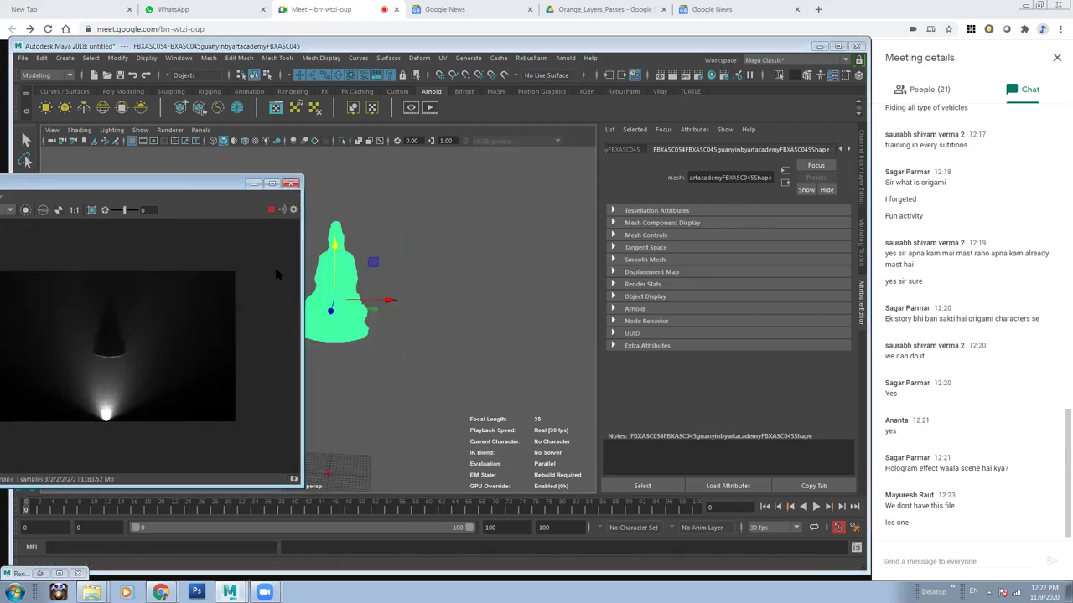
left_click(325, 456)
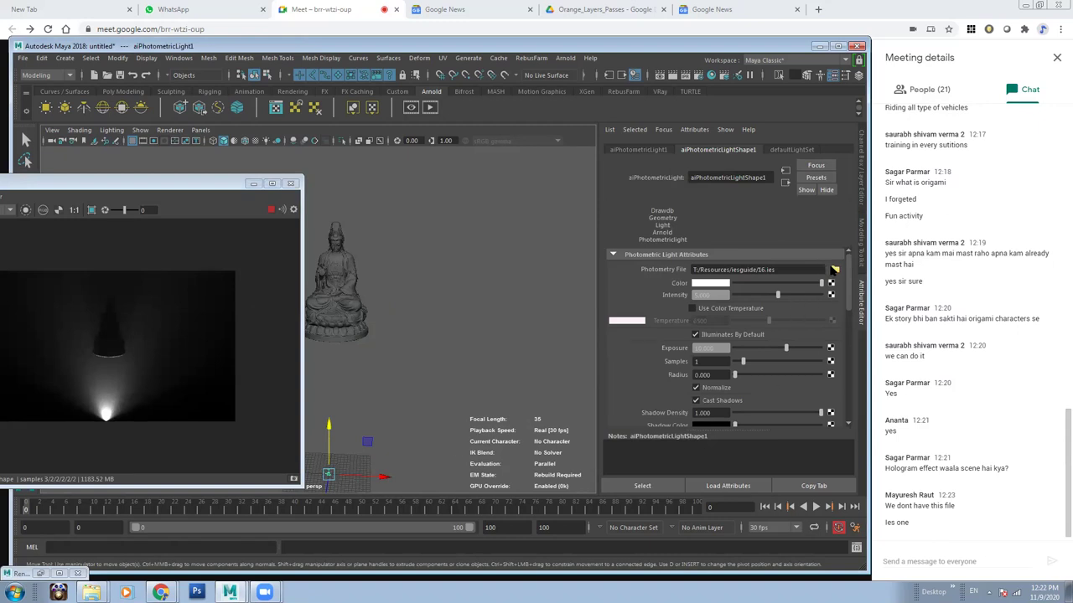
Load 13.IES as the photometric light's Photometry File.
left_click(835, 270)
left_click(265, 246)
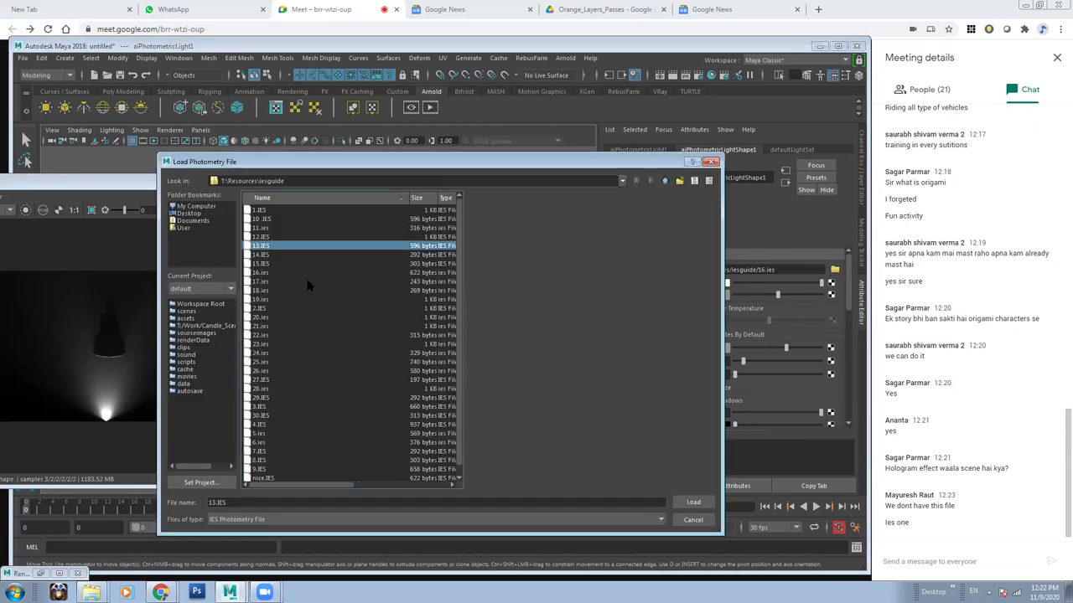
left_click(697, 505)
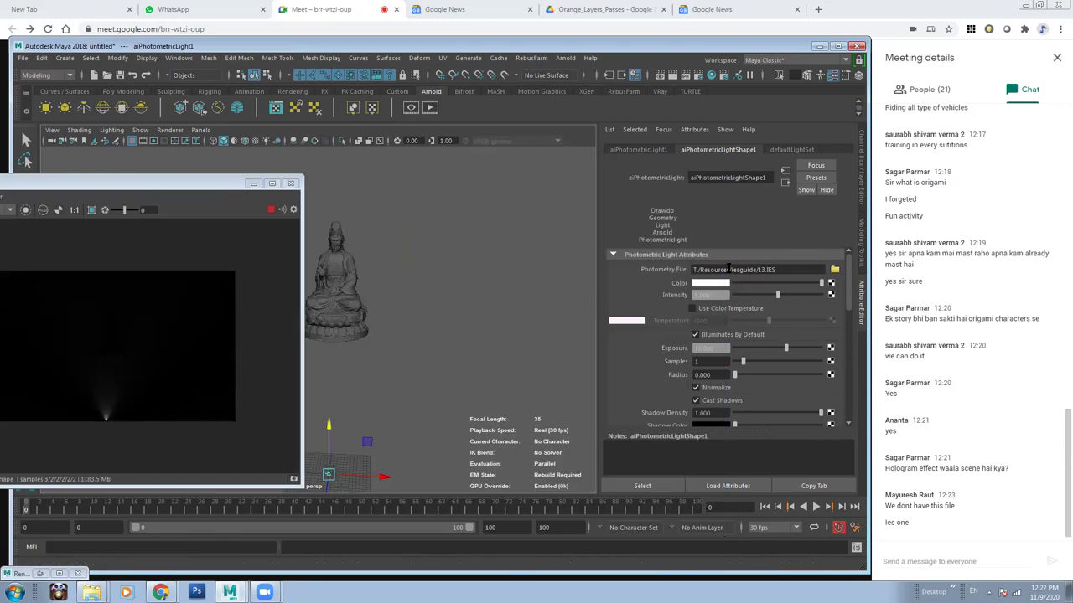
Set the aiAtmosphereVolume density back to 0.005 and move the render preview back on screen.
left_click(701, 81)
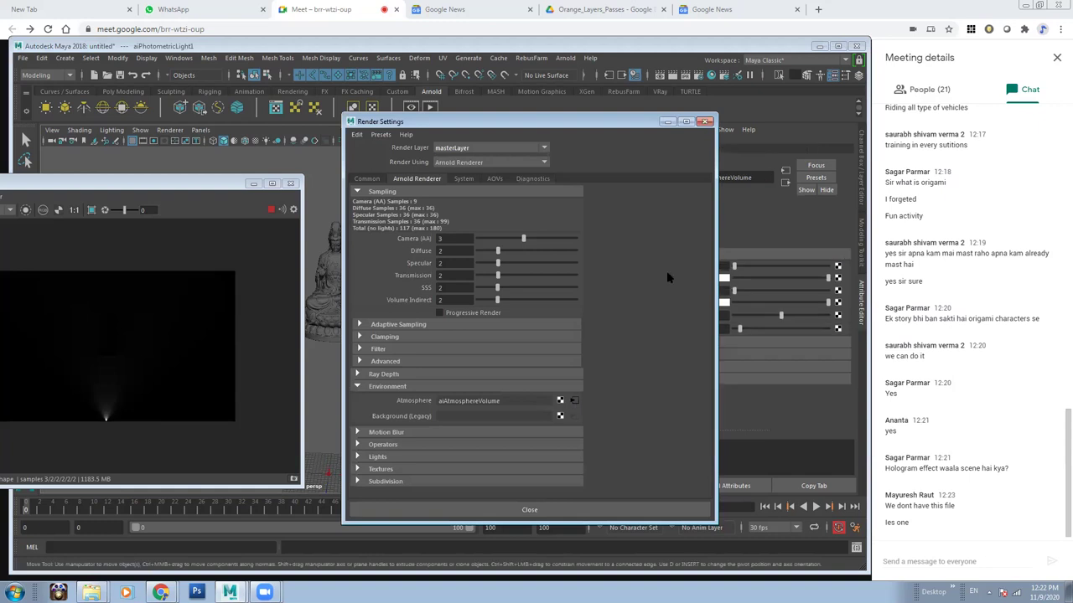
left_click(706, 121)
left_click(703, 266)
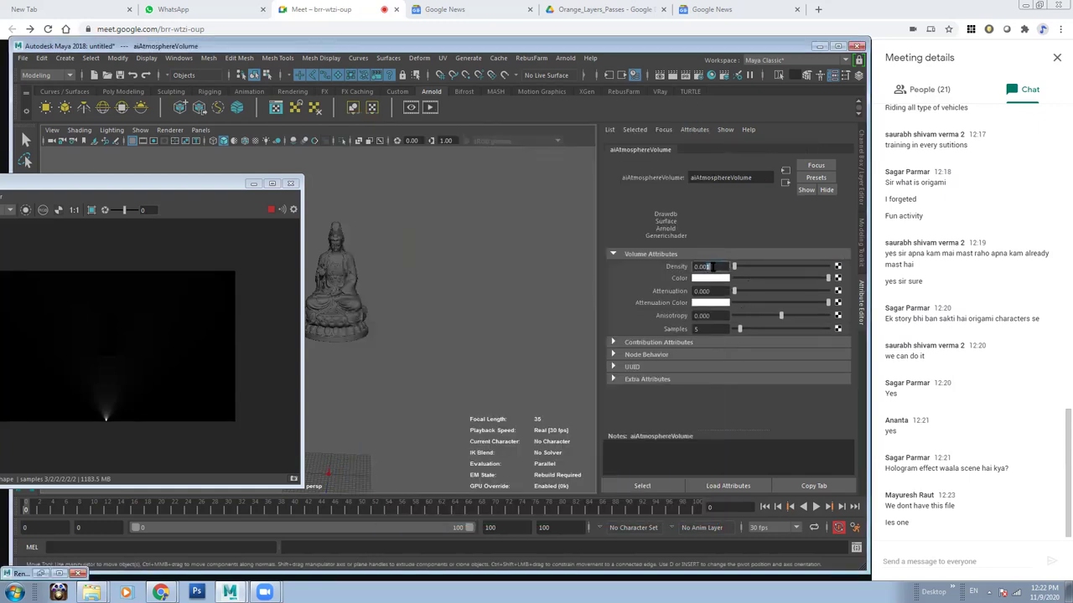
type("0.005")
double_click(710, 267)
left_click(711, 266)
double_click(716, 266)
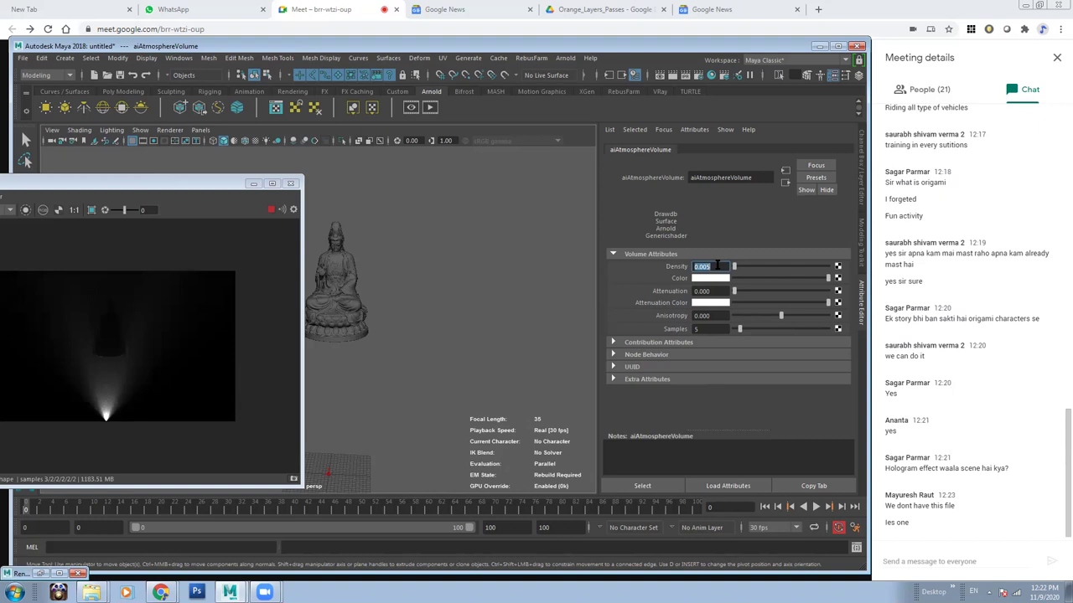
left_click(186, 188)
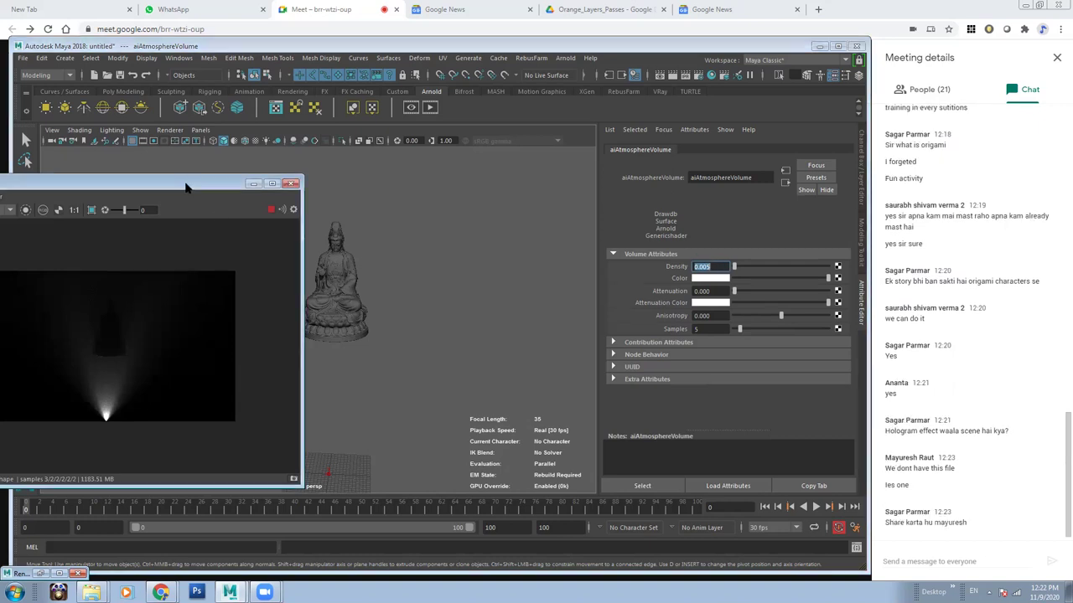
left_click_drag(186, 188, 308, 191)
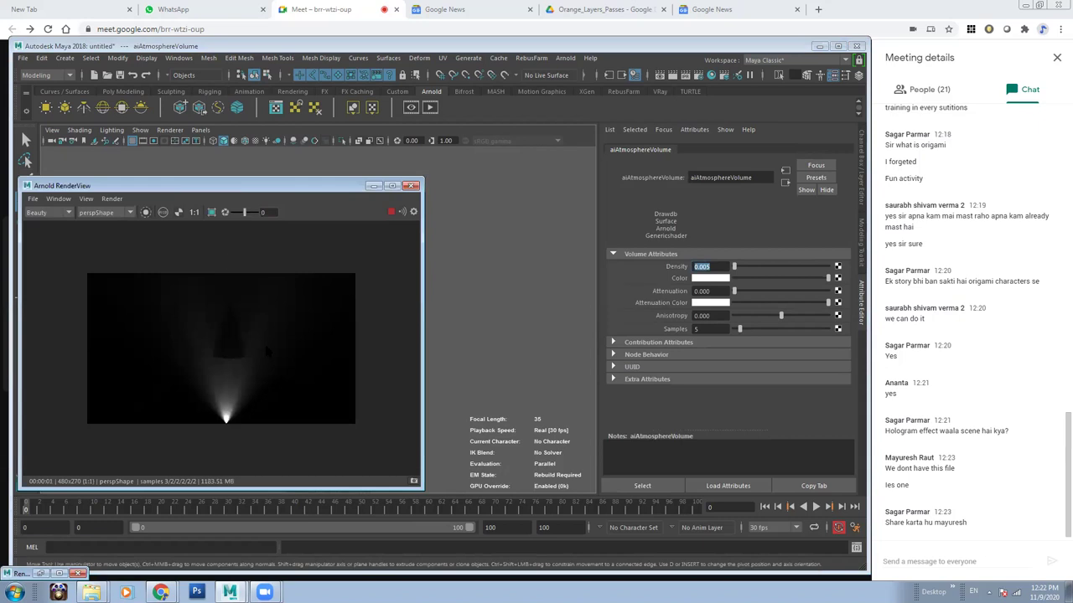
left_click(92, 592)
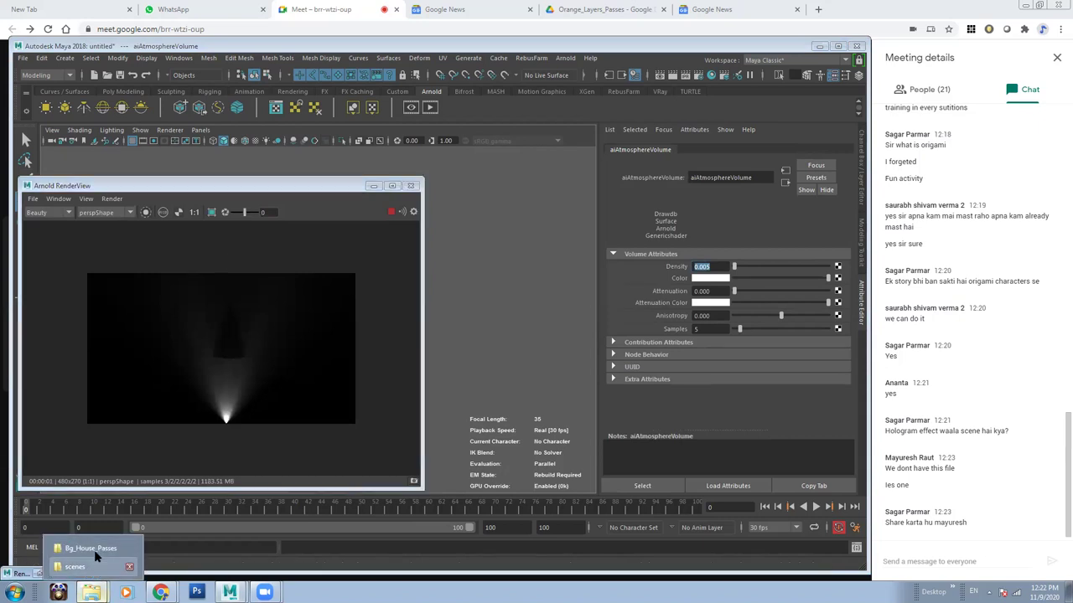
Browse to T:\Resources\iesguide in Explorer and open iesguide.jpg.
left_click(96, 546)
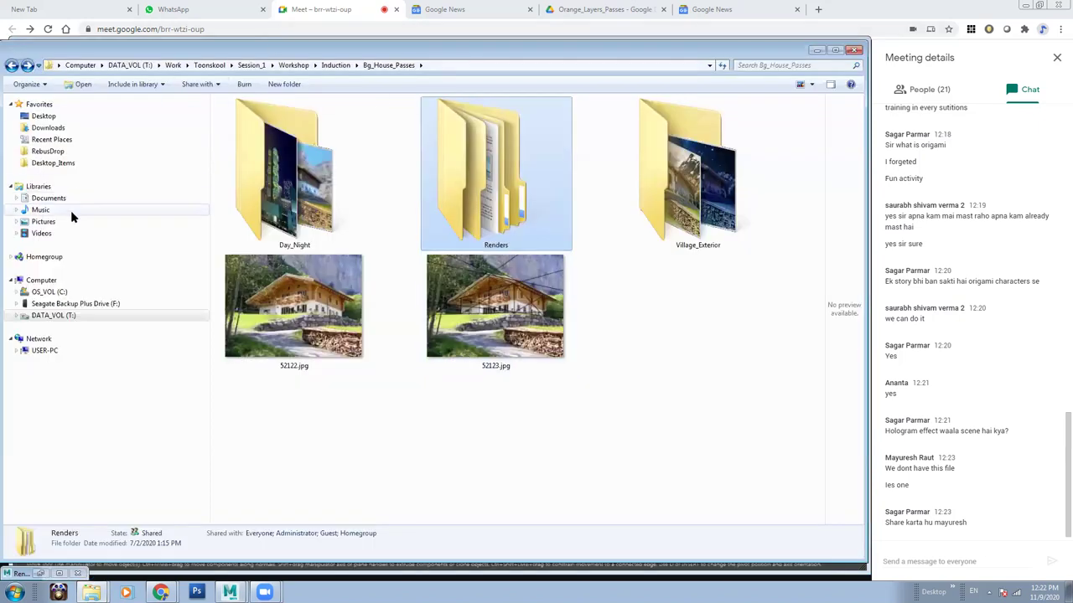
left_click(59, 315)
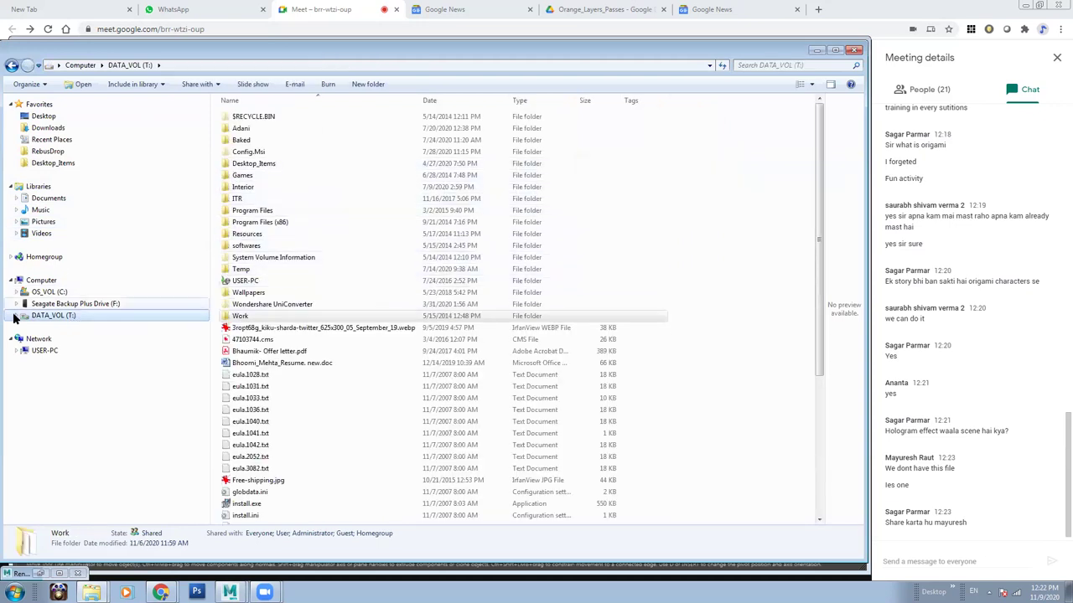
double_click(250, 318)
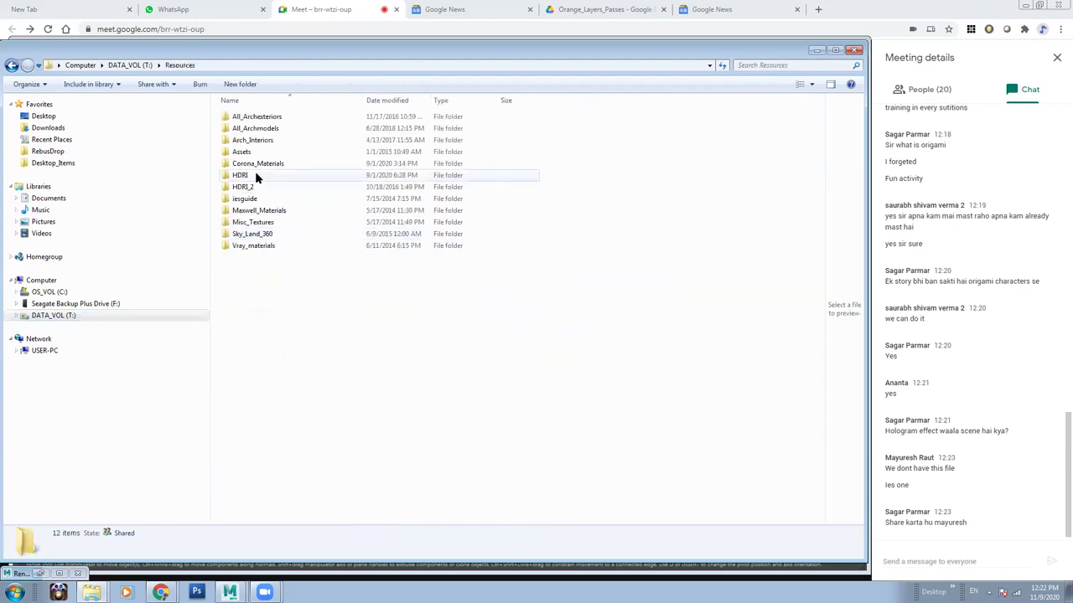
double_click(246, 199)
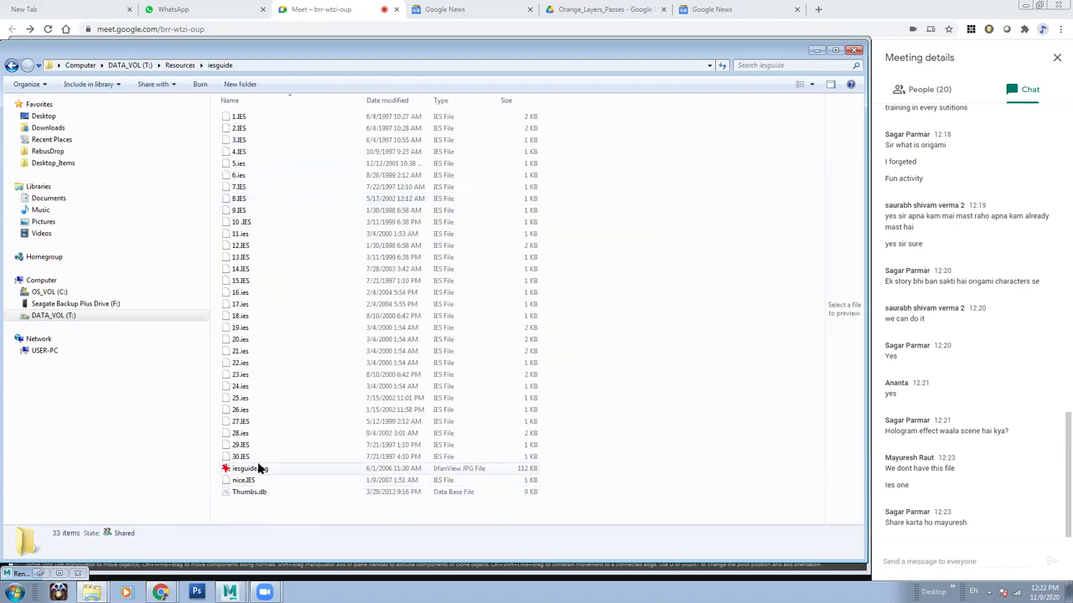
double_click(260, 470)
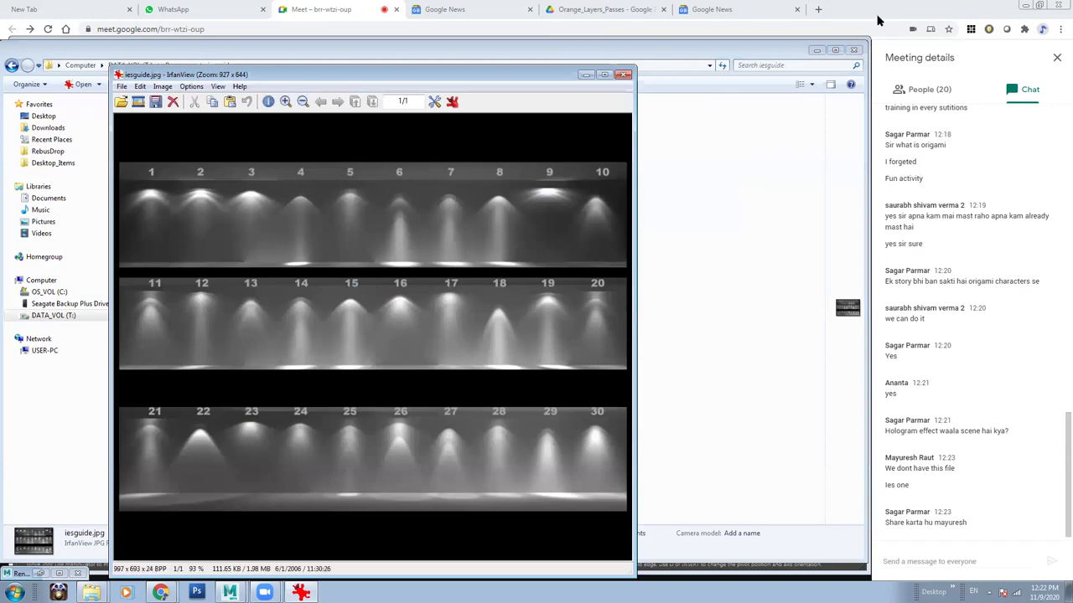
Minimise the Explorer window so the IES pattern chart stays visible over Maya.
left_click(816, 50)
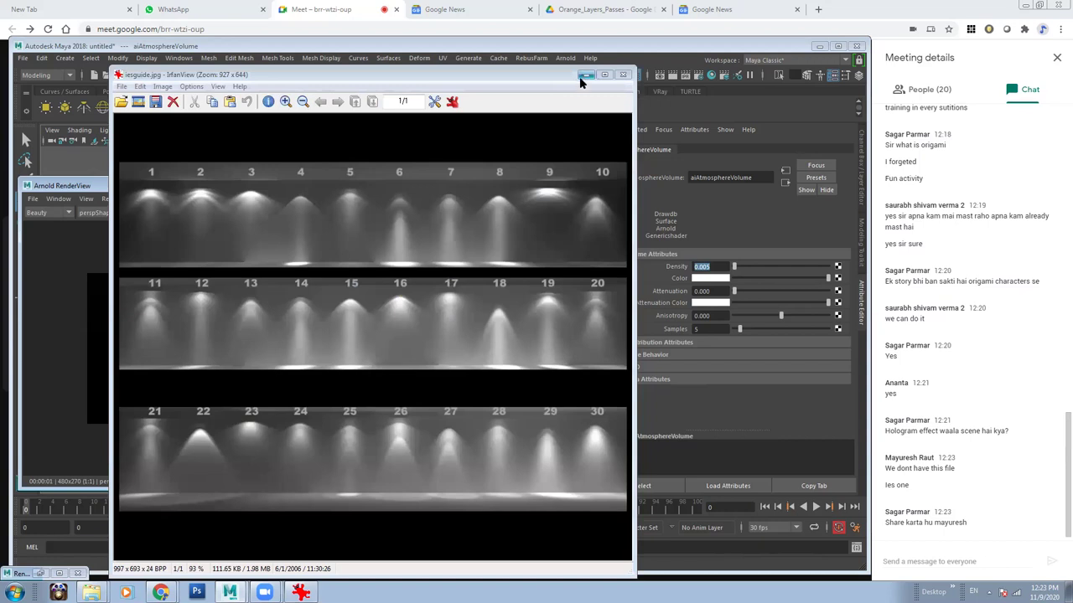
Close the IES chart and zoom the Arnold render in on the light beam.
key("alt+Tab")
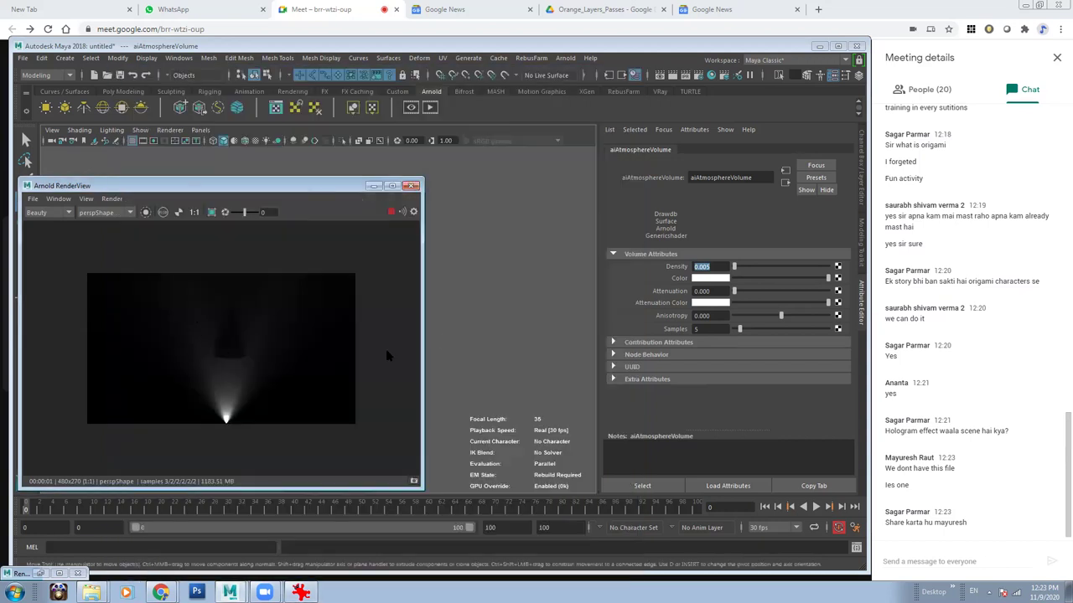
scroll(194, 315, "up", 3)
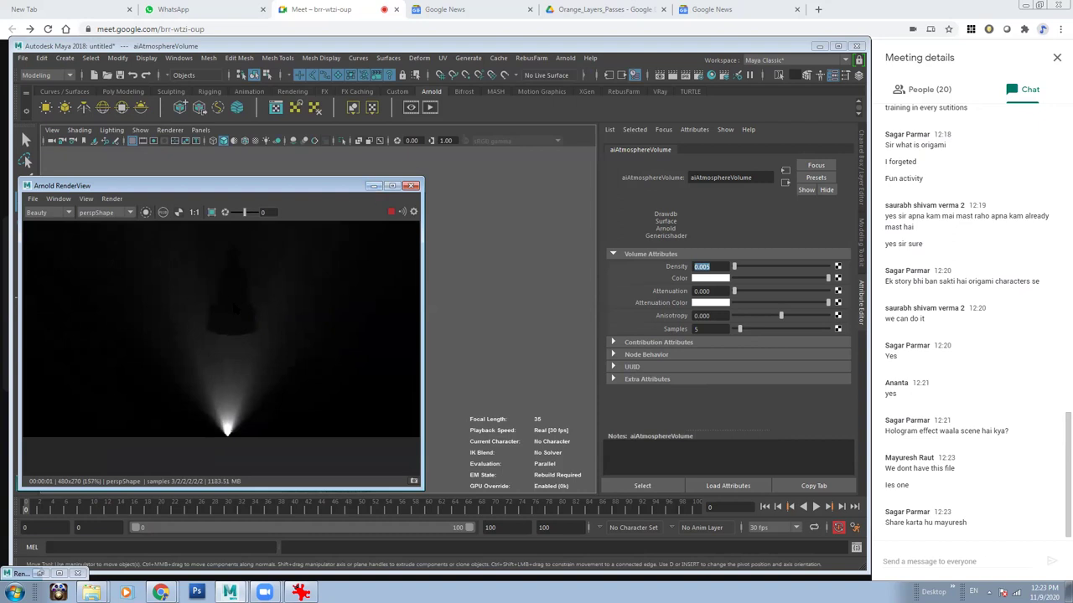
scroll(226, 327, "up", 2)
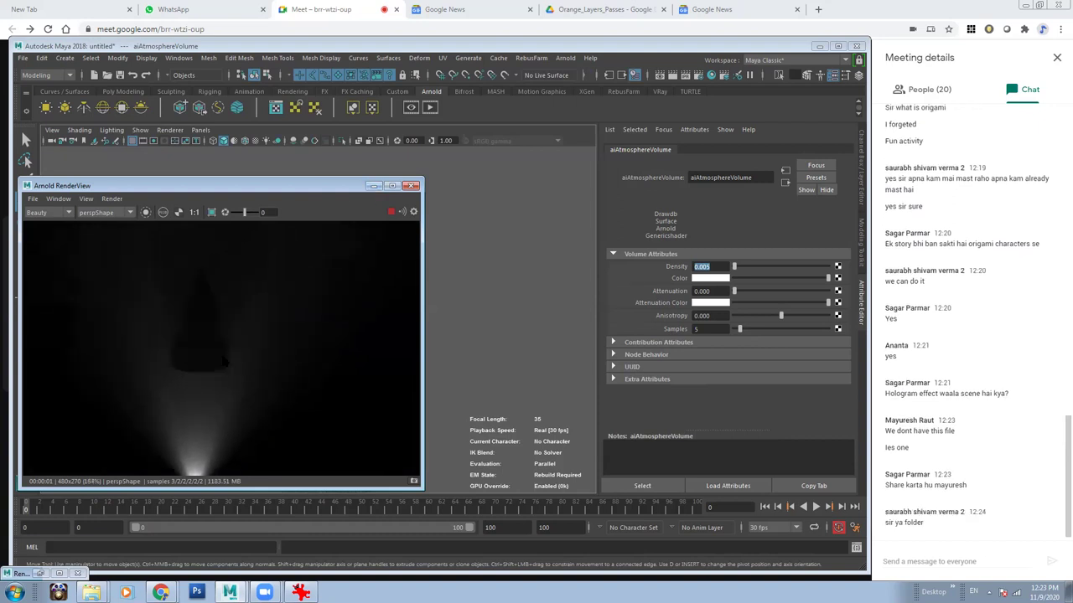
scroll(247, 352, "up", 2)
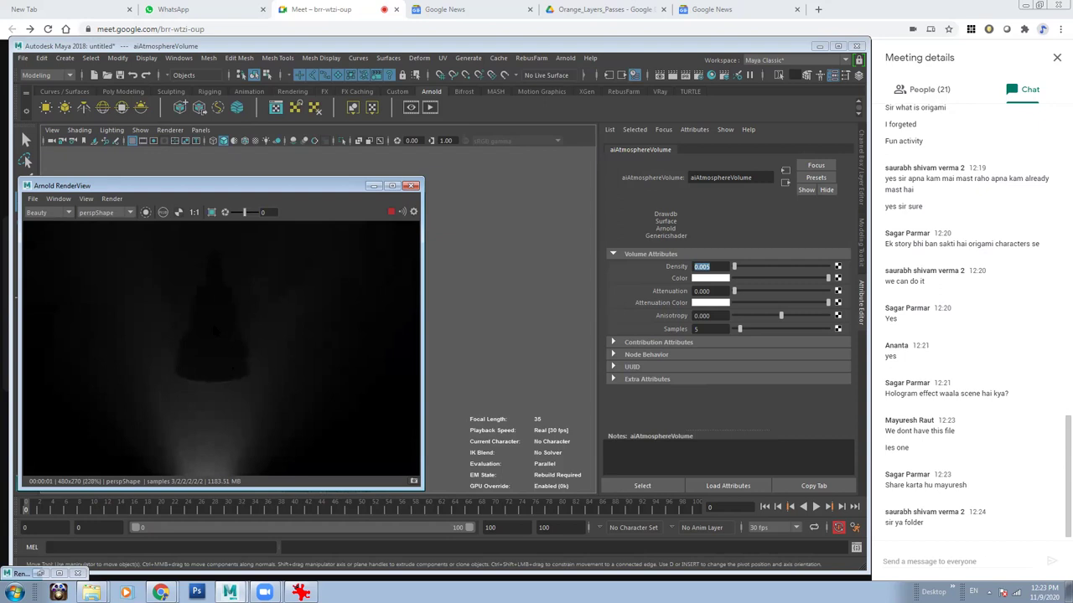
scroll(238, 400, "down", 5)
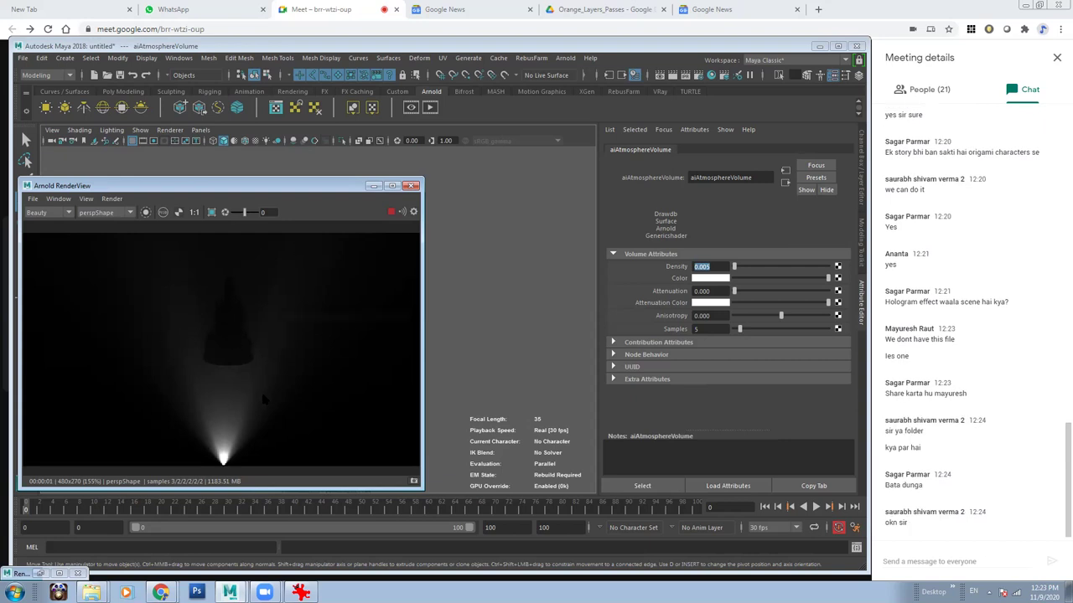
Level the viewport and select the statue.
left_click(373, 185)
left_click_drag(306, 308, 331, 290, "alt")
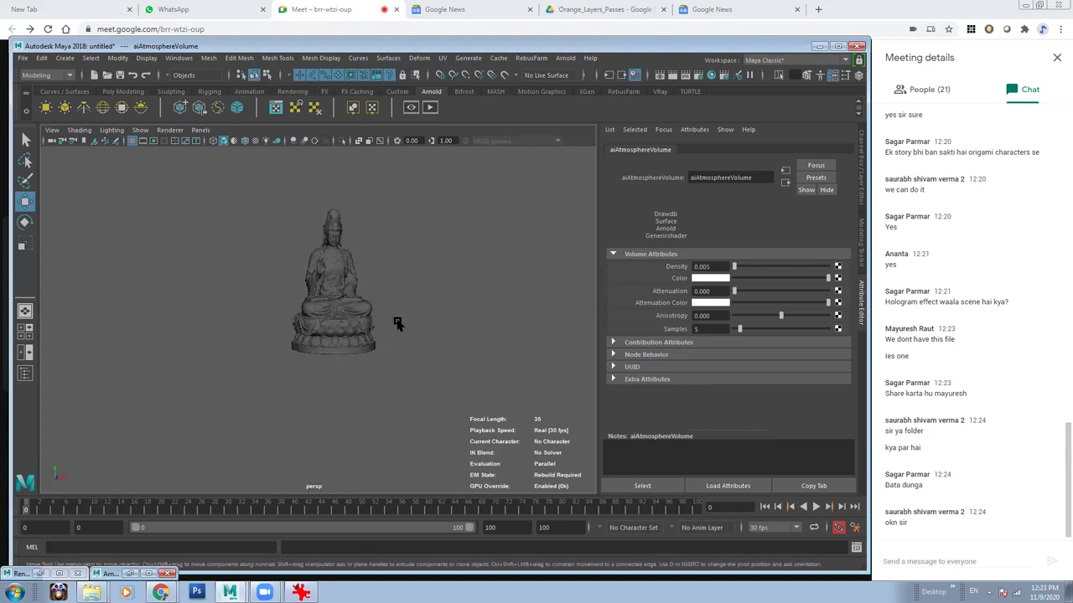
left_click(344, 274)
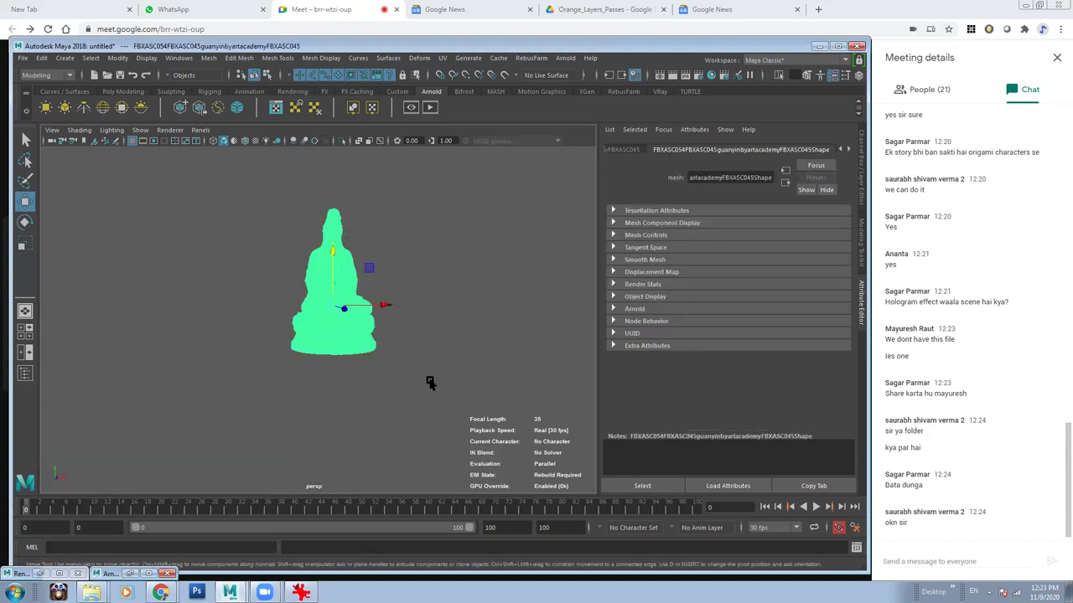
Lower Arnold Camera (AA) samples from 3 to -1 in Render Settings, then close them.
left_click(118, 574)
left_click(698, 76)
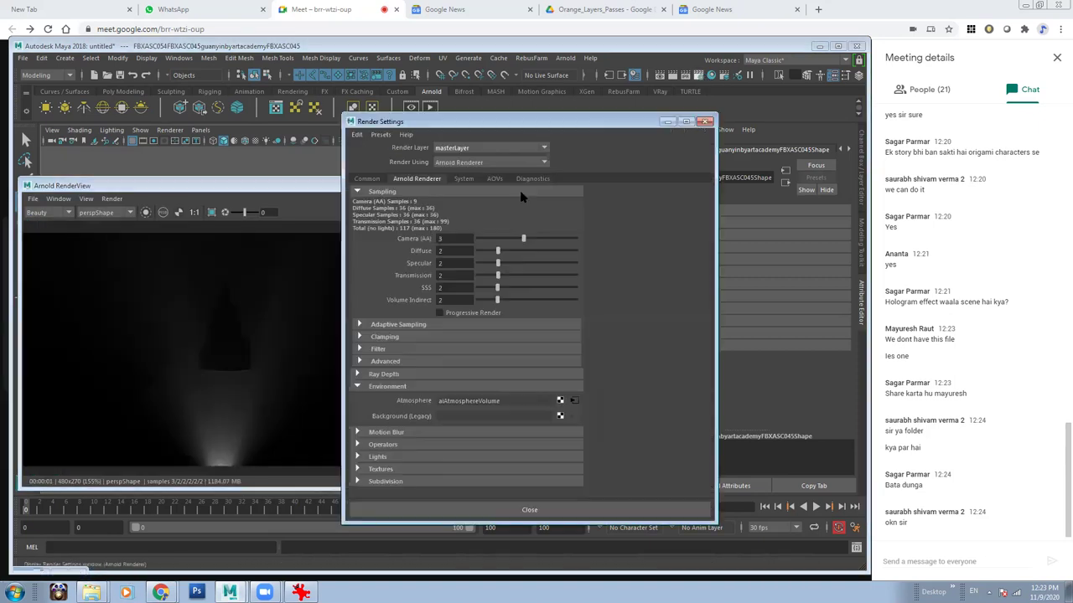
left_click_drag(508, 242, 497, 240)
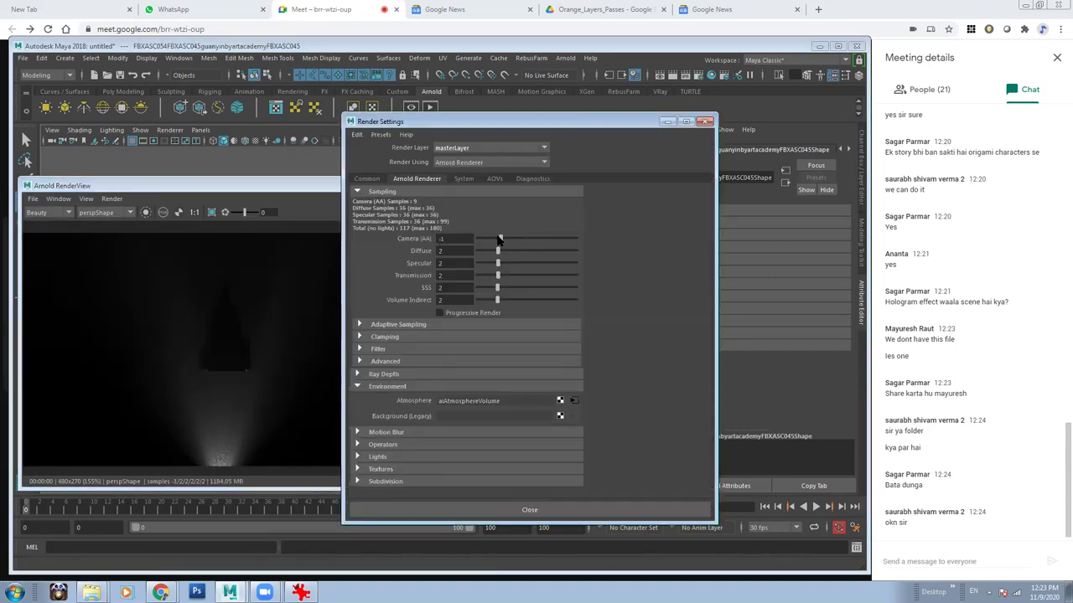
left_click(668, 121)
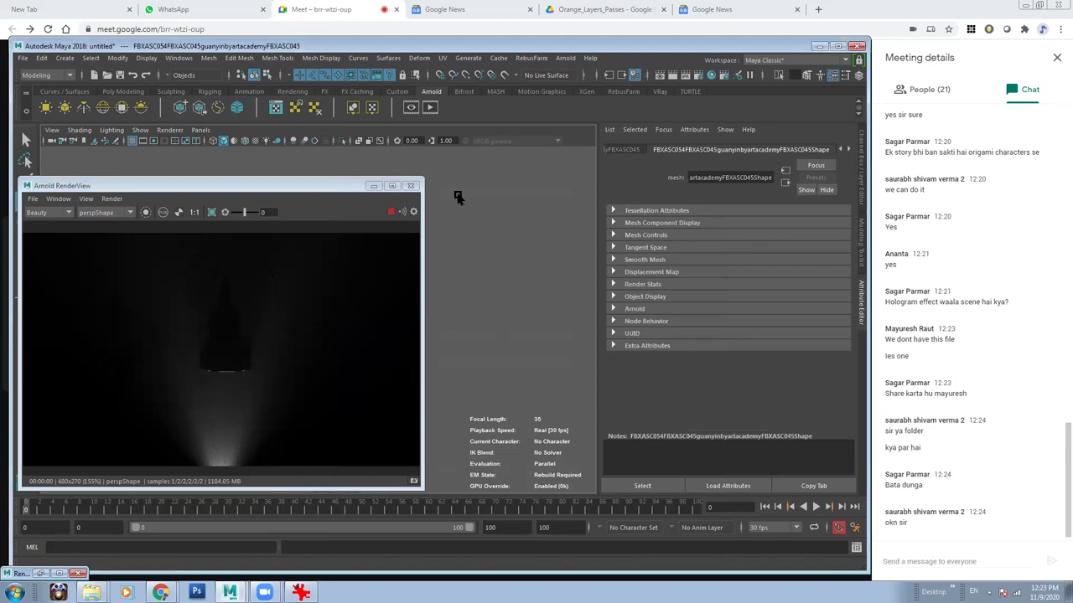
left_click_drag(323, 186, 128, 188)
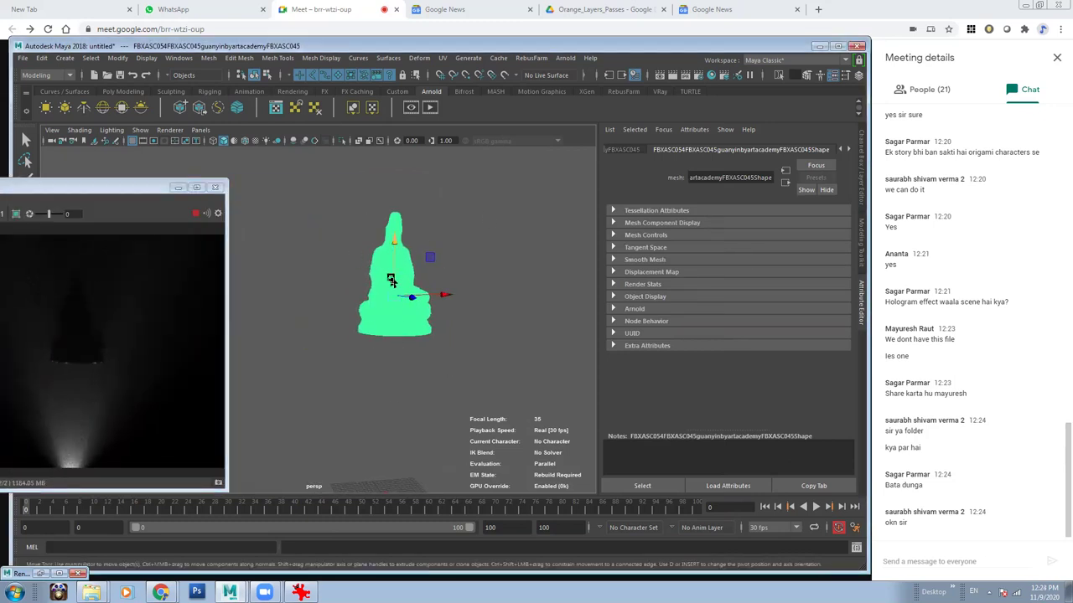
right_click_drag(390, 280, 401, 567)
Create and assign an Arnold aiStandardSurface material to the statue.
left_click(558, 251)
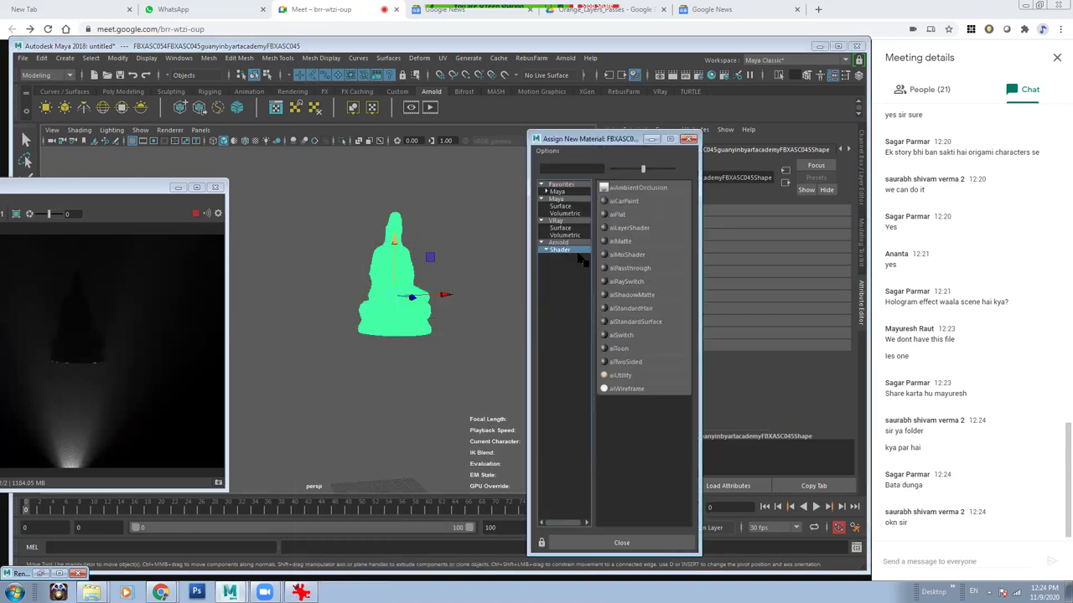
left_click(630, 322)
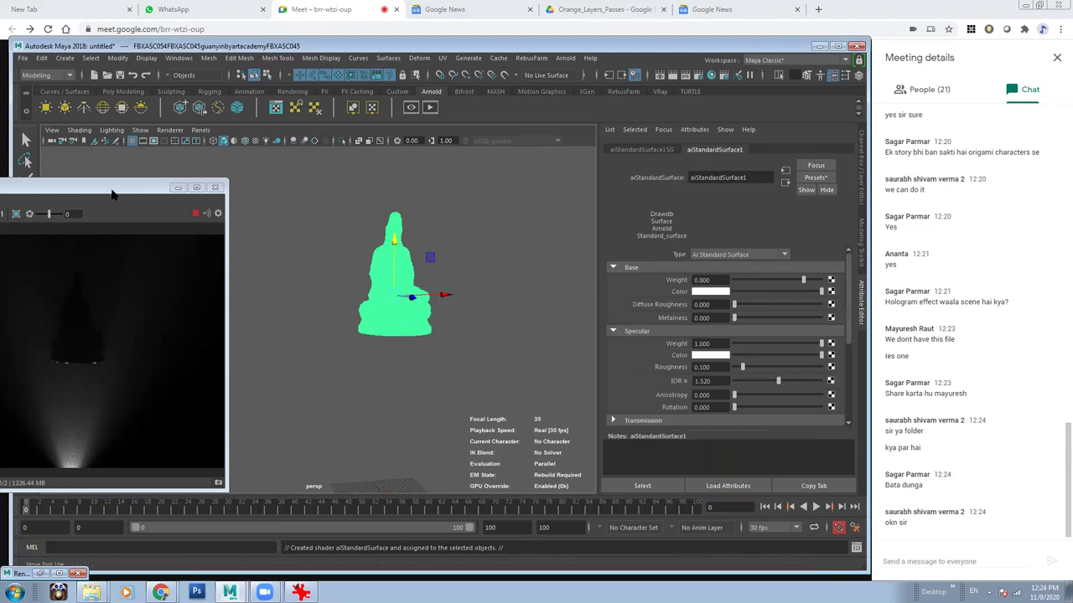
left_click_drag(113, 194, 219, 196)
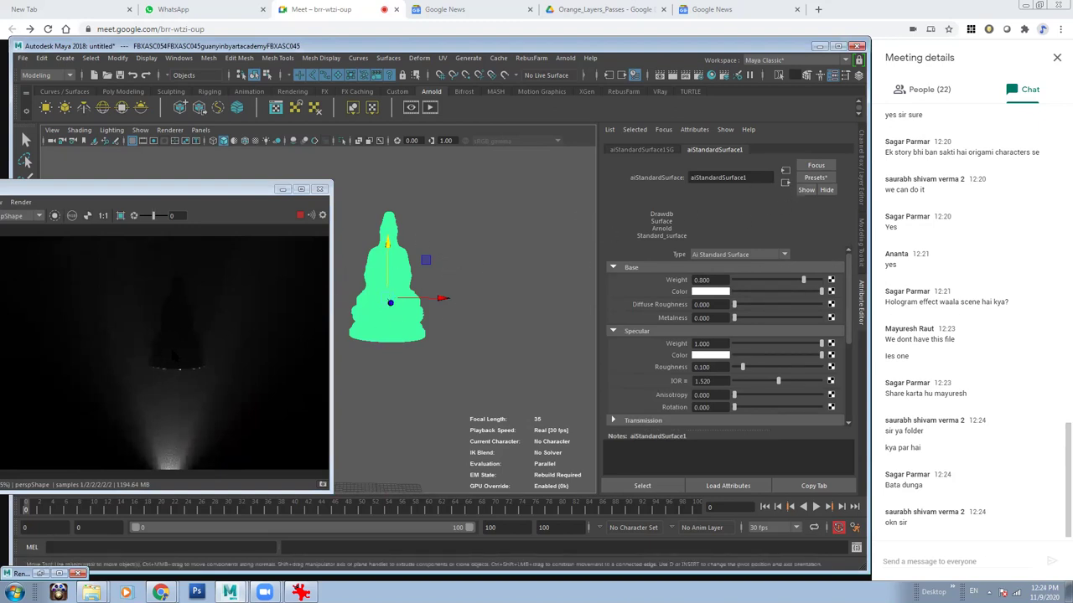
Replace aiStandardSurface1 with a preset and confirm its Transmission Weight is 1.
left_click(821, 186)
mouse_move(842, 223)
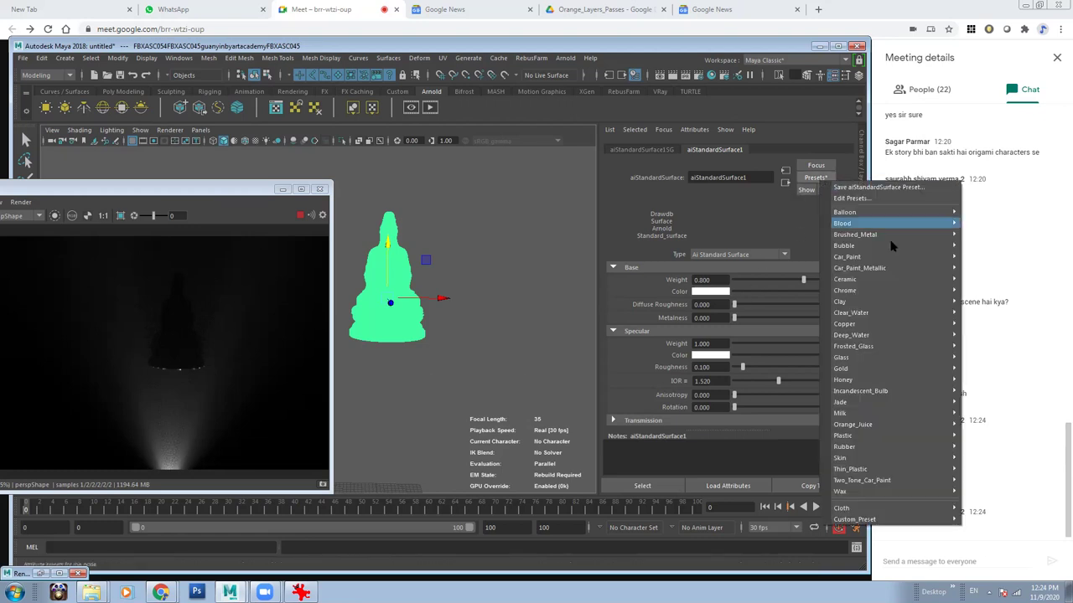
left_click(977, 358)
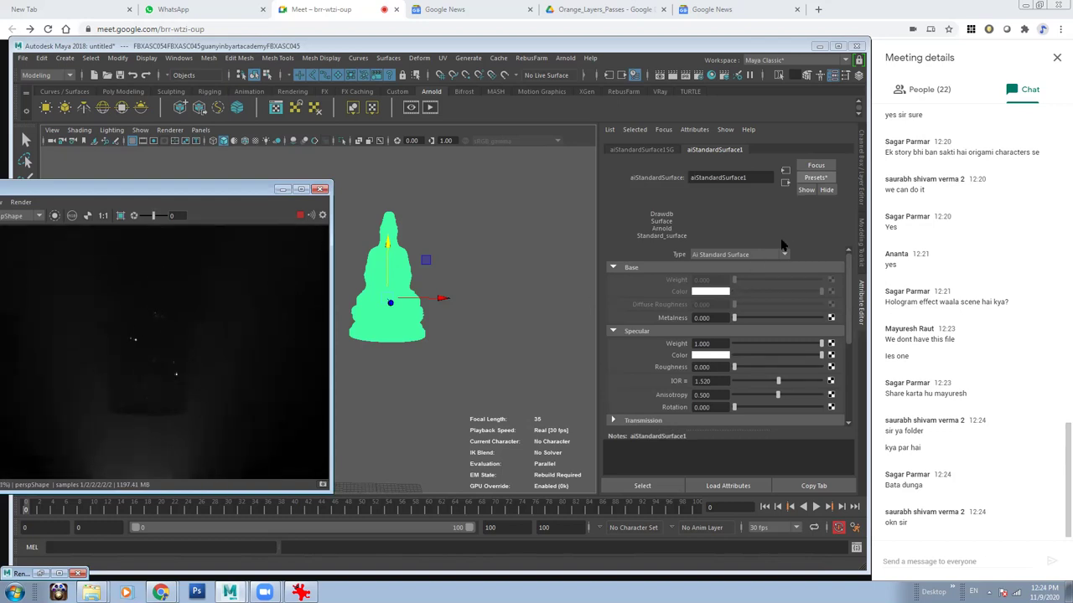
scroll(805, 350, "down", 4)
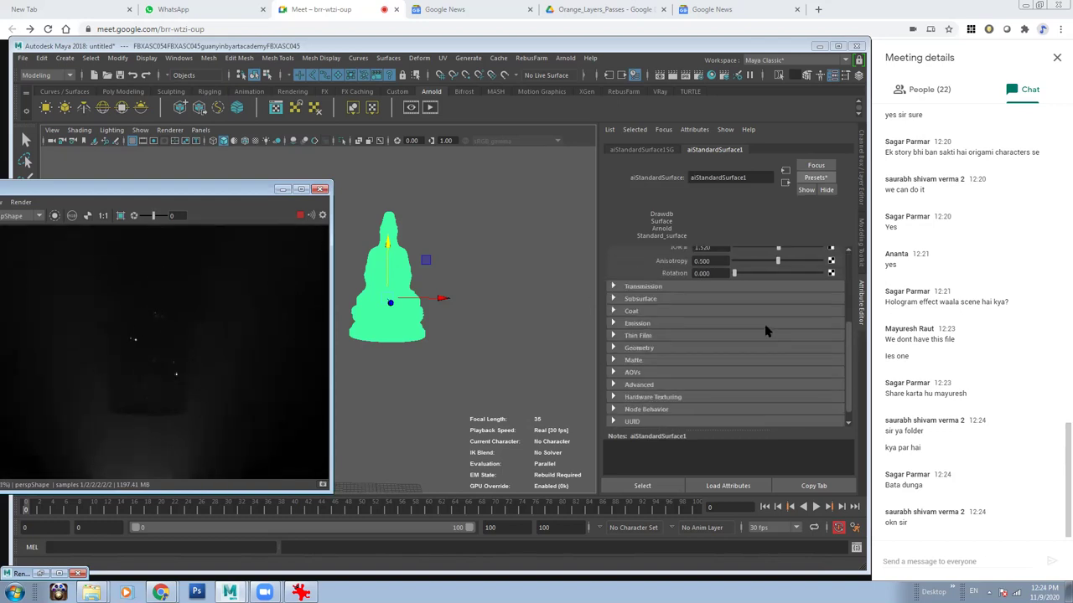
left_click(645, 287)
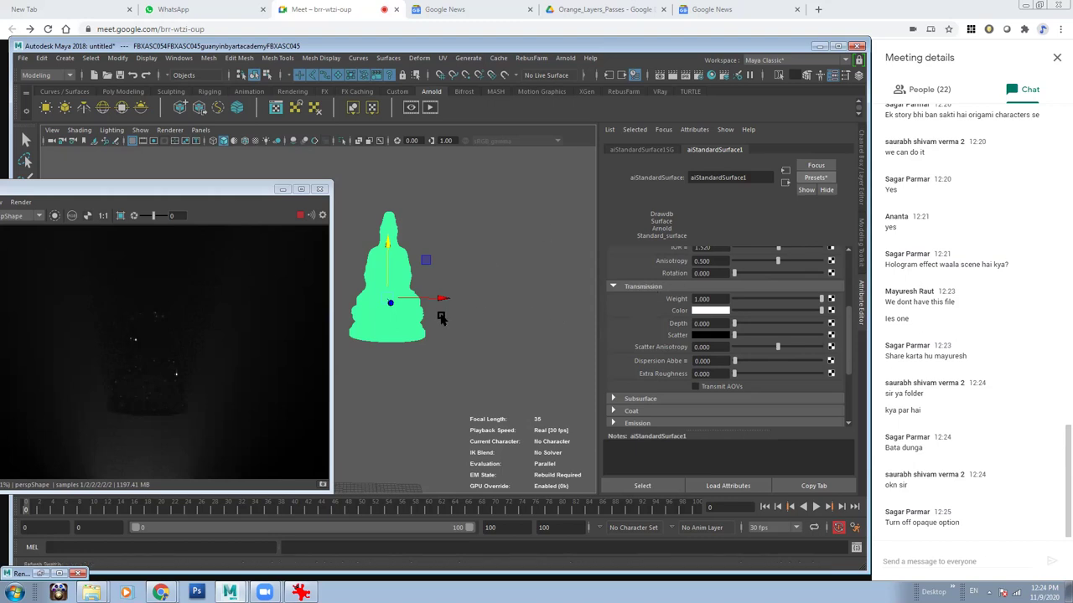
Zoom out to see the whole statue in the now-dark render.
right_click_drag(479, 311, 426, 309, "alt")
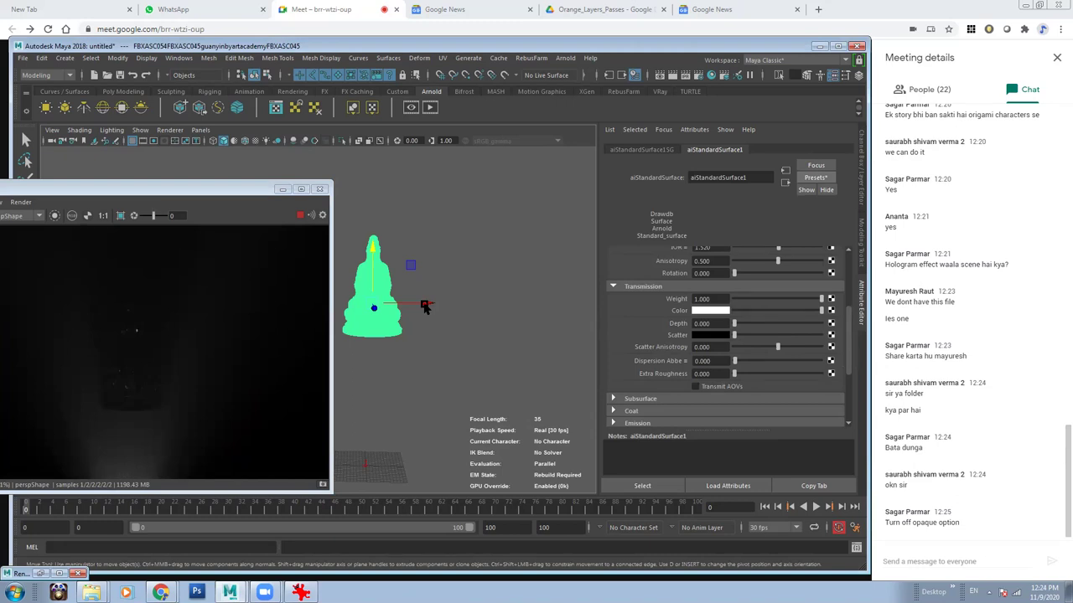
scroll(425, 307, "up", 1)
scroll(453, 330, "up", 3)
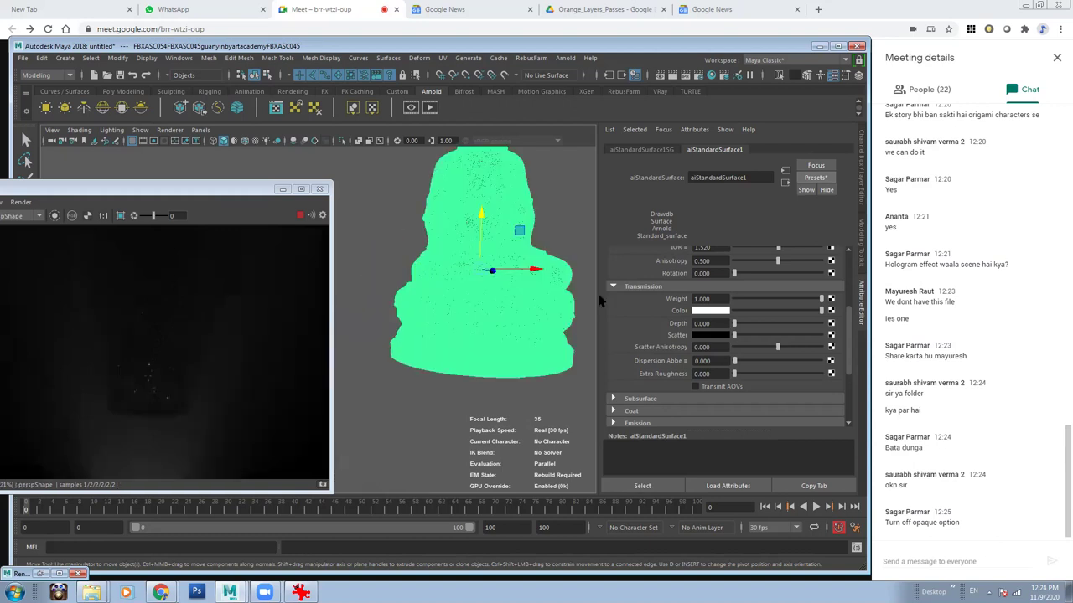
scroll(503, 344, "down", 3)
scroll(852, 340, "up", 1)
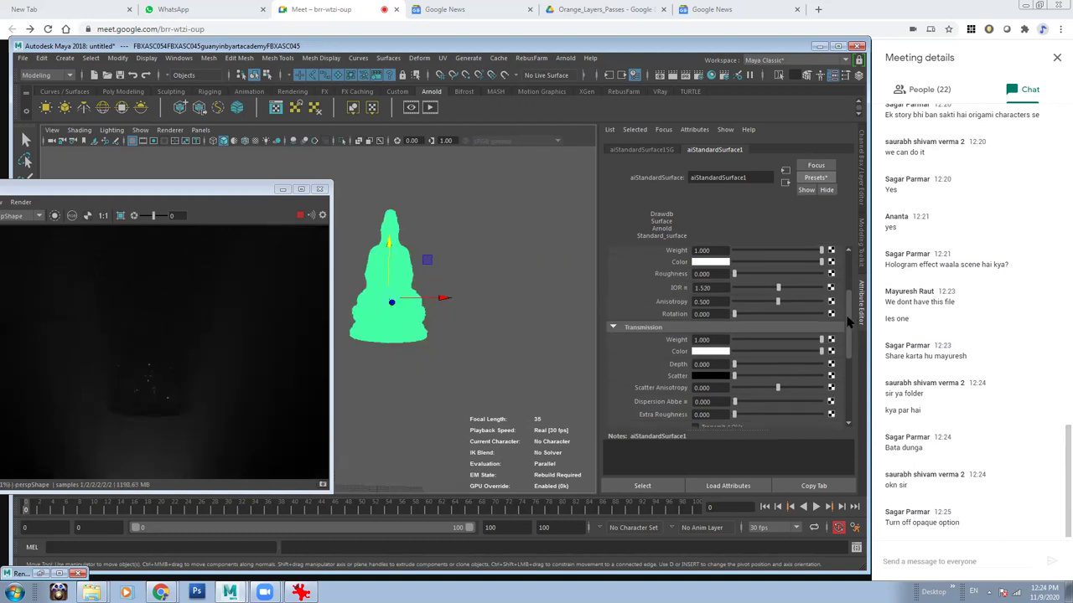
scroll(852, 339, "up", 2)
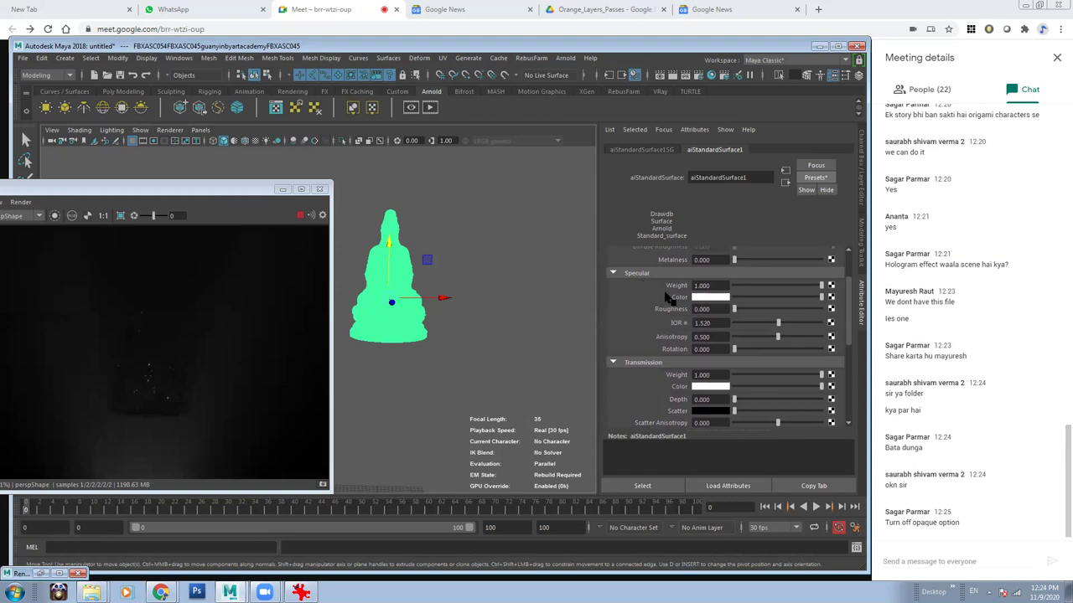
scroll(852, 285, "up", 2)
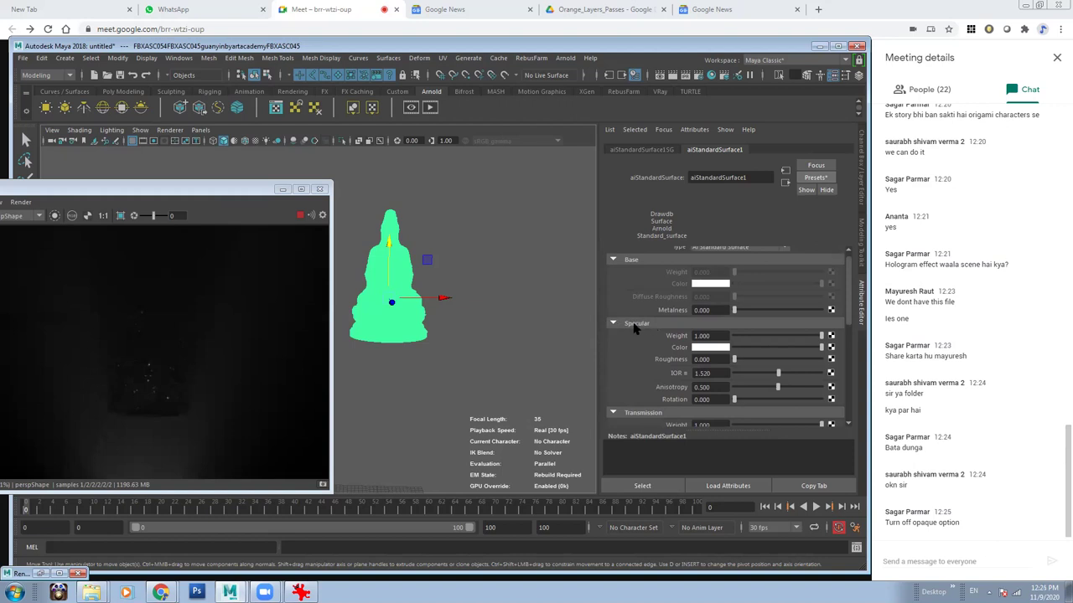
Scroll around the view to inspect the nearly black render.
left_click_drag(852, 287, 849, 315)
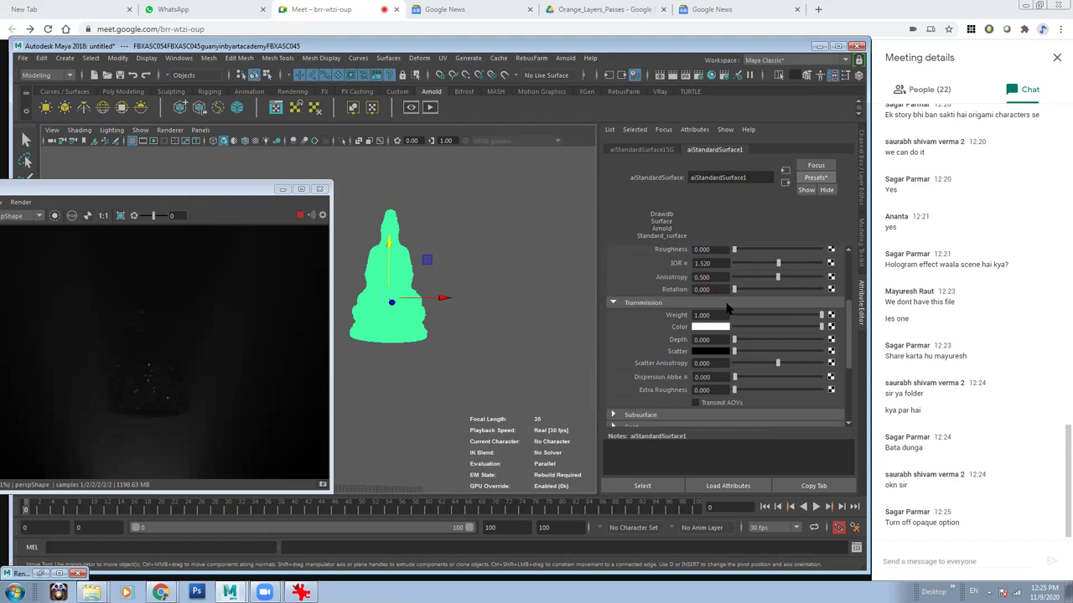
scroll(724, 311, "up", 3)
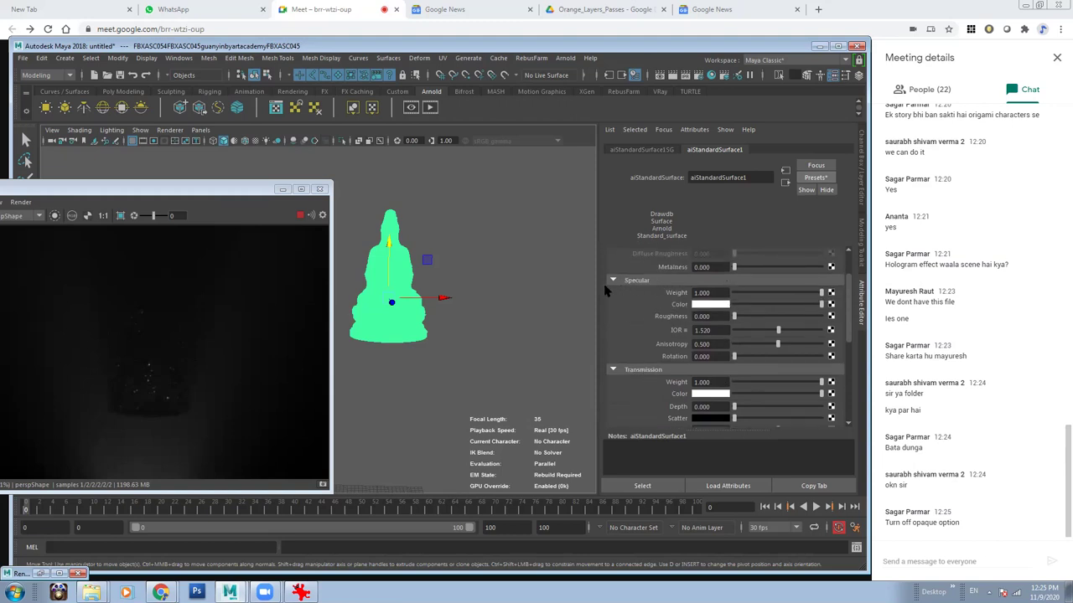
scroll(726, 315, "down", 3)
scroll(639, 298, "up", 3)
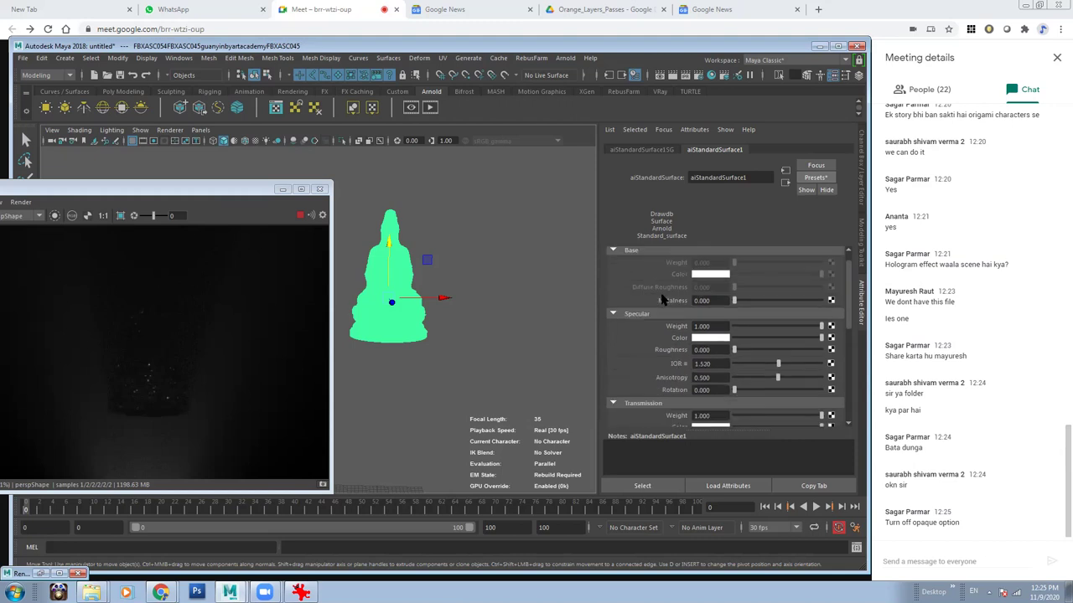
scroll(641, 300, "down", 2)
scroll(643, 303, "down", 2)
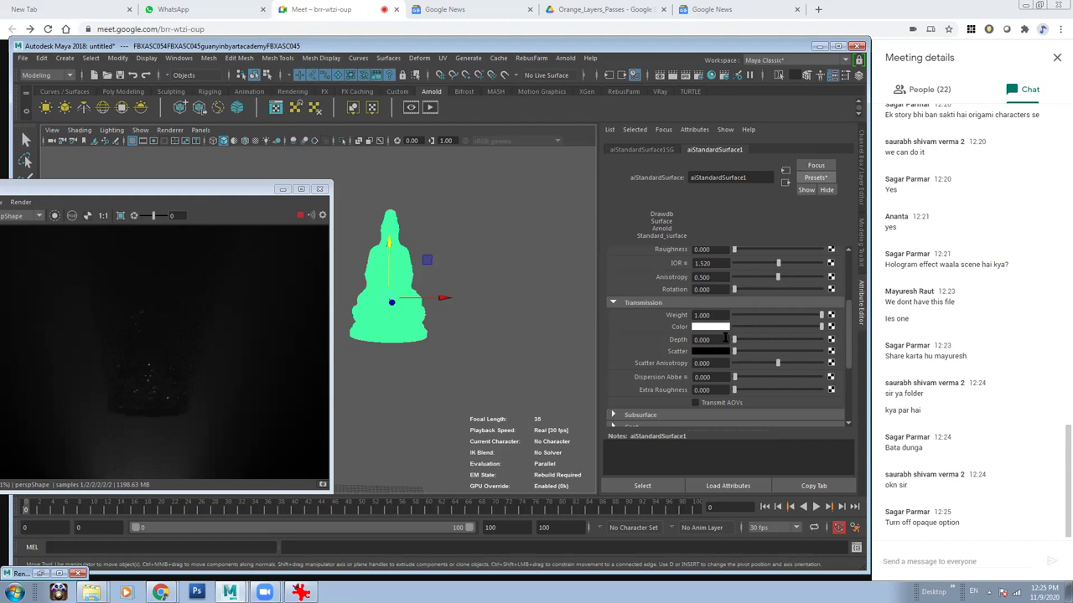
scroll(726, 338, "up", 2)
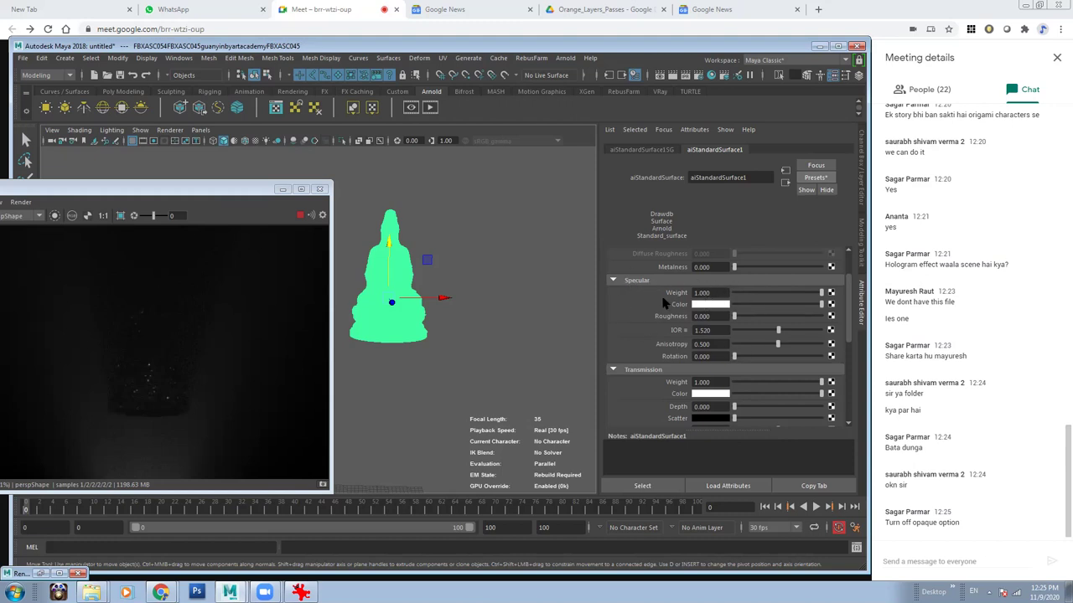
scroll(683, 335, "down", 2)
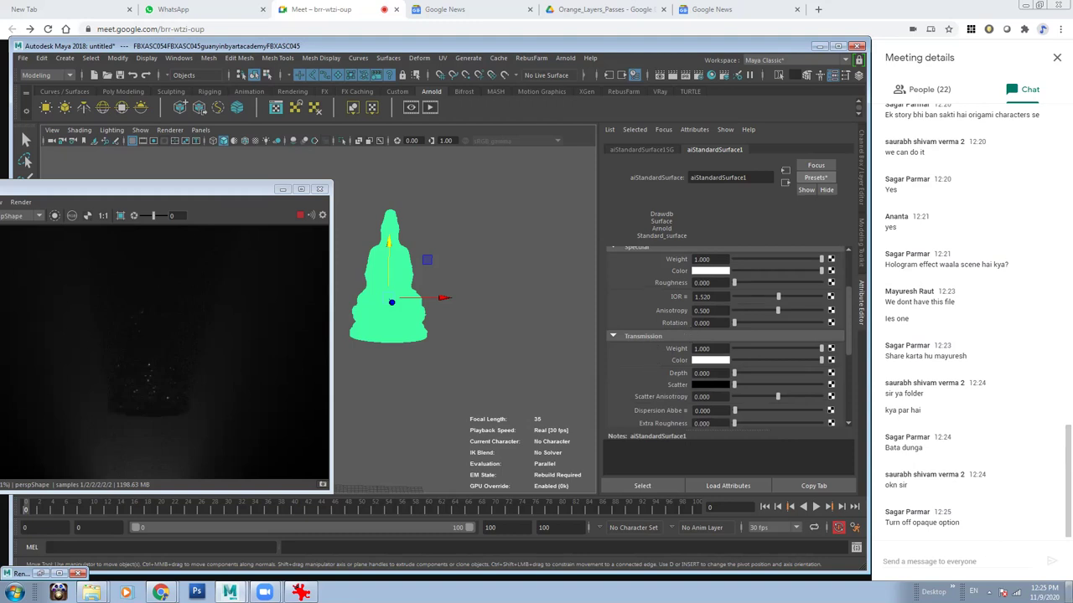
Raise the system volume from the Windows tray.
left_click(989, 592)
left_click(969, 508)
left_click_drag(964, 414, 968, 387)
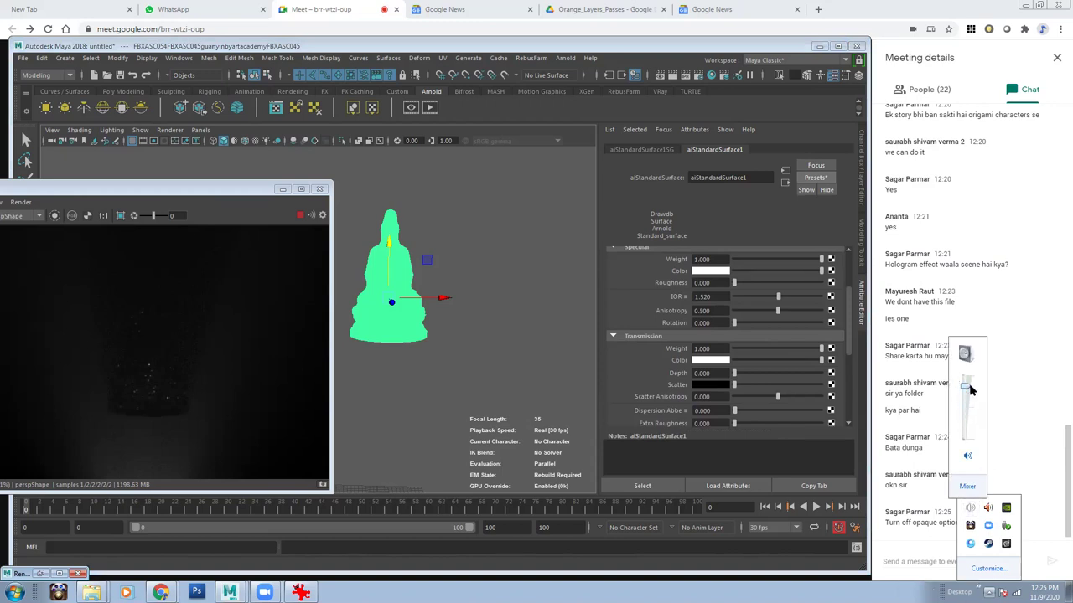
left_click(662, 388)
mouse_move(848, 312)
left_mouse_down()
mouse_move(847, 343)
mouse_move(850, 308)
left_mouse_up()
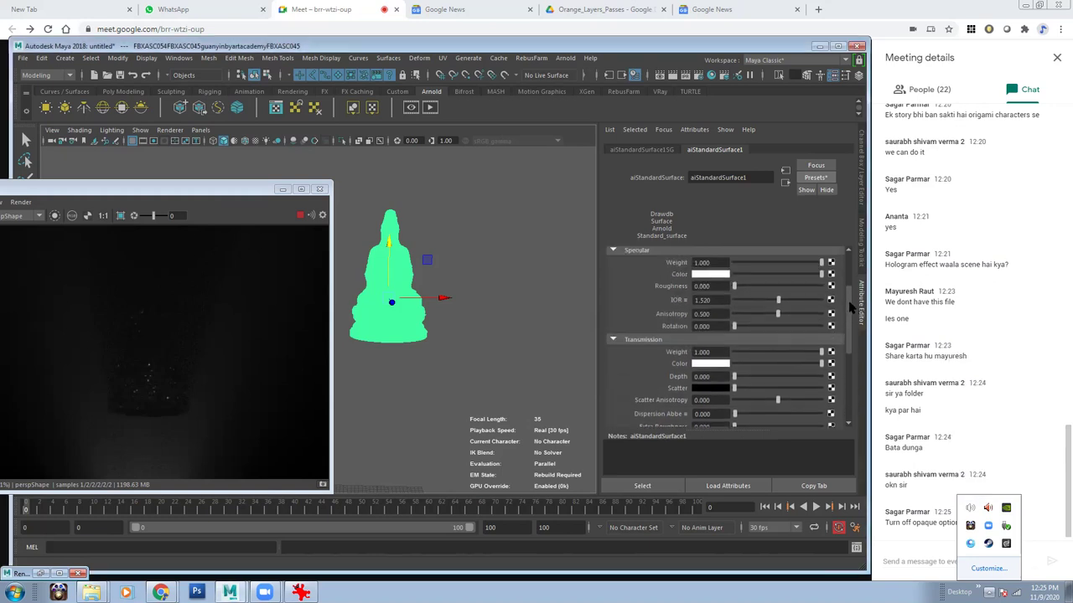
left_click(714, 300)
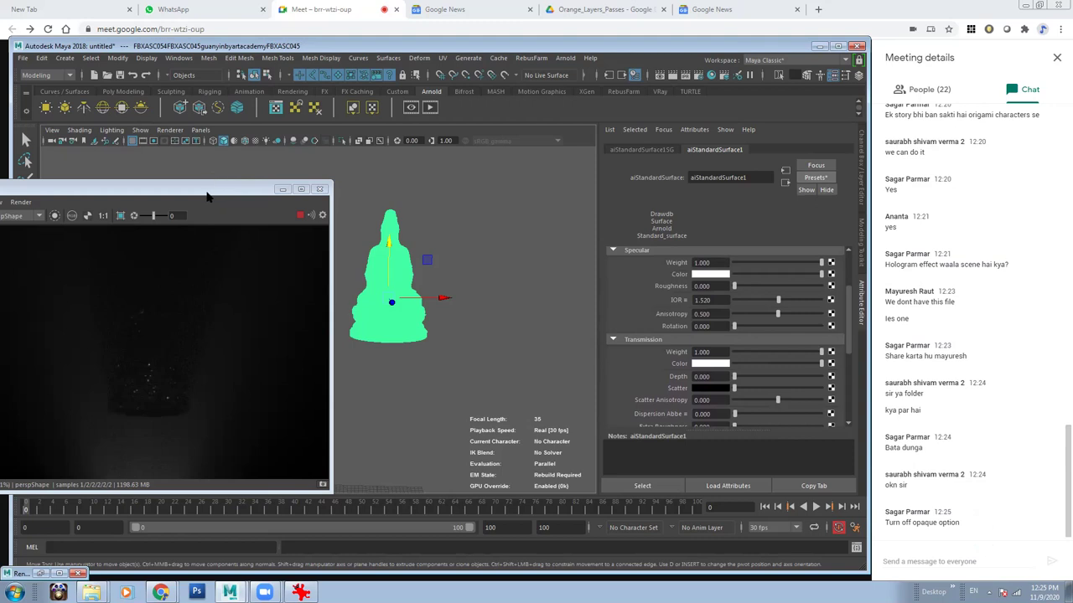
Move the render preview aside and hide the statue.
left_click_drag(207, 196, 321, 208)
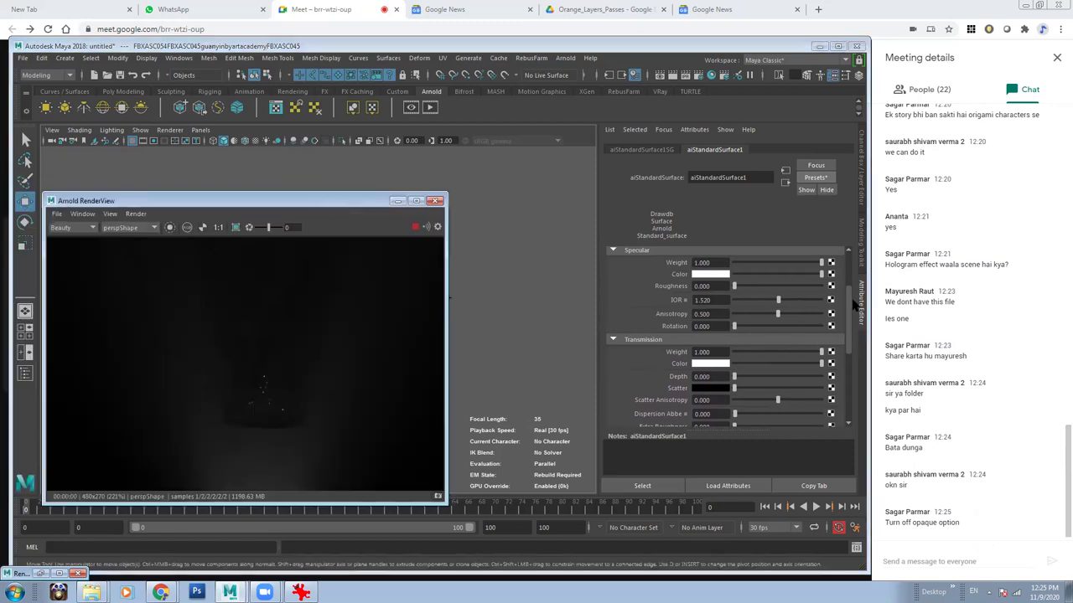
left_click_drag(848, 310, 848, 305)
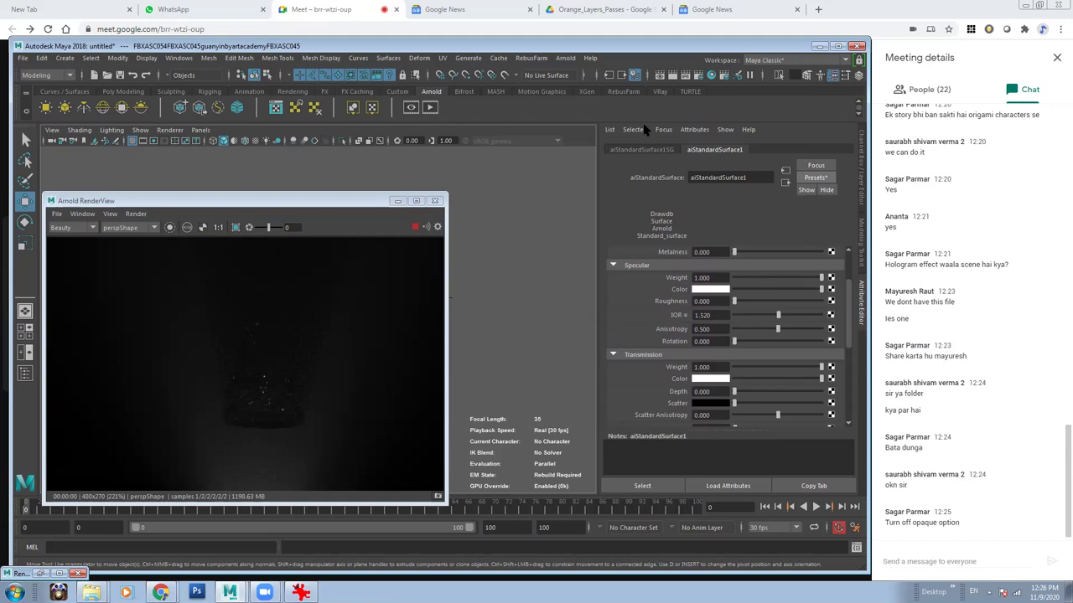
left_click_drag(343, 209, 230, 204)
key("Delete")
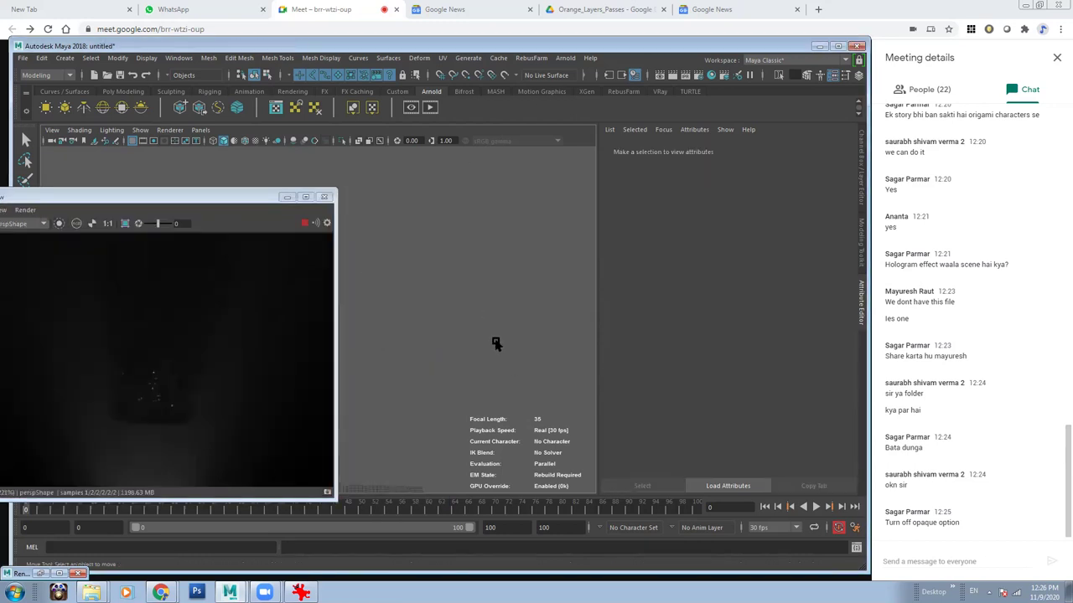
Create a polygon sphere beside the statue and select it.
right_click(497, 344, "shift")
right_click_drag(497, 344, 541, 362, "shift")
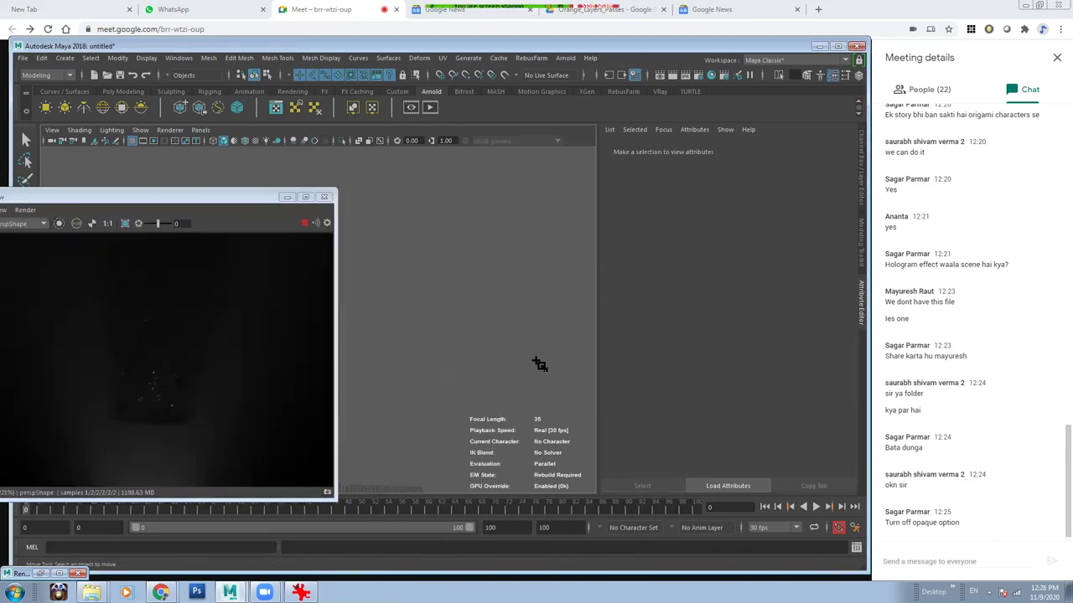
left_click_drag(386, 431, 407, 442)
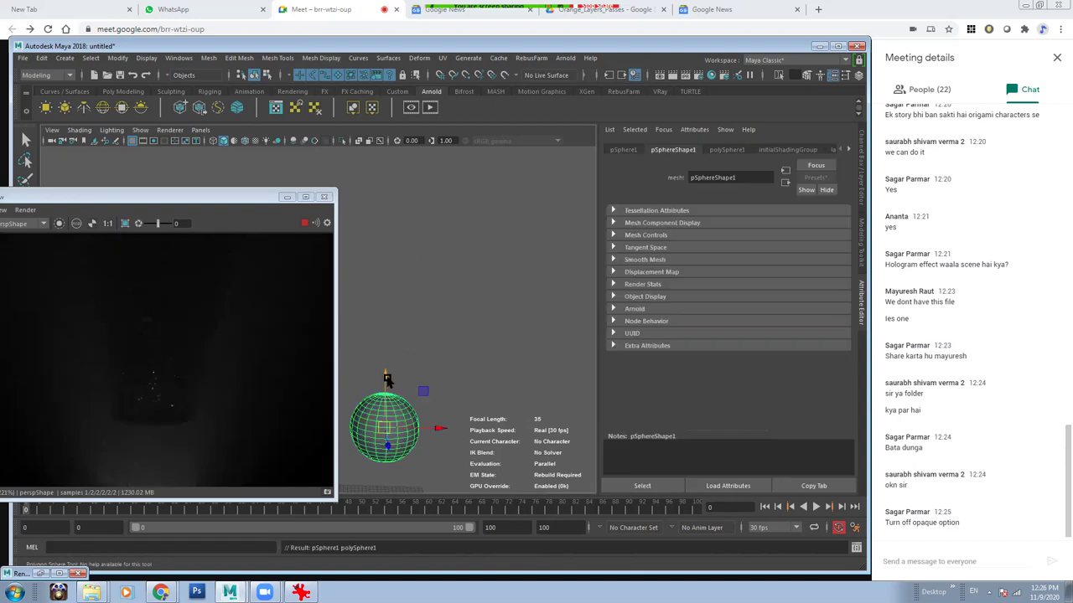
mouse_move(407, 202)
left_mouse_down("alt")
mouse_move(477, 287)
mouse_move(534, 279)
mouse_move(394, 311)
mouse_move(472, 308)
left_mouse_up("alt")
scroll(453, 327, "up", 3)
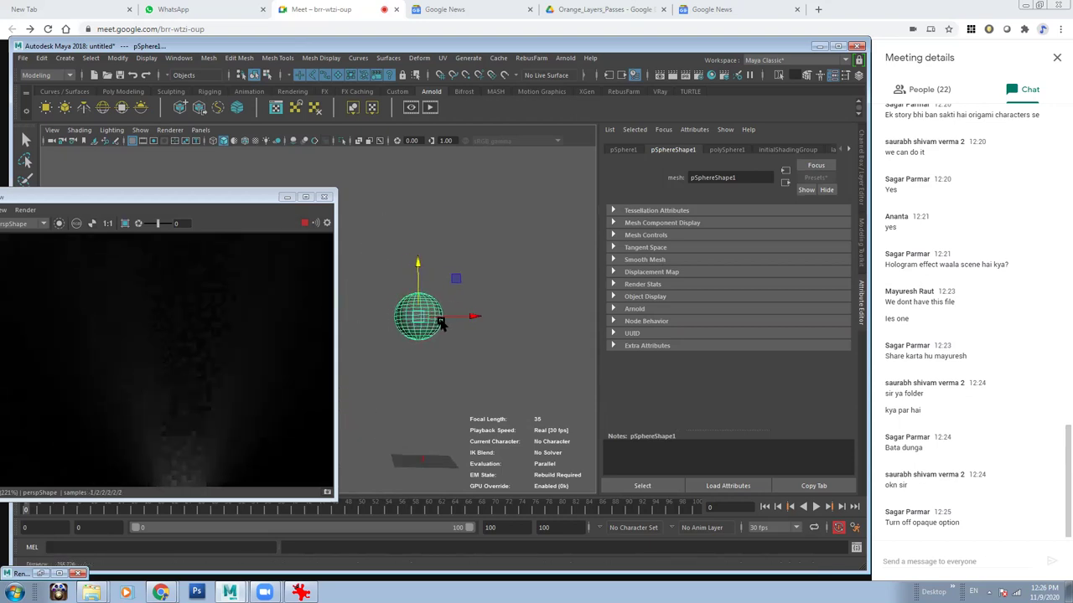
key("r")
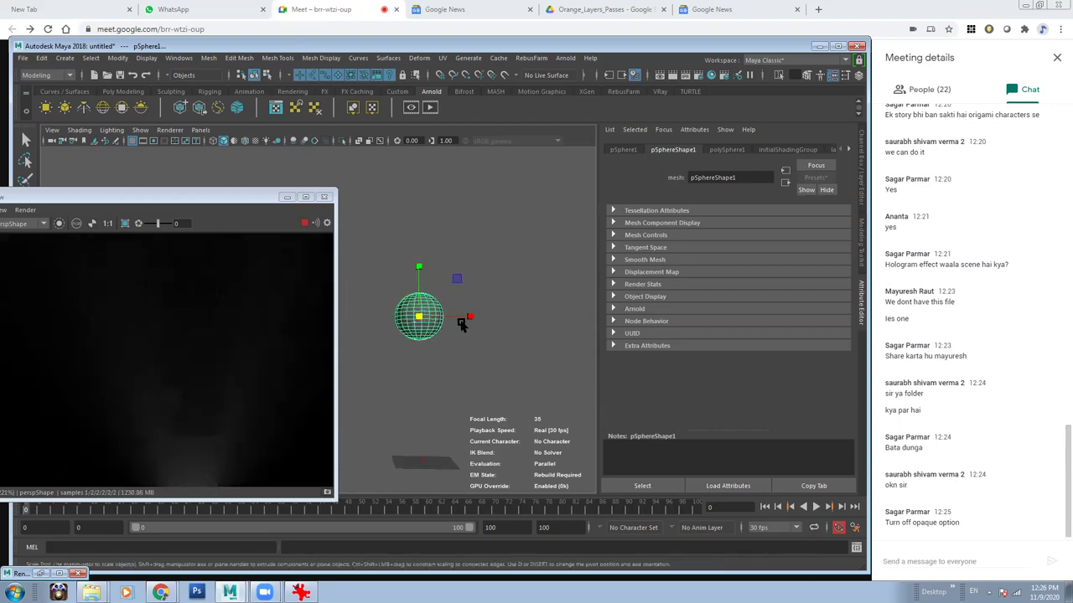
scroll(490, 343, "up", 1)
middle_click_drag(490, 344, 444, 338, "alt")
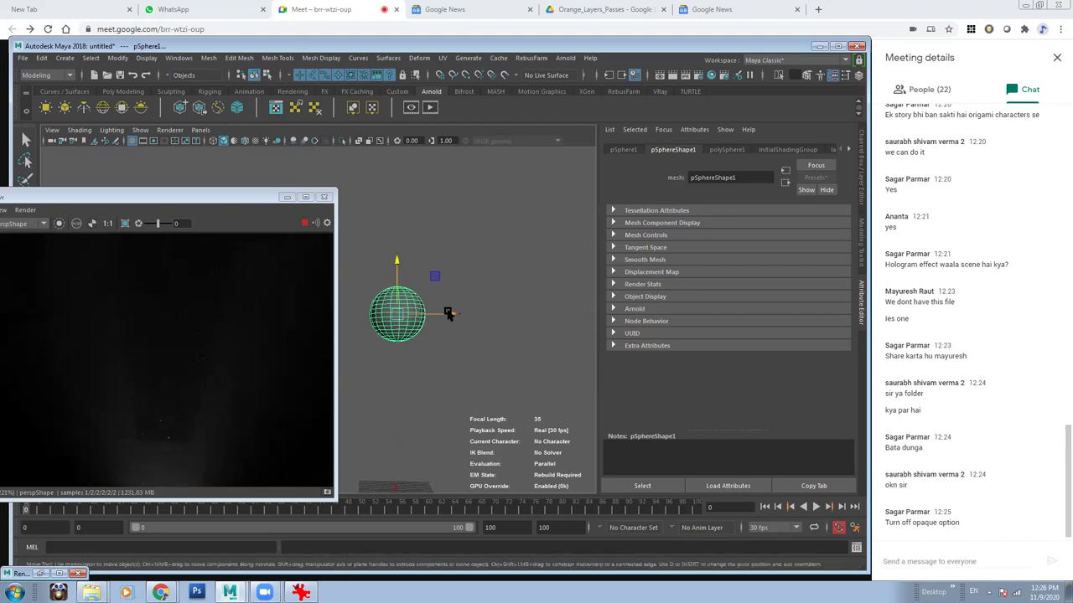
mouse_move(467, 316)
left_mouse_down("alt")
mouse_move(452, 314)
mouse_move(438, 335)
mouse_move(457, 275)
left_mouse_up("alt")
left_click(402, 319)
left_click(432, 277)
Give the sphere a new aiStandardSurface with the Incandescent_Bulb preset, then select the statue.
right_click_drag(435, 270, 454, 557)
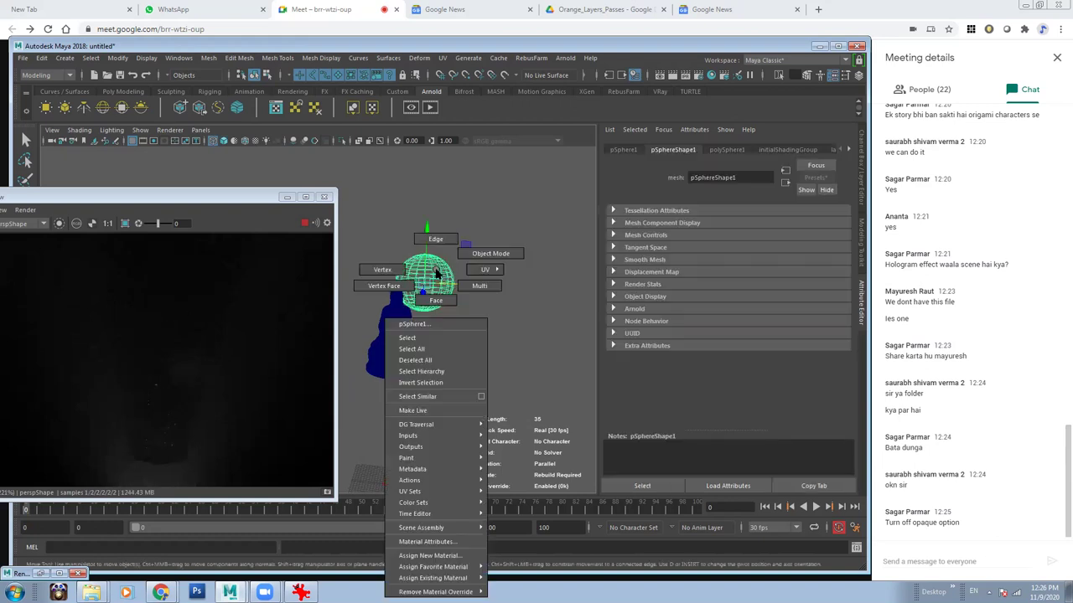
left_click(557, 251)
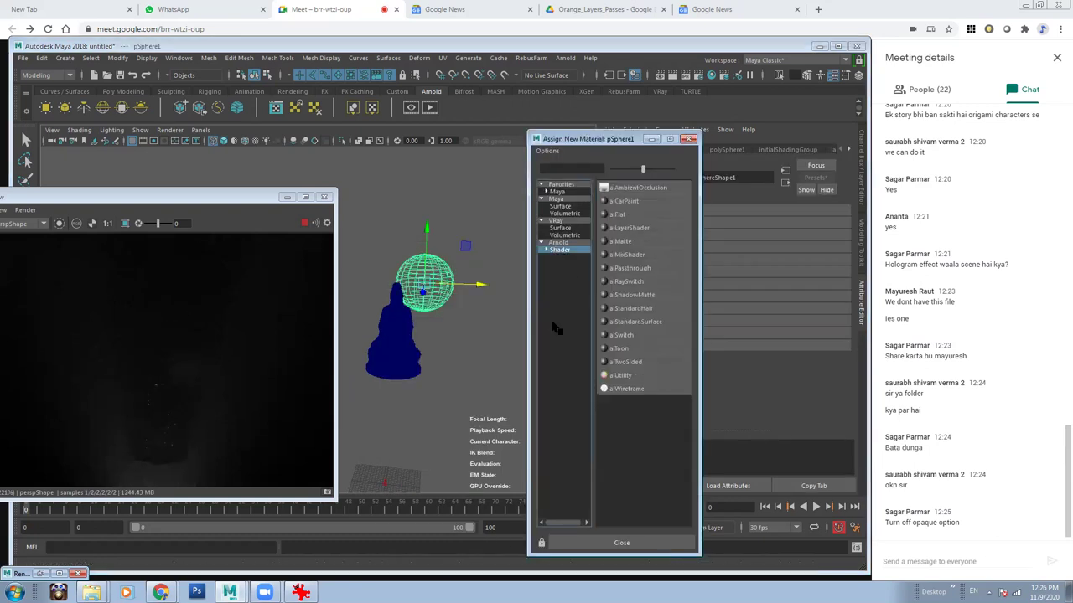
left_click(630, 328)
left_click(815, 177)
mouse_move(843, 389)
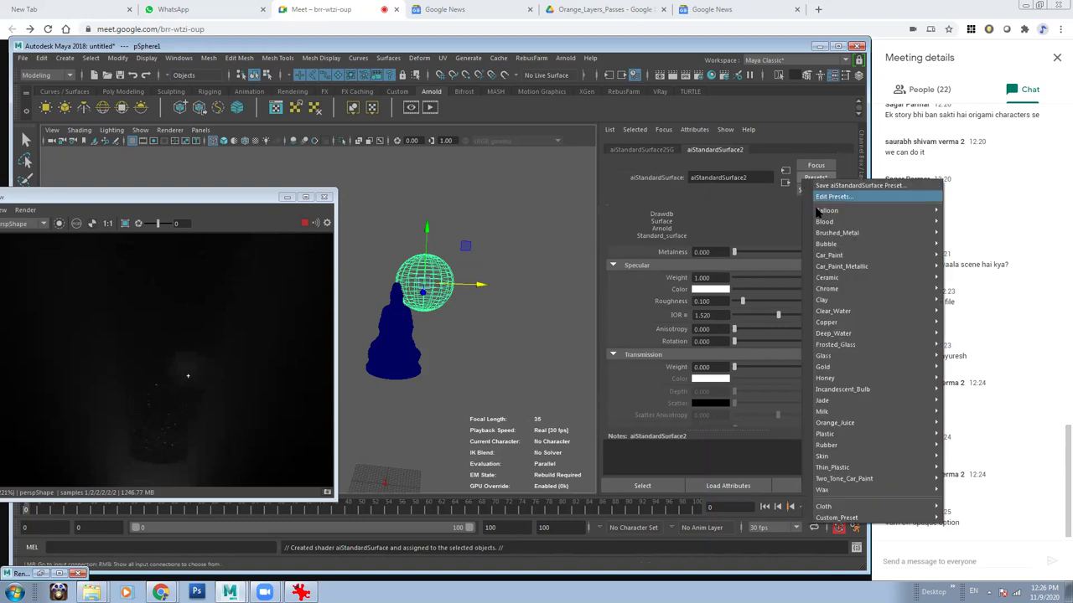
left_click(968, 390)
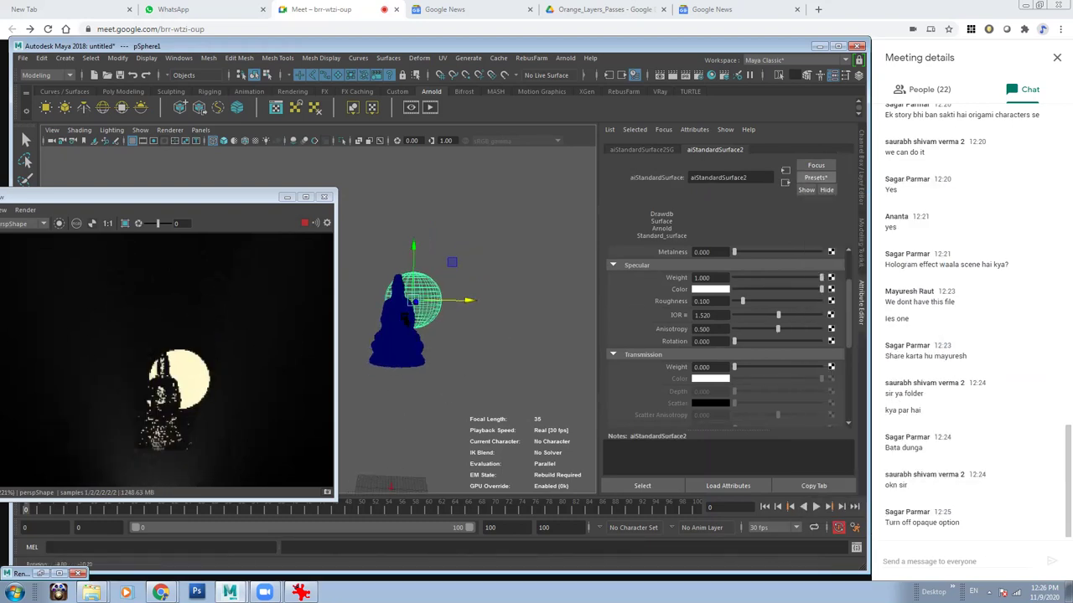
scroll(434, 328, "up", 2)
scroll(446, 334, "up", 1)
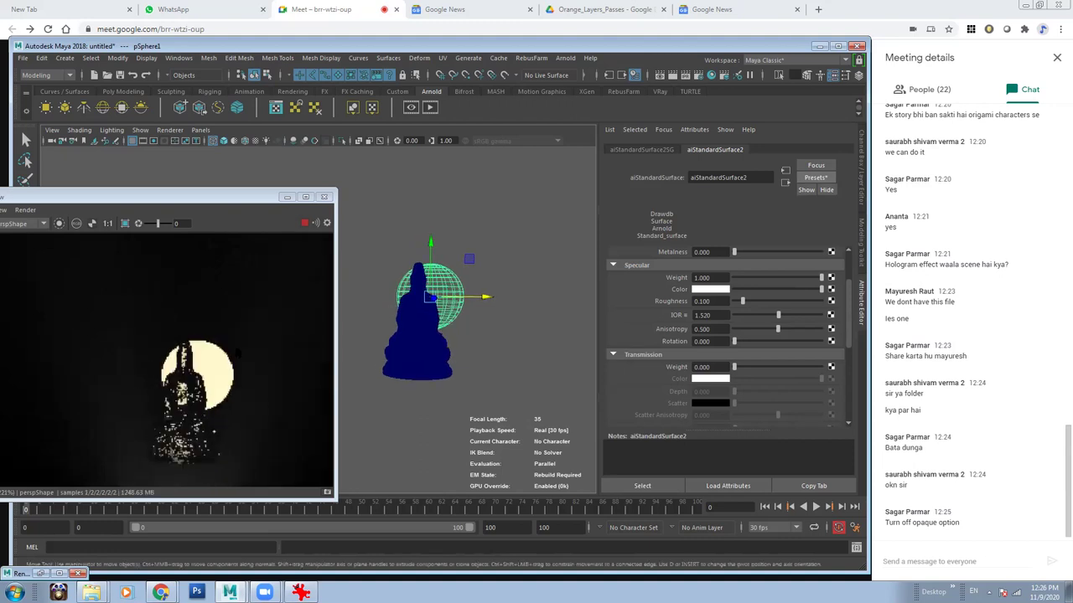
left_click(520, 379)
Uncheck Opaque under the statue shape's Arnold section, then show the aiStandardSurface1 attributes.
left_click(441, 358)
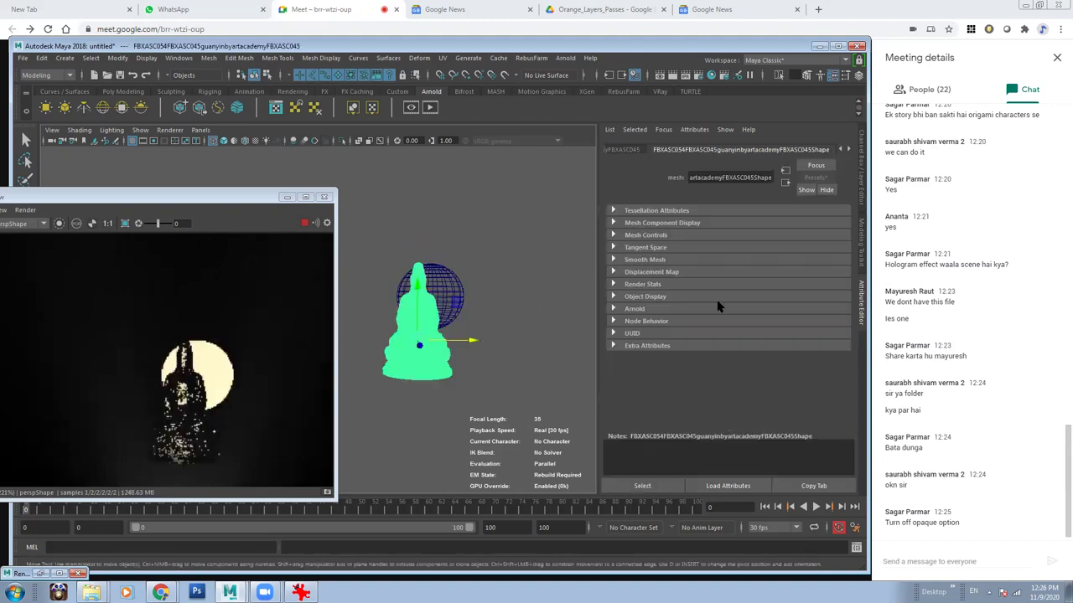
left_click(630, 312)
left_click(717, 336)
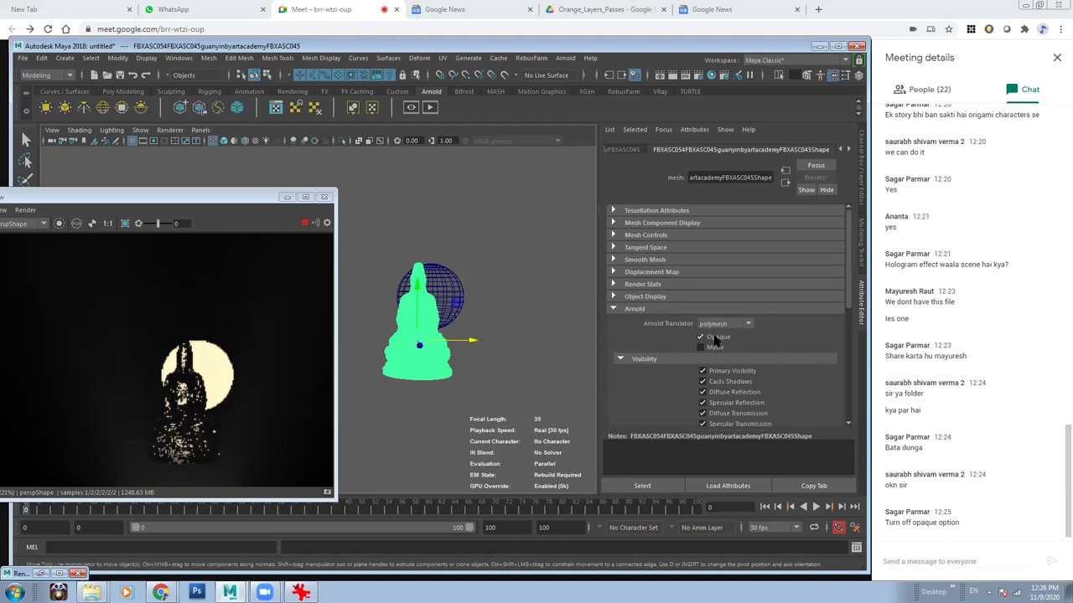
left_click(522, 374)
left_click(455, 294)
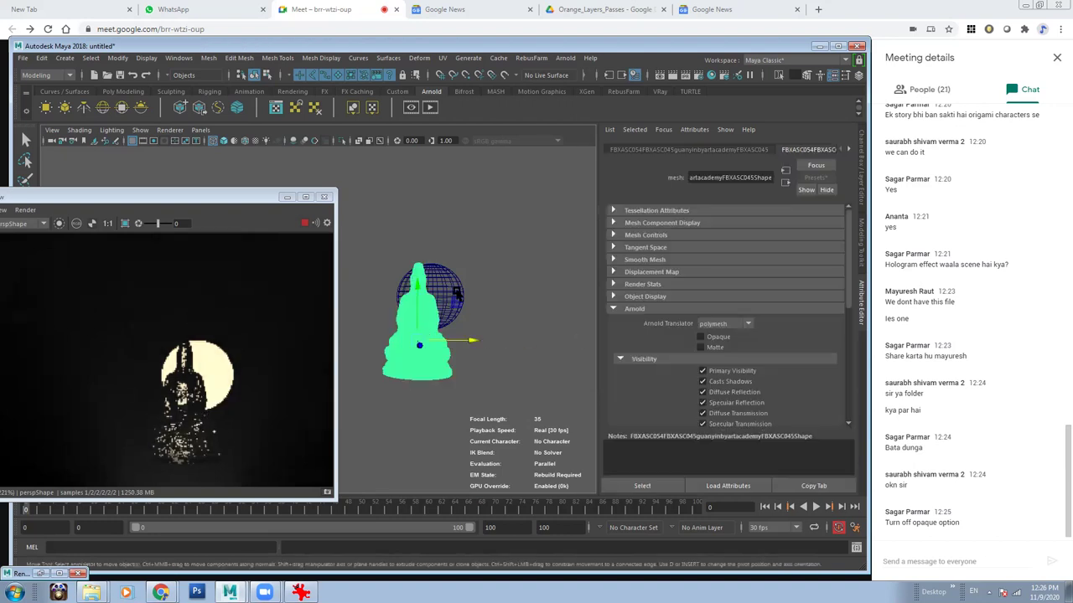
left_click(846, 149)
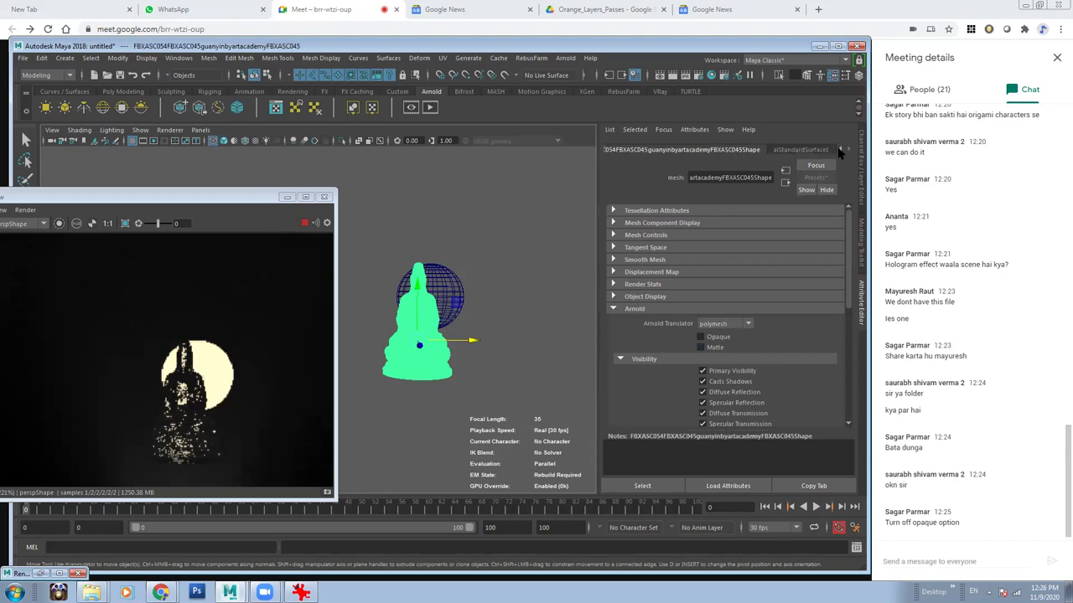
left_click(766, 151)
Set aiStandardSurface1's Specular IOR to 1, leaving only the glowing sphere in the render.
left_click(725, 315)
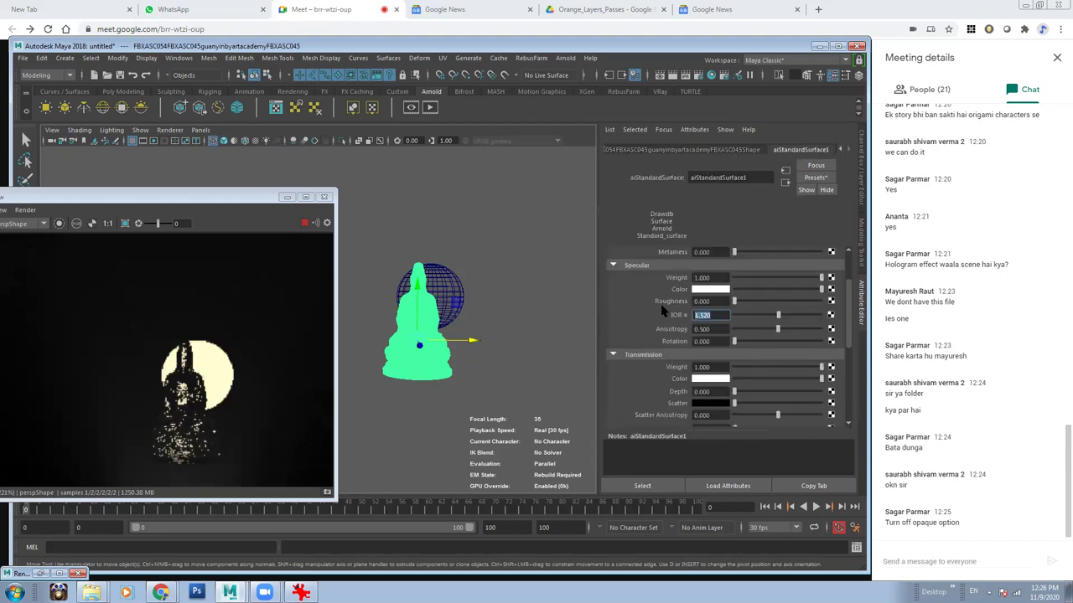
type("1")
key("Return")
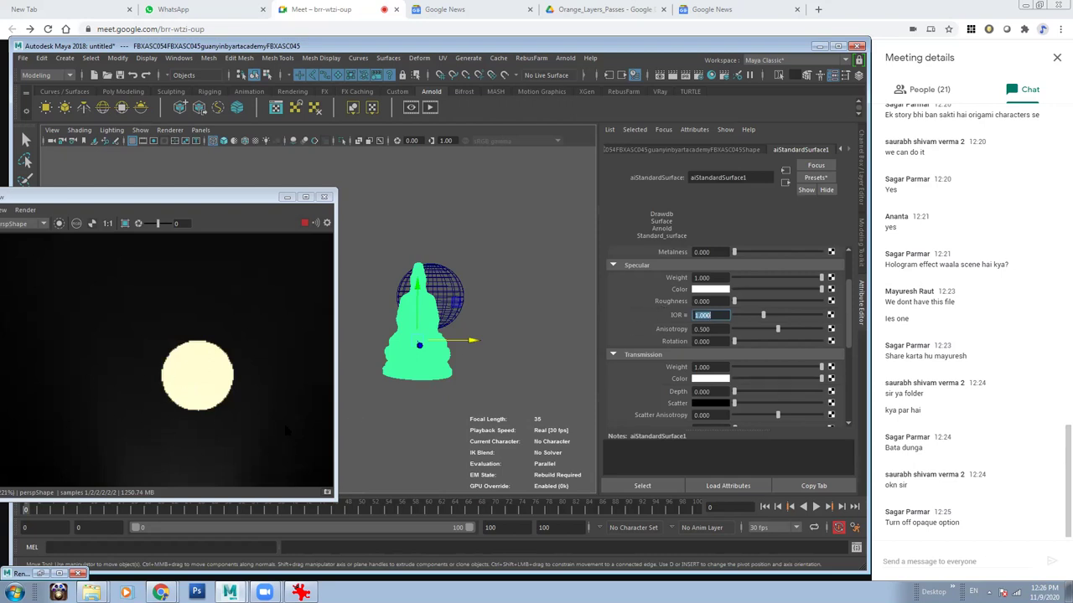
left_click_drag(469, 343, 461, 326, "alt")
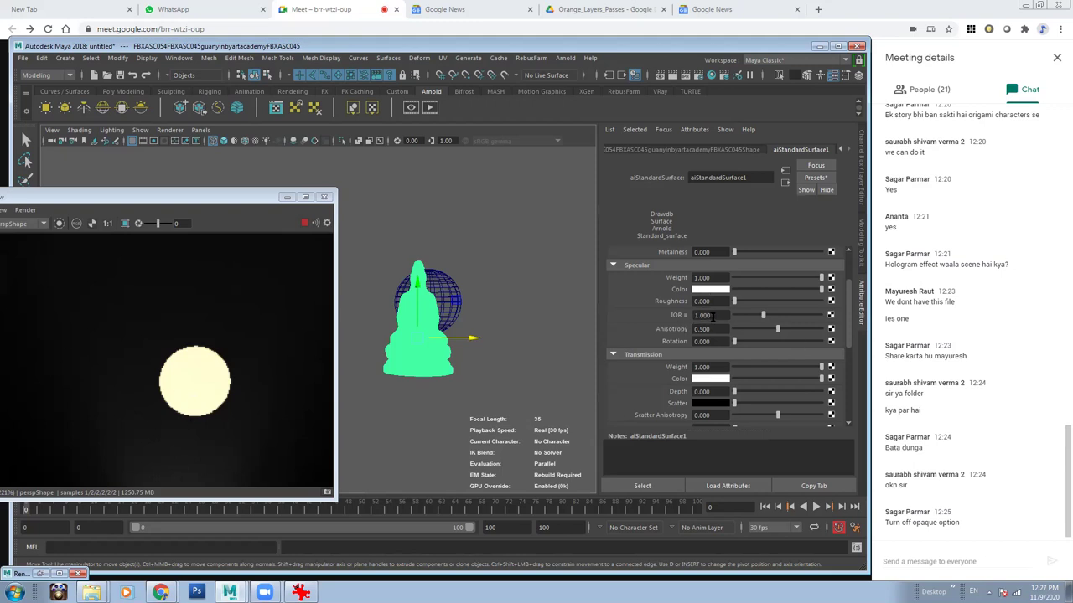
left_click_drag(717, 316, 662, 323)
scroll(847, 332, "down", 2)
scroll(830, 332, "down", 1)
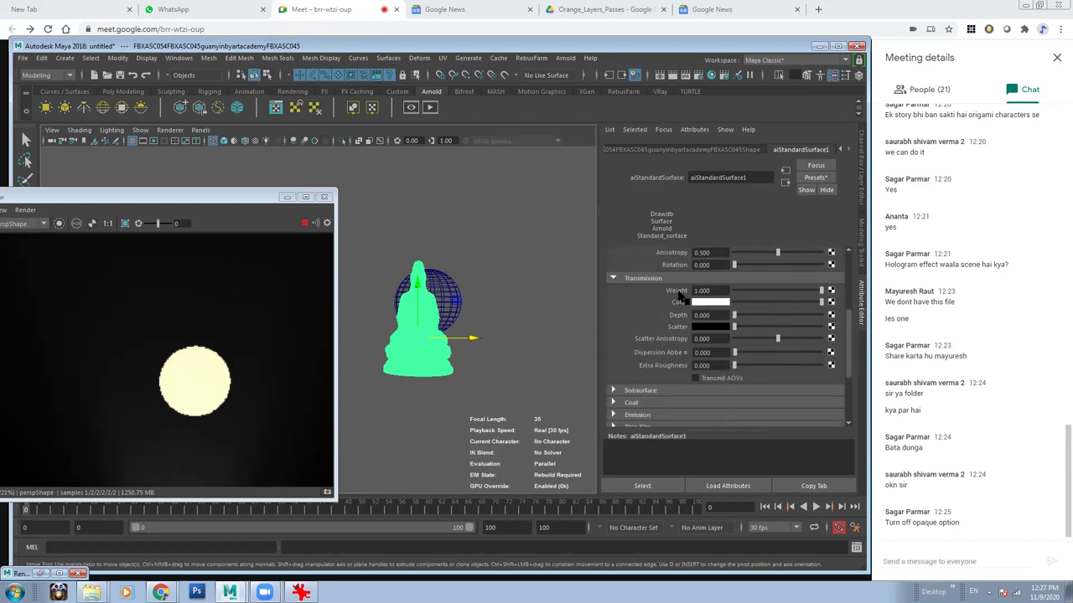
scroll(848, 327, "up", 1)
scroll(706, 295, "up", 2)
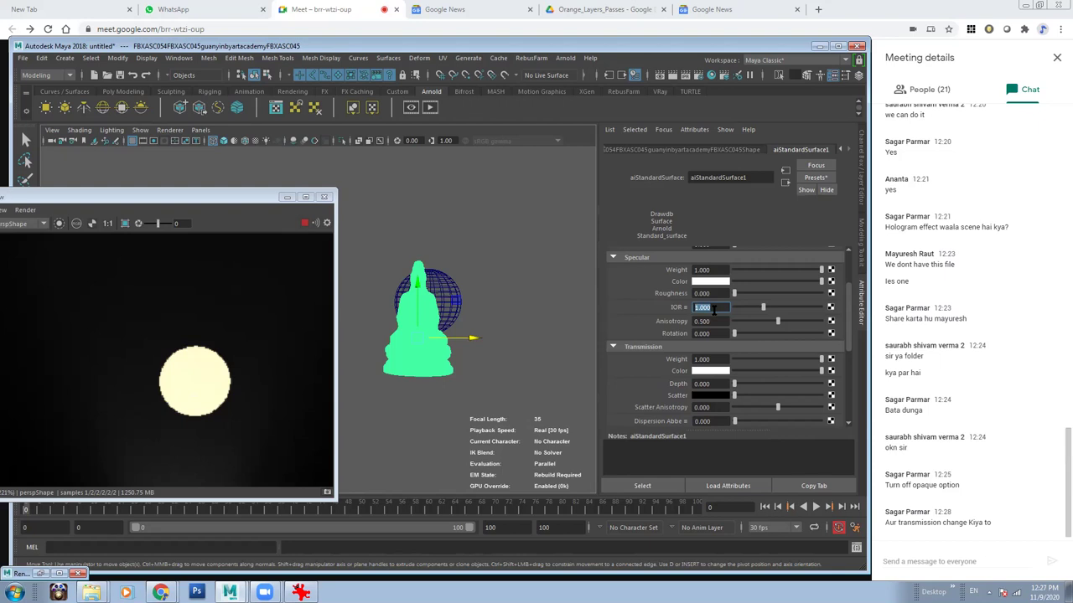
Set Specular IOR to 1.1 and nudge Metalness up then back down.
type("1.1")
key("Return")
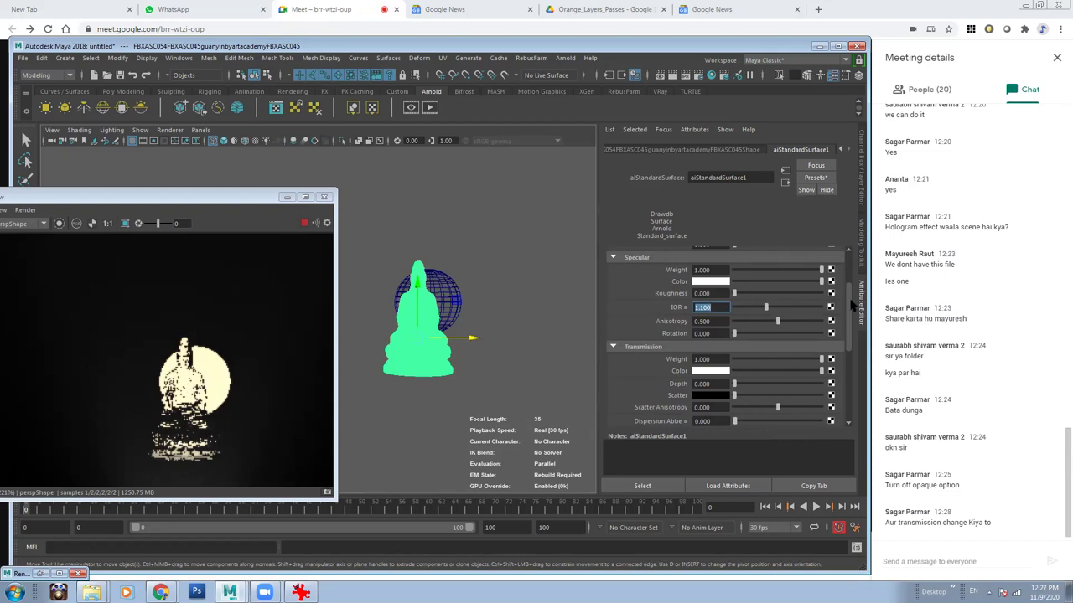
scroll(853, 305, "up", 1)
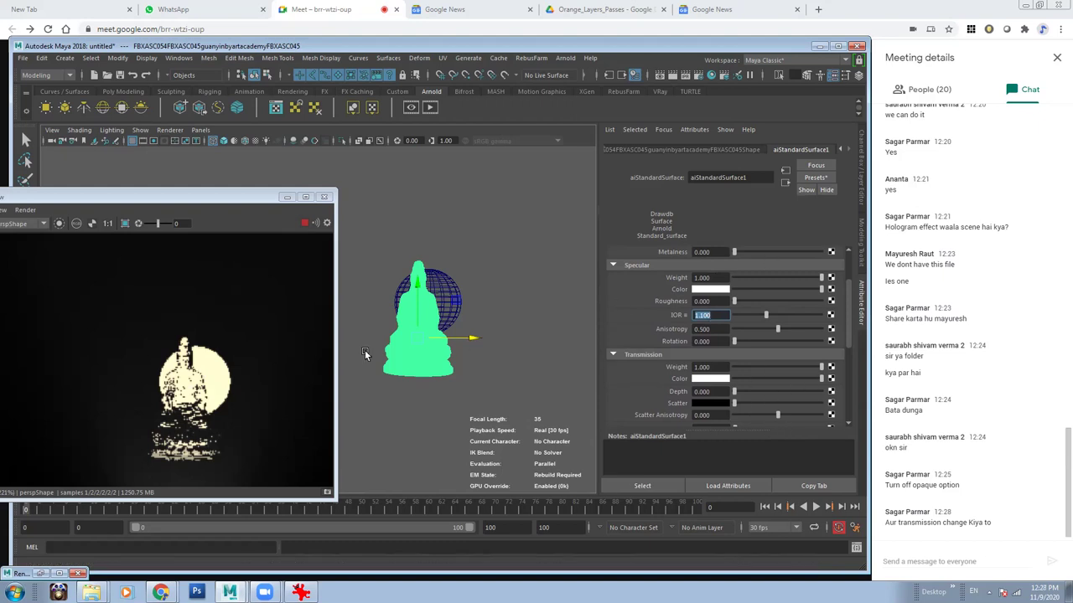
left_click(762, 252)
left_click_drag(762, 252, 700, 252)
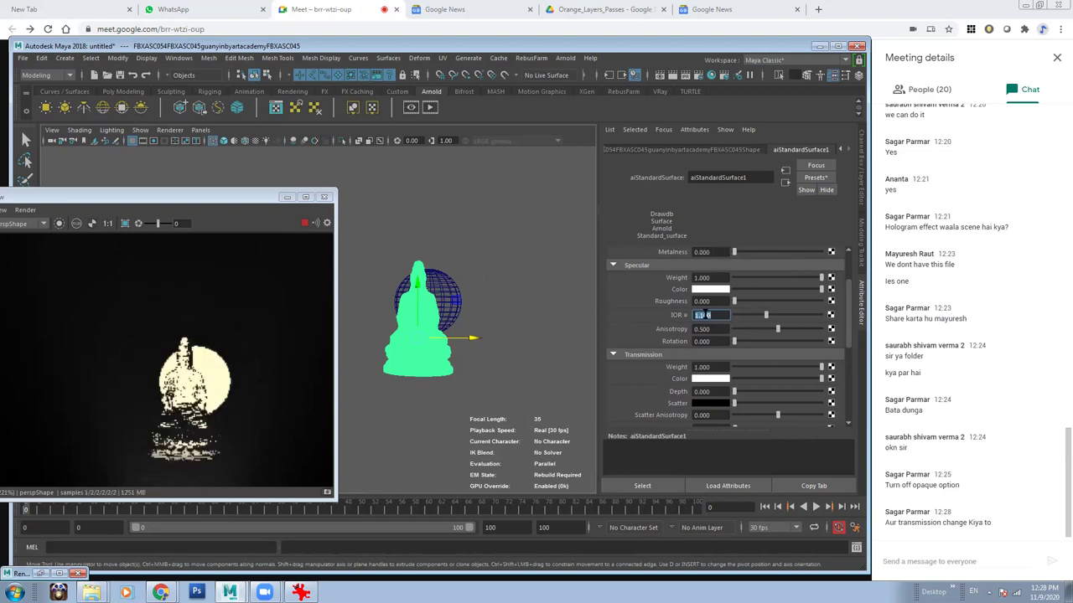
Try Specular IOR 1.25, settle on 1.52, and orbit around the statue.
type("1.25")
key("Return")
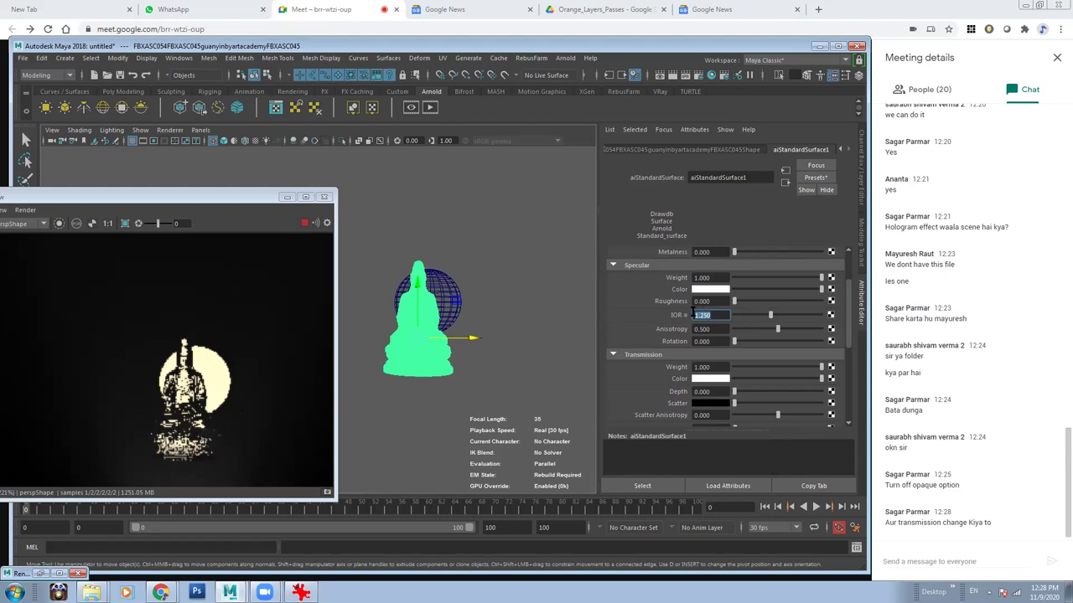
type("1.52")
key("Return")
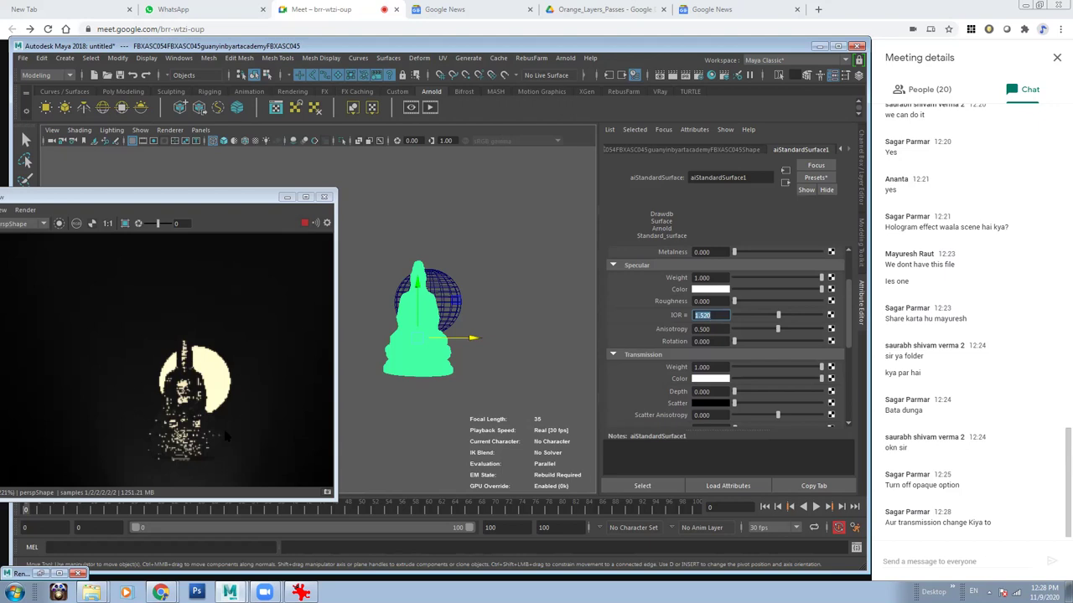
mouse_move(508, 304)
left_mouse_down("alt")
mouse_move(534, 315)
mouse_move(524, 325)
left_mouse_up("alt")
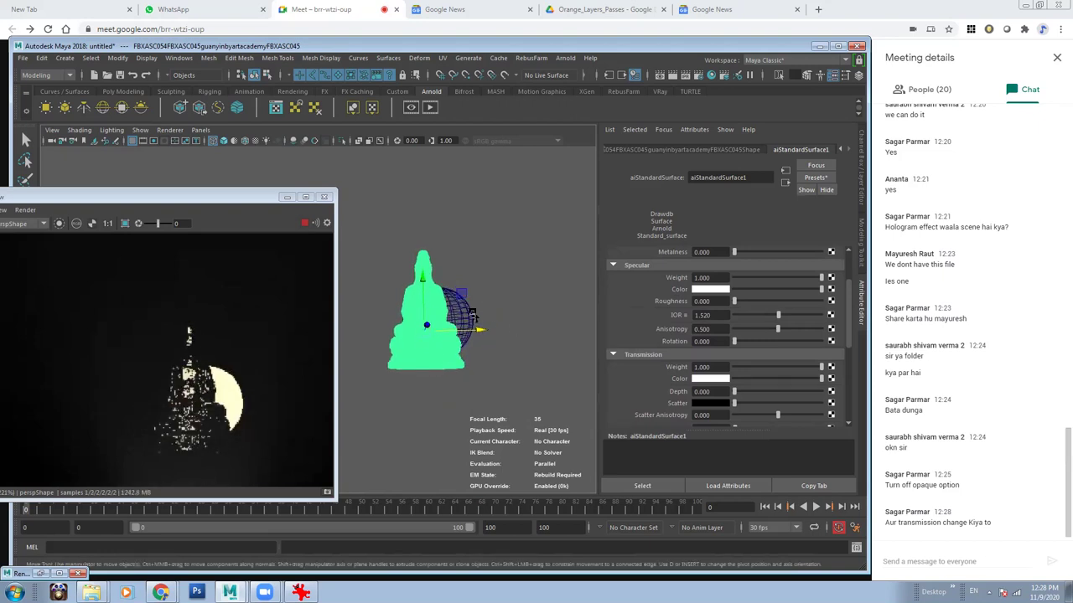
left_click_drag(473, 316, 476, 322, "alt")
Delete the glowing sphere and reselect the statue.
left_click(465, 293)
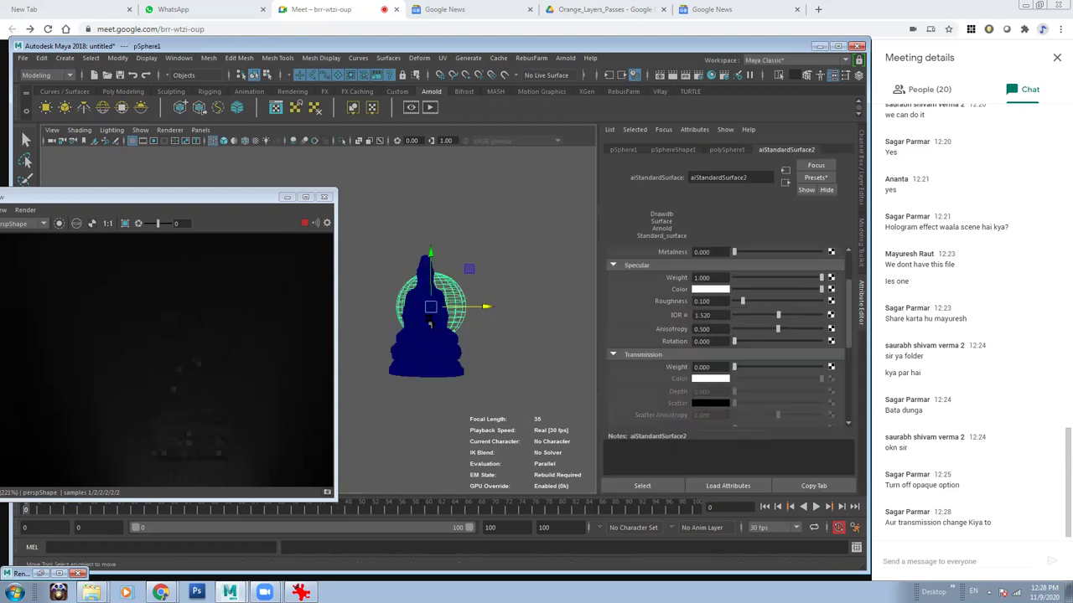
key("Delete")
left_click(457, 344)
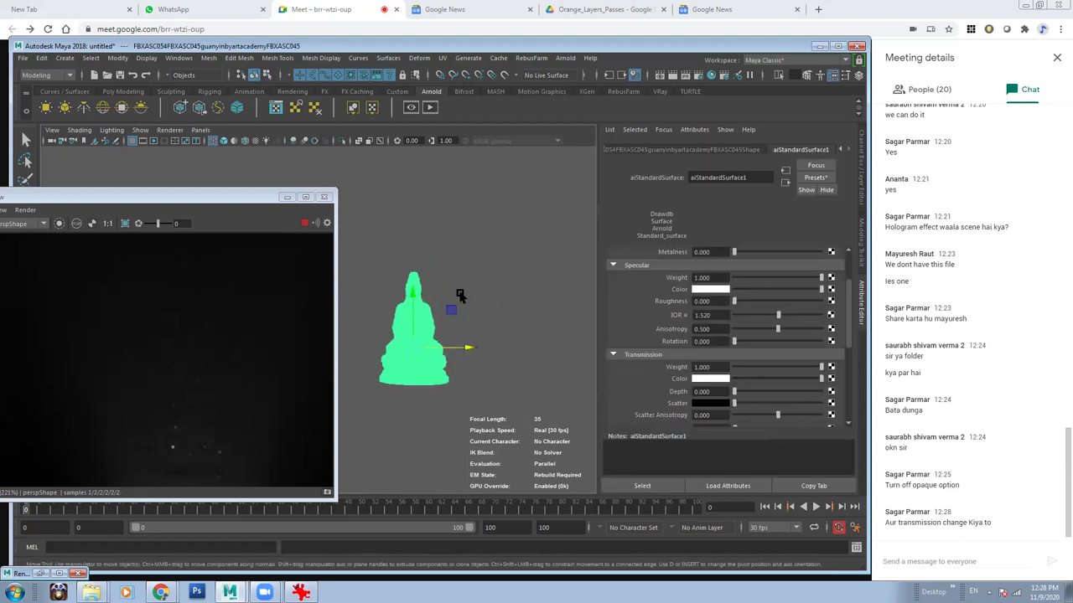
left_click_drag(476, 341, 507, 323, "alt")
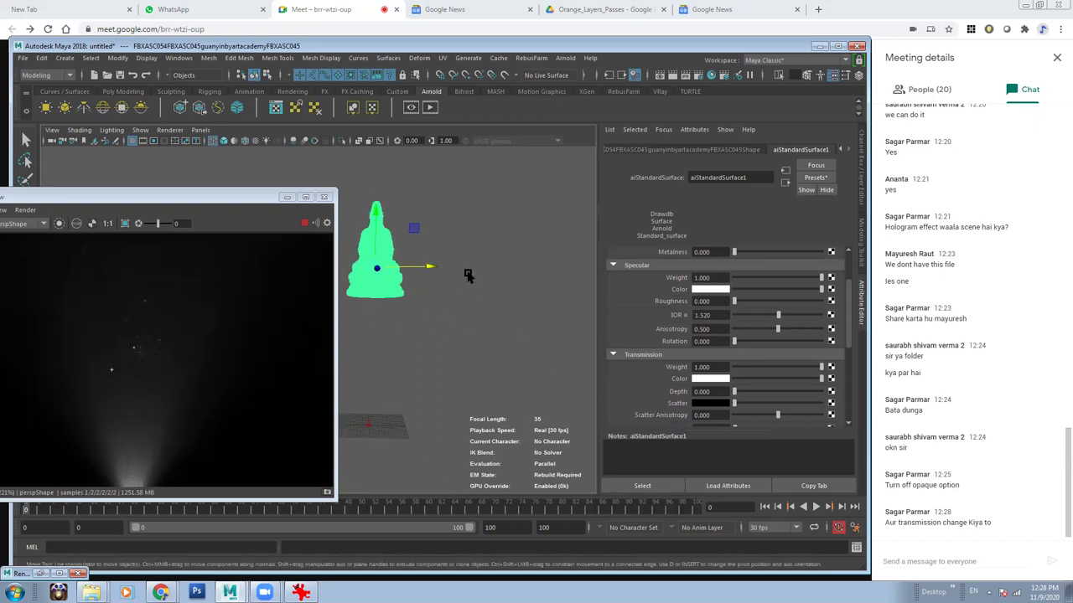
left_click_drag(506, 318, 383, 330, "alt")
right_click_drag(453, 334, 469, 308, "alt")
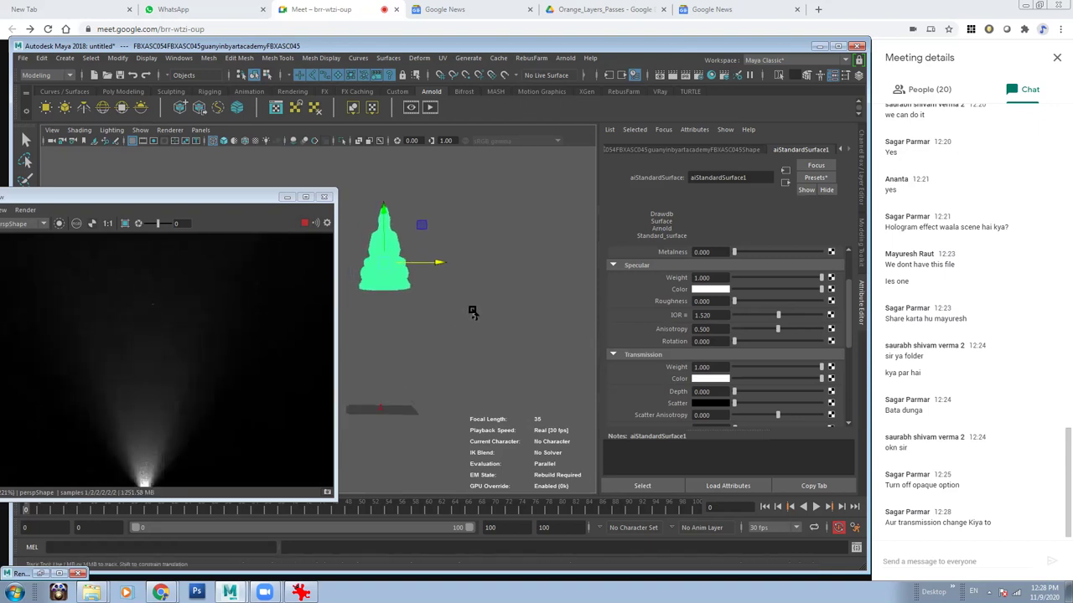
Set the statue material's Transmission Color to the saved cyan and frame the statue.
left_click(694, 382)
left_click(695, 352)
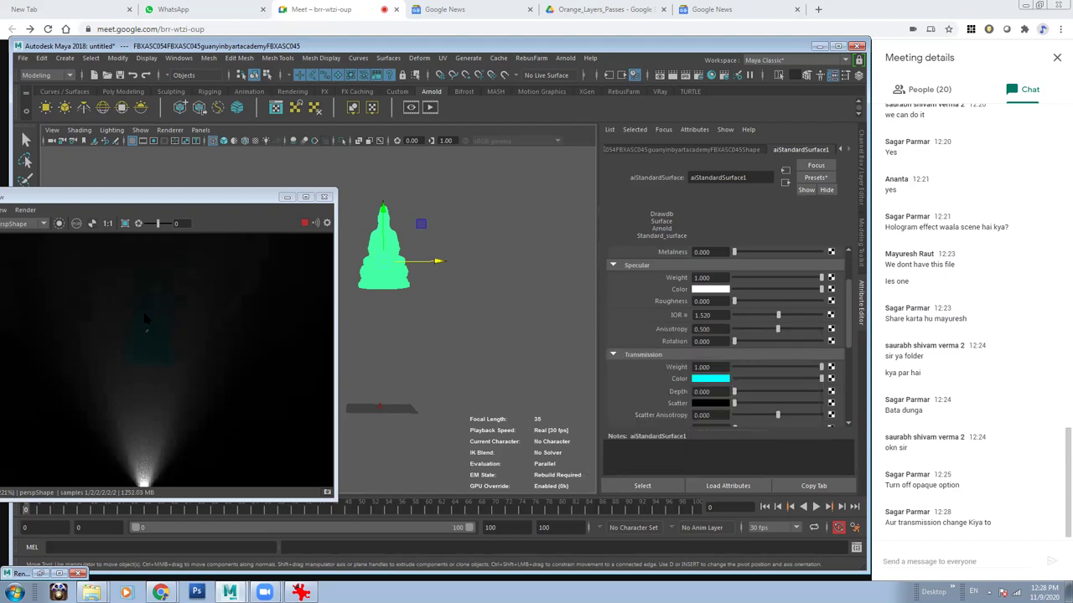
right_click_drag(499, 267, 511, 341, "alt")
middle_click_drag(511, 341, 495, 271, "alt")
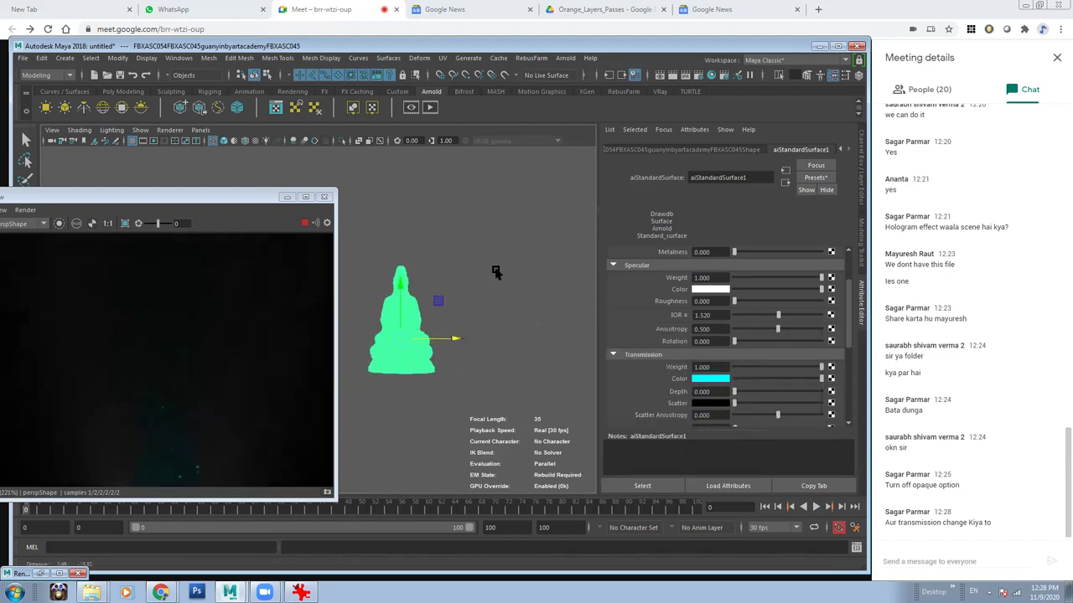
right_click_drag(495, 271, 462, 287, "alt")
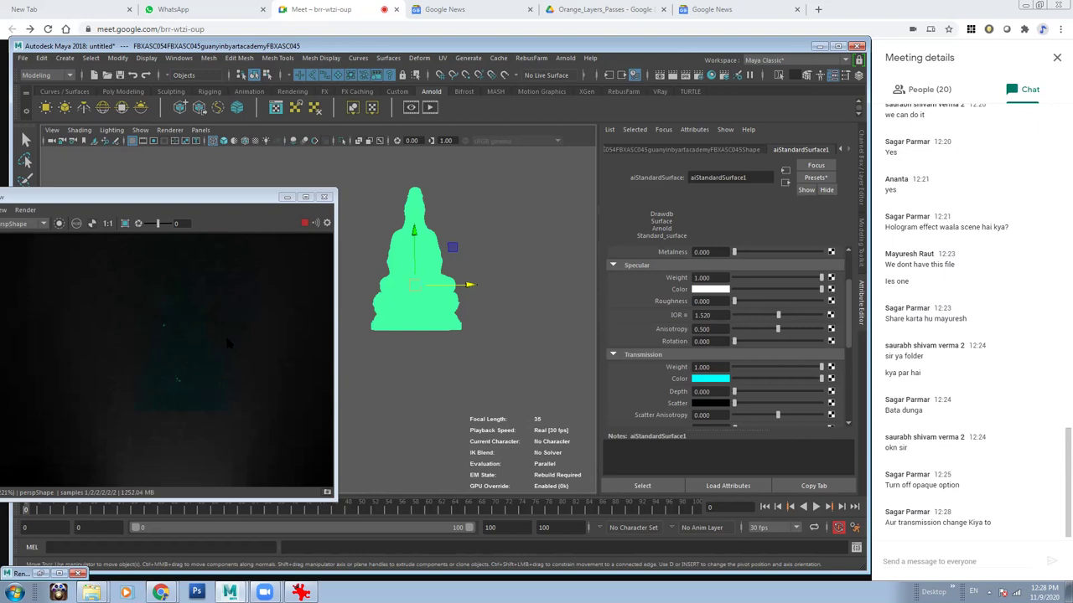
mouse_move(490, 285)
middle_mouse_down("alt")
mouse_move(459, 317)
mouse_move(400, 329)
middle_mouse_up("alt")
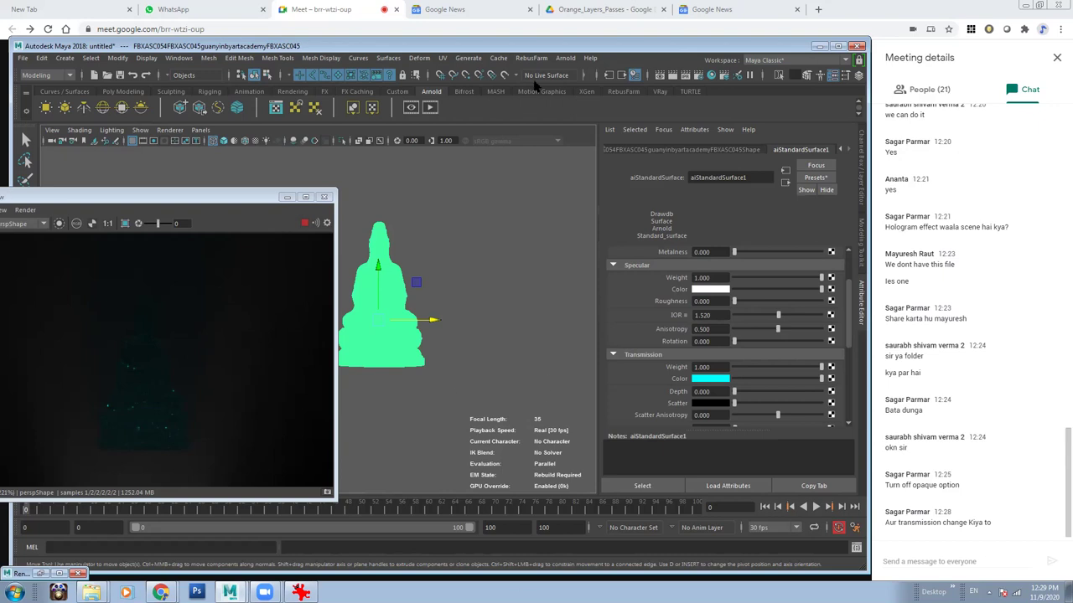
key("alt+Tab")
Unmute the meeting microphone and bring the Maya window to the front from the taskbar.
left_click(398, 558)
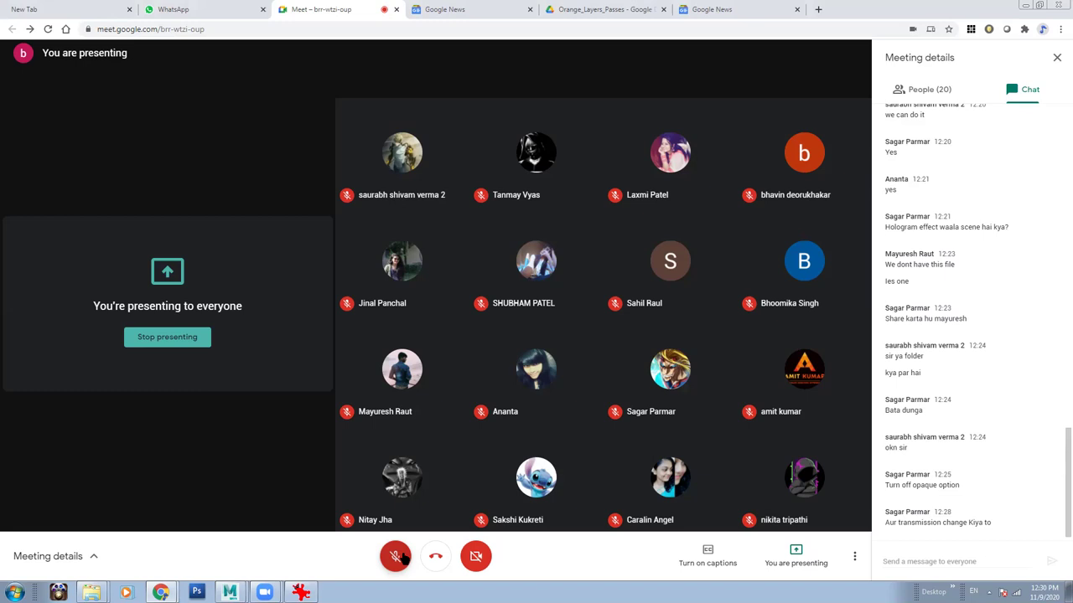
left_click(399, 558)
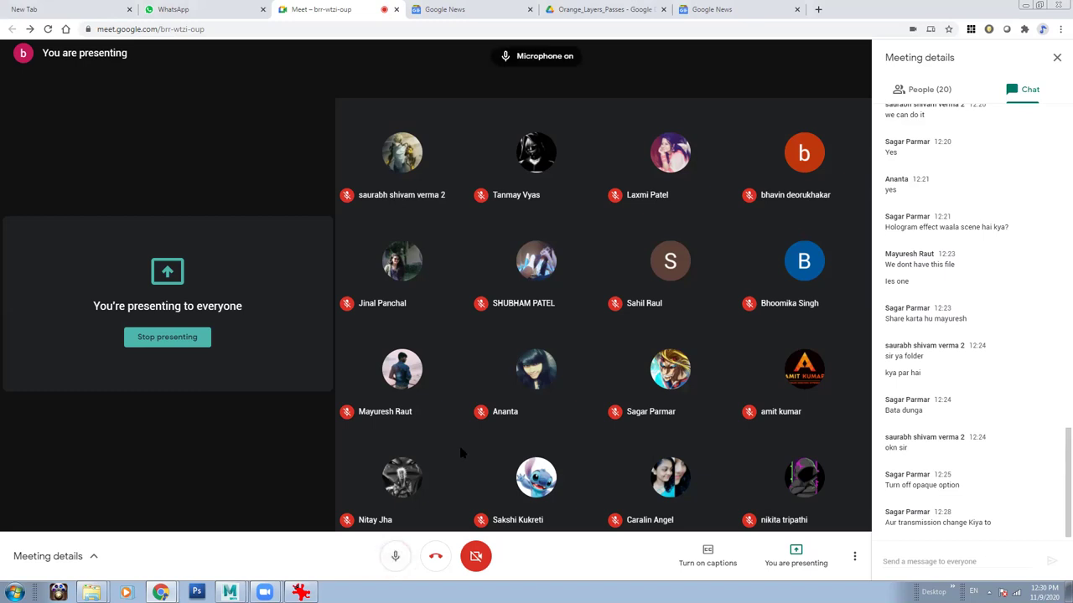
left_click(230, 592)
left_click(356, 569)
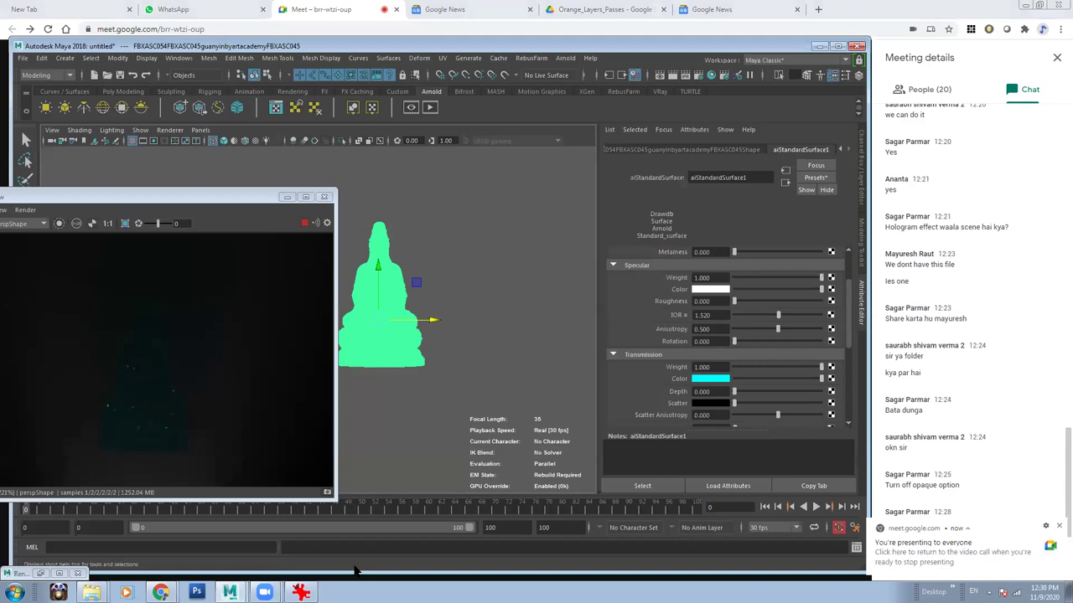
Drag the Arnold RenderView off the statue and orbit the perspective viewport to a front view.
left_click(1057, 527)
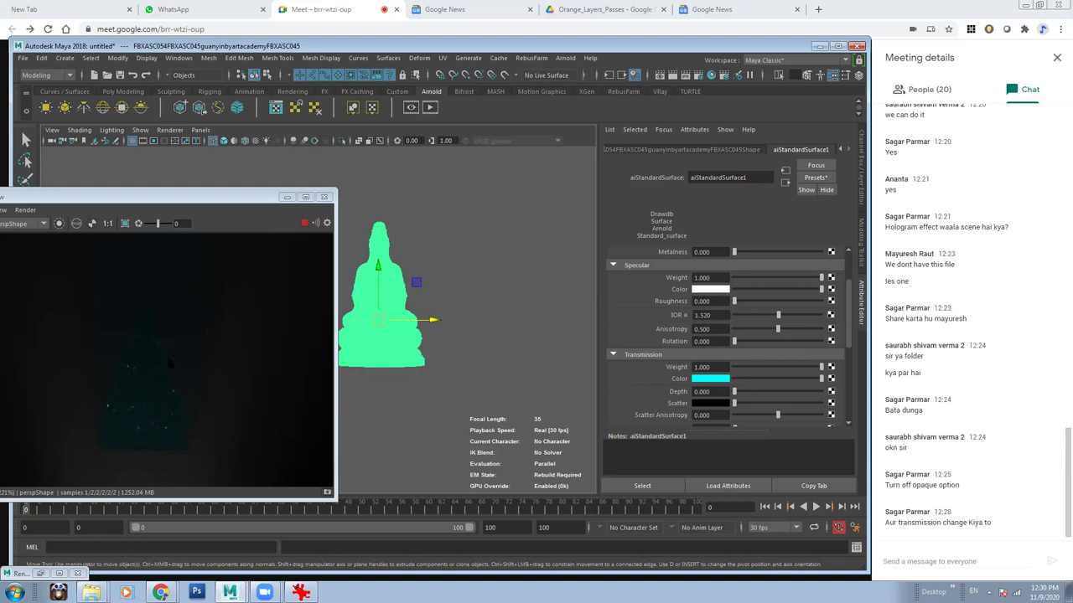
left_click(151, 201)
left_click_drag(151, 201, 277, 210)
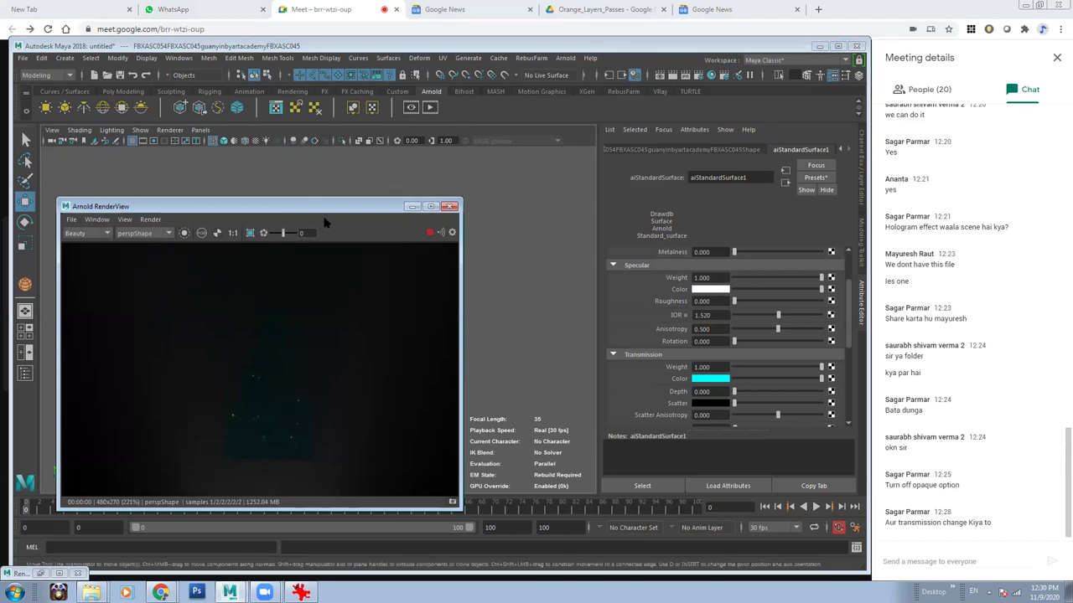
left_click_drag(280, 210, 338, 207)
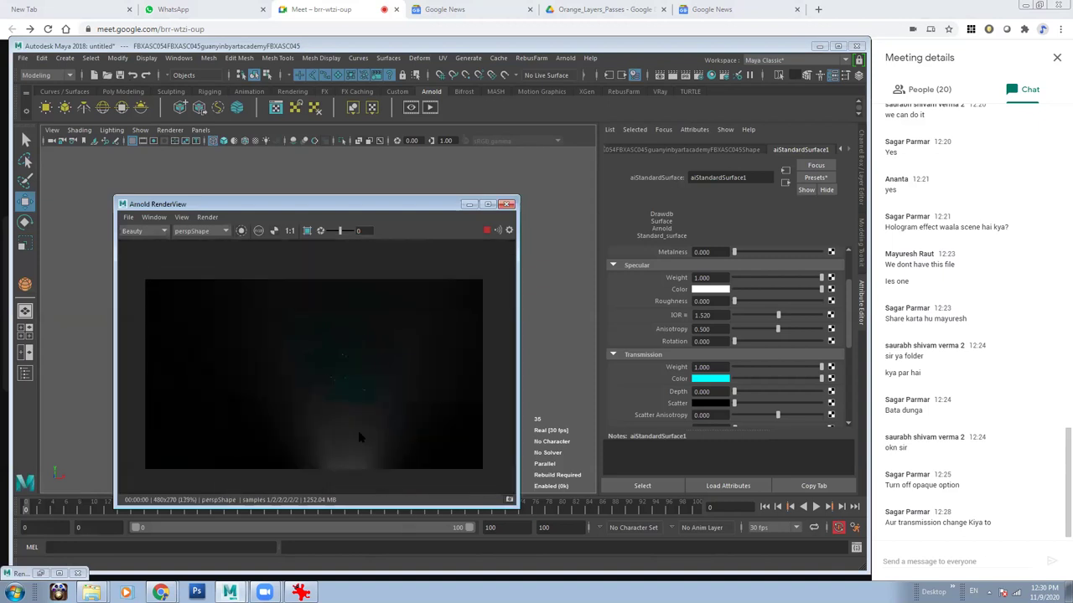
scroll(359, 436, "down", 2)
left_click_drag(319, 207, 548, 204)
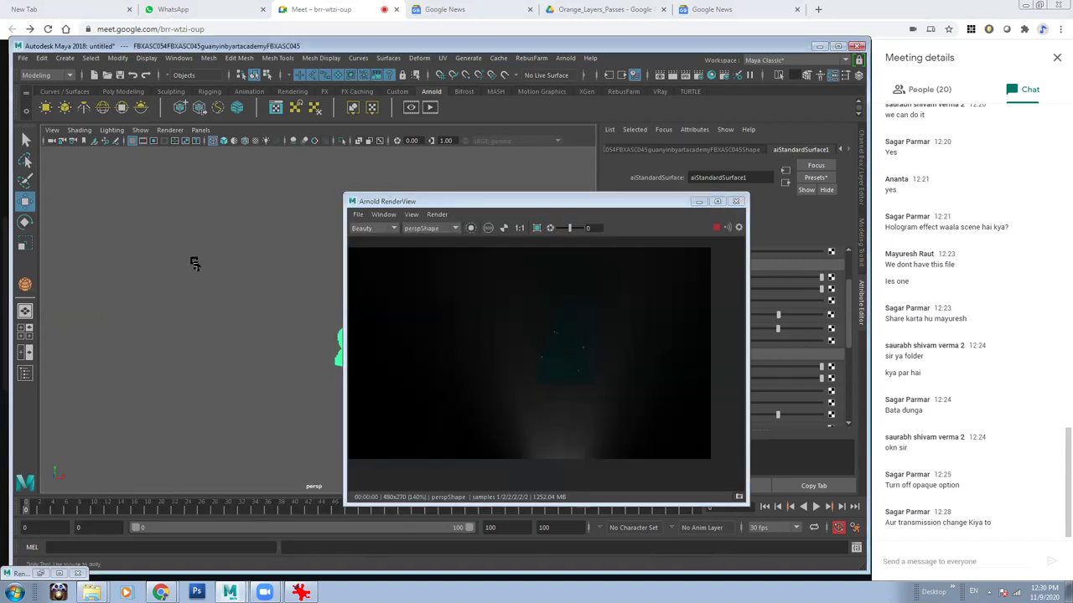
left_click_drag(273, 268, 255, 289, "alt")
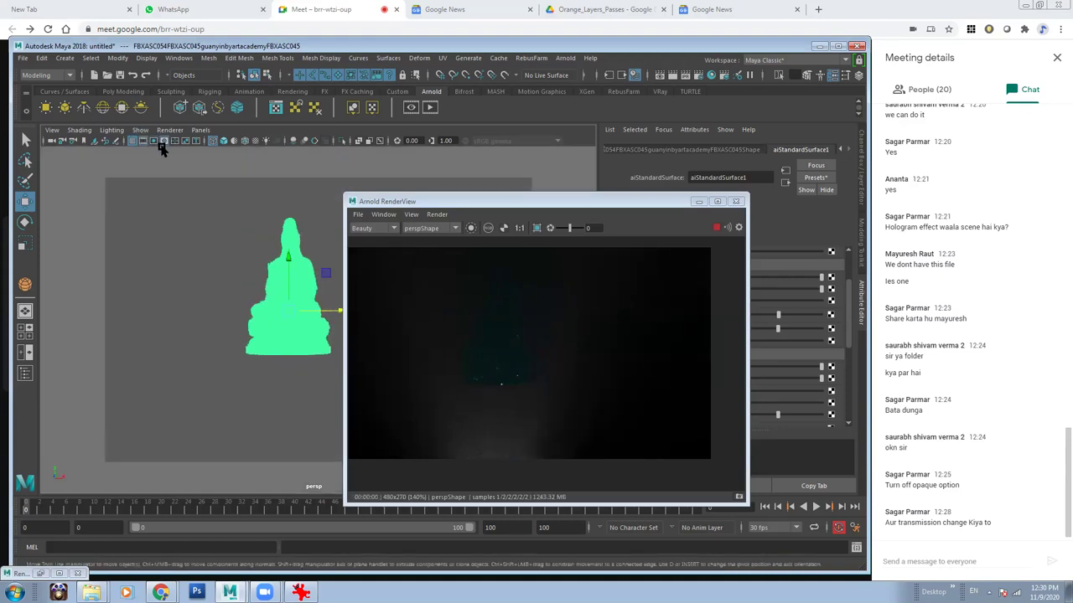
left_click_drag(262, 252, 256, 266, "alt")
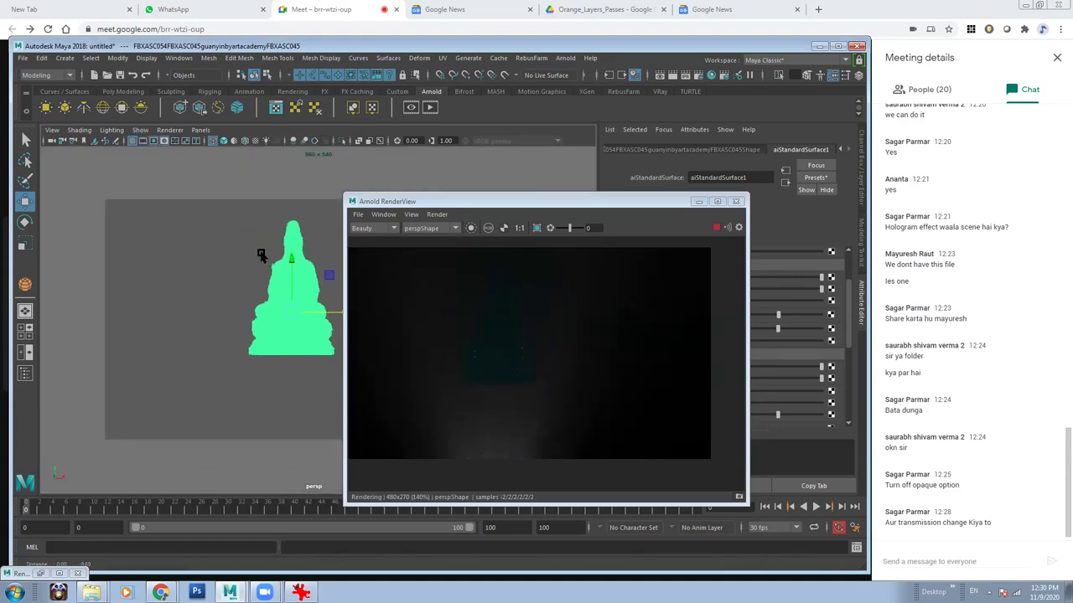
Open the Hypershade via Windows > Rendering Editors, then resize and position its window.
left_click(178, 58)
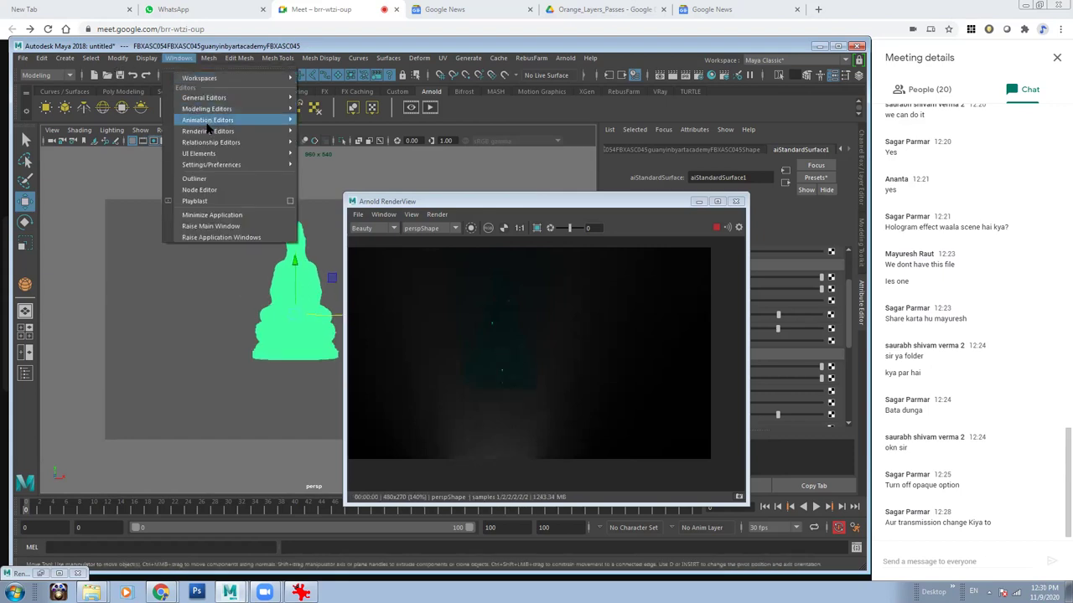
left_click(317, 164)
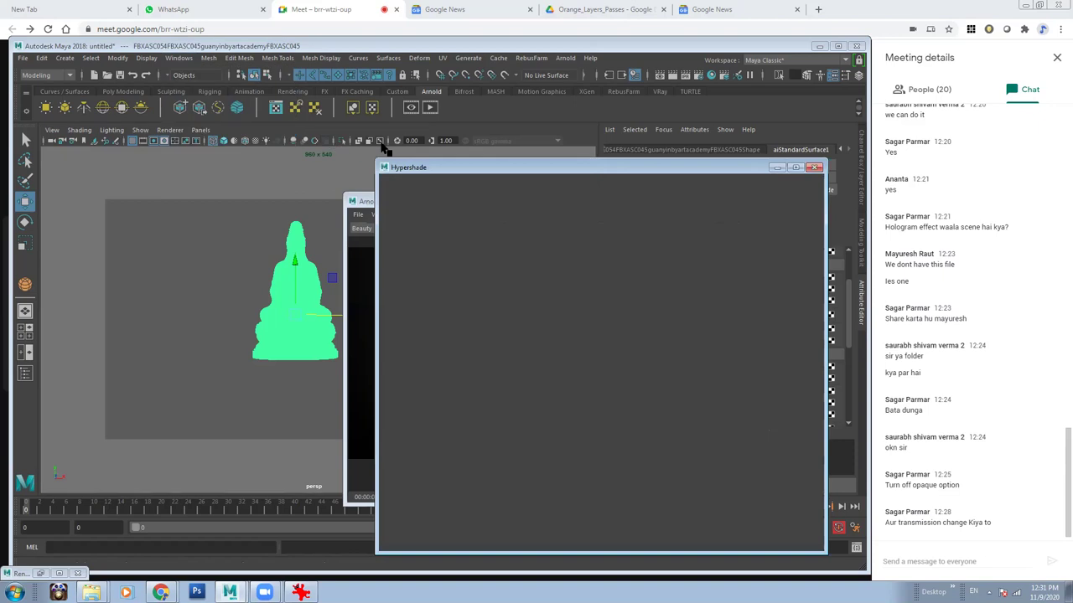
left_click_drag(376, 160, 459, 258)
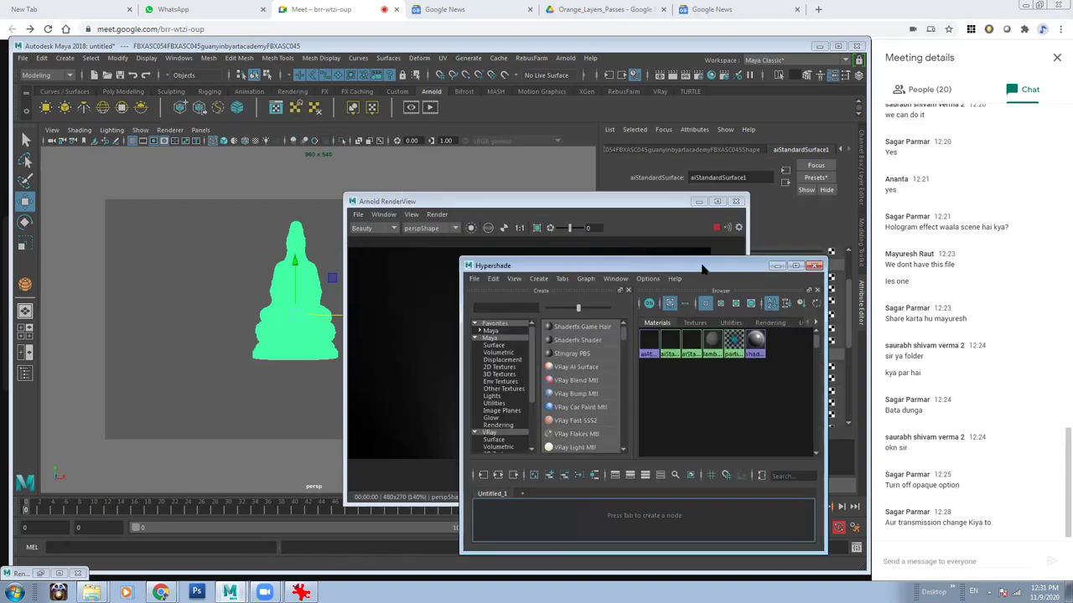
left_click_drag(692, 267, 355, 151)
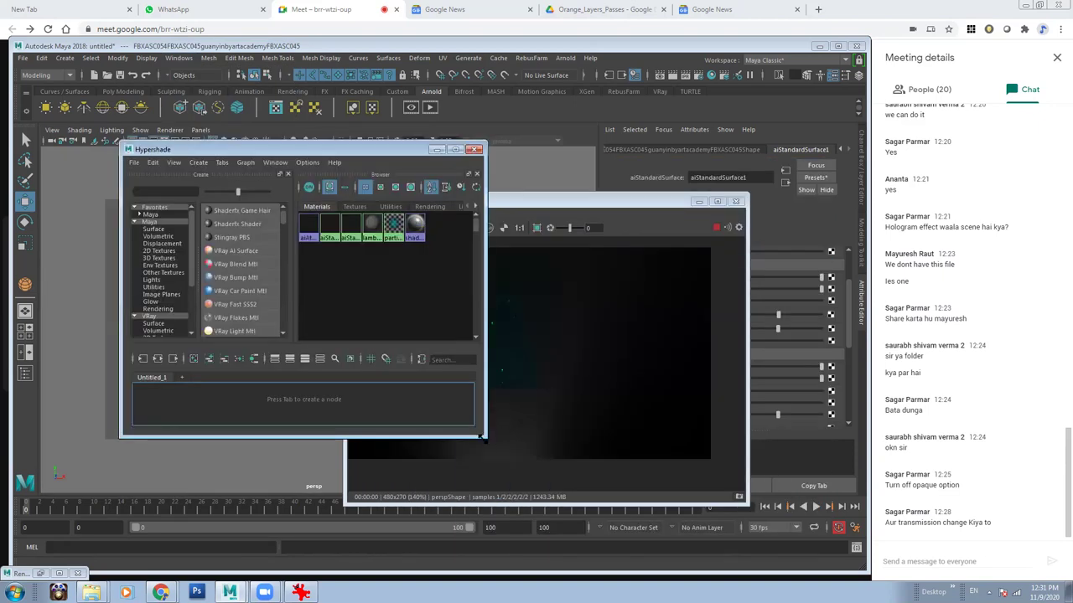
left_click_drag(480, 435, 582, 489)
left_click_drag(378, 152, 559, 186)
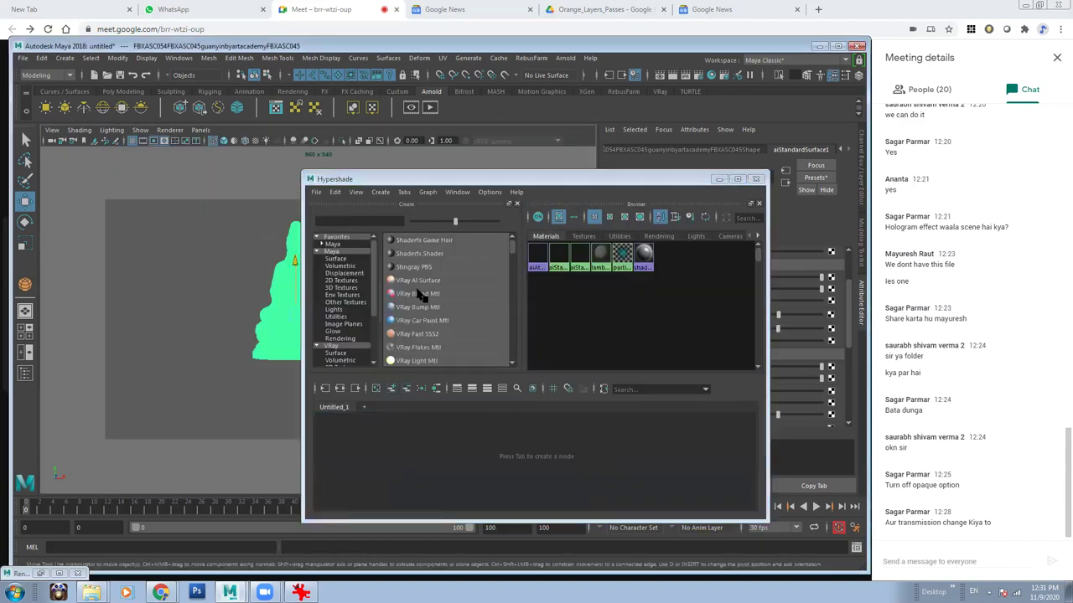
Add the statue's aiStandardSurface1 network to the Hypershade graph with Add Selected to Graph.
left_click(427, 191)
left_click(436, 210)
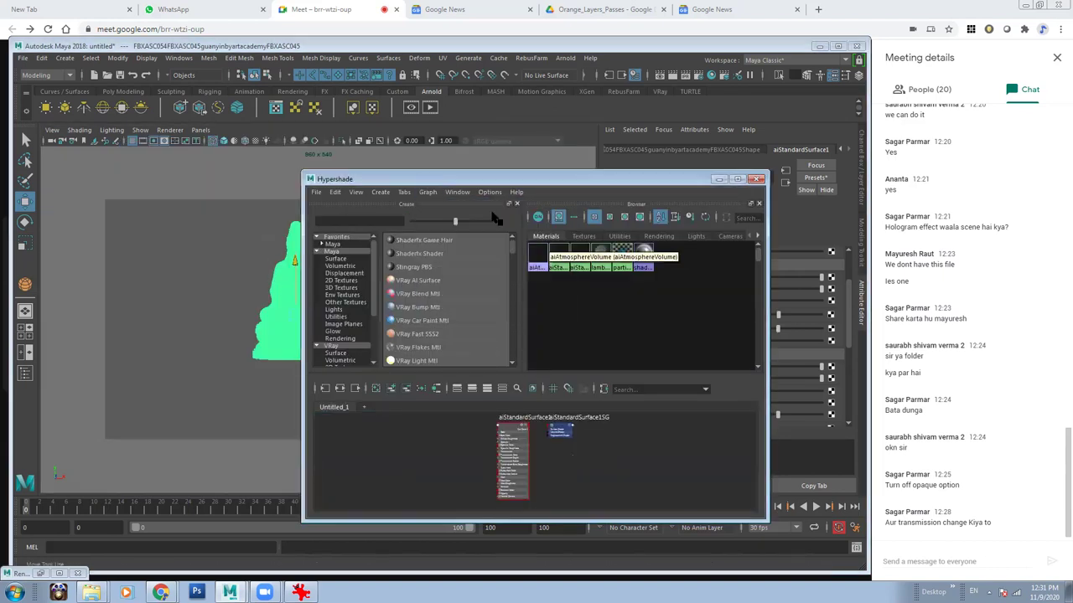
scroll(543, 448, "up", 1)
scroll(543, 448, "up", 2)
scroll(543, 451, "up", 2)
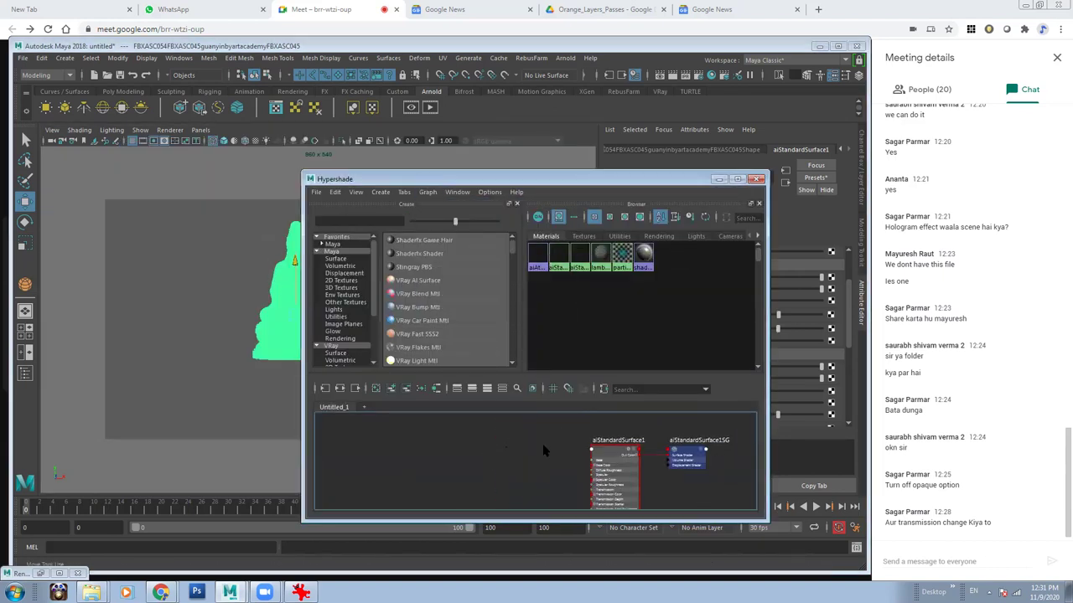
left_click_drag(508, 177, 390, 146)
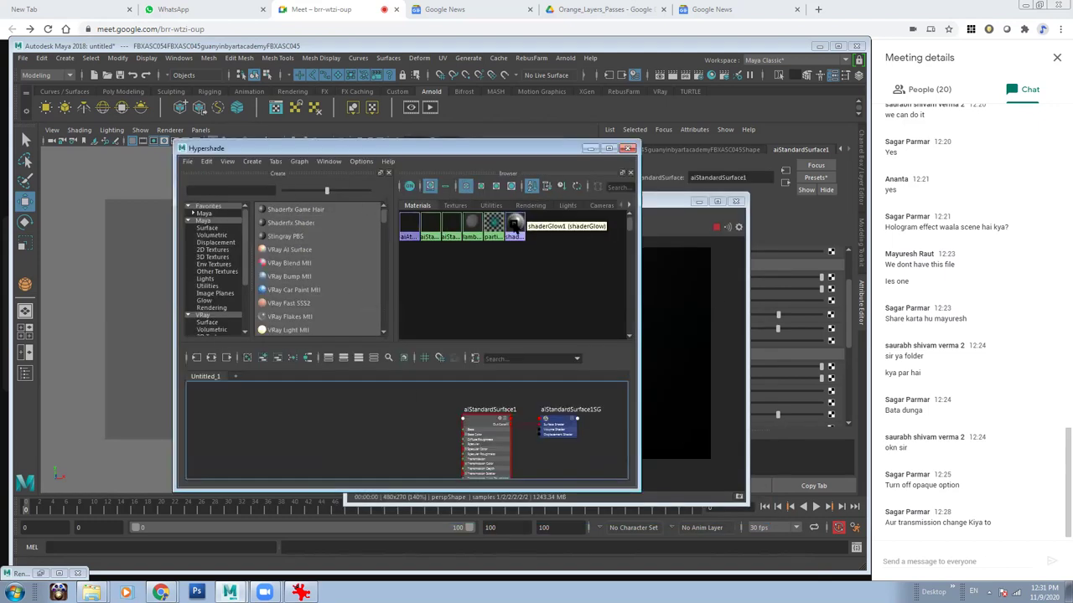
left_click(327, 161)
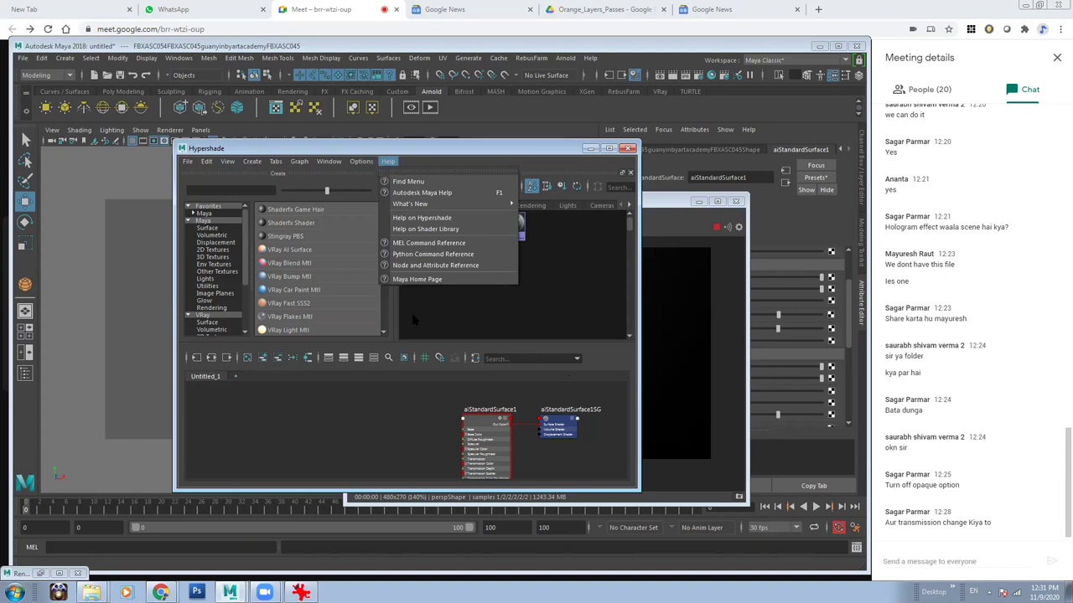
left_click(338, 182)
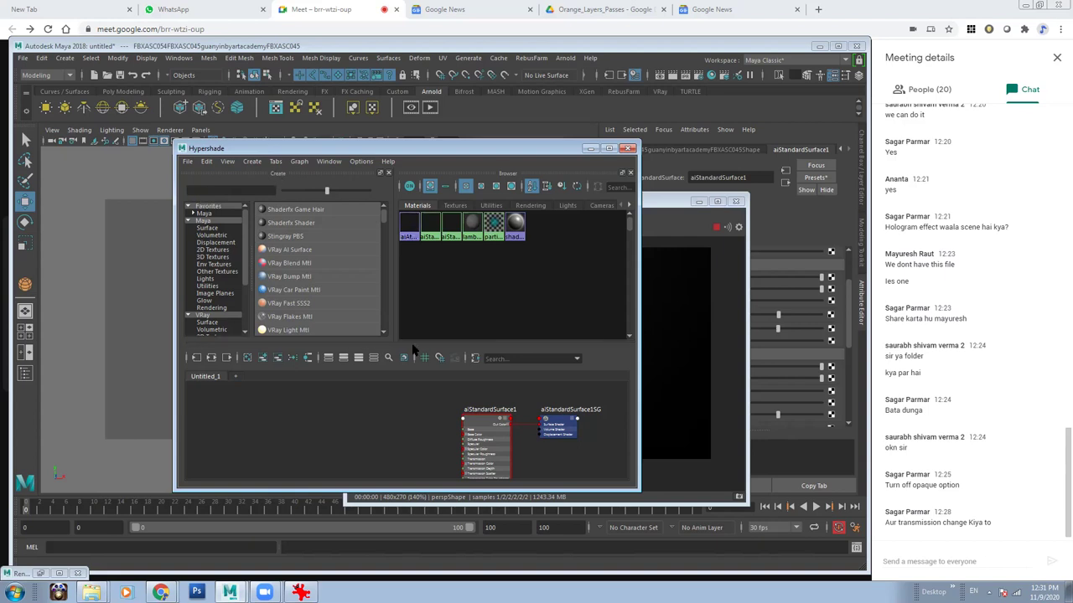
Give the node graph more room and nudge the Hypershade window slightly right.
mouse_move(411, 342)
left_mouse_down()
mouse_move(426, 330)
mouse_move(427, 354)
left_mouse_up()
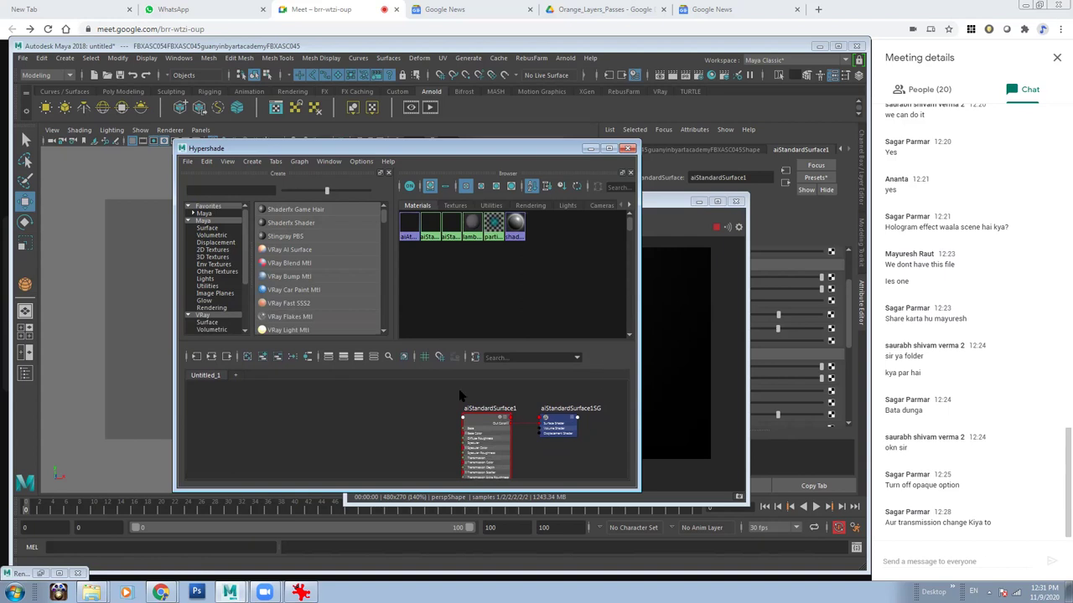
left_click(329, 161)
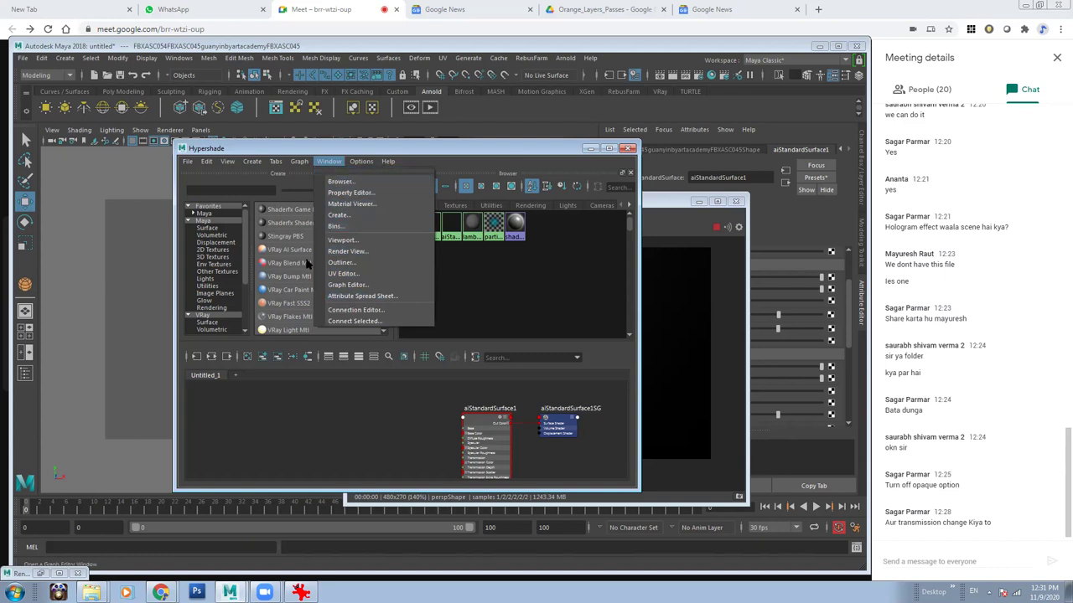
left_click(396, 424)
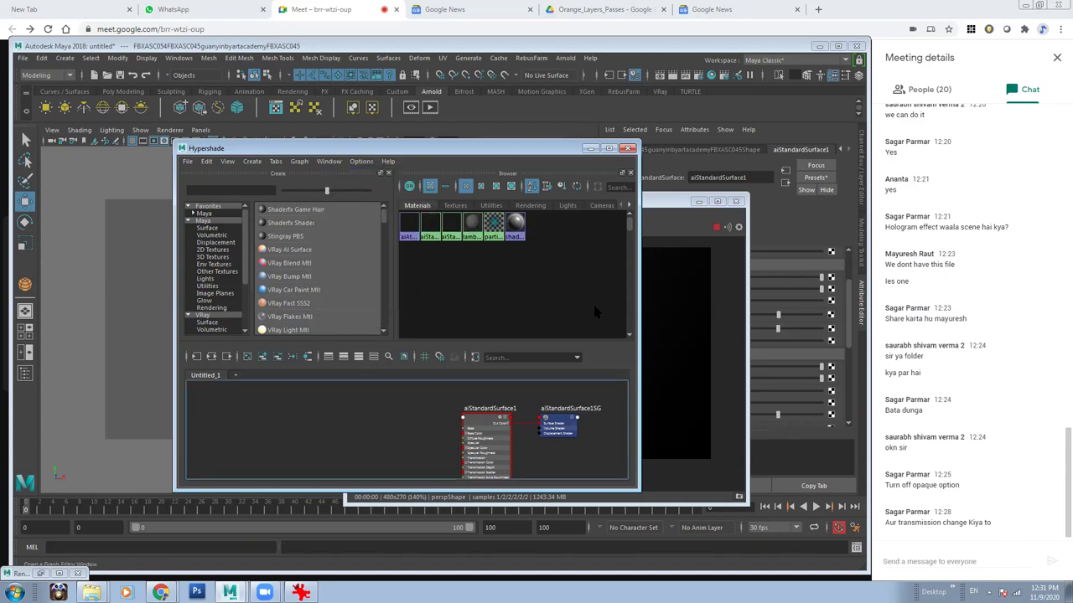
left_click(335, 164)
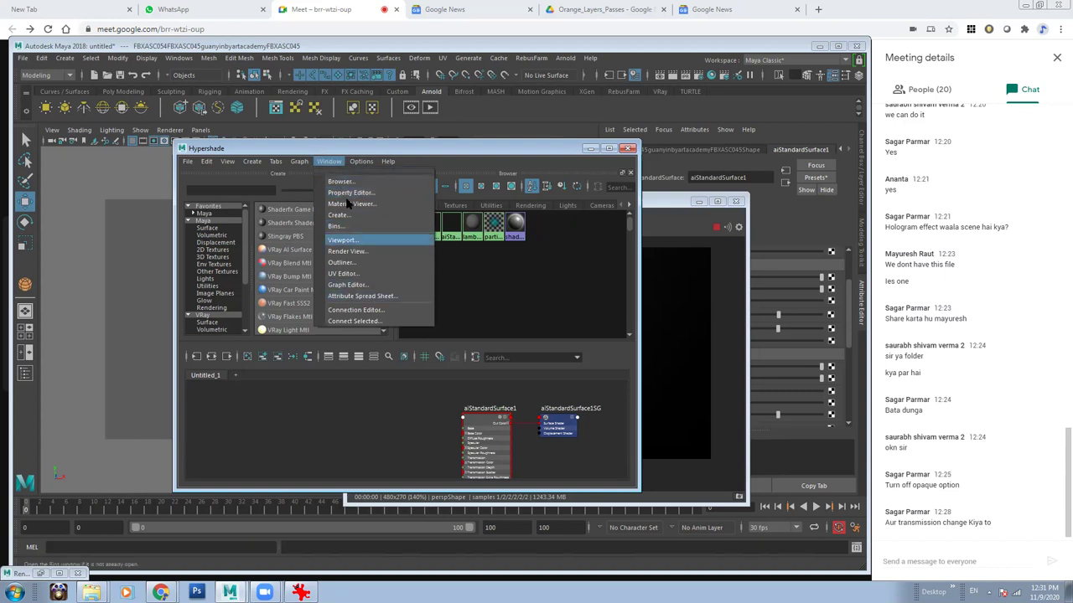
left_click(352, 149)
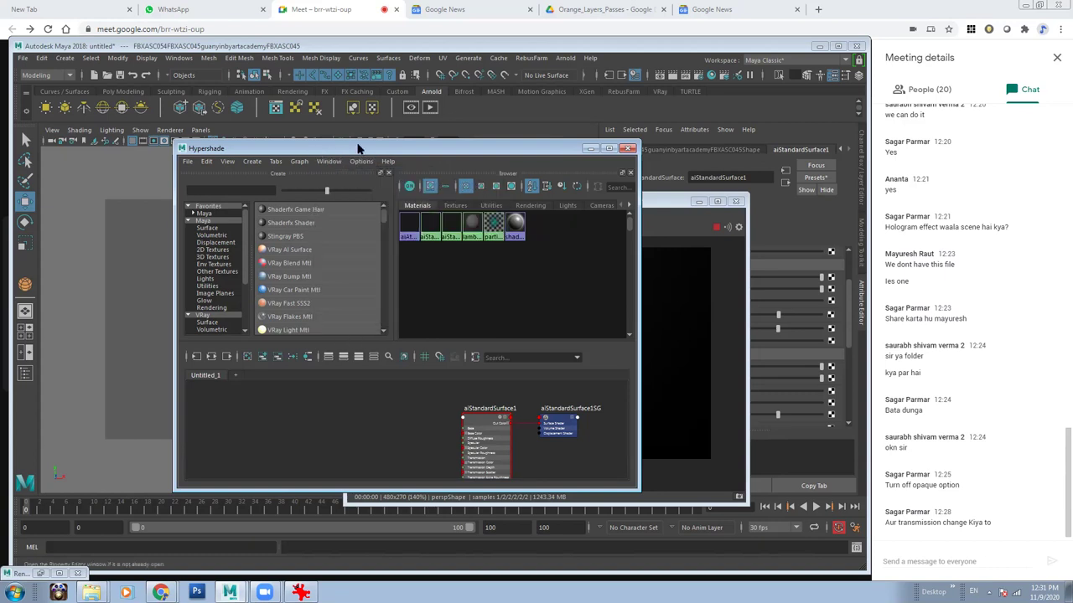
left_click_drag(356, 151, 385, 151)
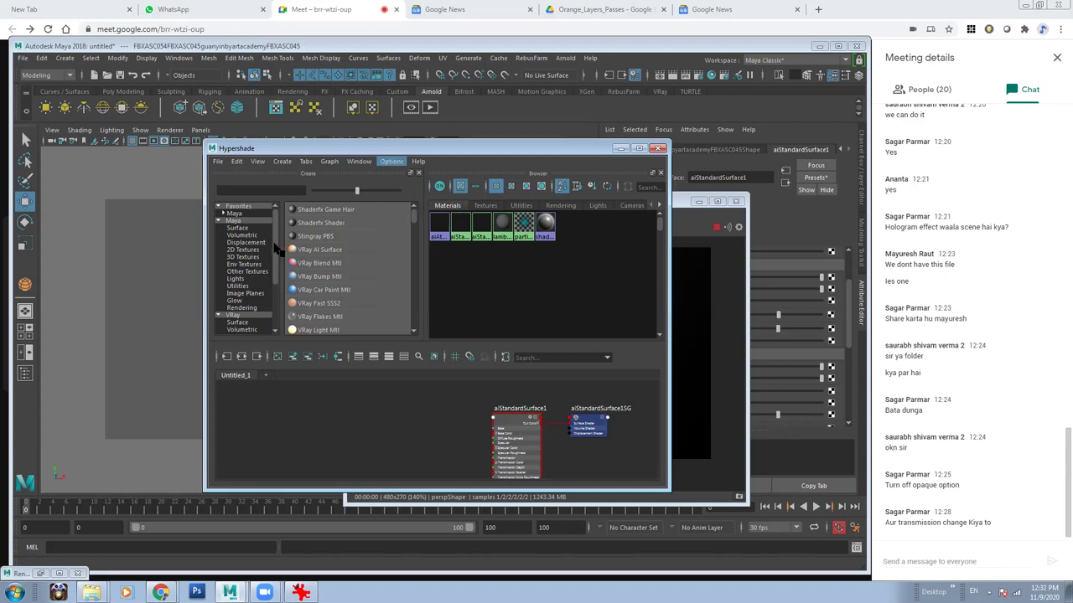
scroll(243, 268, "down", 3)
Create an aiFacingRatio node from the Arnold > Utility list in the Create panel.
left_click(241, 331)
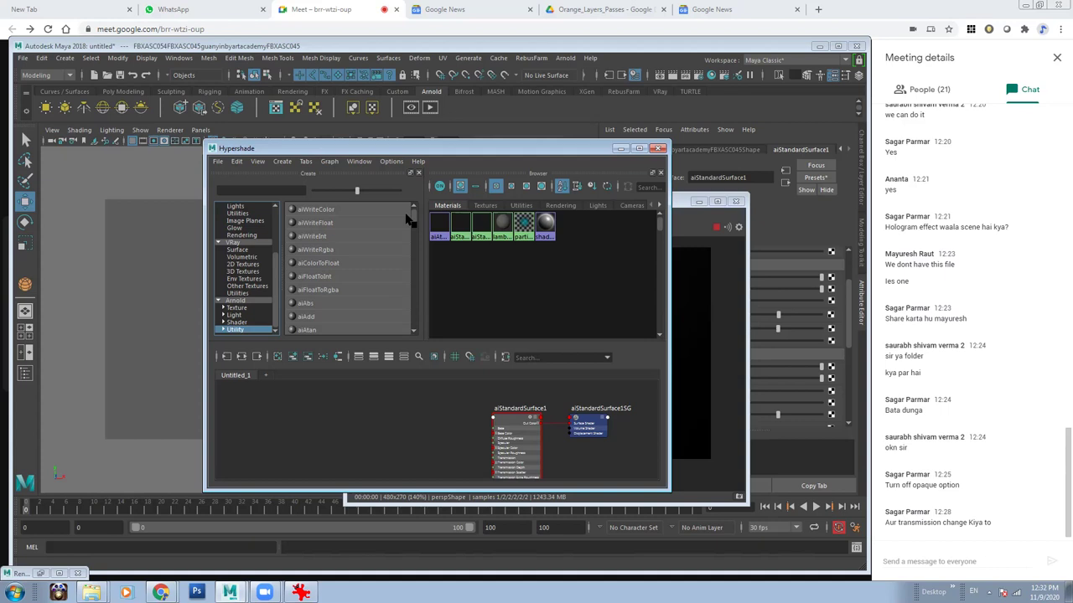
mouse_move(413, 221)
left_mouse_down()
mouse_move(422, 328)
mouse_move(421, 286)
left_mouse_up()
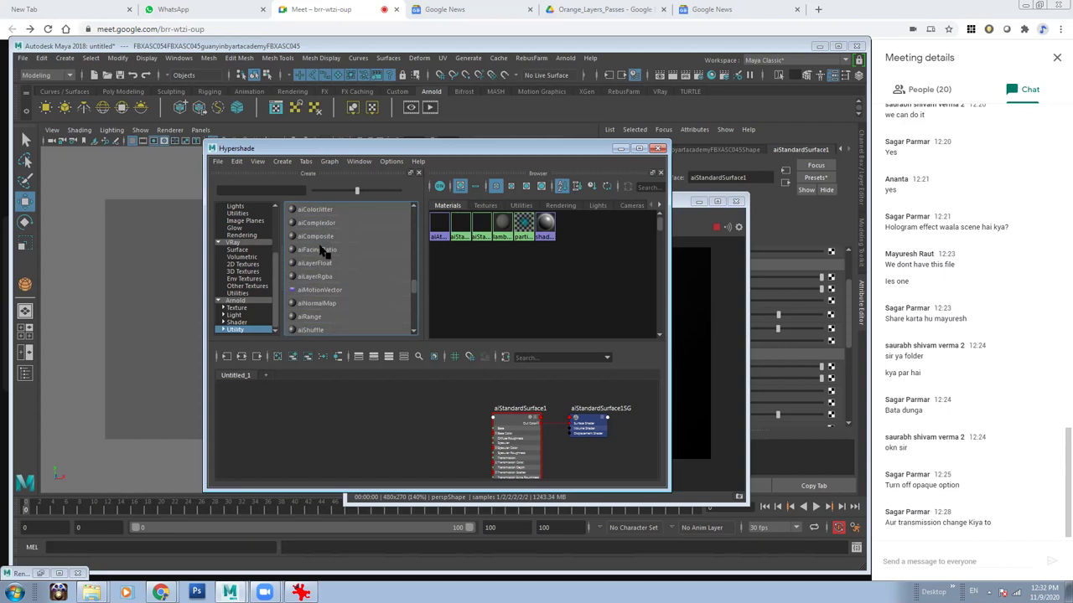
left_click(326, 251)
scroll(418, 425, "up", 3)
scroll(418, 425, "down", 4)
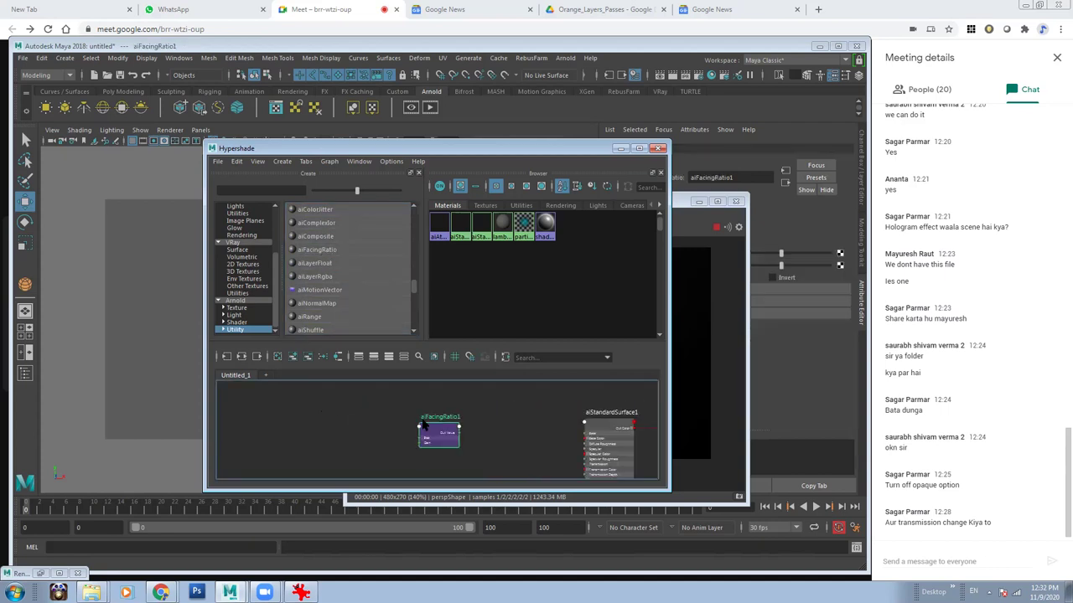
scroll(418, 425, "up", 1)
Create a Ramp 2D texture and delete its place2dTexture1 placement node.
mouse_move(331, 420)
left_mouse_down()
mouse_move(381, 419)
mouse_move(337, 411)
left_mouse_up()
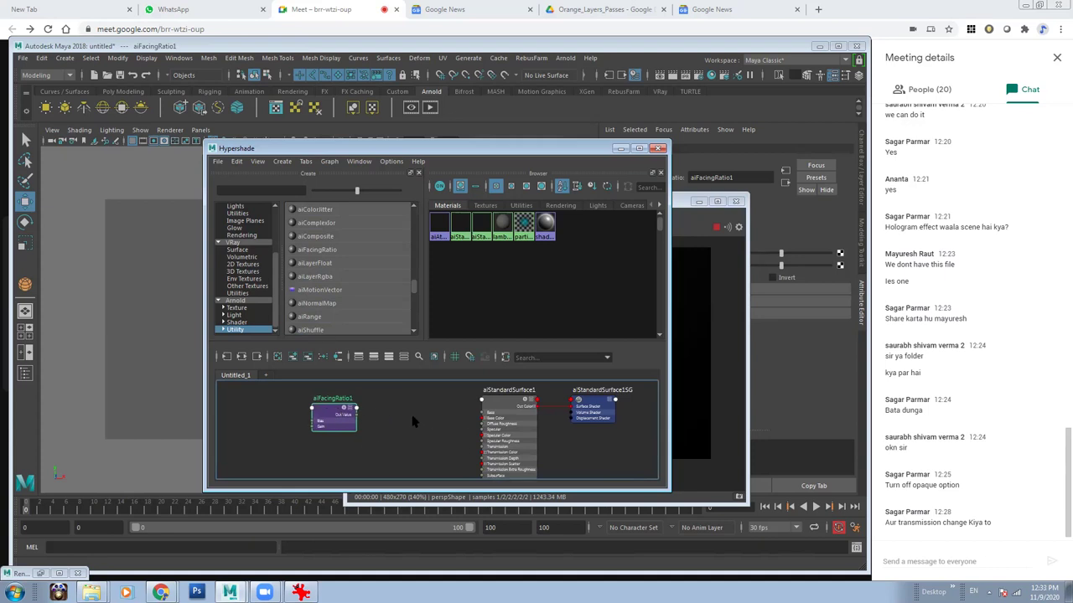
scroll(279, 284, "up", 1)
scroll(282, 268, "up", 2)
left_click(248, 221)
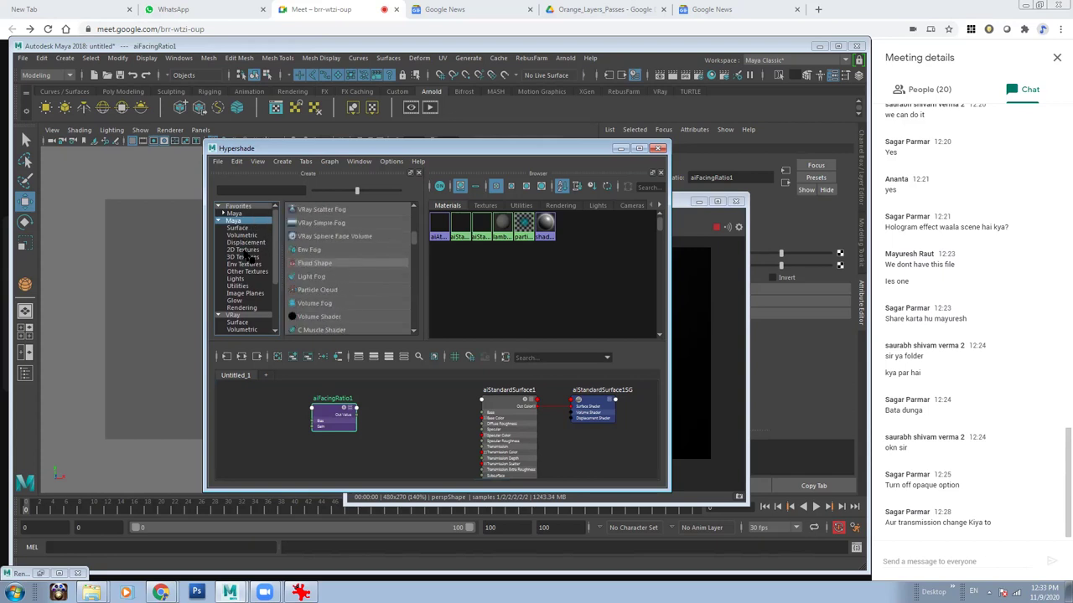
left_click(245, 250)
left_click(306, 250)
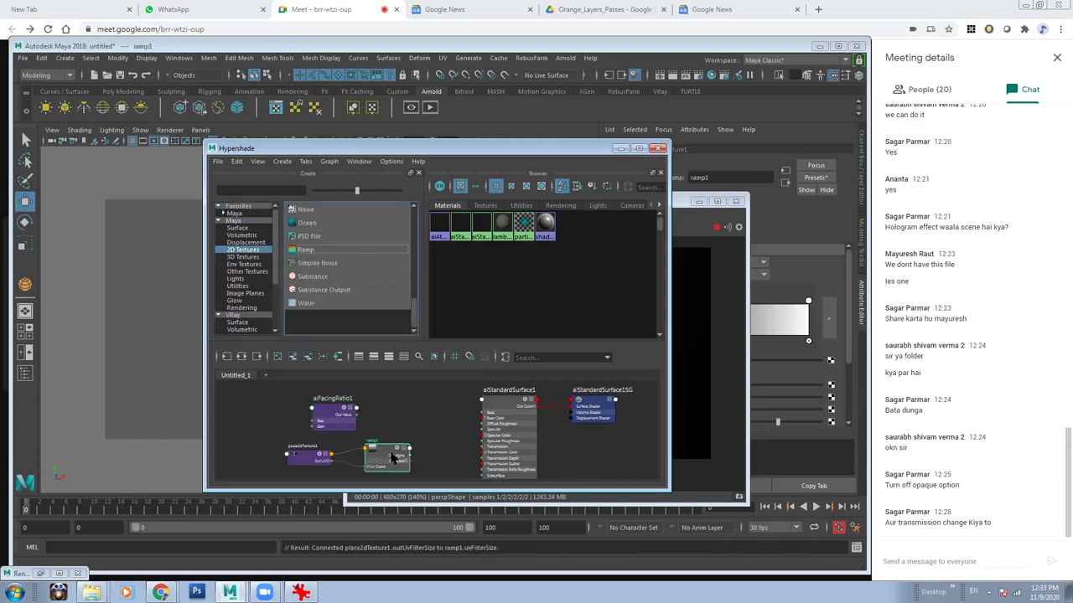
key("Delete")
Connect aiFacingRatio1's Out Value to both ramp1 U Coord and V Coord.
mouse_move(323, 419)
left_mouse_down()
mouse_move(289, 436)
mouse_move(302, 421)
left_mouse_up()
scroll(401, 441, "up", 2)
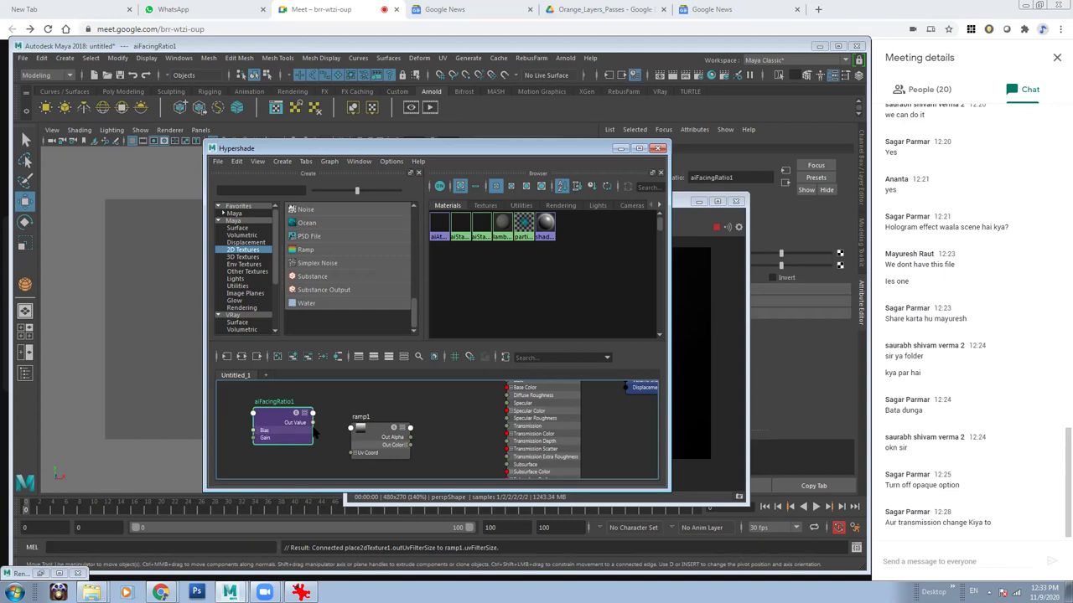
left_click(353, 454)
scroll(356, 457, "up", 1)
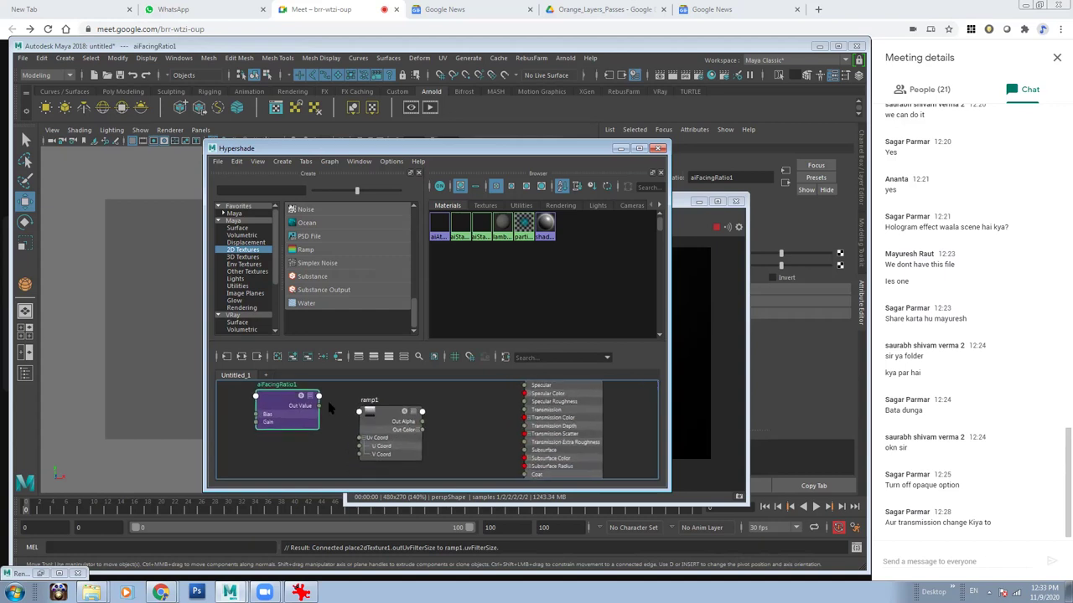
mouse_move(294, 405)
left_mouse_down()
mouse_move(269, 402)
mouse_move(360, 446)
left_mouse_up()
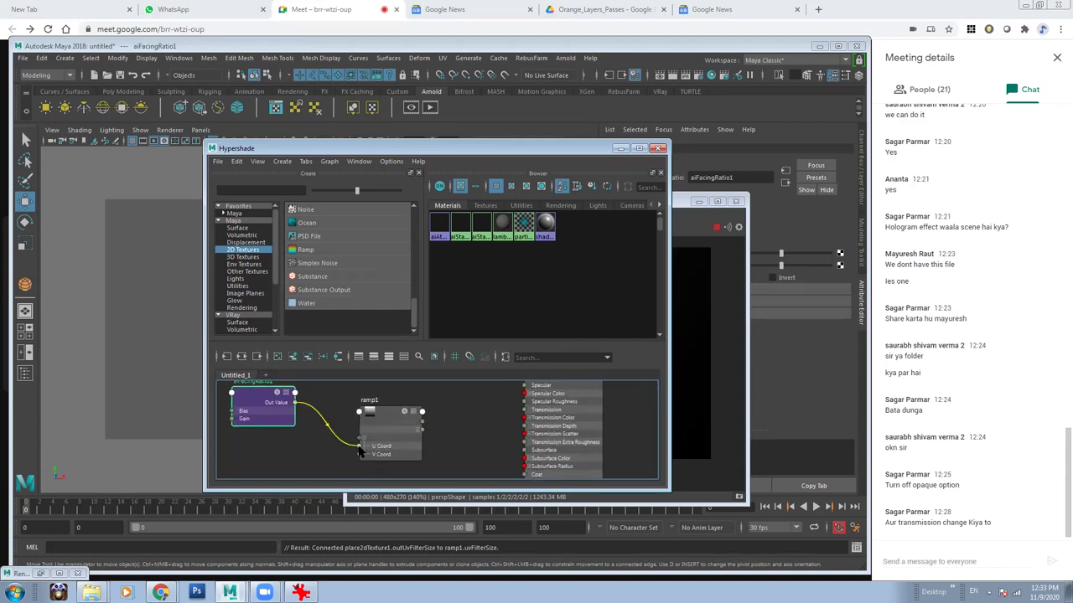
left_click_drag(294, 403, 359, 454)
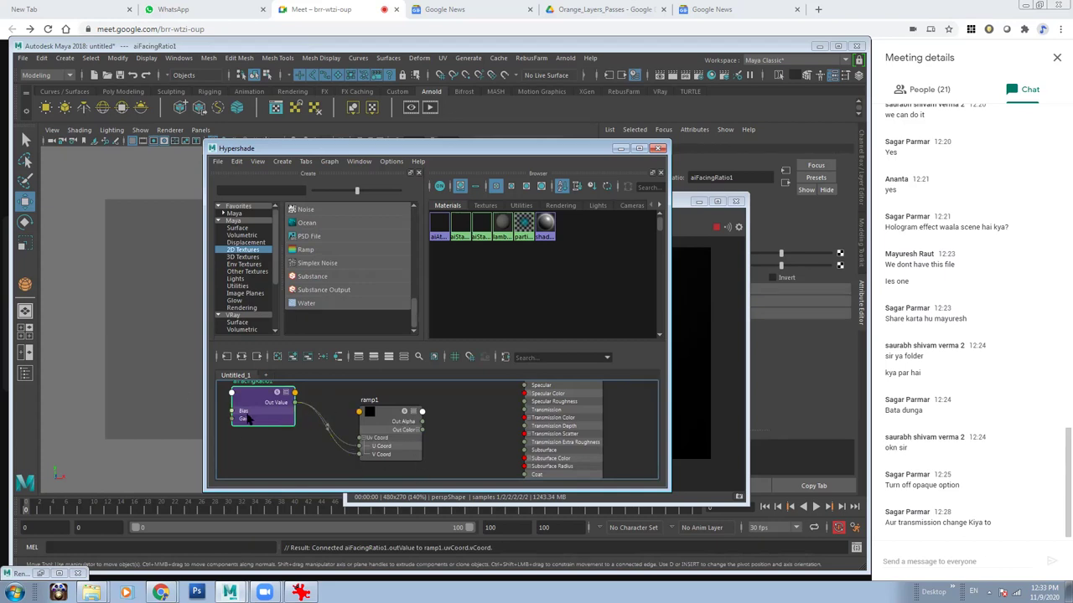
Wire ramp1's Out Color into aiStandardSurface1's Emission Color and frame all three nodes.
scroll(261, 416, "up", 2)
scroll(432, 446, "down", 1)
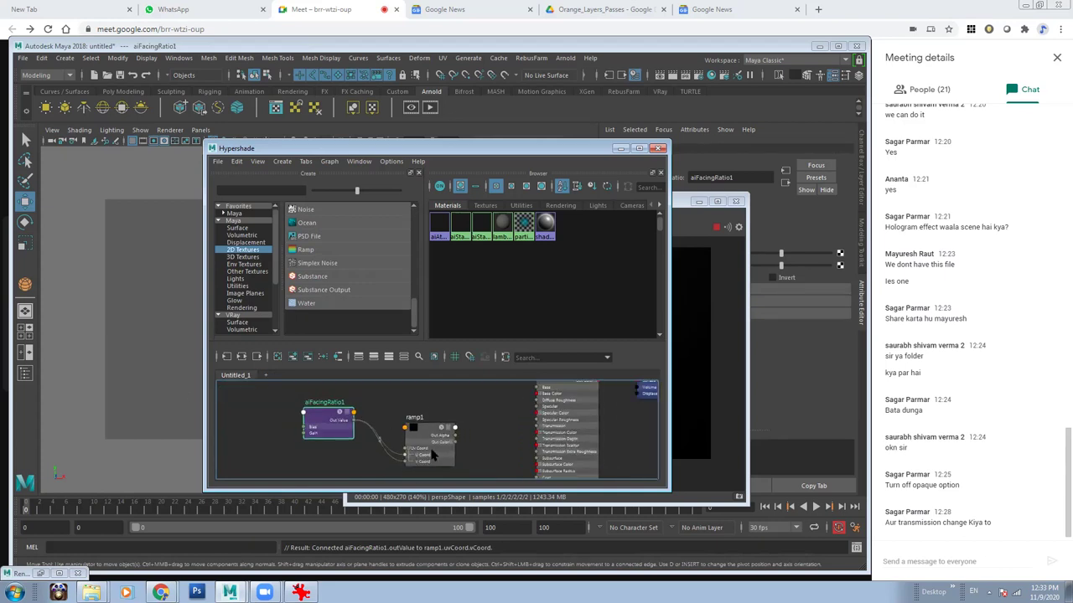
scroll(431, 453, "down", 1)
scroll(444, 448, "down", 1)
scroll(407, 428, "down", 1)
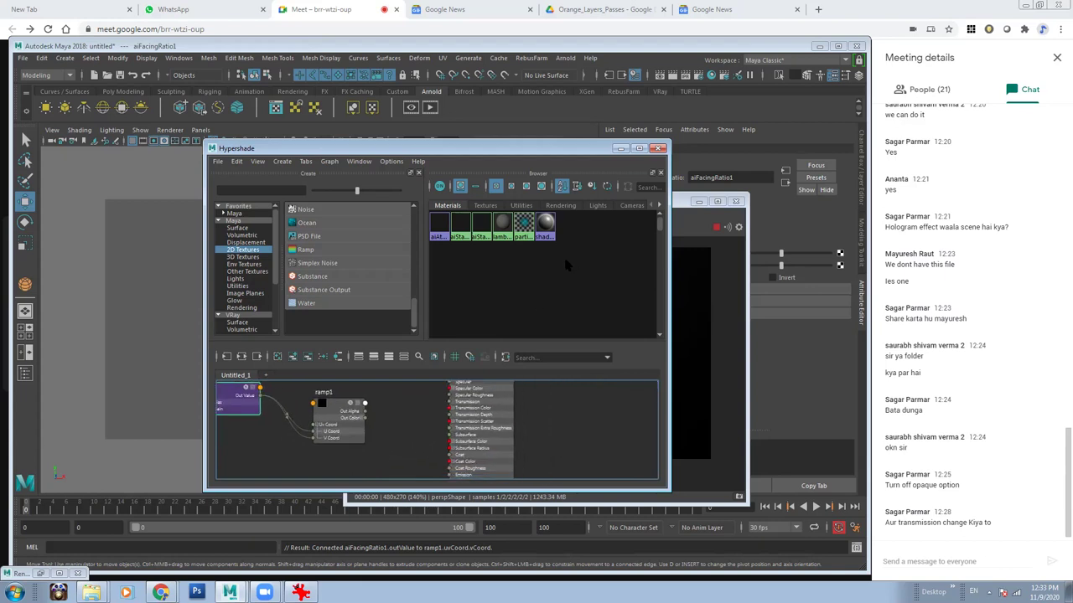
left_click_drag(538, 152, 473, 146)
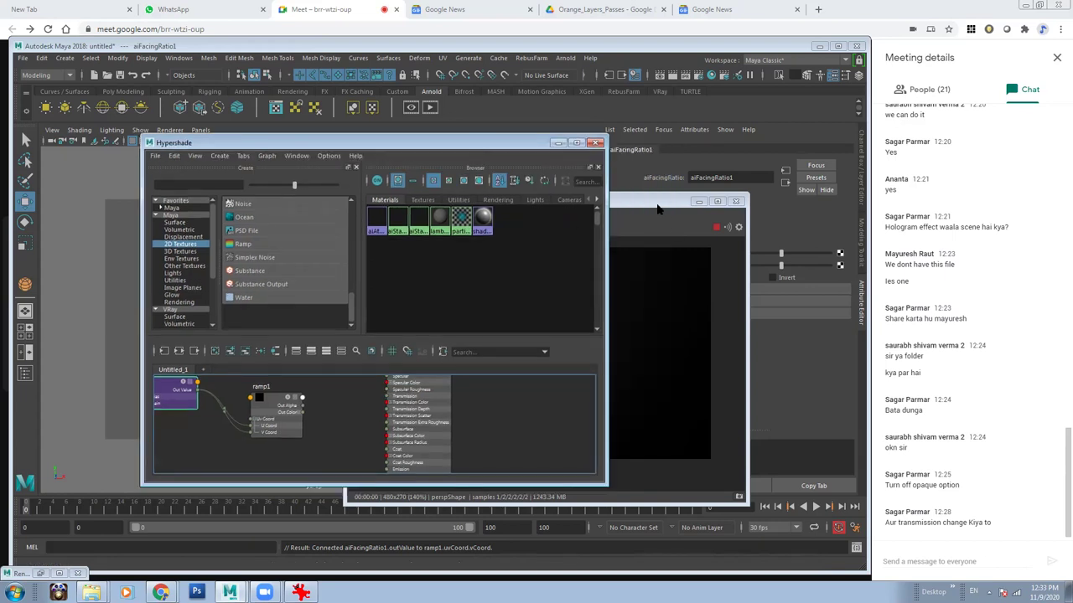
scroll(364, 411, "up", 2)
scroll(344, 410, "up", 2)
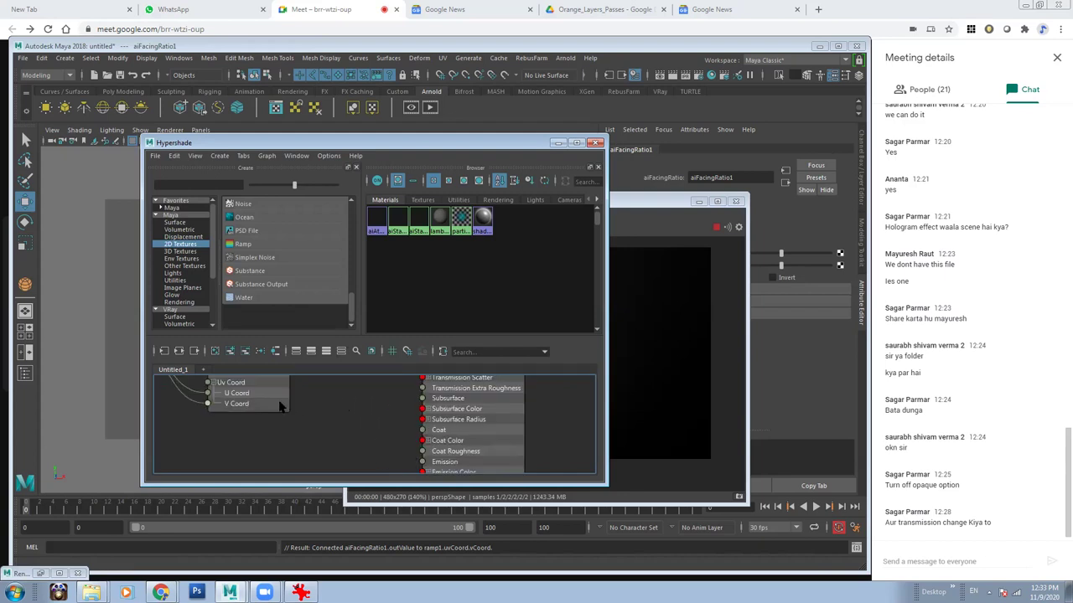
scroll(285, 409, "down", 1)
scroll(349, 438, "down", 1)
scroll(414, 453, "down", 1)
scroll(386, 415, "down", 1)
scroll(400, 426, "down", 1)
scroll(400, 435, "down", 1)
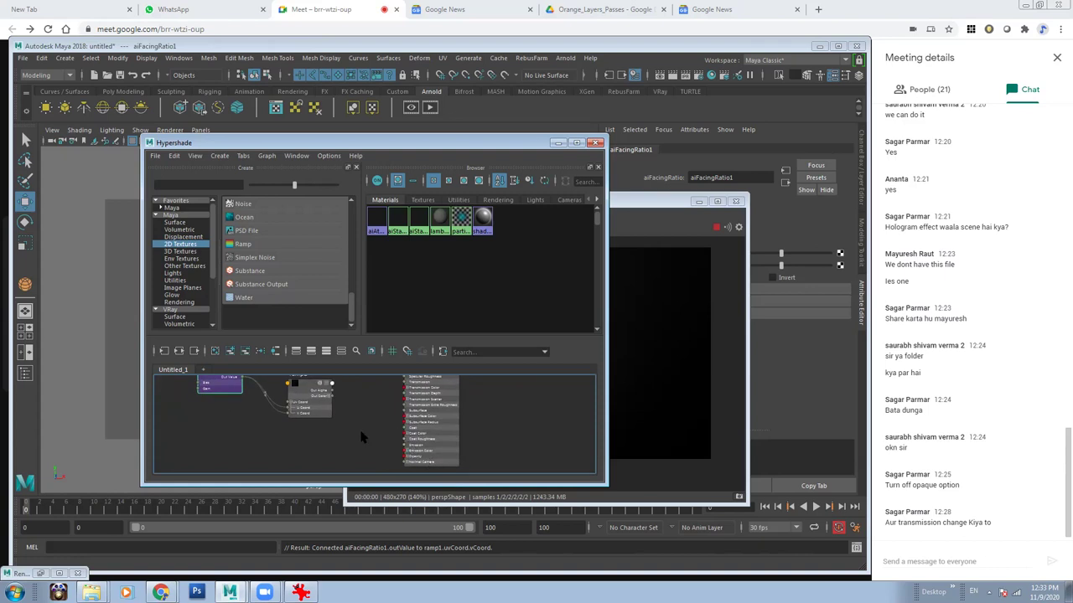
left_click_drag(332, 394, 394, 445)
left_click_drag(394, 446, 397, 445)
scroll(354, 413, "up", 2)
mouse_move(226, 393)
middle_mouse_down("alt")
mouse_move(283, 412)
mouse_move(283, 387)
middle_mouse_up("alt")
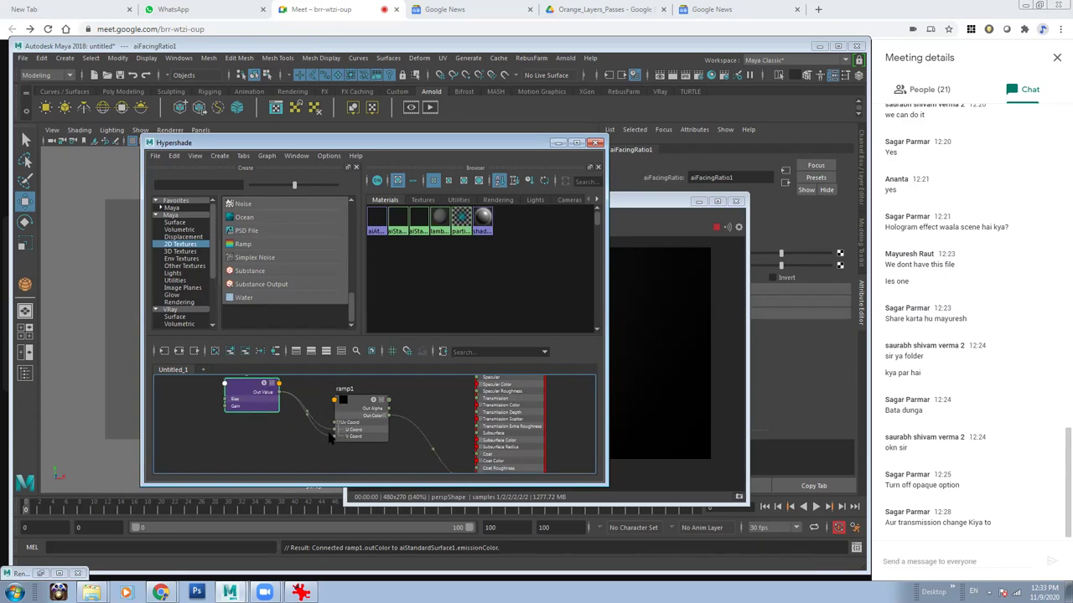
mouse_move(337, 438)
middle_mouse_down("alt")
mouse_move(334, 411)
mouse_move(431, 445)
mouse_move(361, 407)
mouse_move(256, 395)
mouse_move(289, 419)
middle_mouse_up("alt")
scroll(430, 445, "up", 1)
scroll(442, 431, "down", 3)
scroll(361, 406, "up", 2)
Select aiStandardSurface1 and move the render view aside to uncover its attributes.
middle_click_drag(403, 427, 366, 417, "alt")
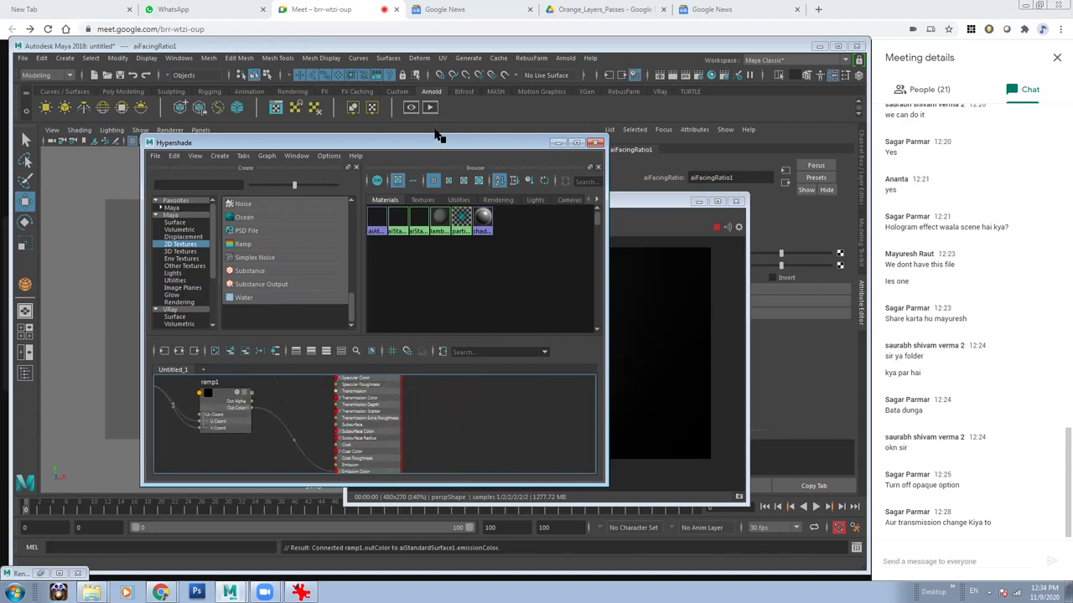
left_click_drag(438, 143, 287, 187)
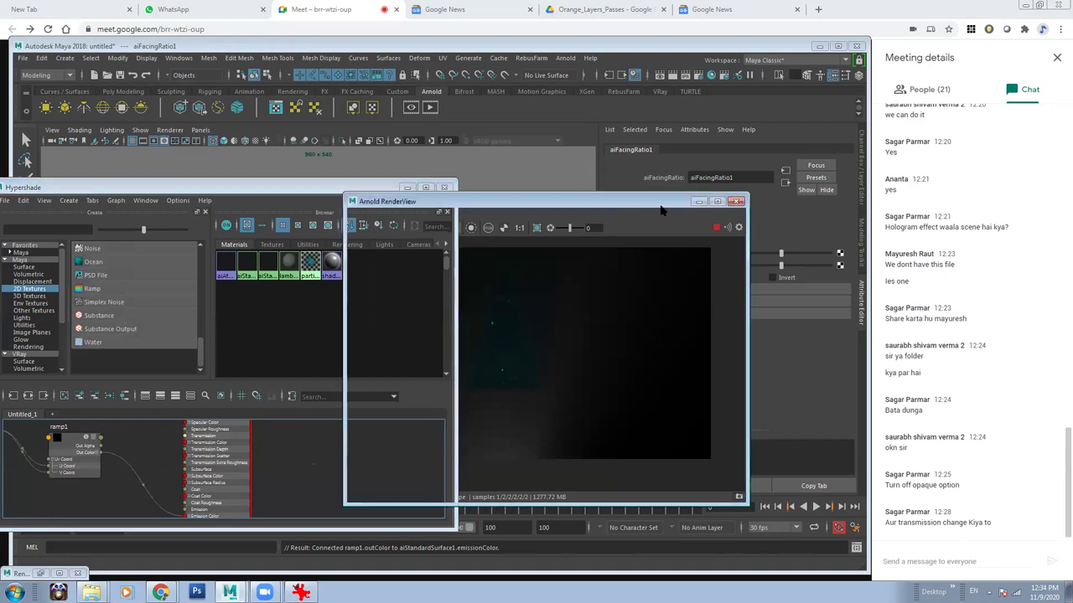
mouse_move(292, 451)
middle_mouse_down("alt")
mouse_move(256, 450)
mouse_move(311, 462)
mouse_move(241, 427)
middle_mouse_up("alt")
left_click(255, 460)
left_click(240, 428)
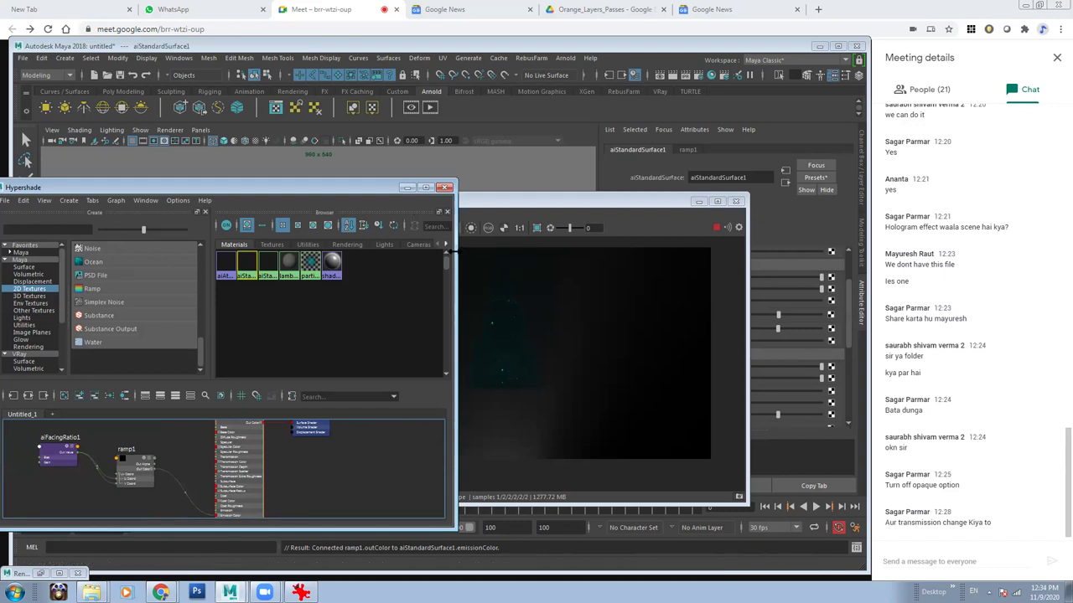
left_click_drag(453, 250, 347, 252)
left_click_drag(503, 200, 422, 191)
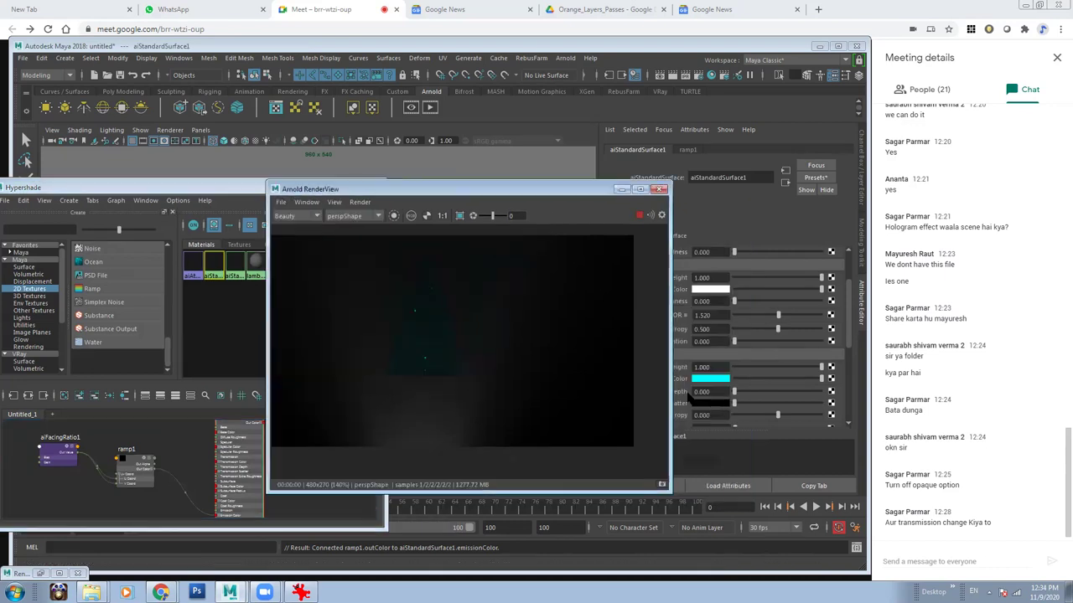
left_click_drag(514, 191, 462, 187)
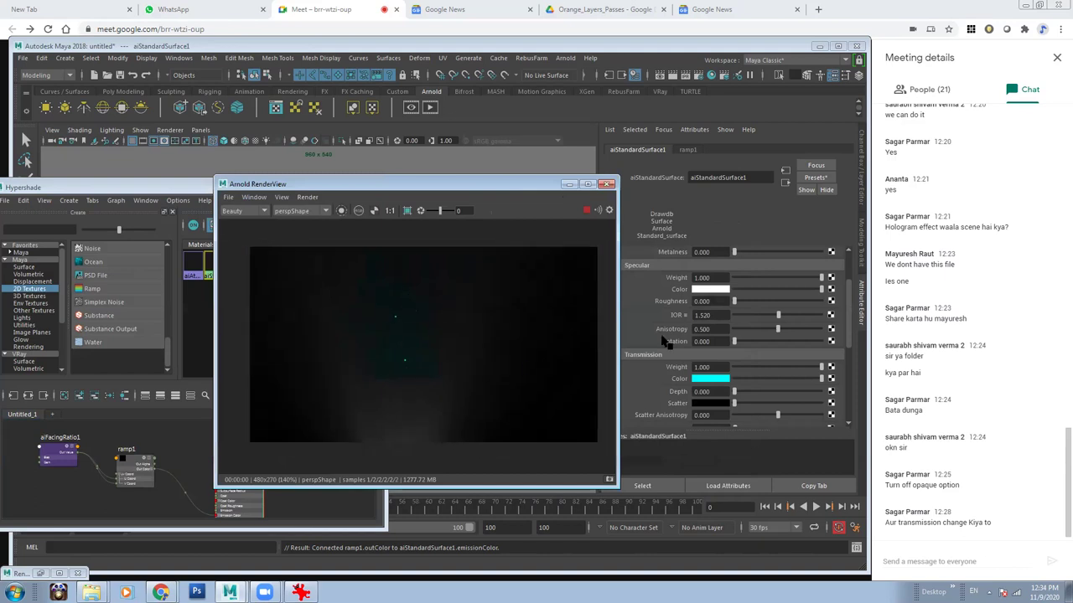
left_click_drag(850, 310, 856, 369)
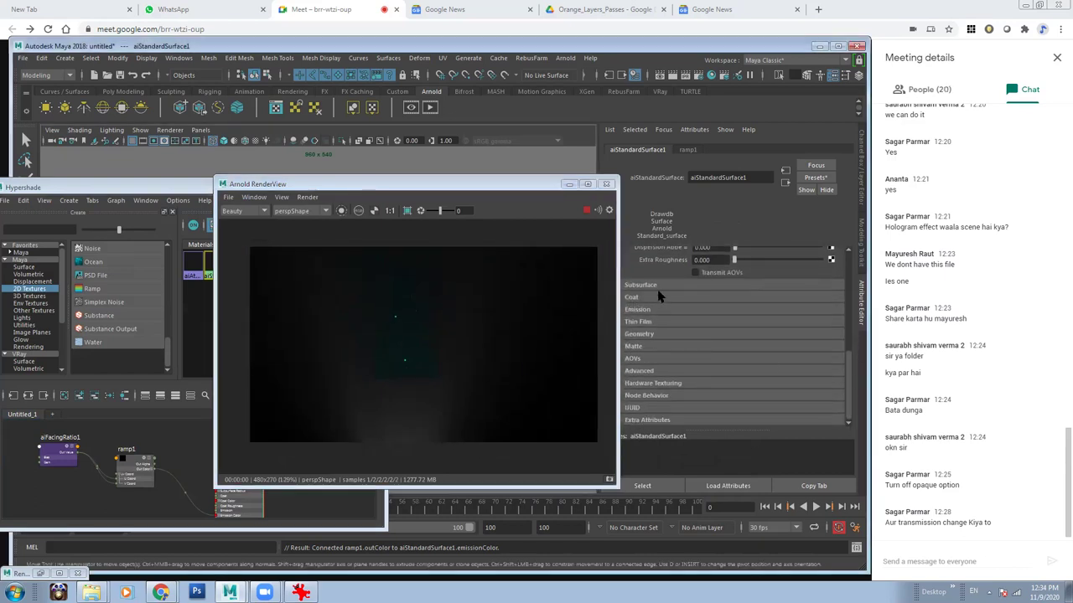
Set the material's Emission Weight to 1, then 0.5, and select ramp1.
left_click(643, 309)
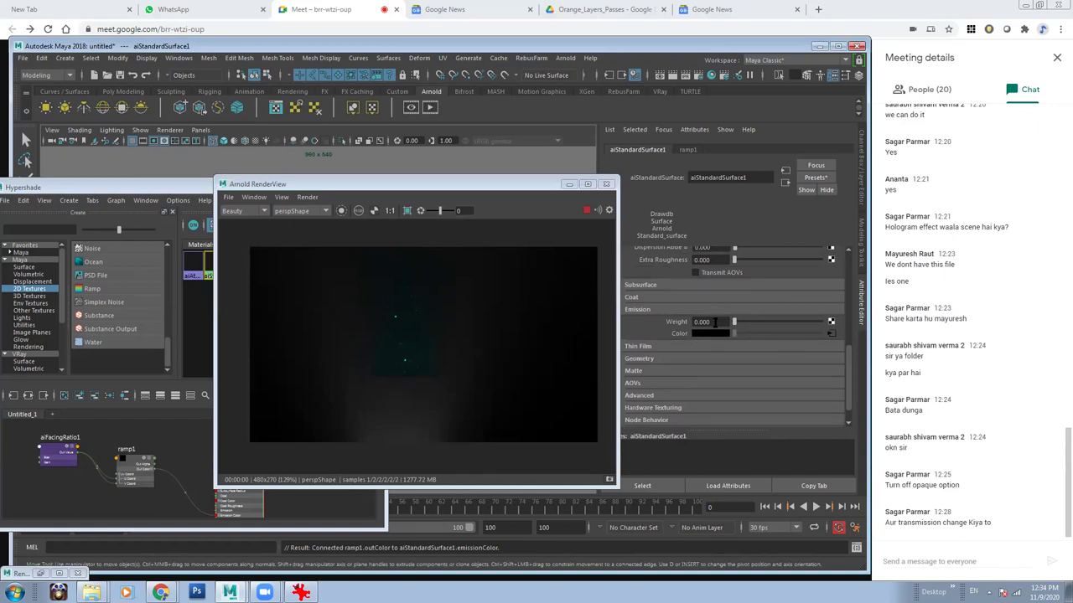
left_click_drag(717, 322, 681, 327)
type("1")
key("Return")
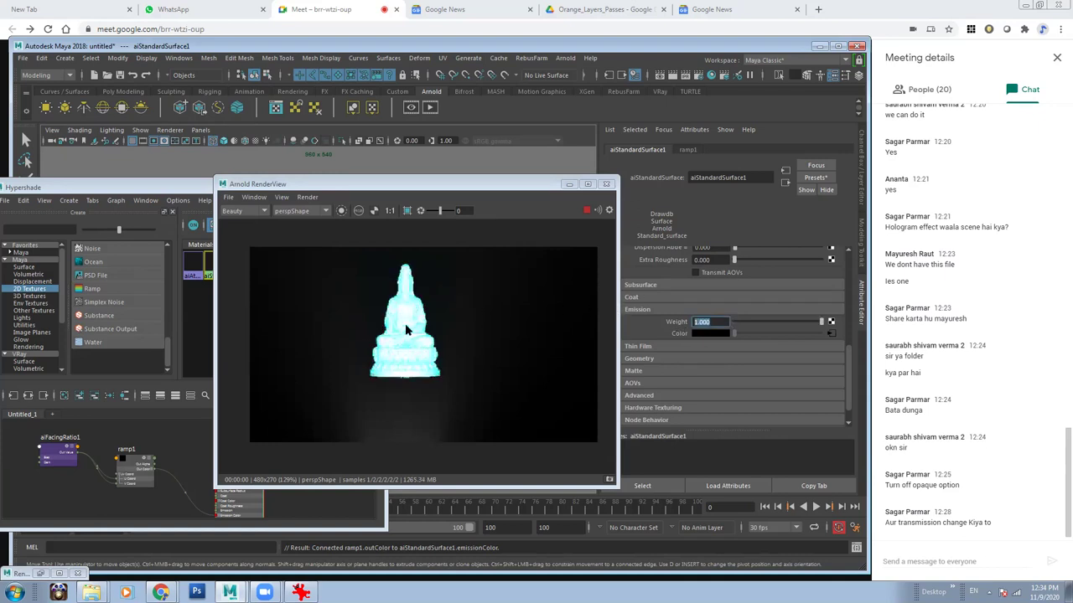
type("0.5")
key("Return")
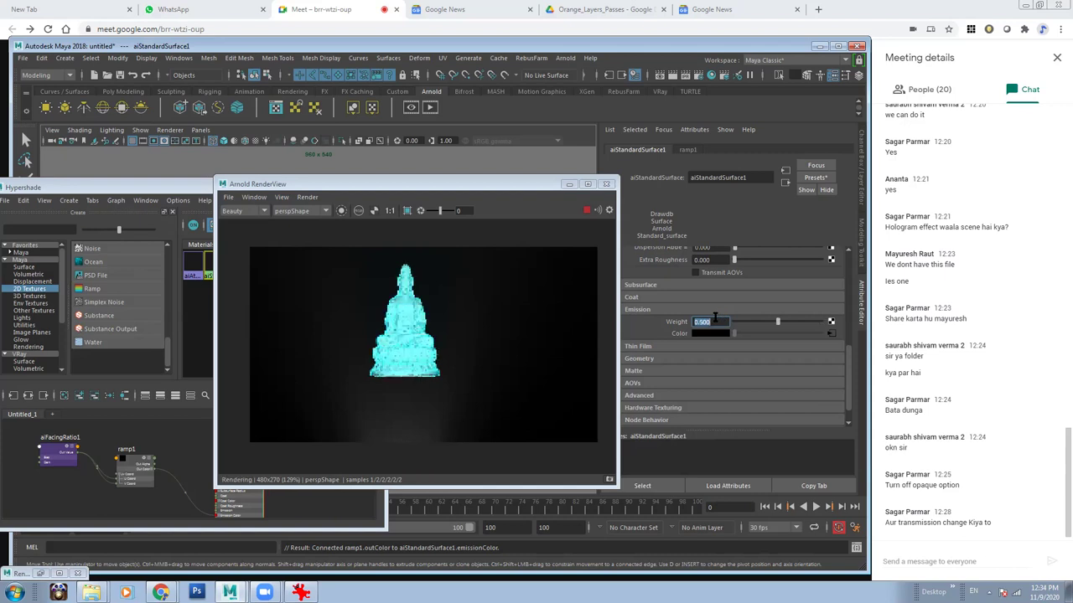
left_click(130, 465)
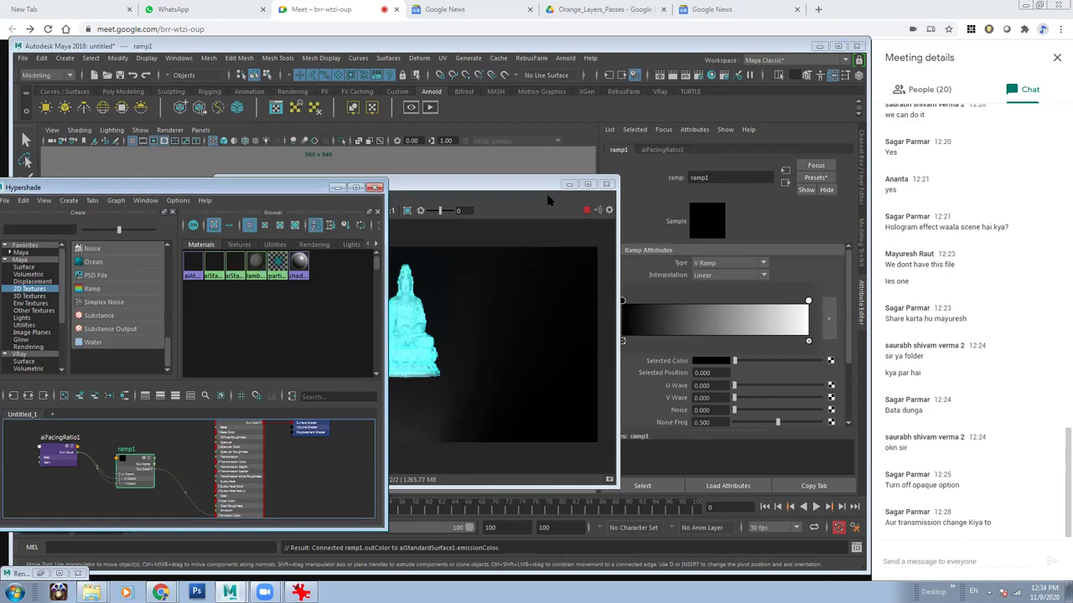
left_click_drag(533, 186, 527, 199)
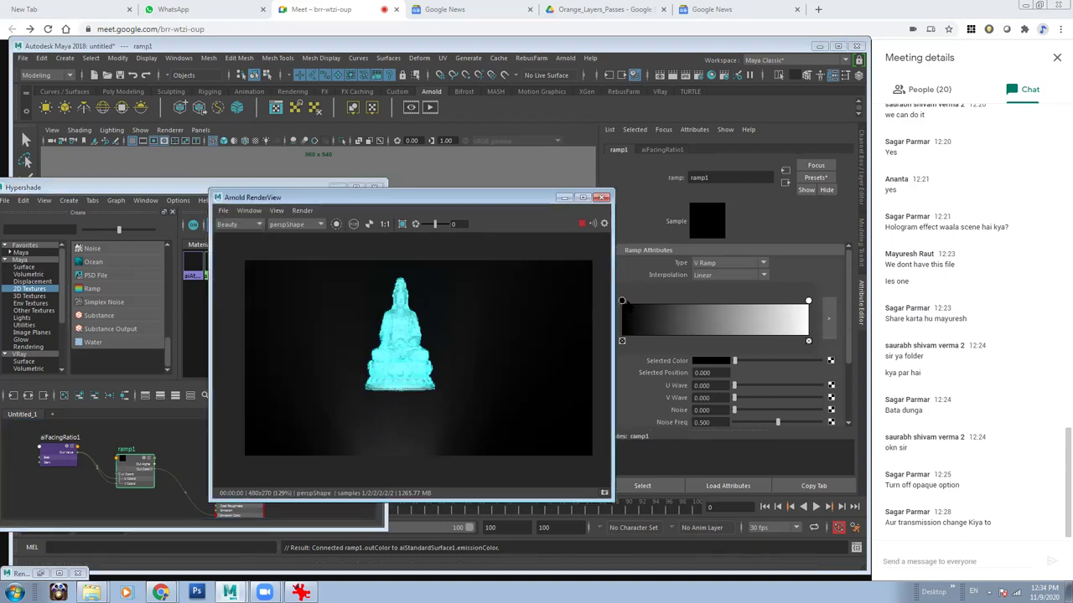
Invert ramp1 with white at the left end and black at position 1.000, checking the alpha.
scroll(382, 328, "up", 2)
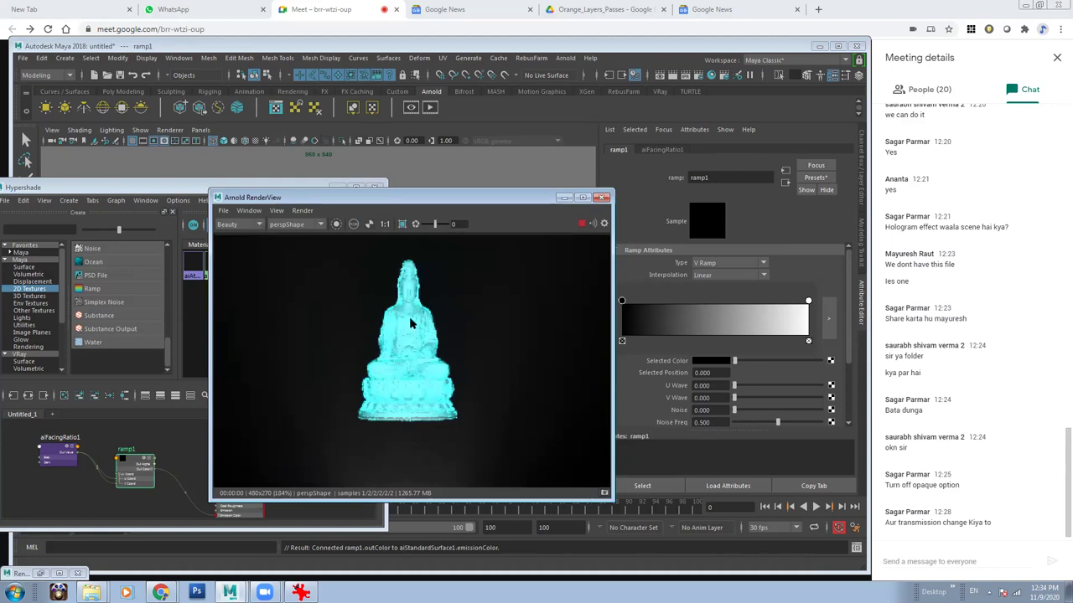
left_click(632, 309)
left_click_drag(627, 301, 727, 302)
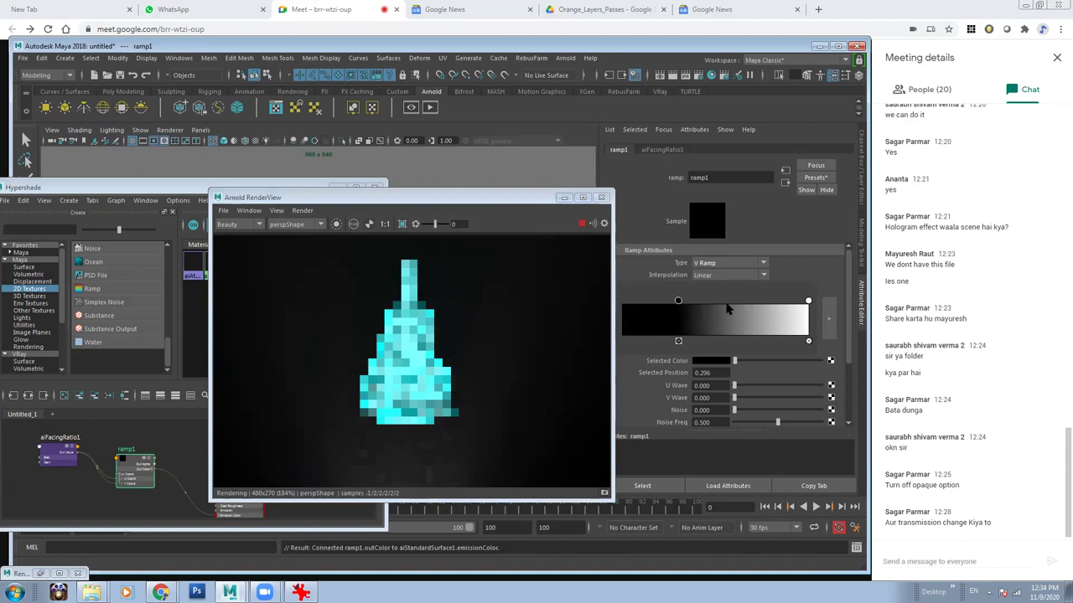
left_click_drag(808, 302, 622, 302)
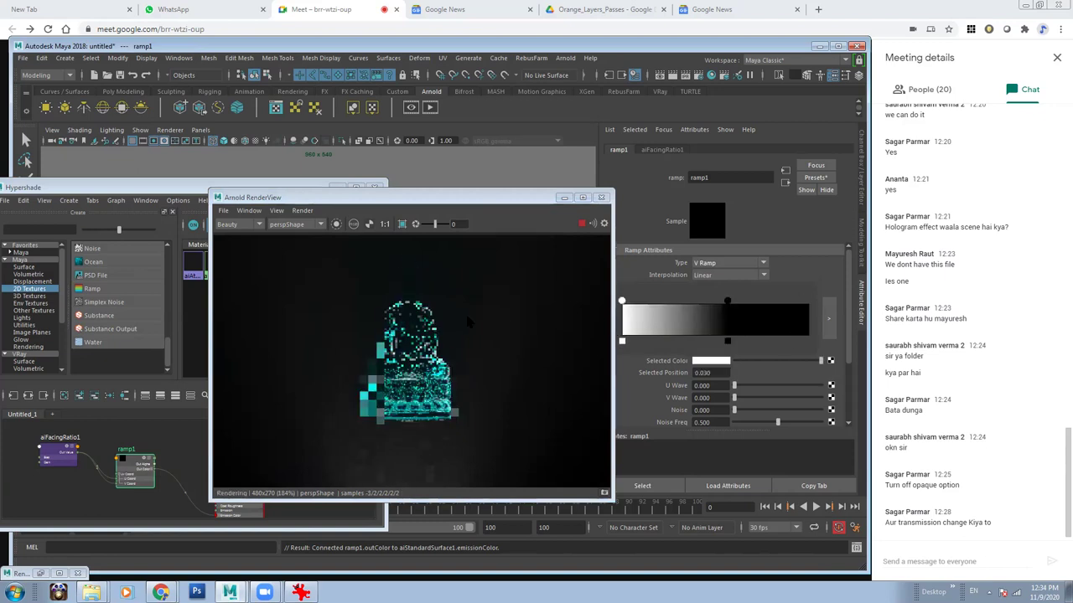
left_click(726, 302)
left_click_drag(727, 301, 808, 301)
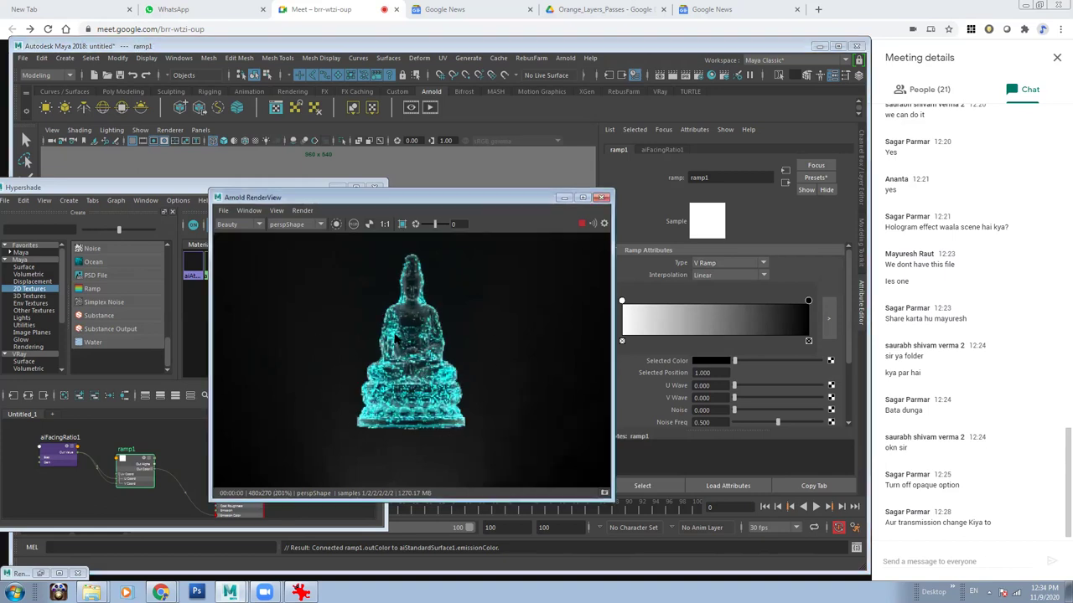
scroll(349, 284, "up", 1)
scroll(365, 283, "down", 1)
left_click(353, 224)
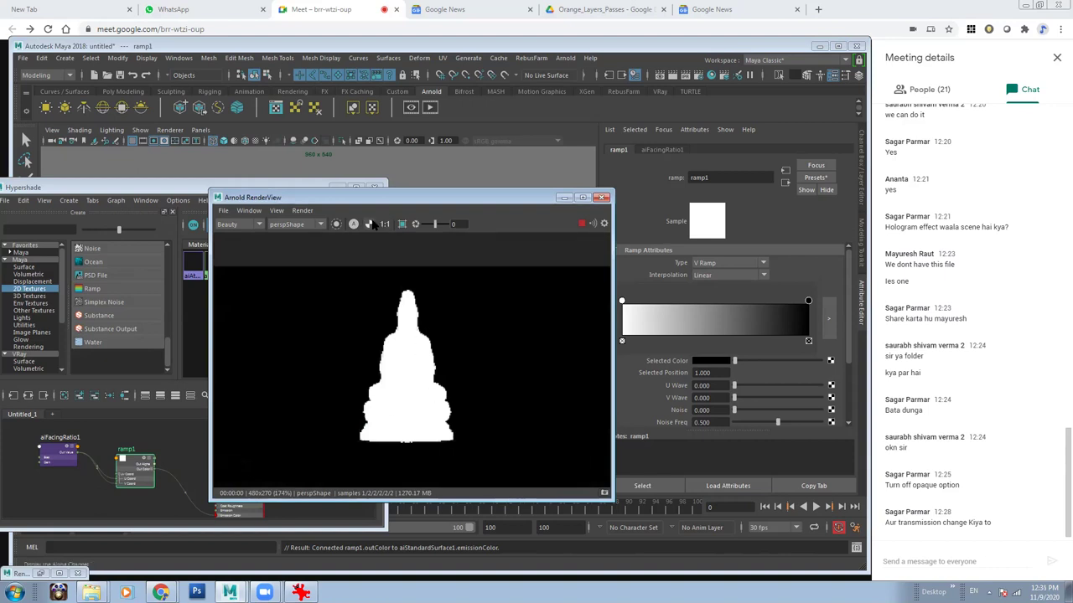
left_click(353, 223)
left_click_drag(414, 198, 445, 200)
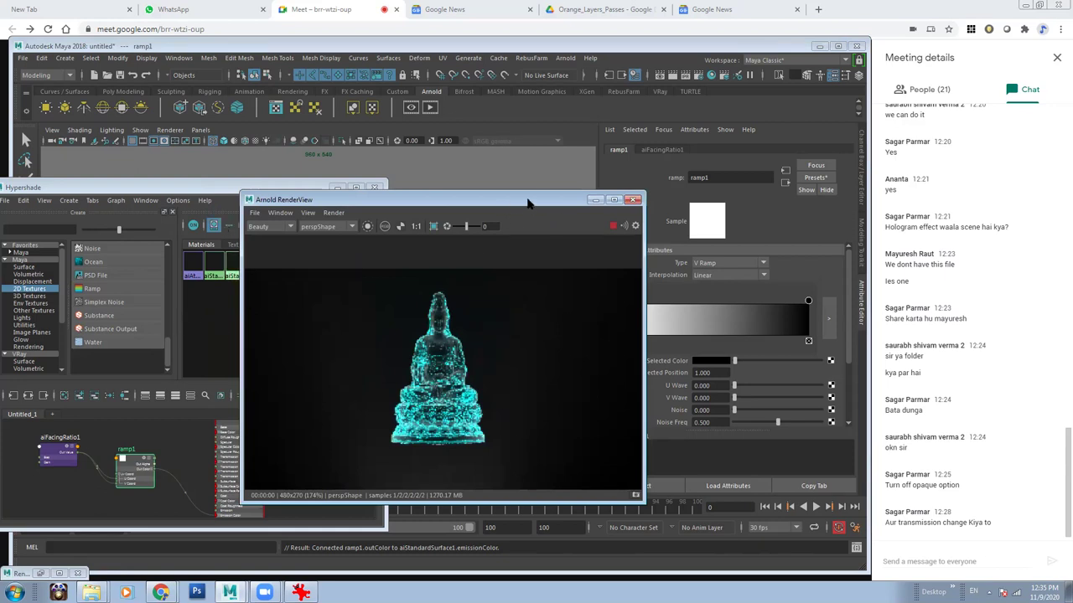
Connect ramp1's Out Color to aiStandardSurface1's Opacity in the node graph.
left_click_drag(530, 204, 616, 183)
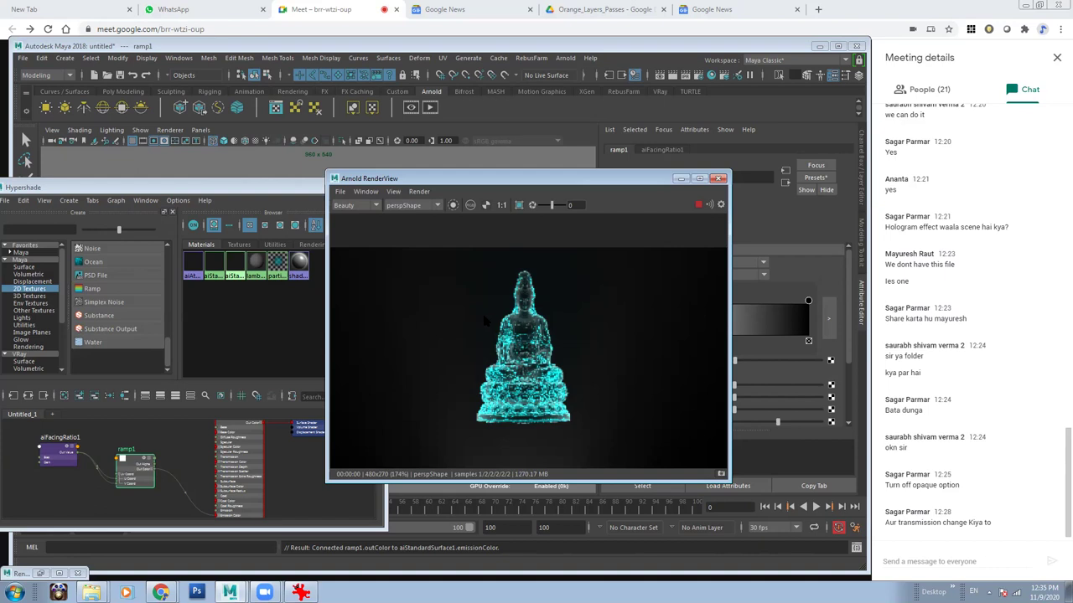
left_click(238, 474)
scroll(142, 457, "up", 3)
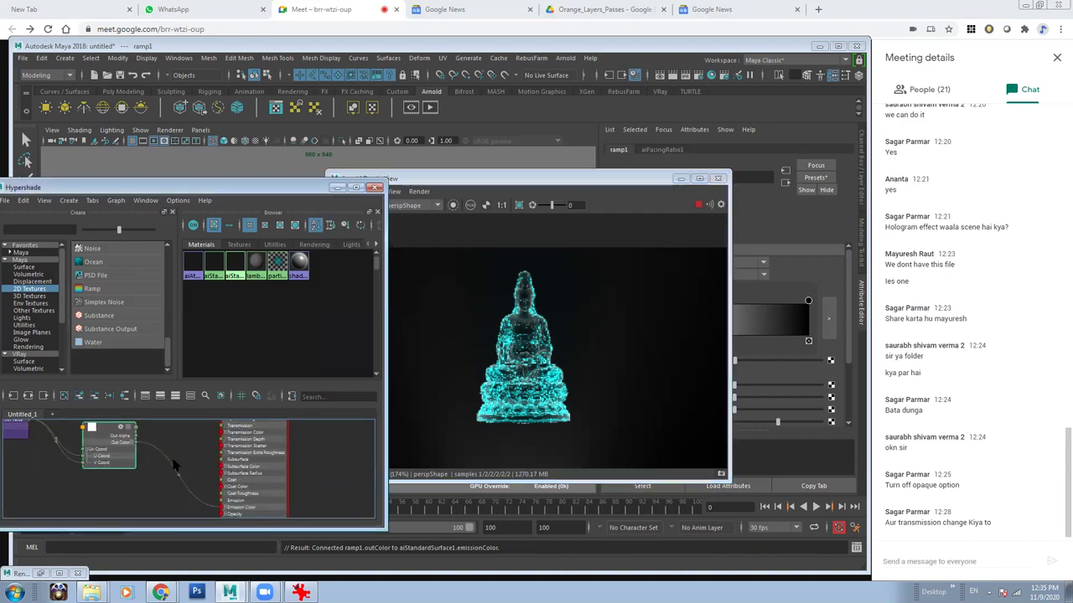
mouse_move(205, 443)
middle_mouse_down("alt")
mouse_move(197, 465)
mouse_move(192, 447)
middle_mouse_up("alt")
scroll(130, 434, "up", 1)
left_click_drag(125, 429, 218, 506)
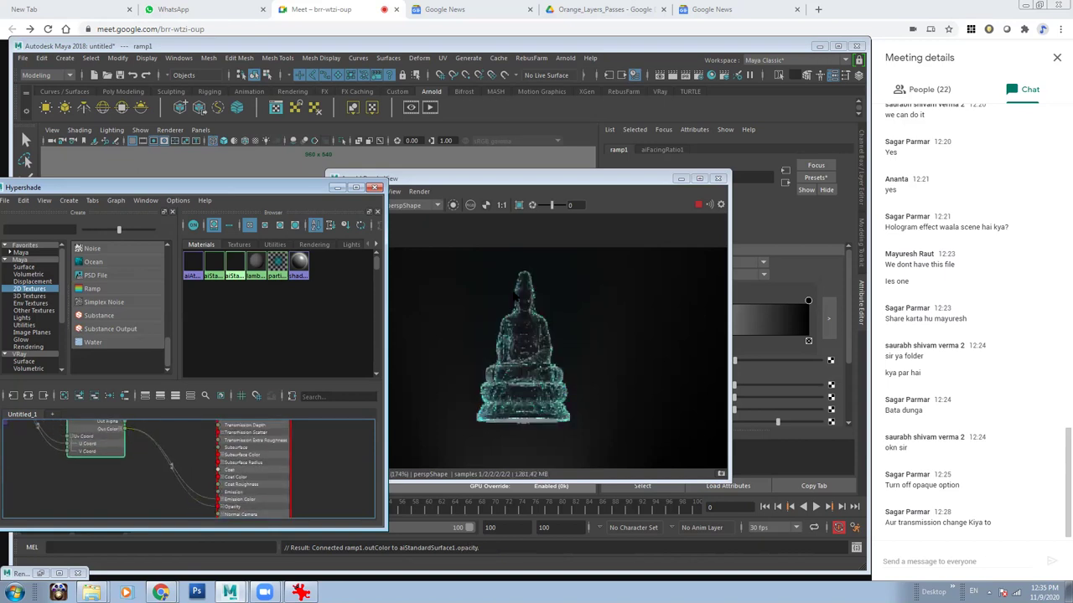
Compare the Arnold render's alpha and colour channels, then move the RenderView down-left.
left_click(484, 207)
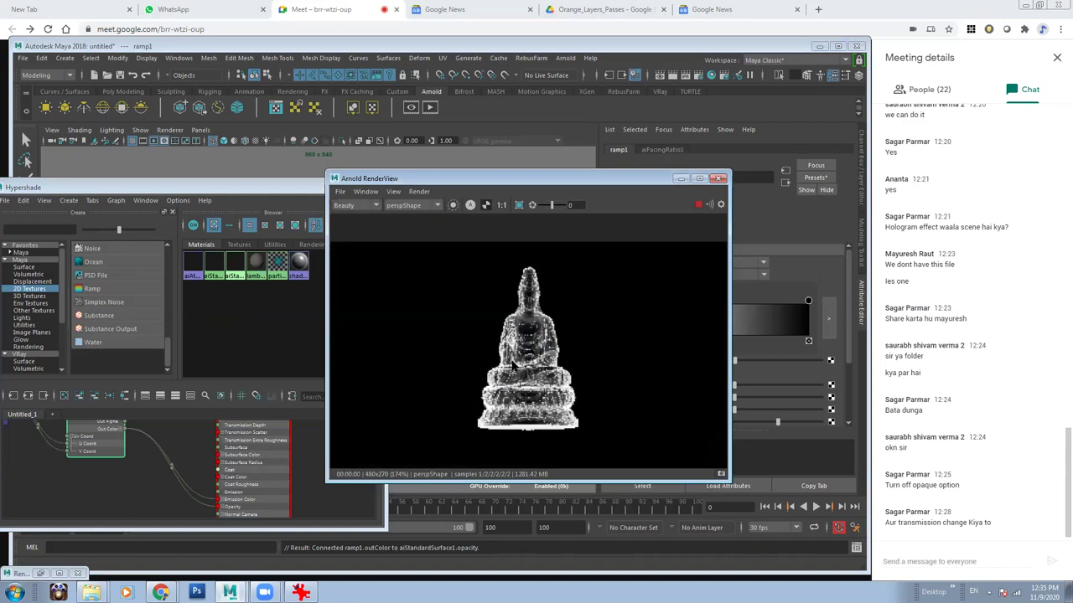
scroll(510, 394, "up", 1)
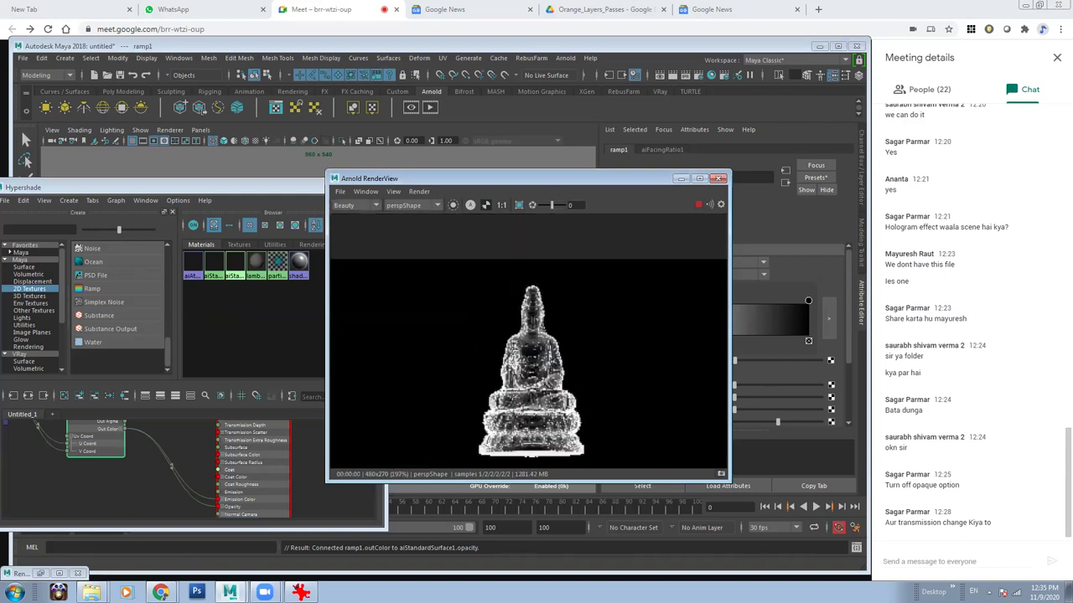
left_click(470, 206)
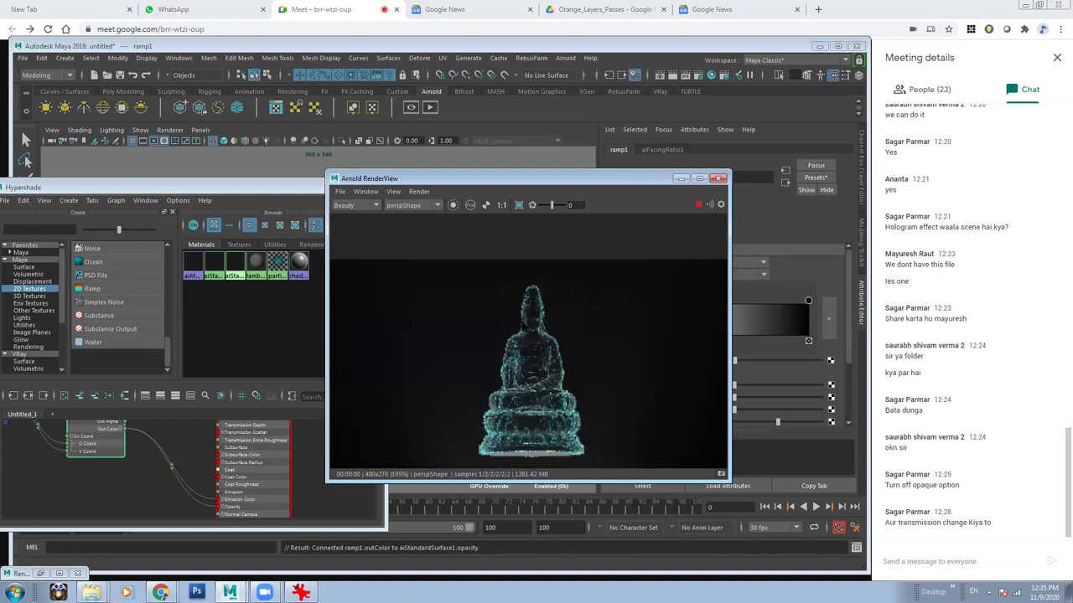
left_click(484, 204)
scroll(509, 375, "up", 2)
scroll(528, 353, "up", 1)
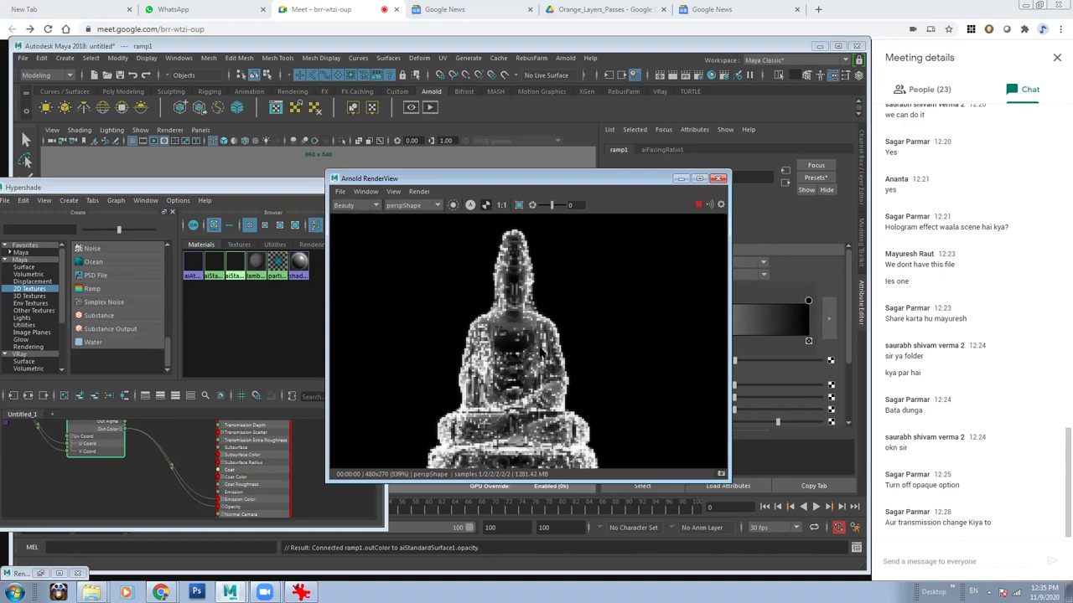
scroll(543, 353, "down", 1)
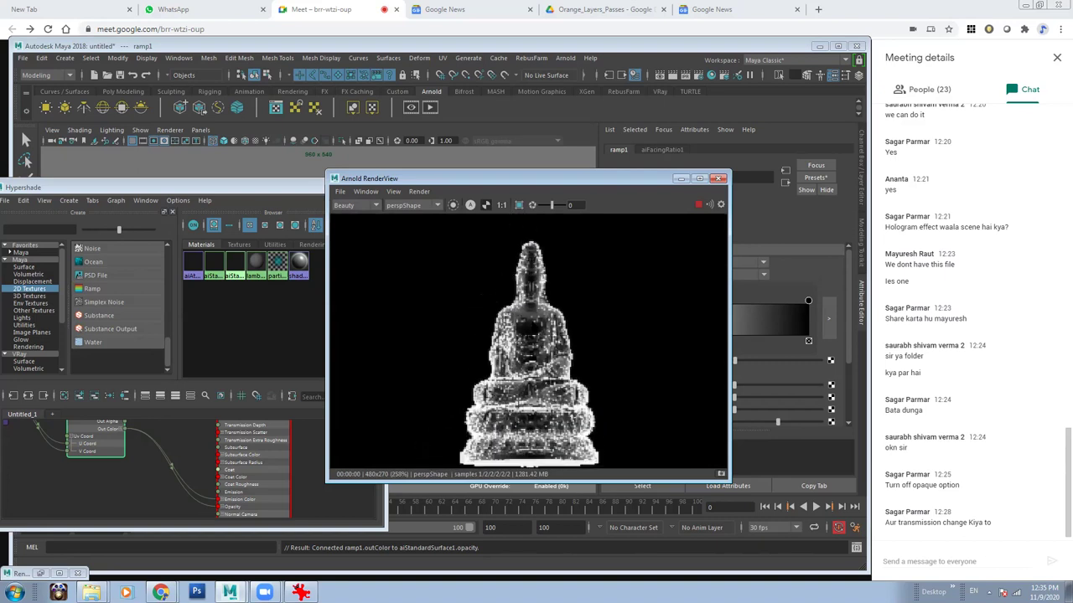
left_click(471, 205)
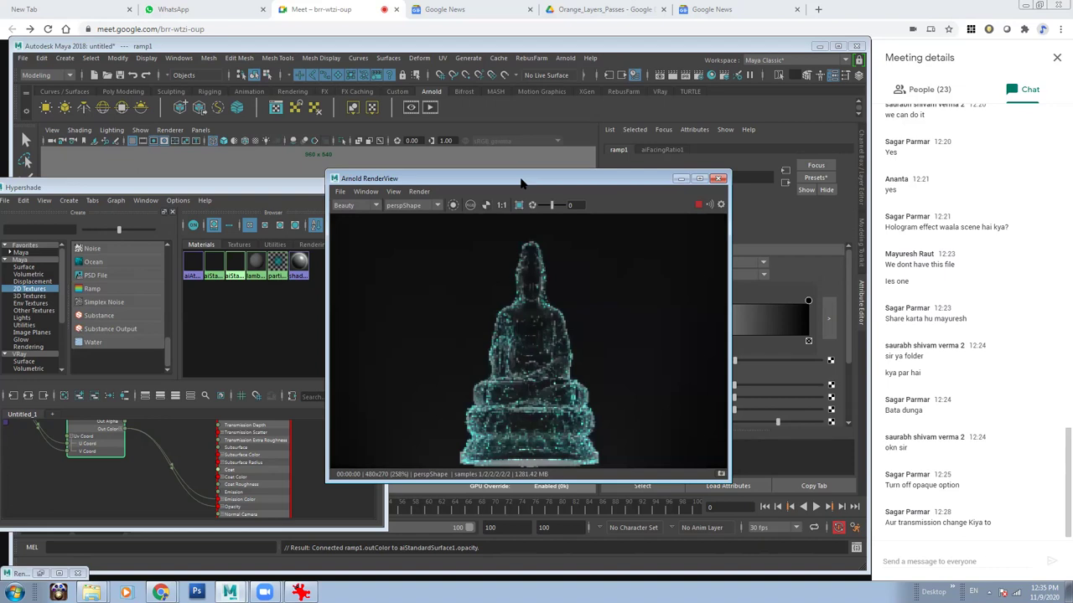
left_click_drag(520, 182, 393, 274)
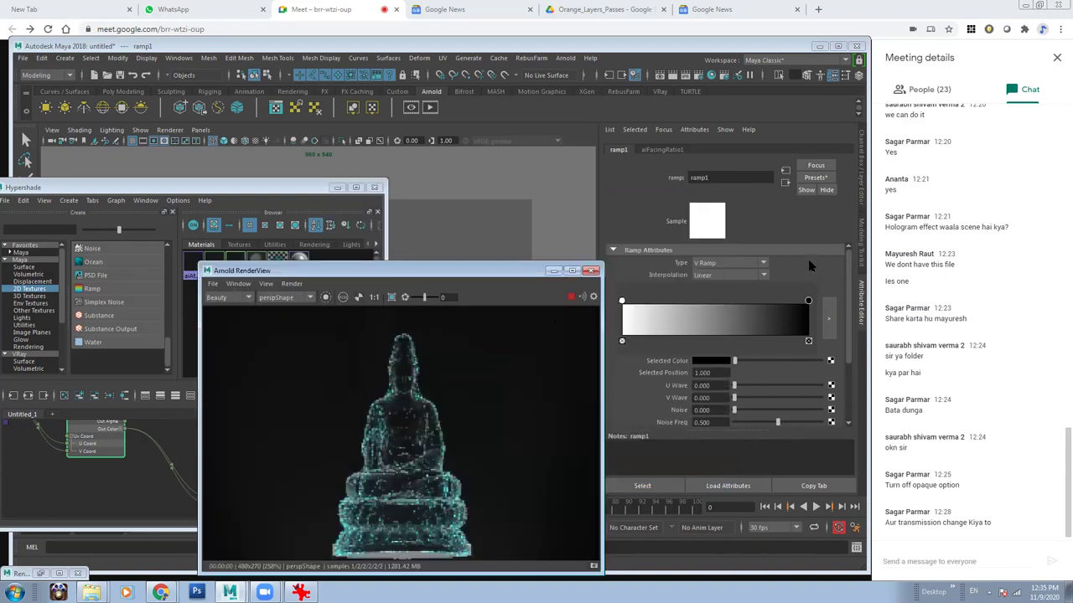
Follow Emission Color to ramp1 and set its white end colour to cyan (H 180).
left_click(785, 182)
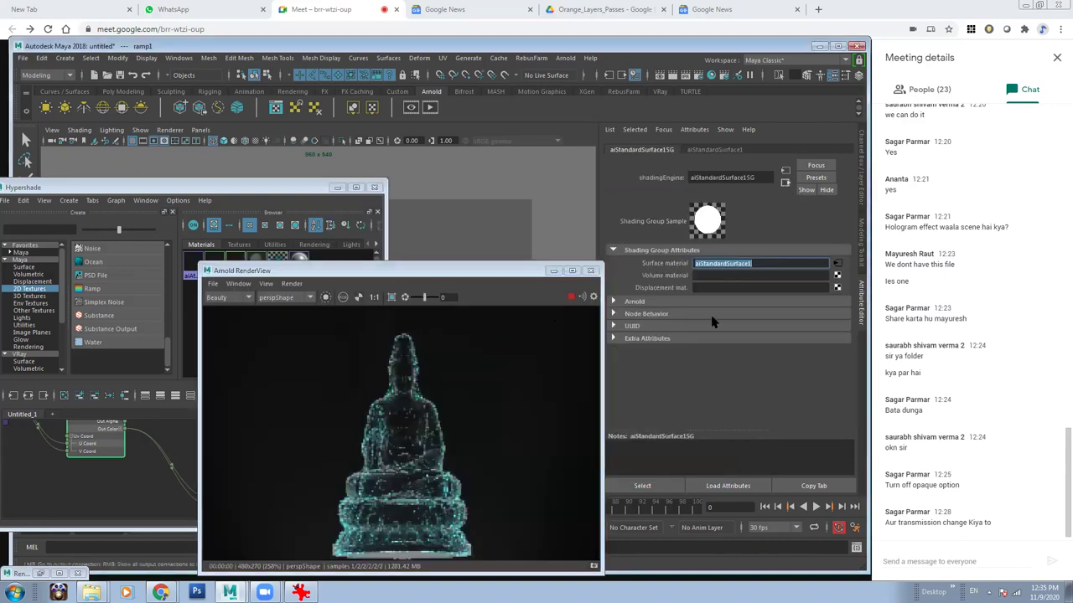
left_click(785, 171)
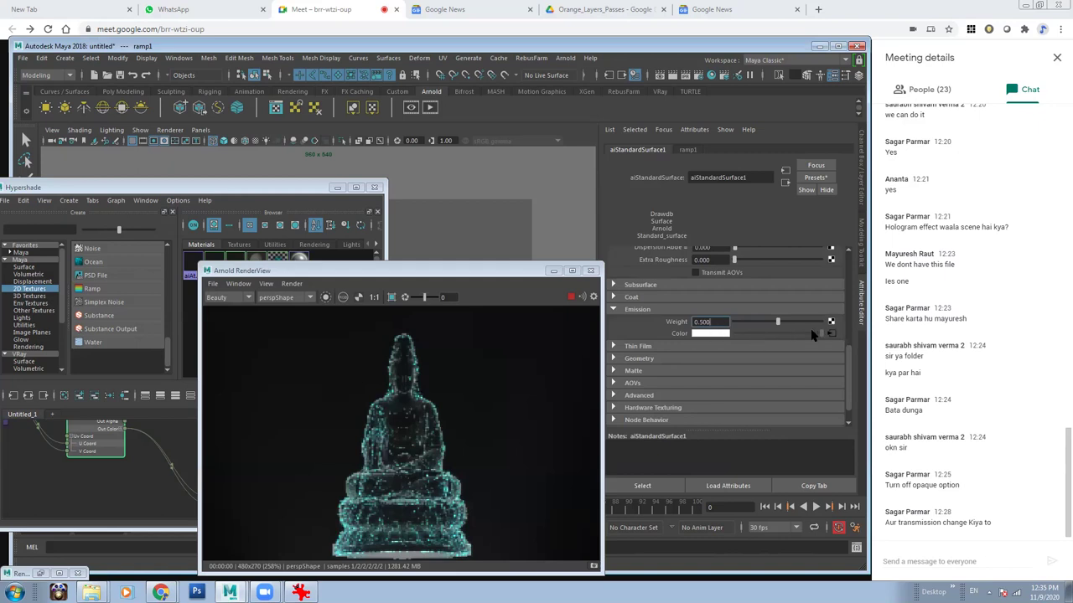
left_click(832, 333)
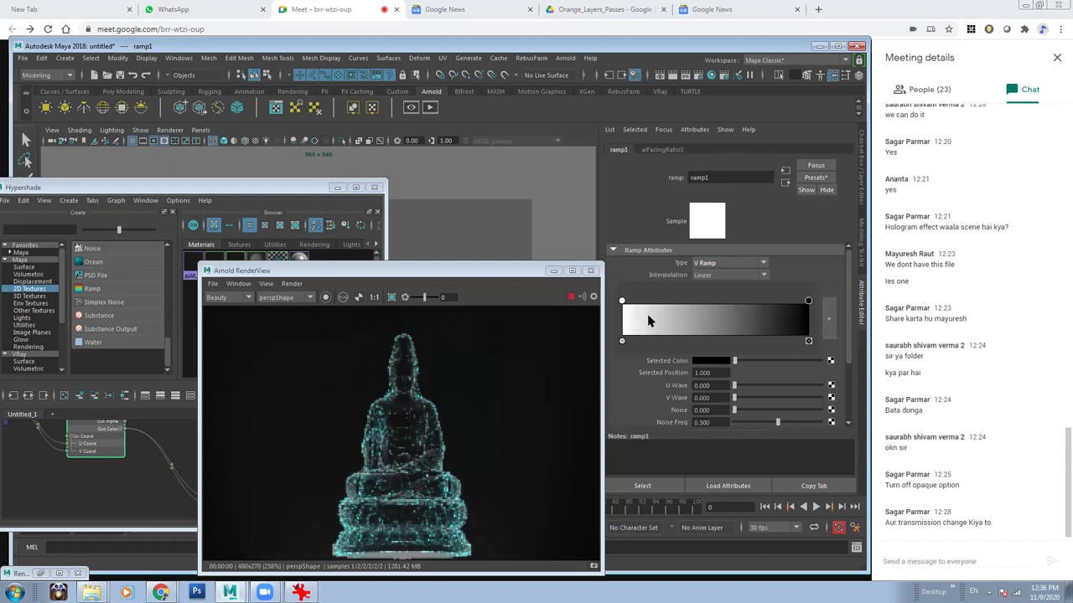
left_click(622, 300)
left_click(713, 368)
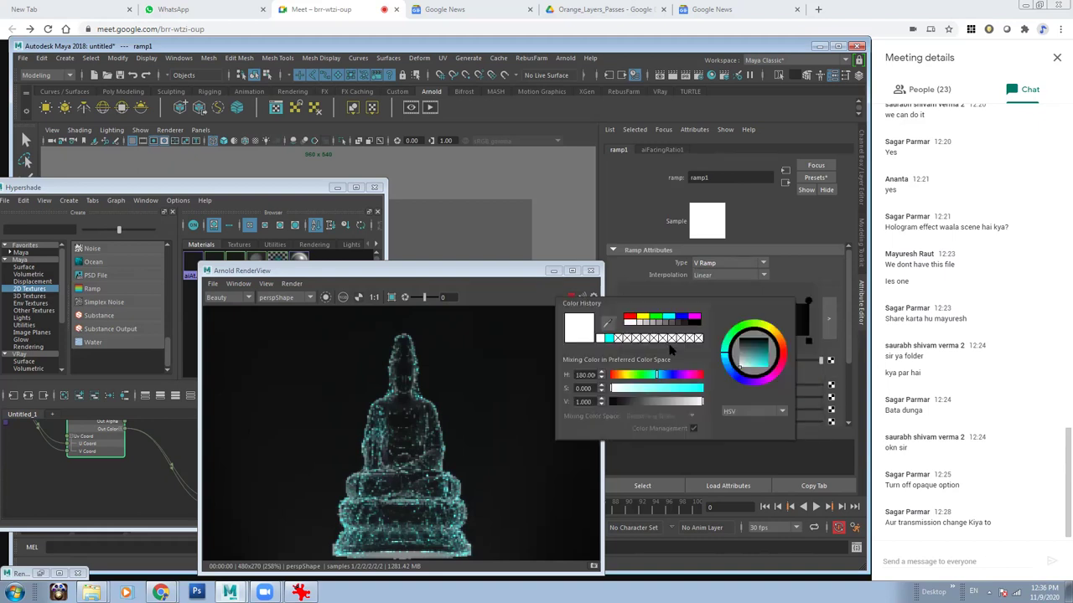
left_click(610, 339)
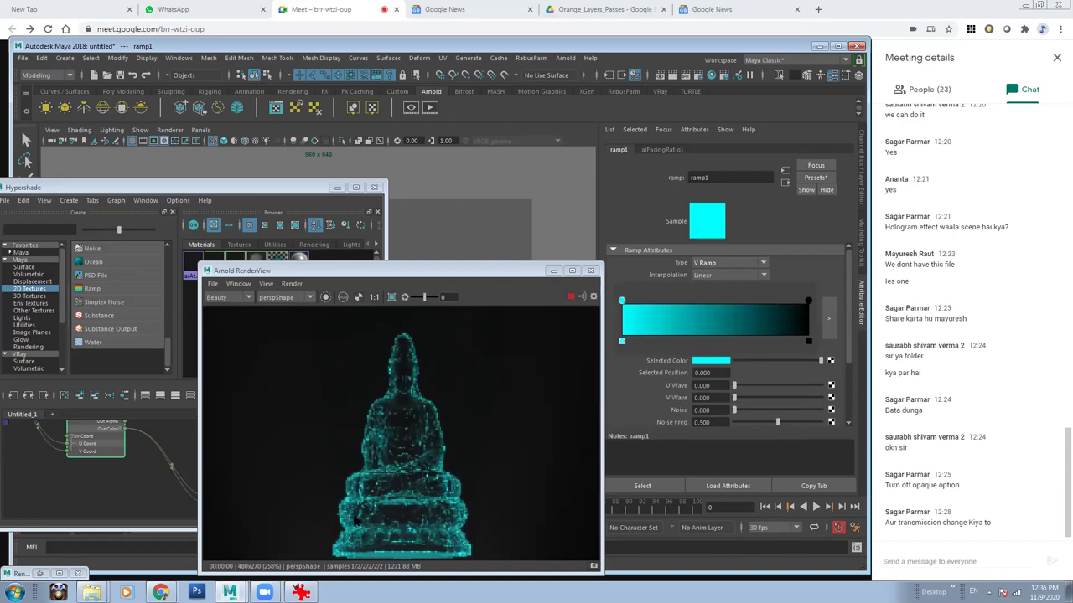
Check the render's alpha and colour channels and move the RenderView to the right.
scroll(501, 497, "down", 4)
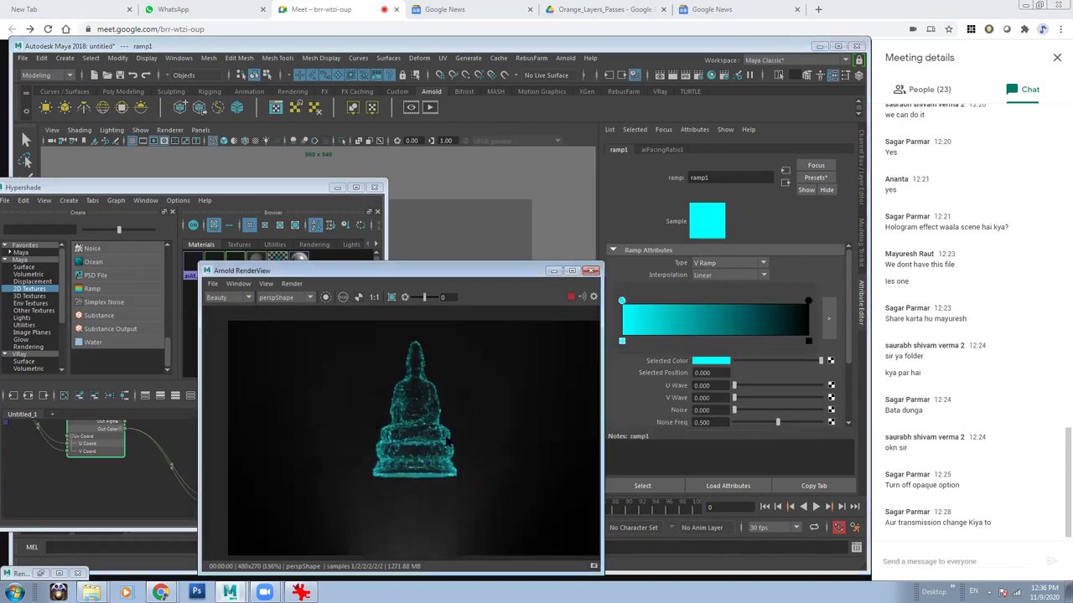
scroll(360, 430, "up", 2)
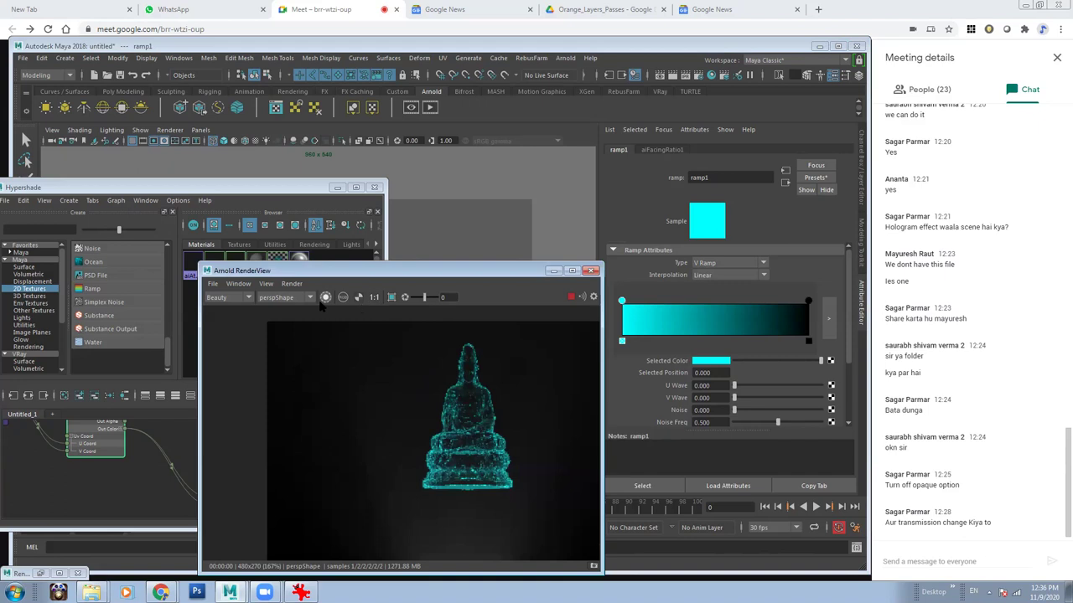
left_click(359, 296)
left_click(361, 298)
left_click_drag(444, 271, 636, 260)
Minimize the Hypershade, select aiPhotometricLight1, and raise it along Y beneath the statue.
left_click_drag(347, 192, 258, 194)
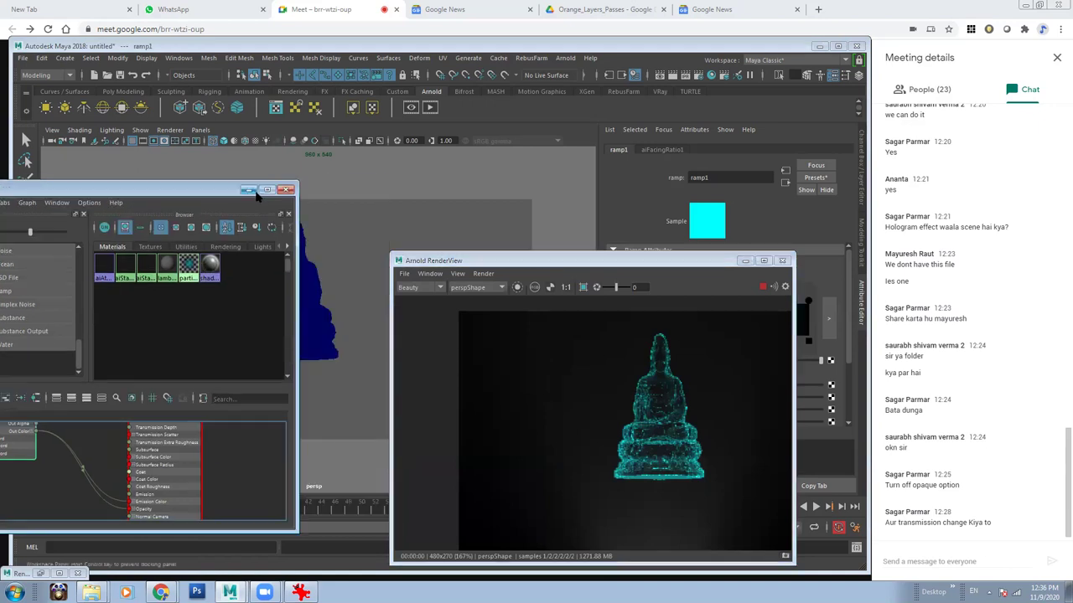
left_click(248, 190)
left_click(303, 442)
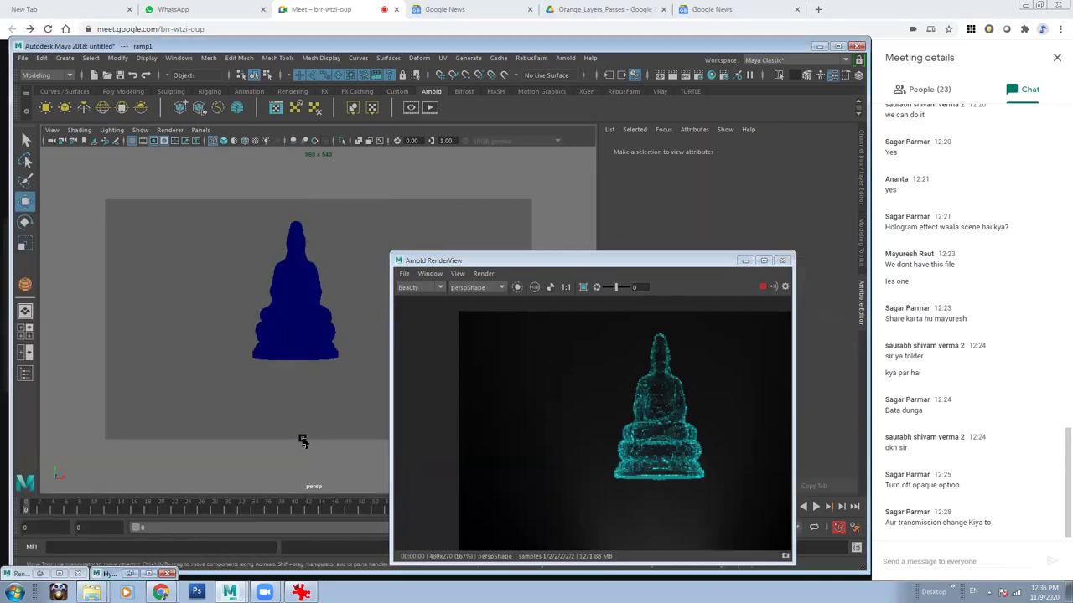
scroll(283, 335, "down", 2)
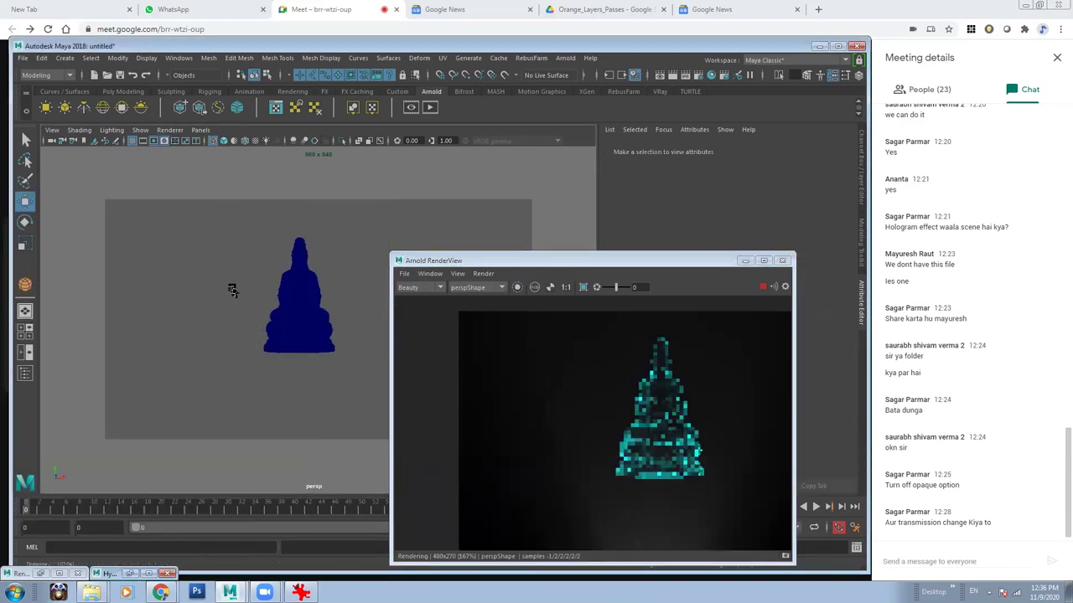
scroll(252, 352, "down", 1)
left_click(293, 356)
scroll(289, 344, "up", 2)
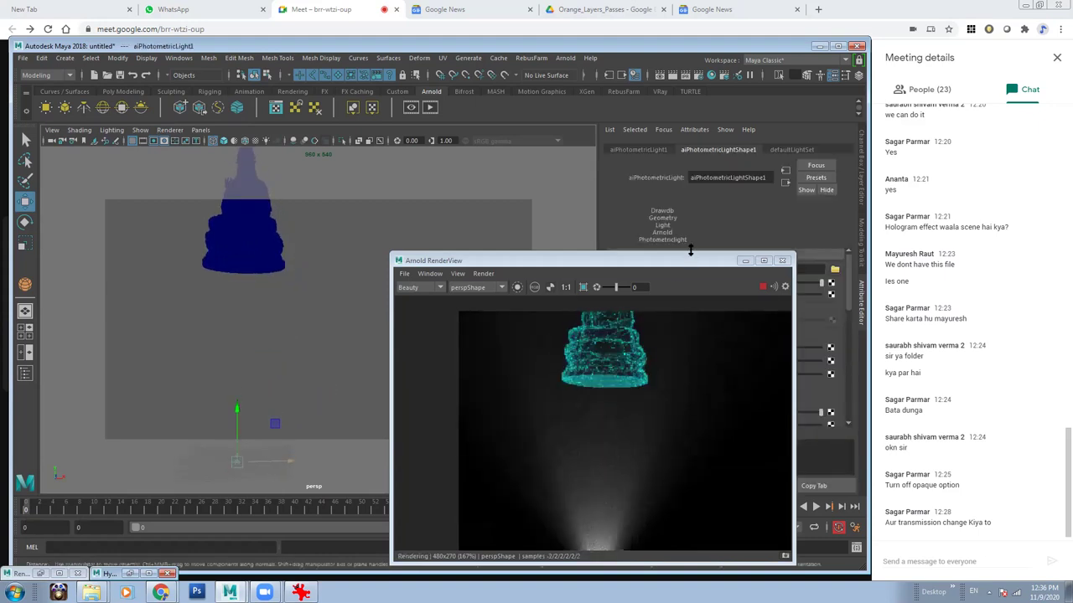
scroll(251, 356, "down", 2)
left_click_drag(267, 355, 267, 286)
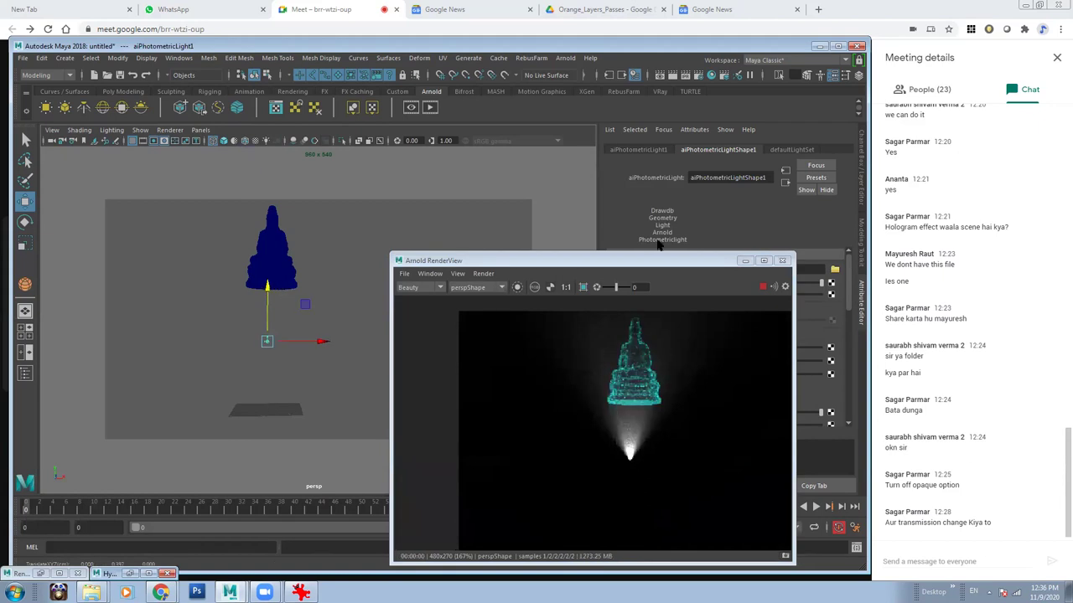
Set the photometric light's Color to cyan in the Attribute Editor.
left_click_drag(658, 261, 469, 268)
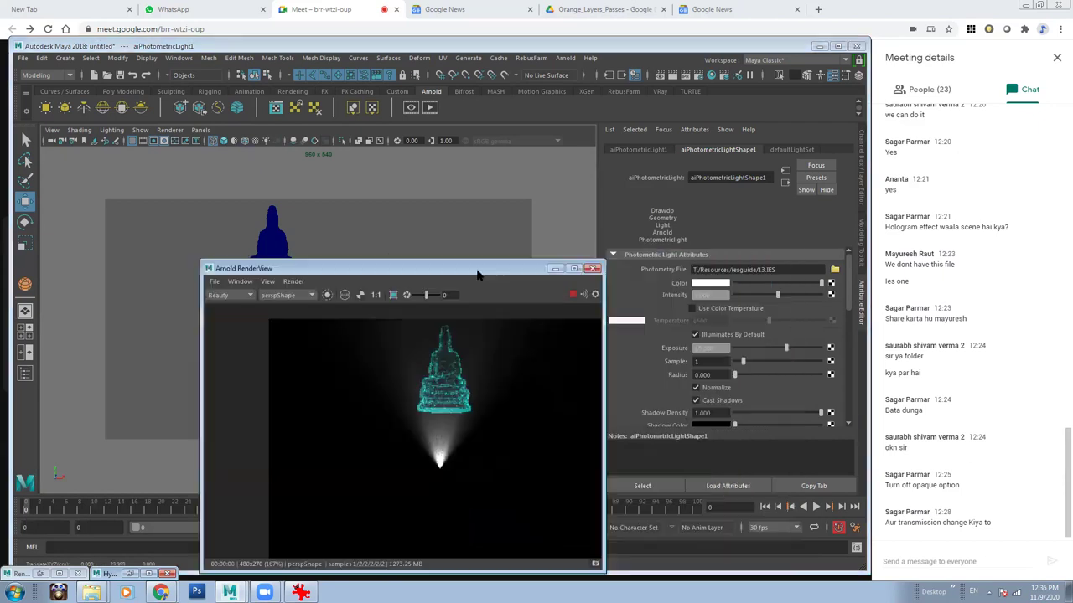
left_click(711, 284)
left_click(643, 279)
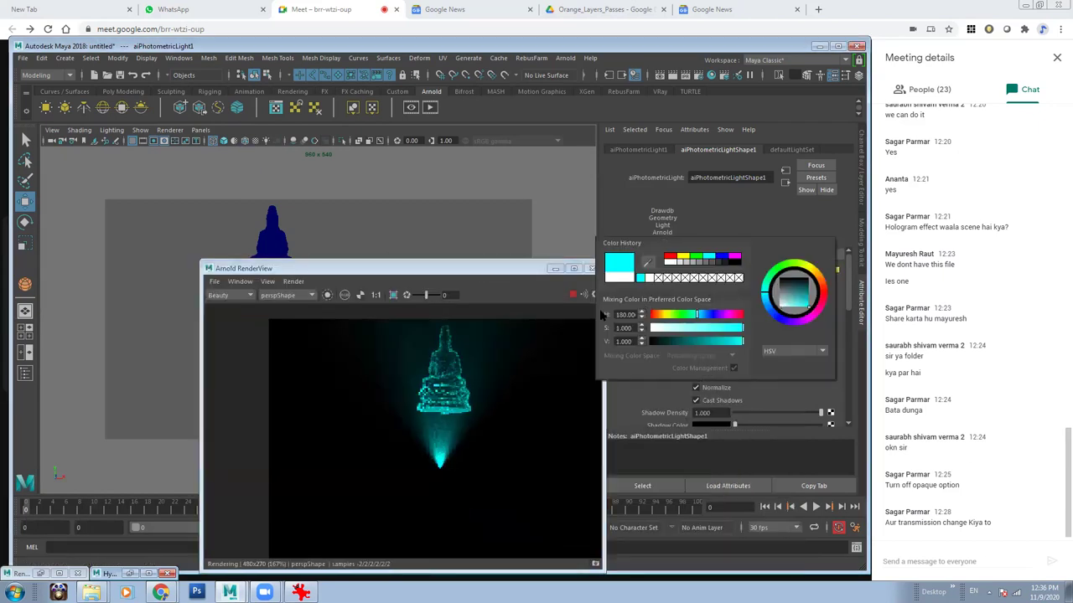
left_click_drag(495, 269, 706, 289)
Orbit the view to check the cyan beam lighting the statue from below.
mouse_move(335, 310)
left_mouse_down("alt")
mouse_move(346, 348)
mouse_move(285, 344)
mouse_move(293, 339)
left_mouse_up("alt")
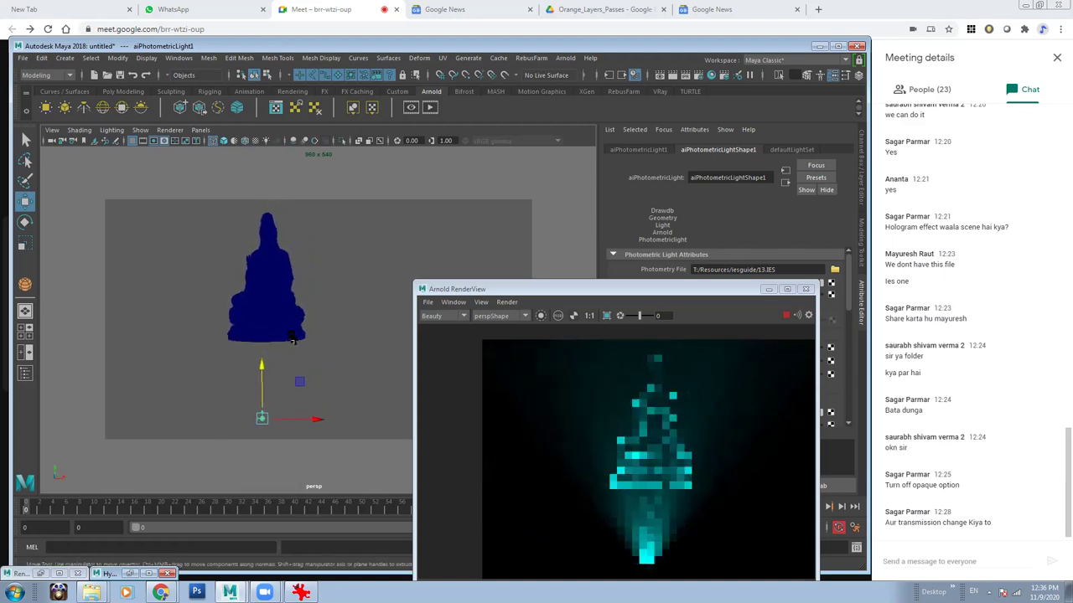
left_click_drag(255, 383, 267, 386, "alt")
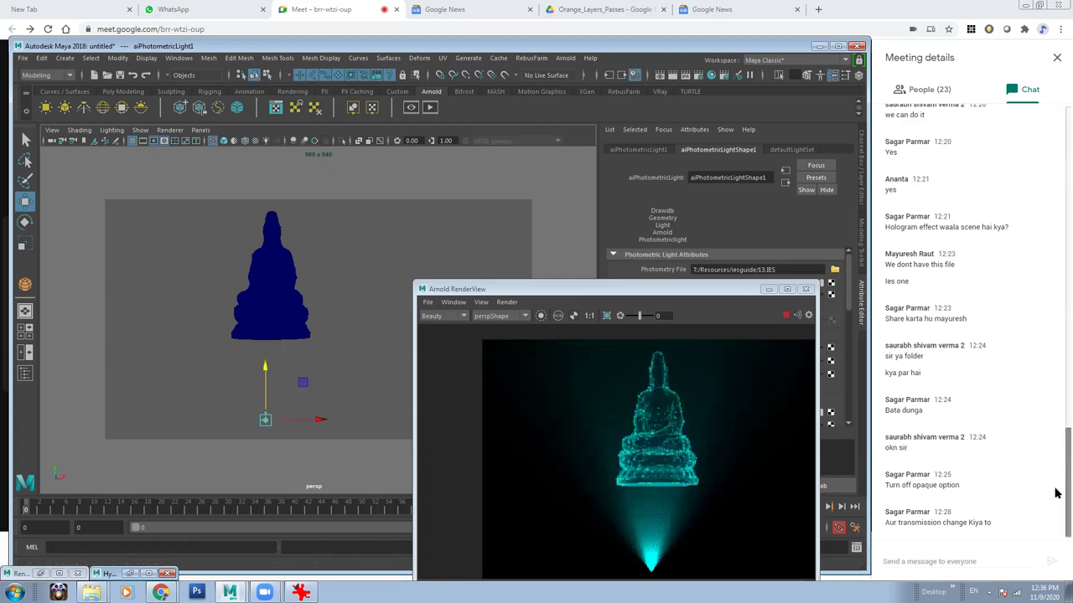
key("alt+Tab")
mouse_move(229, 592)
left_click(180, 560)
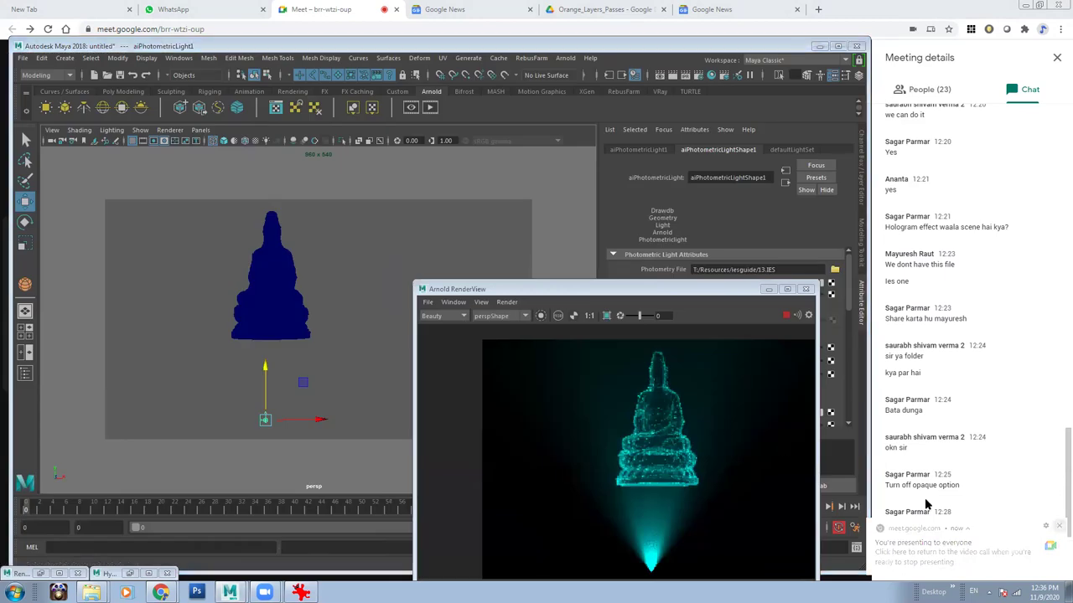
left_click_drag(345, 312, 356, 314, "alt")
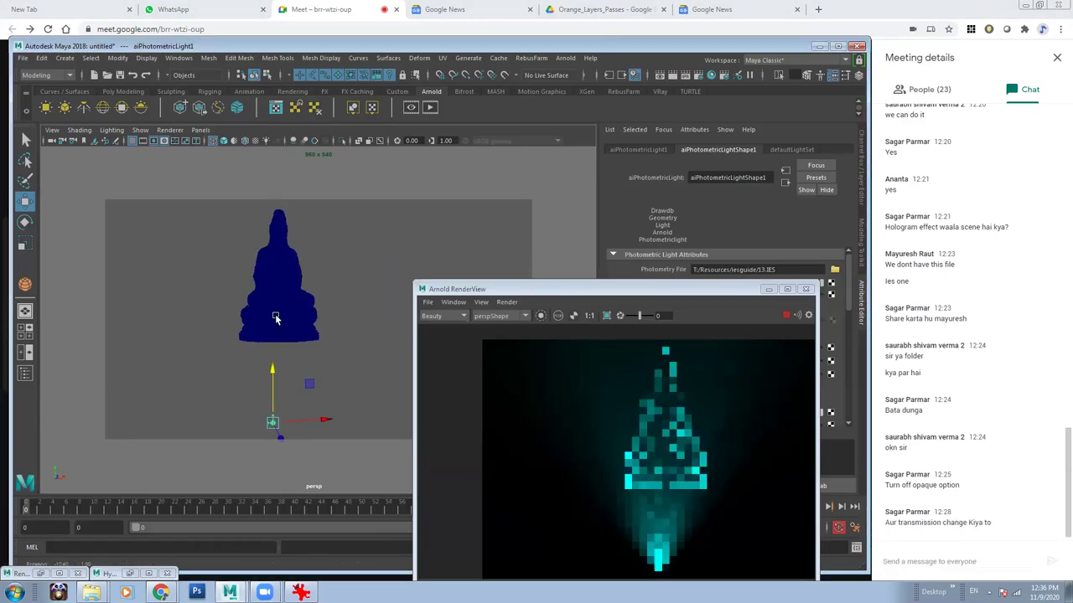
left_click_drag(676, 290, 458, 220)
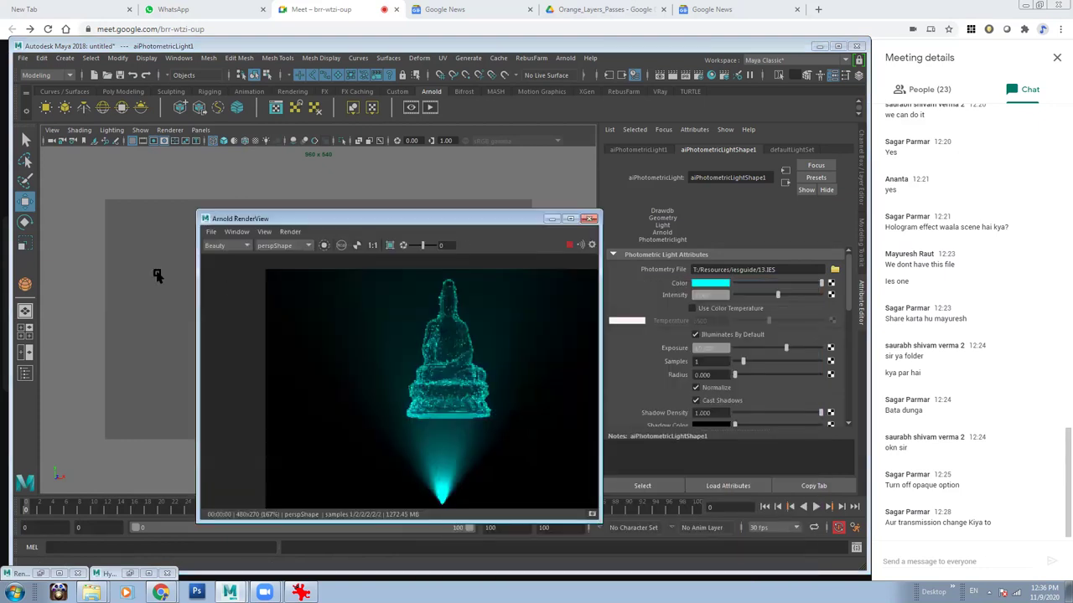
mouse_move(153, 279)
left_mouse_down("alt")
mouse_move(175, 271)
mouse_move(145, 288)
mouse_move(160, 299)
left_mouse_up("alt")
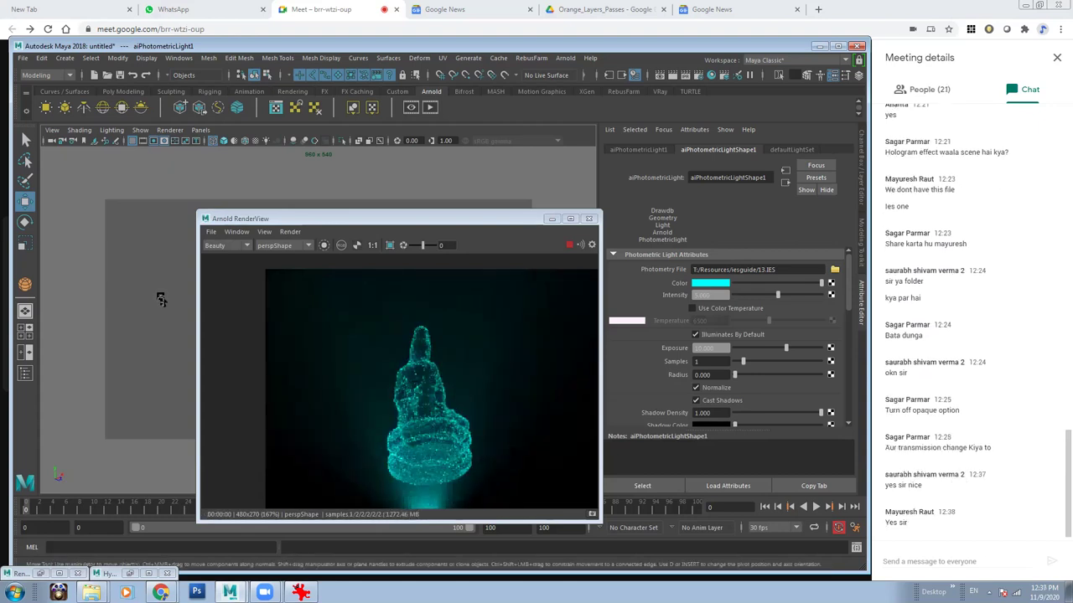
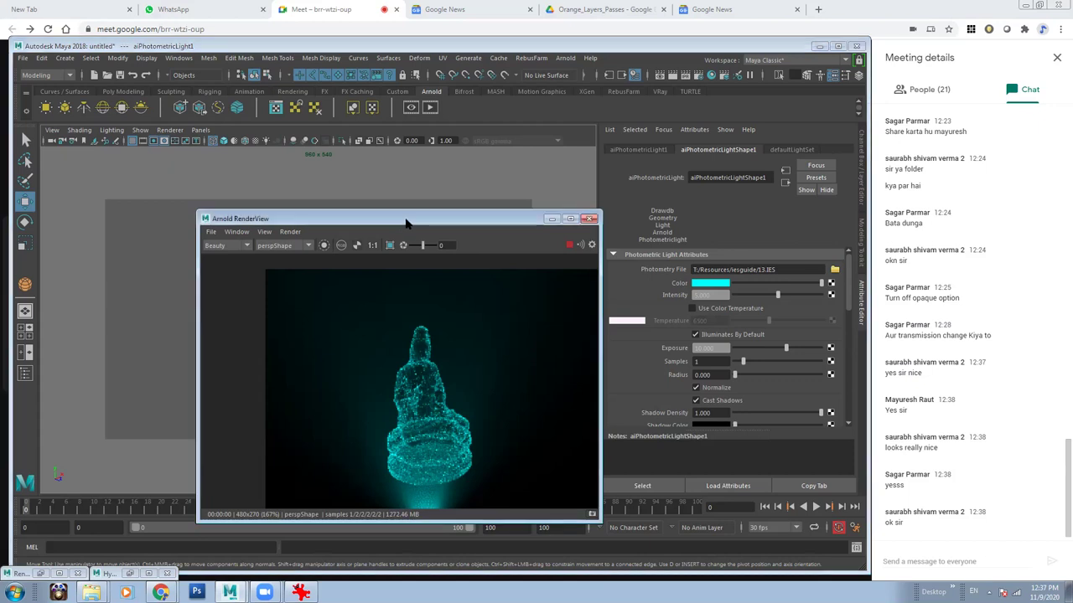
Nudge the blue statue slightly right, minimize the Arnold RenderView, and zoom out over the scene.
left_click_drag(401, 222, 588, 225)
middle_click_drag(248, 293, 280, 288)
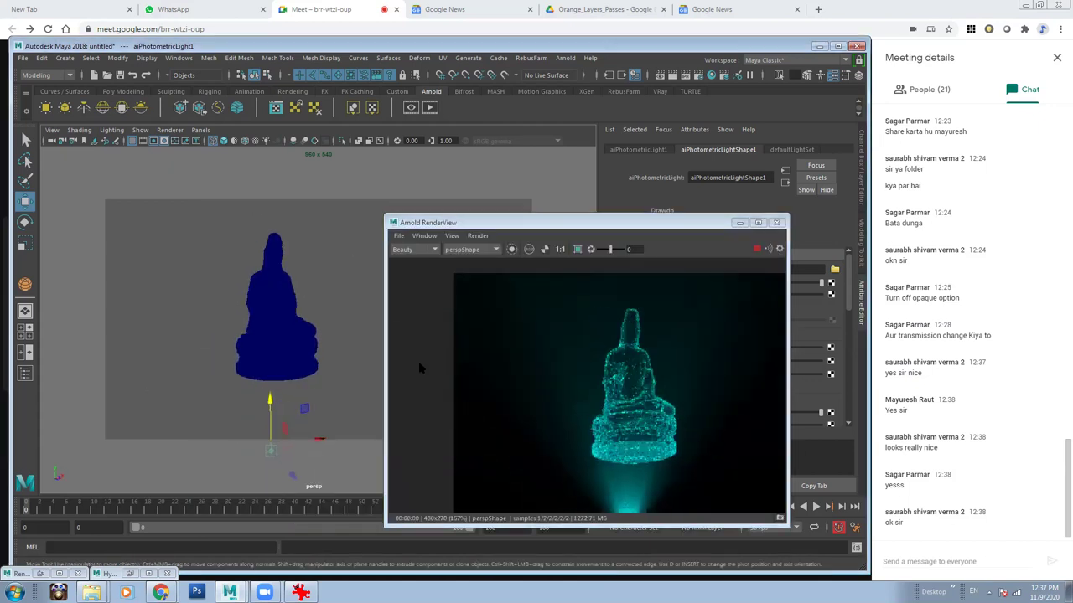
left_click(739, 223)
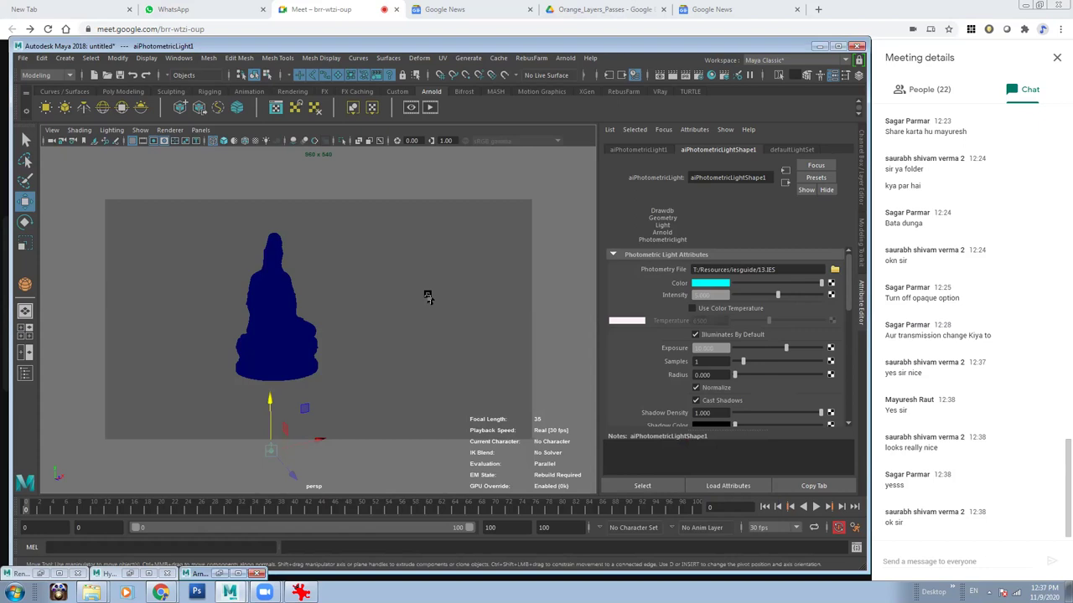
left_click_drag(428, 297, 450, 338, "alt")
mouse_move(354, 299)
left_mouse_down("alt")
mouse_move(382, 311)
mouse_move(323, 306)
left_mouse_up("alt")
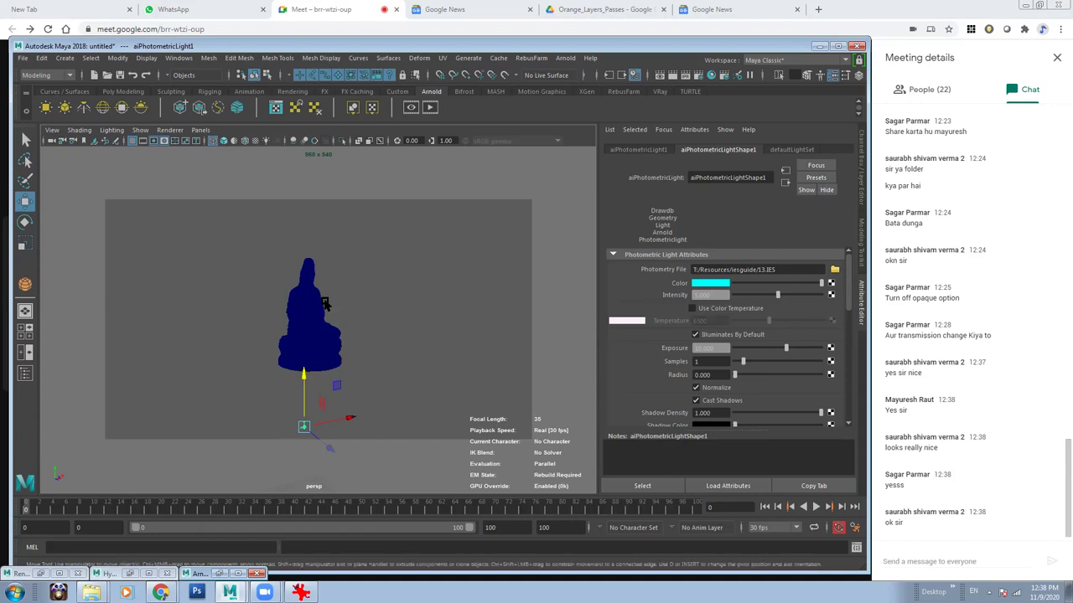
Save the statue scene as Hologram.ma, then create a new empty scene.
left_click(23, 58)
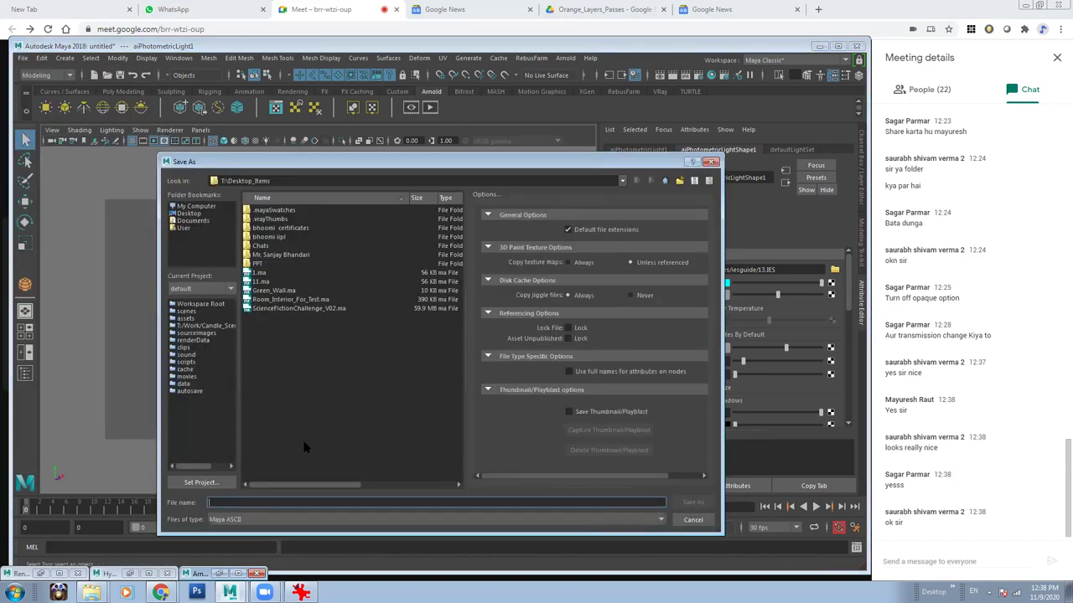
type("Hologram")
key("Return")
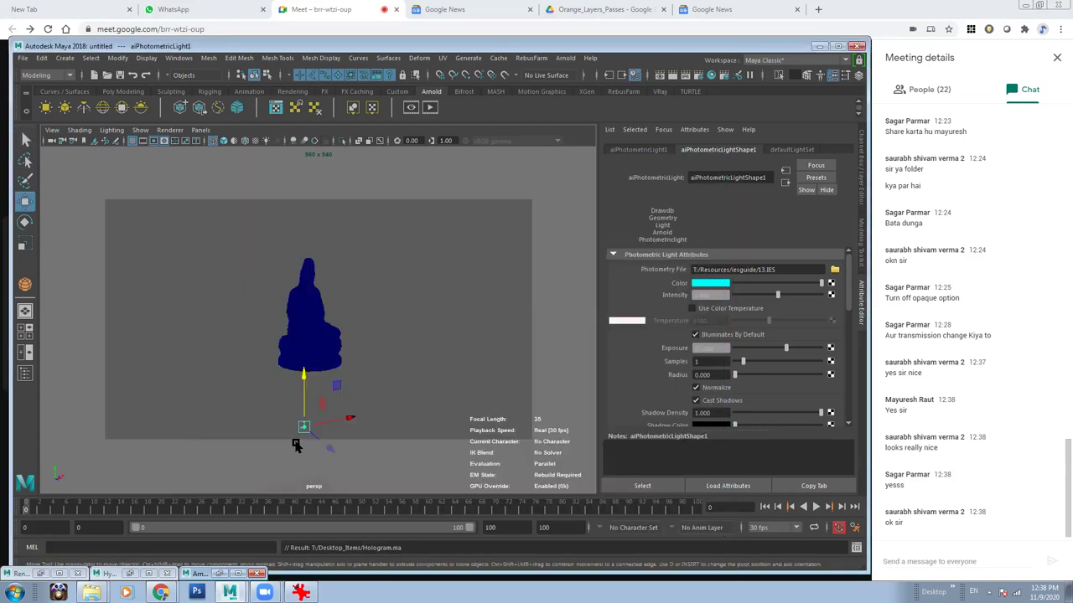
left_click(23, 58)
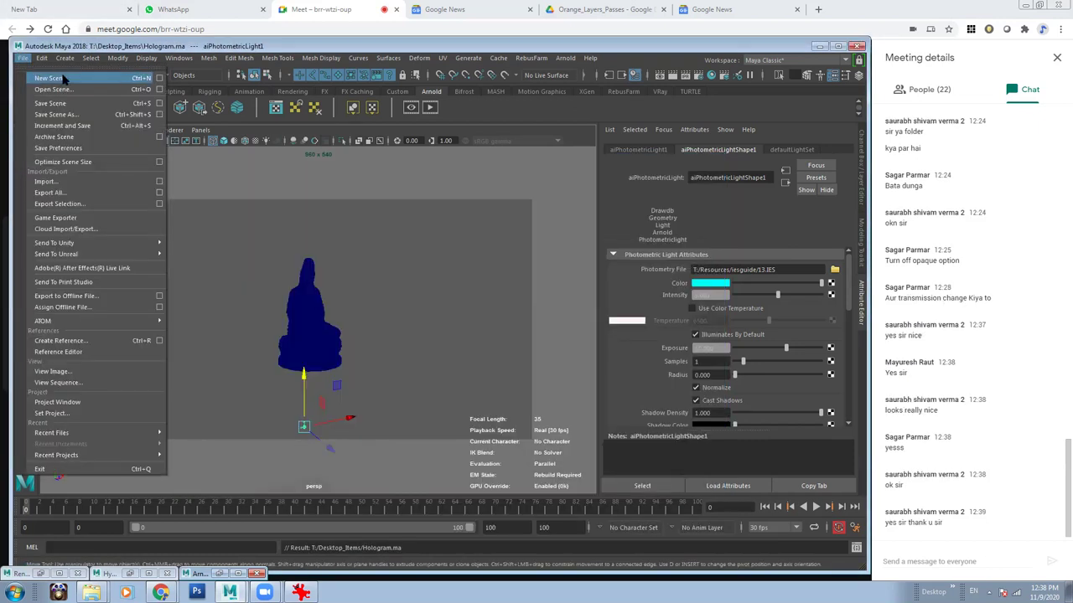
left_click(112, 80)
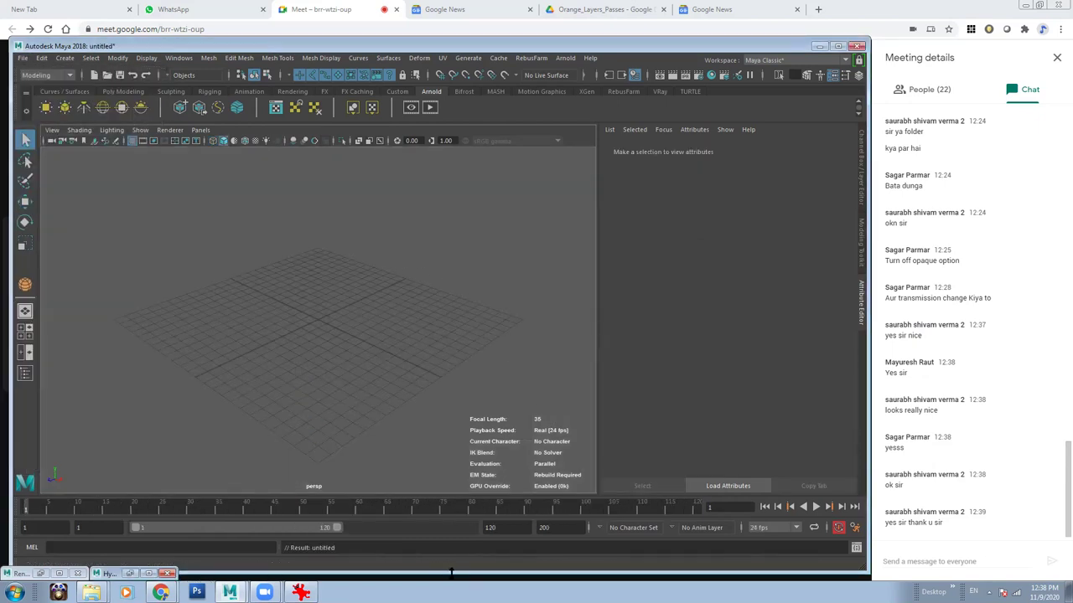
Copy the building_final scenes folder path from the Explorer address bar.
left_click_drag(451, 571, 455, 577)
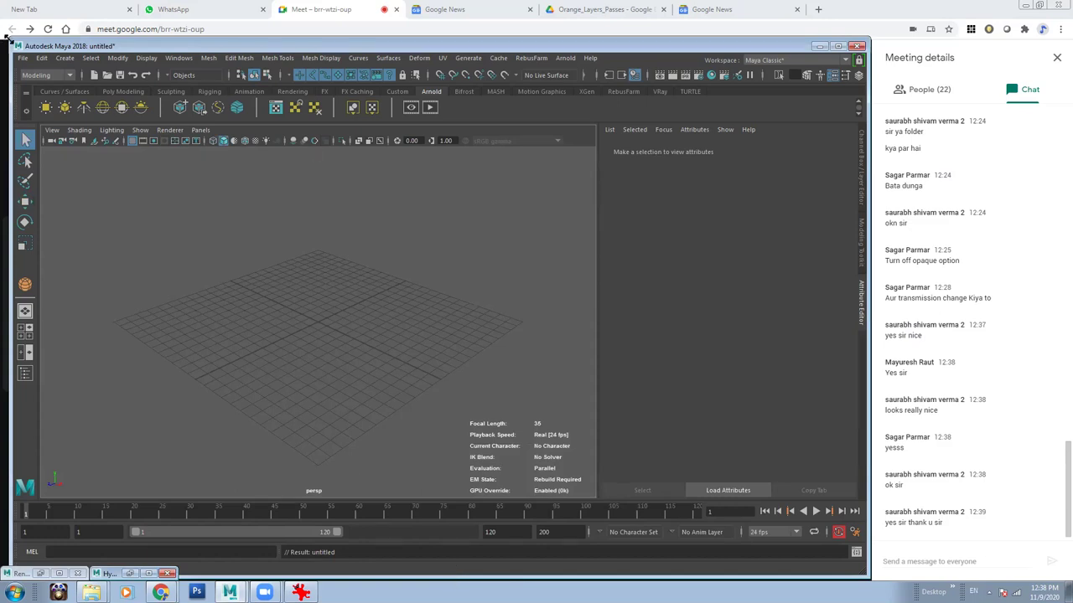
left_click_drag(8, 35, 3, 42)
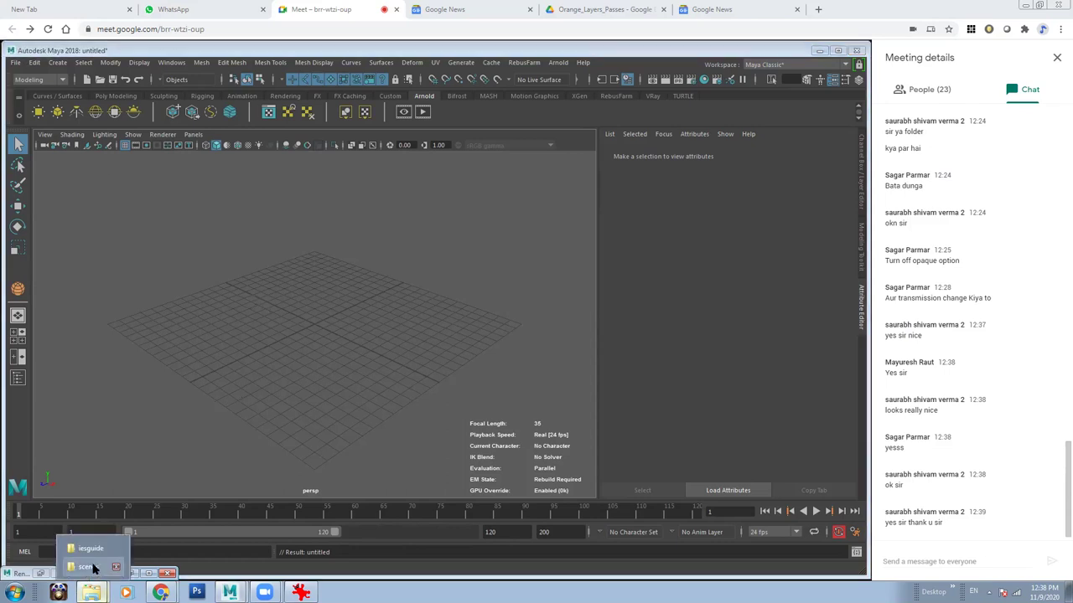
left_click(95, 573)
left_click(679, 79)
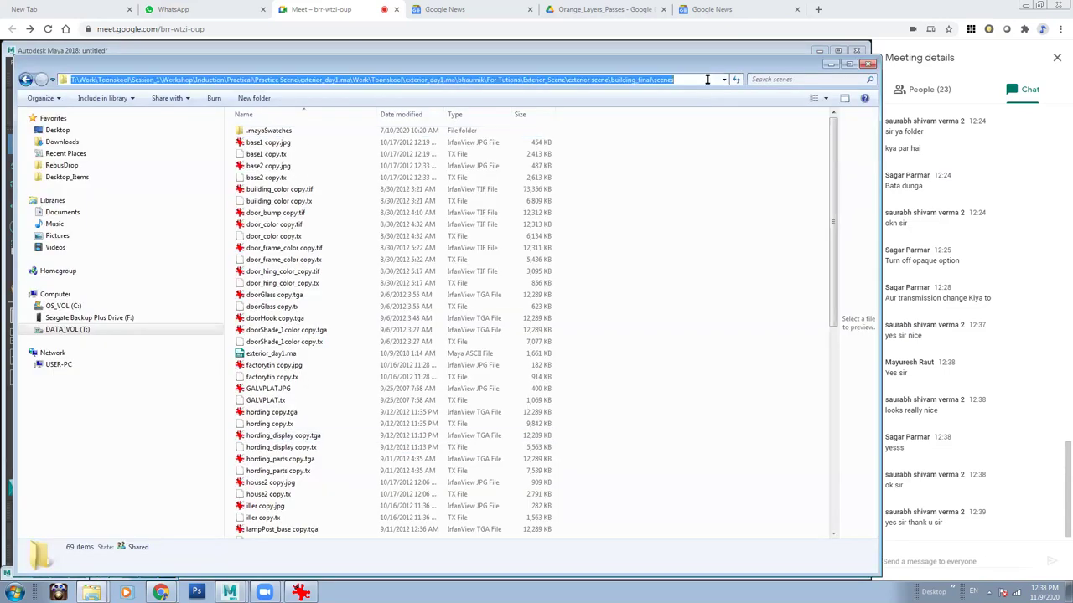
right_click(694, 78)
left_click(721, 114)
left_click(830, 64)
Open exterior_day1.ma from the pasted scenes folder without saving the empty scene.
left_click(15, 62)
left_click(42, 93)
key("ctrl+v")
key("Return")
left_click(281, 381)
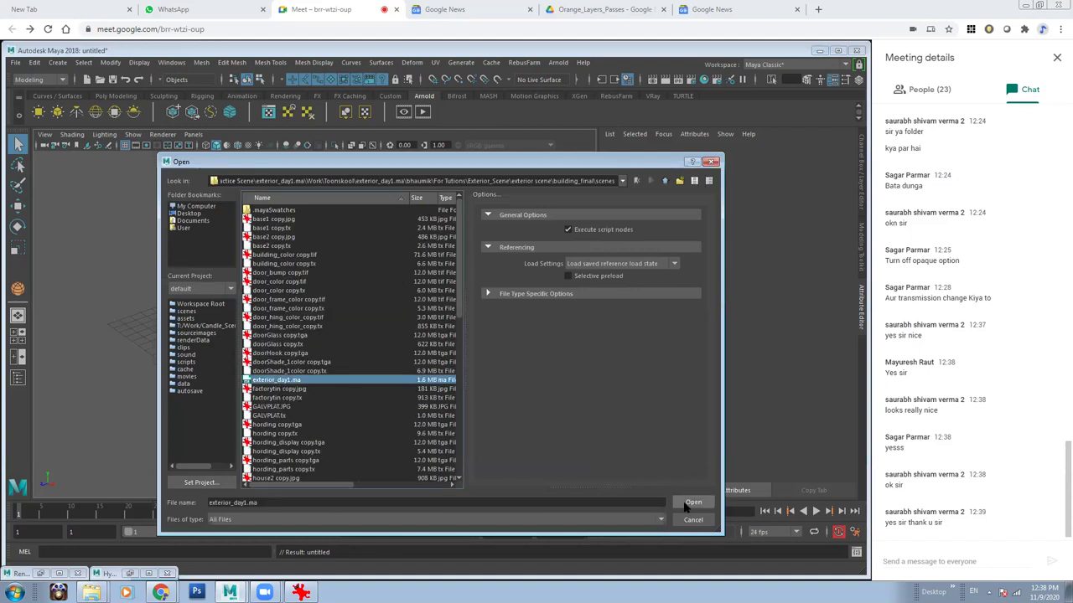
left_click(693, 502)
left_click(531, 302)
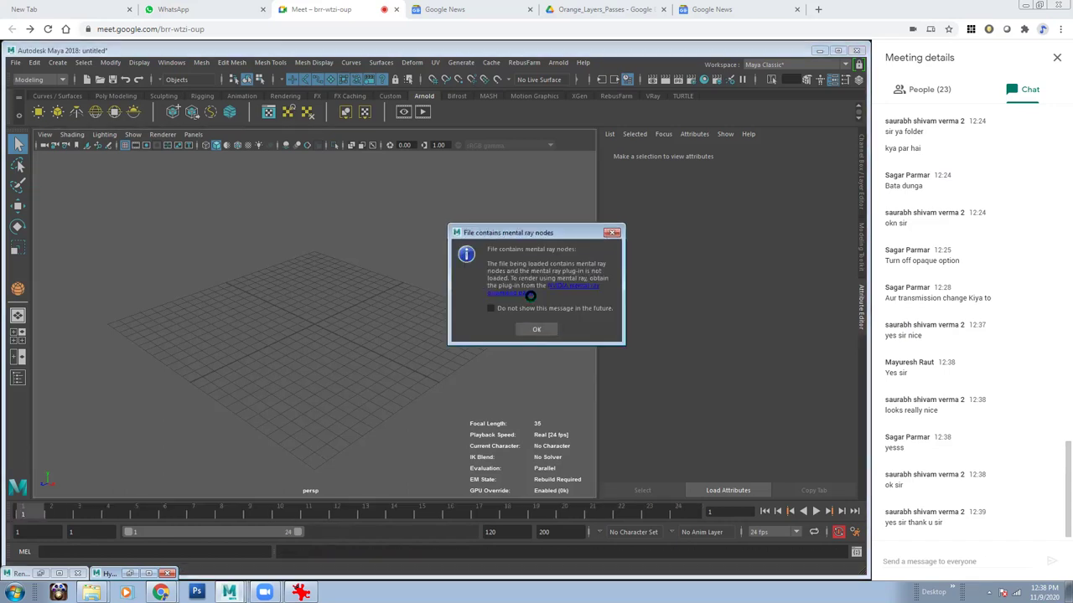
Dismiss the mental ray notice, the data-loss error and the Maya crash report.
left_click(540, 329)
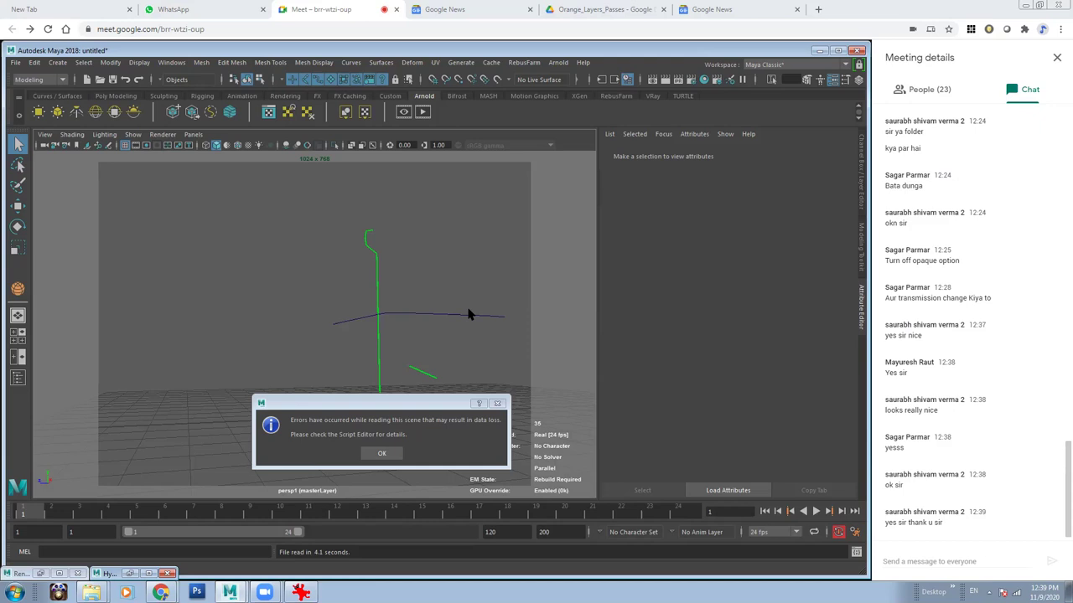
key("Return")
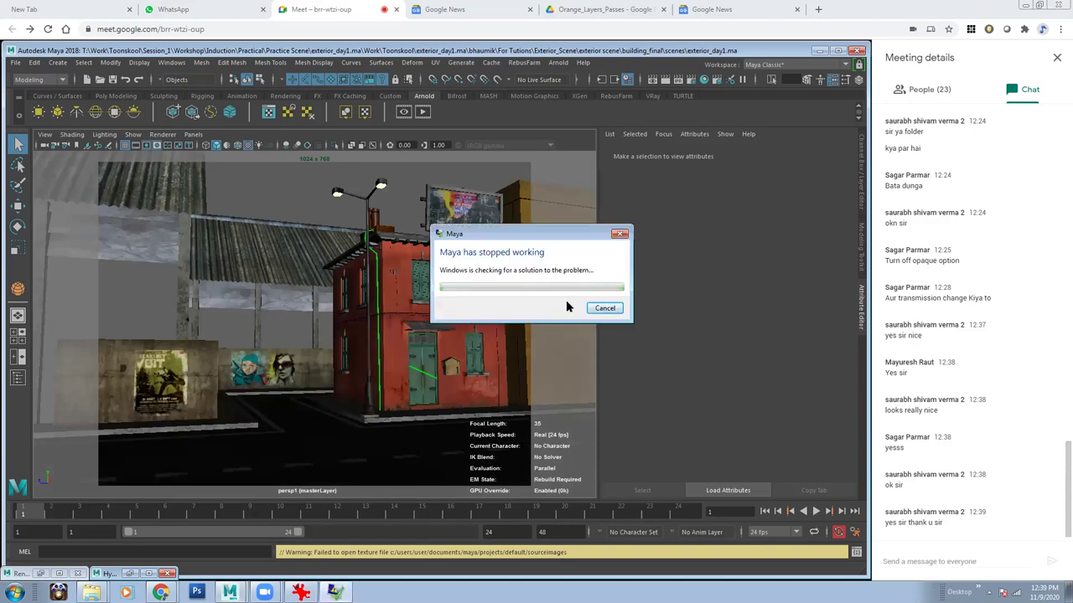
left_click(604, 308)
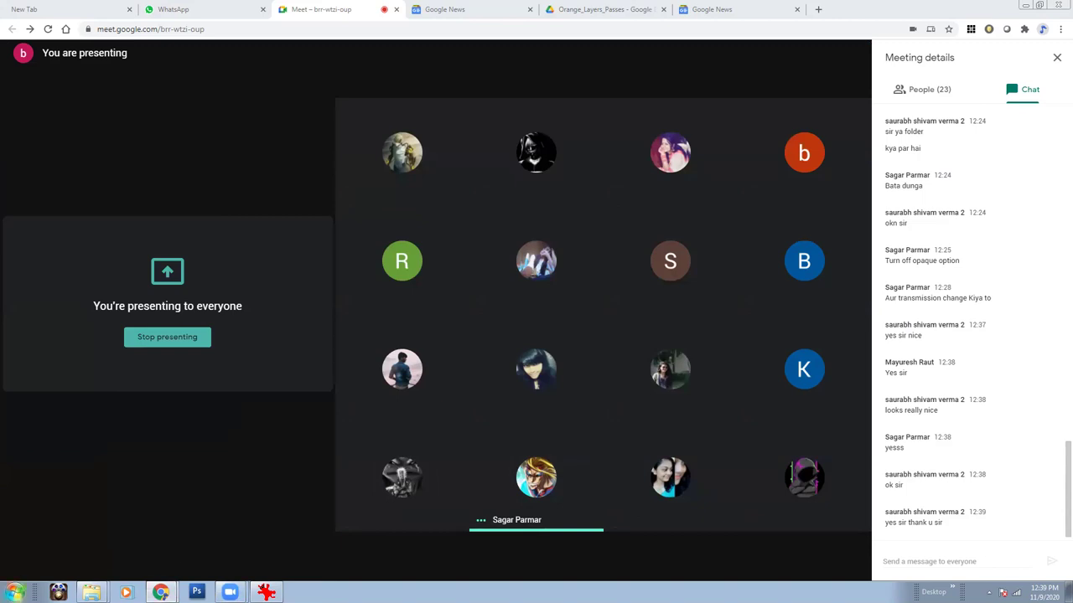
Relaunch Autodesk Maya 2018 from the Windows Start menu.
left_click(15, 592)
left_click(84, 334)
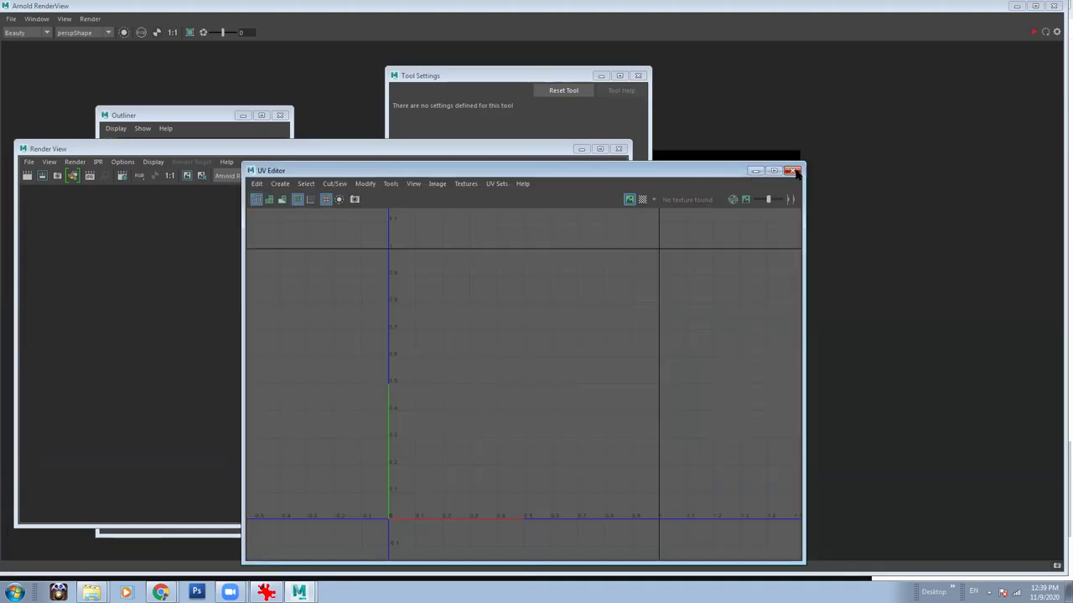
Close the leftover UV Editor, Render View, Tool Settings, Outliner and Arnold RenderView windows.
left_click(791, 173)
left_click(619, 148)
left_click(637, 76)
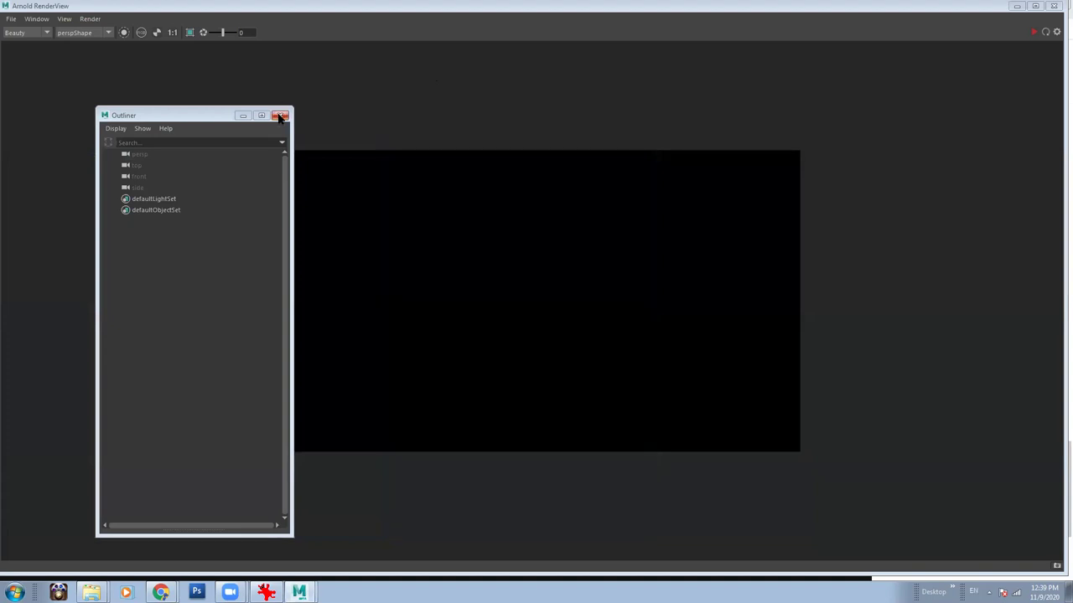
left_click(279, 115)
left_click(1038, 10)
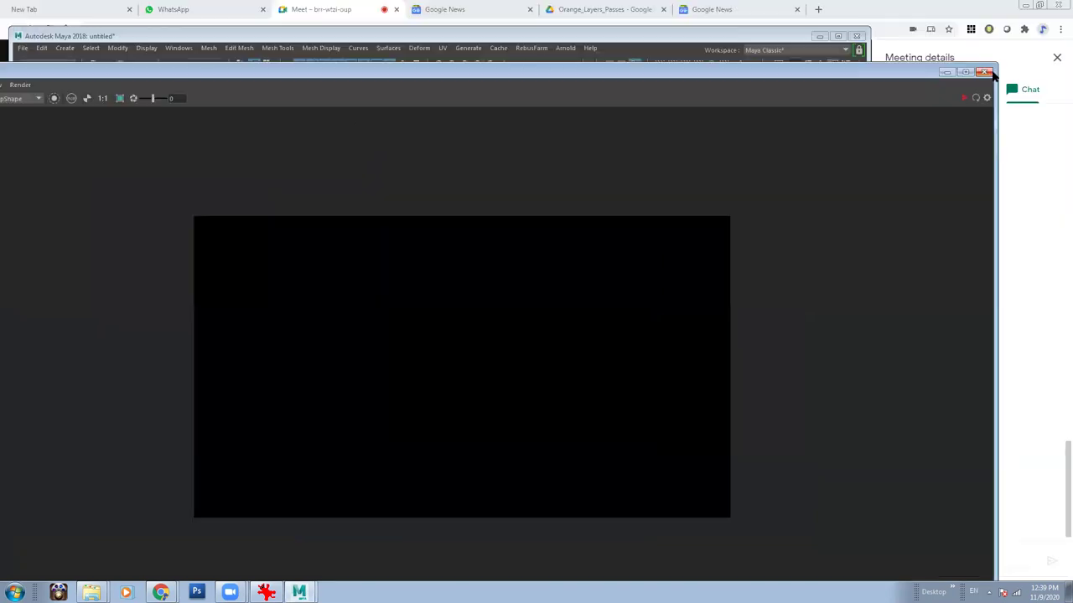
left_click(988, 74)
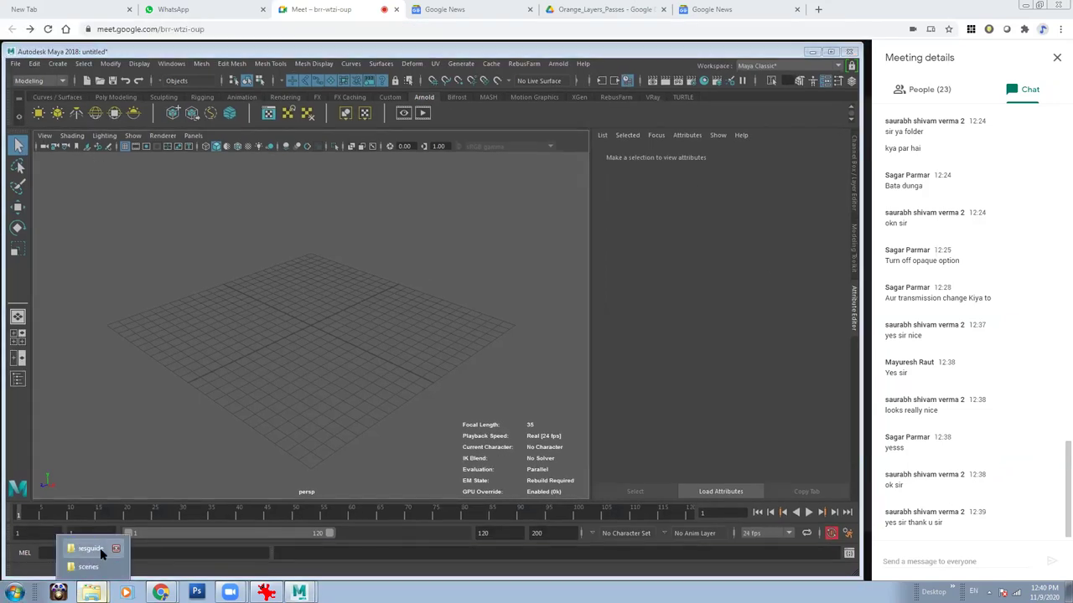
Copy the building_final scenes folder path from Explorer.
left_click(89, 567)
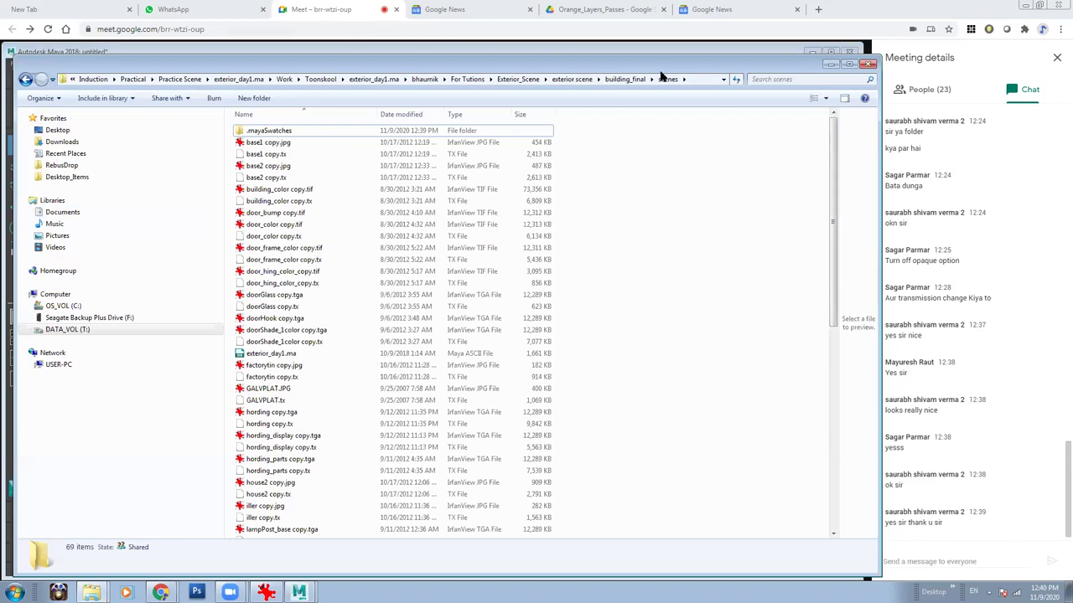
left_click(693, 80)
right_click(694, 79)
left_click(703, 117)
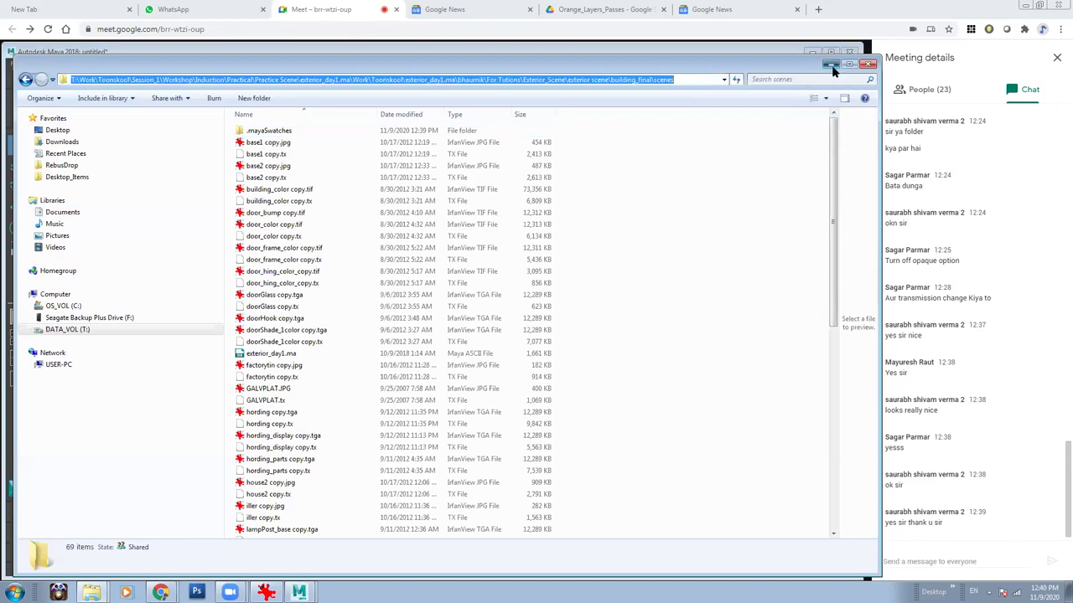
left_click(831, 65)
Open exterior_day1.ma from the scenes folder, discard the empty scene, and dismiss the loading errors.
left_click(16, 64)
left_click(38, 92)
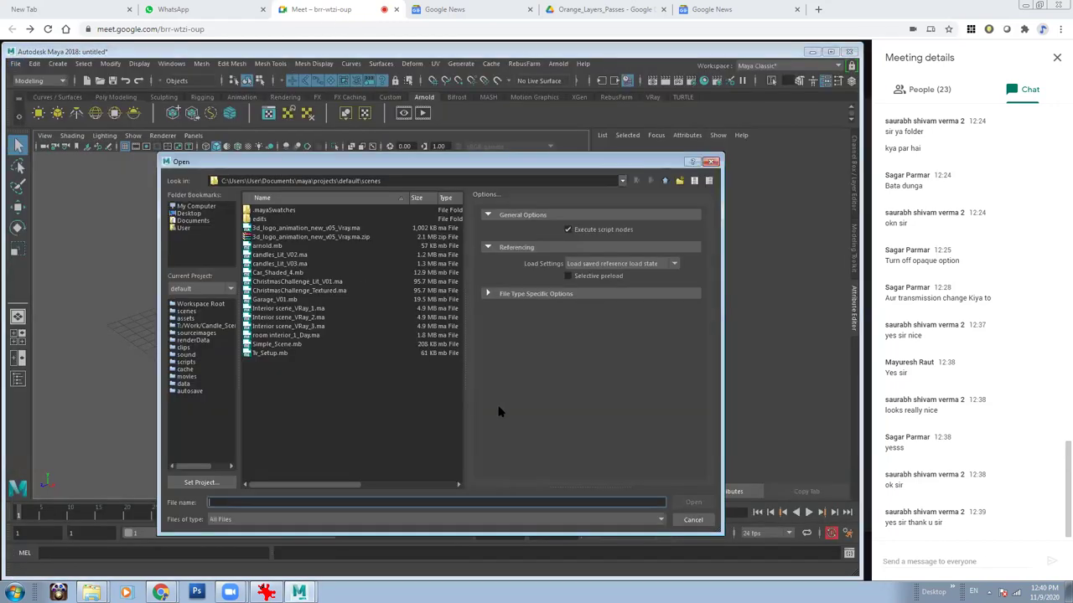
key("ctrl+v")
key("Return")
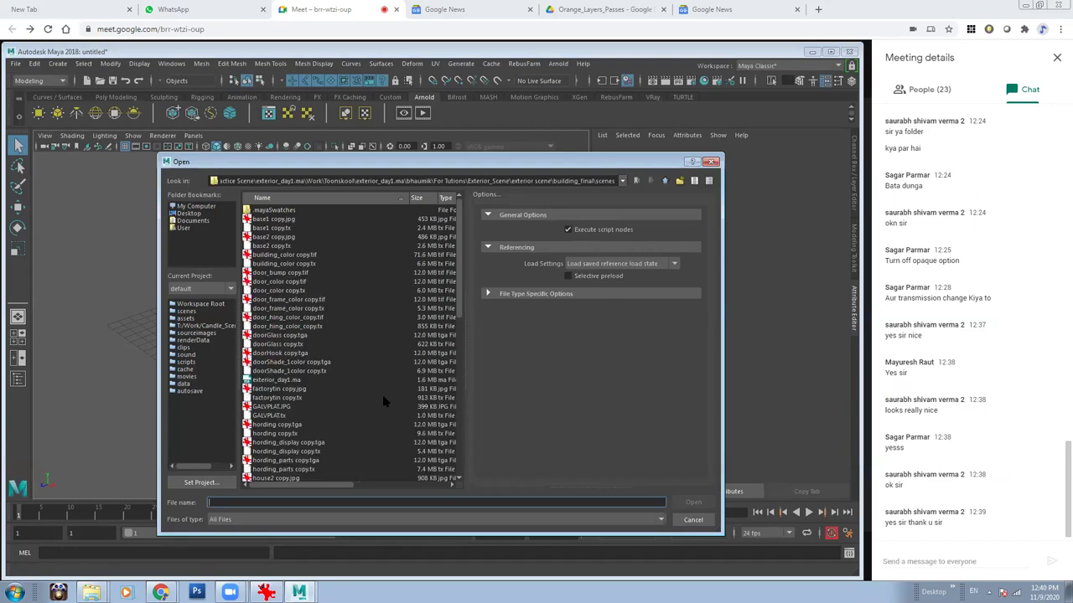
left_click(256, 383)
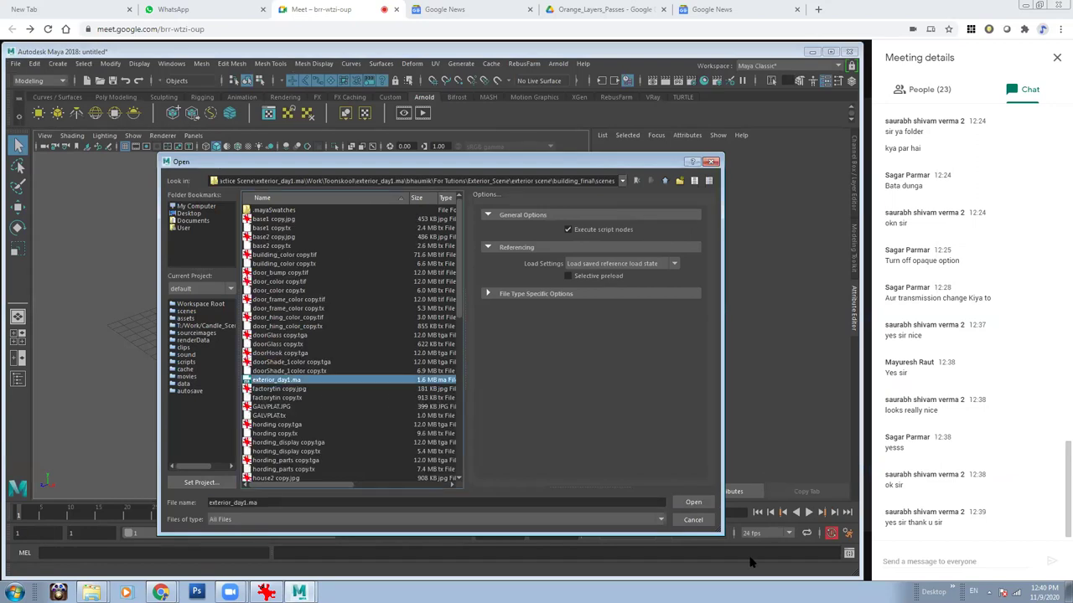
left_click(698, 503)
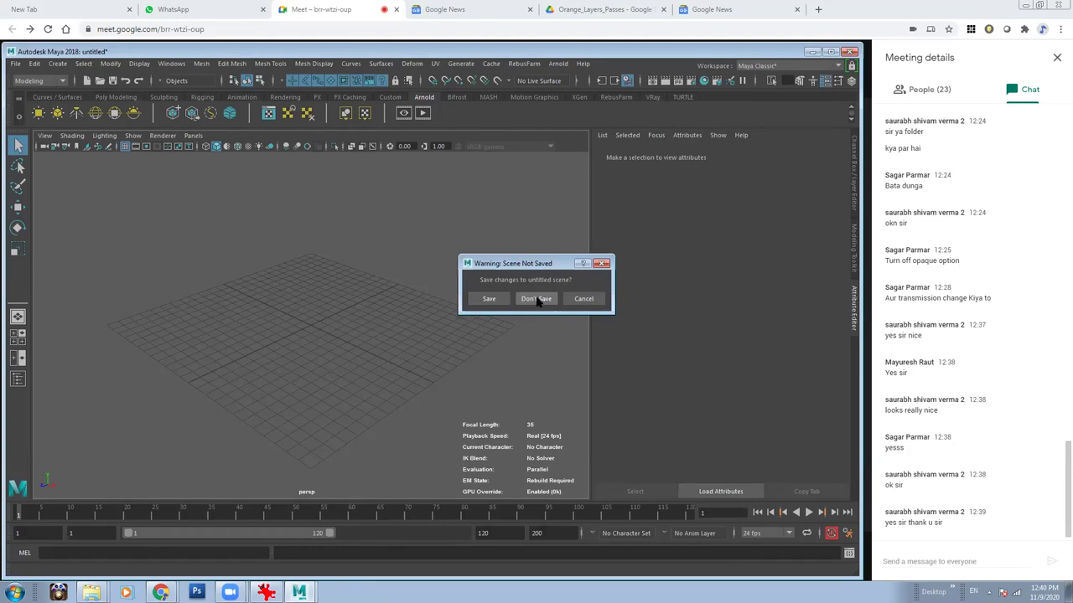
left_click(537, 300)
left_click(536, 328)
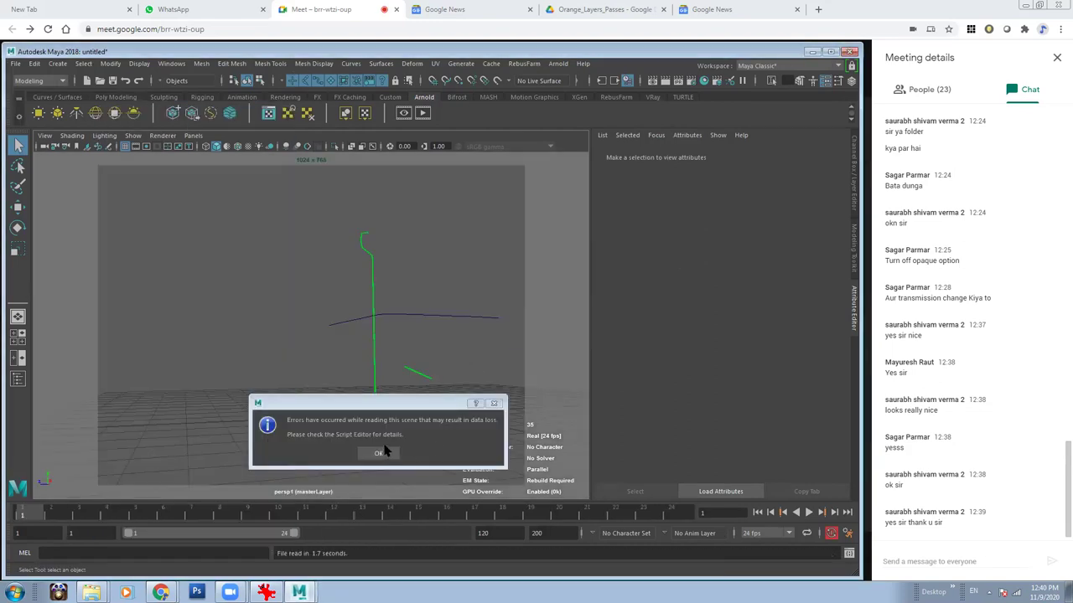
left_click(381, 452)
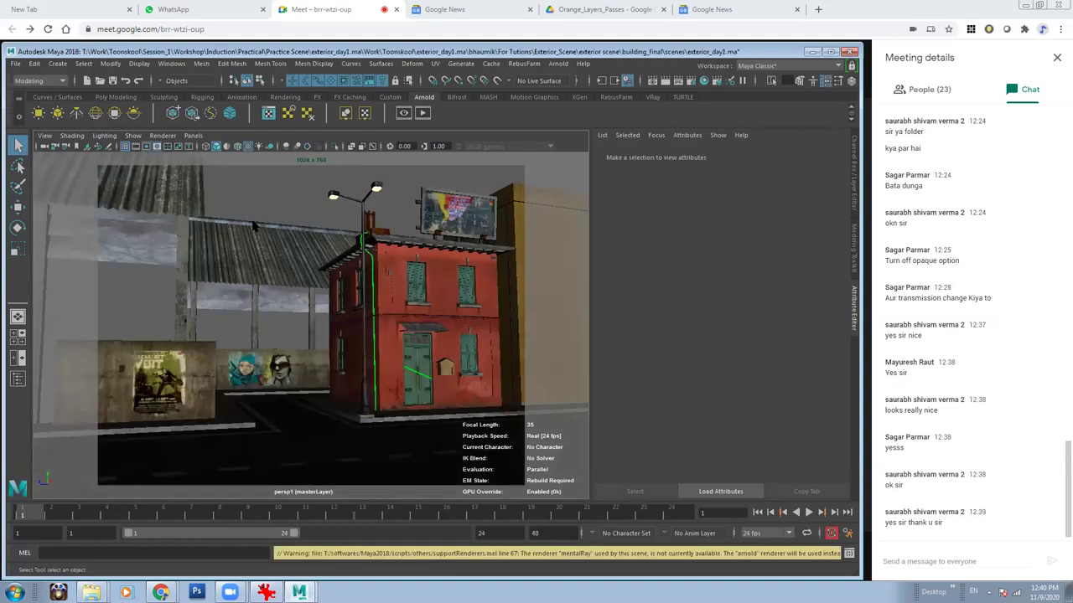
Look through the persp camera and orbit lower toward the buildings.
left_click(193, 136)
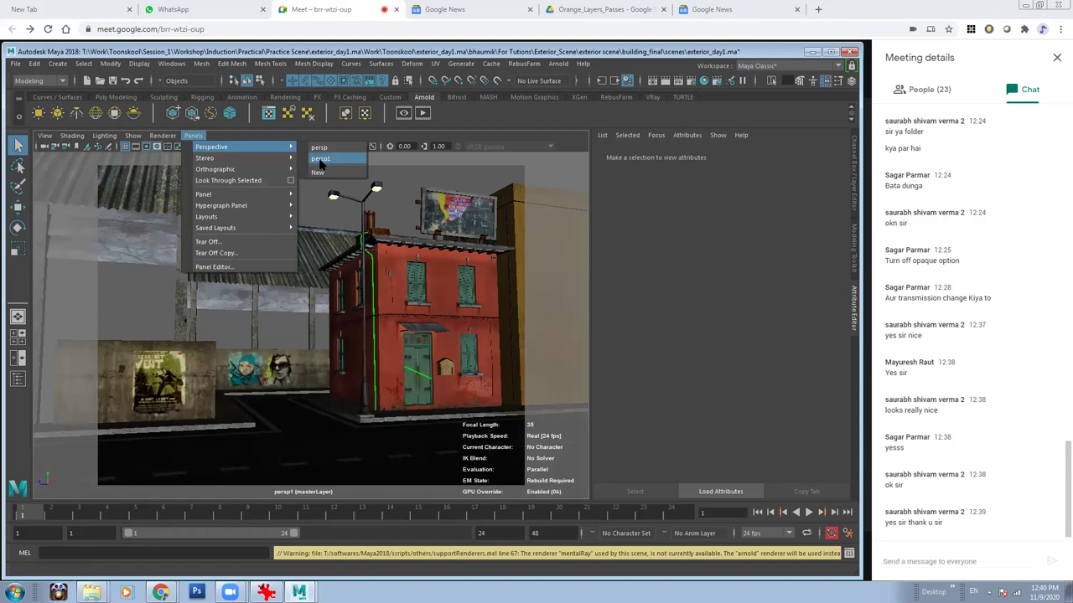
left_click(348, 164)
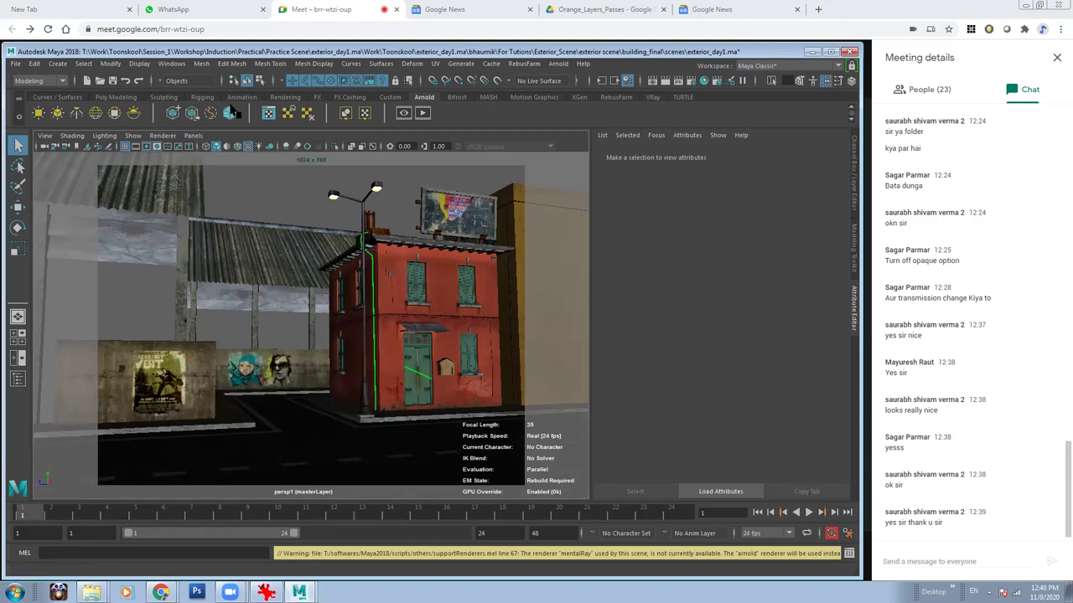
left_click(193, 136)
left_click(325, 148)
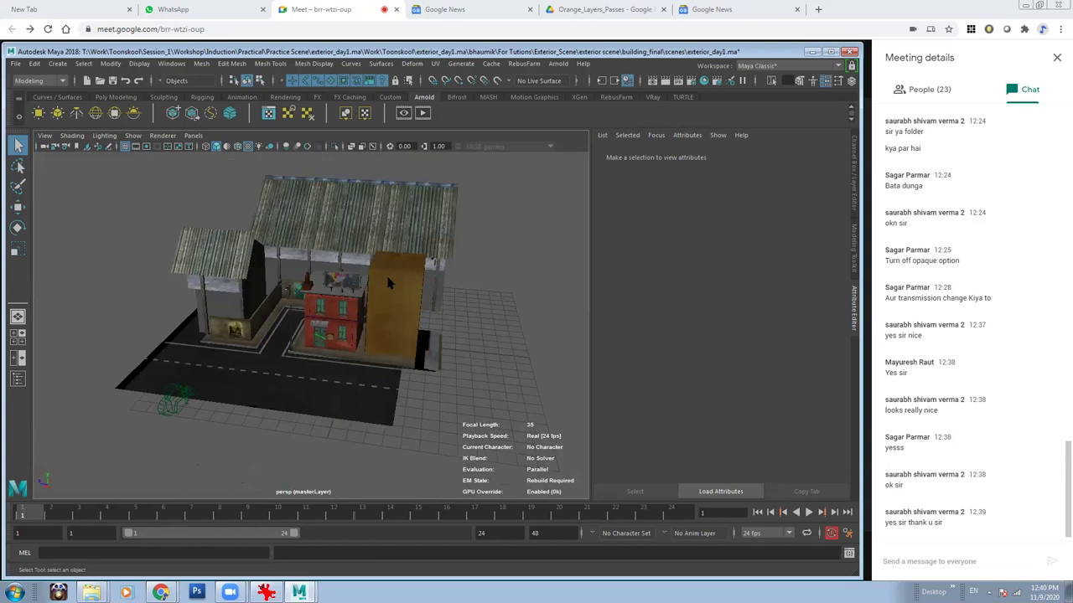
mouse_move(388, 283)
left_mouse_down("alt")
mouse_move(250, 302)
mouse_move(335, 285)
left_mouse_up("alt")
Select a wall piece and display its factorywall Lambert material attributes.
left_click(250, 302)
left_click(841, 155)
left_click(840, 155)
left_click(841, 155)
Open the factorywall Color file texture's image browser and copy the scenes folder path.
left_click(811, 157)
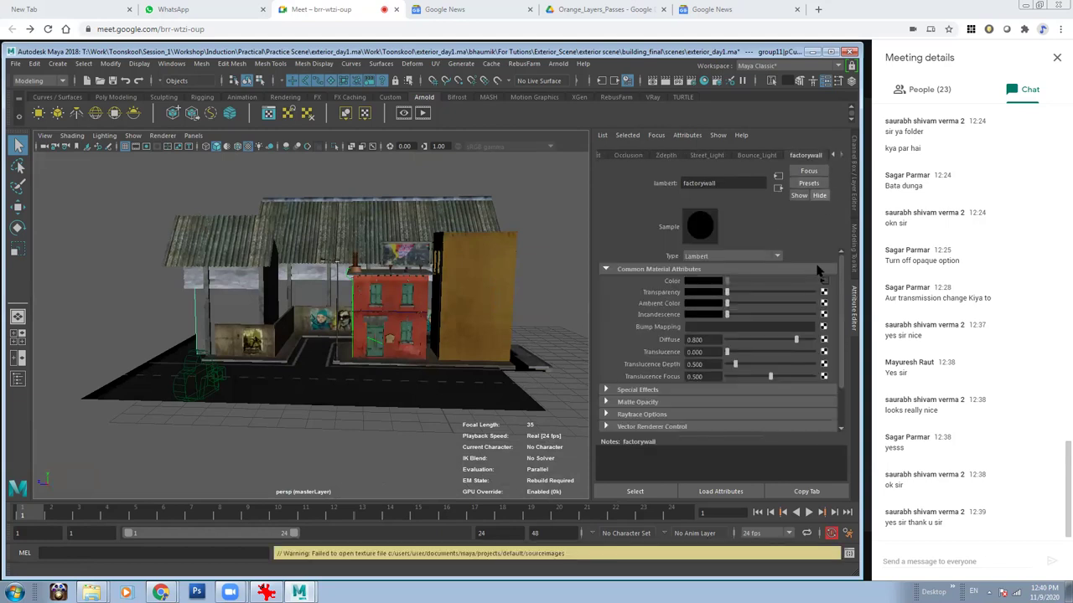
left_click(823, 283)
left_click(827, 308)
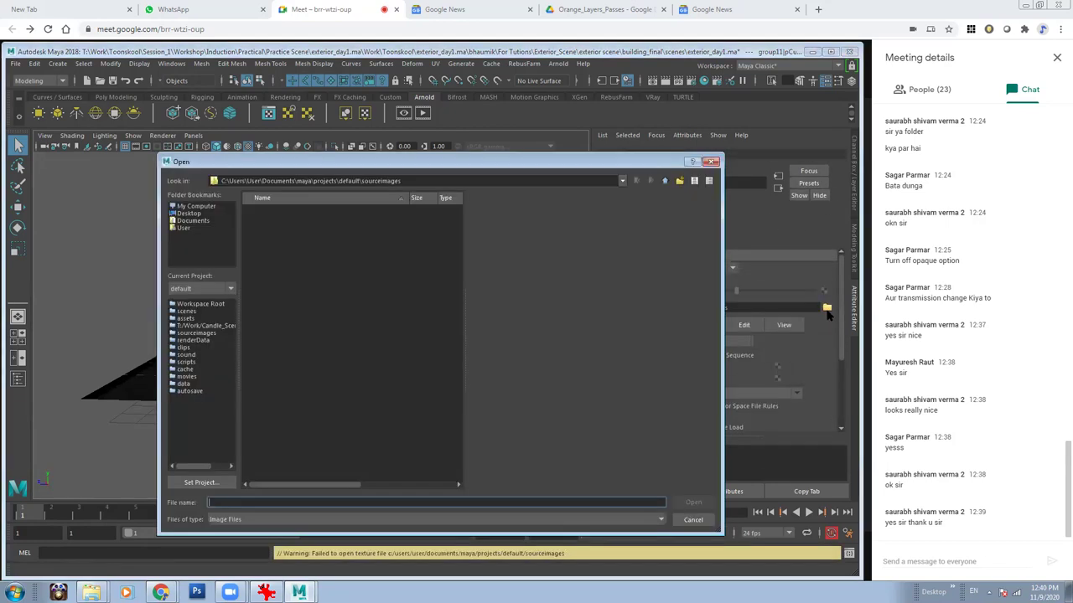
left_click(91, 592)
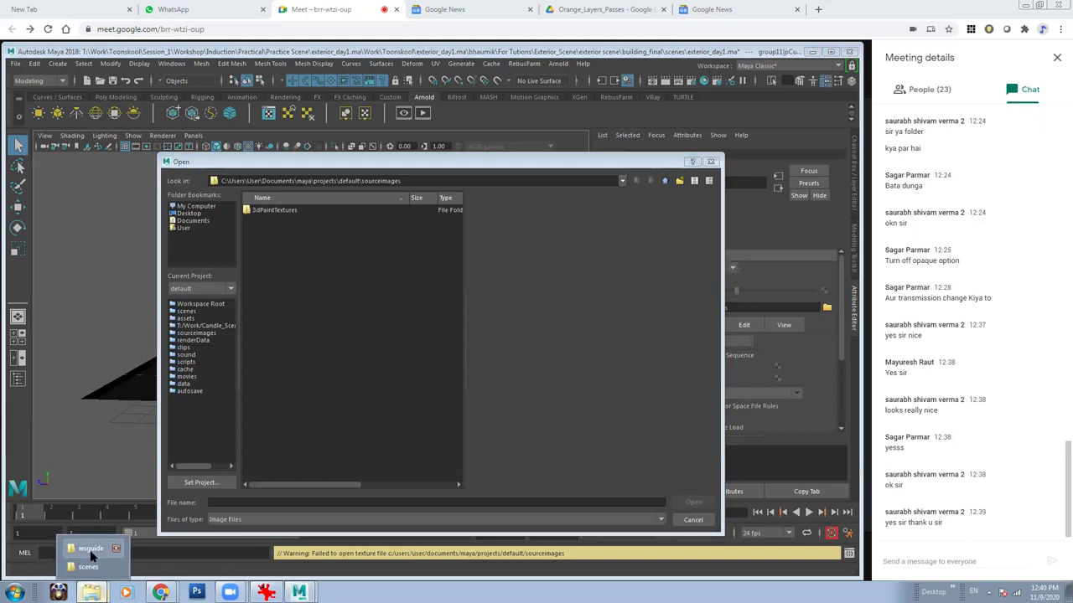
left_click(88, 567)
left_click(714, 83)
right_click(714, 83)
left_click(715, 117)
left_click(829, 63)
Browse the building_final scenes folder and load factorytin copy.tx as the wall texture.
left_click(279, 503)
key("ctrl+v")
key("Return")
left_click(285, 220)
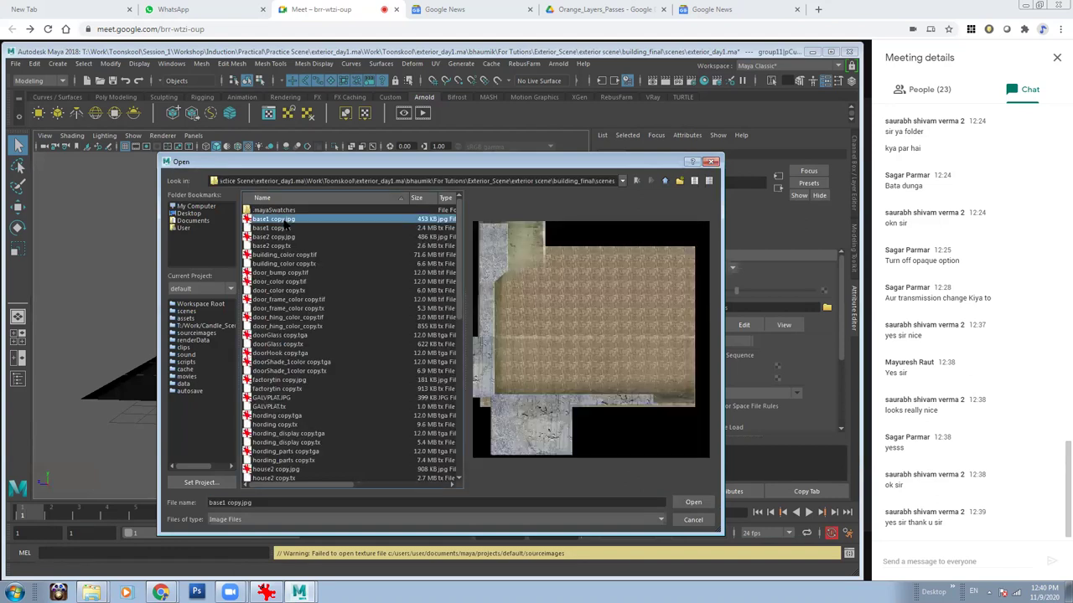
key("Down")
key("Down")
key("Down")
key("Down")
key("Down")
key("Down")
key("Down")
key("Down")
key("Down")
key("Down")
key("Down")
key("Down")
key("Down")
key("Down")
key("Down")
key("Down")
key("Down")
key("Down")
key("Down")
key("Down")
key("Up")
left_click(693, 502)
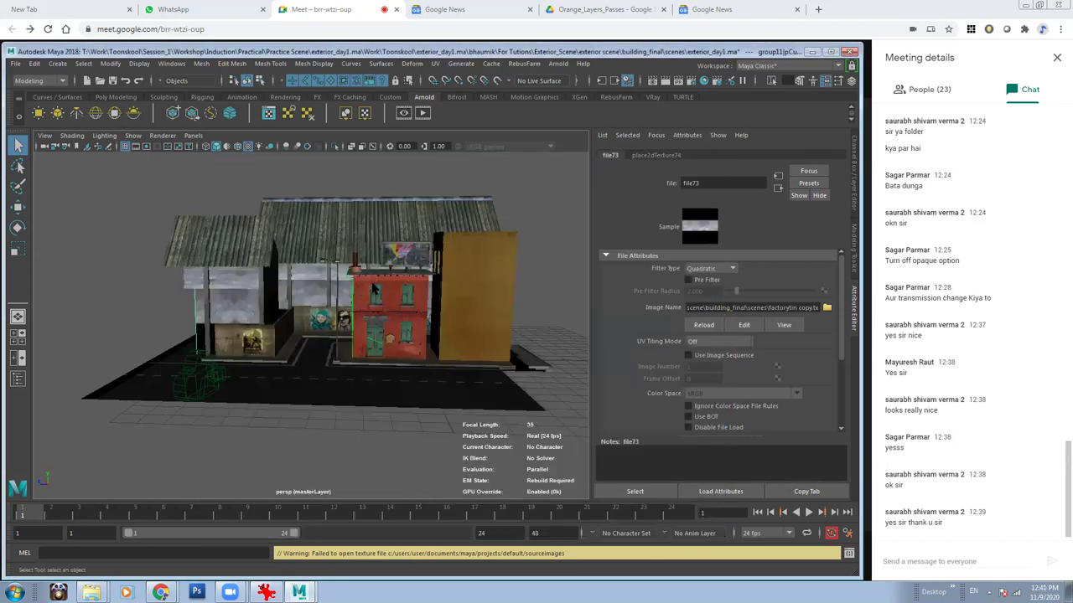
Orbit closer, reopen the image browser and preview textures from windowTop_map down to roof_map copy.tga.
scroll(318, 285, "up", 5)
mouse_move(319, 285)
left_mouse_down("alt")
mouse_move(311, 303)
mouse_move(811, 299)
left_mouse_up("alt")
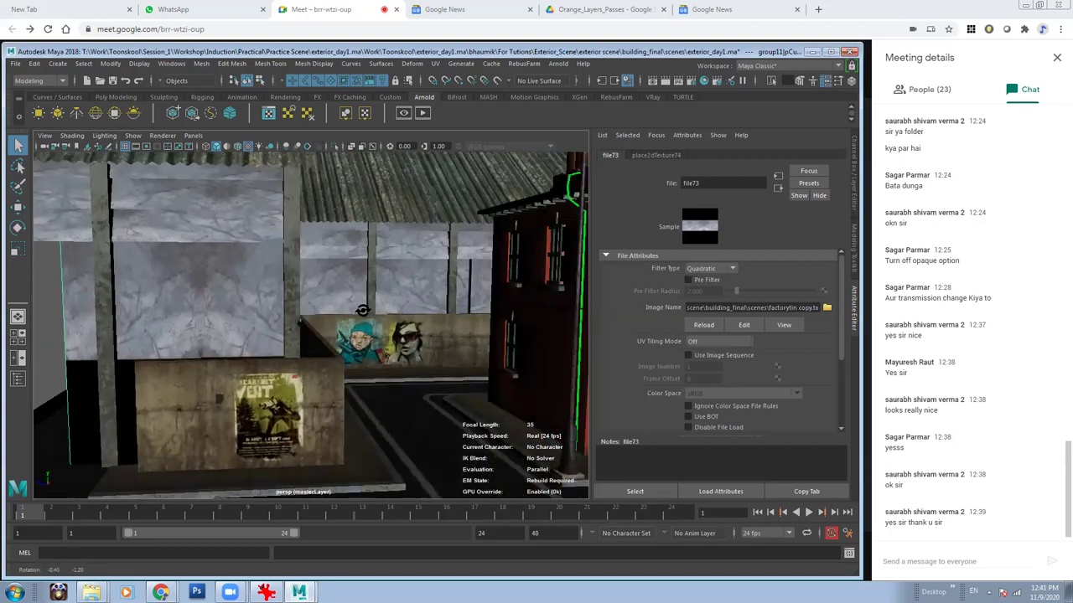
left_click(826, 308)
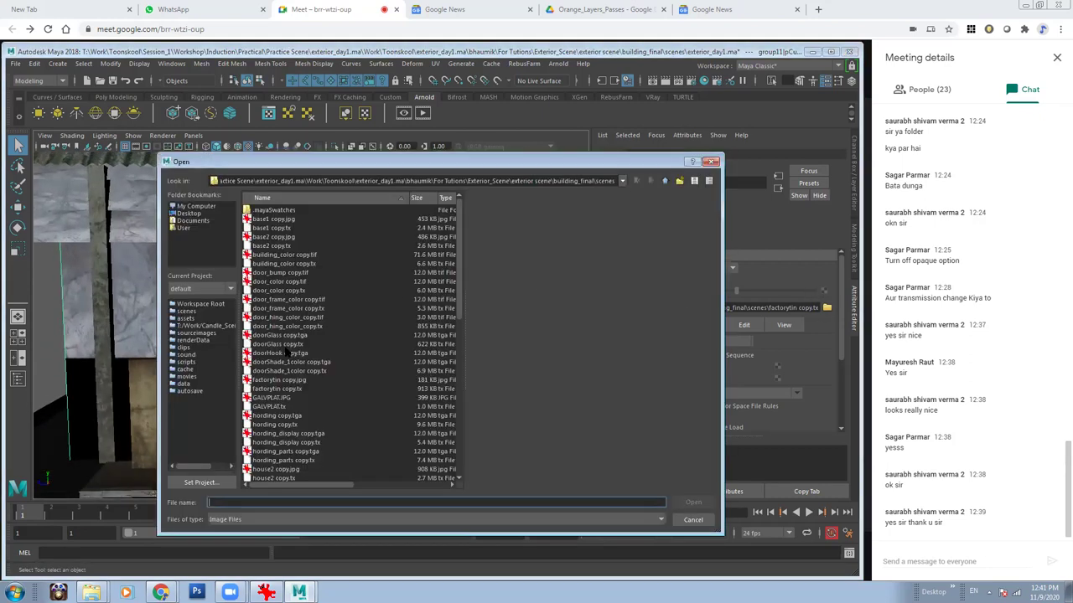
left_click(289, 433)
key("Down")
key("Down")
key("Down")
key("Down")
key("Down")
key("Down")
key("Down")
key("Down")
key("Down")
key("Down")
key("Down")
key("Down")
key("Down")
key("Down")
key("Down")
key("Down")
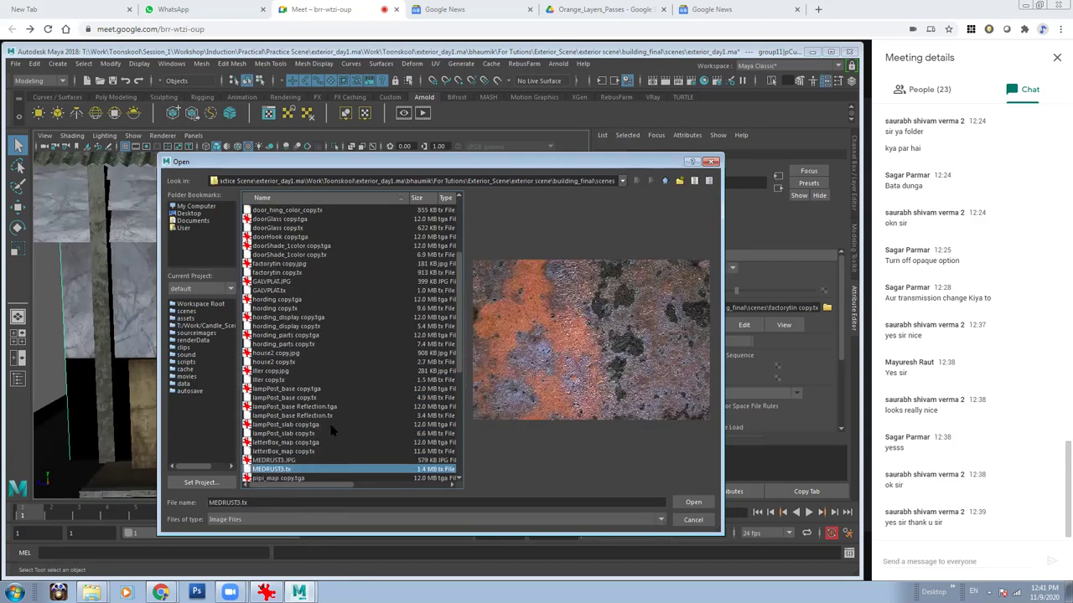
key("Down")
key("Down")
key("Down")
key("Down")
key("Down")
key("Down")
key("Down")
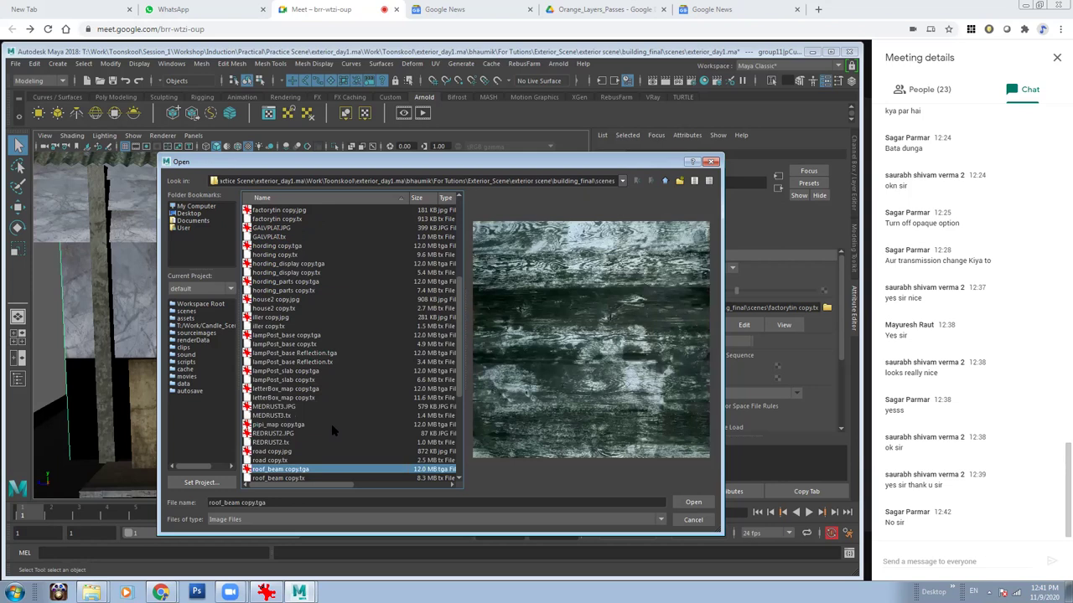
key("Down")
key("Down")
key("Down")
key("Down")
key("Down")
key("Down")
key("Down")
key("Down")
key("Down")
key("Down")
key("Down")
key("Down")
key("Down")
key("Down")
key("Down")
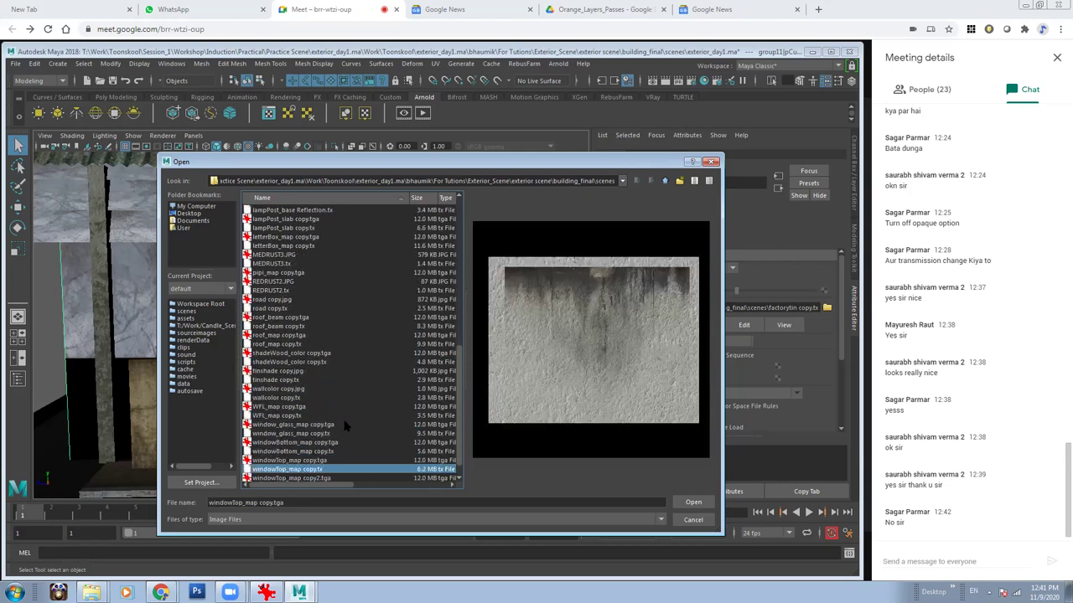
key("Down")
key("Down")
key("Down")
key("Up")
key("Up")
key("Up")
key("Up")
key("Up")
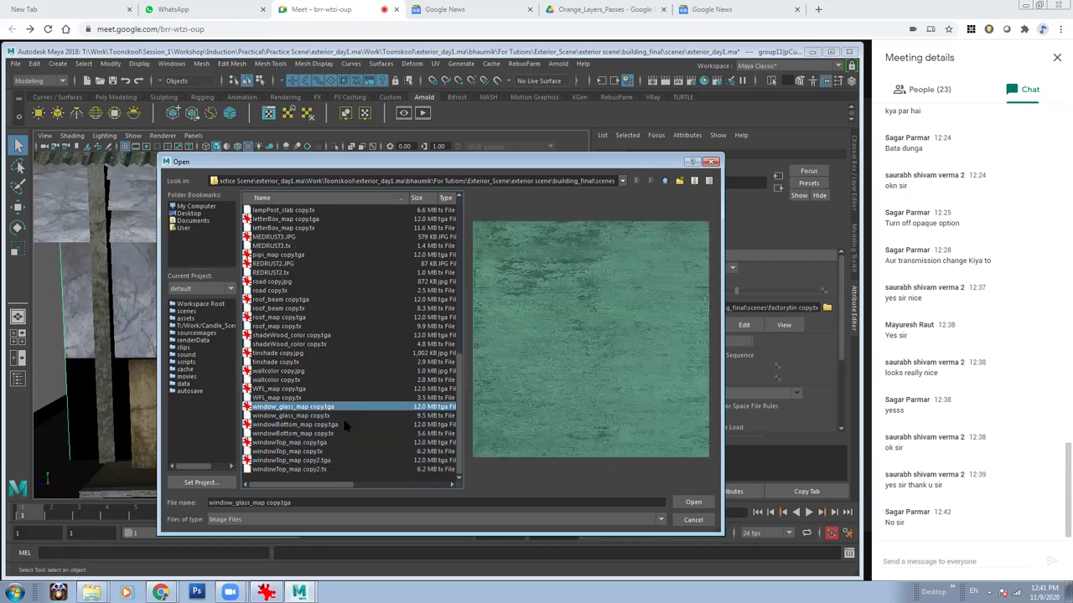
key("Up")
key("Up")
key("Up")
key("Up")
key("Up")
key("Up")
key("Up")
key("Up")
key("Up")
key("Up")
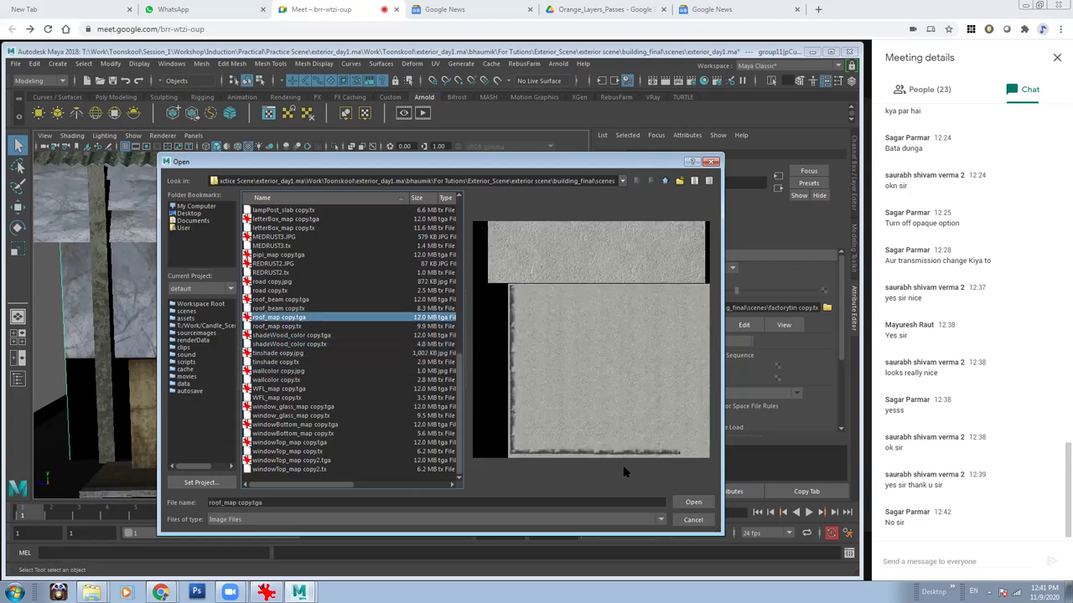
key("Up")
key("Up")
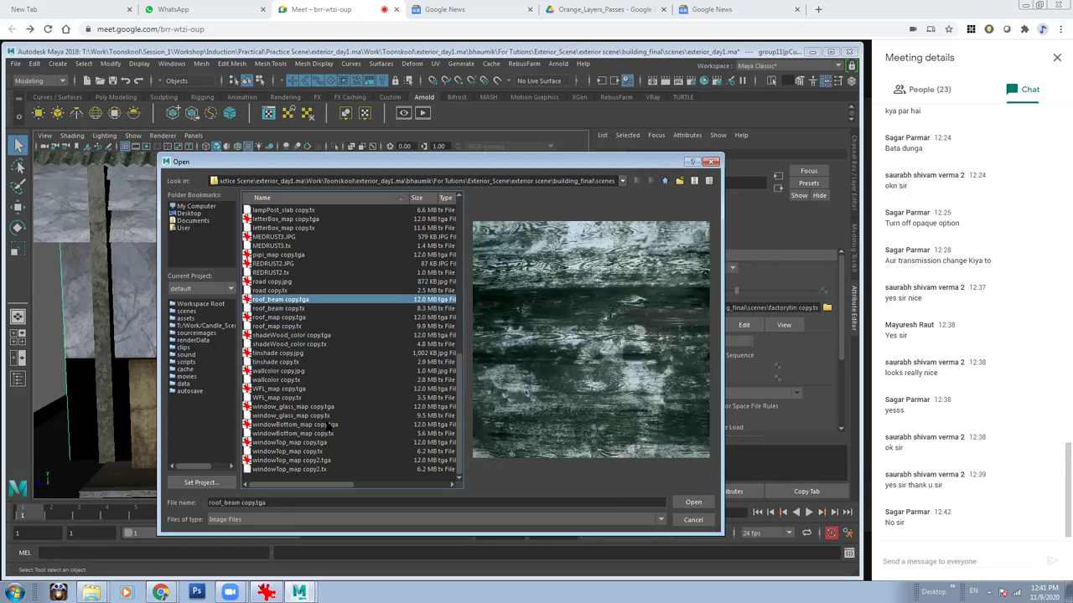
Preview more textures (doorShade, factorytin, GALVPLAT, hording, iller, house2, lampPost_slab), settling on roof_map copy.tga.
scroll(329, 426, "up", 3)
scroll(313, 347, "up", 4)
left_click(289, 222)
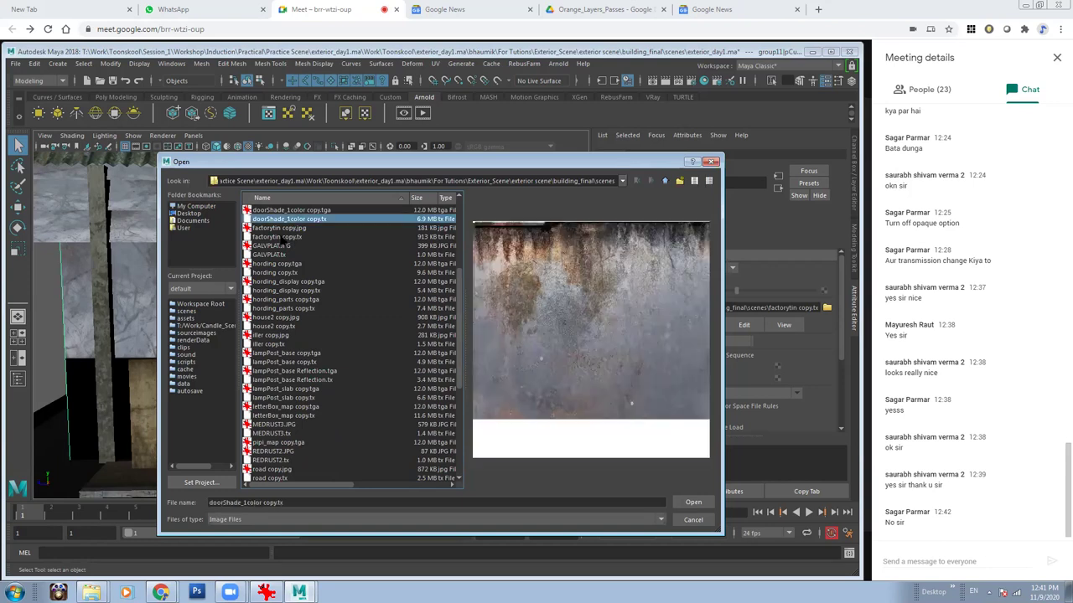
left_click(285, 228)
key("Up")
key("Down")
key("Down")
key("Down")
key("Down")
key("Up")
key("Up")
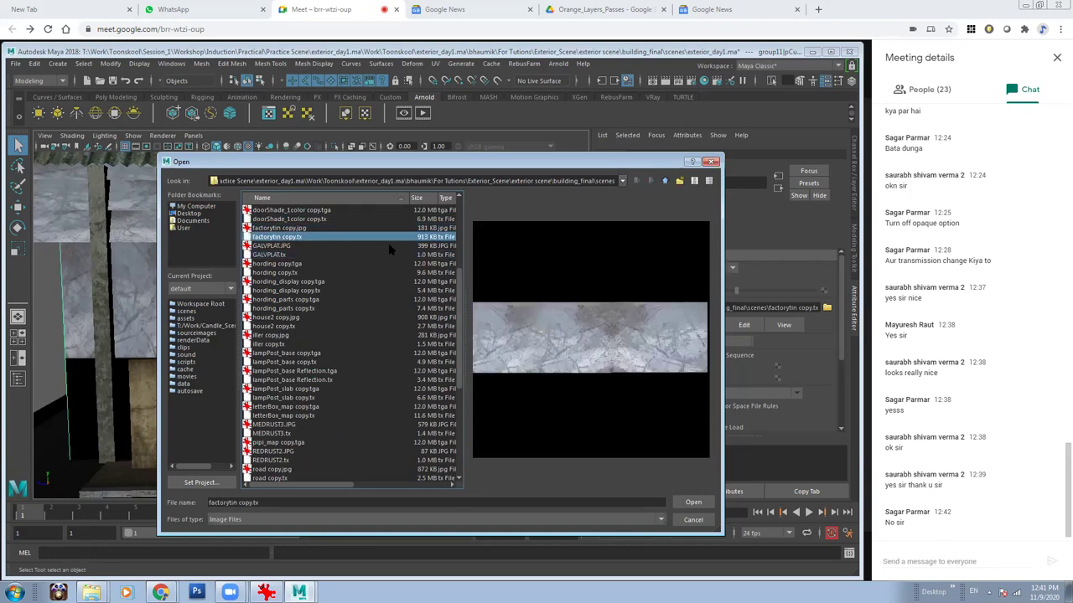
key("Up")
key("Up")
key("Up")
key("Up")
key("Up")
key("Up")
key("Up")
key("Up")
key("Up")
key("Up")
key("Up")
key("Up")
key("Up")
key("Up")
key("Up")
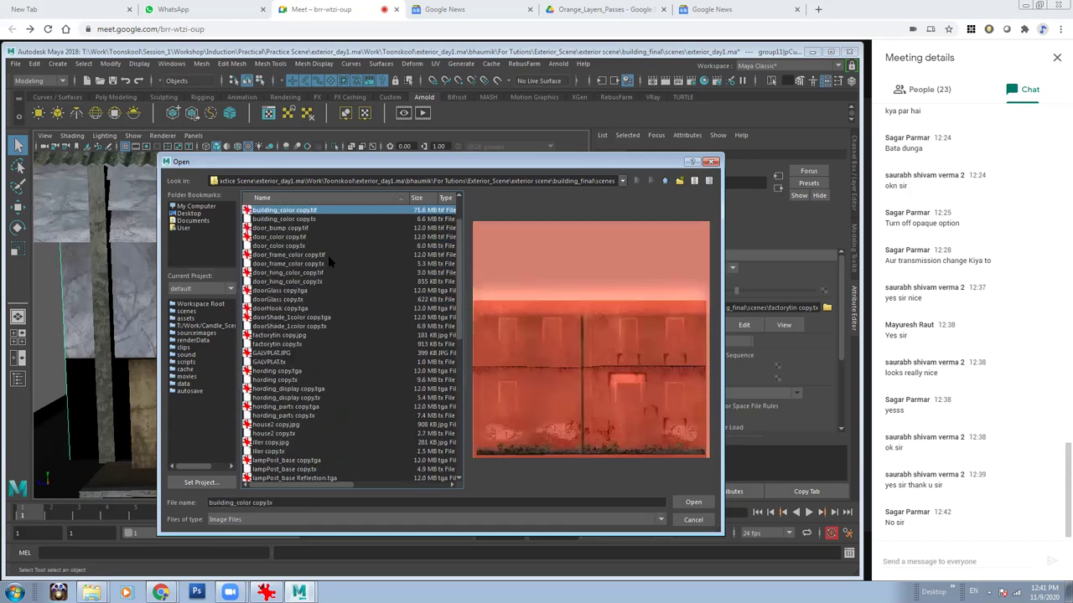
key("Up")
key("Up")
key("Up")
key("Up")
key("Up")
key("Down")
key("Down")
key("Down")
key("Down")
key("Down")
key("Down")
key("Down")
key("Down")
key("Down")
key("Down")
key("Down")
key("Down")
key("Down")
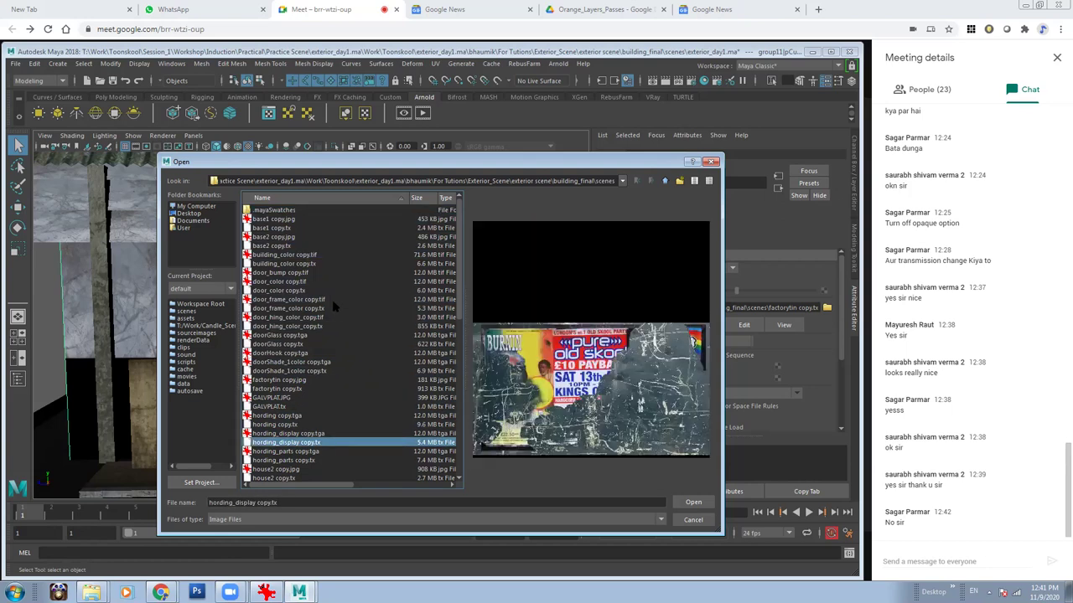
key("Down")
key("Down")
key("Down")
key("Down")
key("Down")
key("Down")
key("Down")
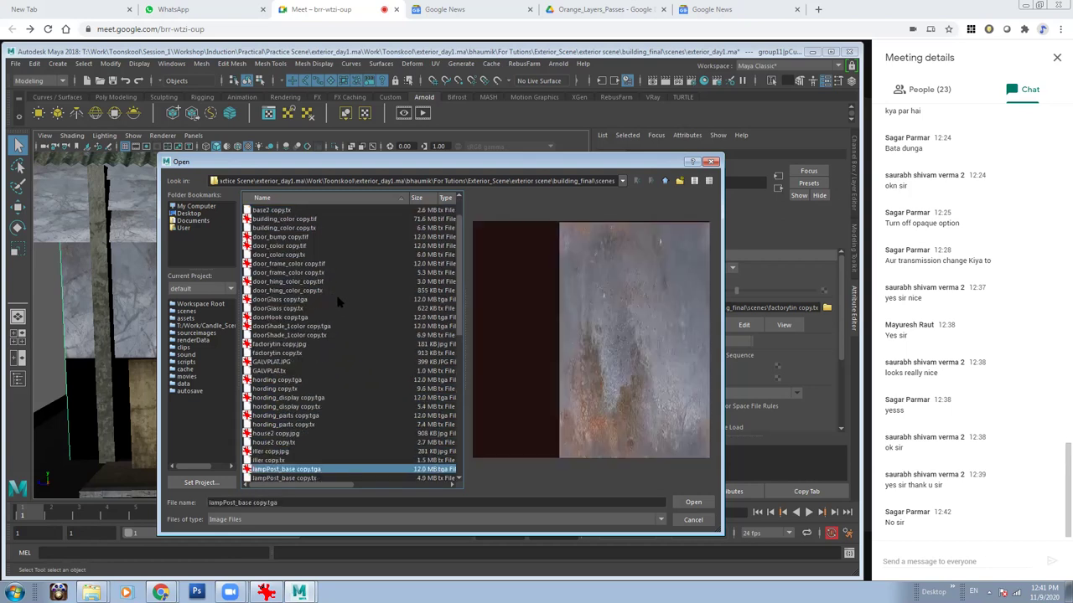
key("Up")
key("Up")
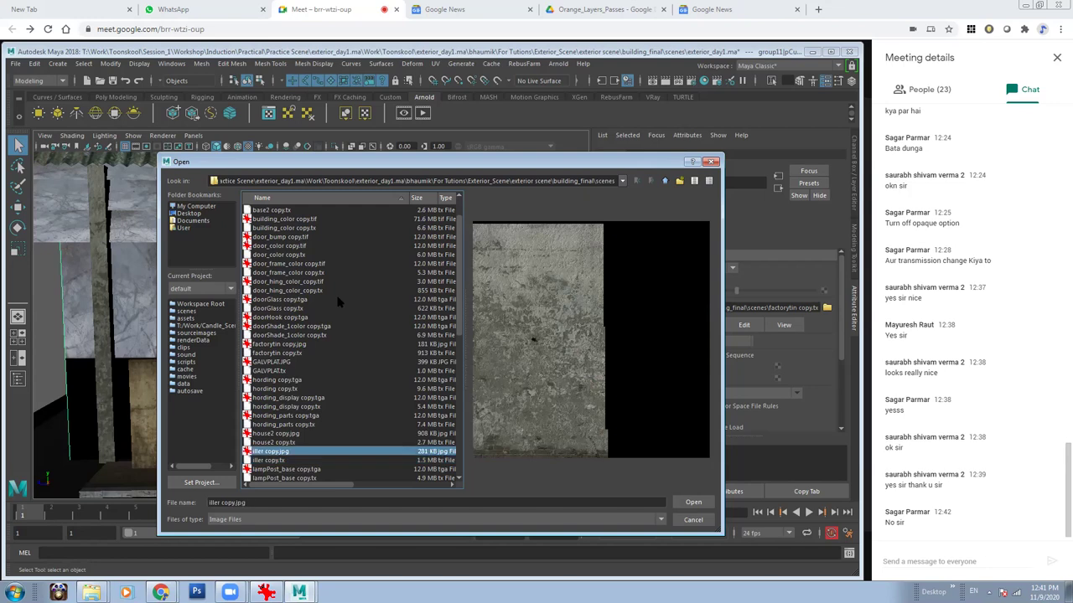
key("Up")
key("Up")
key("Down")
key("Down")
key("Down")
key("Down")
key("Down")
key("Down")
key("Down")
key("Down")
key("Down")
key("Down")
key("Up")
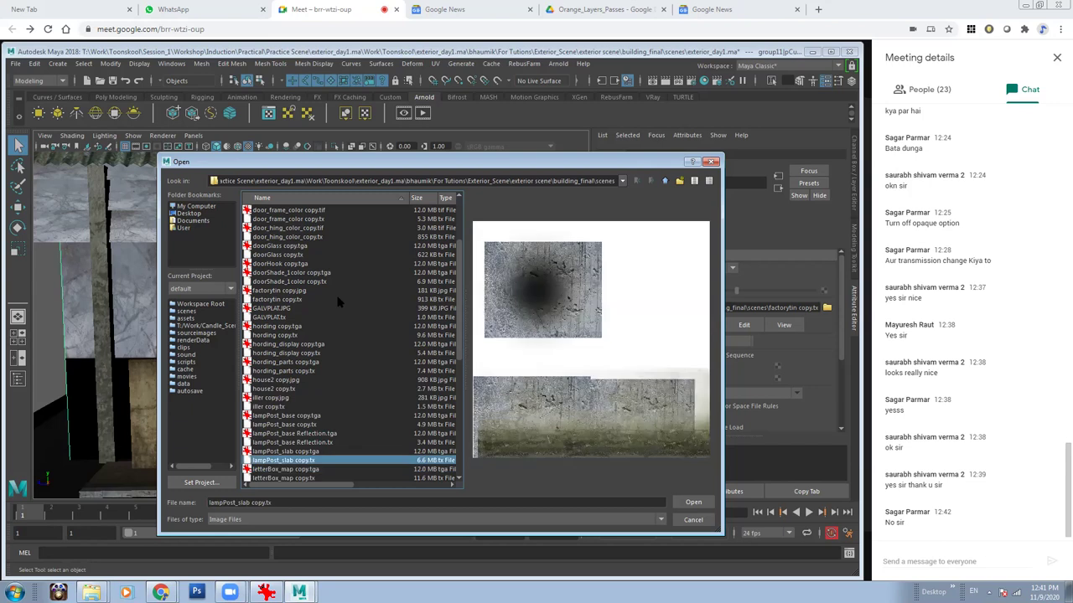
key("Down")
key("Down")
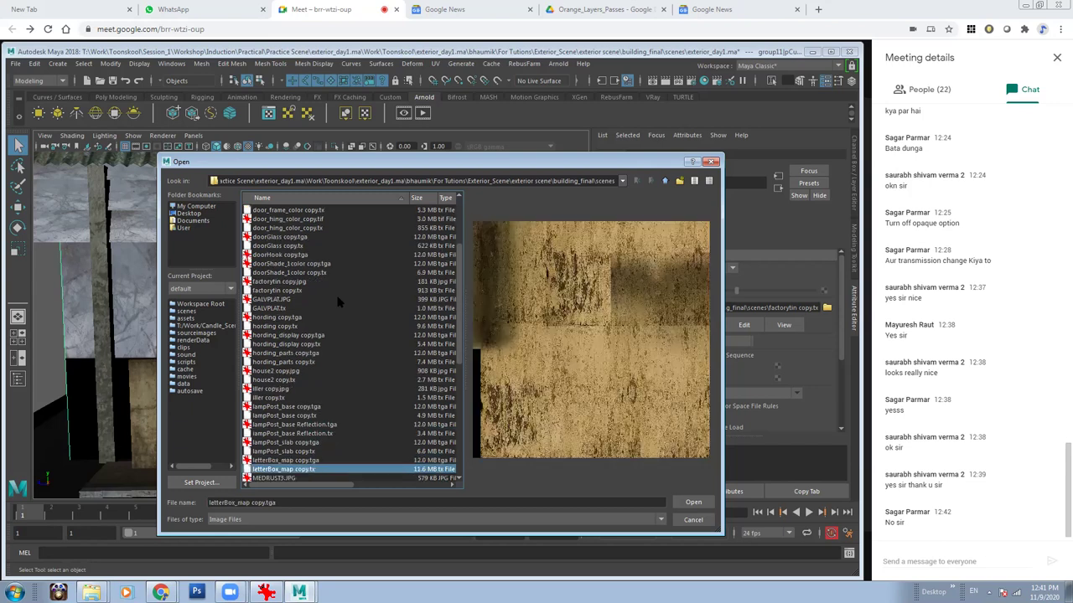
key("Down")
key("Down")
key("Down")
key("Down")
key("Down")
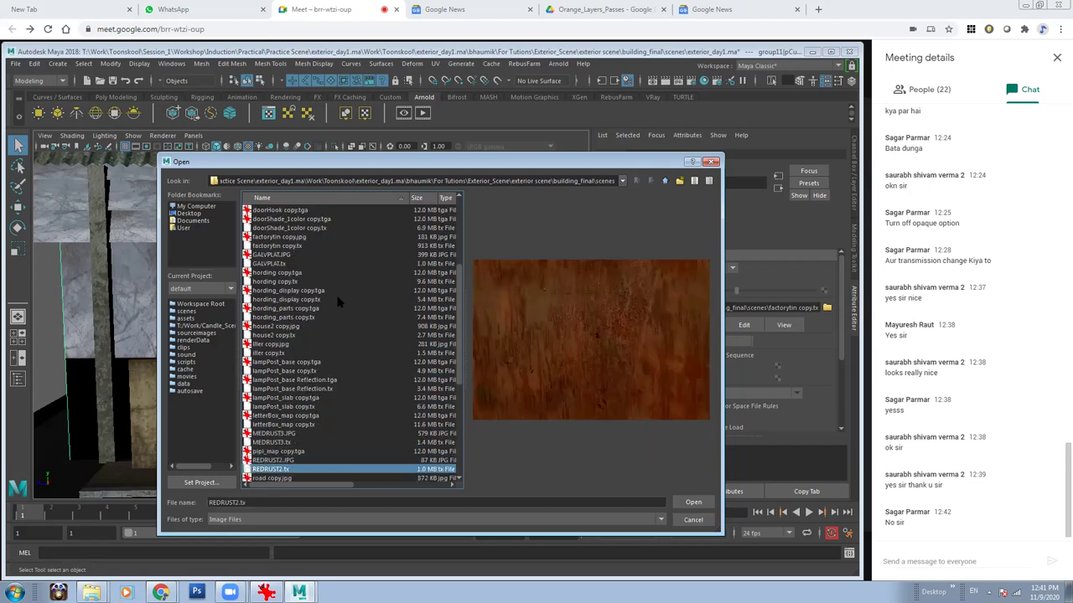
key("Down")
key("Down")
key("Down")
key("Down")
key("Down")
key("Down")
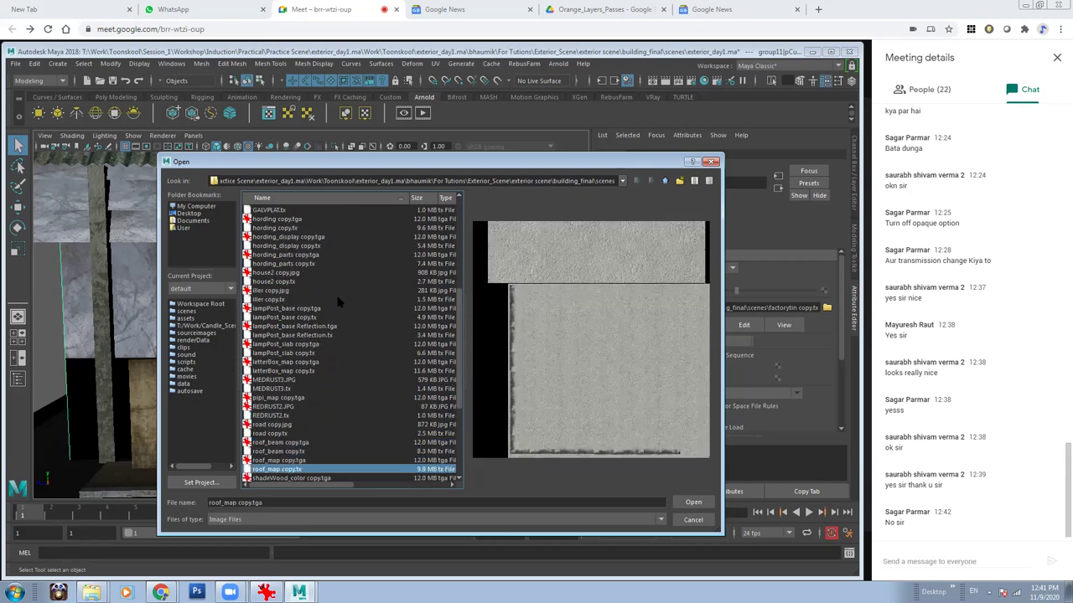
key("Up")
Load roof_map copy.tga as the texture, then close in on the red building and select its drainpipe.
left_click(700, 505)
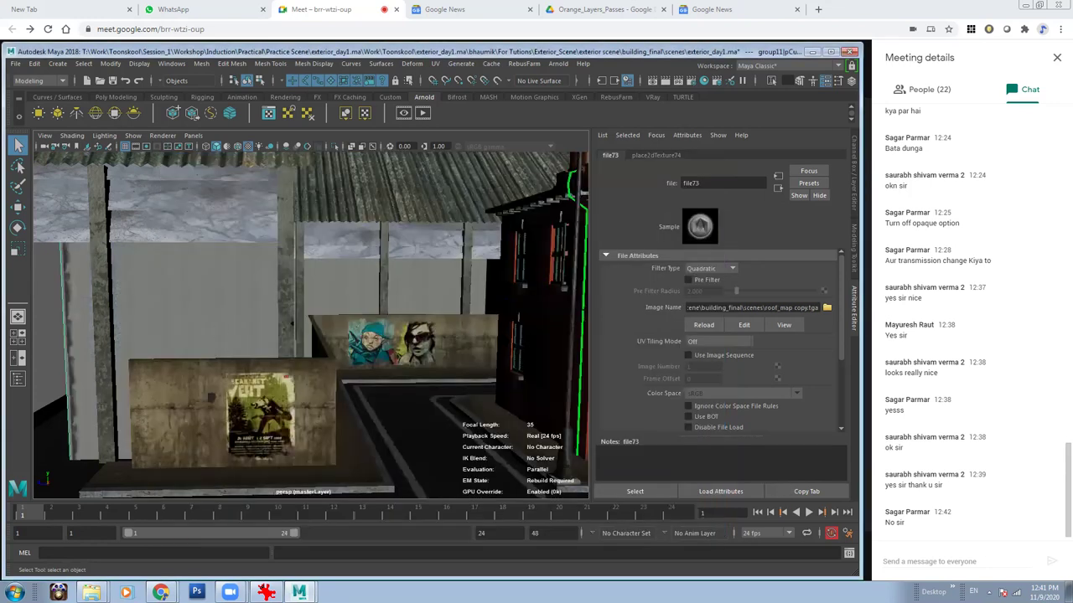
left_click(187, 220)
mouse_move(352, 291)
left_mouse_down("alt")
mouse_move(253, 282)
mouse_move(234, 268)
mouse_move(313, 311)
mouse_move(384, 311)
mouse_move(419, 335)
left_mouse_up("alt")
mouse_move(419, 335)
right_mouse_down("alt")
mouse_move(453, 360)
mouse_move(453, 339)
right_mouse_up("alt")
left_click_drag(452, 340, 386, 327, "alt")
right_click_drag(386, 326, 394, 310, "alt")
left_click_drag(394, 310, 401, 300, "alt")
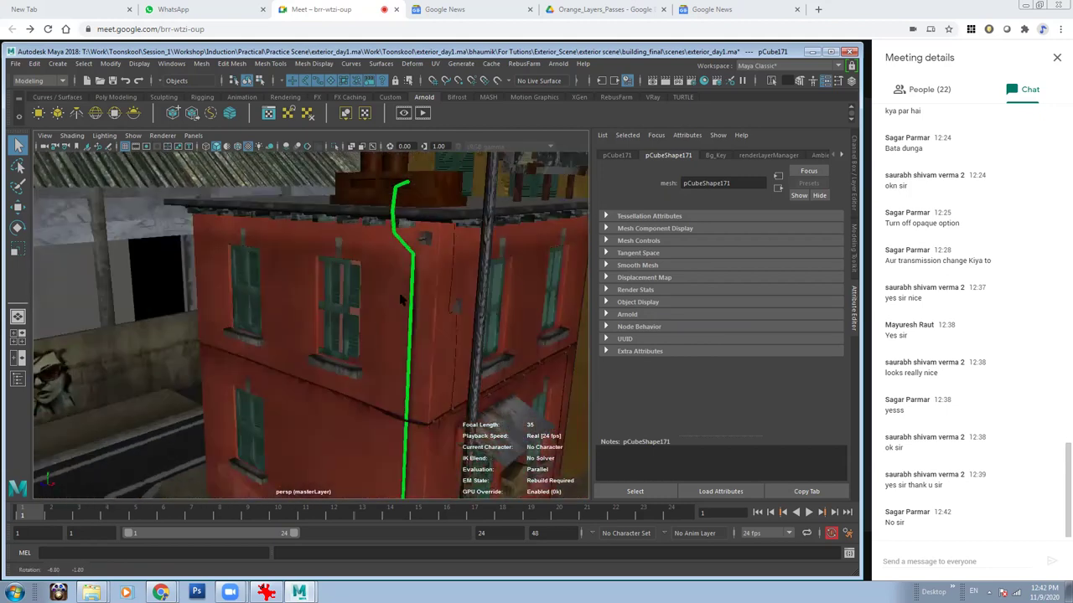
left_click(408, 246)
left_click_drag(408, 246, 403, 195, "alt")
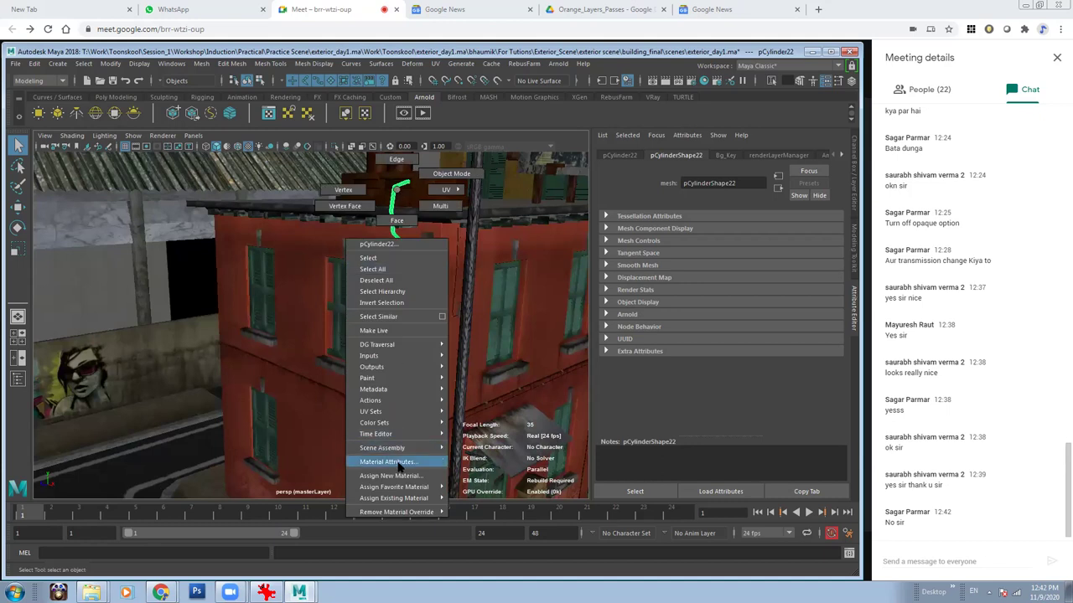
Assign a new aiStandardSurface material to the drainpipe.
right_click_drag(403, 195, 394, 470)
left_click(559, 250)
left_click(631, 321)
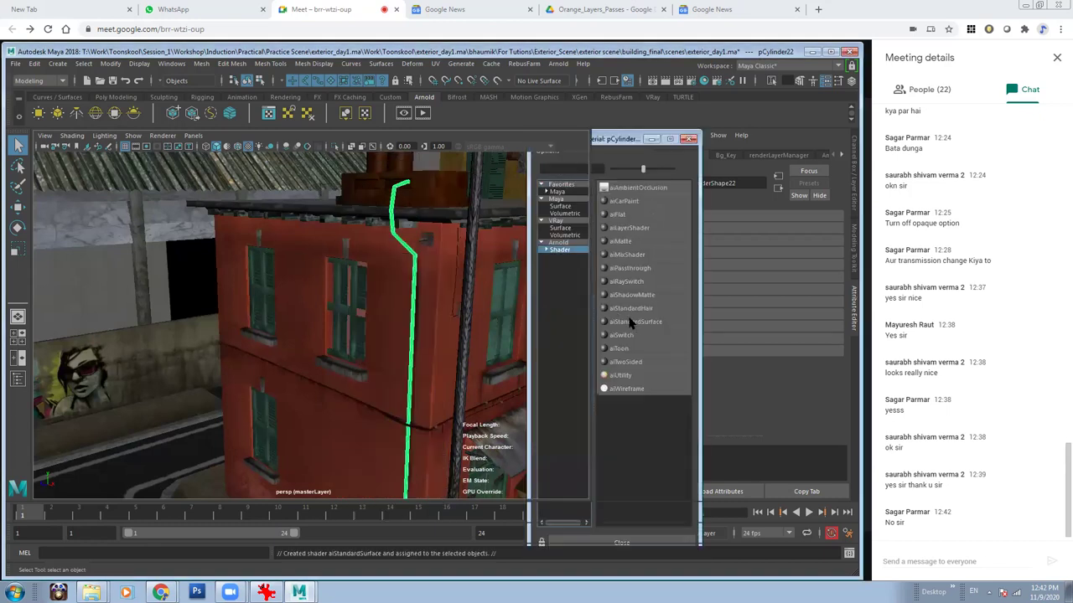
Select the red building to show its building_material Lambert, then dismiss the crash report.
left_click_drag(285, 318, 435, 302, "alt")
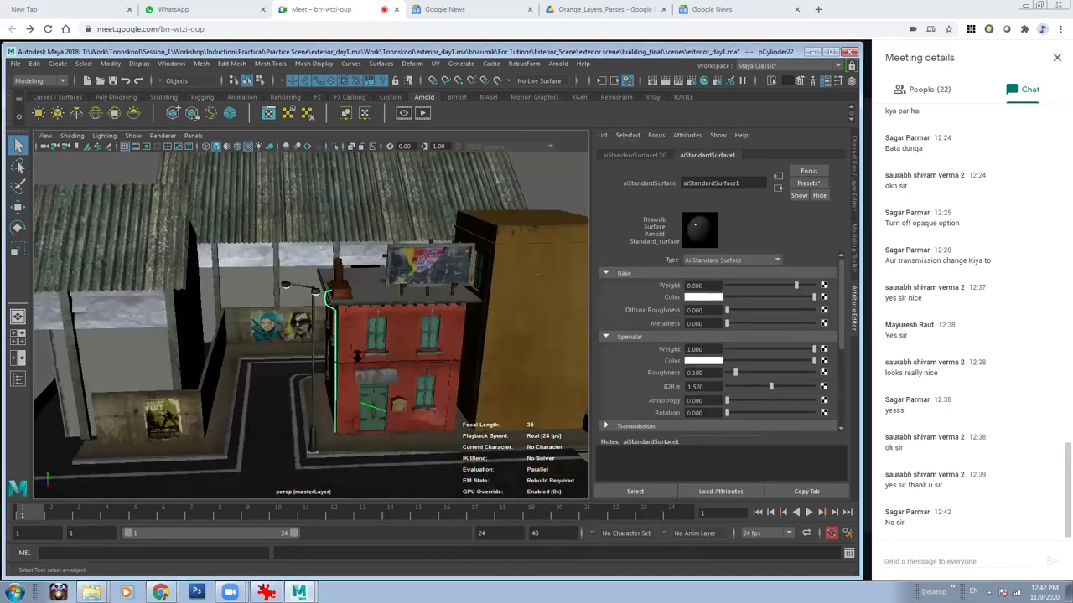
left_click(435, 302)
left_click_drag(415, 376, 428, 414, "alt")
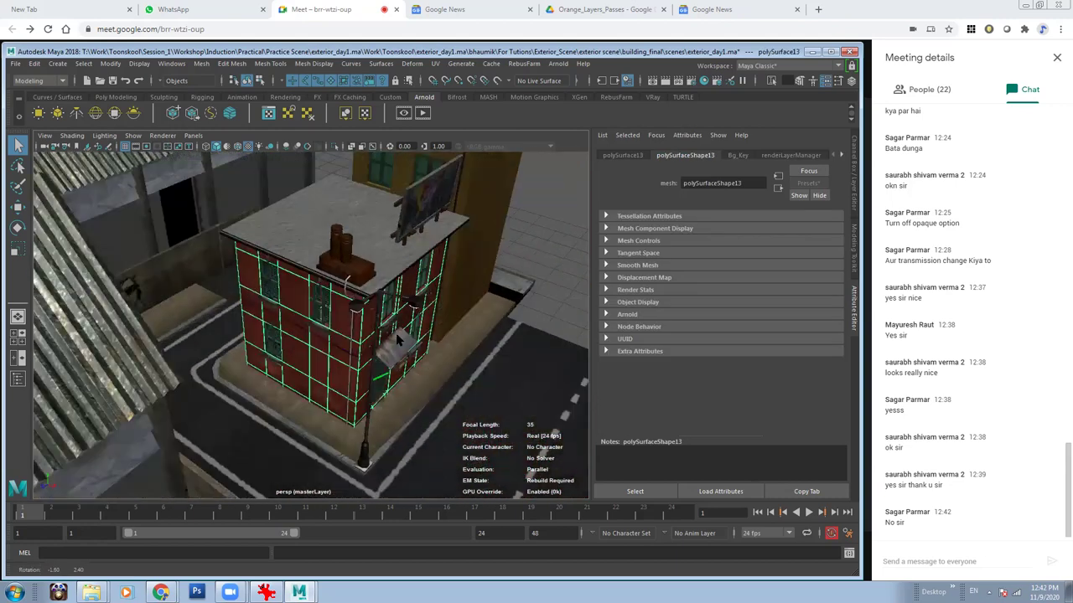
right_click_drag(427, 414, 429, 385, "alt")
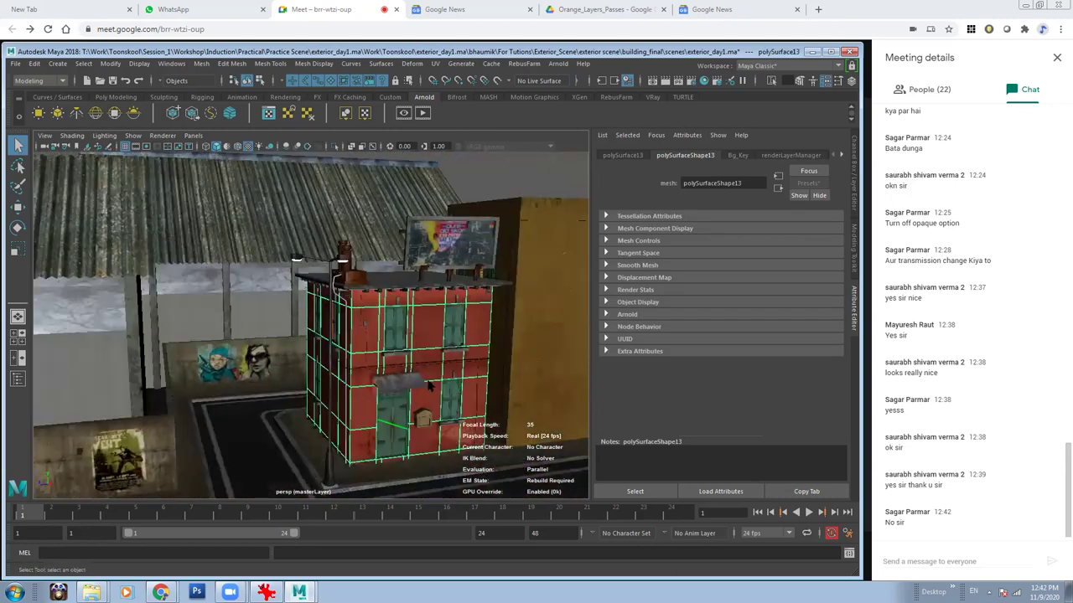
left_click(842, 155)
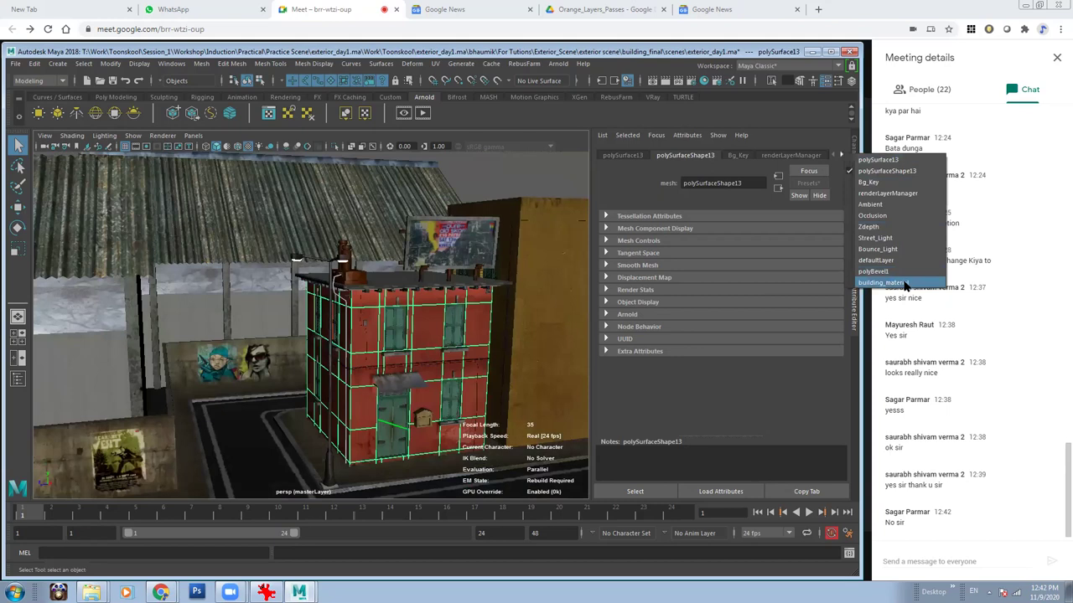
left_click(881, 283)
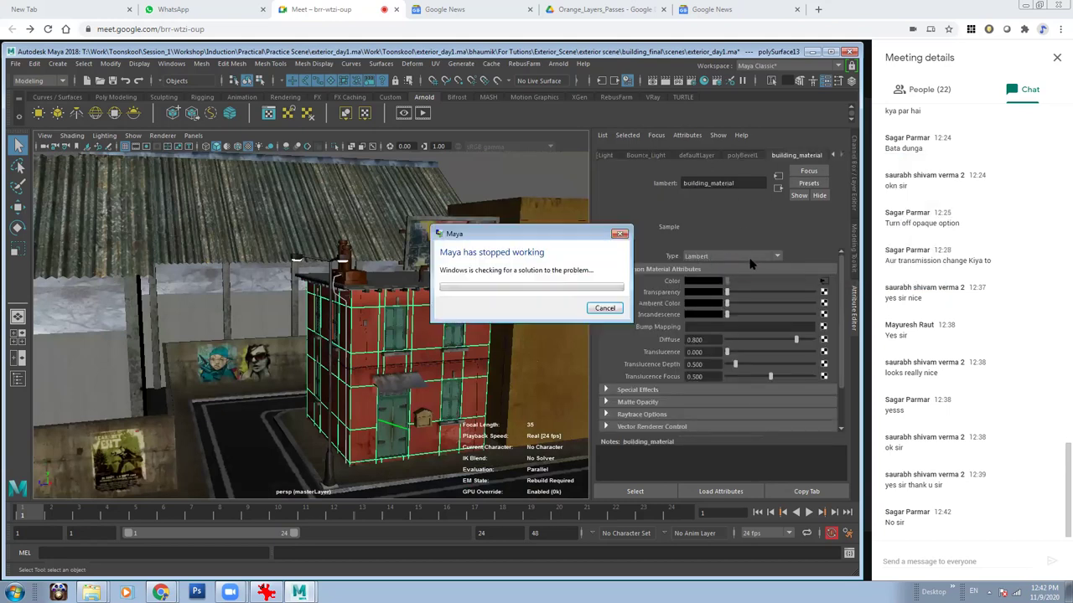
left_click(613, 308)
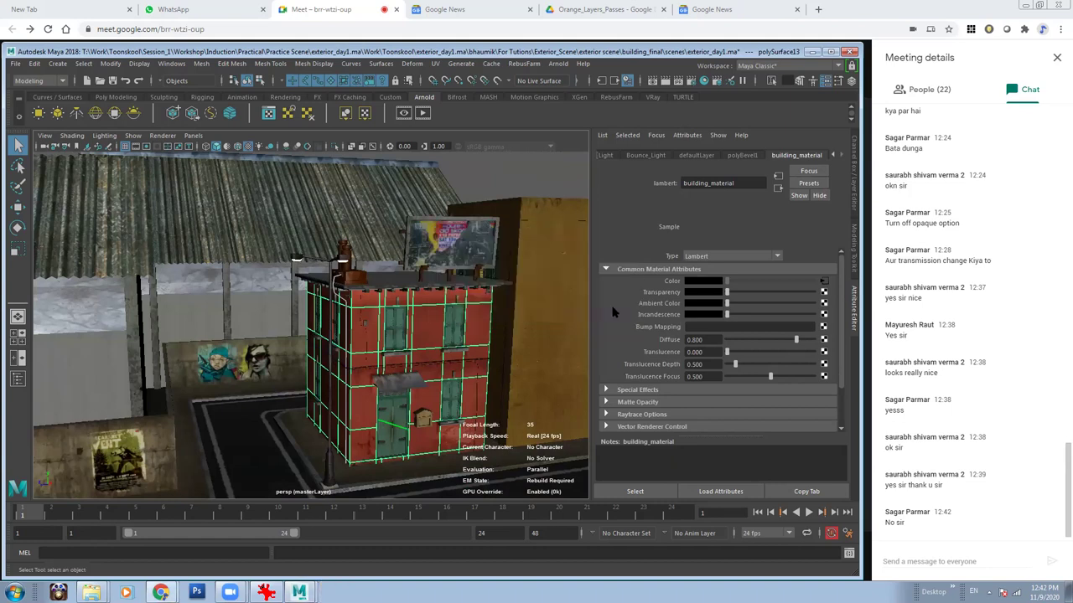
Relaunch Maya 2018, then close the WhatsApp, New Tab and duplicate Google News browser tabs.
key("super")
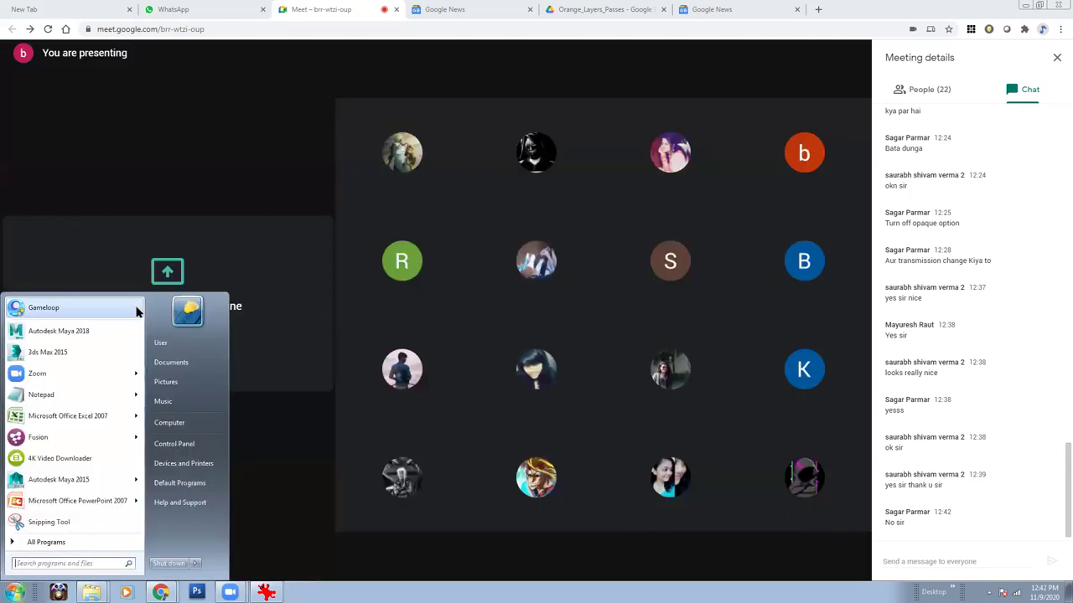
left_click(84, 334)
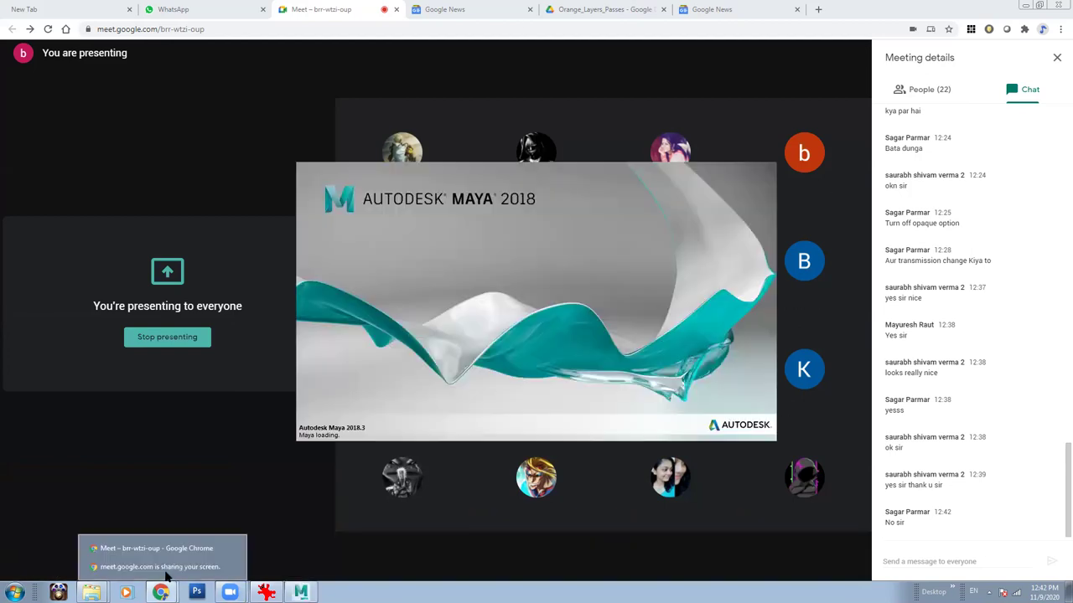
left_click(201, 8)
key("ctrl+w")
left_click(117, 13)
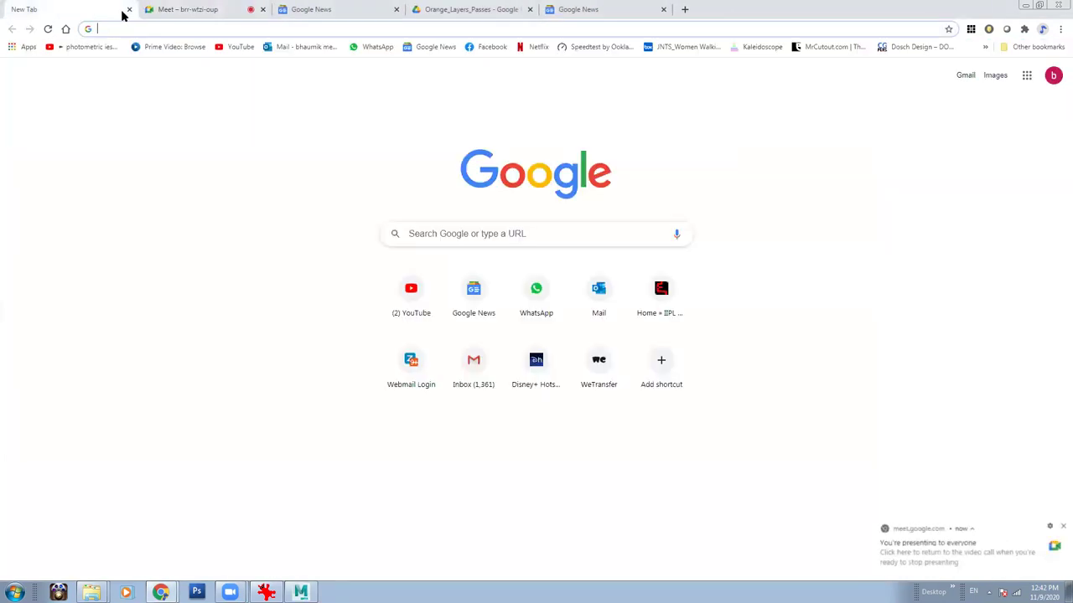
left_click(129, 9)
left_click(262, 9)
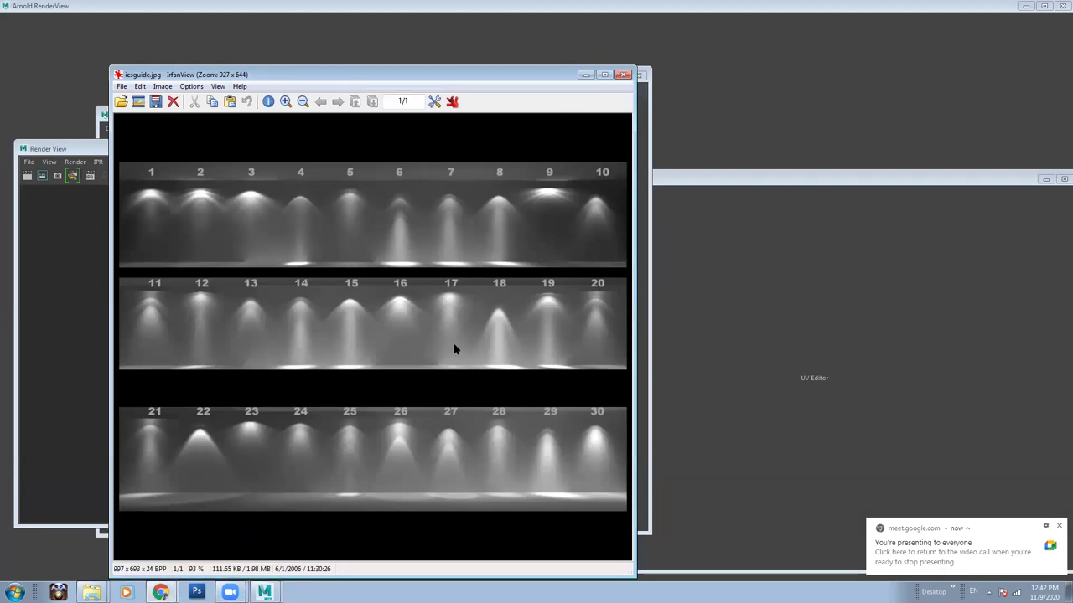
mouse_move(230, 592)
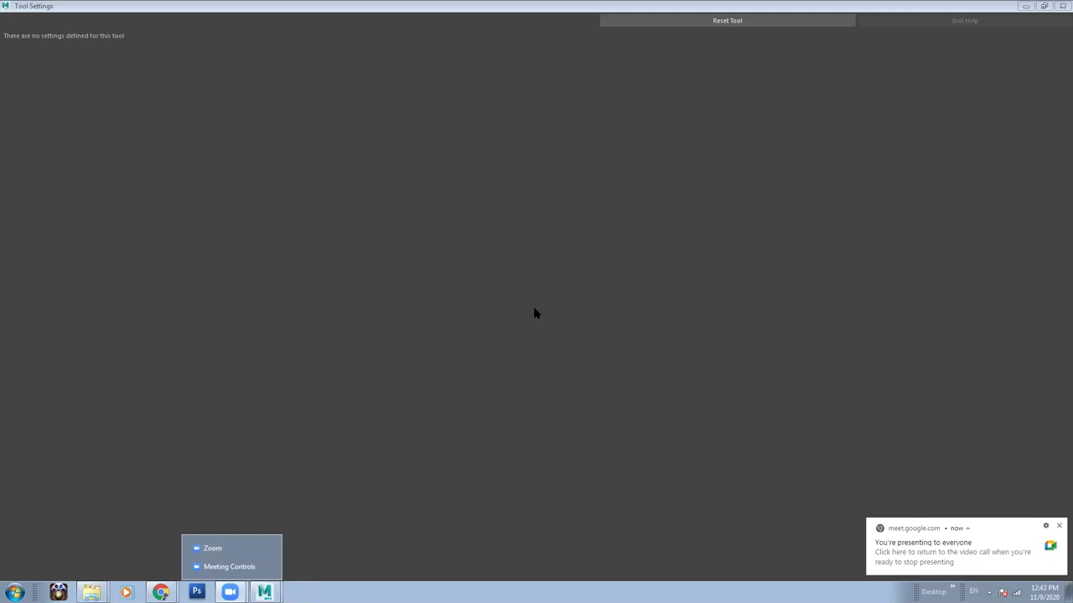
Close the leftover Tool Settings, Render View, UV Editor, Outliner and Arnold RenderView windows.
left_click(290, 566)
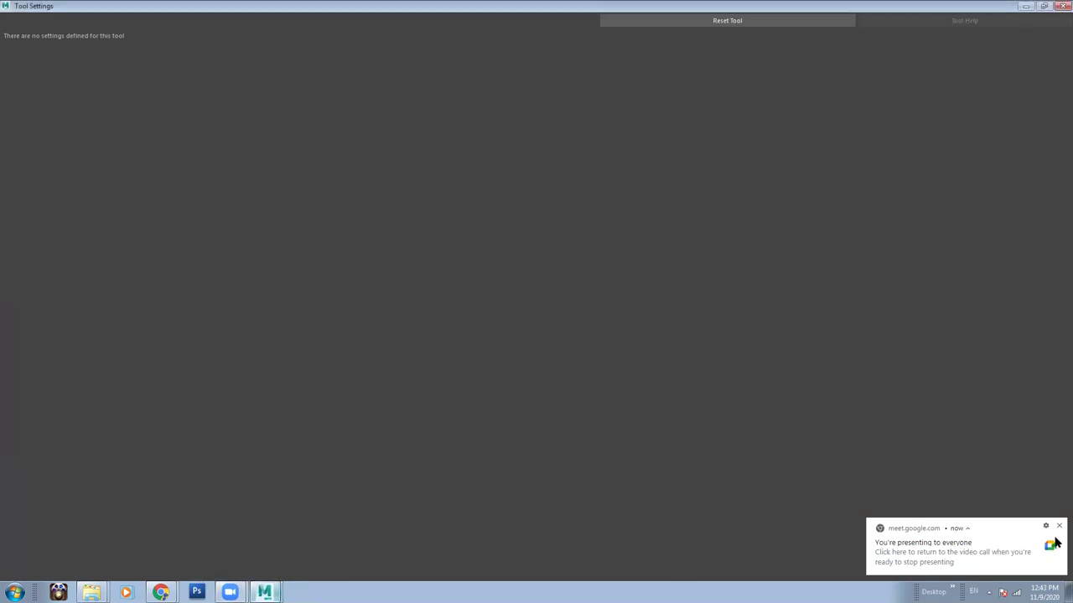
left_click(1057, 528)
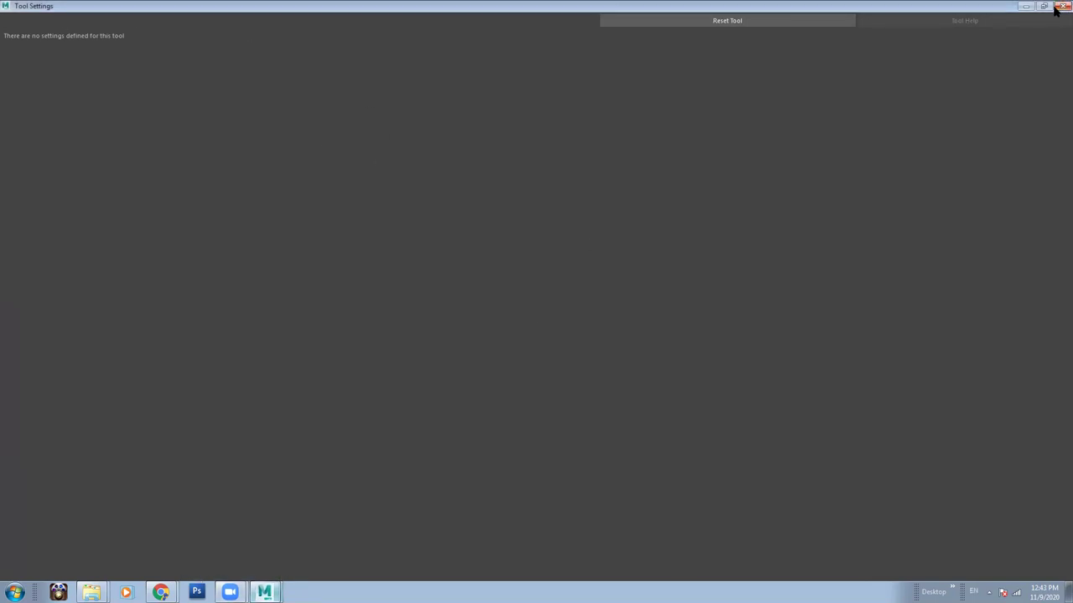
left_click(1061, 7)
left_click(618, 149)
left_click_drag(1025, 180, 828, 175)
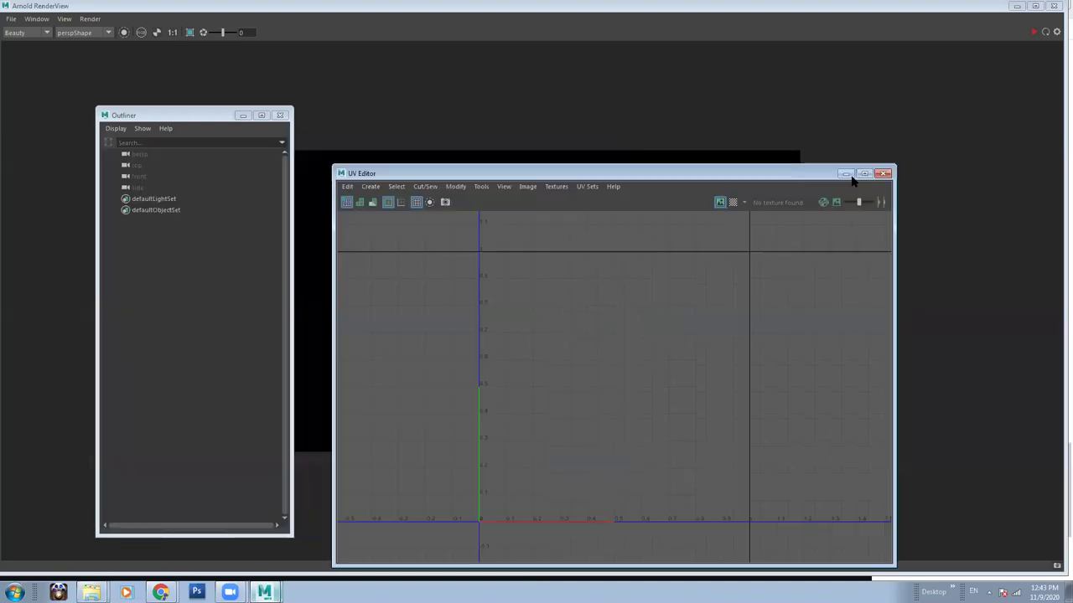
left_click(885, 173)
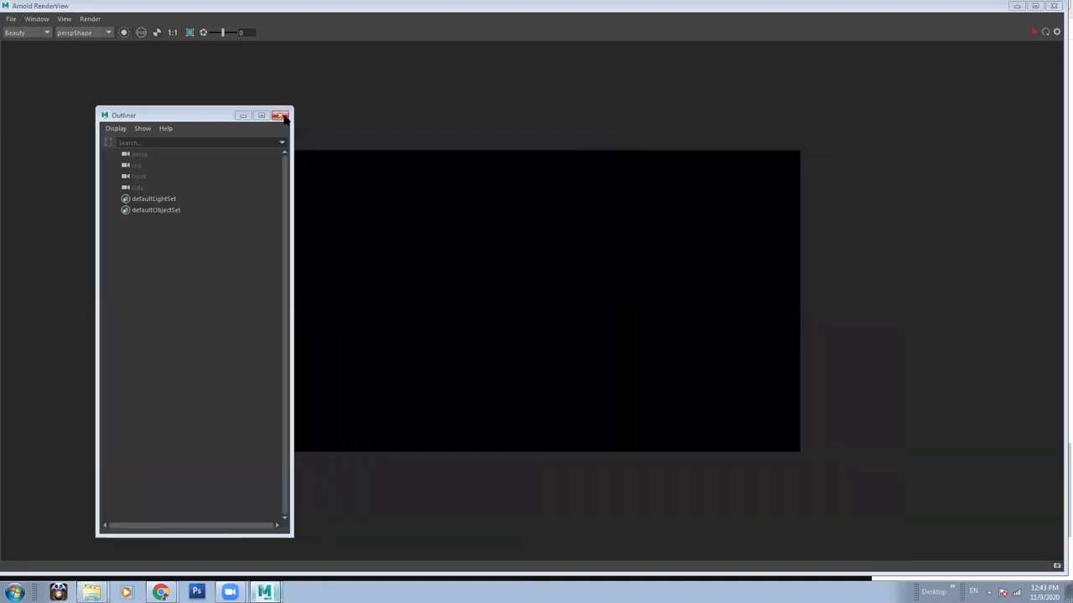
left_click(282, 116)
left_click(1054, 7)
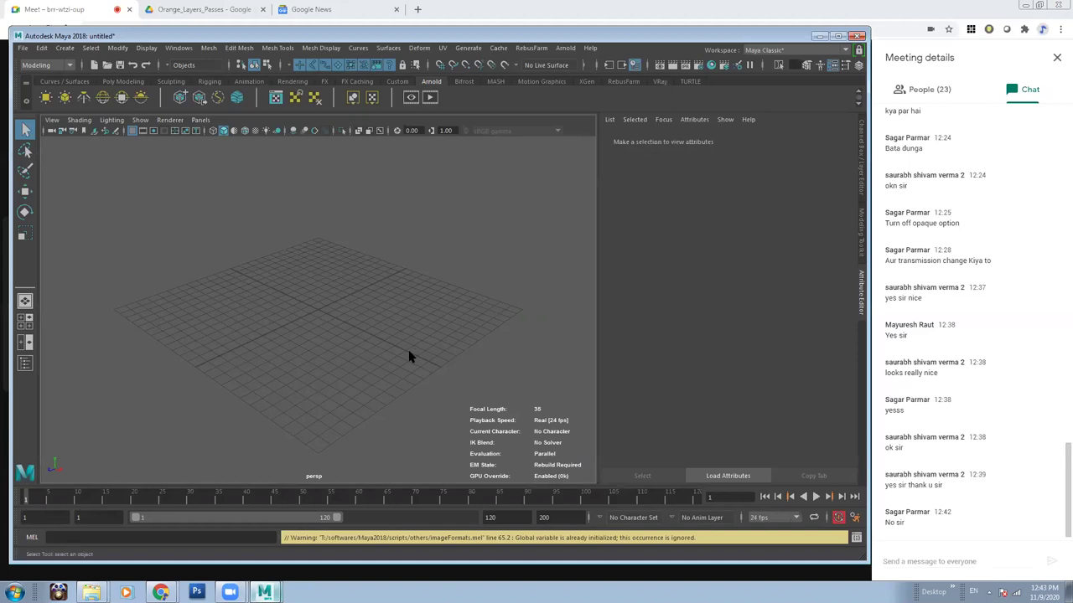
In File > Open Scene, browse to building_final and show its scenes folder in Explorer.
left_click(22, 48)
mouse_move(52, 423)
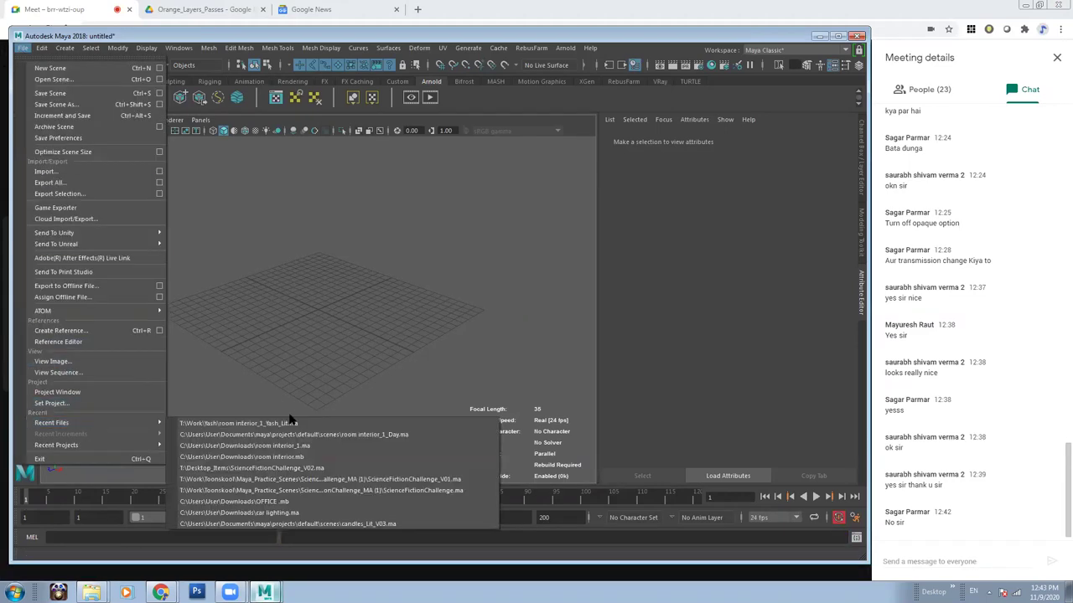
left_click(54, 79)
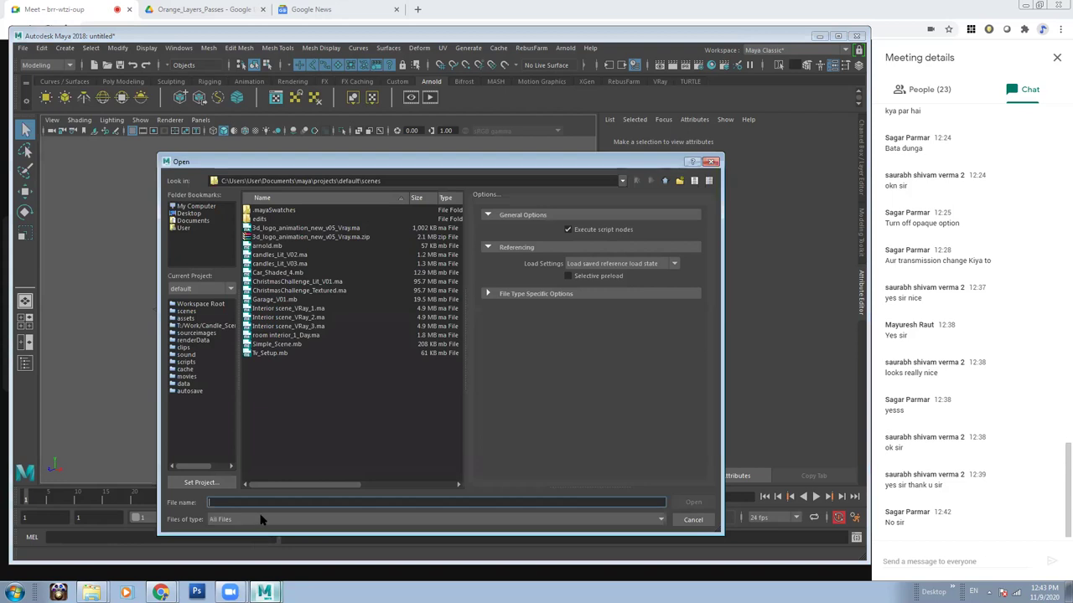
key("ctrl+v")
key("Return")
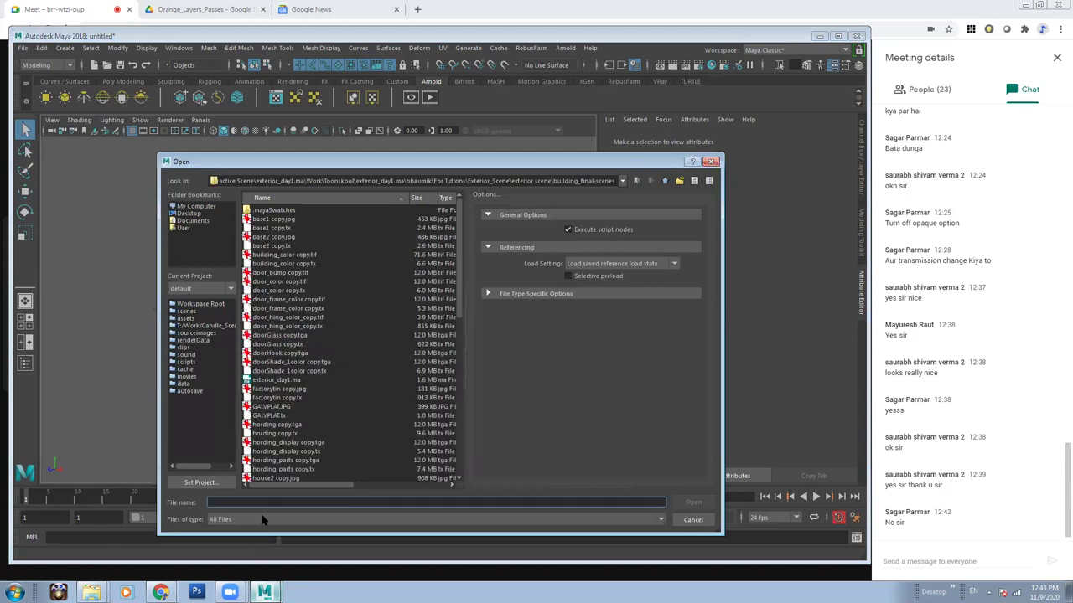
left_click(666, 182)
left_click(665, 183)
left_click(665, 182)
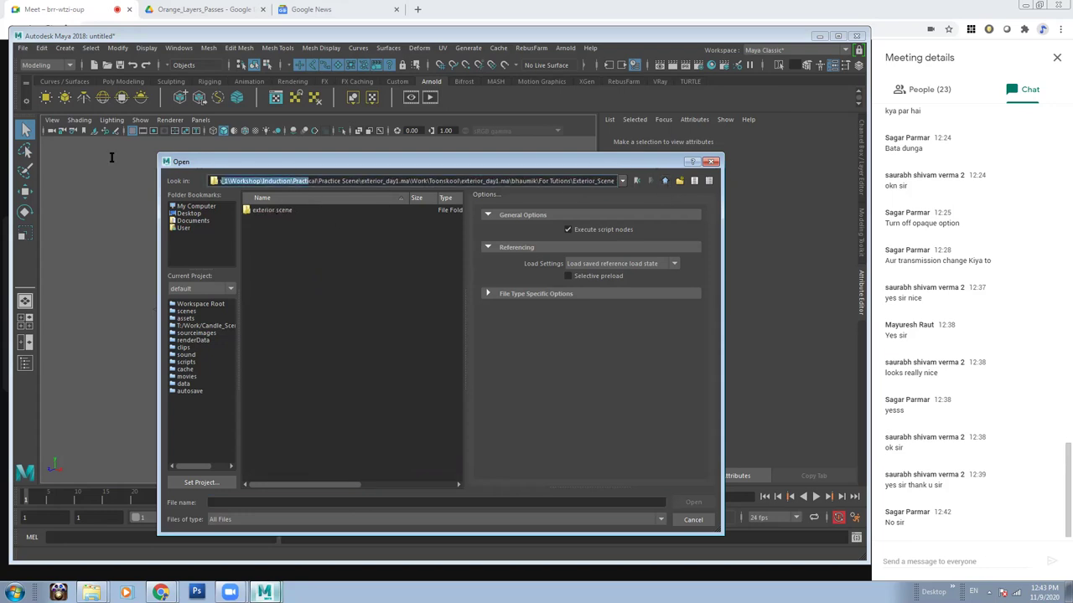
left_click_drag(310, 182, 220, 182)
double_click(276, 211)
double_click(277, 210)
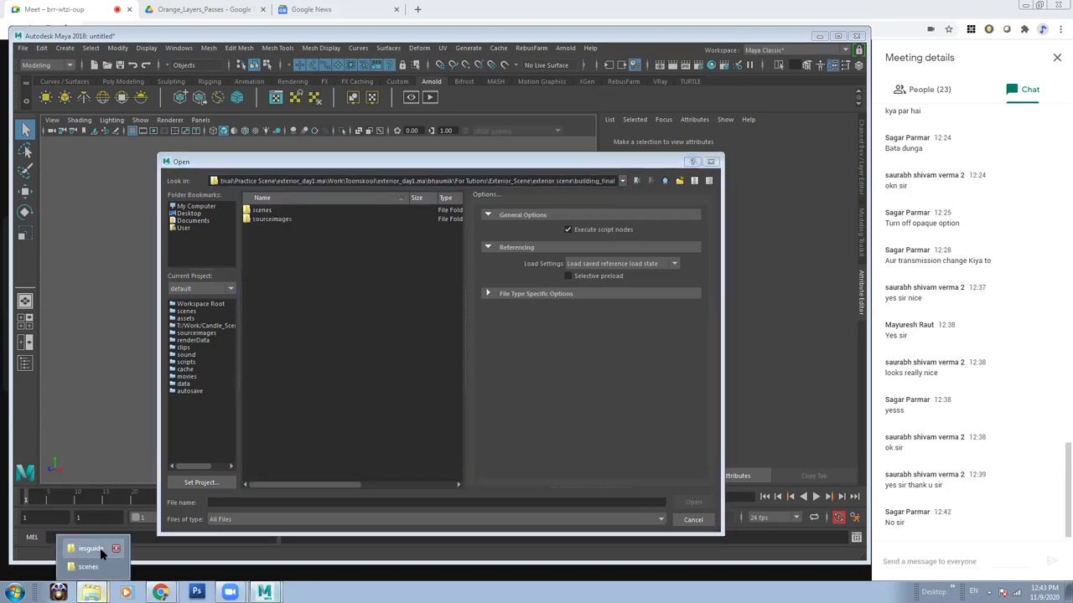
left_click(93, 553)
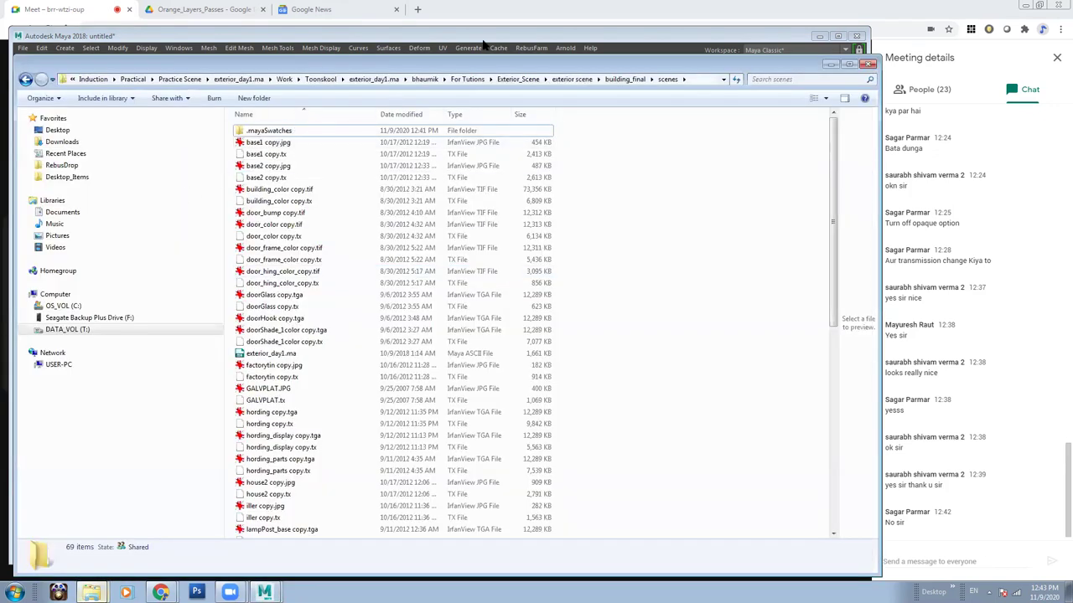
Copy the building_final scenes folder and go to the DATA_VOL (T:) drive.
left_click(625, 79)
right_click(276, 131)
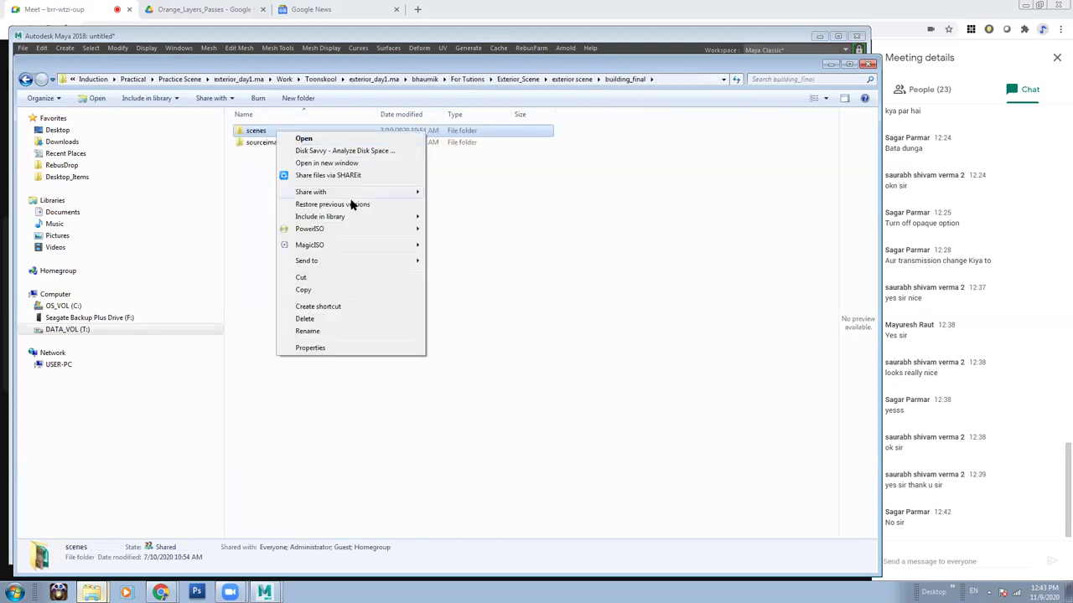
left_click(304, 290)
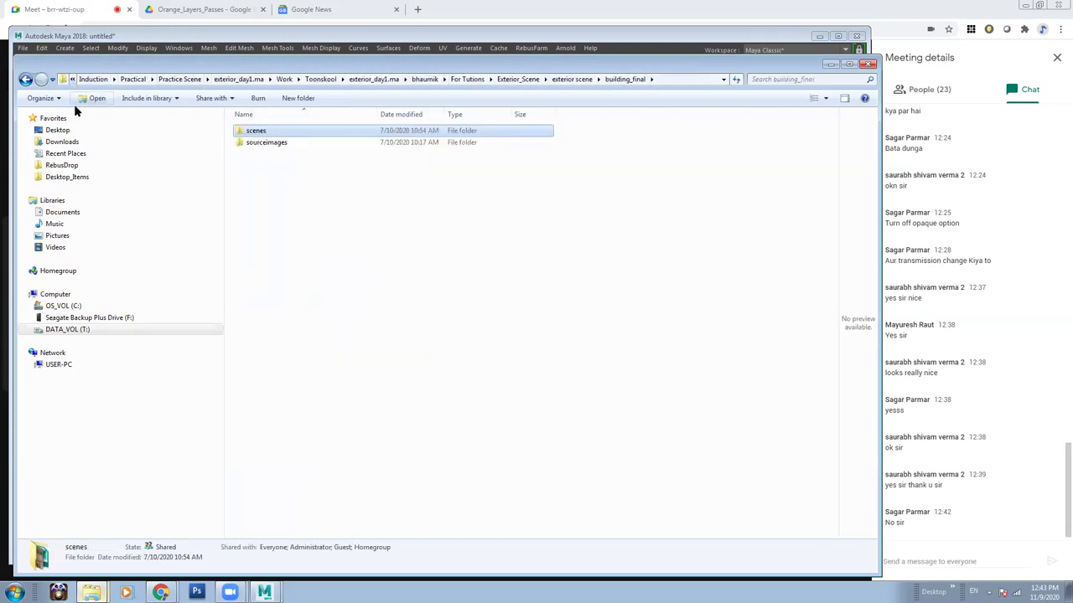
left_click(91, 330)
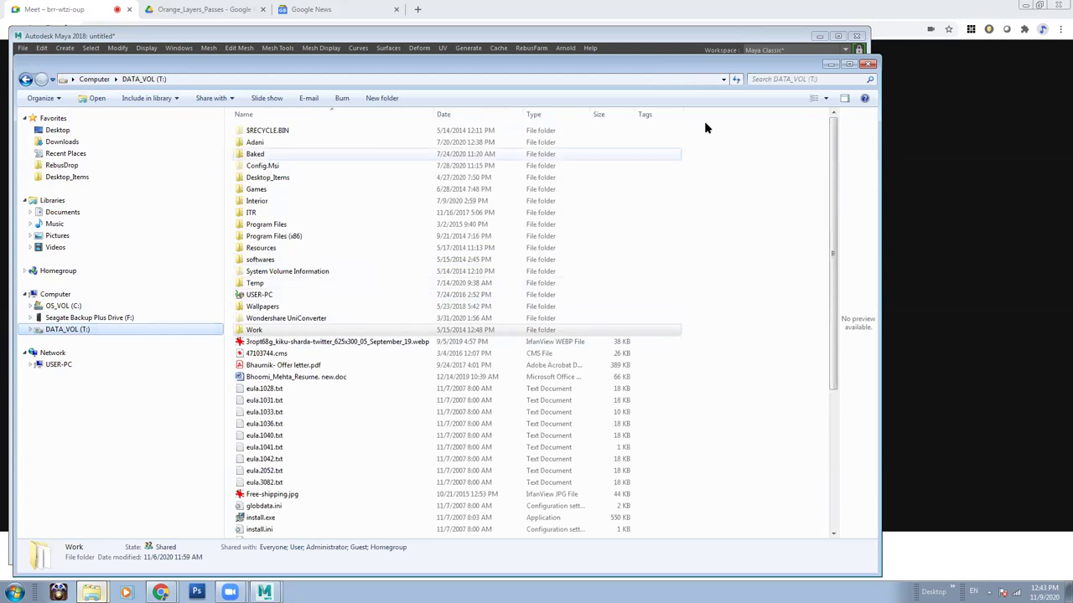
left_click(826, 35)
left_click(825, 36)
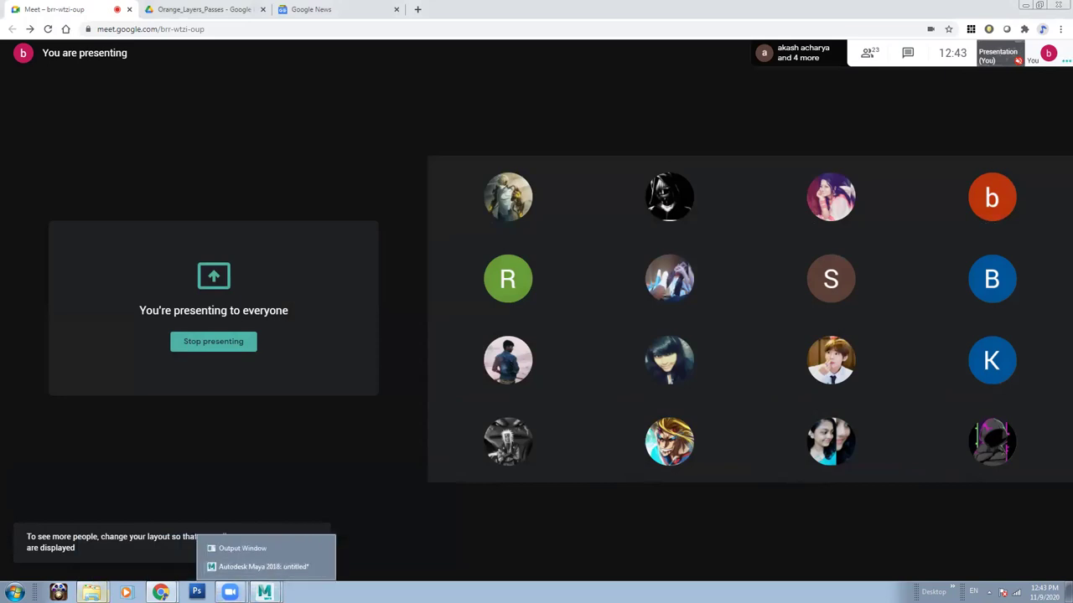
left_click(97, 572)
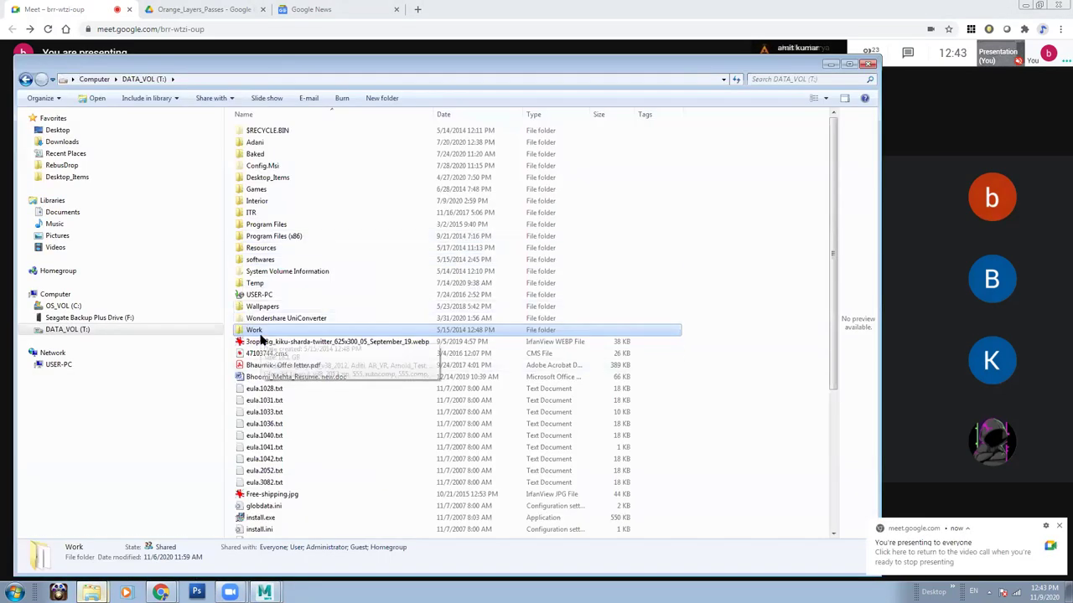
Create a new folder named Exterior_Scene inside T:\Work.
double_click(261, 334)
right_click(409, 355)
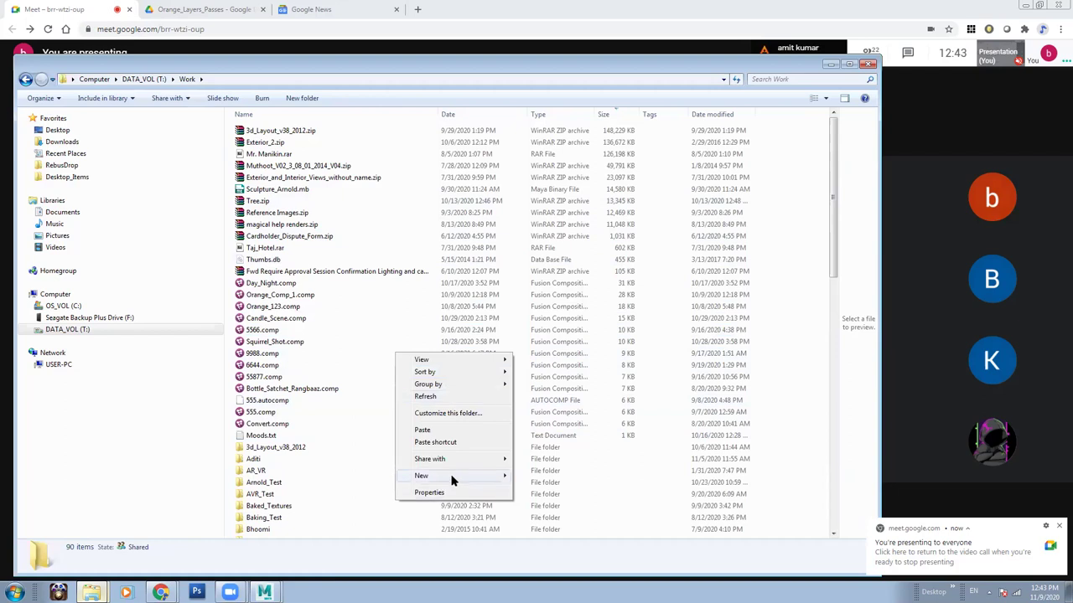
left_click(543, 311)
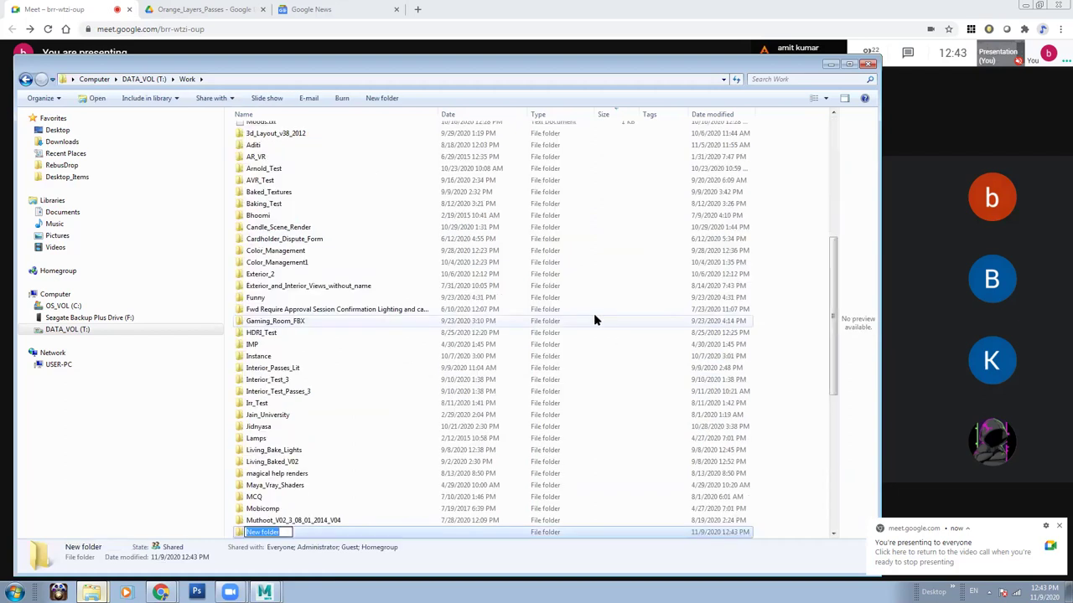
type("ene")
key("Return")
key("Return")
Paste the scenes folder into Exterior_Scene and copy the new scenes folder's path.
right_click(351, 243)
left_click(405, 320)
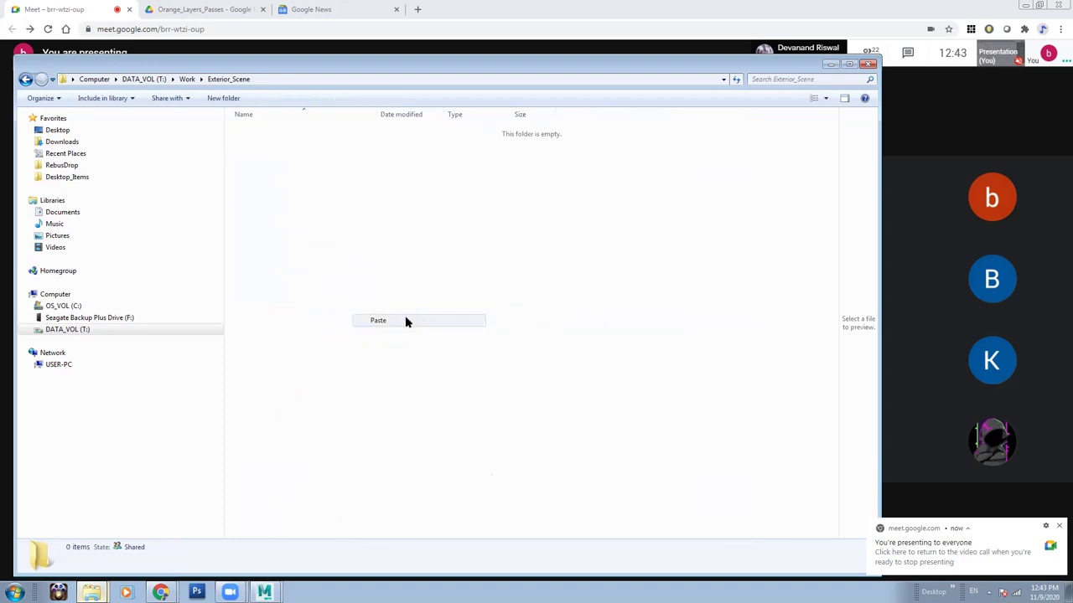
left_click(343, 242)
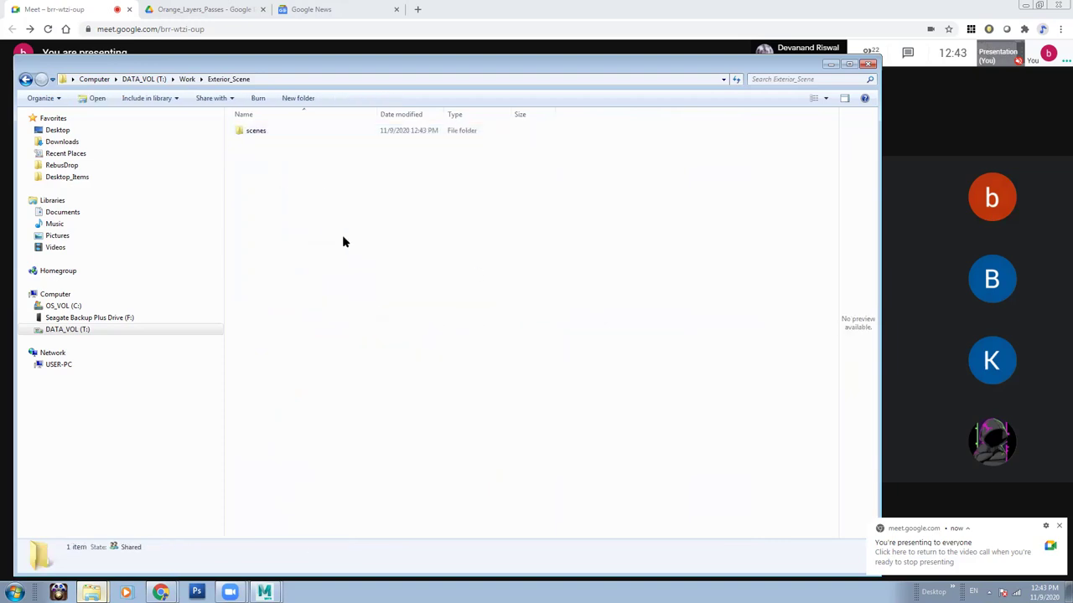
double_click(284, 131)
left_click(335, 79)
right_click(335, 80)
left_click(352, 112)
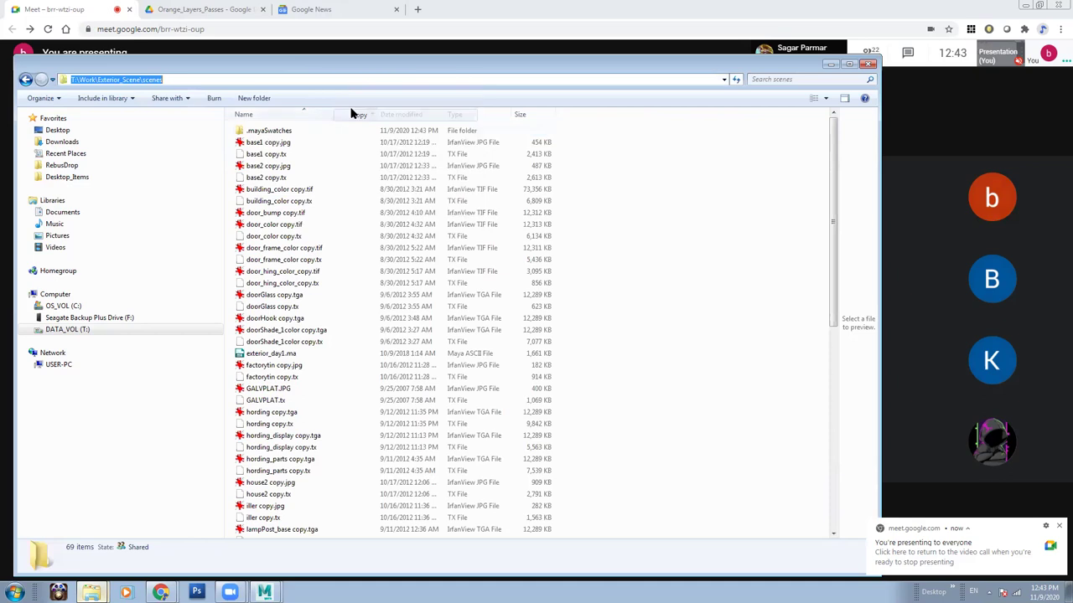
left_click(831, 64)
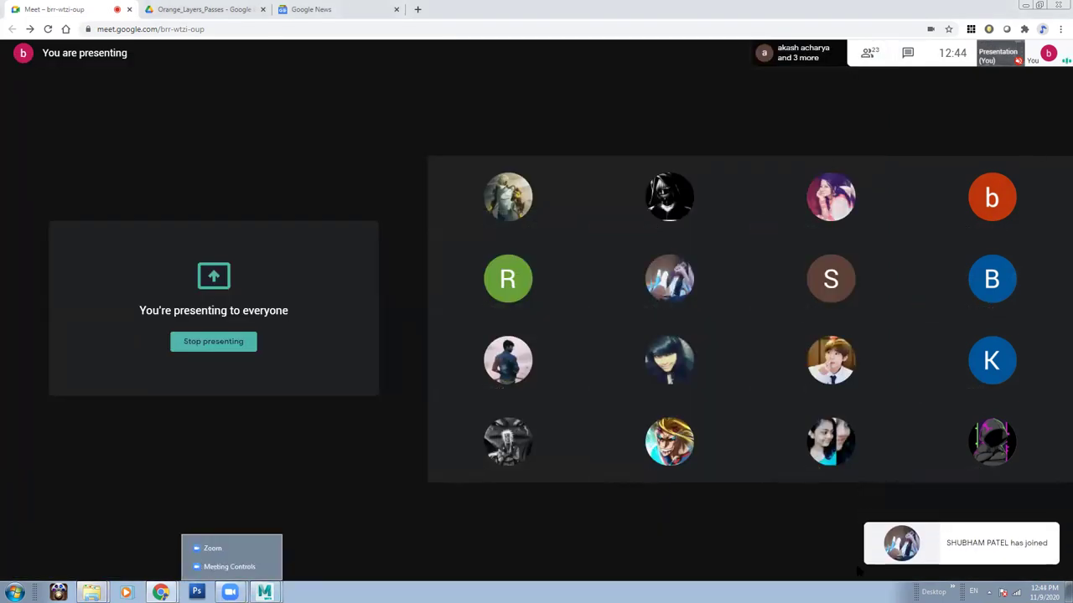
Go to the Exterior_Scene scenes folder in the Open Scene dialog and open exterior_day1.ma.
left_click(260, 568)
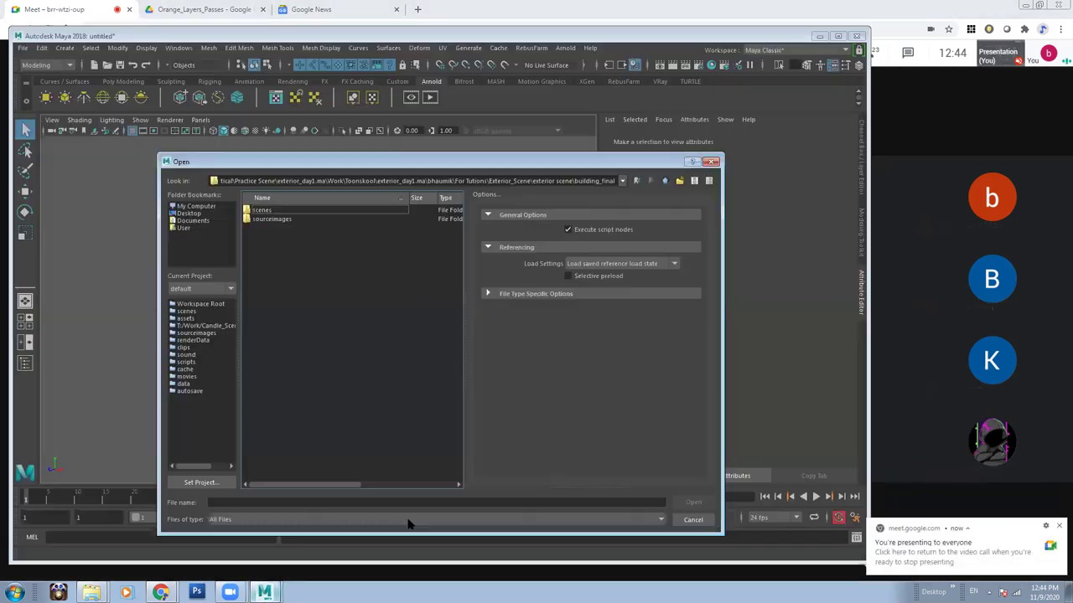
left_click(346, 503)
key("ctrl+v")
key("Return")
left_click(276, 382)
scroll(276, 382, "down", 10)
left_click(297, 335)
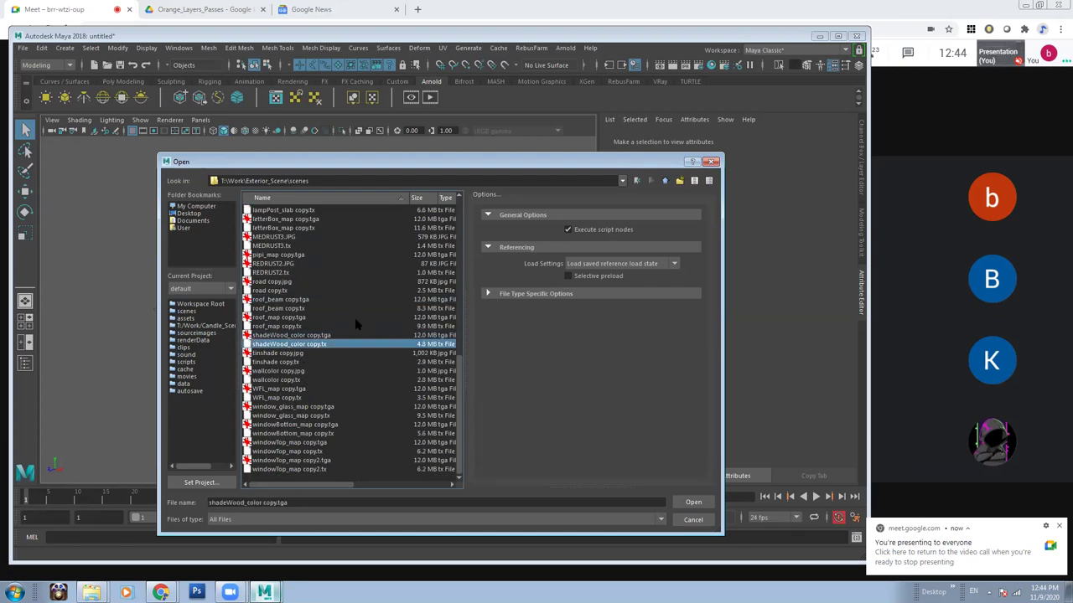
scroll(360, 333, "up", 10)
scroll(361, 336, "up", 3)
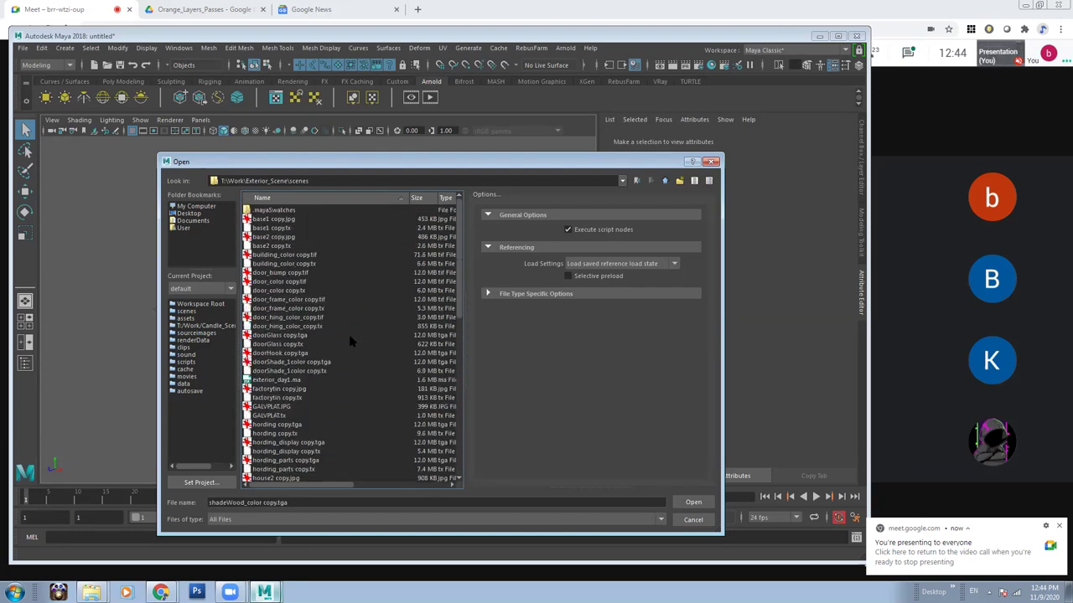
left_click(281, 381)
left_click(692, 503)
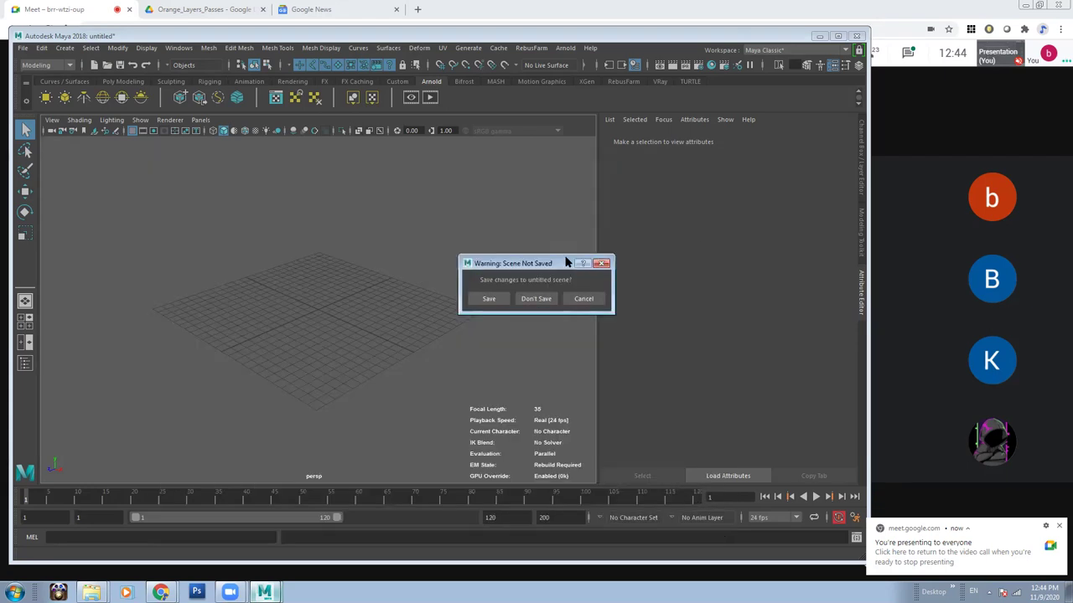
left_click(160, 592)
Open exterior_day1 without saving, acknowledging the mental ray and loading-error messages.
left_click(1030, 51)
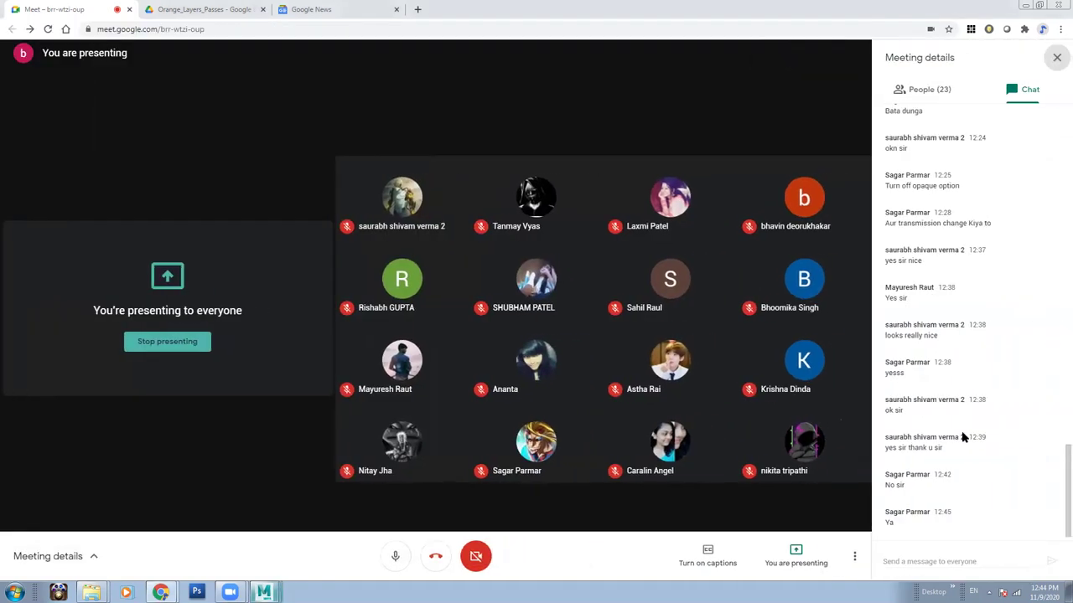
mouse_move(264, 592)
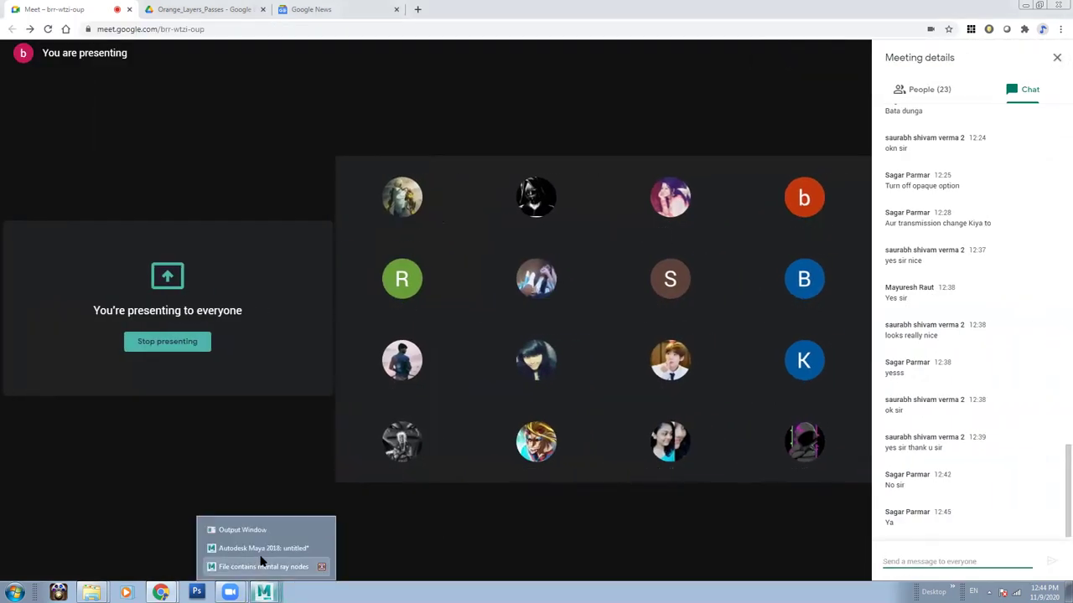
left_click(261, 565)
left_click(537, 328)
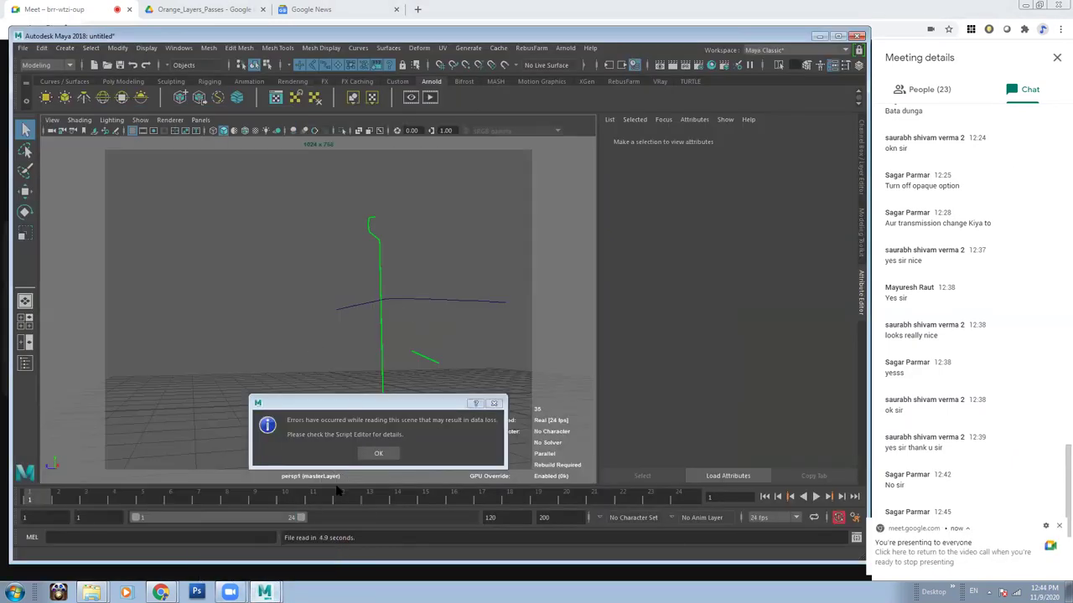
left_click(378, 454)
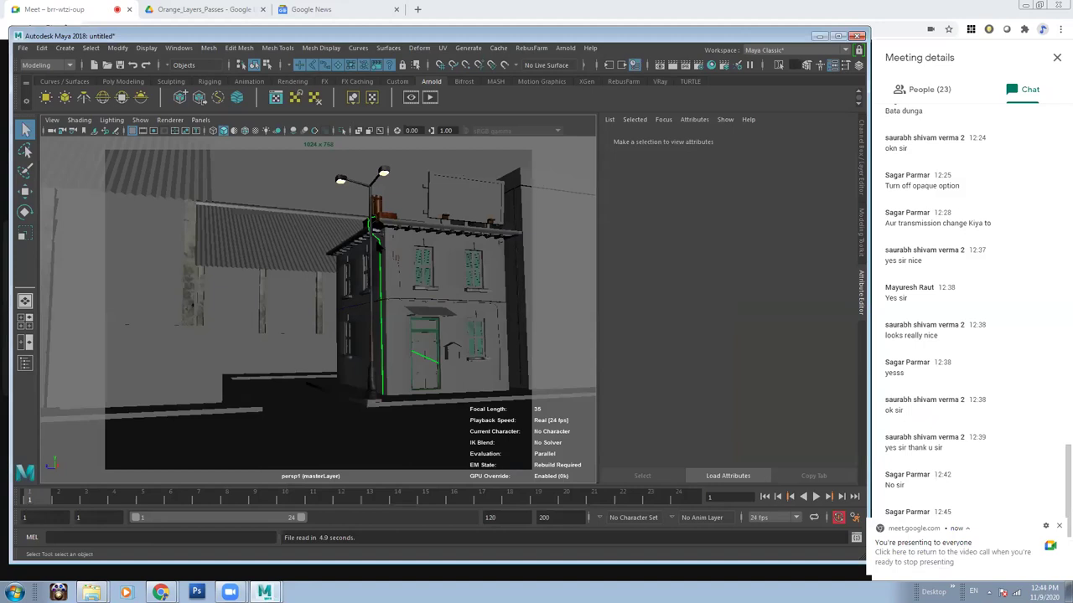
Assign a new Arnold aiStandardSurface material to pCylinder22.
right_click_drag(383, 246, 377, 526)
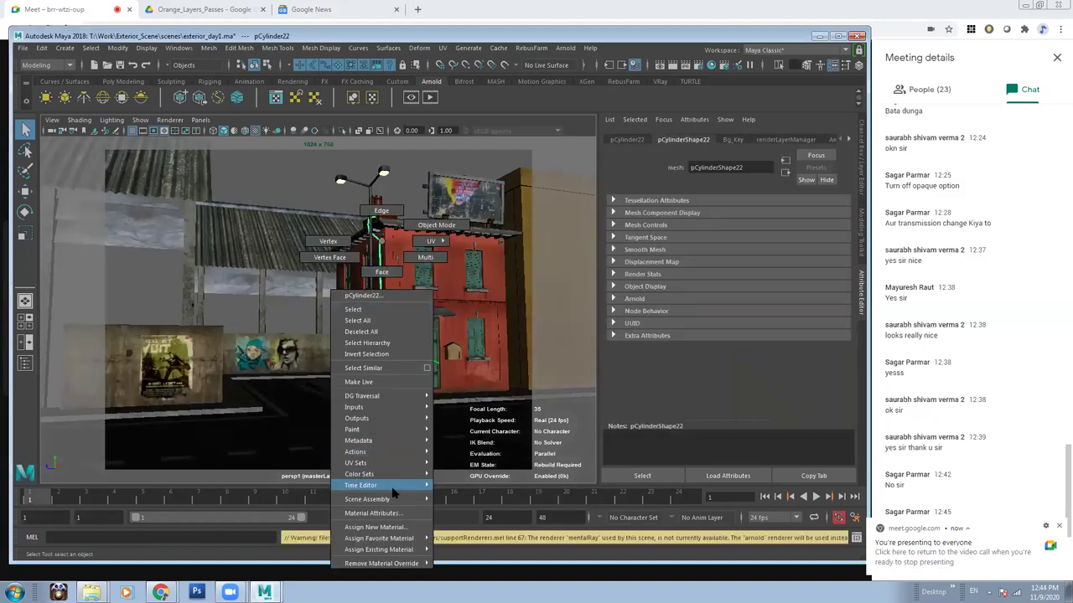
left_click(559, 251)
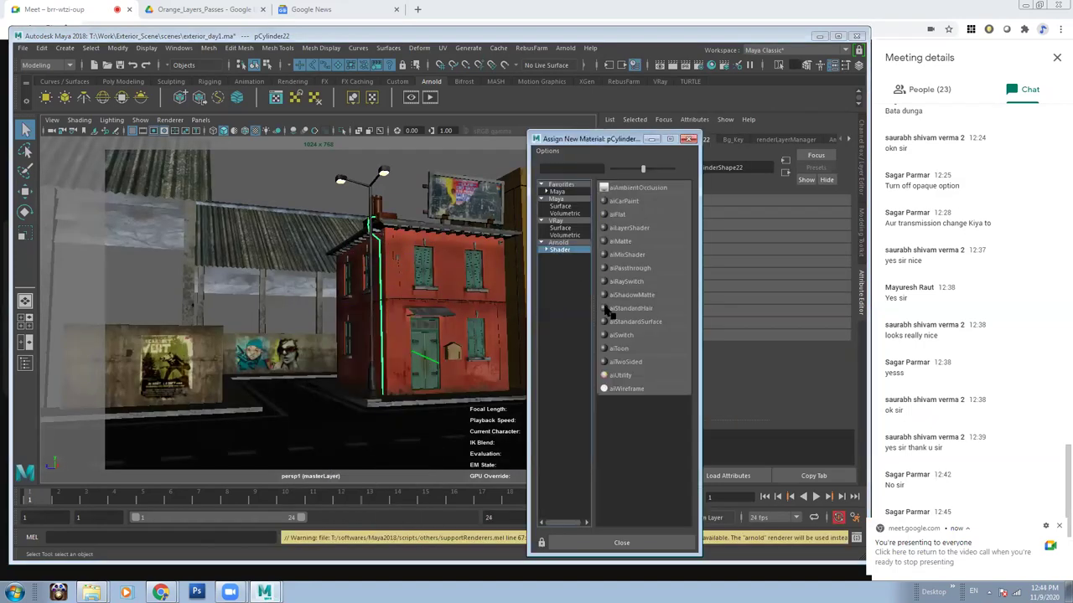
left_click(629, 330)
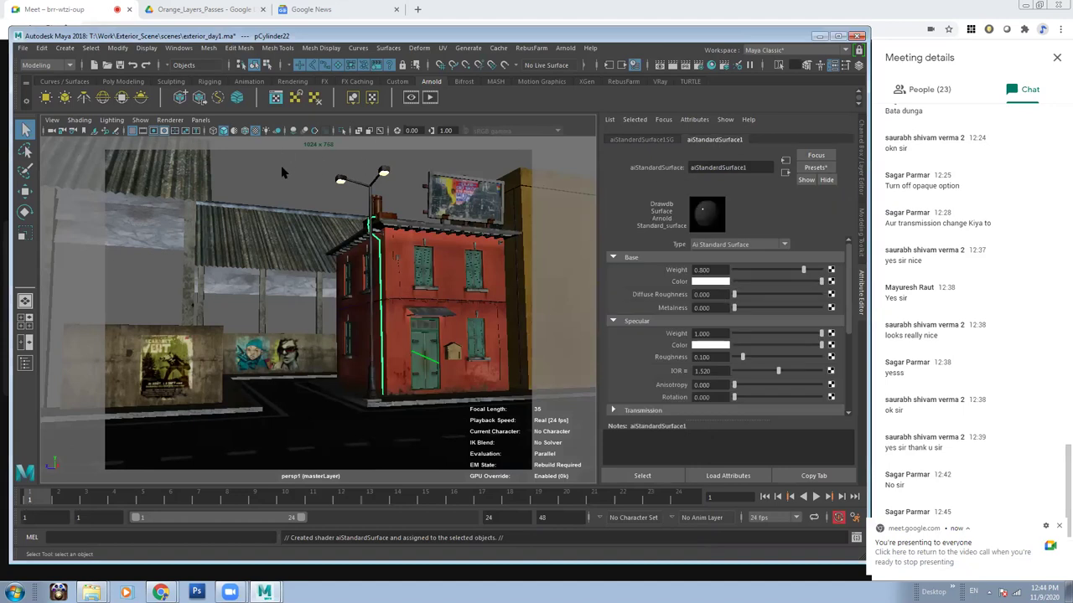
left_click(282, 169)
left_click(200, 120)
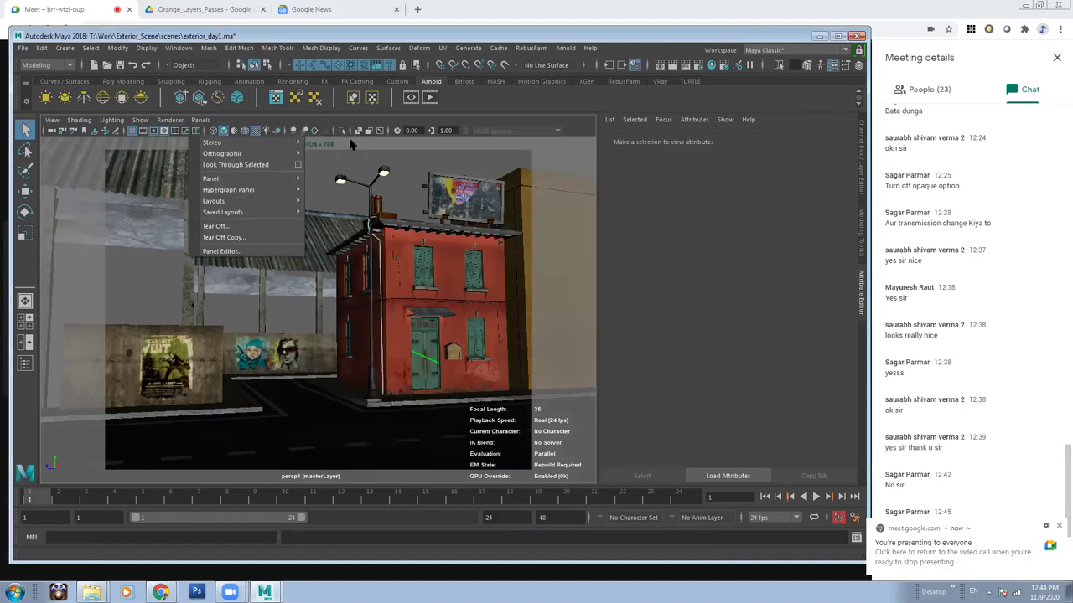
Switch the viewport to look through the persp camera instead of persp1.
left_click(351, 145)
left_click(200, 120)
left_click(339, 134)
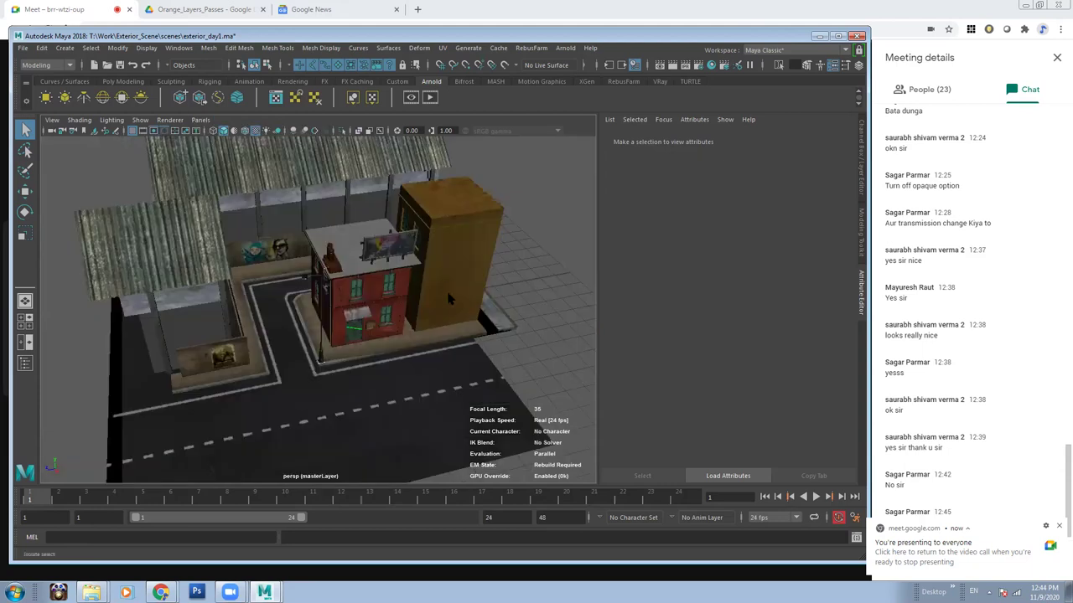
left_click_drag(449, 299, 494, 361, "alt")
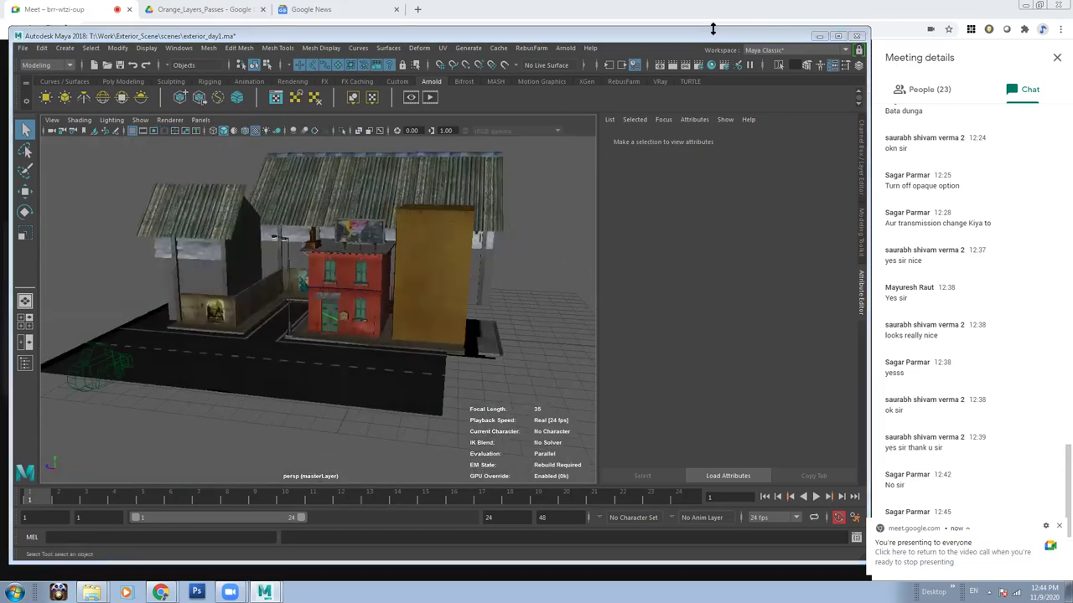
Zoom the view in on the red building's green door.
left_click(819, 36)
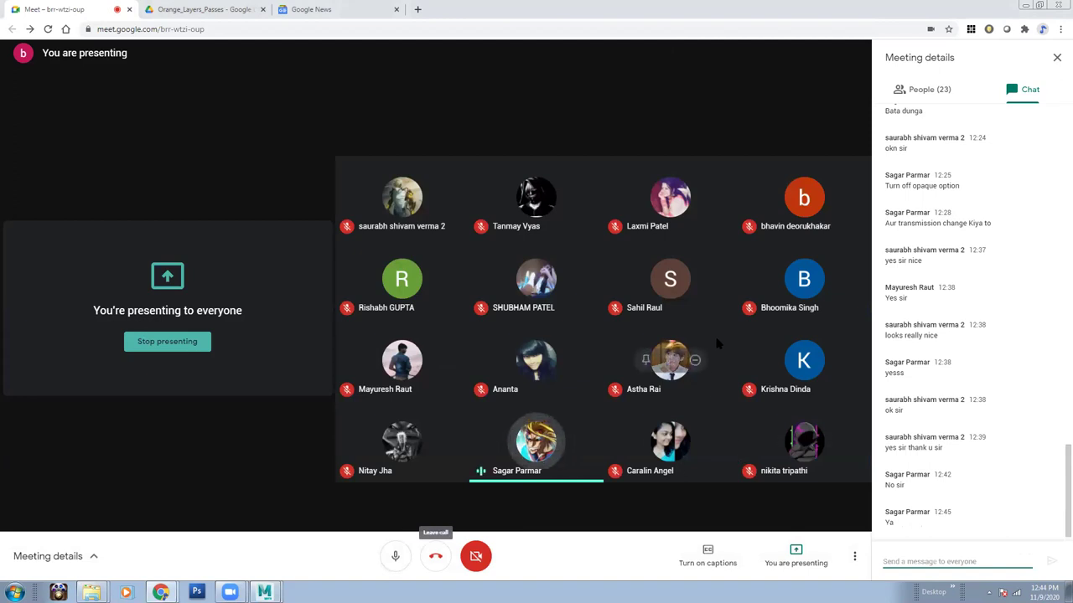
mouse_move(671, 360)
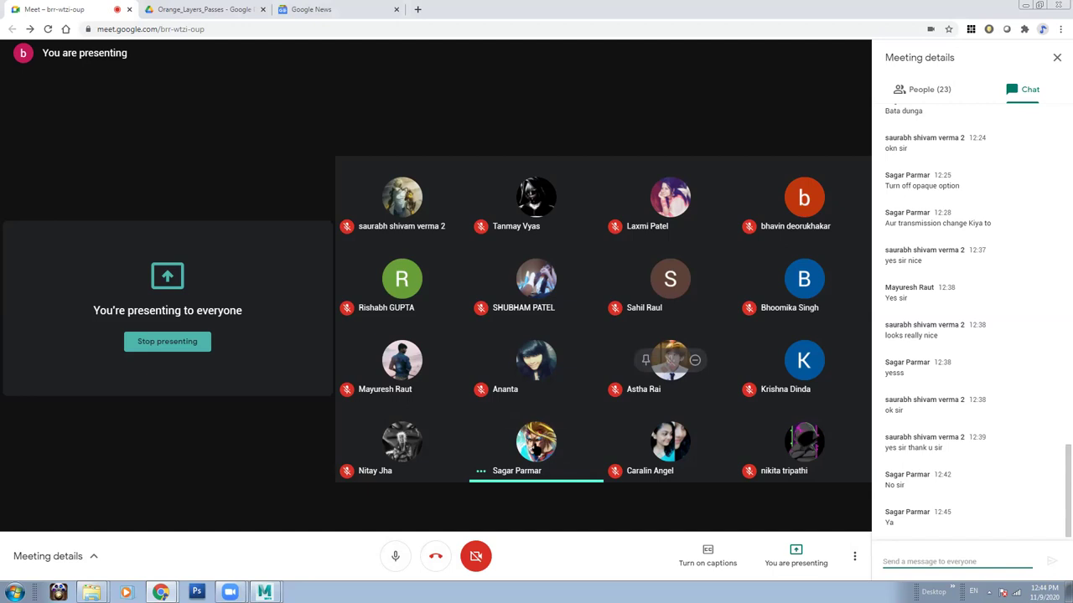
mouse_move(264, 592)
left_click(263, 568)
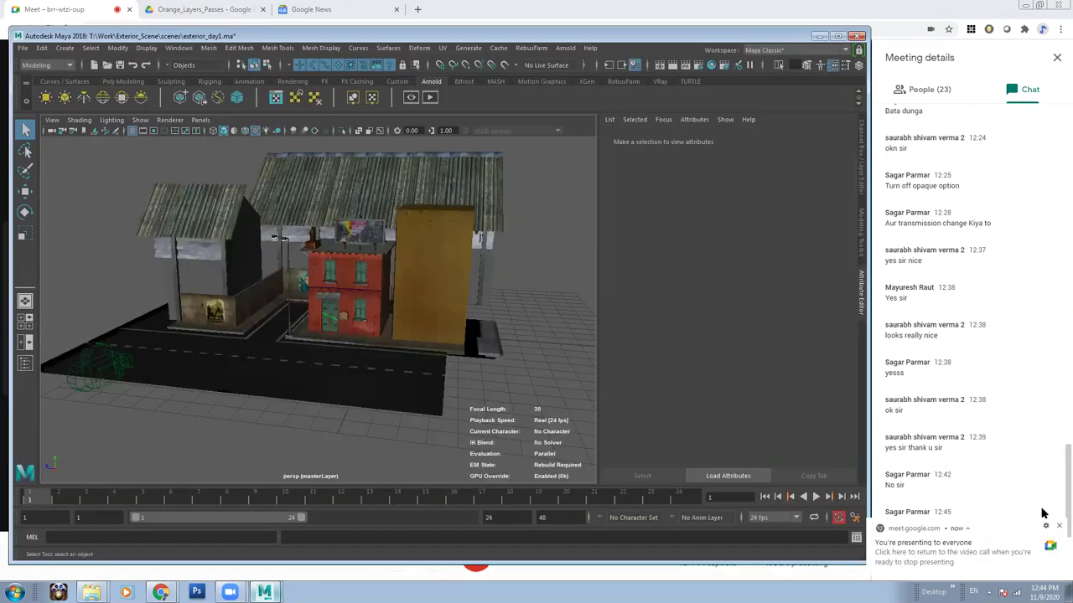
right_click_drag(516, 382, 473, 366, "alt")
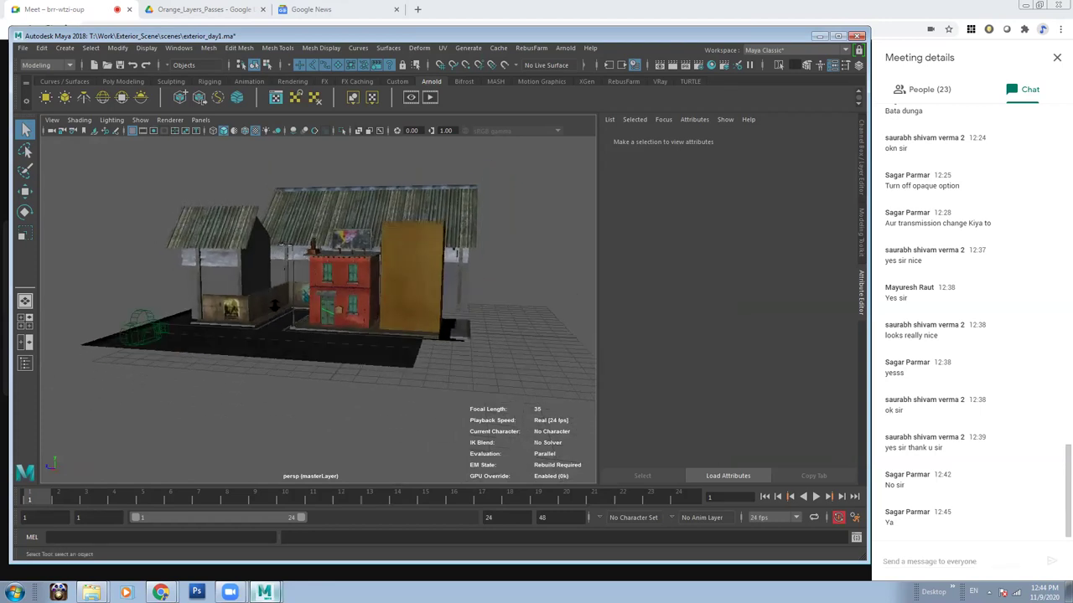
scroll(402, 352, "up", 3)
scroll(369, 347, "up", 3)
scroll(342, 343, "up", 3)
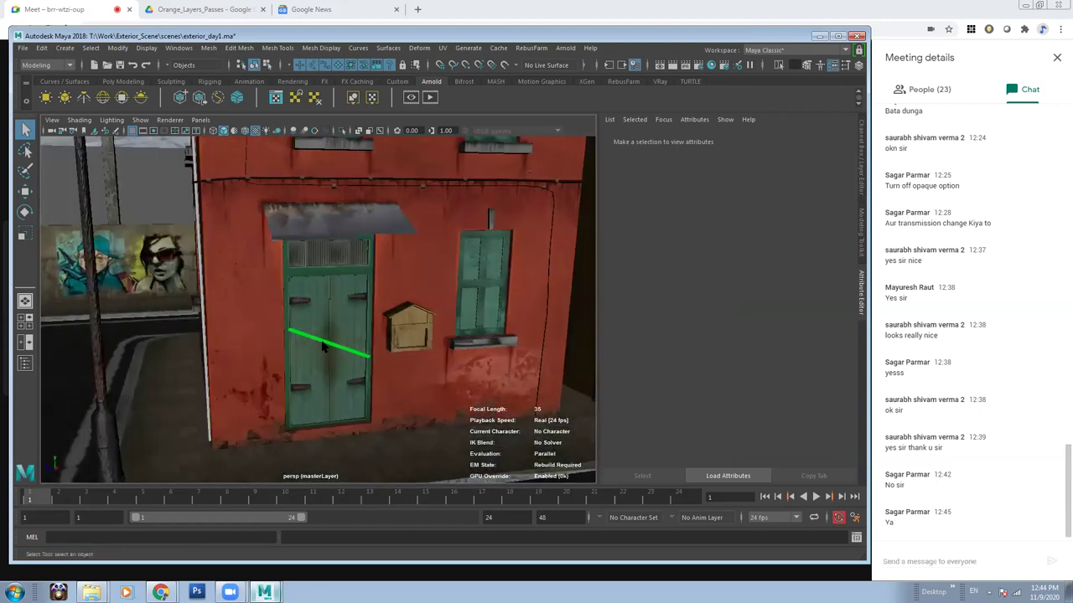
Assign a new aiStandardSurface material to the green door (door_locker).
left_click(322, 346)
right_click_drag(321, 342, 327, 557)
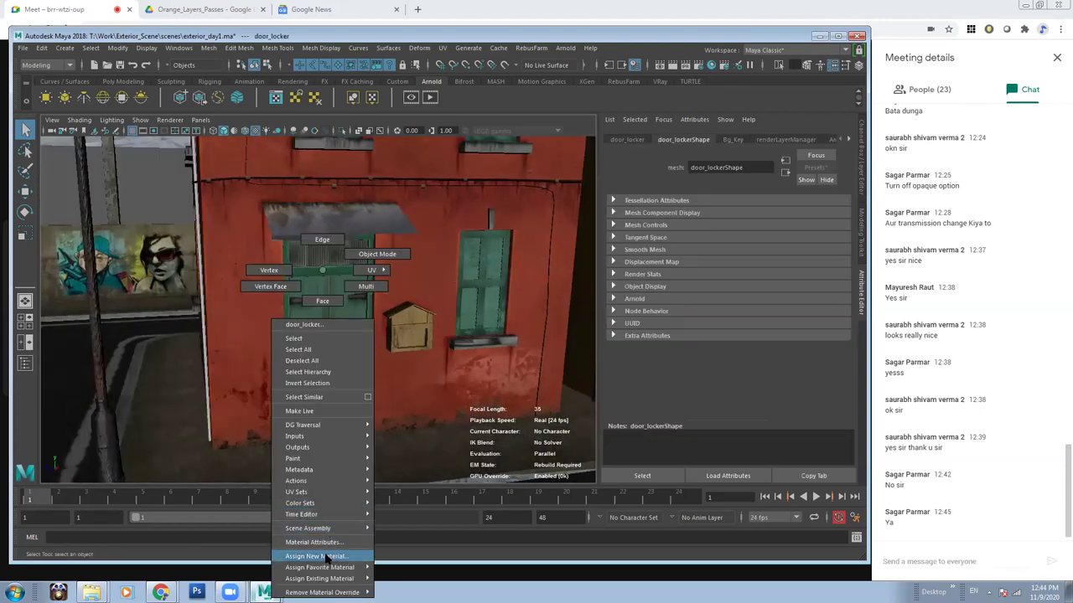
left_click(327, 558)
left_click(642, 323)
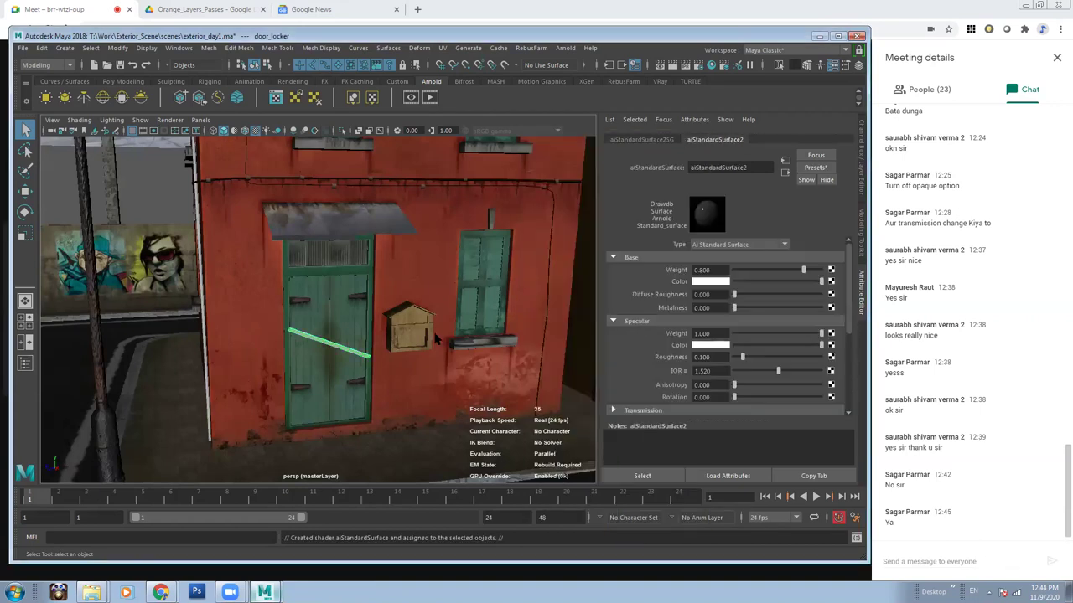
Select the awning pPlane2 above the green door.
scroll(438, 340, "down", 10)
mouse_move(384, 305)
left_mouse_down("alt")
mouse_move(390, 270)
mouse_move(327, 266)
mouse_move(361, 185)
mouse_move(465, 287)
mouse_move(327, 294)
left_mouse_up("alt")
scroll(391, 270, "up", 3)
scroll(391, 270, "up", 3)
scroll(390, 269, "up", 3)
left_click(361, 184)
scroll(394, 285, "up", 3)
left_click(311, 294)
left_click(298, 293)
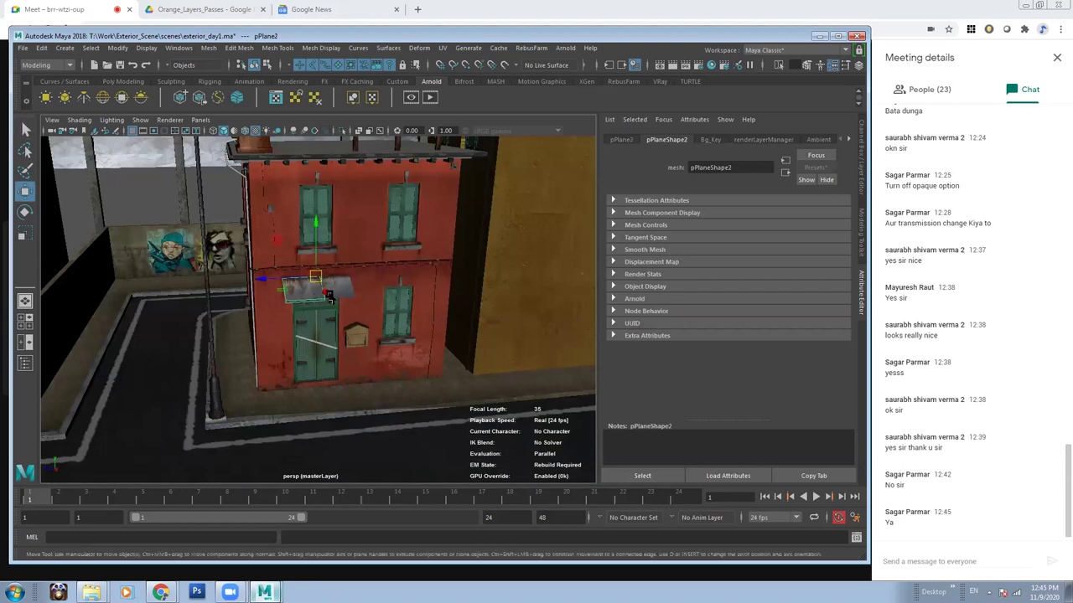
Move the awning's two left vertices out along X to widen it.
key("w")
left_click_drag(327, 289, 268, 268, "alt")
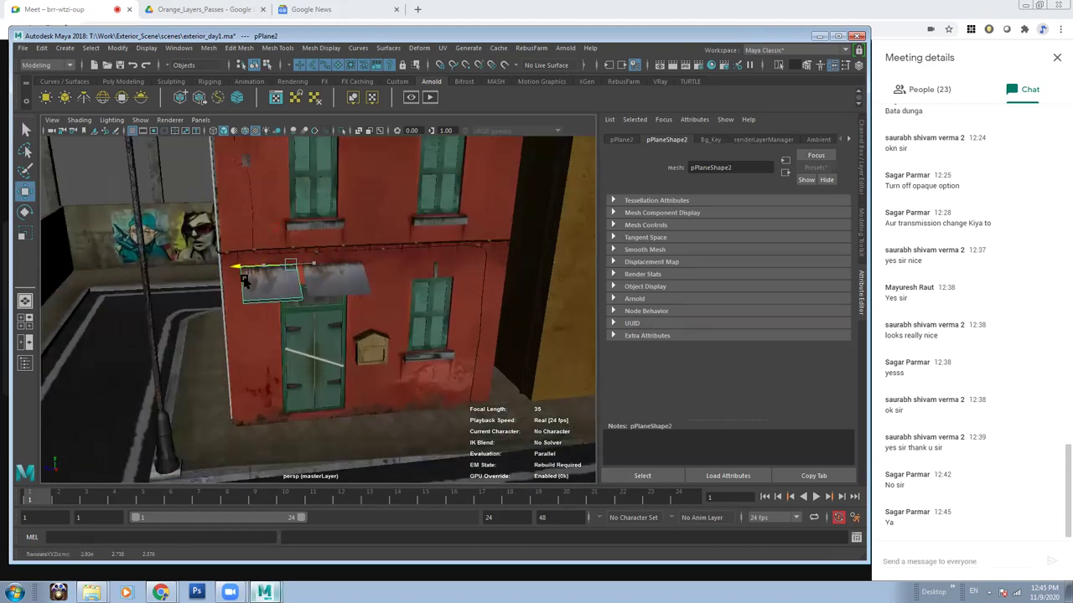
mouse_move(316, 299)
left_mouse_down("alt")
mouse_move(320, 306)
mouse_move(289, 300)
mouse_move(311, 360)
left_mouse_up("alt")
right_click(277, 270)
left_click(235, 268)
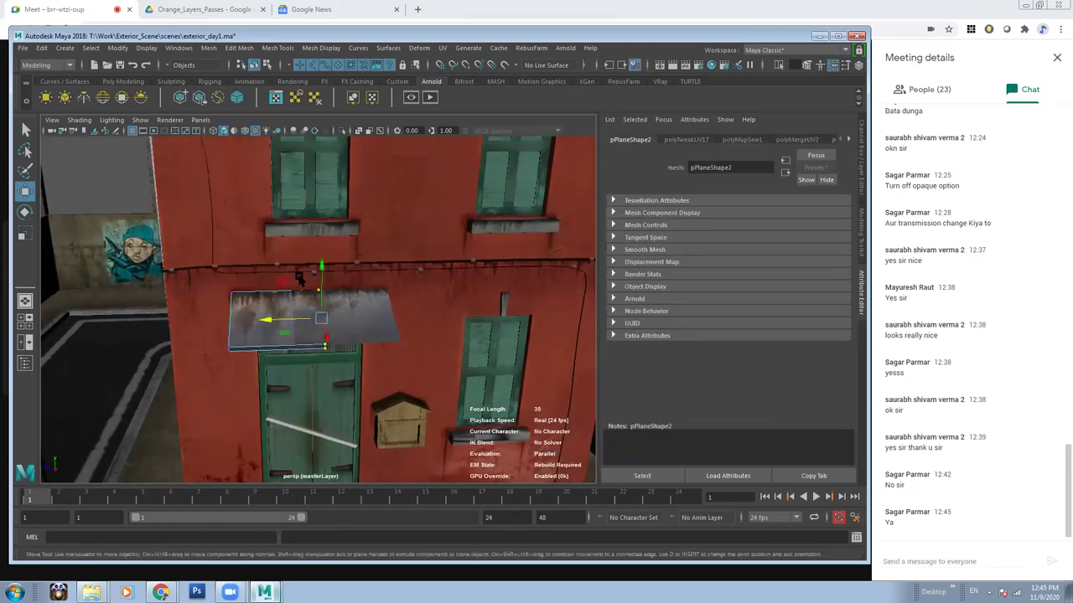
left_click_drag(241, 316, 248, 313)
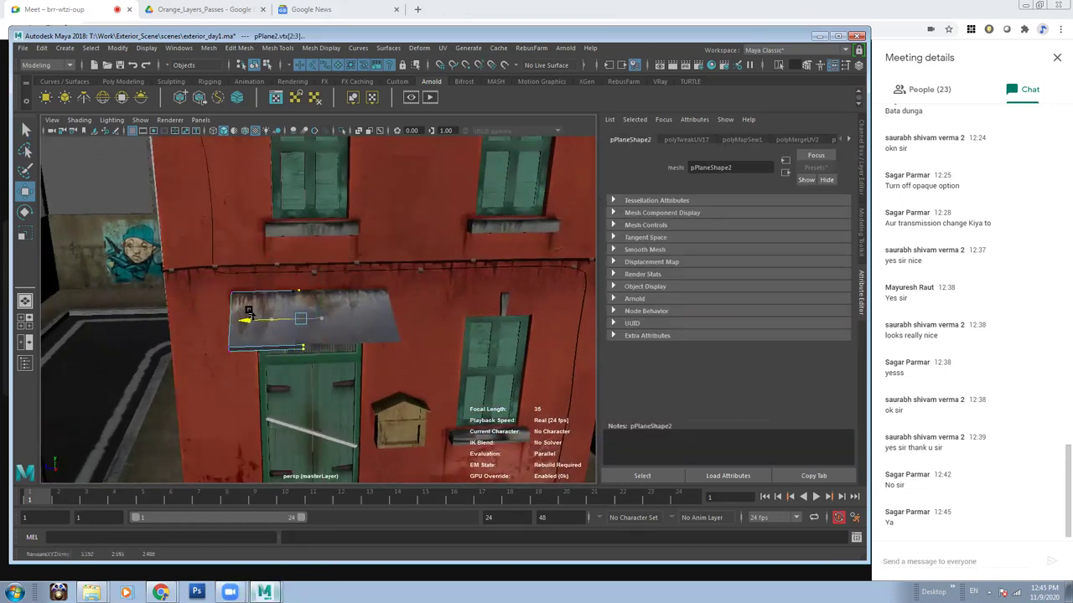
scroll(268, 320, "up", 2)
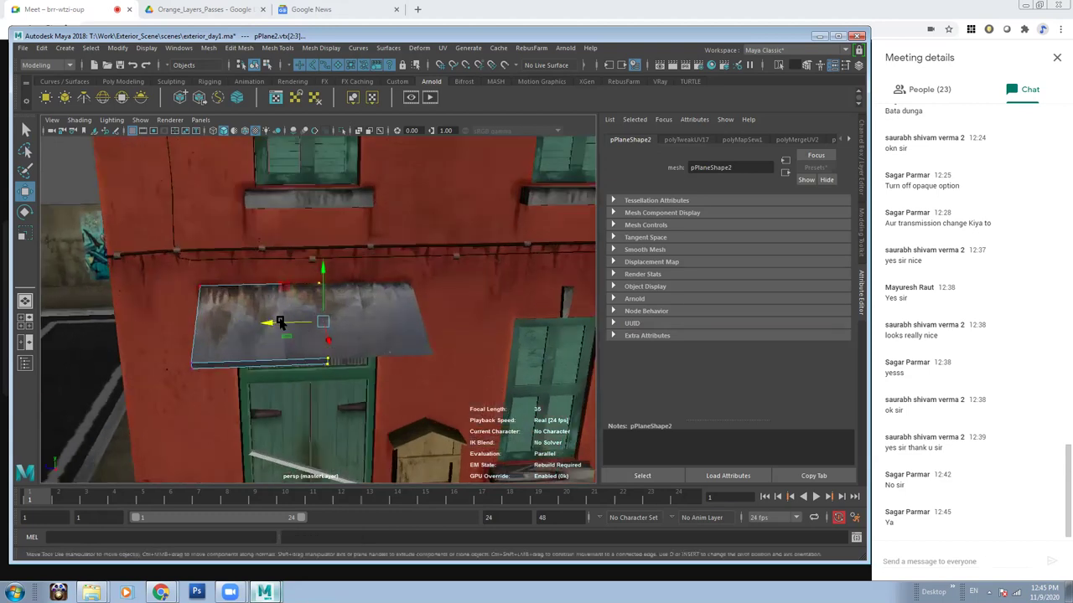
left_click_drag(266, 324, 228, 323)
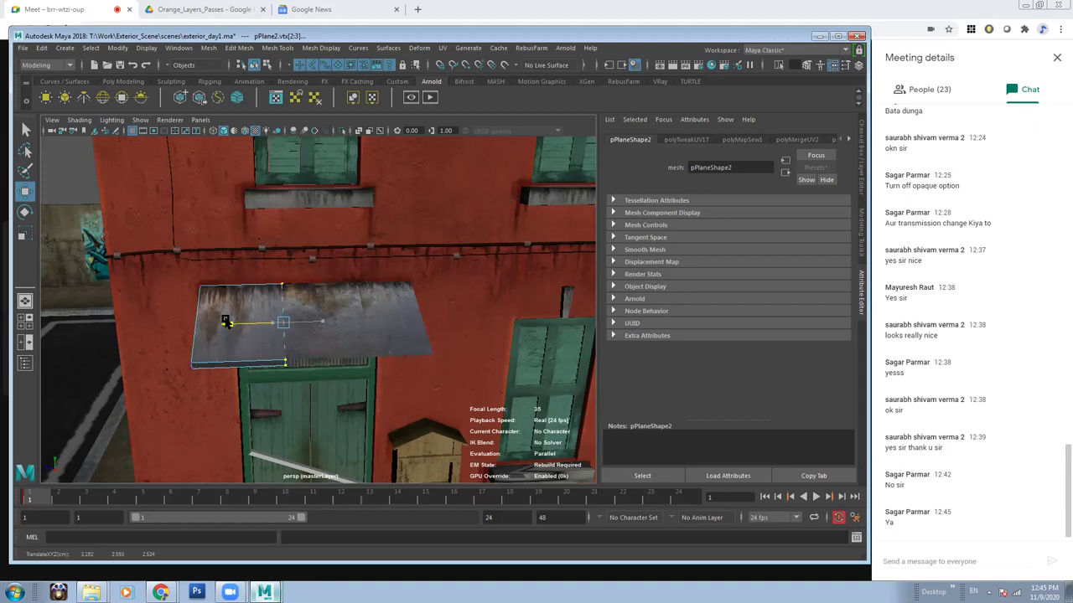
Clear the vertex selection and return to object selection mode with F8.
scroll(388, 327, "down", 5)
left_click_drag(388, 328, 352, 295, "alt")
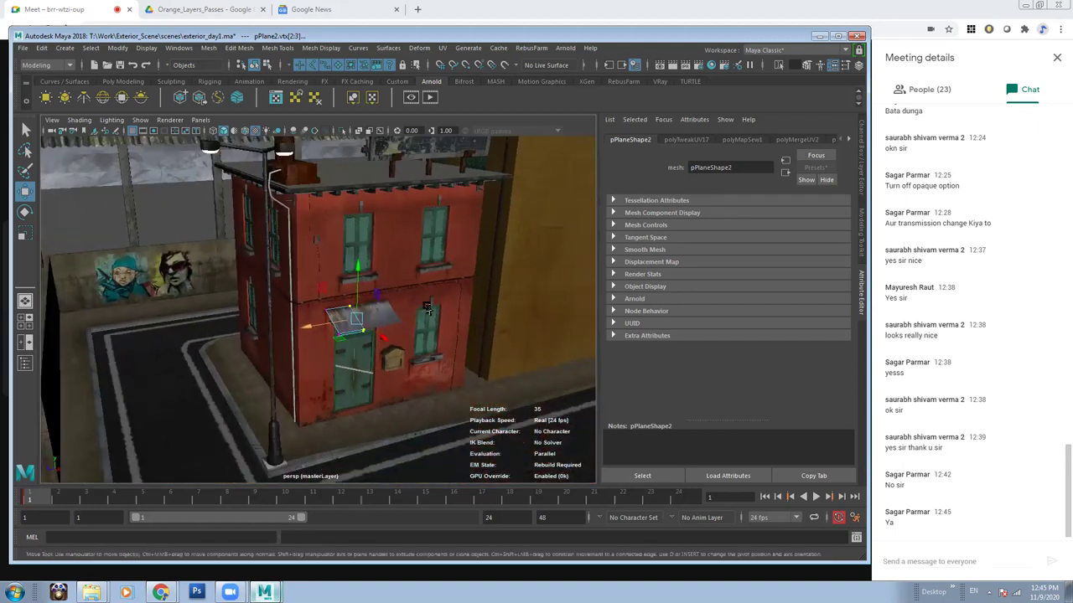
scroll(352, 295, "up", 2)
left_click(482, 285)
scroll(307, 313, "up", 2)
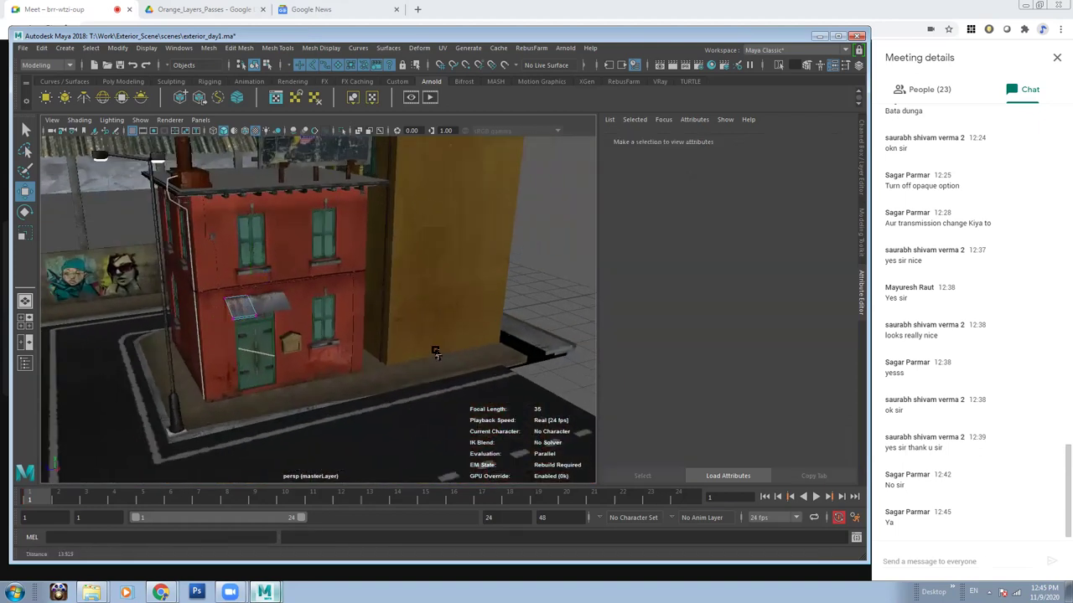
scroll(307, 313, "up", 3)
left_click_drag(228, 306, 240, 301, "alt")
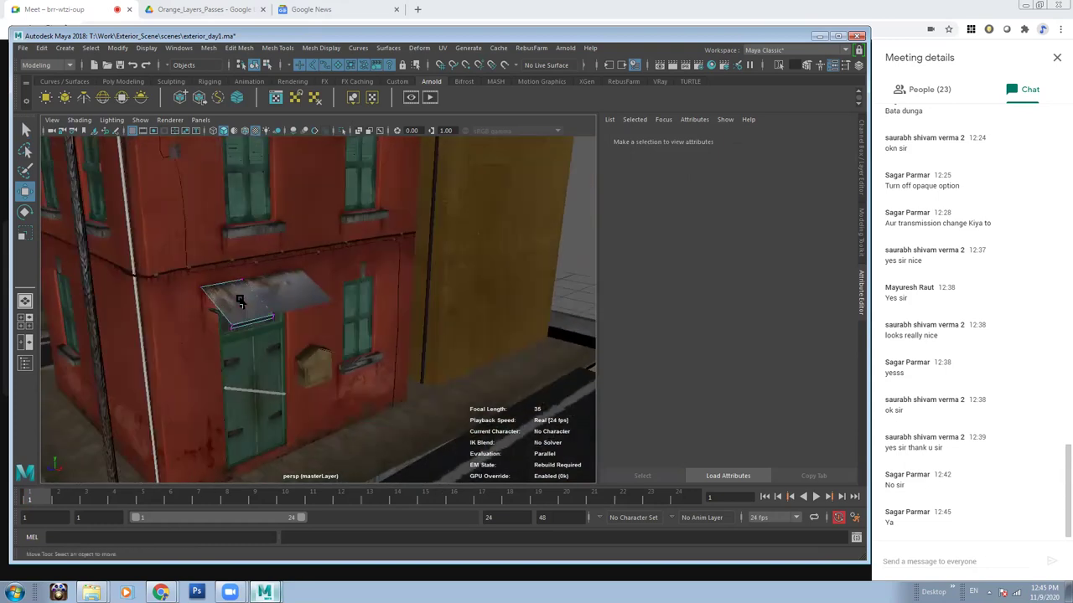
left_click(239, 301)
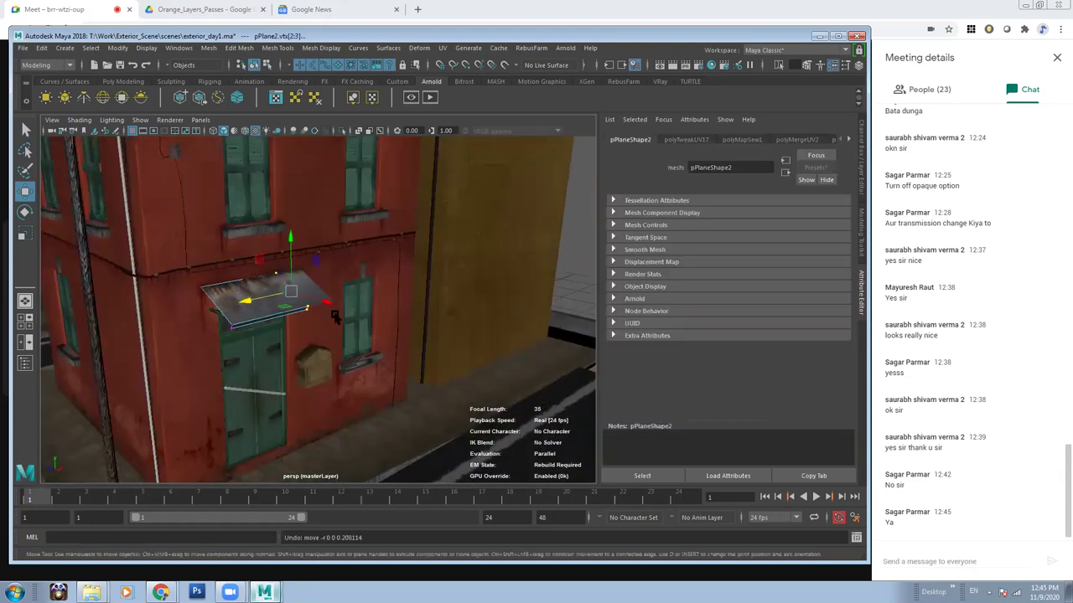
left_click_drag(333, 316, 499, 273, "alt")
left_click(574, 254)
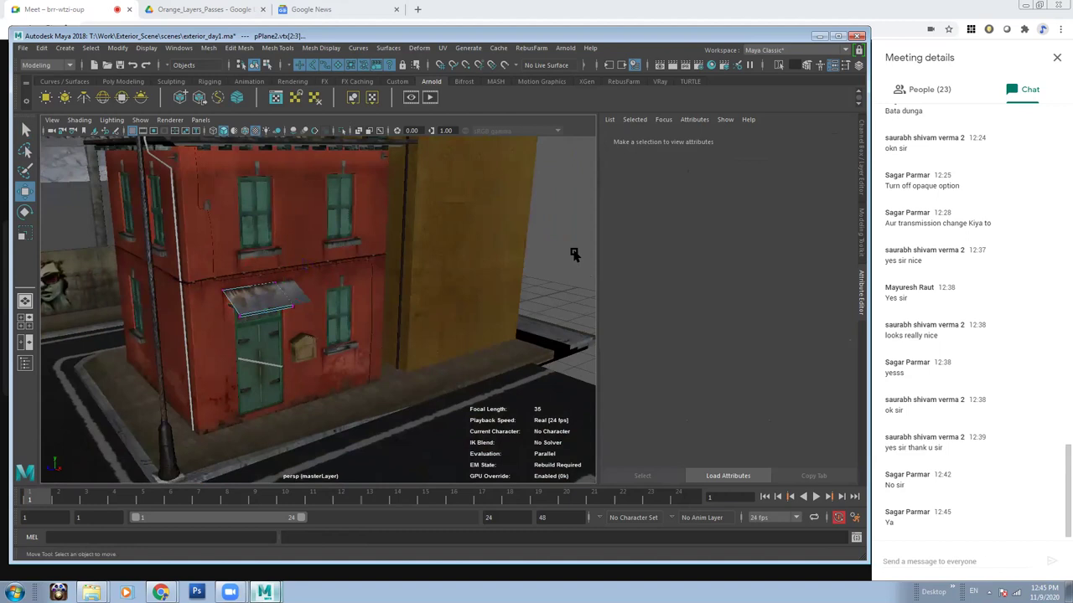
key("F8")
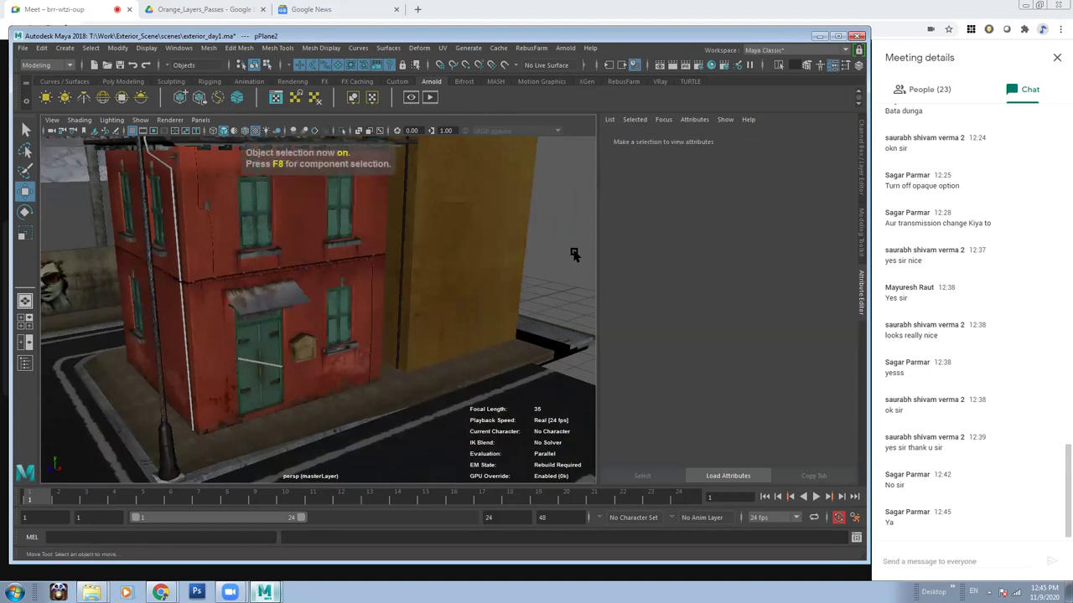
Reselect awning pPlane2 and view the building from a higher frontal angle.
left_click(273, 310)
right_click_drag(219, 304, 289, 310, "alt")
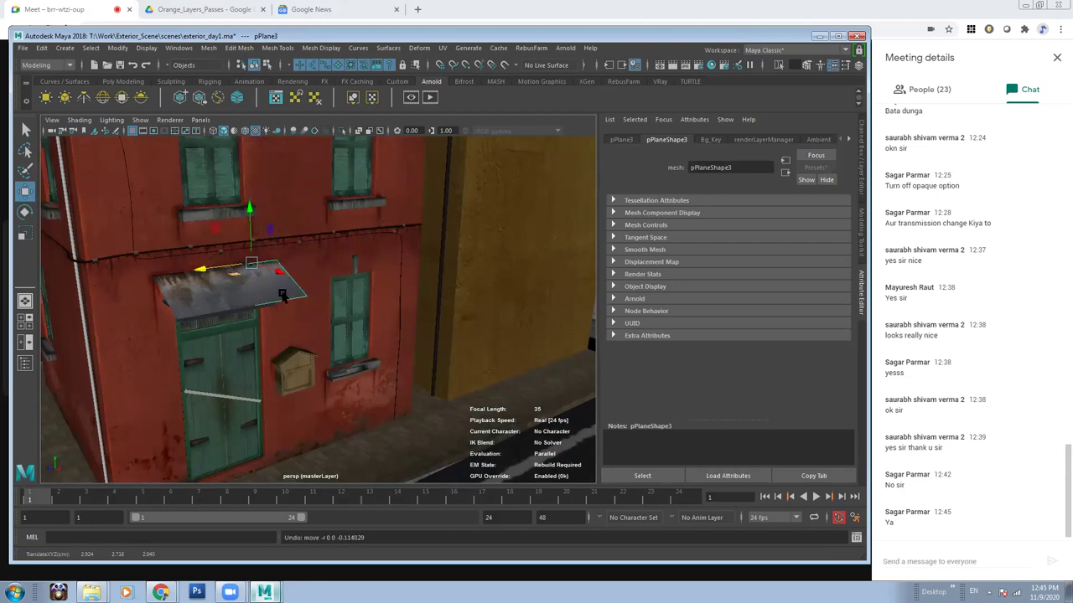
left_click_drag(283, 295, 257, 293, "alt")
right_click_drag(256, 293, 349, 299, "alt")
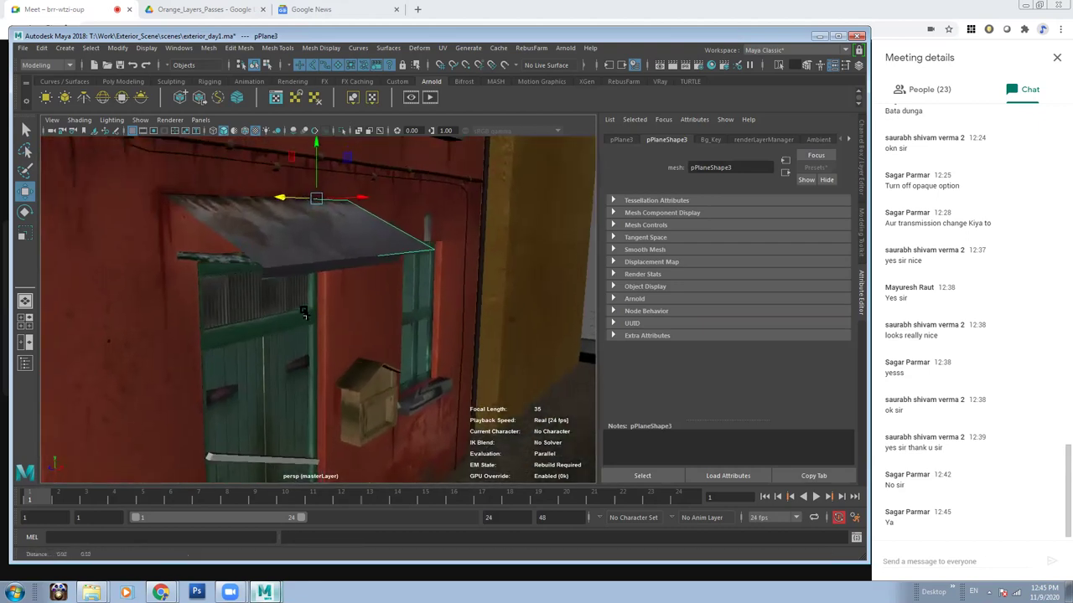
left_click(274, 264)
mouse_move(274, 264)
right_mouse_down("alt")
mouse_move(312, 278)
mouse_move(196, 310)
right_mouse_up("alt")
mouse_move(196, 310)
left_mouse_down("alt")
mouse_move(307, 315)
mouse_move(265, 228)
left_mouse_up("alt")
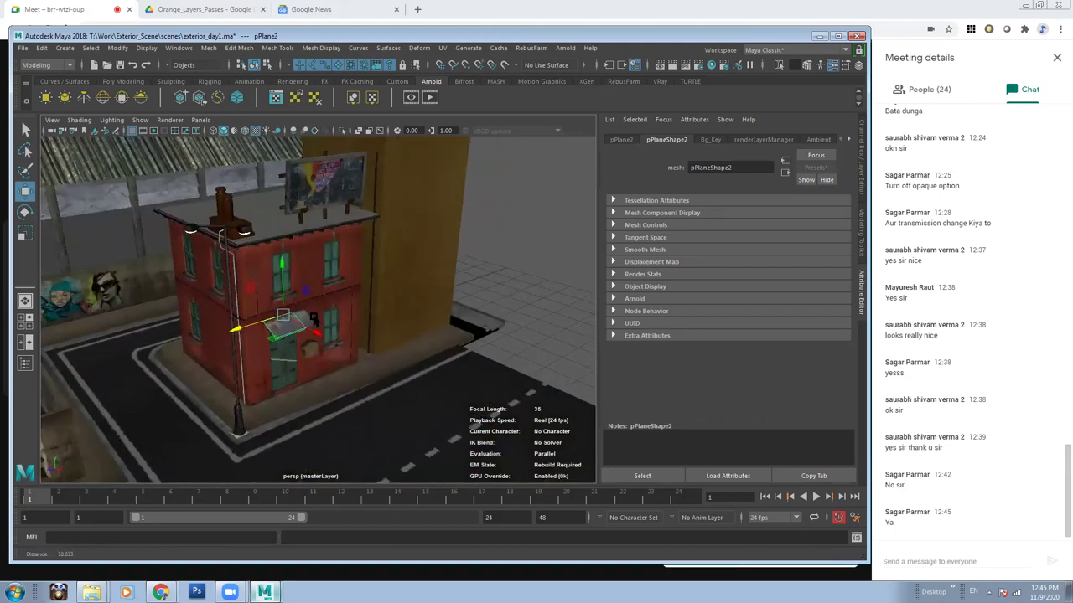
scroll(265, 228, "up", 3)
Select the chimney and inspect its topBox_parts1 material in the Attribute Editor.
left_click(281, 297)
left_click_drag(285, 298, 352, 277, "alt")
left_click(846, 141)
left_click(847, 141)
left_click(848, 143)
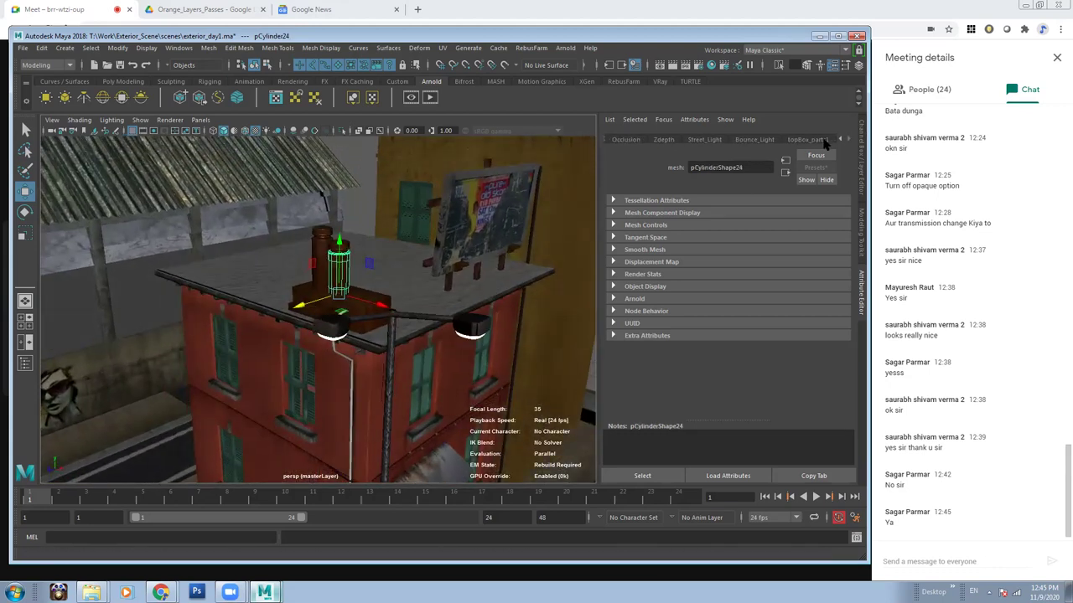
left_click(822, 140)
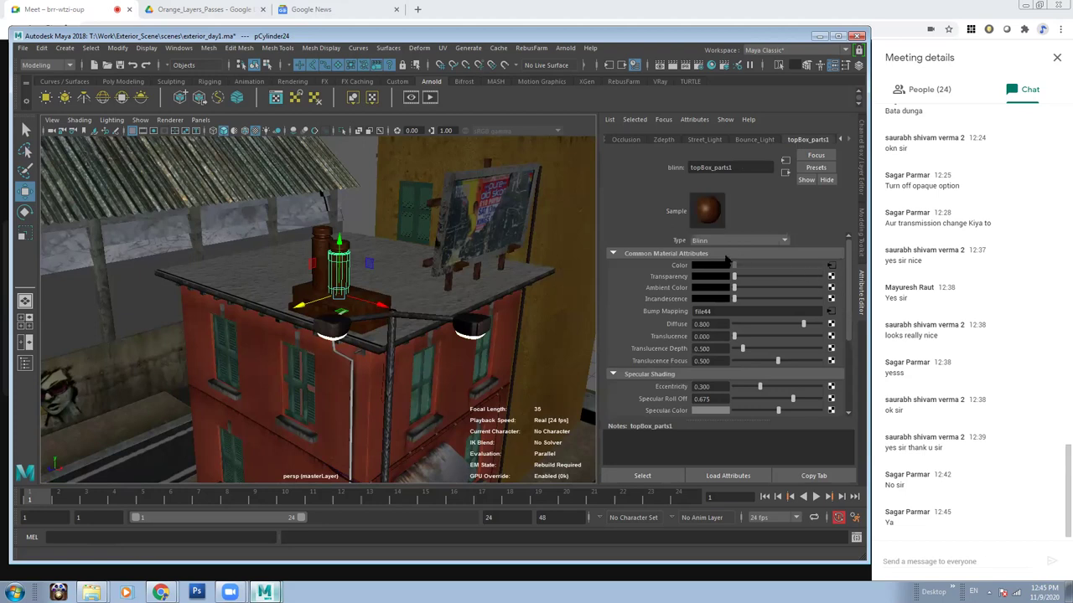
scroll(444, 340, "down", 5)
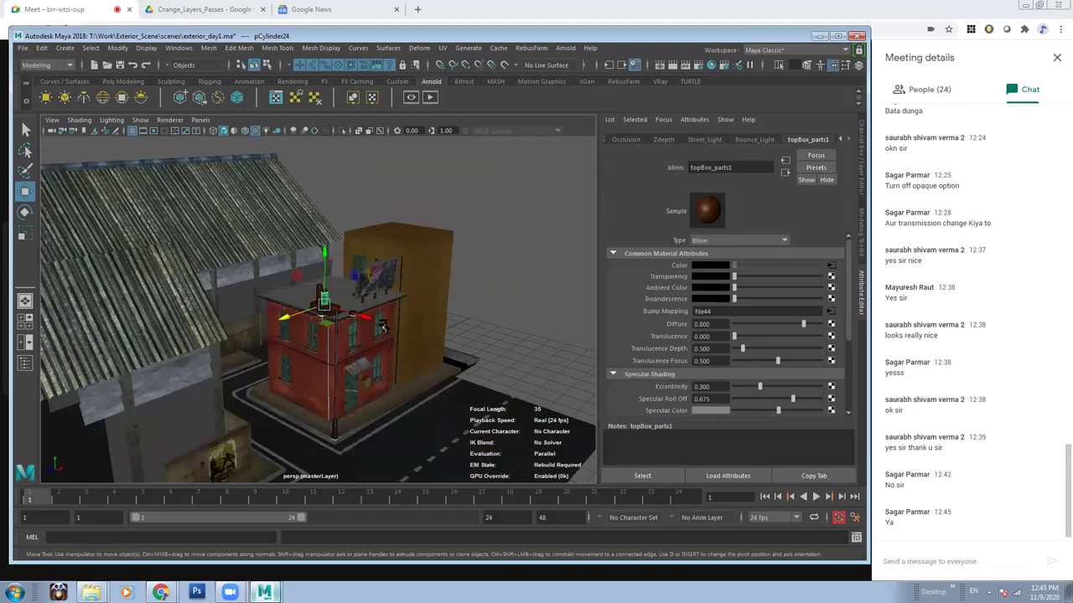
Select the factory's left wall and switch to untextured shading with 5.
left_click_drag(388, 321, 171, 362, "alt")
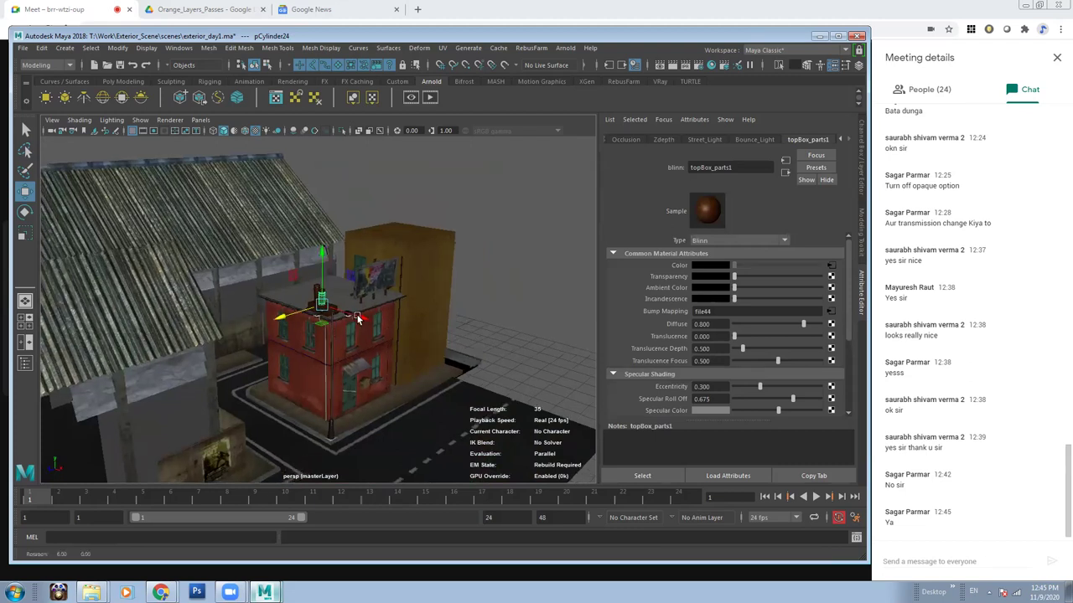
left_click(172, 362)
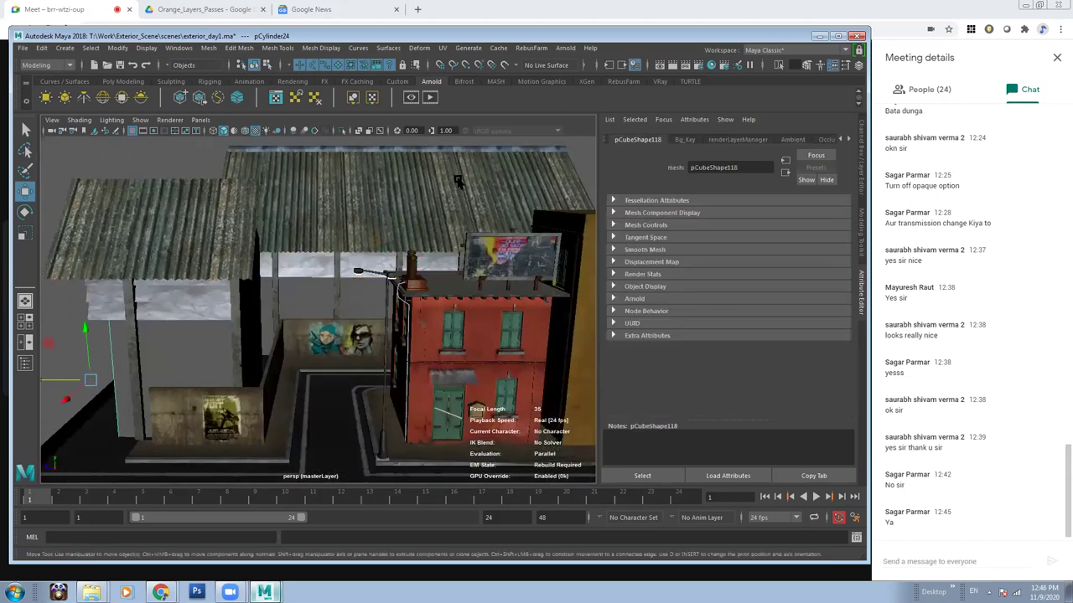
key("5")
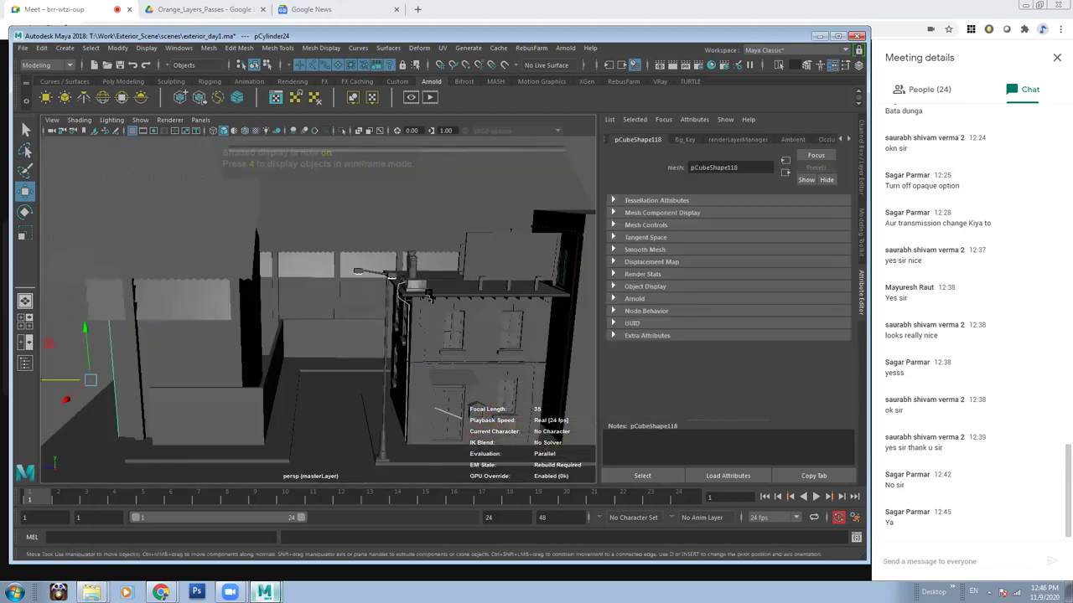
left_click_drag(427, 295, 366, 300, "alt")
Turn texture display back on and open the Image Name browser for factorywall's file73 node.
key("6")
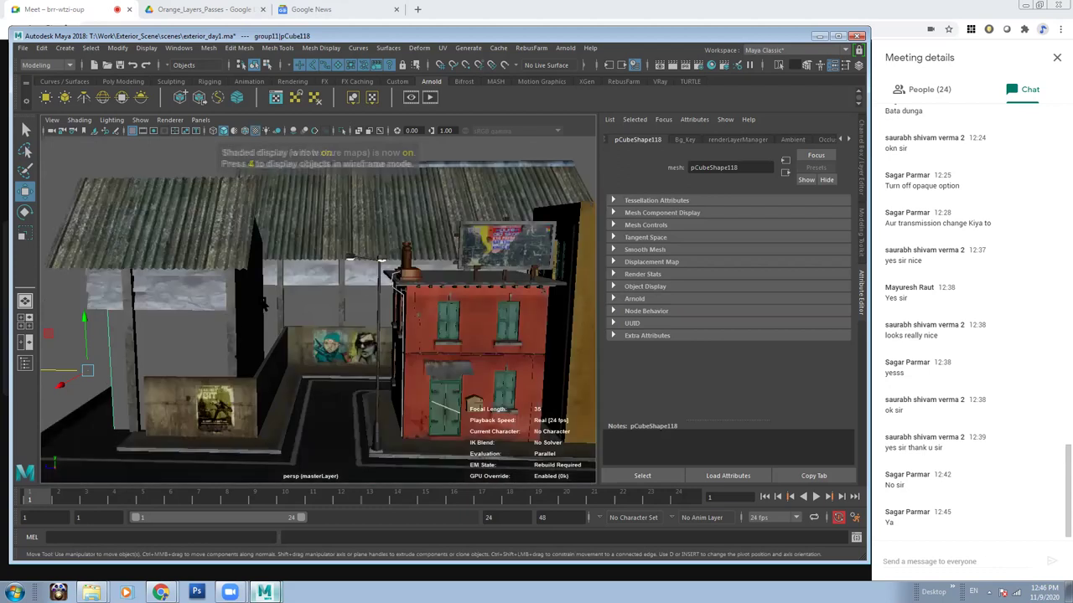
left_click(849, 139)
left_click(849, 139)
left_click(849, 139)
left_click(813, 139)
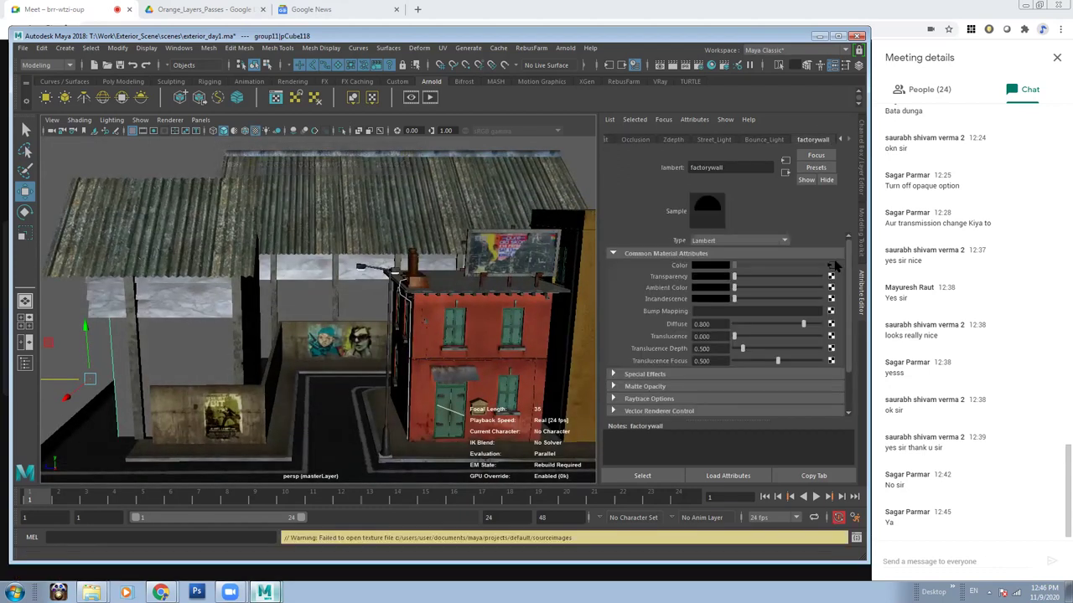
left_click(831, 265)
left_click(834, 292)
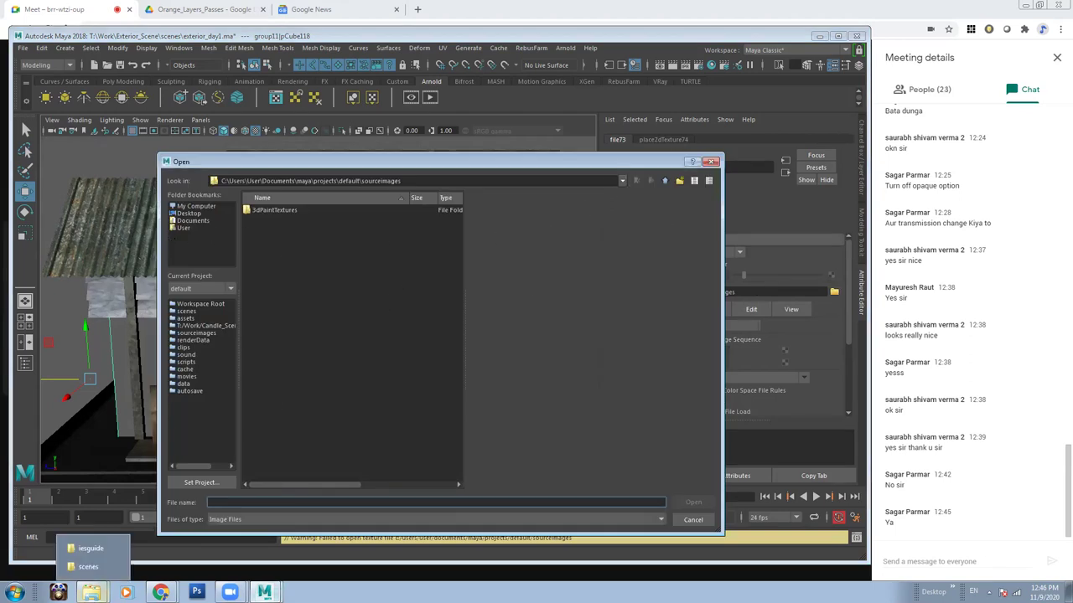
Copy the Exterior_Scene scenes folder path from File Explorer and paste it into the browser.
left_click(92, 573)
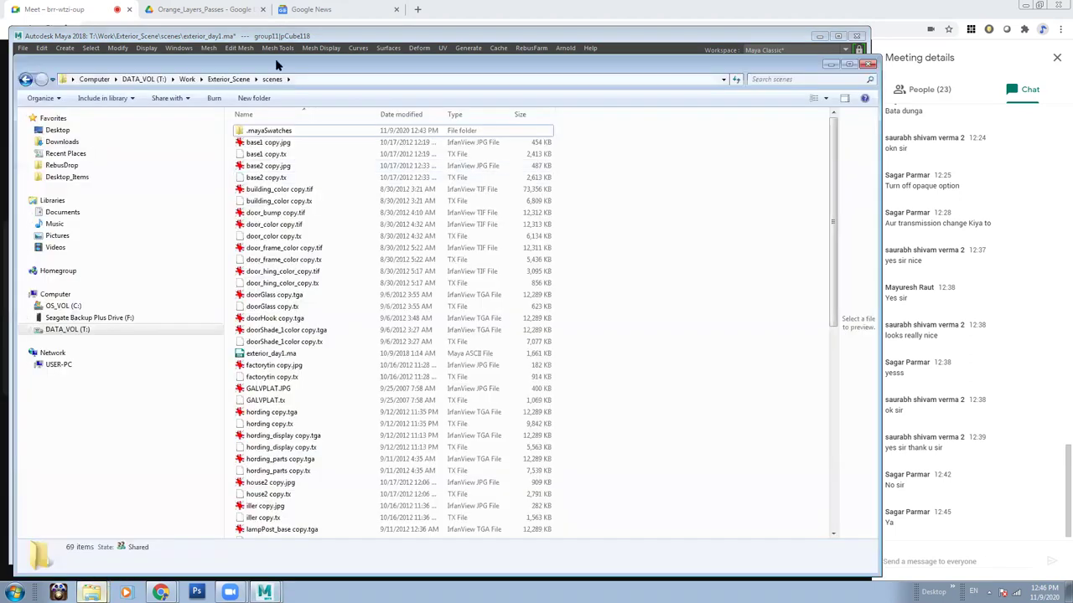
left_click(316, 79)
right_click(315, 78)
left_click(343, 114)
left_click(831, 65)
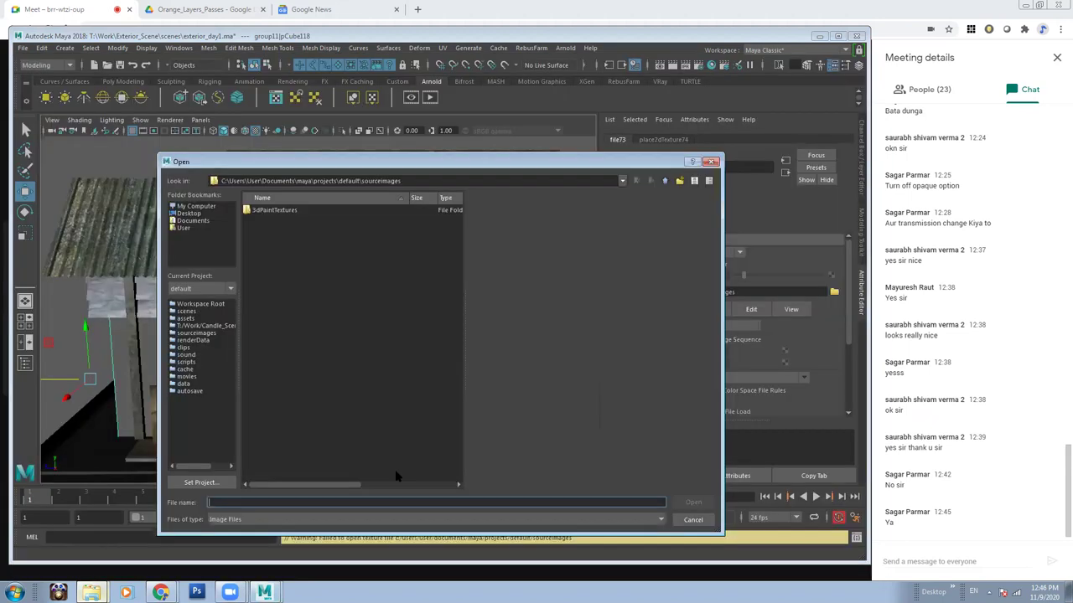
type("T:\\Work\\Exterior_Scene\\scenes")
key("Return")
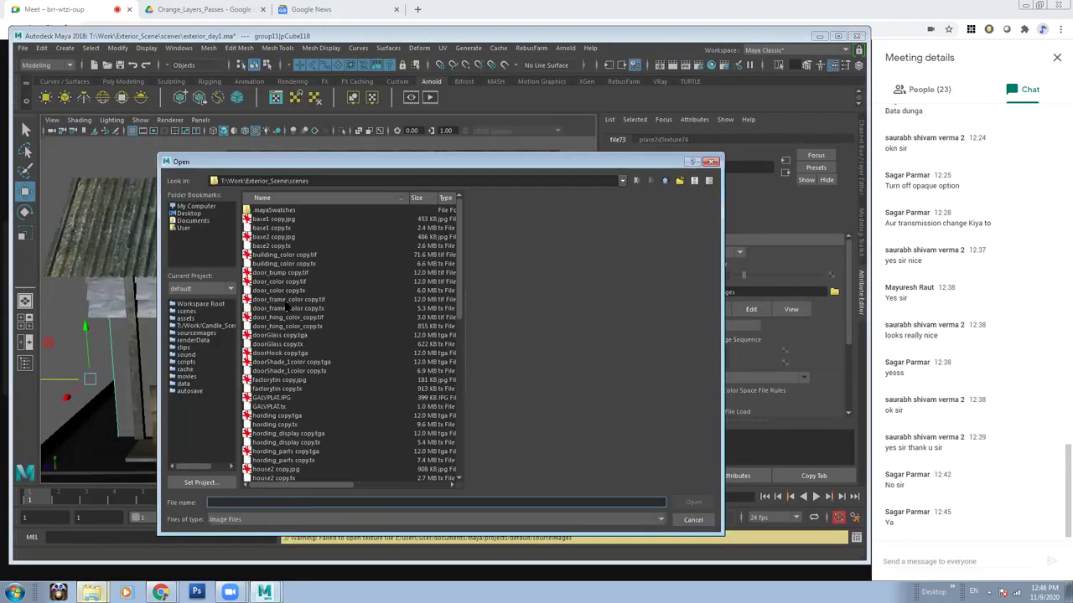
Preview the scenes-folder textures, load roof_map copy.tga, then return to untextured shading.
left_click(288, 336)
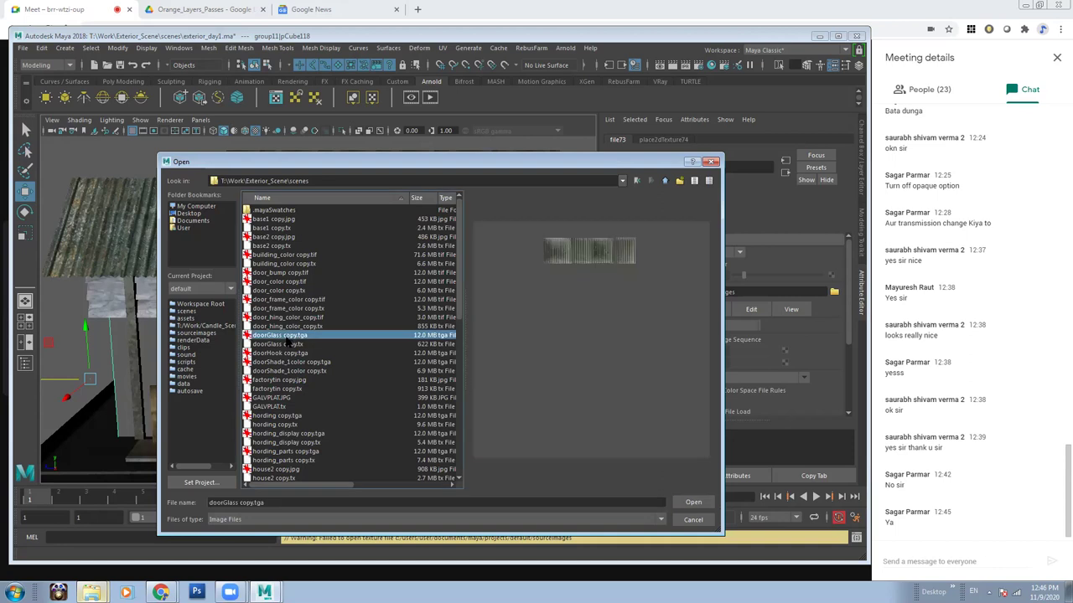
key("Down")
key("Down")
key("Down")
key("Down")
key("Down")
key("Down")
key("Down")
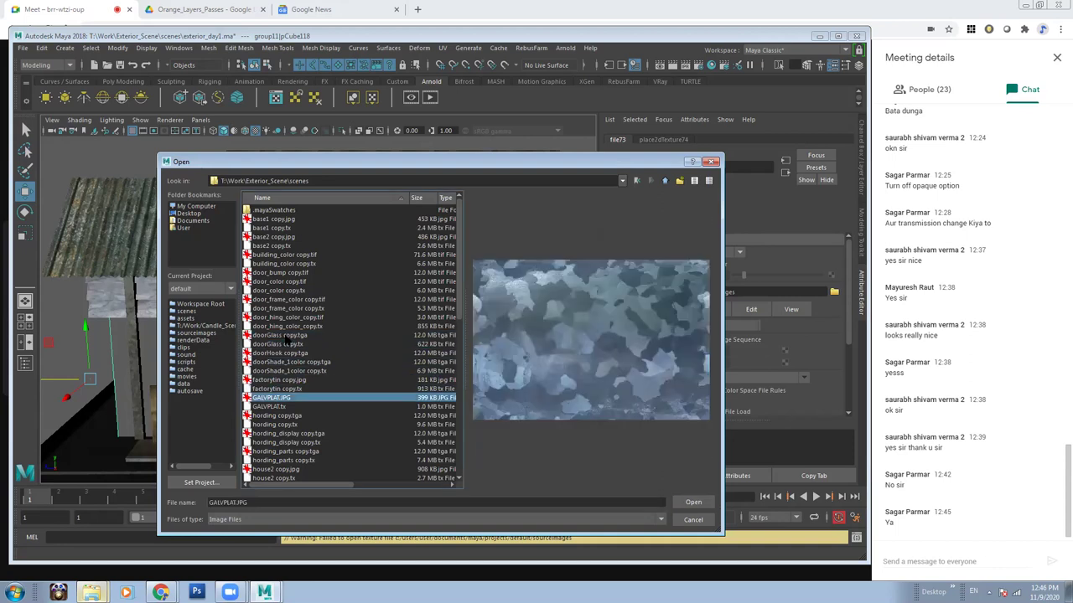
key("Down")
key("Down")
key("Down")
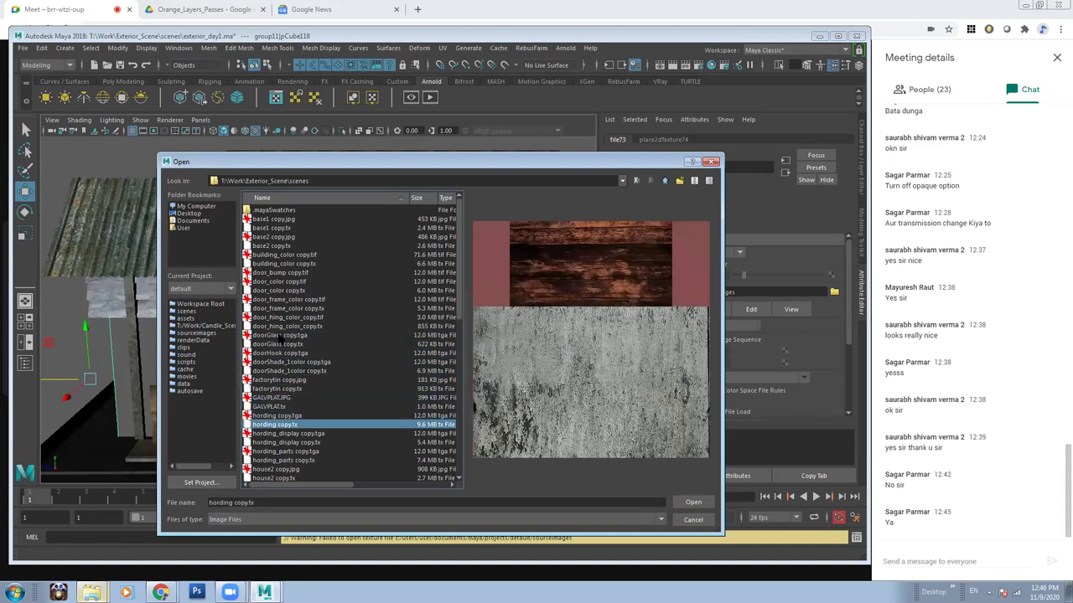
key("Down")
key("Down")
key("Down")
key("Down")
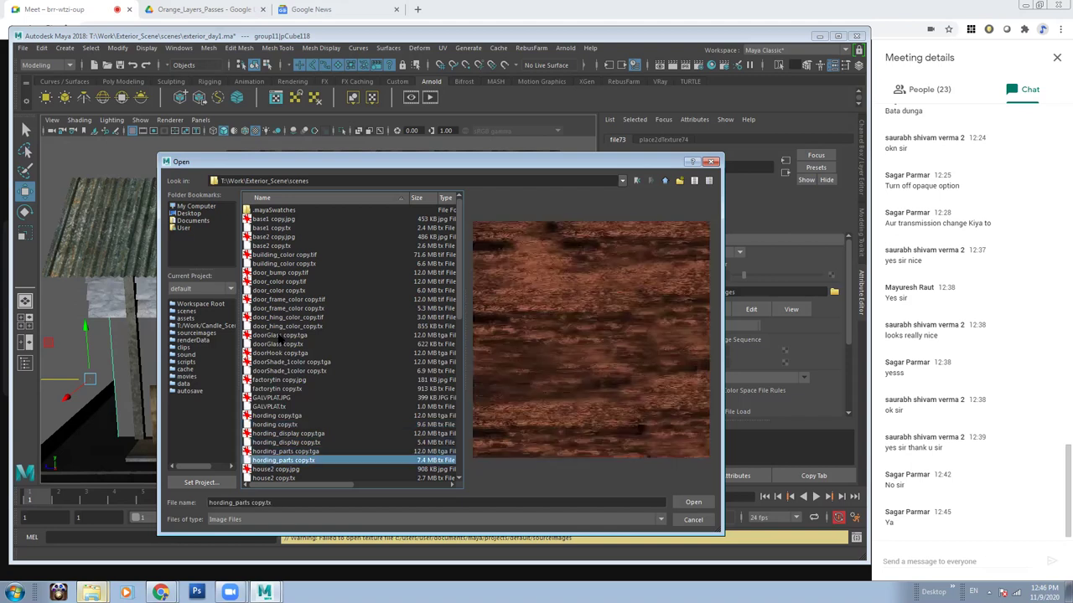
key("Down")
key("Down")
key("Down")
key("Down")
key("Down")
key("Down")
key("Down")
key("Down")
key("Down")
key("Down")
key("Down")
key("Down")
key("Down")
key("Down")
key("Down")
key("Down")
key("Down")
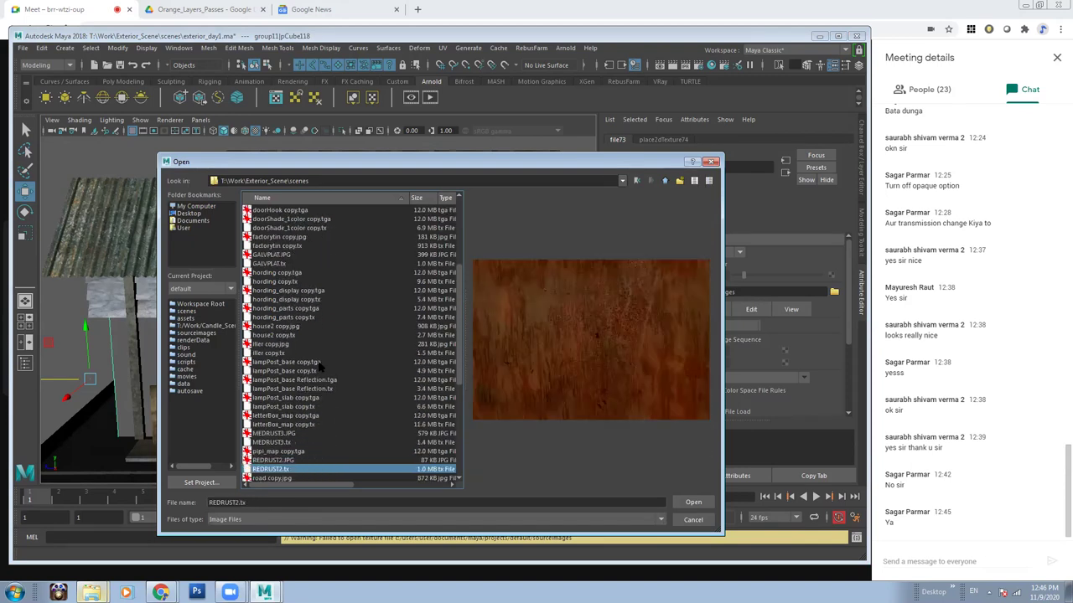
key("Down")
key("Down")
key("Down")
key("Down")
key("Down")
key("Down")
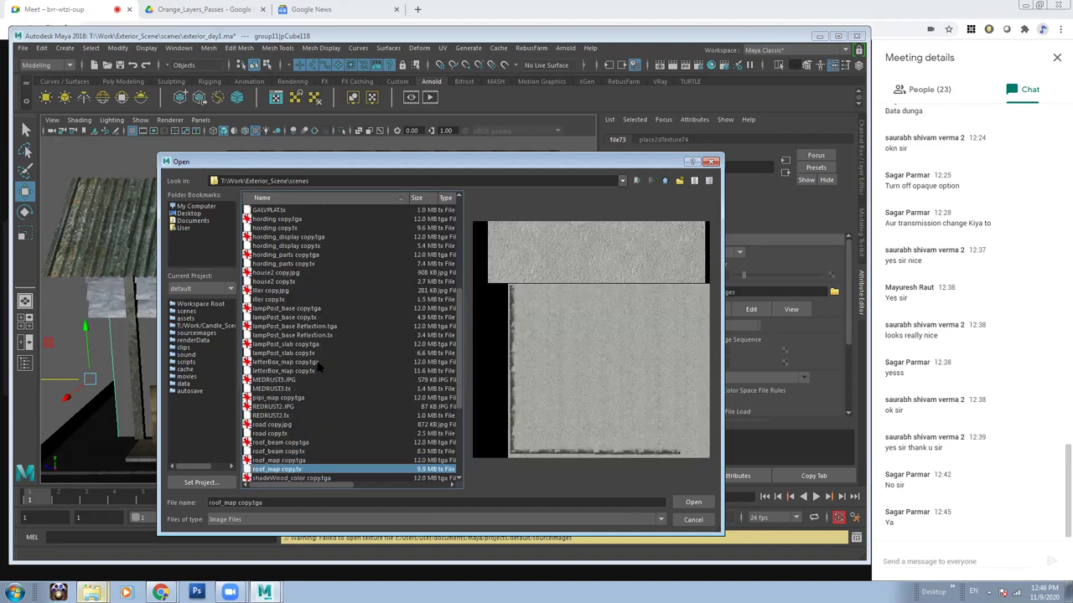
left_click(689, 503)
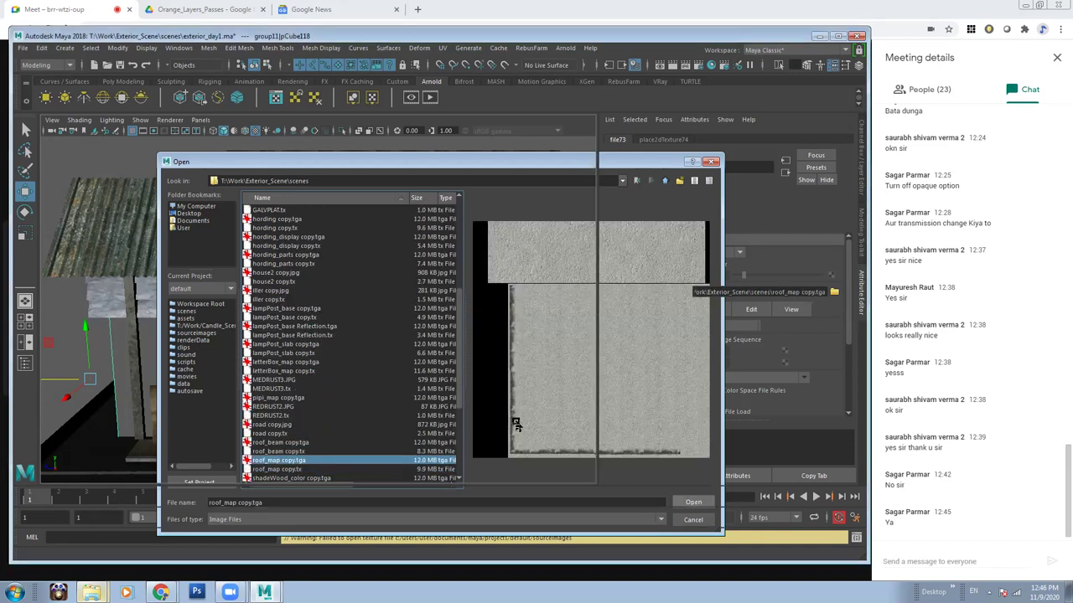
key("5")
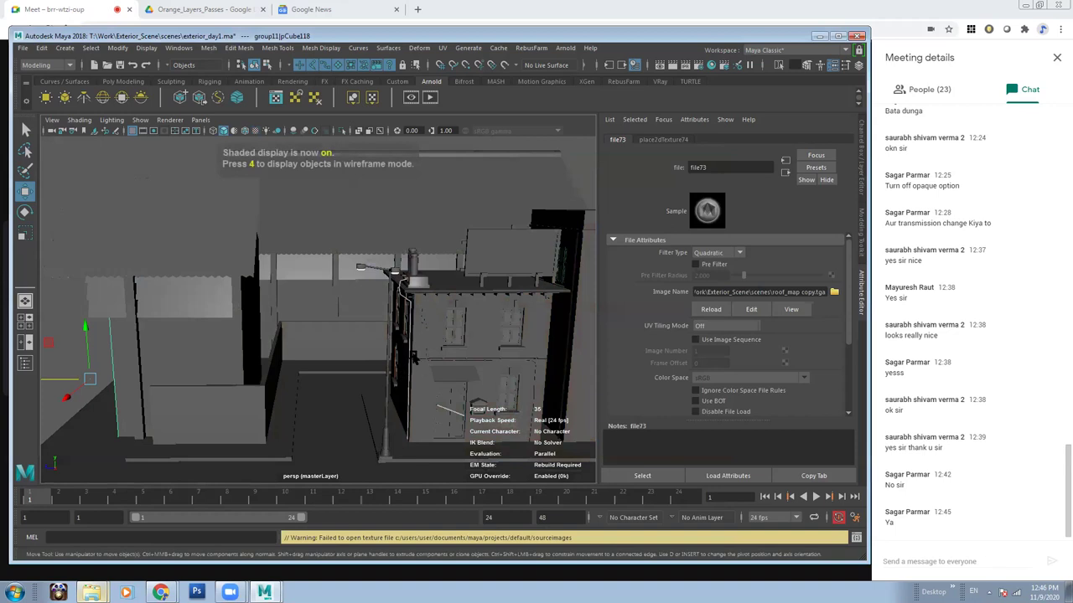
left_click_drag(346, 352, 463, 367, "alt")
Orbit around the house and close the Attribute Editor for a wider view.
left_click(524, 191)
left_click_drag(524, 191, 383, 360, "alt")
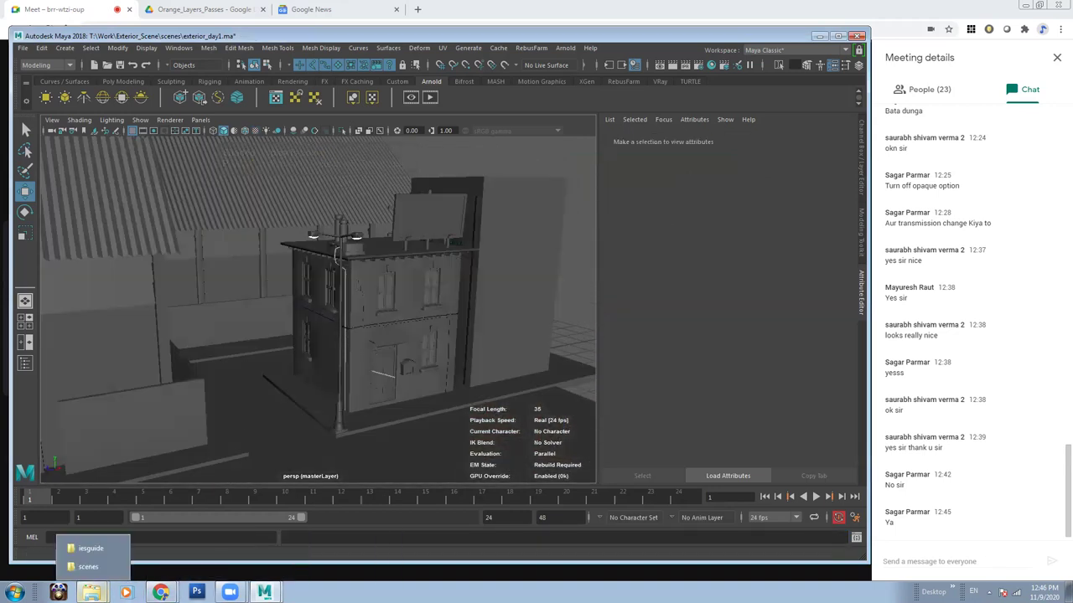
right_click(92, 592)
left_click(397, 431)
left_click_drag(397, 430, 416, 177, "alt")
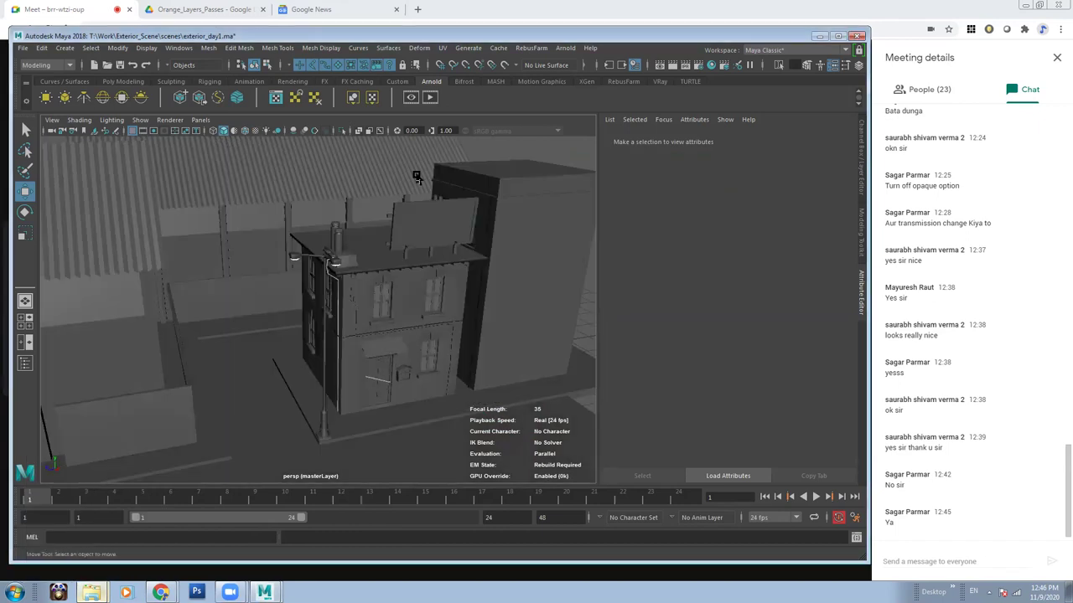
left_click_drag(437, 270, 307, 470, "alt")
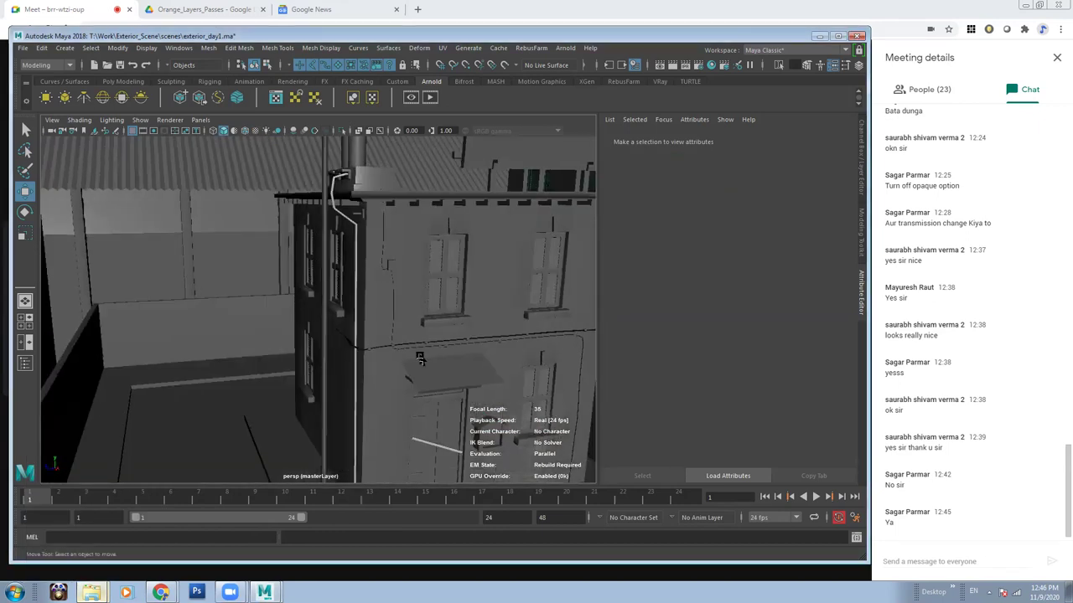
left_click_drag(393, 393, 296, 381, "alt")
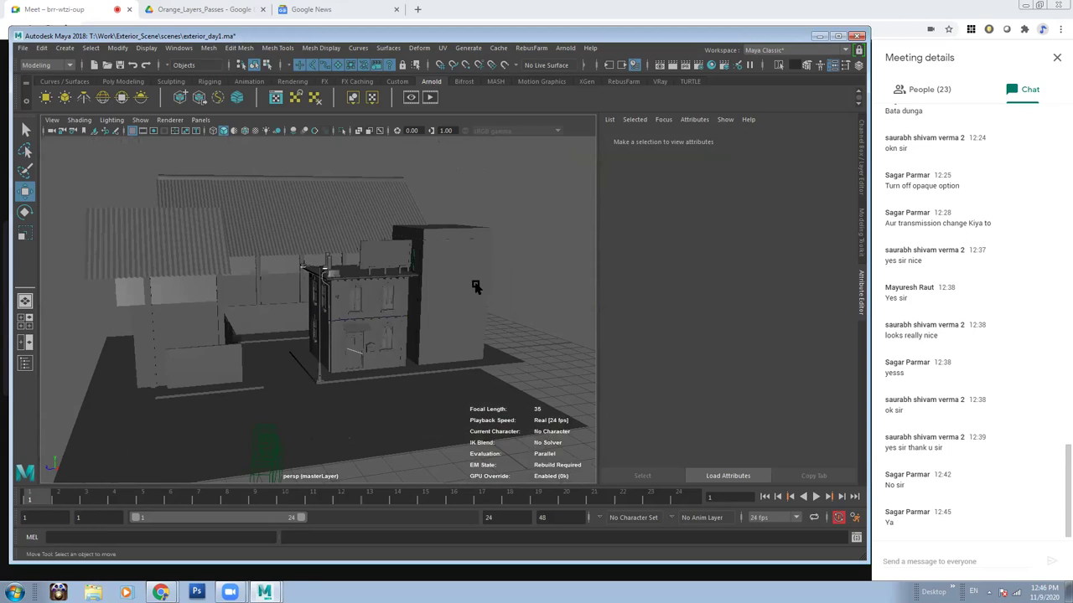
left_click(861, 293)
Marquee-select everything in the scene, then select only polySurface49.
right_click_drag(419, 251, 352, 277, "alt")
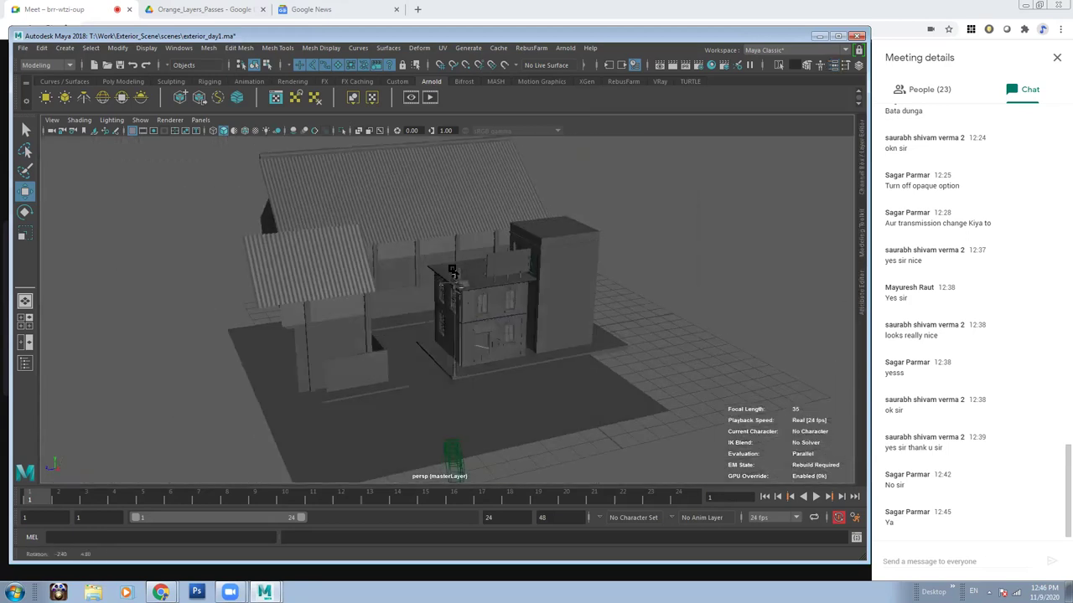
left_click_drag(301, 277, 276, 226, "alt")
scroll(252, 176, "down", 2)
left_click_drag(280, 177, 587, 486)
left_click(489, 320)
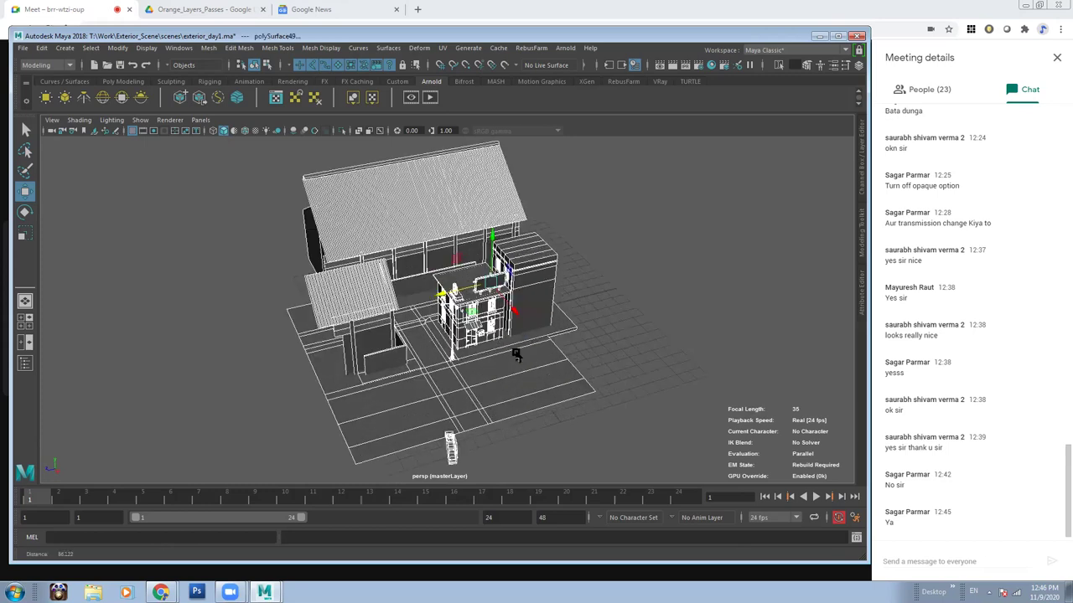
left_click_drag(299, 269, 299, 253, "alt")
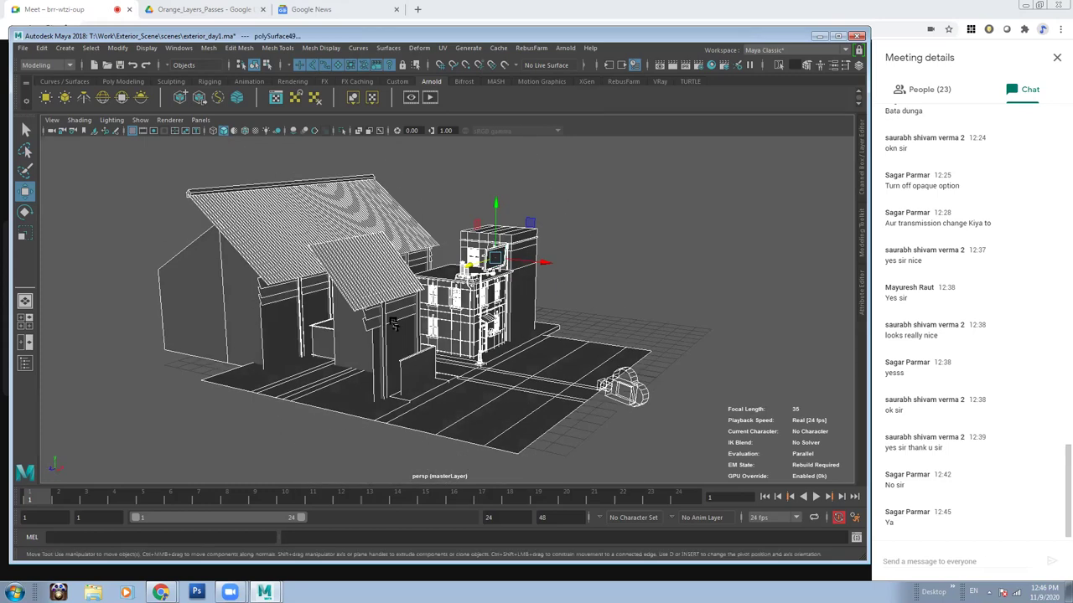
left_click(23, 48)
Export the selection as Maya ASCII named exterior_day1_Exported.ma into the scenes folder.
left_click(75, 199)
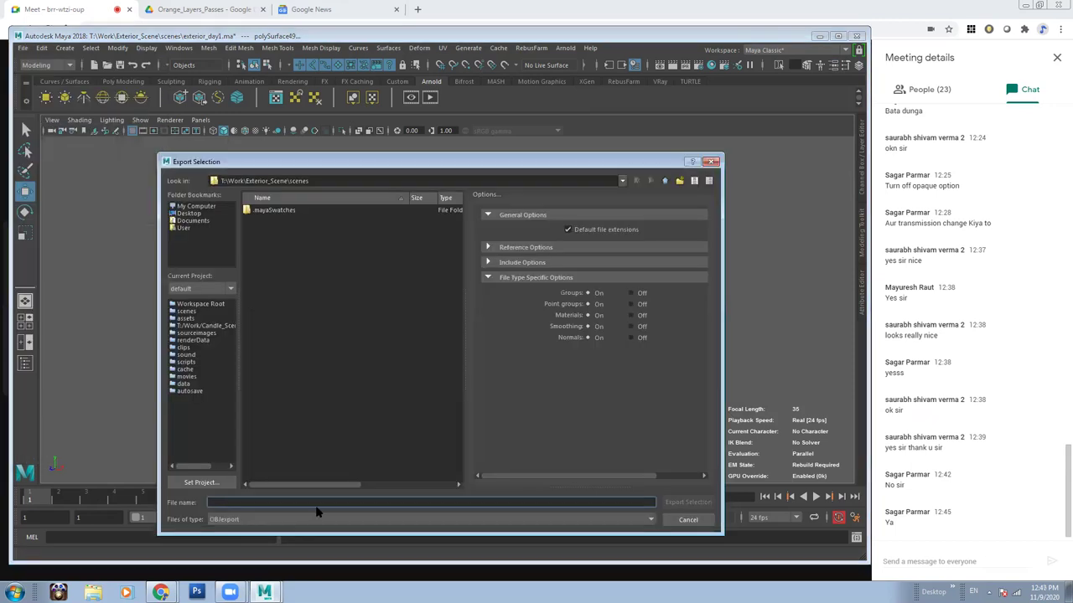
left_click(262, 521)
left_click(260, 532)
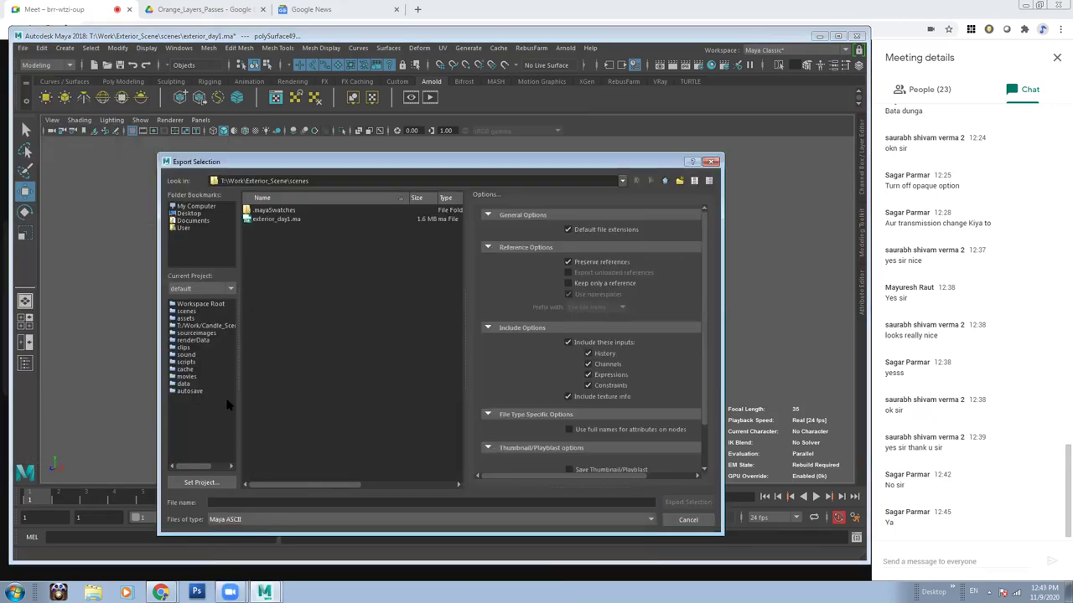
left_click(285, 220)
left_click(243, 503)
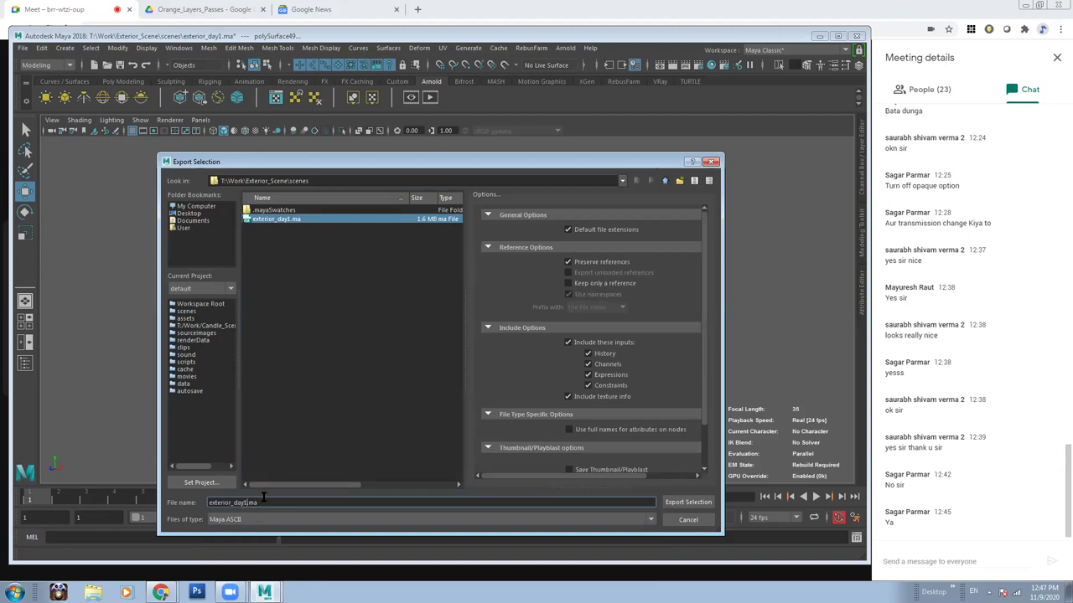
type("_Export")
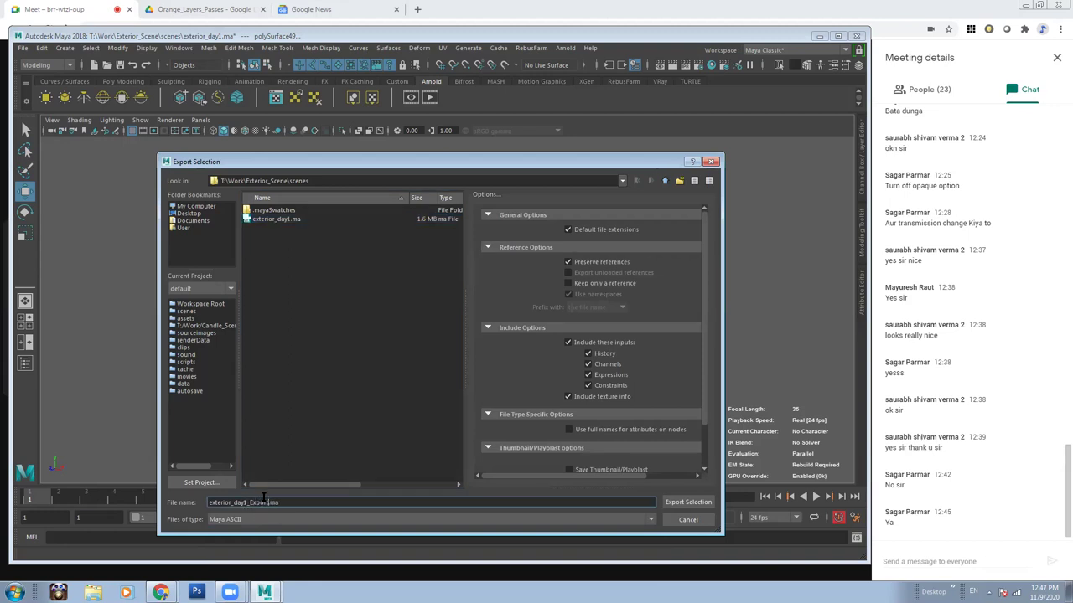
key("Return")
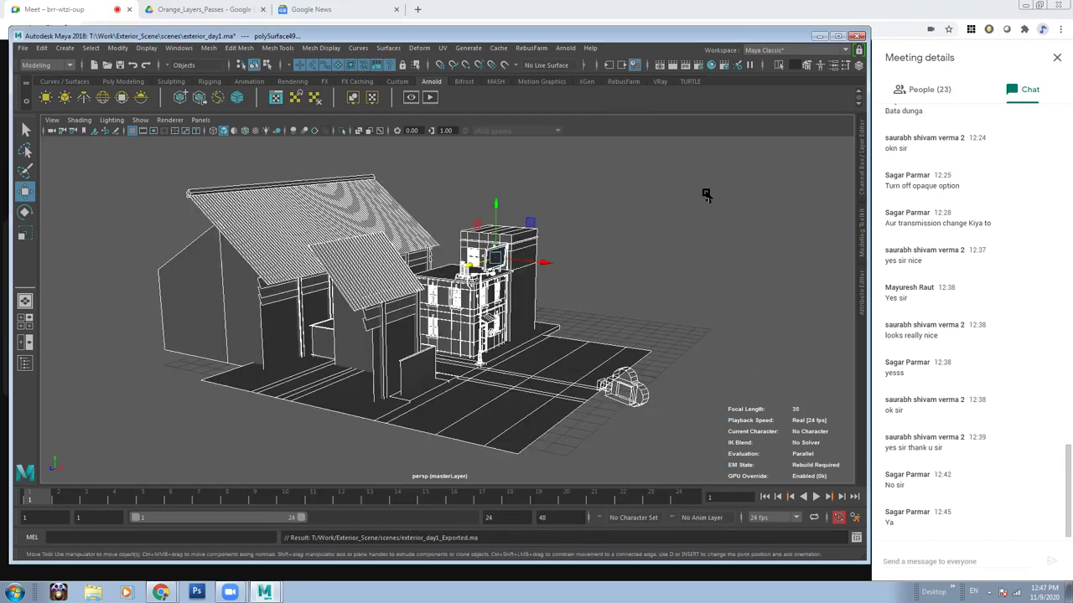
Return to shaded display and start a new scene without saving the current one.
key("5")
left_click(22, 48)
left_click(50, 57)
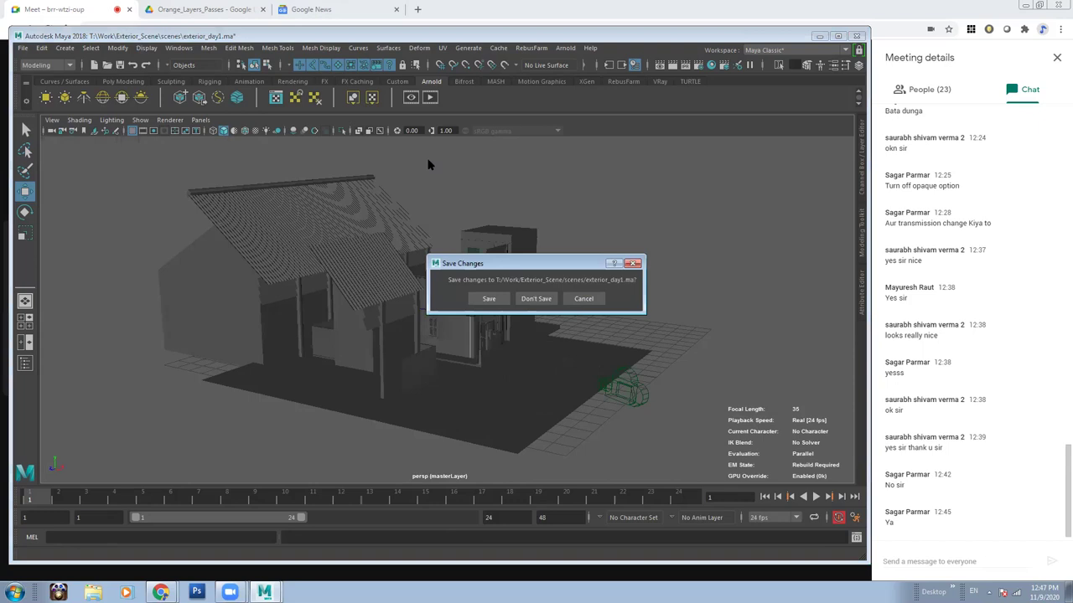
left_click(535, 299)
Import exterior_day1_Exported.ma and dismiss the mental ray nodes warning.
left_click(23, 48)
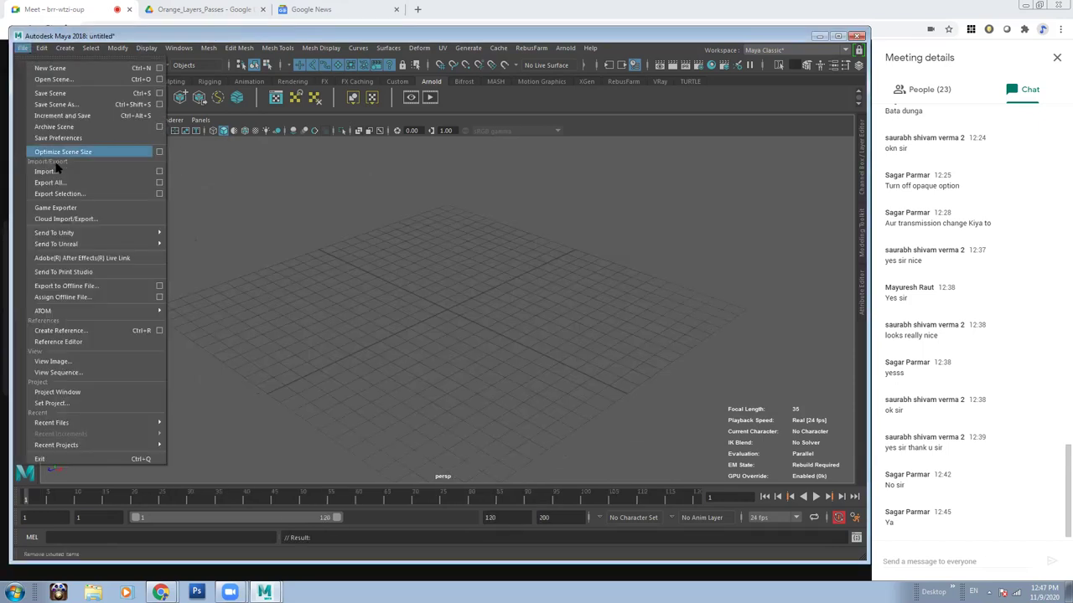
left_click(57, 171)
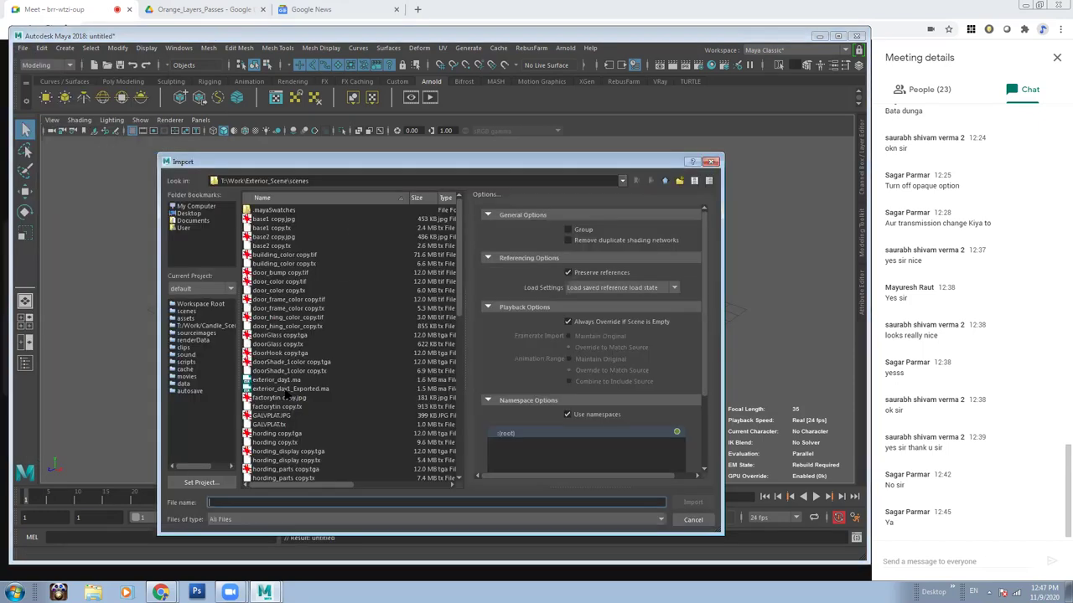
left_click(287, 389)
left_click(692, 502)
left_click(531, 328)
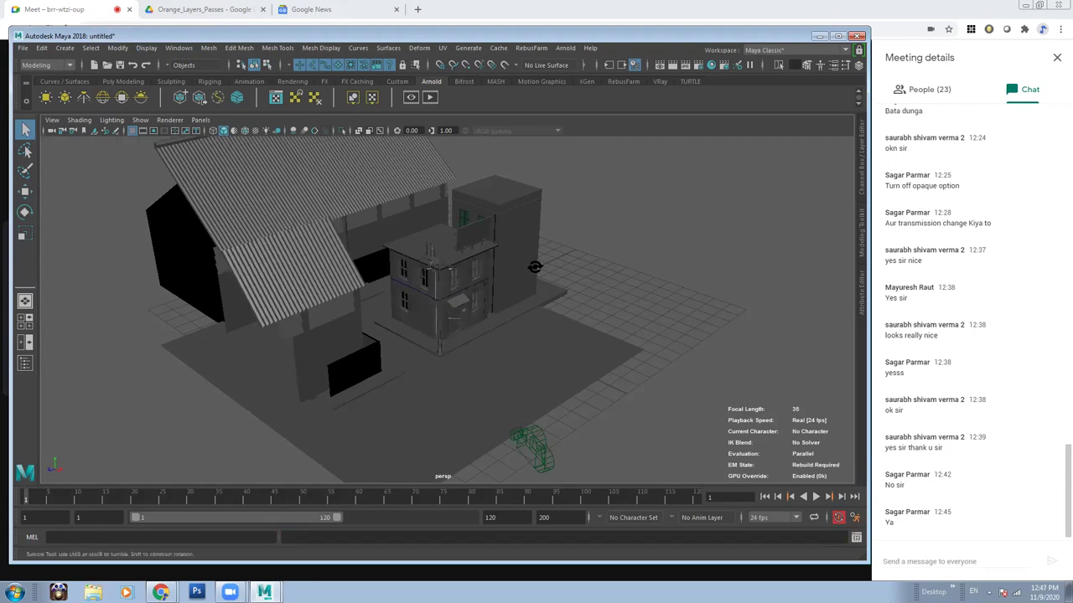
Select the black wall, briefly isolate it, then switch to textured shading.
left_click_drag(532, 266, 327, 236, "alt")
left_click(327, 237)
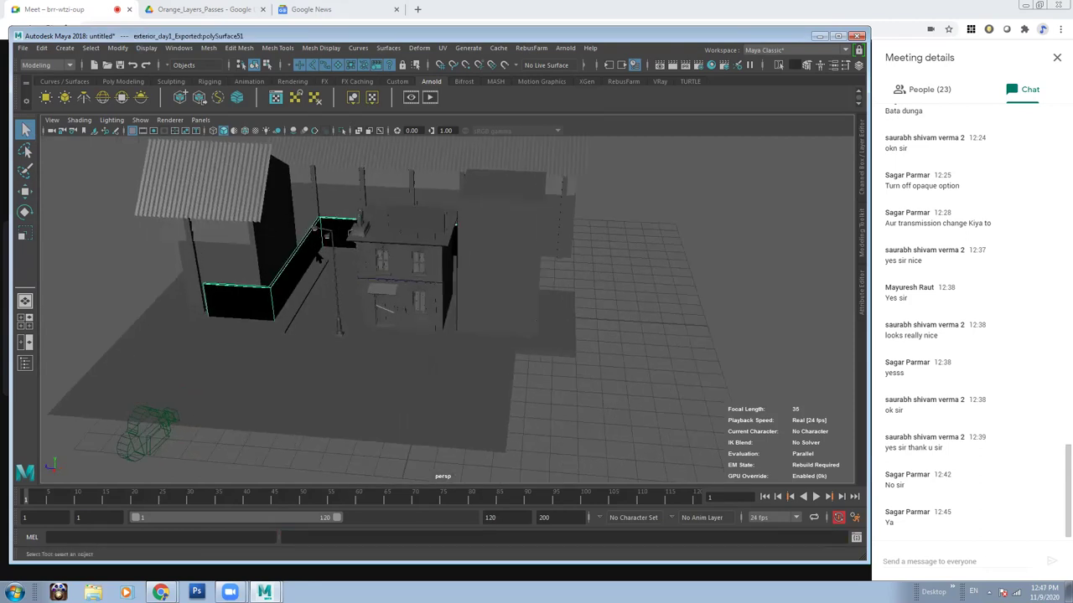
key("ctrl+1")
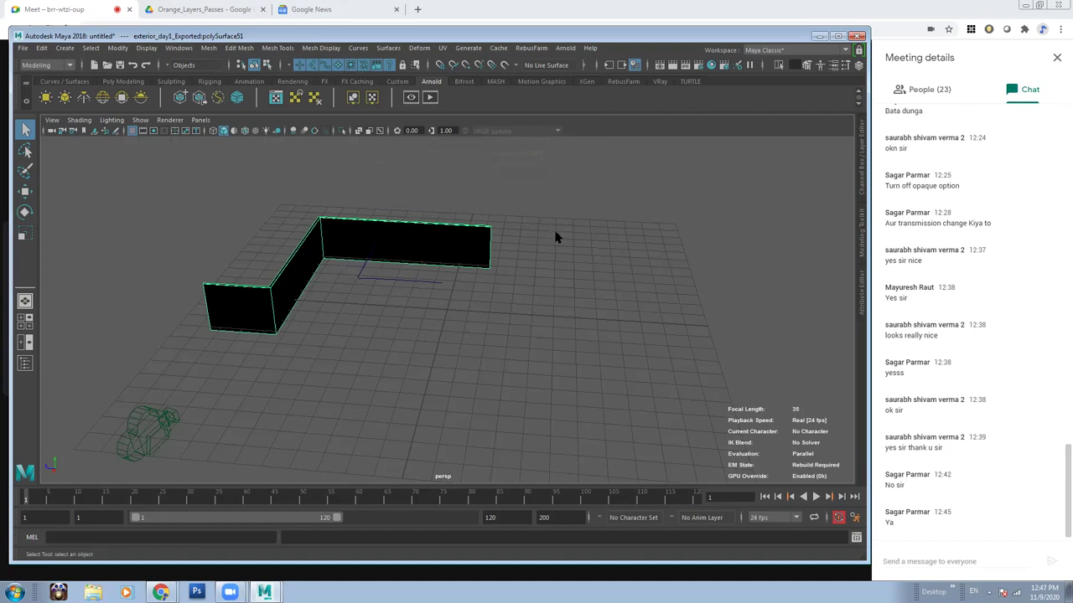
key("ctrl+1")
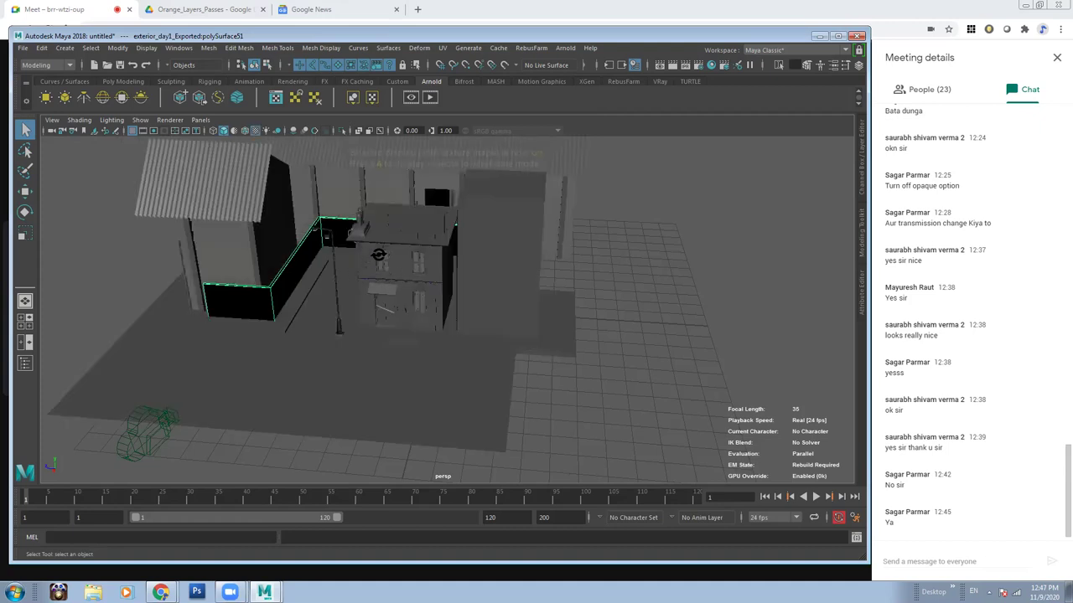
key("6")
left_click_drag(326, 245, 408, 249, "alt")
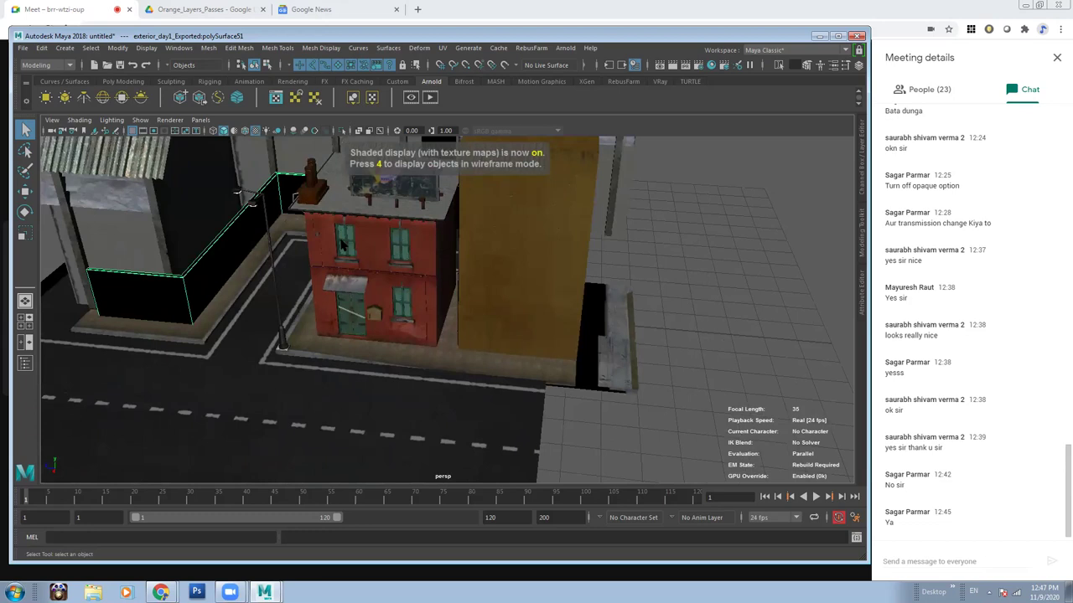
Show the polySurface51 wall's wall_material Lambert settings in the Attribute Editor.
left_click(833, 64)
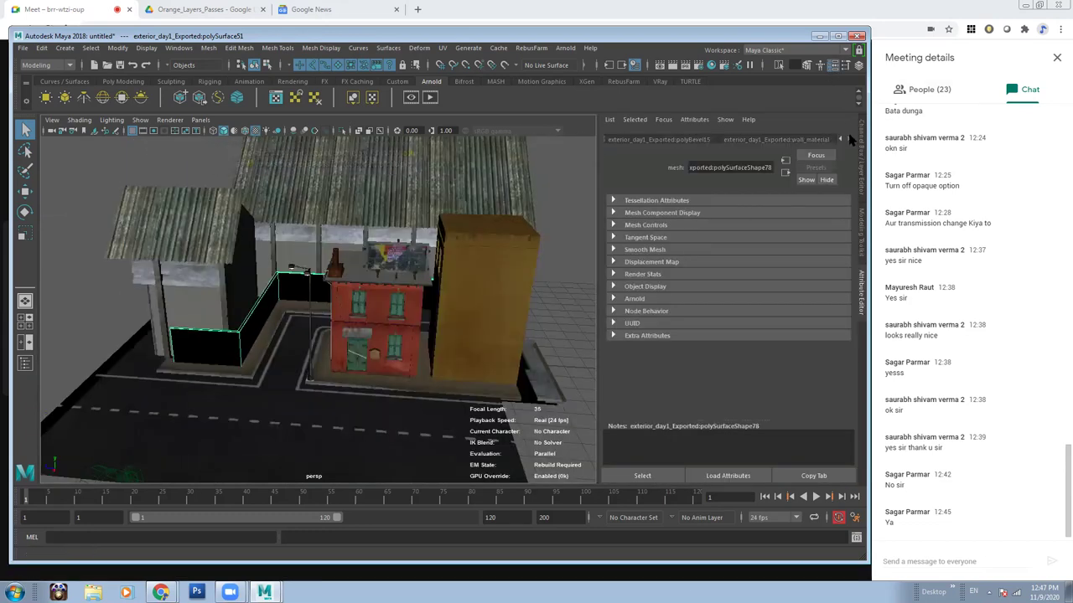
left_click(849, 139)
left_click_drag(336, 377, 369, 373, "alt")
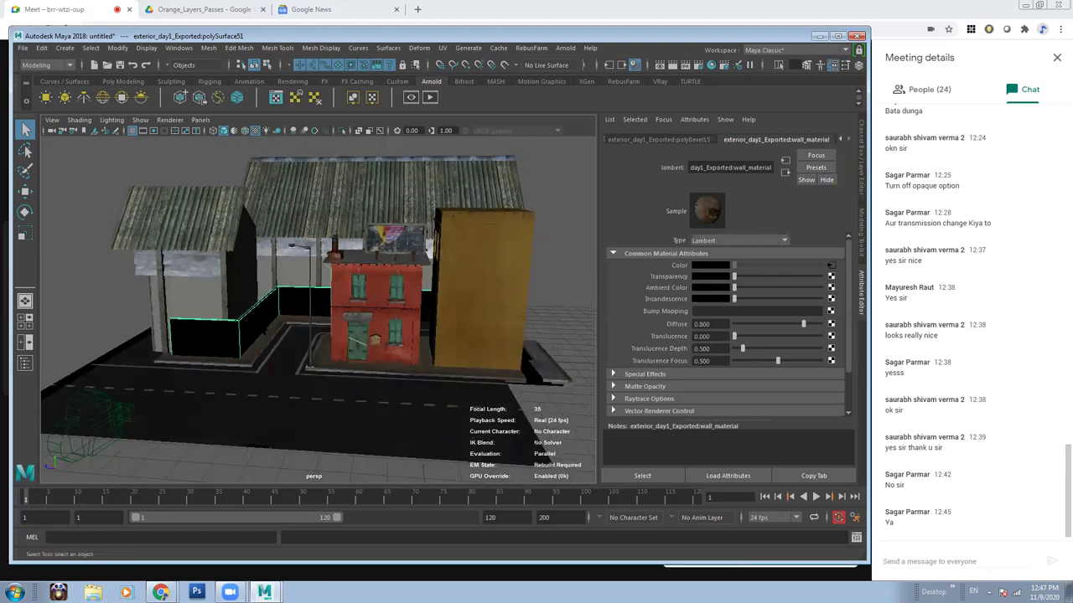
key("4")
key("6")
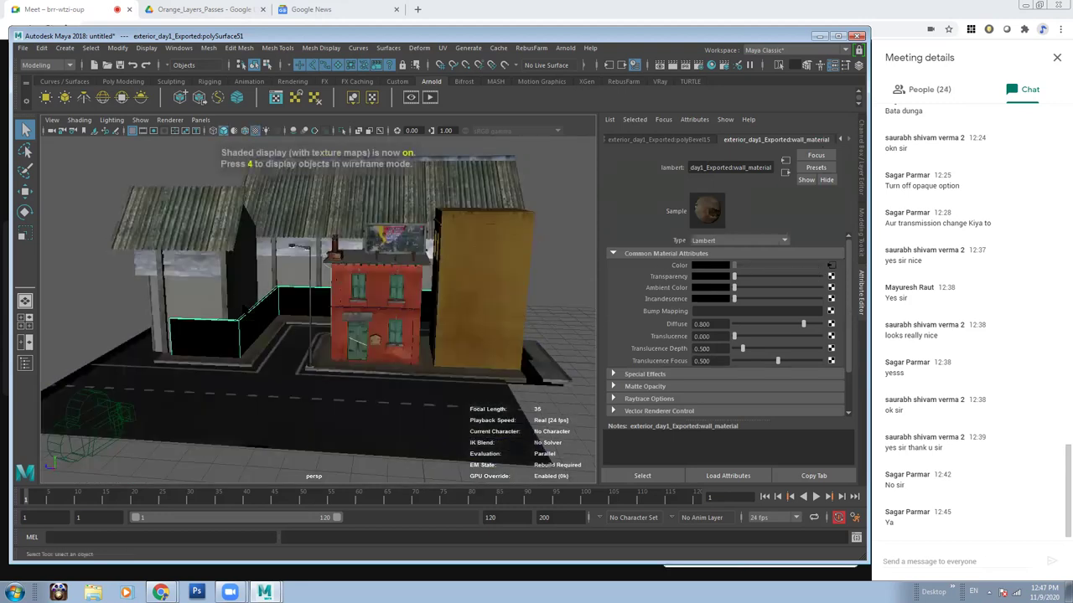
left_click_drag(377, 293, 773, 259, "alt")
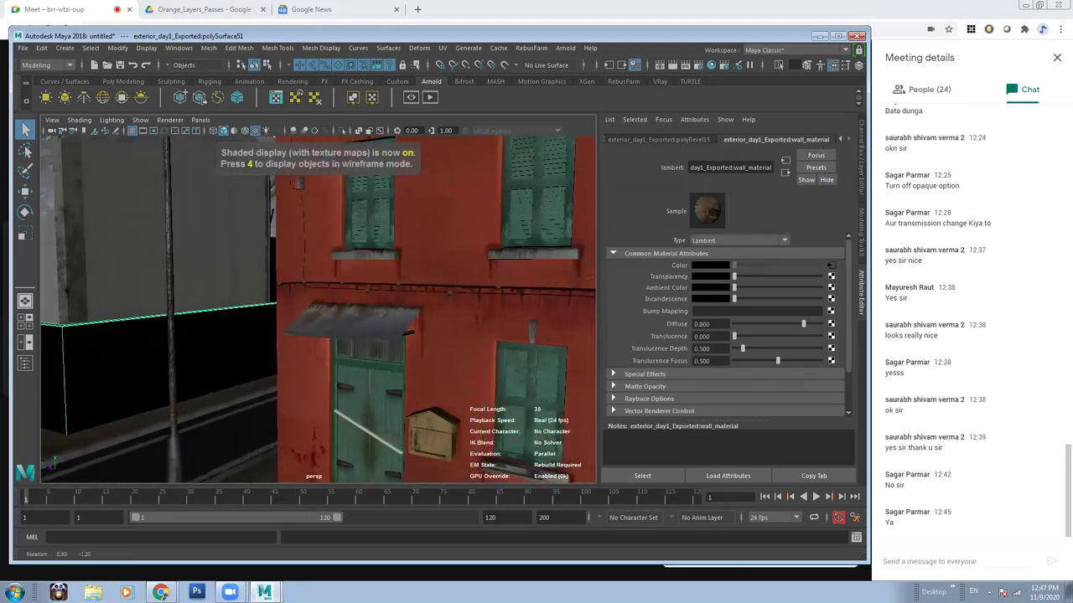
Map a file72 texture loading wallcolor copy.jpg to the wall colour, then render in Arnold.
left_click(830, 265)
left_click(835, 291)
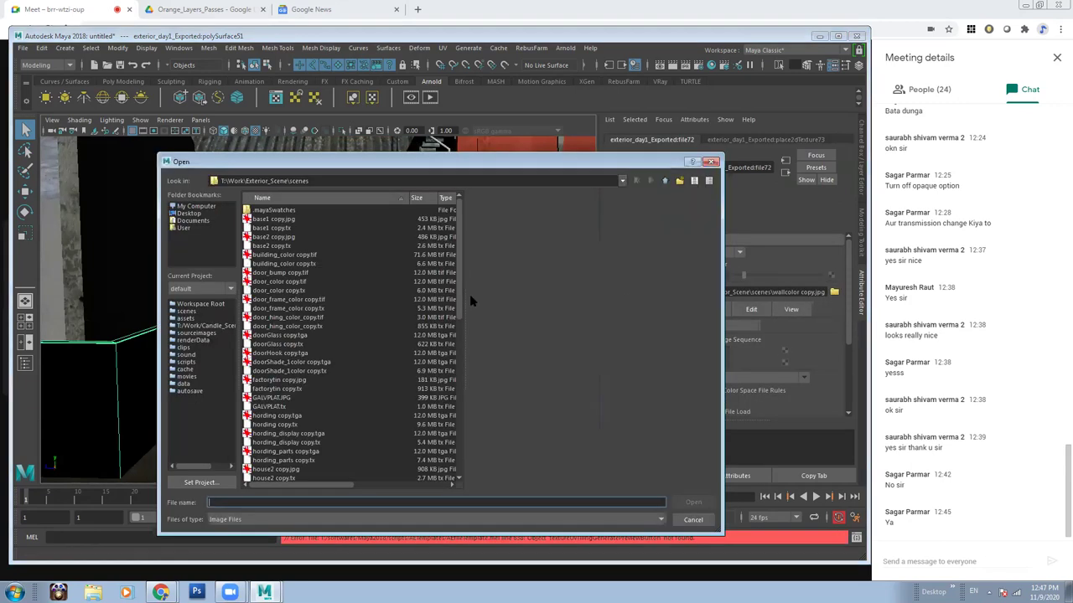
left_click(689, 502)
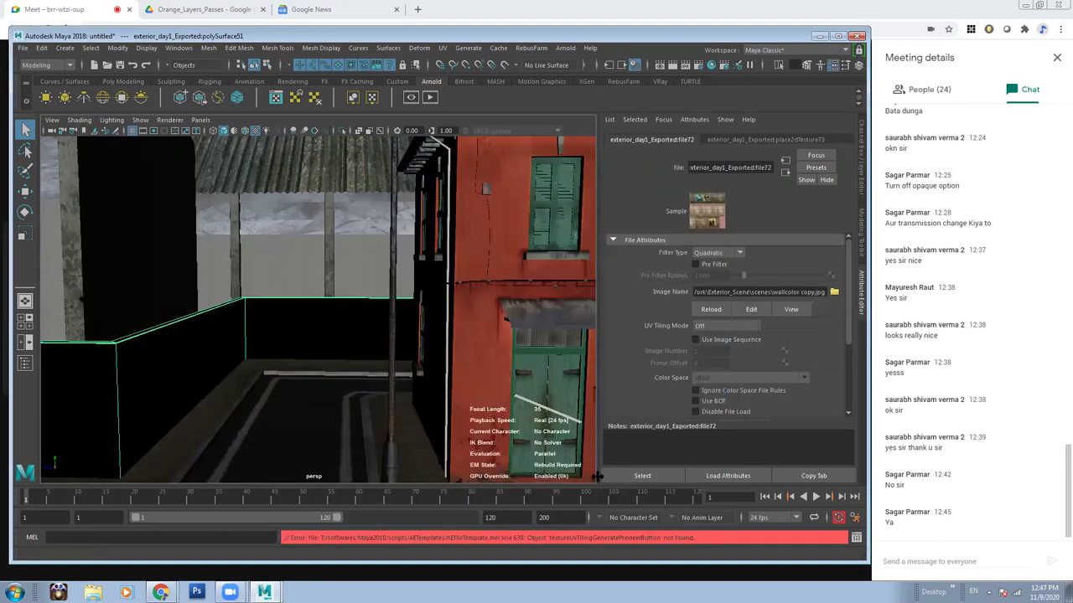
left_click_drag(503, 352, 326, 351, "alt")
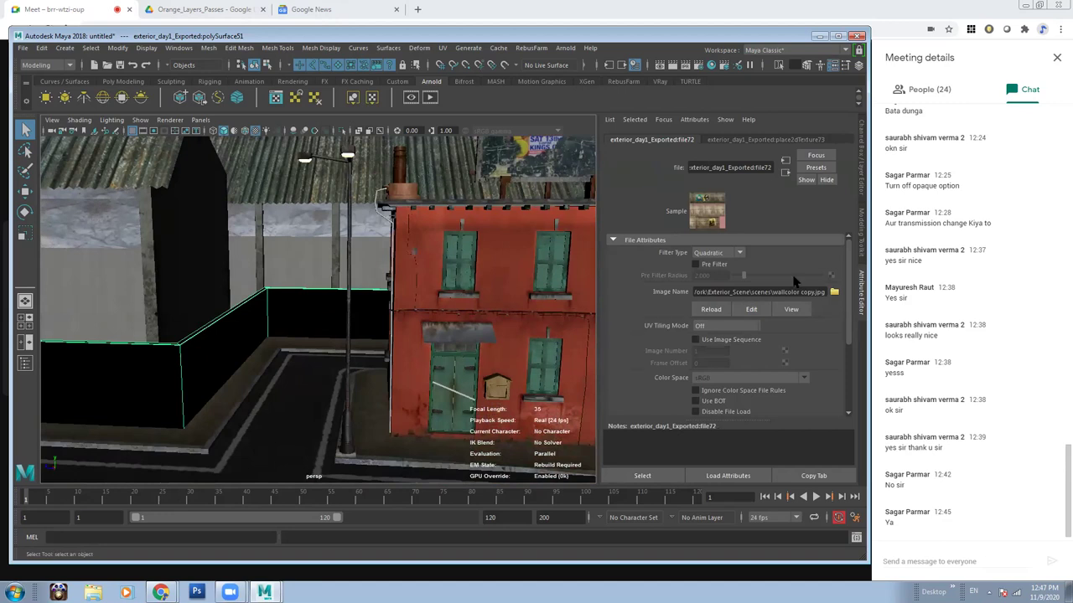
left_click(835, 292)
scroll(327, 436, "down", 5)
left_click(335, 443)
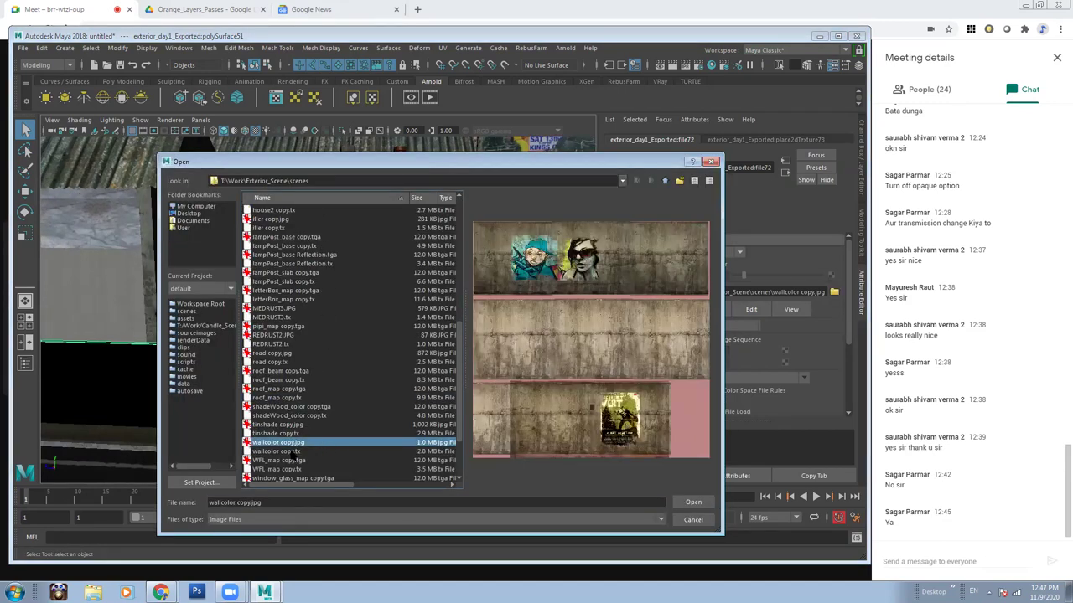
left_click(690, 503)
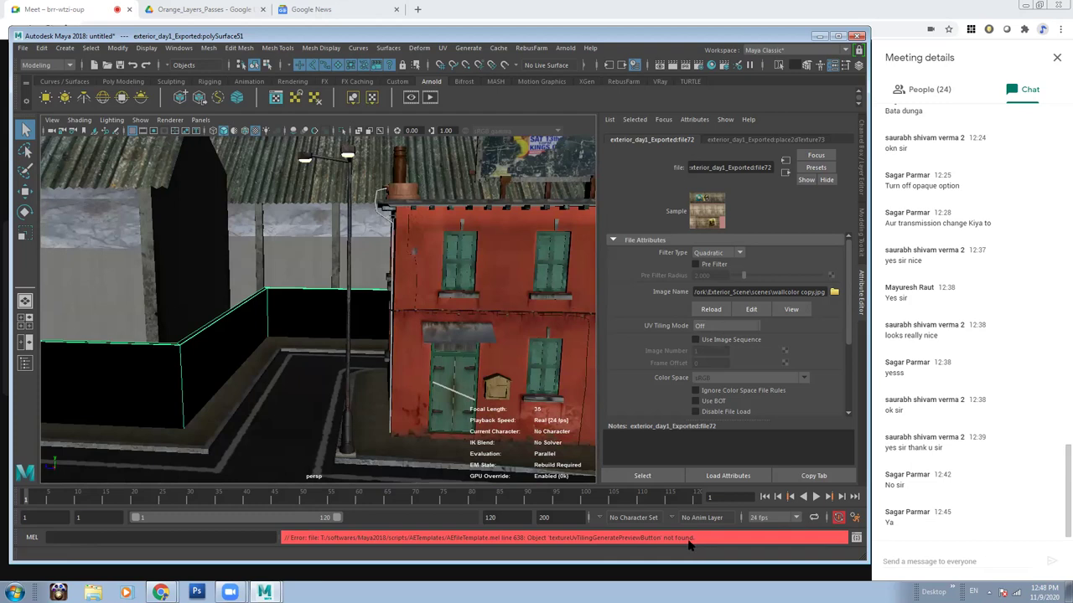
left_click_drag(349, 288, 318, 272, "alt")
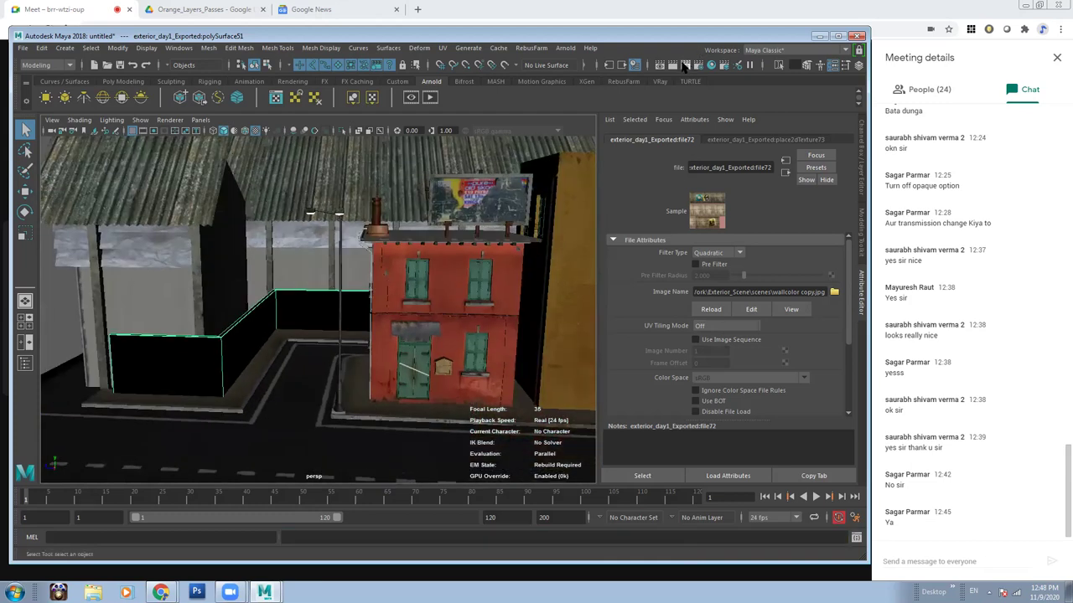
left_click(673, 65)
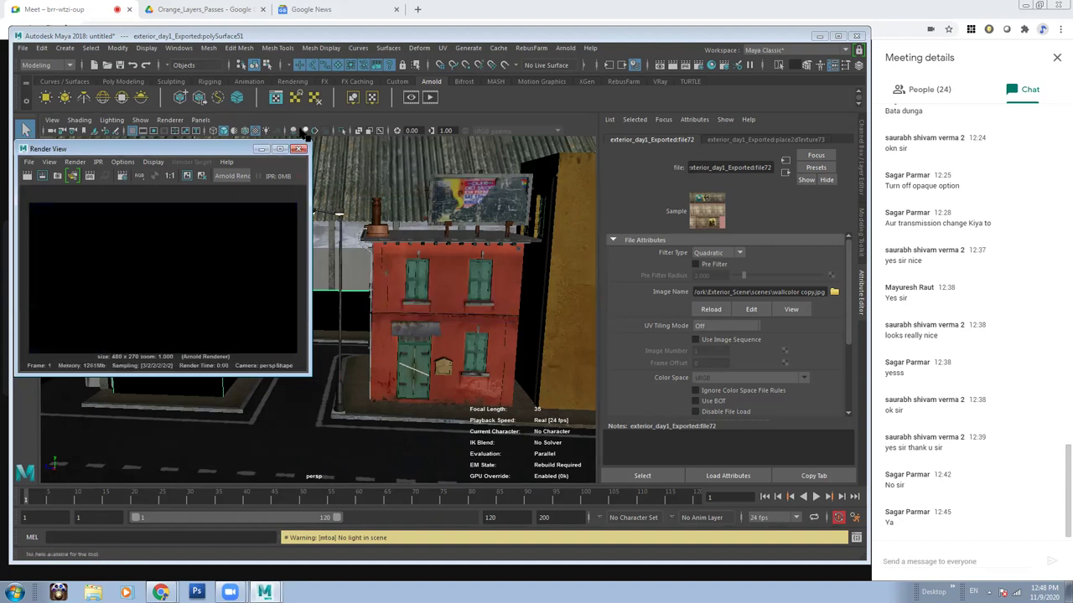
Replace the black Arnold render with a Maya Software render, close it, and use plain shading.
left_click(300, 149)
left_click(660, 63)
left_click(232, 176)
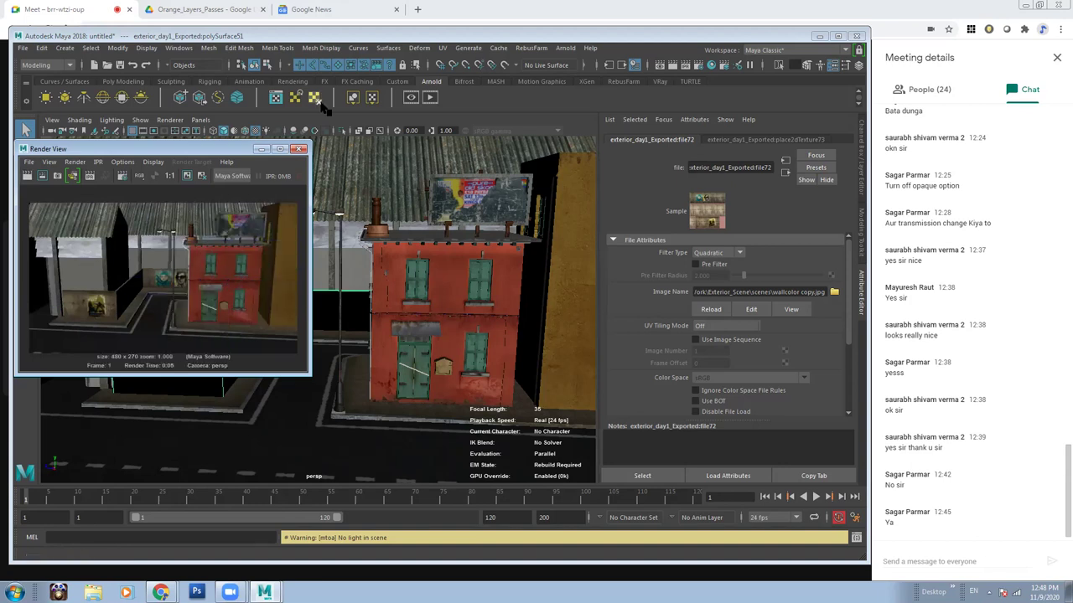
left_click(299, 149)
mouse_move(335, 252)
left_mouse_down("alt")
mouse_move(408, 256)
mouse_move(401, 332)
left_mouse_up("alt")
key("5")
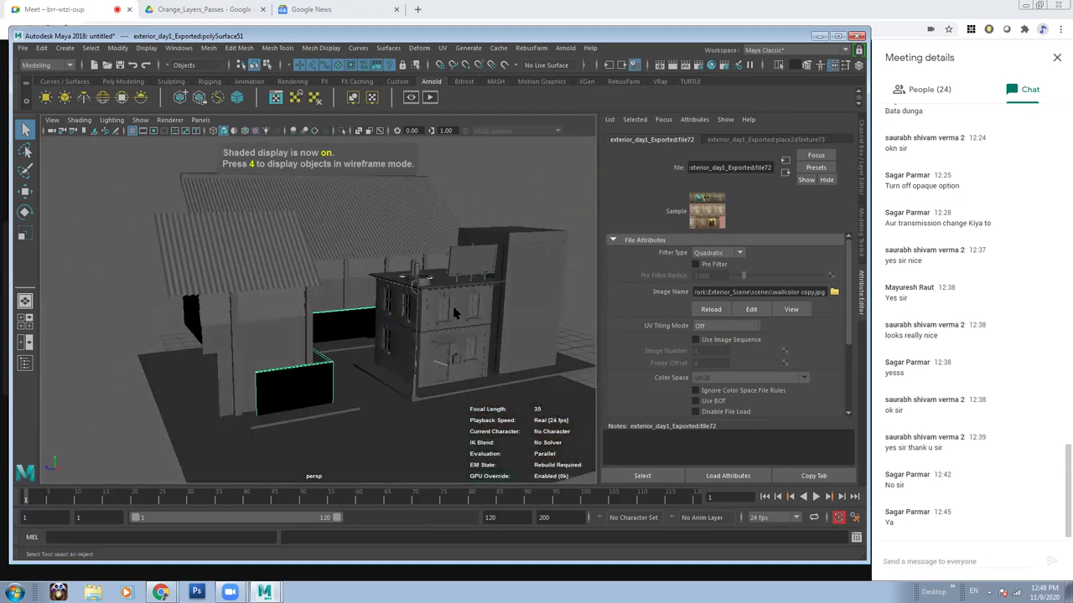
Orbit and zoom around the building's left side until it and its low walls fill the view.
scroll(447, 310, "up", 3)
scroll(445, 335, "up", 3)
mouse_move(444, 339)
left_mouse_down("alt")
mouse_move(413, 293)
mouse_move(280, 321)
mouse_move(335, 277)
left_mouse_up("alt")
scroll(336, 277, "up", 3)
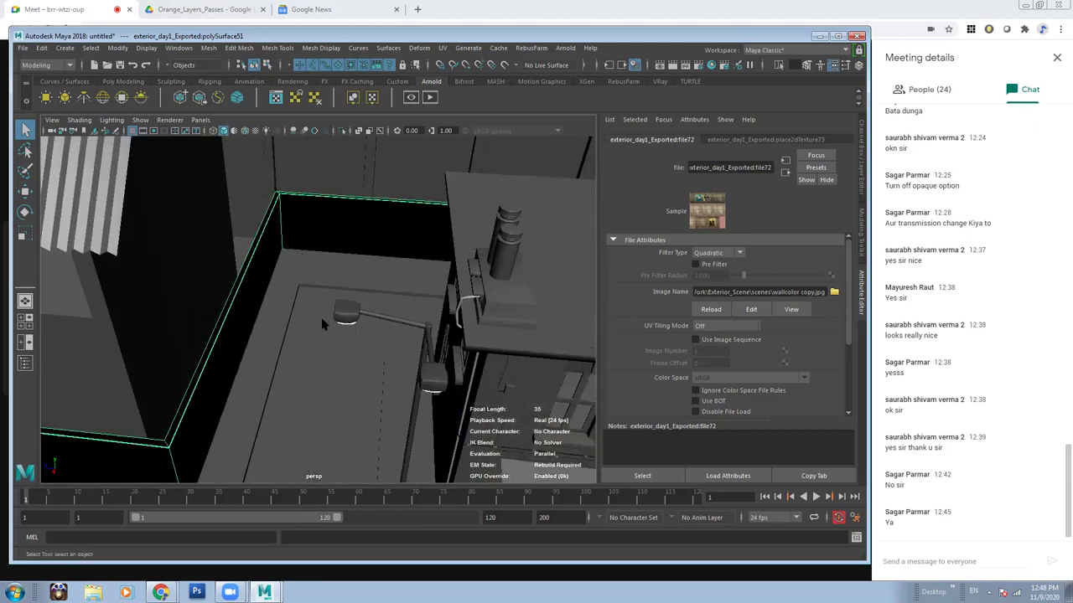
left_click_drag(323, 325, 543, 463, "alt")
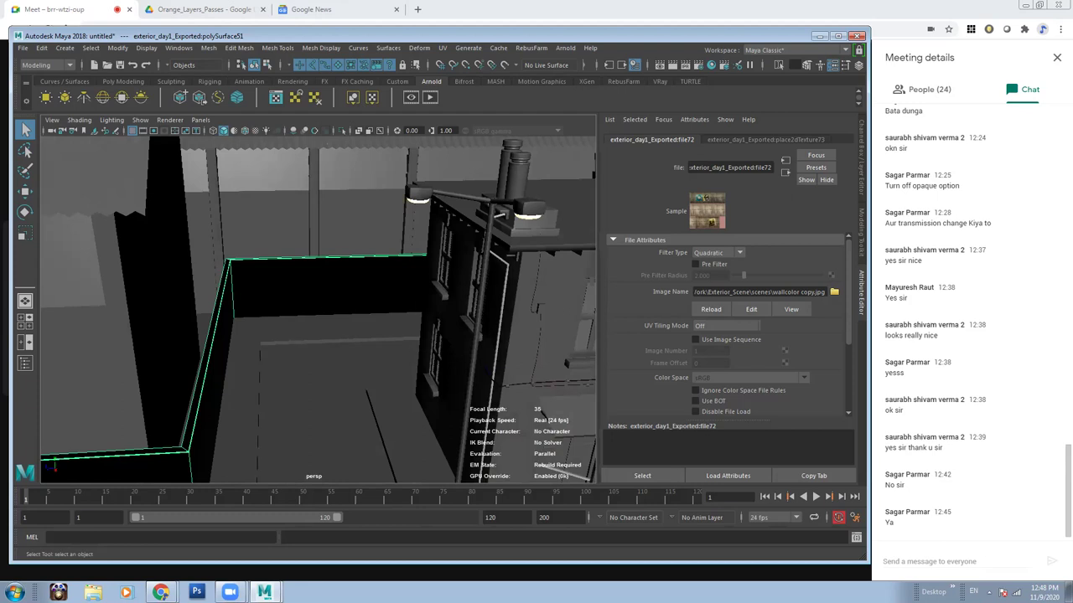
scroll(209, 243, "down", 3)
scroll(209, 243, "down", 2)
scroll(210, 243, "down", 3)
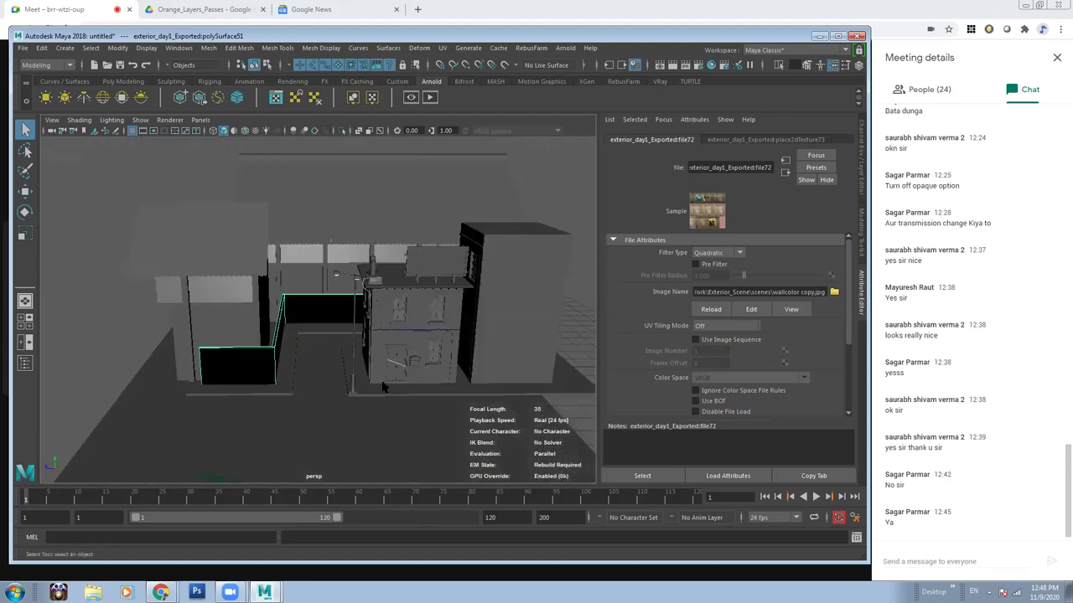
left_click_drag(383, 379, 353, 343, "alt")
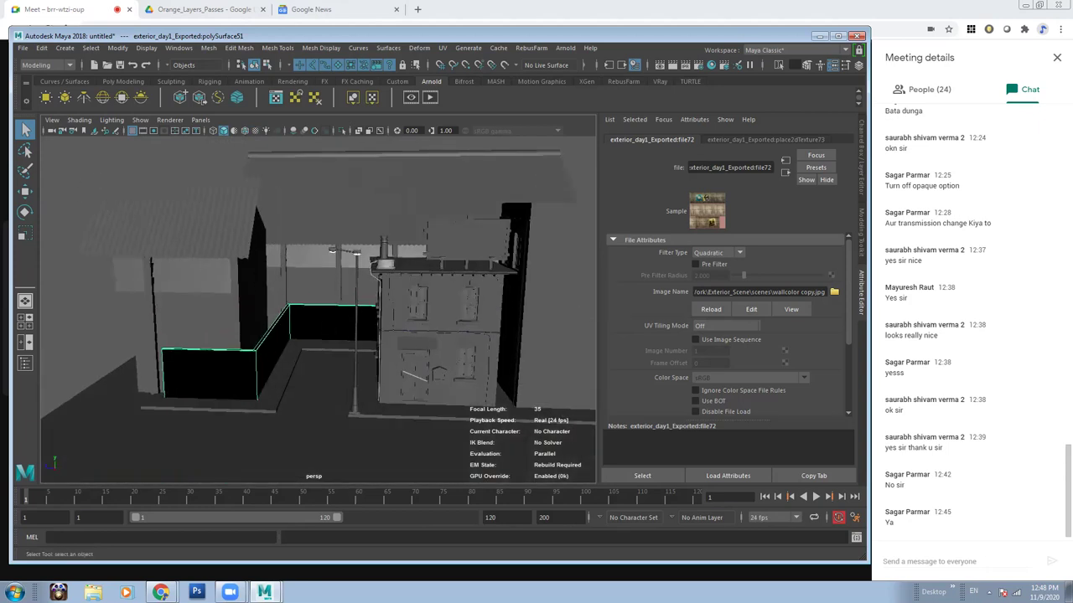
left_click_drag(335, 251, 144, 192, "alt")
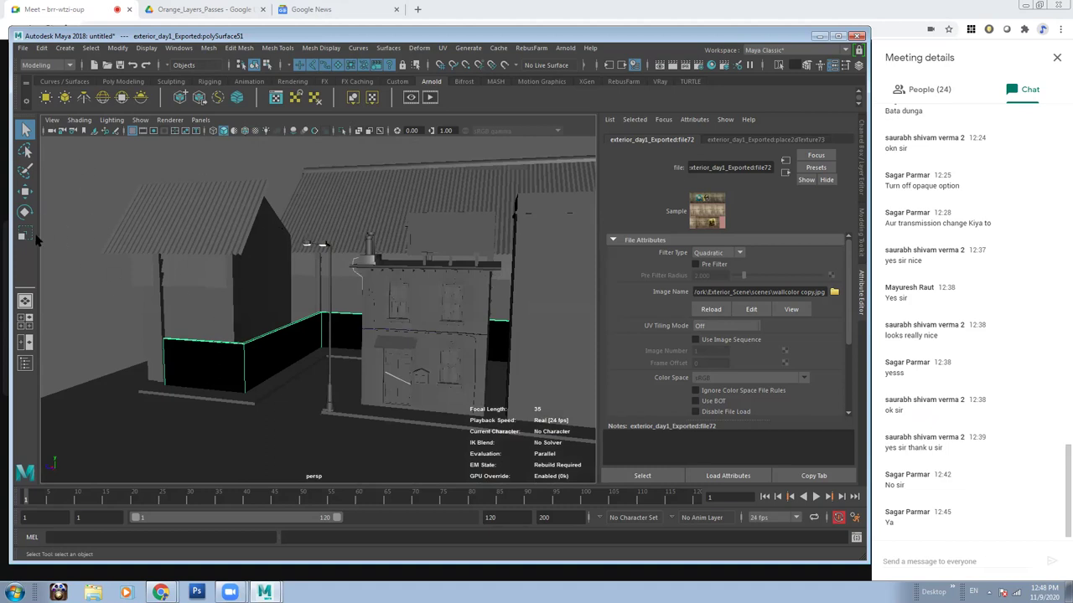
scroll(374, 384, "up", 8)
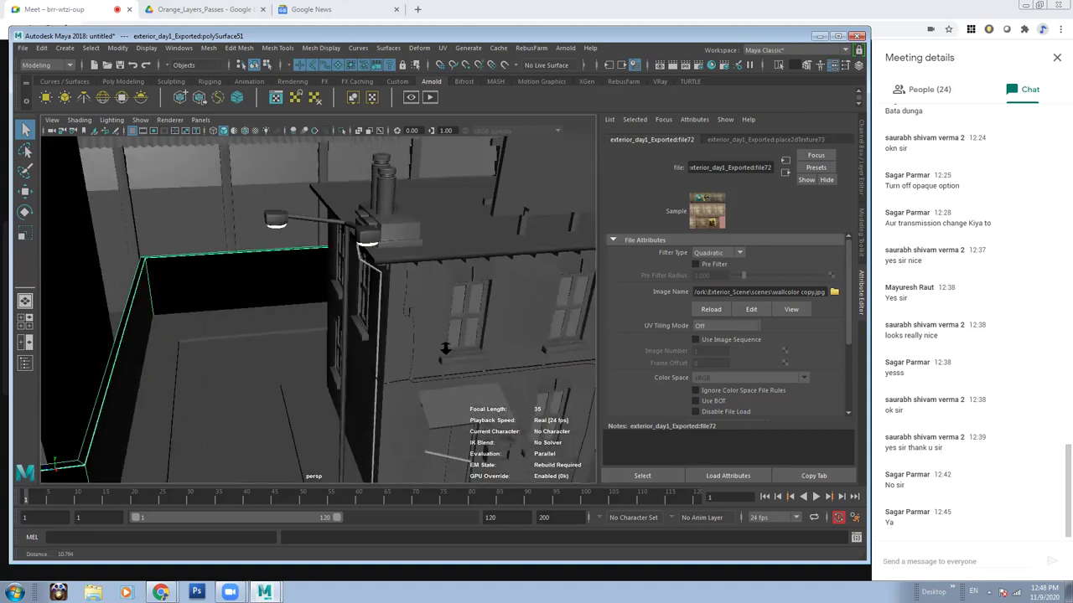
scroll(489, 323, "down", 2)
scroll(435, 319, "down", 2)
scroll(432, 317, "down", 2)
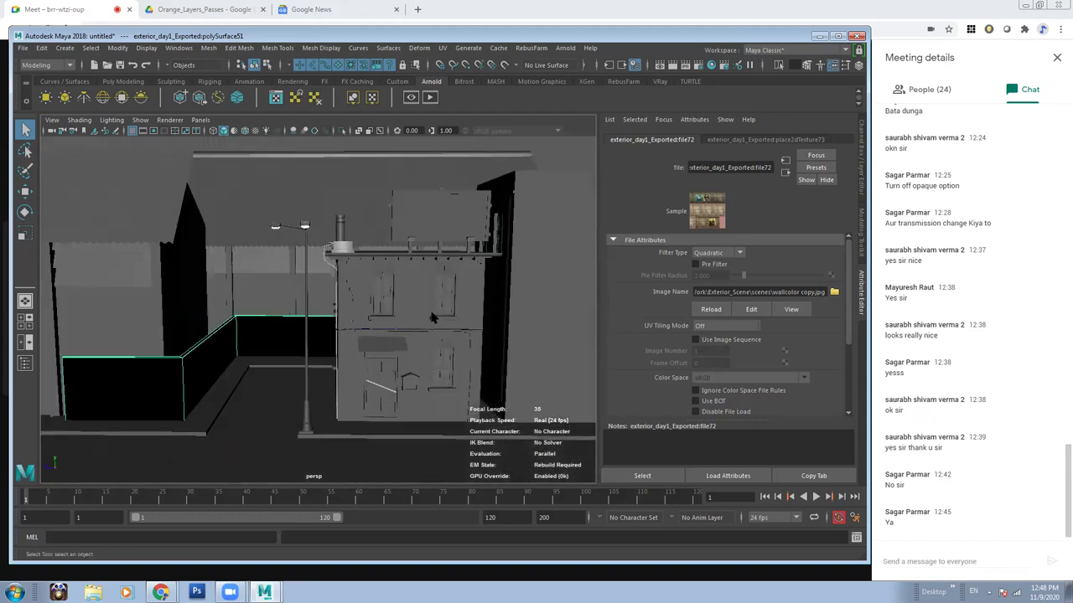
left_click_drag(389, 366, 436, 429, "alt")
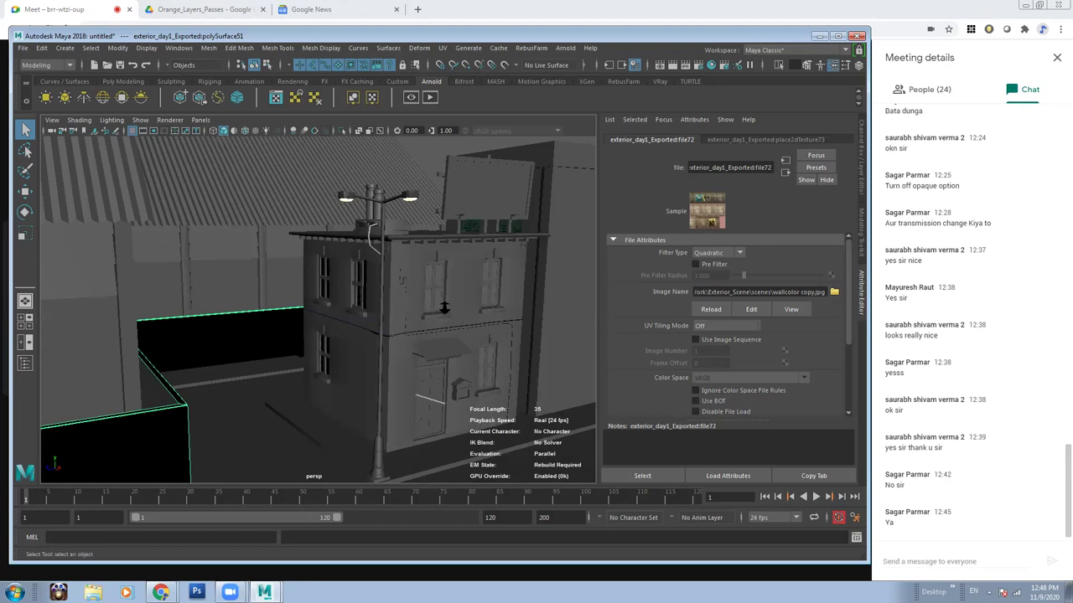
scroll(440, 335, "down", 5)
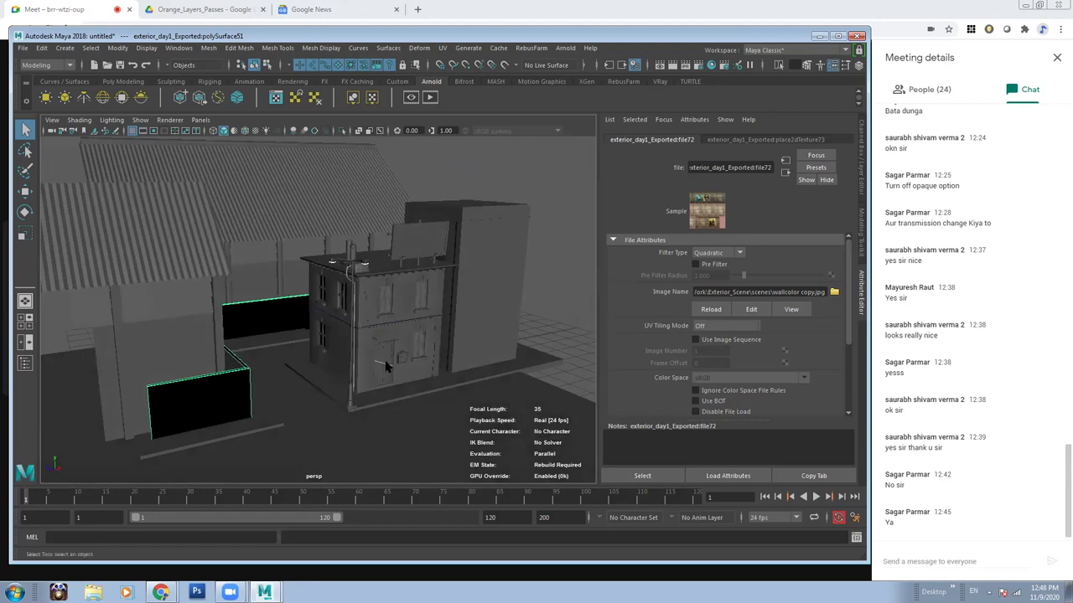
left_click_drag(387, 366, 318, 369, "alt")
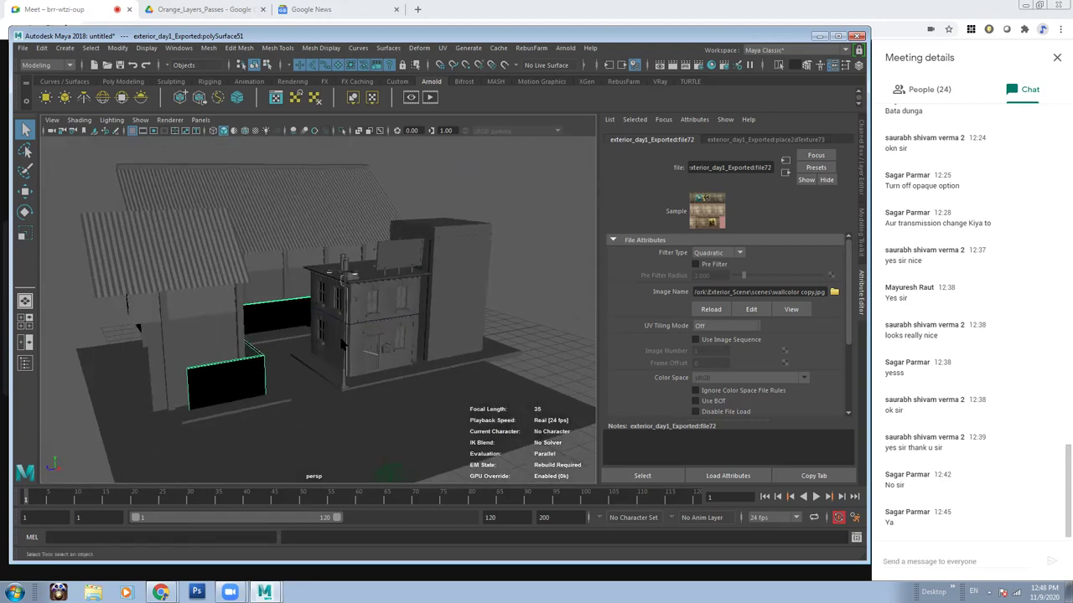
left_click_drag(359, 309, 288, 280, "alt")
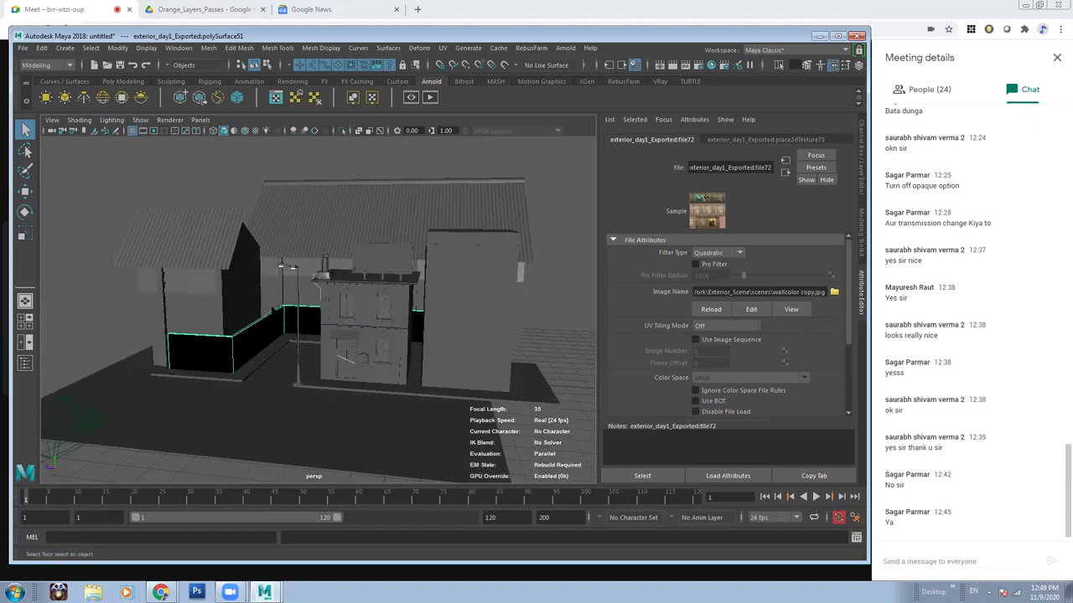
scroll(410, 469, "down", 5)
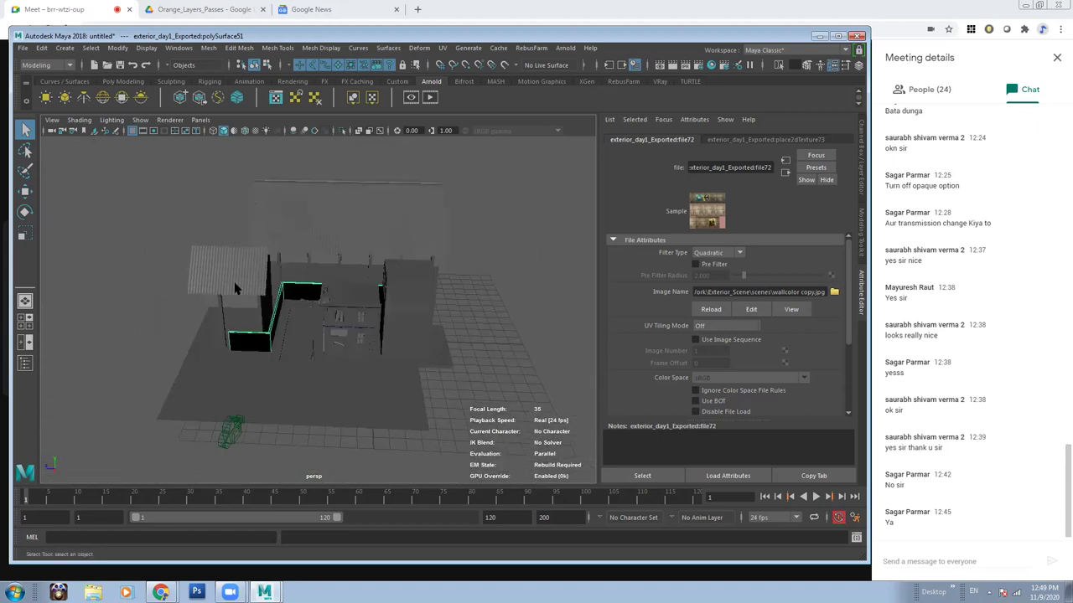
mouse_move(241, 313)
right_mouse_down("alt")
mouse_move(316, 340)
mouse_move(223, 318)
mouse_move(187, 278)
right_mouse_up("alt")
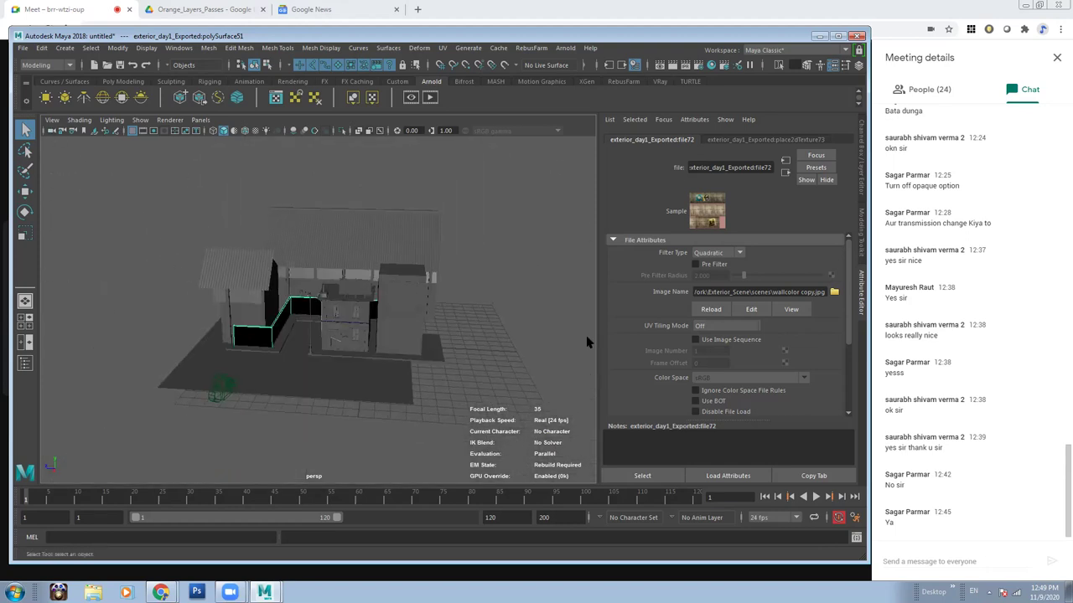
right_click_drag(170, 324, 308, 379, "alt")
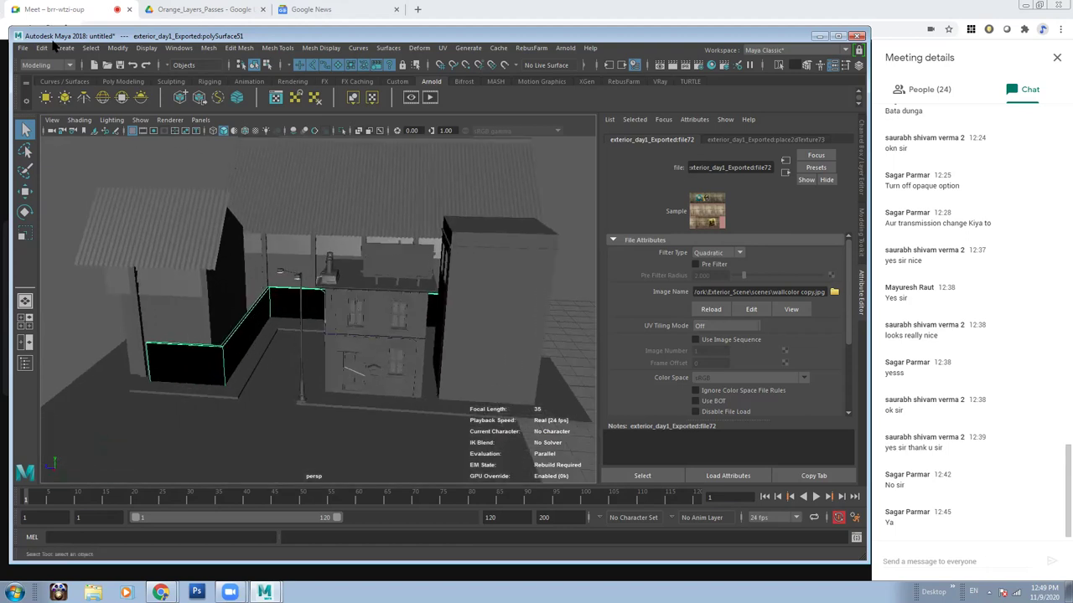
Save As exterior_day2.ma by editing the exterior_day1.ma name in the scenes folder.
left_click(22, 48)
left_click(72, 104)
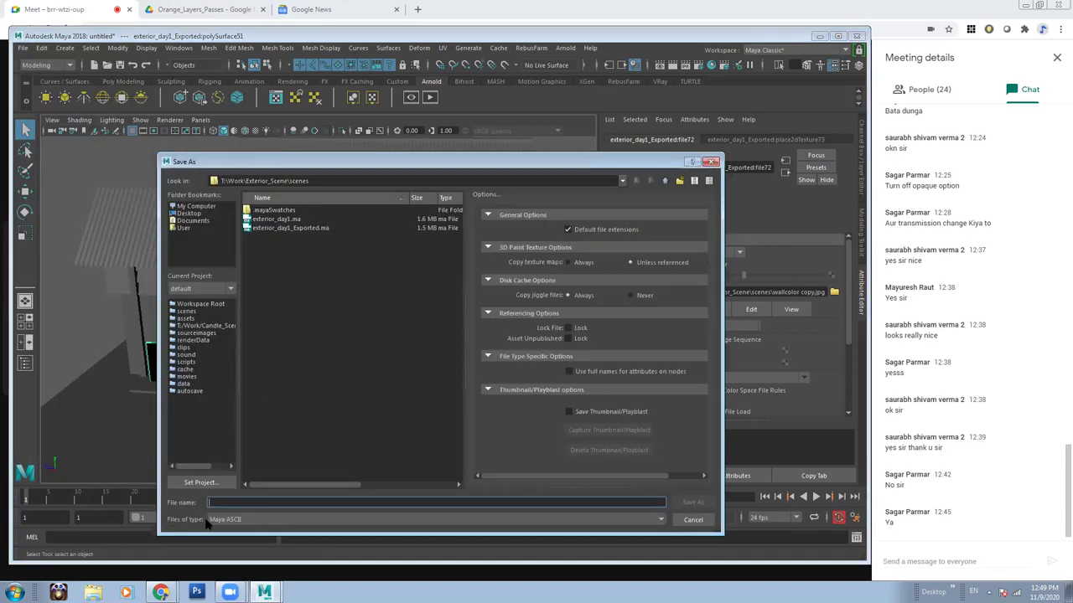
left_click(285, 220)
left_click(234, 503)
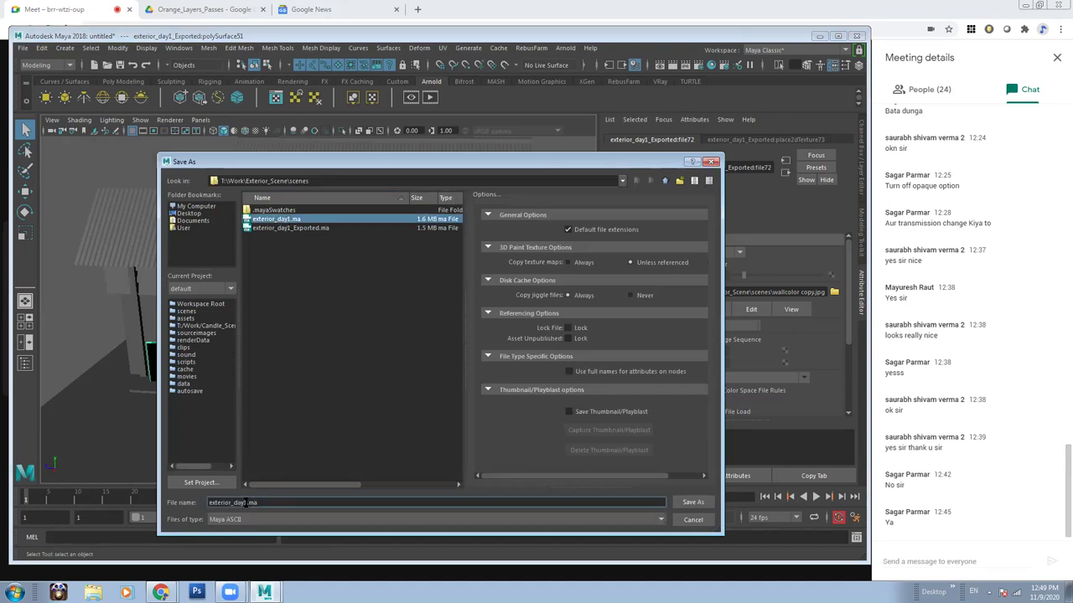
left_click(245, 503)
type("_")
key("Return")
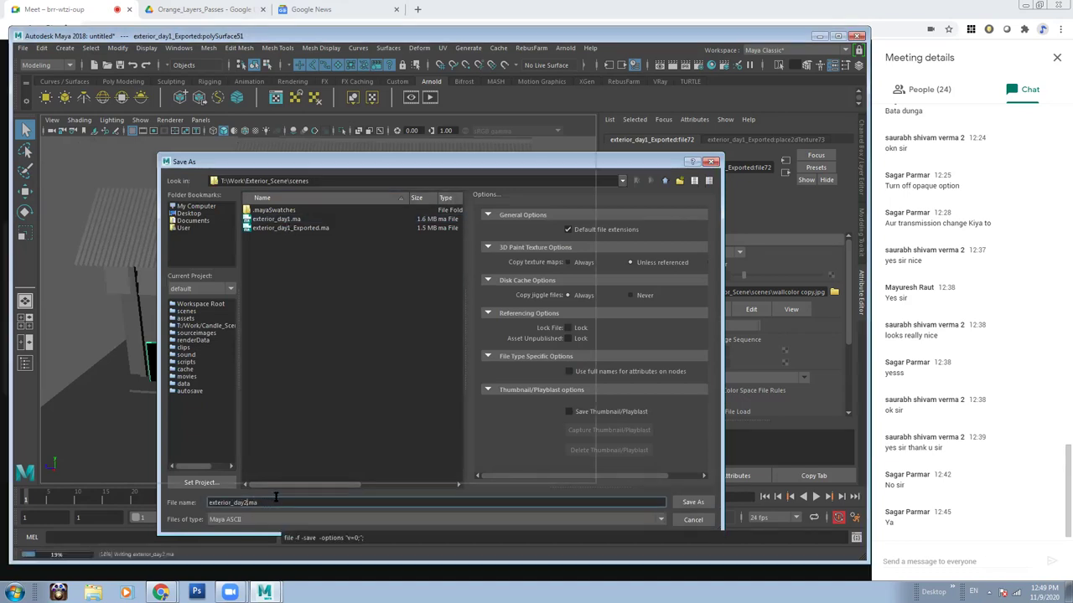
scroll(391, 308, "down", 5)
scroll(392, 308, "down", 4)
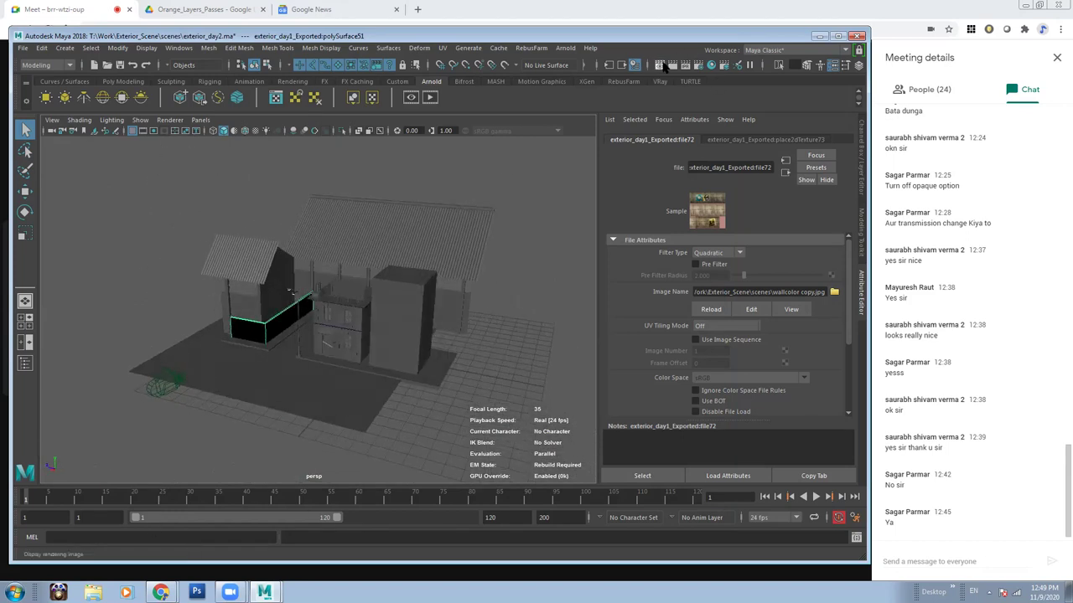
Open the Arnold RenderView and dock it above the perspective view.
left_click(579, 49)
left_click(591, 79)
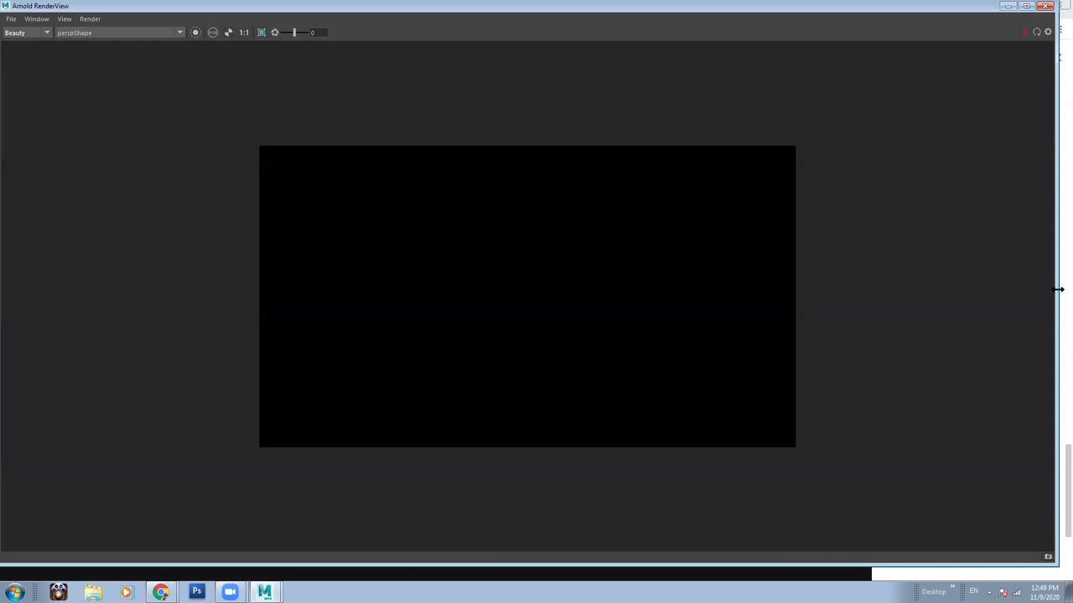
left_click_drag(1057, 289, 419, 289)
mouse_move(98, 10)
left_mouse_down()
mouse_move(94, 219)
mouse_move(185, 316)
left_mouse_up()
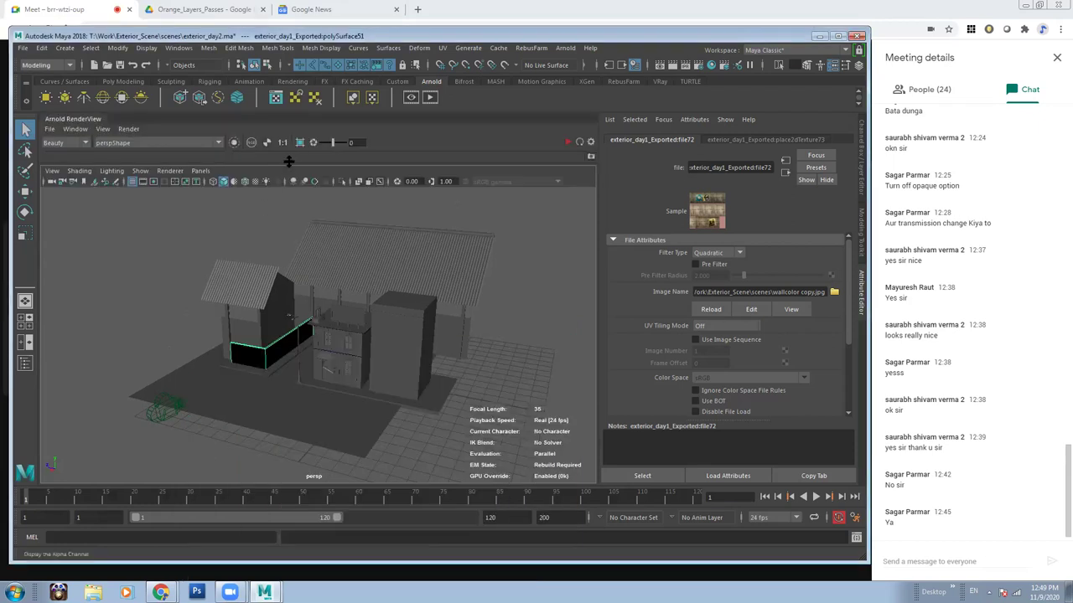
left_click_drag(271, 140, 296, 217)
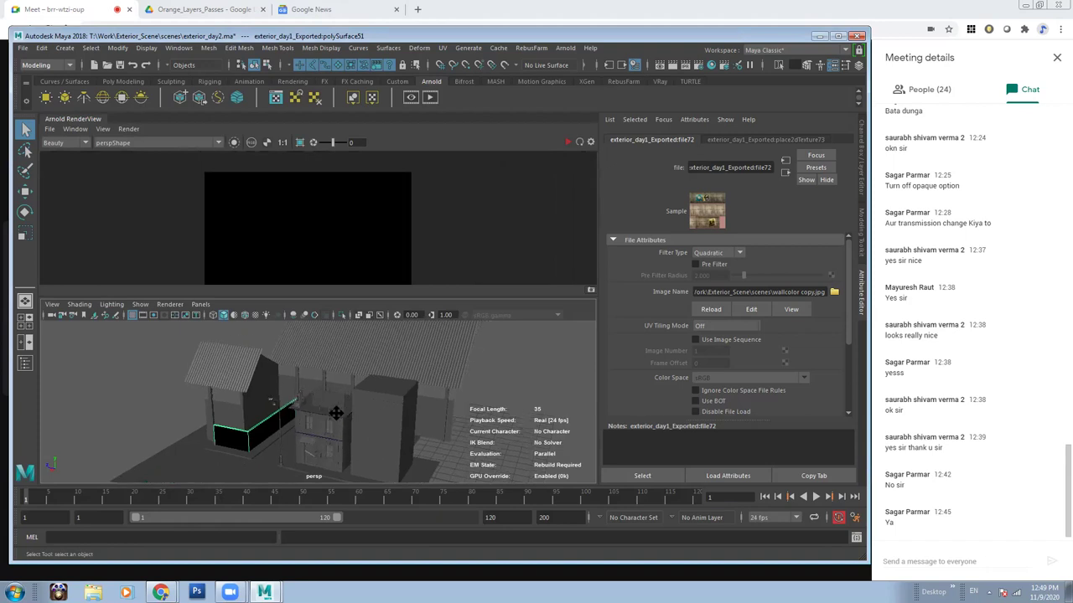
Set the render view camera to exterior_day1_Exported:perspShape2.
scroll(222, 377, "down", 3)
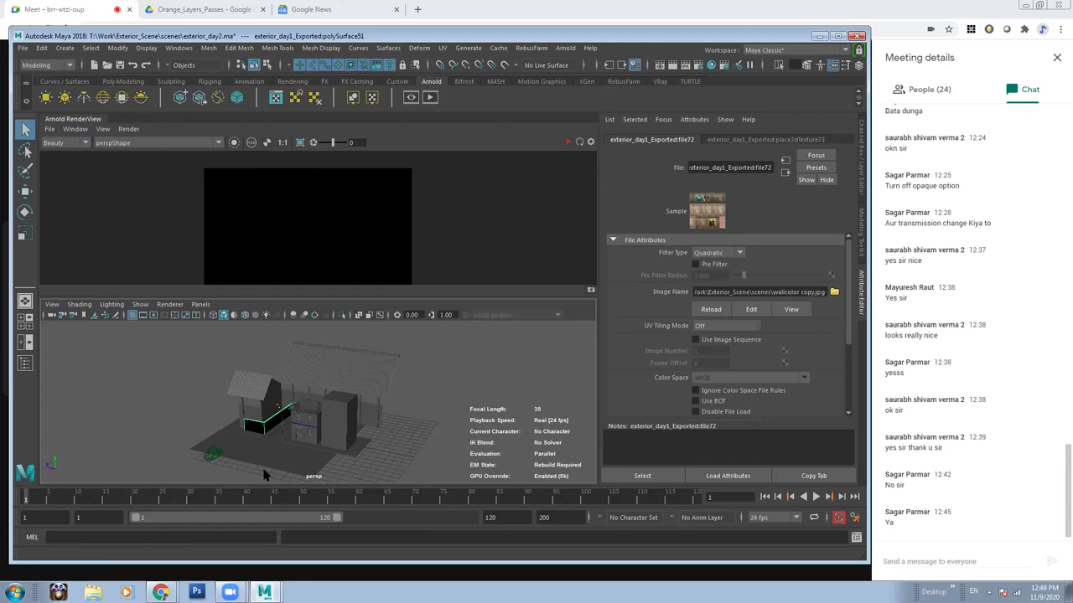
left_click(130, 144)
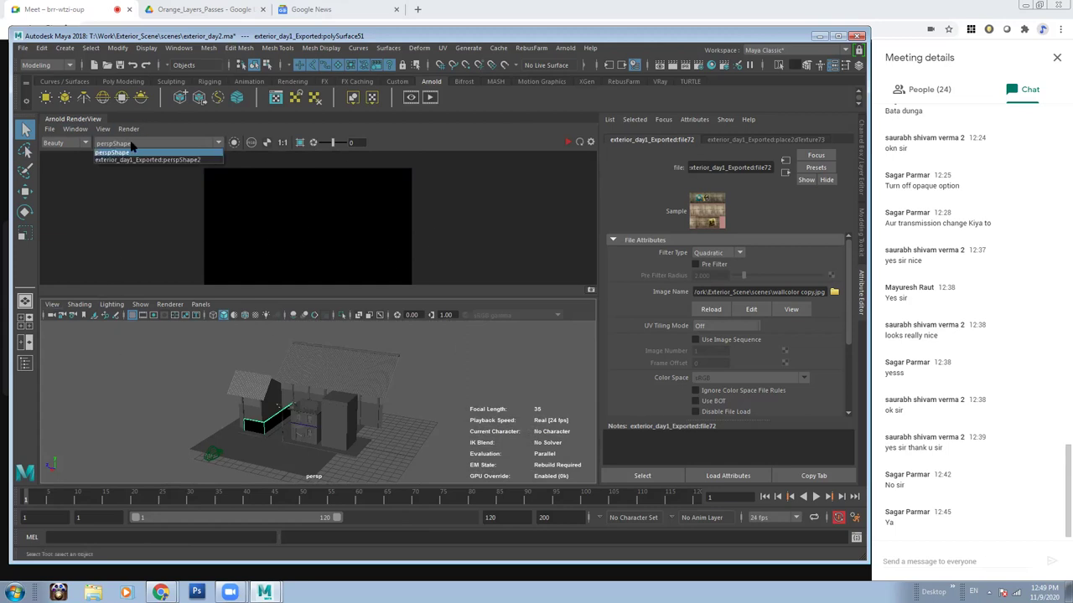
left_click(433, 386)
left_click_drag(432, 387, 419, 481, "alt")
Render the current frame with Maya Software through the persp camera.
left_click(661, 66)
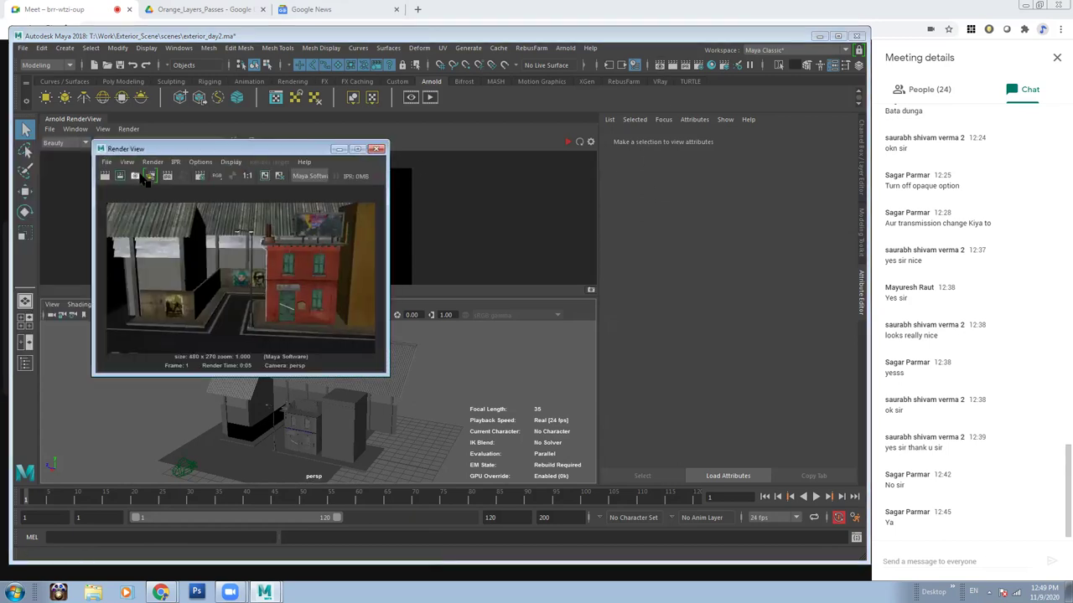
right_click(146, 176)
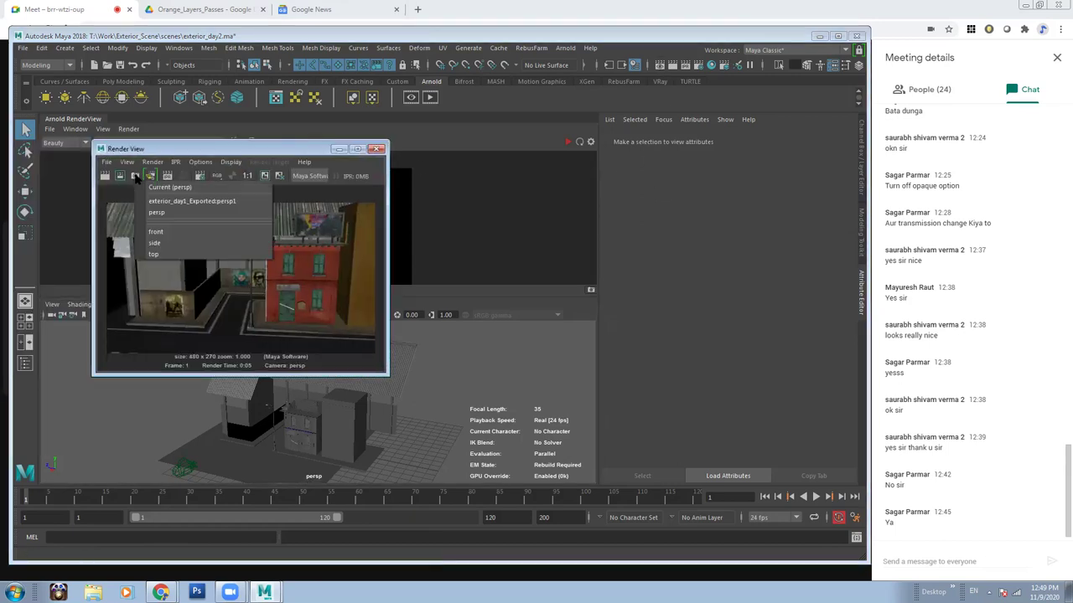
left_click(159, 212)
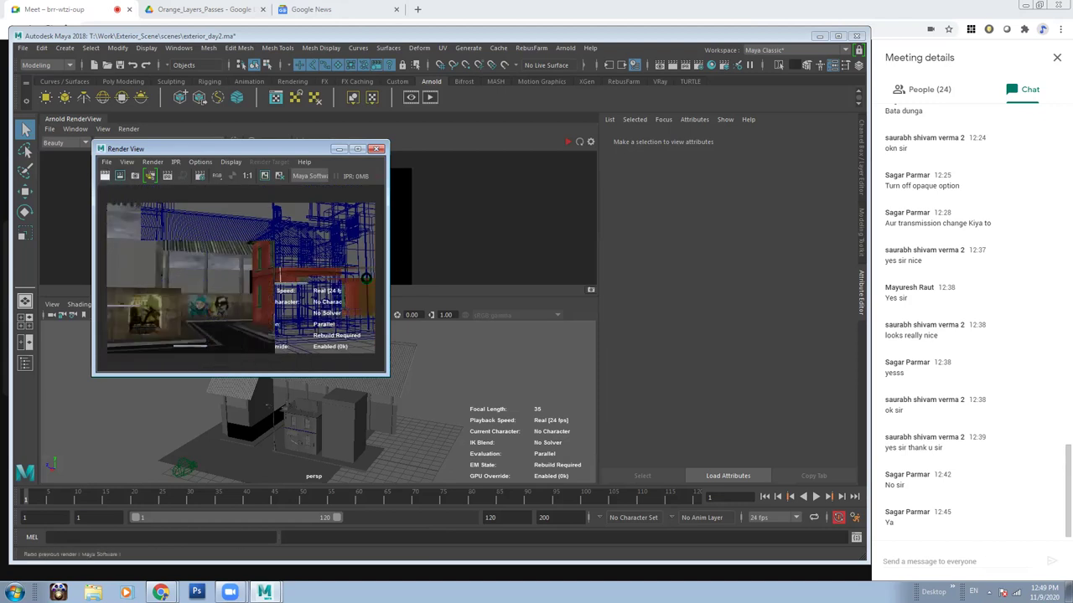
mouse_move(268, 151)
left_mouse_down()
mouse_move(307, 169)
mouse_move(340, 241)
left_mouse_up()
left_click(148, 147)
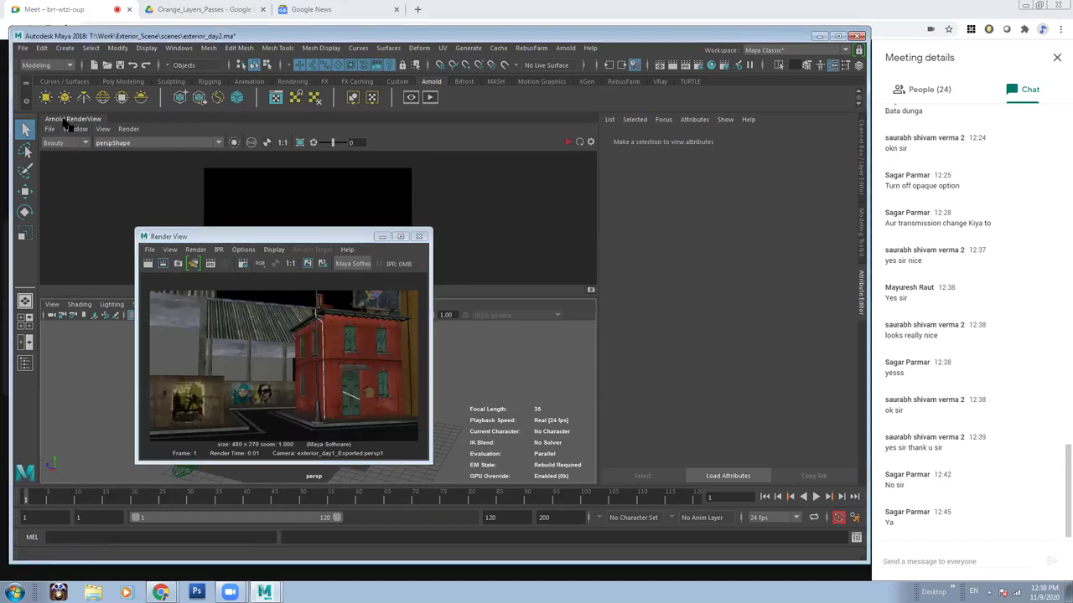
Close the docked Arnold RenderView and reopen it as a floating window.
left_click_drag(67, 119, 76, 130)
left_click(419, 124)
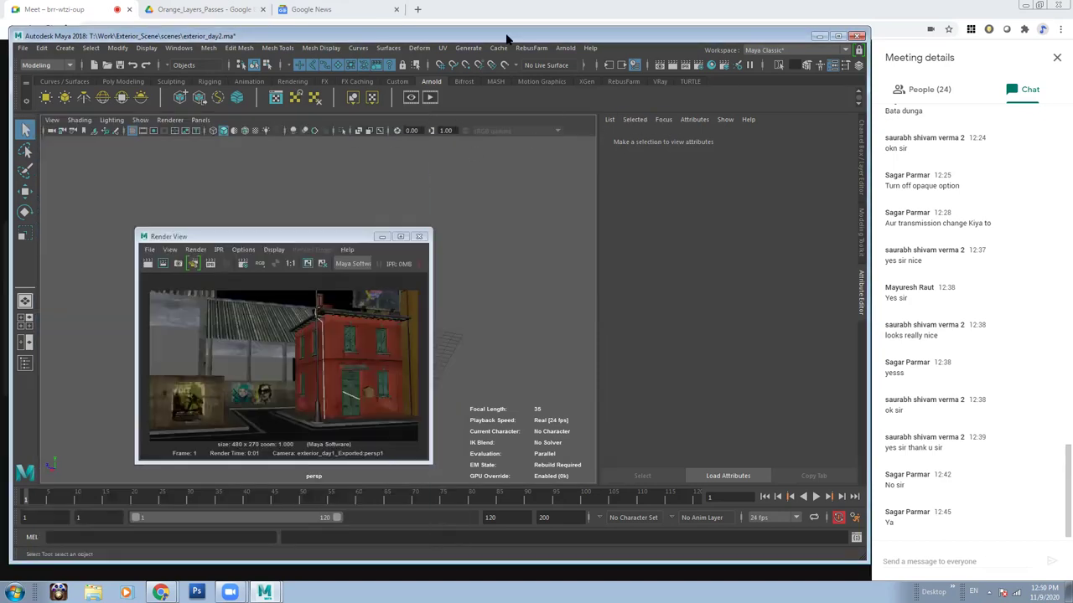
left_click(564, 48)
left_click(588, 80)
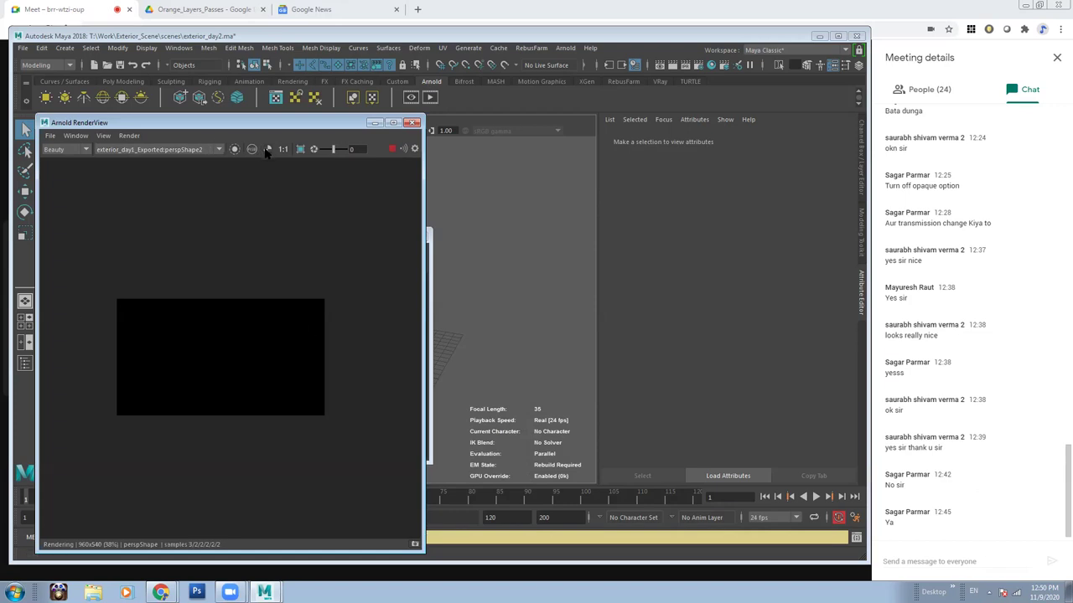
Set the Arnold camera to perspShape and re-render Maya Software from exterior_day1_Exported:persp1.
left_click(167, 151)
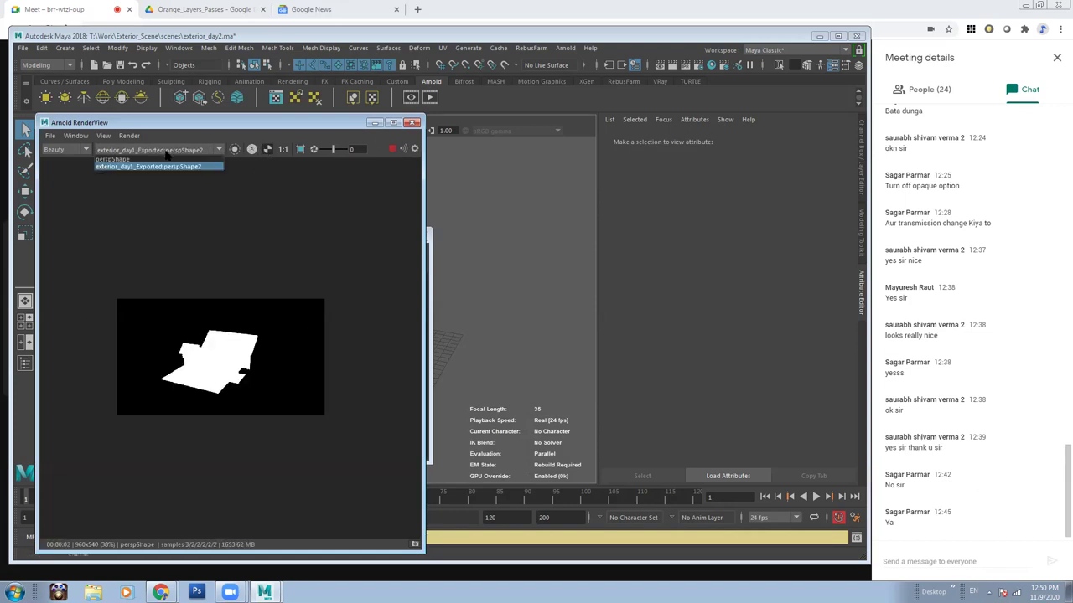
left_click(163, 171)
left_click(657, 65)
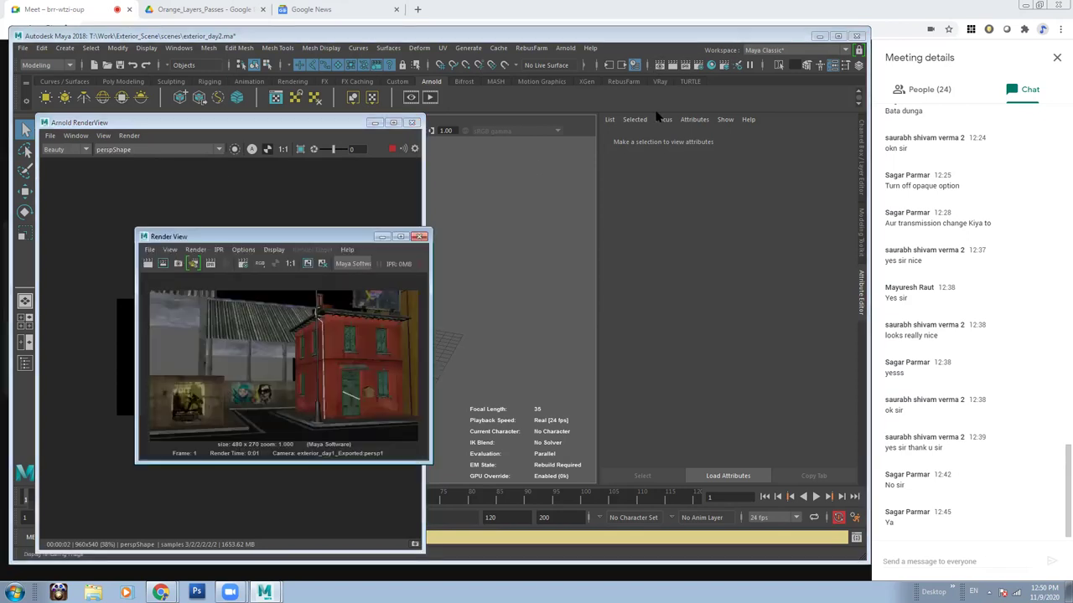
left_click_drag(288, 237, 496, 234)
left_click(352, 260)
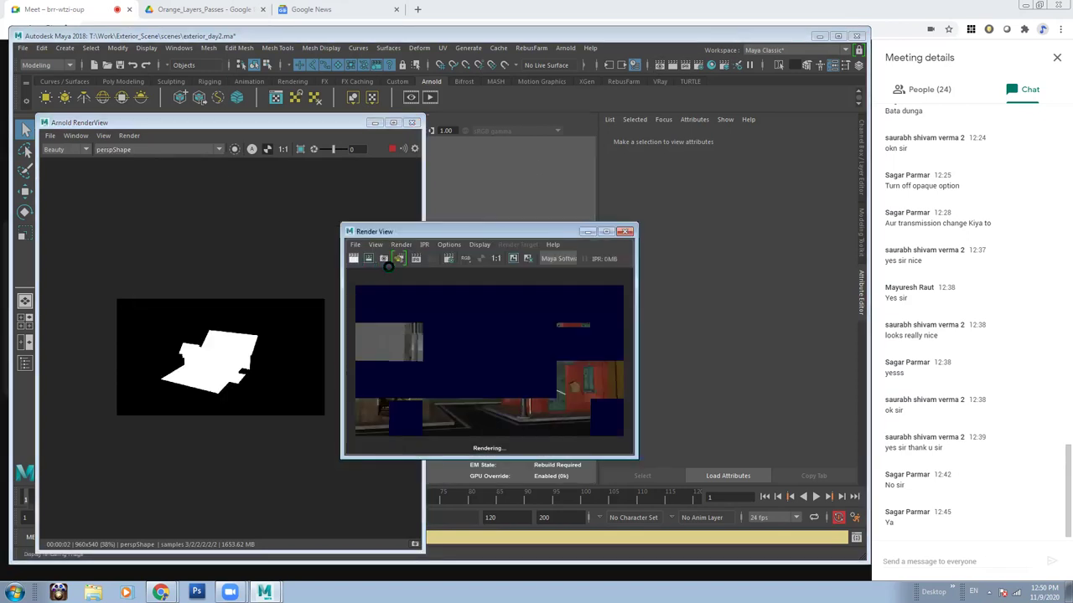
right_click(399, 258)
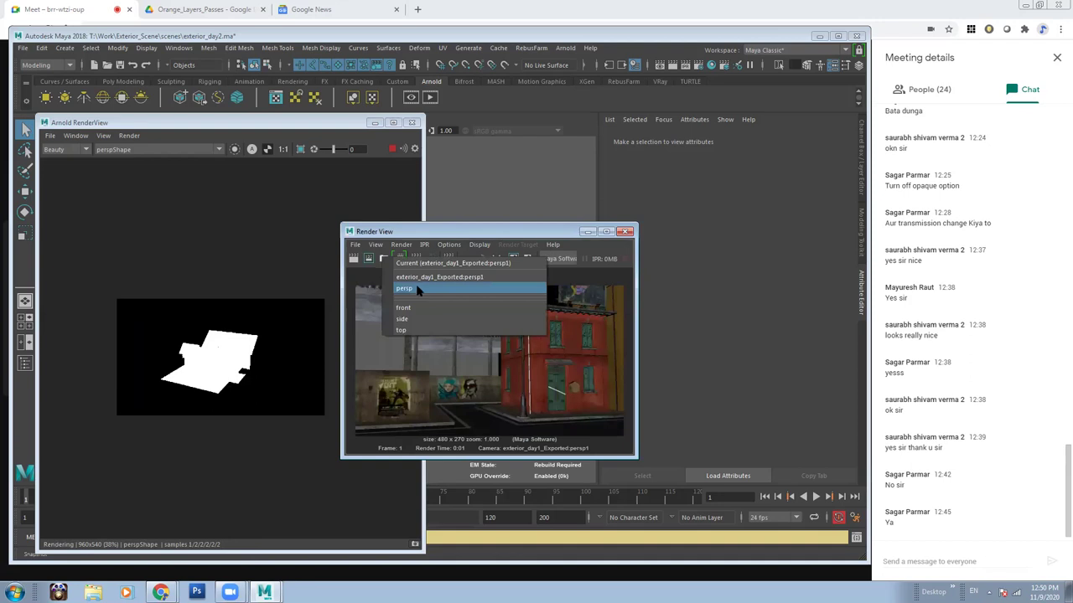
left_click(490, 278)
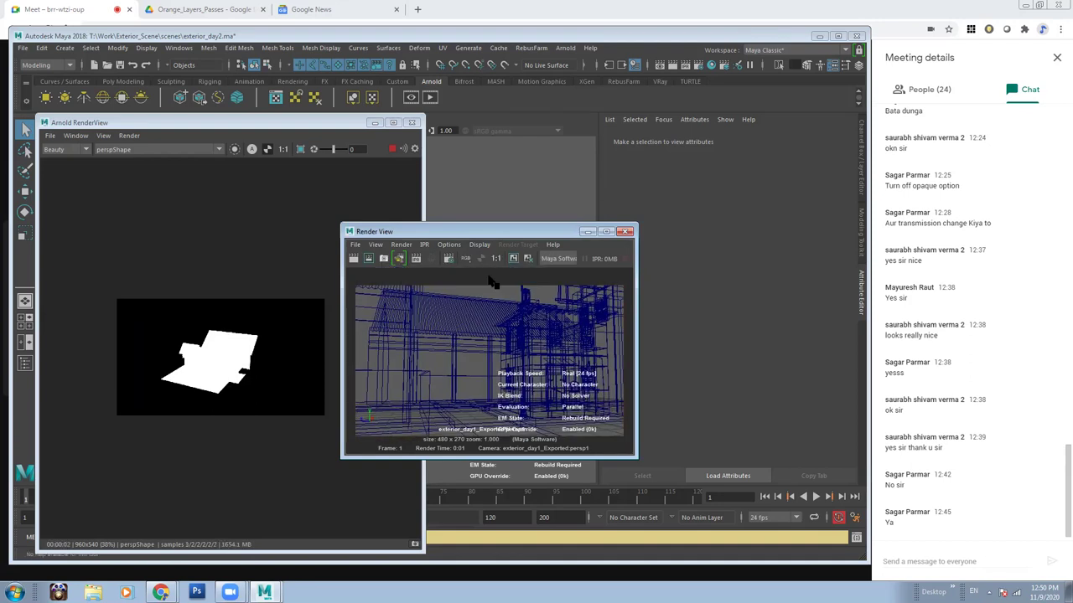
Reopen the Arnold RenderView and render through exterior_day1_Exported:perspShape2.
left_click(126, 155)
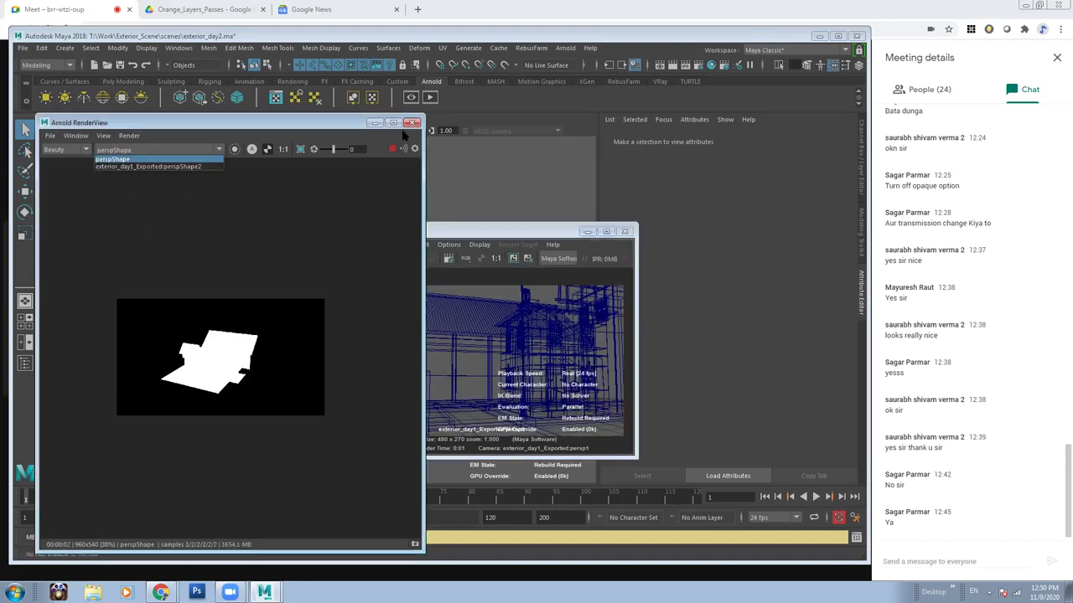
left_click(412, 122)
left_click(412, 122)
left_click(566, 48)
left_click(584, 78)
left_click(145, 152)
left_click(134, 167)
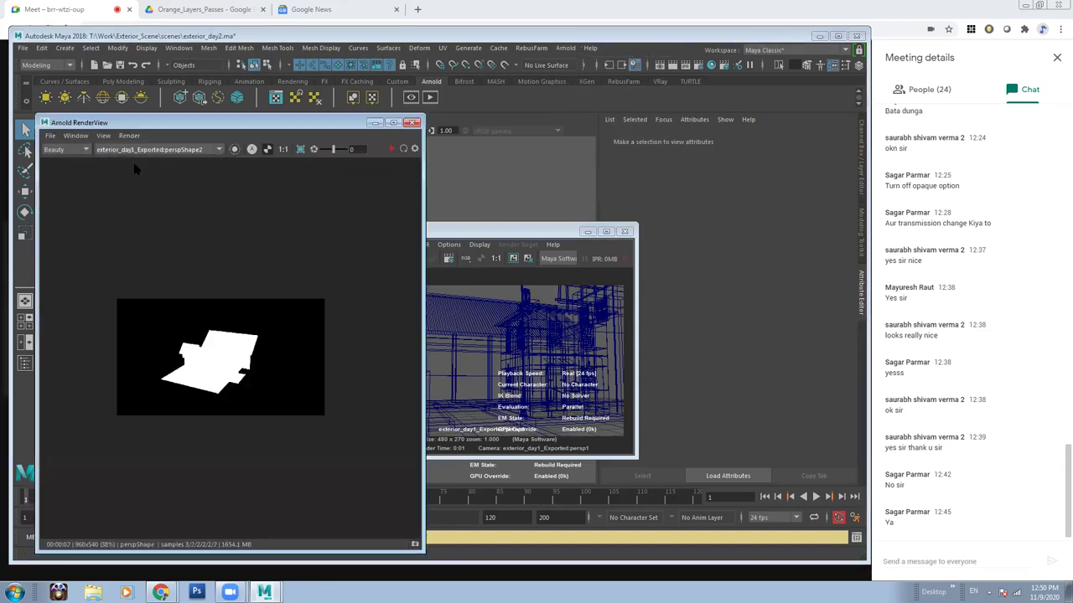
left_click(392, 150)
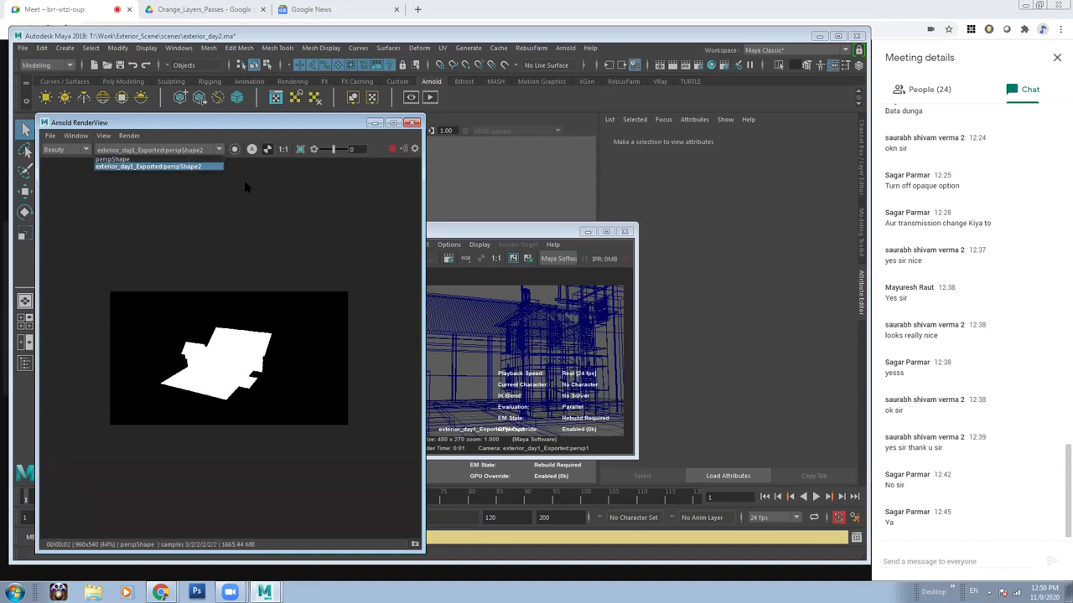
Redo the Maya Software render, then Arnold-render again through perspShape2.
left_click(153, 164)
scroll(235, 339, "up", 1)
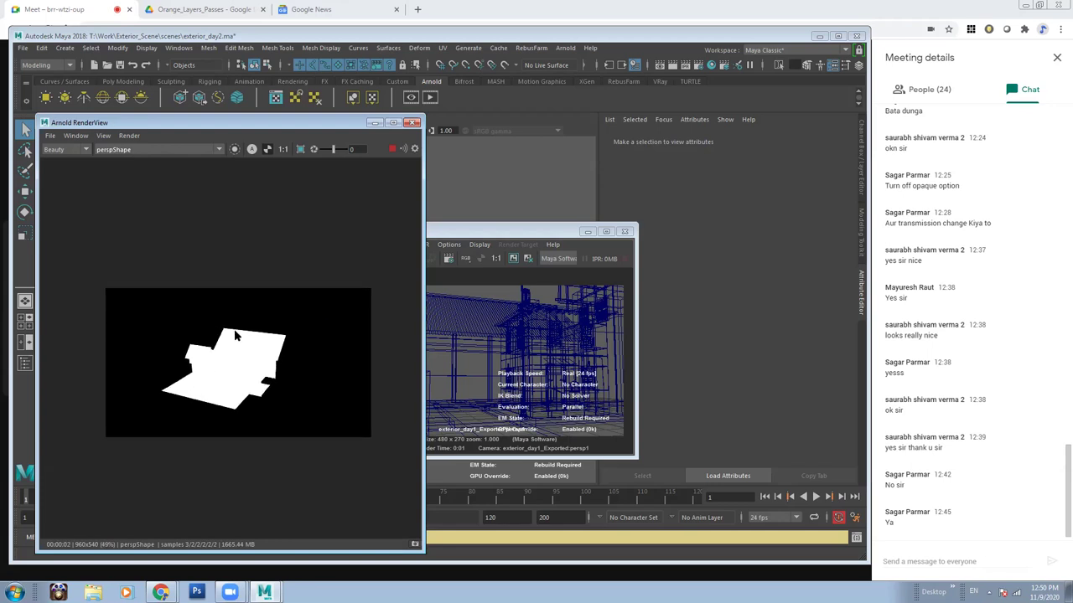
left_click(412, 123)
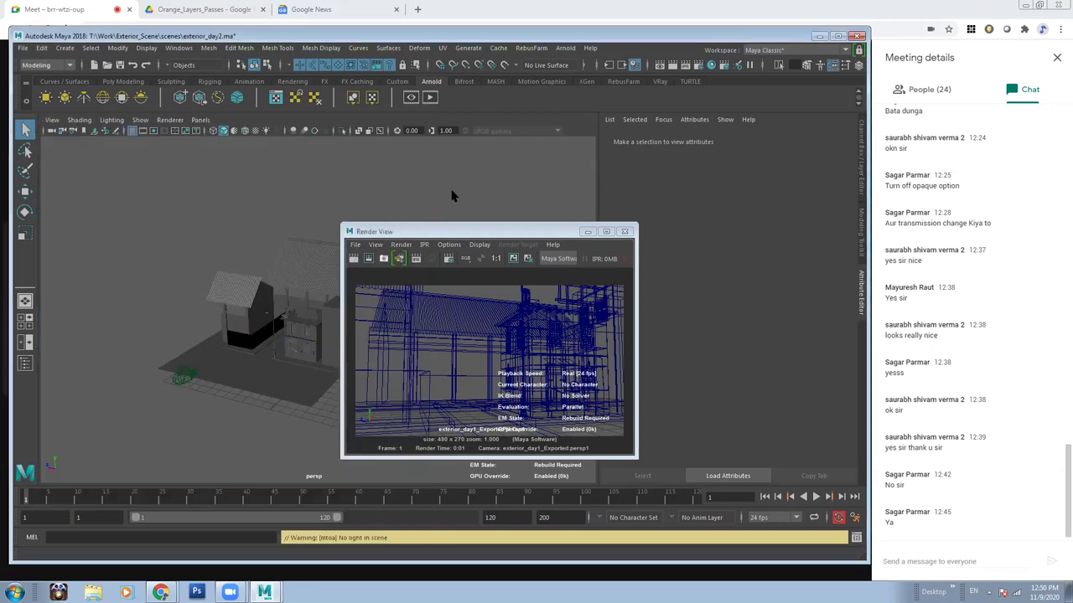
left_click(353, 258)
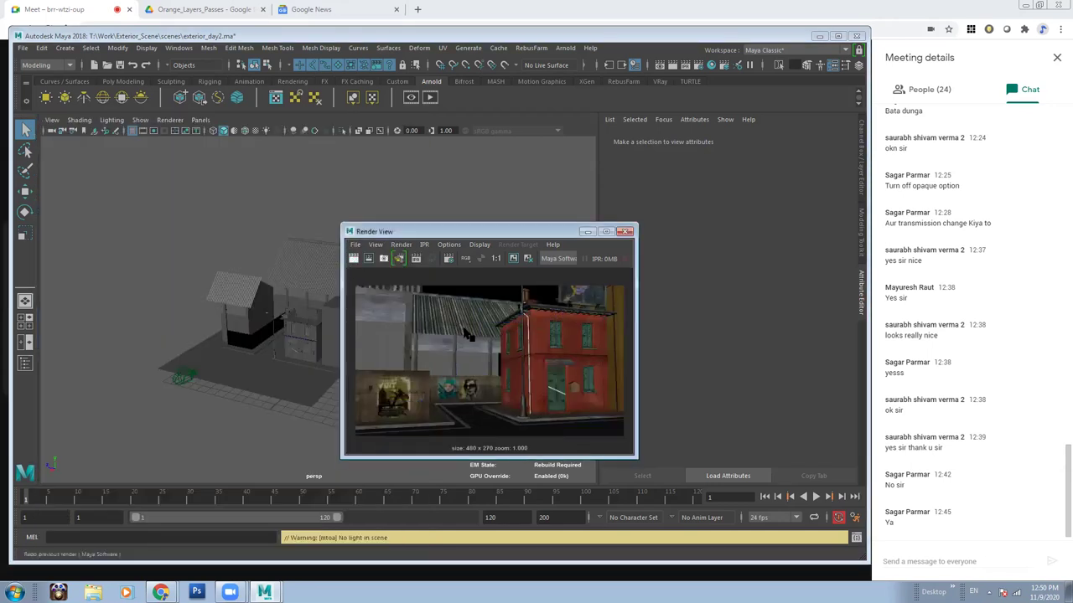
left_click(565, 48)
left_click(595, 79)
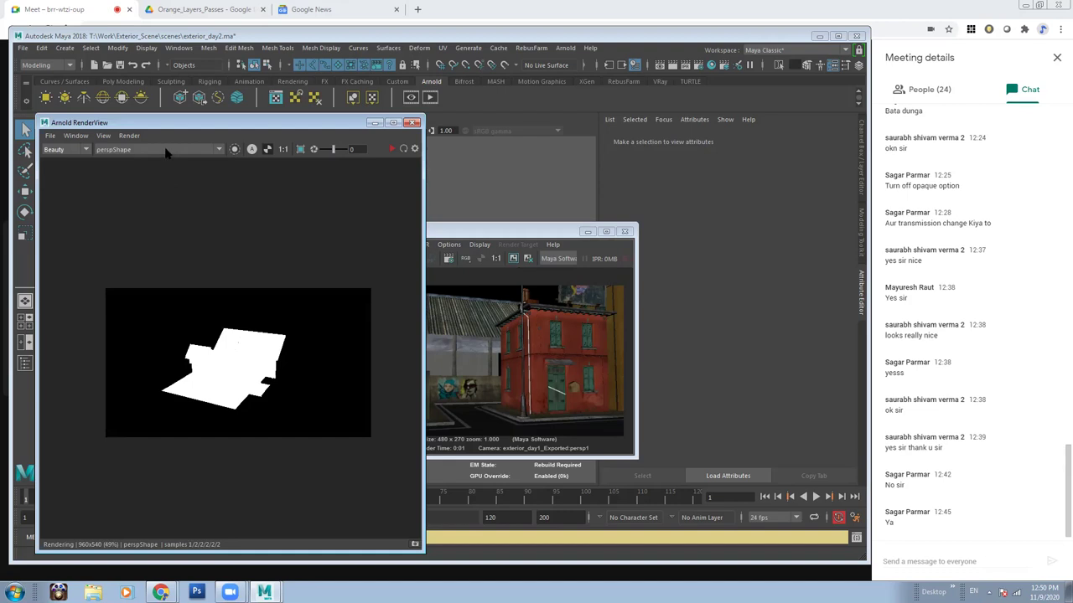
left_click(166, 150)
left_click(163, 167)
Close the render windows, view through exterior_day1_Exported:persp1, and Arnold-render perspShape2.
left_click(412, 123)
left_click(623, 231)
left_click(200, 119)
left_click(385, 130)
left_click(565, 47)
left_click(595, 77)
left_click(128, 149)
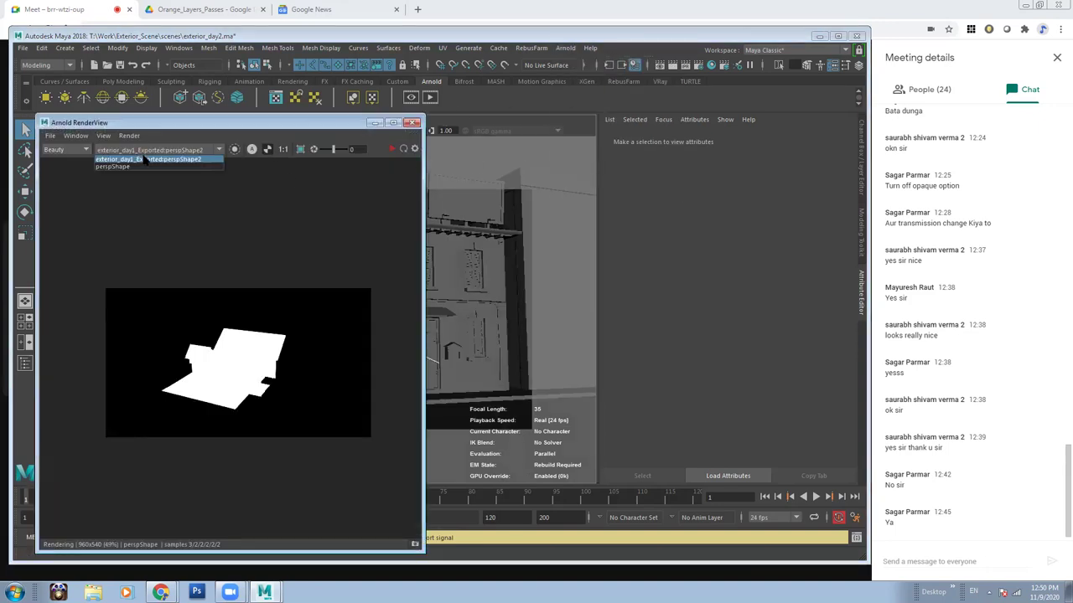
left_click(403, 150)
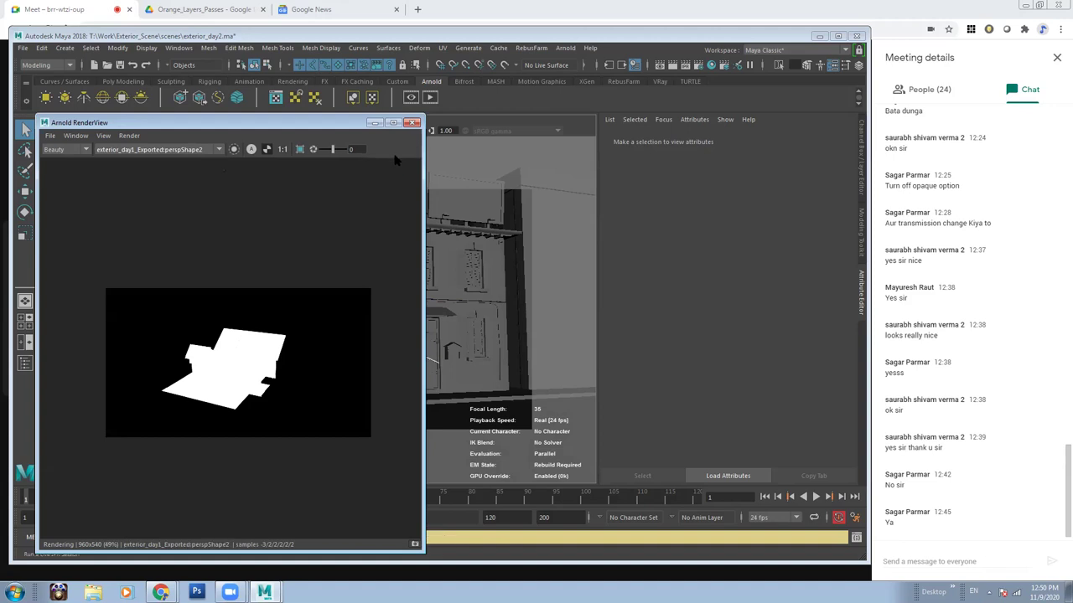
Reselect the perspShape2 render camera and show the colour image instead of the alpha channel.
left_click(147, 150)
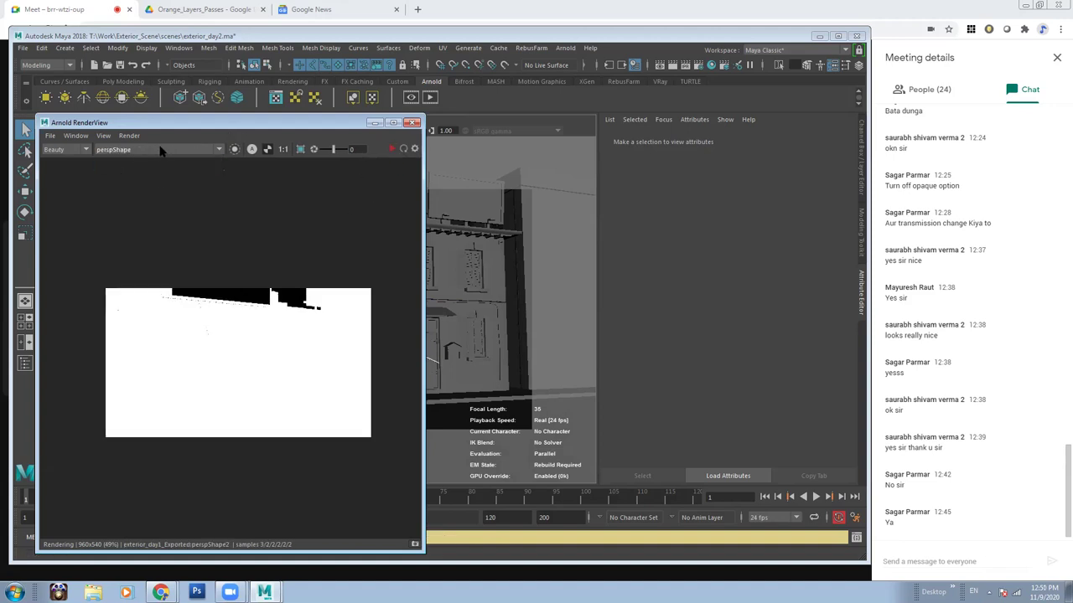
left_click(160, 150)
left_click(143, 161)
left_click_drag(331, 124, 658, 170)
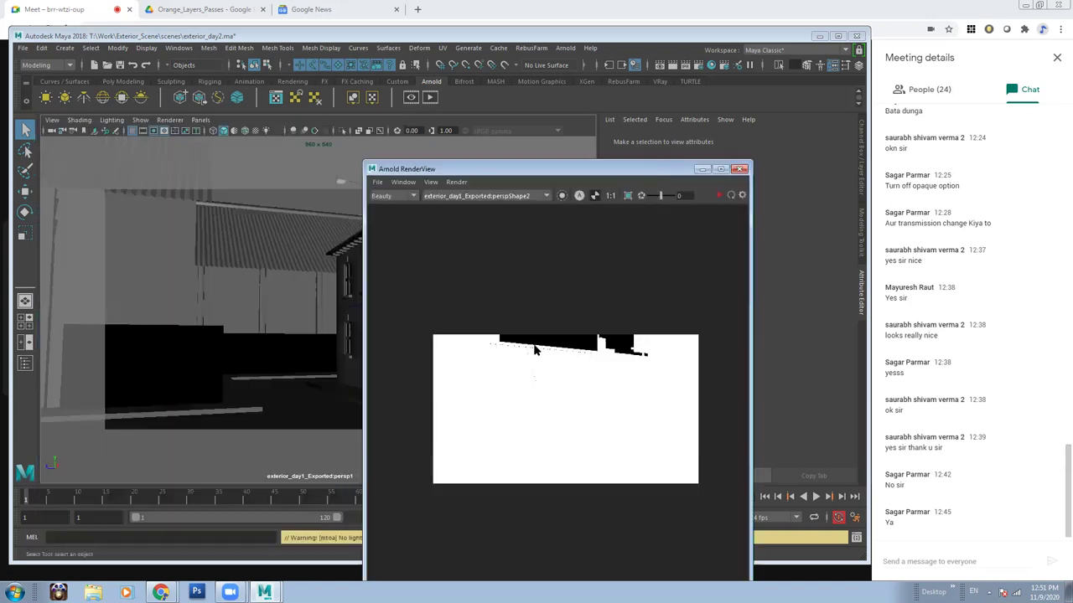
left_click(578, 195)
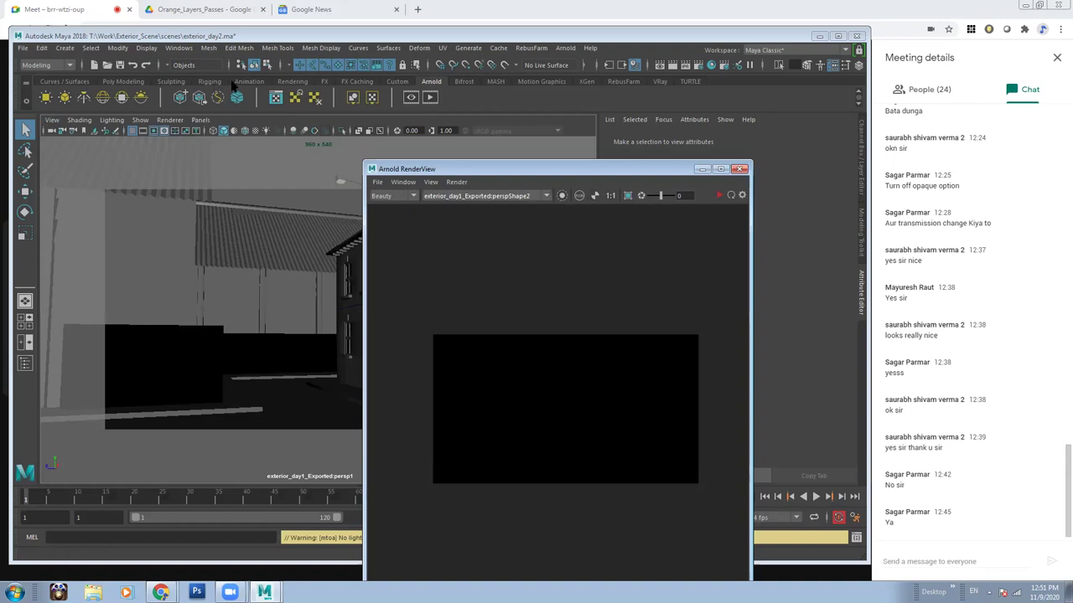
With the Rendering shelf showing, select directionalLight1 and switch to the Move tool.
left_click(303, 82)
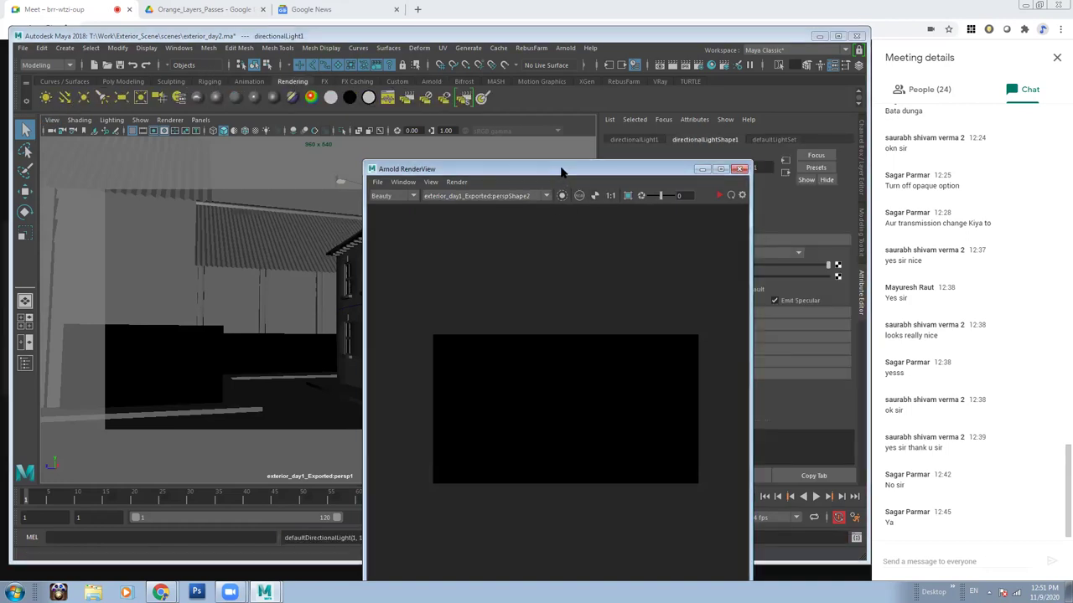
left_click_drag(565, 170, 638, 169)
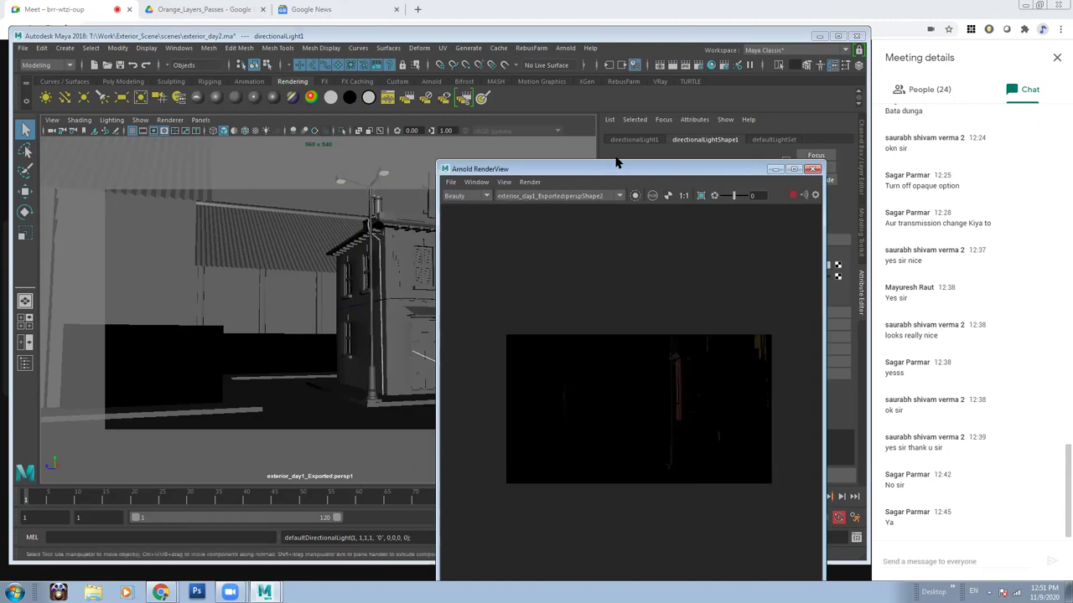
key("w")
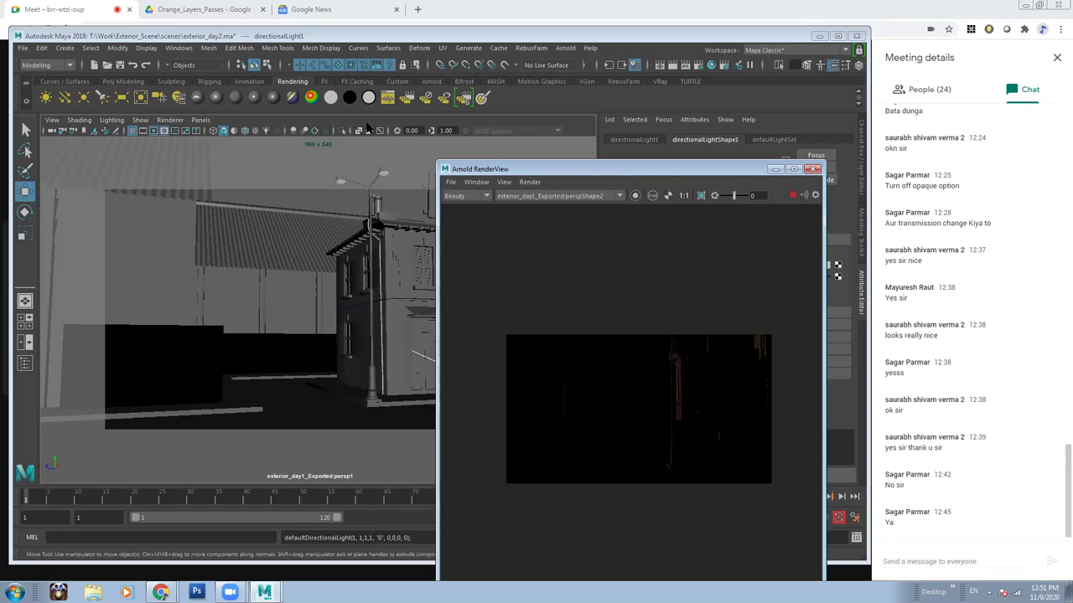
Shrink the Arnold RenderView and dock it above the scene viewport.
left_click_drag(503, 168, 134, 104)
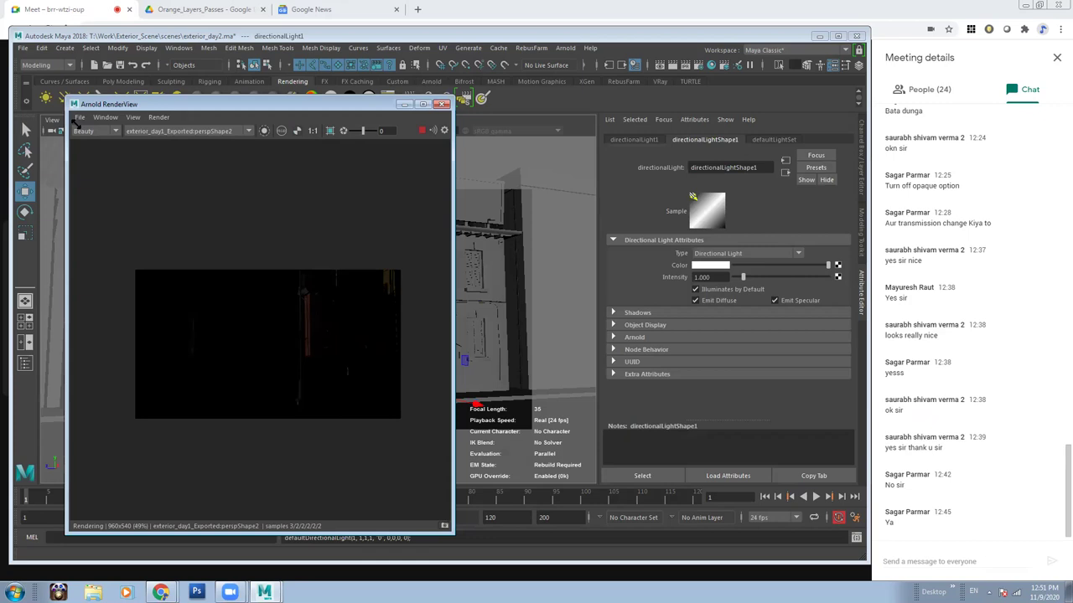
left_click_drag(75, 120, 103, 241)
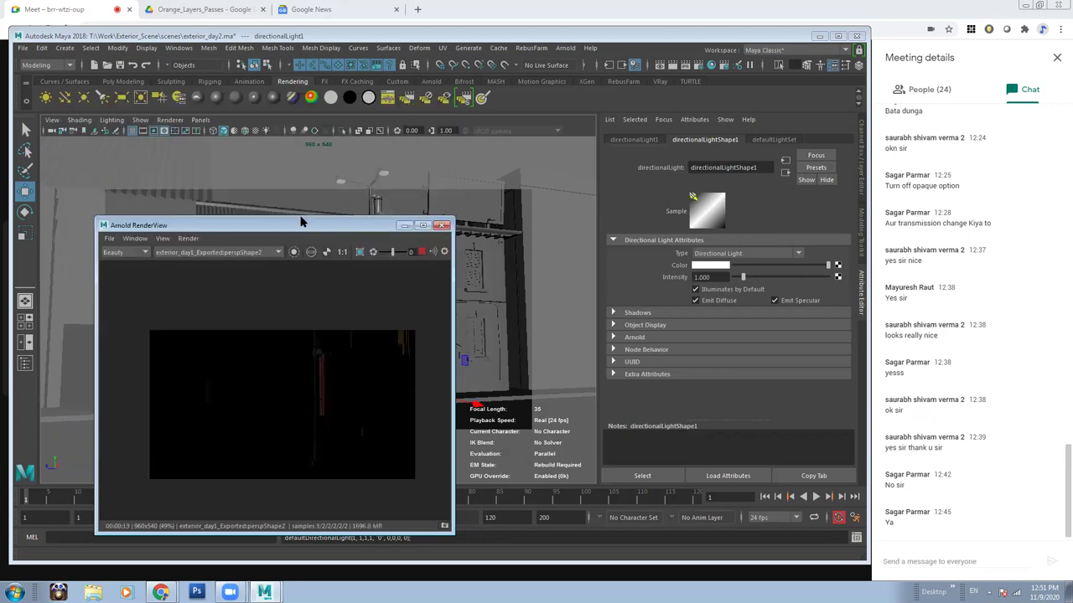
mouse_move(302, 222)
left_mouse_down()
mouse_move(342, 166)
mouse_move(377, 285)
left_mouse_up()
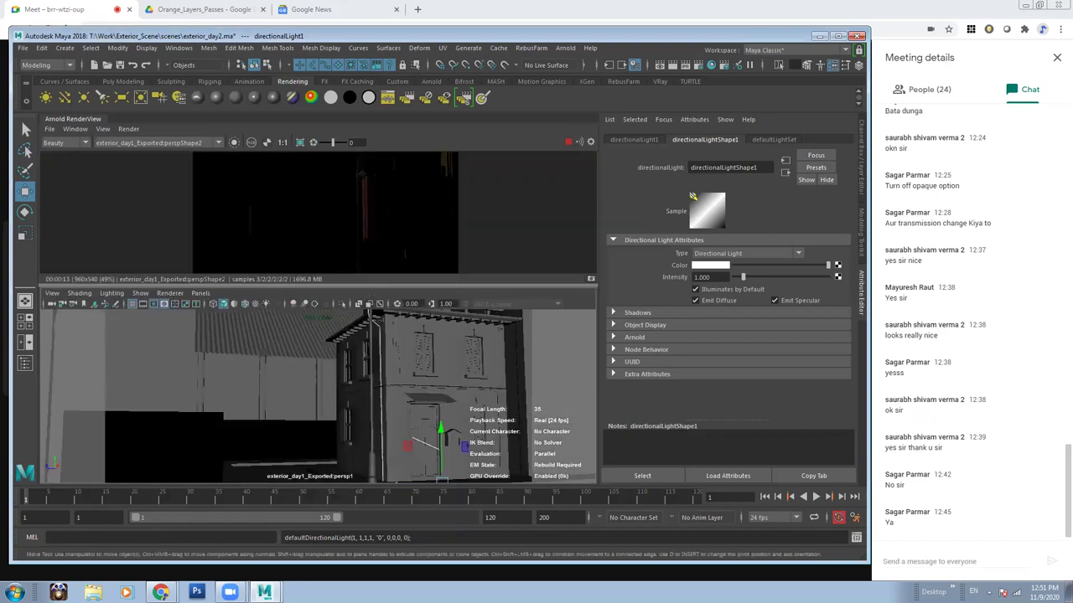
In Render Settings, choose Arnold Renderer and lower Camera (AA) samples from 3 to 1.
left_click(698, 66)
left_click(411, 204)
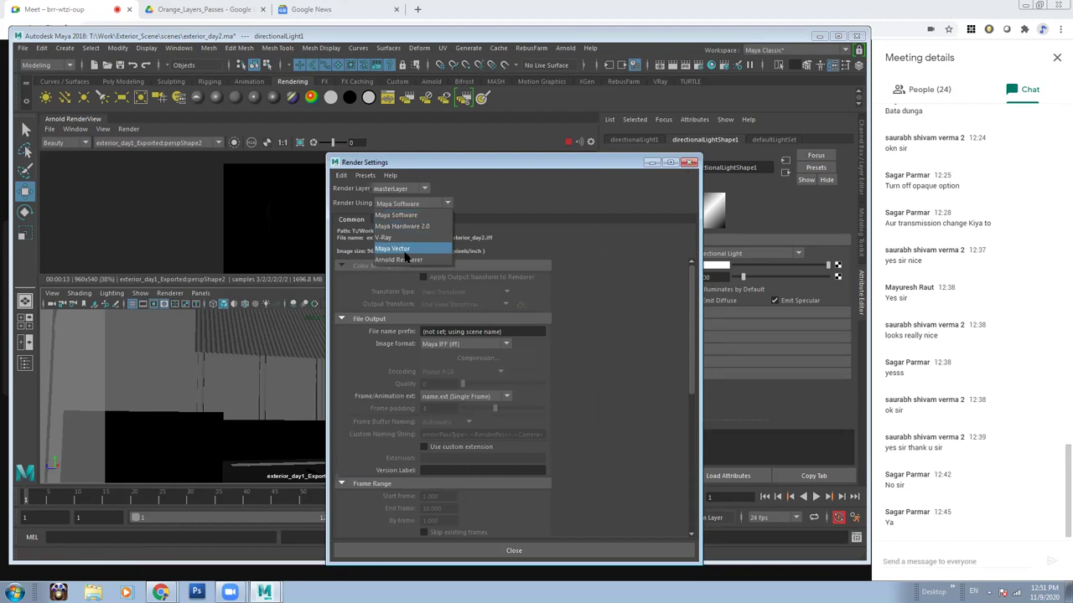
left_click(469, 259)
left_click(411, 223)
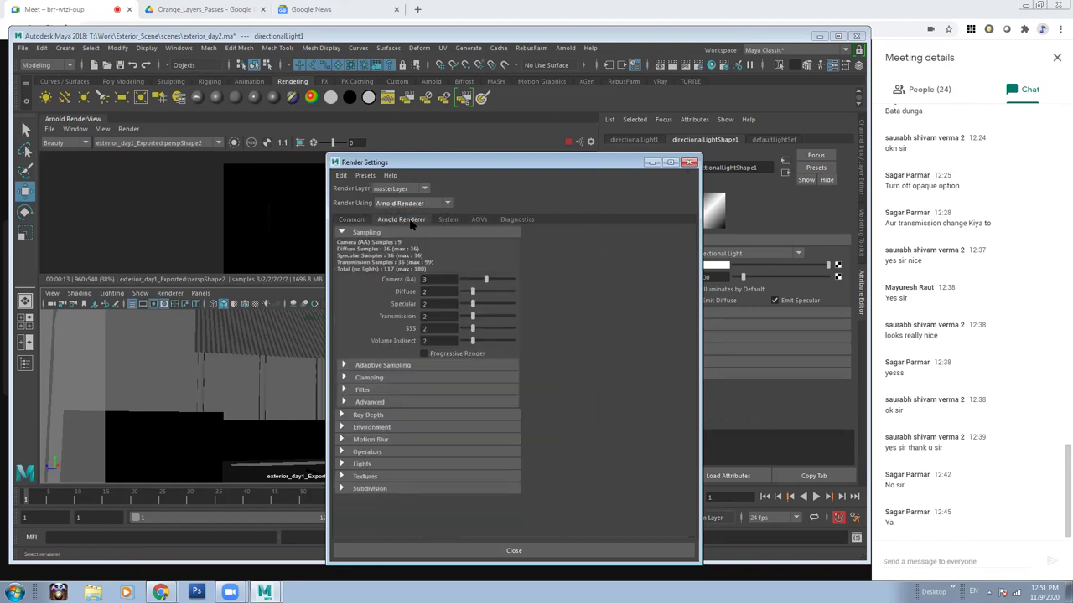
left_click_drag(473, 284, 470, 283)
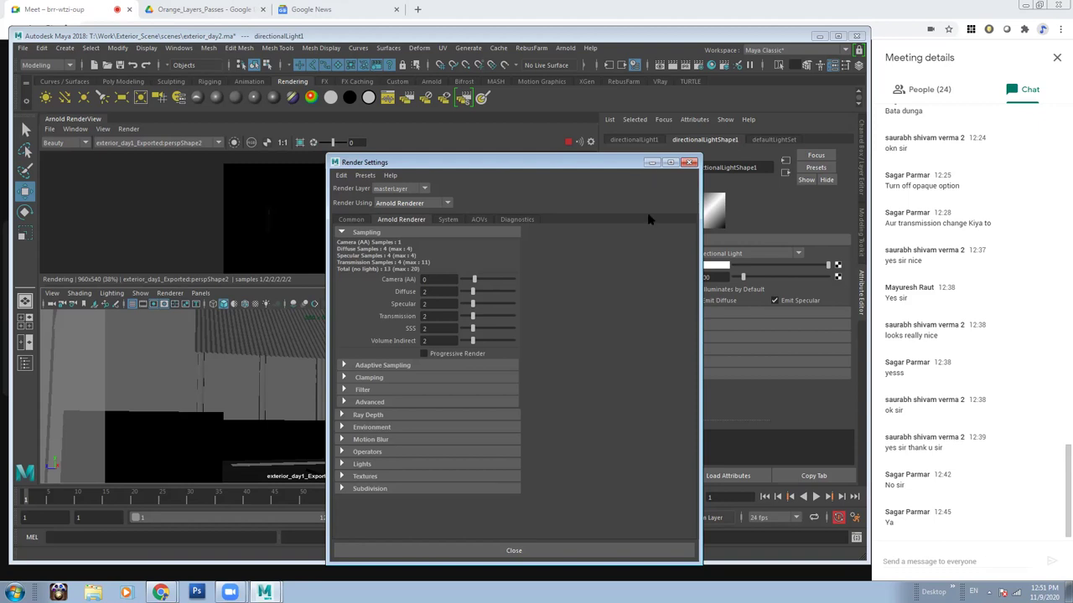
left_click(651, 161)
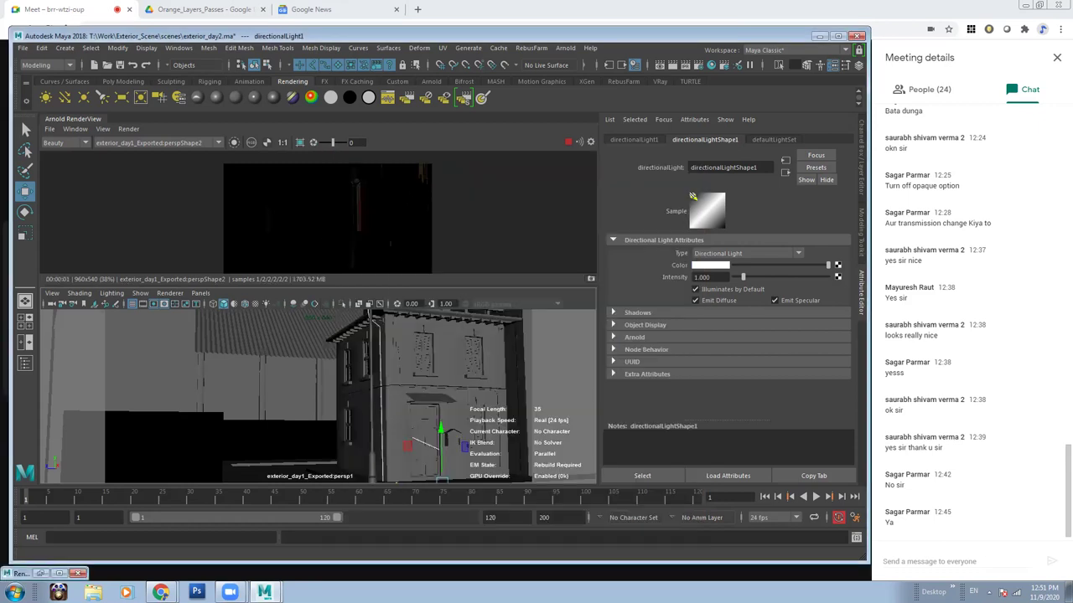
Look through the persp camera overlooking the house, keeping the Move tool active.
left_click(201, 293)
left_click(327, 316)
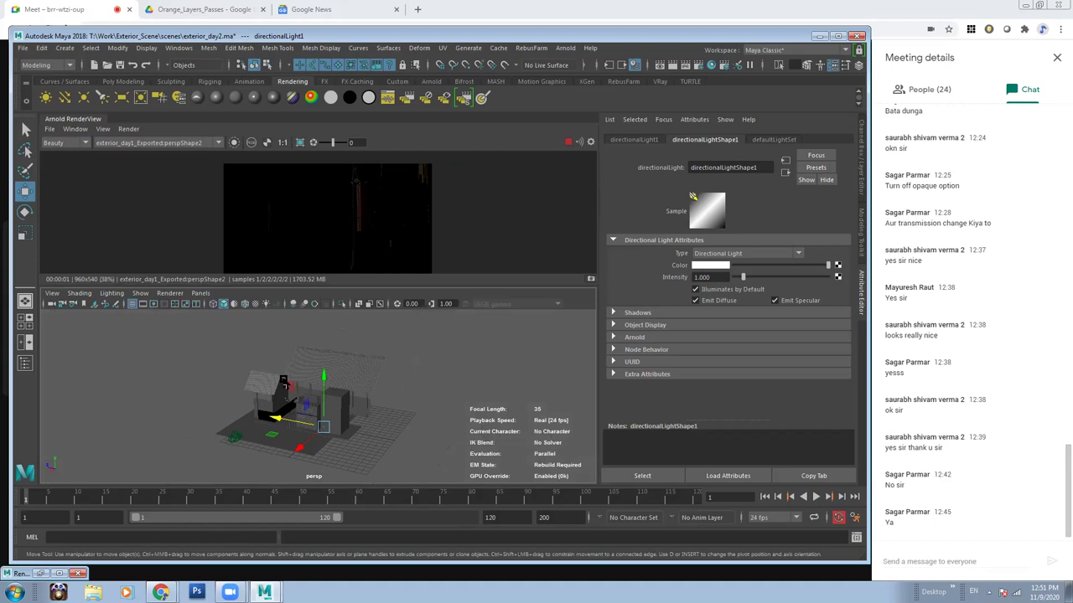
key("r")
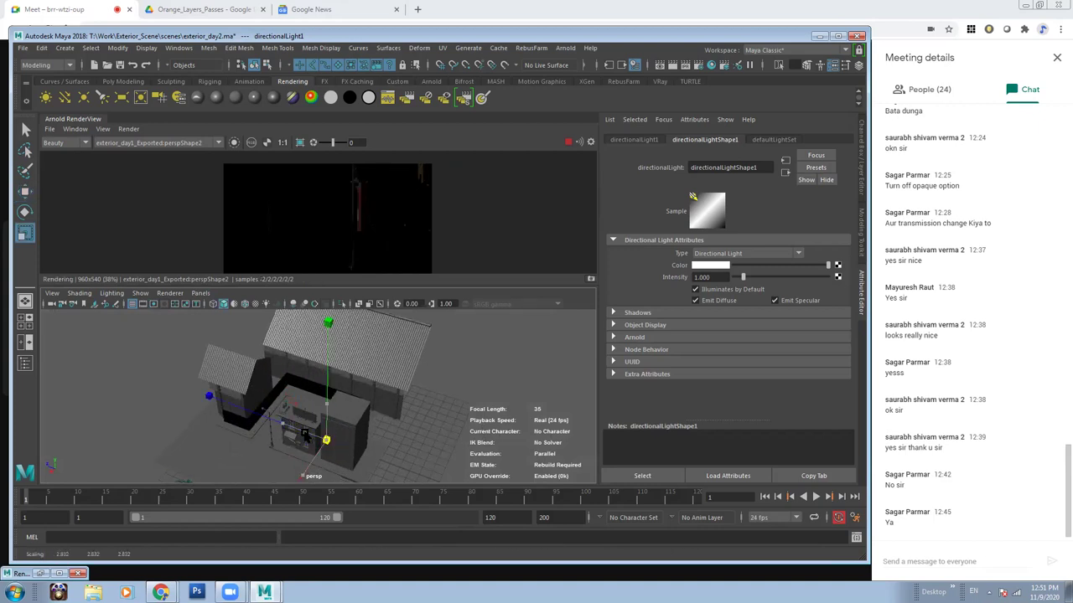
key("w")
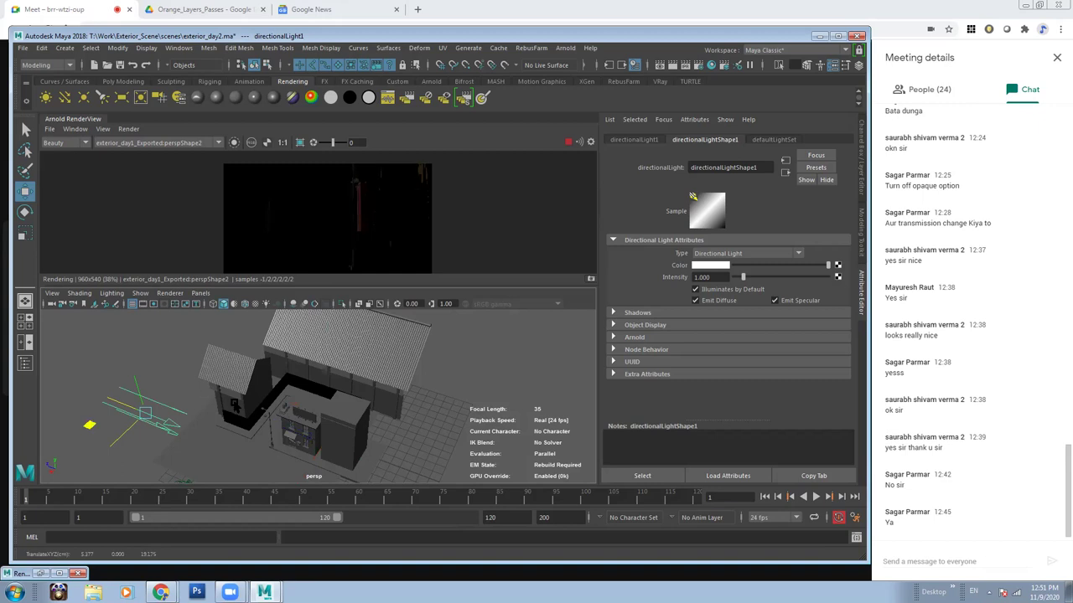
Switch to the Rotate tool and turn directionalLight1 to change the sun angle.
key("e")
left_click_drag(279, 327, 212, 356, "alt")
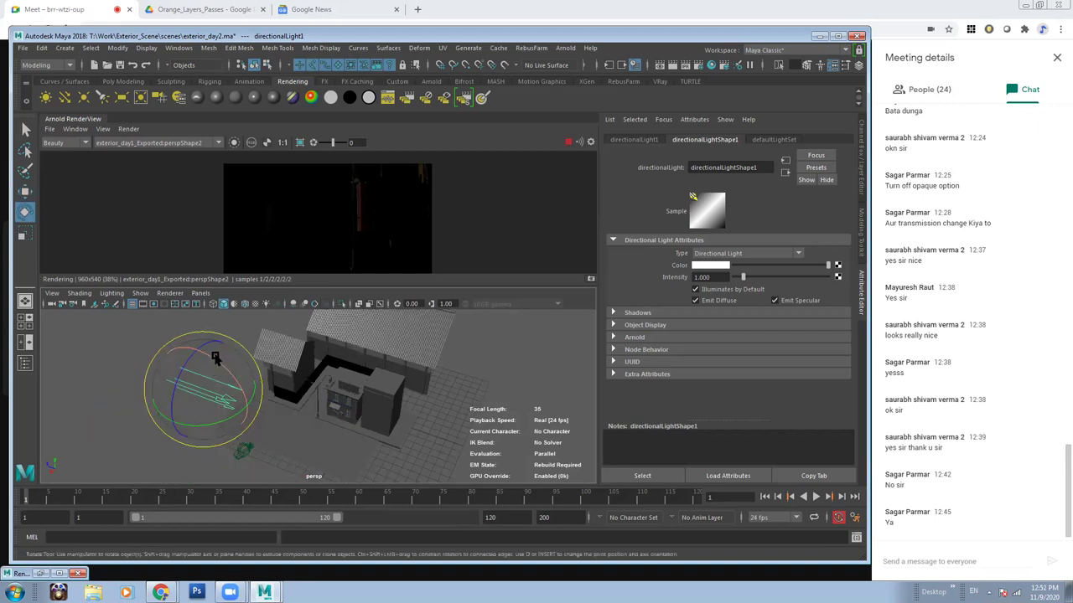
mouse_move(216, 358)
left_mouse_down()
mouse_move(235, 383)
mouse_move(225, 400)
left_mouse_up()
left_click_drag(313, 413, 313, 414)
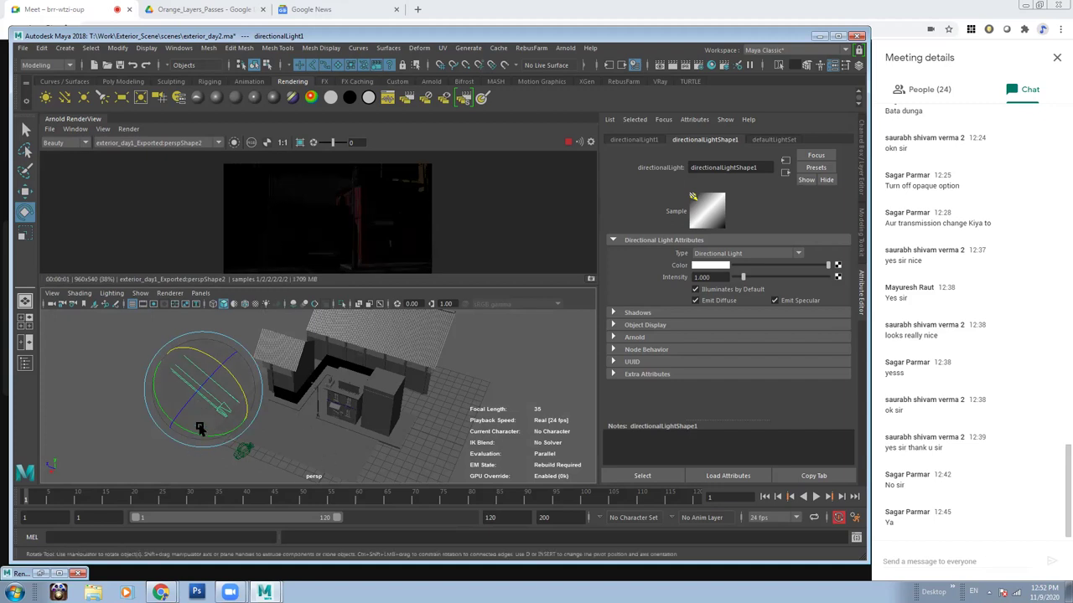
mouse_move(193, 437)
left_mouse_down()
mouse_move(215, 440)
mouse_move(205, 436)
left_mouse_up()
left_click_drag(218, 378, 266, 382)
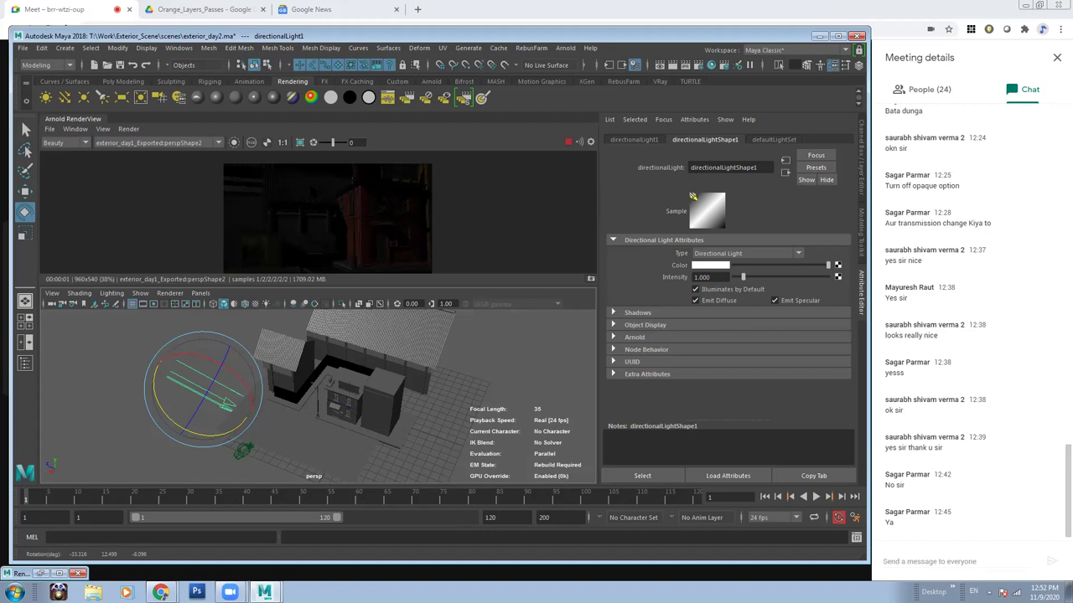
scroll(276, 214, "up", 3)
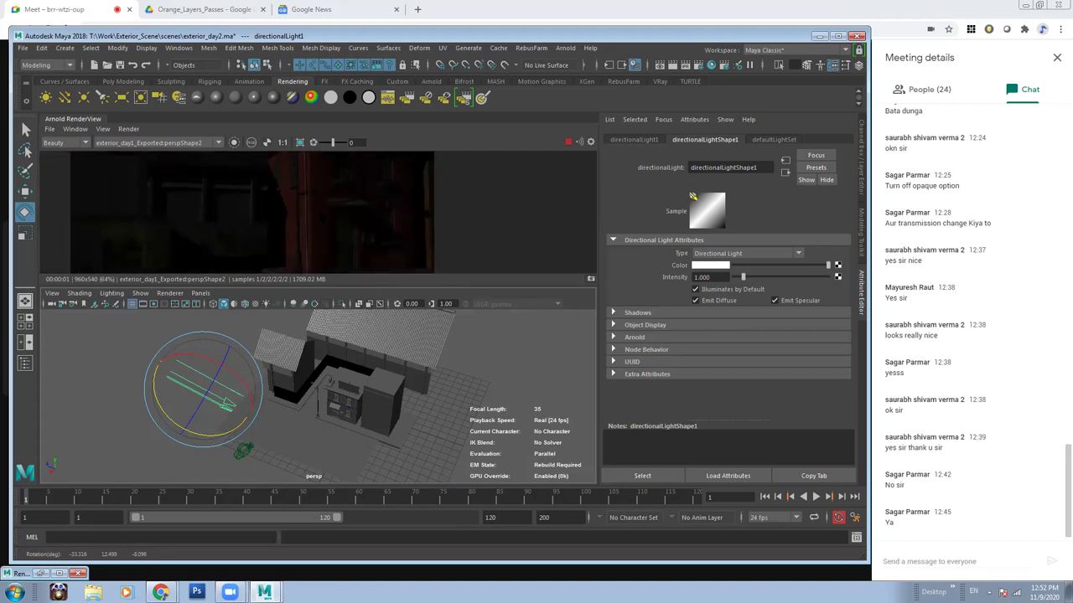
left_click_drag(335, 283, 337, 336)
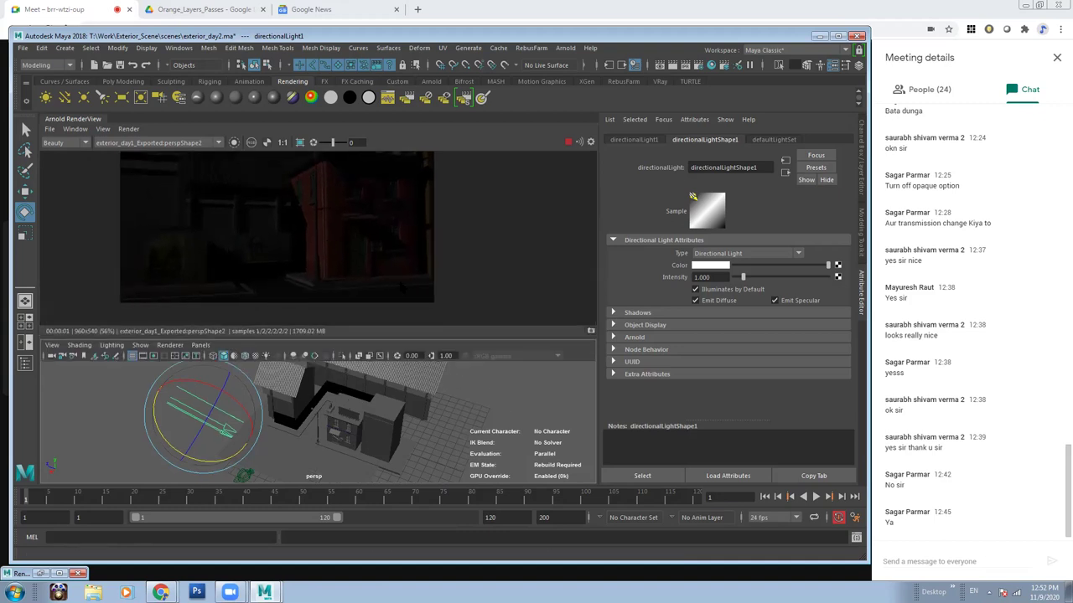
scroll(277, 239, "up", 3)
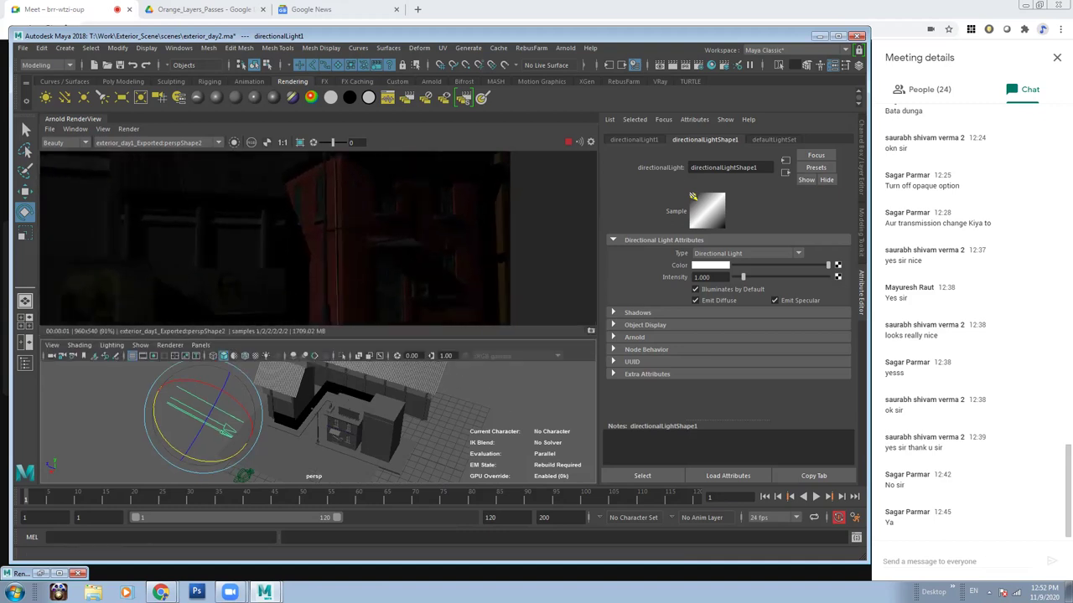
Keep re-aiming directionalLight1 to roughly -48, 38, 8 degrees, orbiting to check it.
mouse_move(216, 468)
left_mouse_down()
mouse_move(243, 459)
mouse_move(230, 453)
left_mouse_up()
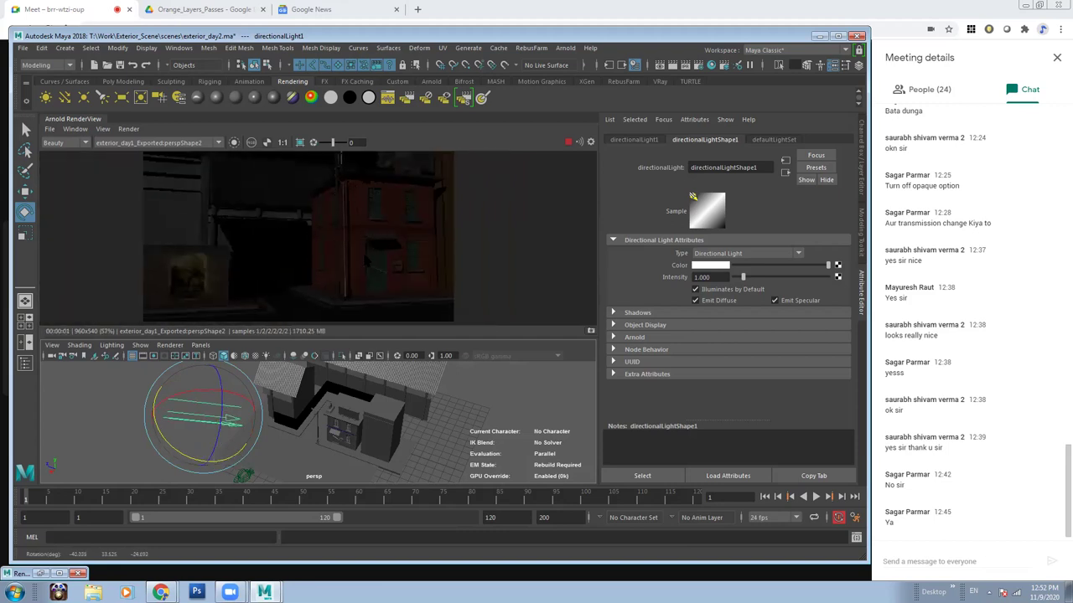
left_click_drag(218, 381, 172, 400)
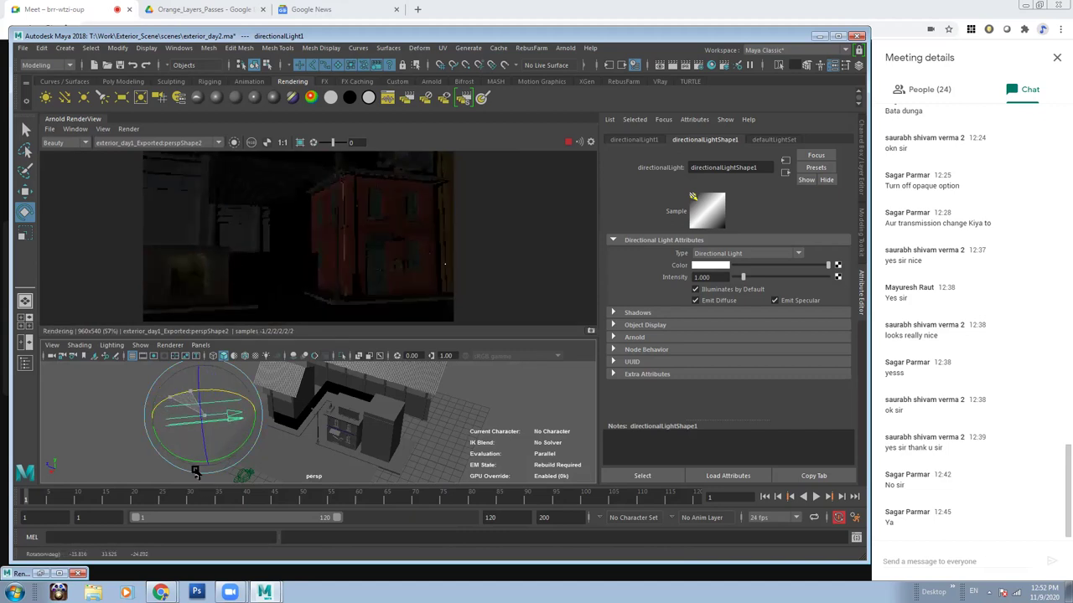
mouse_move(189, 461)
left_mouse_down()
mouse_move(172, 455)
mouse_move(187, 456)
mouse_move(218, 391)
mouse_move(243, 394)
left_mouse_up()
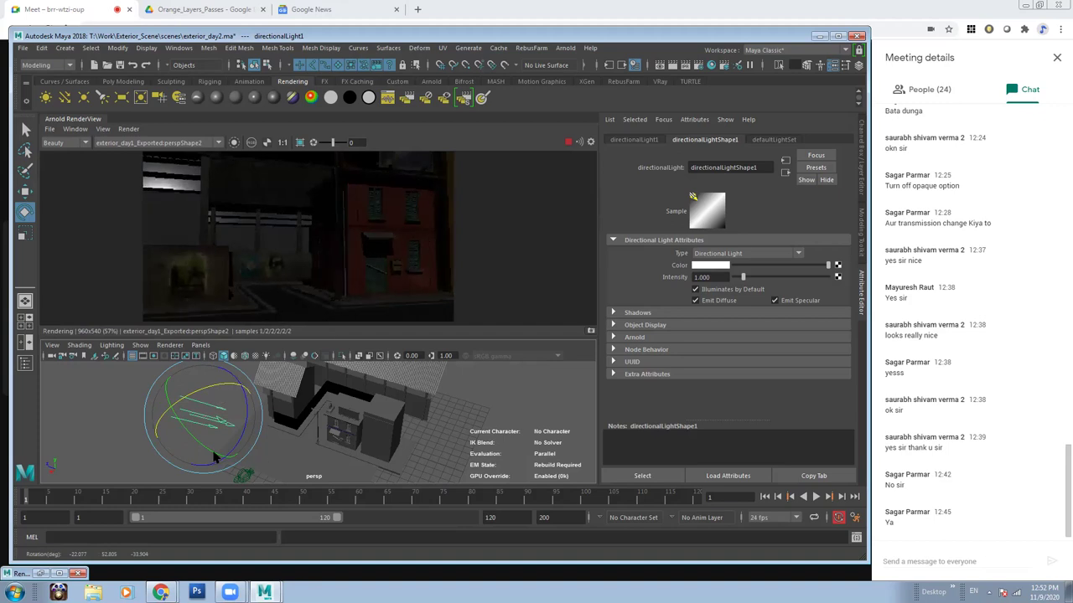
mouse_move(201, 446)
left_mouse_down()
mouse_move(175, 424)
mouse_move(214, 368)
left_mouse_up()
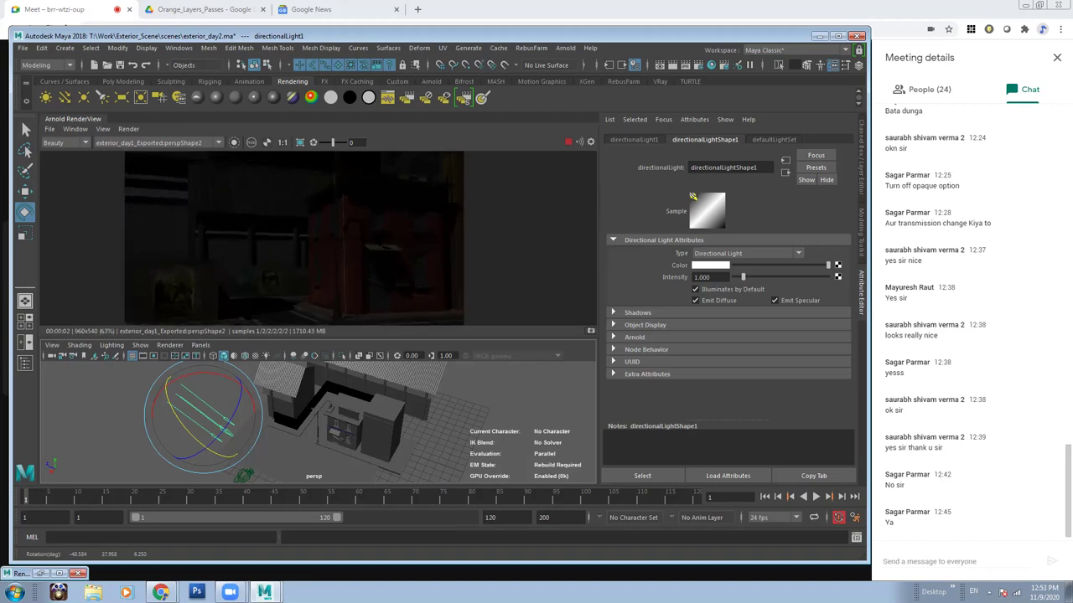
scroll(399, 176, "down", 2)
left_click_drag(218, 402, 277, 397, "alt")
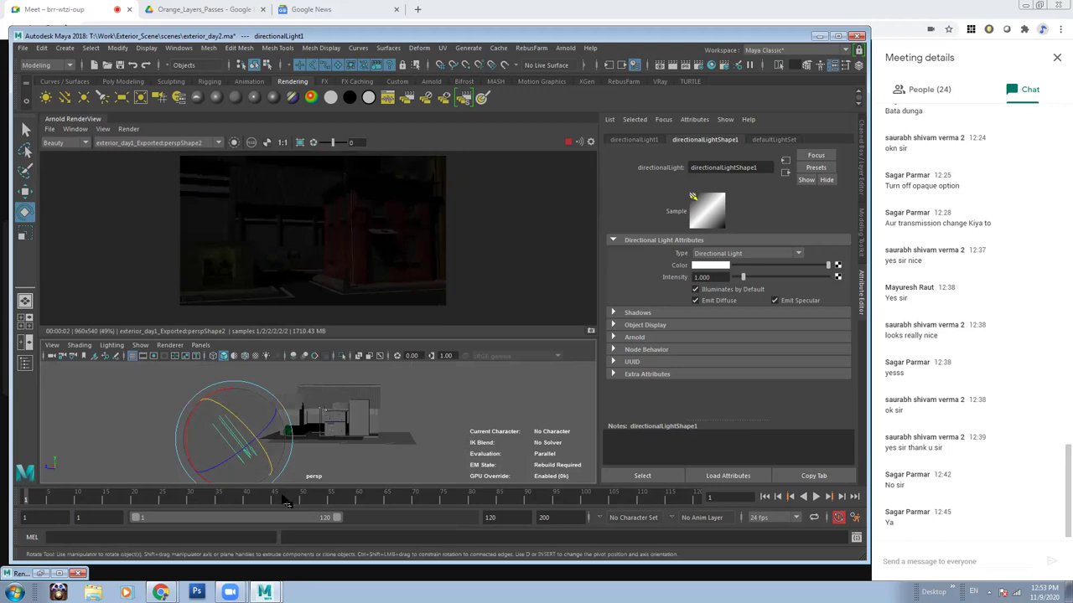
mouse_move(277, 396)
left_mouse_down("alt")
mouse_move(308, 441)
mouse_move(280, 453)
mouse_move(287, 444)
mouse_move(219, 402)
left_mouse_up("alt")
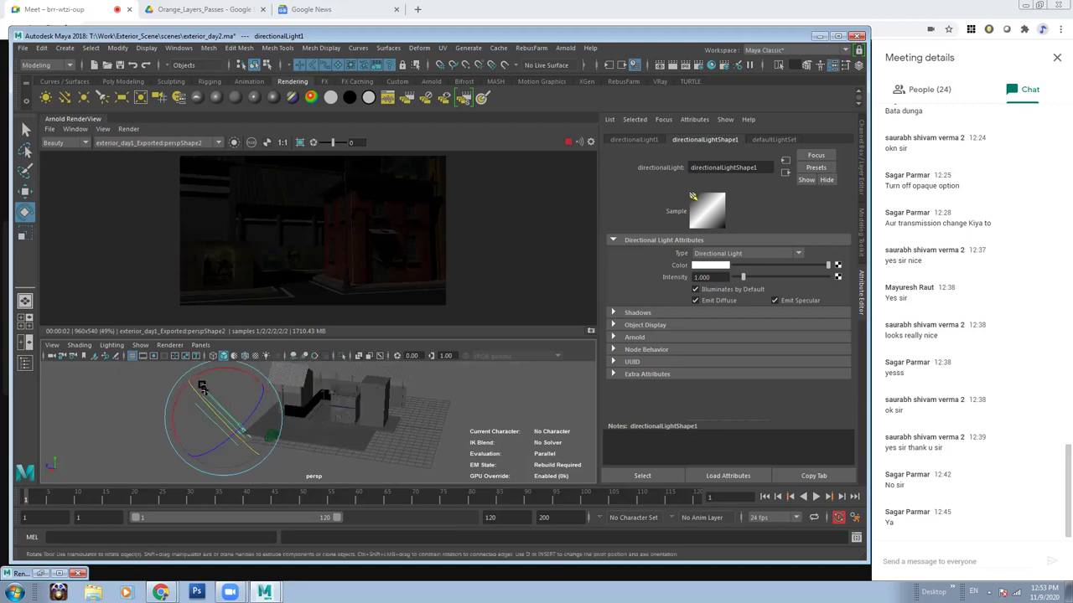
left_click_drag(219, 403, 378, 422, "alt")
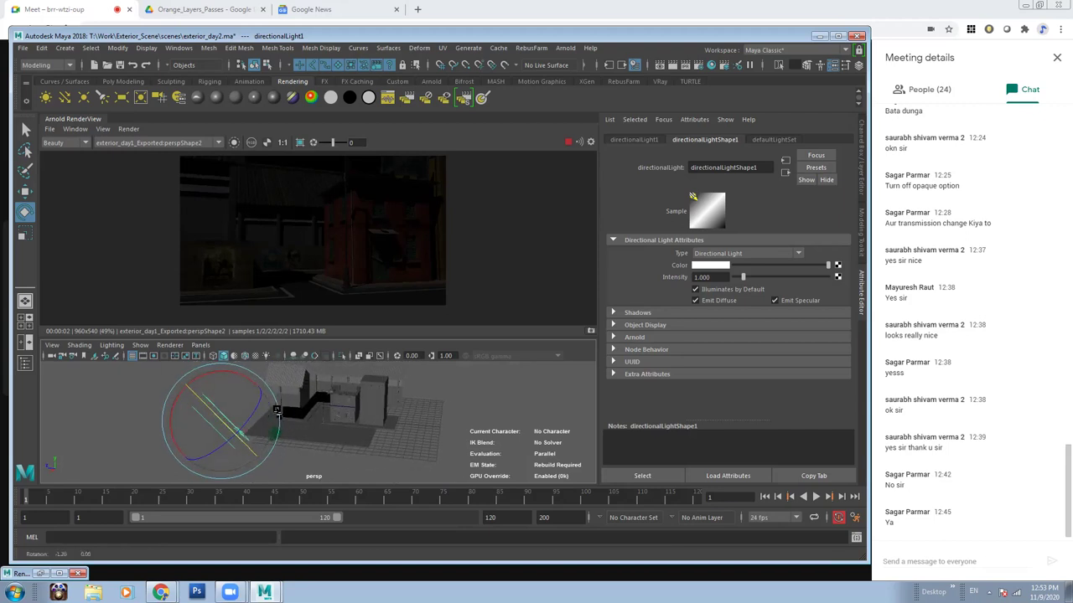
mouse_move(220, 373)
left_mouse_down()
mouse_move(230, 378)
mouse_move(218, 372)
left_mouse_up()
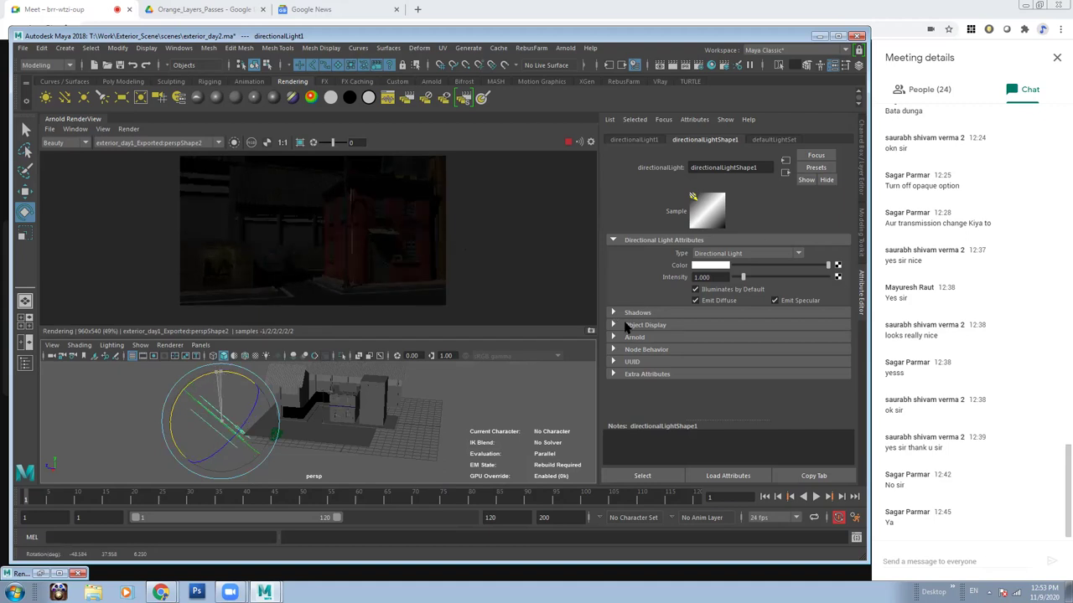
Raise directionalLightShape1's Arnold Exposure until the red building renders in bright sunlight.
left_click(684, 338)
left_click(721, 378)
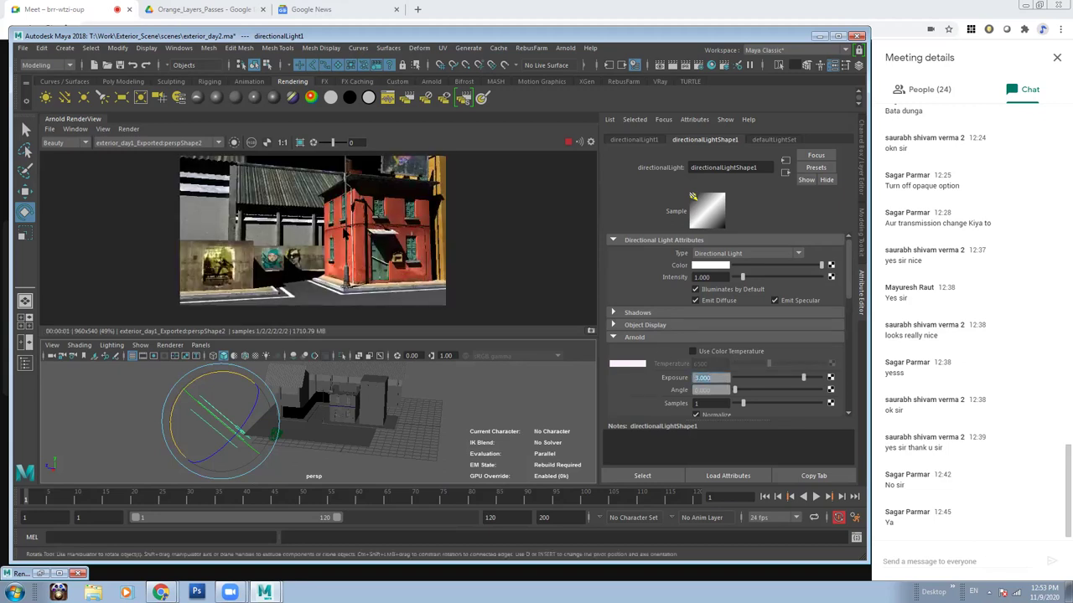
scroll(341, 196, "up", 1)
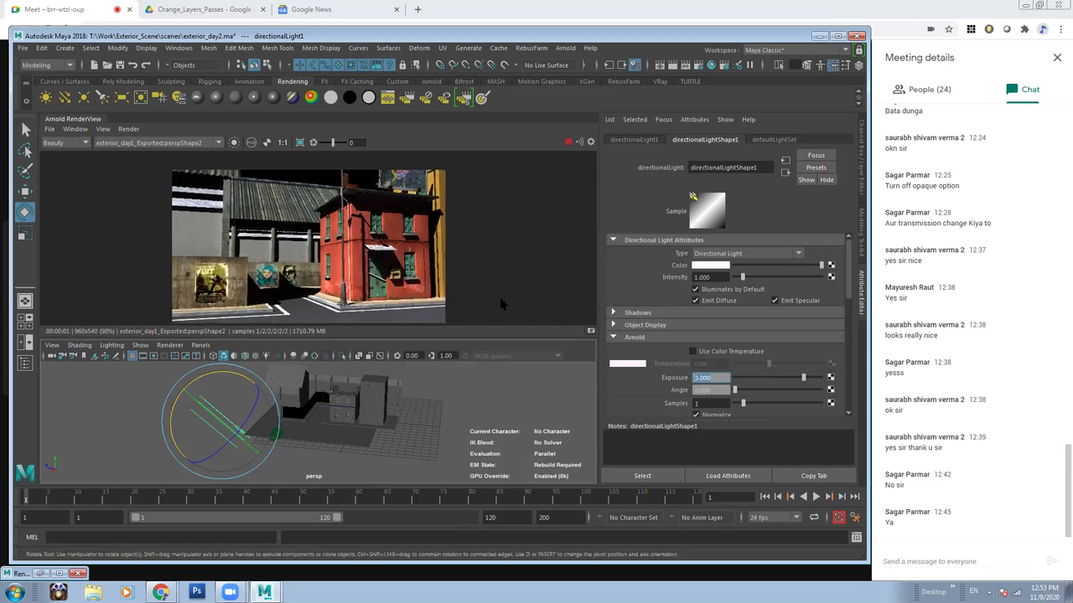
scroll(484, 280, "up", 4)
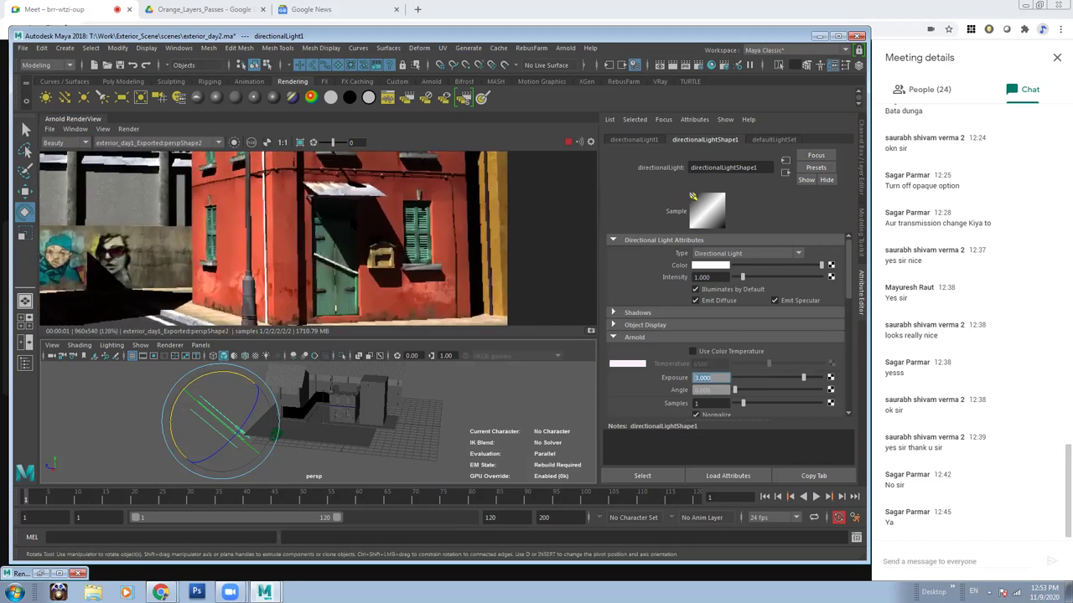
scroll(270, 239, "up", 1)
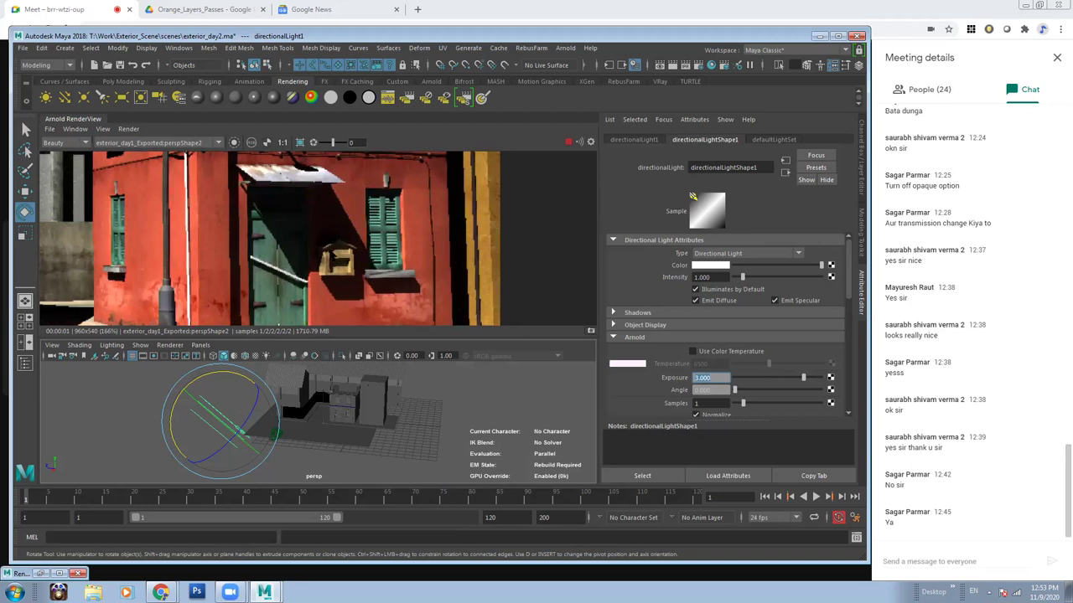
scroll(482, 292, "down", 1)
scroll(483, 292, "down", 1)
scroll(482, 292, "down", 1)
scroll(483, 292, "down", 1)
scroll(482, 292, "down", 1)
scroll(483, 291, "down", 1)
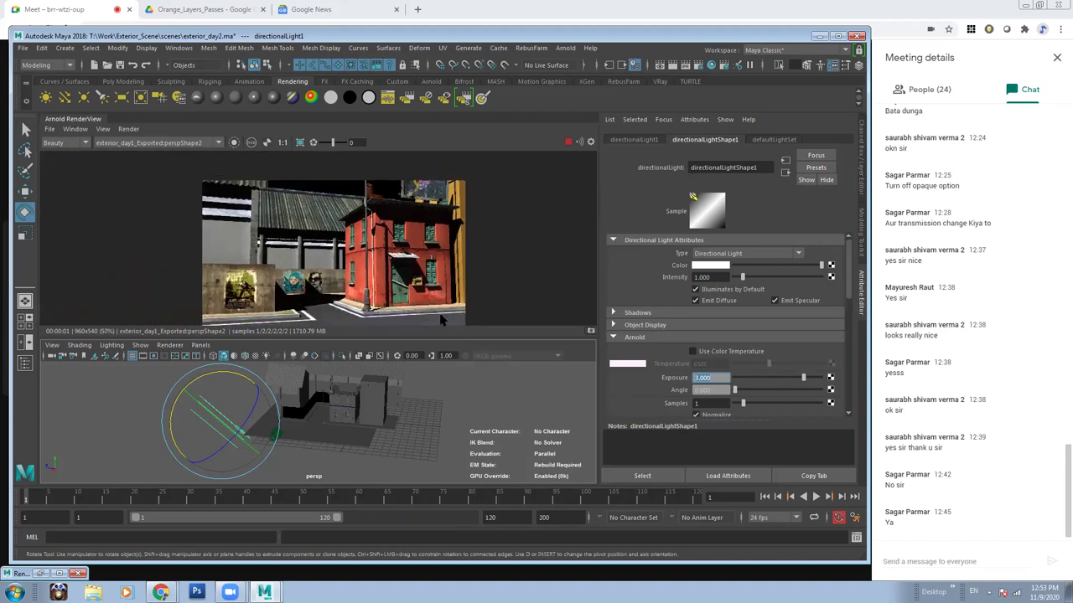
scroll(366, 247, "up", 1)
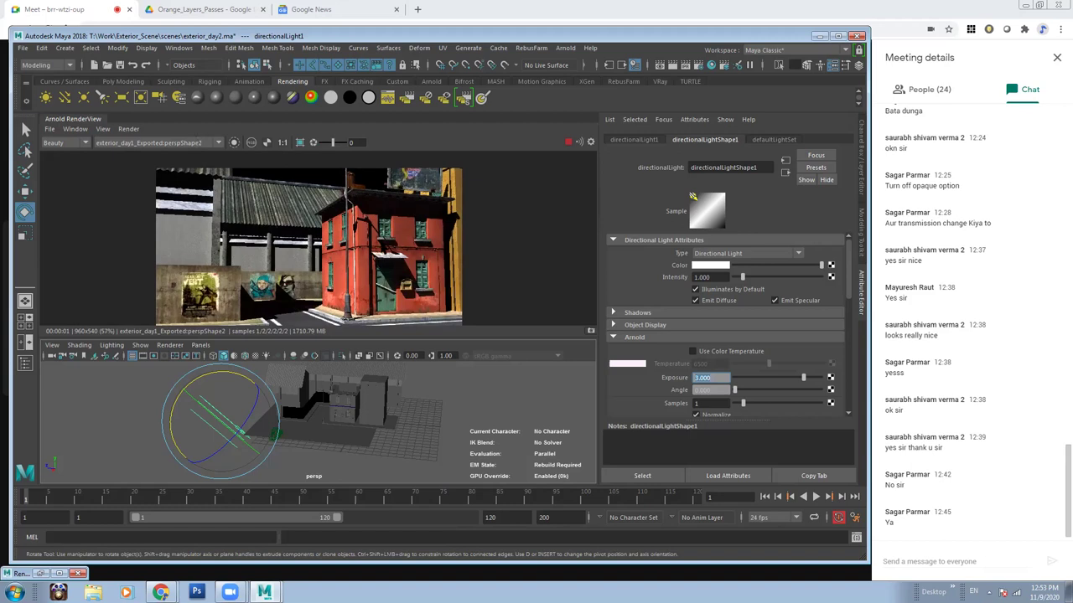
scroll(309, 239, "up", 1)
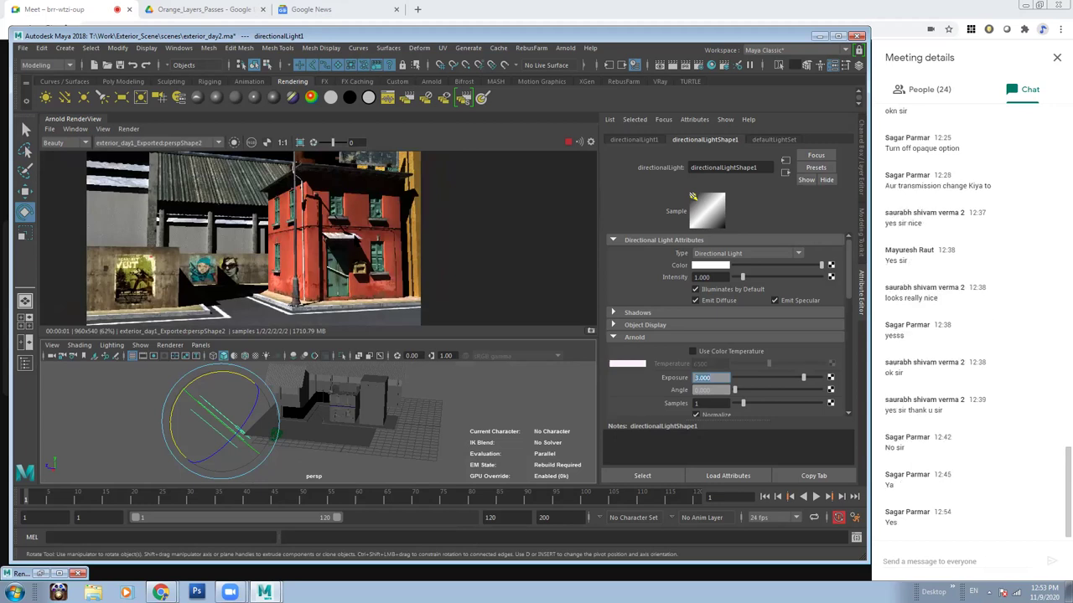
scroll(359, 241, "up", 1)
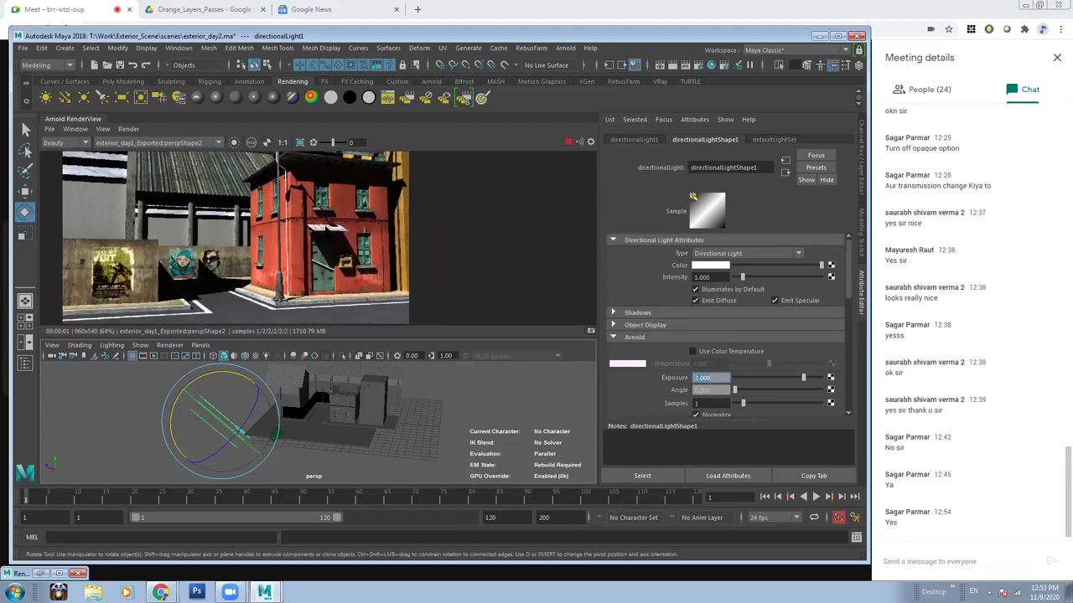
scroll(375, 277, "down", 1)
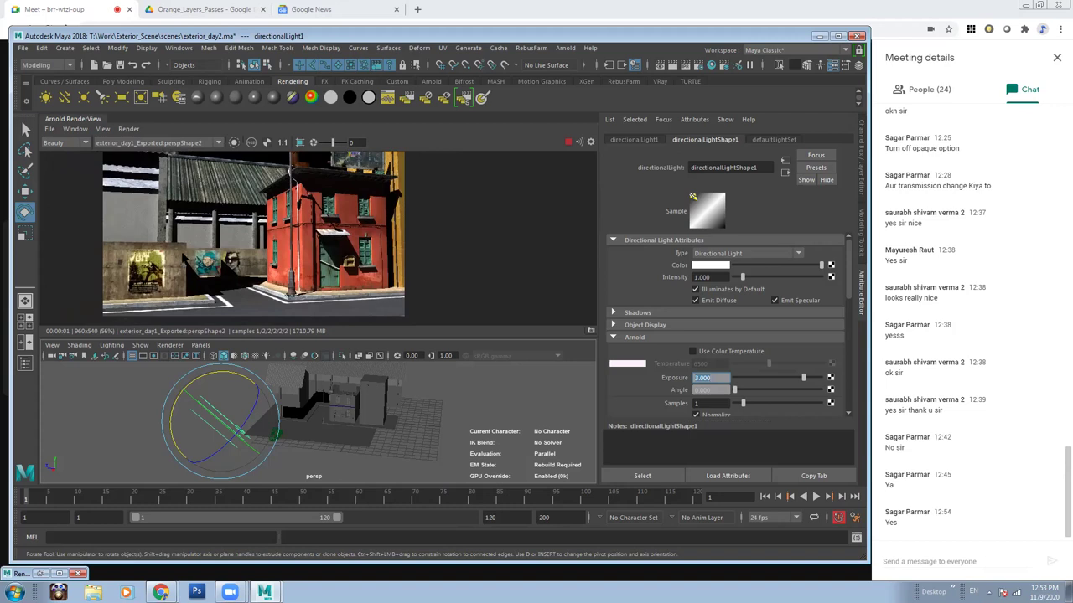
Deselect the light, create a polygon sphere from the marking menu, and shrink it.
left_click(443, 411)
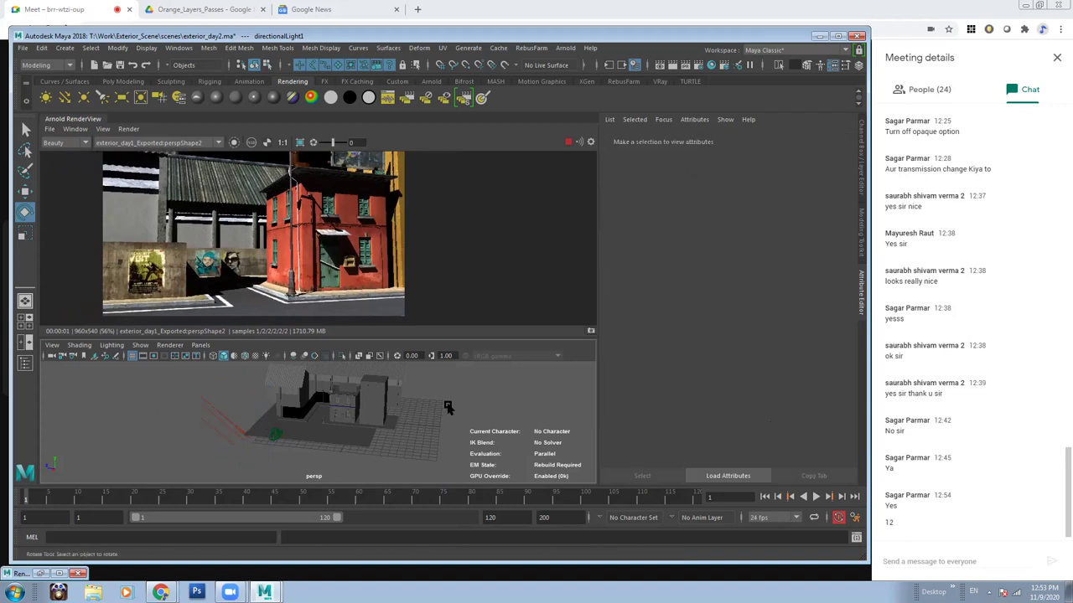
mouse_move(436, 362)
right_mouse_down("shift")
mouse_move(475, 352)
mouse_move(493, 362)
right_mouse_up("shift")
left_click_drag(333, 432, 342, 440)
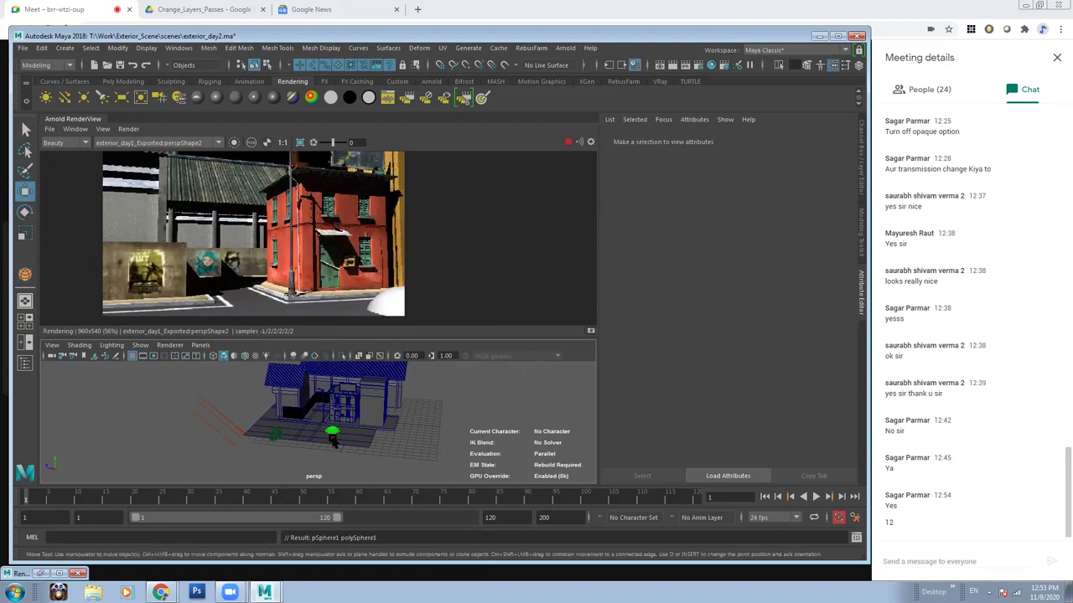
key("w")
left_click_drag(332, 369, 334, 379)
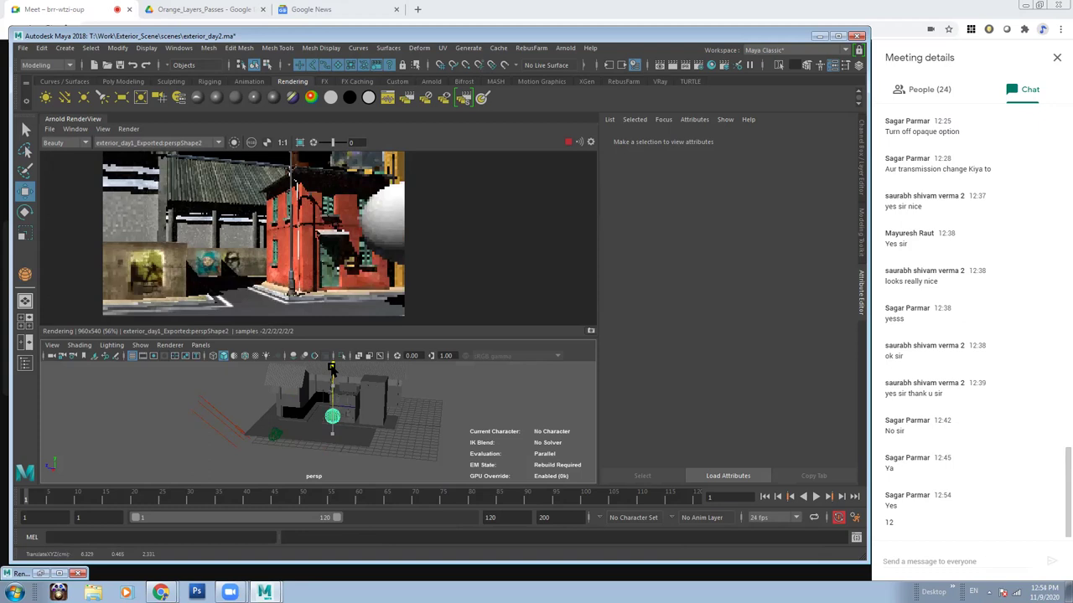
key("r")
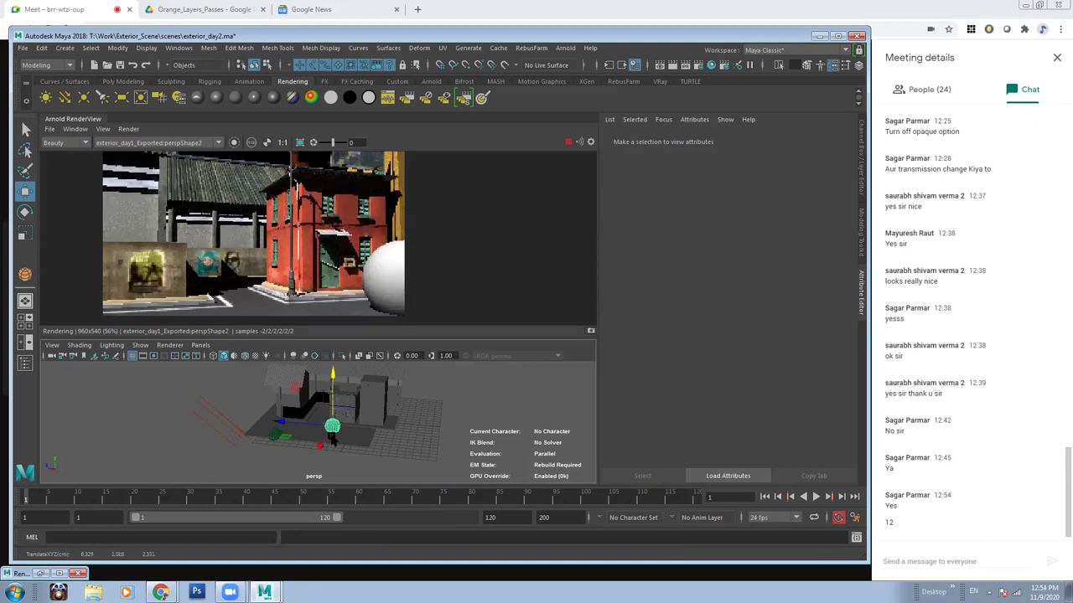
left_click_drag(358, 442, 311, 430, "alt")
Move the small sphere along X and Z until it rests on the street by the poster wall.
key("w")
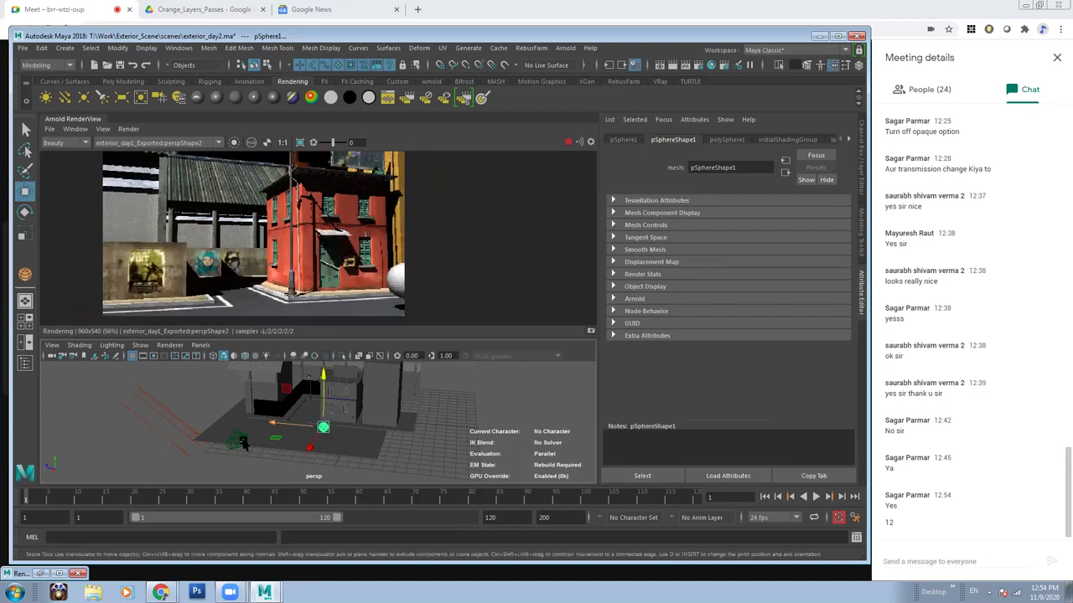
mouse_move(237, 441)
middle_mouse_down()
mouse_move(239, 425)
mouse_move(243, 434)
middle_mouse_up()
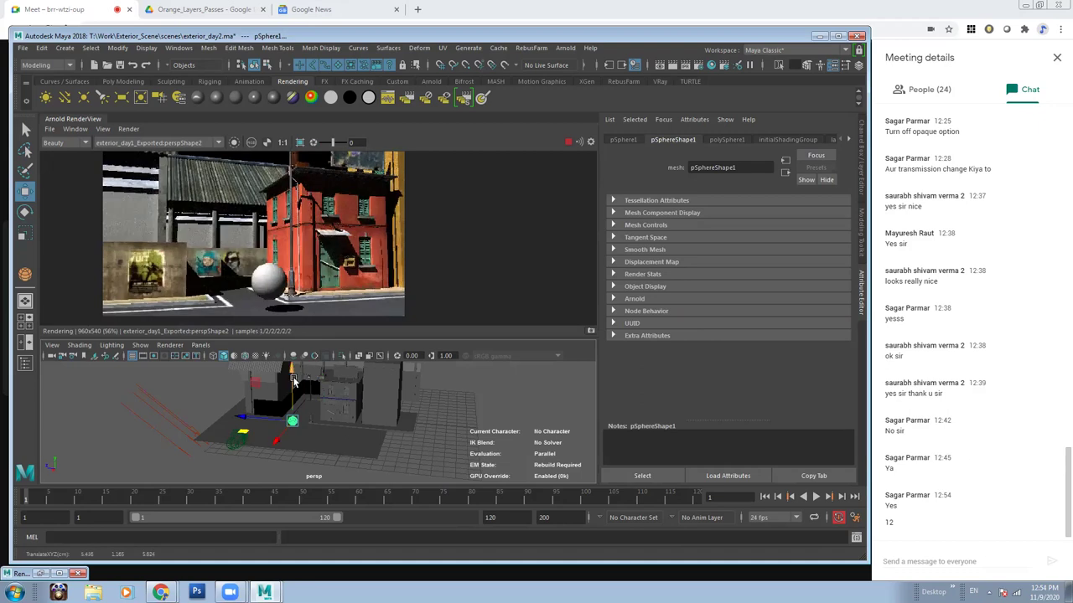
left_click_drag(292, 380, 293, 386)
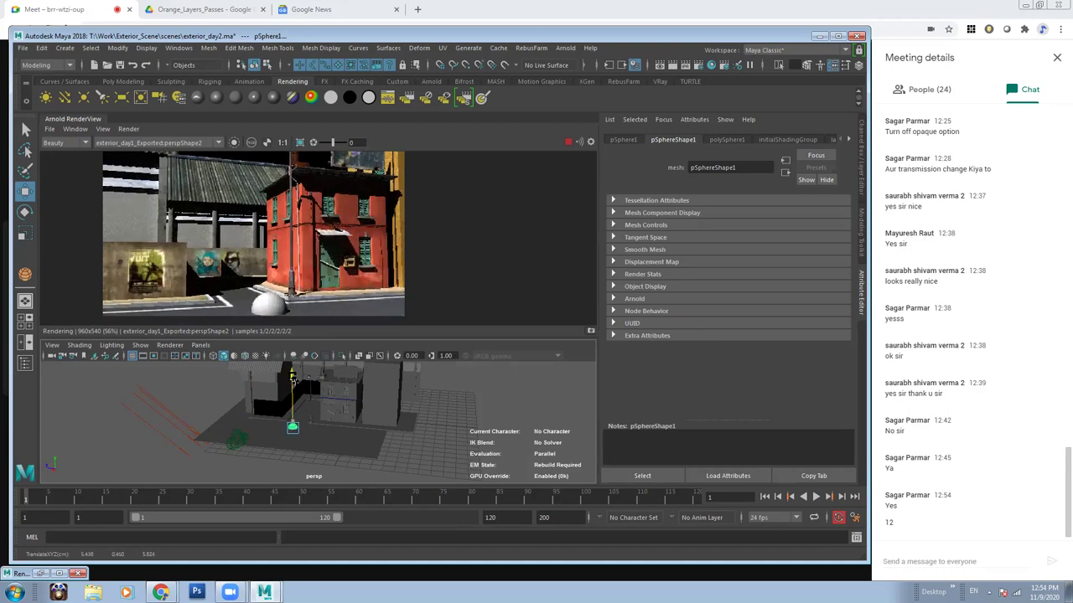
left_click_drag(293, 379, 292, 374)
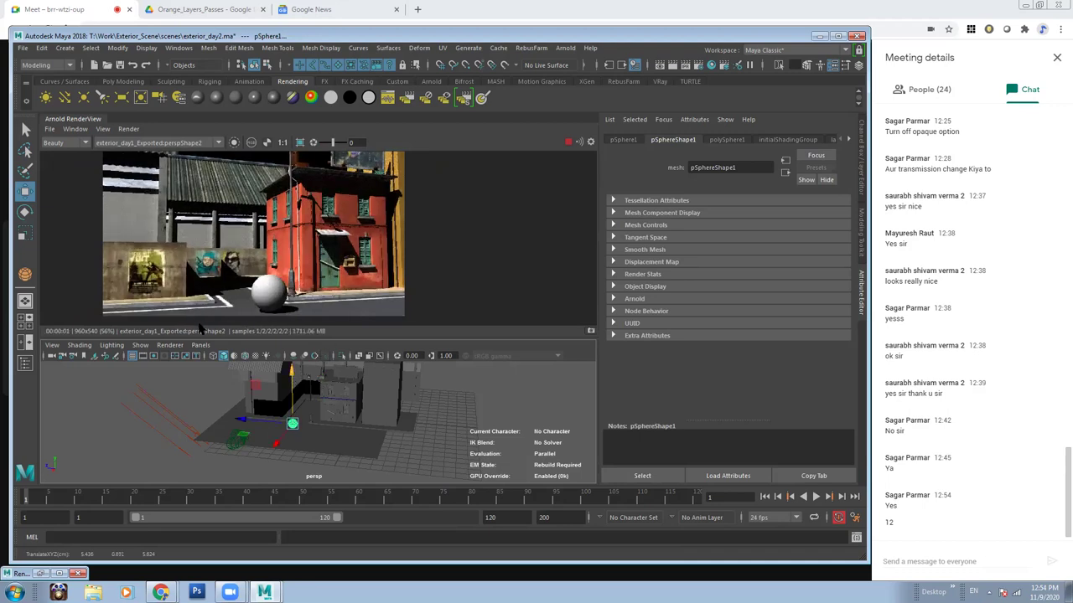
left_click_drag(271, 432, 249, 432)
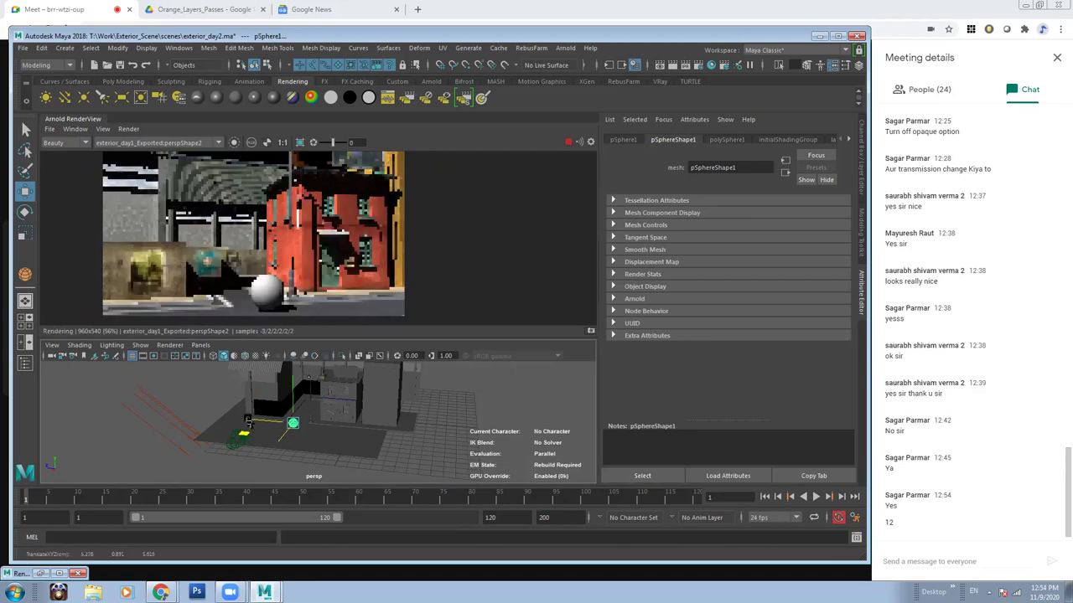
left_click_drag(246, 418, 248, 433)
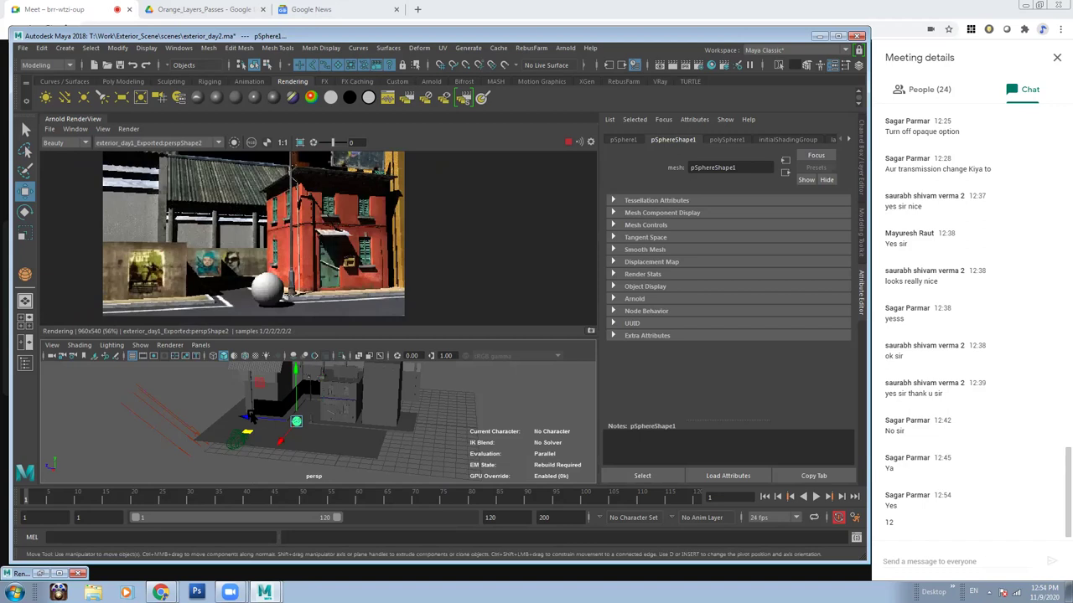
left_click_drag(246, 416, 243, 416)
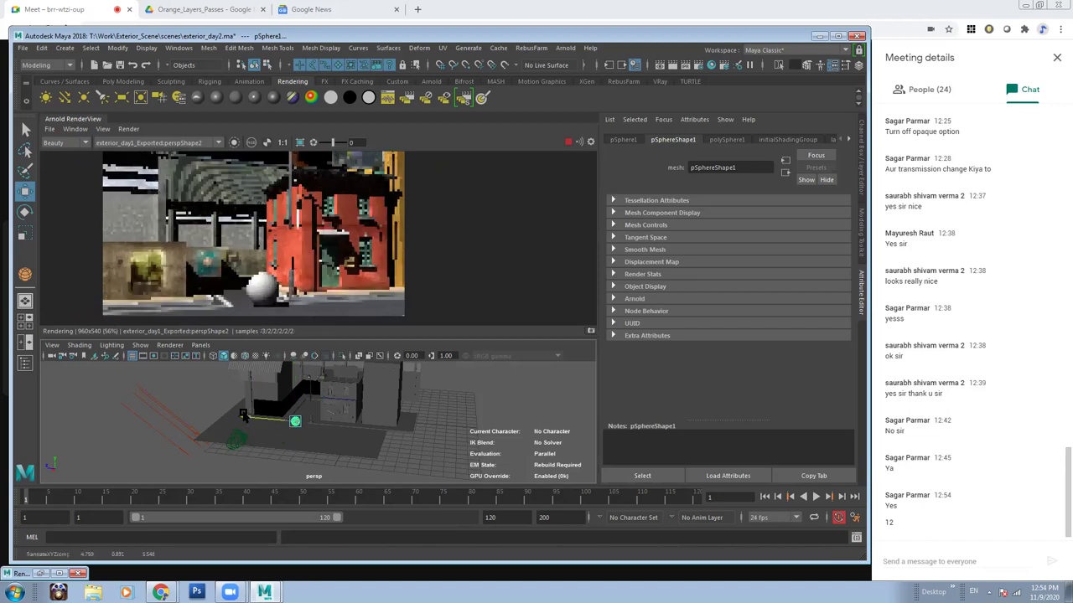
left_click_drag(243, 416, 241, 416)
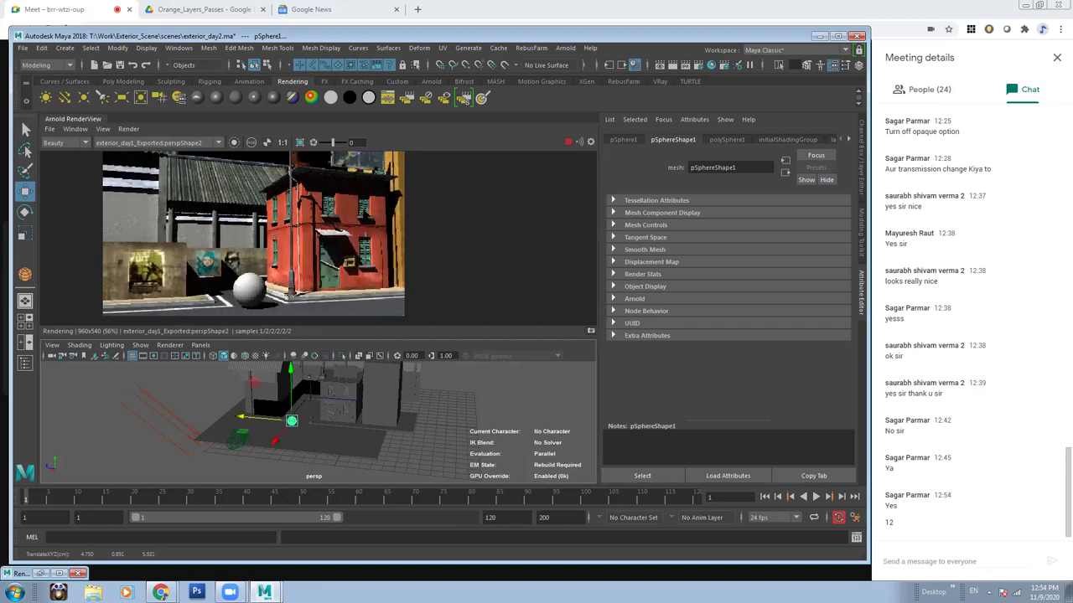
scroll(419, 310, "up", 1)
scroll(419, 310, "up", 1)
scroll(423, 323, "up", 1)
scroll(423, 327, "up", 1)
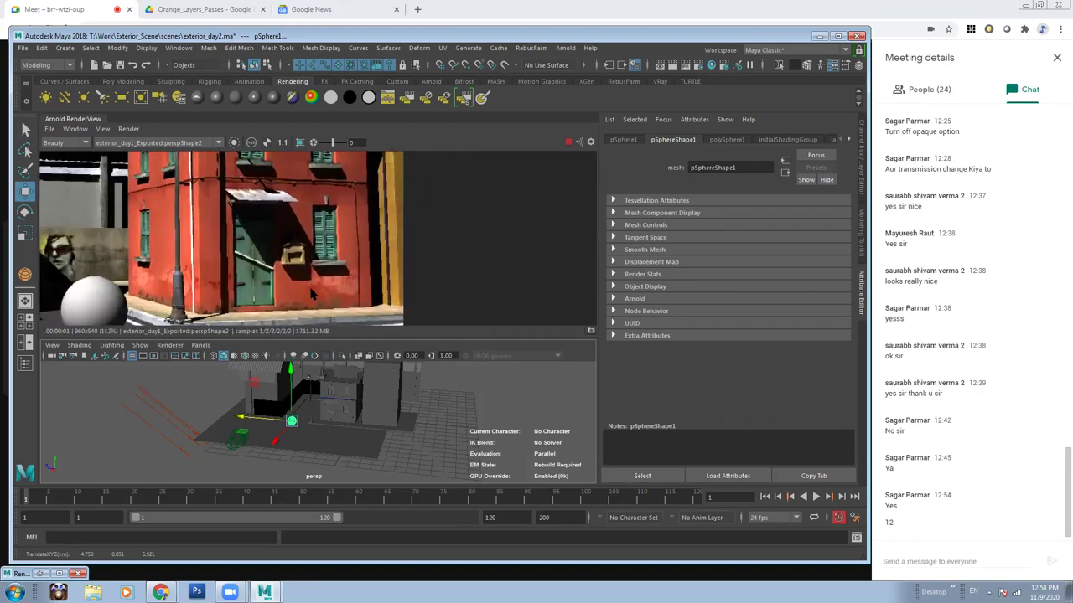
scroll(210, 216, "up", 1)
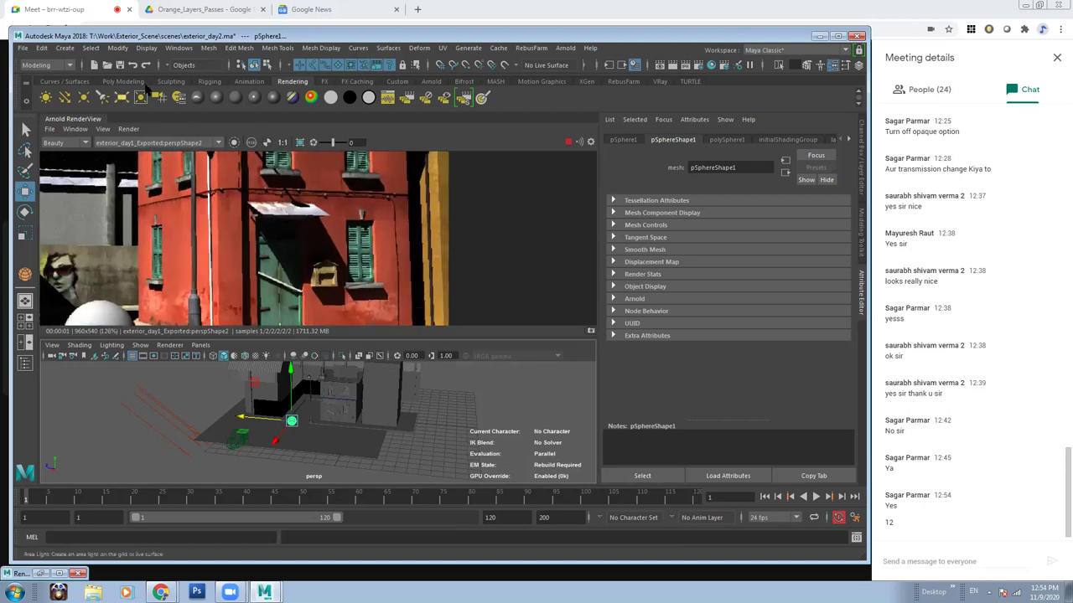
Select directionalLight1 through the Outliner and scroll its attributes to the Arnold Visibility section.
left_click(179, 47)
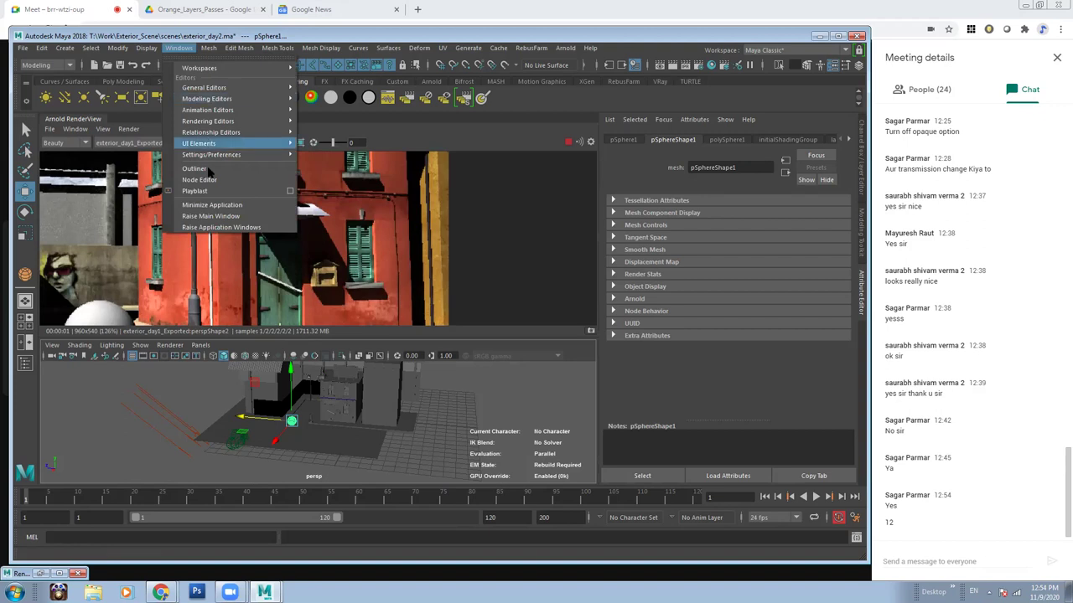
left_click(199, 168)
left_click_drag(286, 257, 293, 486)
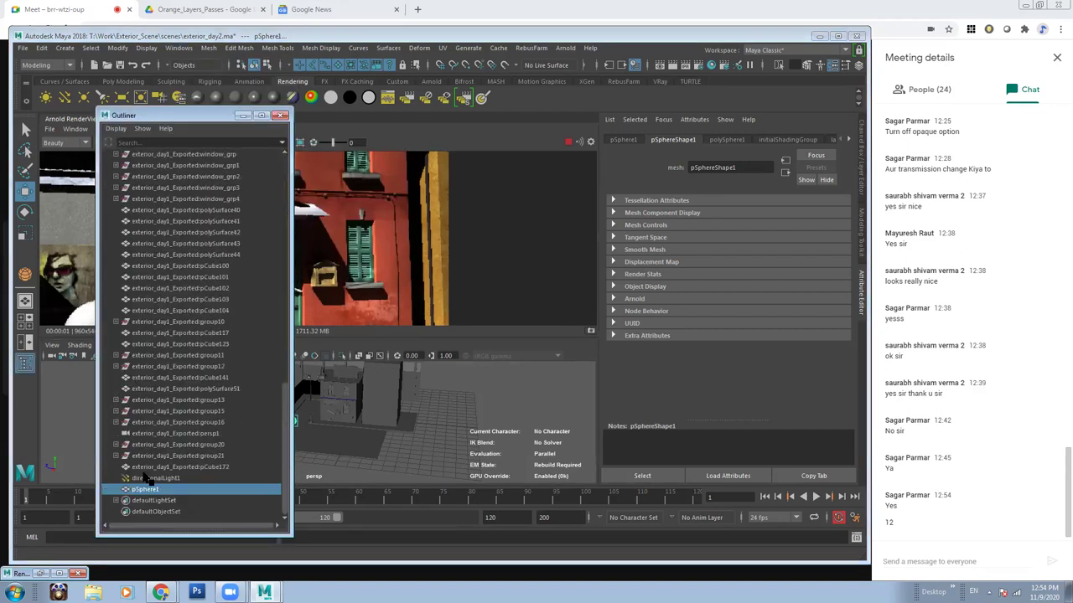
left_click(145, 478)
left_click(283, 114)
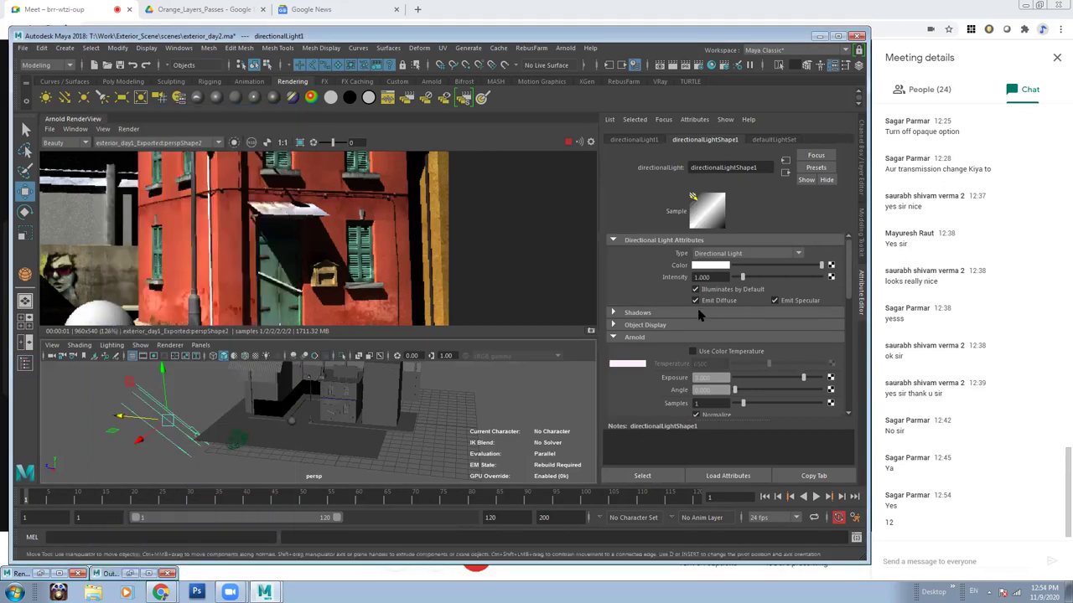
left_click_drag(849, 275, 856, 338)
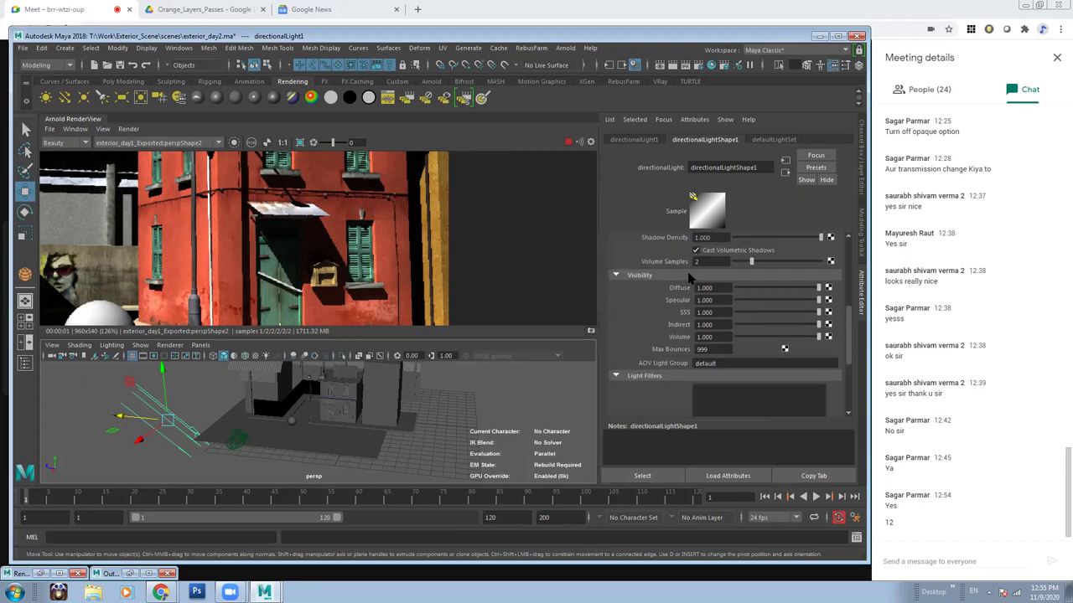
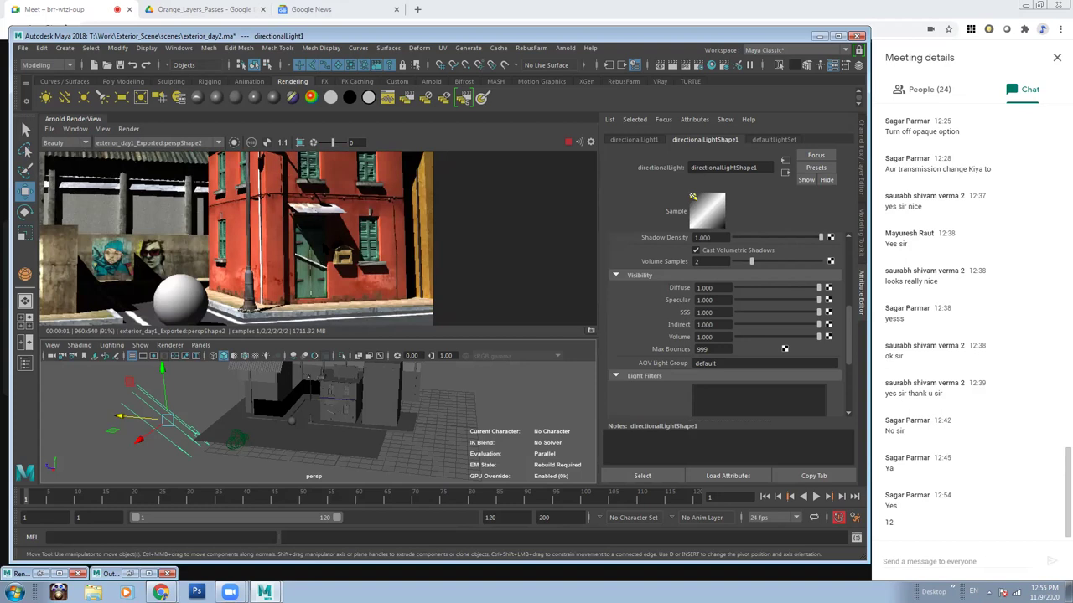
Set directionalLightShape1's Indirect visibility to 0.
left_click_drag(719, 325, 676, 328)
scroll(378, 256, "up", 2)
scroll(379, 256, "up", 2)
scroll(379, 257, "up", 1)
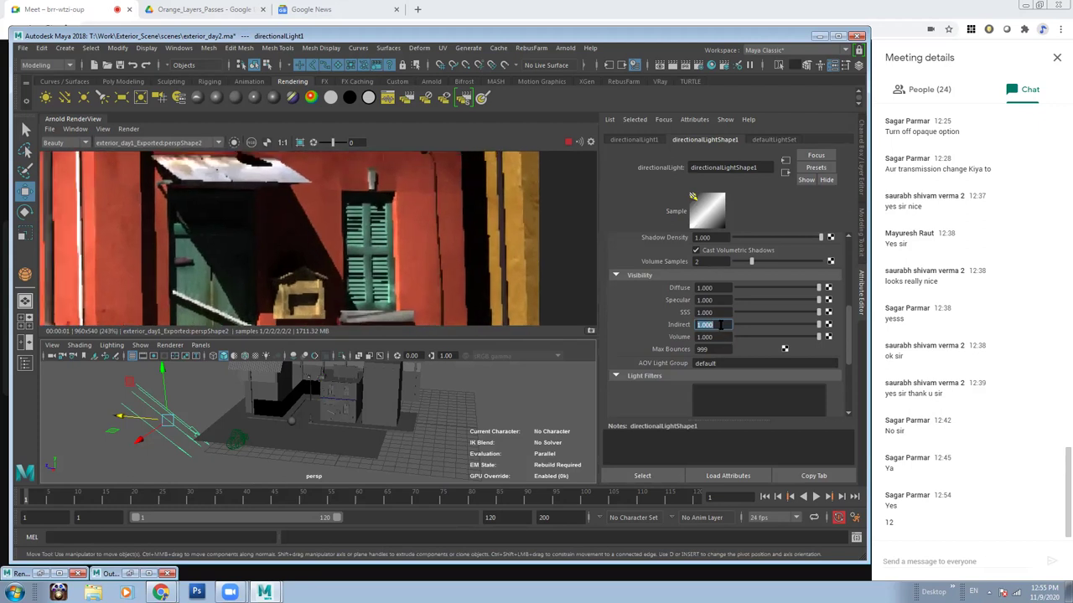
type("0")
key("Return")
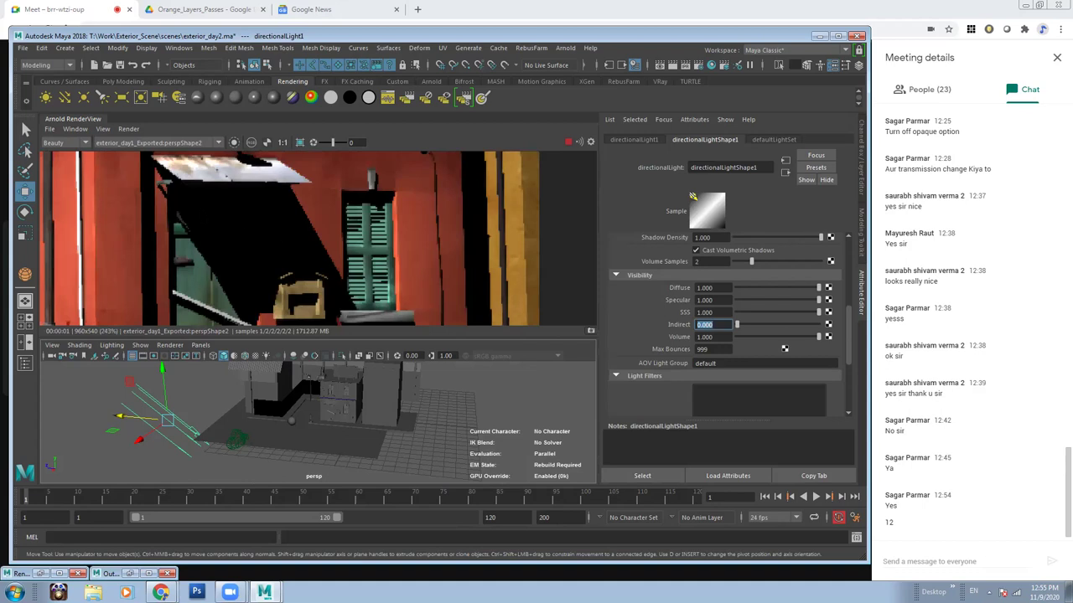
Zoom and pan the Arnold RenderView to inspect the street render with Indirect at 0.
scroll(227, 239, "up", 2)
scroll(226, 239, "up", 2)
scroll(226, 239, "up", 1)
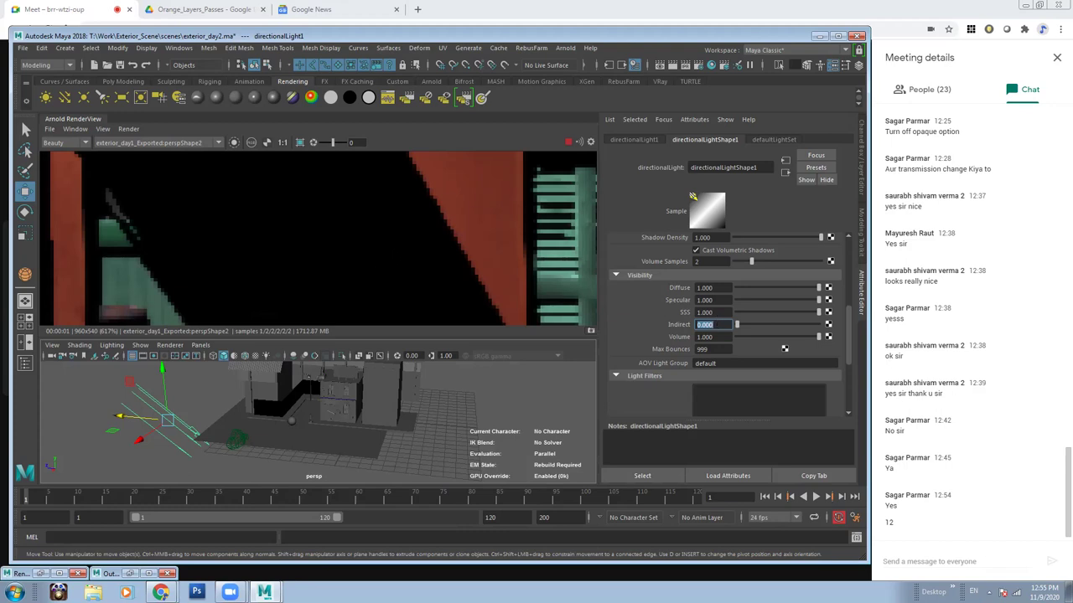
scroll(318, 239, "down", 2)
scroll(319, 238, "down", 1)
scroll(318, 238, "down", 1)
scroll(318, 239, "down", 1)
middle_click_drag(318, 239, 344, 244)
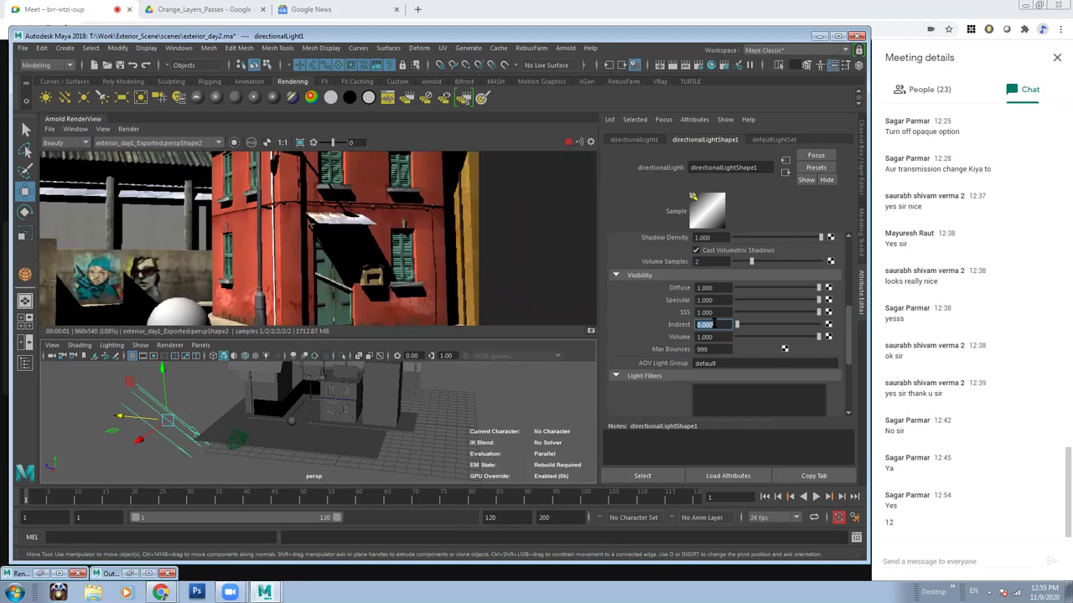
Change the directional light's Indirect visibility to 3.
scroll(318, 239, "up", 1)
scroll(318, 239, "up", 1)
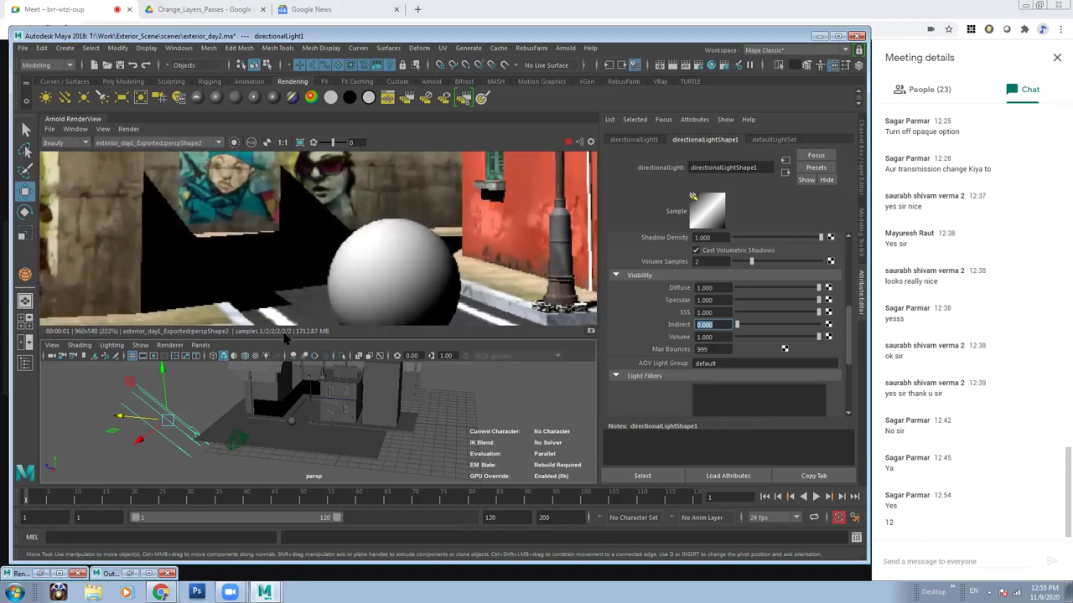
scroll(318, 239, "up", 1)
scroll(178, 239, "down", 1)
scroll(177, 239, "down", 1)
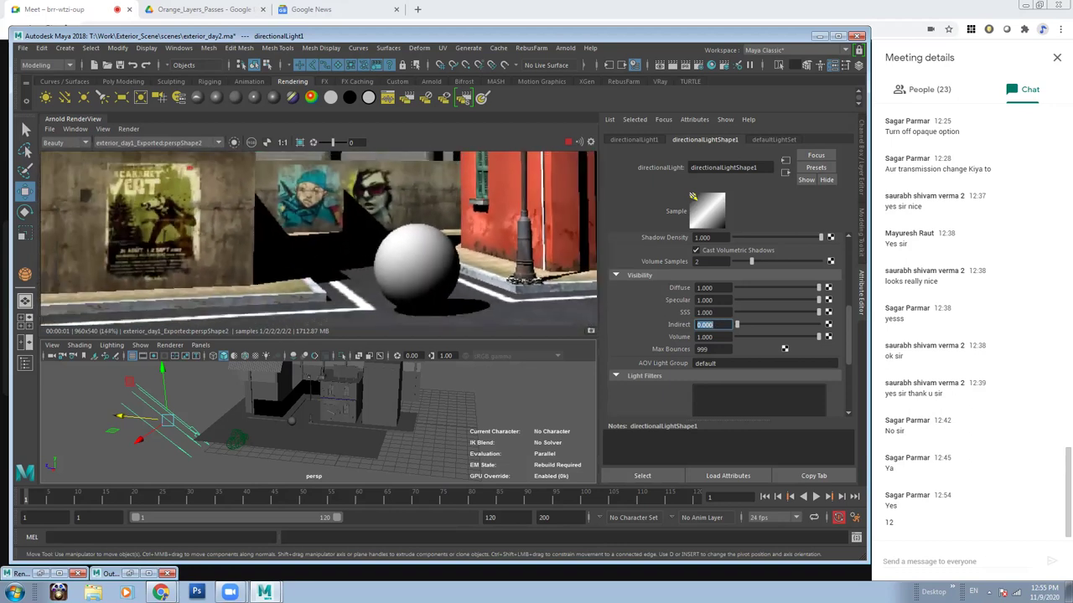
scroll(178, 239, "down", 1)
scroll(546, 285, "up", 1)
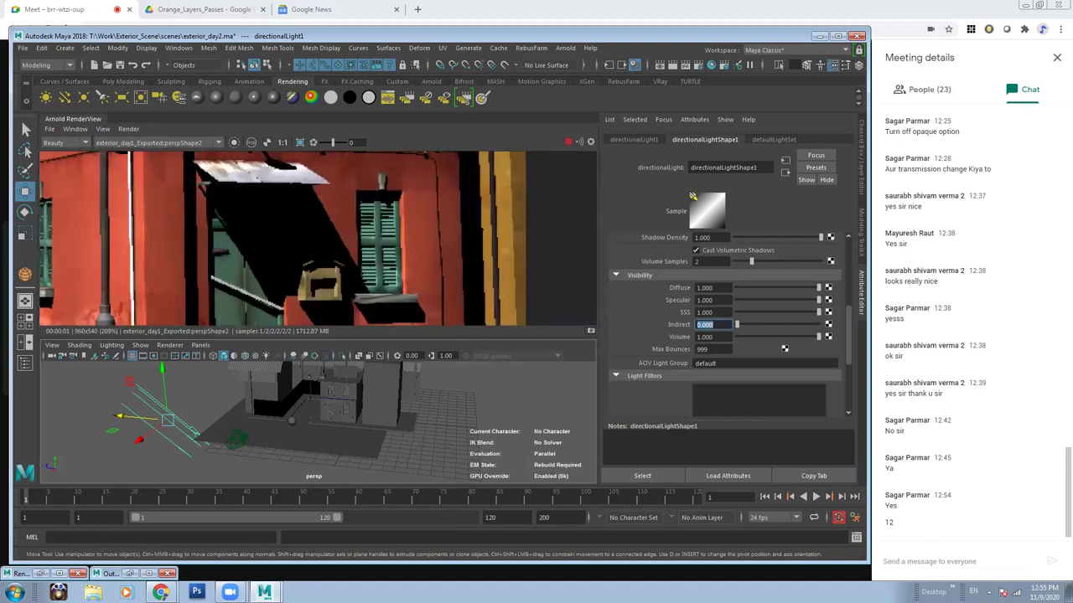
scroll(547, 284, "up", 2)
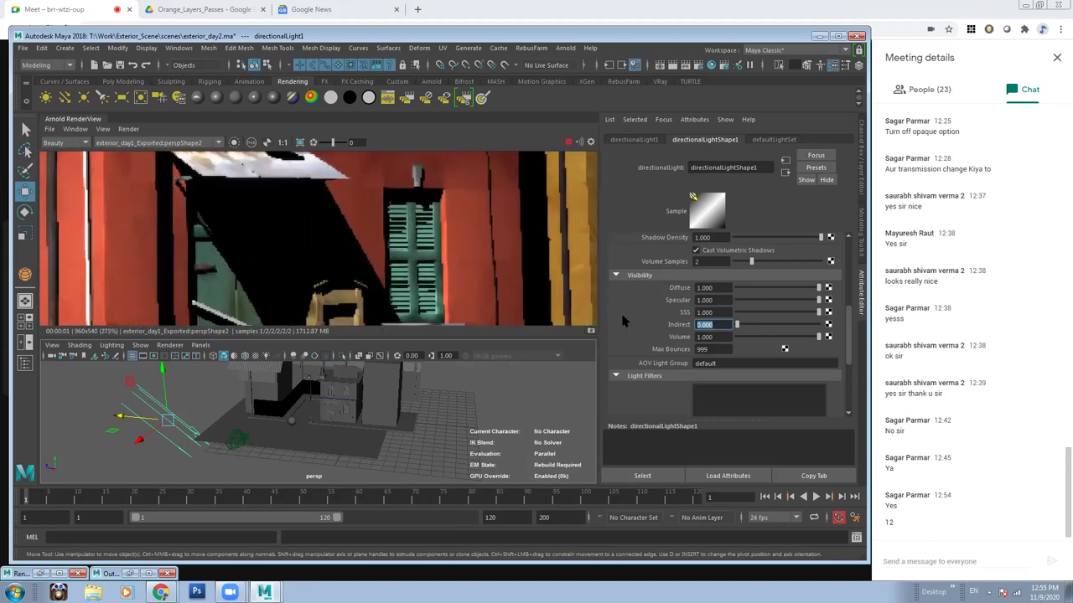
type("3")
key("Return")
Zoom through the refreshed Arnold render to check the Indirect 3 result.
scroll(417, 250, "down", 2)
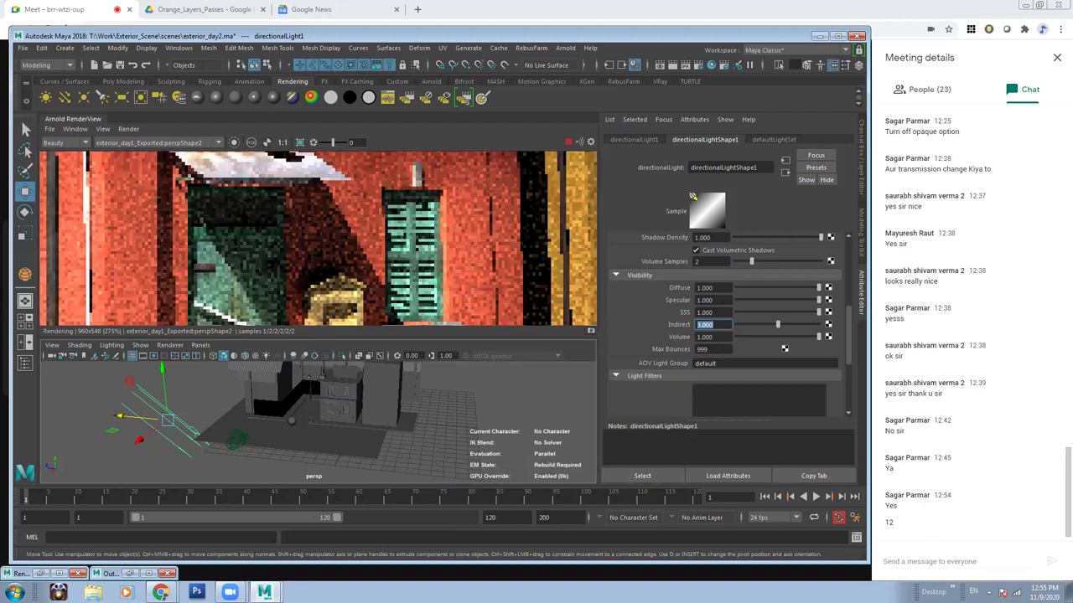
scroll(416, 249, "down", 2)
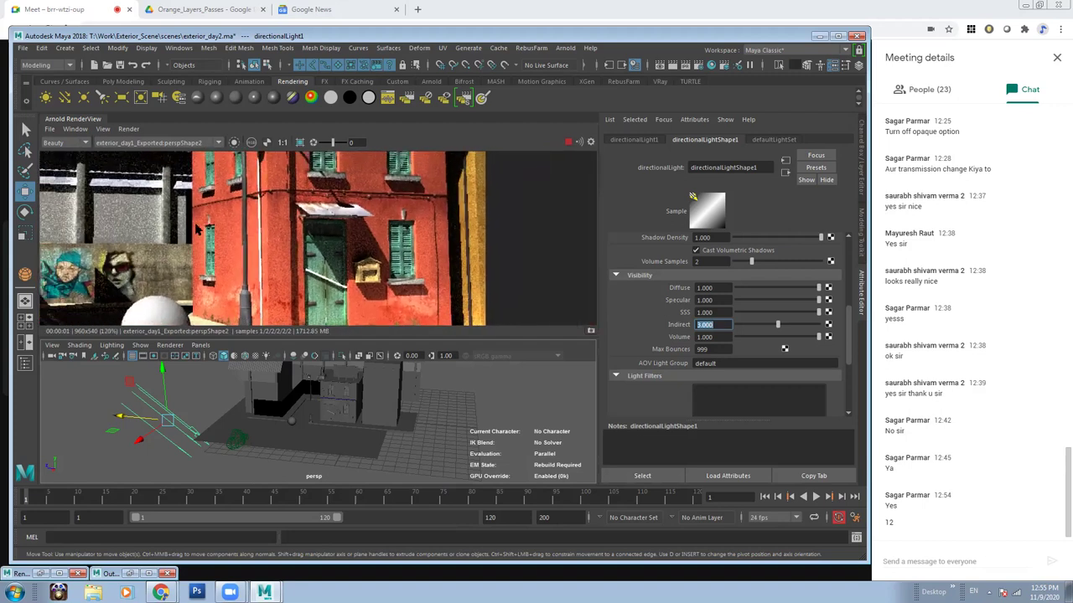
scroll(388, 276, "up", 1)
scroll(369, 269, "up", 1)
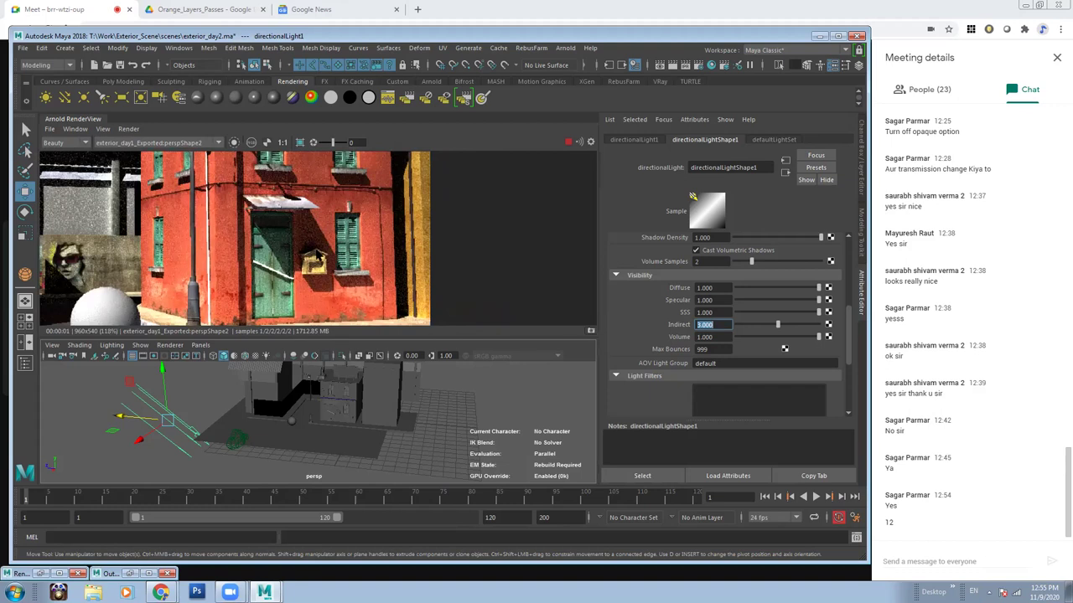
scroll(400, 268, "down", 1)
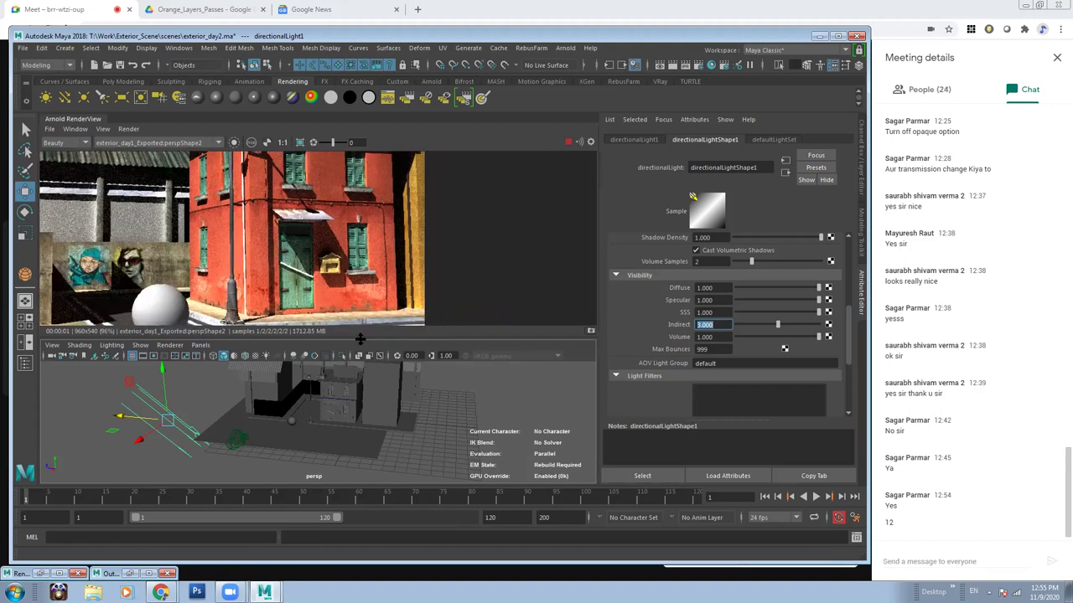
scroll(407, 312, "down", 1)
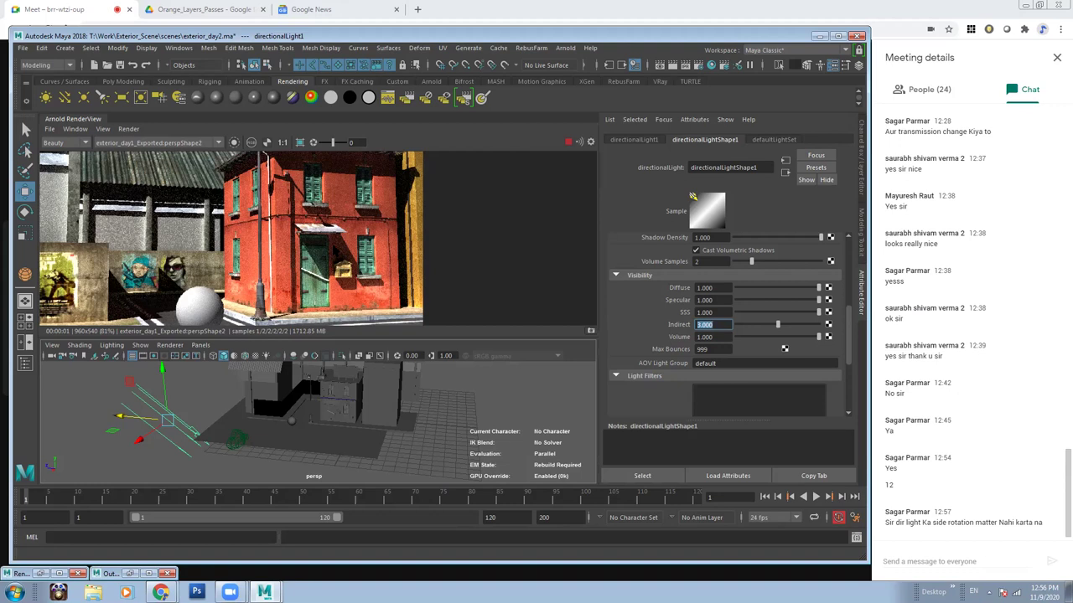
scroll(254, 243, "down", 1)
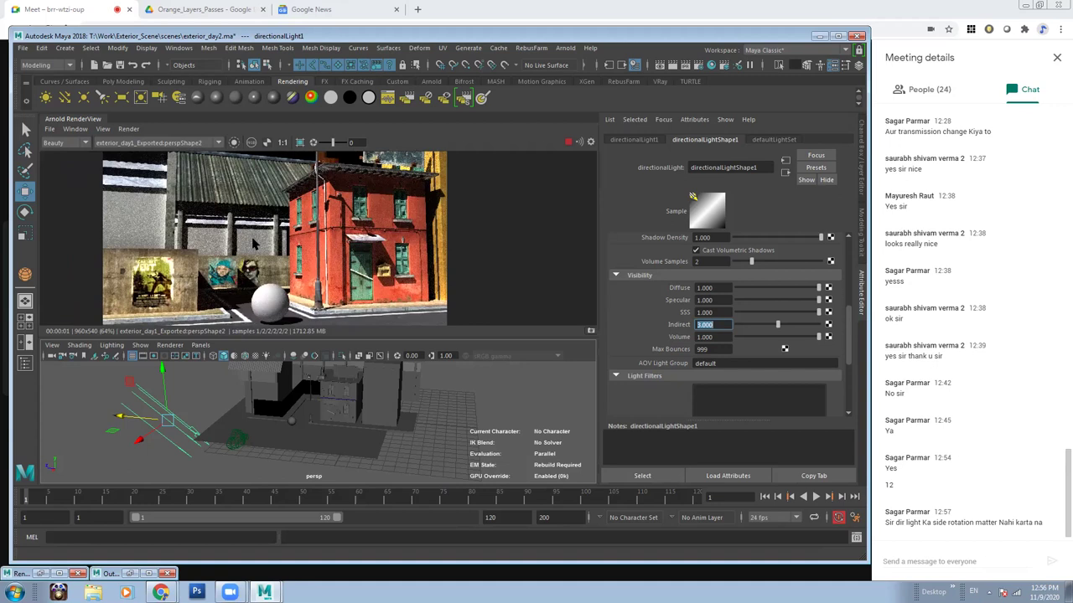
key("alt")
scroll(256, 243, "down", 1)
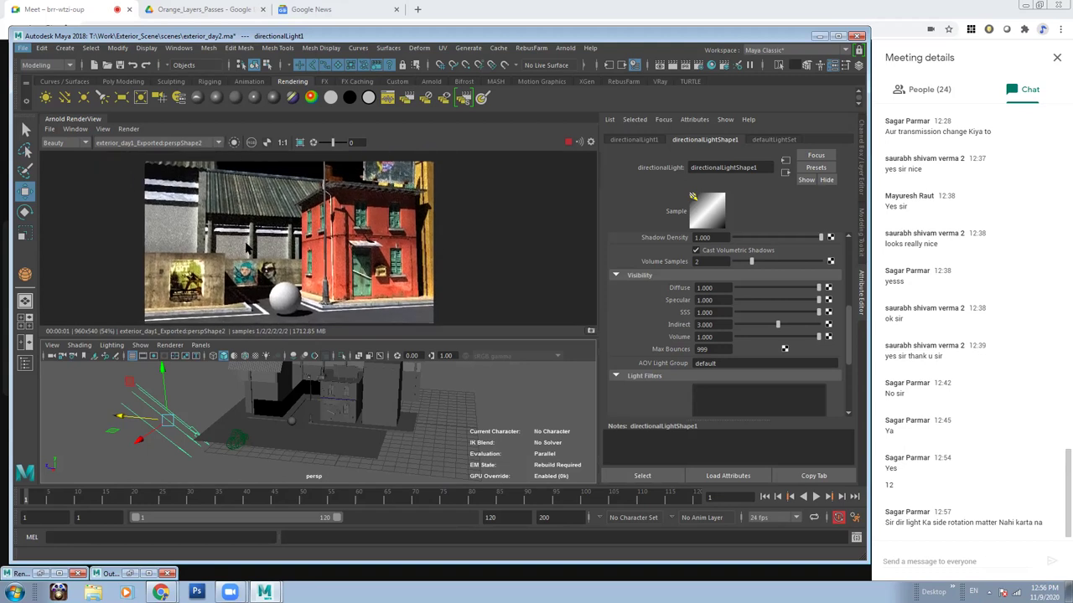
scroll(248, 250, "down", 1)
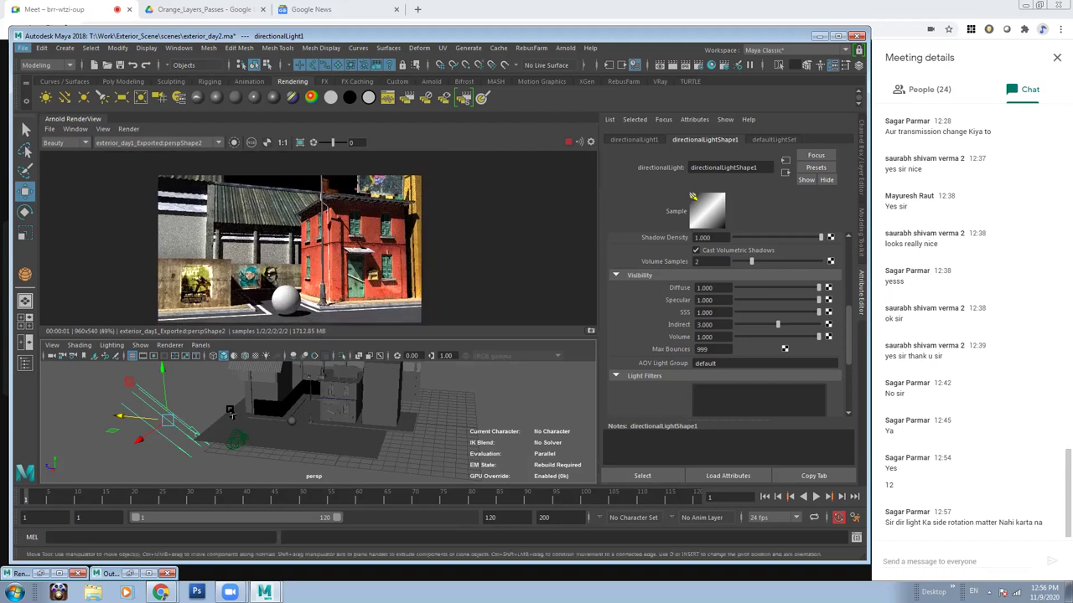
Select directionalLight1 and move it to a new position over the street.
left_click(204, 401)
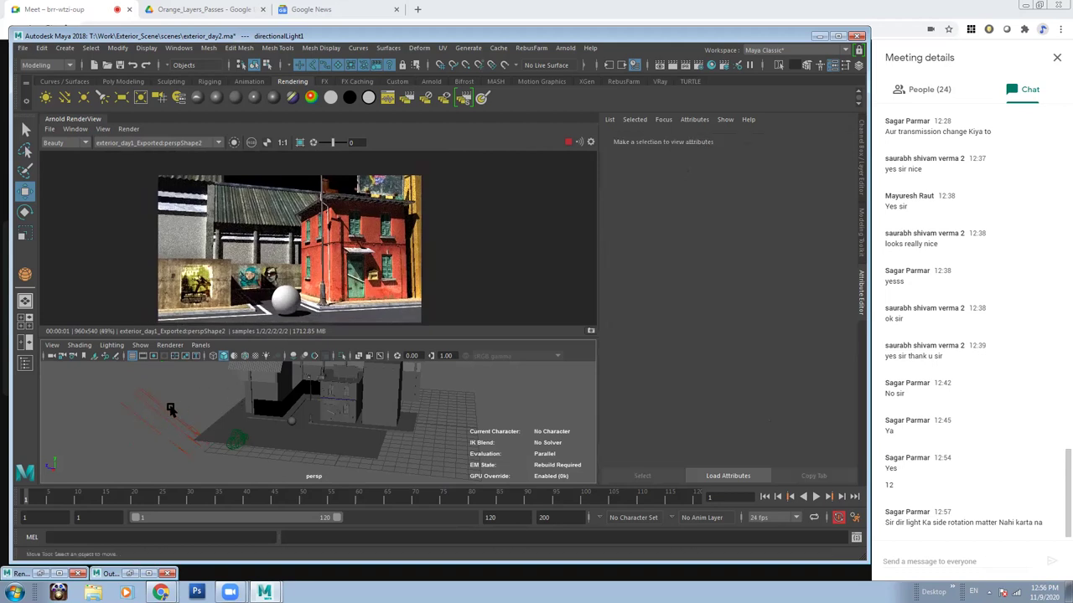
left_click(168, 418)
middle_click_drag(169, 411, 164, 387, "alt")
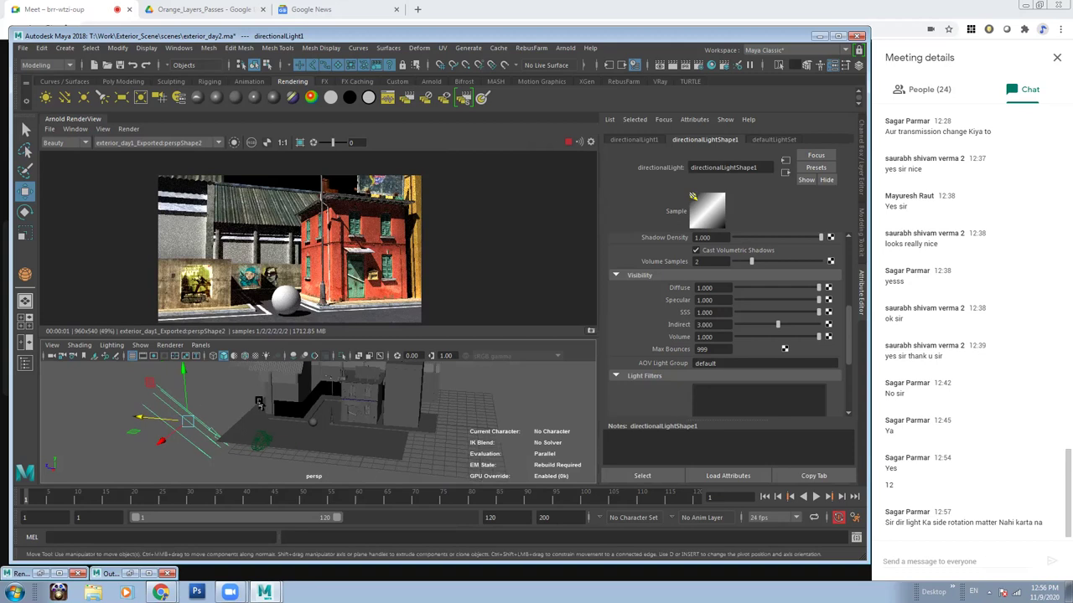
left_click_drag(187, 375, 227, 397)
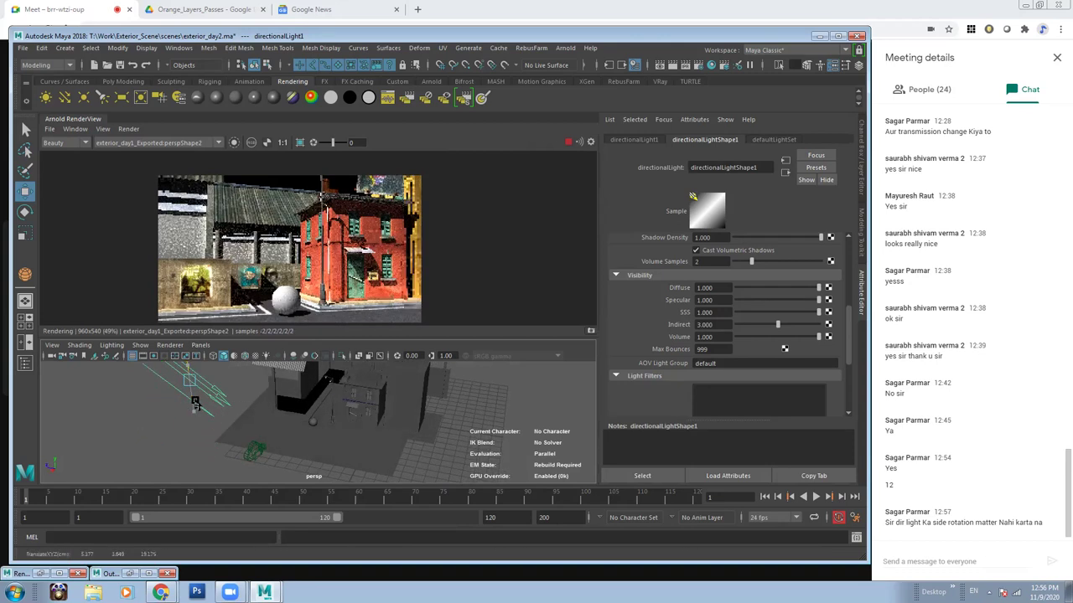
key("w")
left_click_drag(159, 394, 189, 423, "alt")
Rotate the directional light through several angles to re-aim the sun.
key("e")
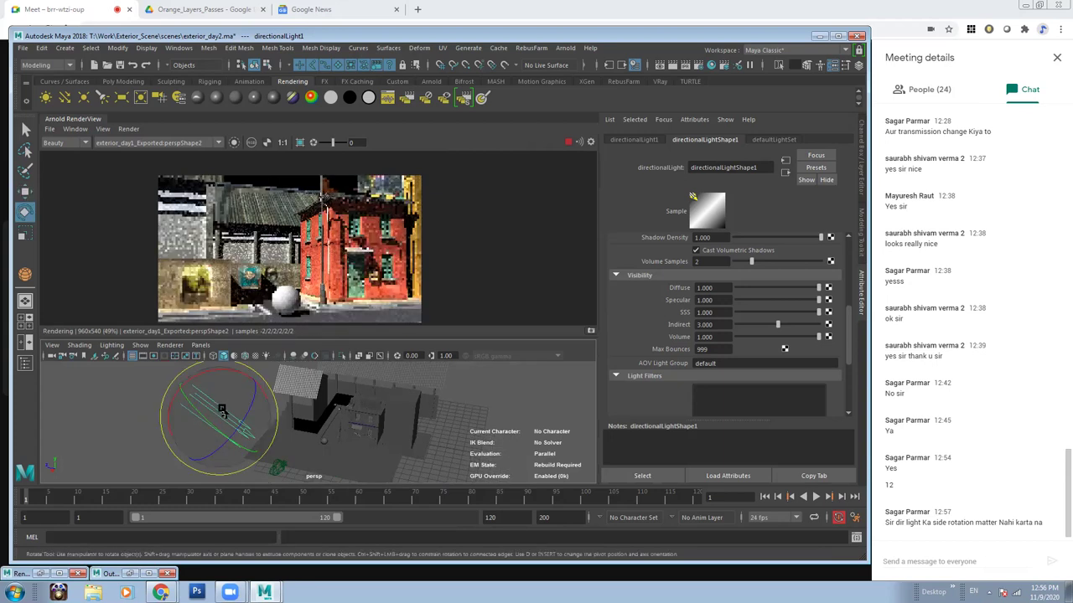
mouse_move(278, 429)
left_mouse_down("alt")
mouse_move(250, 424)
mouse_move(262, 413)
left_mouse_up("alt")
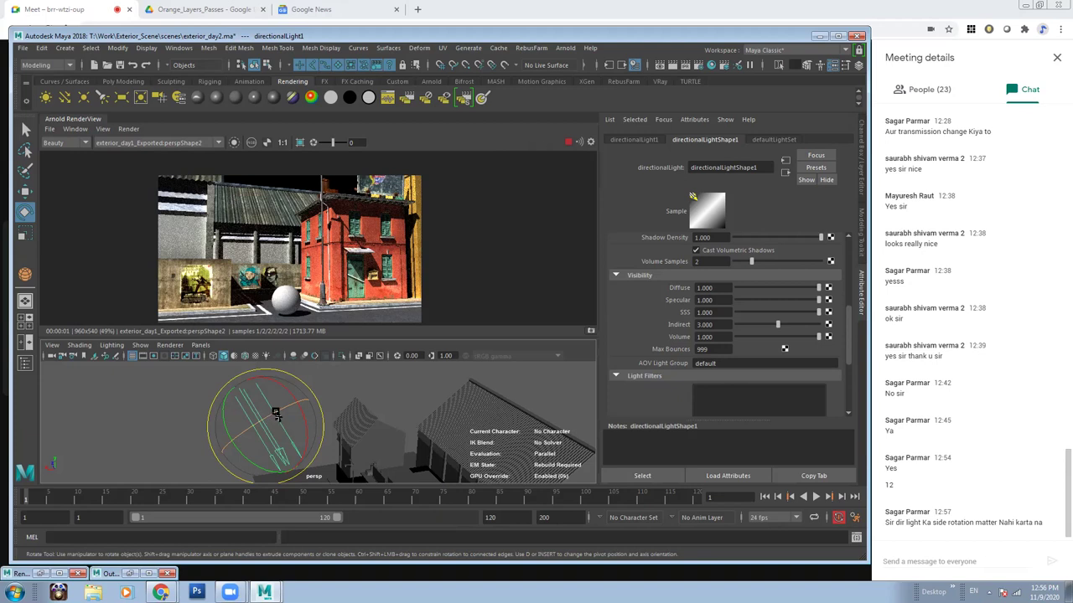
mouse_move(255, 425)
left_mouse_down()
mouse_move(243, 433)
mouse_move(280, 408)
mouse_move(228, 446)
mouse_move(244, 428)
mouse_move(231, 436)
left_mouse_up()
mouse_move(280, 411)
left_mouse_down()
mouse_move(256, 428)
mouse_move(263, 419)
mouse_move(238, 424)
mouse_move(232, 450)
left_mouse_up()
left_click_drag(237, 412, 294, 451, "alt")
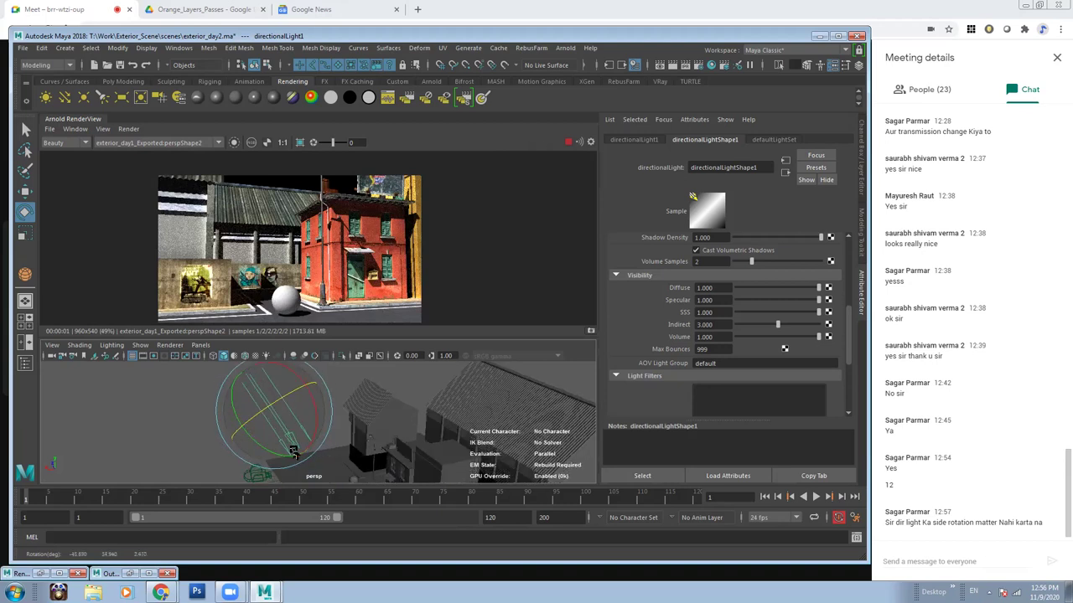
left_click_drag(232, 400, 267, 449)
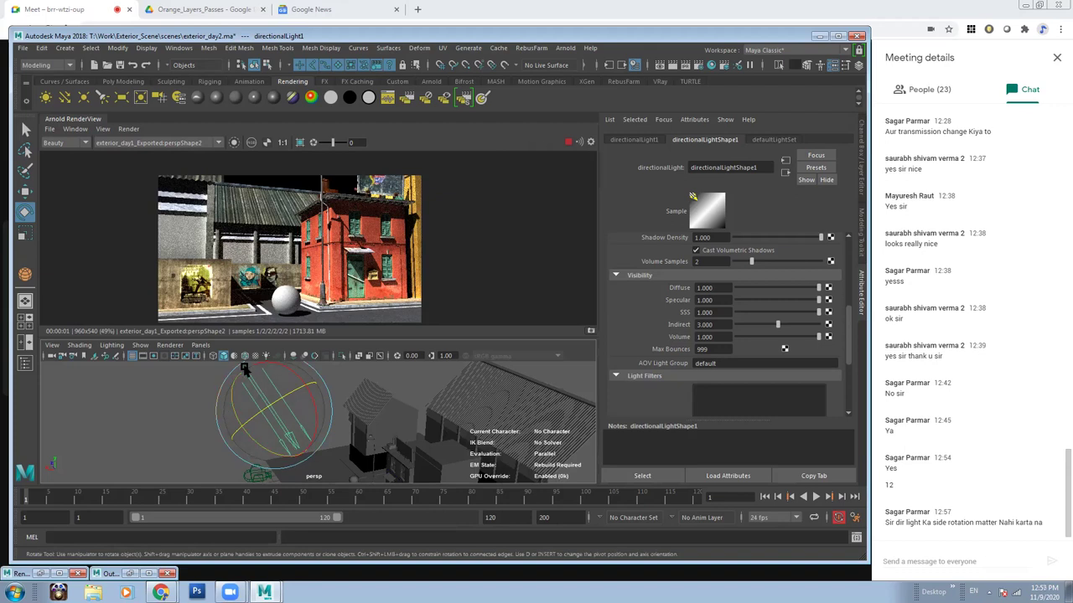
mouse_move(226, 407)
left_mouse_down()
mouse_move(260, 440)
mouse_move(297, 451)
left_mouse_up()
Reselect the light and orbit the viewport to check its new orientation.
left_click(400, 374)
left_click(279, 415)
mouse_move(315, 429)
left_mouse_down("alt")
mouse_move(317, 402)
mouse_move(331, 429)
left_mouse_up("alt")
mouse_move(364, 467)
left_mouse_down("alt")
mouse_move(349, 396)
mouse_move(347, 439)
mouse_move(327, 443)
mouse_move(282, 400)
mouse_move(327, 419)
mouse_move(383, 391)
mouse_move(359, 355)
mouse_move(406, 510)
mouse_move(419, 515)
mouse_move(408, 432)
mouse_move(401, 477)
mouse_move(384, 390)
mouse_move(417, 512)
mouse_move(132, 163)
mouse_move(95, 354)
mouse_move(223, 271)
mouse_move(434, 412)
mouse_move(270, 383)
mouse_move(349, 487)
mouse_move(374, 411)
mouse_move(339, 438)
left_mouse_up("alt")
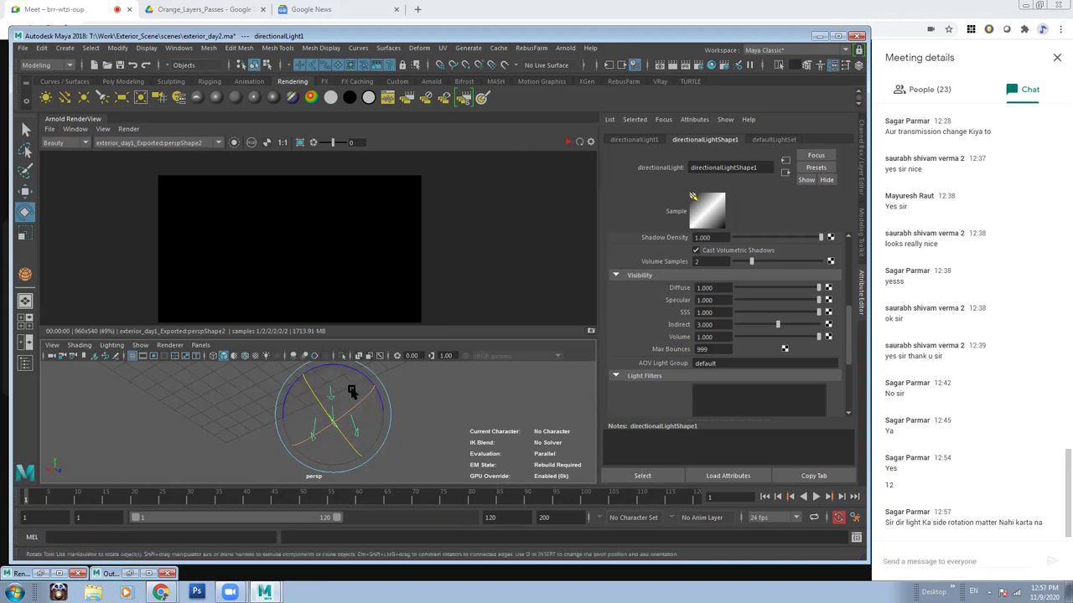
Rotate the directional light to a steeper angle, then deselect it.
mouse_move(344, 366)
left_mouse_down()
mouse_move(399, 466)
mouse_move(177, 384)
mouse_move(309, 389)
mouse_move(402, 469)
mouse_move(242, 430)
mouse_move(404, 440)
mouse_move(196, 511)
left_mouse_up()
left_click(382, 431)
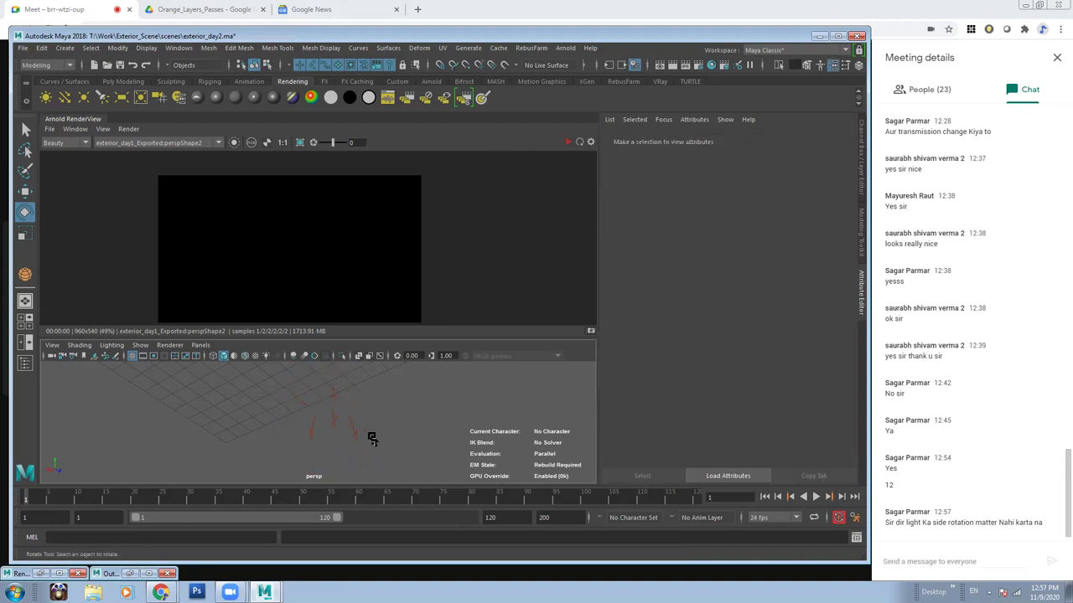
left_click(336, 424)
mouse_move(342, 432)
left_mouse_down()
mouse_move(355, 435)
mouse_move(310, 407)
mouse_move(354, 407)
mouse_move(363, 391)
mouse_move(312, 406)
mouse_move(352, 391)
mouse_move(357, 431)
mouse_move(347, 395)
mouse_move(313, 407)
mouse_move(311, 382)
left_mouse_up()
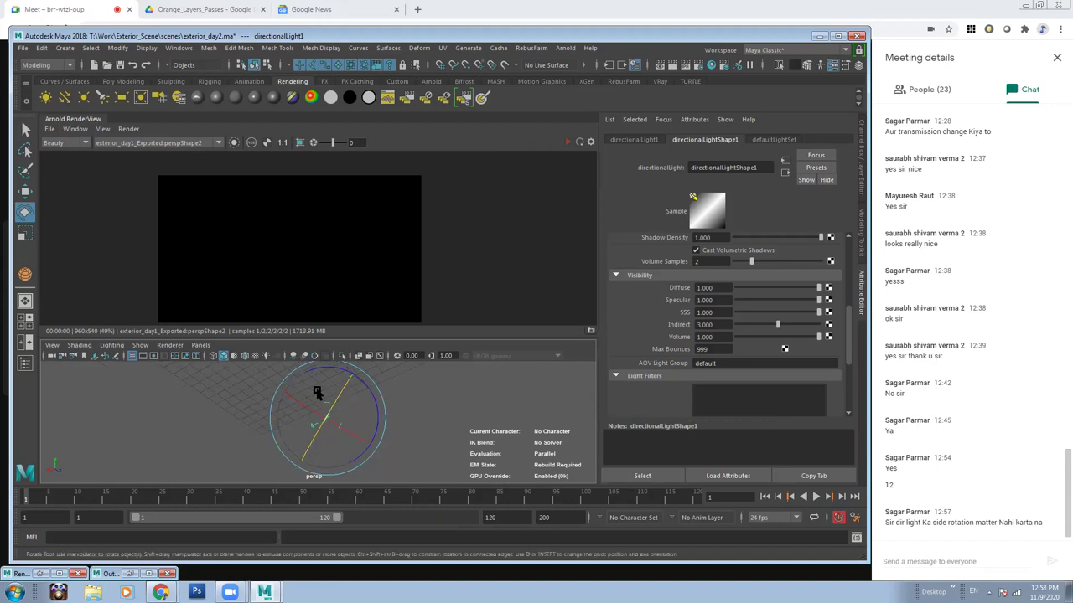
left_click(417, 419)
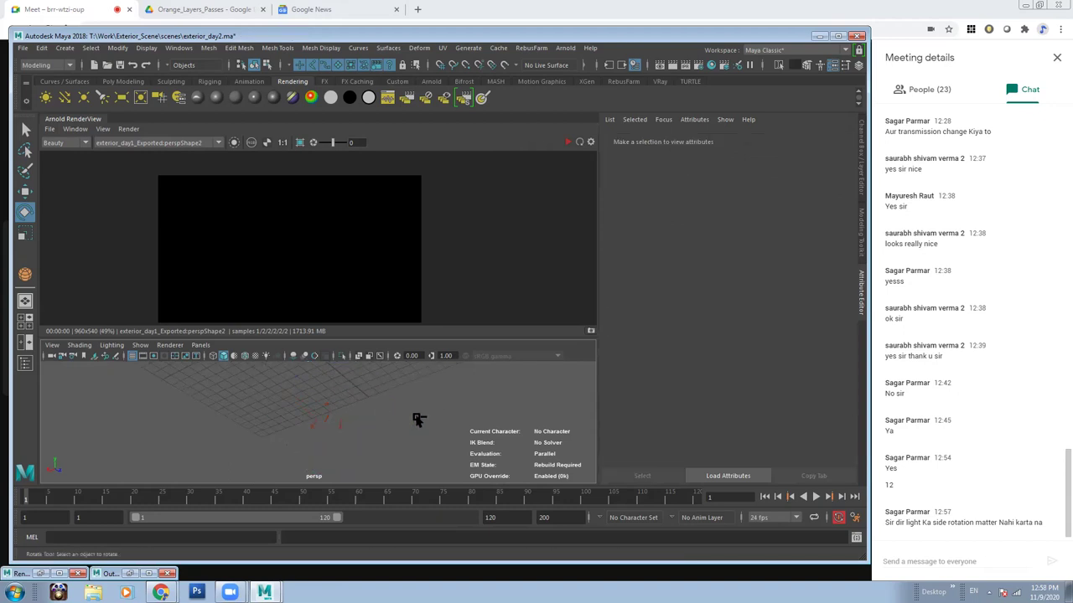
Unhide the hidden geometry, orbit back to the house, and restart the Arnold render.
key("ctrl+shift+h")
mouse_move(425, 435)
left_mouse_down("alt")
mouse_move(397, 403)
mouse_move(362, 406)
mouse_move(565, 157)
left_mouse_up("alt")
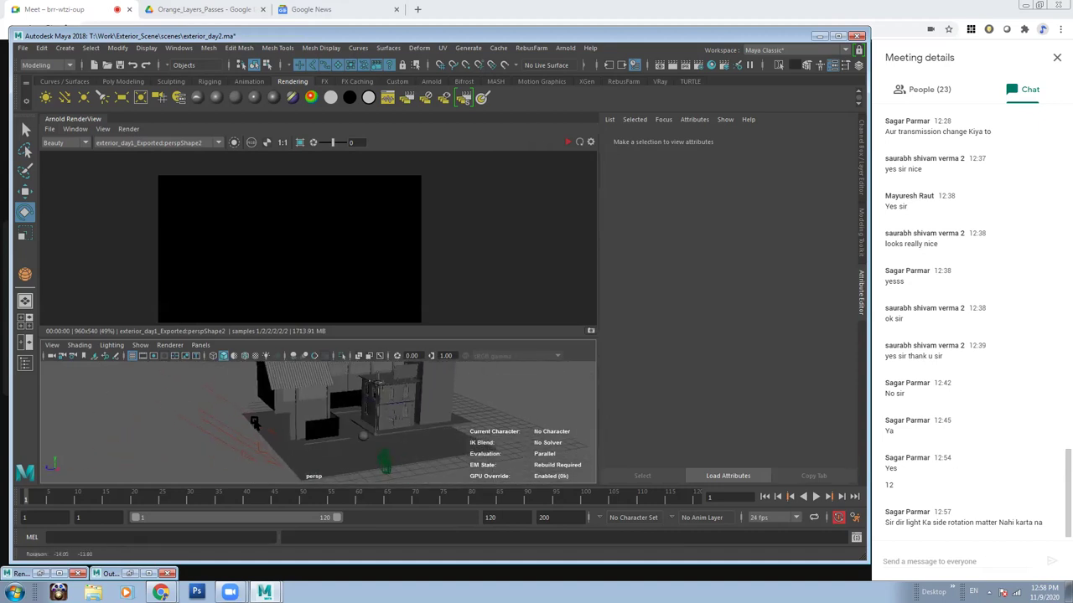
left_click(567, 143)
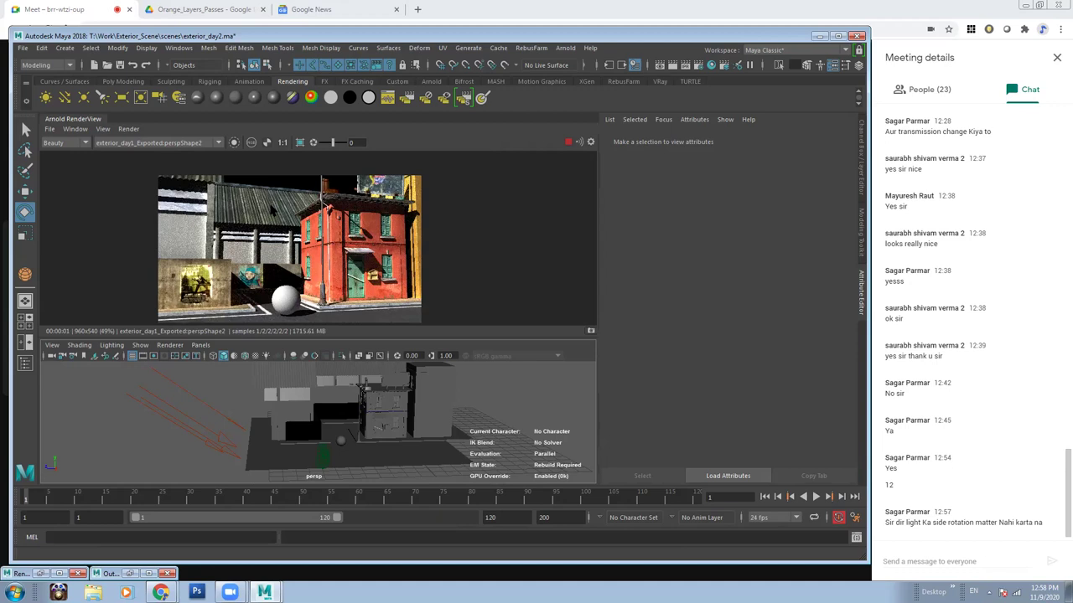
Reselect the directional light and adjust its rotation to change the sun angle.
left_click(194, 384)
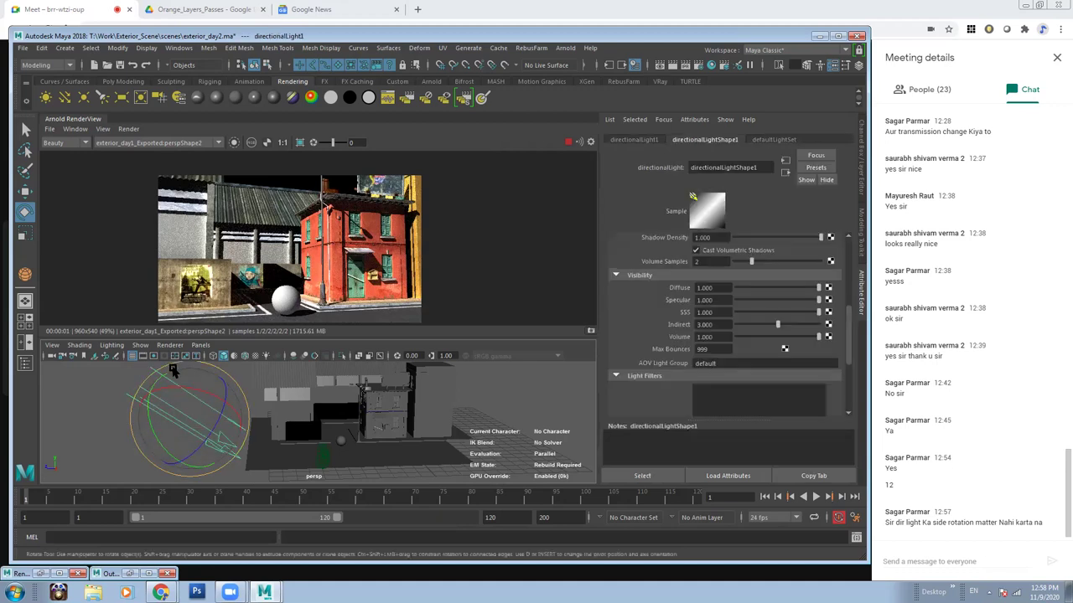
left_click_drag(158, 379, 186, 376)
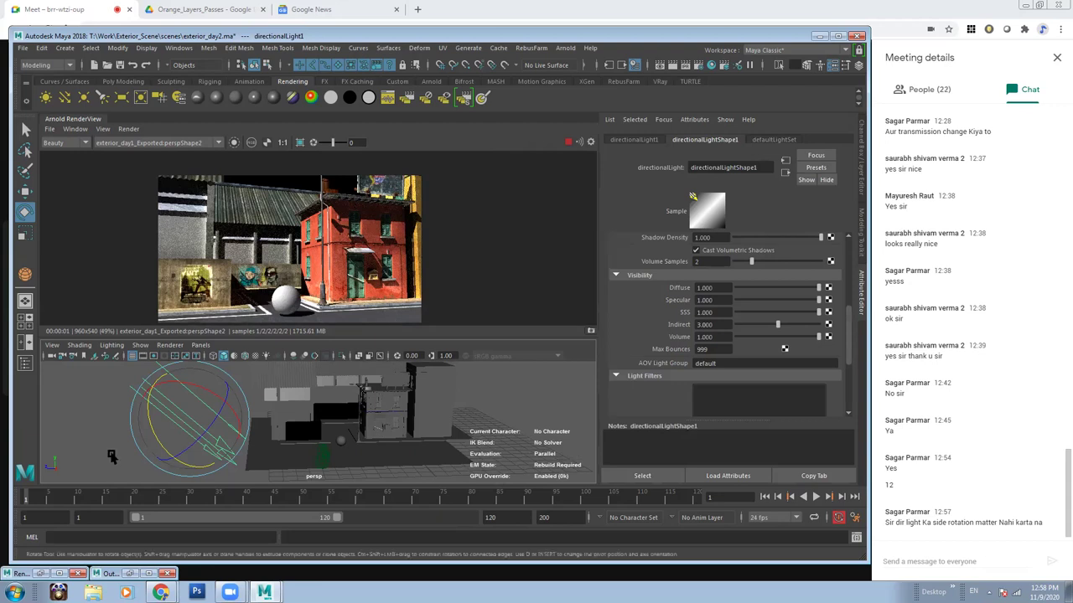
left_click_drag(156, 437, 177, 425)
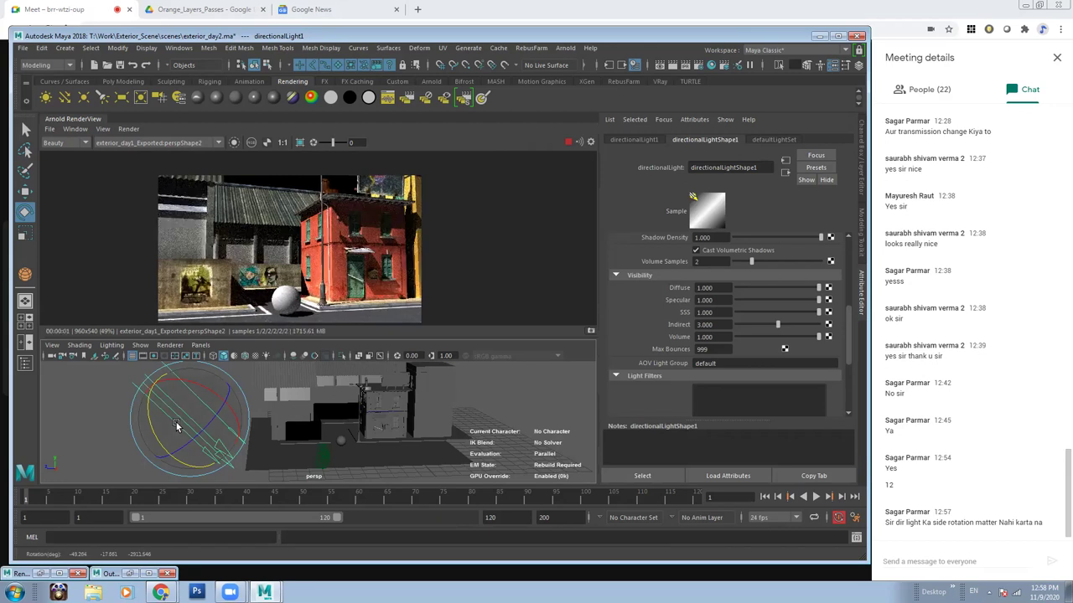
mouse_move(189, 375)
left_mouse_down()
mouse_move(205, 433)
mouse_move(220, 444)
left_mouse_up()
left_click(102, 401)
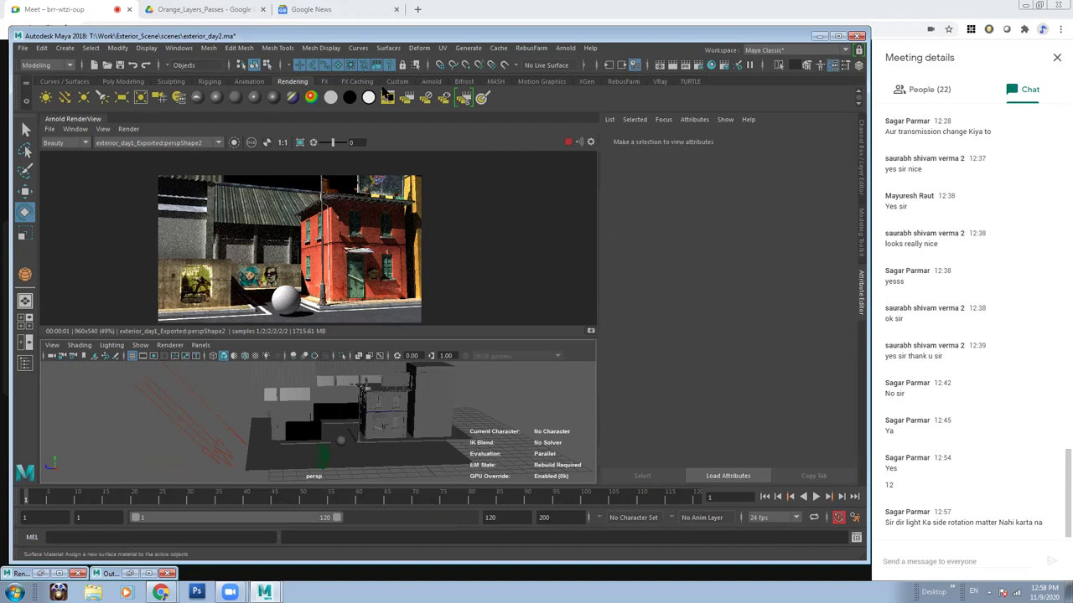
Create an Arnold SkyDome light from the Arnold shelf.
left_click(432, 82)
left_click(218, 97)
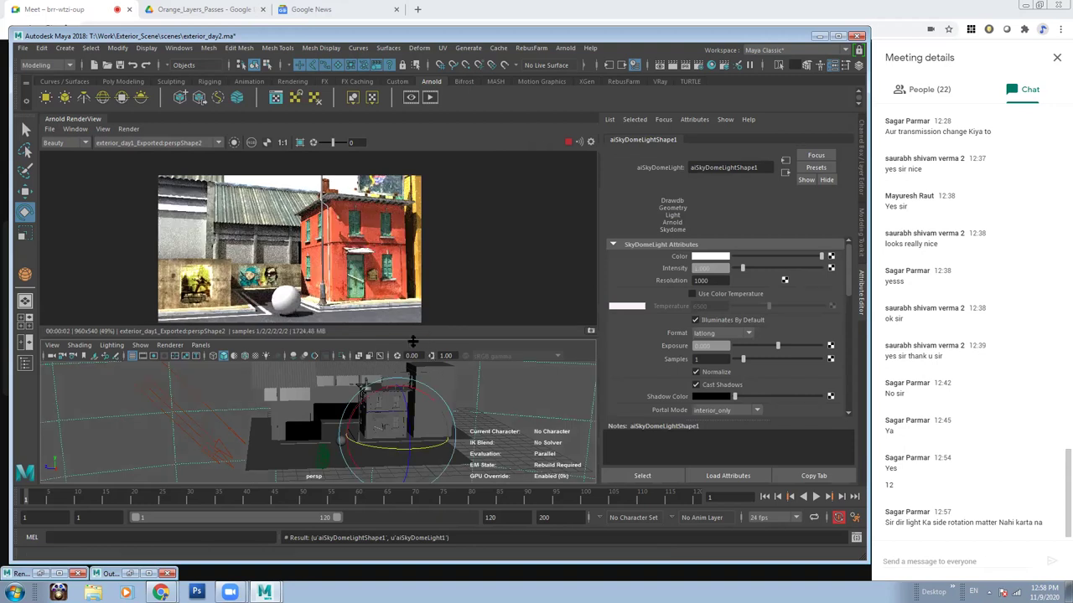
scroll(201, 222, "up", 2)
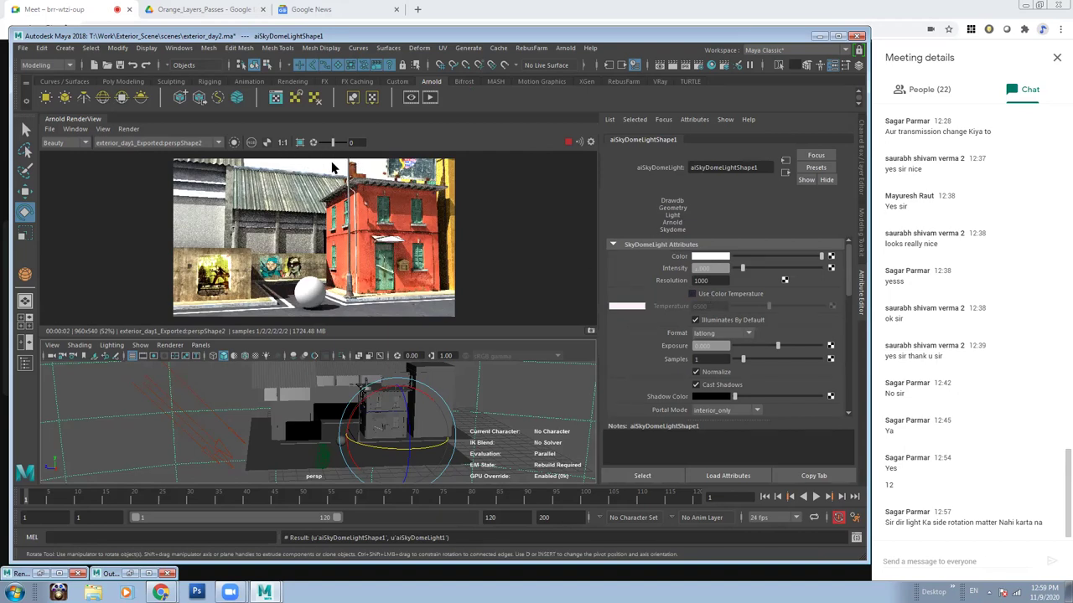
scroll(325, 176, "up", 3)
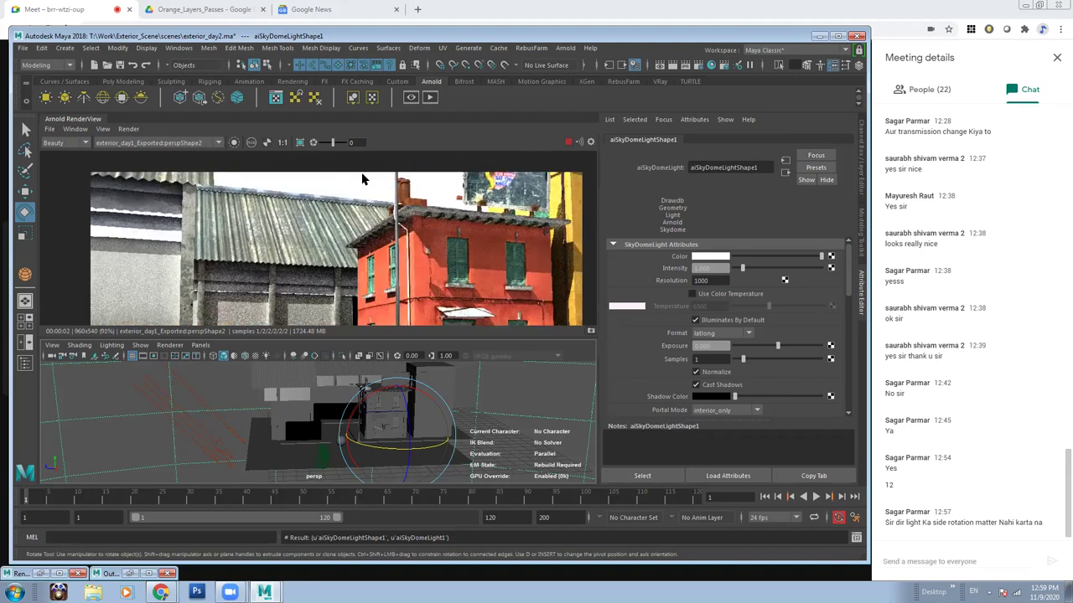
scroll(362, 178, "down", 1)
scroll(373, 176, "down", 2)
scroll(352, 180, "down", 1)
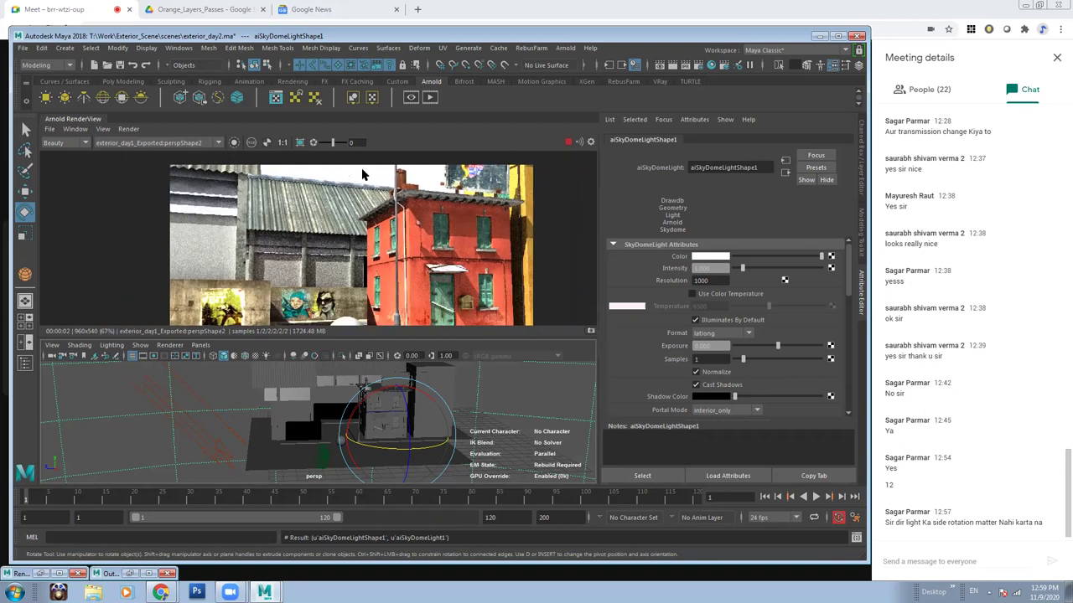
Check the render's alpha channel and refresh the Arnold IPR render with the dome.
left_click(266, 143)
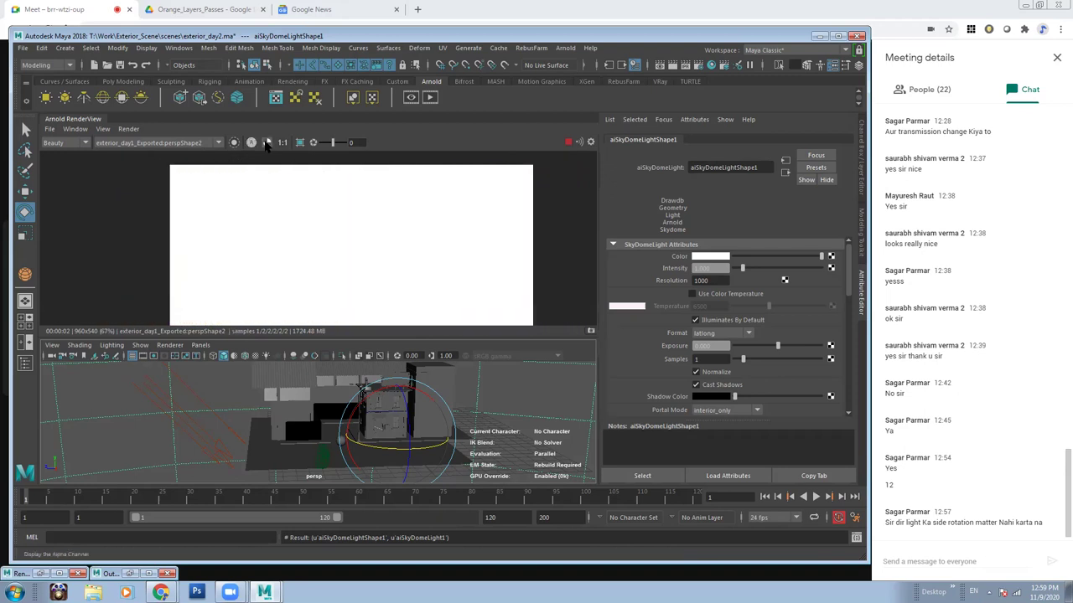
left_click(266, 143)
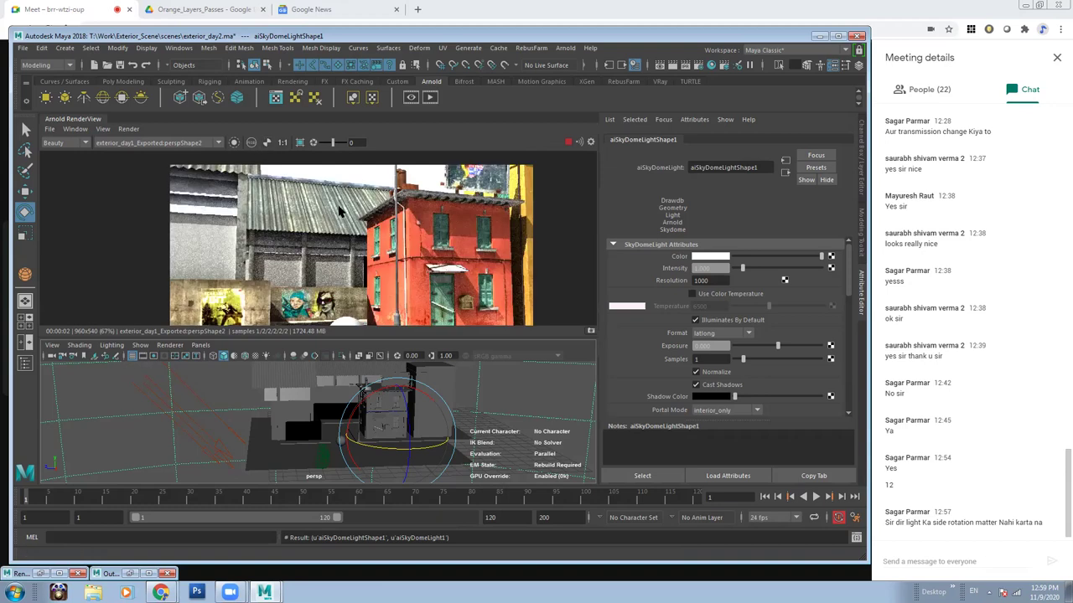
scroll(352, 247, "down", 2)
scroll(293, 419, "down", 3)
mouse_move(293, 419)
left_mouse_down("alt")
mouse_move(238, 405)
mouse_move(216, 411)
left_mouse_up("alt")
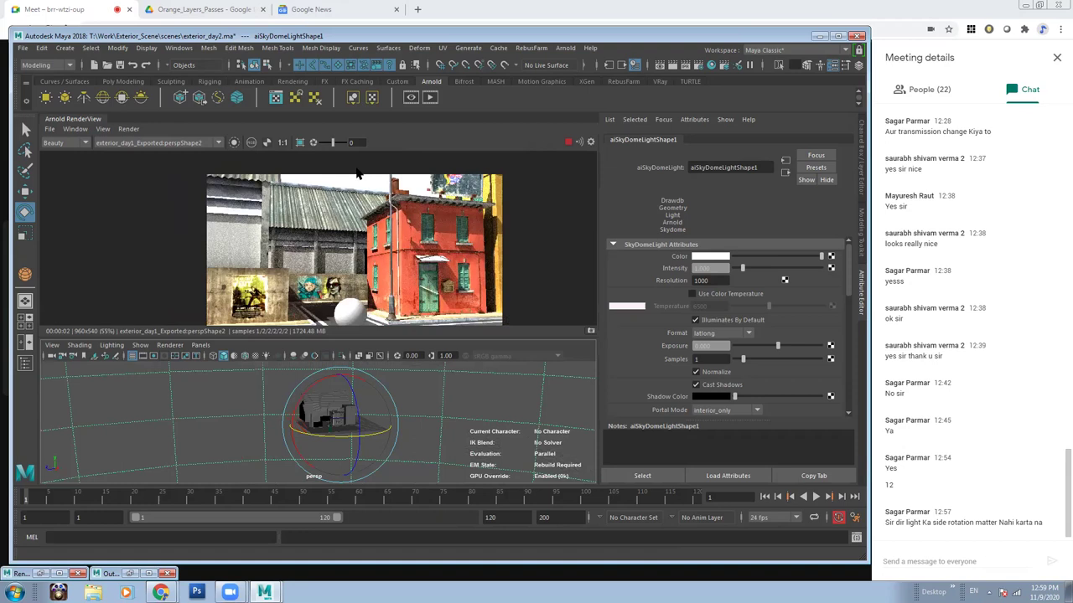
left_click(265, 143)
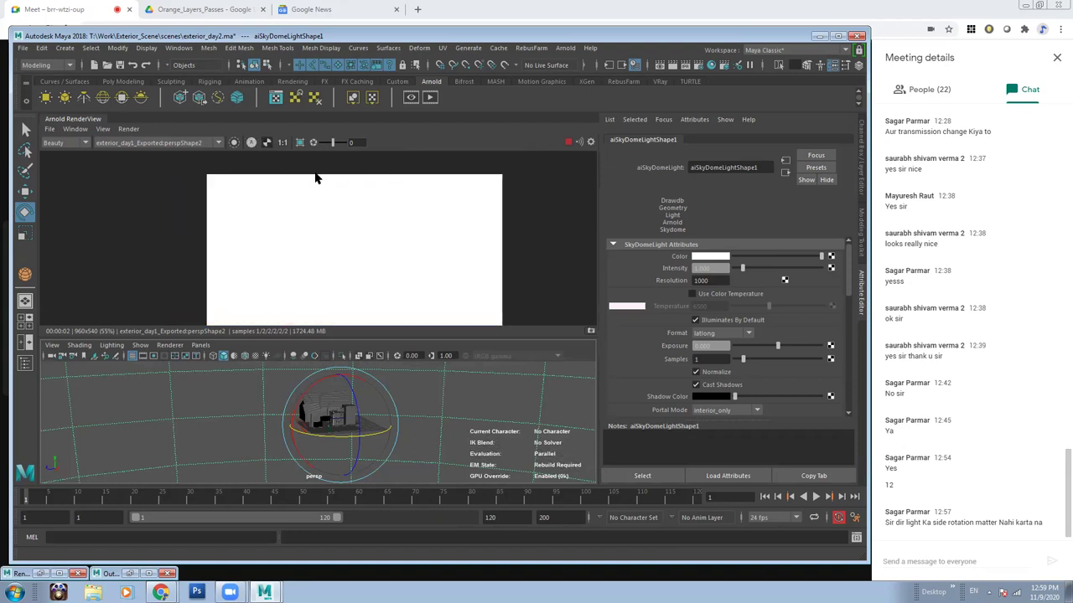
left_click(251, 142)
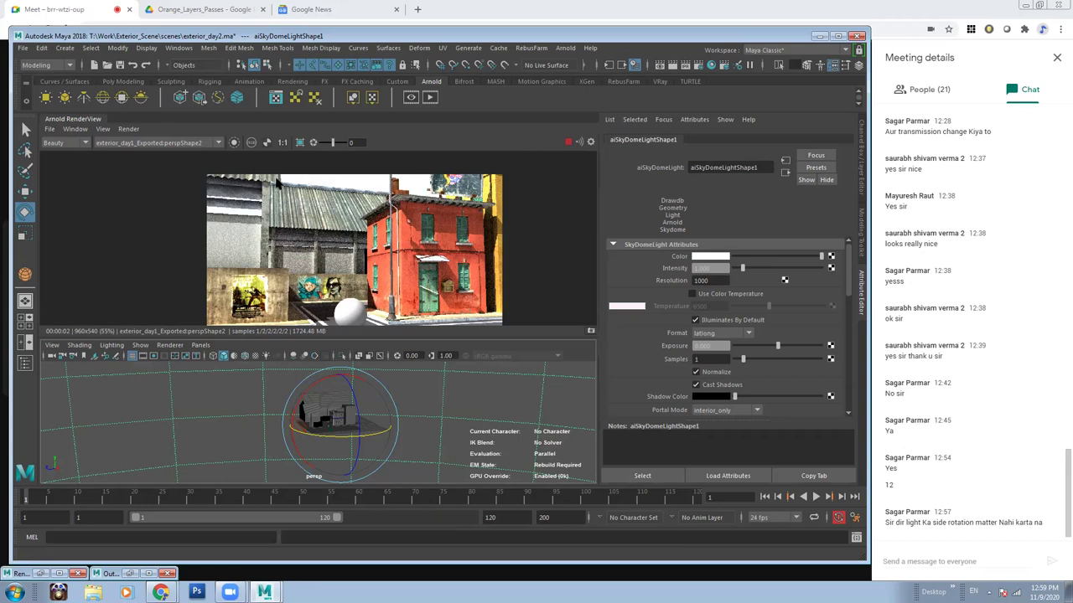
Select aiSkyDomeLight1, set its Camera visibility to 0, and view the alpha channel.
left_click(179, 411)
left_click_drag(846, 289, 842, 329)
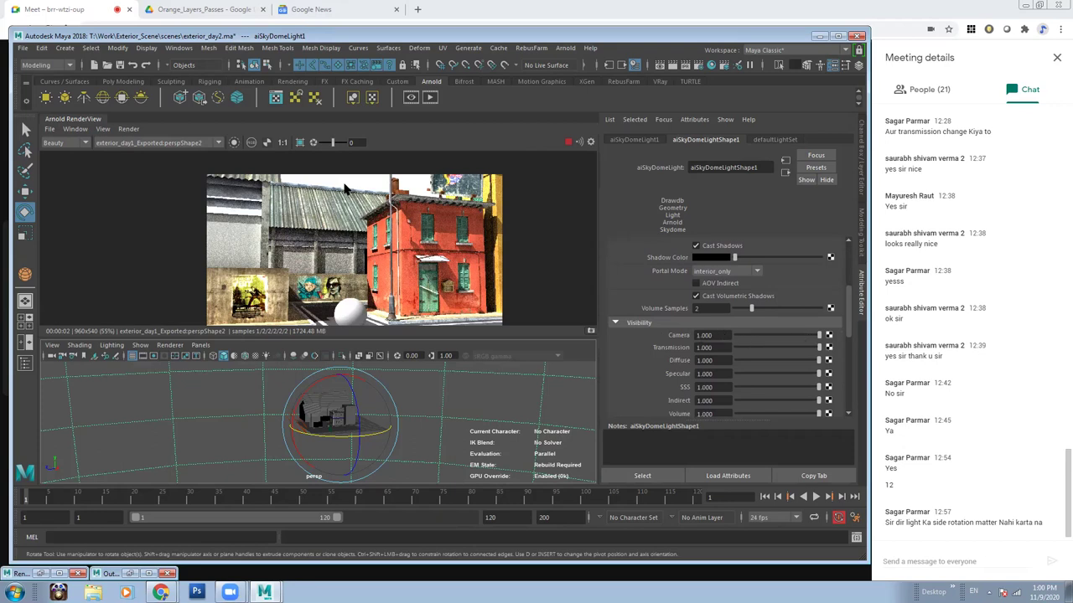
left_click_drag(821, 339, 817, 339)
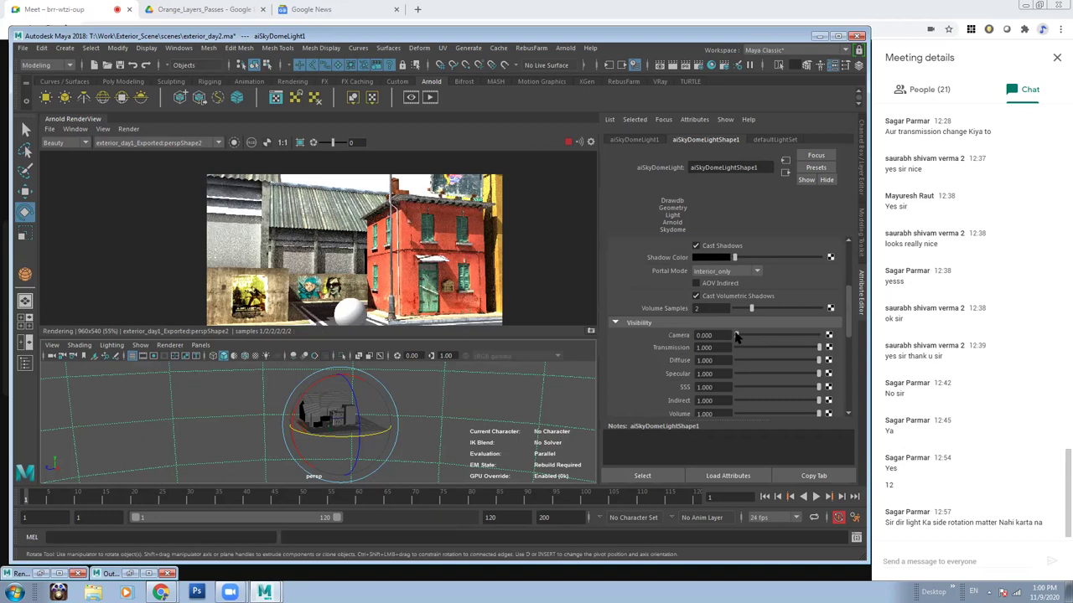
left_click(735, 336)
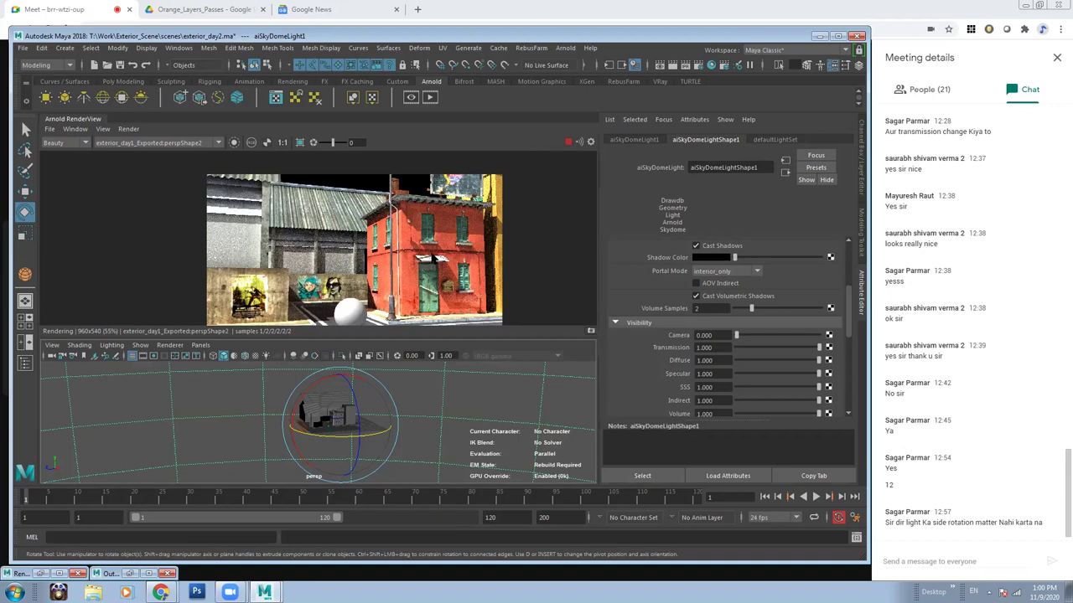
left_click(251, 143)
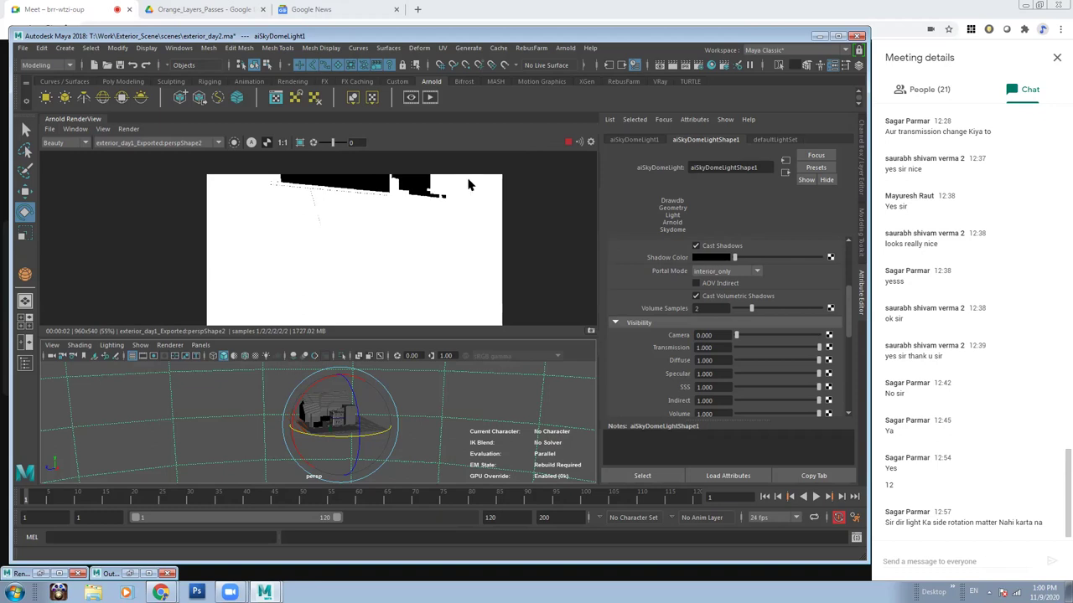
Restore the dome's Camera visibility to 1 and return to the colour render.
left_click(712, 335)
type("1")
key("Return")
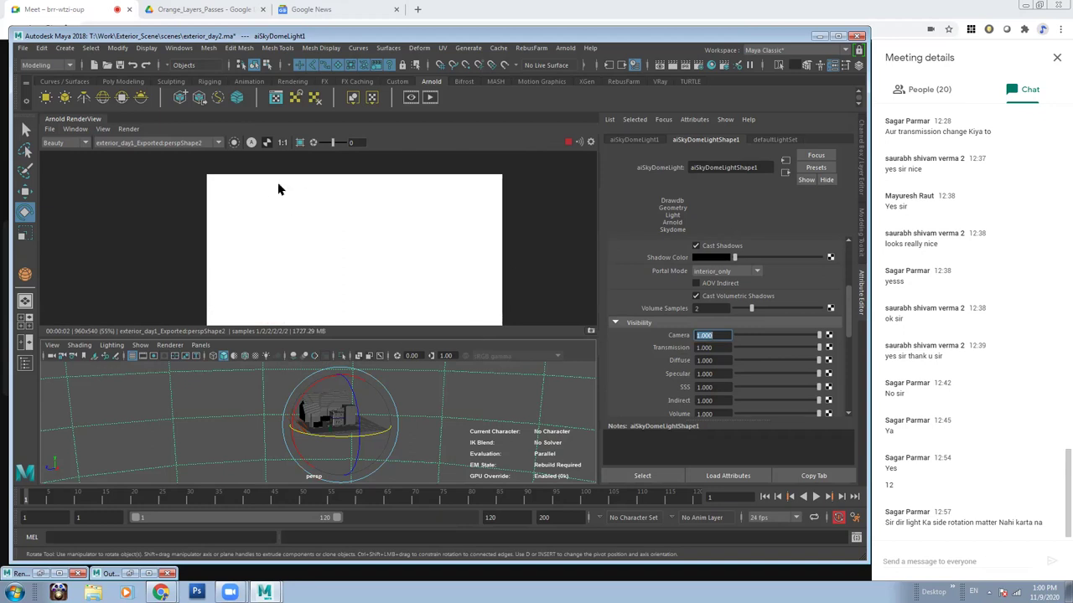
left_click(267, 145)
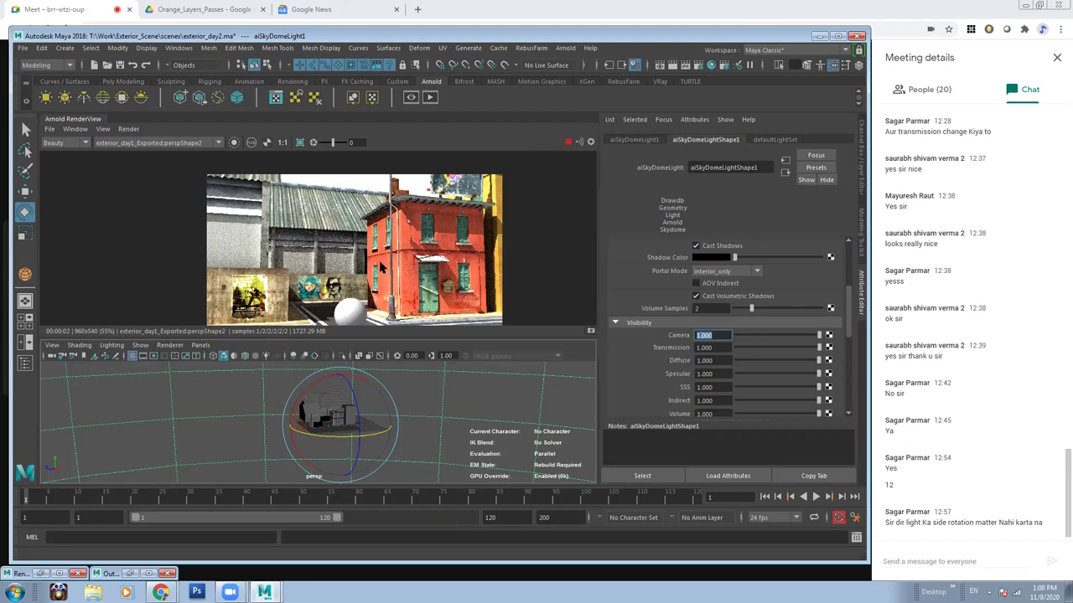
Hide the dome from the camera again by setting Camera visibility to 0.
middle_click_drag(383, 268, 374, 234)
scroll(374, 228, "down", 1)
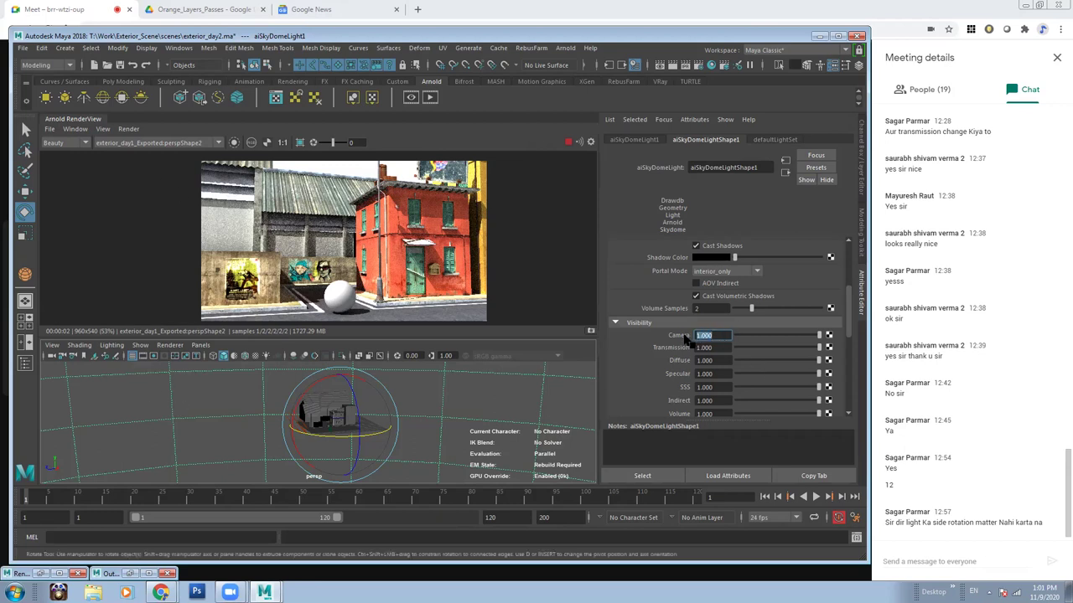
type("0")
key("Return")
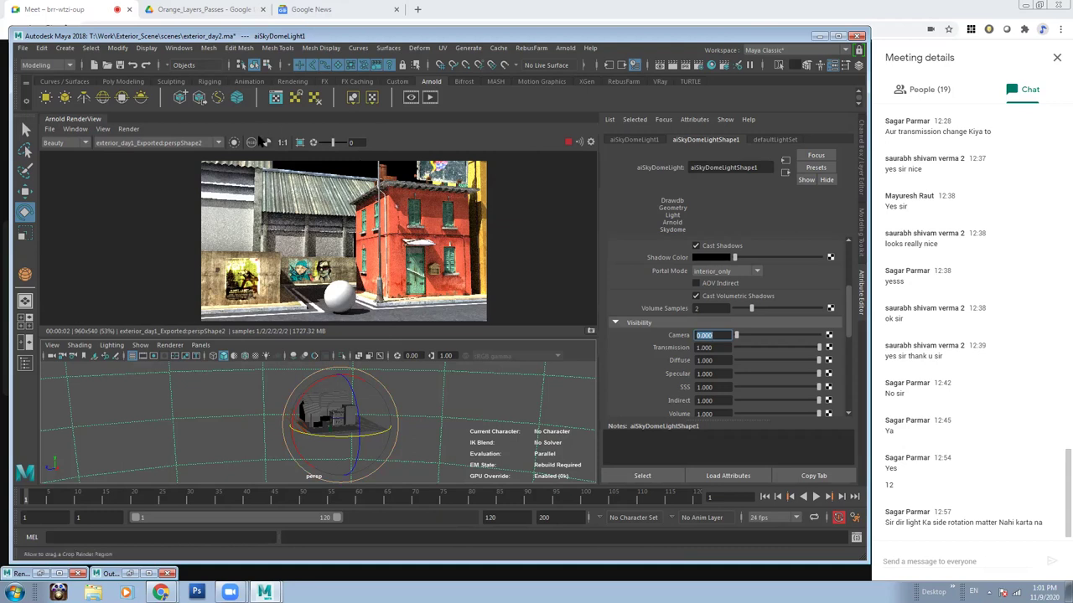
left_click(252, 142)
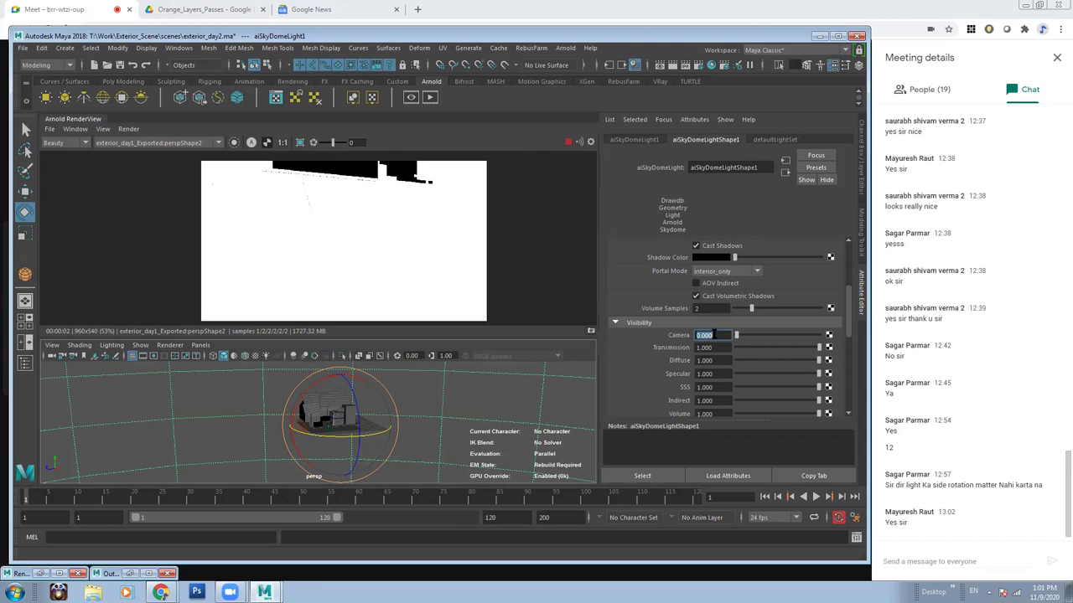
type("1")
key("Return")
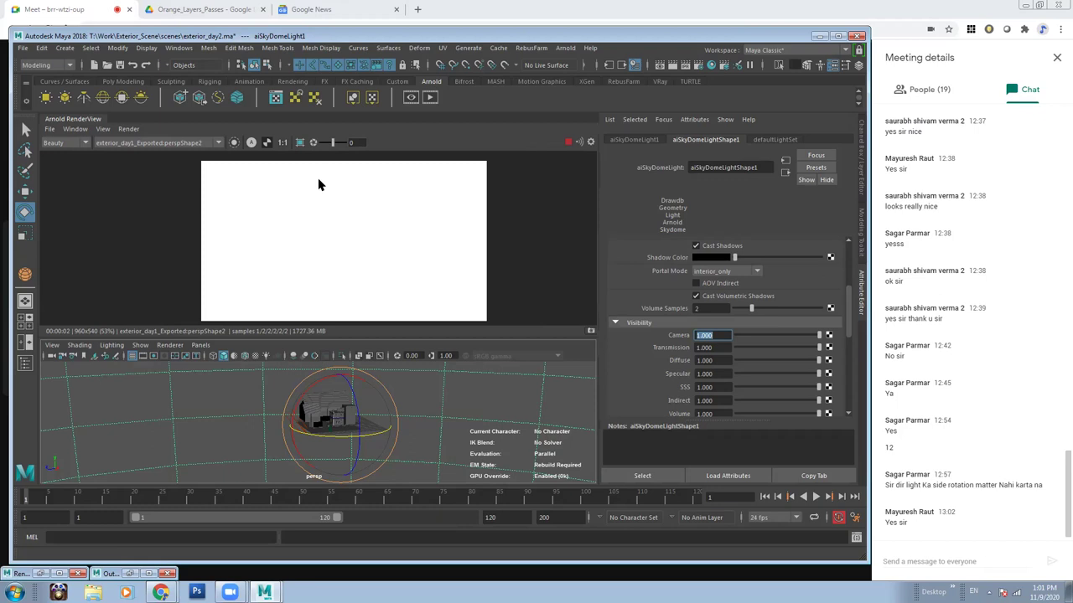
left_click(267, 144)
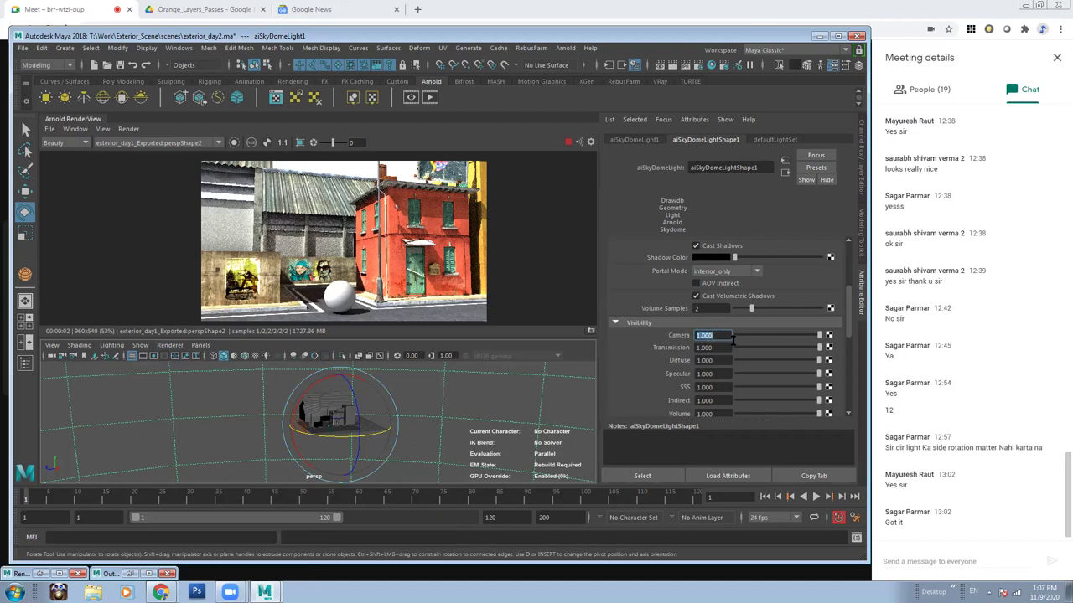
type("0")
key("Return")
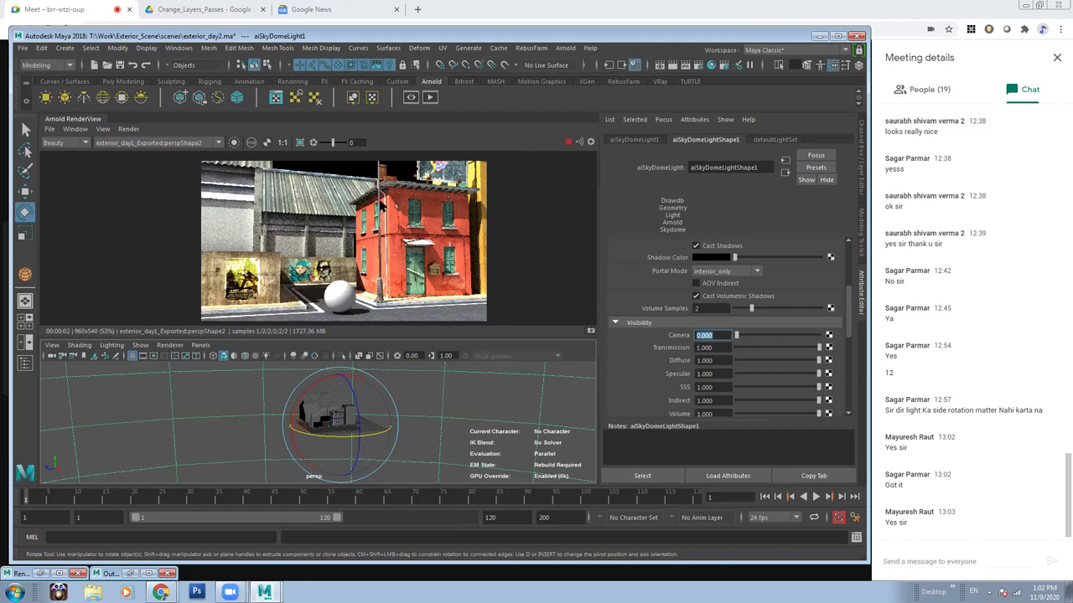
scroll(380, 204, "up", 1)
scroll(373, 197, "up", 2)
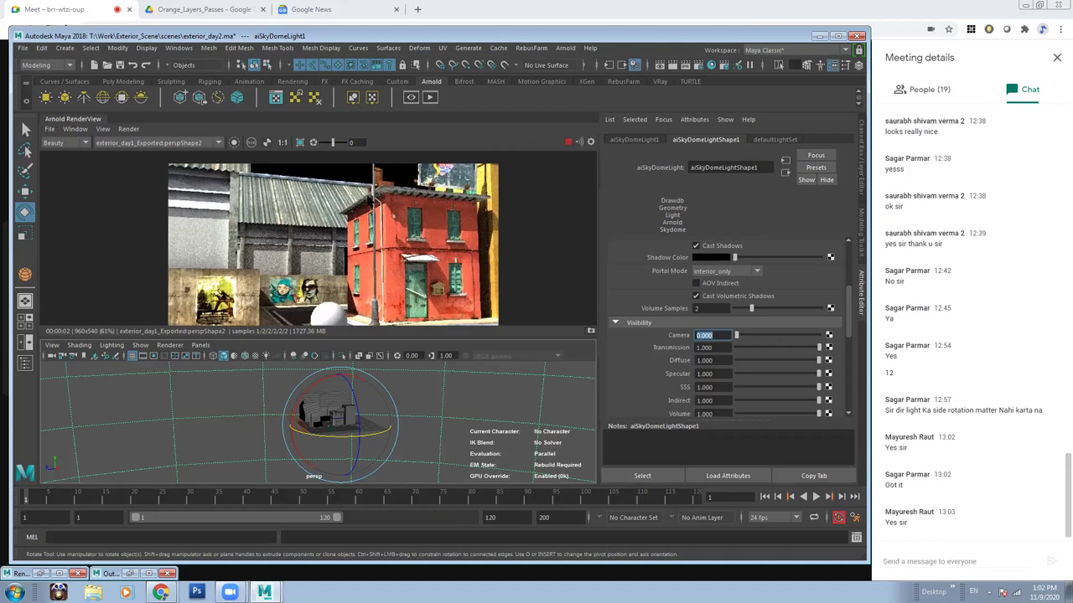
scroll(381, 238, "up", 1)
scroll(360, 226, "up", 1)
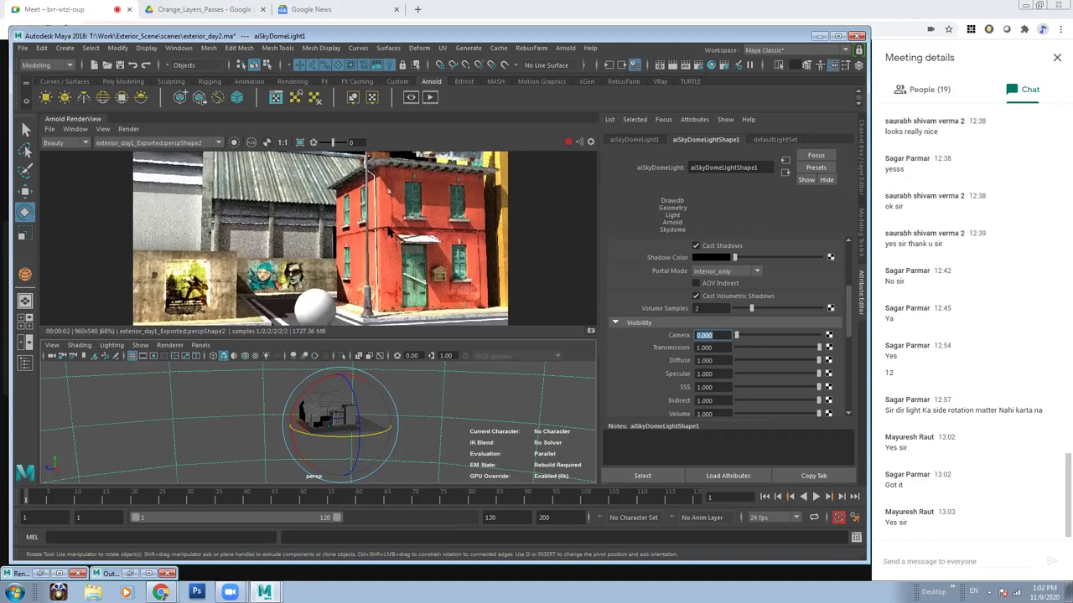
scroll(339, 216, "up", 1)
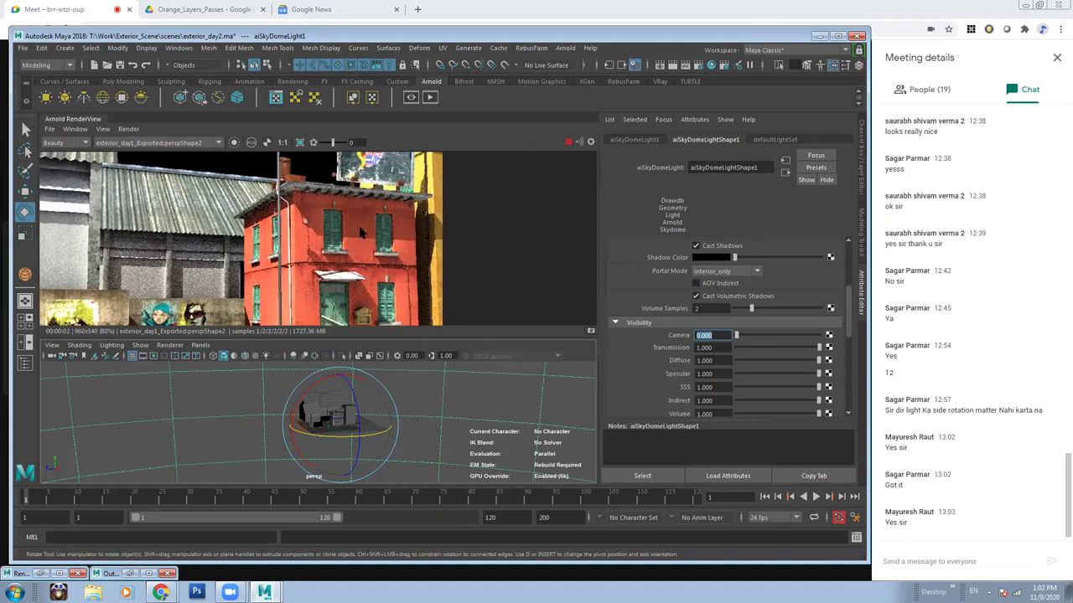
scroll(363, 234, "down", 1)
scroll(364, 194, "down", 1)
scroll(452, 264, "down", 1)
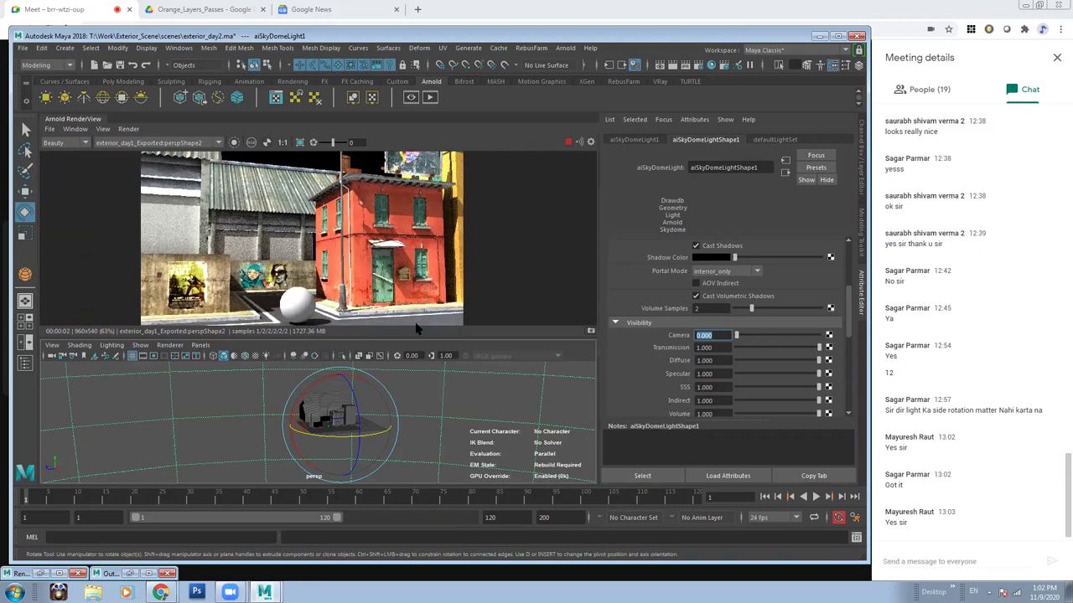
left_click_drag(849, 314, 849, 270)
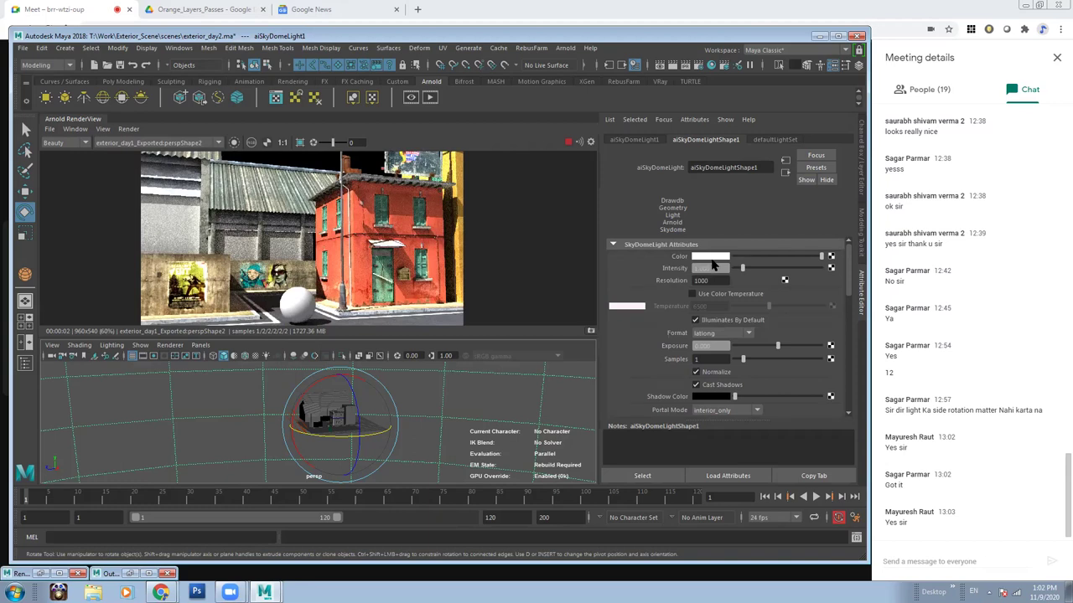
Give aiSkyDomeLight1 a pale blue colour, hue about 190 and saturation about 0.17.
left_click(717, 258)
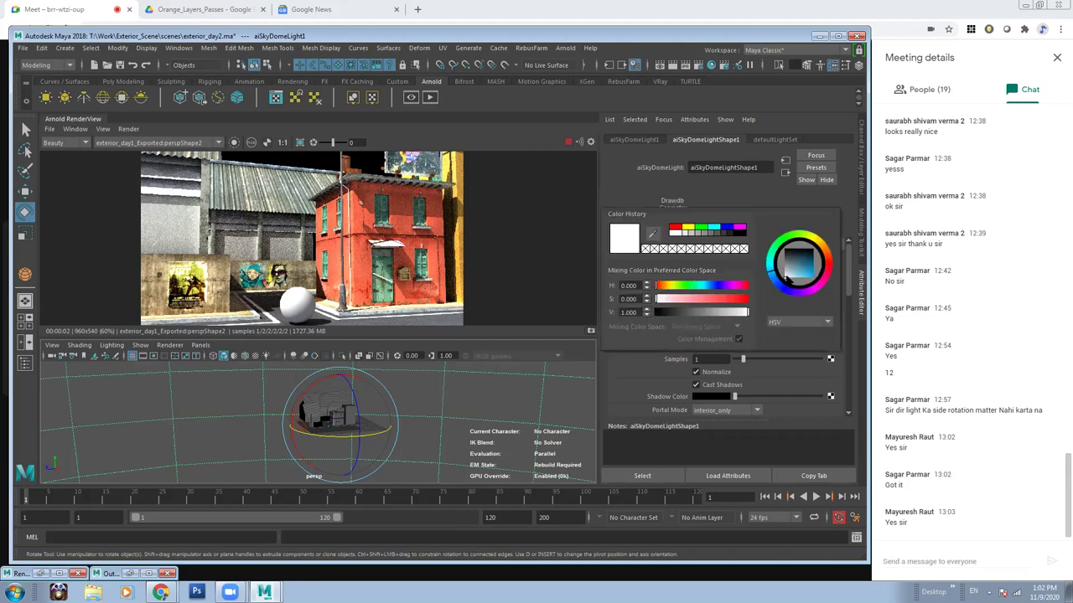
left_click(791, 280)
left_click_drag(791, 280, 788, 283)
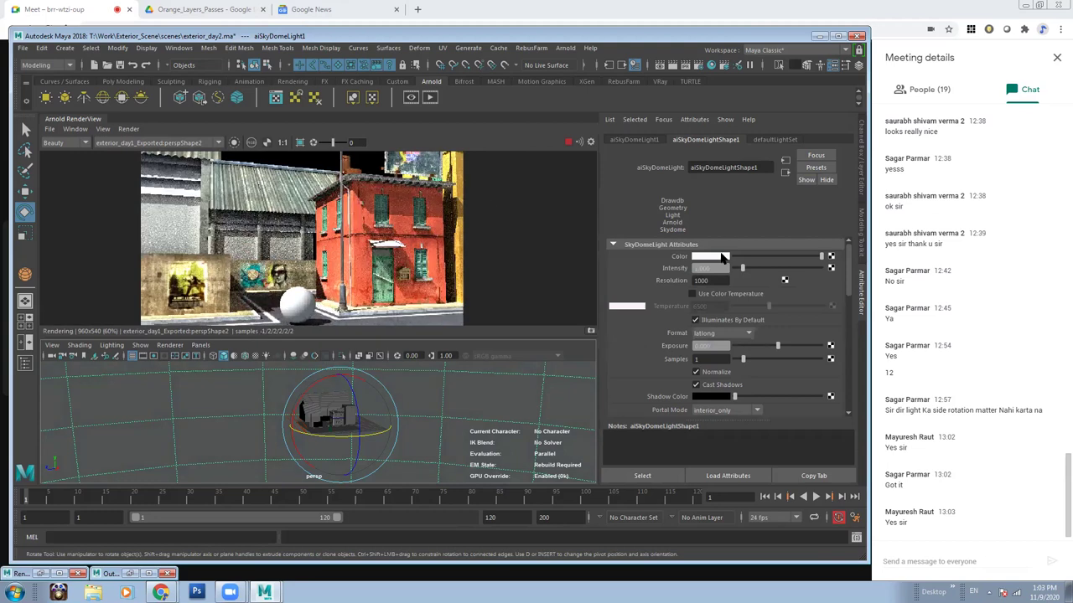
left_click(717, 256)
left_click(717, 263)
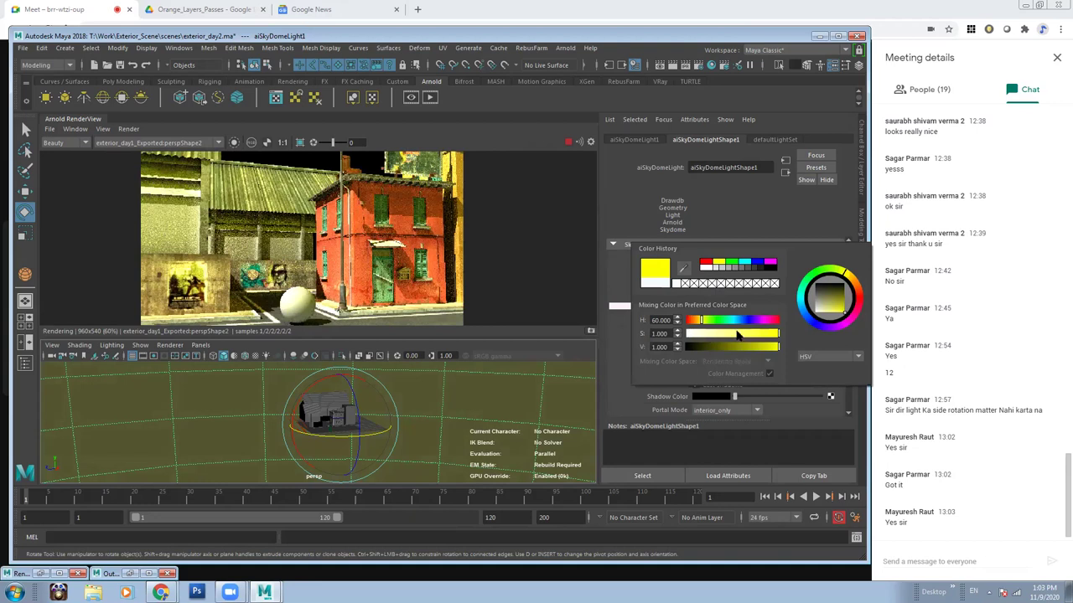
left_click(801, 306)
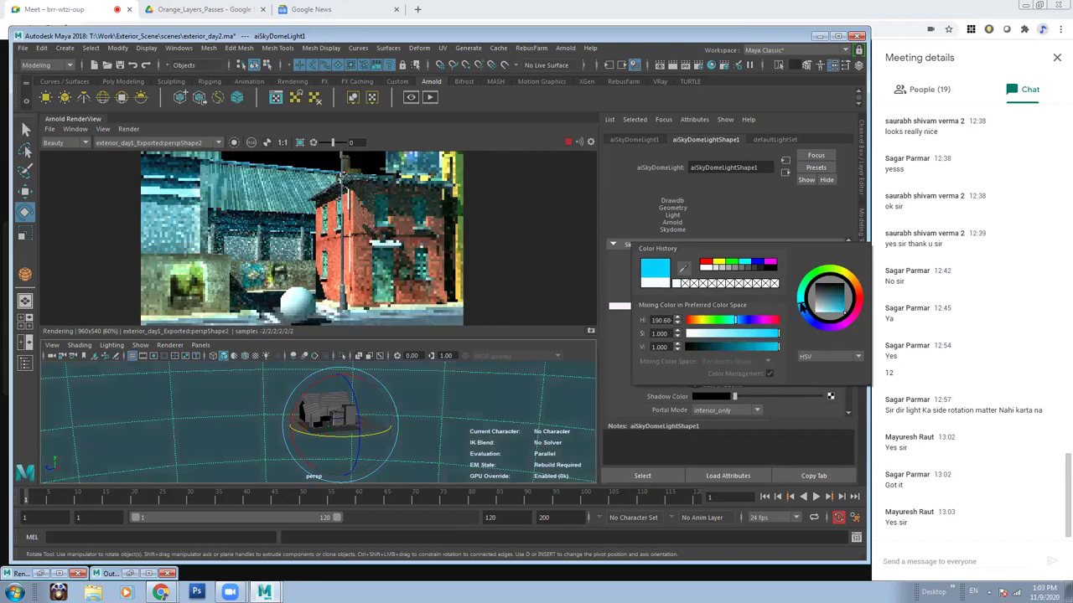
left_click_drag(711, 336, 705, 335)
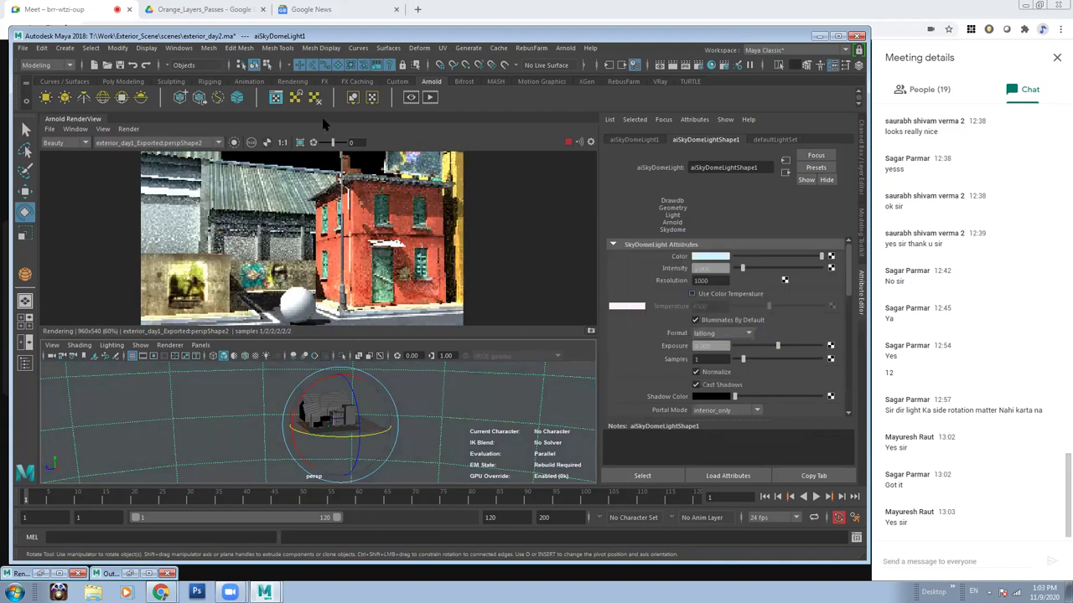
scroll(354, 242, "down", 1)
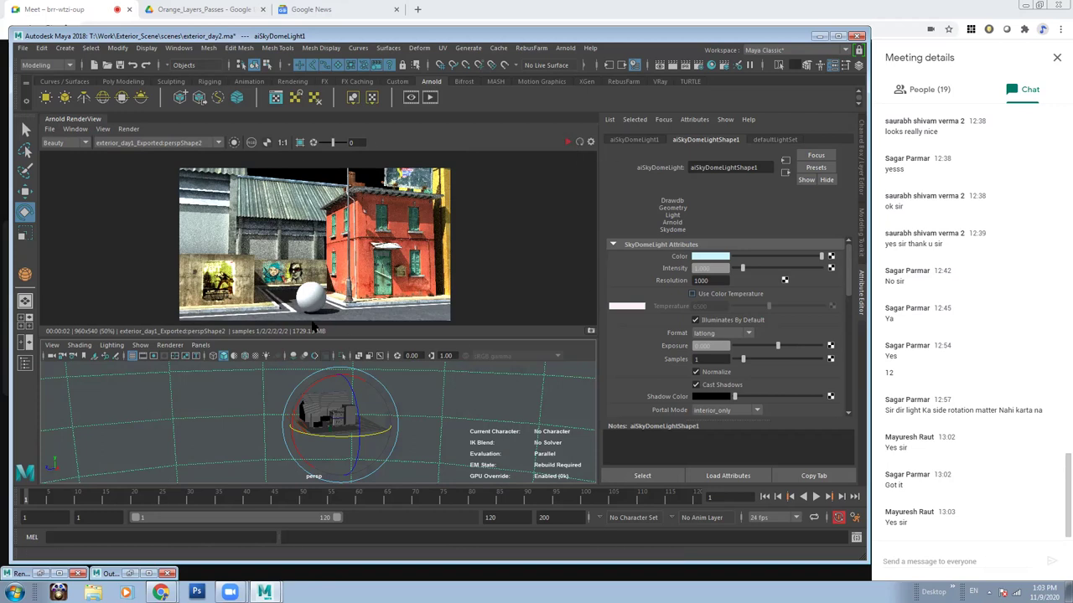
scroll(345, 266, "up", 1)
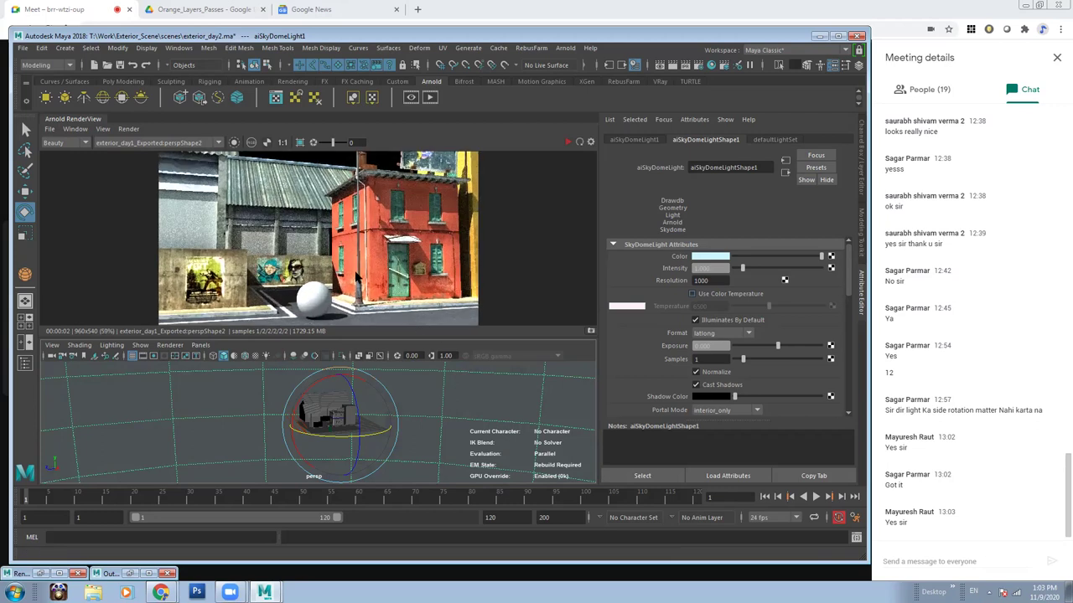
scroll(346, 267, "up", 1)
scroll(345, 266, "up", 1)
scroll(340, 268, "down", 1)
scroll(295, 274, "down", 1)
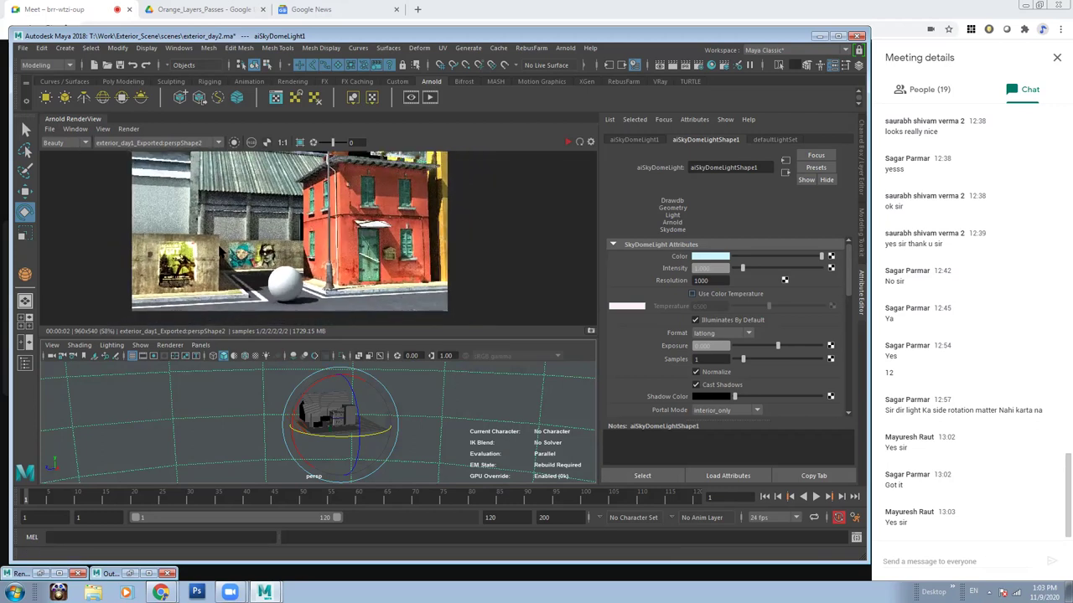
scroll(284, 234, "down", 1)
middle_click_drag(307, 229, 307, 255, "alt")
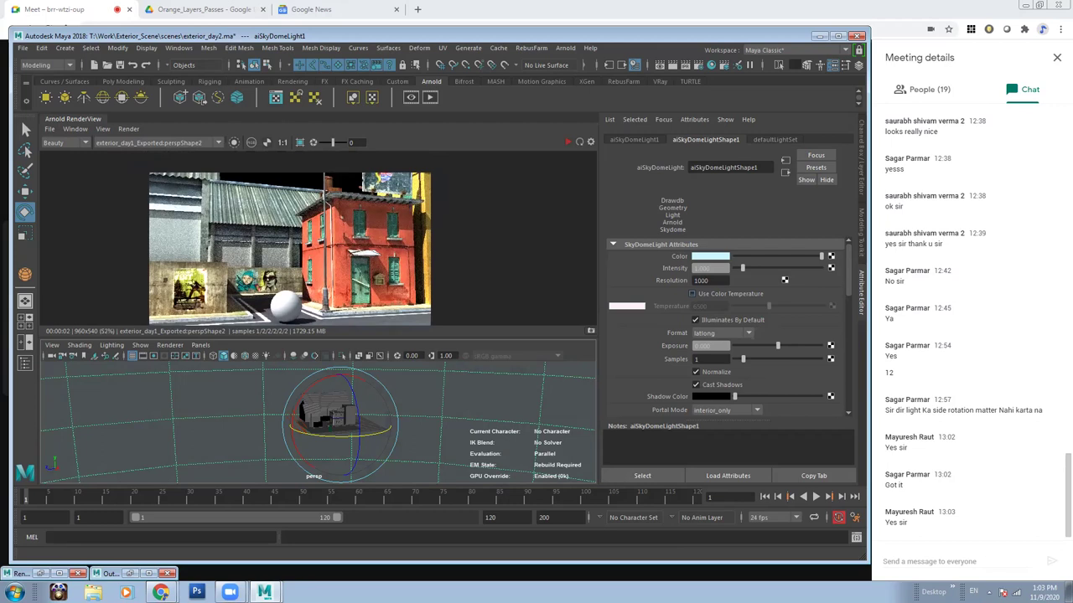
scroll(317, 226, "up", 1)
scroll(319, 241, "up", 1)
scroll(310, 248, "up", 1)
scroll(305, 254, "up", 1)
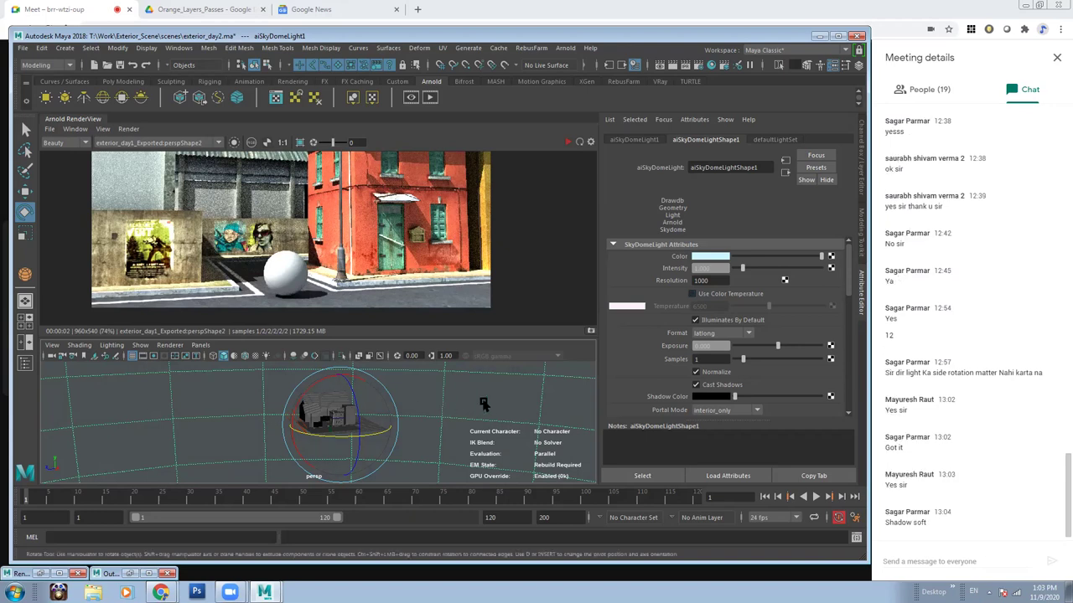
Create an Arnold area light, frame it, and rotate it to face the scene.
mouse_move(317, 428)
right_mouse_down("alt")
mouse_move(331, 394)
mouse_move(532, 385)
right_mouse_up("alt")
left_click(531, 385)
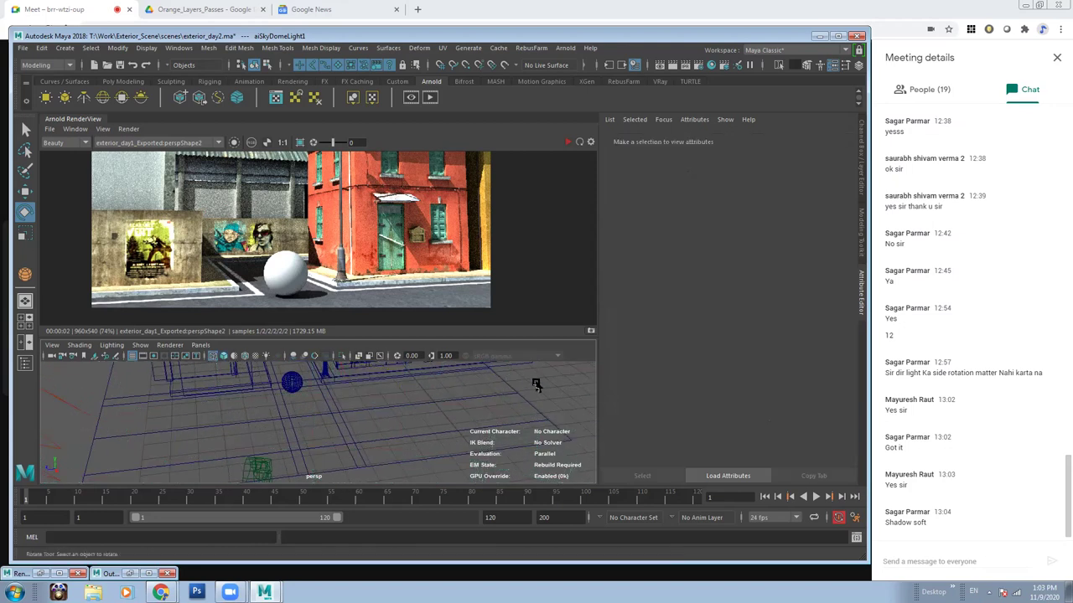
left_click(49, 97)
key("f")
key("e")
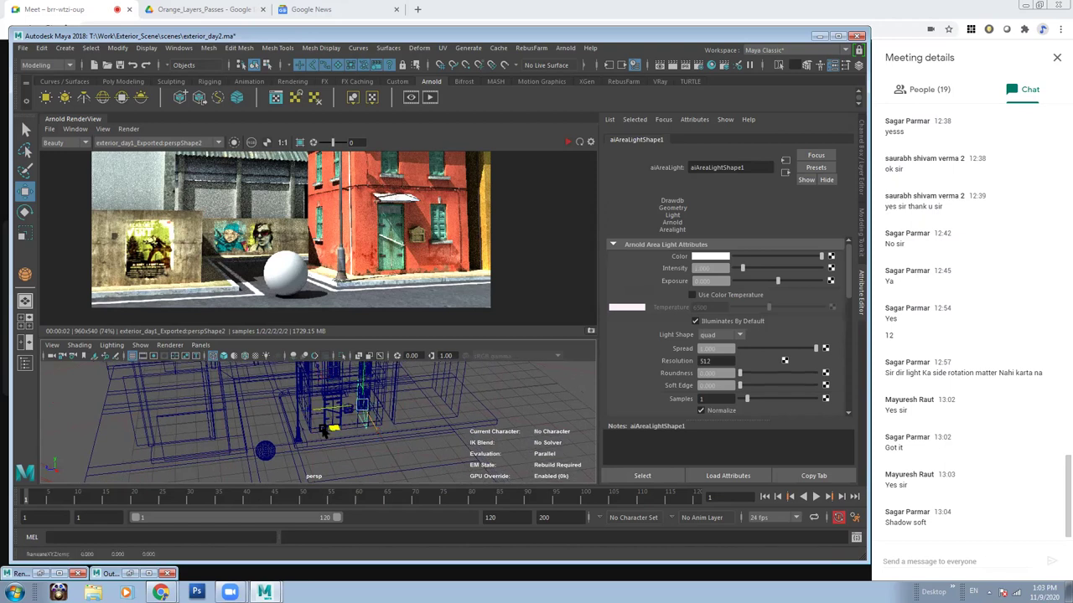
mouse_move(279, 423)
left_mouse_down()
mouse_move(333, 448)
mouse_move(339, 393)
mouse_move(379, 451)
mouse_move(399, 403)
mouse_move(361, 386)
mouse_move(331, 413)
mouse_move(314, 410)
left_mouse_up()
Position and scale the area light beside the sphere, with textured viewport shading.
key("w")
key("r")
key("w")
key("6")
key("r")
key("w")
key("e")
key("r")
mouse_move(320, 398)
left_mouse_down("alt")
mouse_move(355, 407)
mouse_move(318, 431)
left_mouse_up("alt")
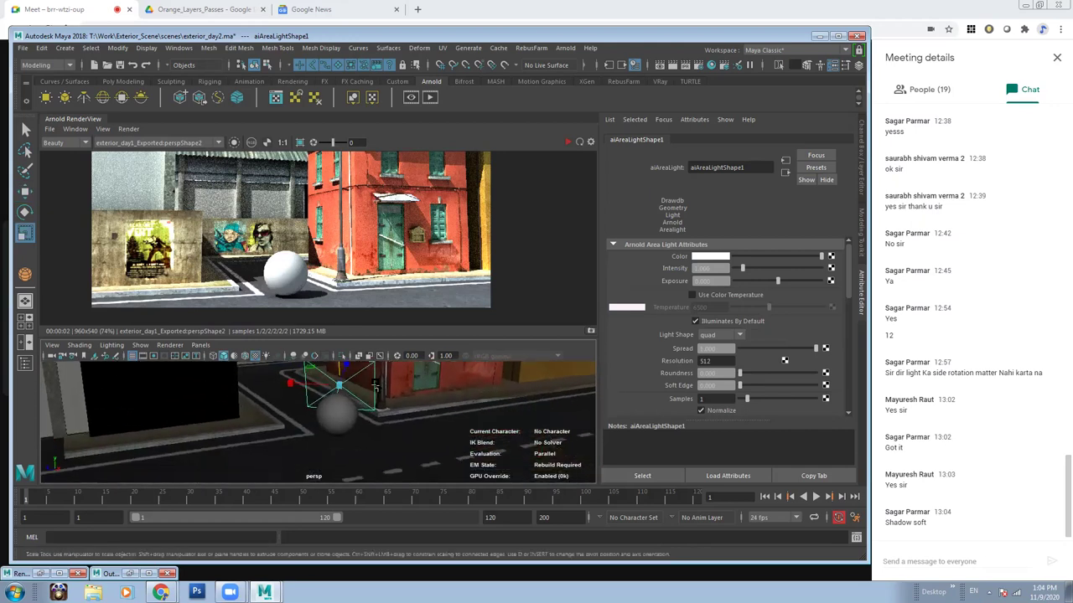
left_click(316, 439)
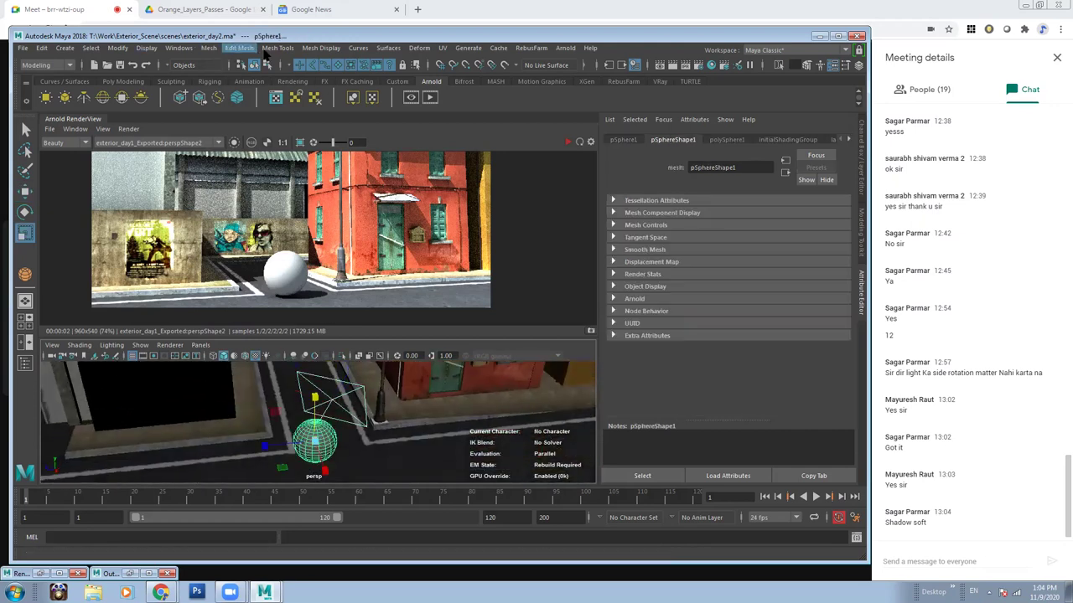
Switch the menu set to Rendering and glance at the Lighting/Shading menu.
left_click(52, 65)
left_click(52, 123)
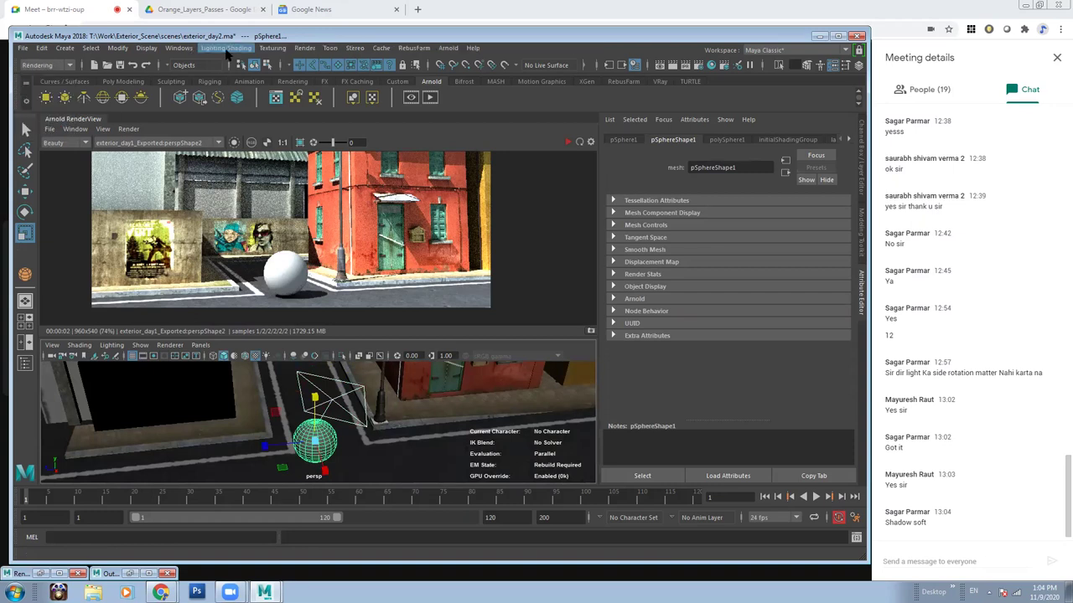
left_click(218, 50)
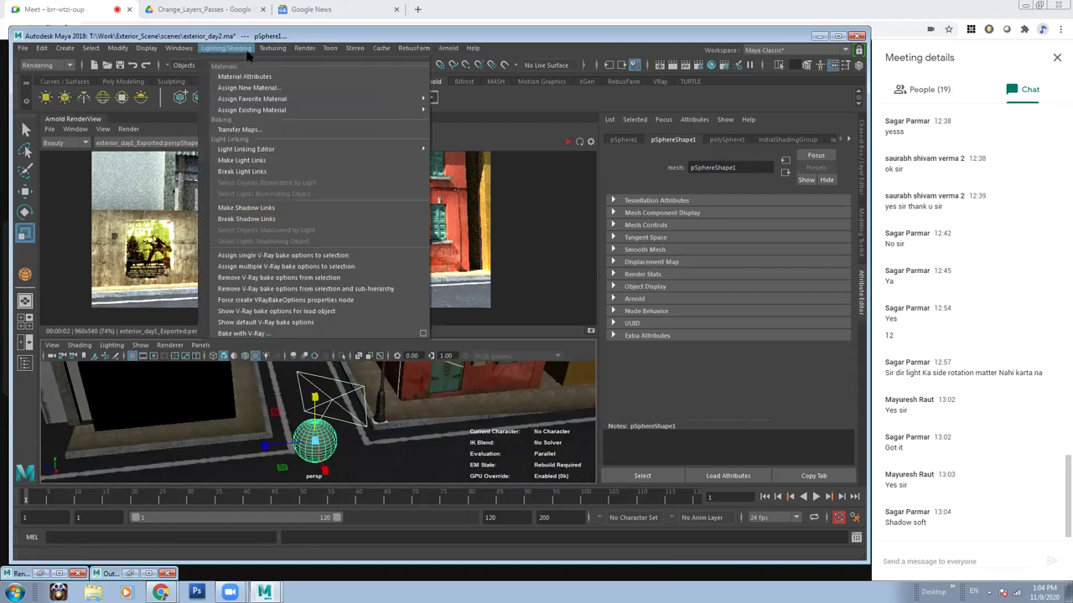
left_click(243, 165)
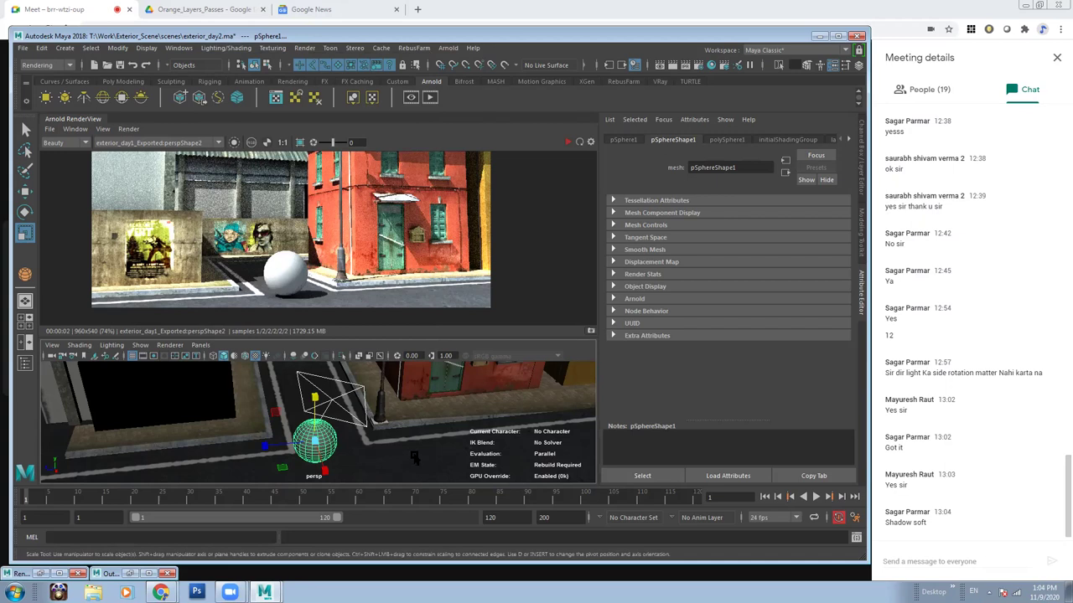
Orbit around the sphere and start a fresh Arnold render of the street.
left_click_drag(414, 457, 360, 414, "alt")
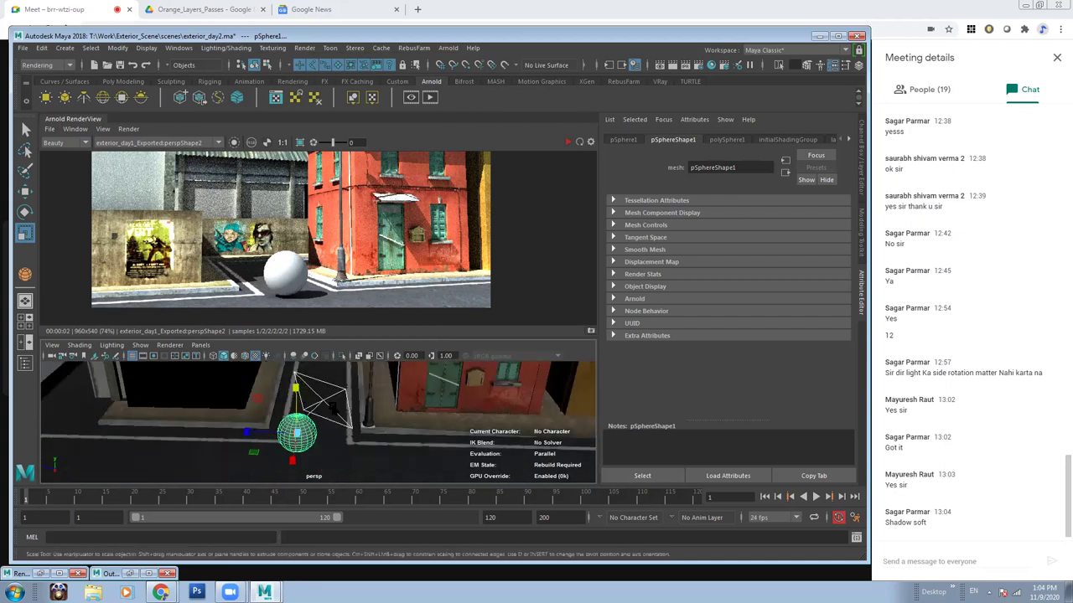
left_click_drag(317, 423, 285, 183, "alt")
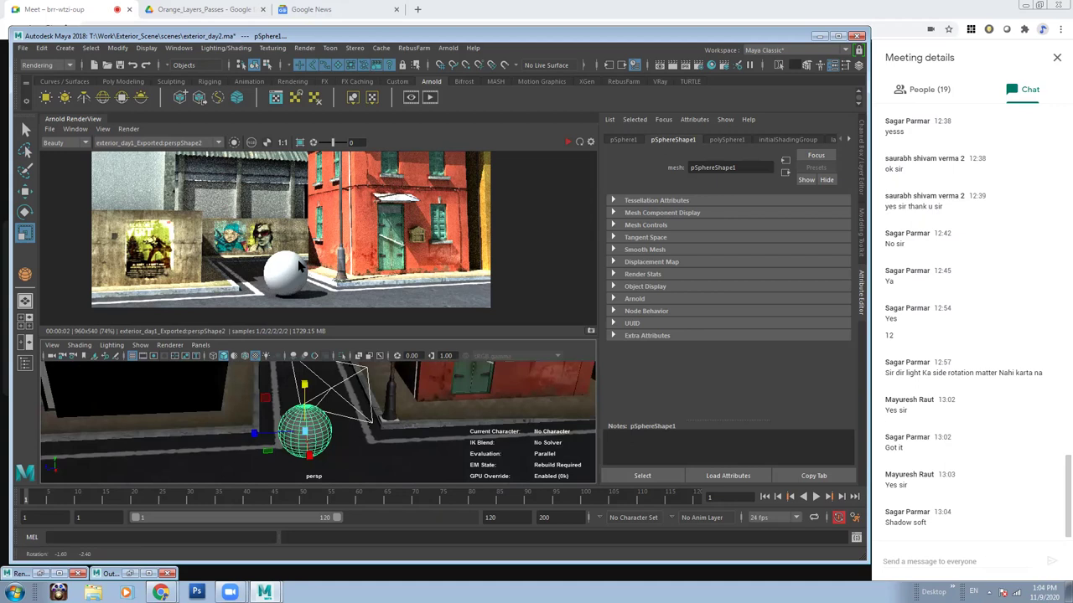
left_click_drag(283, 458, 391, 442, "alt")
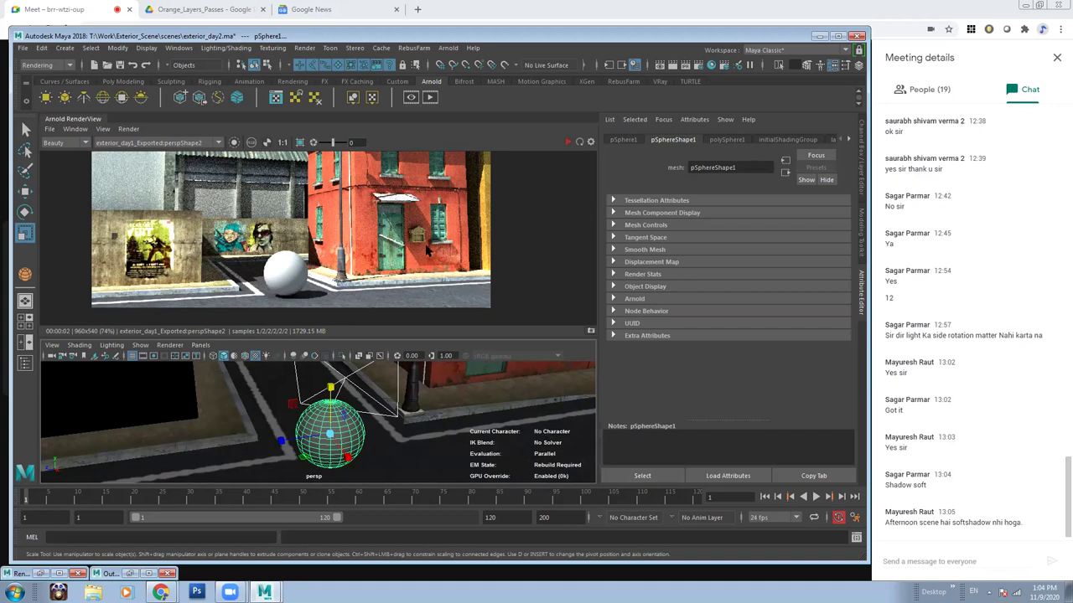
mouse_move(339, 437)
left_mouse_down("alt")
mouse_move(361, 429)
mouse_move(359, 411)
left_mouse_up("alt")
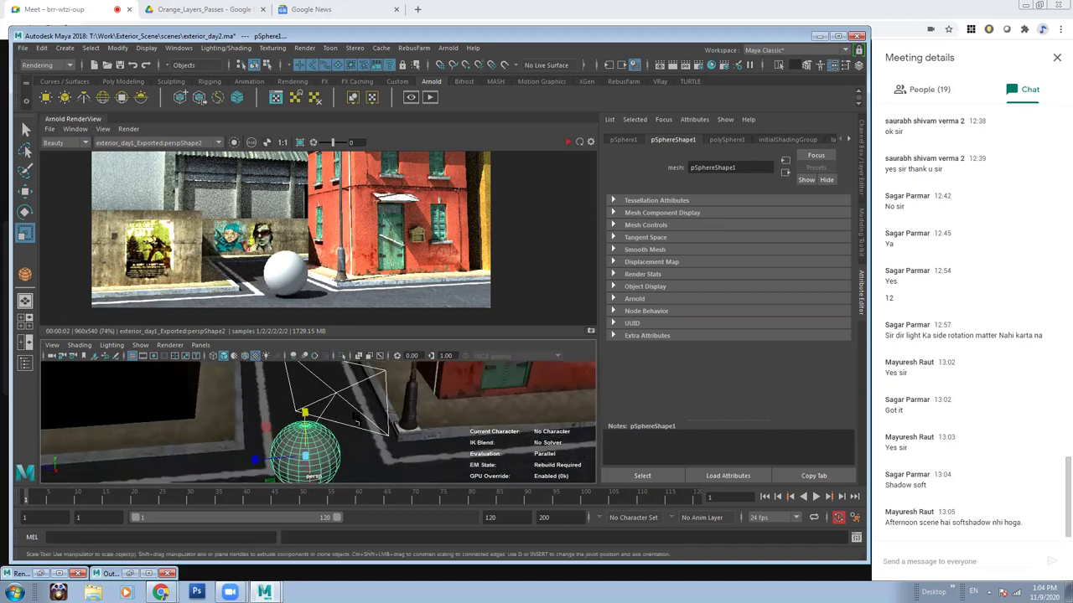
left_click(568, 141)
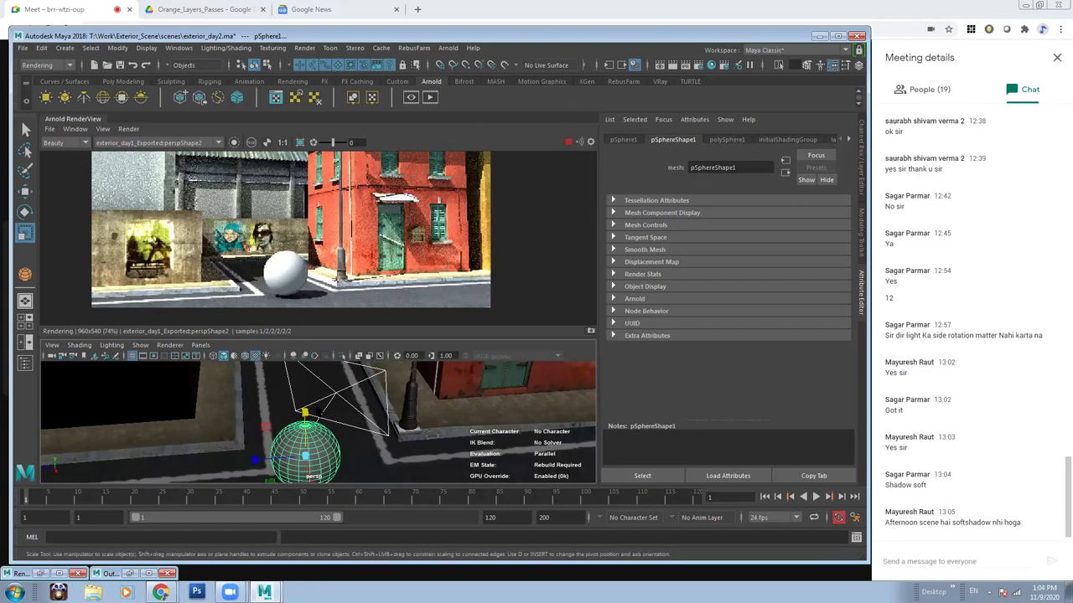
Select the area light, set its exposure to 10, then commit a lower value.
left_click(338, 393)
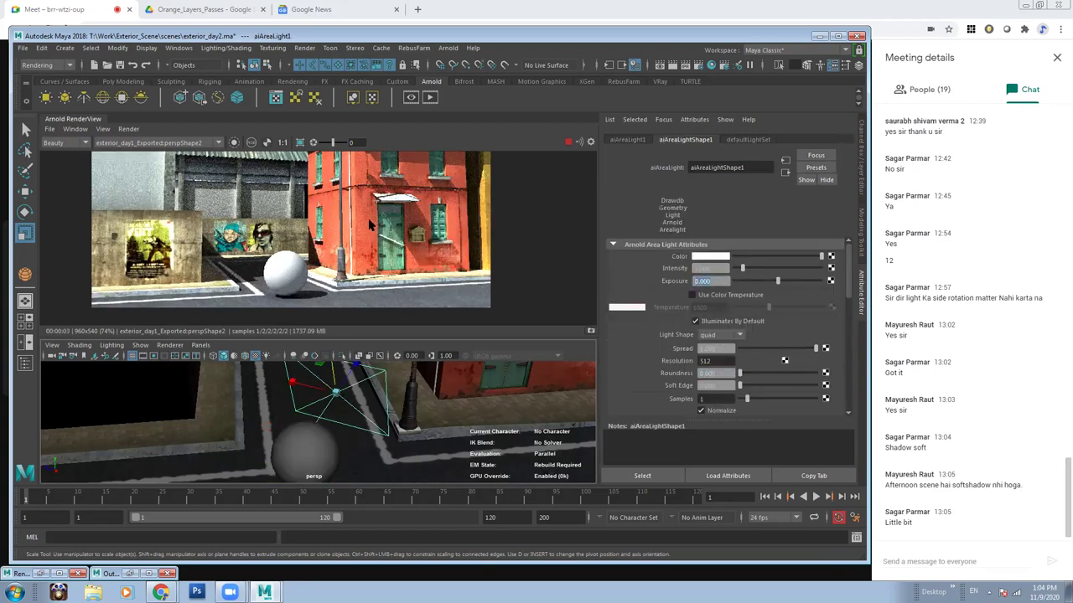
type("10")
key("Return")
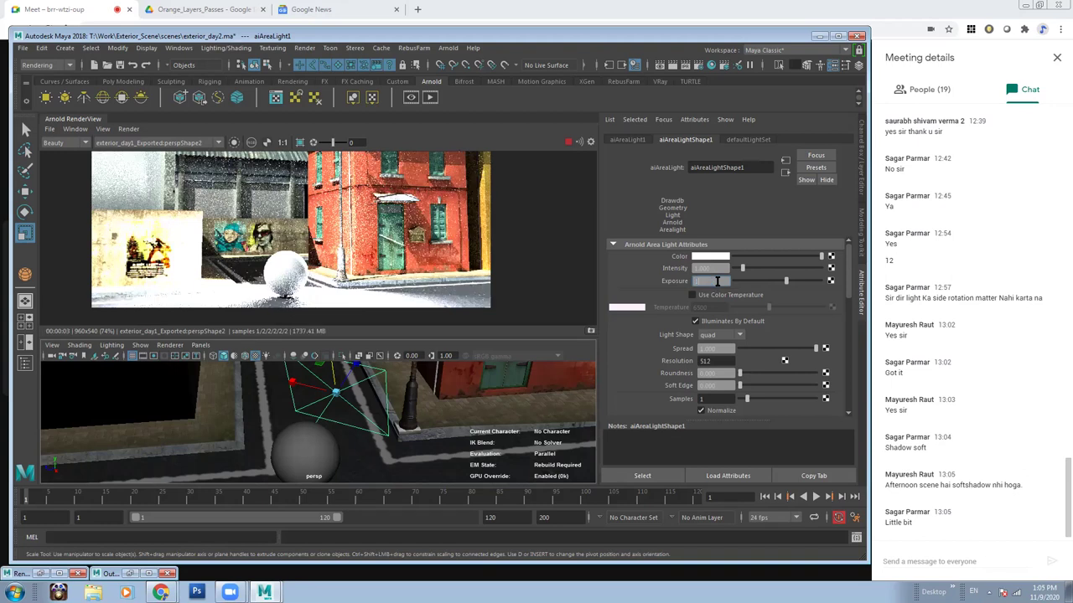
type("1.000")
key("Return")
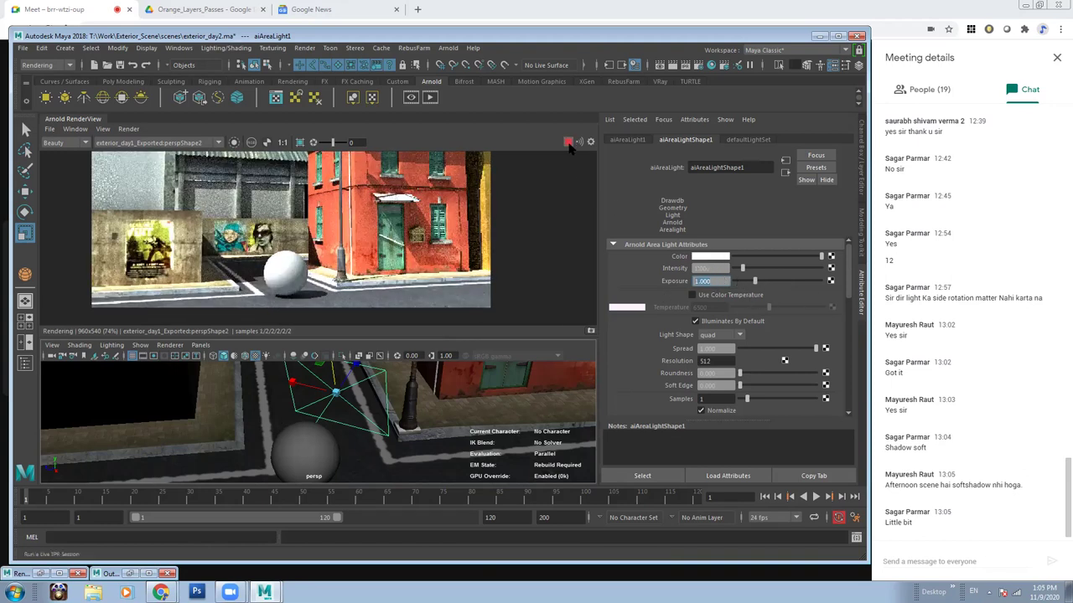
Orbit around the street model, select the sky dome light, then reselect the area light.
scroll(375, 426, "down", 3)
scroll(430, 399, "down", 5)
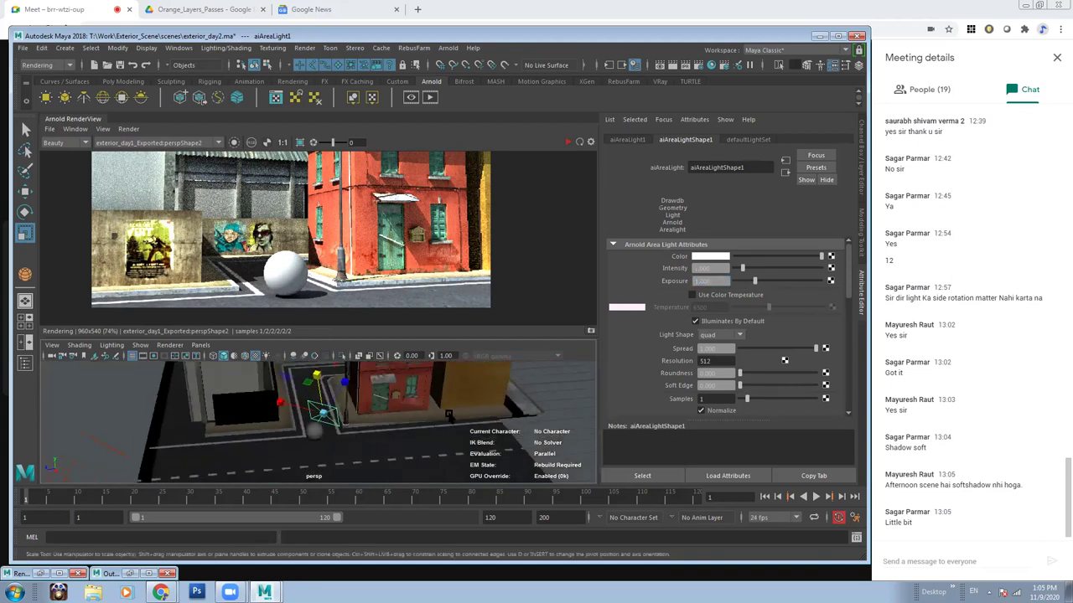
left_click_drag(346, 417, 285, 403, "alt")
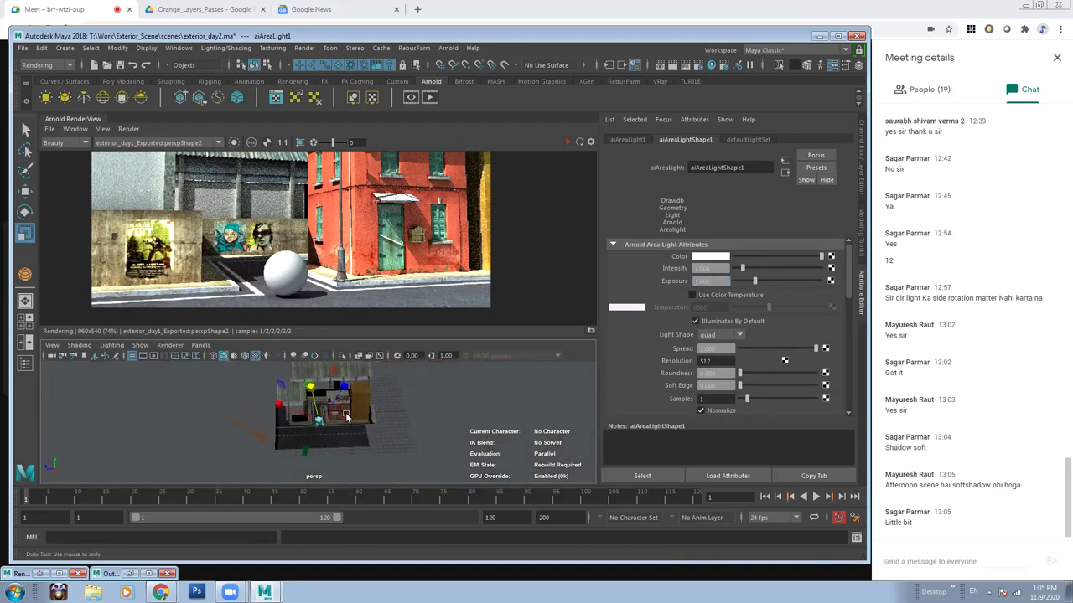
left_click(251, 375)
left_click_drag(263, 360, 395, 450)
scroll(348, 444, "up", 2)
scroll(335, 436, "up", 2)
scroll(312, 419, "up", 3)
scroll(311, 419, "up", 1)
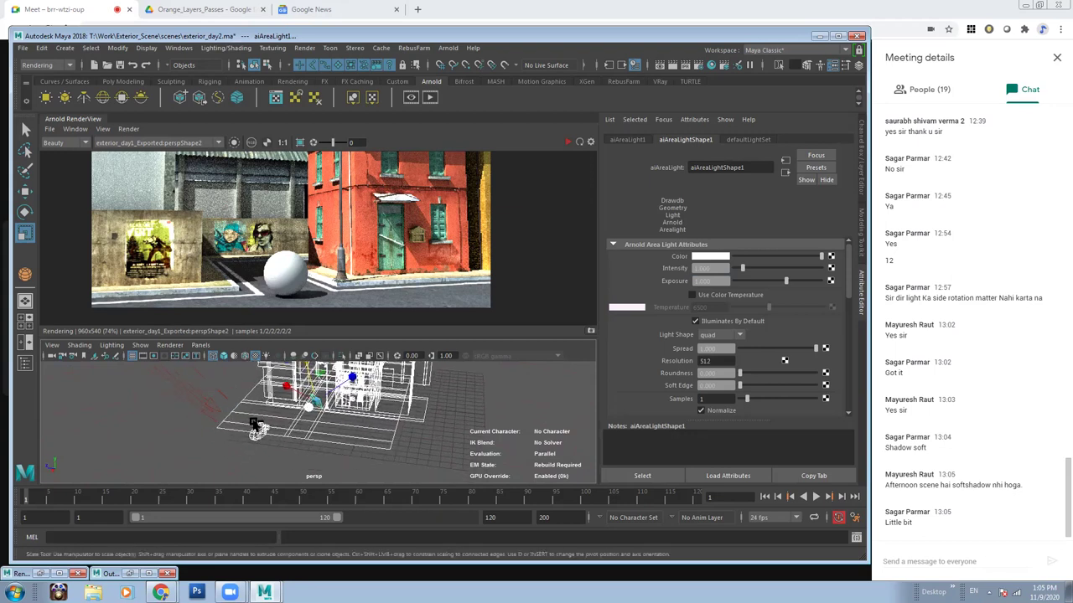
scroll(274, 448, "up", 1)
scroll(273, 447, "up", 1)
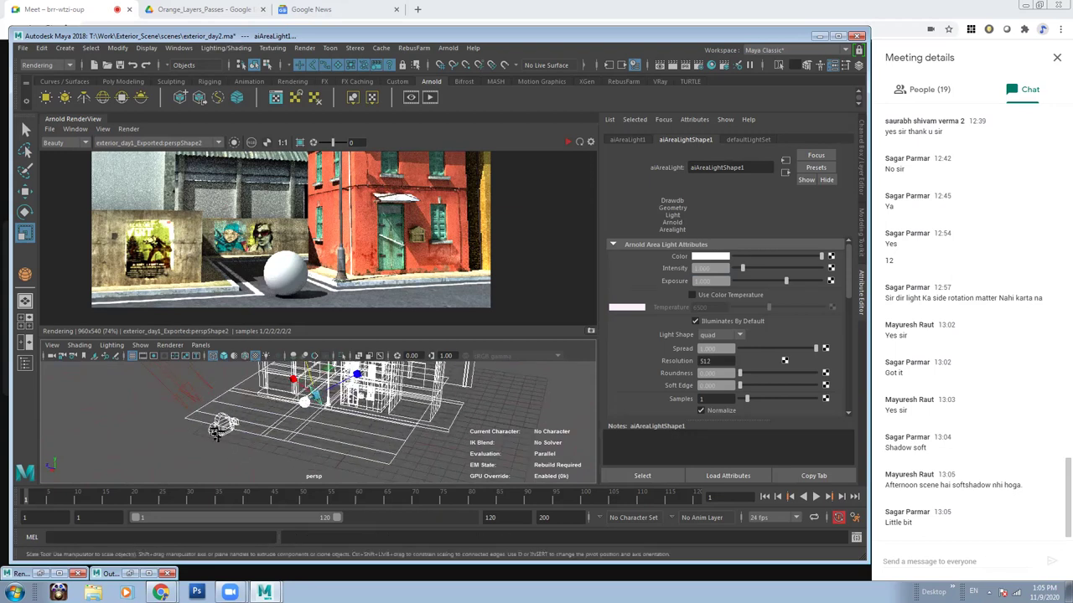
scroll(243, 434, "up", 2)
scroll(290, 421, "up", 2)
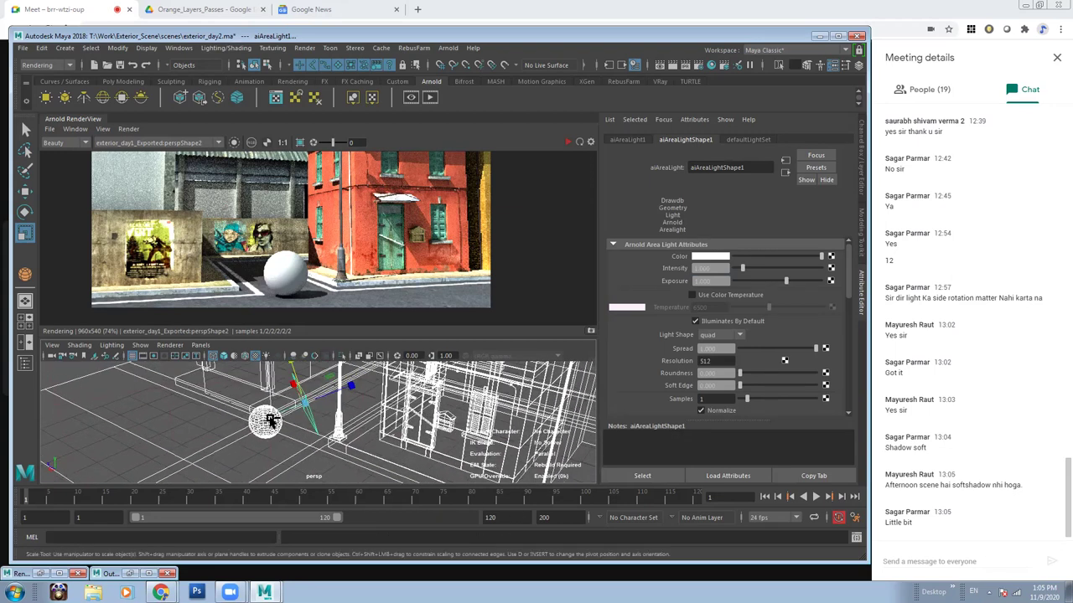
scroll(290, 419, "up", 2)
scroll(285, 411, "up", 2)
Orbit to an angled view of the building and clear the selection.
left_click_drag(285, 408, 262, 434, "alt")
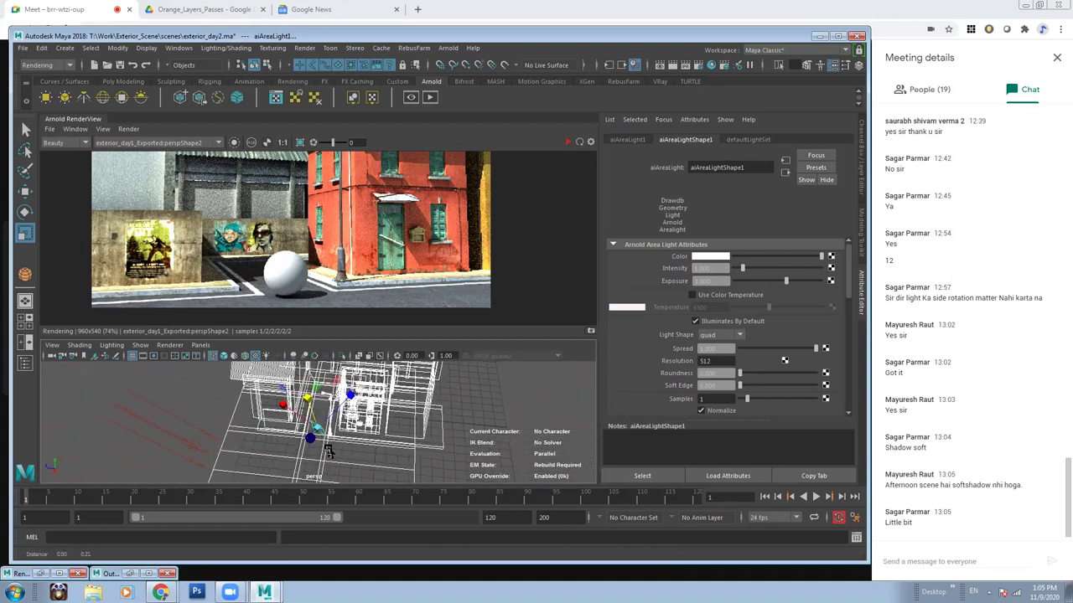
scroll(263, 435, "up", 2)
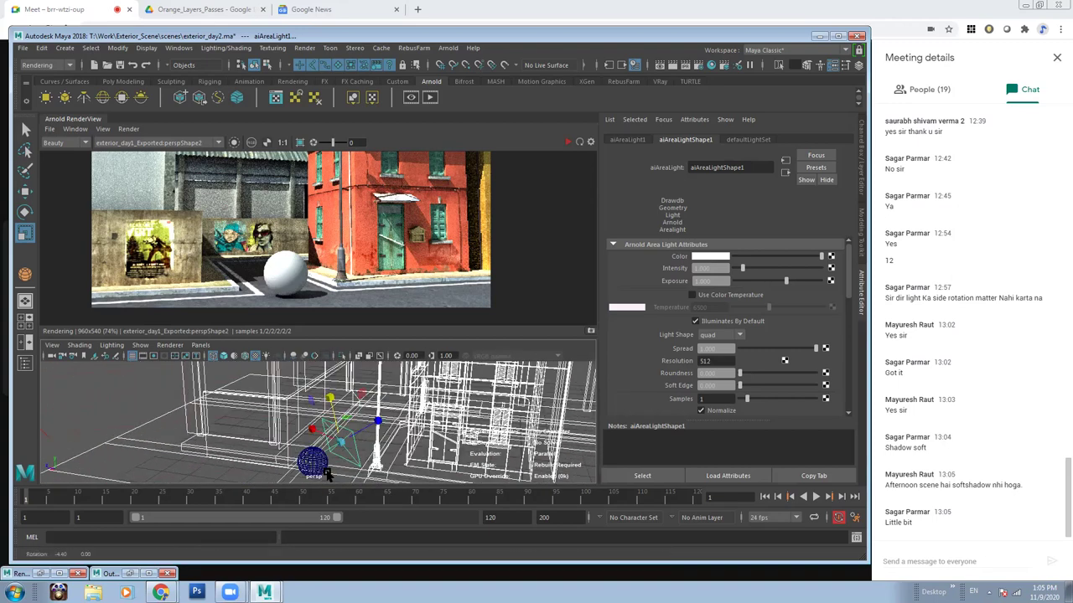
scroll(352, 455, "up", 1)
scroll(386, 444, "up", 2)
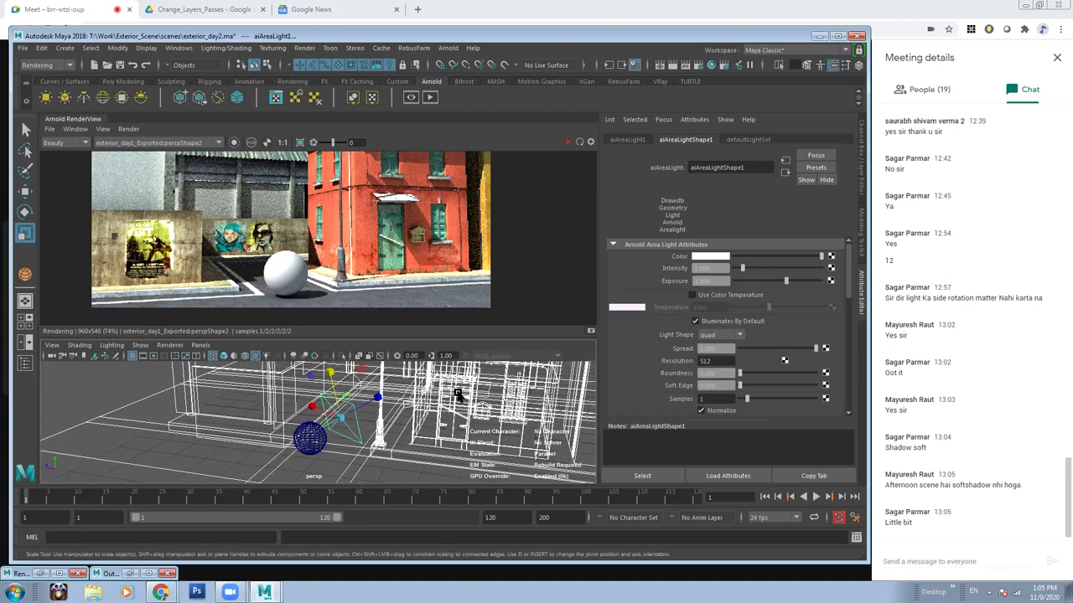
scroll(419, 431, "up", 1)
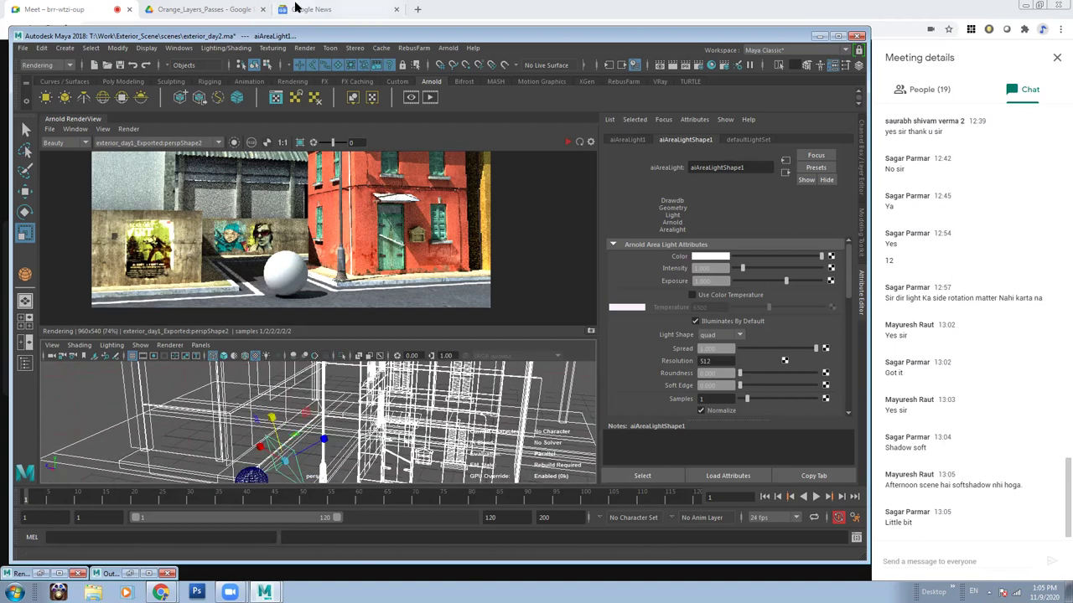
left_click(233, 52)
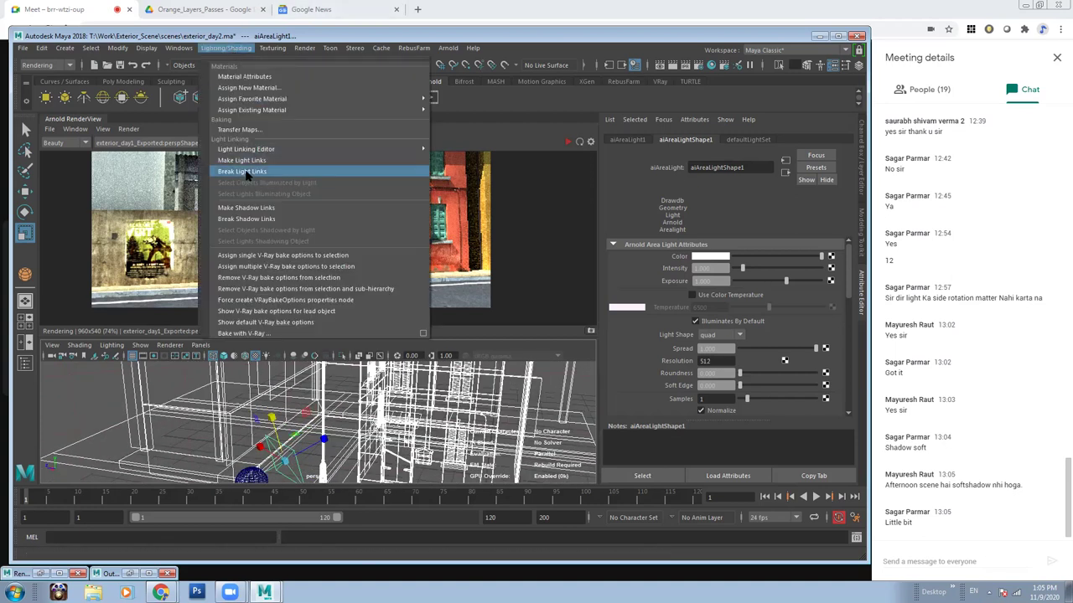
scroll(257, 412, "up", 2)
scroll(257, 413, "down", 2)
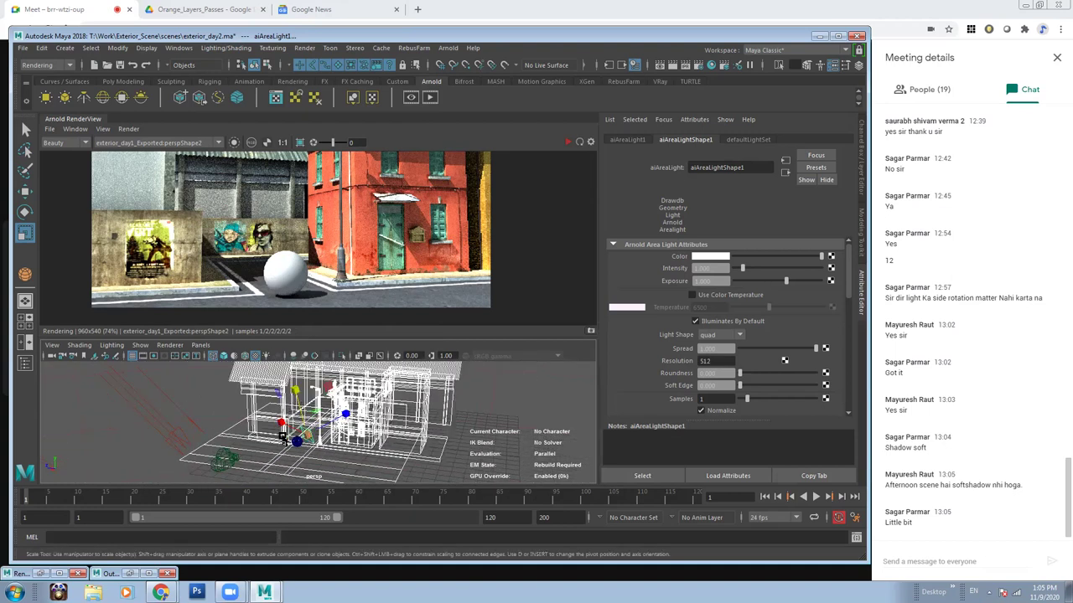
scroll(305, 436, "down", 2)
left_click(517, 399)
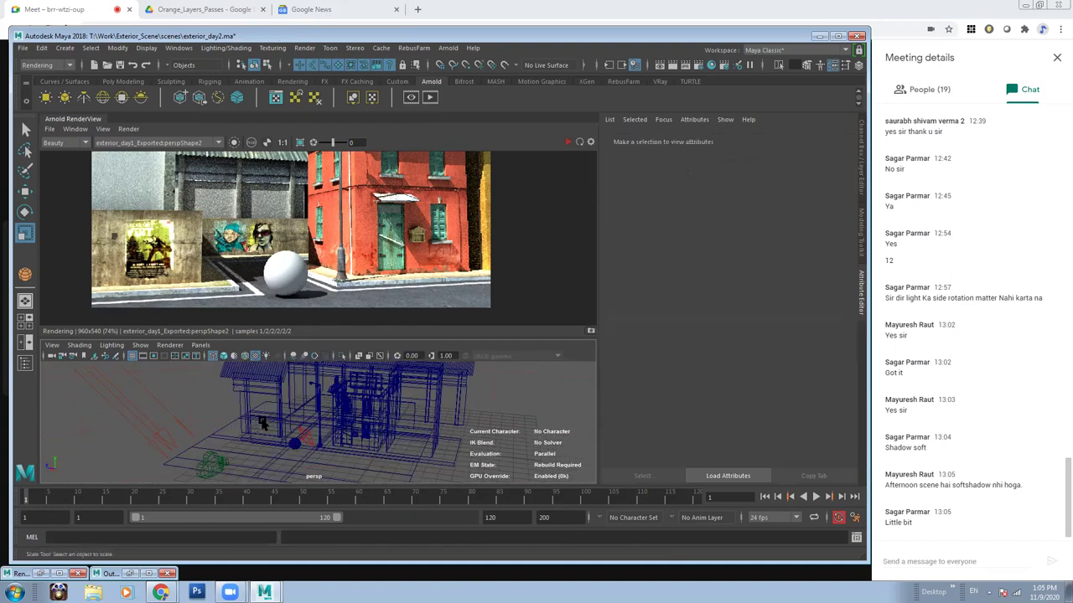
scroll(363, 394, "up", 3)
Start the Arnold IPR live render and set the area light's exposure to 5.
left_click(567, 142)
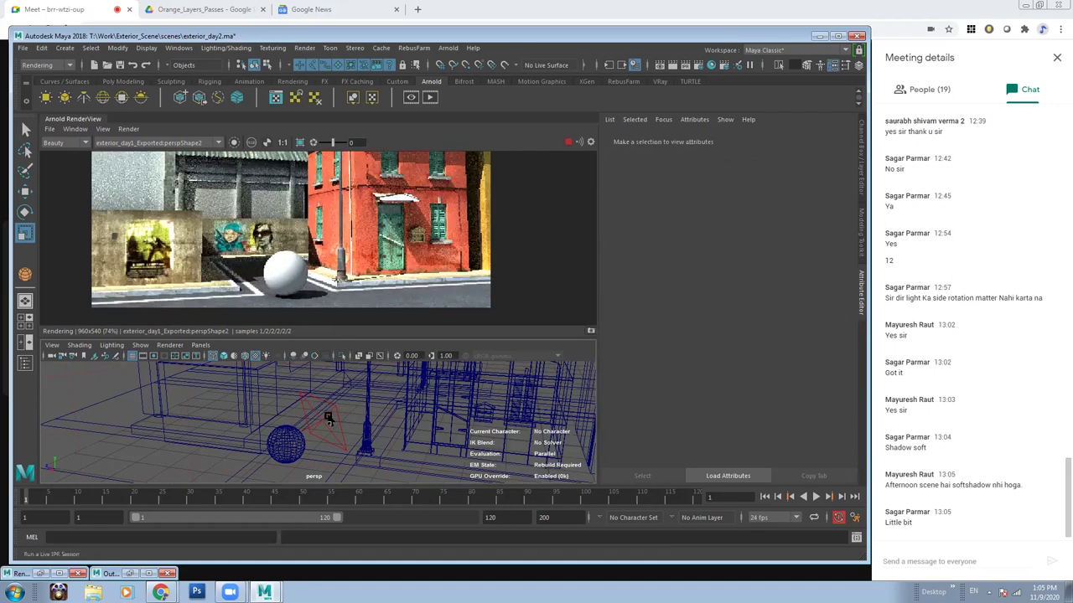
left_click(350, 412)
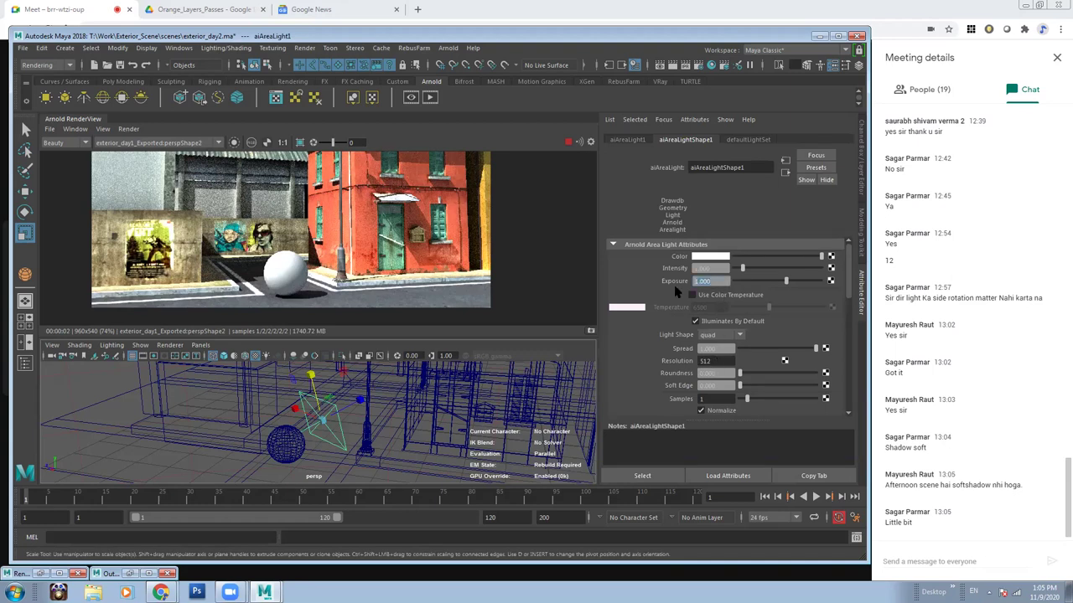
type("5.000")
key("Return")
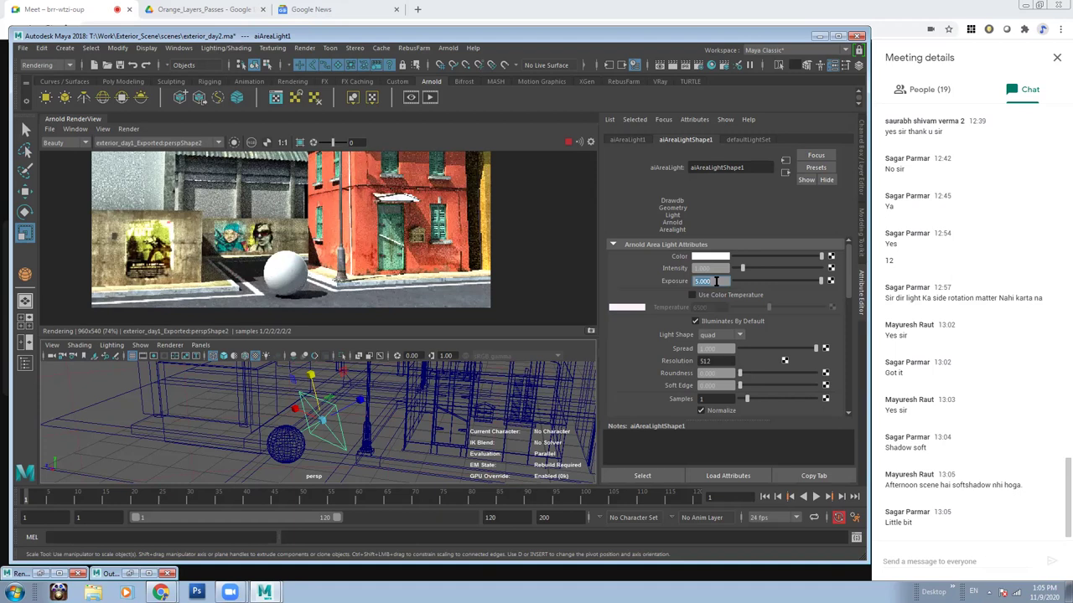
type("10")
key("Return")
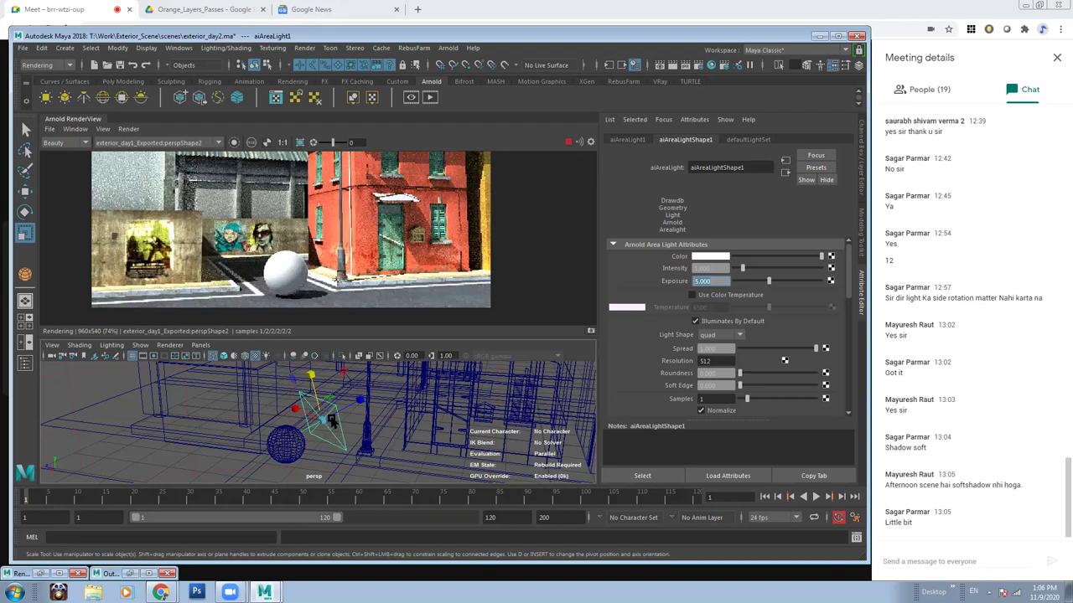
Move the area light nearer the sphere, rotate it to re-aim, and raise it higher.
key("w")
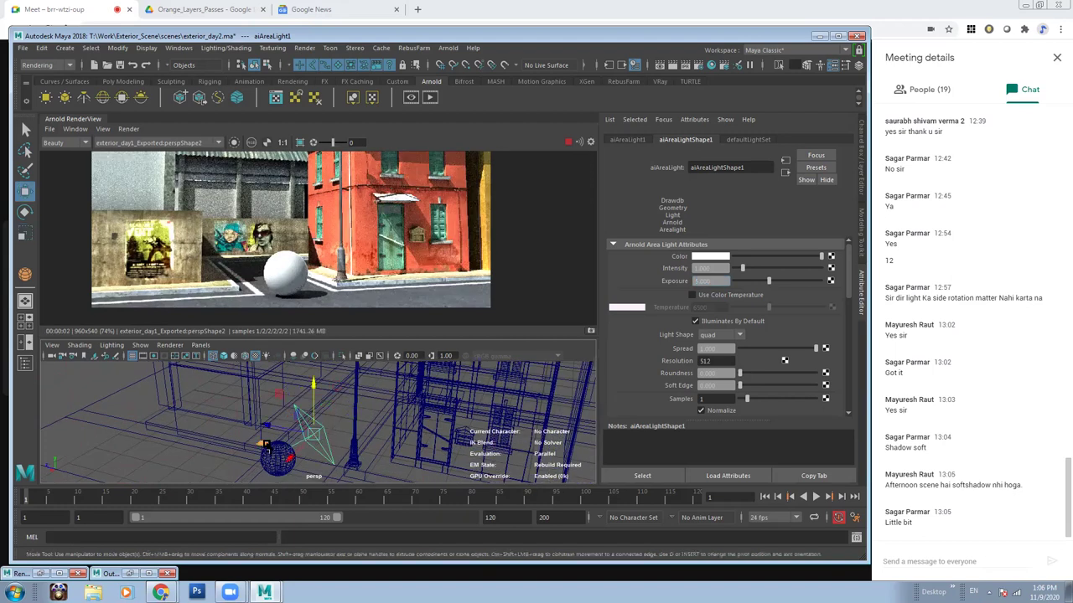
left_click_drag(265, 444, 334, 440)
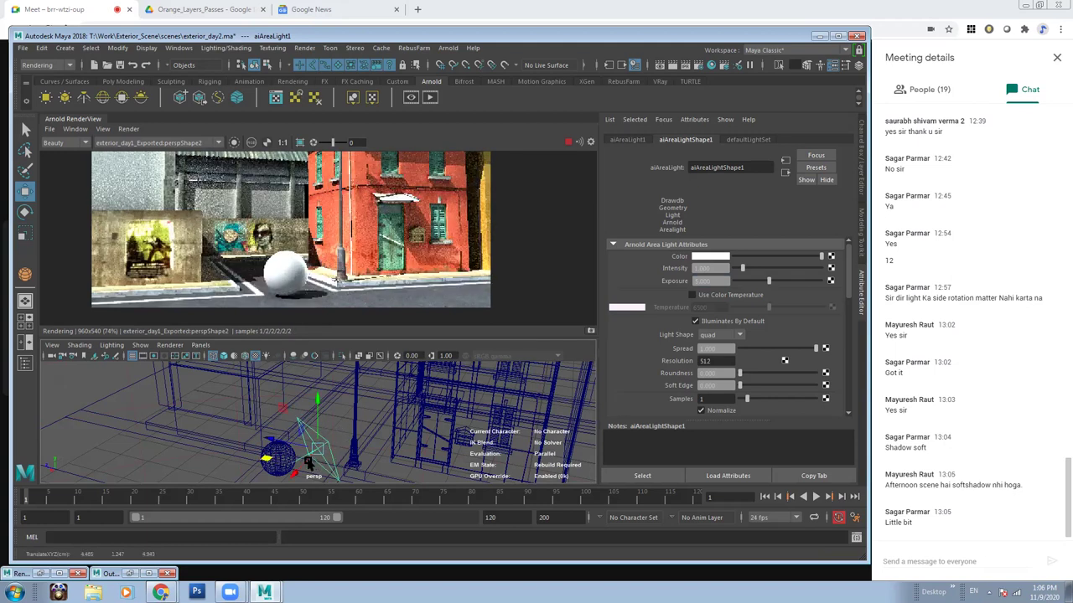
key("e")
mouse_move(317, 466)
left_mouse_down()
mouse_move(324, 476)
mouse_move(318, 419)
left_mouse_up()
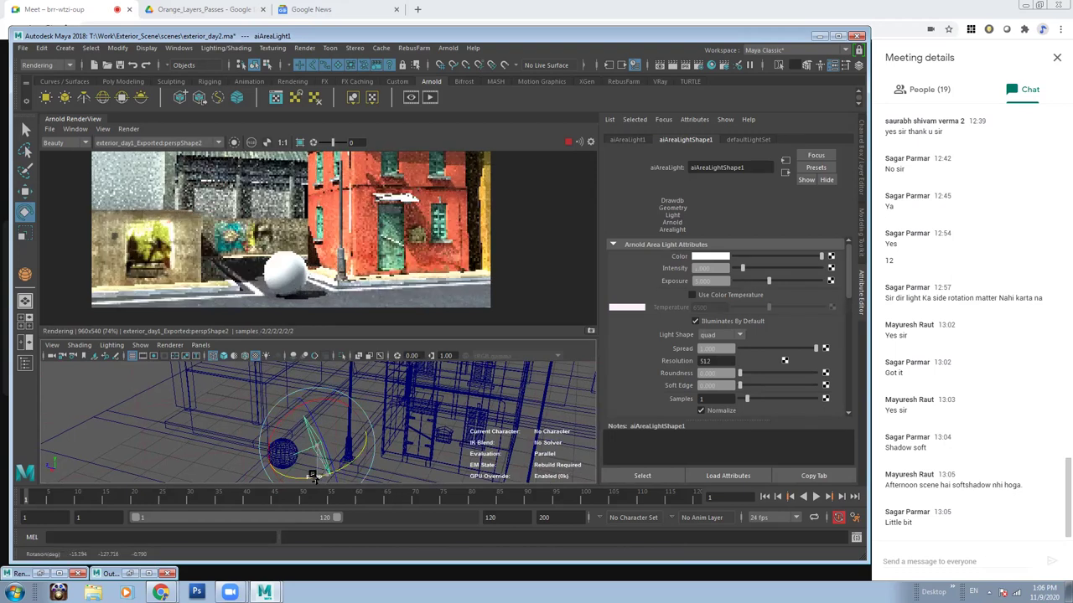
key("w")
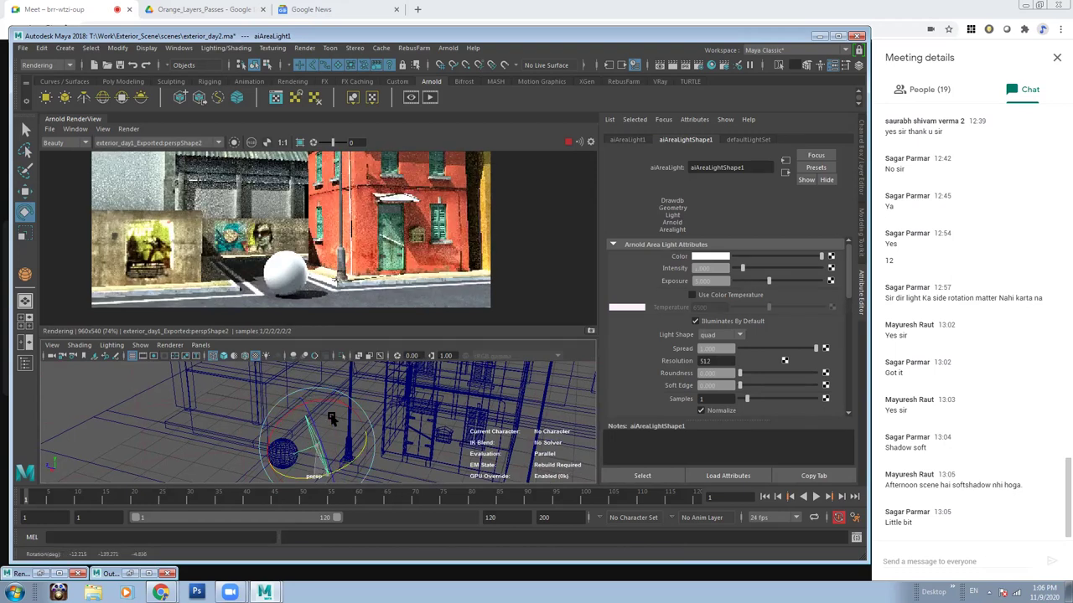
left_click_drag(310, 411, 327, 402, "alt")
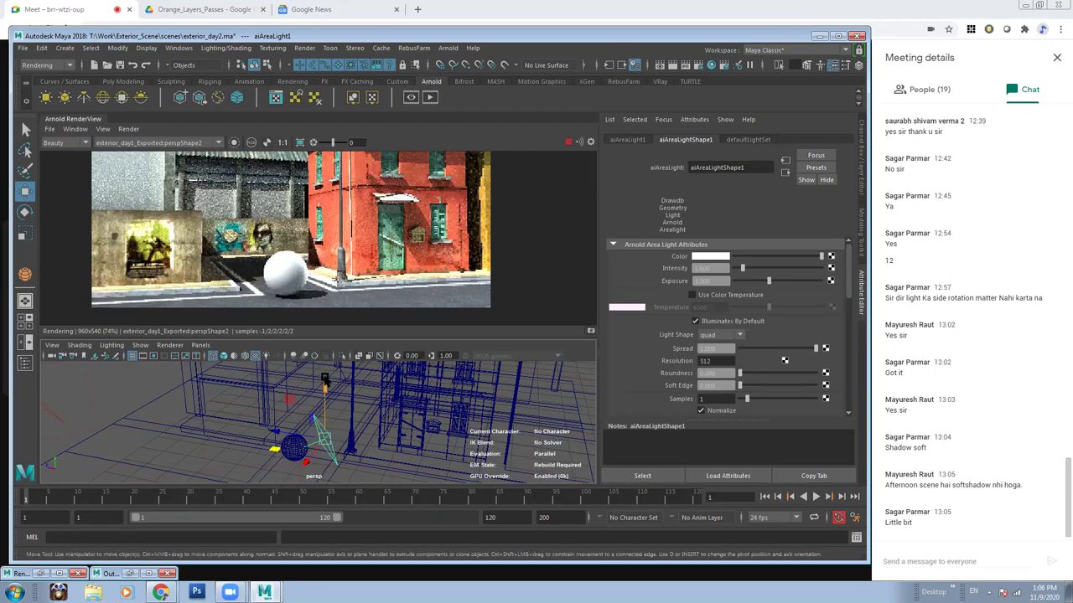
middle_click_drag(348, 404, 346, 403)
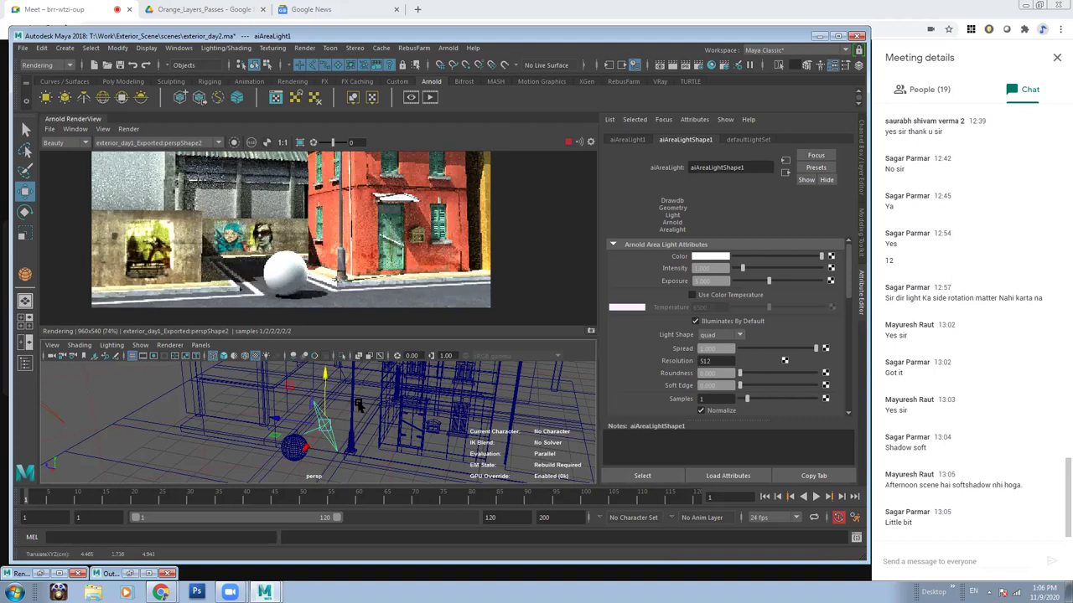
left_click_drag(335, 406, 369, 402, "alt")
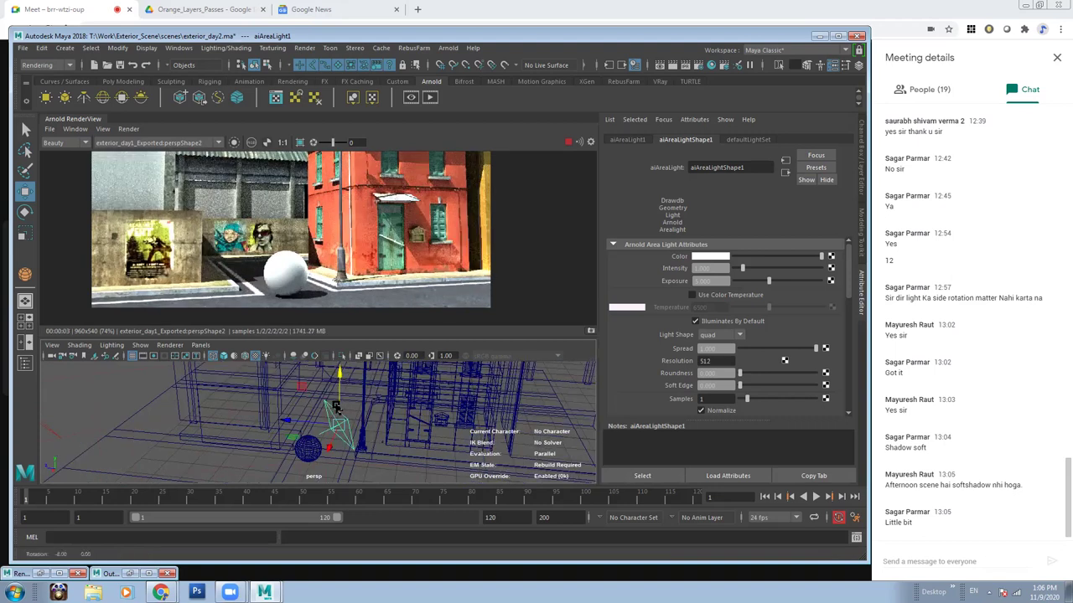
Tint the area light pale blue (saturation 0.353) with exposure 3, then reframe the view.
left_click(719, 257)
left_click(691, 300)
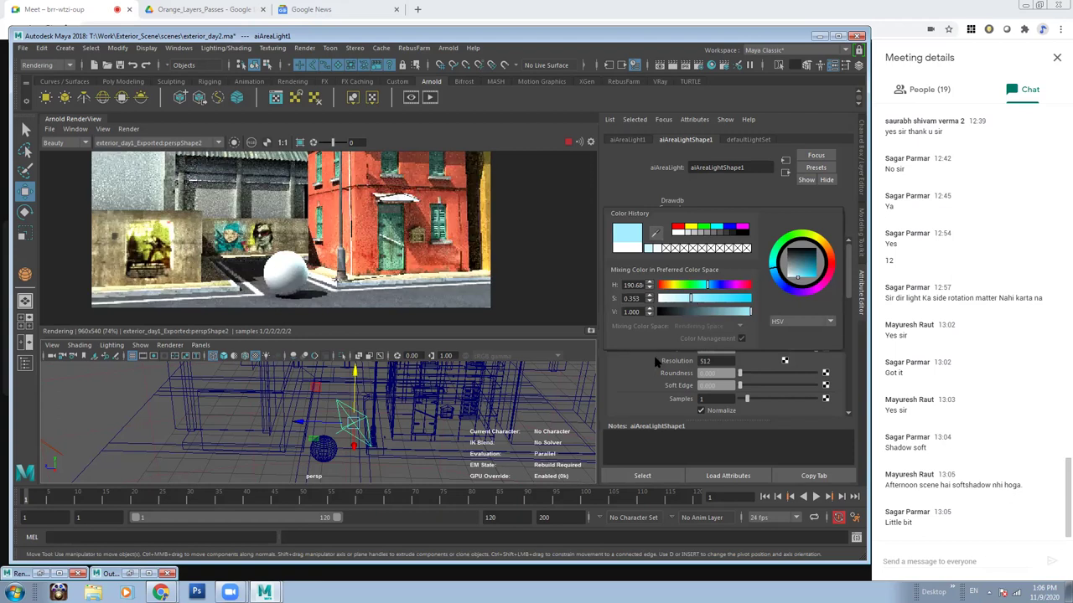
left_click(694, 282)
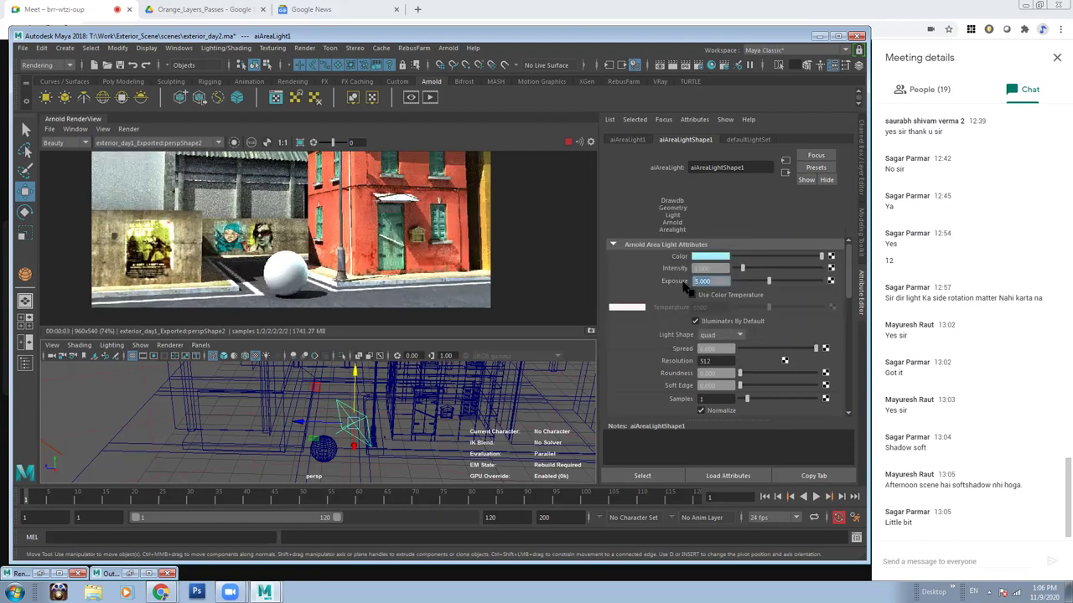
scroll(369, 292, "up", 2)
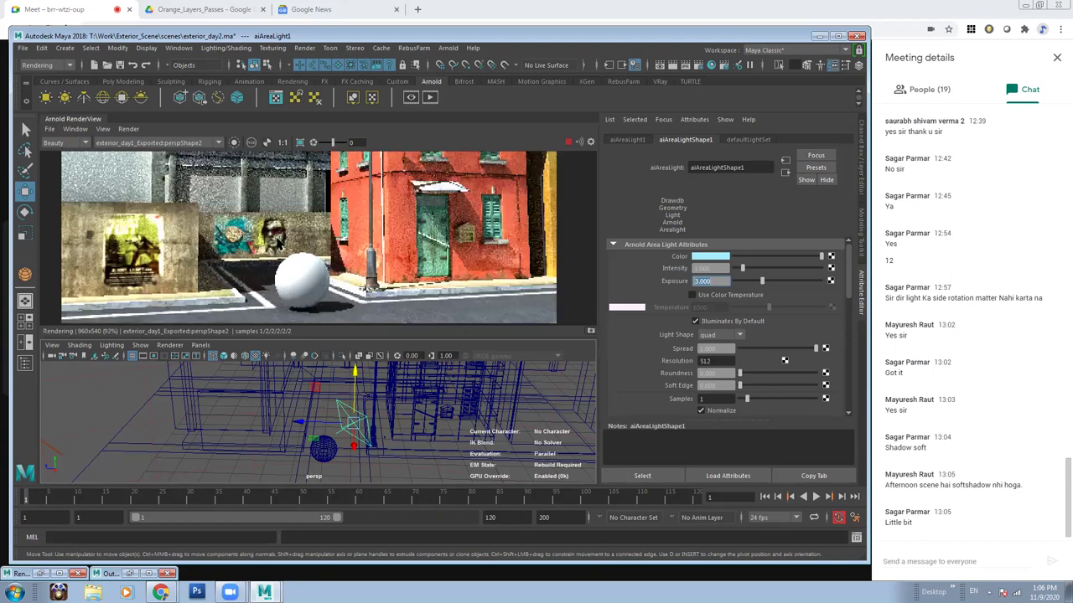
scroll(343, 285, "up", 1)
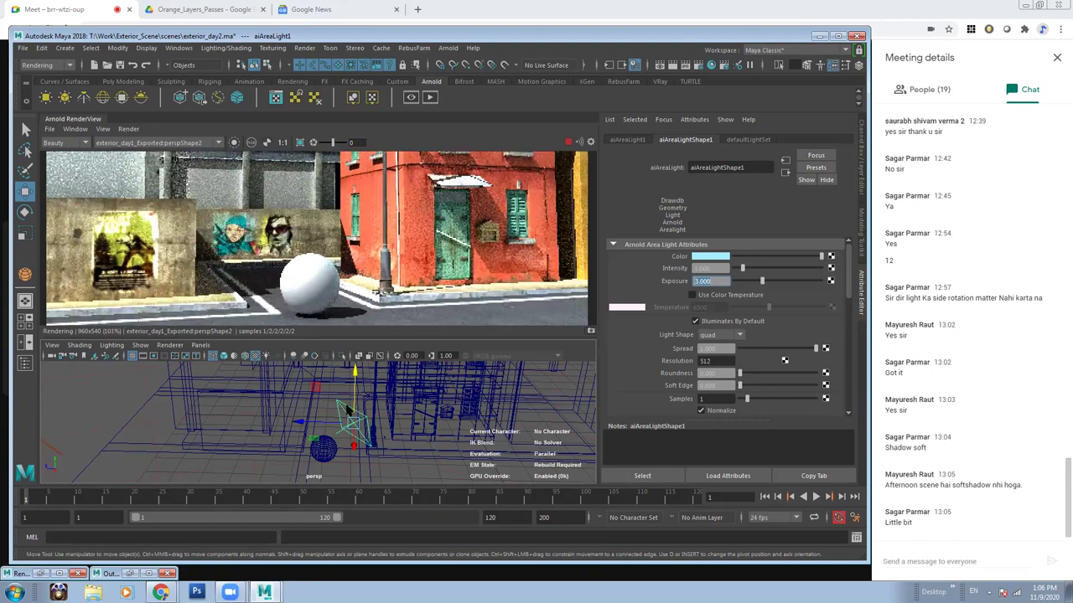
left_click_drag(310, 421, 351, 447, "alt")
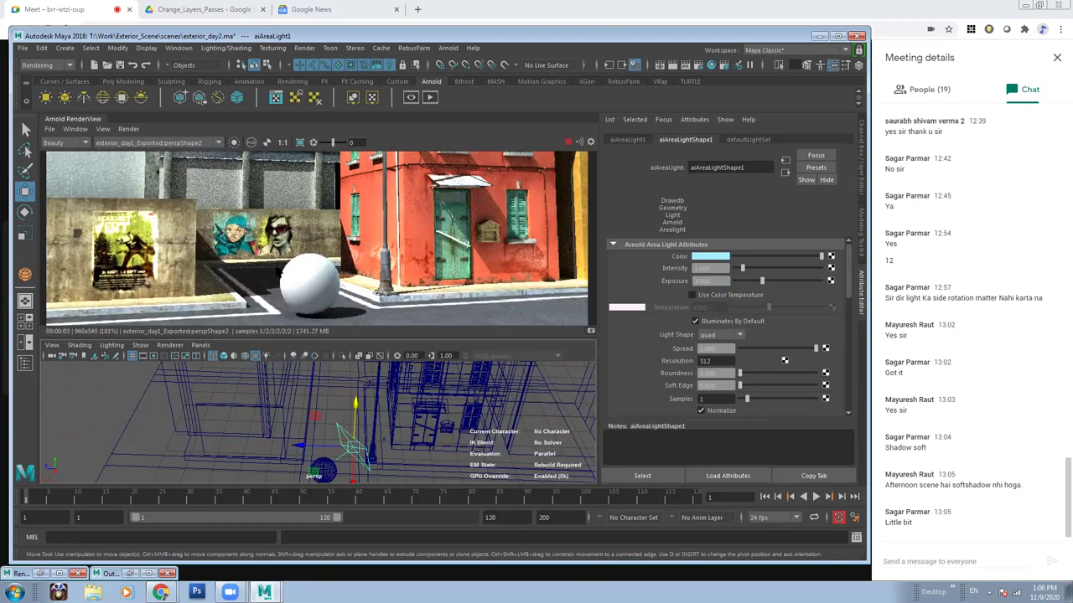
left_click_drag(401, 461, 407, 435, "alt")
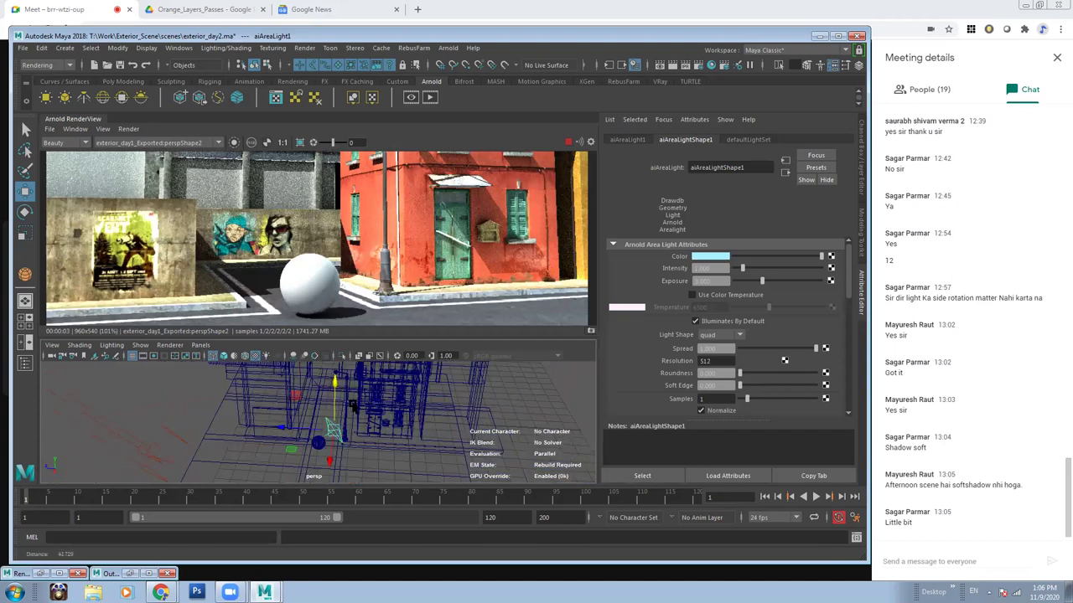
scroll(319, 260, "down", 1)
scroll(319, 260, "down", 1)
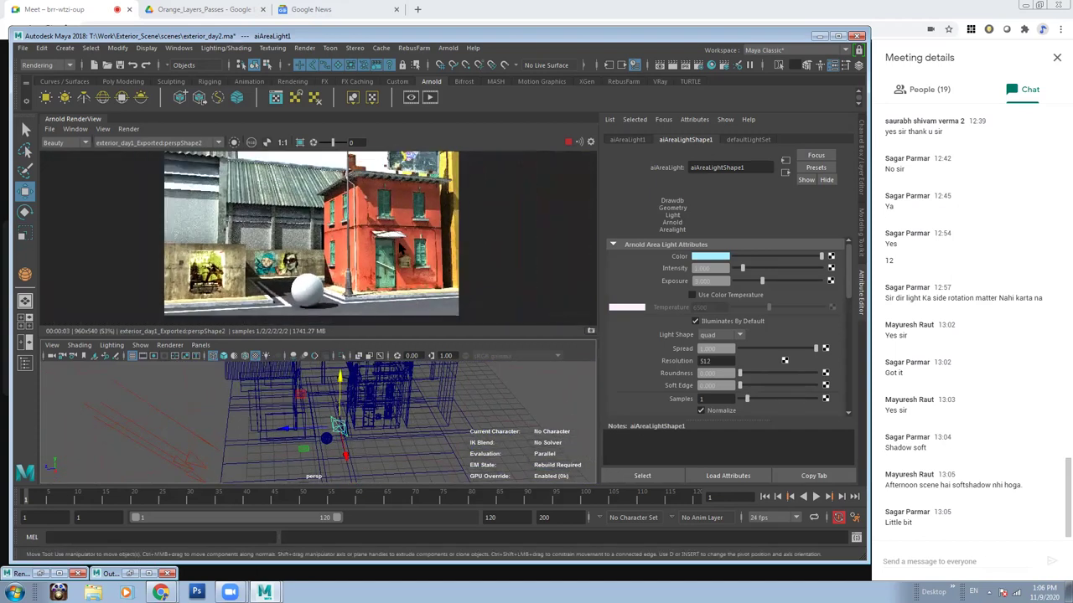
scroll(319, 260, "down", 1)
left_click_drag(444, 434, 472, 404, "alt")
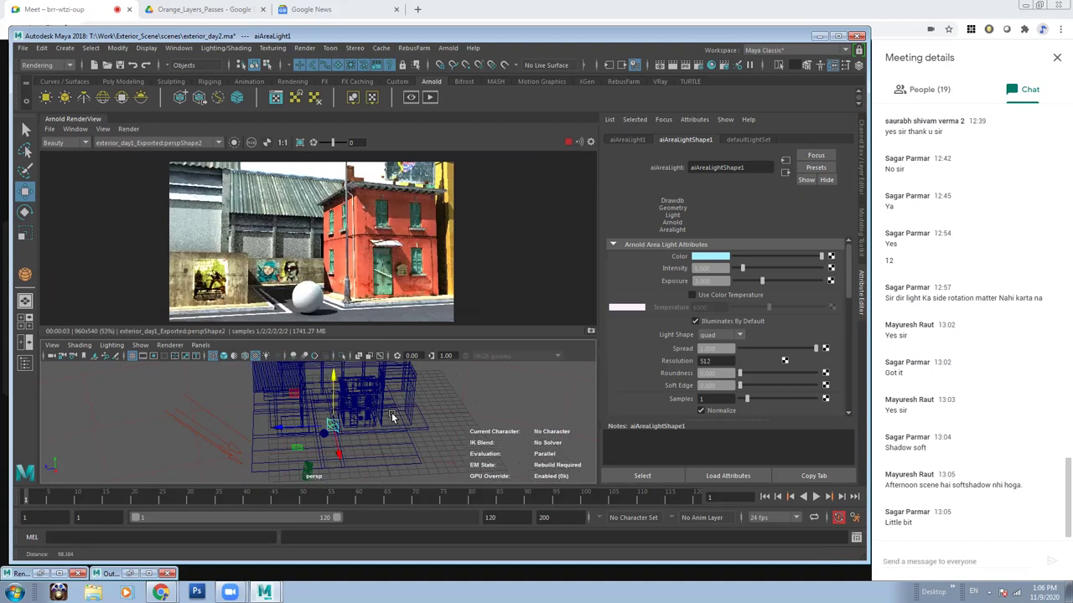
Set aiSkyDomeLight1's Camera visibility to 0 so the rendered sky goes black.
left_click(498, 429)
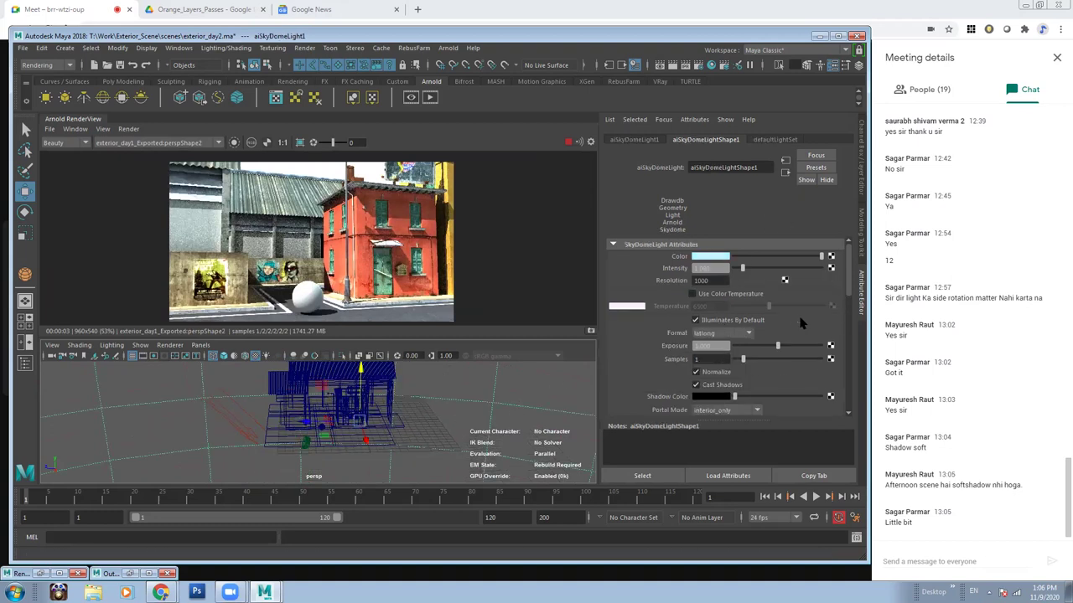
scroll(801, 322, "down", 3)
scroll(749, 336, "down", 2)
left_click(721, 306)
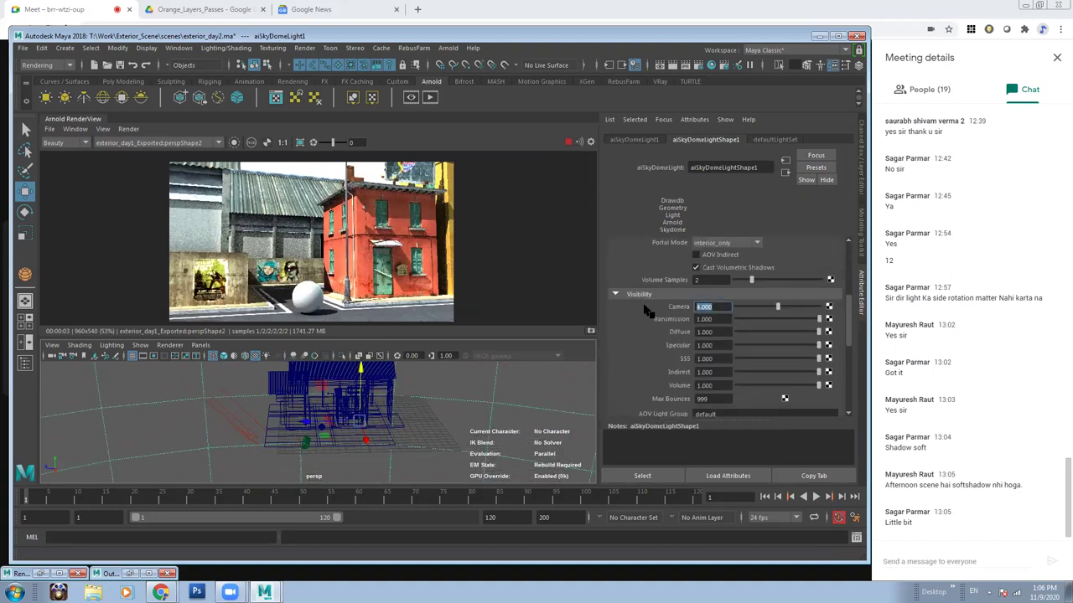
type("0")
key("Return")
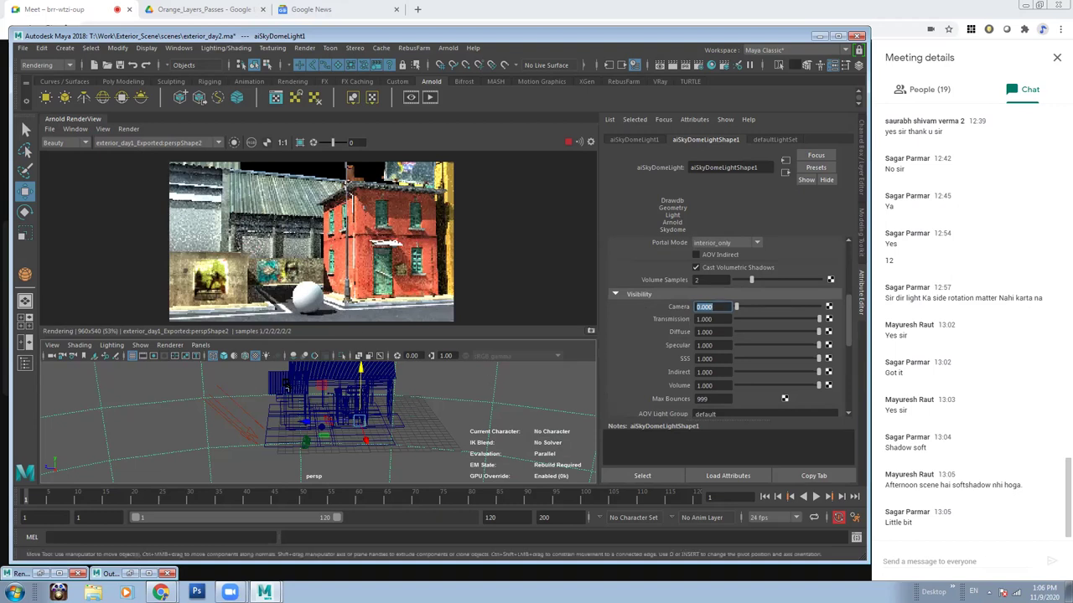
scroll(326, 435, "up", 1)
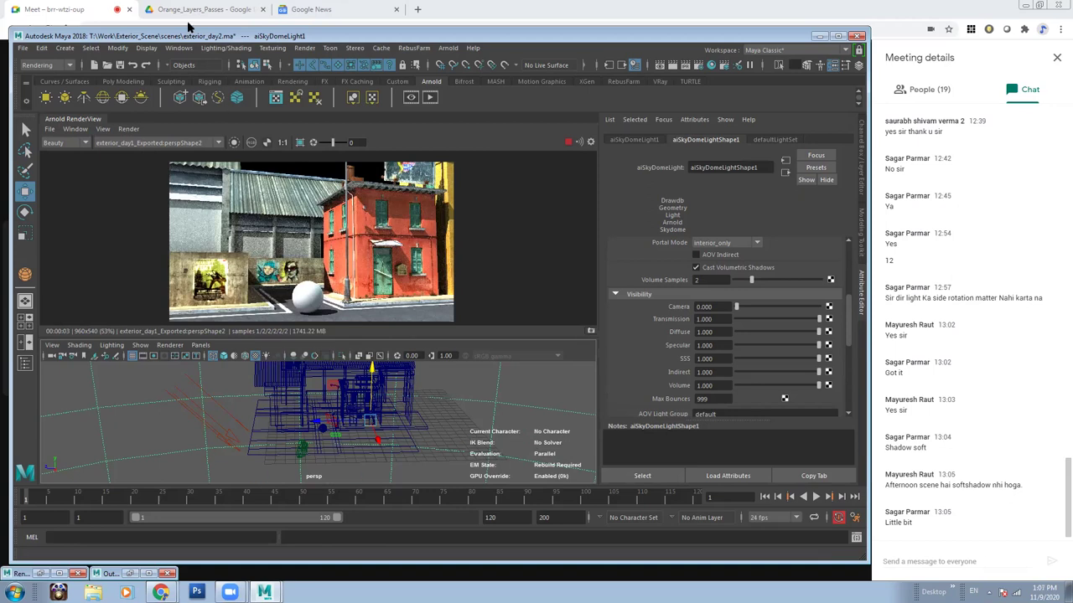
Select the directional light and set its Arnold Angle to 1.
left_click(216, 413)
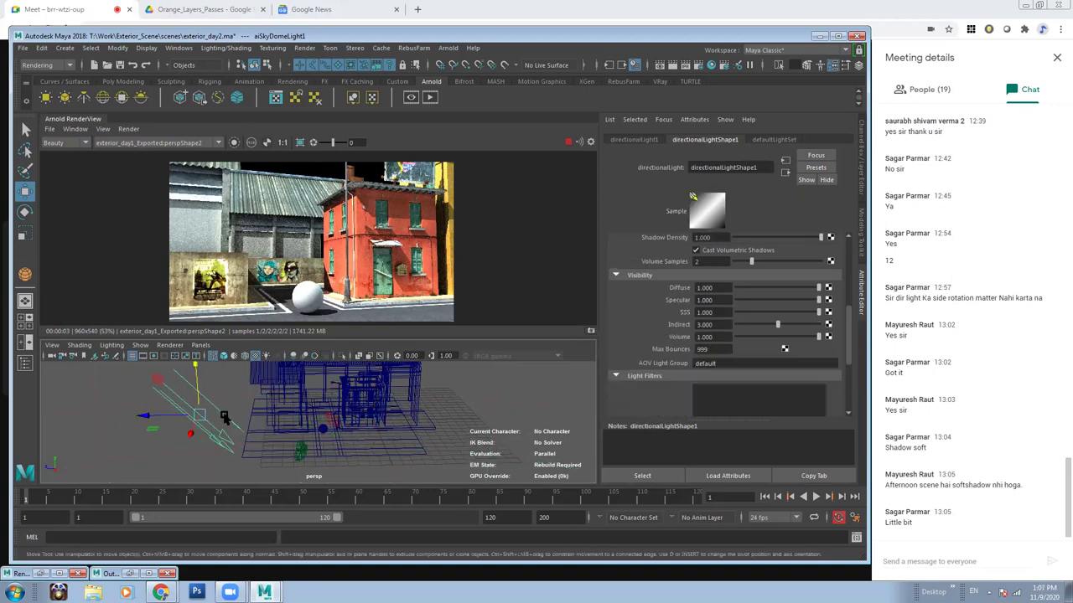
scroll(365, 227, "up", 3)
scroll(364, 227, "up", 2)
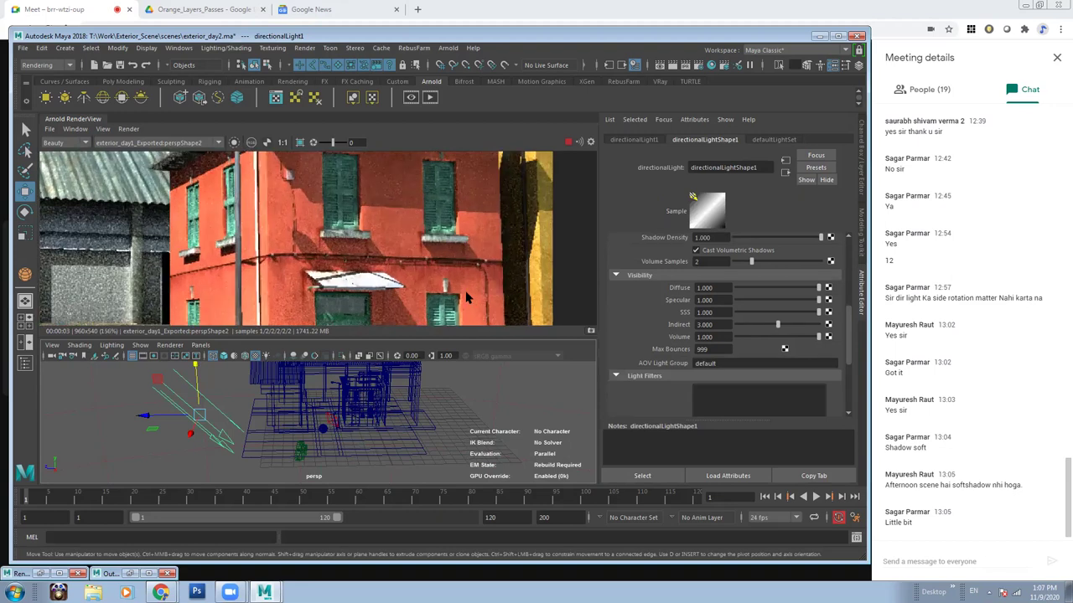
scroll(362, 228, "up", 1)
scroll(362, 228, "up", 1)
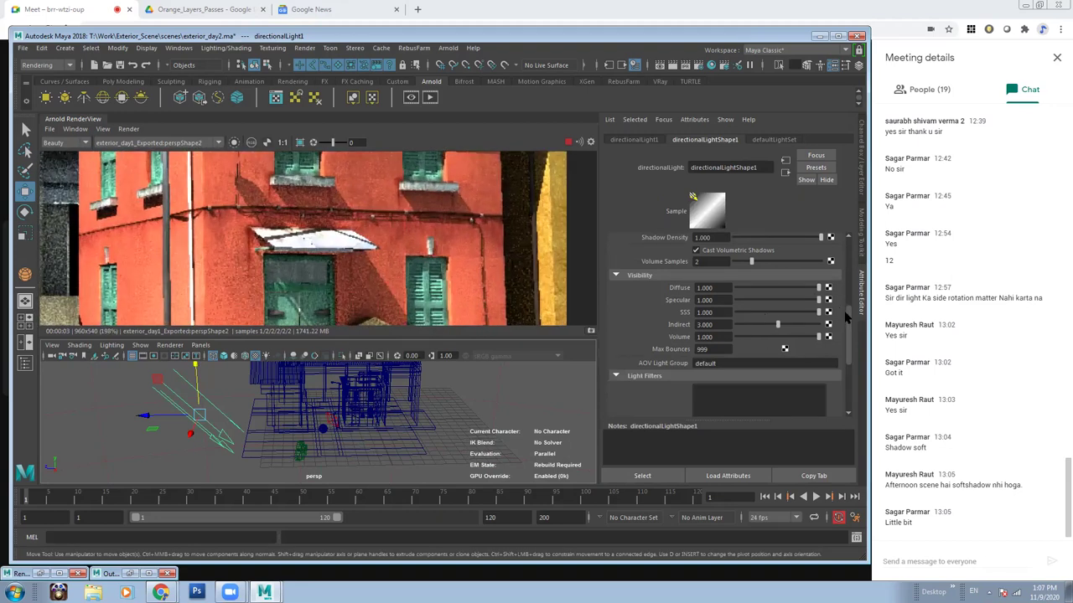
left_click_drag(846, 316, 836, 278)
left_click(717, 316)
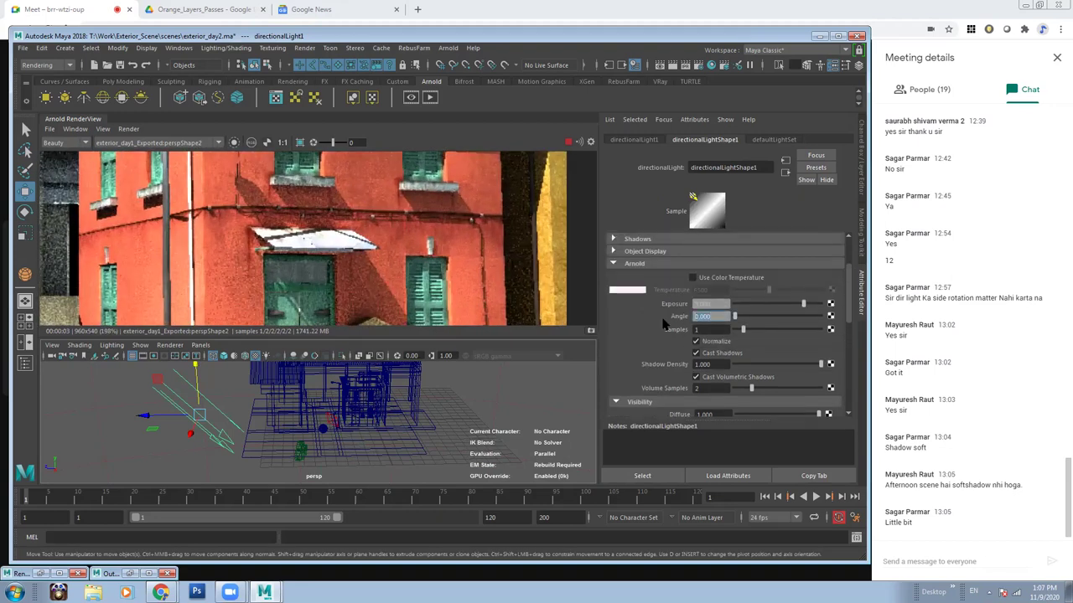
type("1")
key("Return")
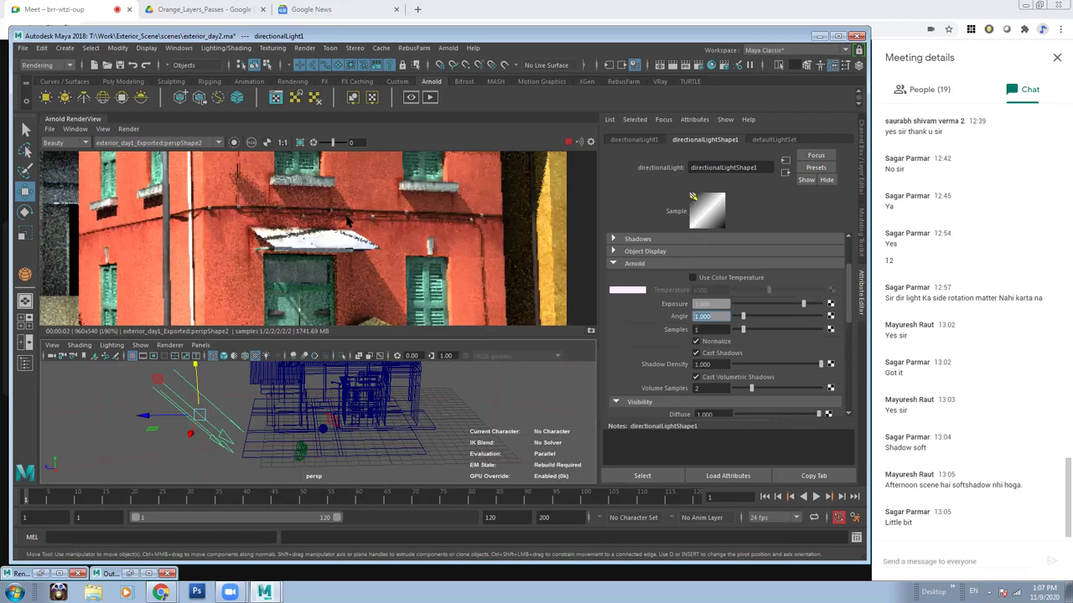
Change the directional light's Angle to 0.5 and let the street render refresh.
scroll(348, 219, "down", 1)
scroll(348, 220, "down", 1)
scroll(348, 220, "down", 1)
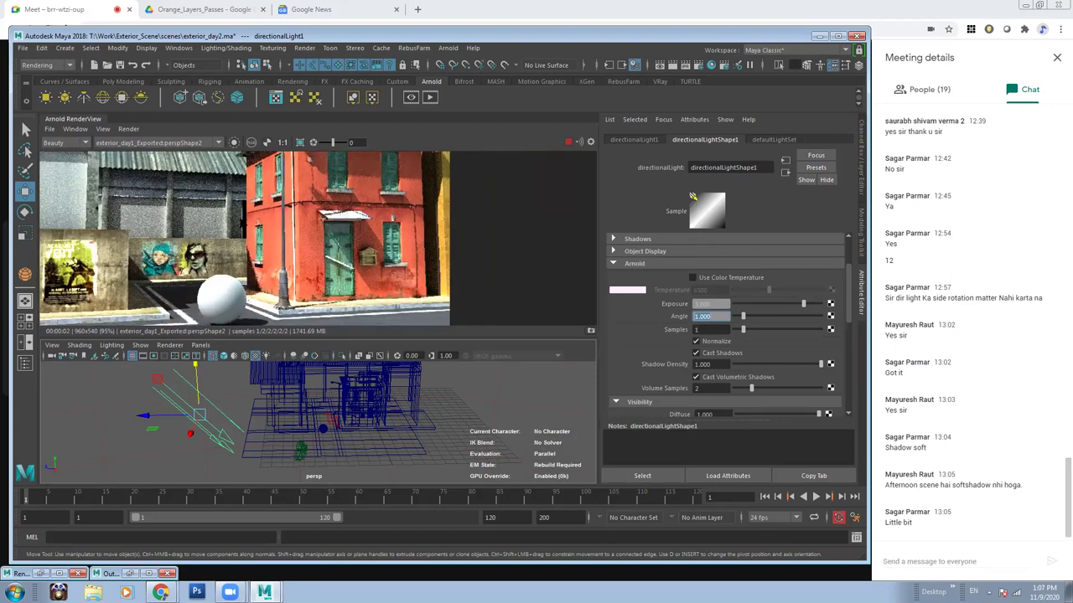
scroll(304, 249, "up", 1)
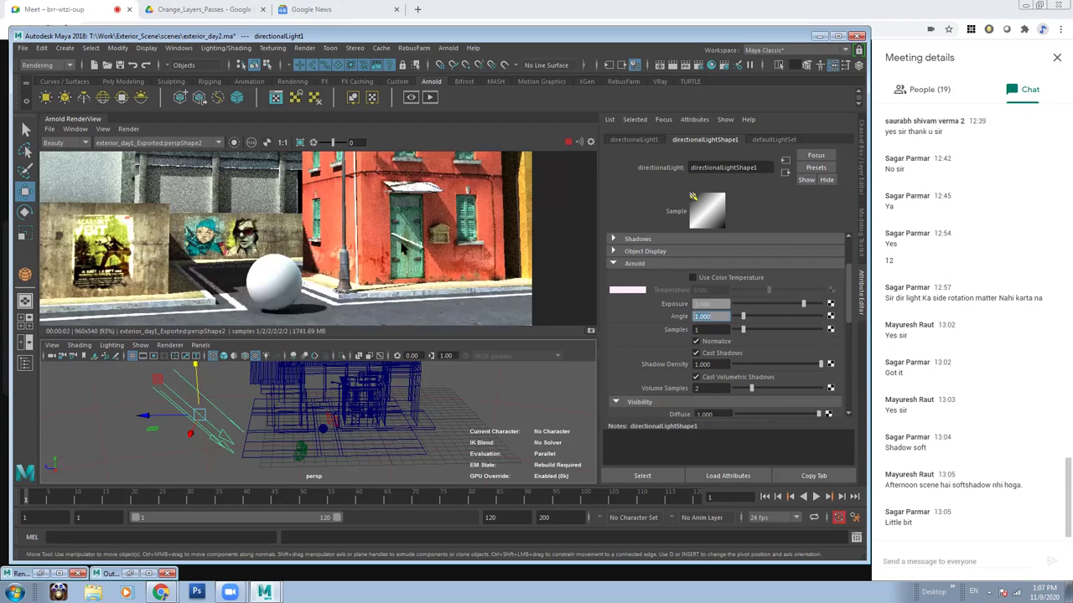
scroll(353, 283, "down", 1)
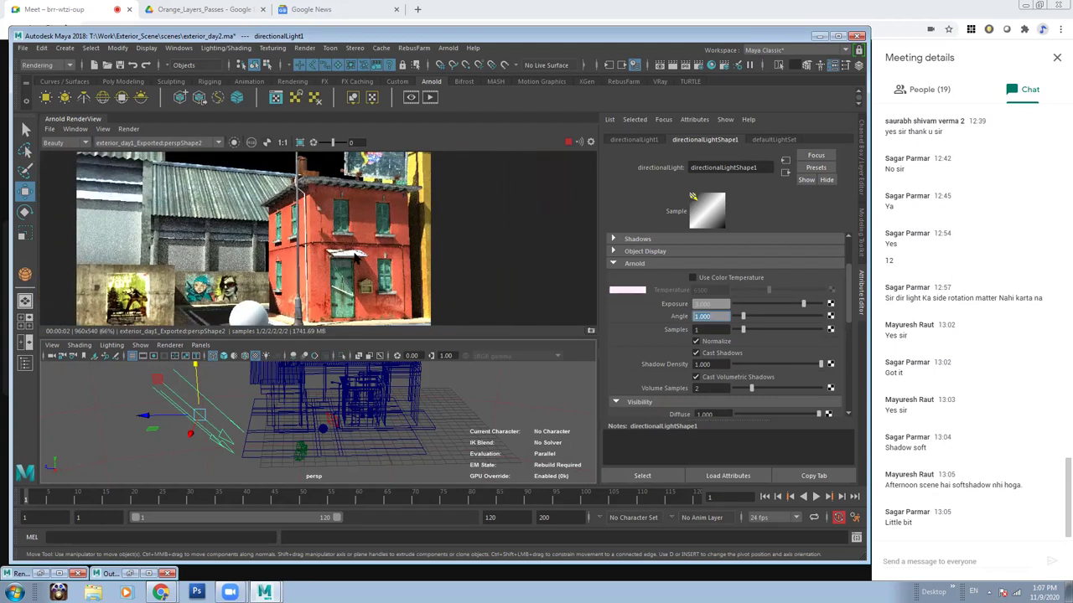
scroll(377, 222, "up", 1)
scroll(377, 222, "up", 1)
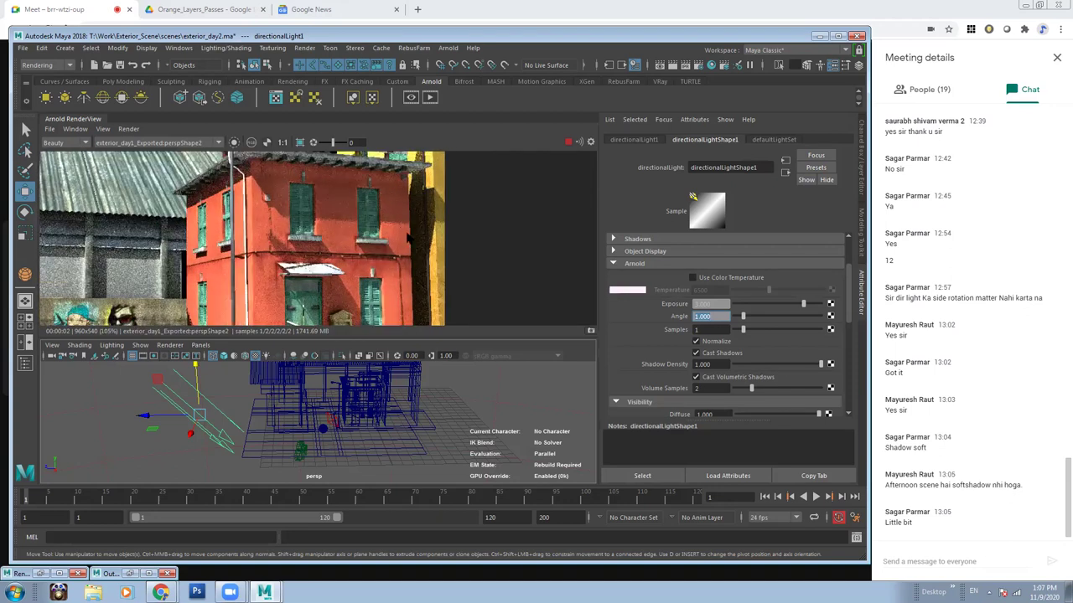
scroll(417, 255, "down", 1)
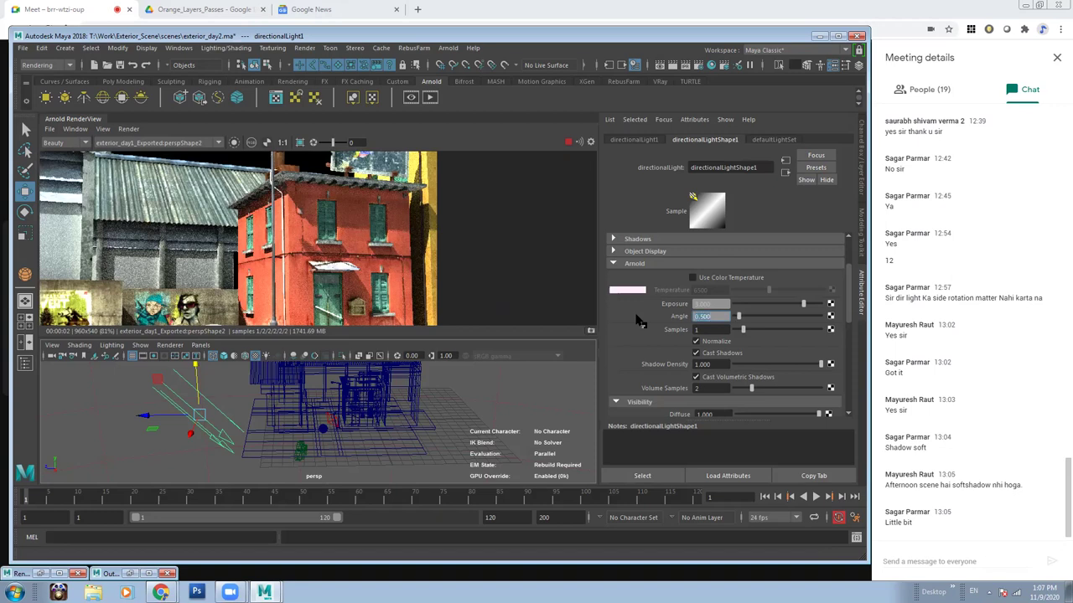
key("Return")
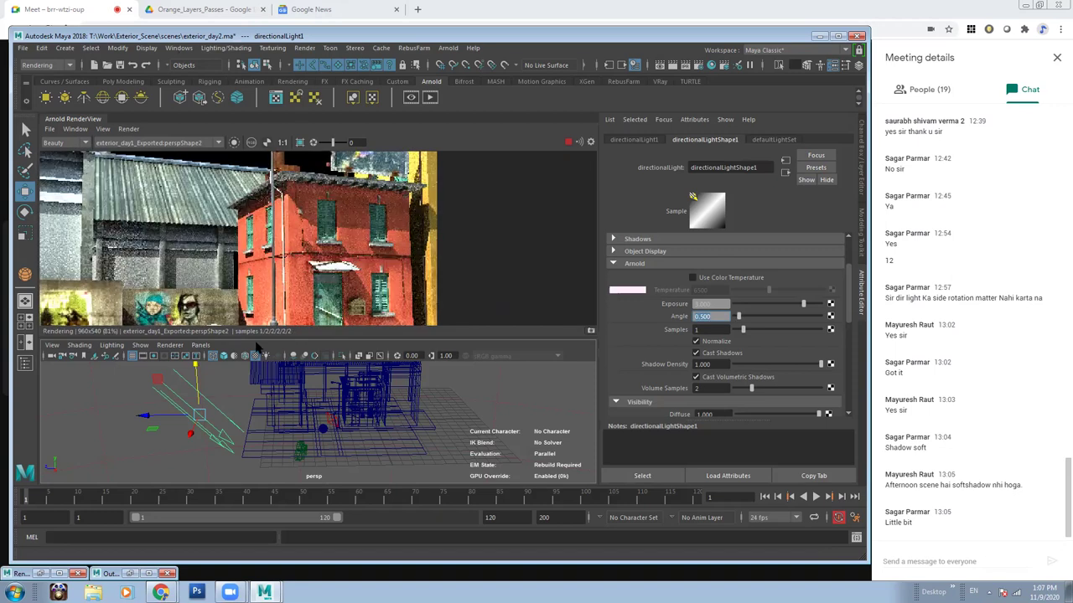
scroll(366, 408, "down", 3)
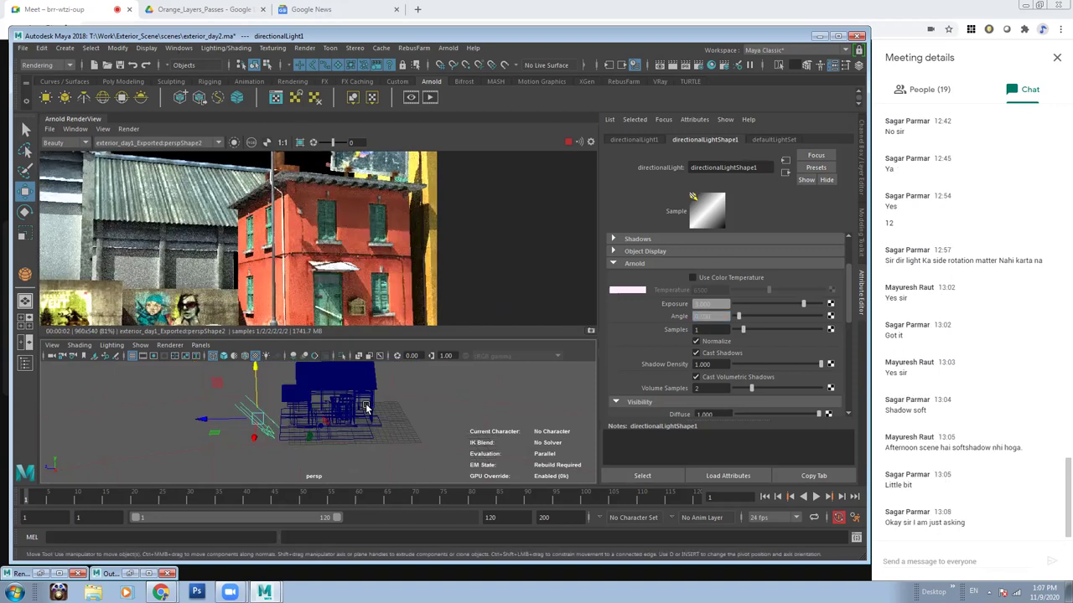
middle_click_drag(243, 395, 244, 418, "alt")
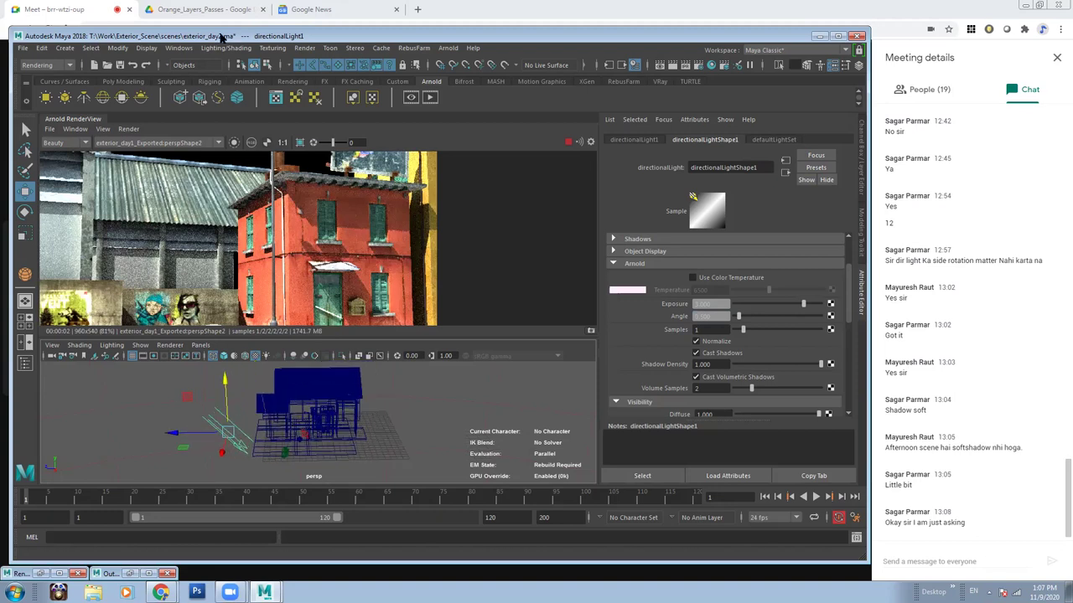
Open the Outliner from Windows and rename directionalLight1 to Sun_.
left_click(179, 47)
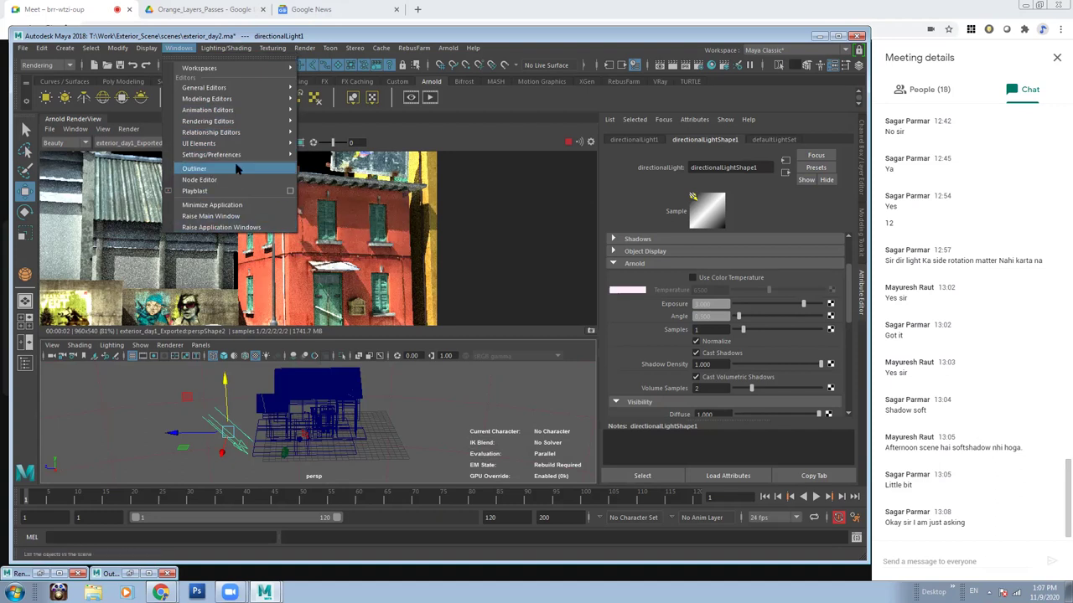
left_click(240, 168)
left_click_drag(216, 118, 546, 110)
double_click(523, 451)
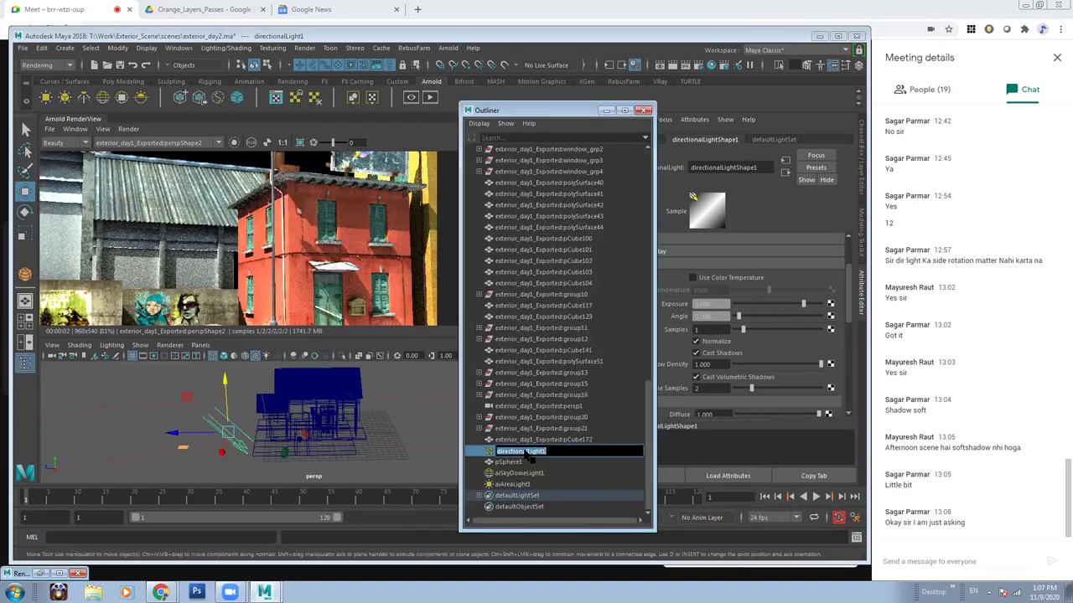
type("Sun_")
key("Return")
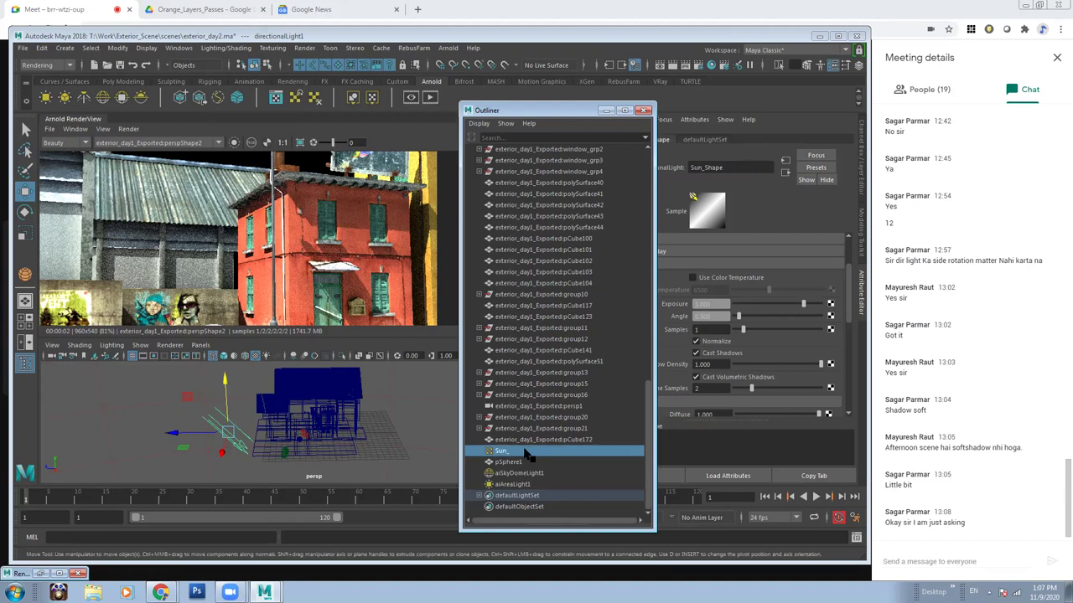
Rename the sky dome to Afternoon_Sky and the area light to Rim_Light_Afternoon.
double_click(519, 474)
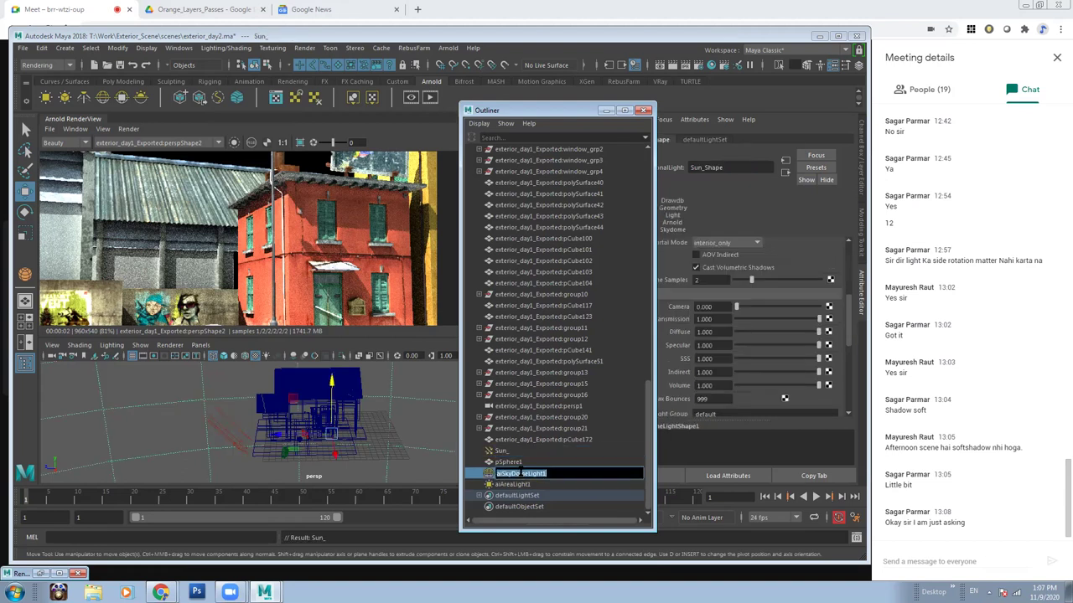
type("Afternoon_S")
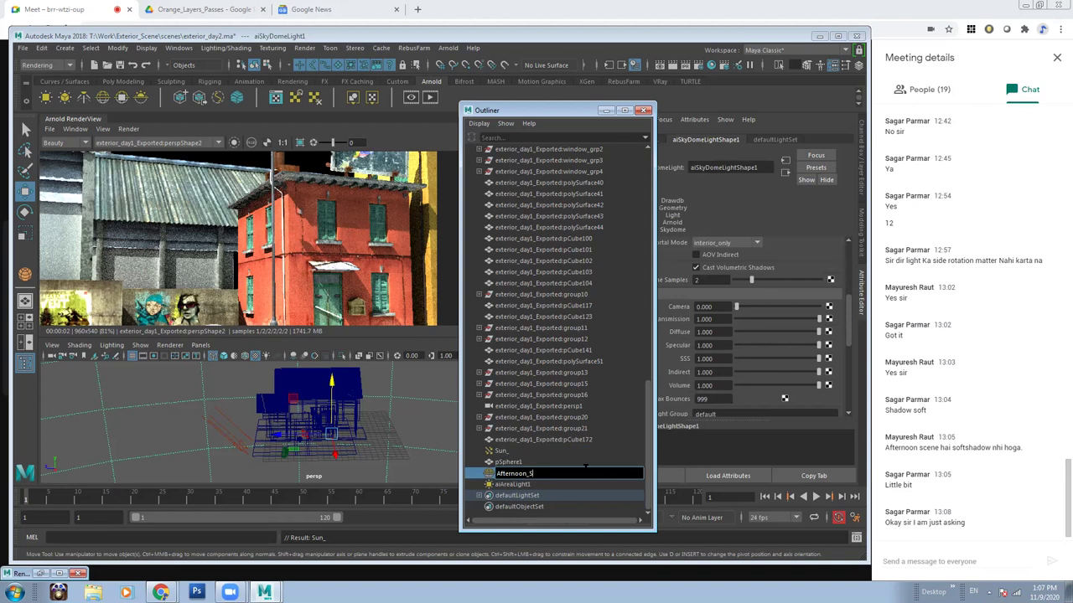
type("ky")
key("Return")
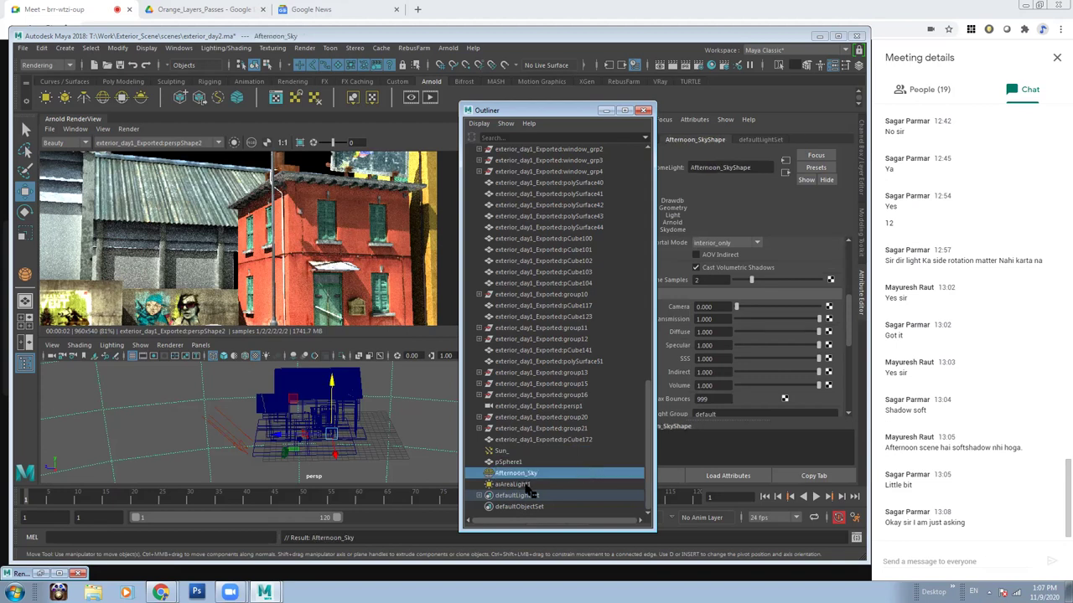
double_click(529, 487)
type("Rim_Light_Afternoon")
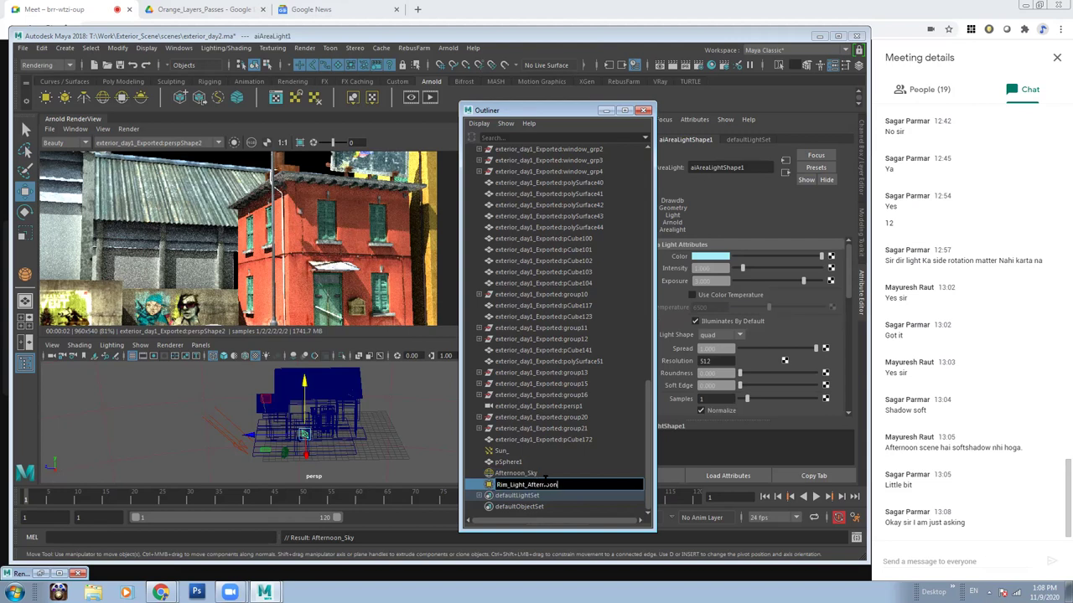
key("Return")
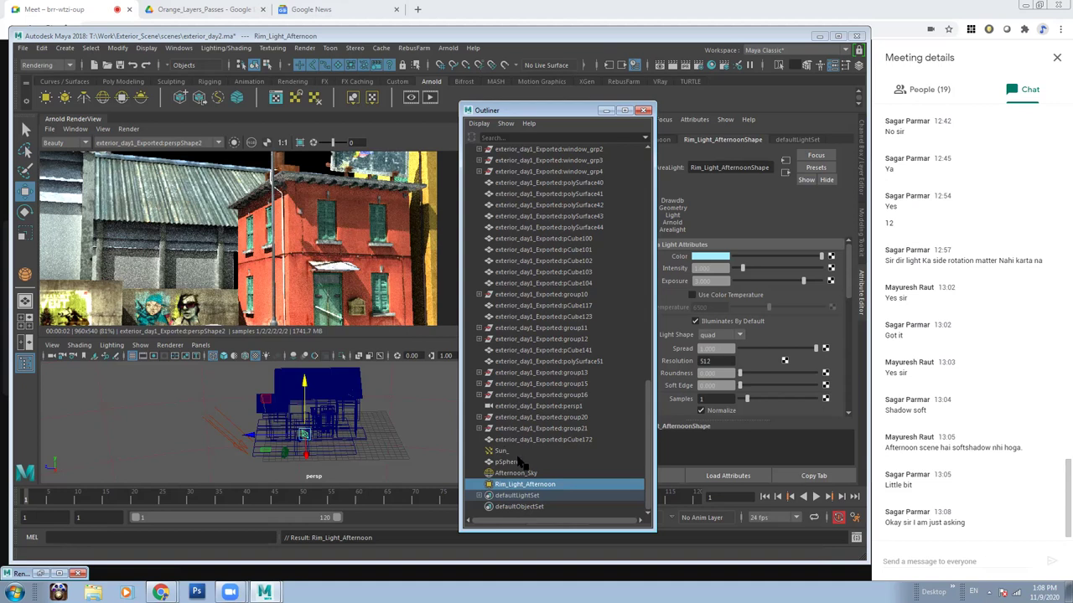
Check each of the three renamed lights, then minimize the Outliner.
left_click(515, 452)
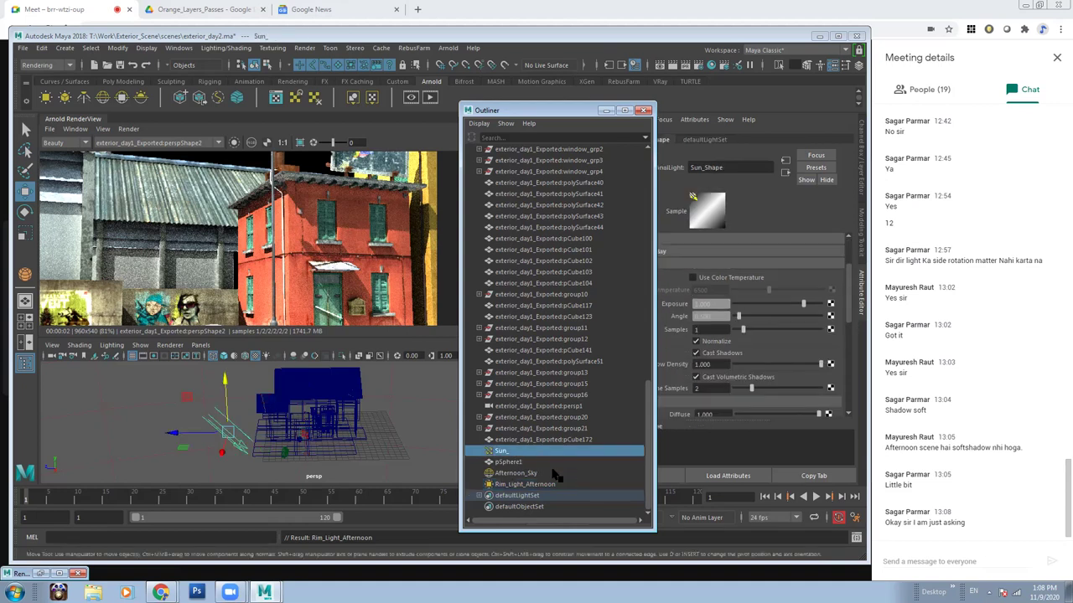
left_click(519, 474)
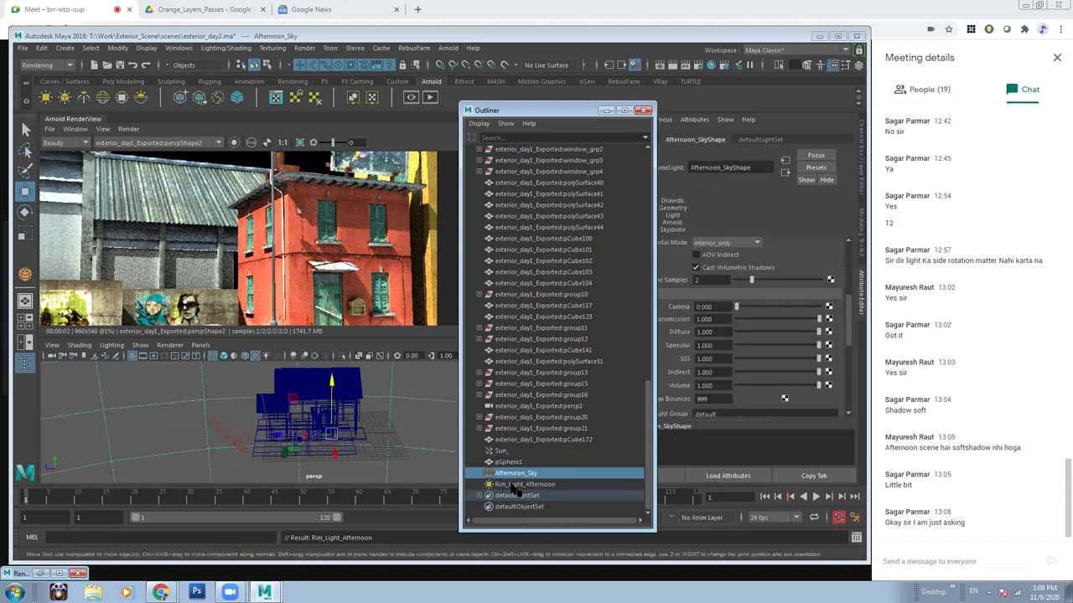
left_click(518, 485)
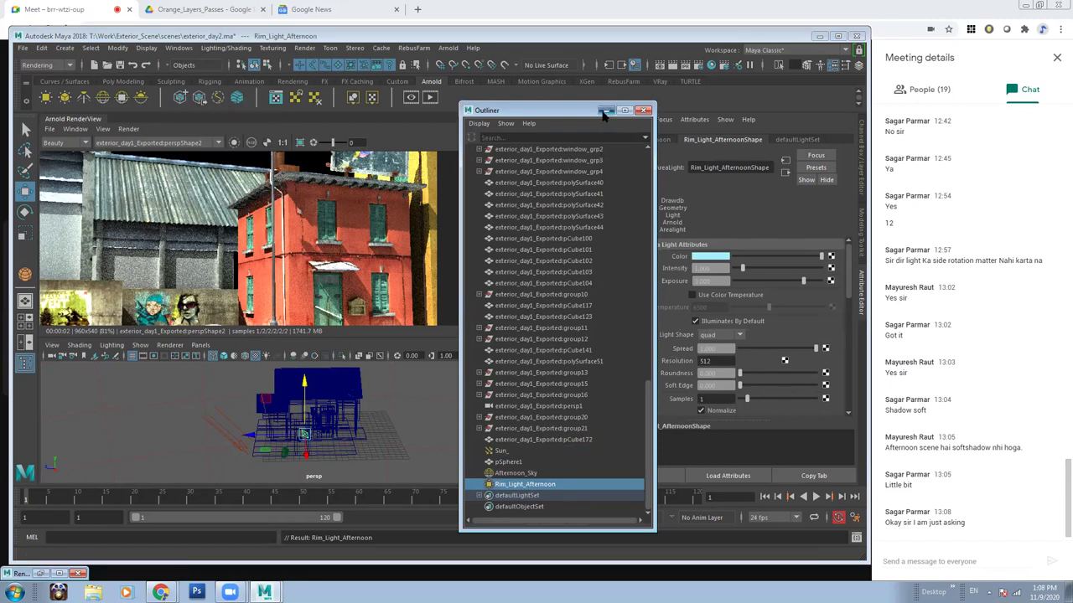
left_click(643, 110)
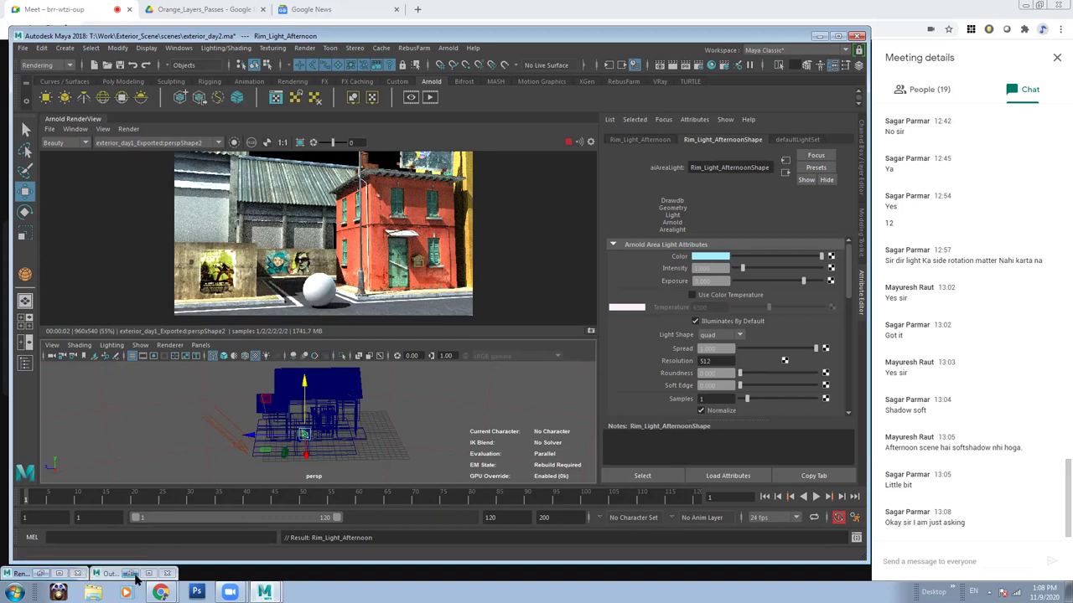
Hide the Sun_ light, duplicate Afternoon_Sky, and hide the original sky dome.
left_click(130, 573)
left_click(523, 452)
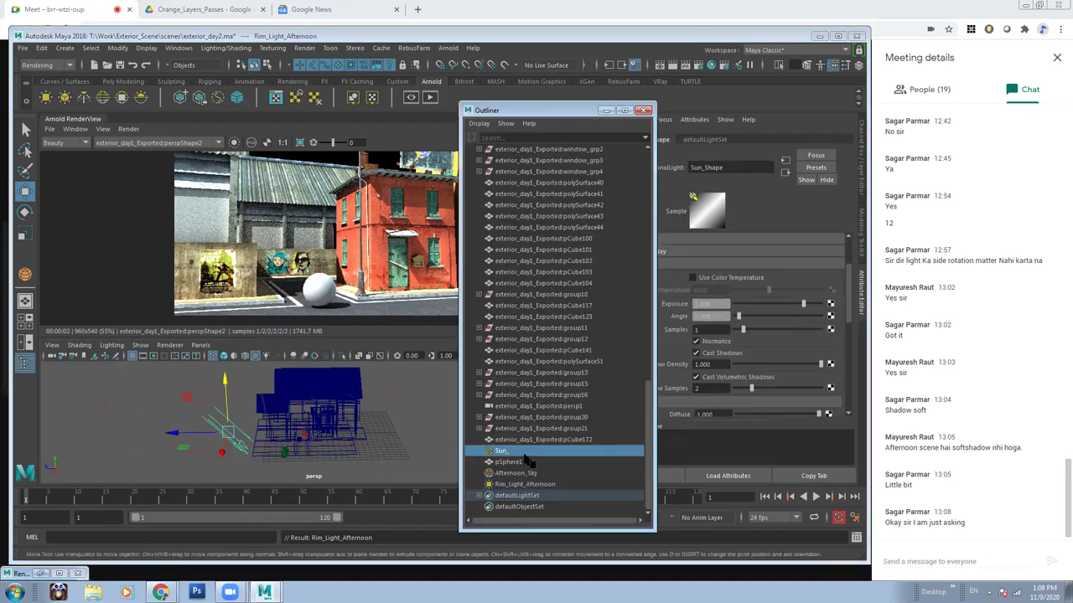
key("ctrl+h")
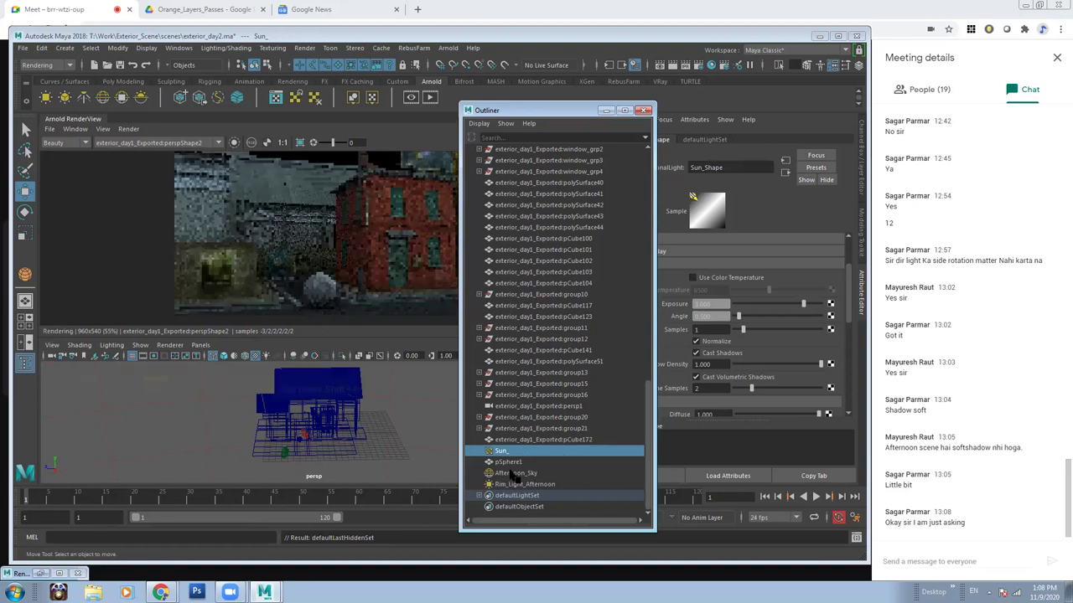
left_click(541, 474)
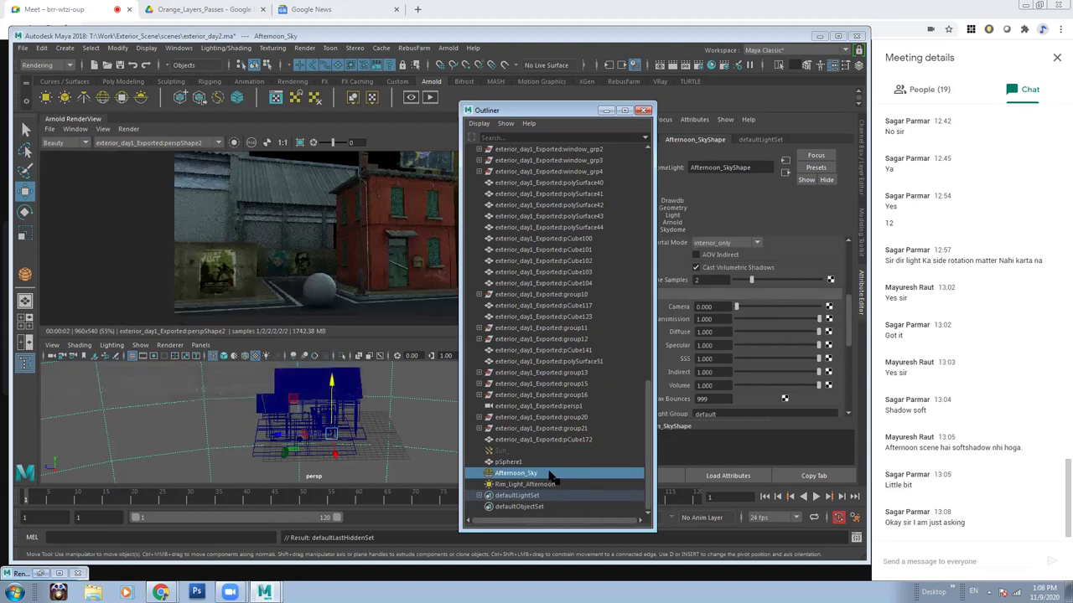
left_click(544, 495)
left_click(540, 474)
left_click(513, 496)
left_click(525, 474)
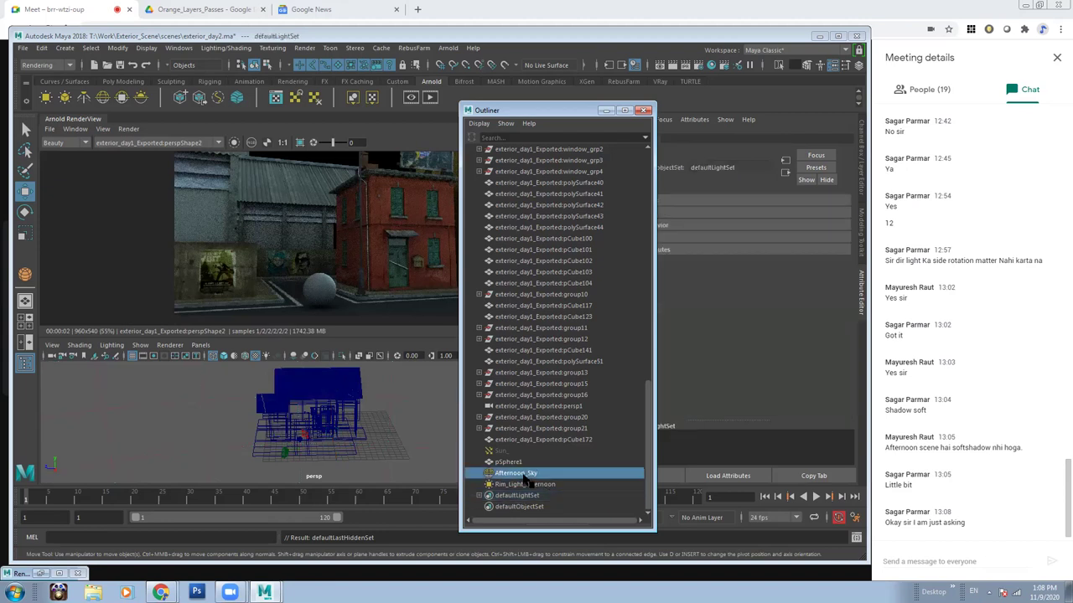
key("ctrl+d")
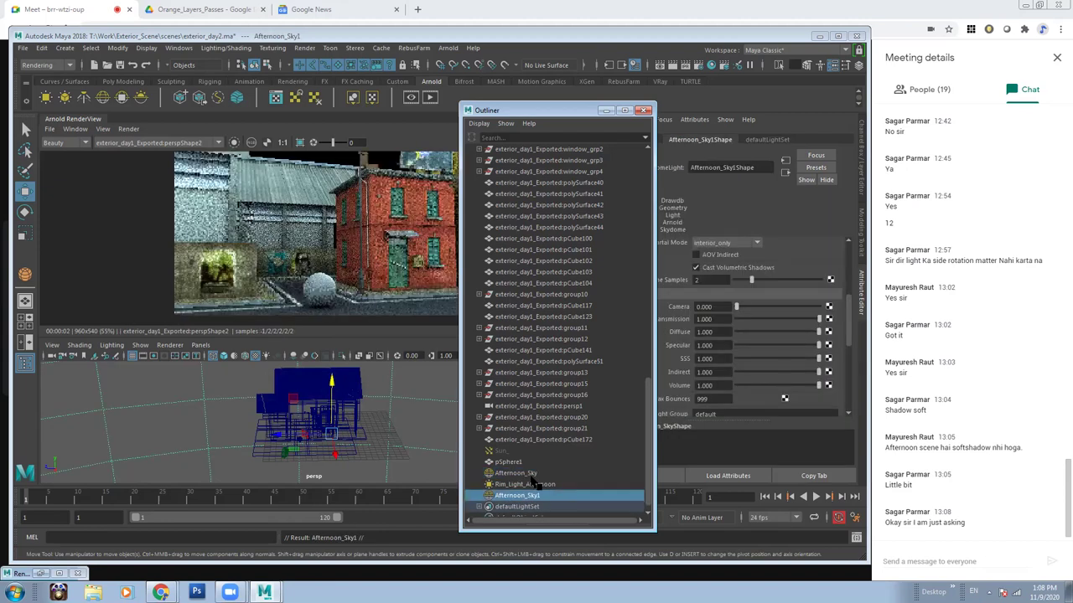
left_click(517, 474)
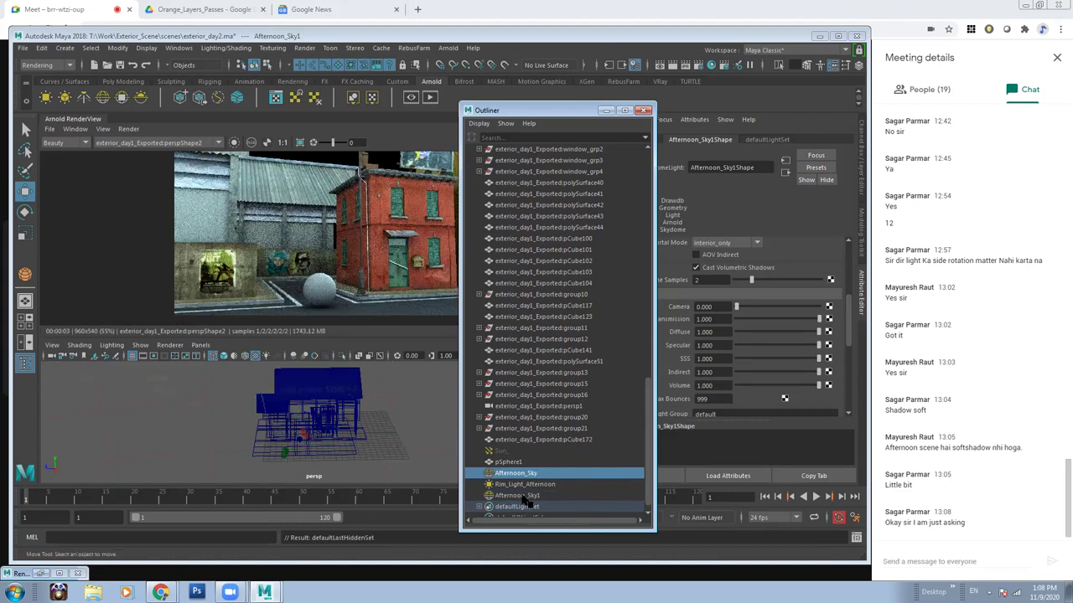
key("ctrl+h")
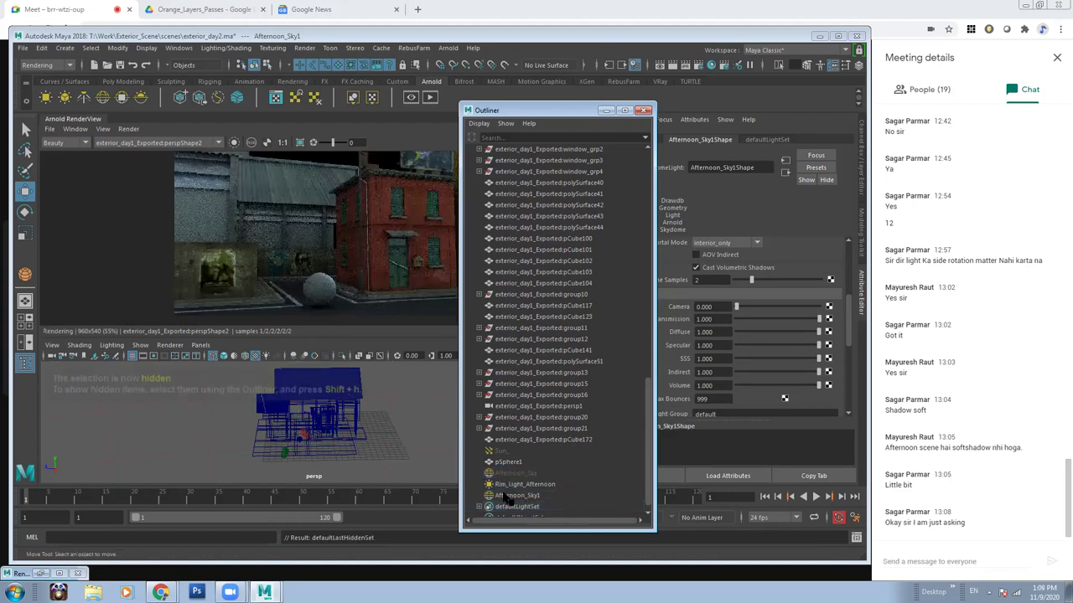
Rename the Afternoon_Sky1 copy to Surreal_Sky and drag the Outliner aside.
left_click(480, 496)
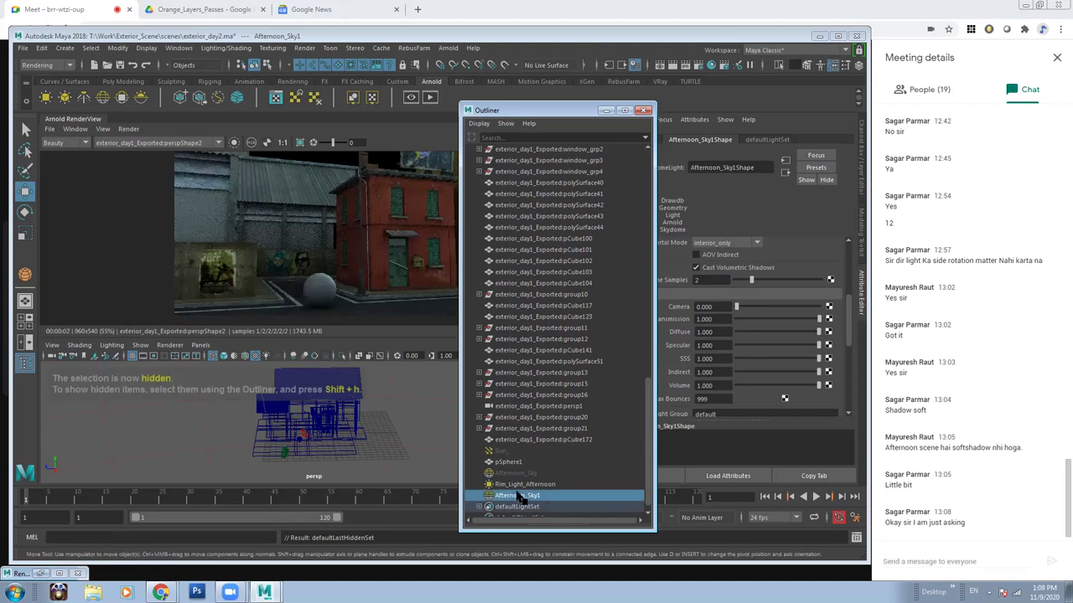
double_click(519, 496)
left_click_drag(543, 496, 493, 496)
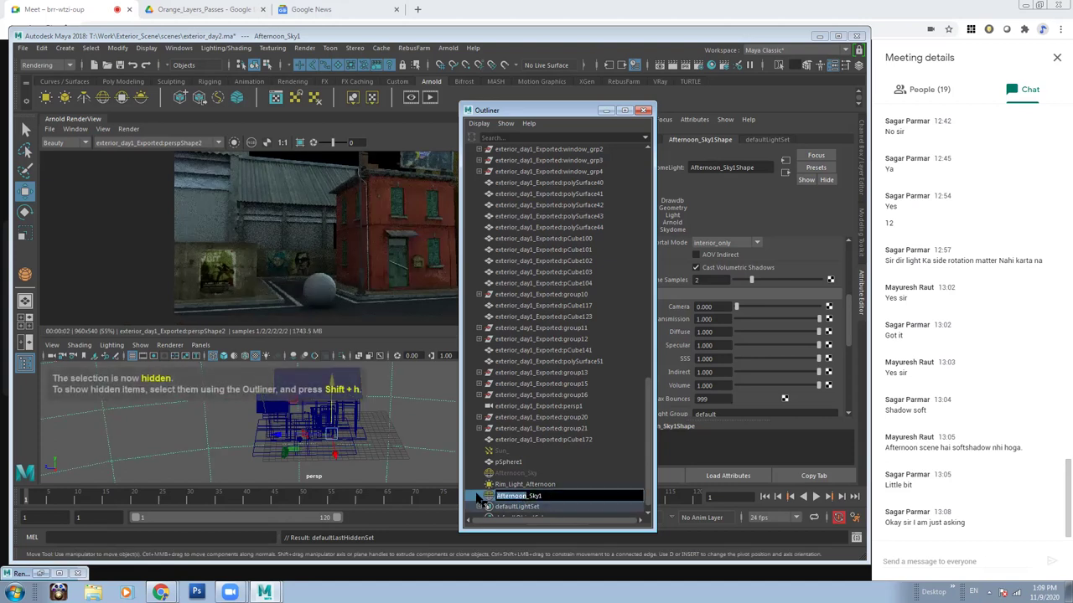
type("Sunbreak")
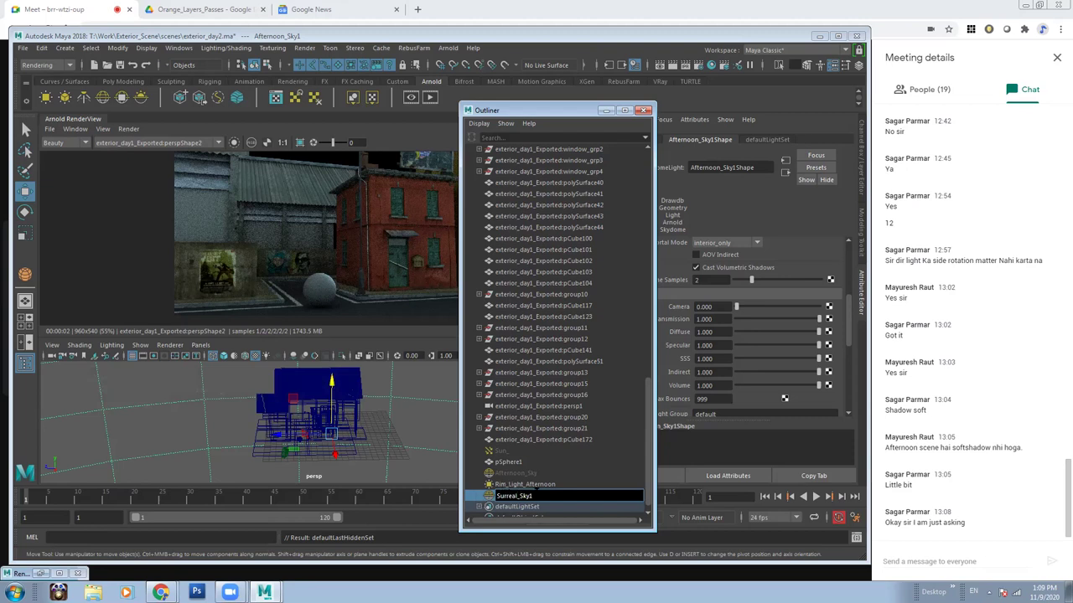
key("Return")
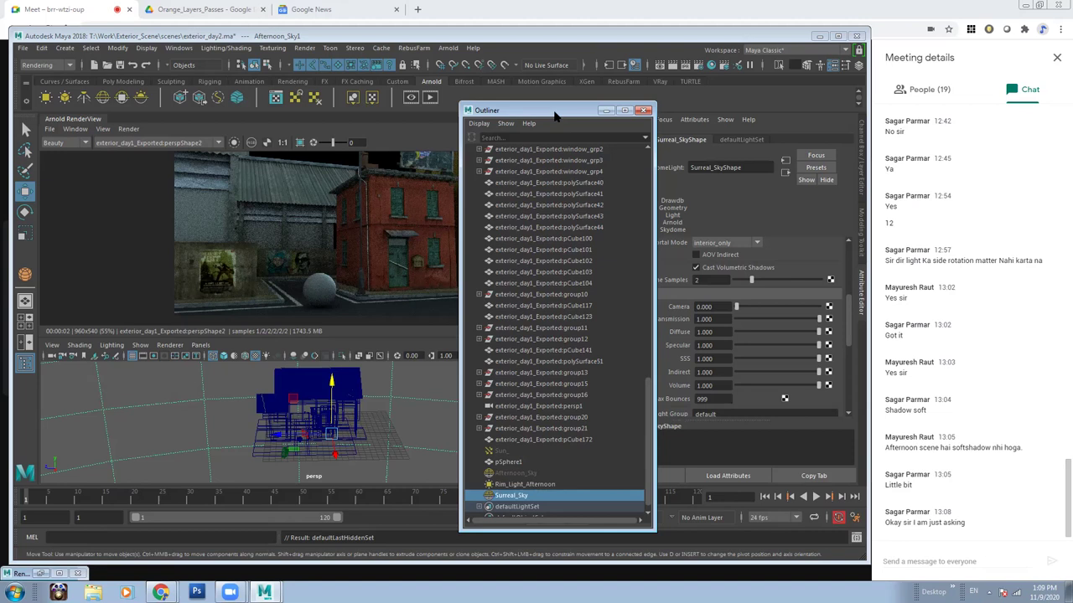
left_click_drag(562, 117, 530, 276)
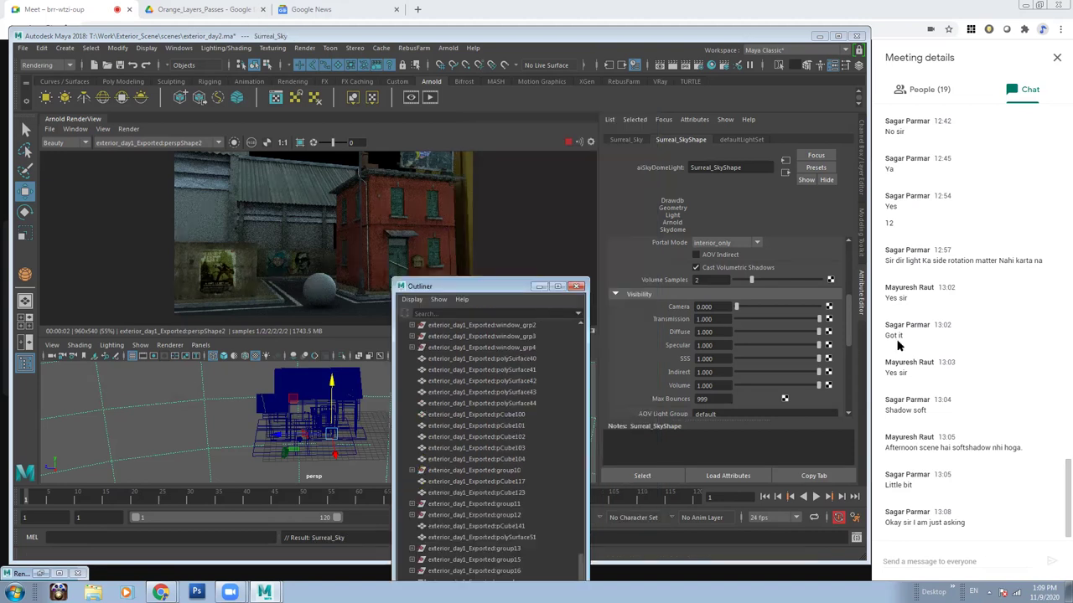
Set the Surreal_Sky dome colour to light purple, about H 279, S 0.404, V 1.
scroll(838, 319, "up", 5)
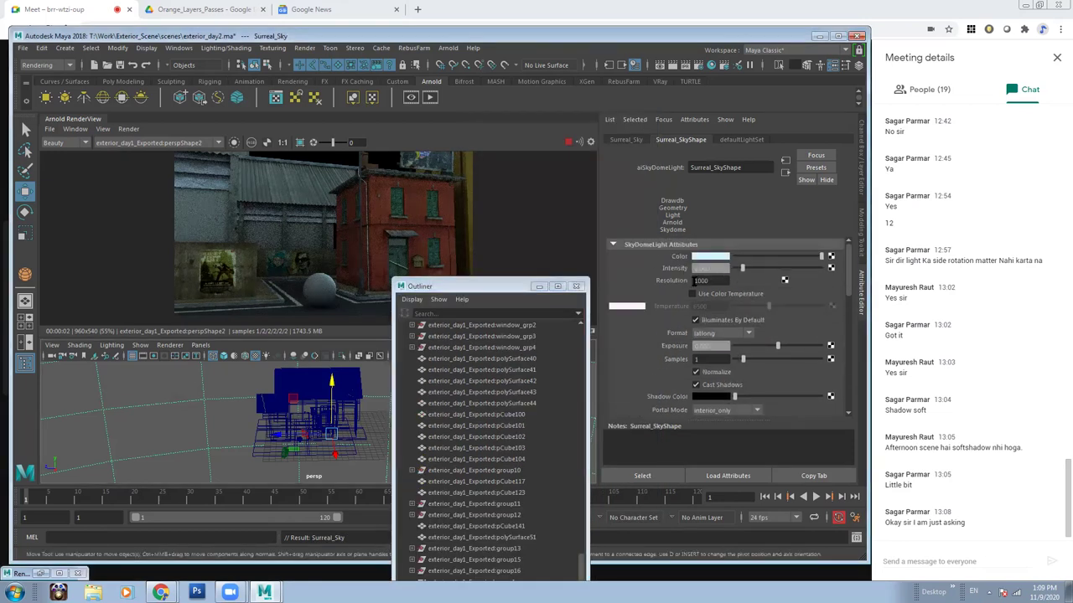
left_click(722, 258)
left_click(671, 286)
left_click_drag(670, 285, 734, 302)
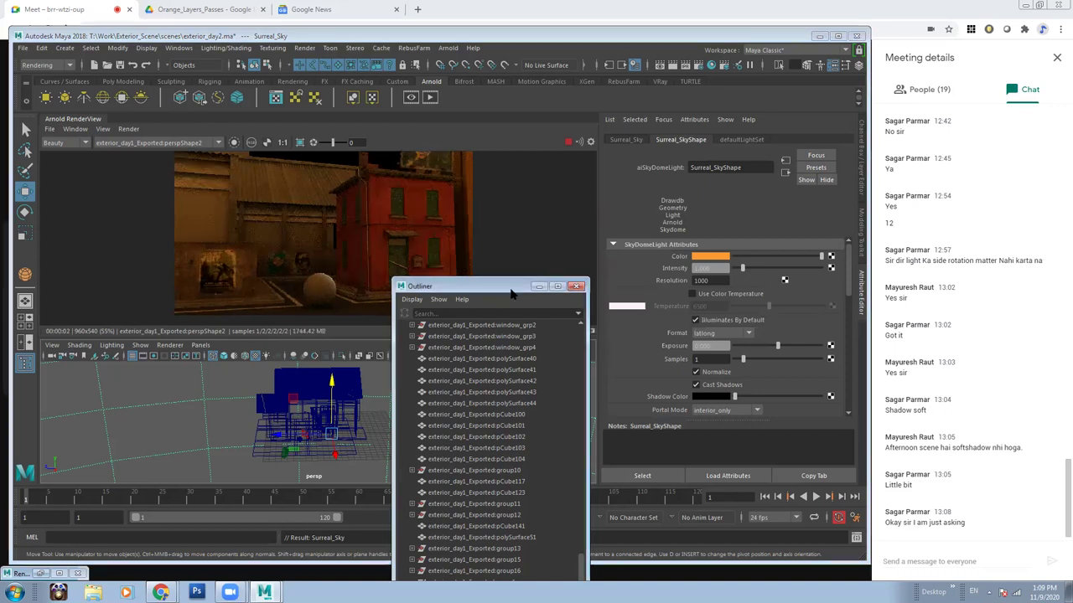
left_click_drag(513, 293, 490, 374)
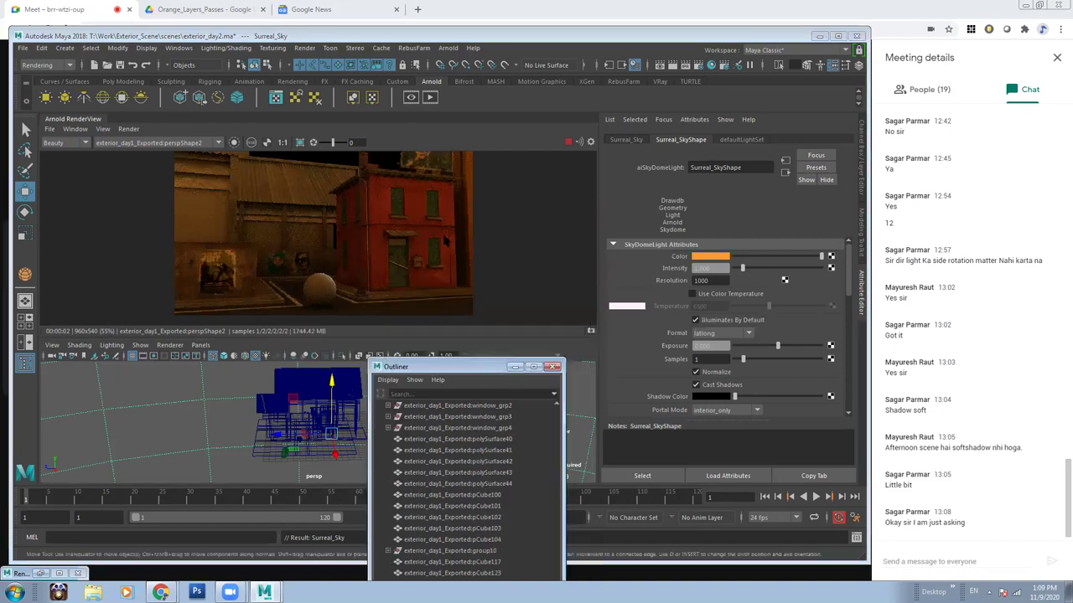
left_click(711, 257)
left_click_drag(710, 307, 728, 307)
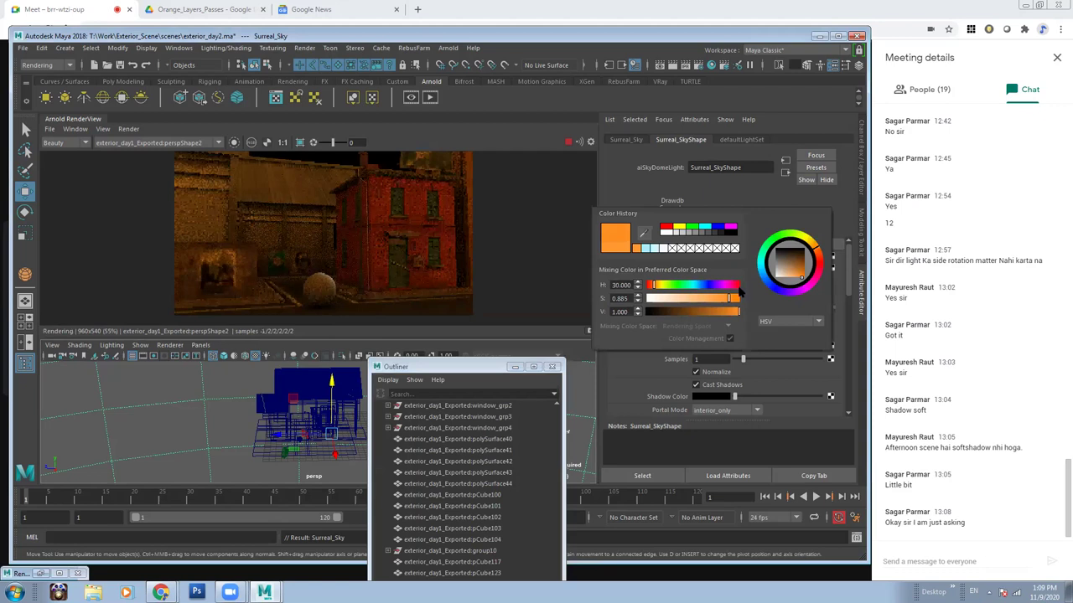
left_click(718, 286)
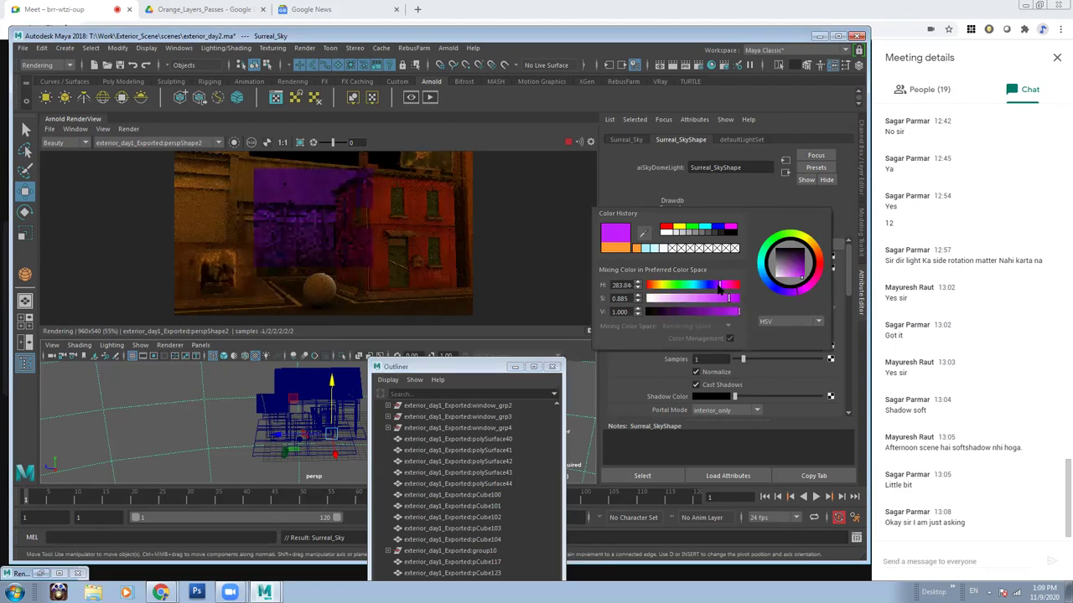
left_click(686, 298)
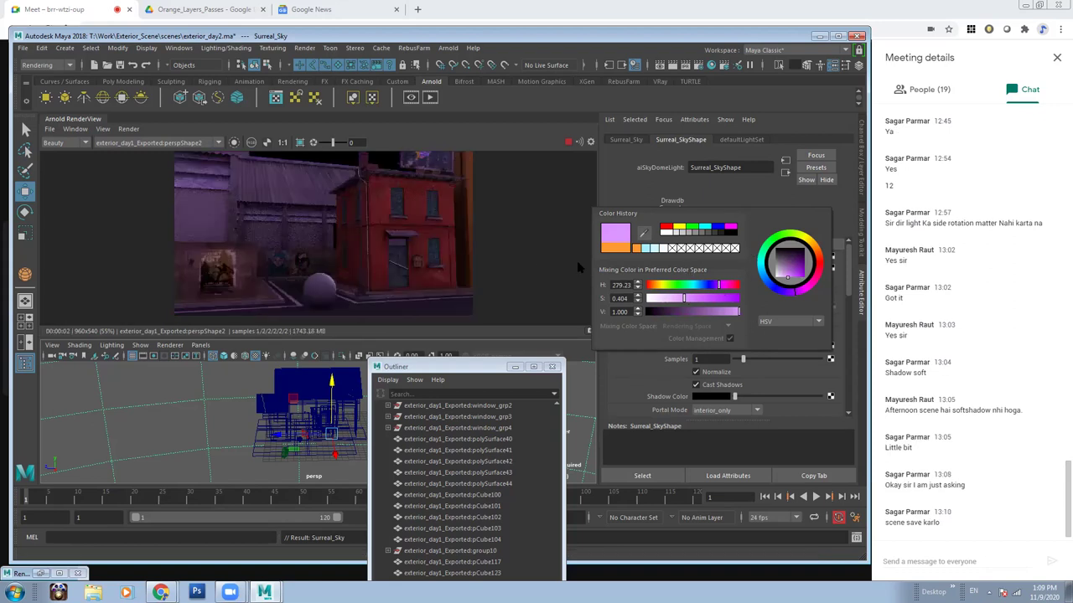
Save the scene, set sky dome exposure to 1.000, and darken its purple to value 0.519.
left_click(23, 48)
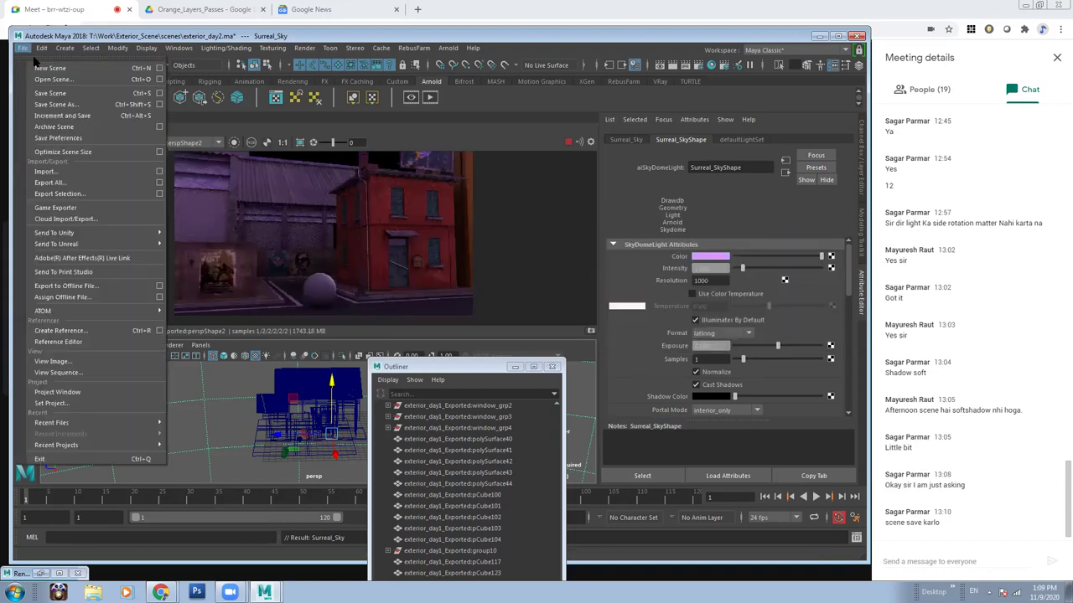
left_click(54, 93)
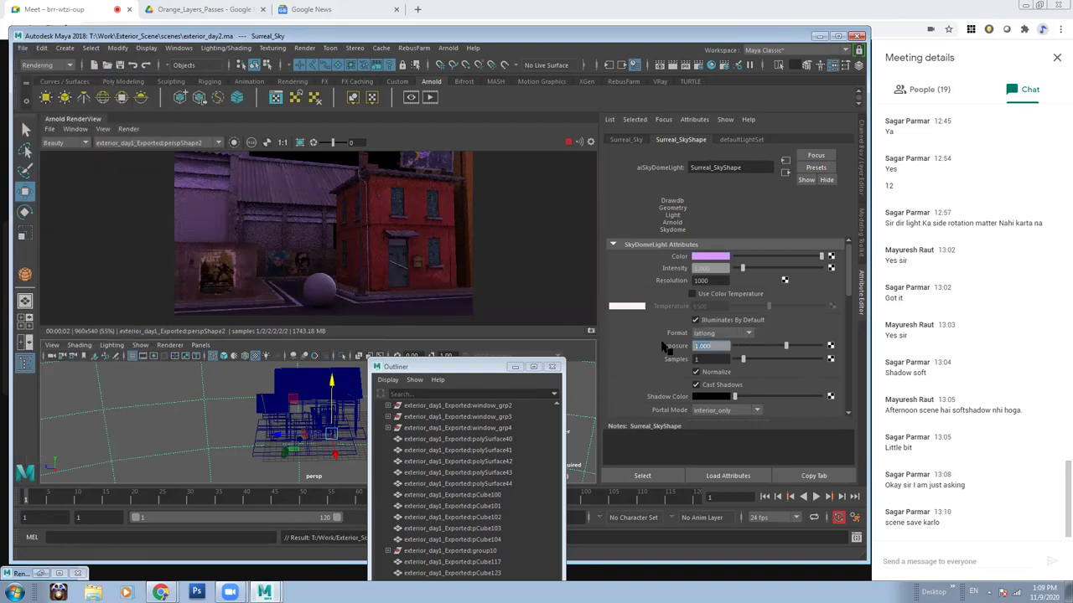
key("Return")
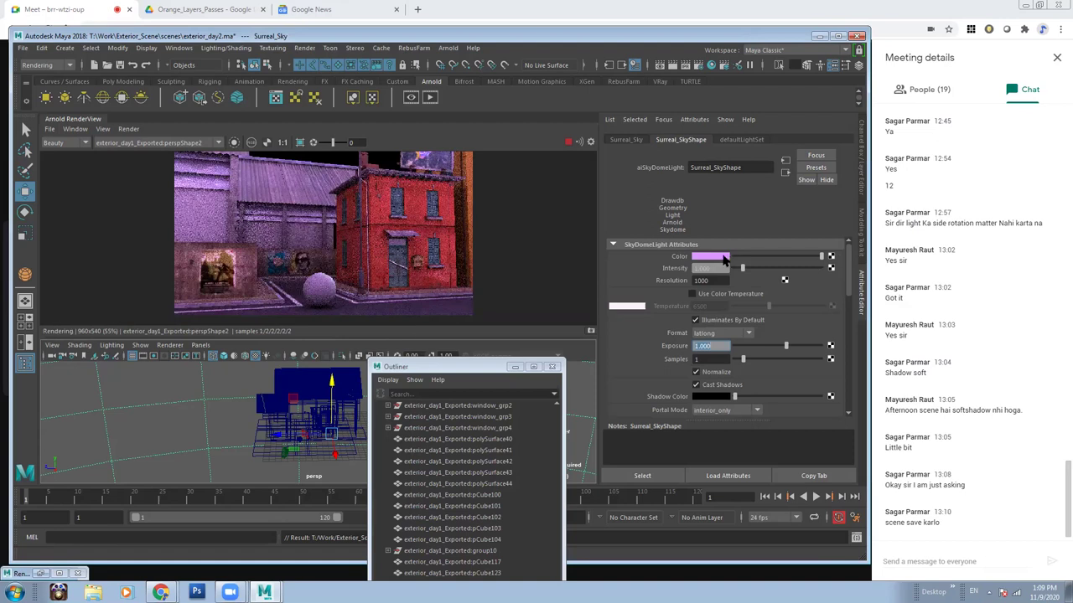
left_click(721, 257)
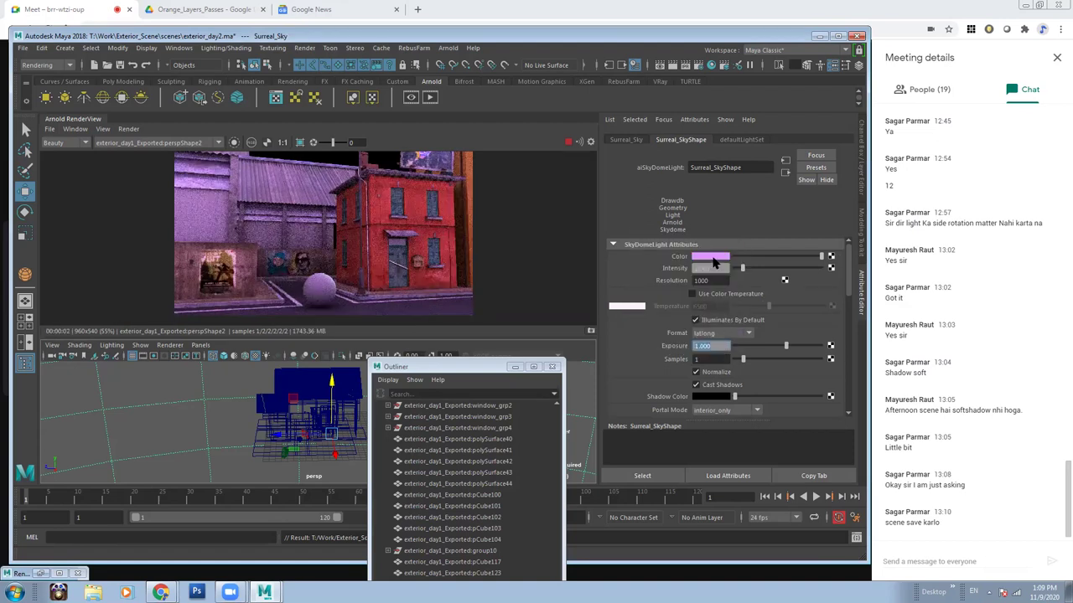
left_click(713, 259)
left_click(700, 316)
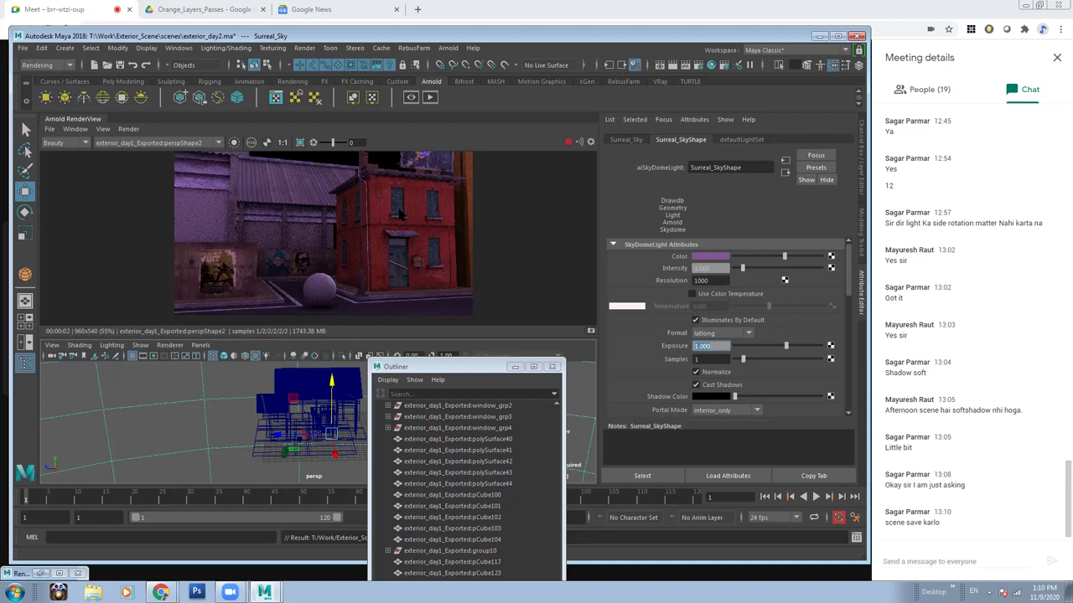
Recolour Surreal_Sky a warm orange: H 25.385, S 0.699, V 0.861.
left_click(708, 257)
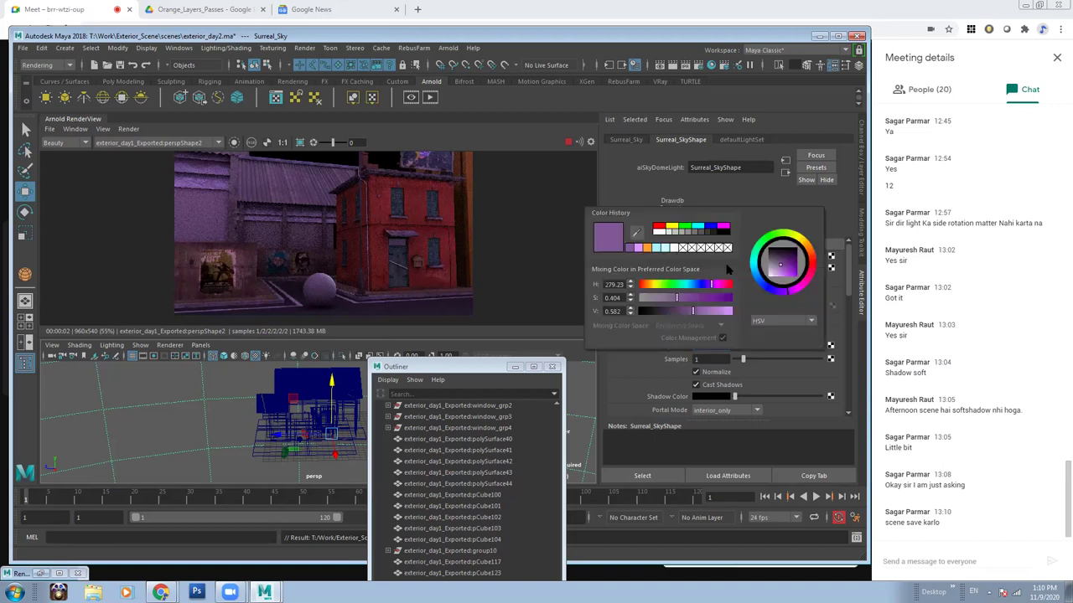
left_click(647, 285)
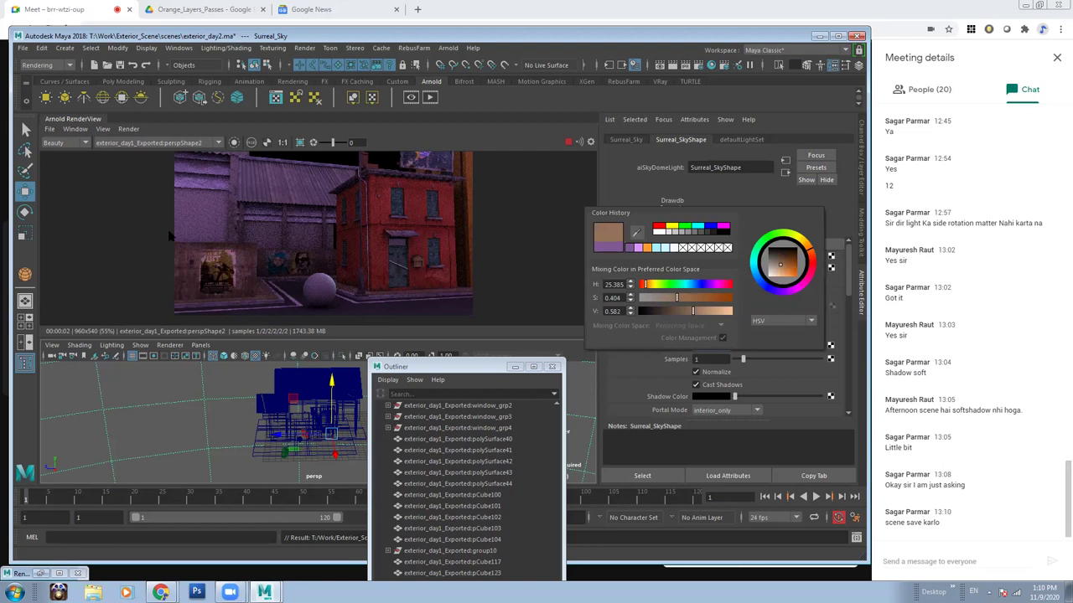
left_click(379, 220)
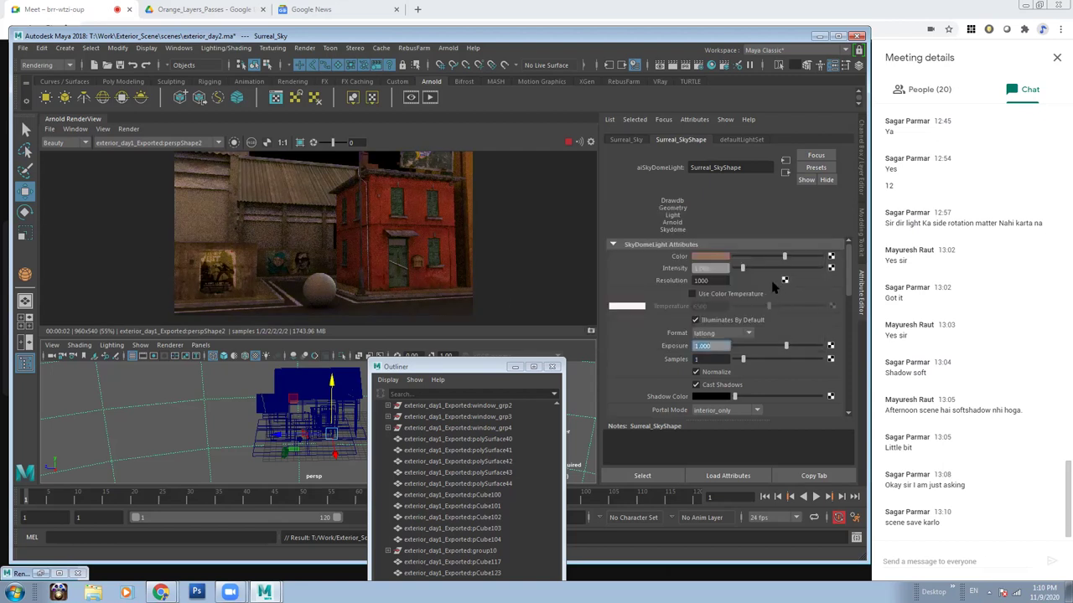
left_click(712, 257)
left_click_drag(681, 301, 680, 300)
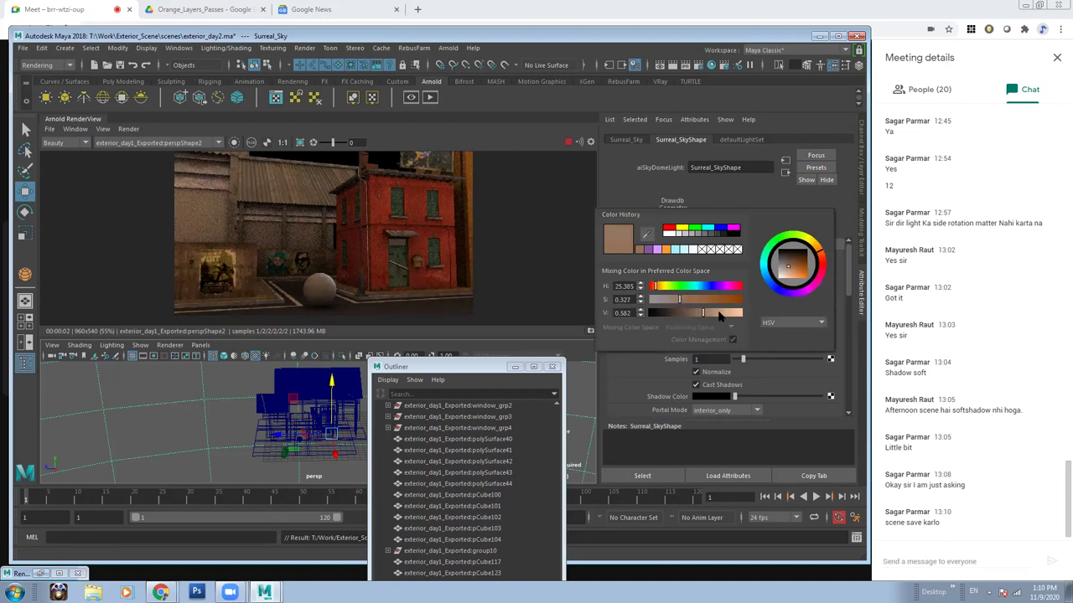
left_click(721, 313)
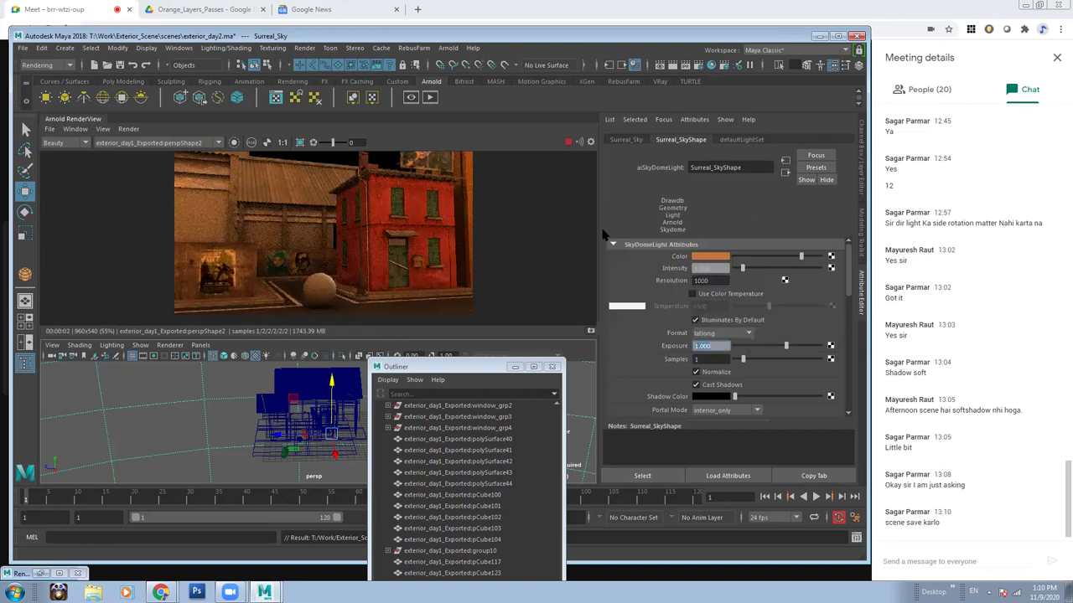
left_click(710, 256)
left_click_drag(726, 315, 730, 315)
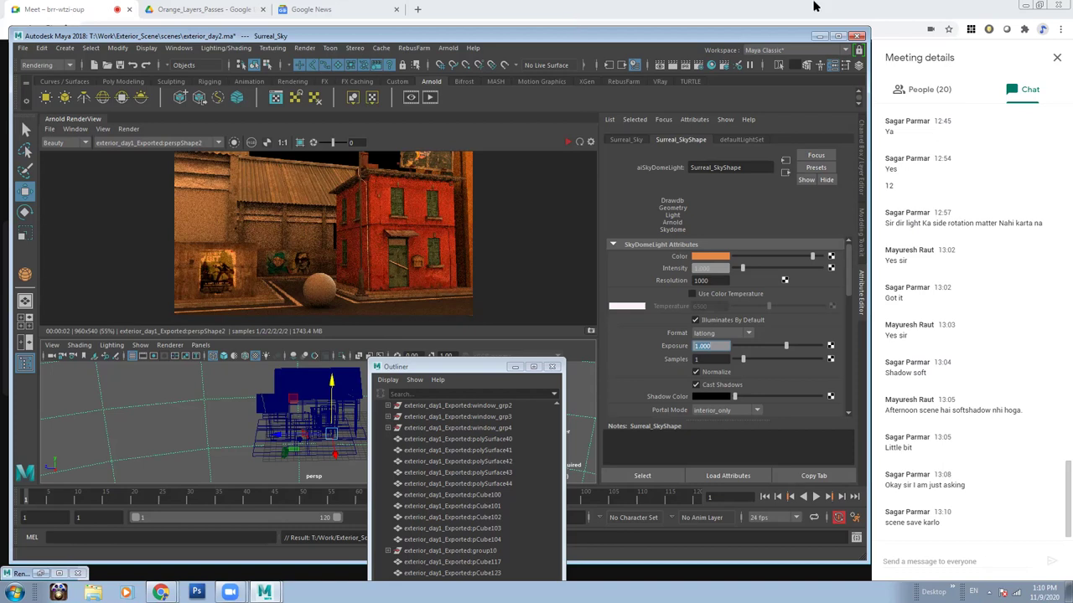
Search the web for 'mi 4' from the browser's address bar.
left_click(252, 543)
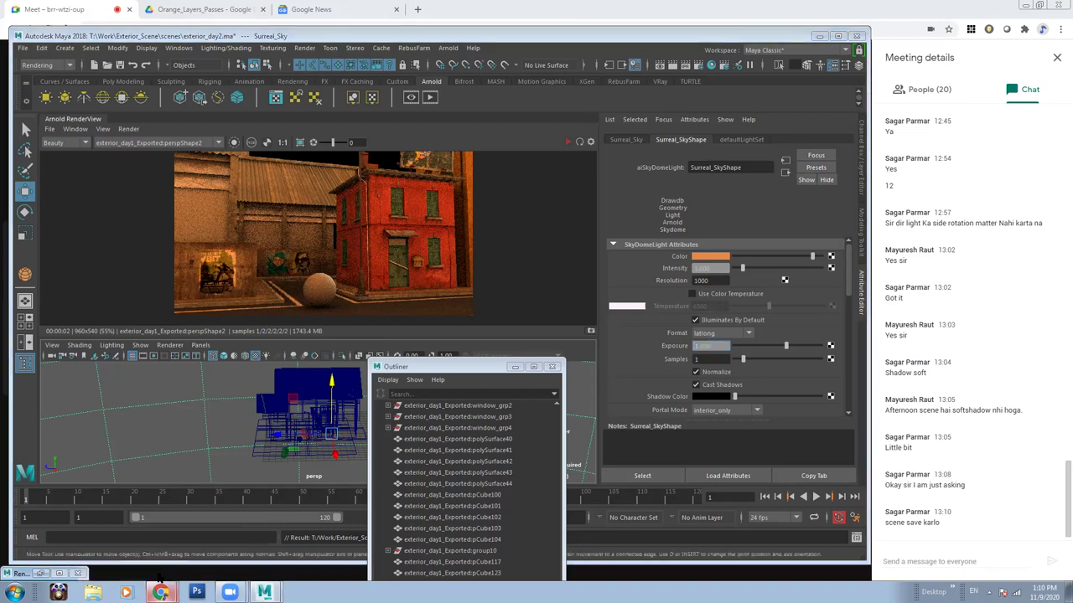
left_click(232, 10)
left_click(227, 30)
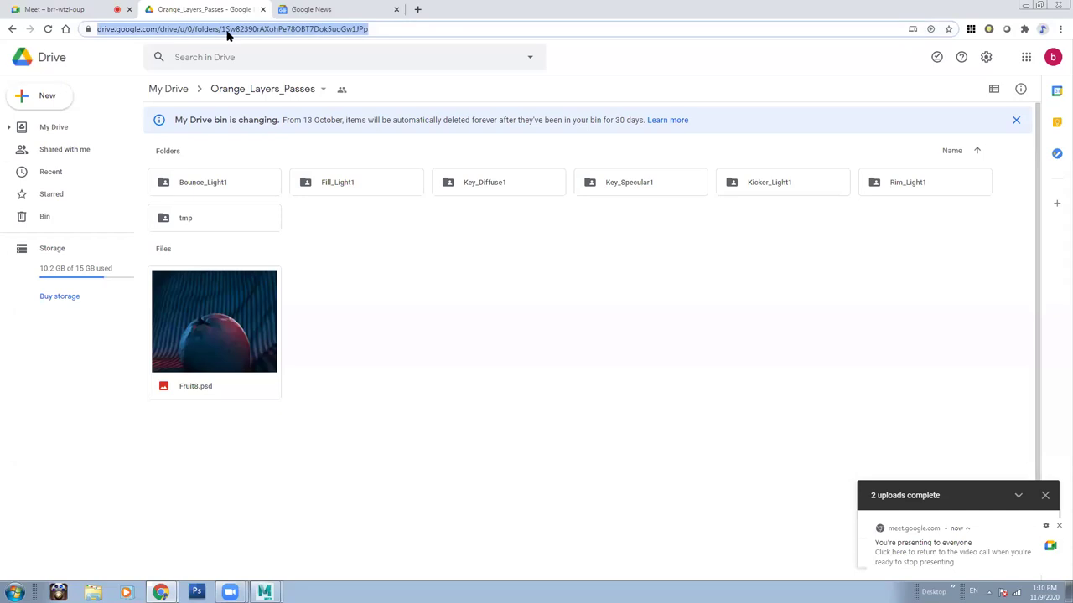
type("mi 4")
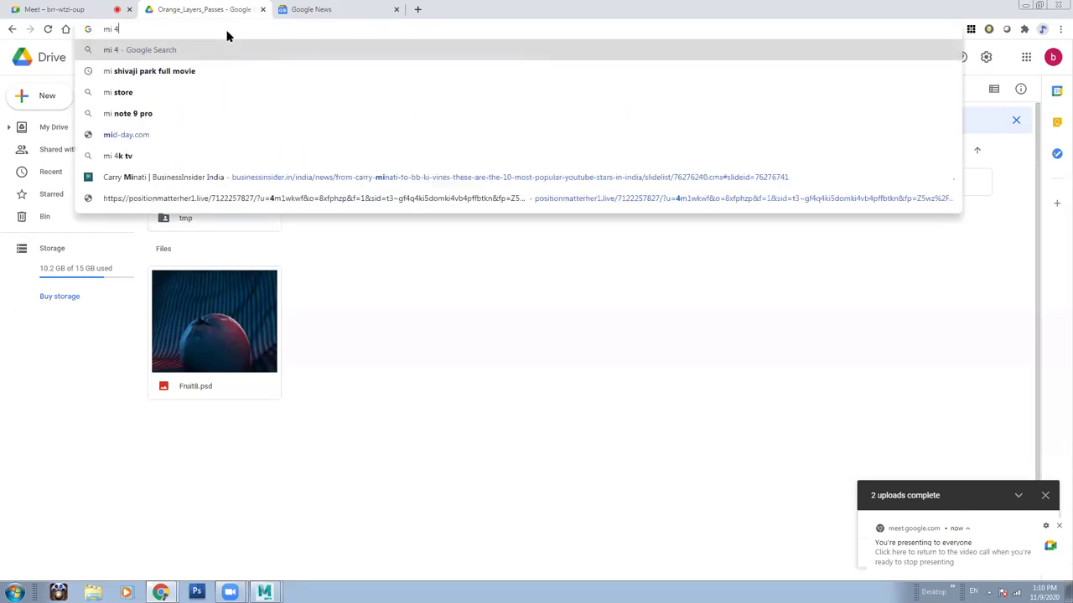
key("Return")
Search Google Images for 'dubai' and scroll through the results.
left_click_drag(182, 64, 52, 48)
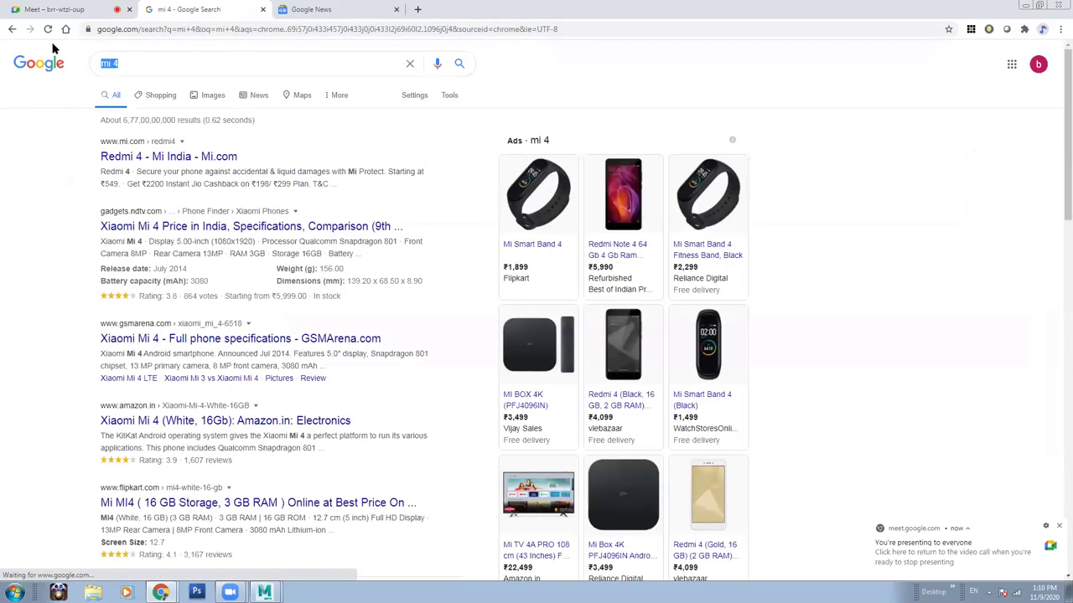
type("dub")
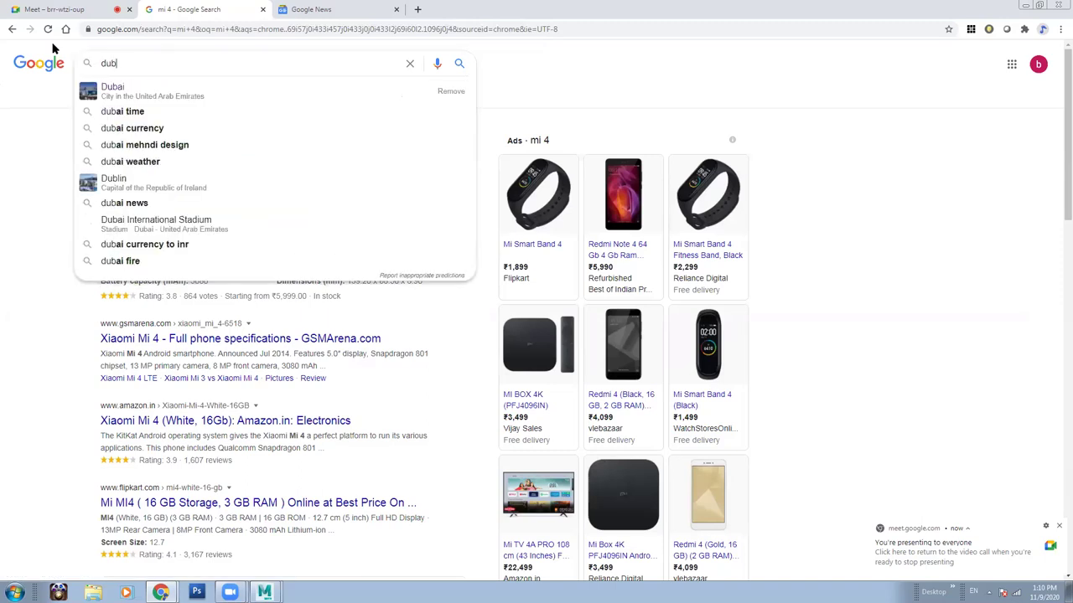
type("ai")
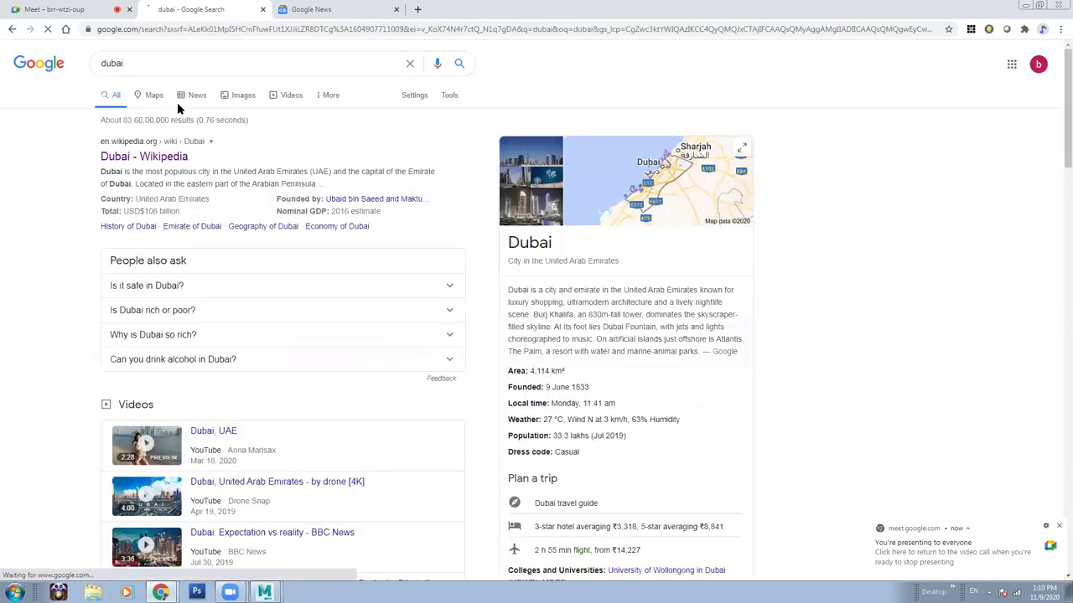
left_click(232, 95)
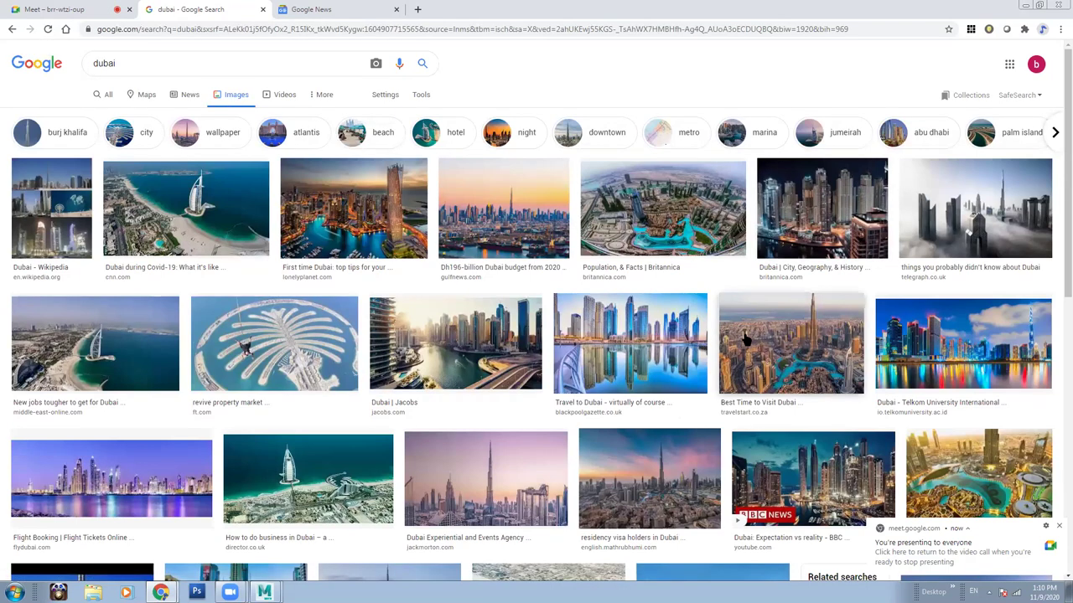
scroll(970, 369, "down", 4)
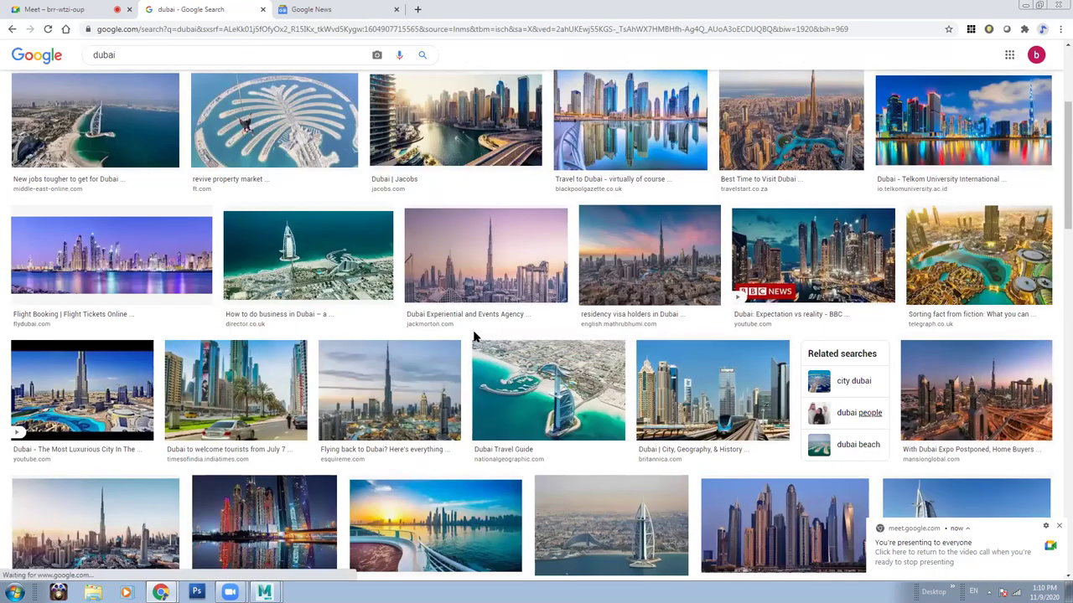
scroll(436, 318, "down", 4)
scroll(344, 323, "down", 4)
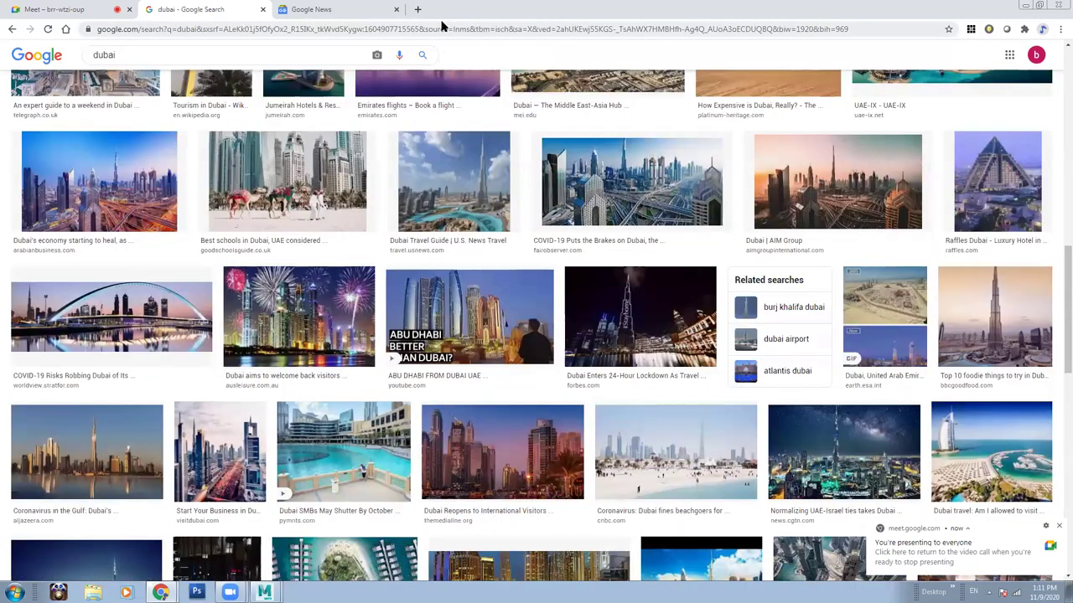
Move the dubai image search into its own shrunken window and return to the Maya scene.
left_click(1039, 6)
left_click(1040, 7)
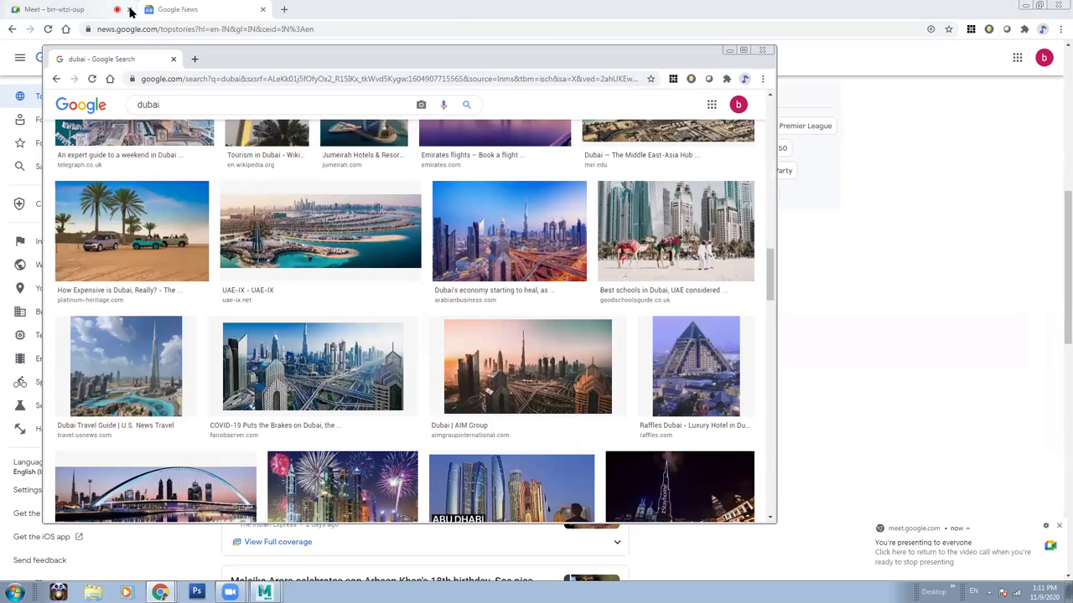
left_click(195, 10)
left_click(46, 12)
mouse_move(230, 592)
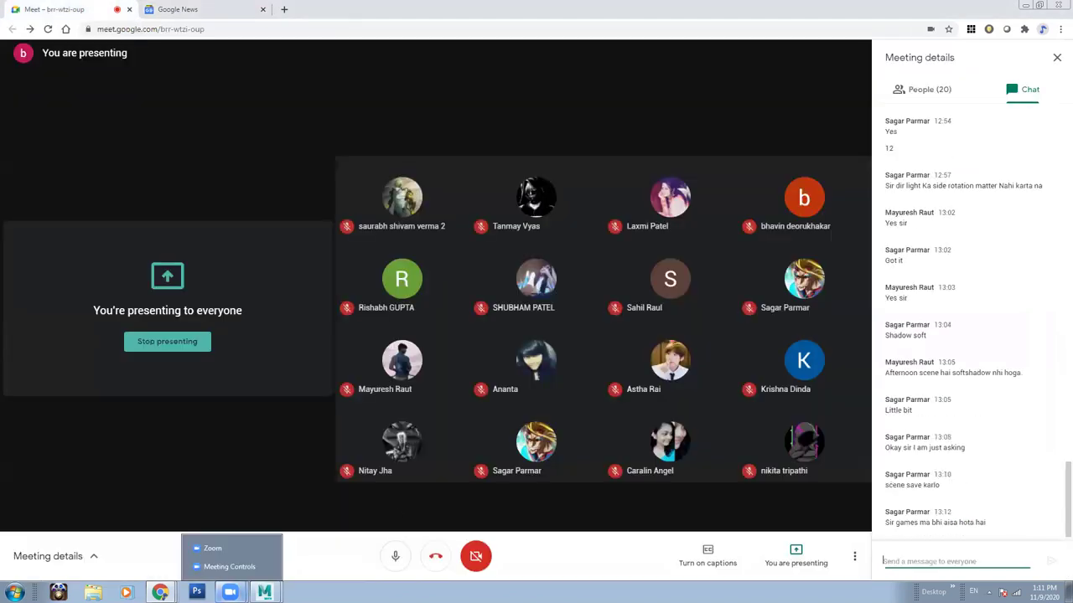
left_click(264, 593)
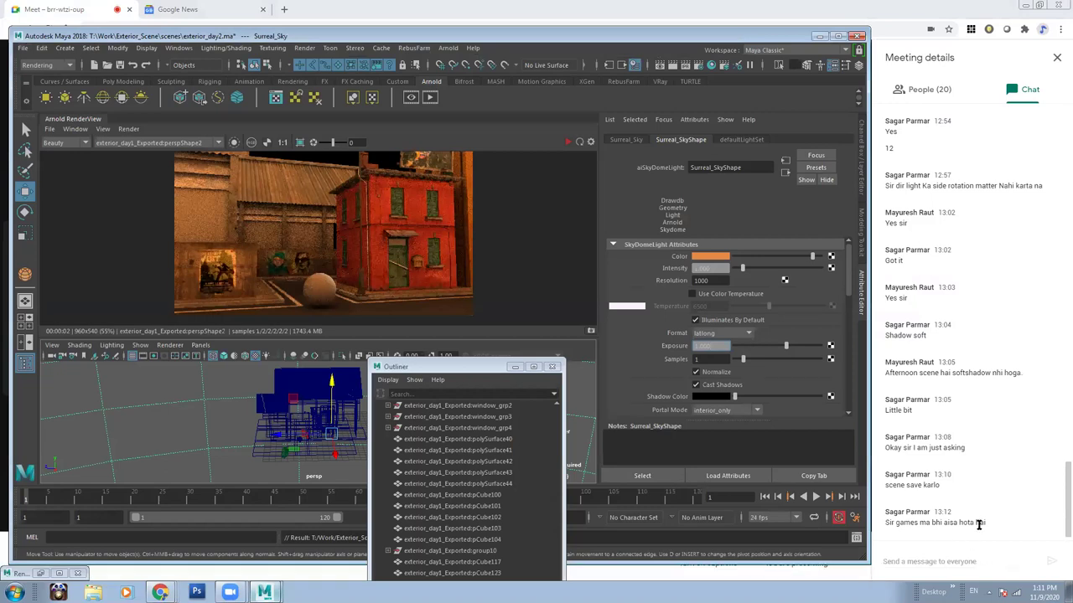
Search Google Images for 'israel', preview the smoke-over-the-city image and scroll the results.
mouse_move(159, 592)
left_click(165, 568)
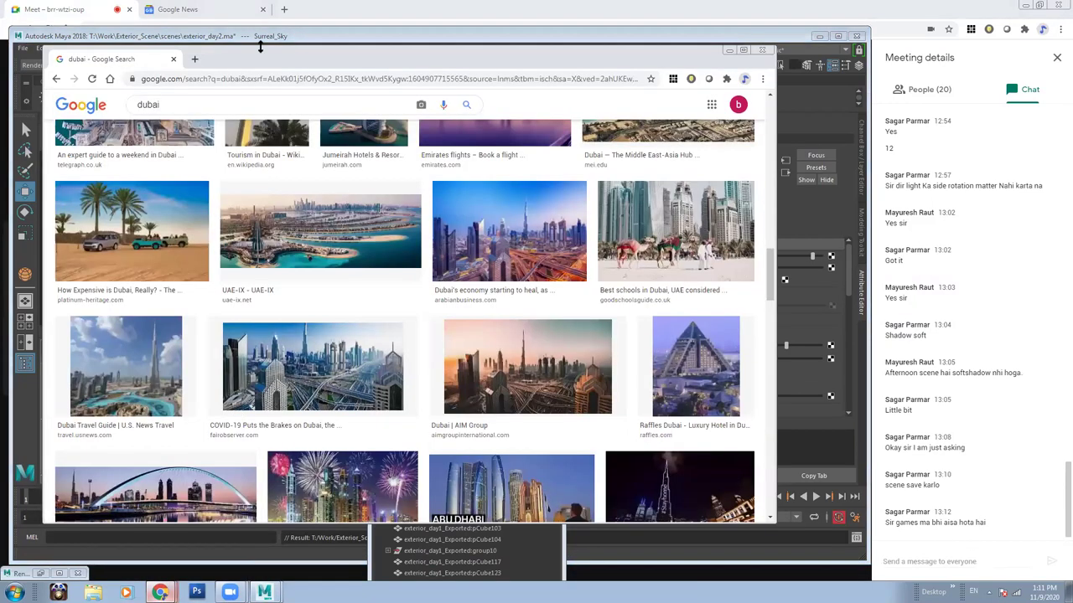
type("israel")
key("Return")
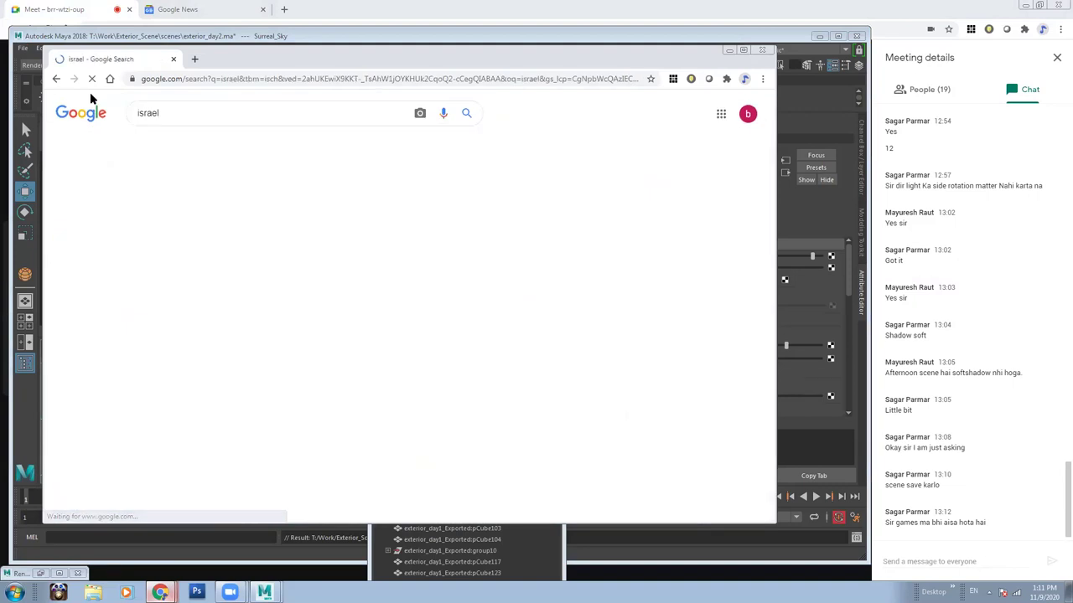
scroll(335, 208, "down", 4)
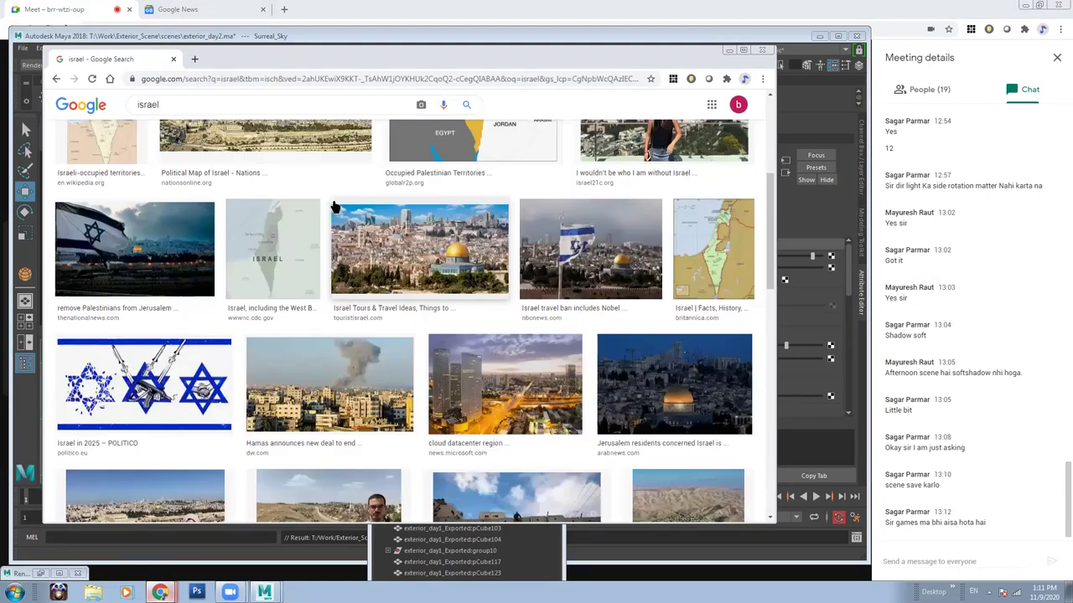
scroll(335, 208, "down", 1)
left_click(411, 289)
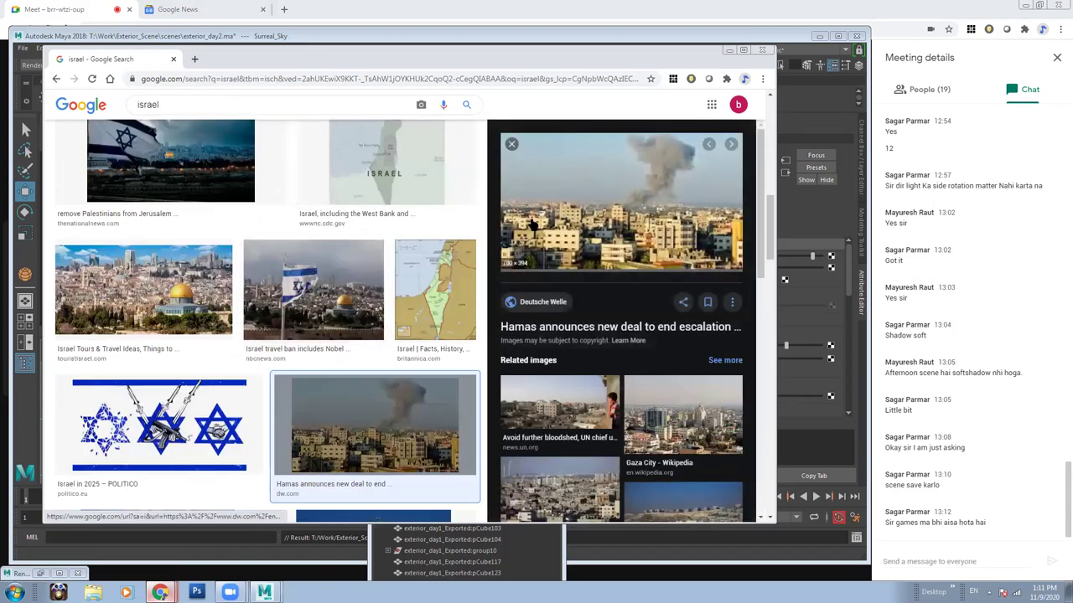
scroll(597, 311, "down", 1)
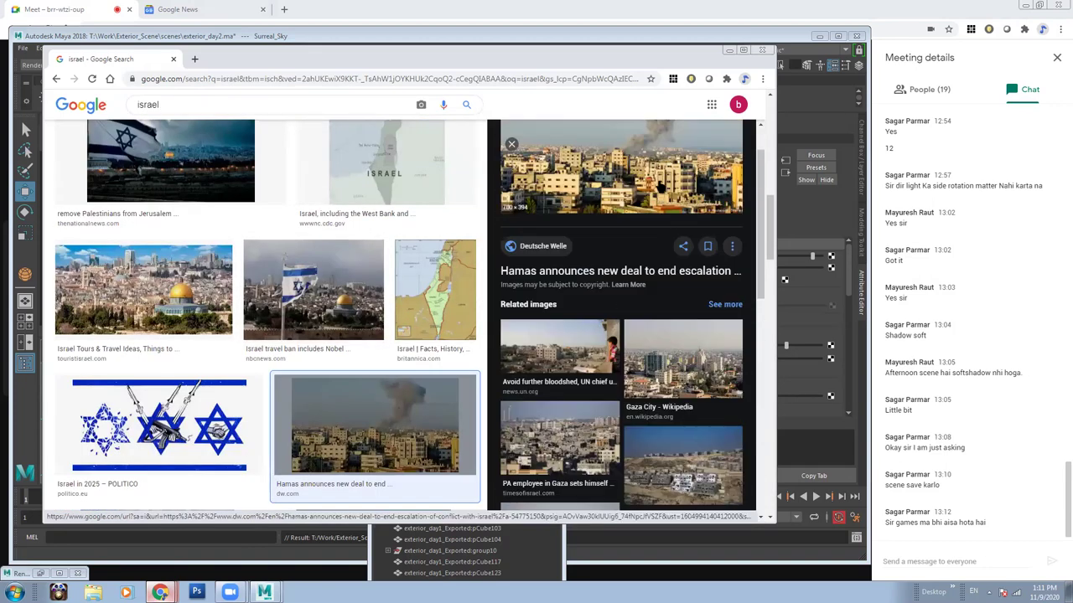
scroll(658, 185, "down", 3)
scroll(653, 294, "down", 3)
scroll(653, 310, "down", 3)
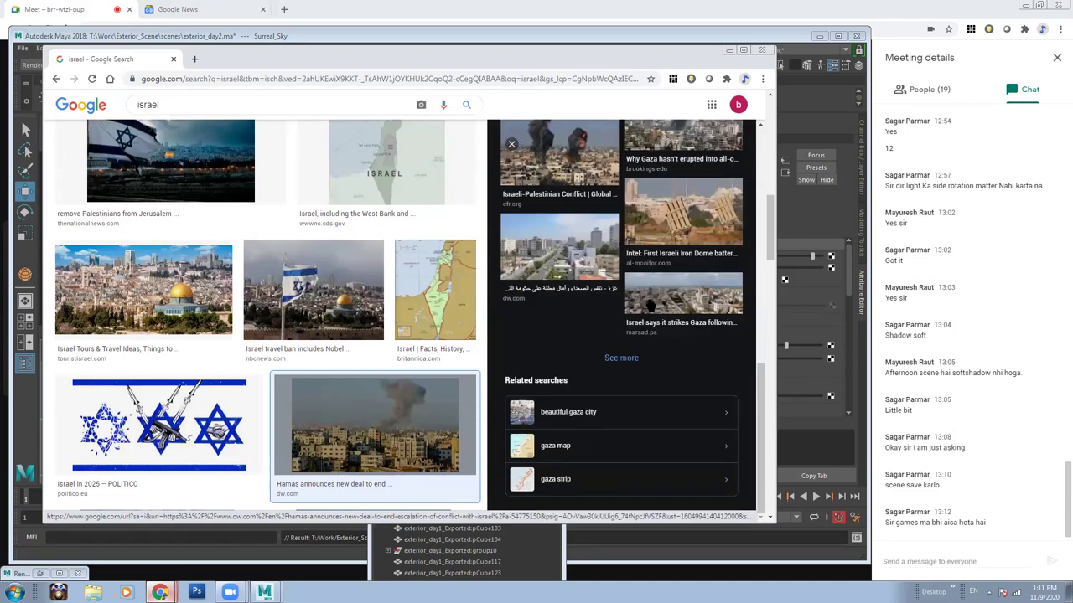
scroll(650, 305, "up", 10)
Replace the query with 'The green mile' and run the image search.
double_click(132, 102)
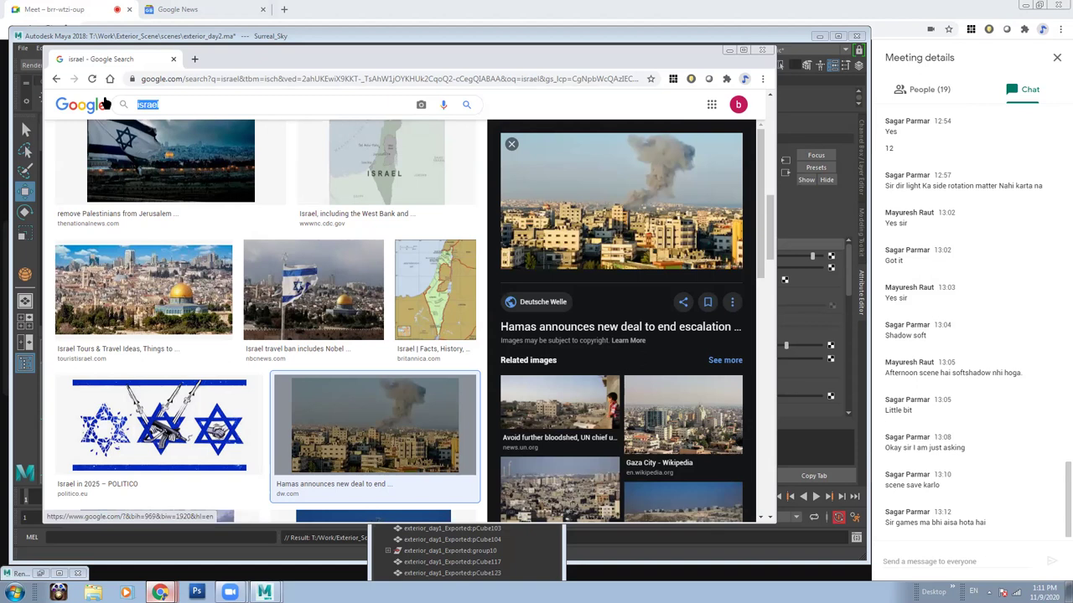
type("the king")
key("BackSpace")
key("BackSpace")
key("BackSpace")
key("BackSpace")
key("BackSpace")
key("BackSpace")
type("The green mi")
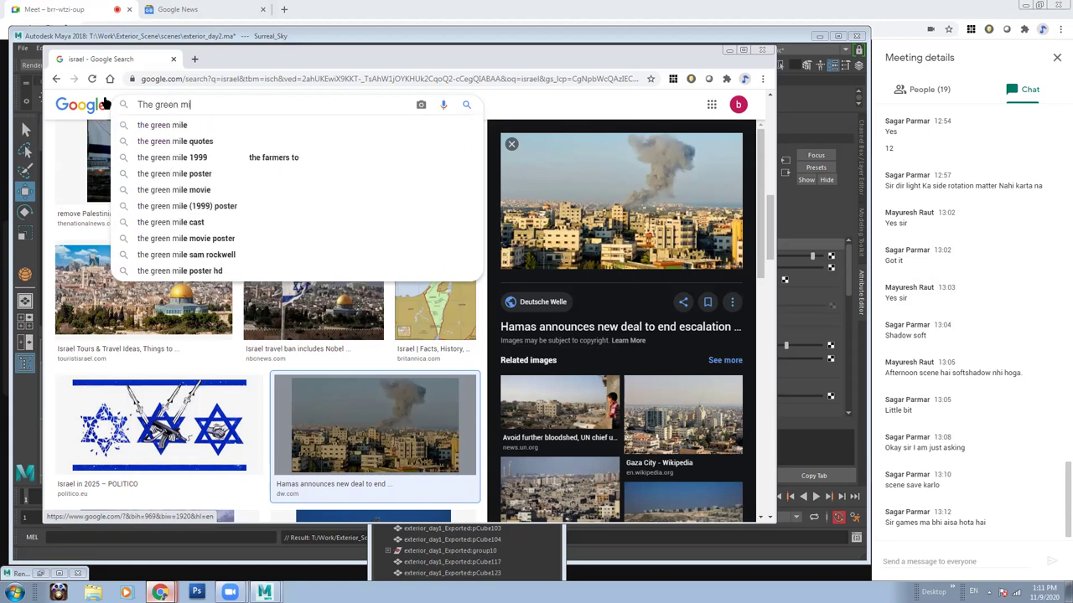
type("le")
key("Return")
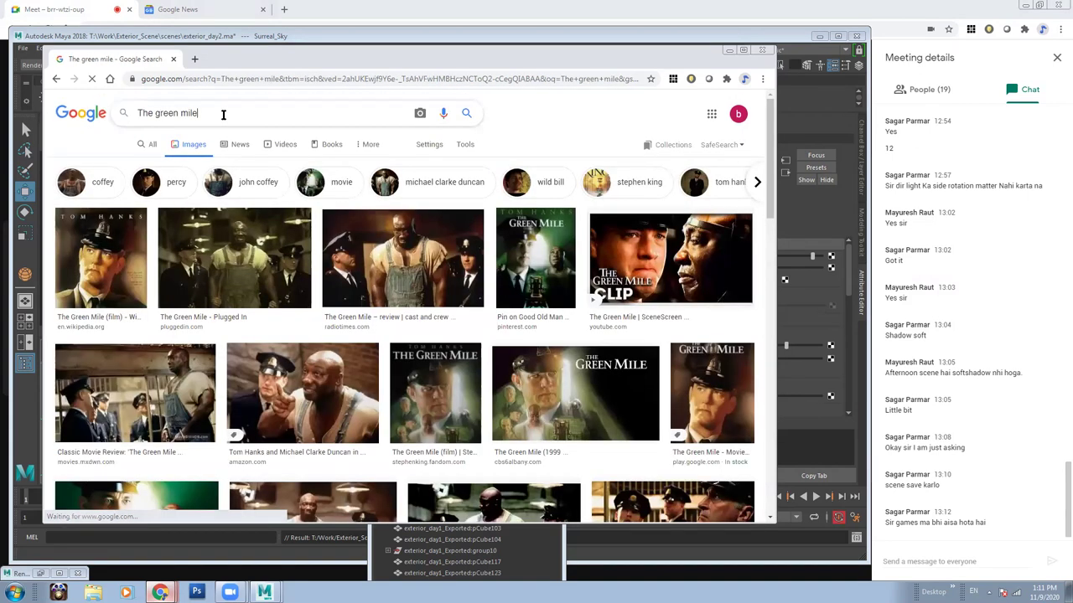
Change the query to 'The green zone', scroll far down the image results, then hide the browser.
left_click_drag(178, 112, 235, 112)
type("zone")
key("Return")
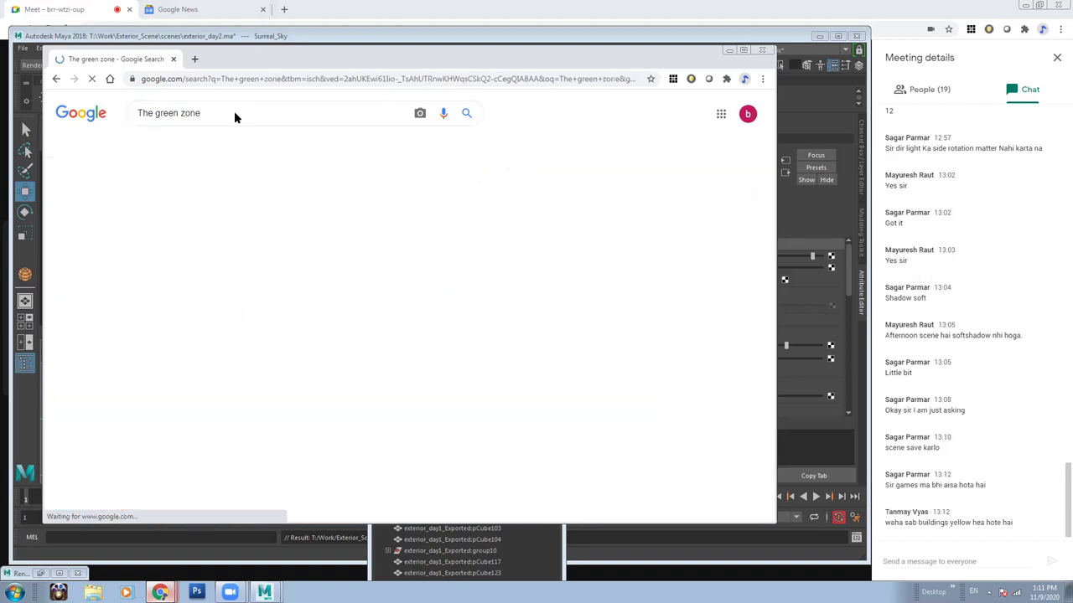
scroll(344, 266, "down", 3)
scroll(345, 268, "down", 2)
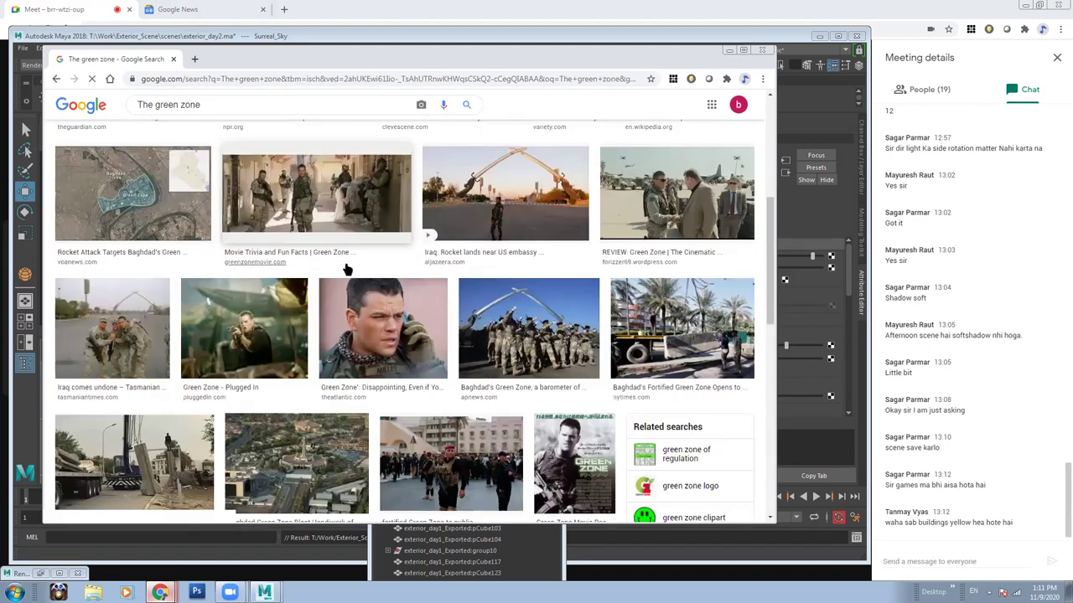
scroll(352, 293, "down", 2)
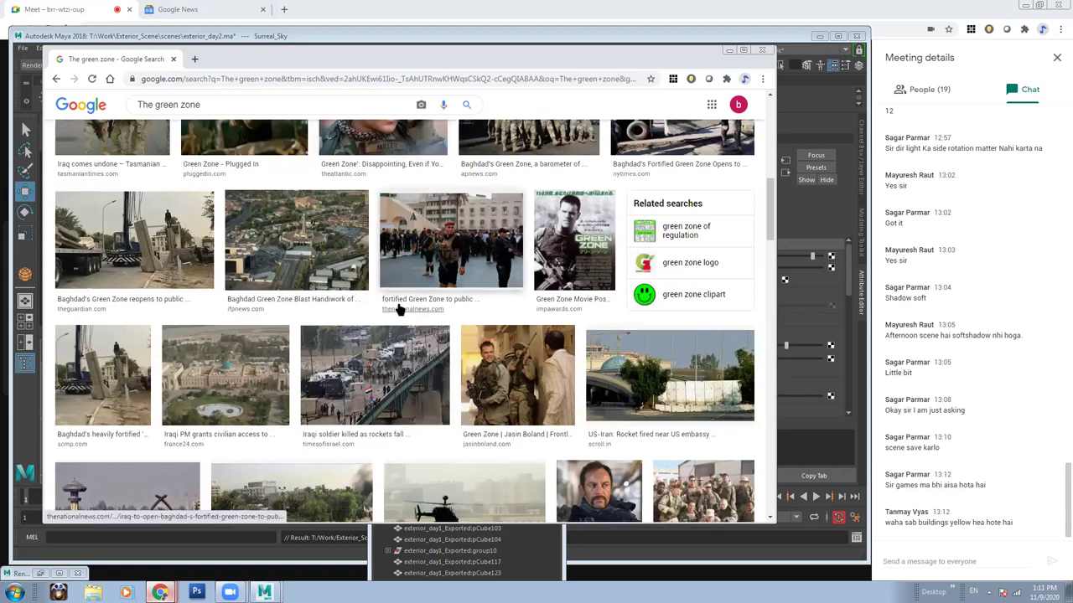
scroll(403, 306, "down", 3)
scroll(411, 302, "up", 3)
scroll(412, 300, "down", 5)
scroll(411, 294, "down", 4)
scroll(411, 285, "down", 2)
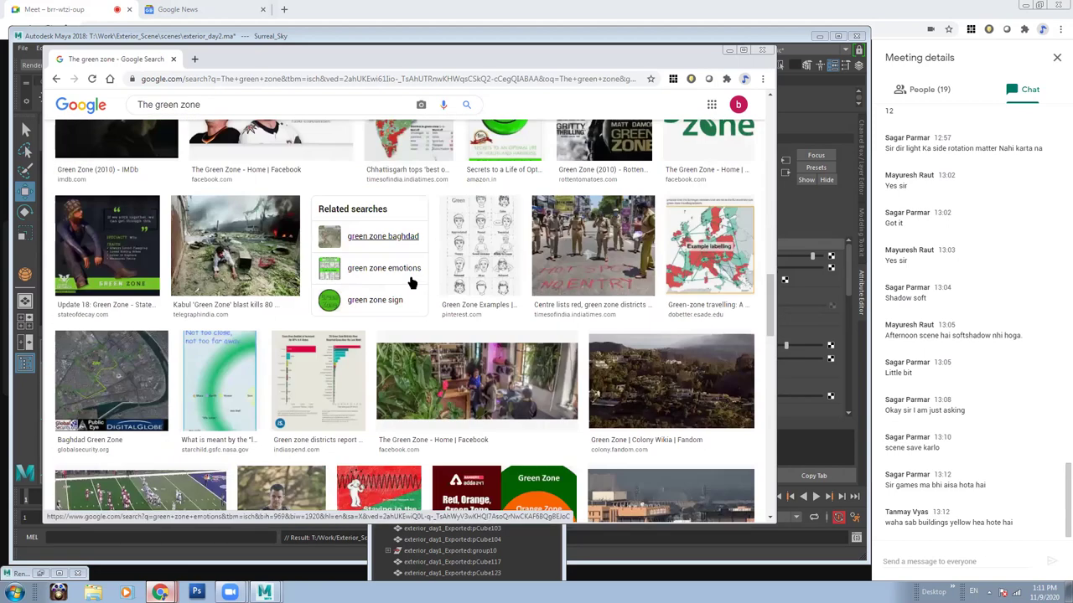
scroll(411, 283, "down", 4)
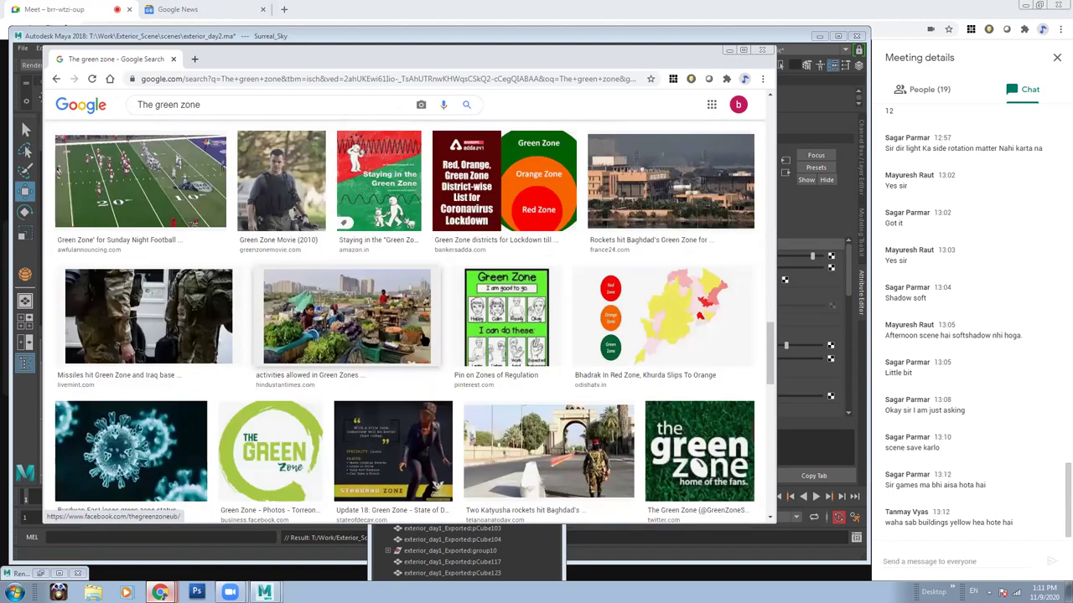
scroll(429, 333, "down", 3)
scroll(429, 333, "down", 1)
scroll(429, 333, "down", 3)
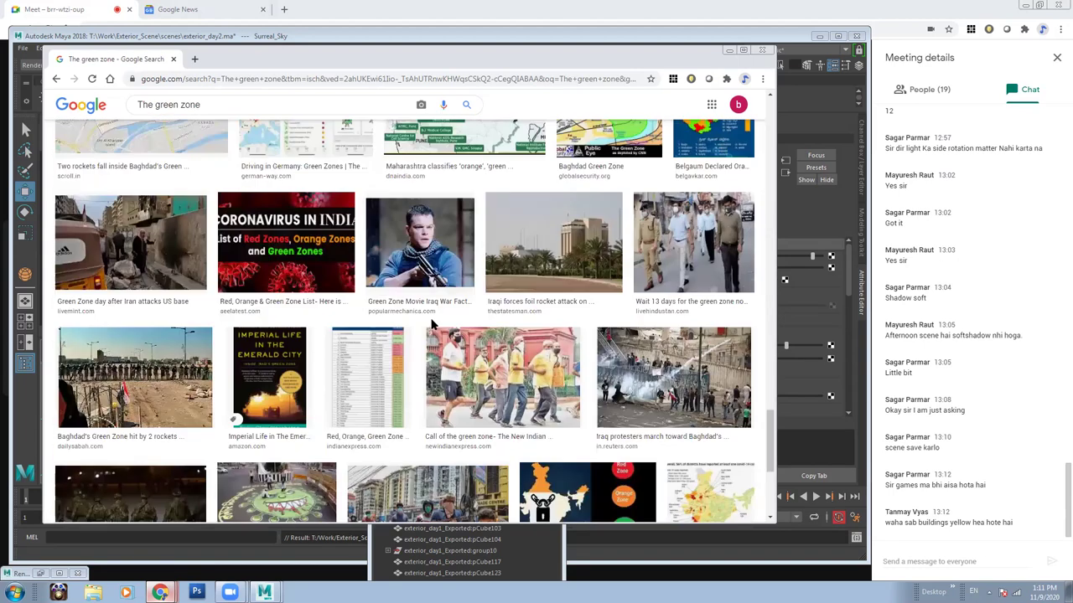
scroll(429, 332, "down", 3)
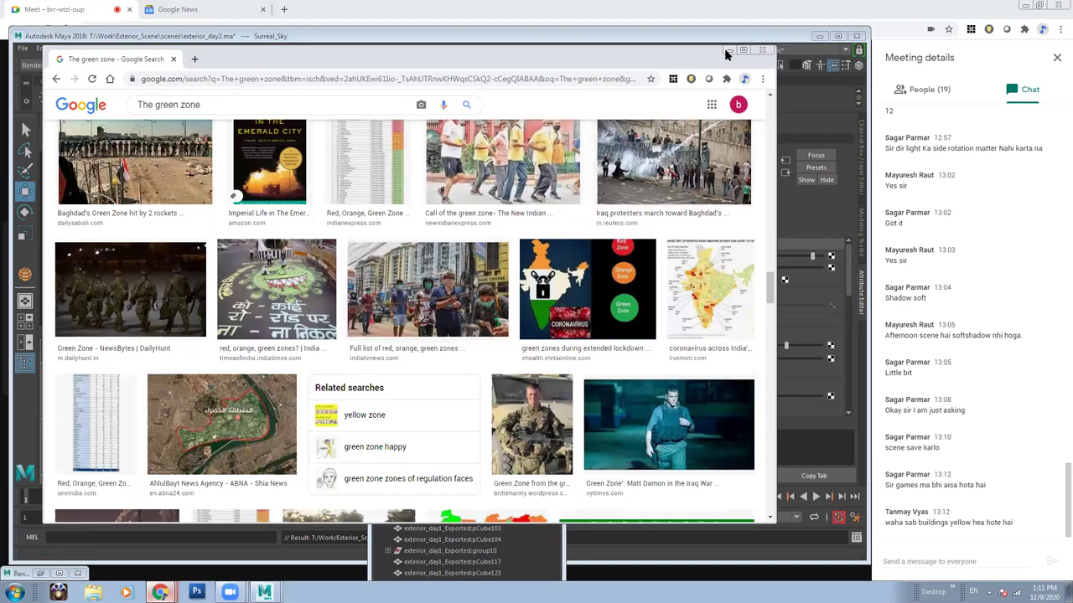
left_click(730, 50)
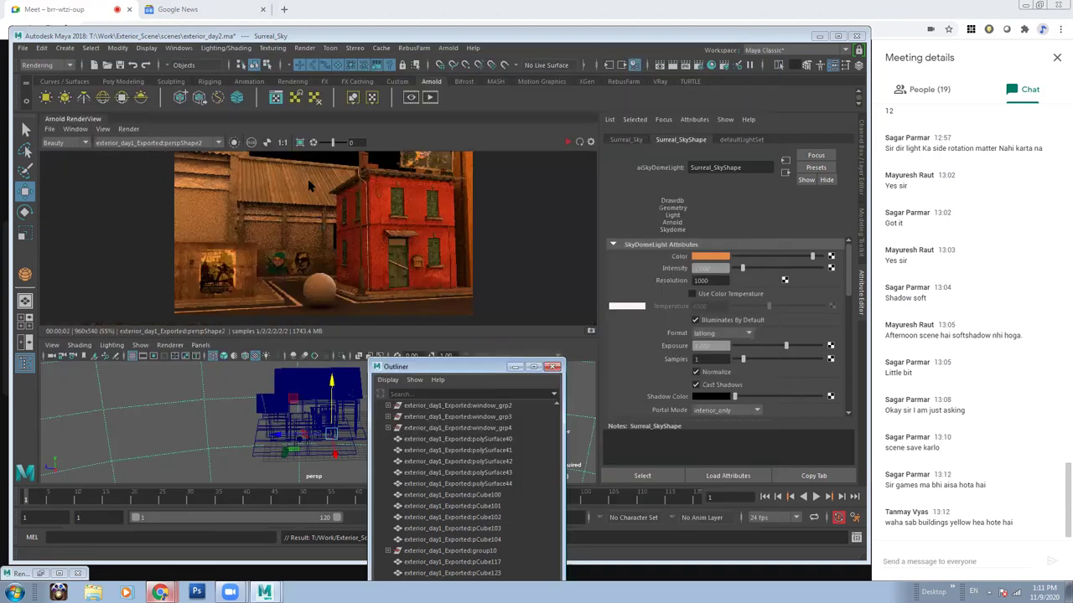
Lower the Surreal_Sky colour's saturation to lighten its orange, and reposition the Outliner.
left_click(707, 260)
left_click_drag(705, 299, 681, 299)
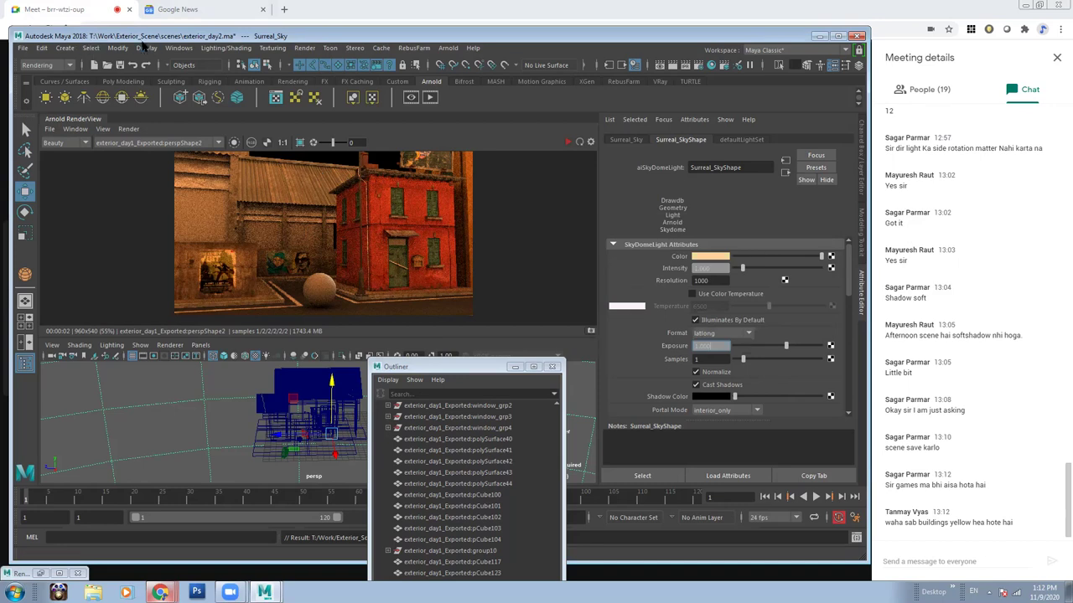
left_click(179, 48)
left_click(244, 381)
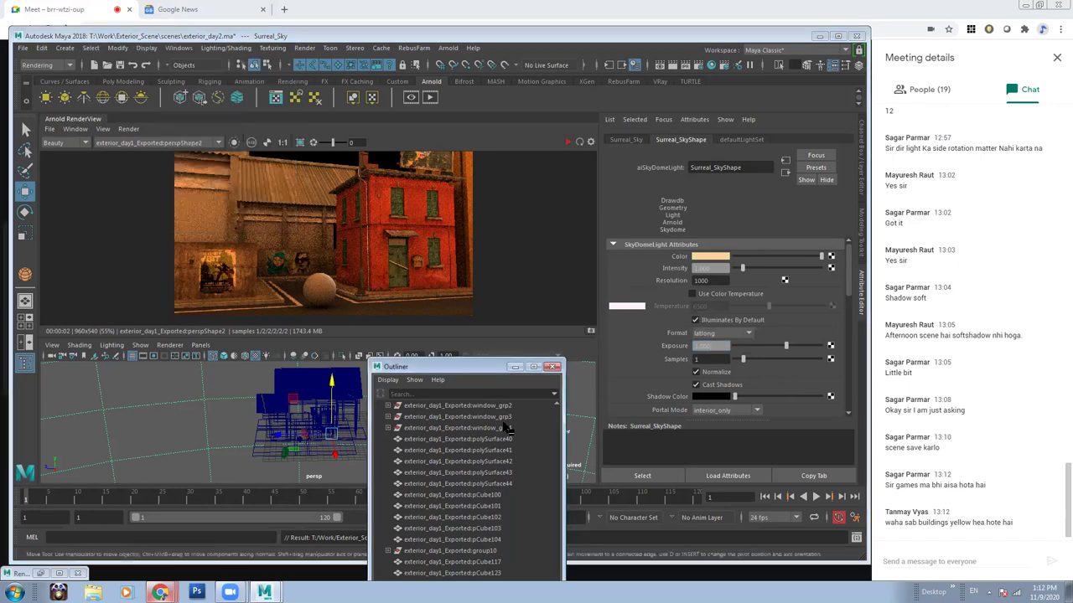
left_click_drag(484, 367, 406, 135)
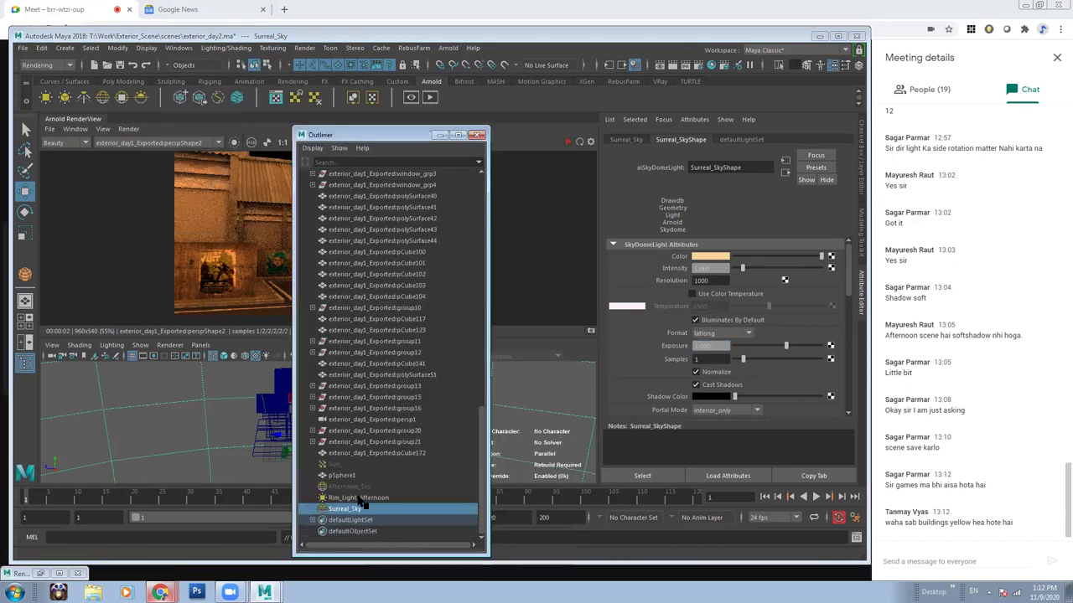
Duplicate the Sun light and rename the copy Sun_Surreal.
left_click(339, 465)
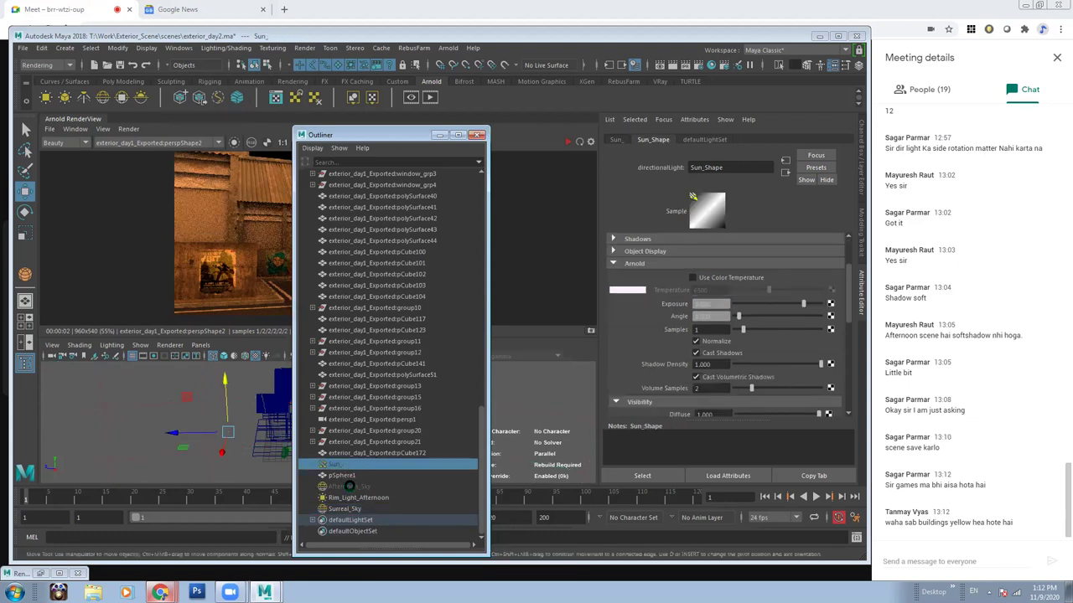
key("ctrl+d")
double_click(345, 521)
key("Right")
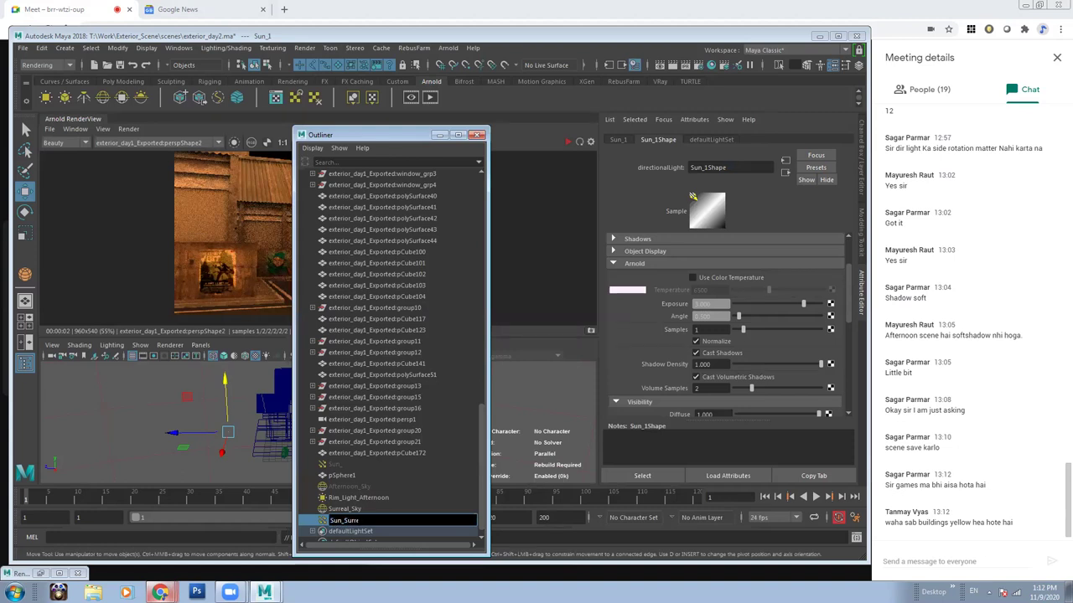
key("Return")
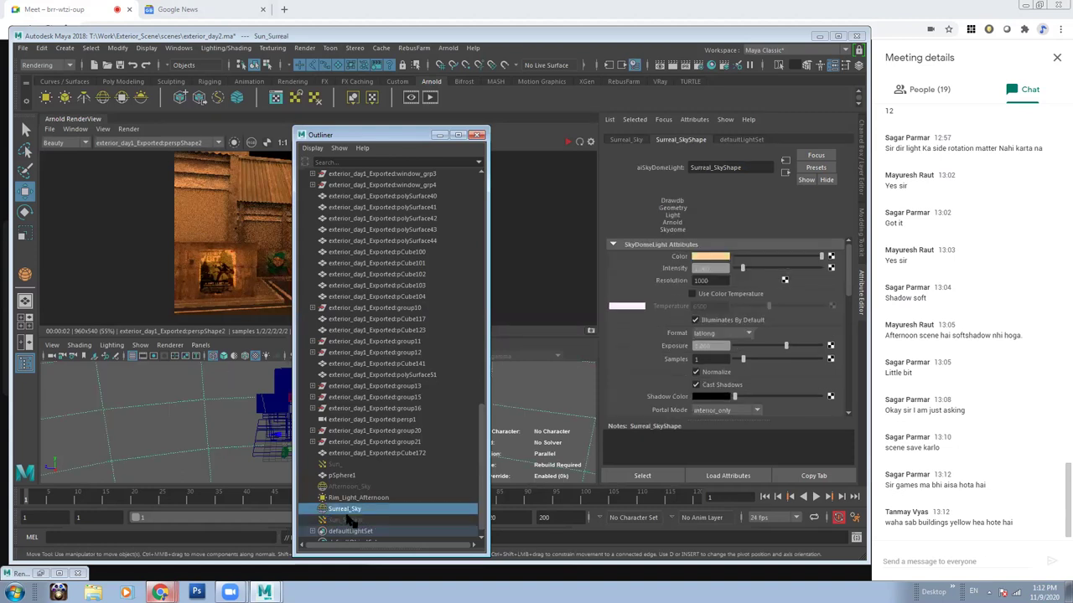
scroll(711, 265, "up", 1)
scroll(712, 265, "up", 1)
Give Sun_Surreal a saved orange colour from Color History and refresh the render.
left_click(637, 270)
left_click(658, 258)
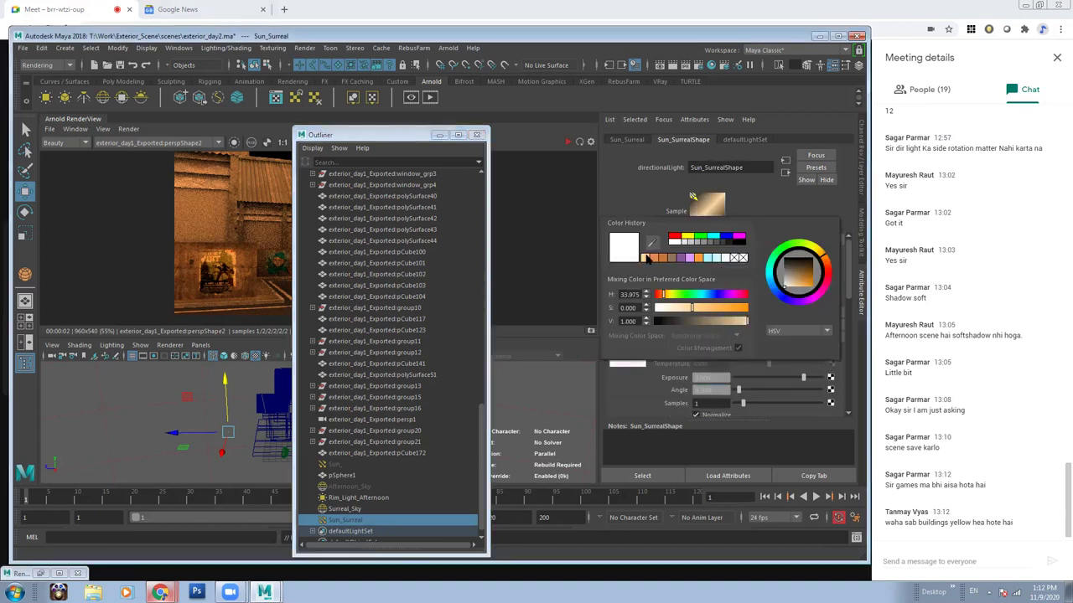
left_click(347, 520)
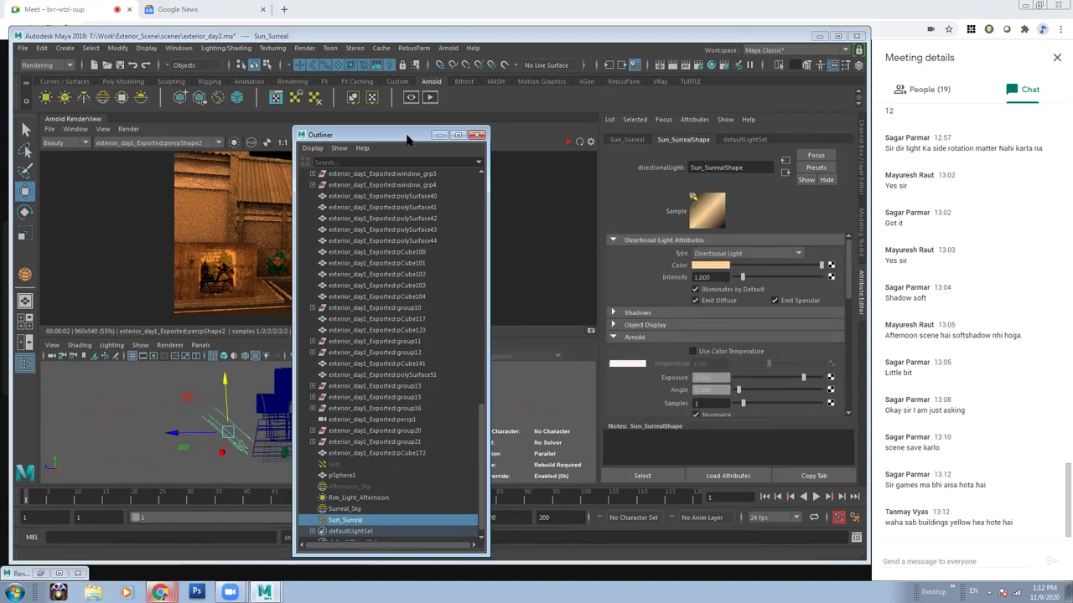
left_click(439, 135)
left_click(584, 142)
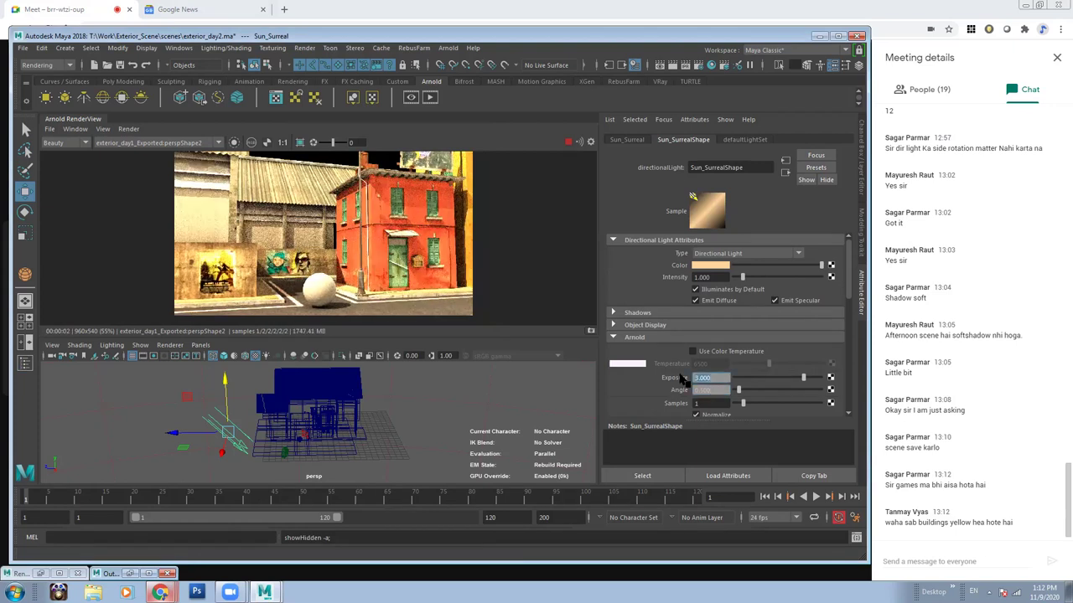
Set Sun_Surreal's Arnold exposure to 3 and its intensity to 0.5.
type("2")
key("Return")
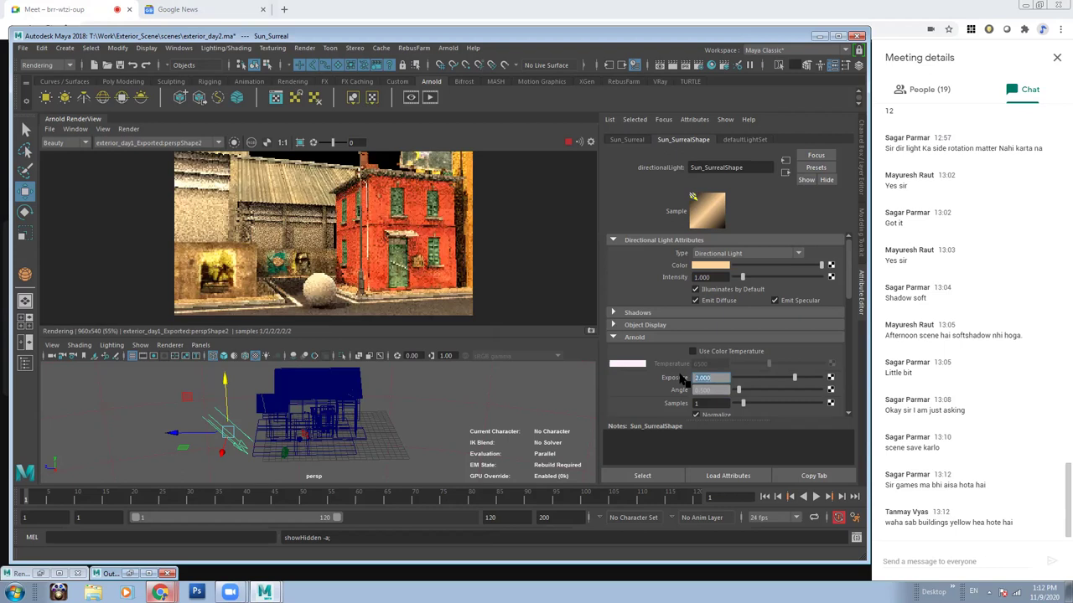
type("3")
key("Return")
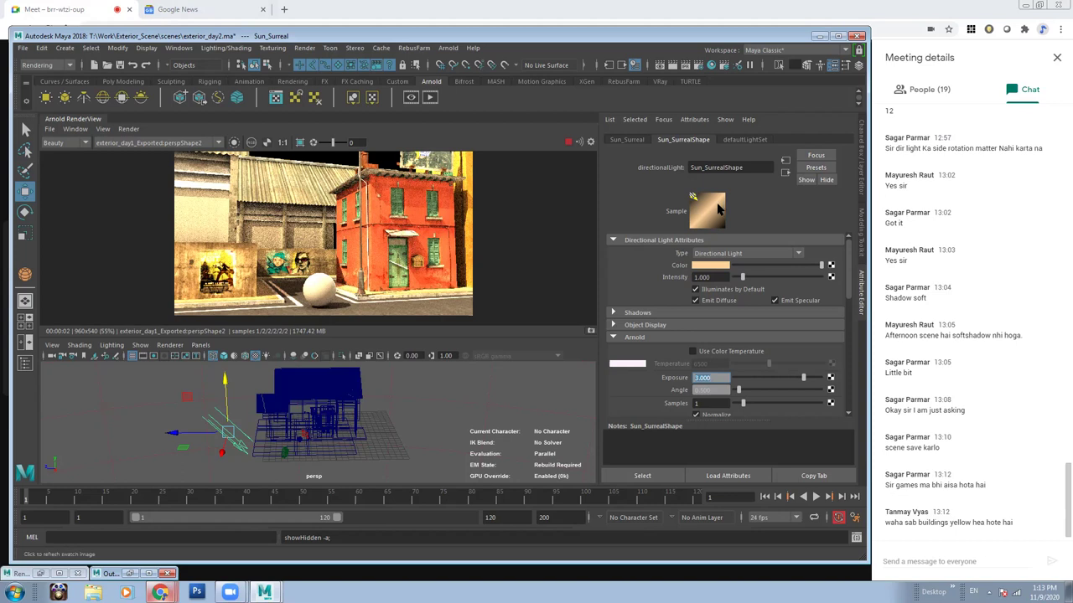
left_click_drag(715, 276, 662, 271)
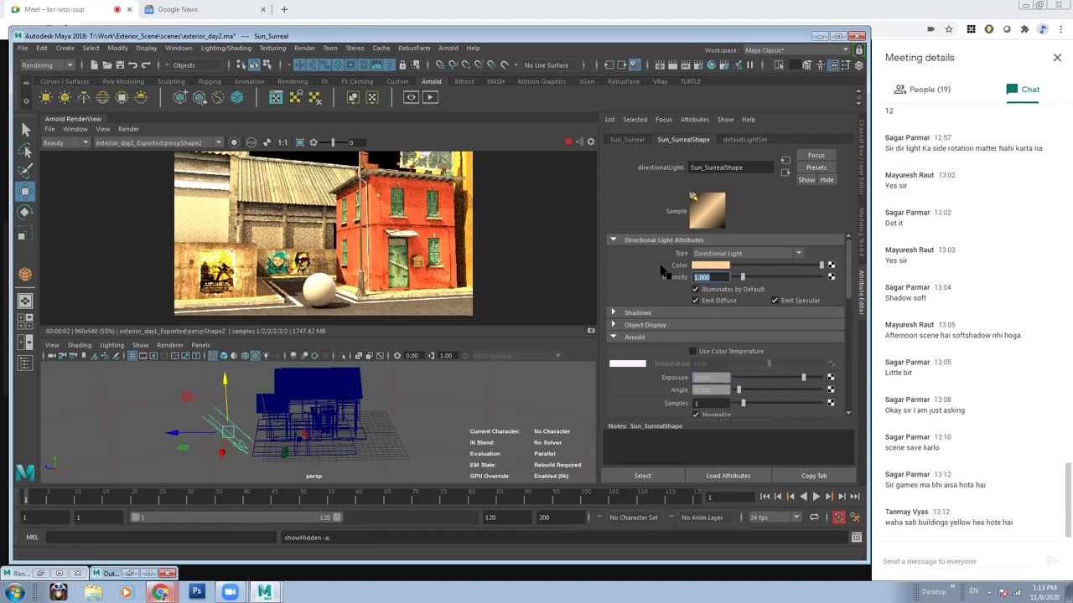
type("5")
type("0.500")
key("Return")
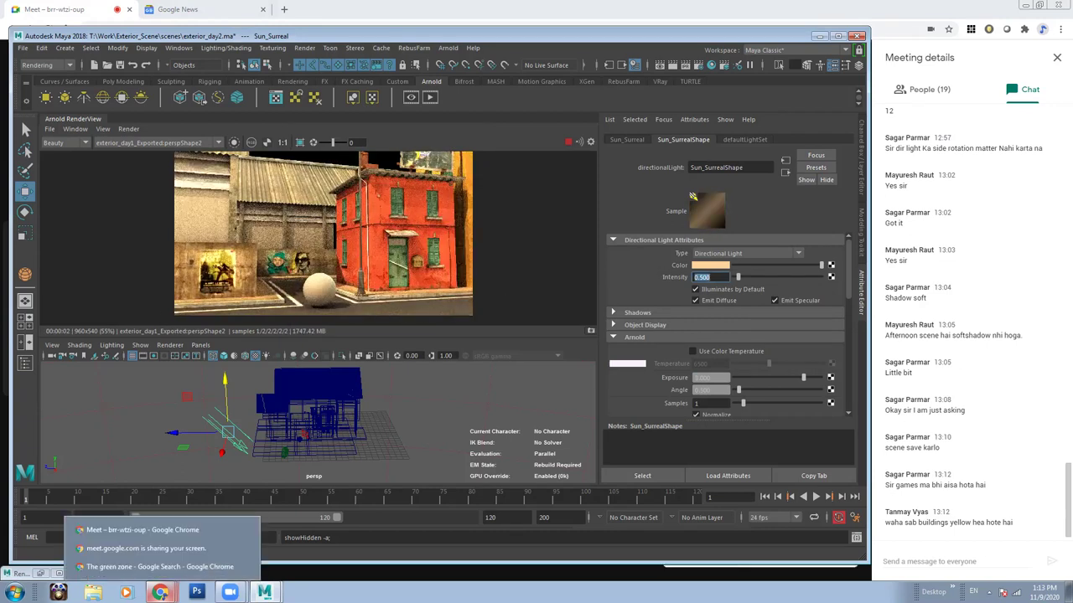
Search Google Images for 'black hawk down movie' and scroll the results.
left_click(151, 566)
left_click_drag(203, 104, 98, 105)
type("bla")
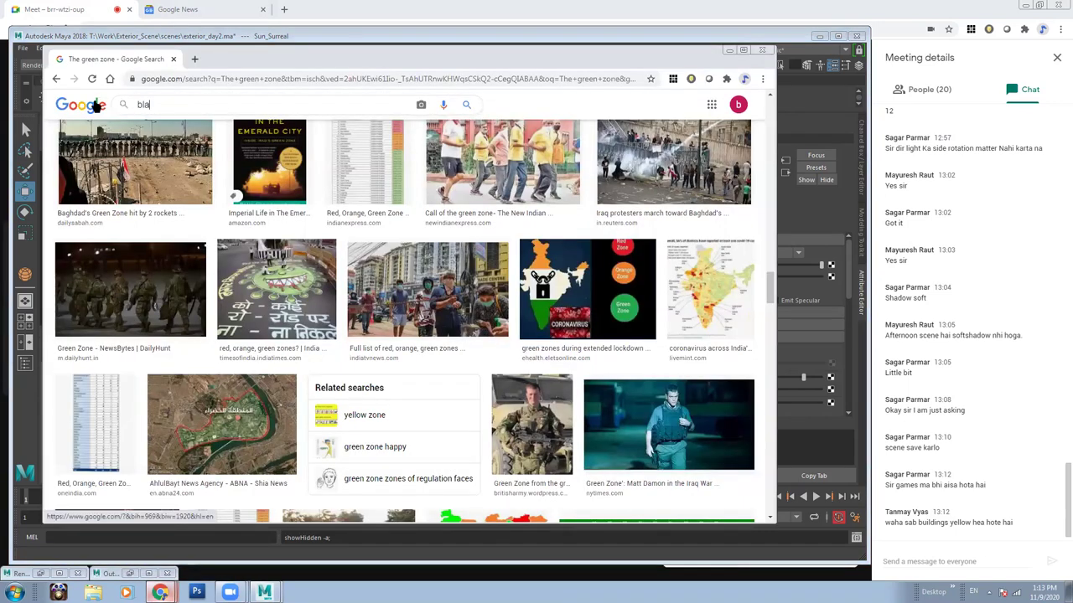
type("ck hawk down")
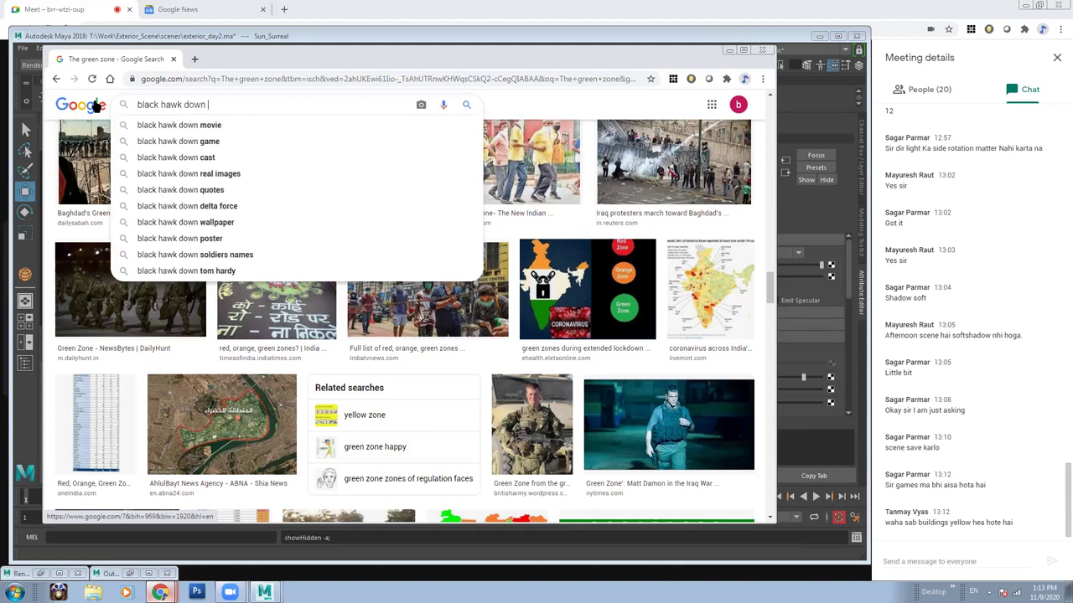
type(" movie")
key("Return")
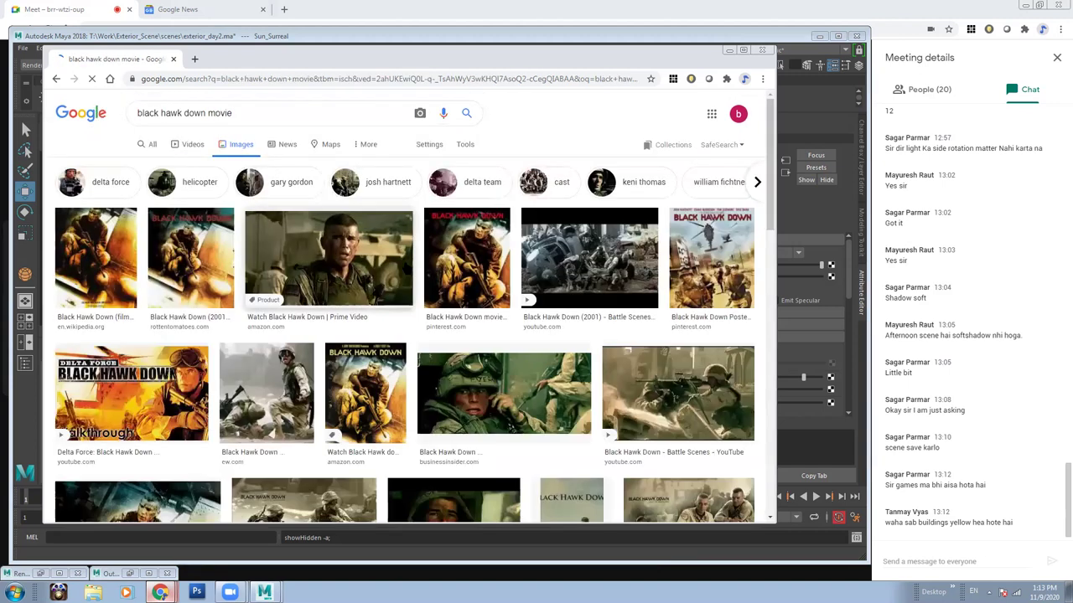
scroll(138, 250, "down", 2)
scroll(289, 329, "down", 2)
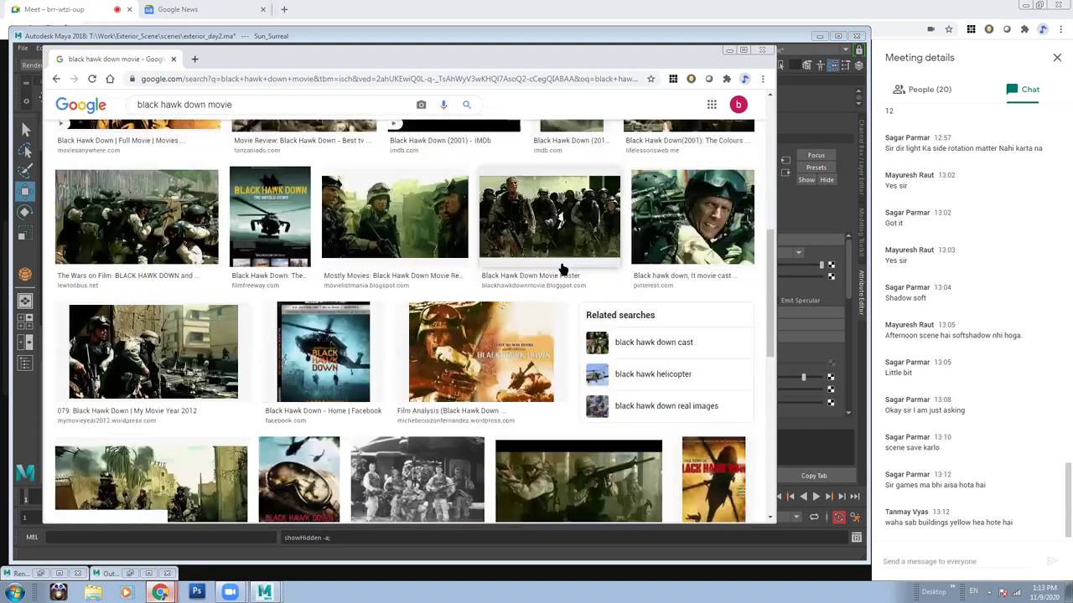
scroll(562, 270, "down", 2)
Preview several Black Hawk Down thumbnails, from the poster to the film review image.
left_click(196, 344)
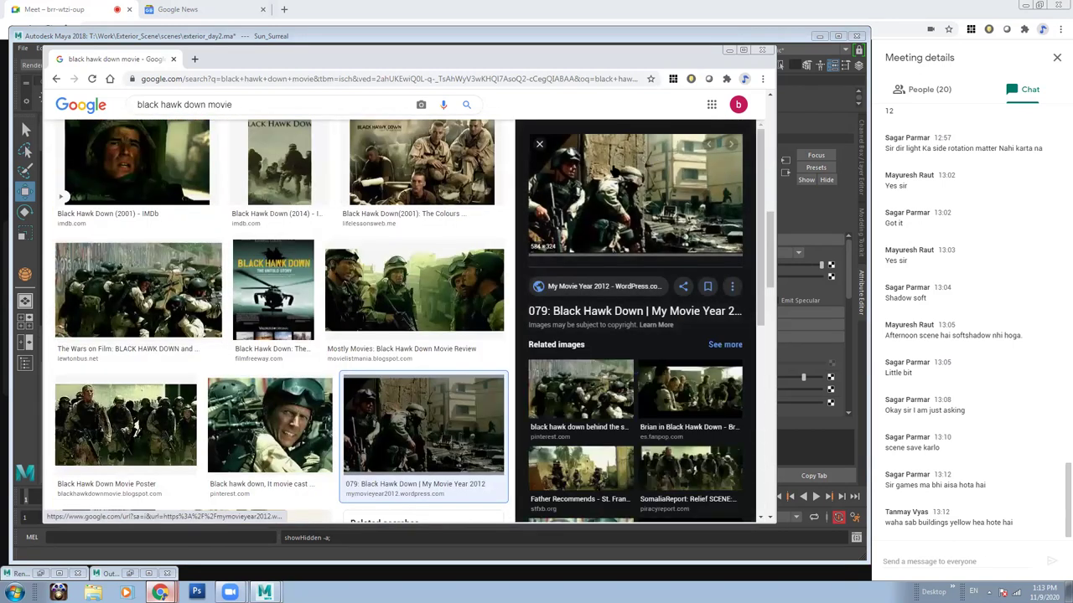
scroll(138, 411, "down", 1)
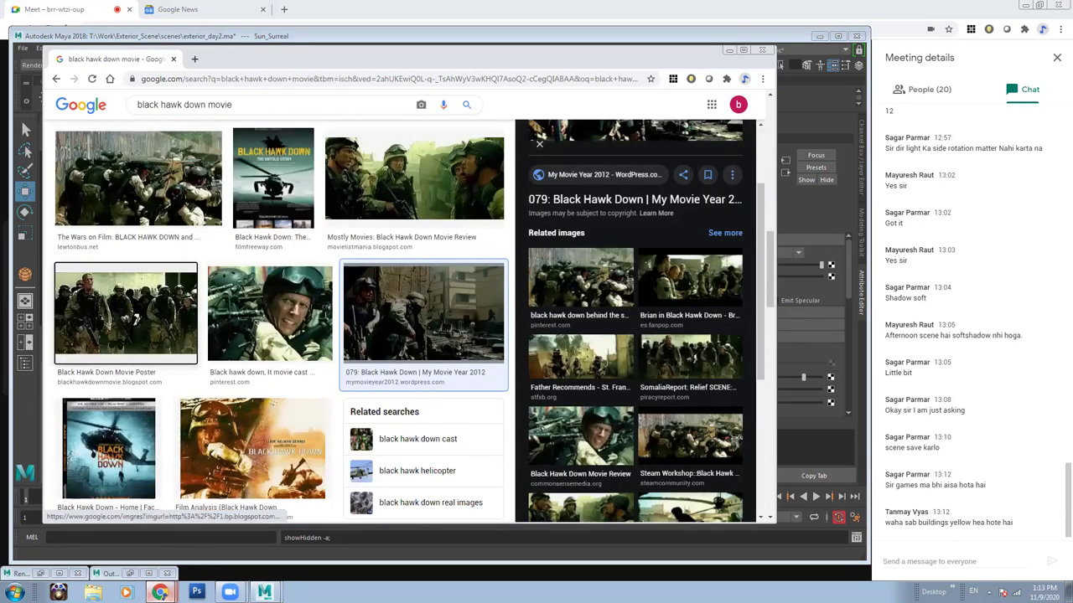
left_click(126, 318)
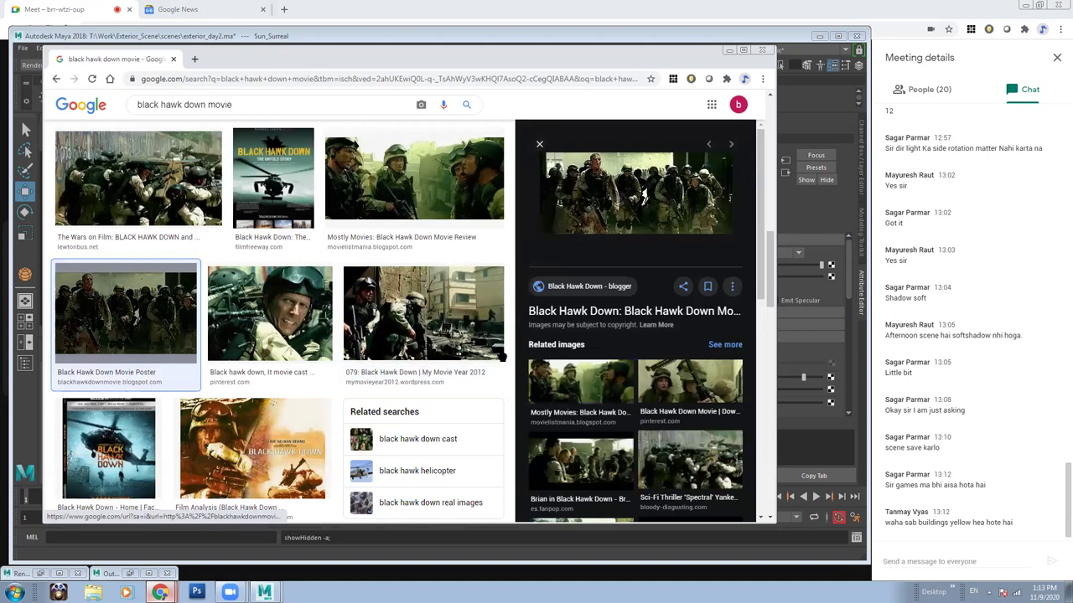
scroll(284, 280, "down", 2)
scroll(283, 280, "up", 2)
left_click(273, 264)
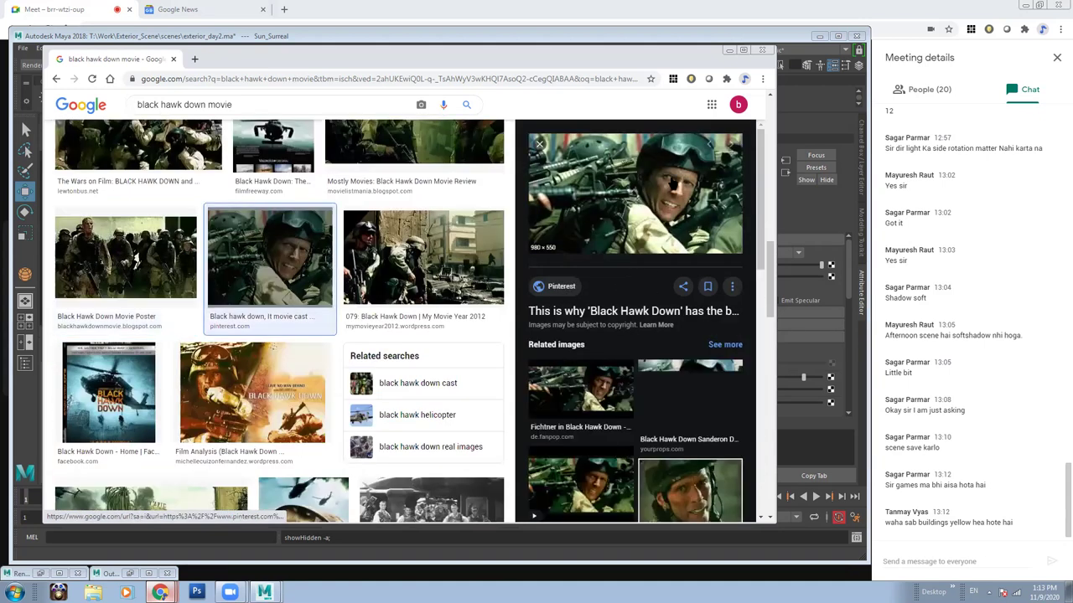
scroll(243, 340, "down", 1)
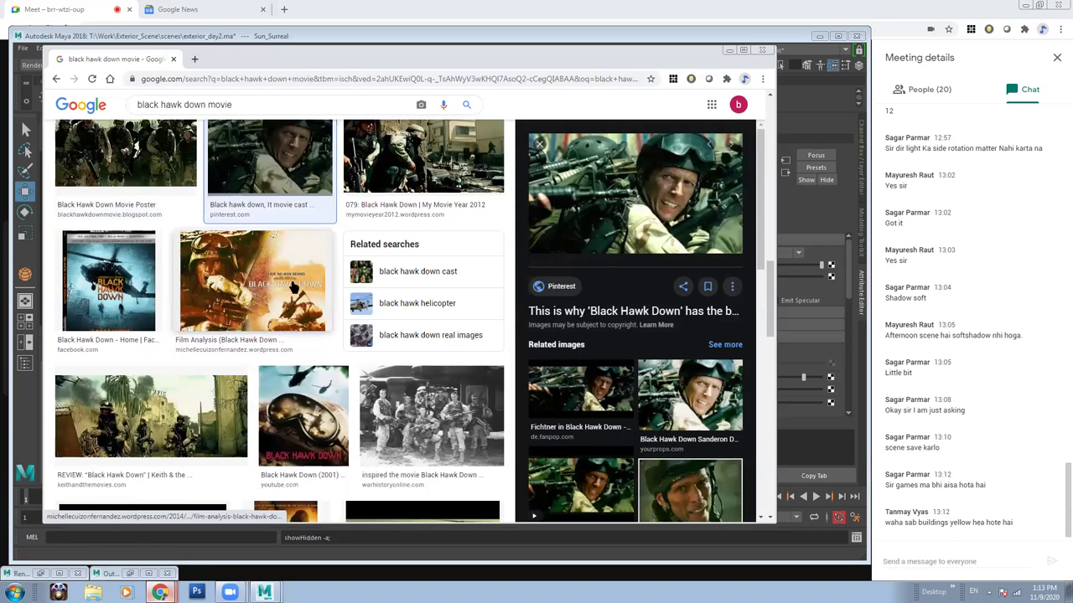
left_click(151, 415)
scroll(538, 252, "down", 2)
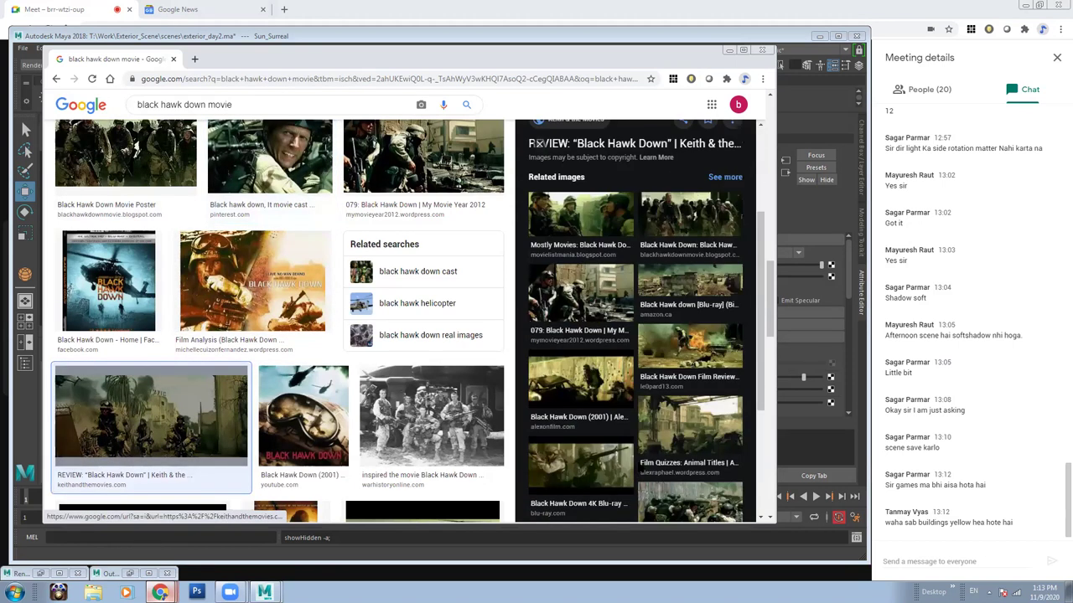
left_click(690, 345)
Open the Black Hawk Down film review page in a new tab and scroll through it.
left_click(668, 200)
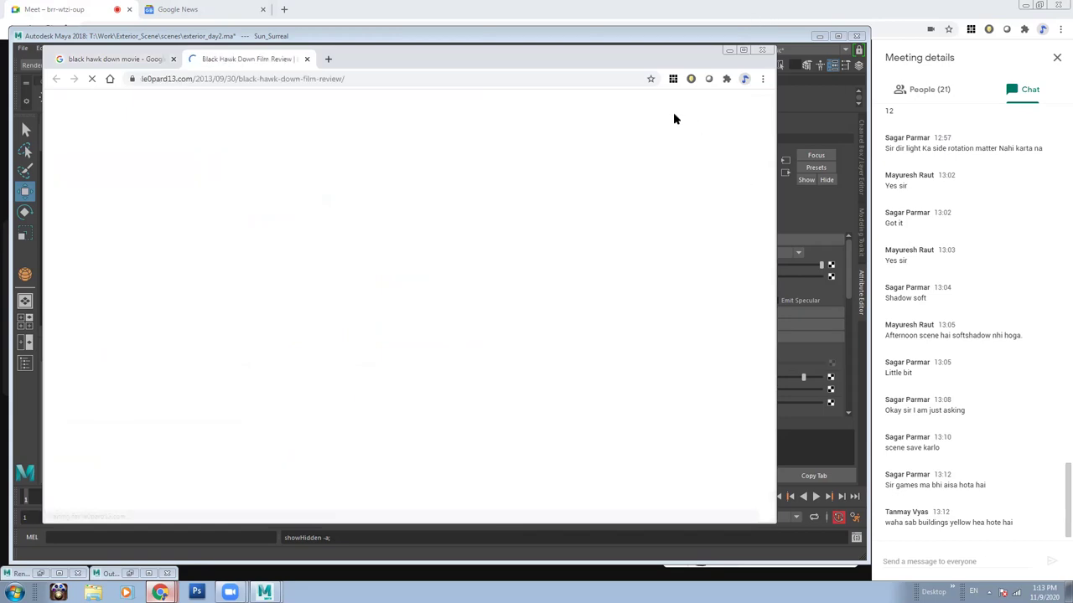
scroll(379, 243, "down", 3)
scroll(379, 243, "down", 4)
scroll(378, 243, "down", 5)
scroll(386, 243, "down", 5)
scroll(411, 240, "down", 5)
scroll(587, 243, "down", 3)
mouse_move(771, 243)
left_mouse_down()
mouse_move(786, 346)
mouse_move(786, 146)
mouse_move(737, 55)
left_mouse_up()
Hide the Surreal_Sky and Sun_Surreal lights from the Outliner.
left_click(728, 51)
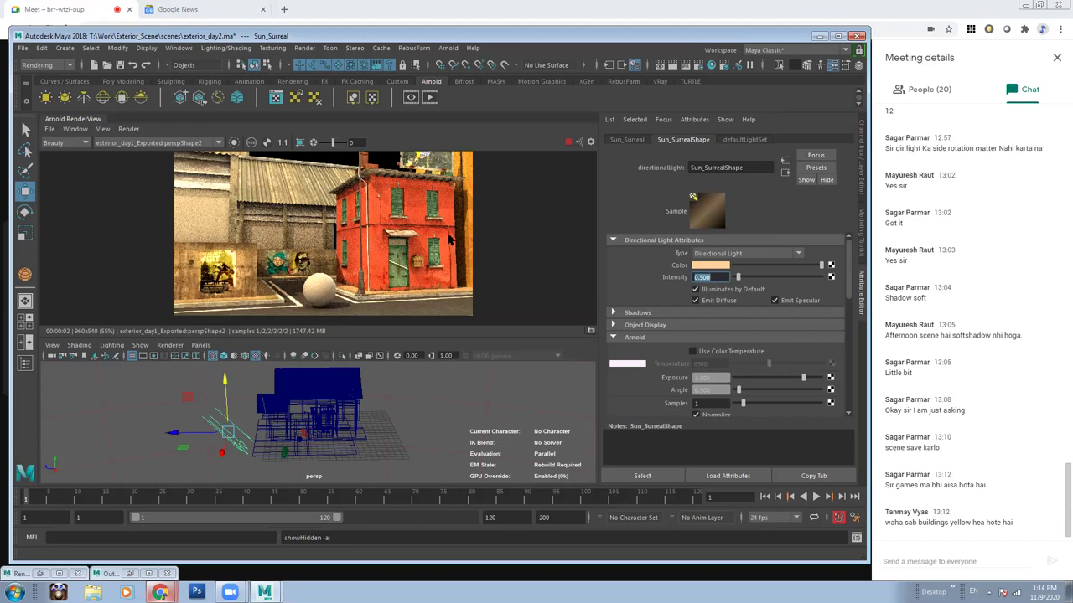
left_click(179, 48)
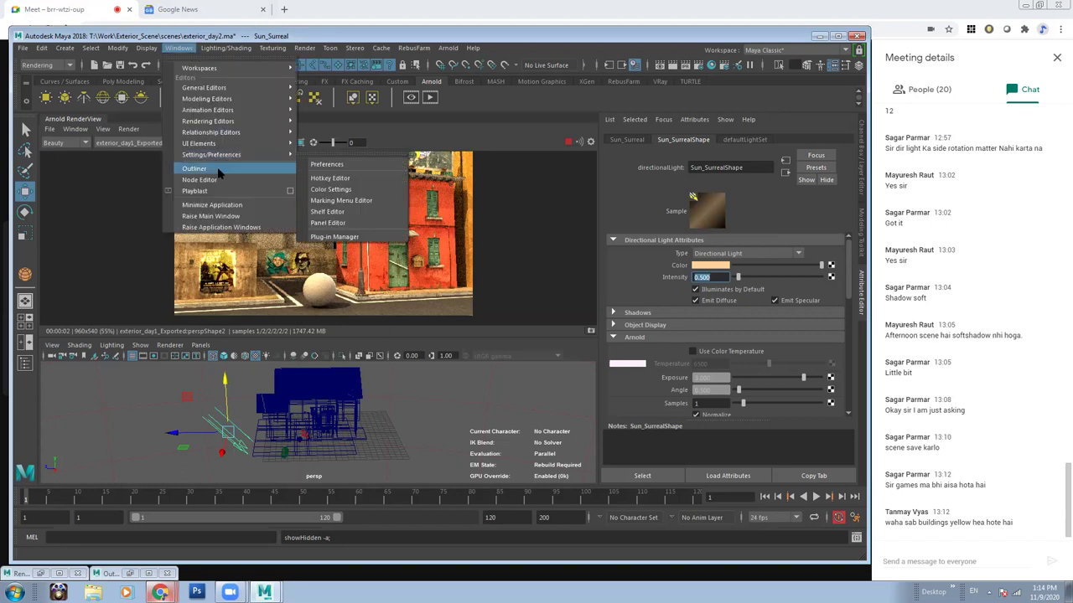
left_click(219, 171)
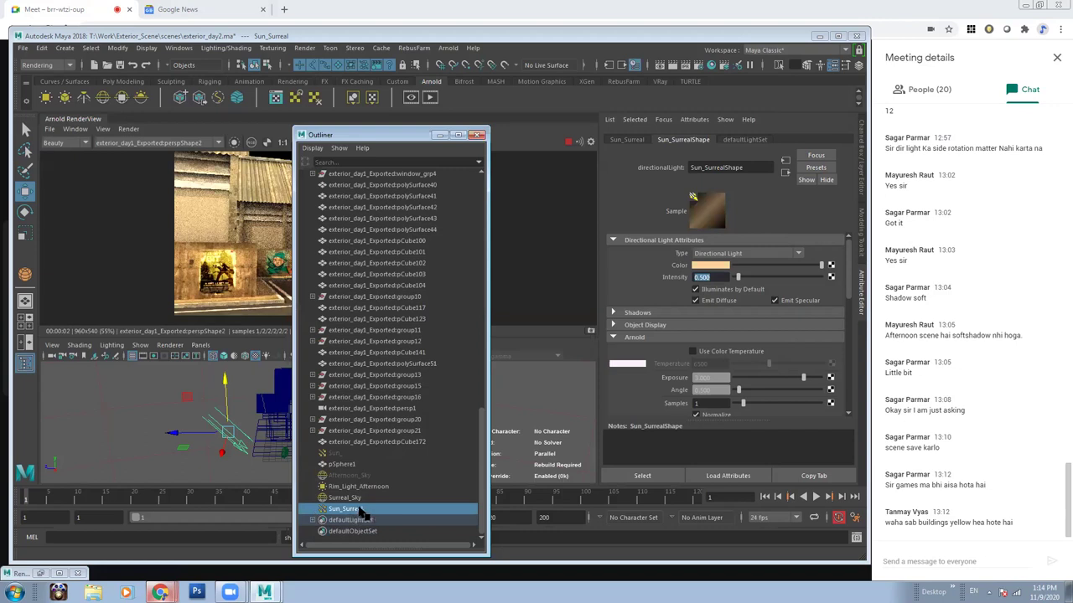
left_click(355, 498, "ctrl")
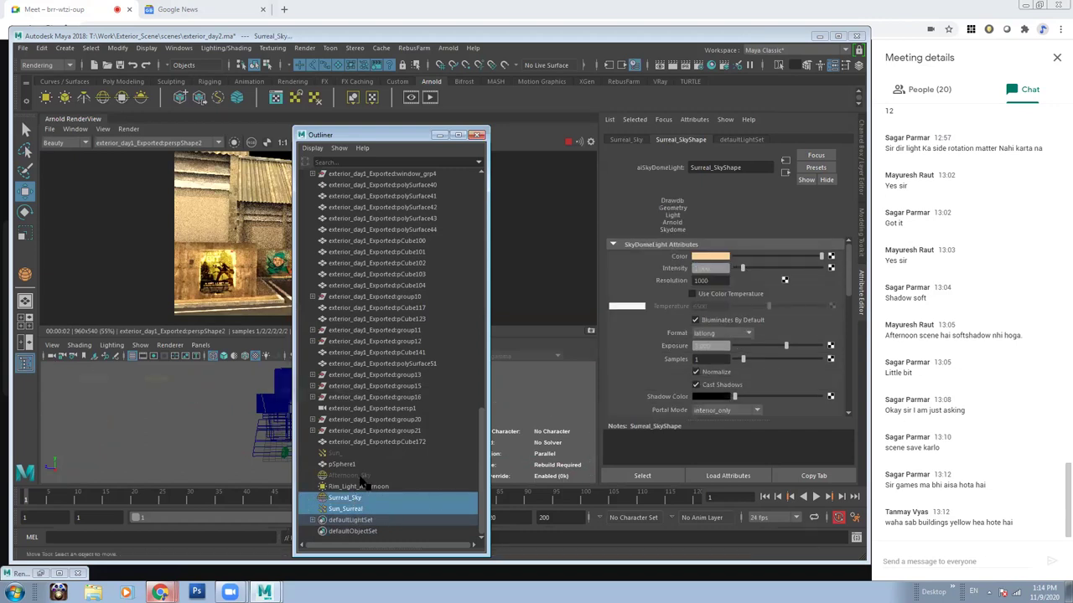
key("ctrl+h")
Duplicate Surreal_Sky and name the copy Evening_Sky1.
left_click(360, 476)
left_click(355, 499)
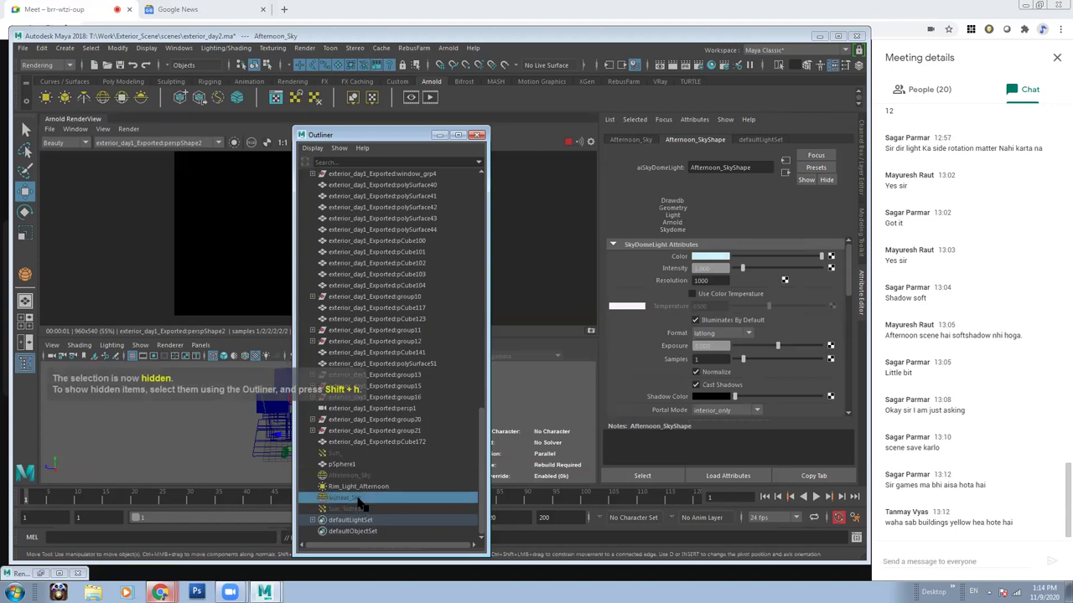
key("ctrl+d")
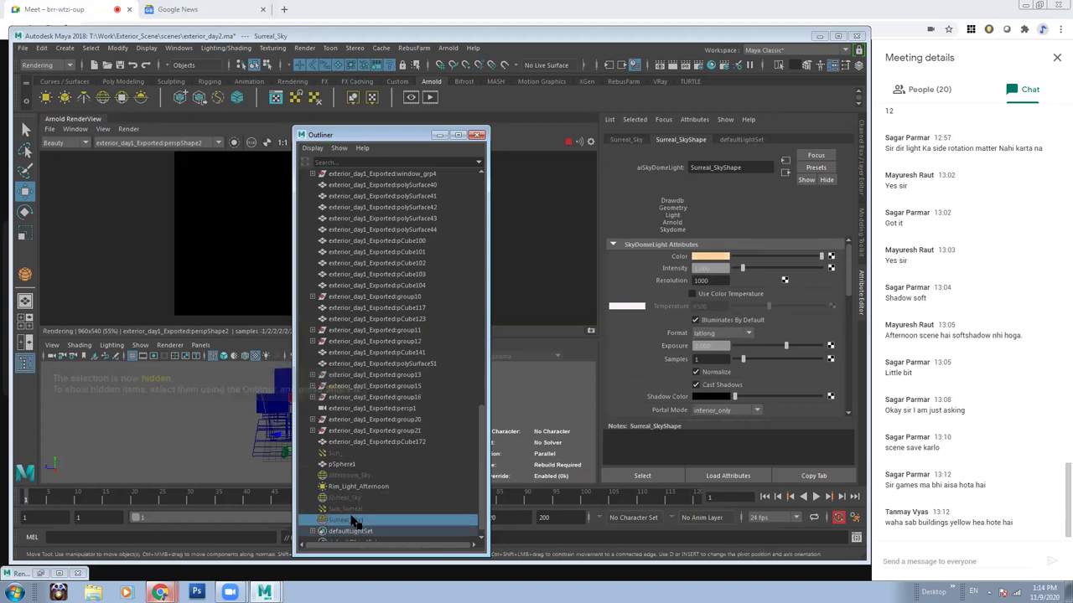
double_click(346, 521)
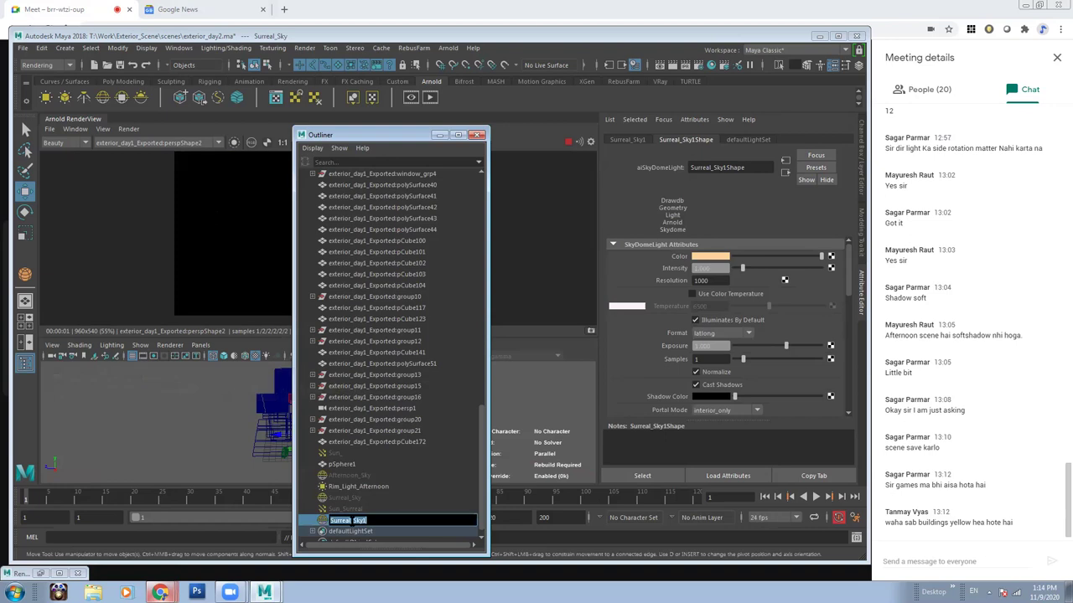
type("Ev")
key("Return")
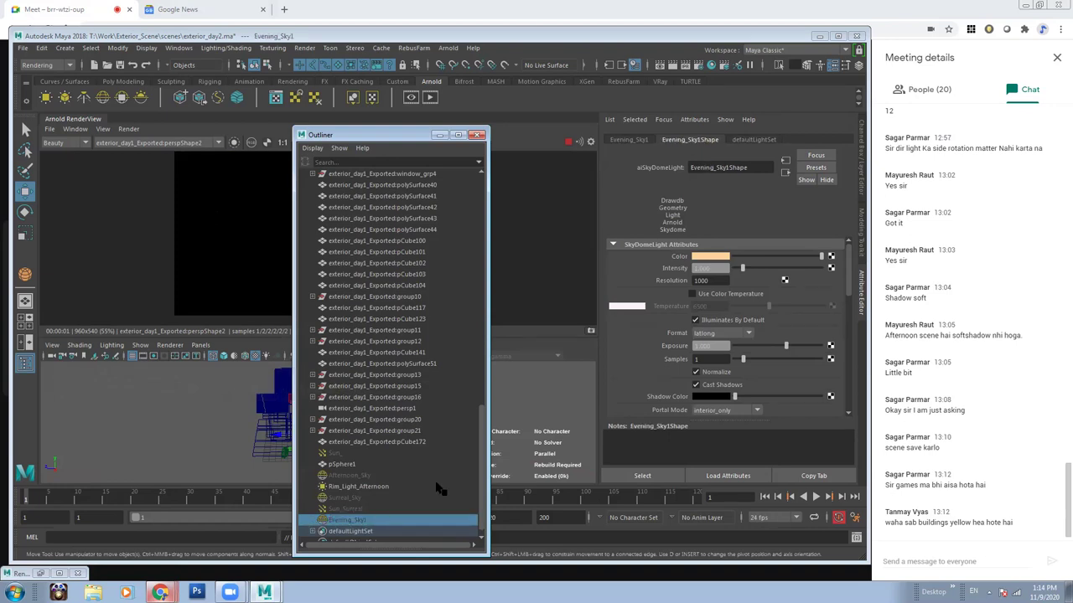
Duplicate Sun_Surreal and name the copy Sun_Evening.
scroll(439, 491, "down", 1)
left_click(350, 498)
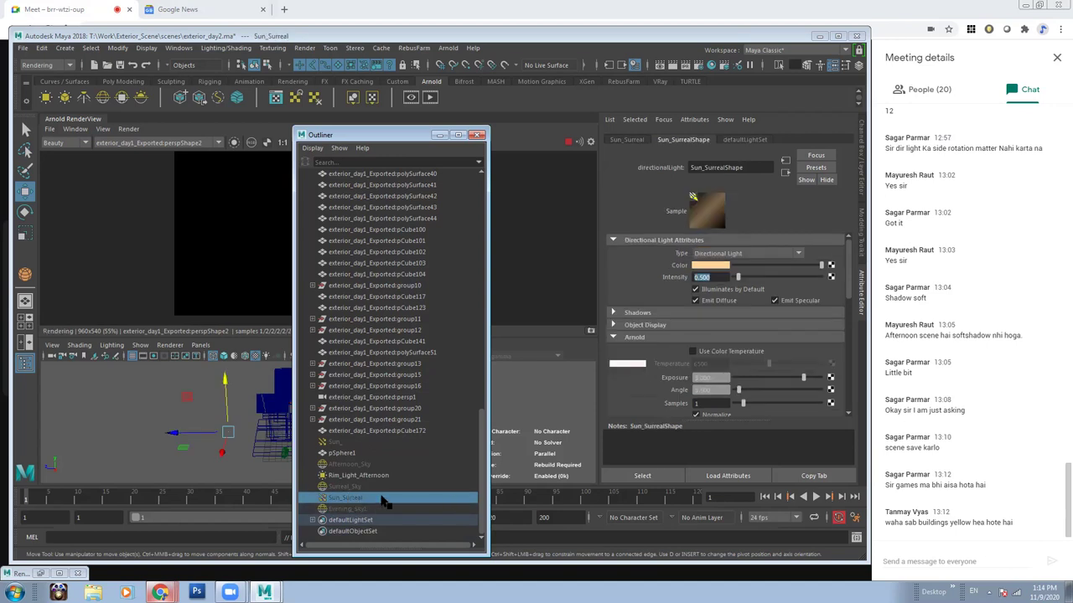
key("ctrl+d")
double_click(350, 520)
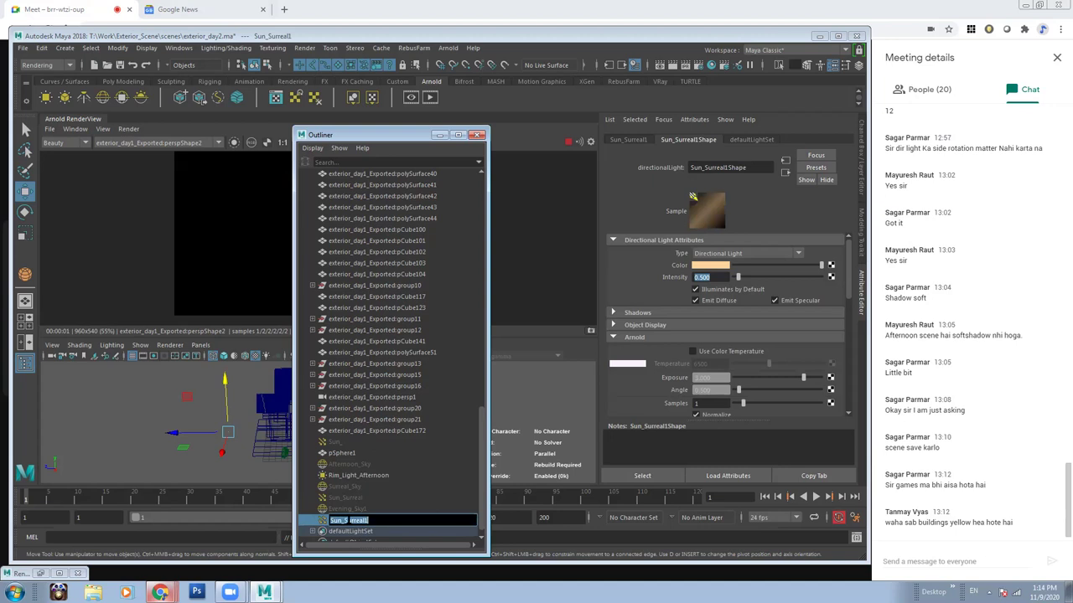
left_click_drag(346, 521, 406, 527)
type("Evening")
key("Return")
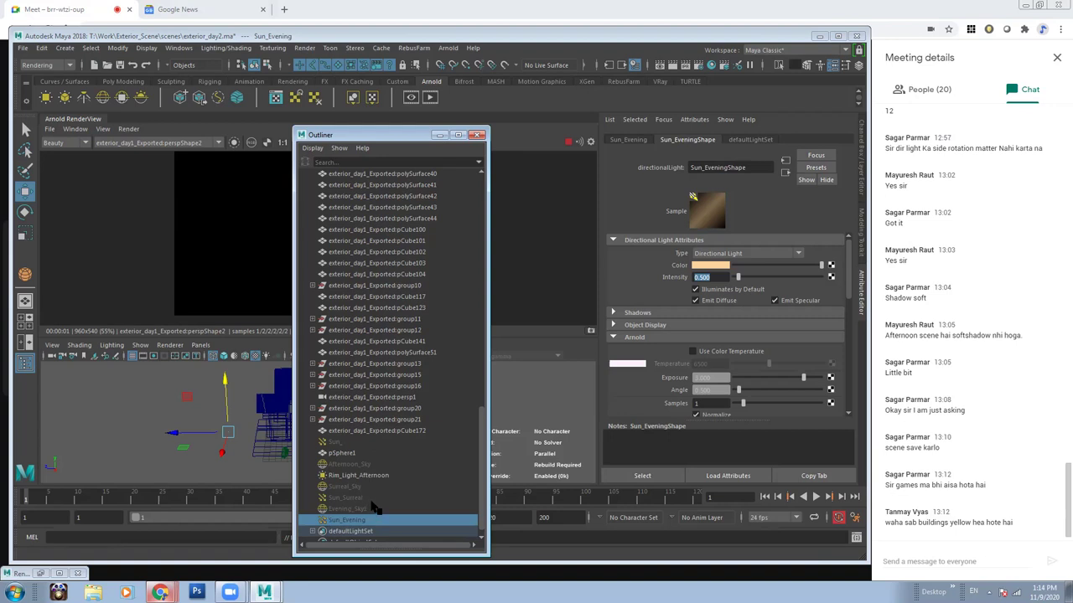
Shift Sun_Evening's colour to a redder orange hue with saturation 0.622.
left_click(439, 135)
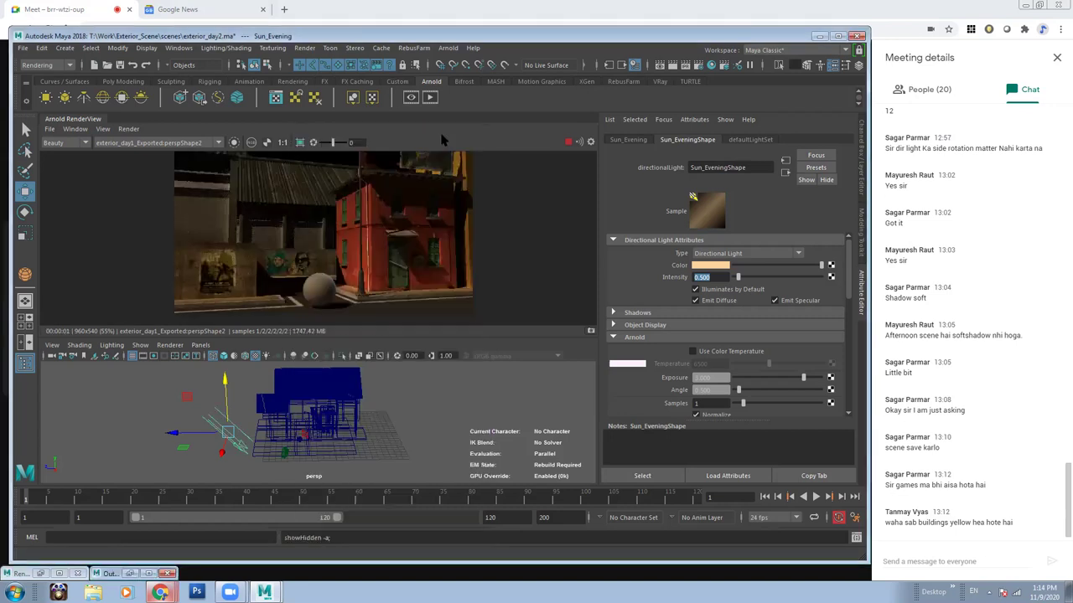
left_click(724, 266)
left_click(731, 309)
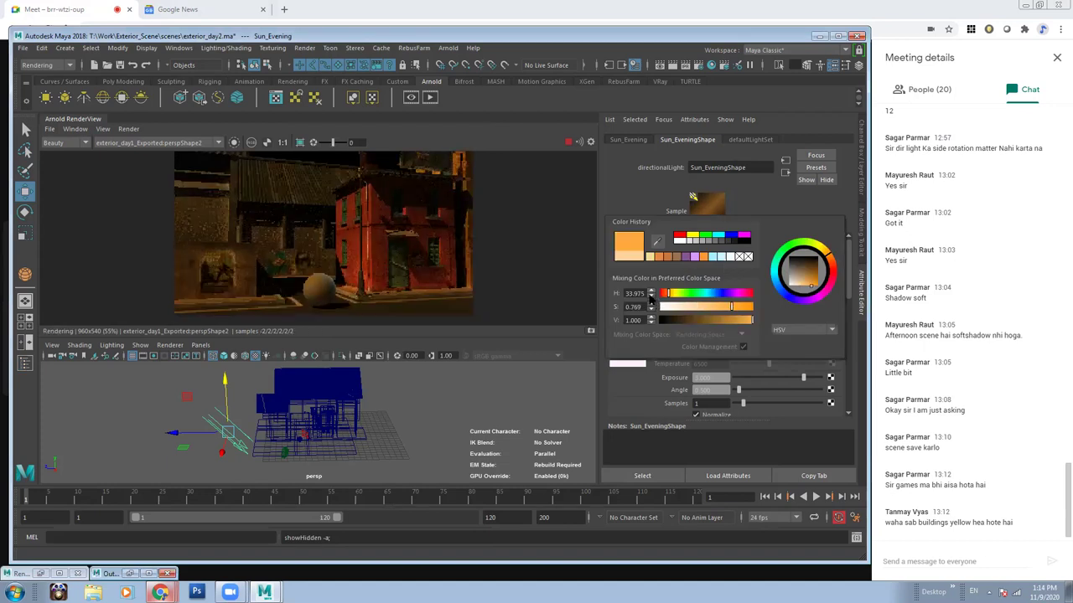
left_click(668, 295)
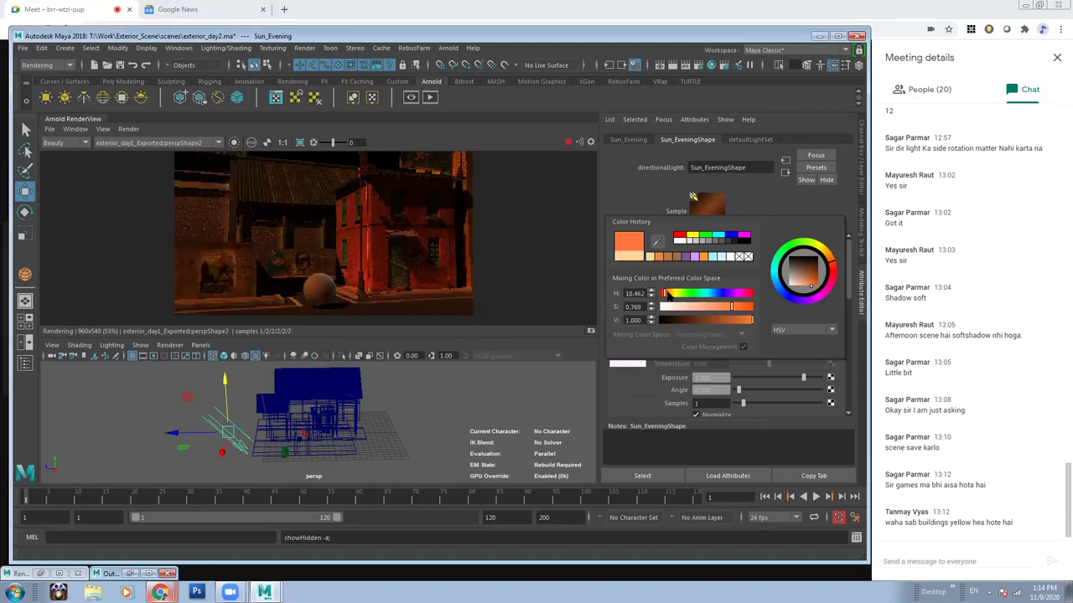
left_click(718, 307)
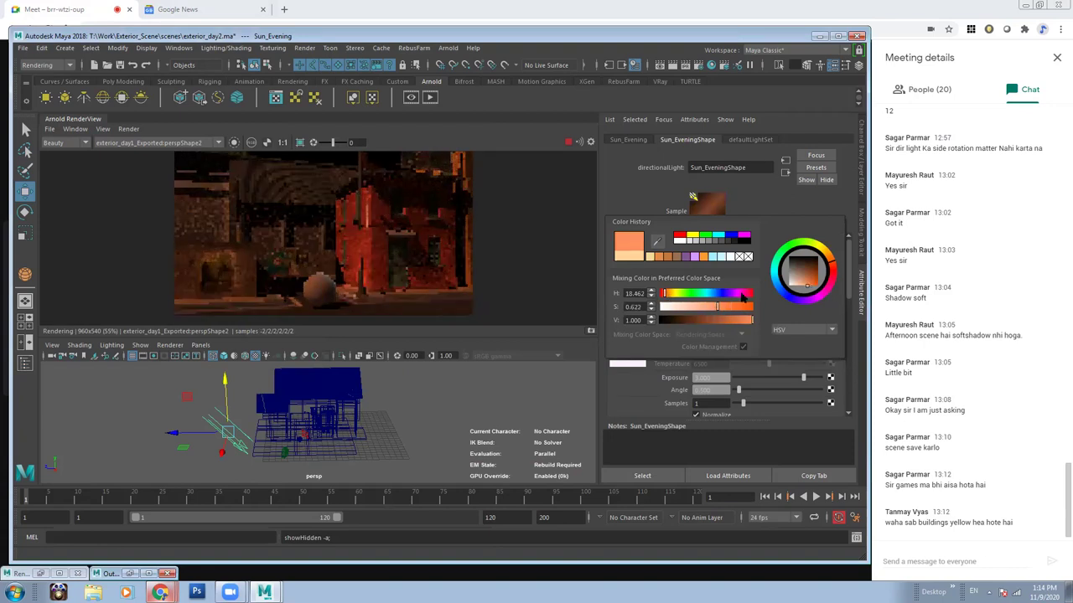
left_click(668, 294)
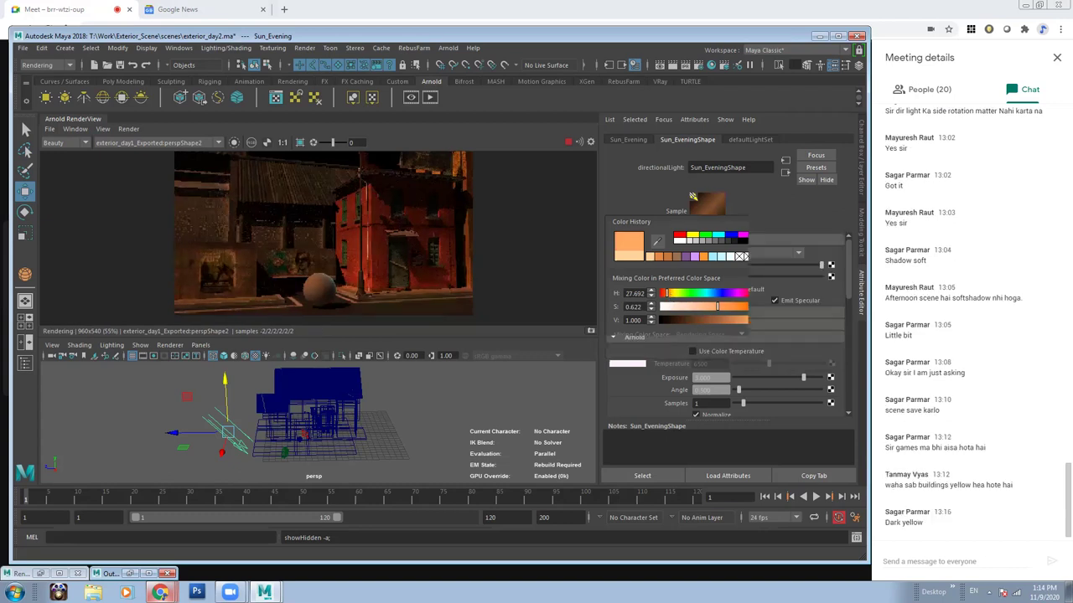
Set Sun_Evening's intensity to 1.000.
double_click(704, 278)
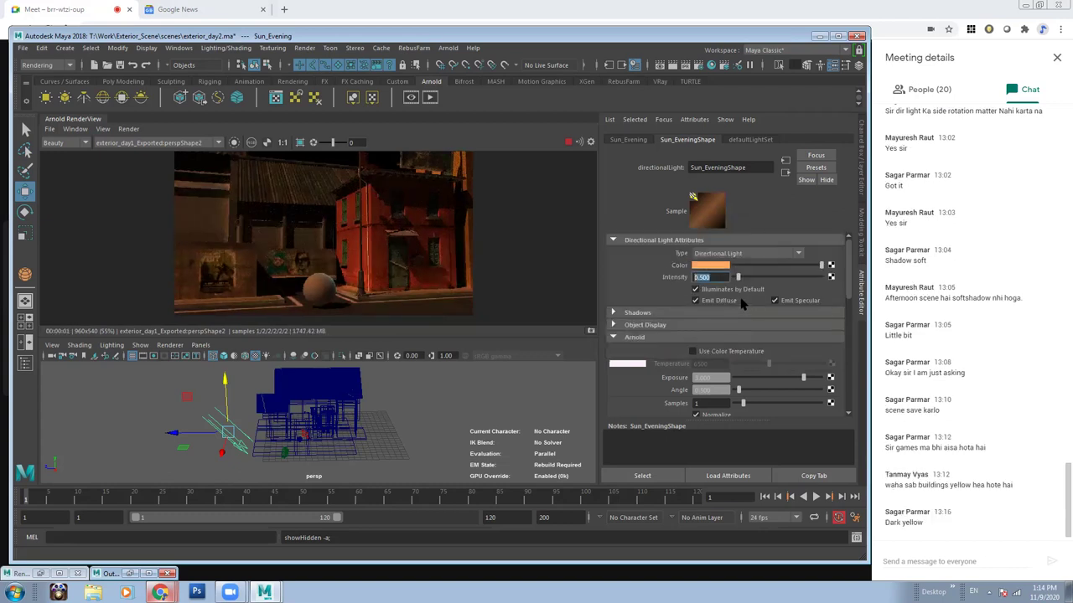
type("1")
key("Return")
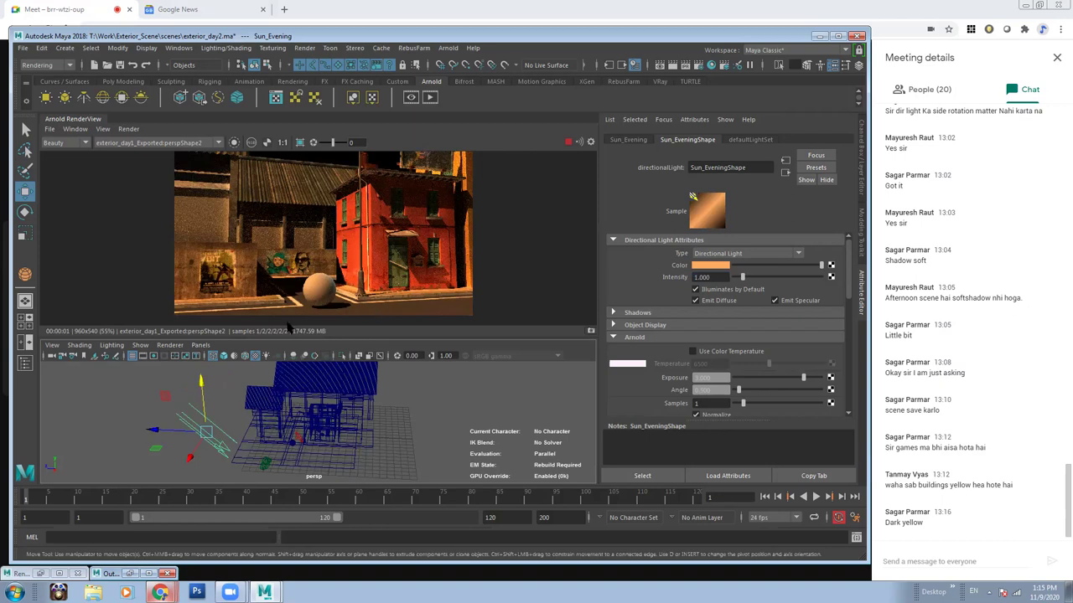
Rotate Sun_Evening to a lower angle so the render shows longer shadows across the street.
key("e")
left_click_drag(247, 403, 221, 387)
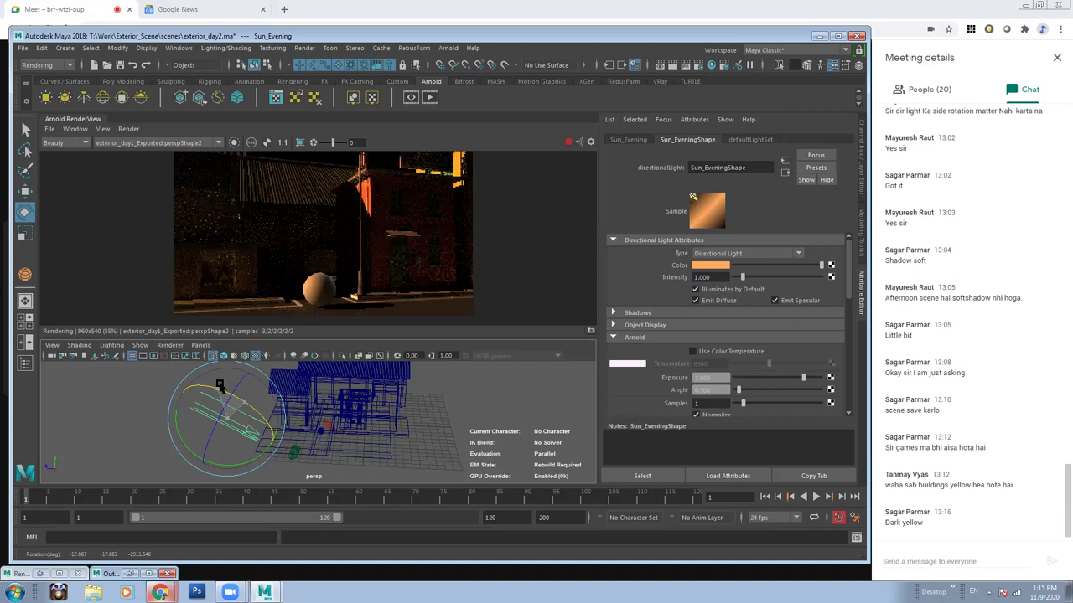
mouse_move(248, 465)
left_mouse_down()
mouse_move(220, 455)
mouse_move(261, 461)
left_mouse_up()
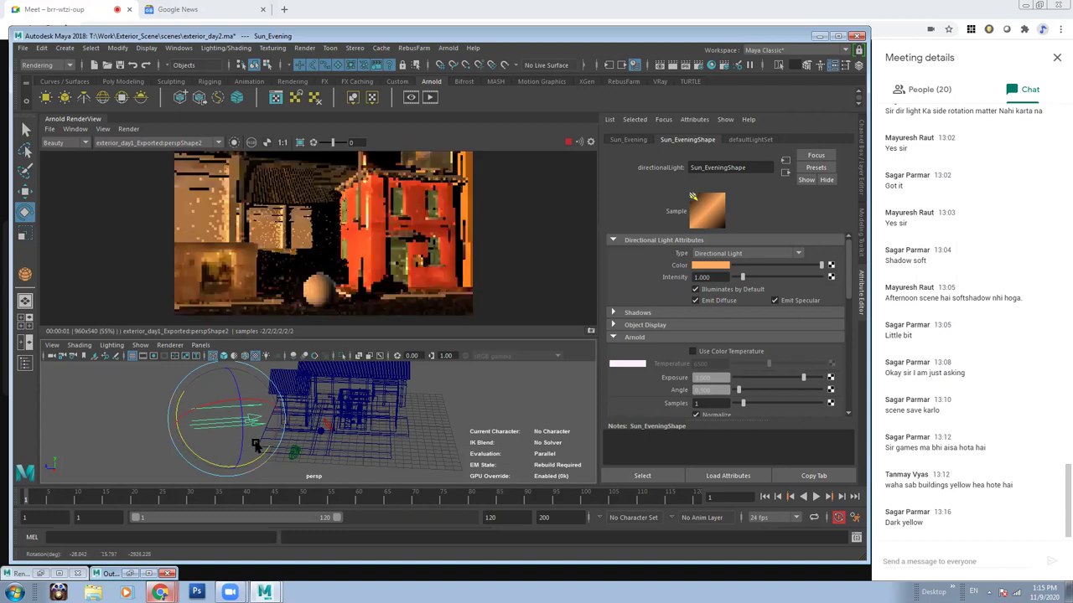
left_click(191, 445)
left_click_drag(191, 448, 259, 445)
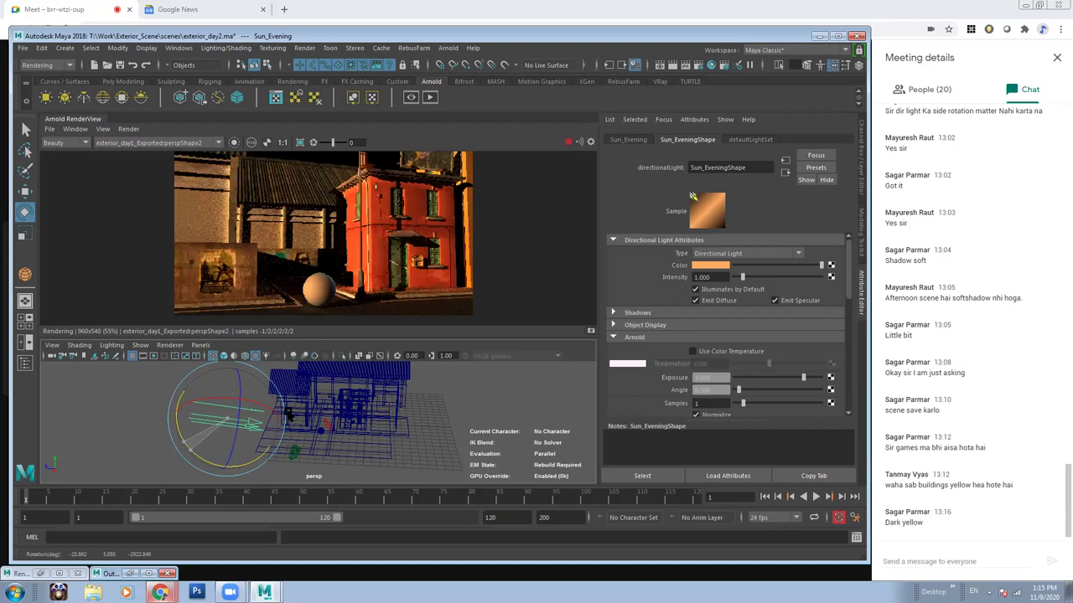
mouse_move(271, 429)
left_mouse_down("alt")
mouse_move(272, 419)
mouse_move(254, 432)
mouse_move(241, 393)
mouse_move(260, 387)
mouse_move(243, 377)
left_mouse_up("alt")
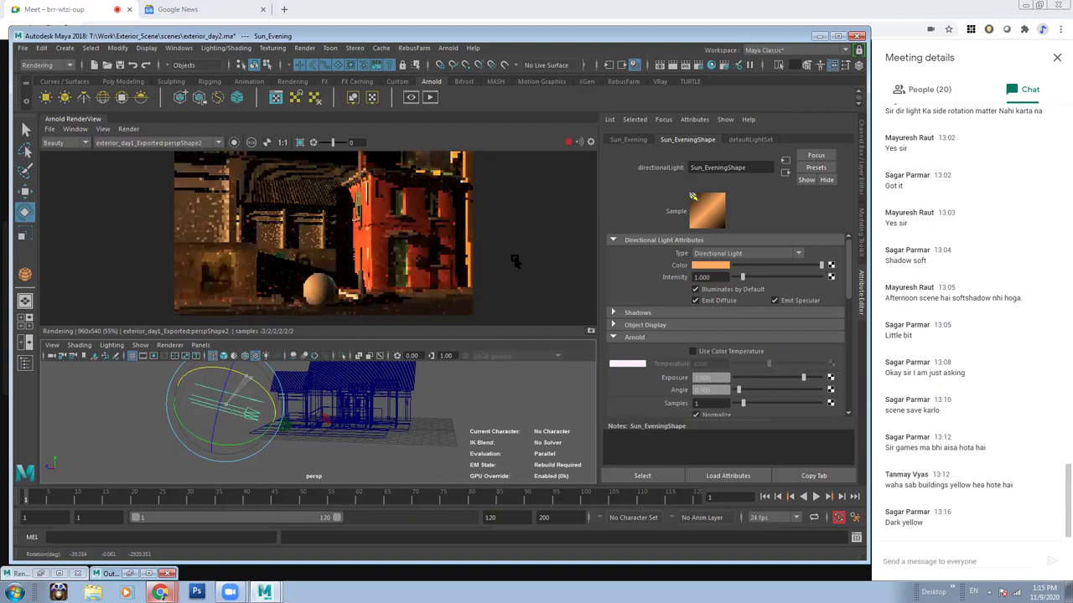
left_click_drag(231, 426, 247, 445)
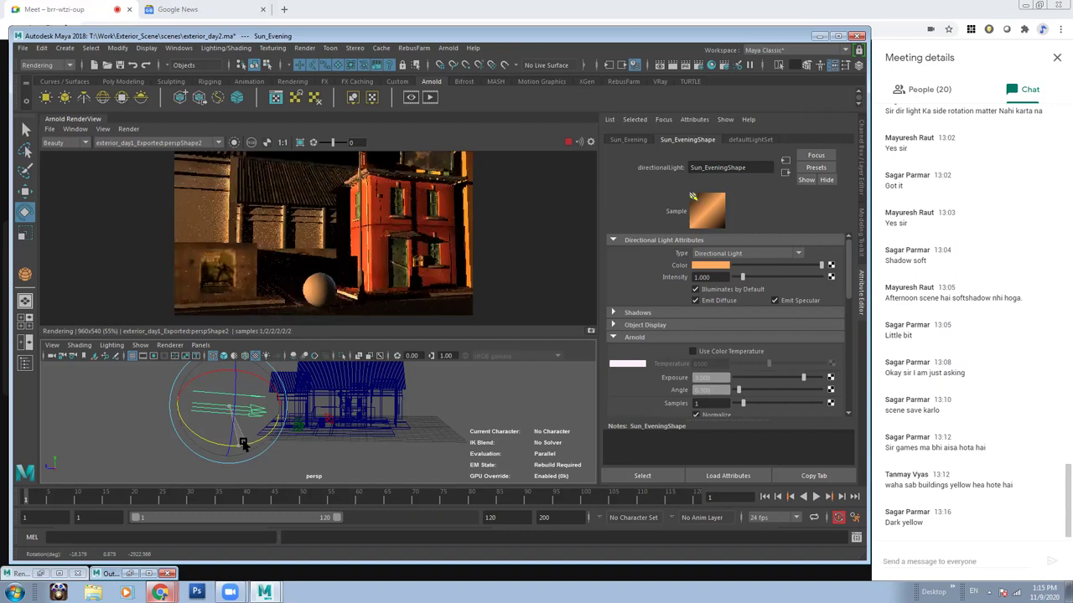
left_click_drag(243, 445, 240, 439)
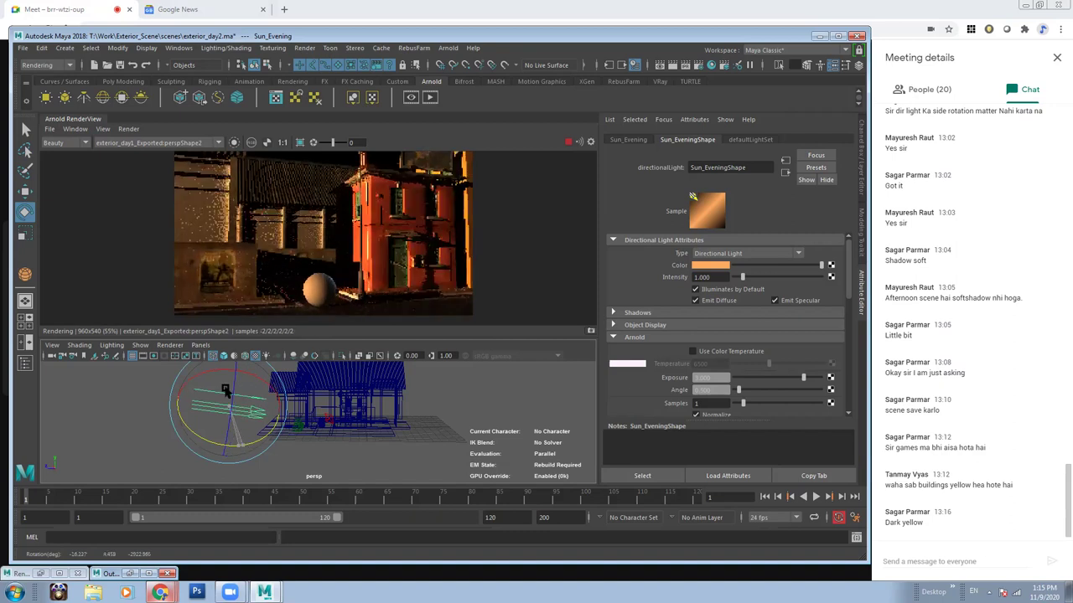
left_click_drag(214, 371, 219, 375)
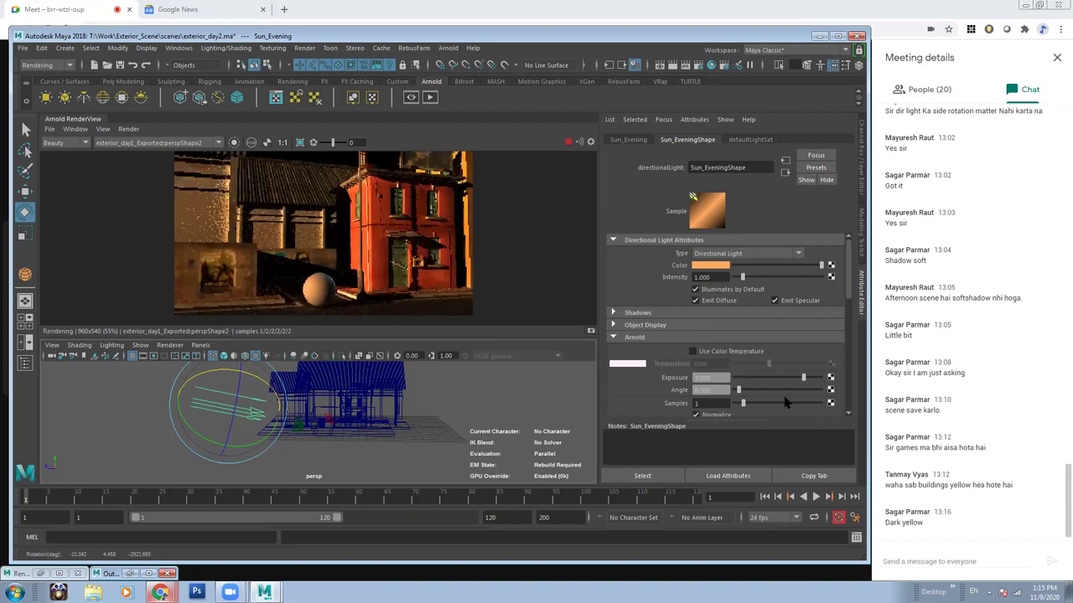
Soften Sun_Evening's shadows with an Arnold angle of 10 and lower its exposure to 2.
left_click(712, 392)
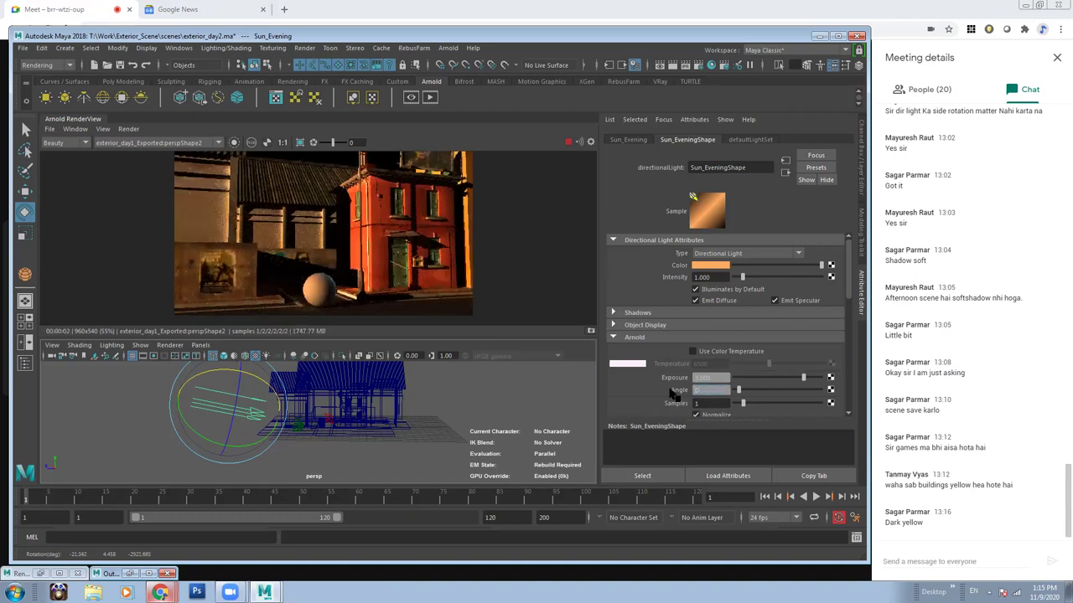
type("5")
key("Return")
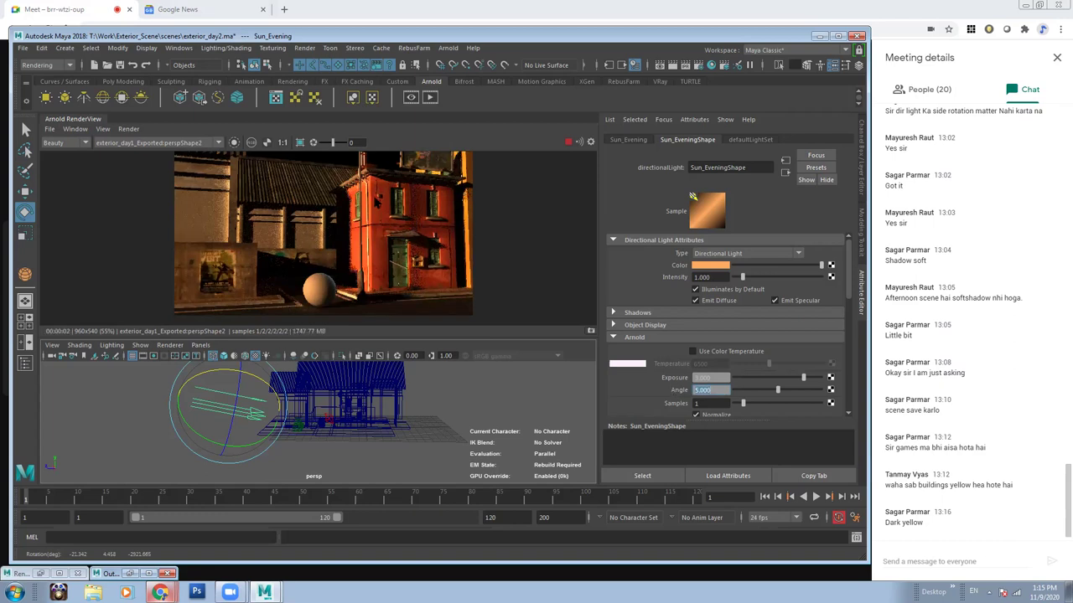
left_click_drag(223, 371, 235, 374)
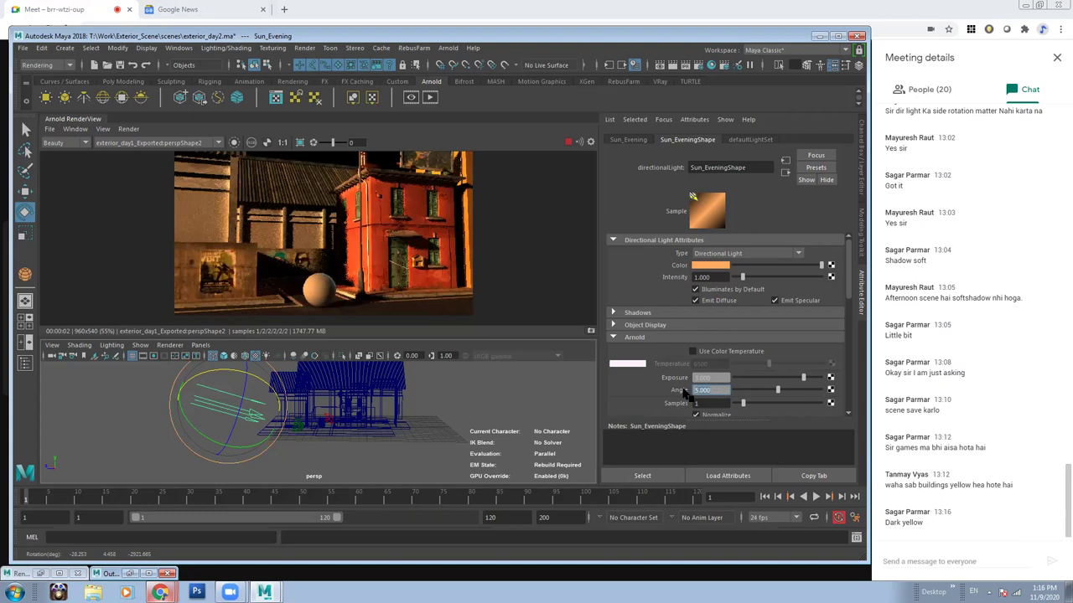
type("10")
key("Return")
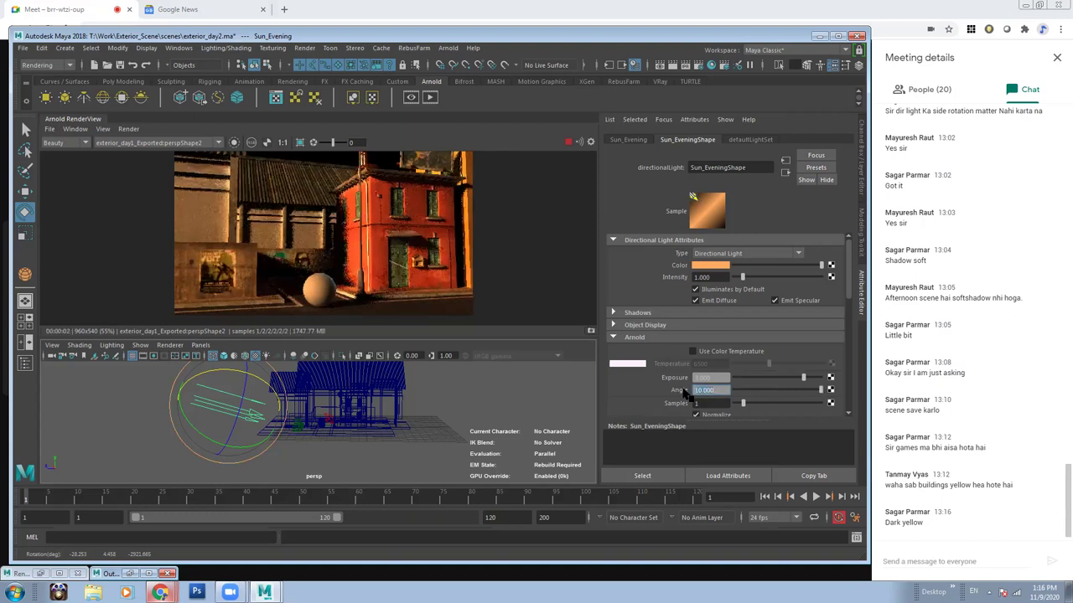
key("shift+Tab")
type("2")
key("Return")
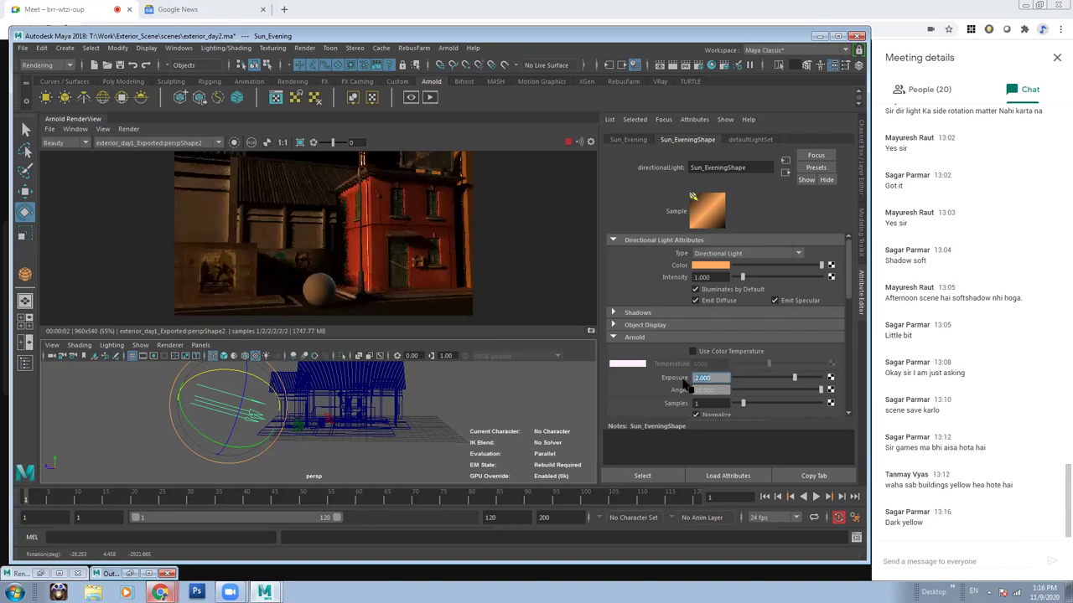
Tilt Sun_Evening lower so the house front falls mostly into shadow.
left_click_drag(254, 449, 242, 447)
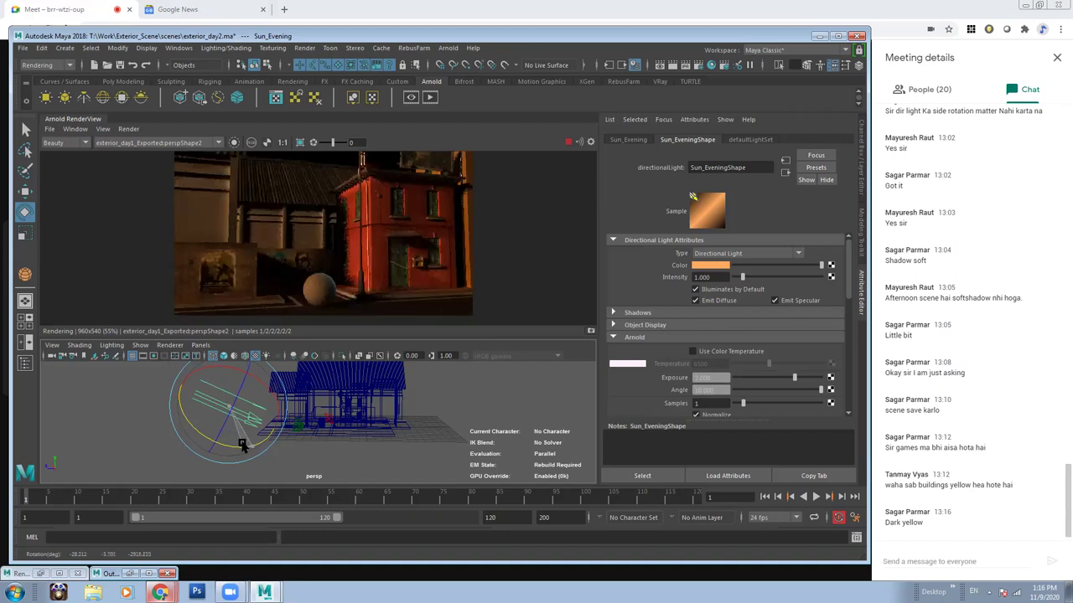
left_click_drag(243, 446, 243, 447)
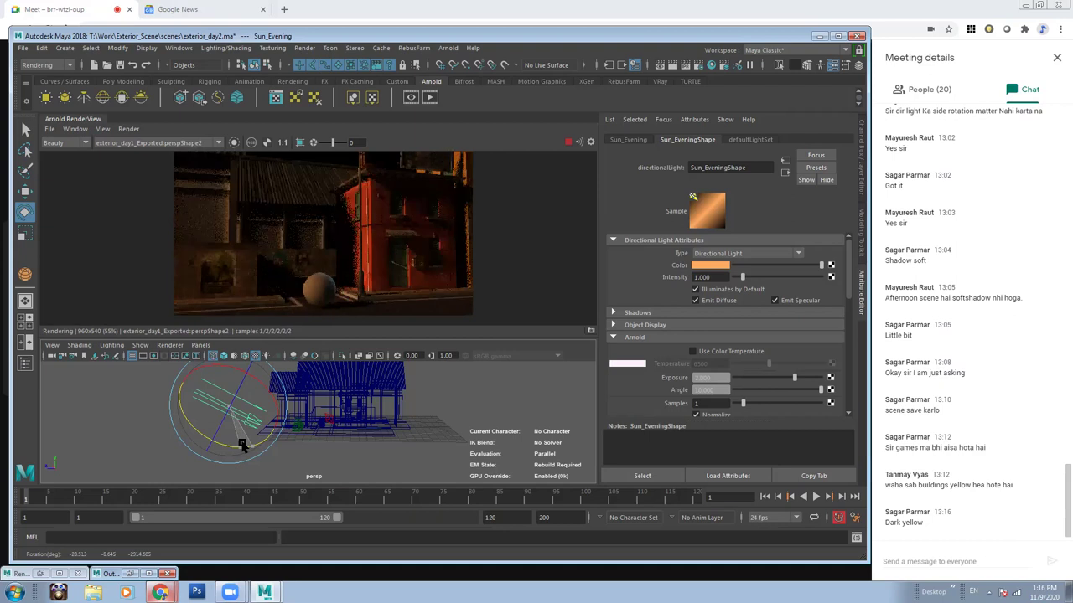
left_click_drag(242, 445, 242, 447)
Select Evening_Sky1 and tint its dome colour pink (H 327.88, S 0.397).
left_click(134, 579)
scroll(411, 499, "down", 1)
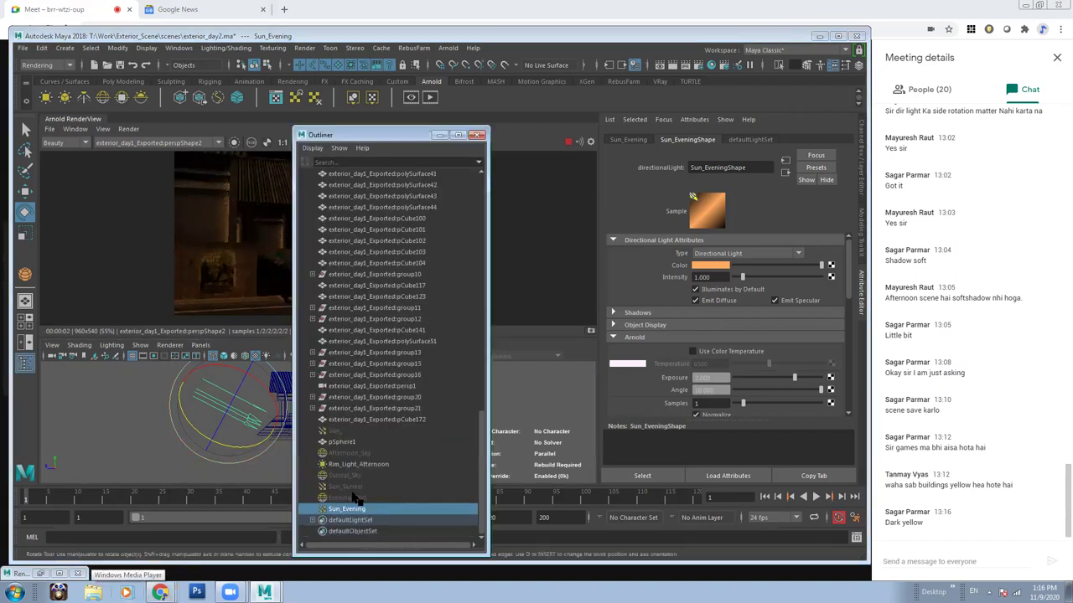
left_click(369, 498)
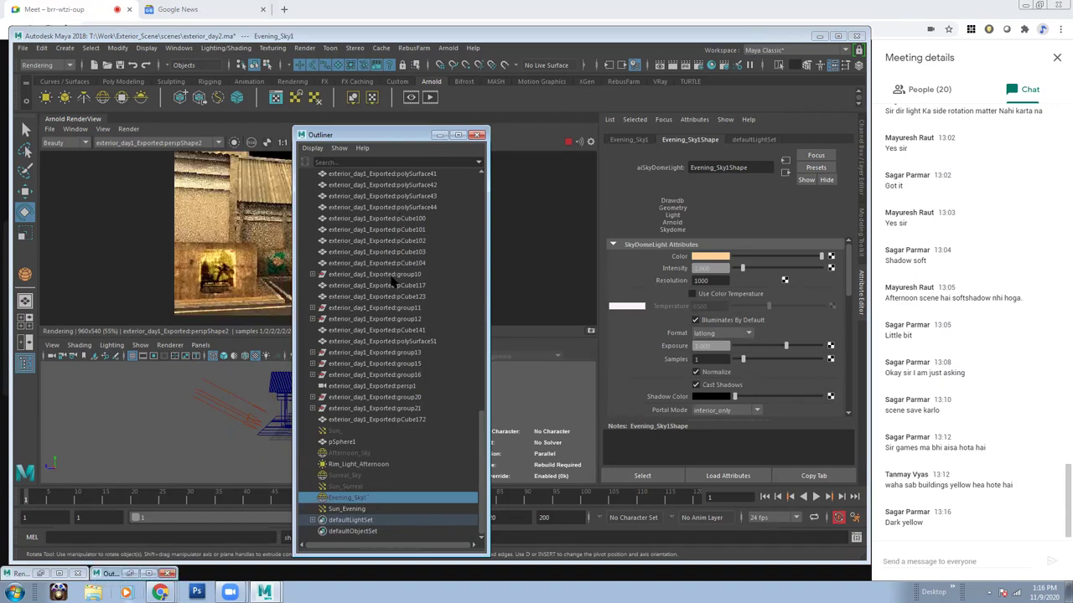
left_click(440, 135)
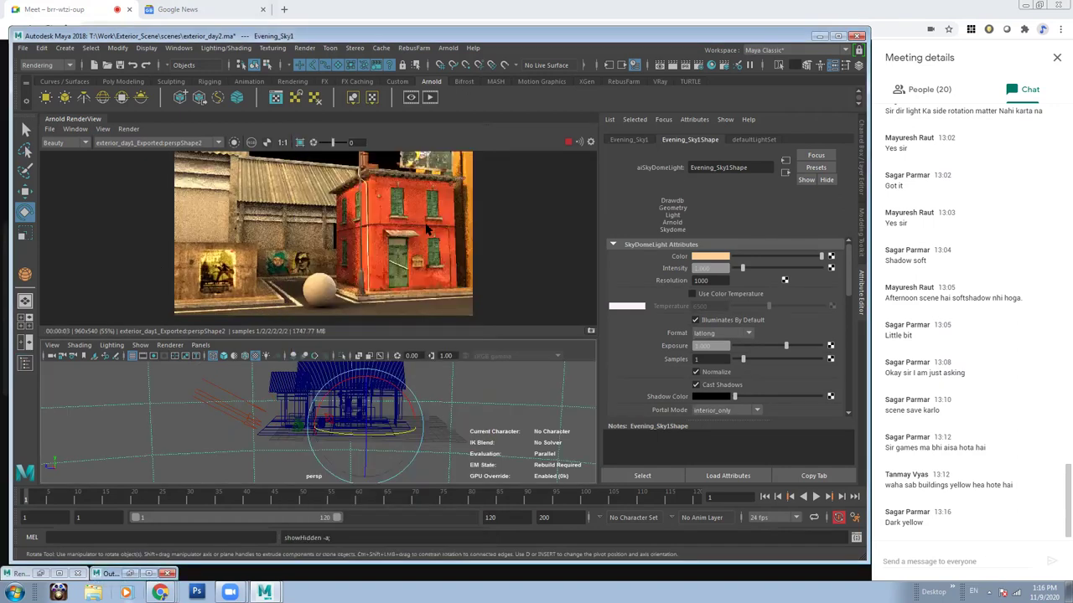
left_click(706, 261)
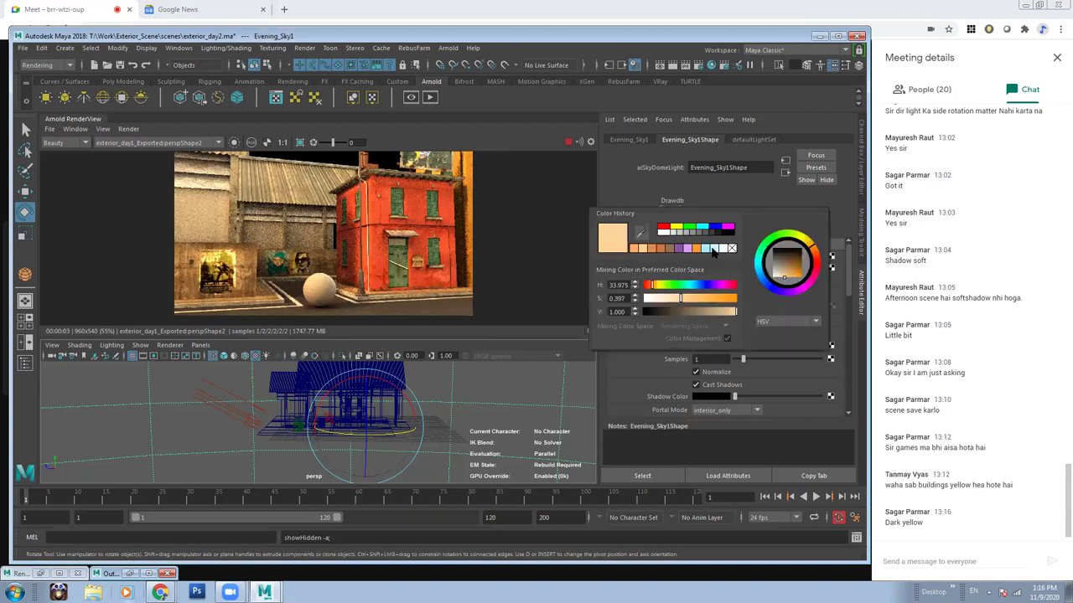
left_click(814, 275)
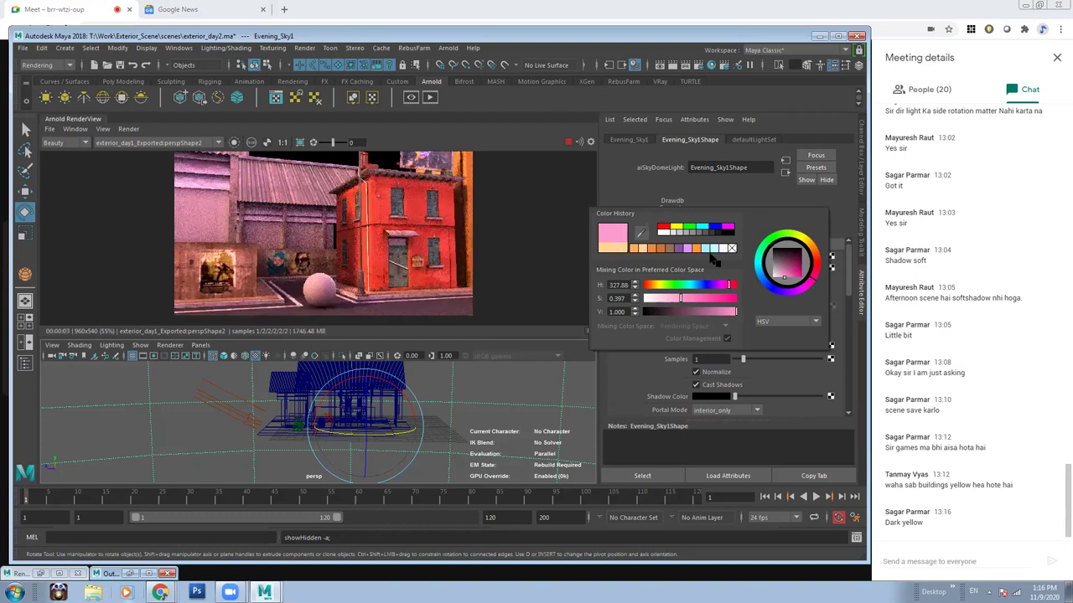
key("Escape")
Set the dome light's exposure and intensity both to 0.5.
left_click_drag(717, 346, 677, 352)
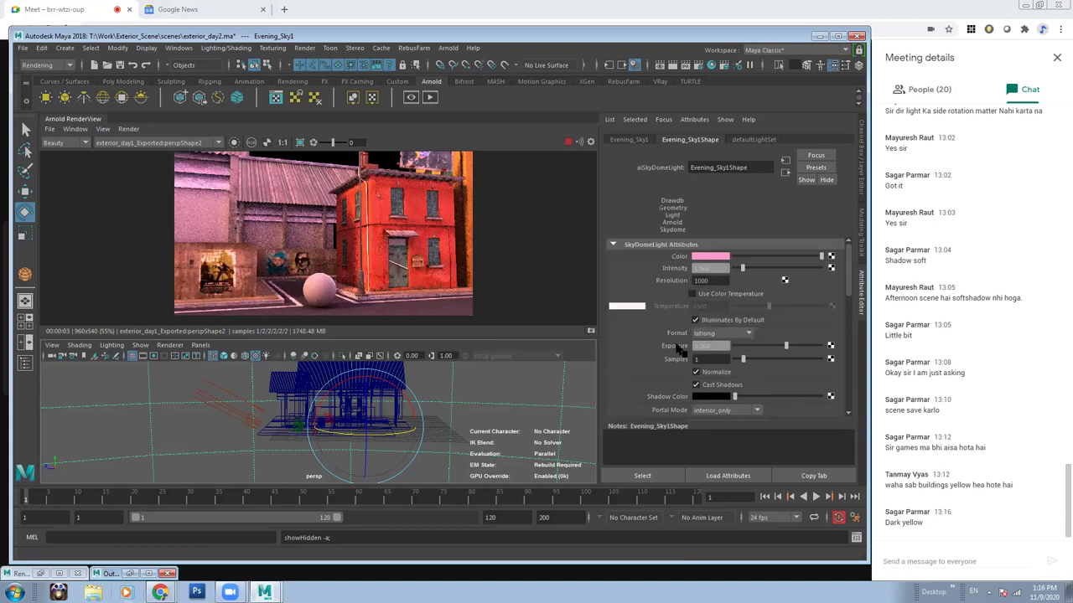
type("0.5")
key("Return")
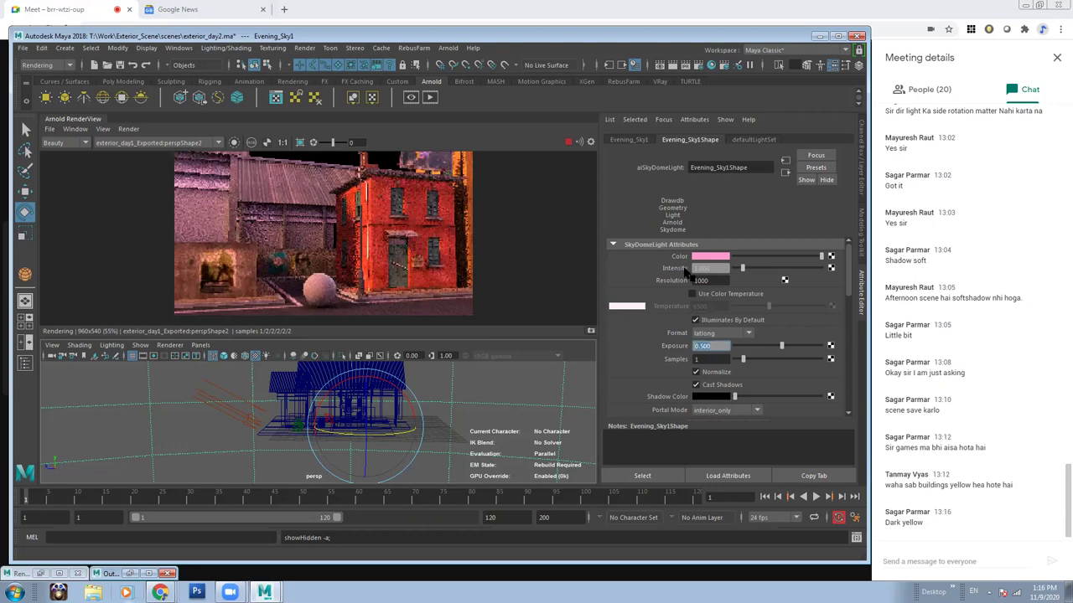
type("0.5")
key("Return")
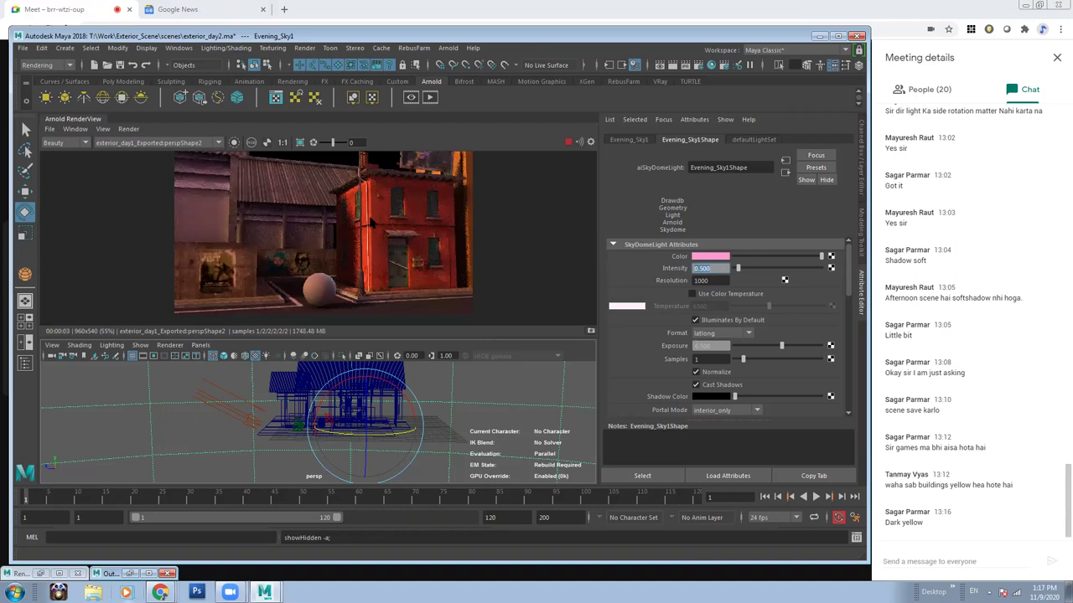
Make Evening_Sky1's colour a more saturated violet (H 283.06, S 0.603).
left_click(703, 260)
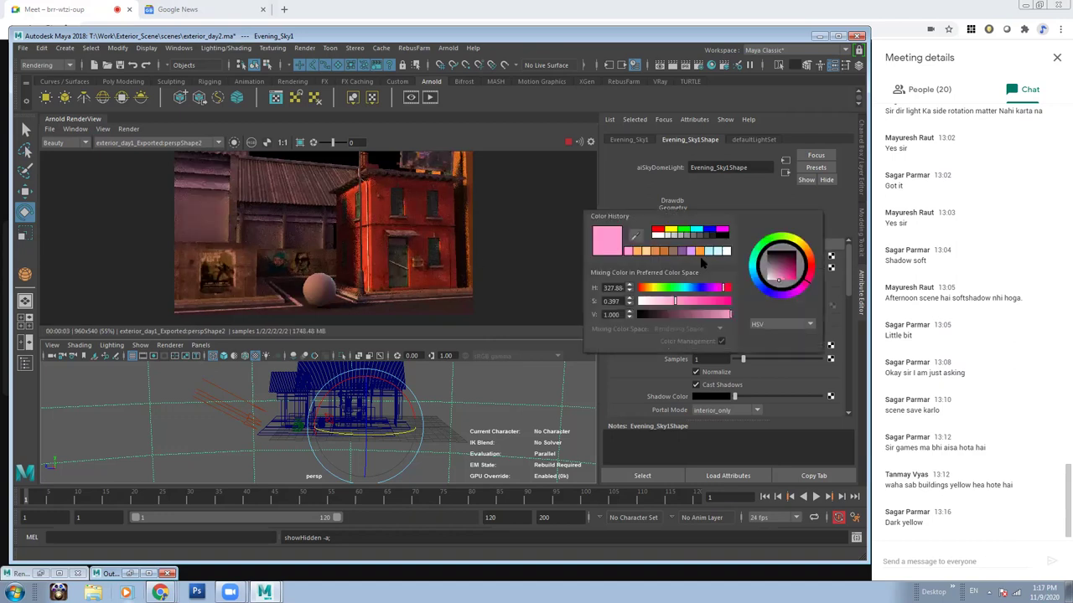
left_click(705, 303)
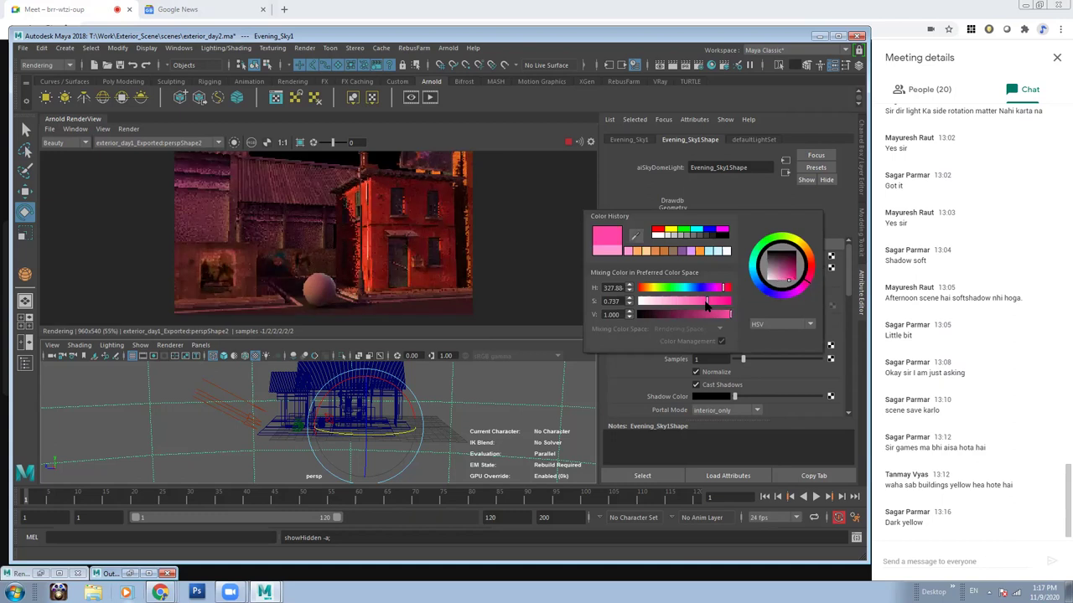
left_click(694, 303)
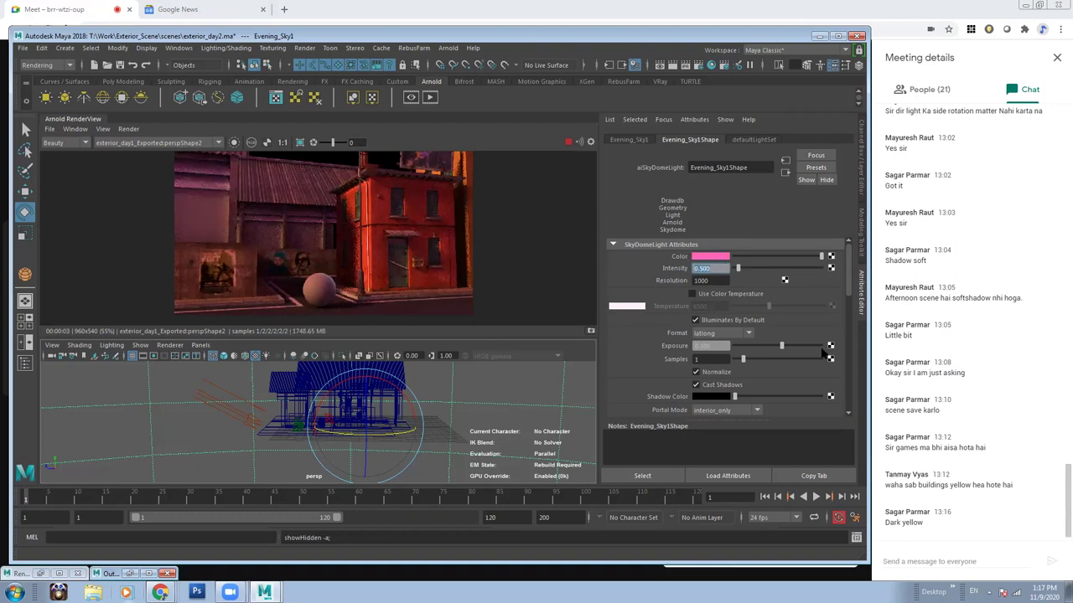
left_click_drag(877, 336, 870, 336)
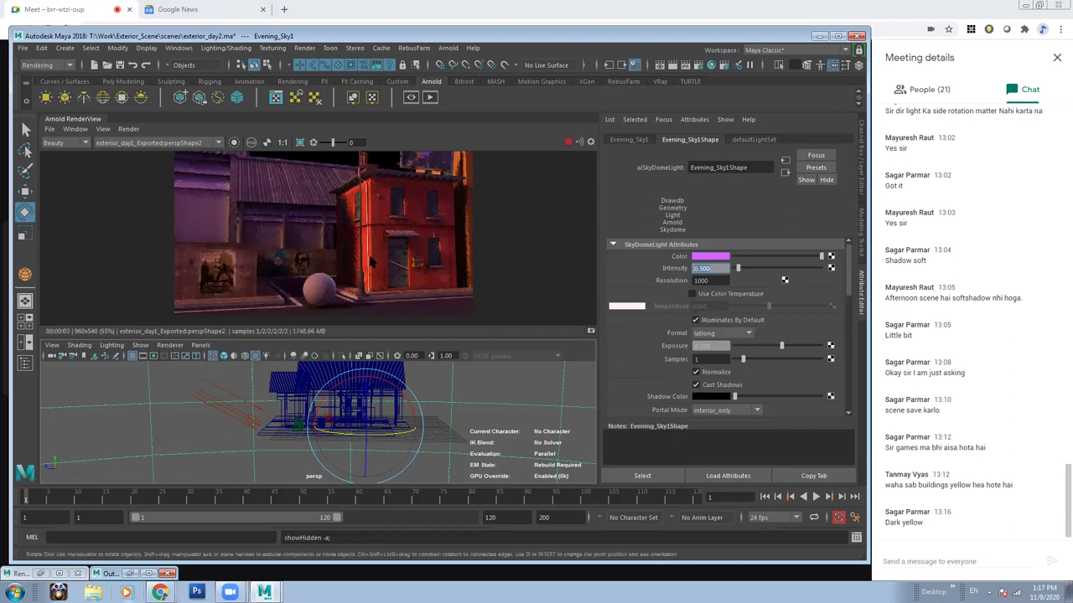
scroll(258, 252, "down", 2)
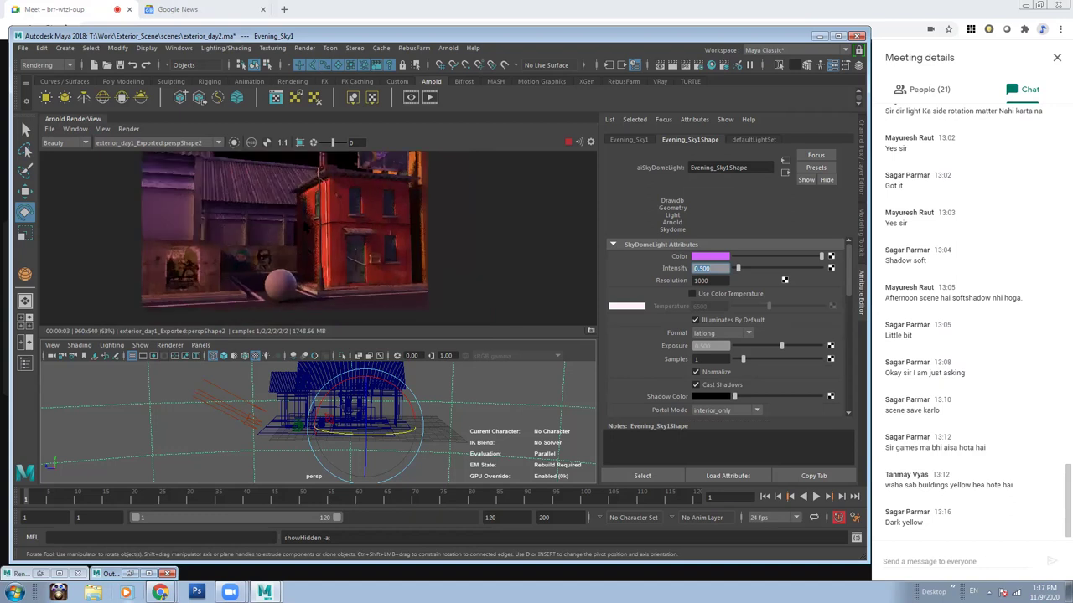
scroll(310, 227, "down", 1)
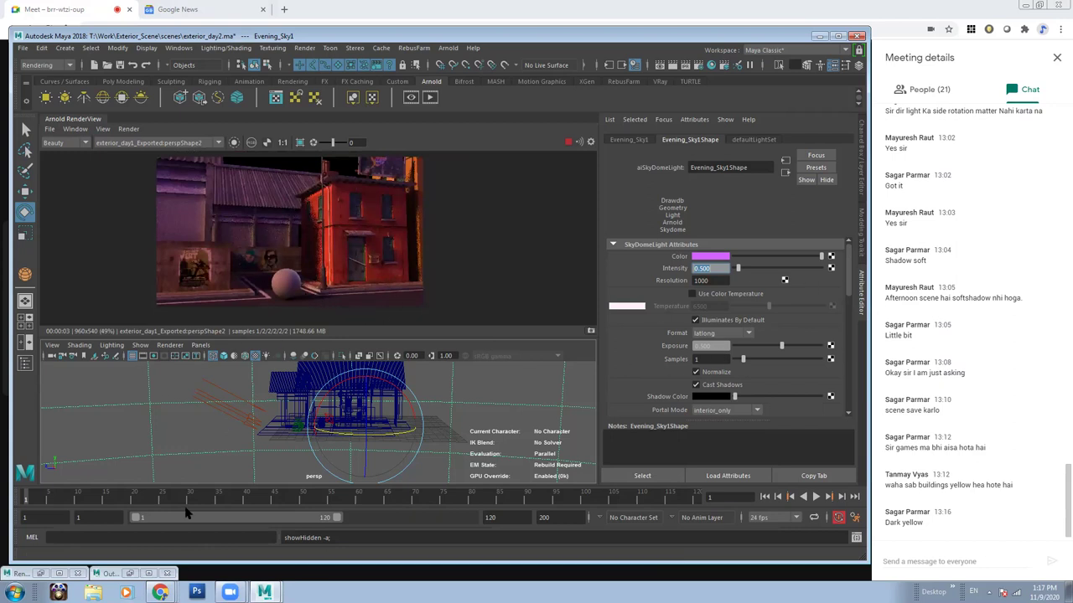
Select Sun_Evening from the Outliner and edit its Intensity field to enter 1.5.
left_click(128, 574)
left_click(402, 511)
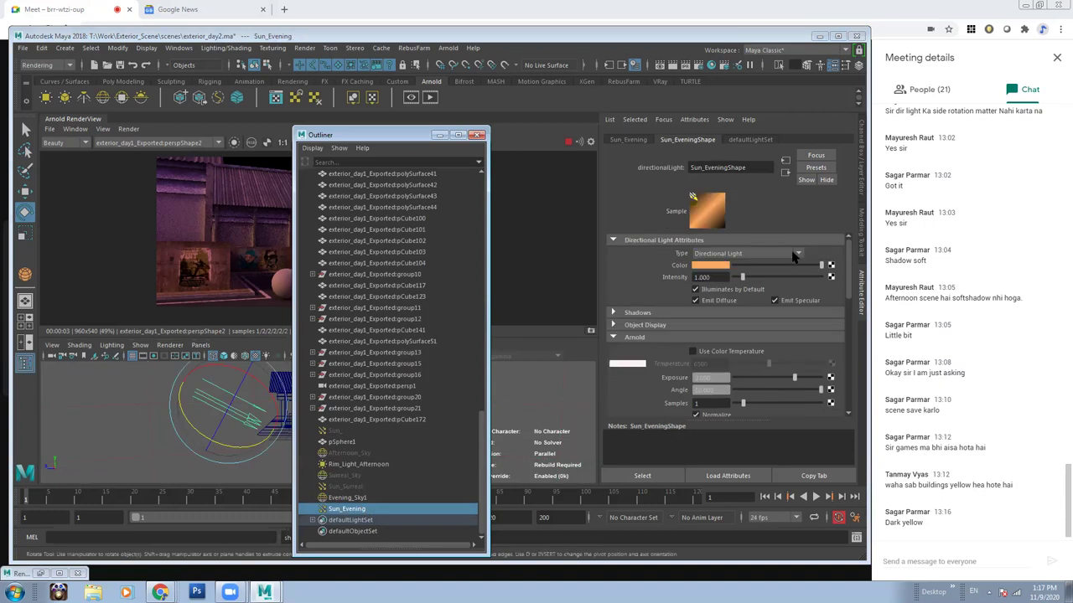
left_click(441, 136)
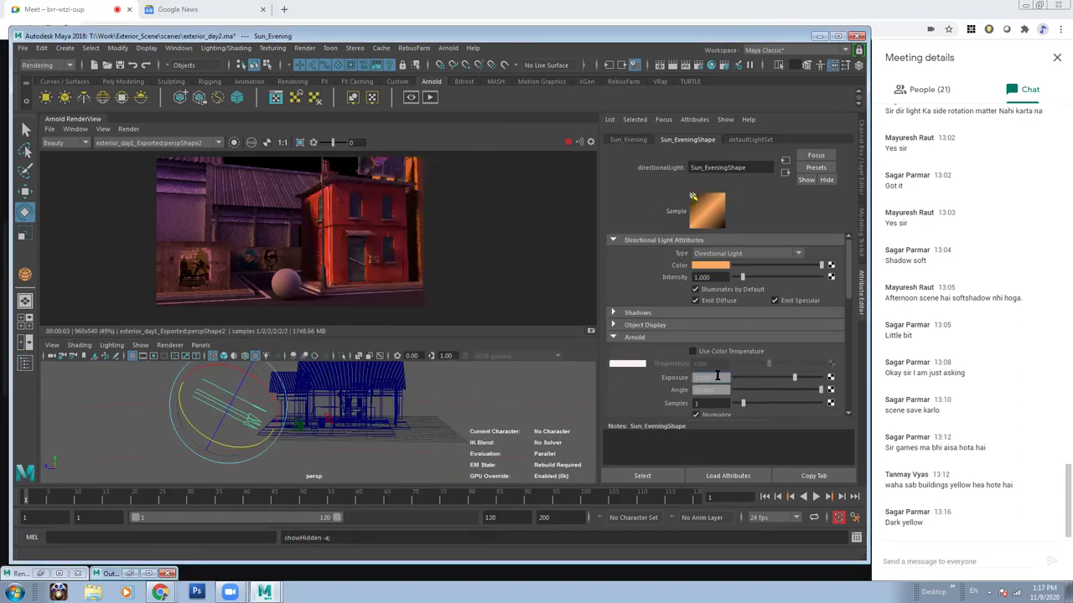
left_click(697, 276)
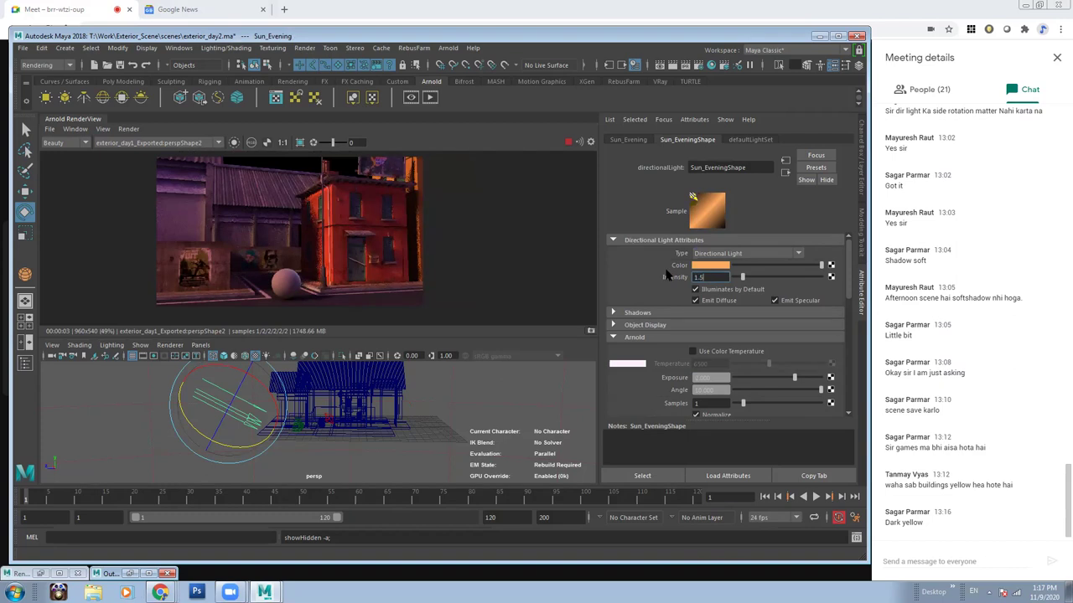
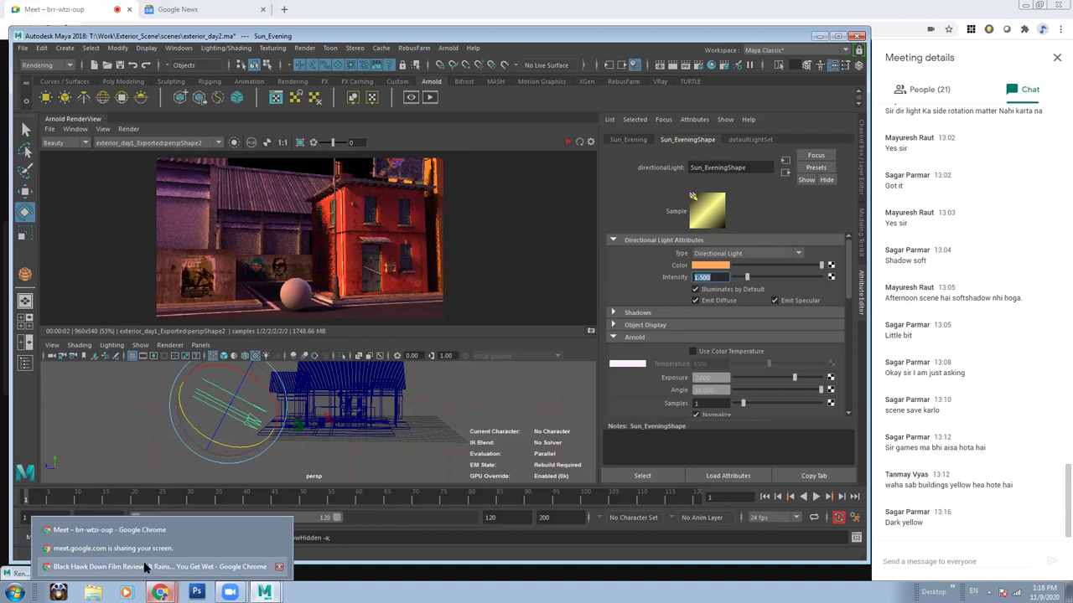
Switch to Chrome and search Google Images for 'evening'.
left_click(145, 567)
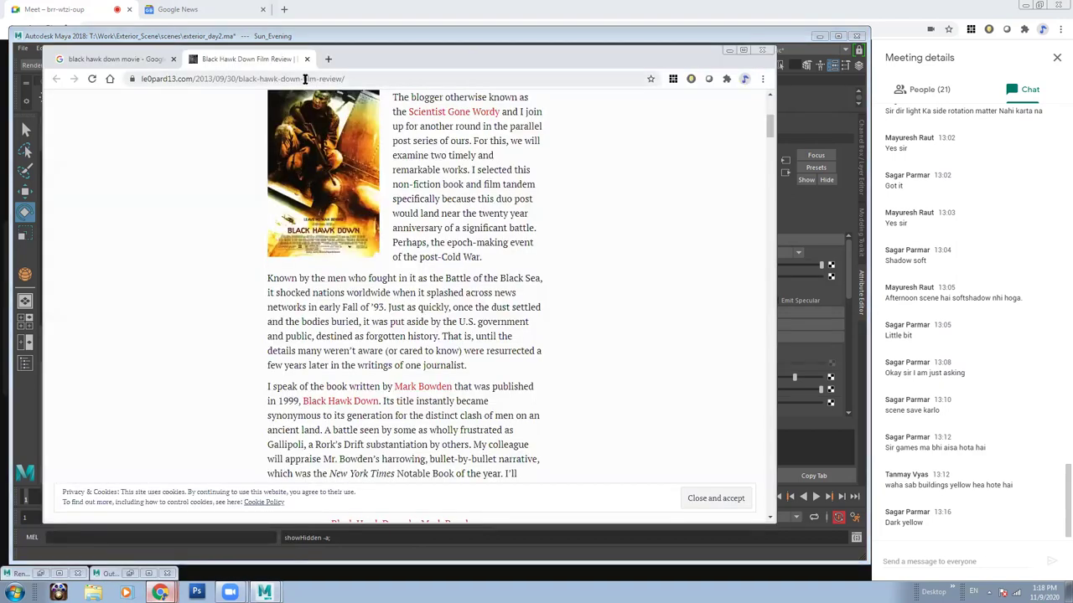
left_click(305, 79)
type("evening")
key("Return")
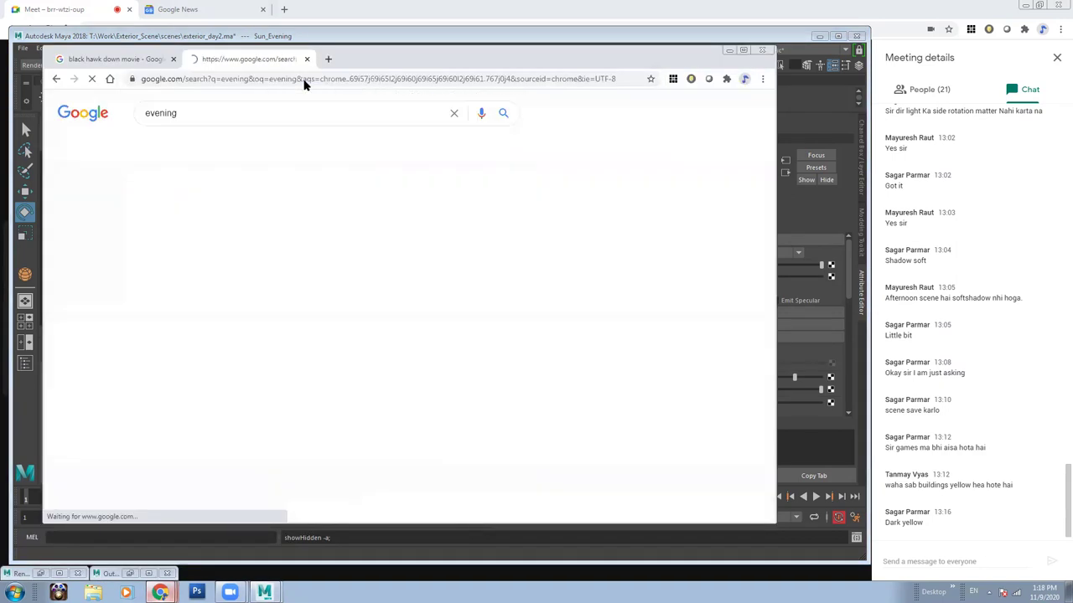
left_click(201, 145)
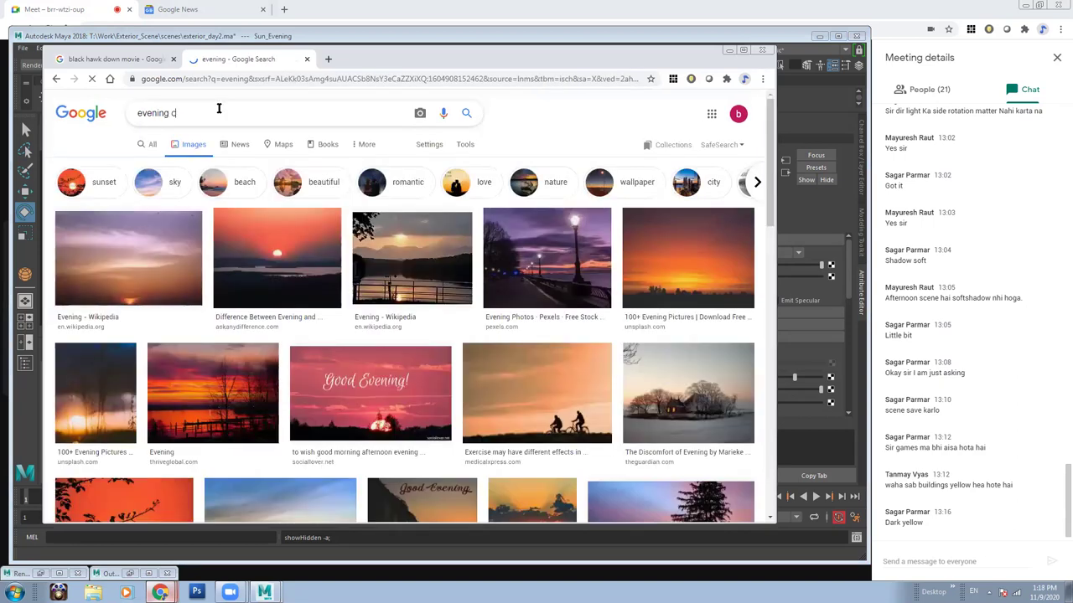
Refine the image search to 'evening city' and browse the results.
type("ity")
key("Return")
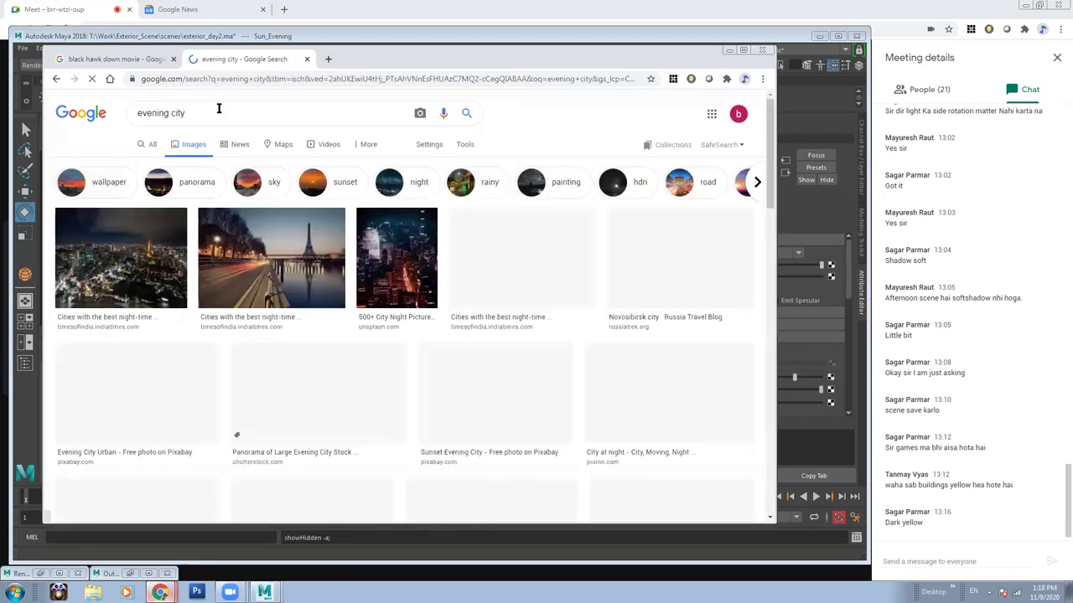
scroll(364, 297, "down", 3)
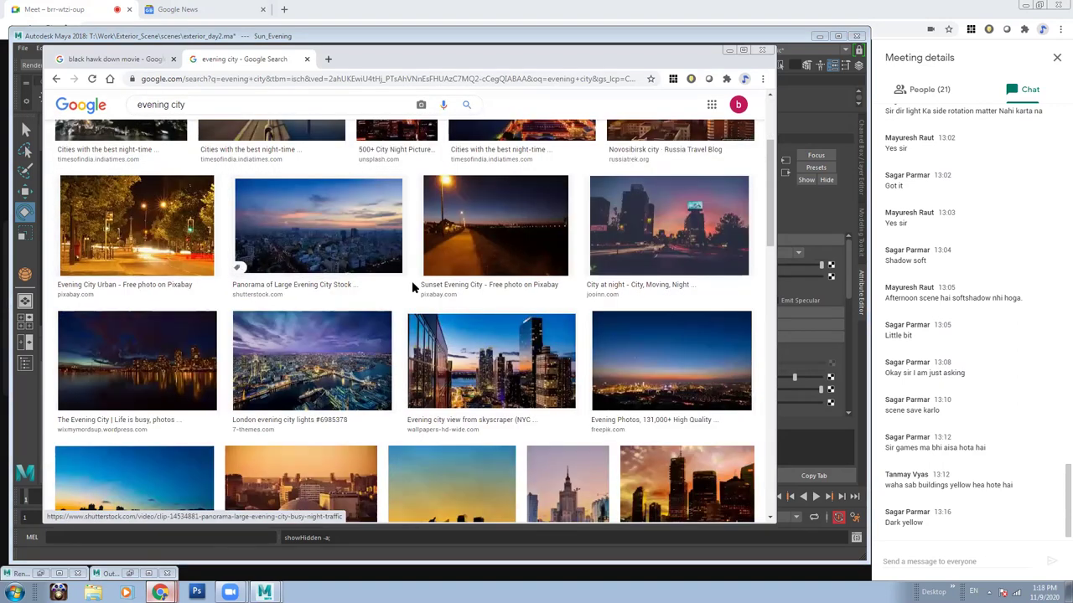
scroll(409, 310, "down", 3)
scroll(408, 314, "down", 2)
scroll(287, 293, "down", 2)
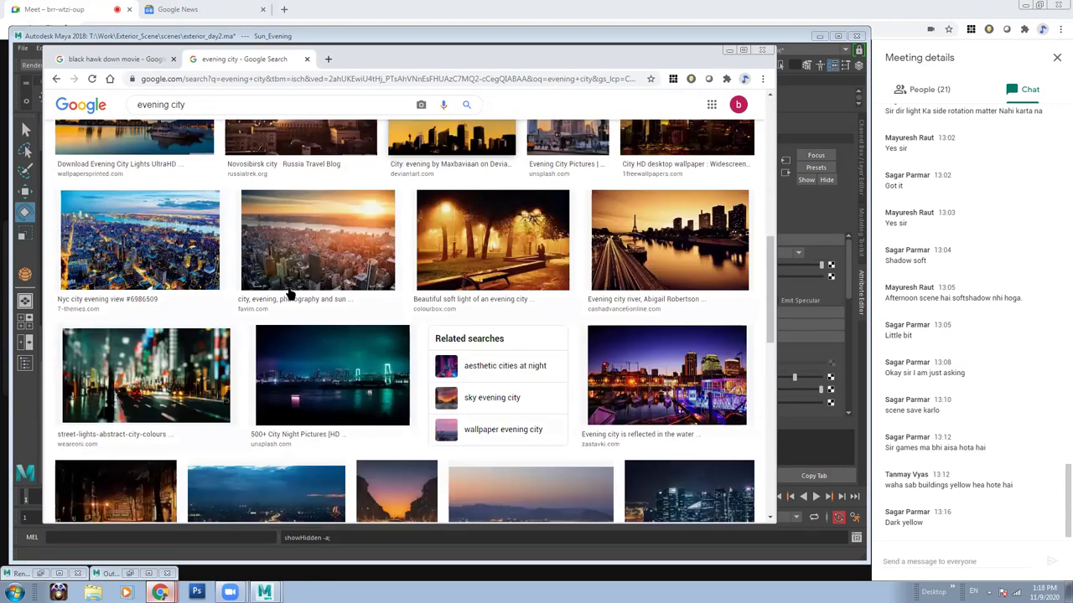
Search images for 'evening city sun sky', browse, then delete 'sun sky' from the query.
left_click(215, 103)
type("sun sk")
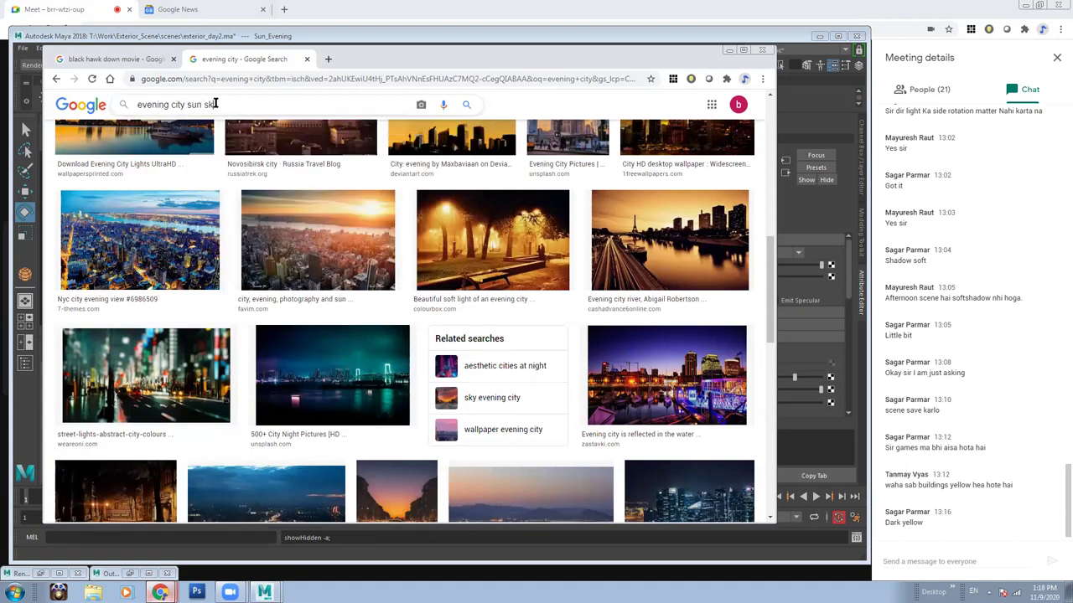
type("y")
key("Return")
scroll(252, 304, "down", 3)
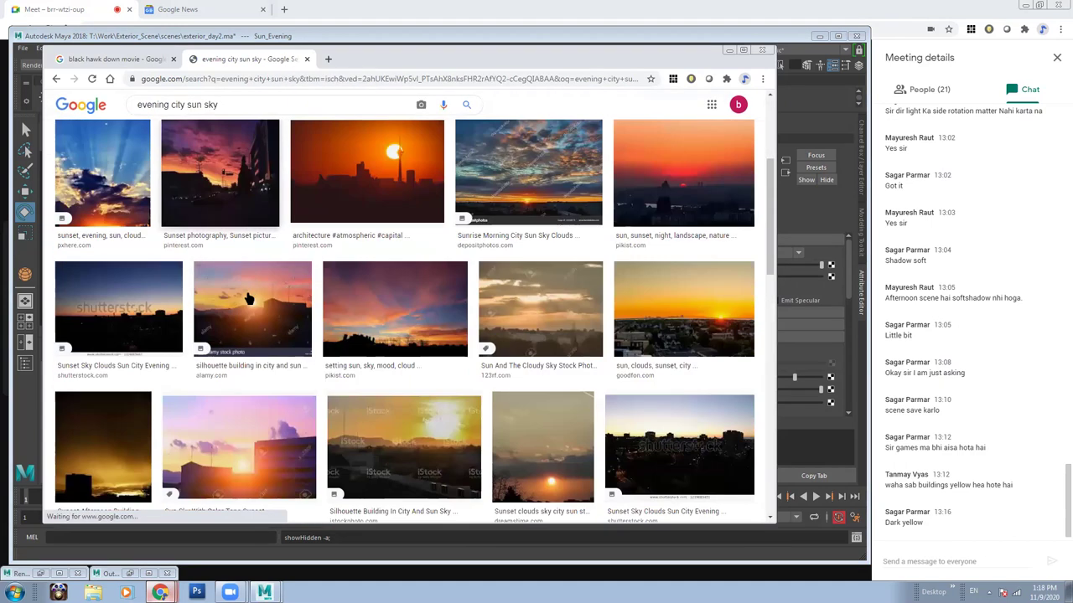
scroll(252, 292, "down", 3)
scroll(258, 292, "down", 2)
scroll(258, 293, "down", 2)
scroll(258, 292, "down", 3)
scroll(258, 292, "up", 3)
left_click_drag(189, 105, 254, 107)
key("BackSpace")
key("BackSpace")
Search images for 'evening city buildings' and browse the results.
type("build")
key("Return")
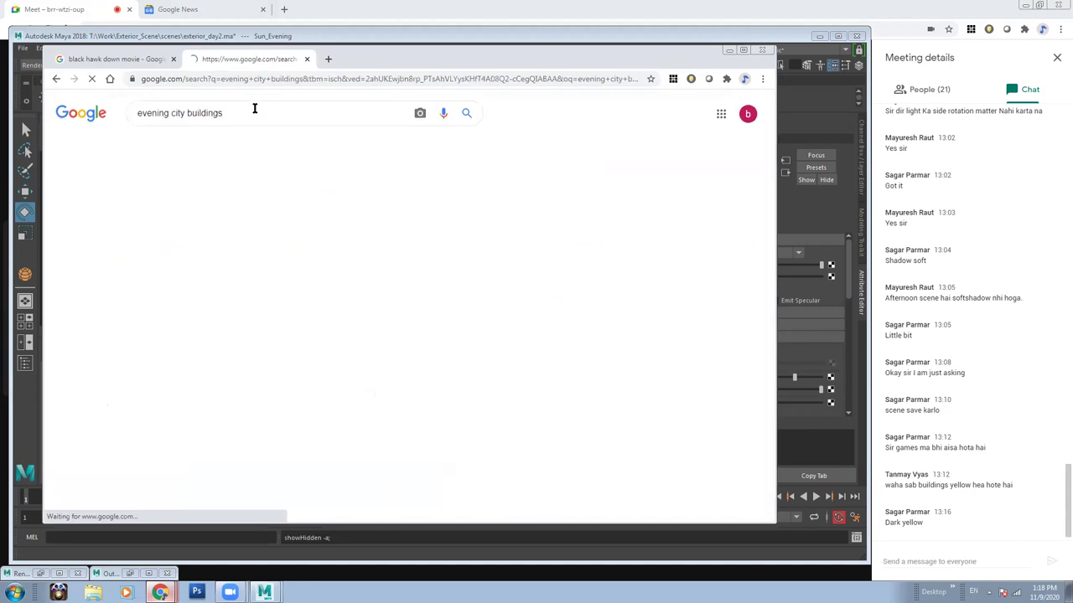
scroll(333, 289, "down", 3)
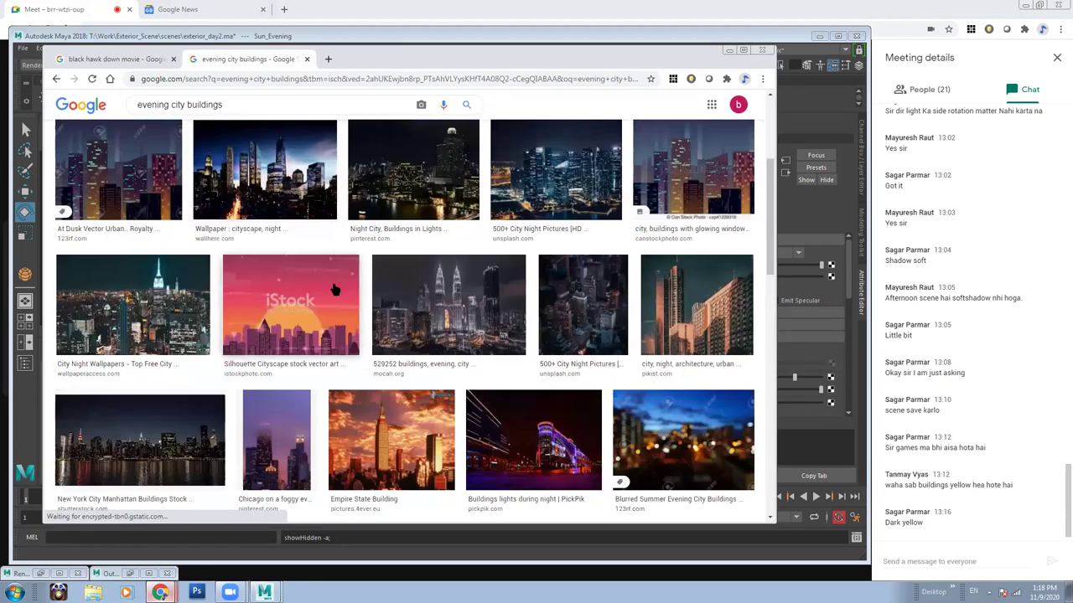
scroll(333, 289, "down", 2)
Preview the pink cityscape image in a new tab, then return to the results.
right_click(277, 218)
left_click(319, 221)
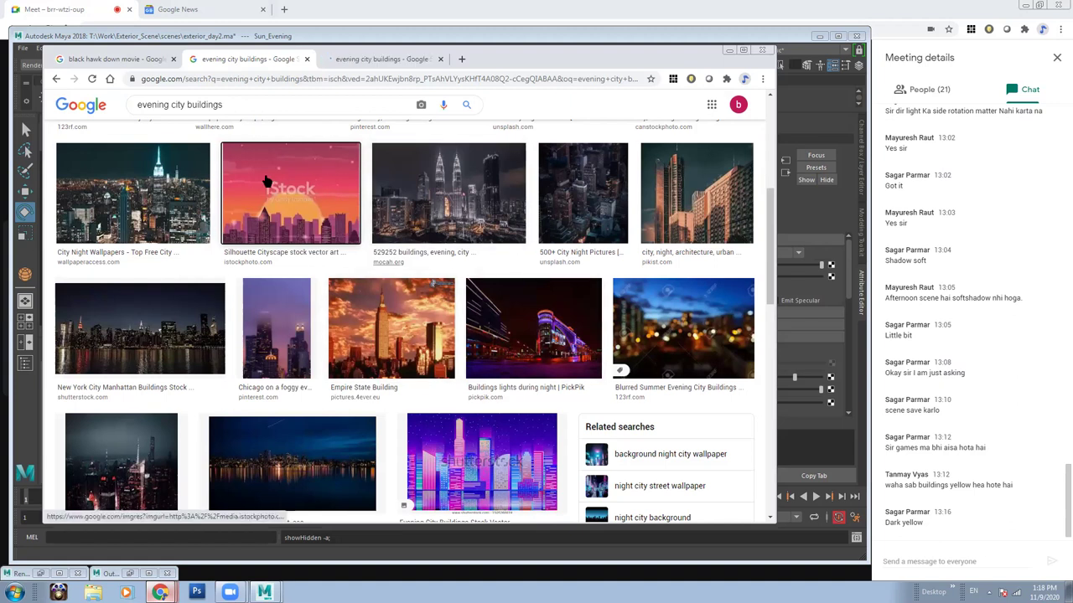
key("ctrl+Tab")
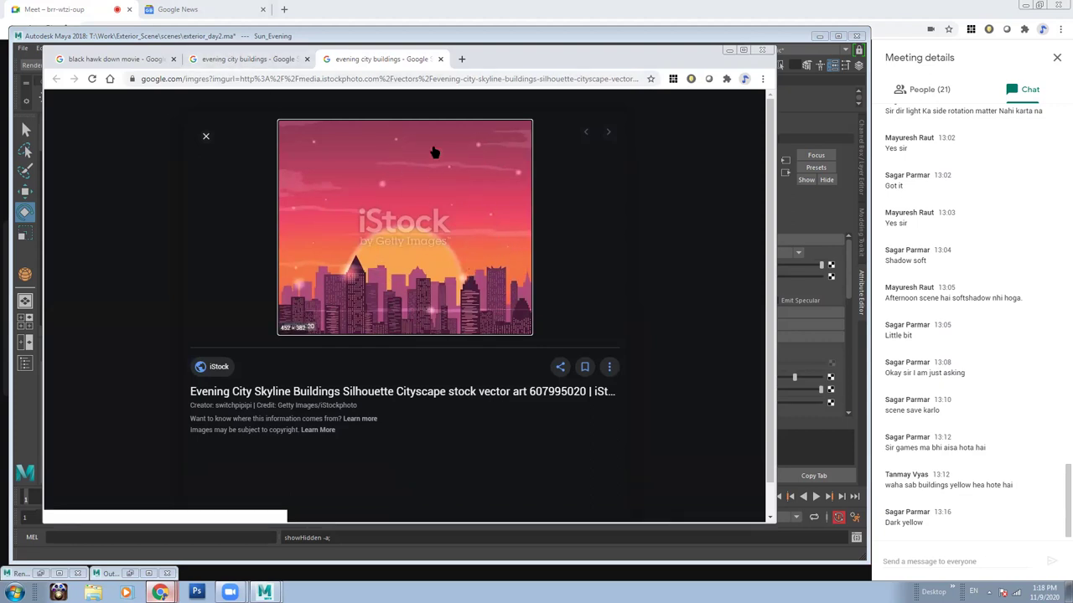
left_click(243, 58)
Replace 'buildings' with 'golden hour' and search for 'evening city golden hour'.
scroll(444, 327, "down", 3)
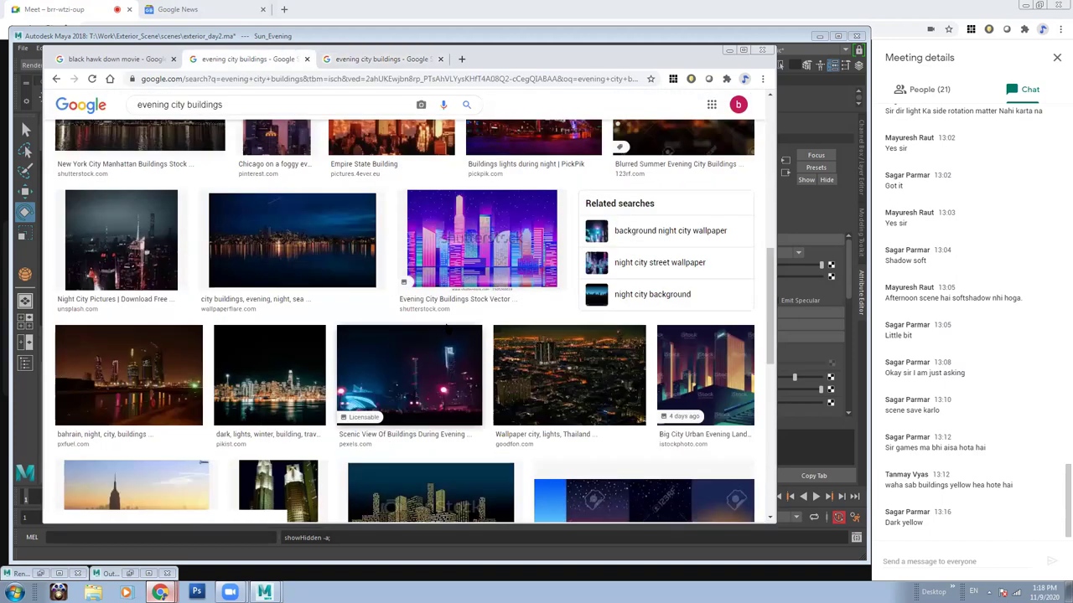
scroll(444, 327, "down", 2)
scroll(312, 315, "down", 3)
scroll(311, 315, "down", 2)
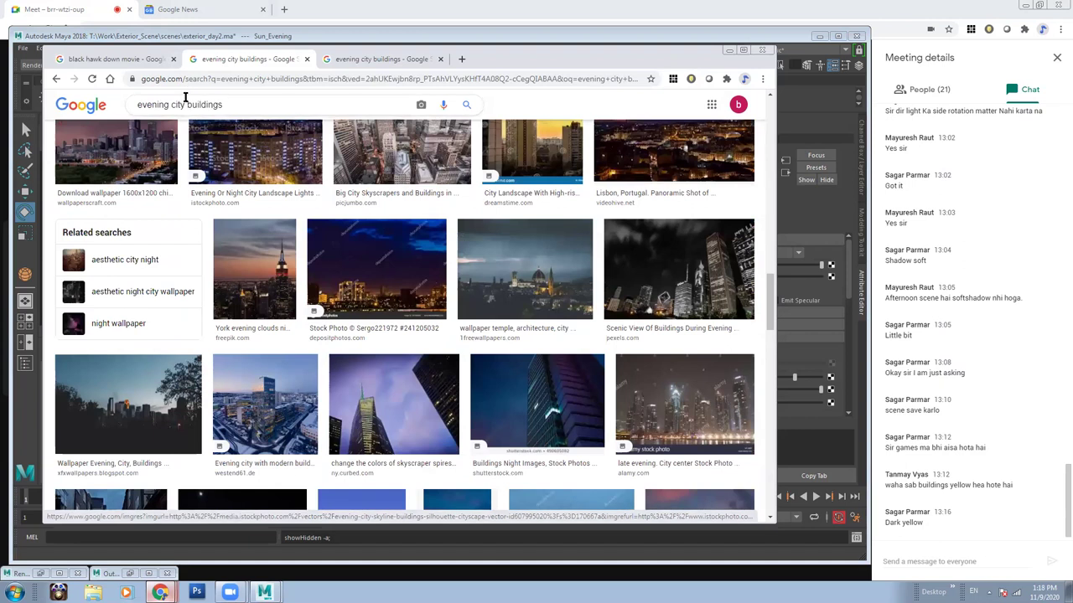
left_click_drag(187, 104, 219, 104)
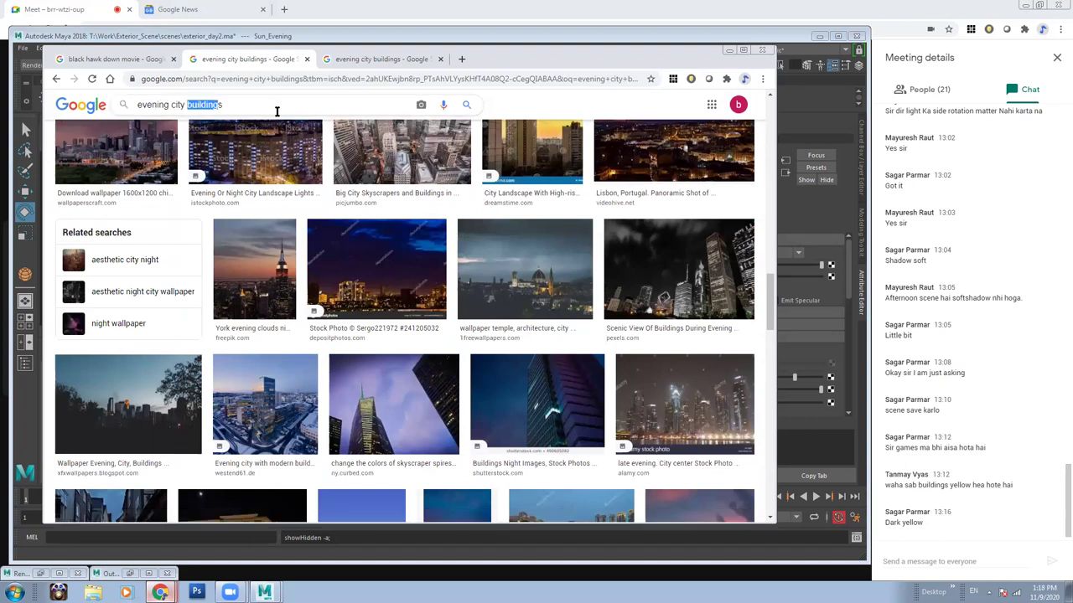
type("golden ")
type("hour")
key("Return")
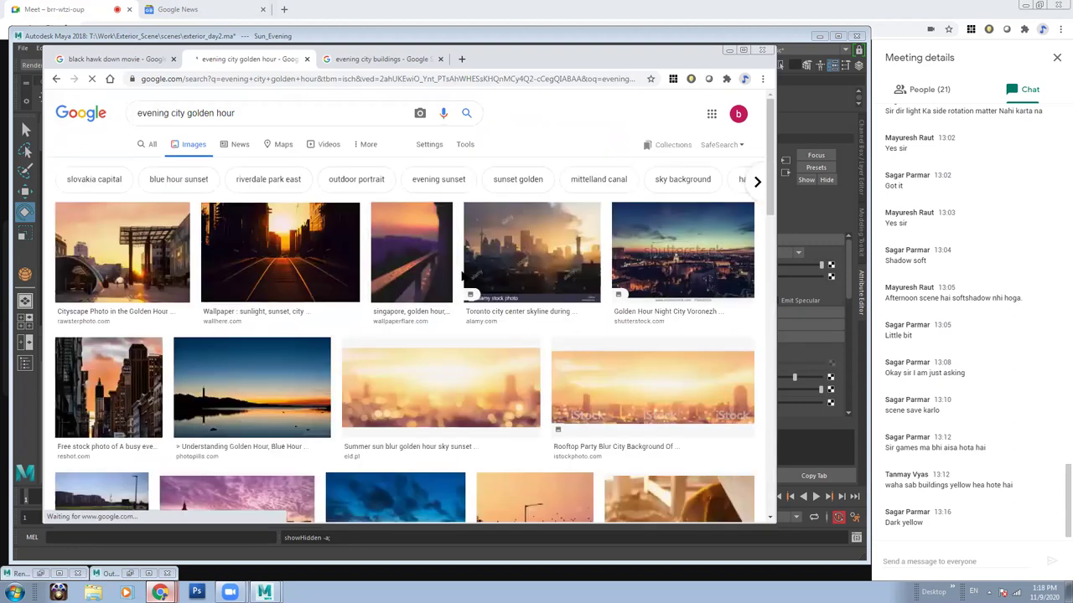
Open a golden hour result in a new tab and keep browsing the results.
scroll(364, 301, "down", 3)
right_click(251, 341)
left_click(276, 349)
scroll(412, 362, "down", 3)
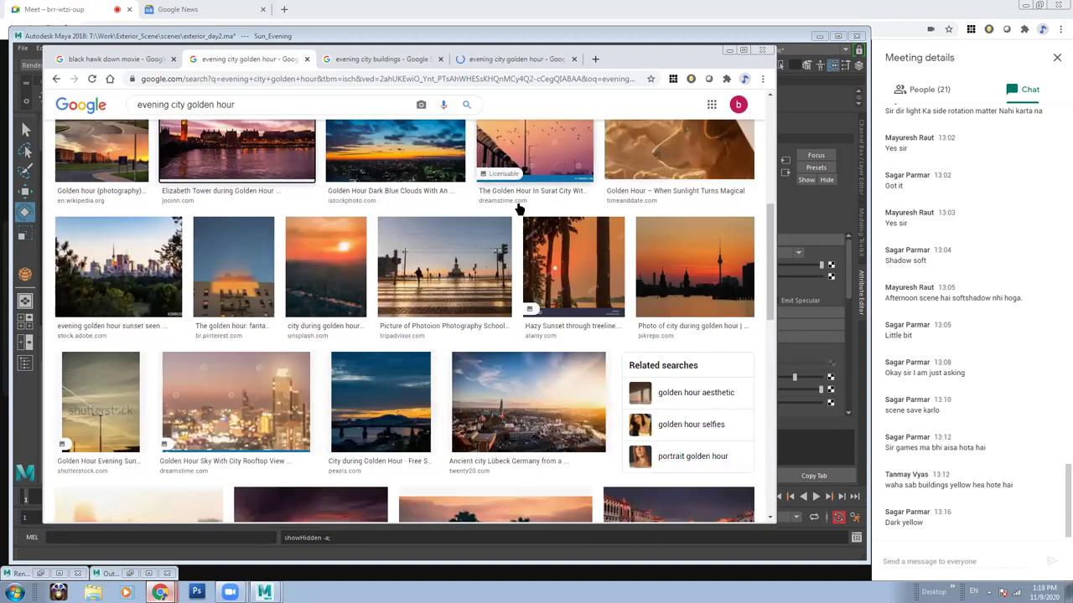
scroll(282, 368, "down", 3)
scroll(283, 368, "down", 3)
scroll(282, 366, "down", 3)
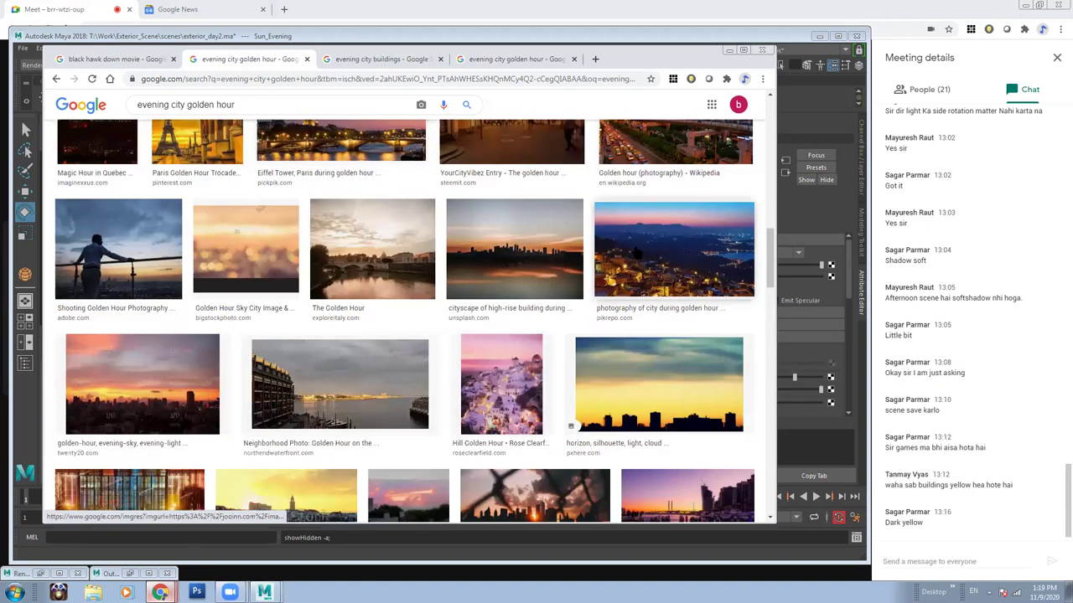
scroll(503, 381, "down", 3)
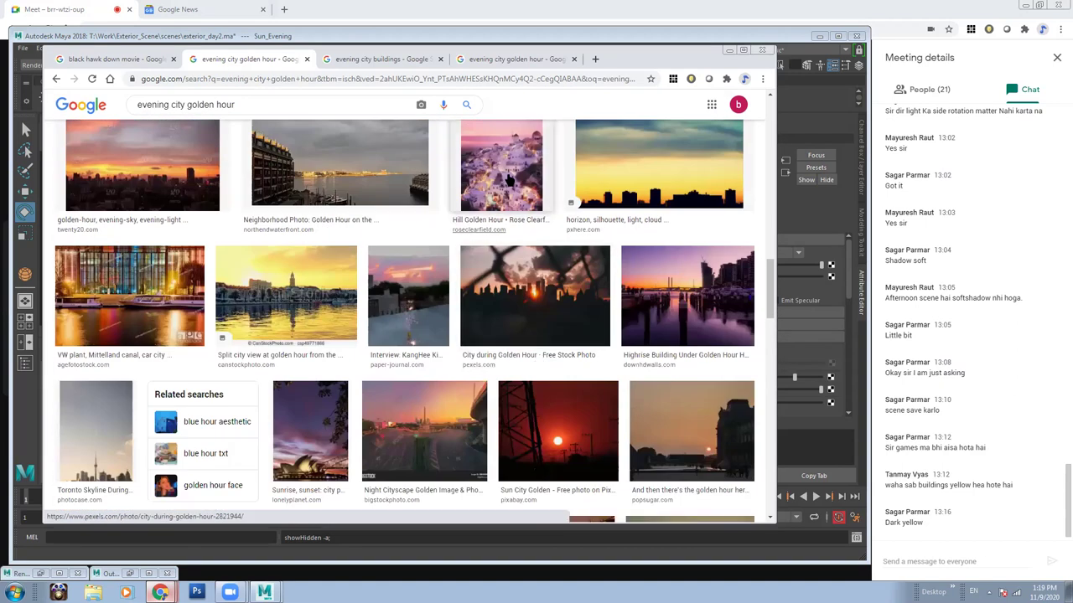
Open the European-City-on-a-Hill-Golden-Hour.jpg photo full-size and close the leftover tab.
middle_click(525, 191)
left_click(611, 60)
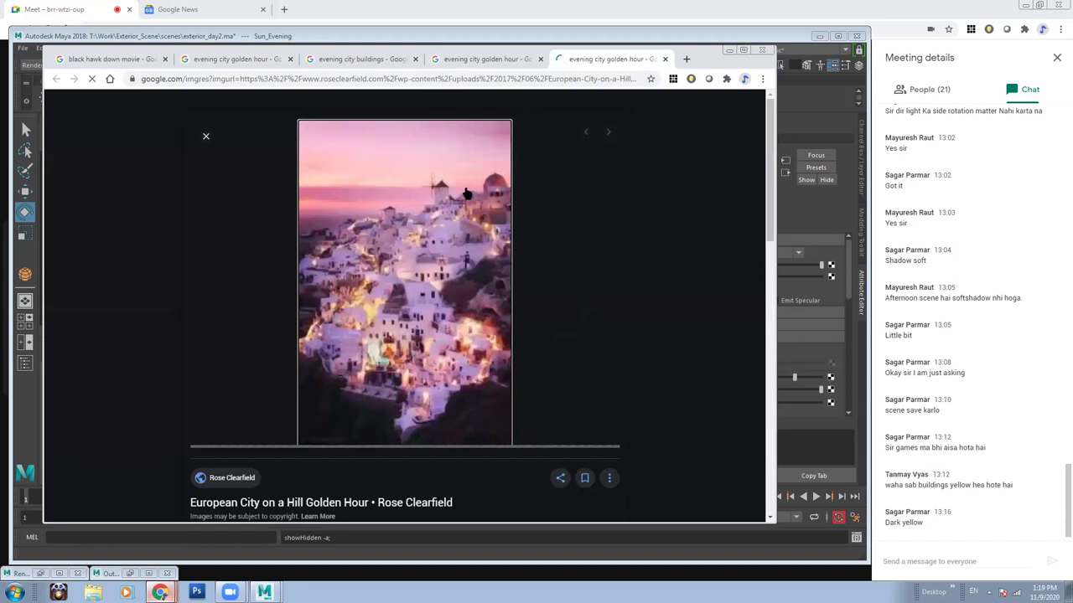
left_click(414, 333)
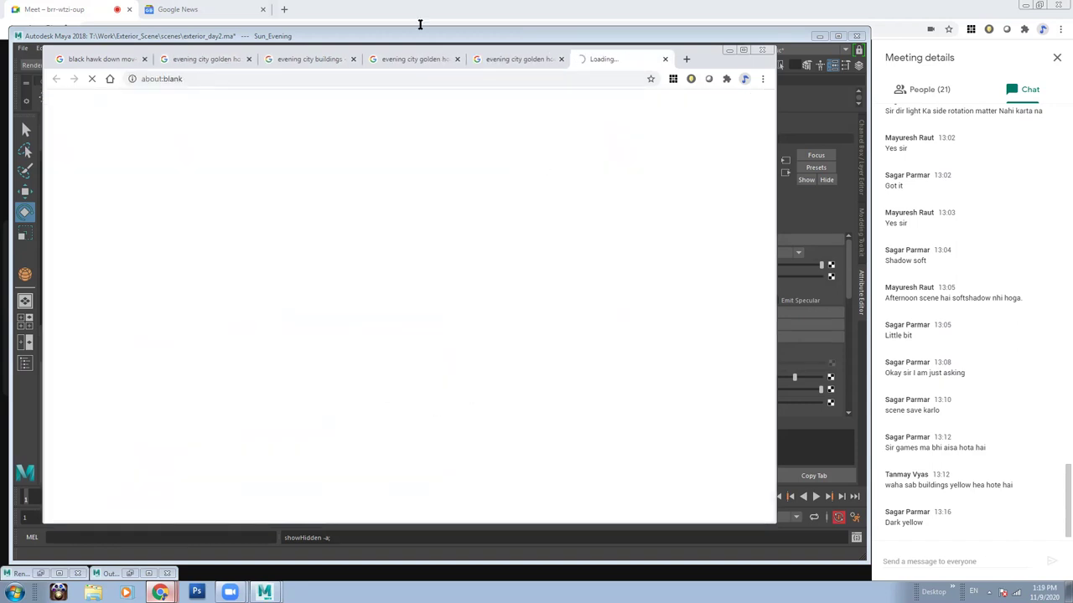
scroll(475, 297, "down", 3)
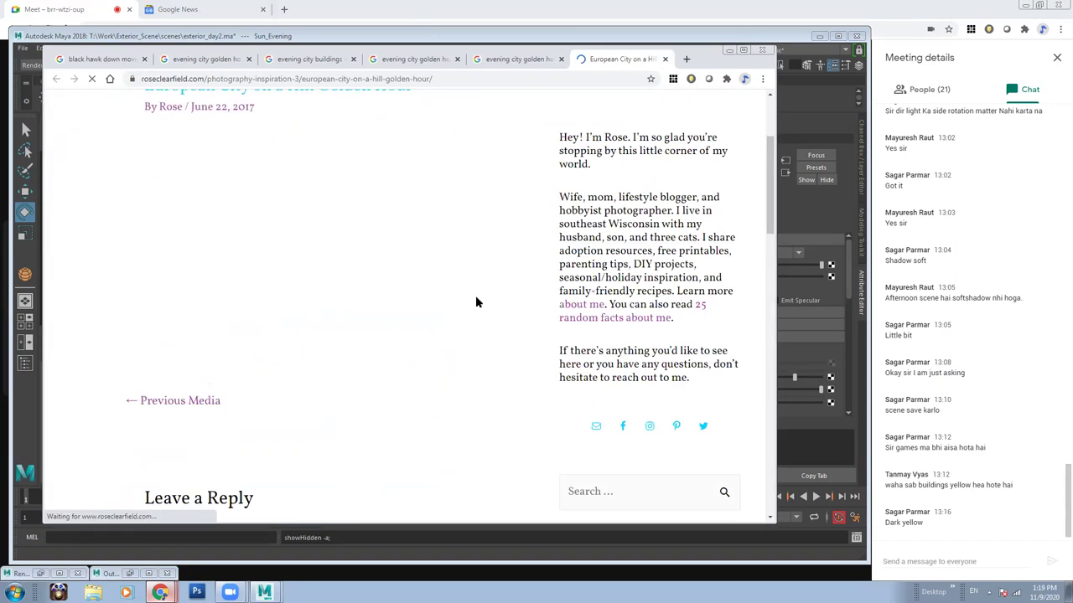
left_click(218, 275)
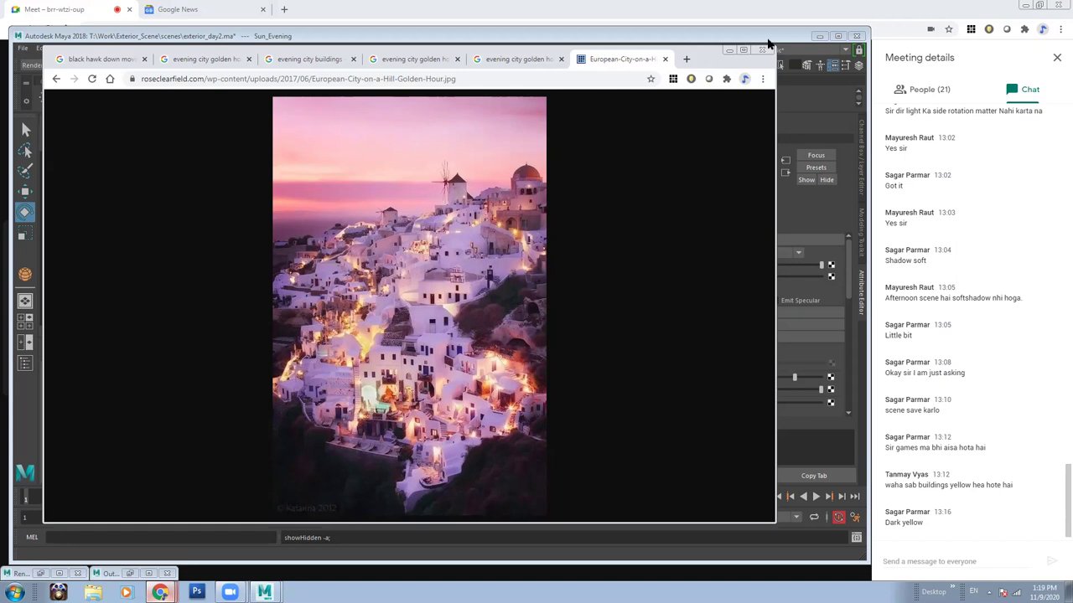
left_click(561, 58)
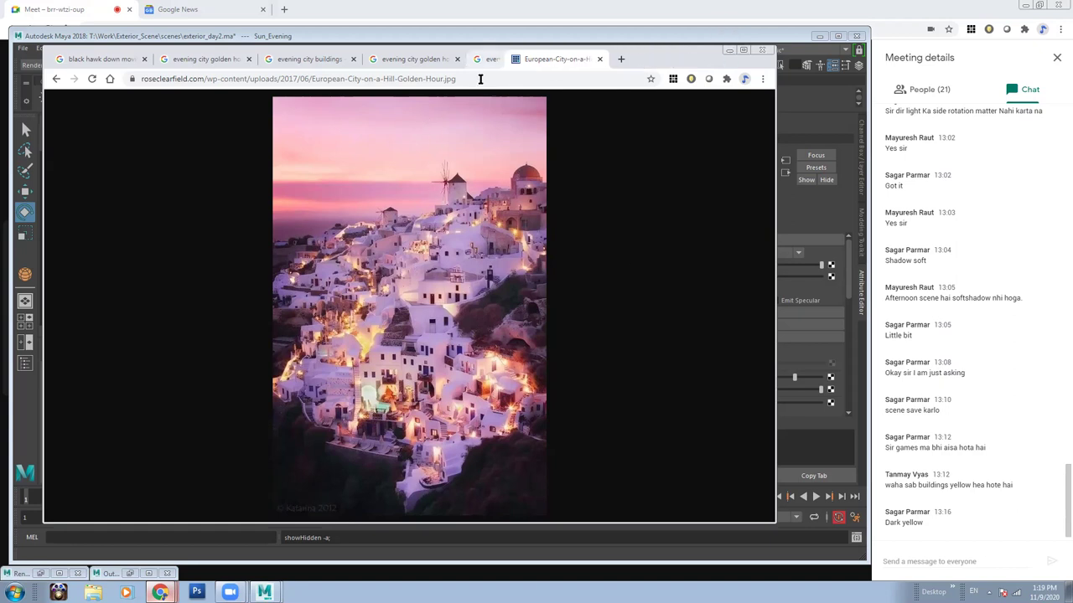
Return to Maya and frame the viewport on the rim light.
left_click(727, 51)
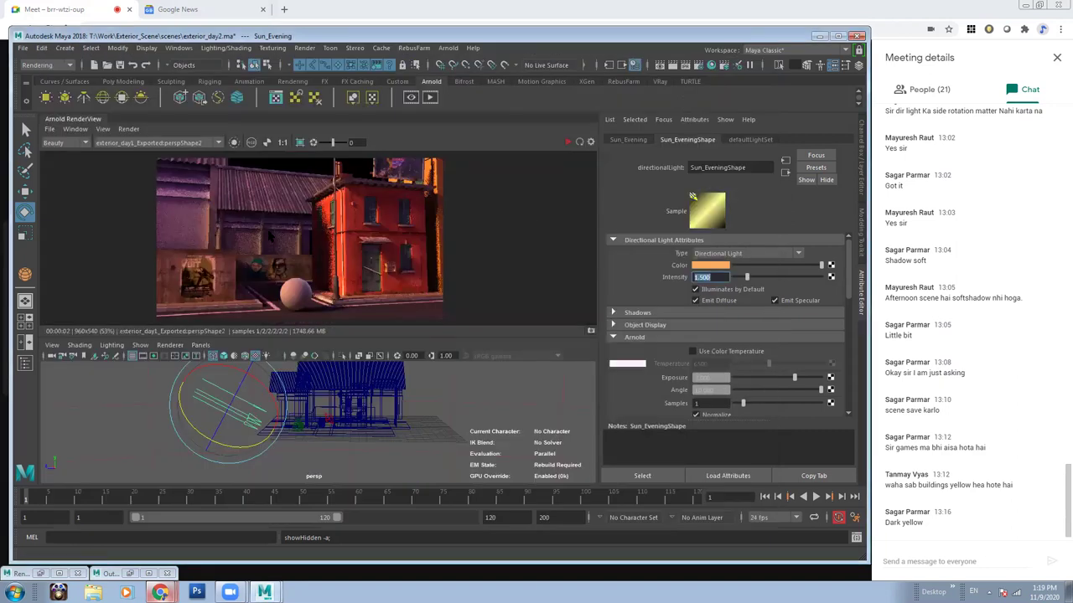
scroll(289, 221, "up", 1)
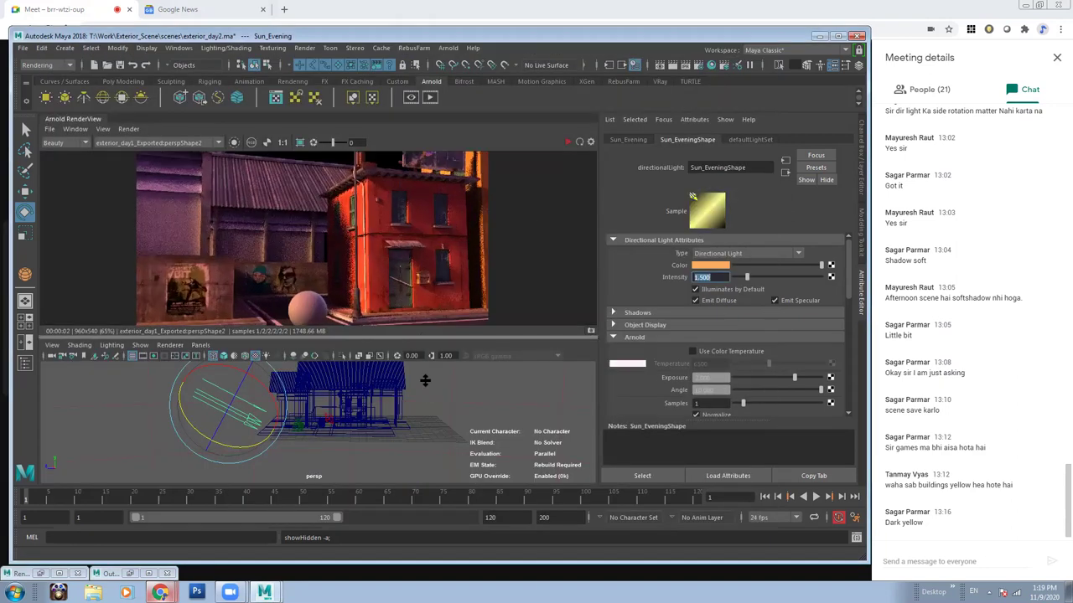
scroll(322, 243, "down", 1)
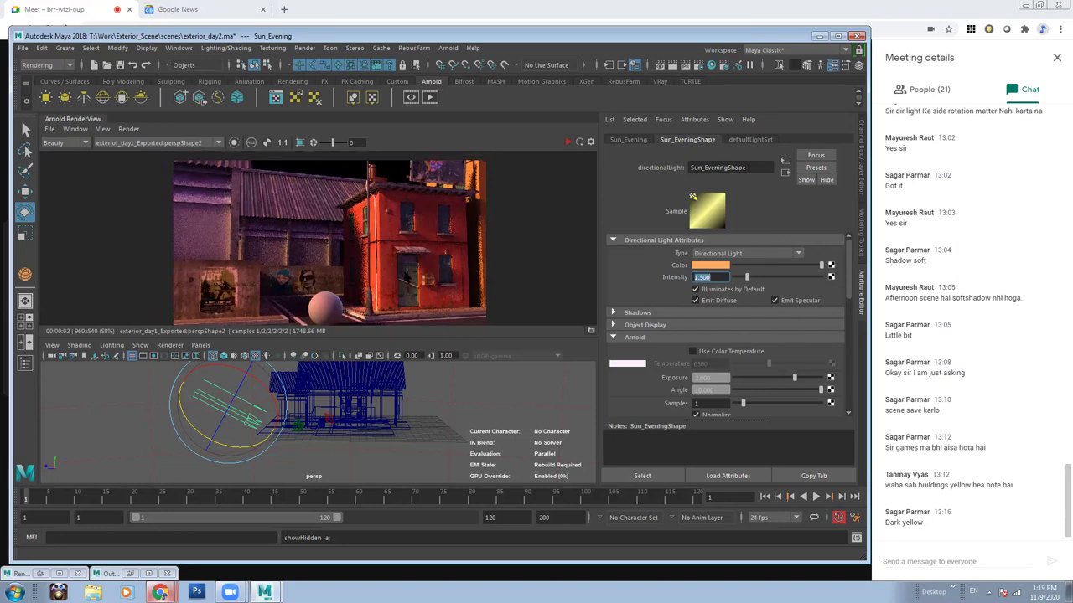
scroll(405, 273, "down", 1)
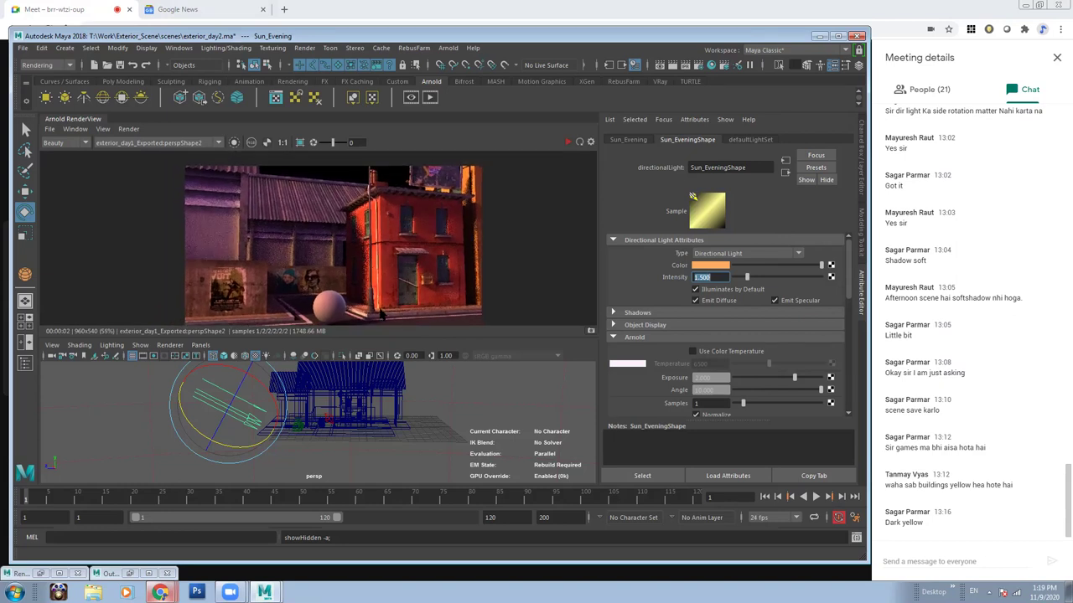
key("f")
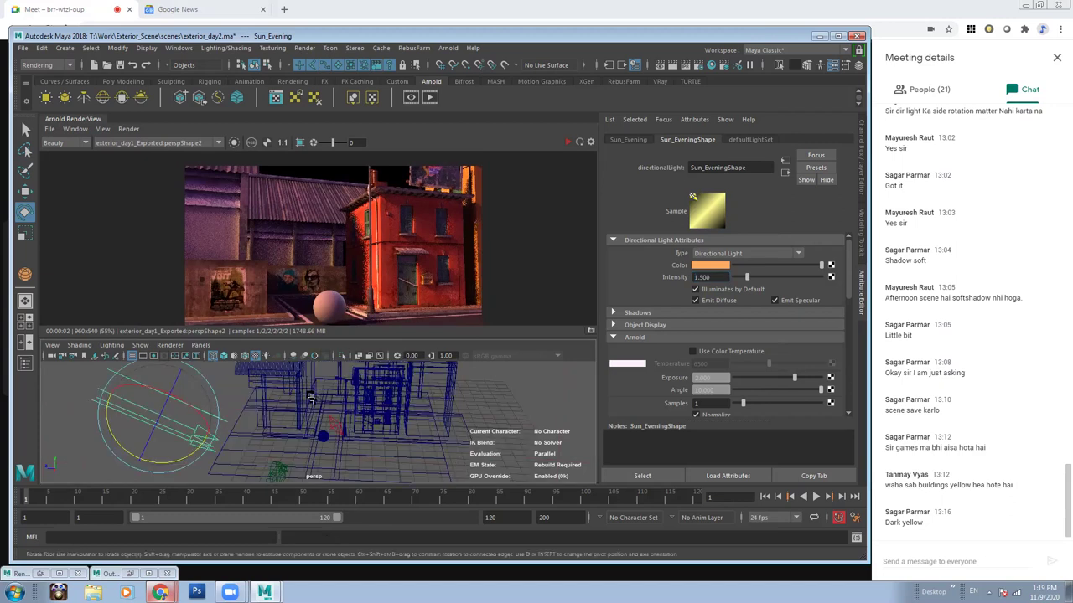
scroll(388, 296, "up", 2)
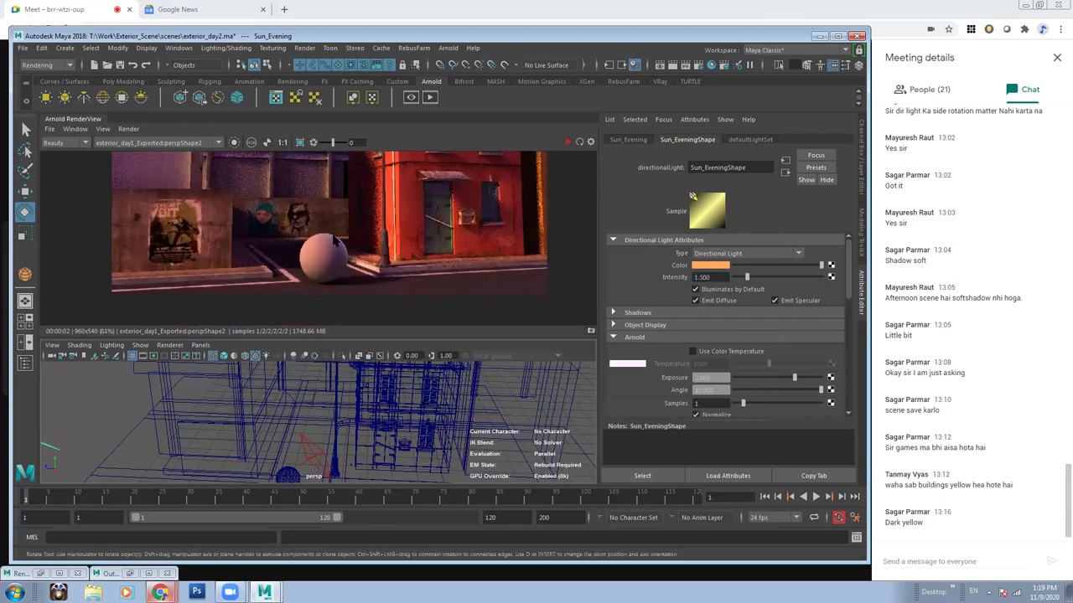
scroll(388, 296, "up", 1)
left_click_drag(317, 463, 385, 417, "alt")
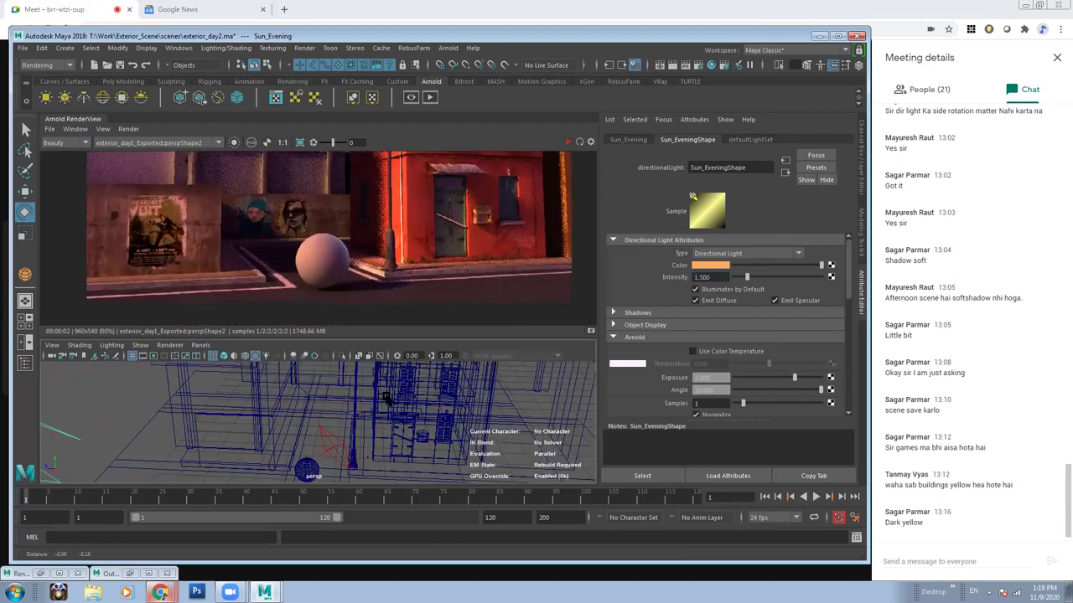
Duplicate Rim_Light_Afternoon and slide the copy along its X axis.
left_click(384, 418)
key("ctrl+d")
key("w")
left_click_drag(334, 417, 295, 409)
Rotate and reposition the duplicated rim light.
key("e")
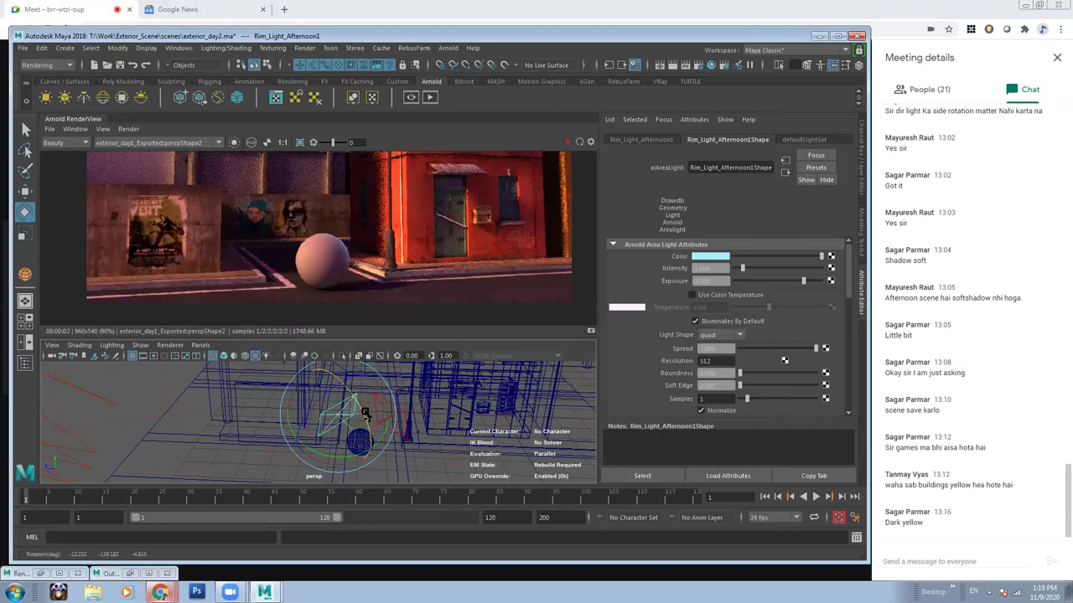
left_click_drag(353, 391, 362, 414, "alt")
key("w")
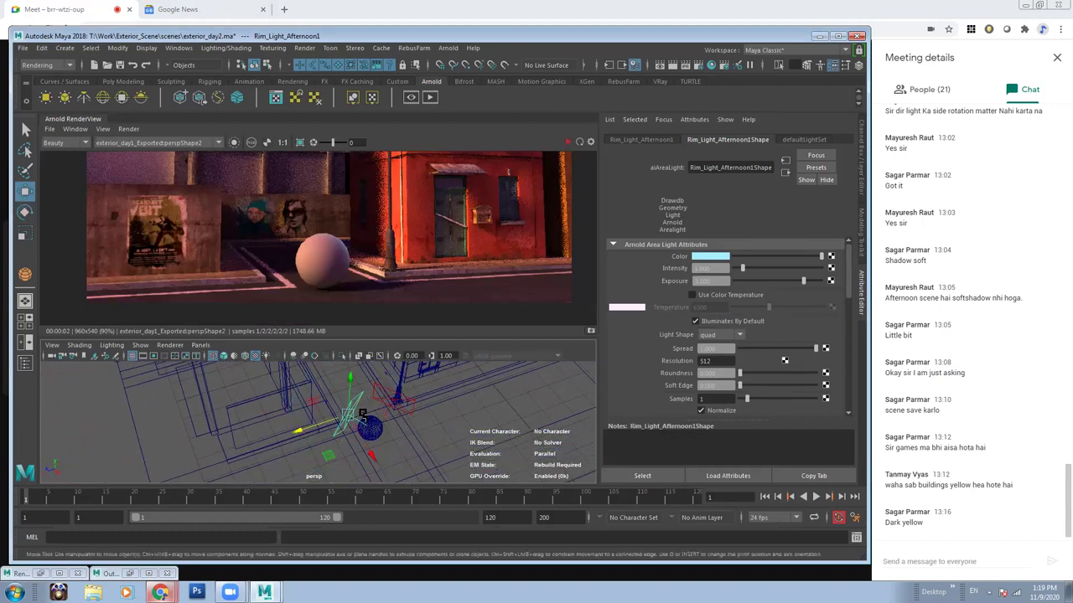
left_click_drag(329, 453, 402, 423, "alt")
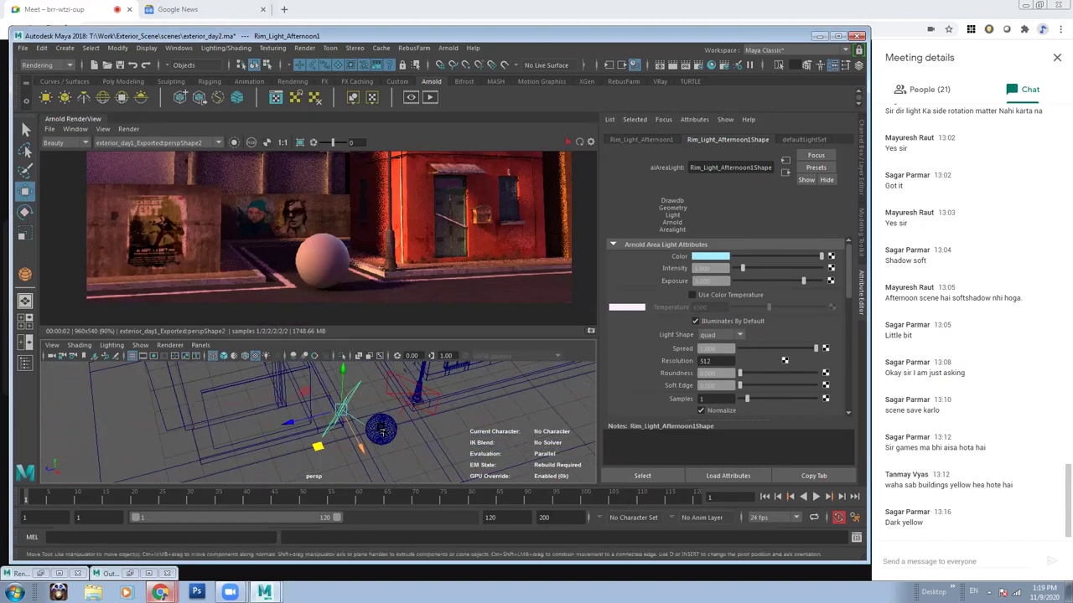
Start an Arnold IPR render and select the building geometry.
left_click(567, 143)
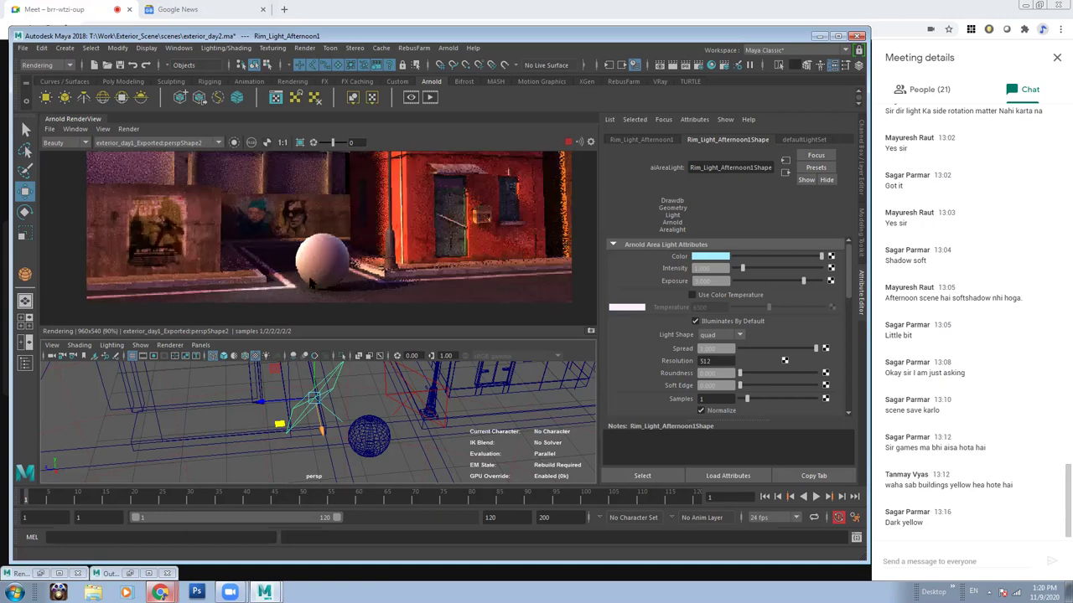
mouse_move(284, 394)
left_mouse_down("alt")
mouse_move(288, 445)
mouse_move(306, 432)
mouse_move(305, 394)
left_mouse_up("alt")
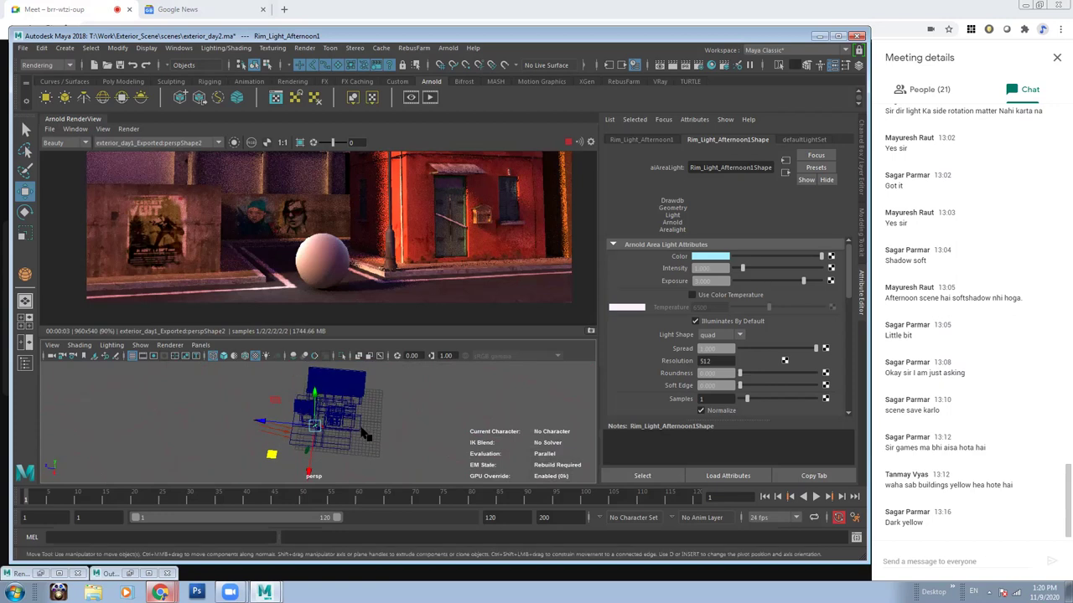
mouse_move(283, 372)
left_mouse_down()
mouse_move(385, 449)
mouse_move(234, 440)
left_mouse_up()
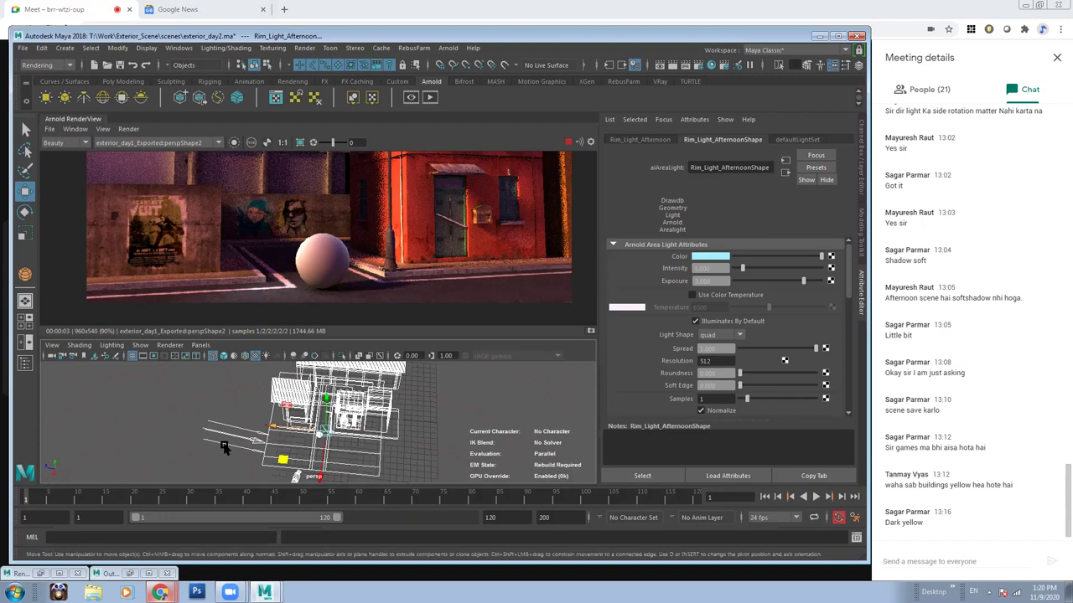
left_click_drag(344, 444, 335, 435, "alt")
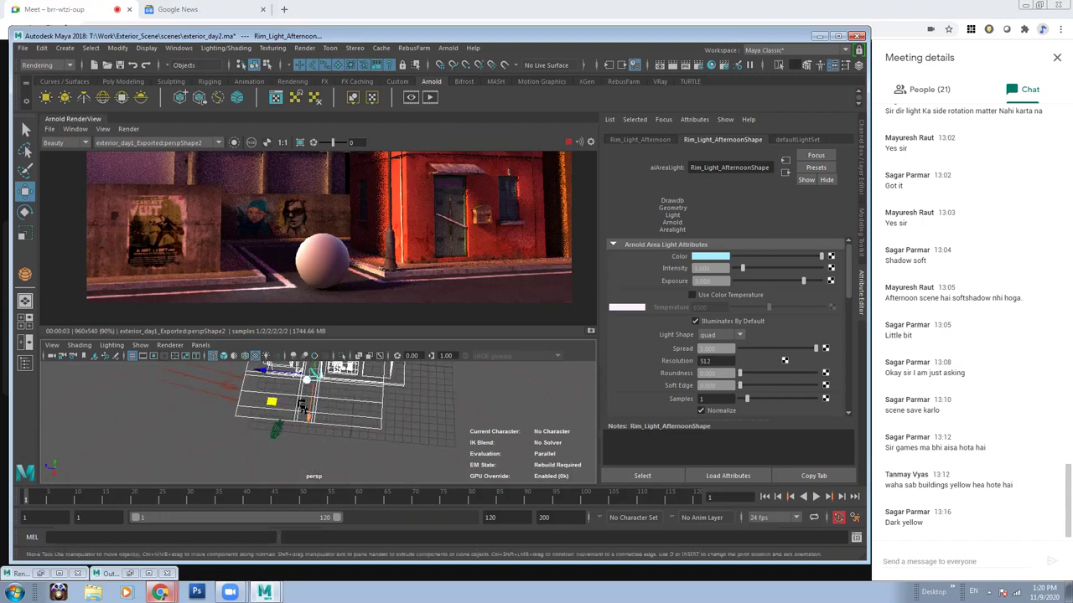
scroll(271, 391, "up", 5)
mouse_move(271, 386)
left_mouse_down("alt")
mouse_move(317, 444)
mouse_move(269, 424)
left_mouse_up("alt")
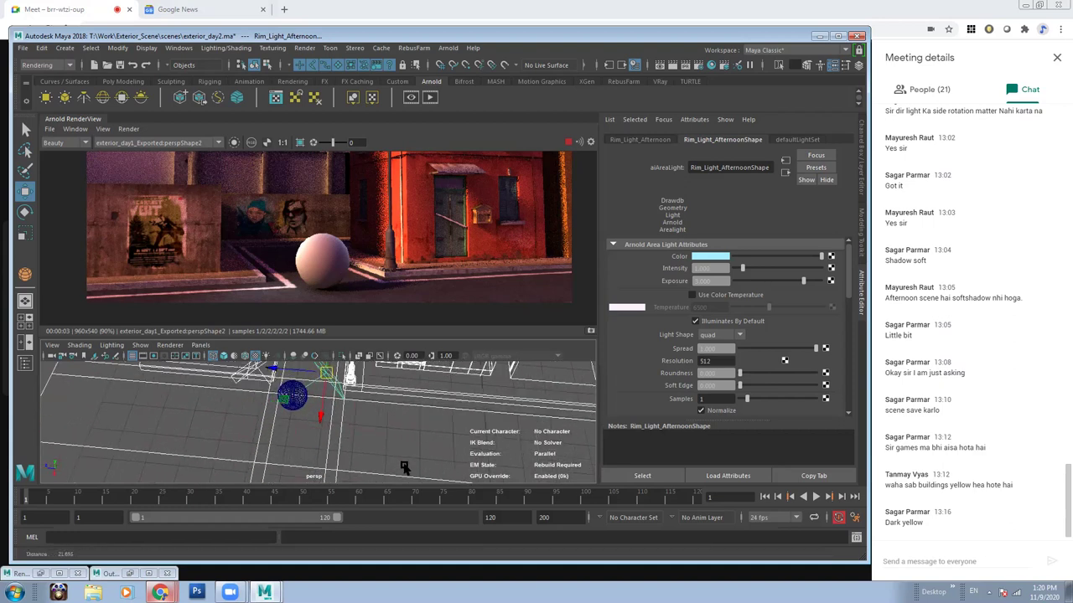
Add Rim_Light_Afternoon1 to the selection and break its light links with the building.
key("ctrl+d")
mouse_move(360, 421)
left_mouse_down("alt")
mouse_move(287, 405)
mouse_move(306, 401)
mouse_move(330, 416)
left_mouse_up("alt")
scroll(351, 453, "down", 3)
left_click_drag(350, 453, 348, 411, "alt")
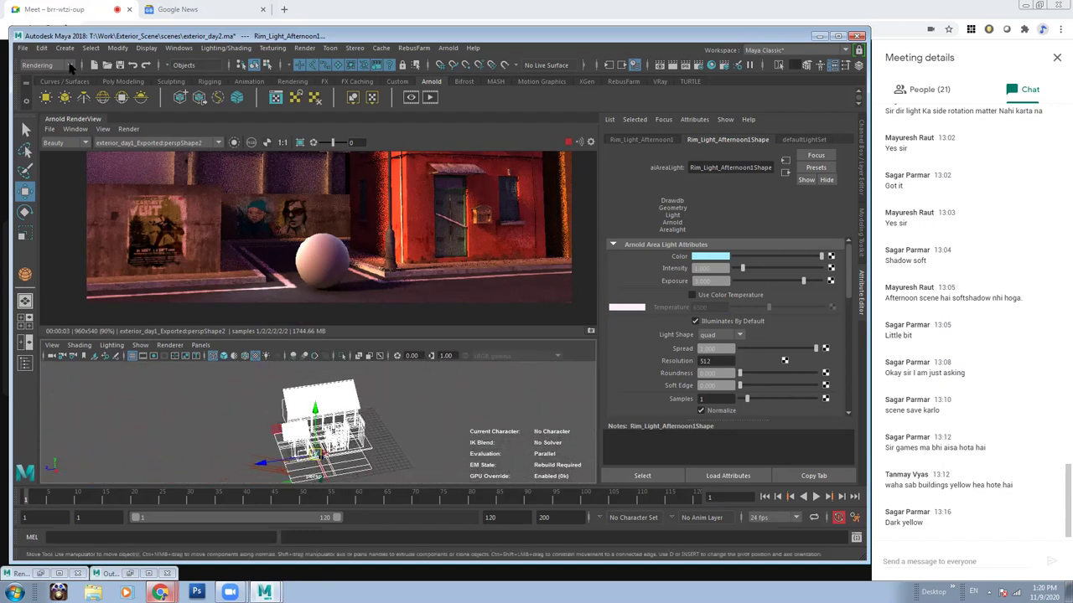
left_click(225, 48)
left_click(261, 172)
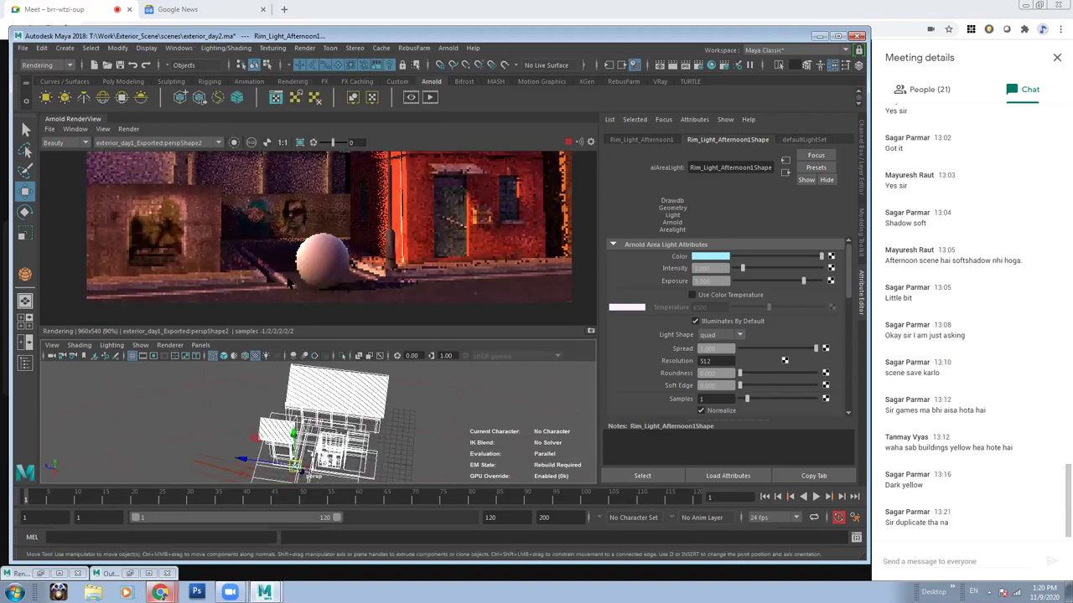
Clear the selection and select the Sun_Evening directional light.
scroll(353, 469, "up", 3)
scroll(340, 453, "up", 3)
scroll(327, 436, "up", 3)
scroll(308, 415, "up", 3)
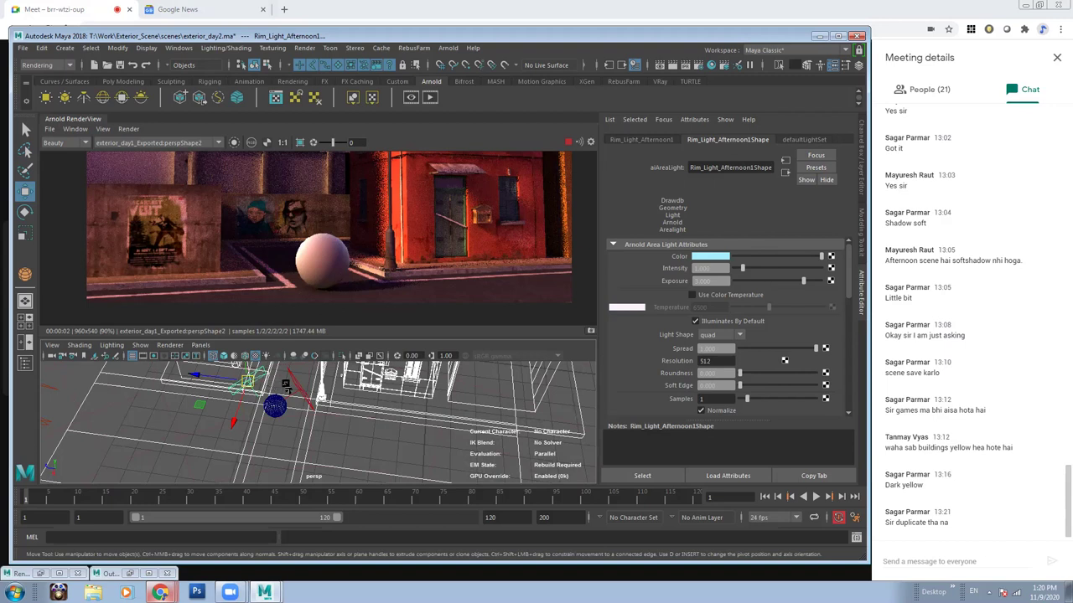
left_click(278, 444)
left_click(246, 384)
left_click_drag(330, 405, 316, 412, "alt")
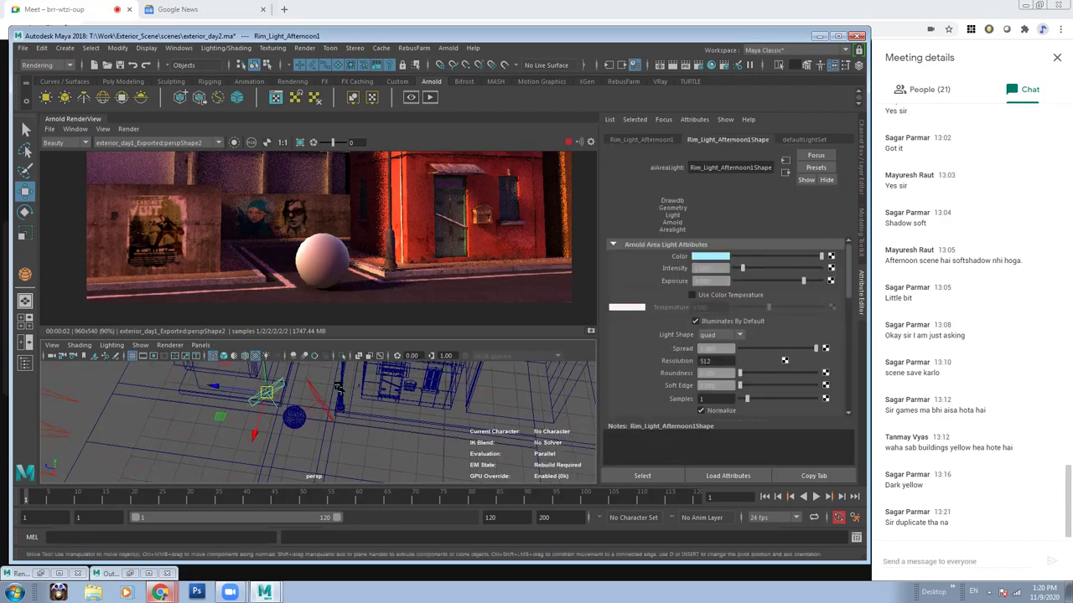
left_click_drag(175, 423, 240, 436, "alt")
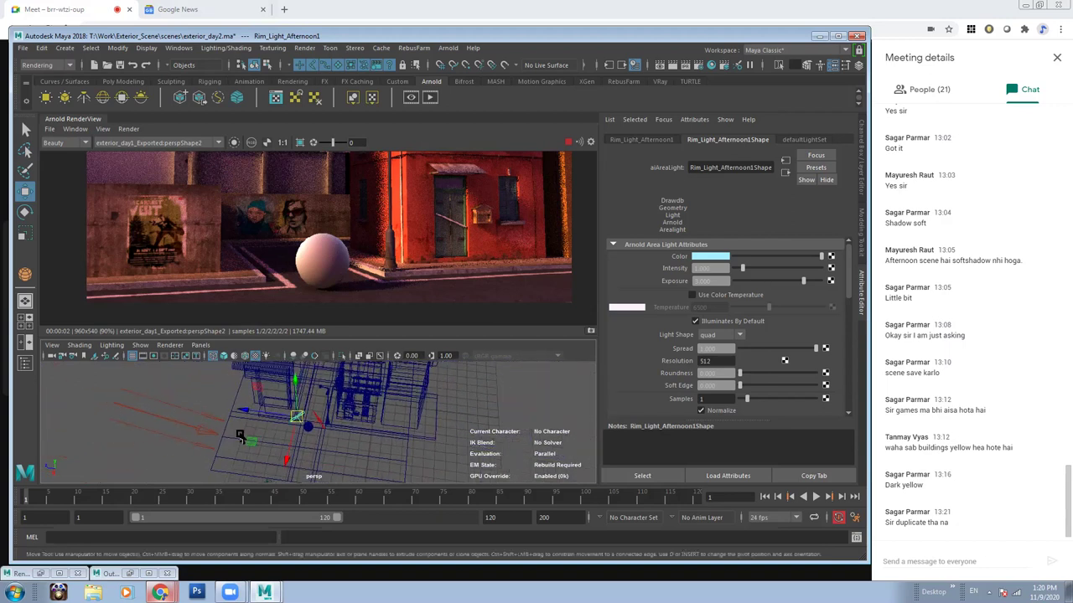
left_click(189, 426)
left_click_drag(226, 419, 99, 402, "alt")
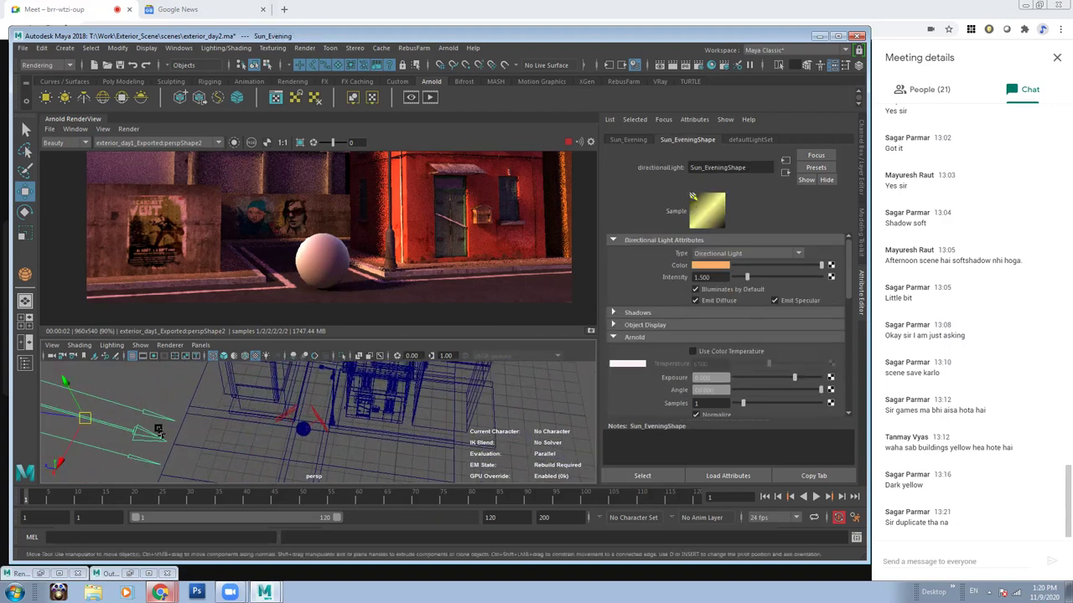
Set Rim_Light_Afternoon1's colour to orange and inspect the render.
left_click(712, 266)
left_click(286, 414)
left_click_drag(289, 423, 436, 393, "alt")
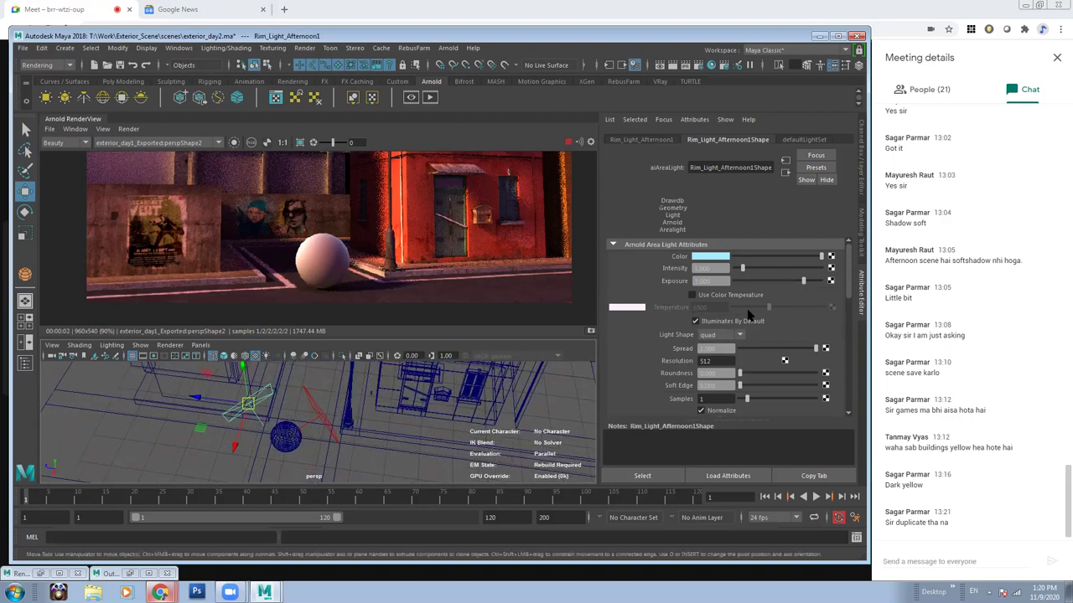
left_click(713, 258)
left_click(645, 252)
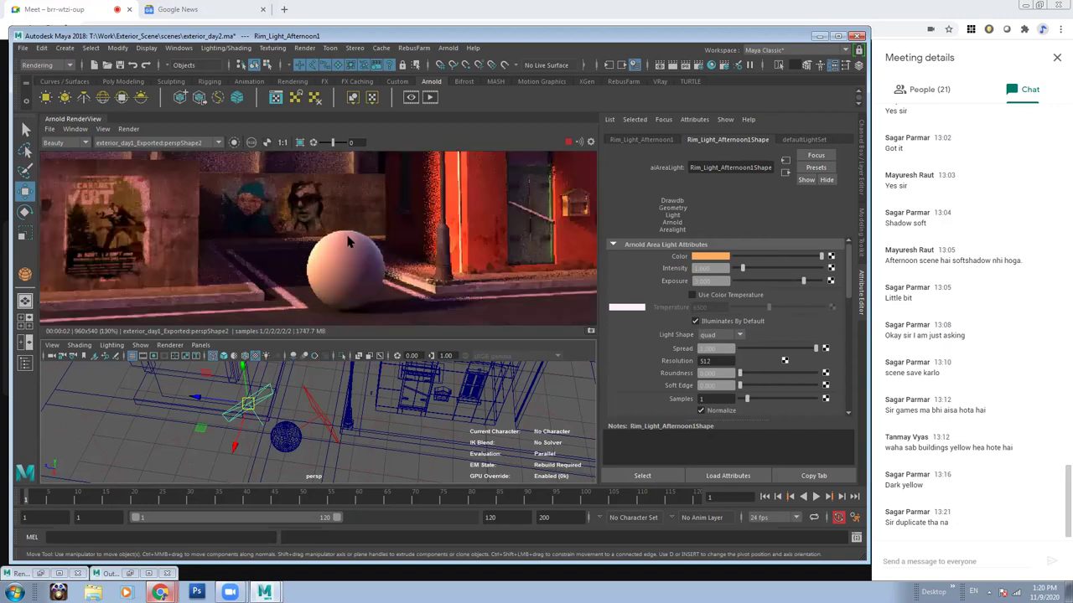
scroll(144, 236, "down", 2)
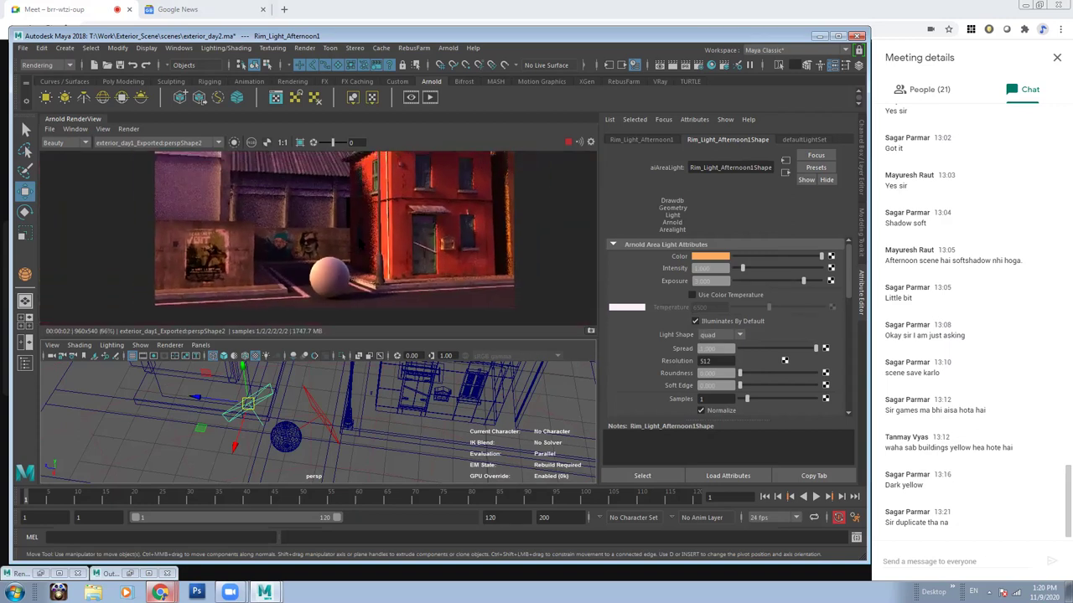
scroll(277, 242, "down", 2)
scroll(276, 242, "up", 2)
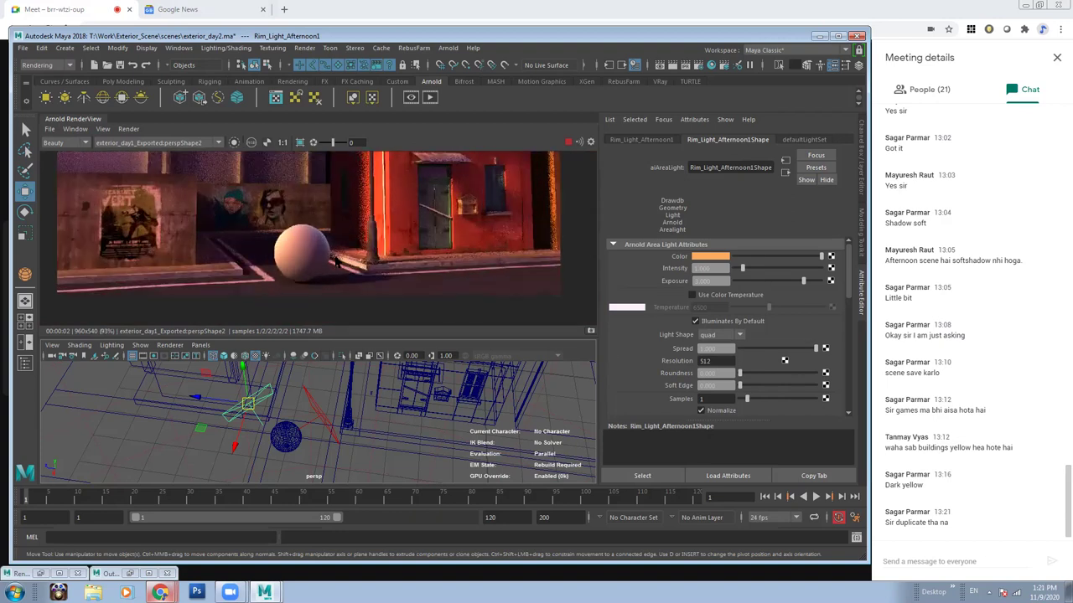
scroll(277, 247, "down", 1)
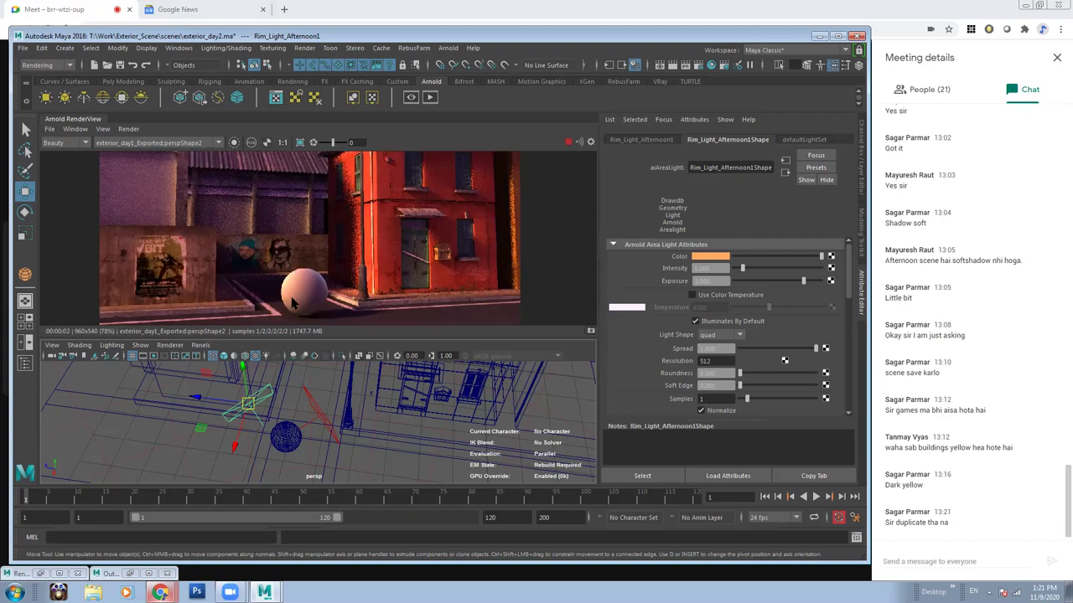
scroll(293, 298, "up", 2)
scroll(385, 294, "up", 2)
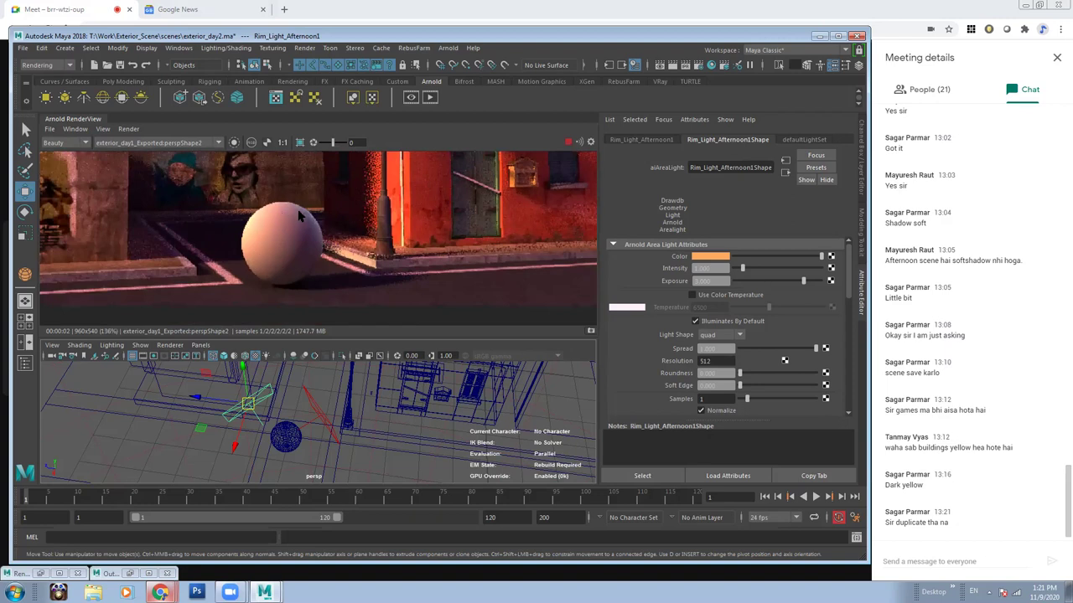
scroll(336, 268, "down", 1)
scroll(319, 285, "down", 2)
scroll(285, 302, "down", 1)
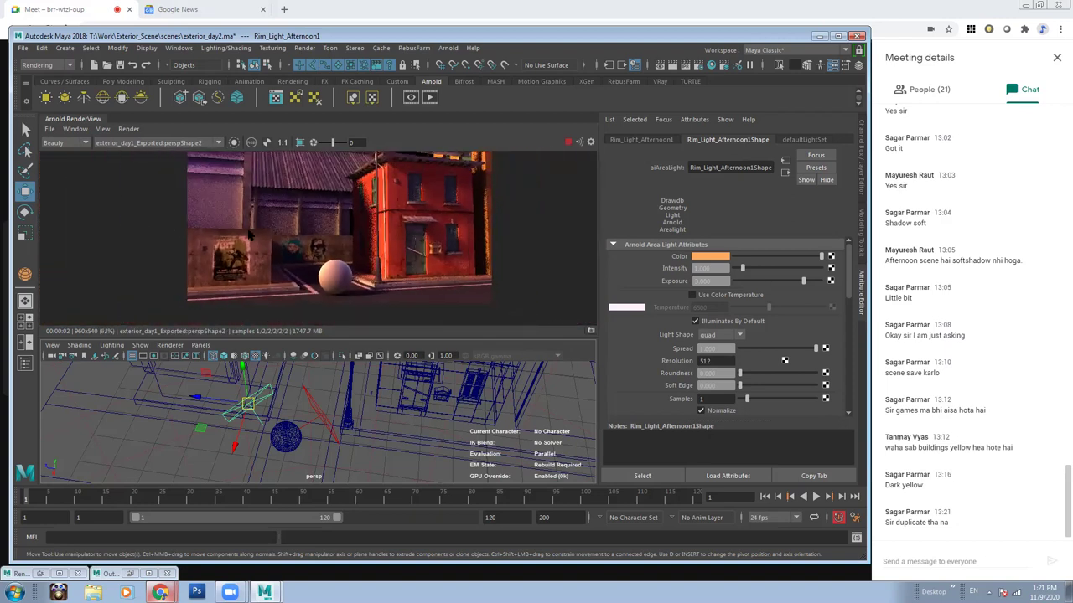
scroll(260, 323, "down", 1)
scroll(277, 318, "up", 1)
scroll(377, 315, "up", 1)
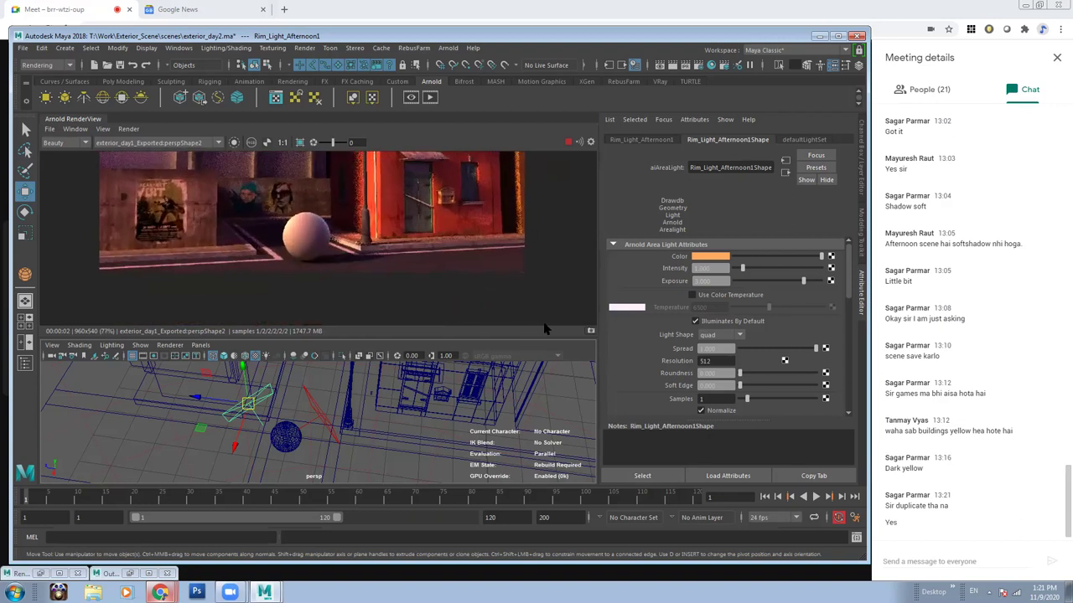
scroll(444, 306, "up", 1)
scroll(402, 310, "up", 1)
scroll(360, 317, "up", 1)
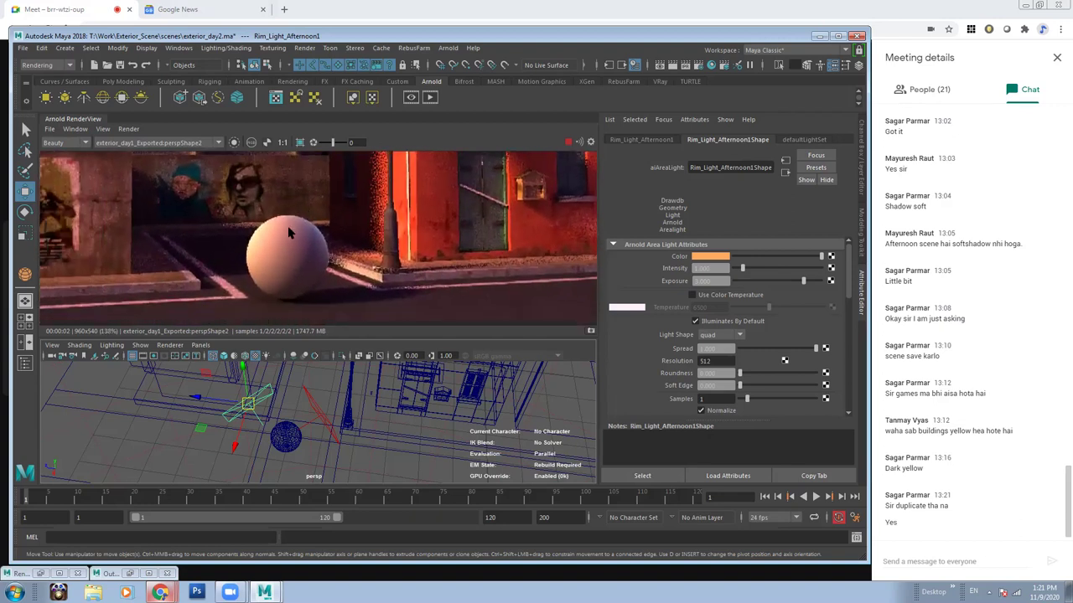
scroll(336, 323, "up", 1)
Select the original Rim_Light_Afternoon, frame it and move it to a new position.
left_click(325, 394)
key("f")
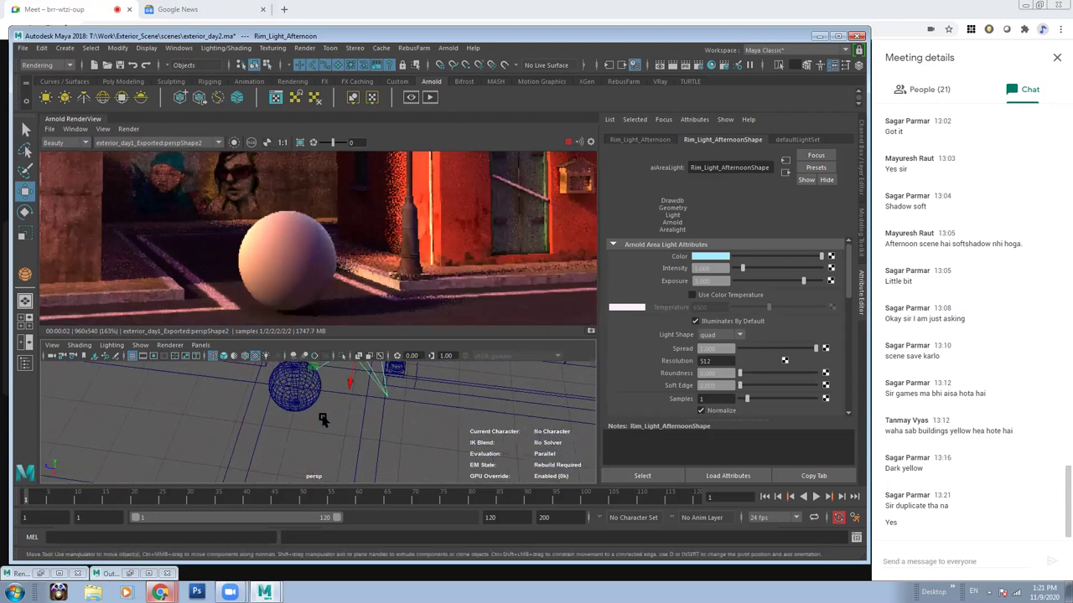
mouse_move(307, 410)
left_mouse_down()
mouse_move(324, 379)
mouse_move(334, 389)
left_mouse_up()
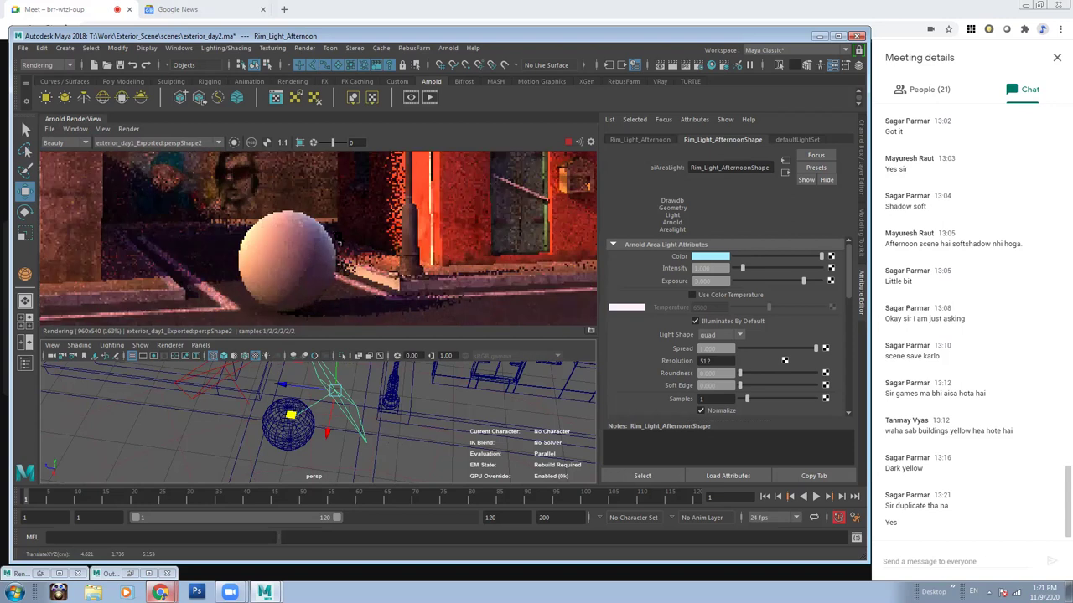
scroll(318, 243, "down", 1)
scroll(285, 241, "down", 1)
scroll(252, 240, "down", 1)
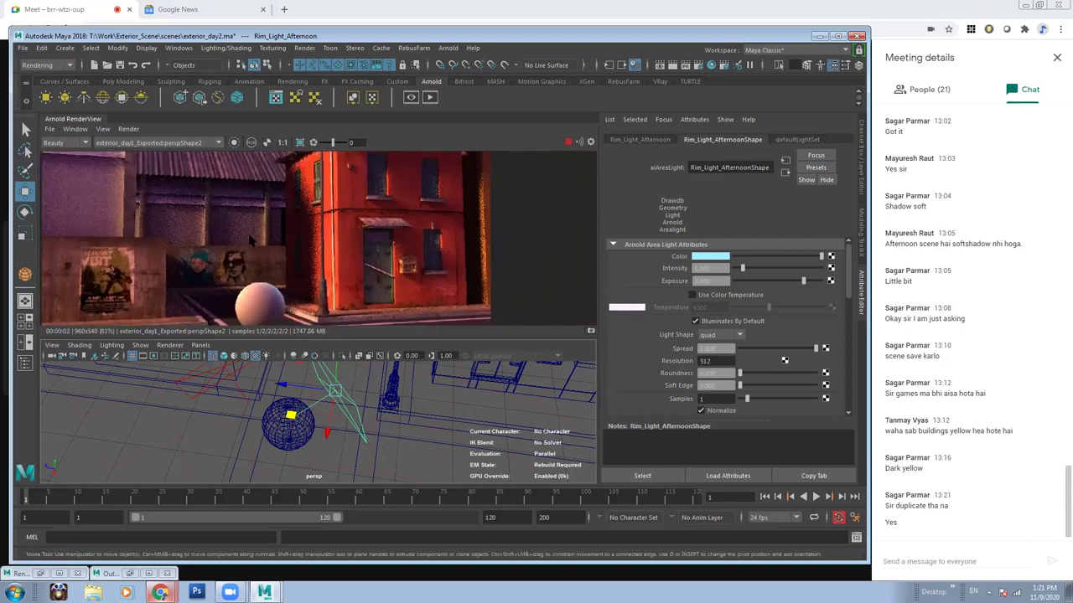
scroll(249, 240, "down", 1)
Select the orange Rim_Light_Afternoon1 and move it near the sphere.
left_click(240, 391)
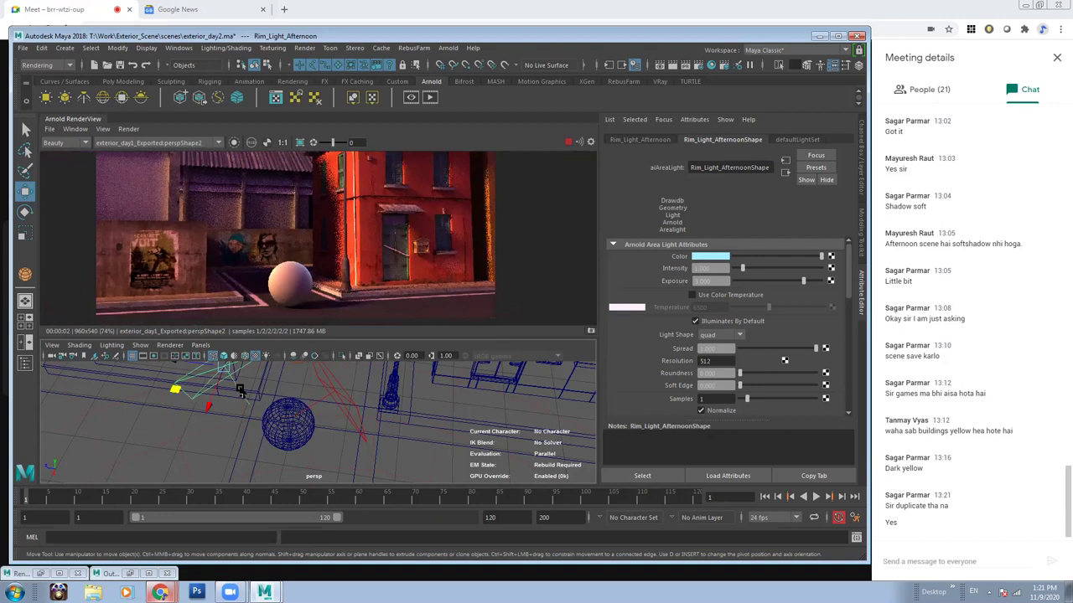
middle_click_drag(240, 391, 201, 442, "alt")
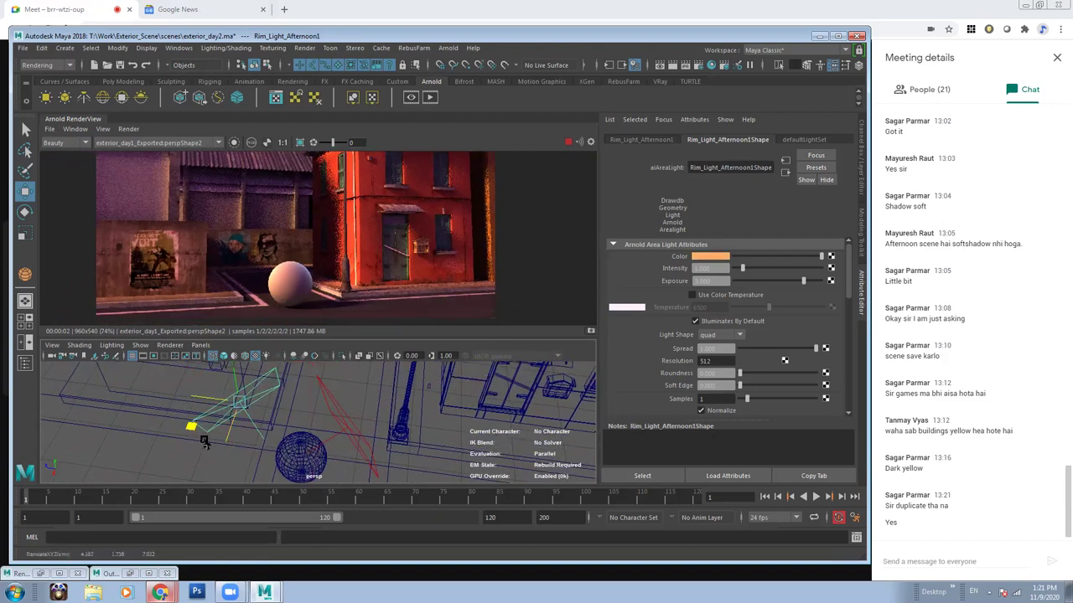
middle_click_drag(309, 422, 307, 410)
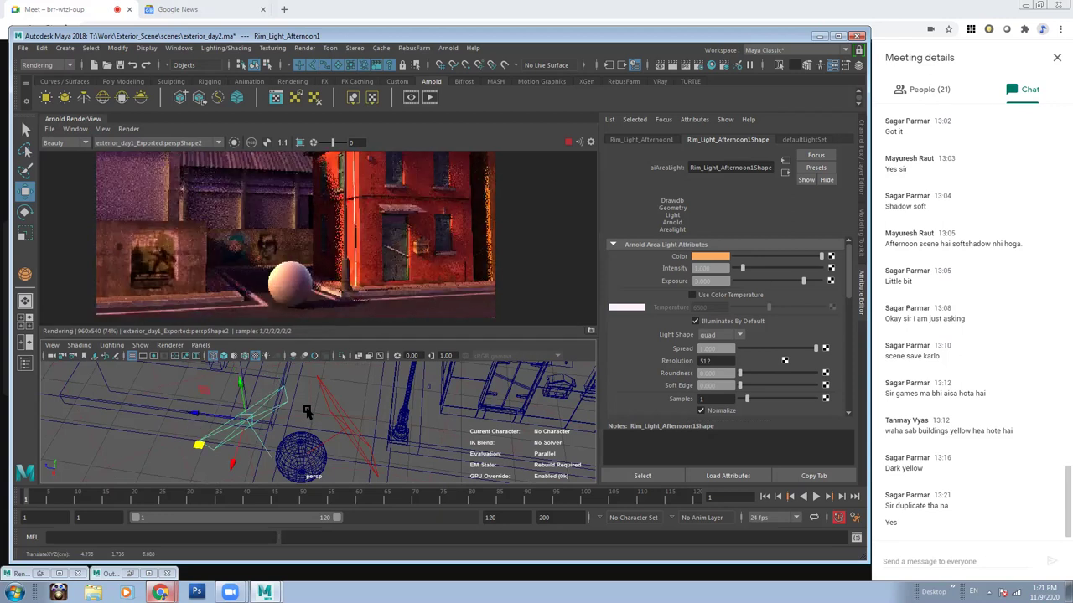
scroll(327, 231, "down", 2)
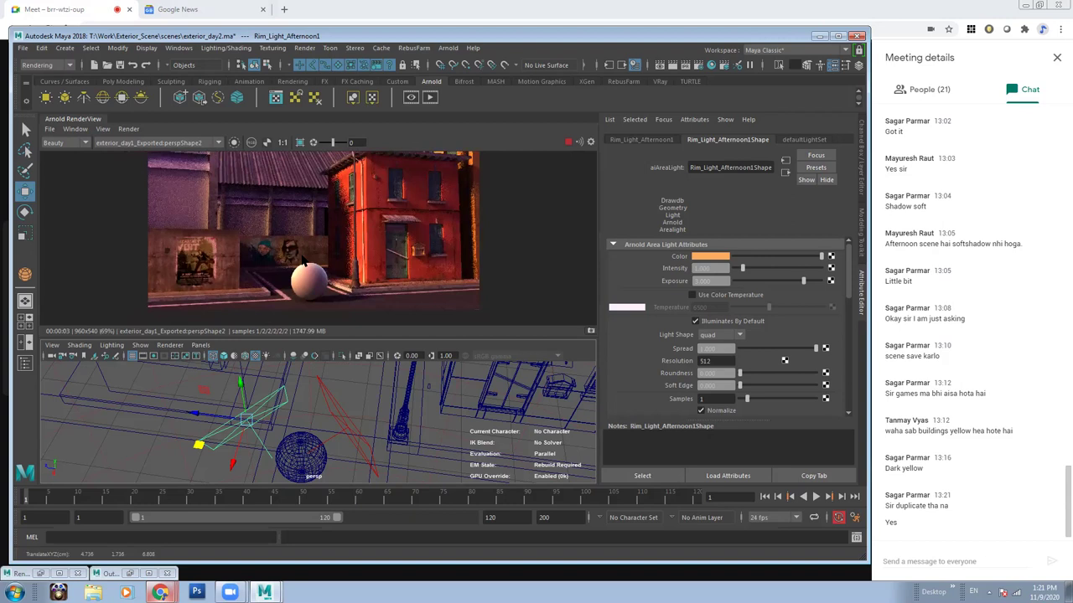
mouse_move(265, 440)
left_mouse_down("alt")
mouse_move(256, 455)
mouse_move(194, 452)
left_mouse_up("alt")
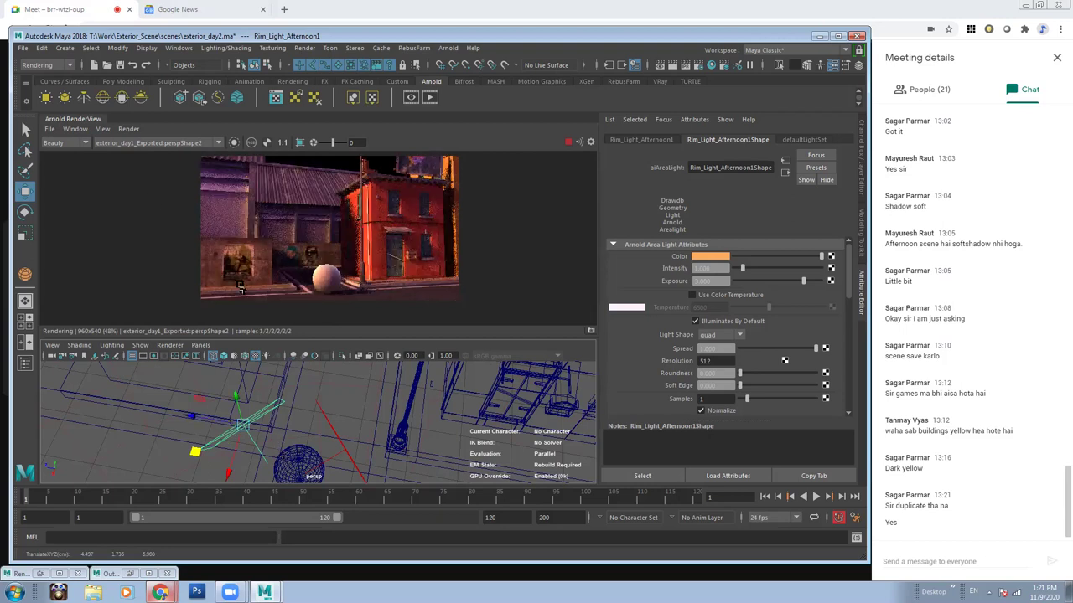
scroll(241, 288, "up", 1)
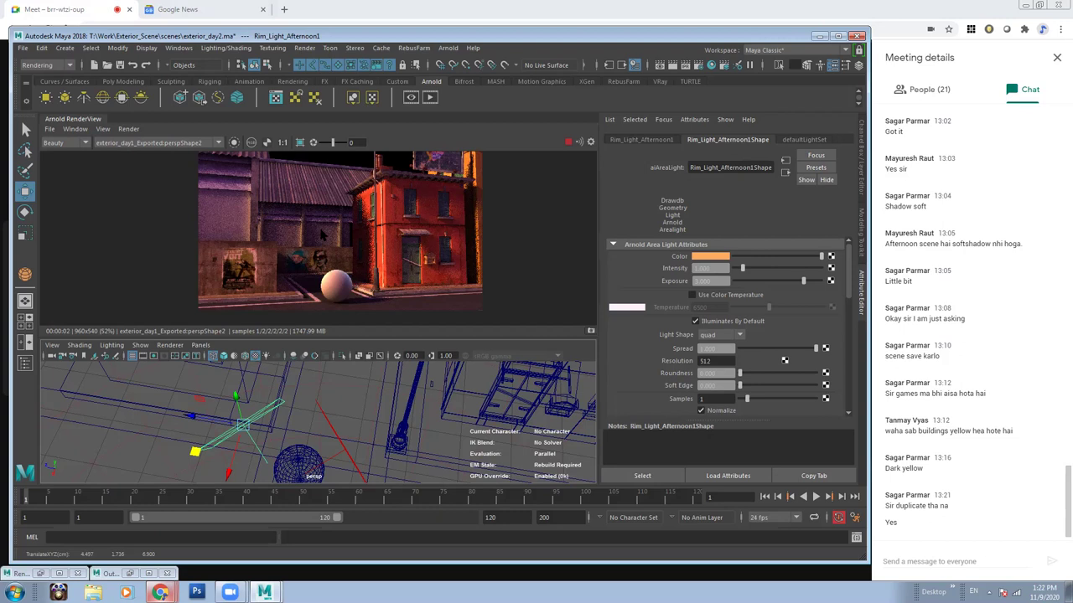
Raise the saturation of Rim_Light_Afternoon1's colour for a deeper orange.
left_click(694, 259)
left_click_drag(706, 299, 710, 302)
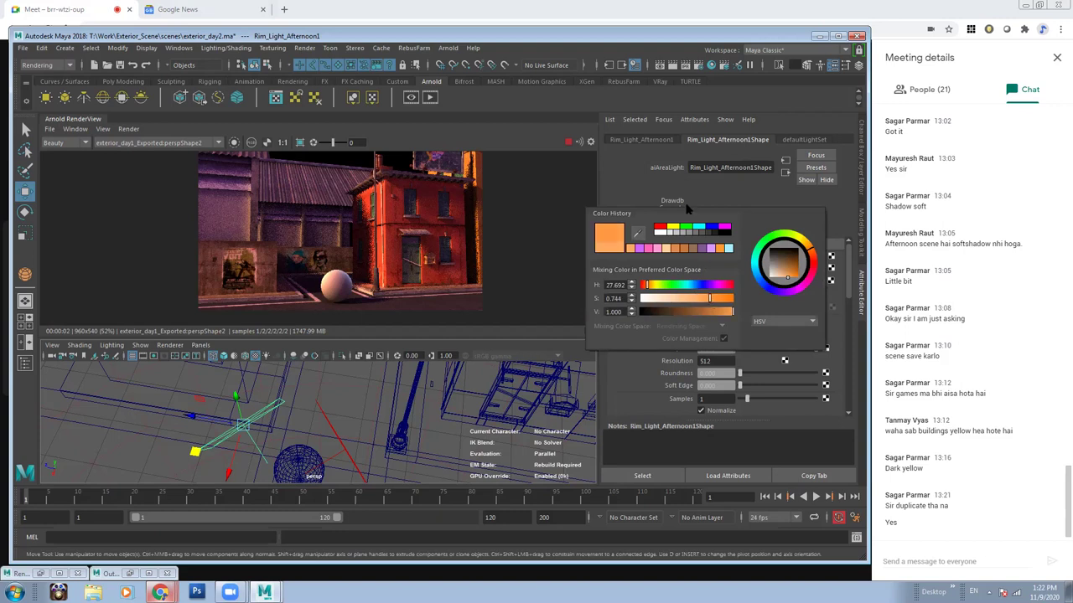
left_click(348, 271)
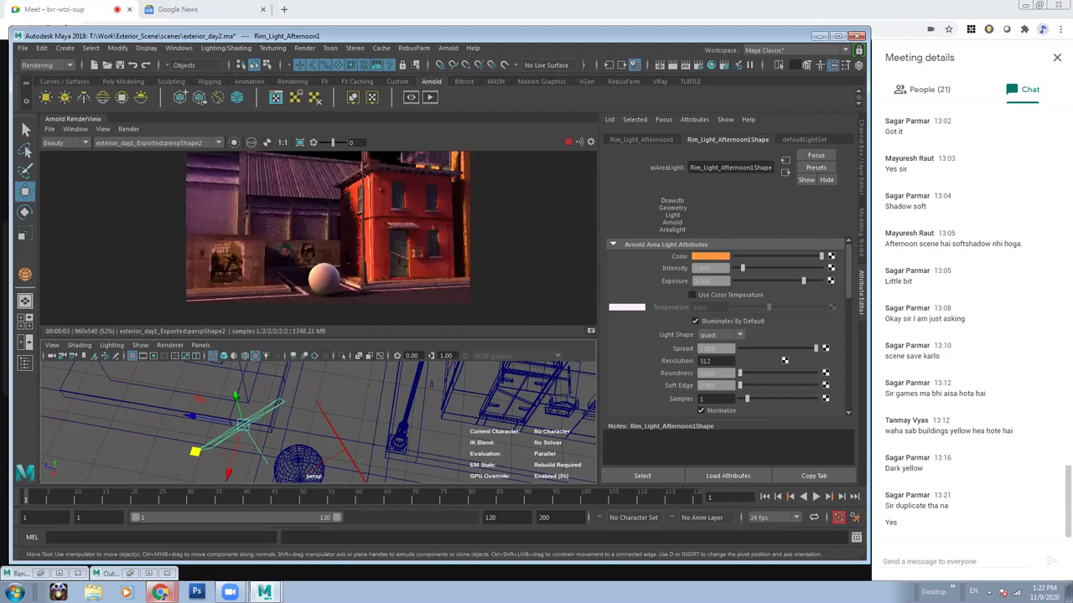
Zoom and pan the Arnold render to frame the red house's orange rim highlight.
scroll(358, 274, "up", 3)
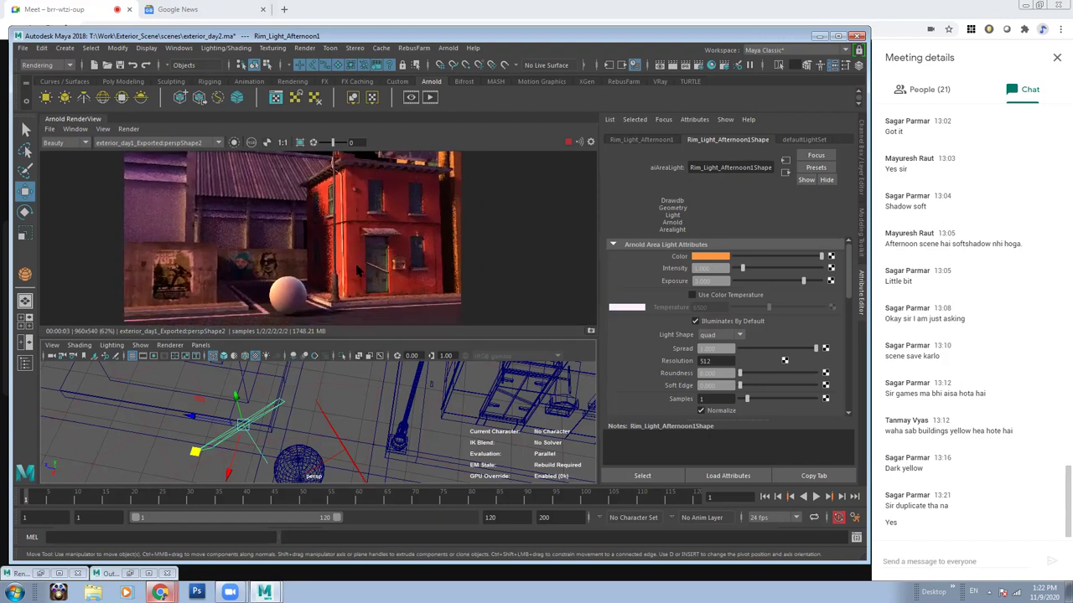
scroll(358, 272, "down", 1)
scroll(359, 272, "down", 1)
scroll(359, 273, "down", 1)
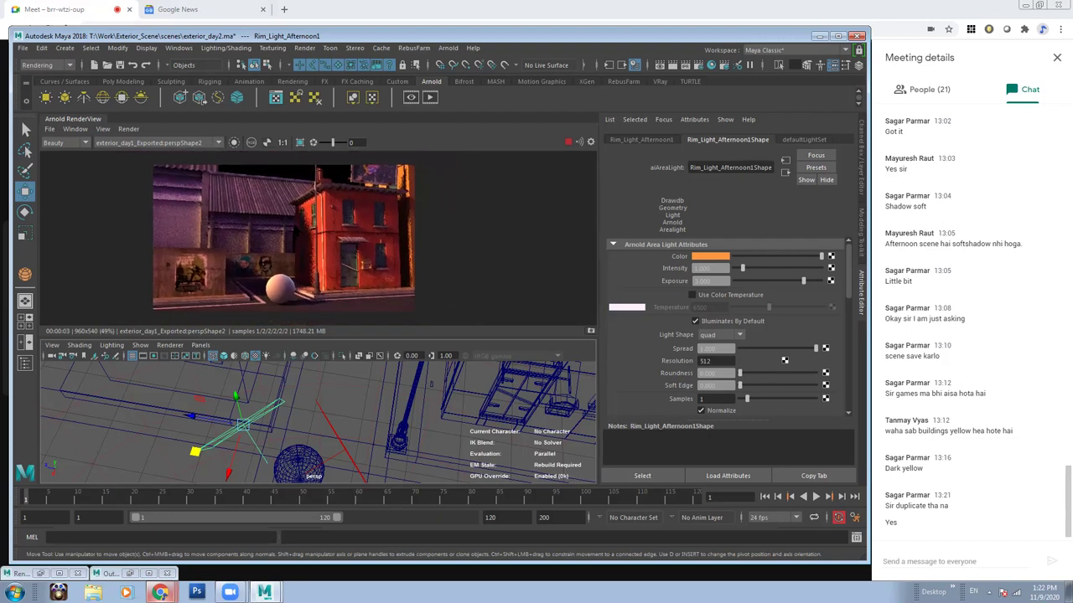
scroll(372, 254, "up", 1)
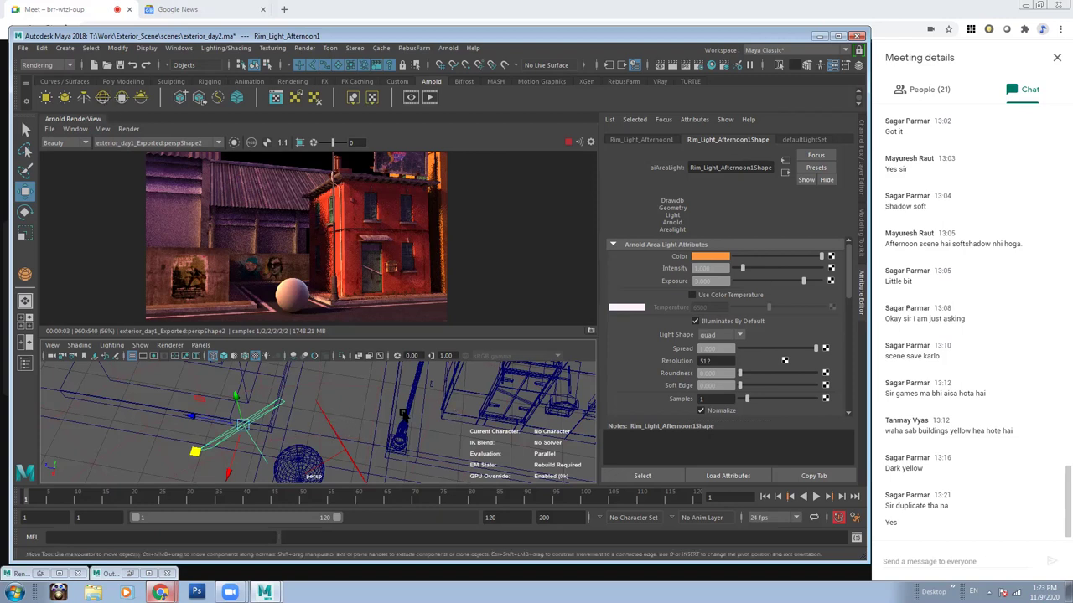
scroll(403, 413, "down", 2)
scroll(403, 450, "down", 2)
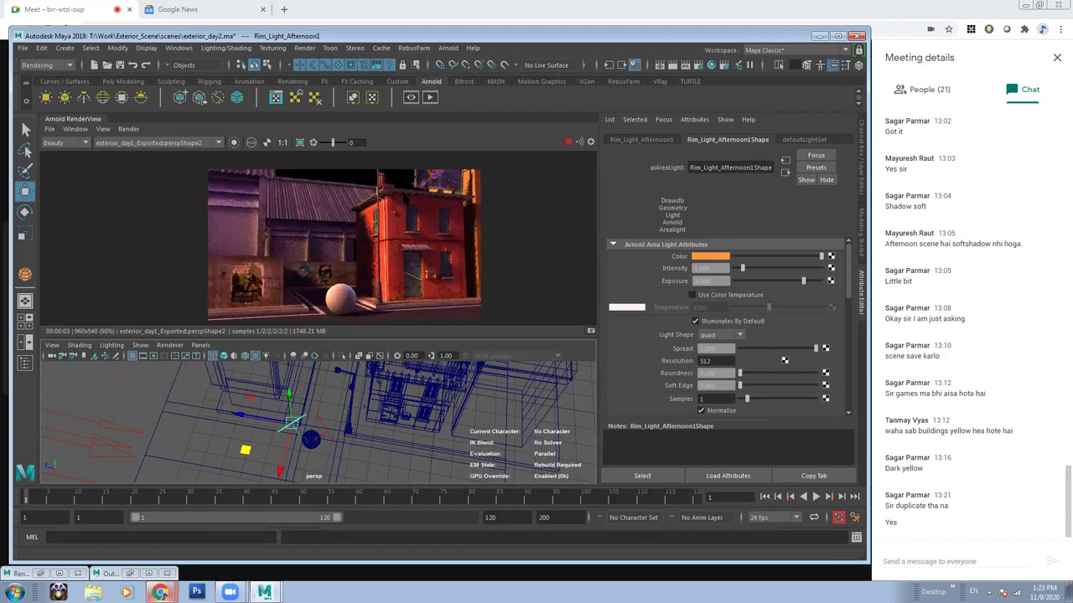
scroll(239, 291, "up", 1)
scroll(239, 291, "up", 1)
scroll(239, 292, "up", 2)
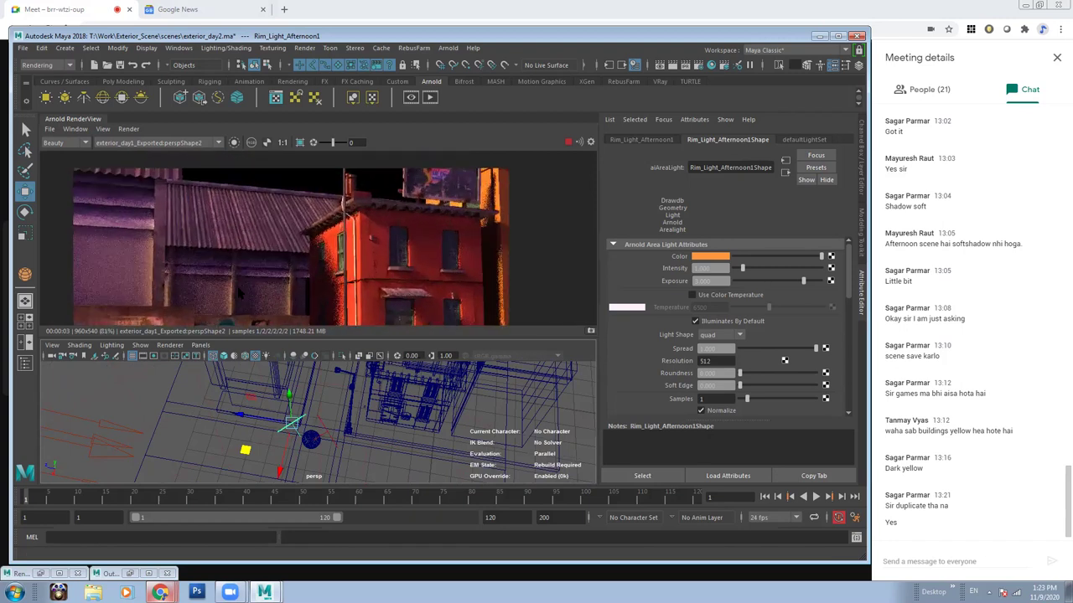
scroll(391, 293, "up", 1)
scroll(349, 240, "up", 1)
scroll(450, 264, "up", 1)
scroll(356, 201, "up", 1)
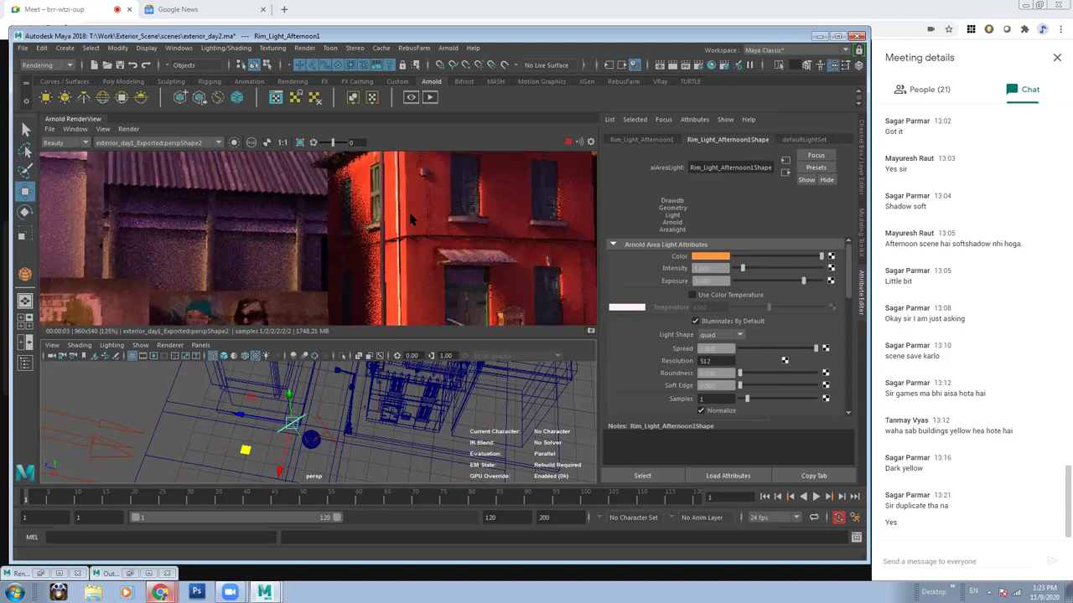
middle_click_drag(362, 208, 332, 204)
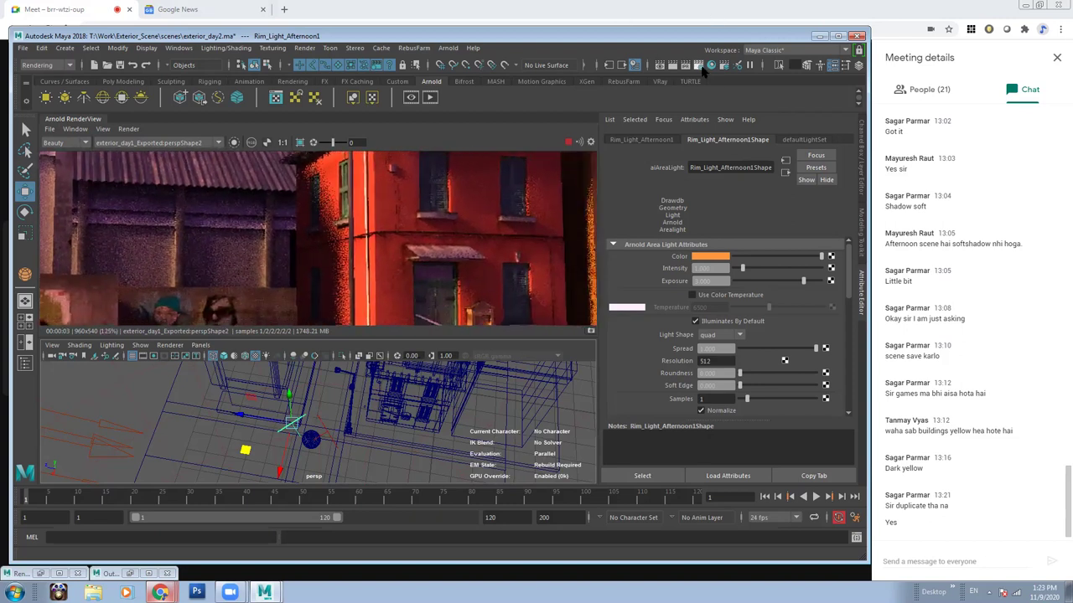
Set Arnold sampling in Render Settings to Camera (AA) 2 and Diffuse 4.
left_click(700, 69)
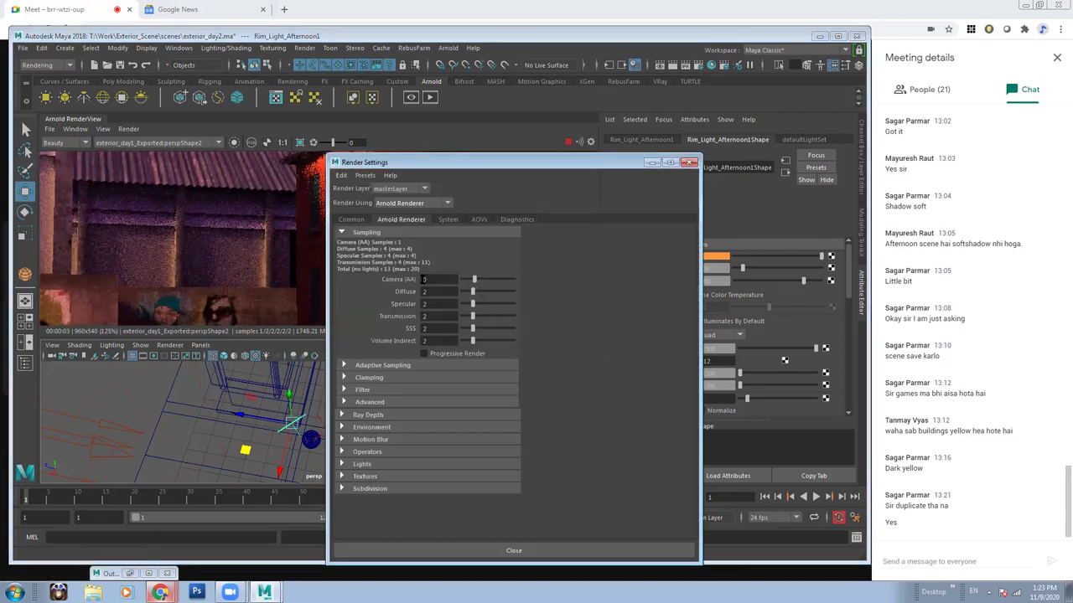
left_click_drag(473, 281, 483, 282)
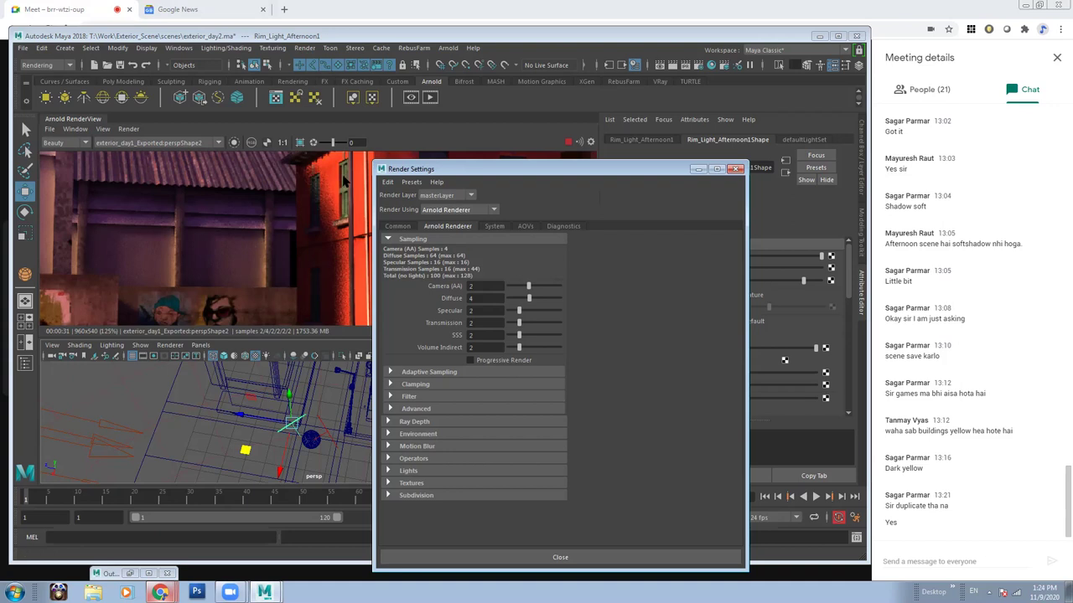
left_click_drag(465, 175, 524, 173)
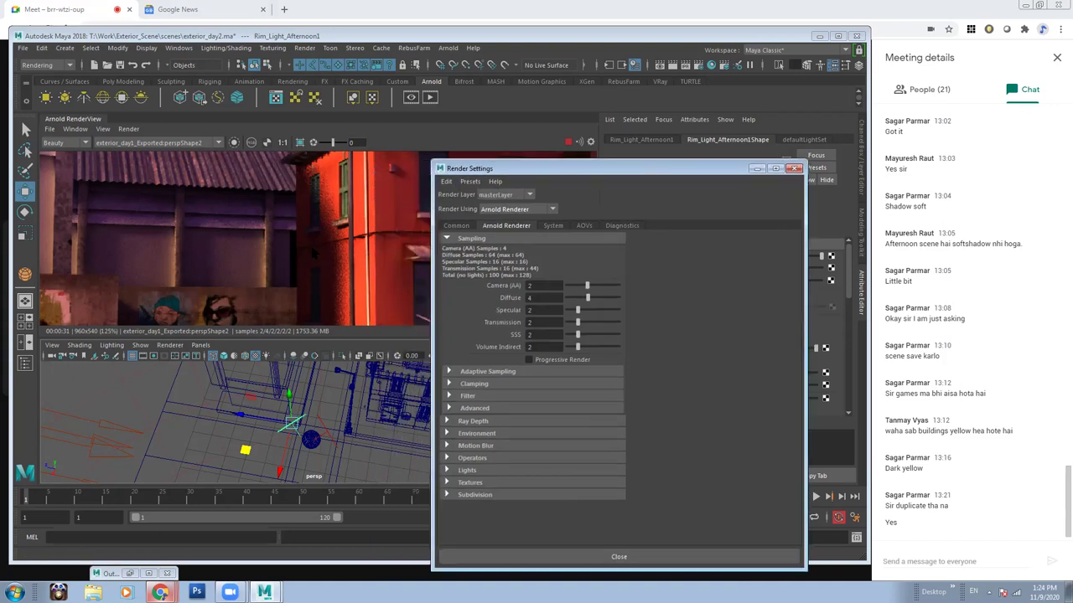
scroll(344, 251, "down", 2)
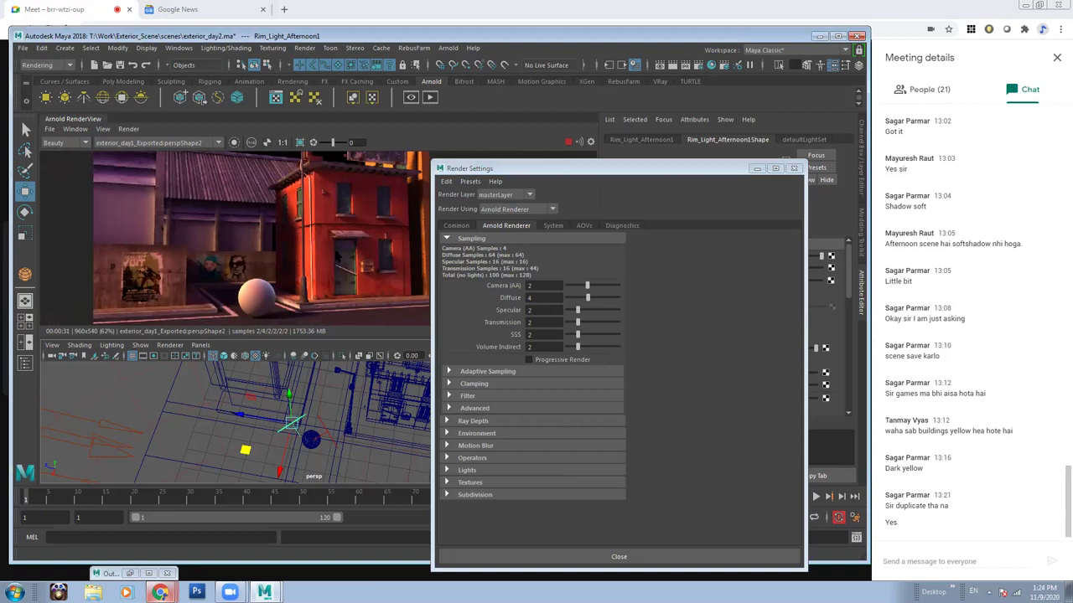
scroll(302, 167, "up", 2)
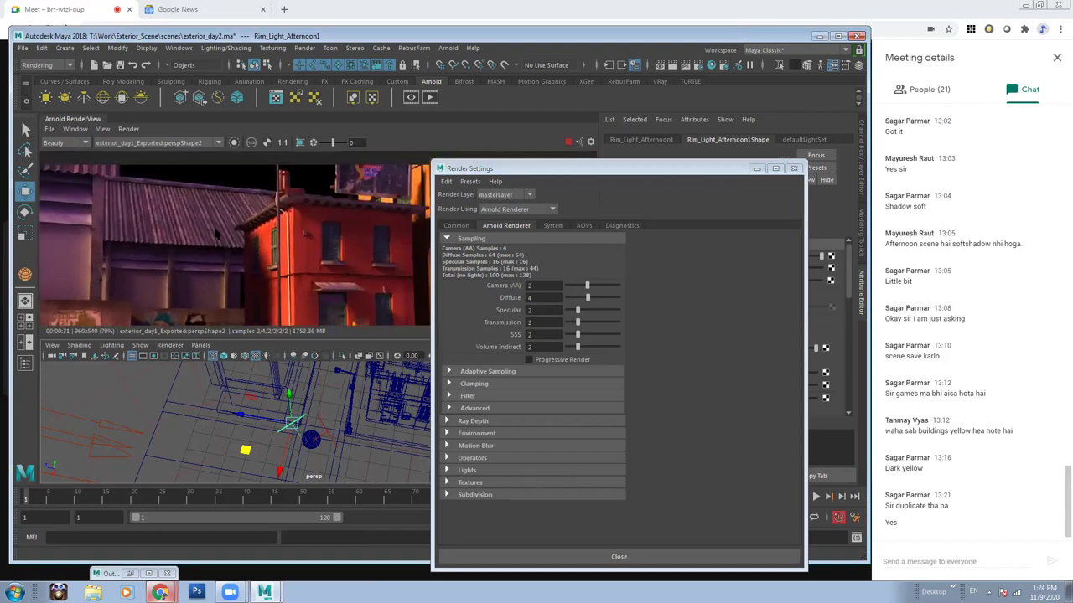
scroll(302, 167, "up", 2)
scroll(301, 167, "up", 2)
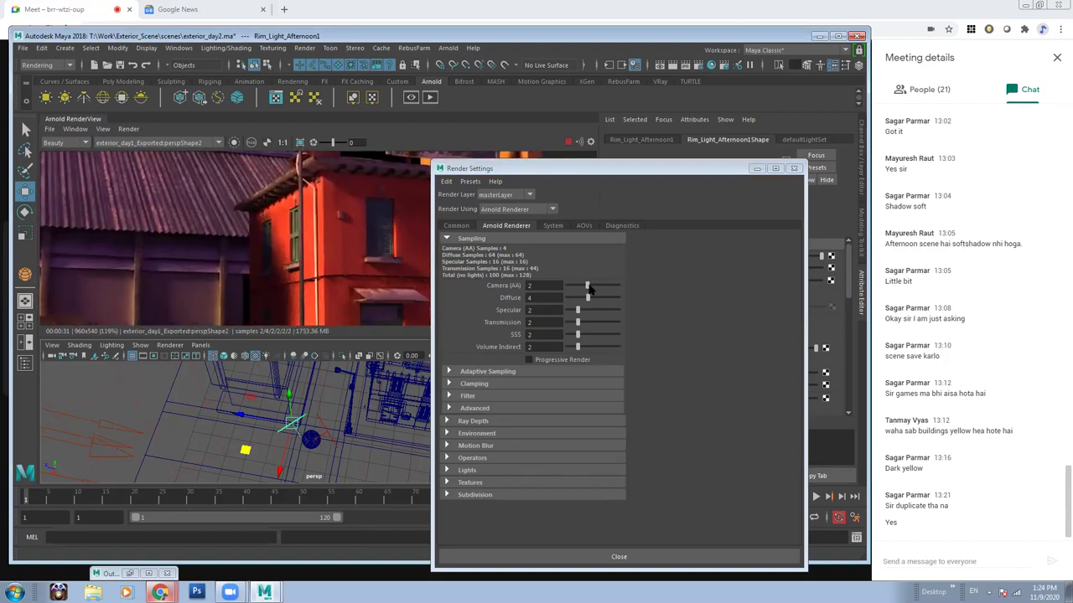
Raise Arnold Camera (AA) samples to 4, totalling 400 samples.
left_click_drag(588, 287, 595, 286)
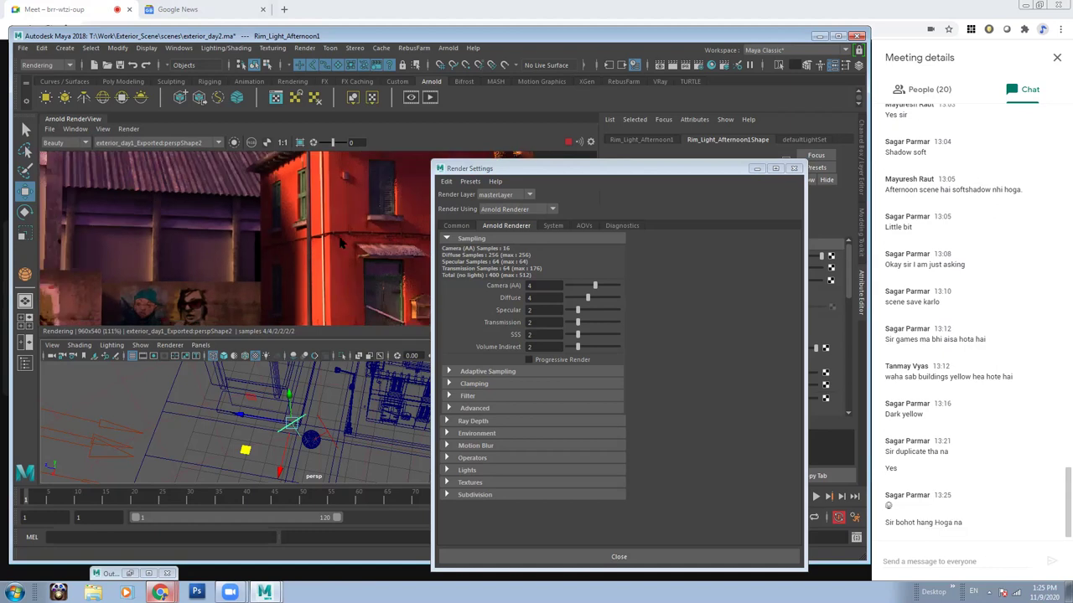
scroll(218, 234, "down", 1)
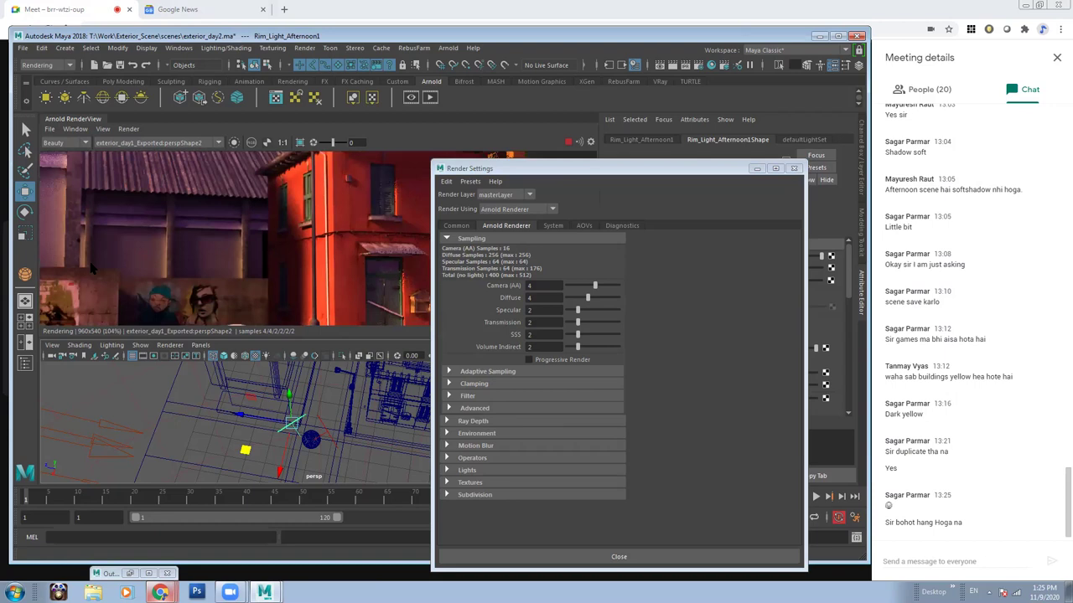
scroll(323, 285, "down", 2)
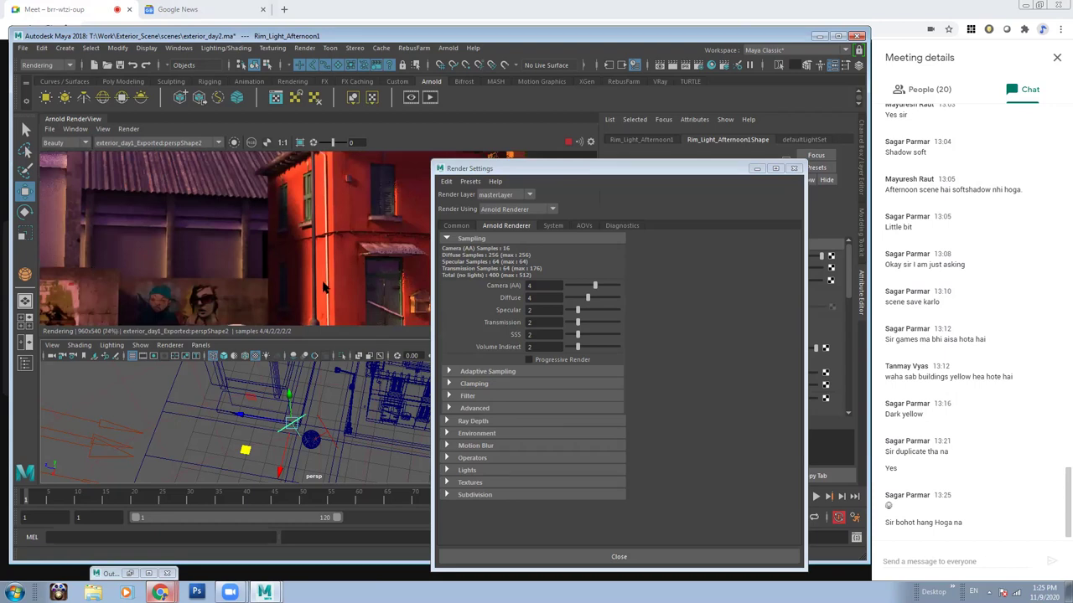
middle_click_drag(337, 283, 377, 270)
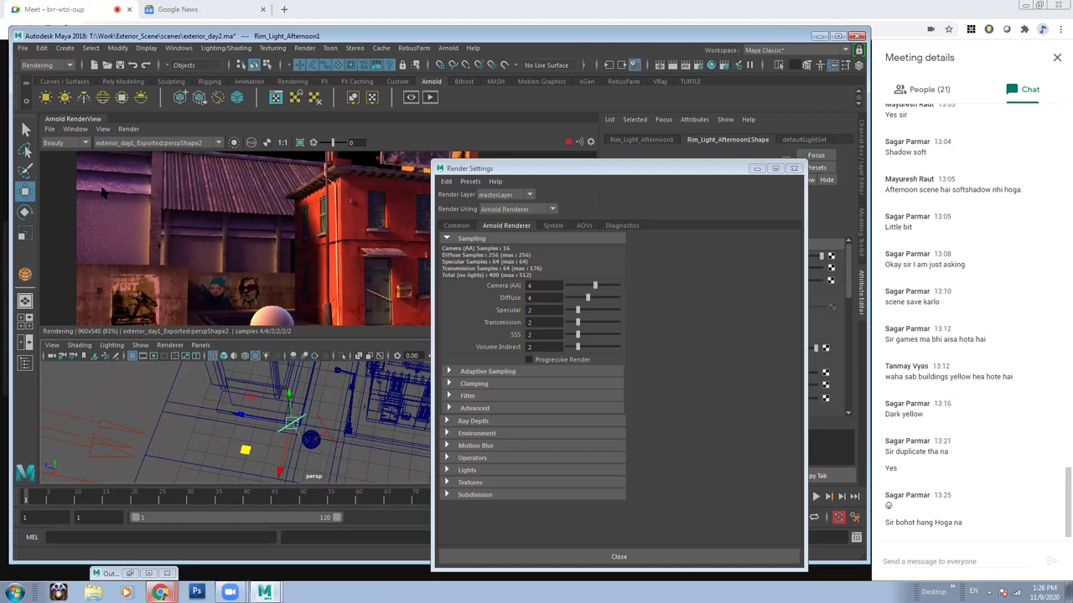
scroll(109, 197, "up", 1)
middle_click_drag(132, 217, 226, 256, "alt")
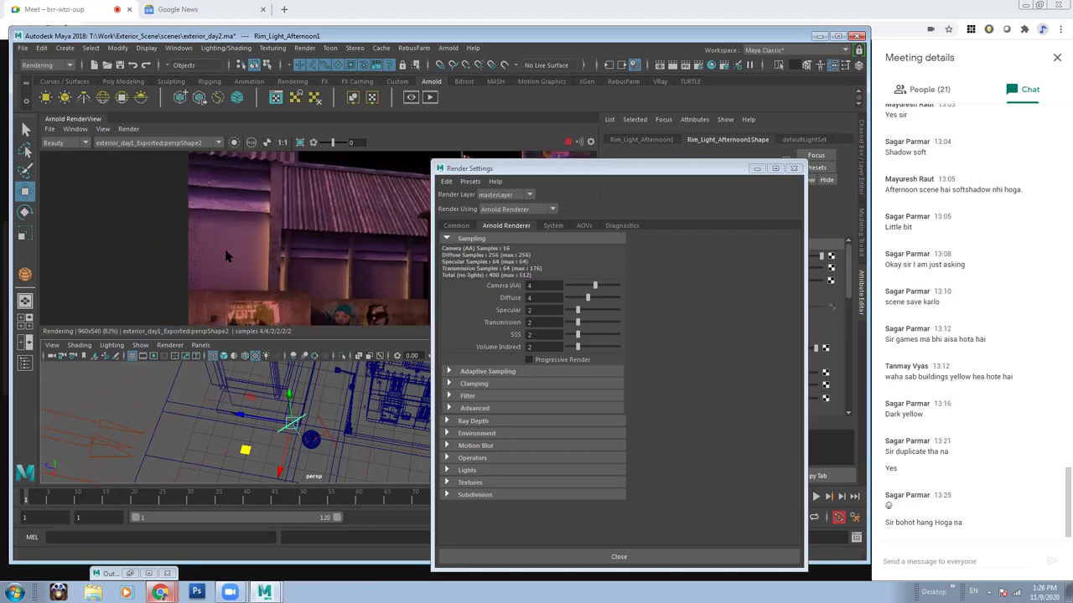
scroll(214, 216, "up", 1)
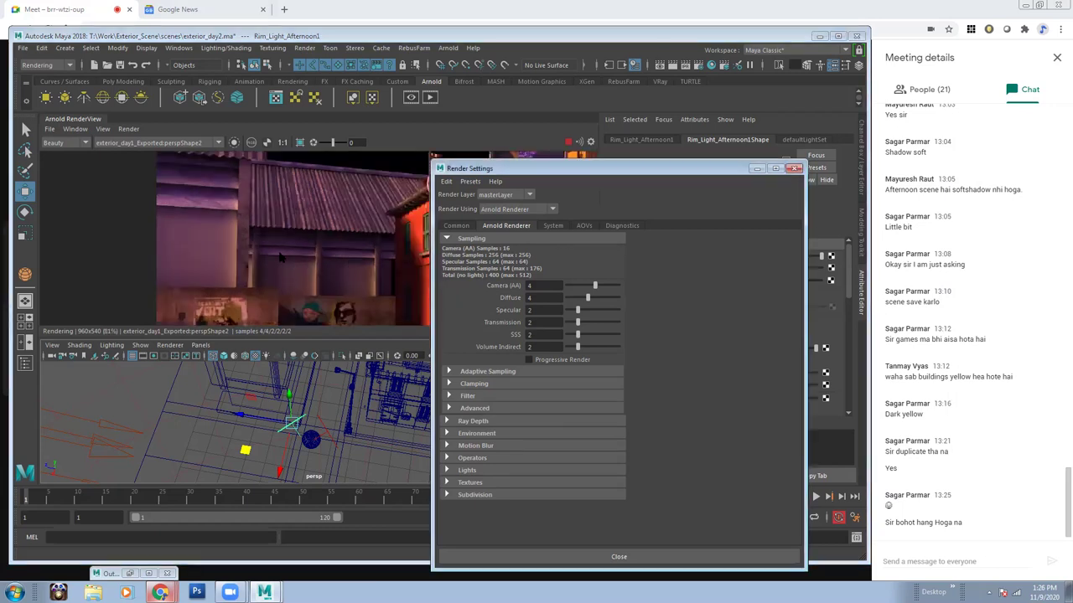
left_click_drag(586, 169, 666, 172)
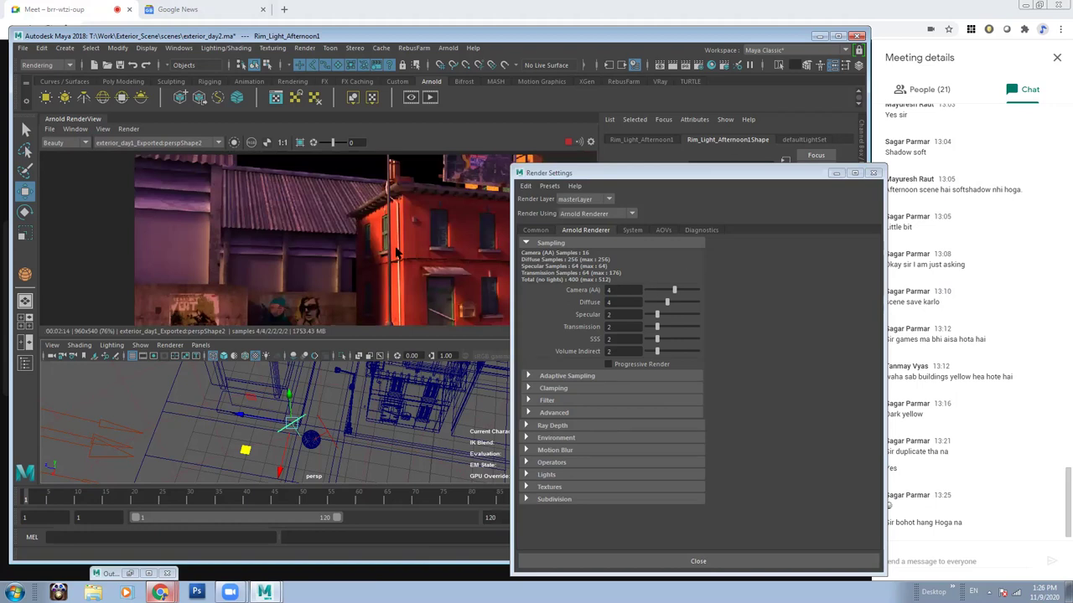
scroll(472, 261, "down", 1)
scroll(326, 228, "down", 1)
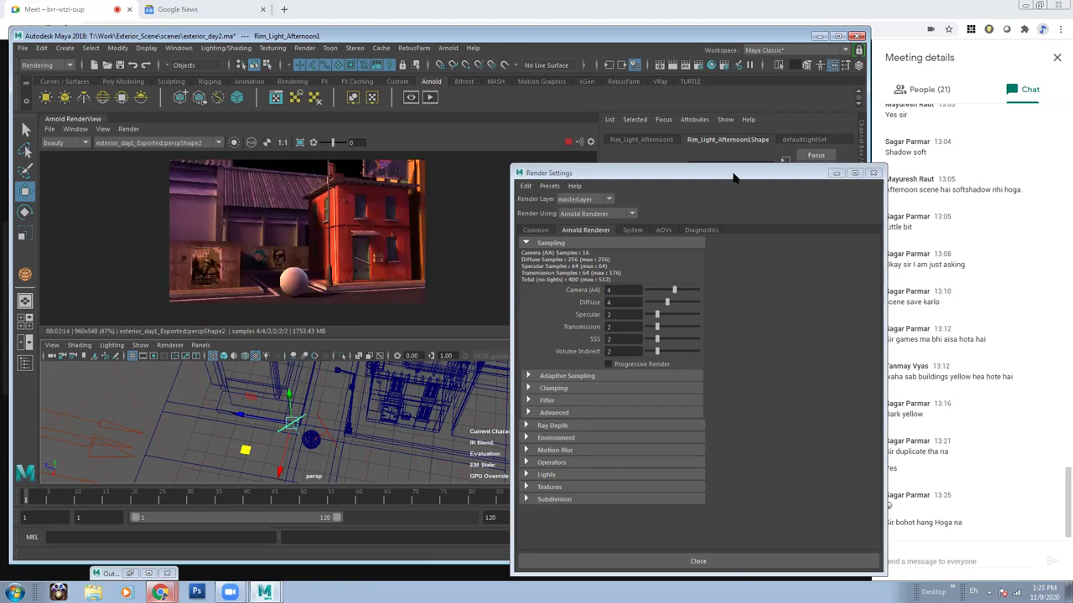
Drop Arnold Camera (AA) samples from 4 to 0 for faster previews.
left_click_drag(733, 178, 683, 194)
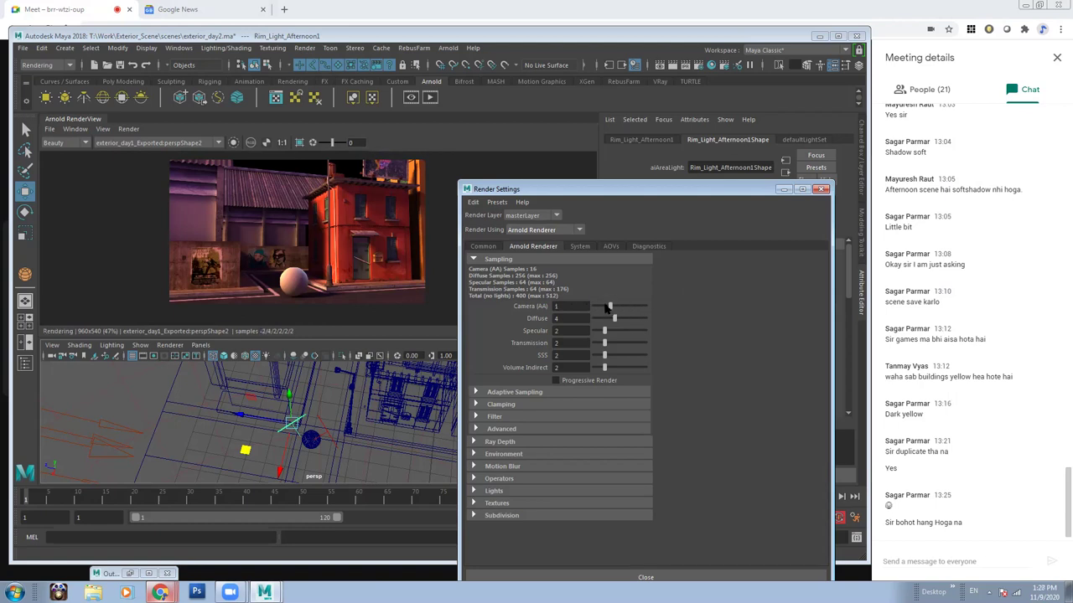
left_click_drag(606, 309, 604, 308)
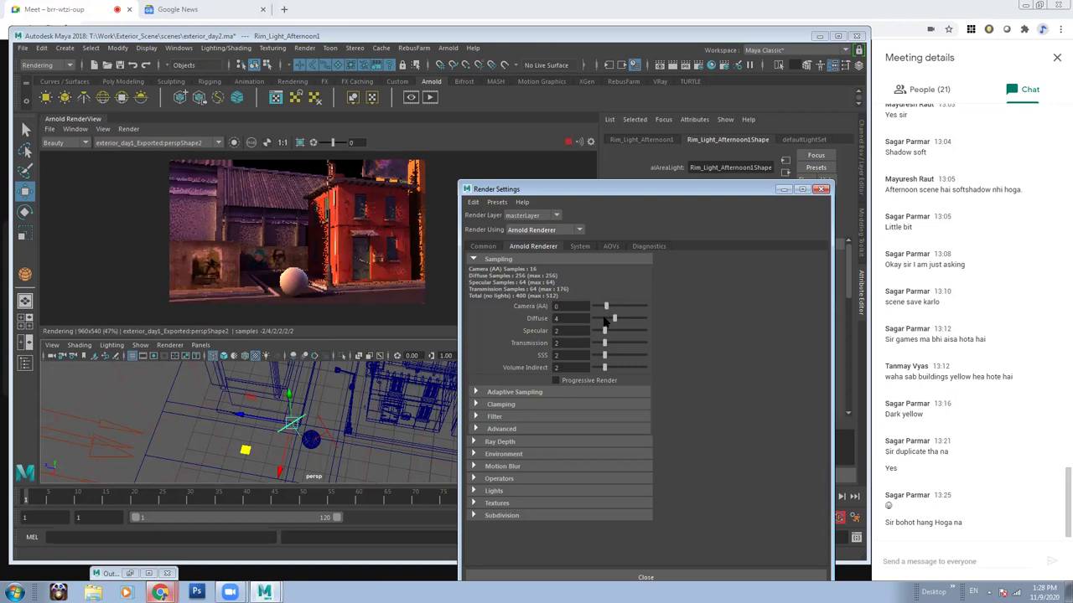
Cut Arnold Diffuse samples from 4 to 2, bringing total samples to 13.
left_click_drag(605, 321, 600, 318)
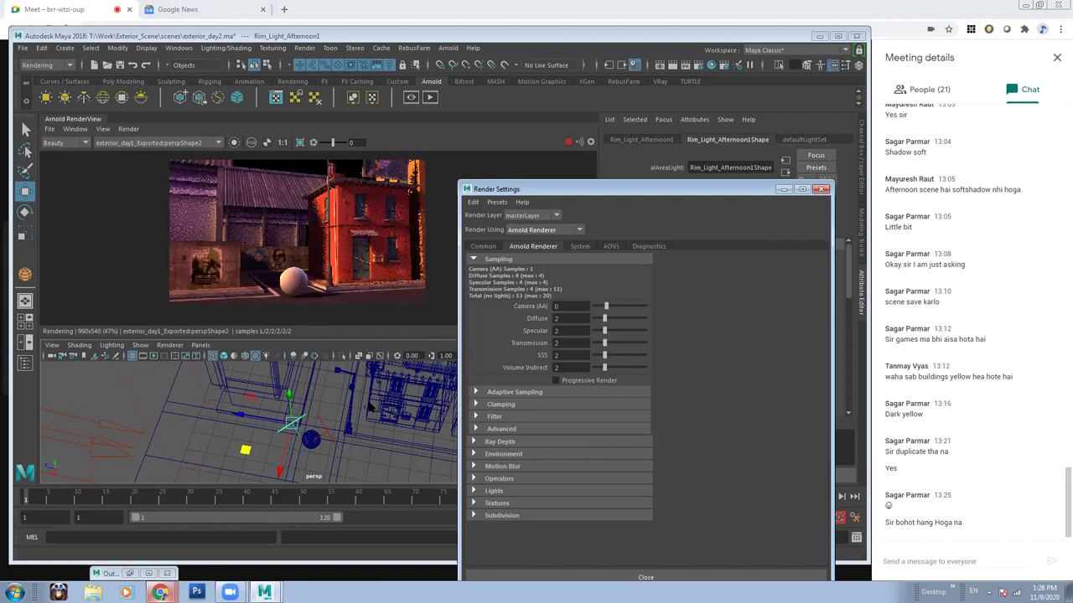
middle_click_drag(289, 417, 272, 404, "alt")
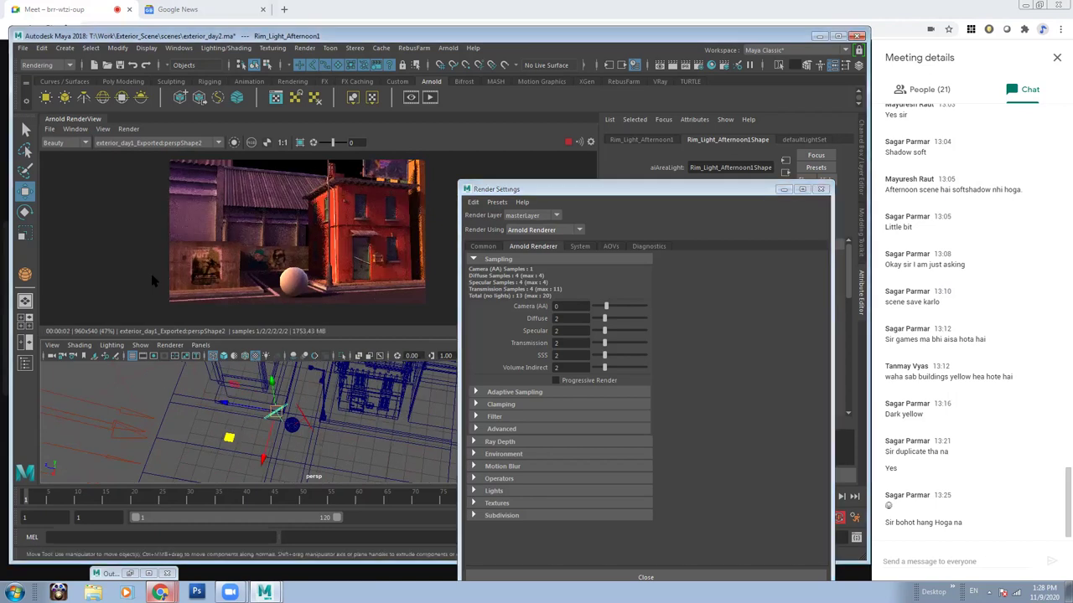
left_click(179, 48)
mouse_move(210, 132)
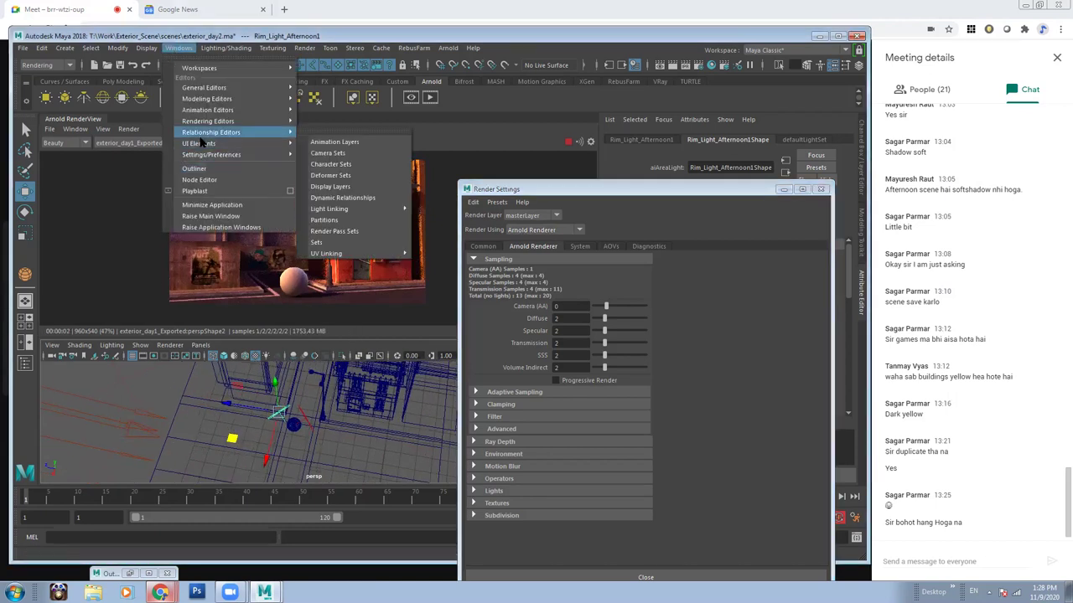
Hide Evening_Sky1, Sun_Evening and Rim_Light_Afternoon1 from the Outliner with Ctrl+H.
left_click(194, 168)
scroll(378, 498, "down", 1)
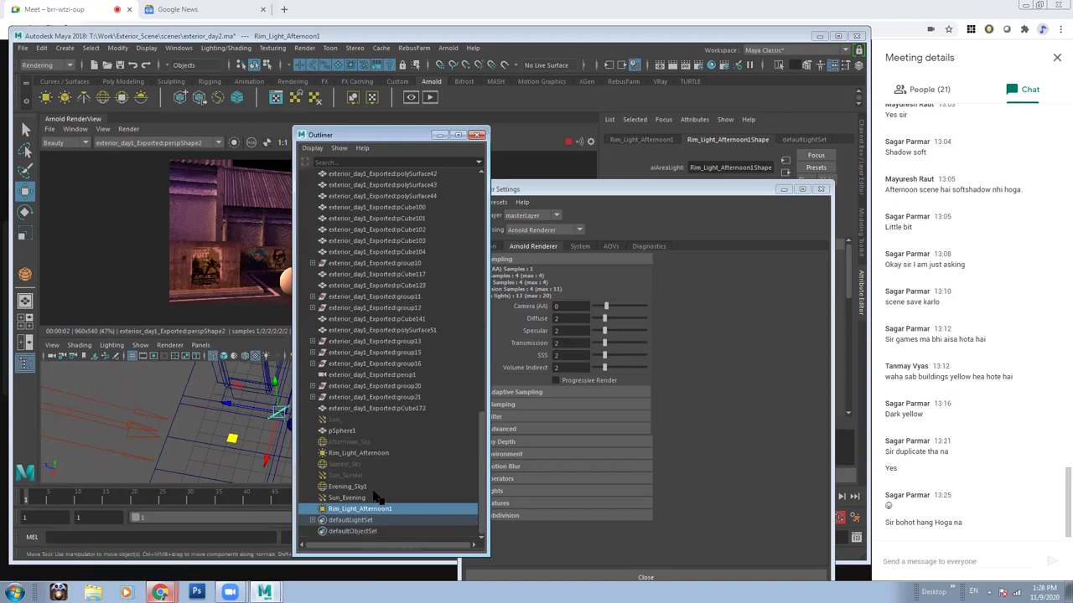
left_click_drag(359, 509, 358, 489)
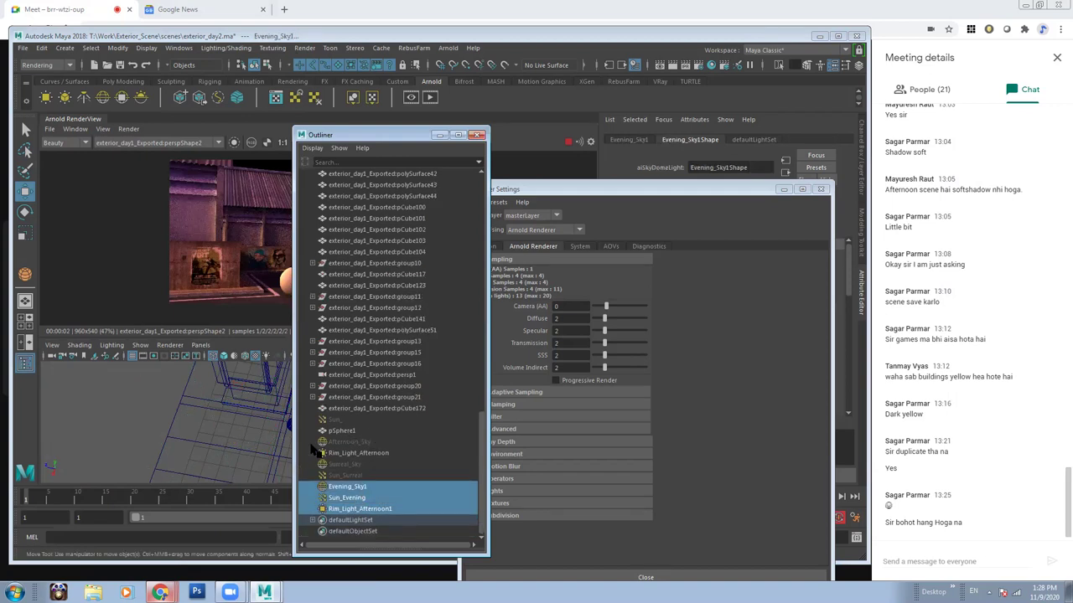
key("ctrl+h")
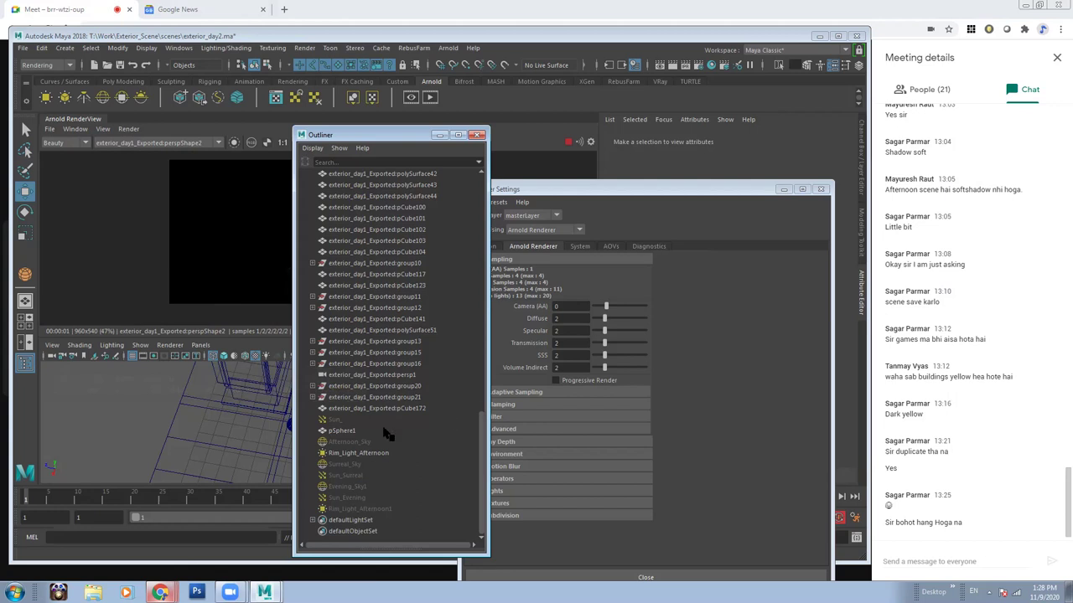
left_click(477, 135)
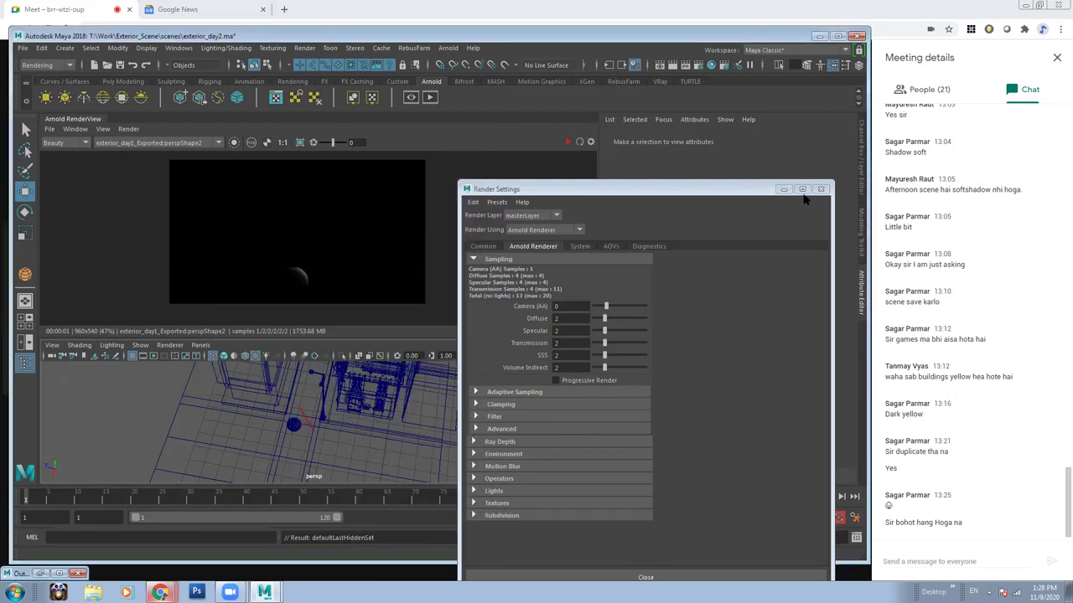
Minimise Render Settings and view the building front in smooth-shaded mode.
left_click(783, 189)
mouse_move(311, 423)
left_mouse_down("alt")
mouse_move(336, 406)
mouse_move(369, 454)
mouse_move(338, 401)
mouse_move(318, 406)
mouse_move(309, 450)
left_mouse_up("alt")
key("5")
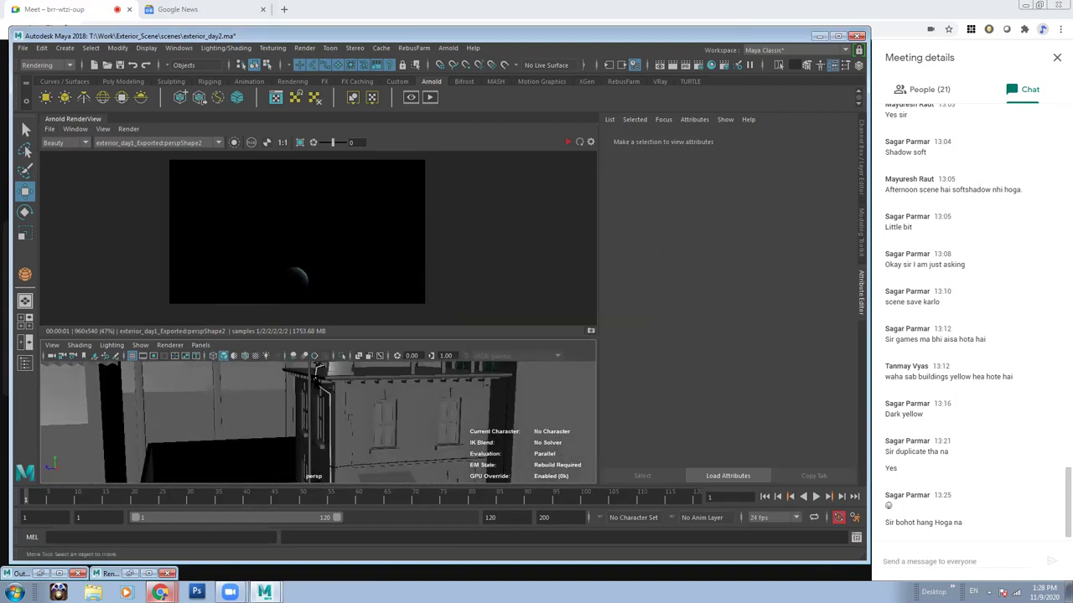
Move the lamp pole's upper vertices upward in vertex mode.
middle_click_drag(316, 383, 310, 414, "alt")
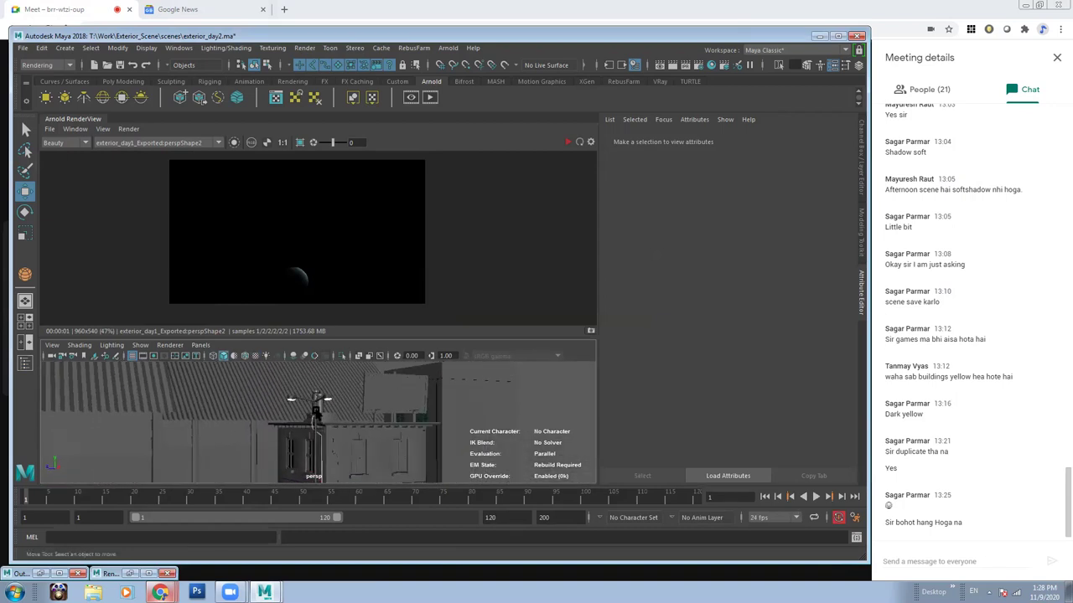
left_click(311, 413)
mouse_move(311, 412)
left_mouse_down("alt")
mouse_move(379, 426)
mouse_move(311, 474)
mouse_move(327, 423)
left_mouse_up("alt")
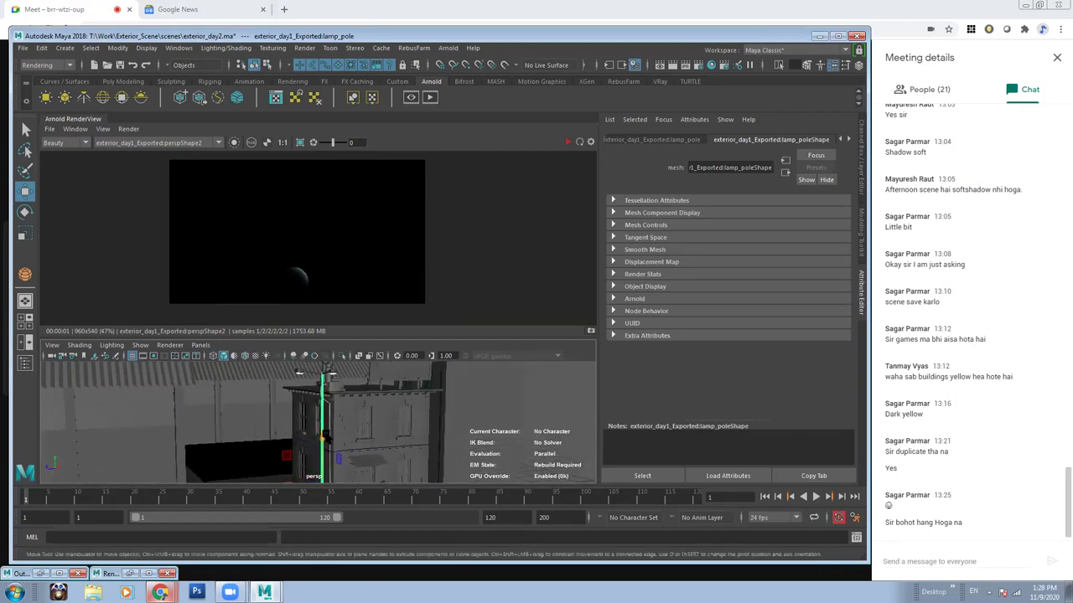
mouse_move(332, 466)
left_mouse_down("alt")
mouse_move(386, 434)
mouse_move(338, 427)
mouse_move(319, 435)
left_mouse_up("alt")
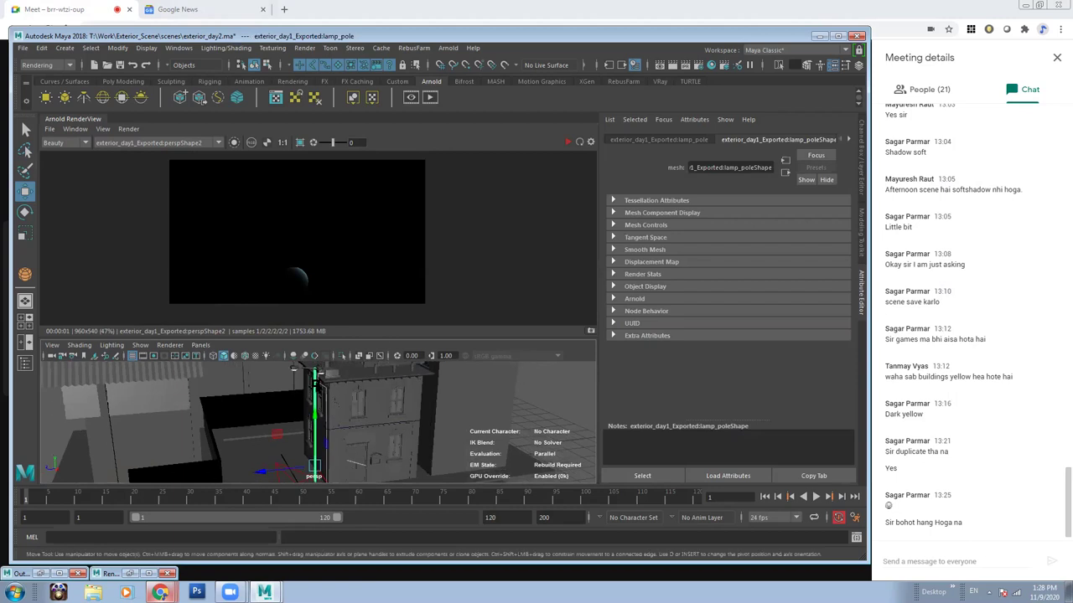
right_click_drag(311, 320, 263, 280)
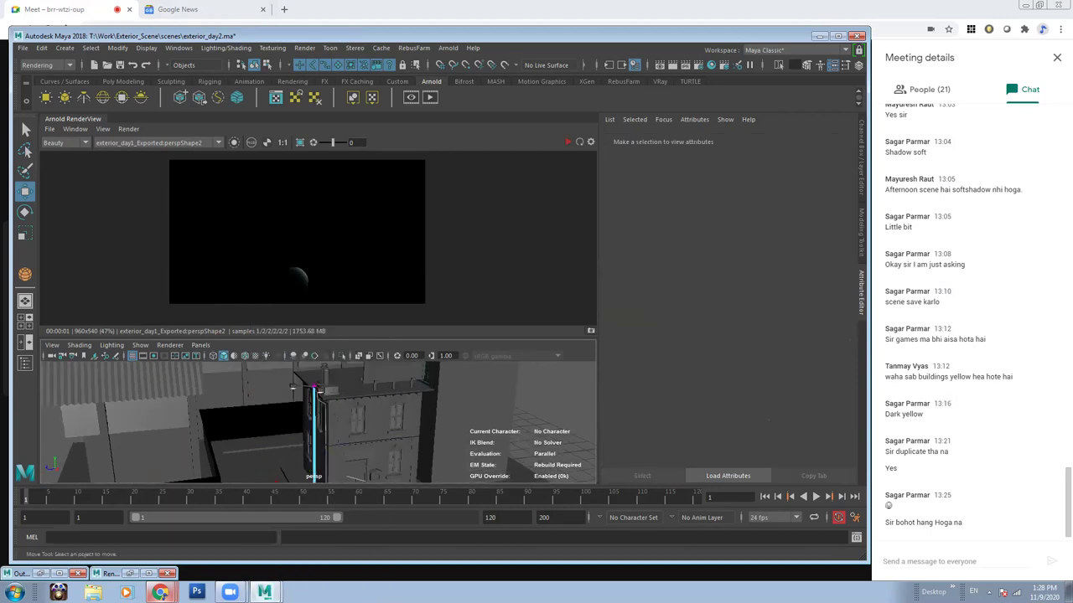
left_click(314, 392)
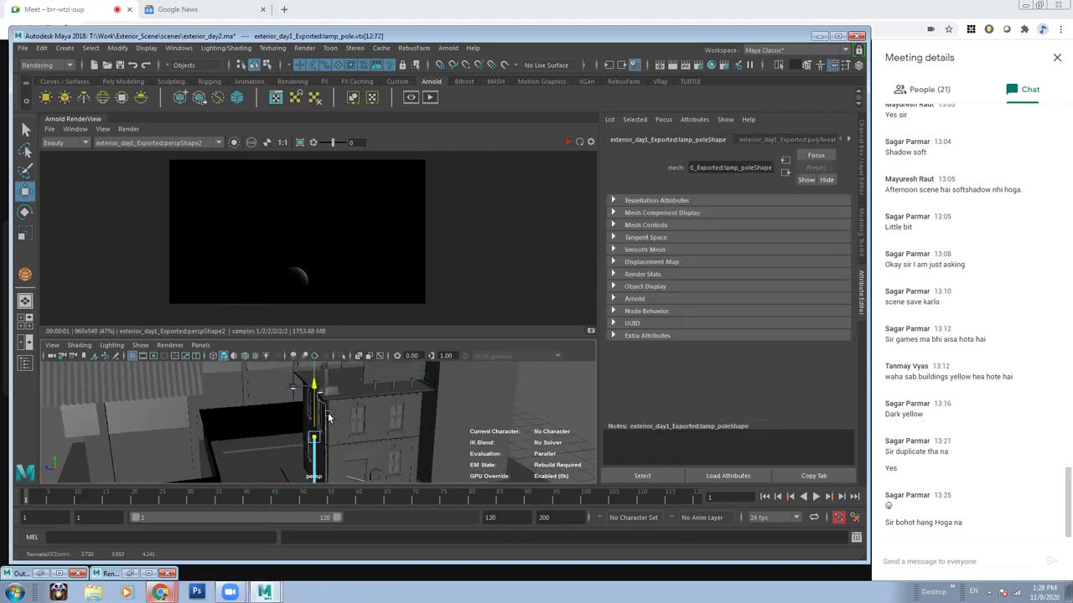
left_click_drag(317, 394, 320, 386)
Select the lamp's parent group16 and lower it to Translate Y -1.203.
left_click(319, 394)
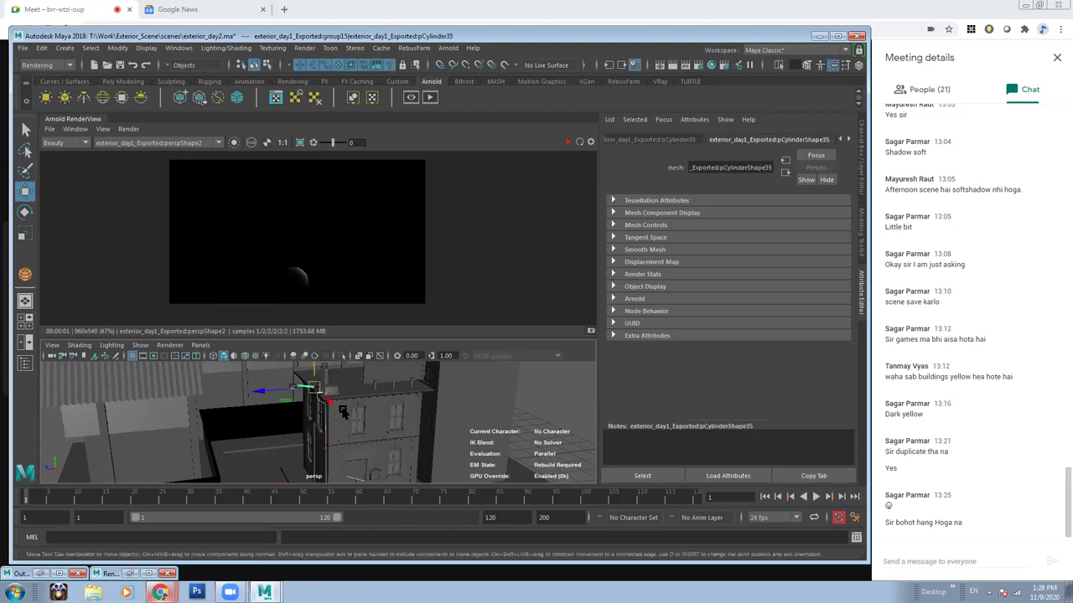
key("Up")
mouse_move(355, 408)
left_mouse_down("alt")
mouse_move(438, 428)
mouse_move(424, 402)
left_mouse_up("alt")
left_click(425, 401)
key("Up")
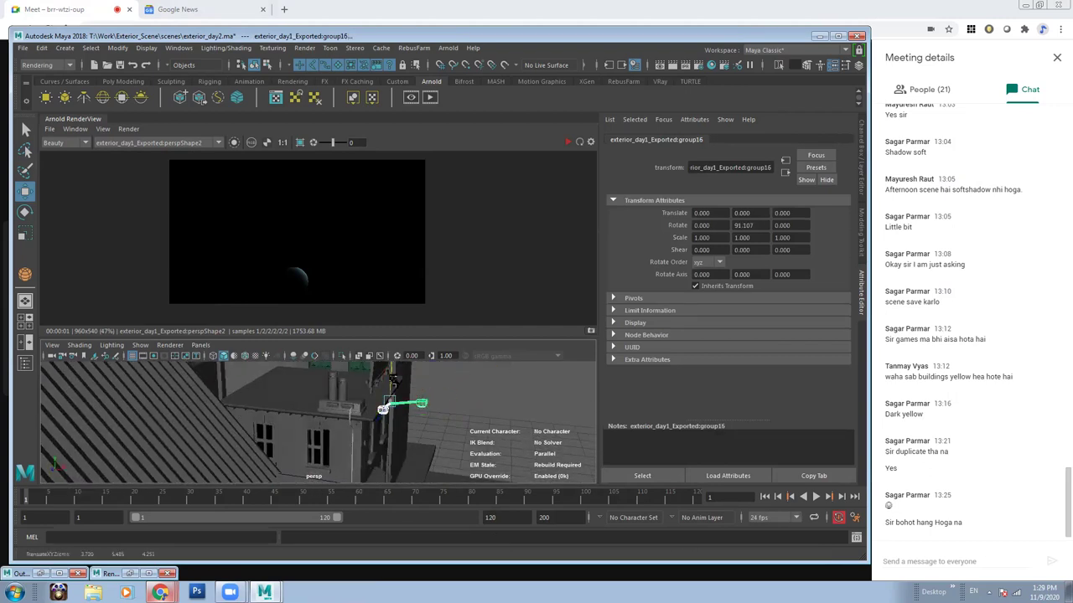
mouse_move(401, 427)
left_mouse_down()
mouse_move(428, 420)
mouse_move(329, 419)
mouse_move(463, 258)
left_mouse_up()
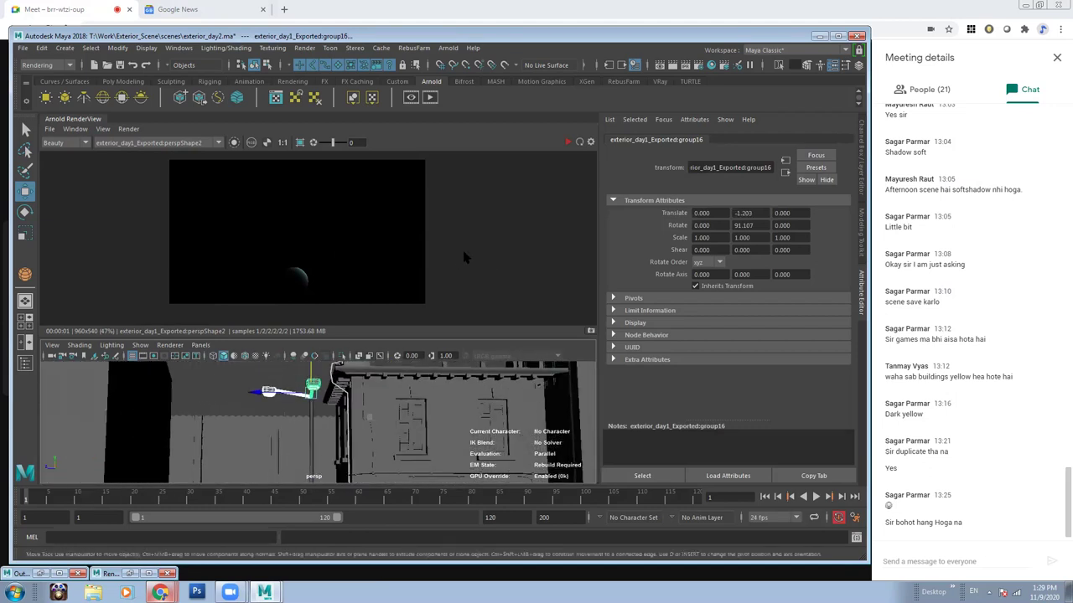
Reframe the view on the building, briefly selecting the Rim_Light_Afternoon light.
mouse_move(335, 419)
left_mouse_down("alt")
mouse_move(369, 419)
mouse_move(318, 430)
mouse_move(296, 411)
left_mouse_up("alt")
left_click(335, 419)
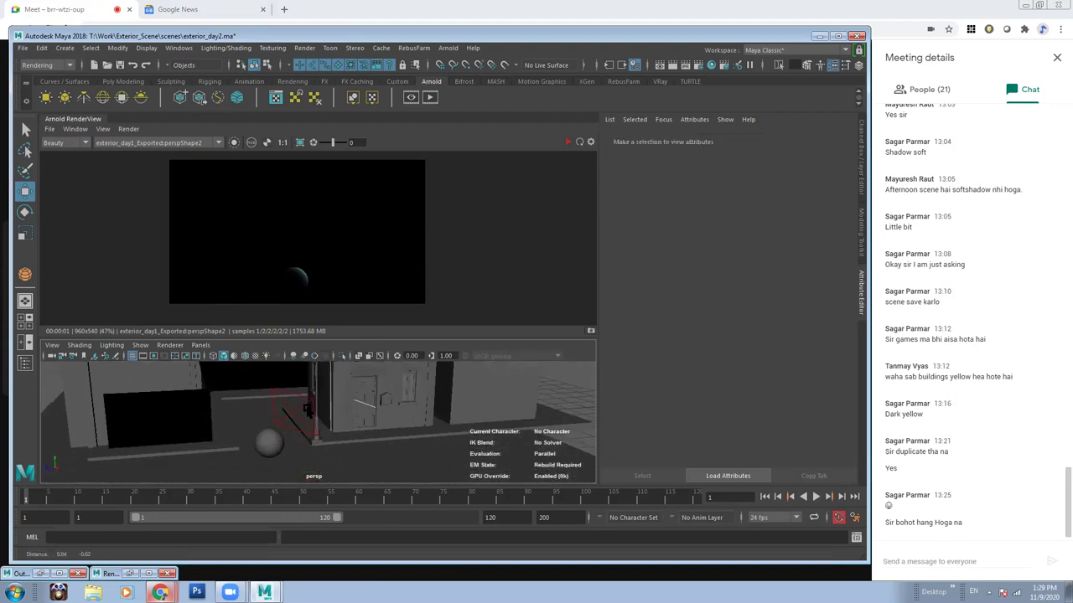
left_click(296, 410)
left_click(296, 411)
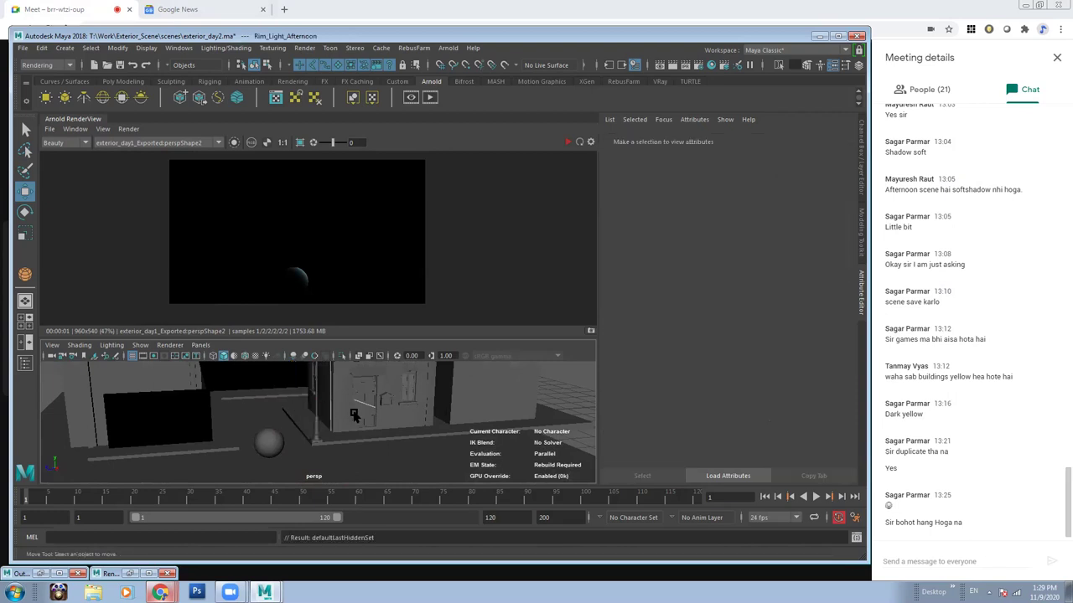
left_click_drag(430, 397, 353, 423, "alt")
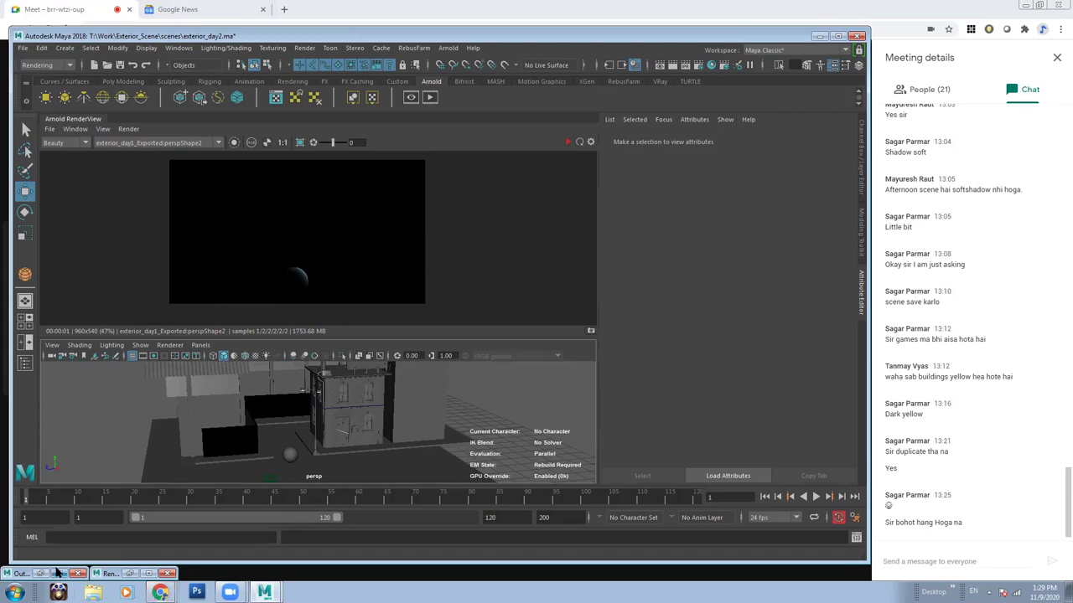
Tuck Render Settings away, reopen the Outliner, and discard a stray Sun_Evening duplicate.
left_click(111, 574)
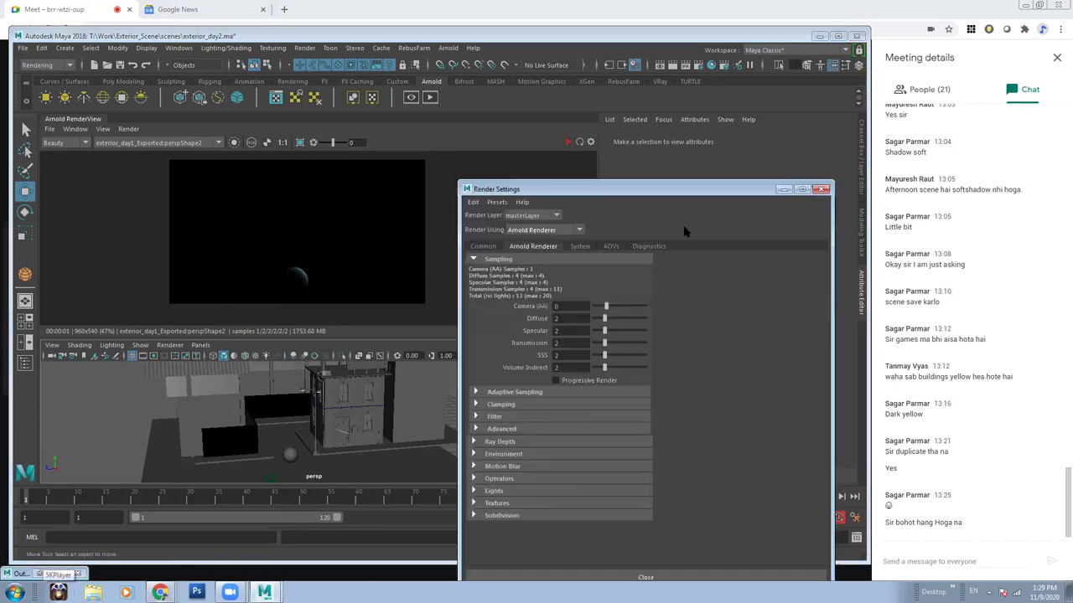
left_click_drag(656, 194, 410, 192)
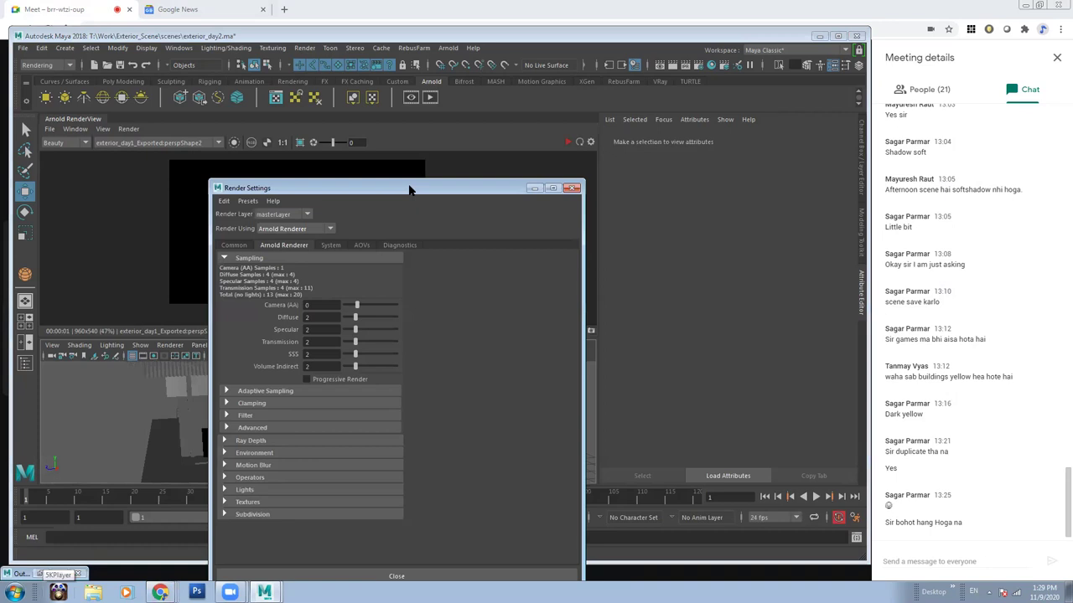
left_click(533, 187)
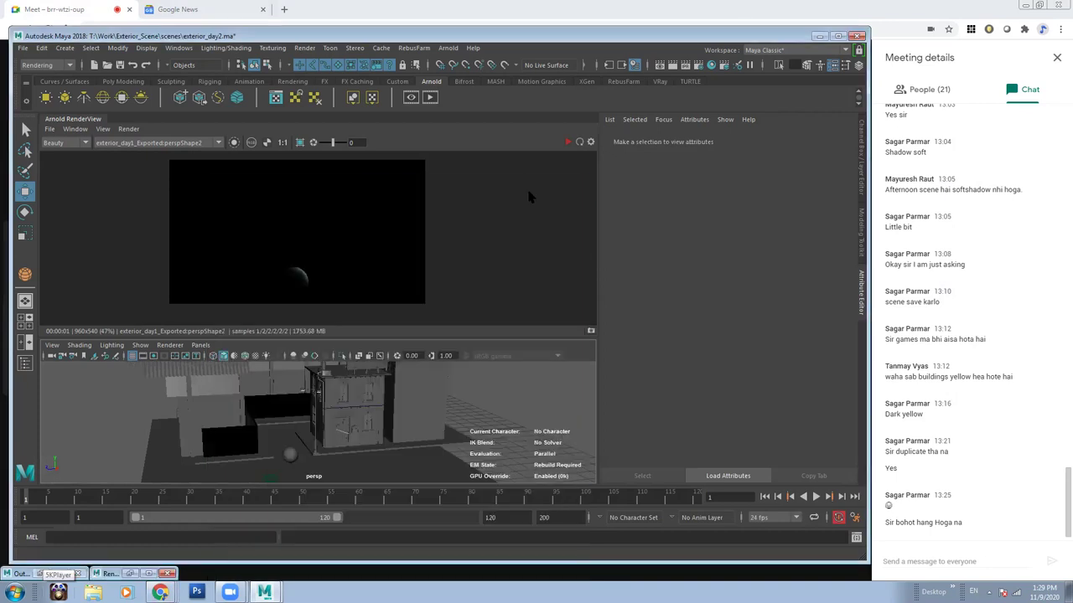
left_click(18, 574)
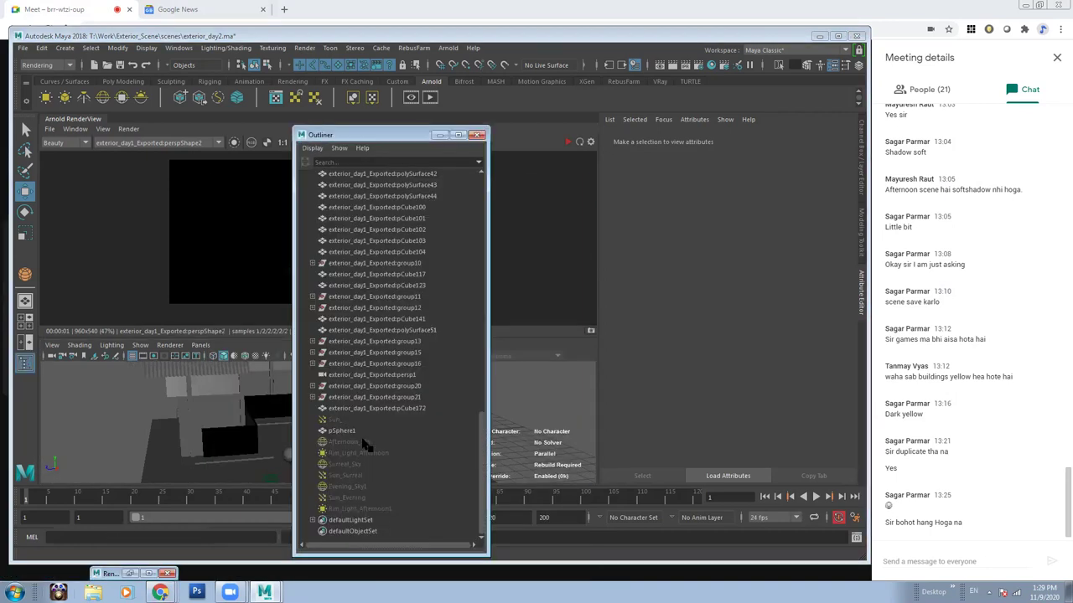
left_click(340, 499)
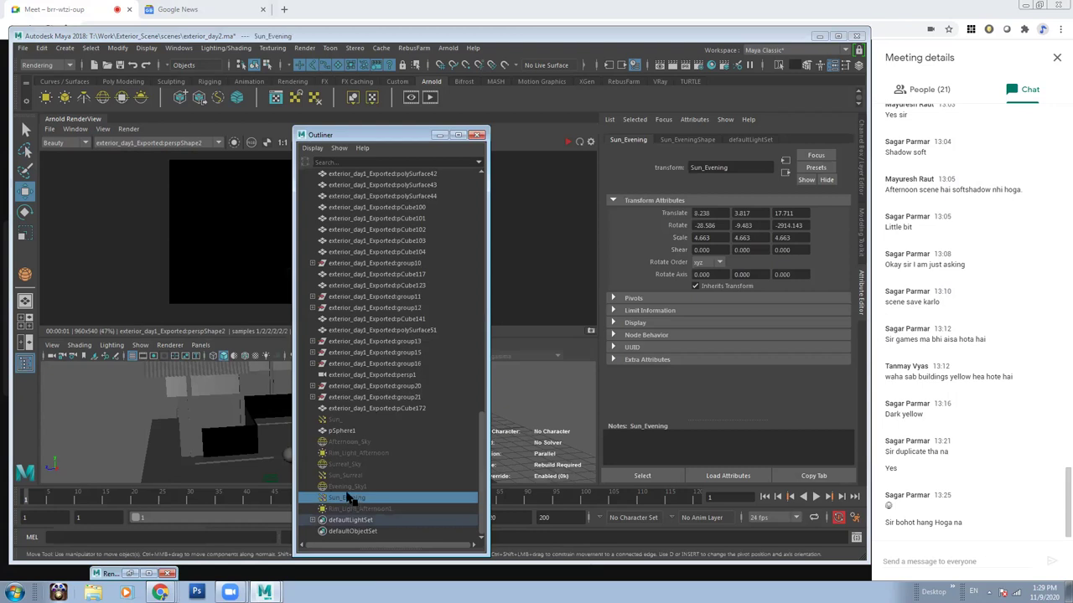
key("ctrl+d")
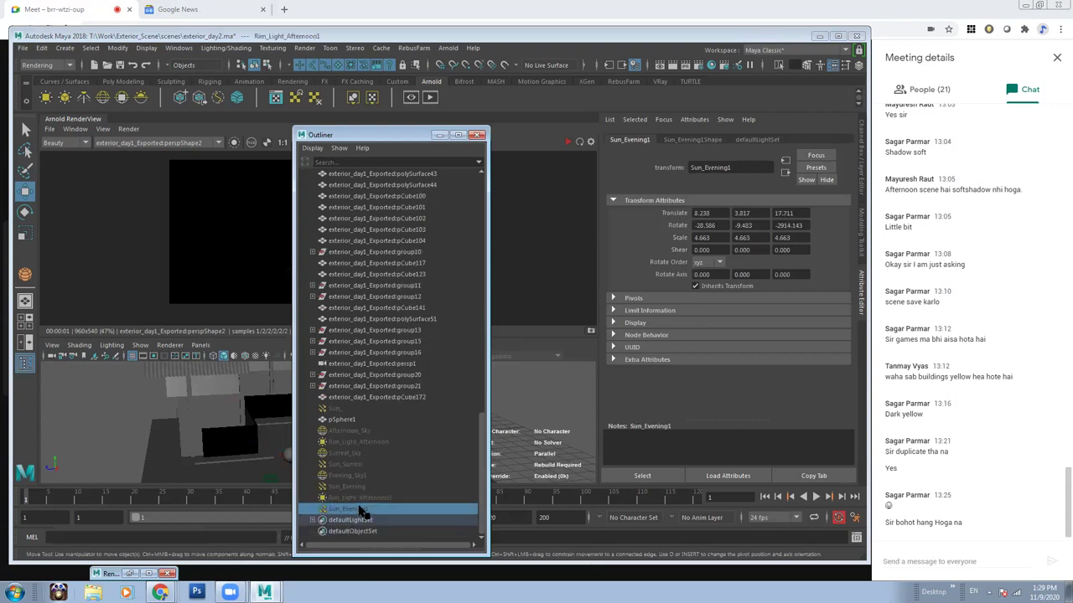
key("Delete")
Duplicate the Sun directional light and rename the copy Moon.
left_click(357, 441)
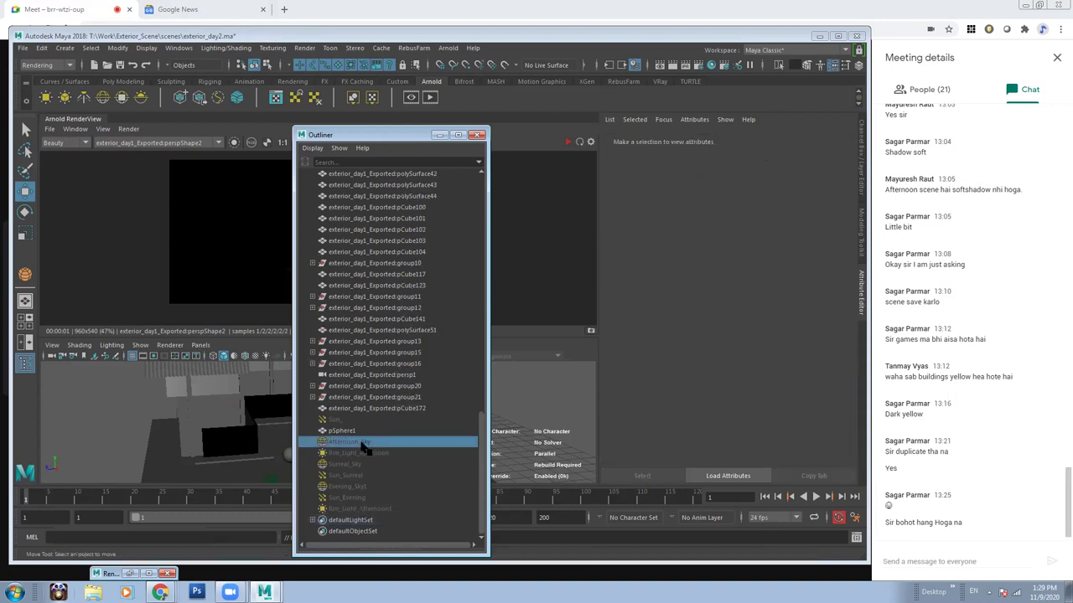
left_click(348, 419)
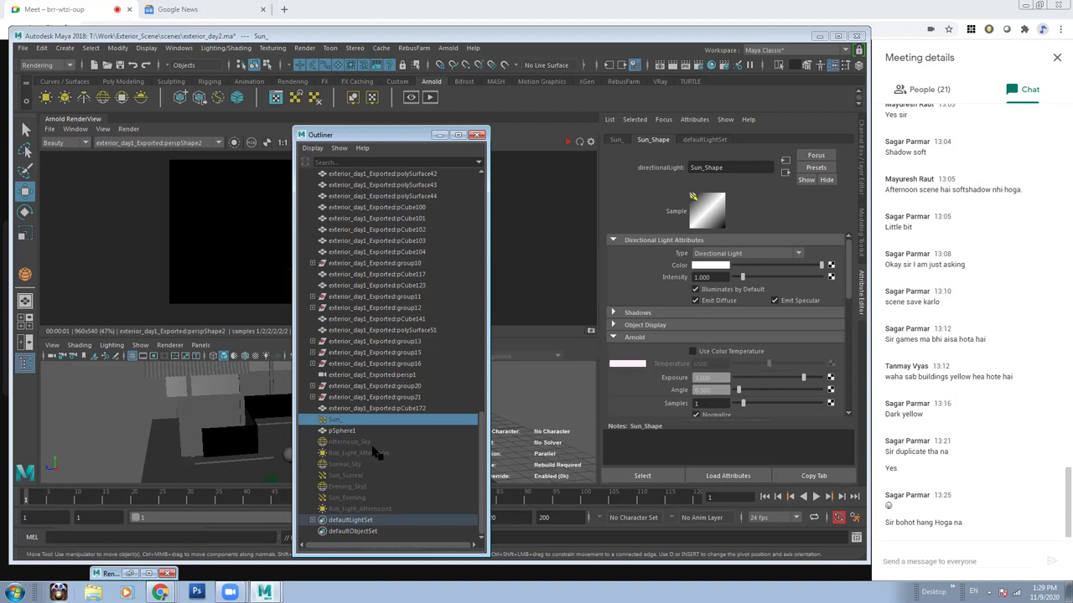
left_click(344, 431)
left_click(348, 420)
key("ctrl+d")
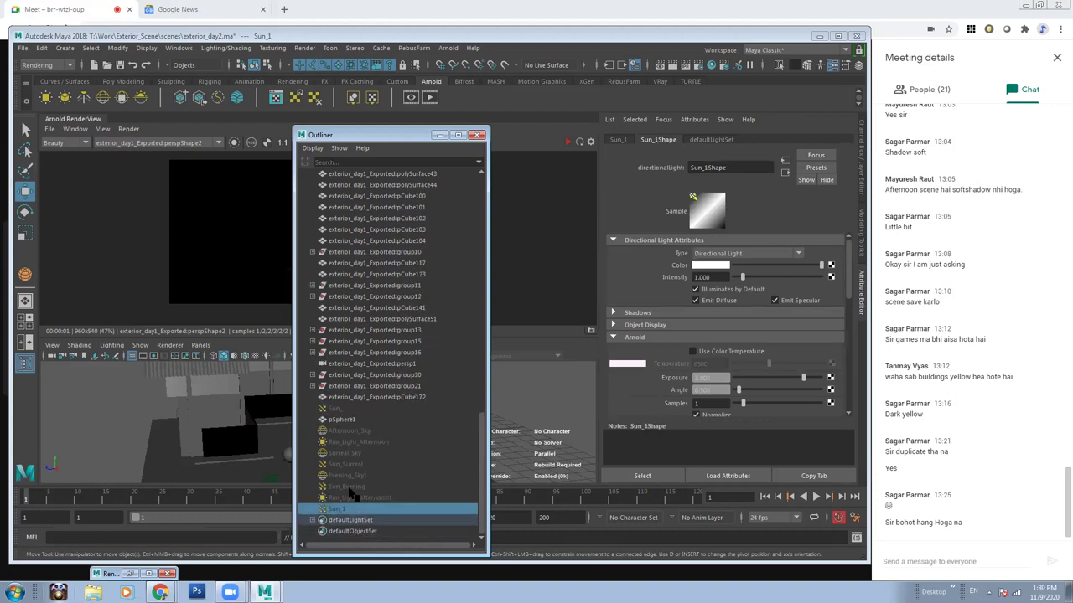
double_click(351, 509)
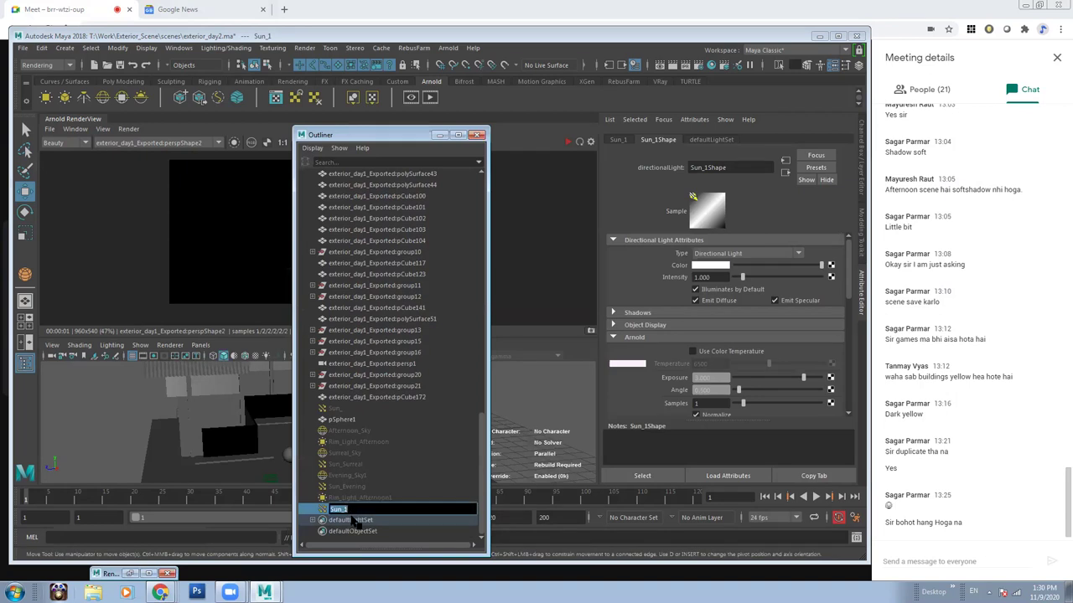
type("Moon")
key("Return")
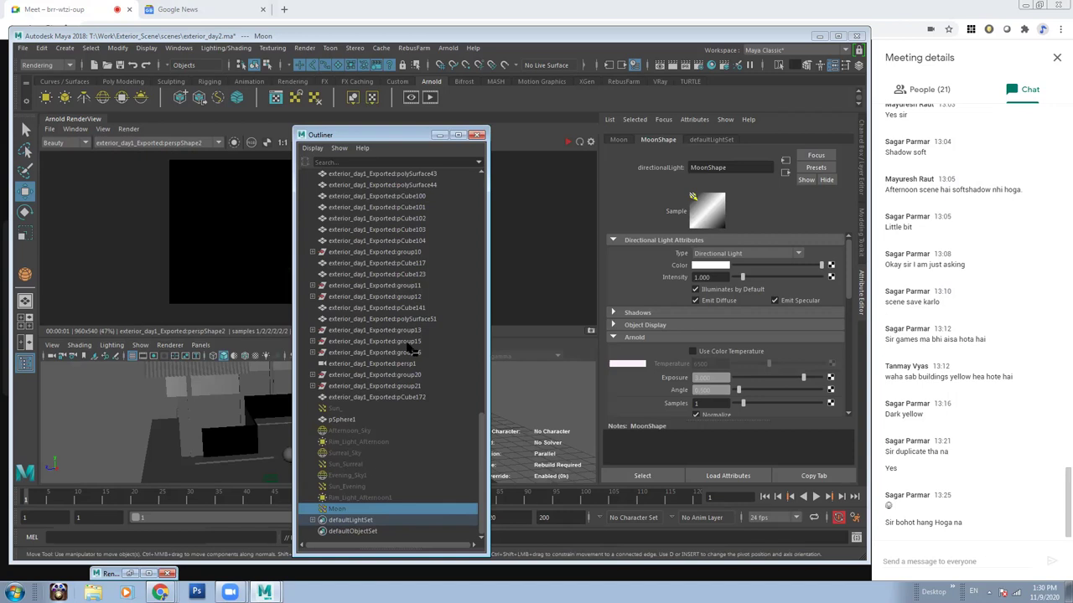
Set the Moon light to pale blue (H 199.45, S 0.451, V 1.0) and re-render.
left_click_drag(399, 136, 506, 172)
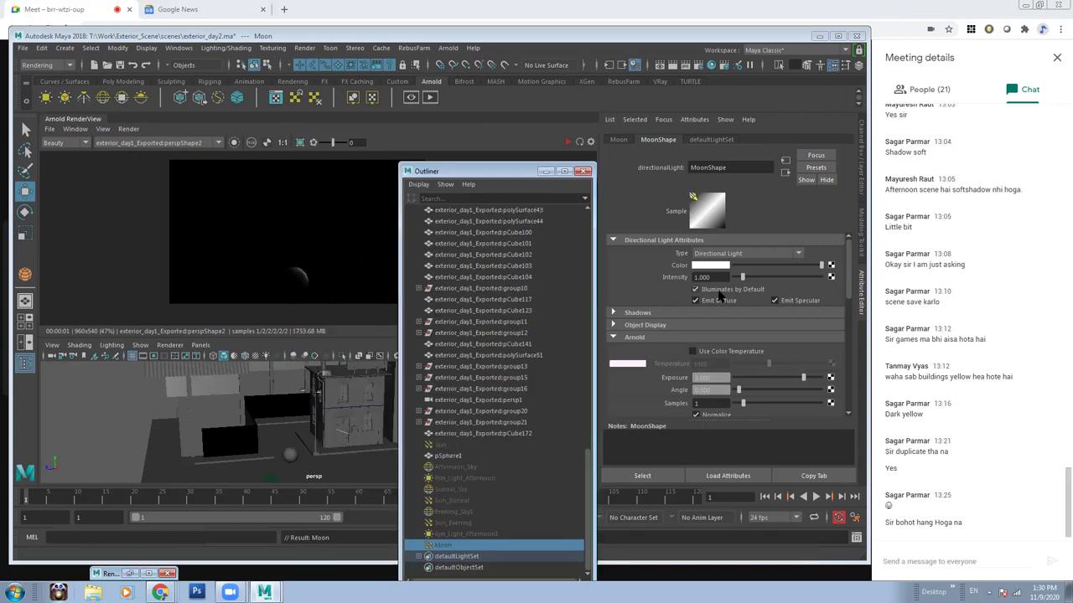
left_click(720, 265)
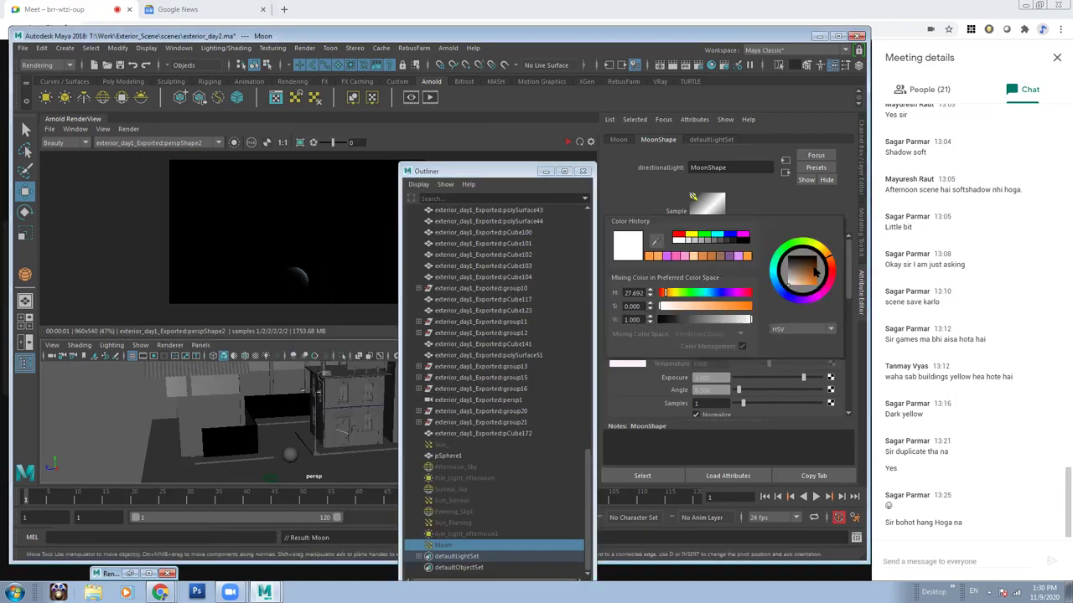
left_click(780, 285)
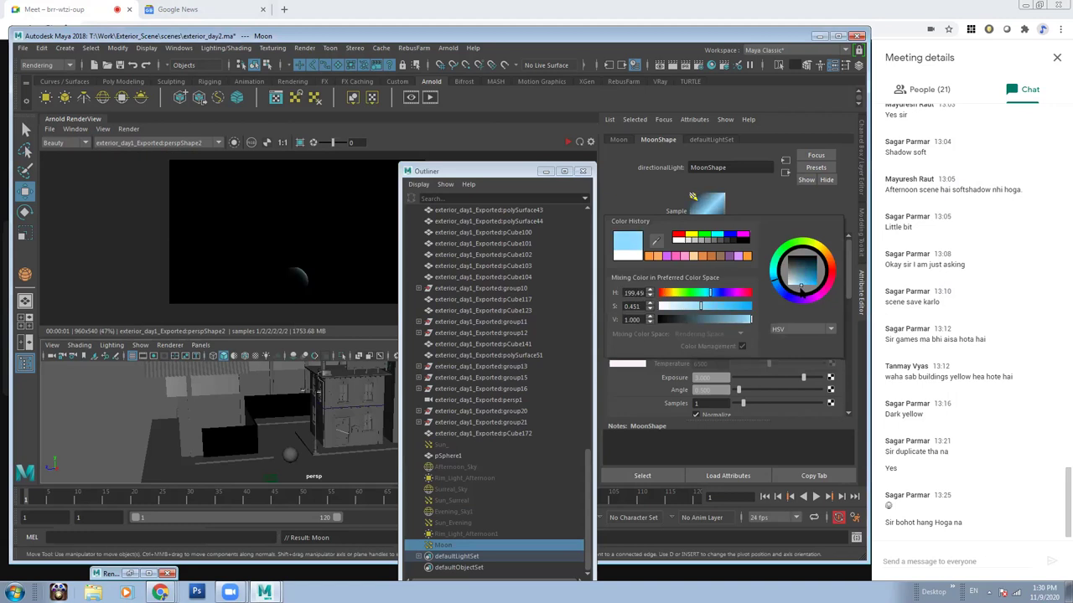
left_click(545, 171)
left_click(570, 141)
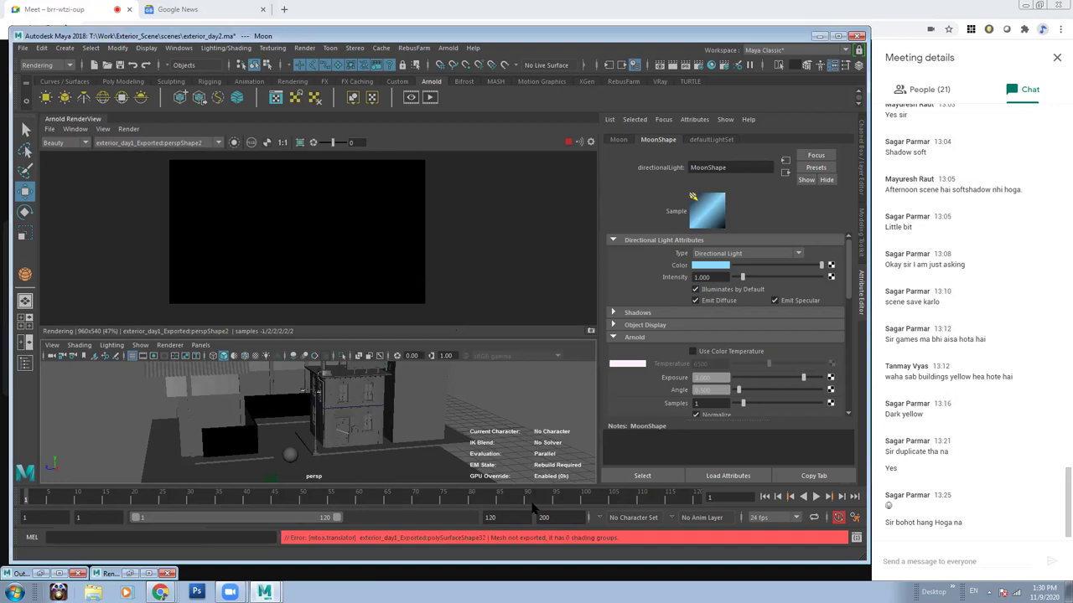
left_click(513, 397)
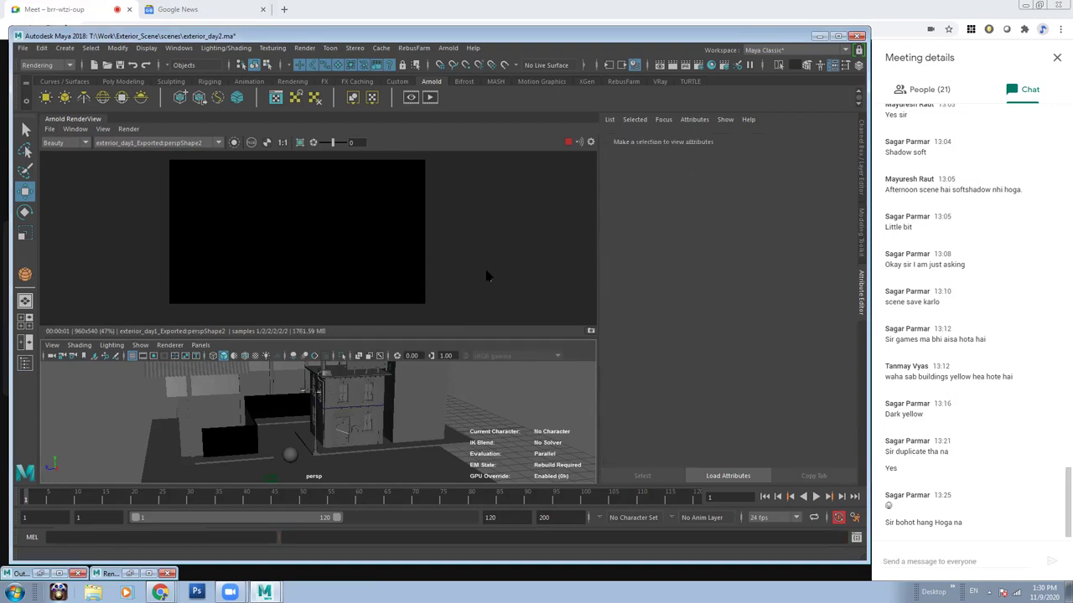
Unhide the Moon light with Shift+H.
left_click(45, 577)
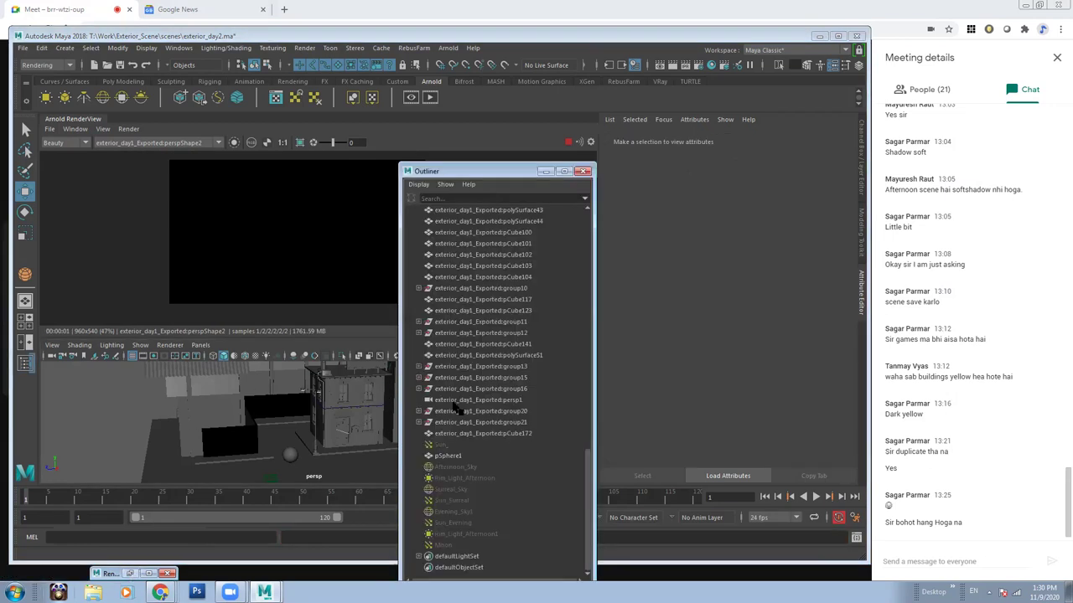
left_click(455, 546)
key("shift+h")
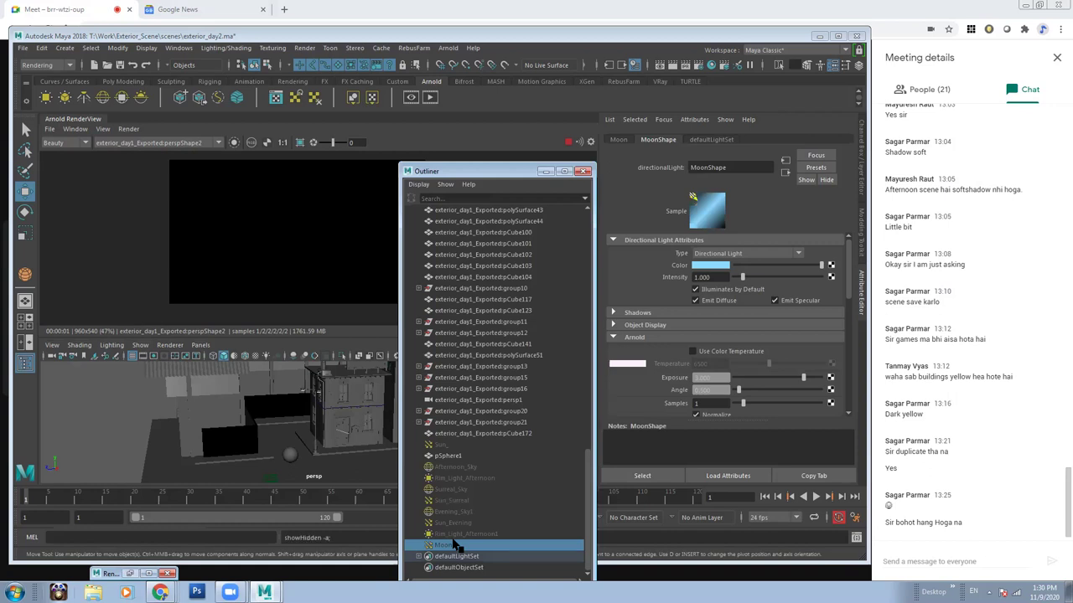
left_click(547, 171)
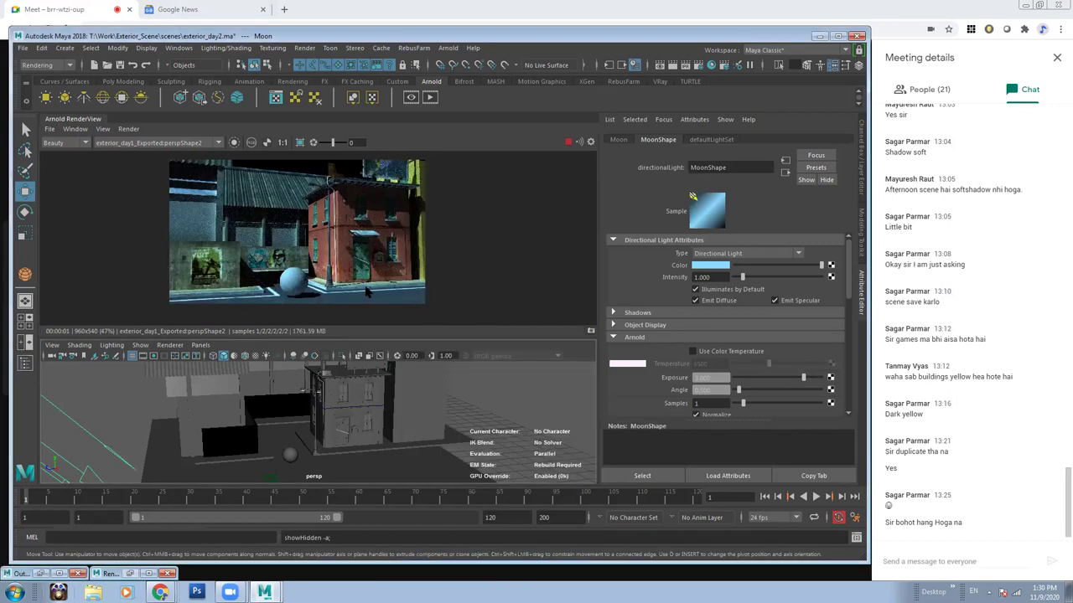
Shift the Moon colour to a darker, more saturated navy blue (S 0.712).
left_click(711, 267)
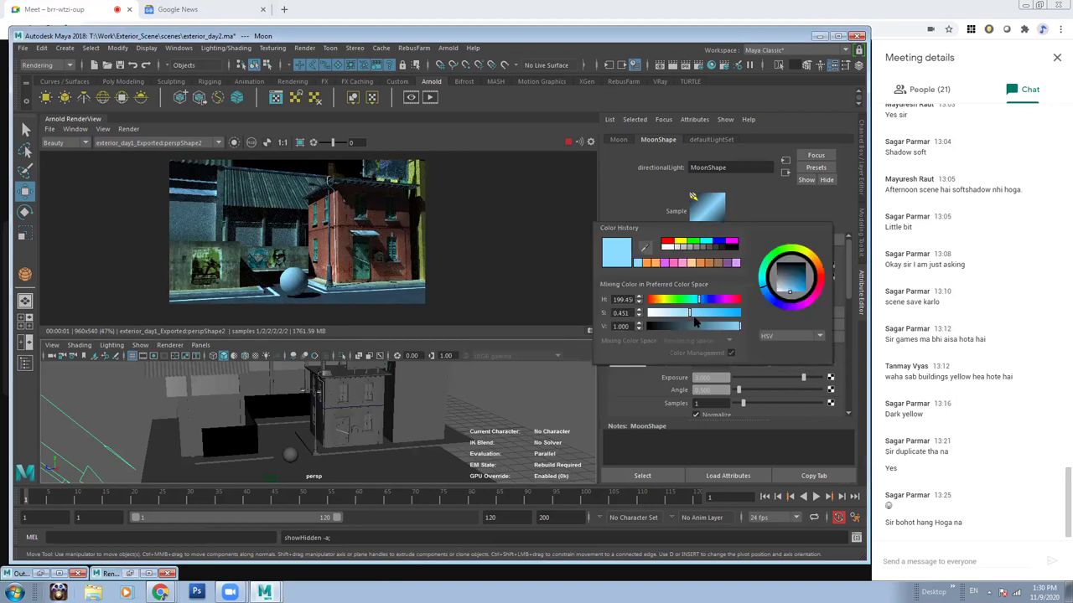
left_click(700, 327)
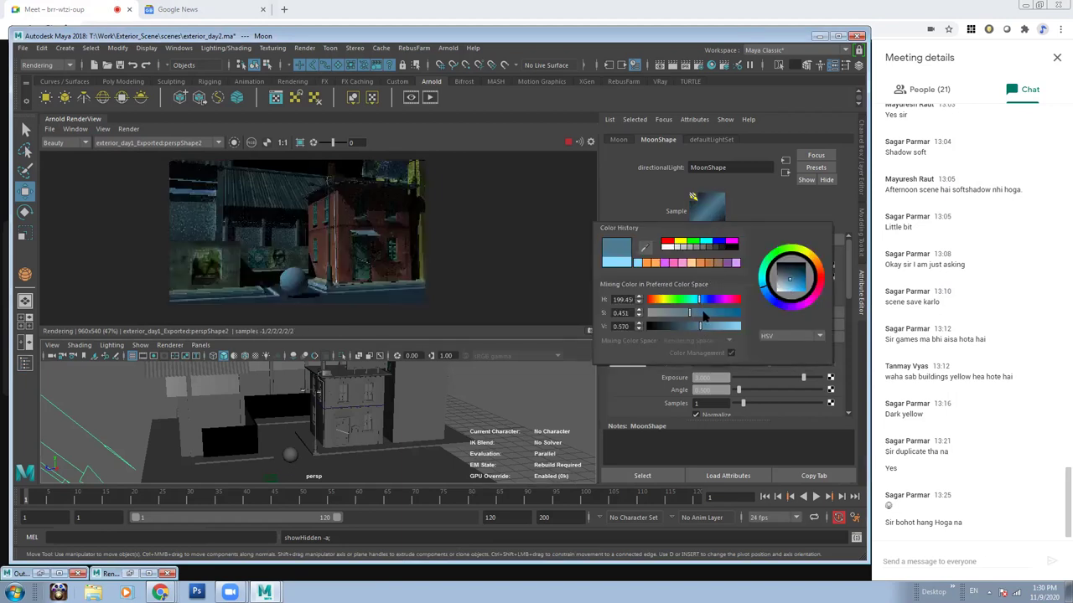
left_click(709, 313)
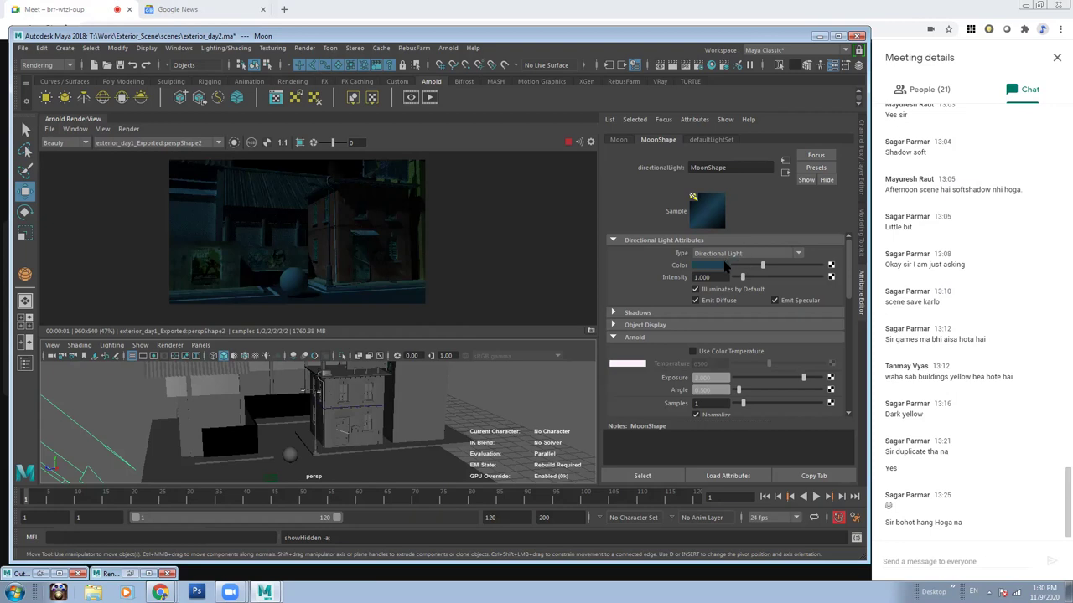
left_click(725, 265)
left_click_drag(719, 292, 728, 292)
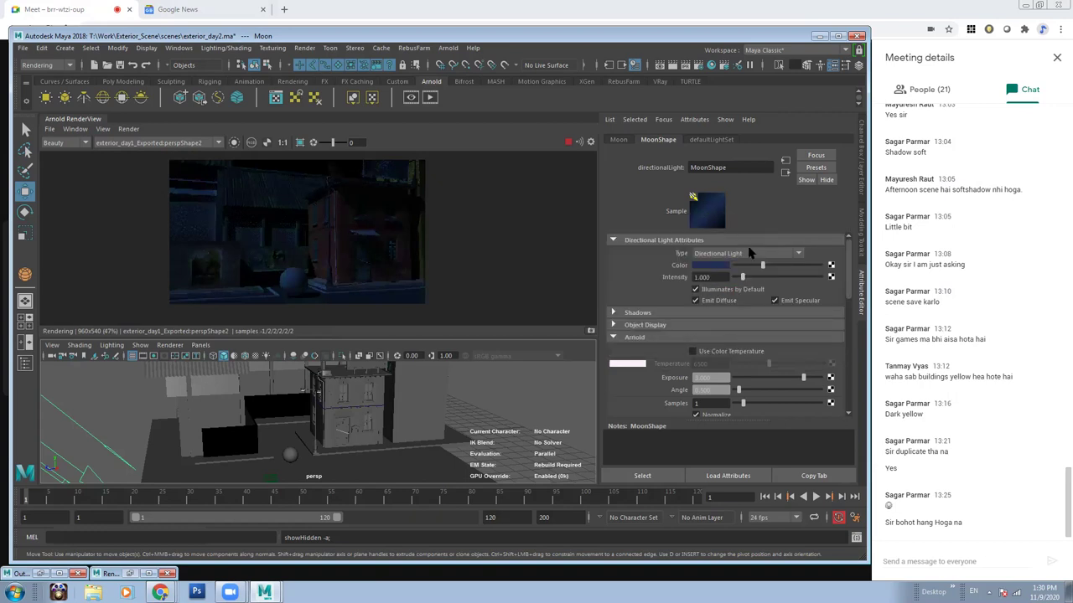
left_click(721, 267)
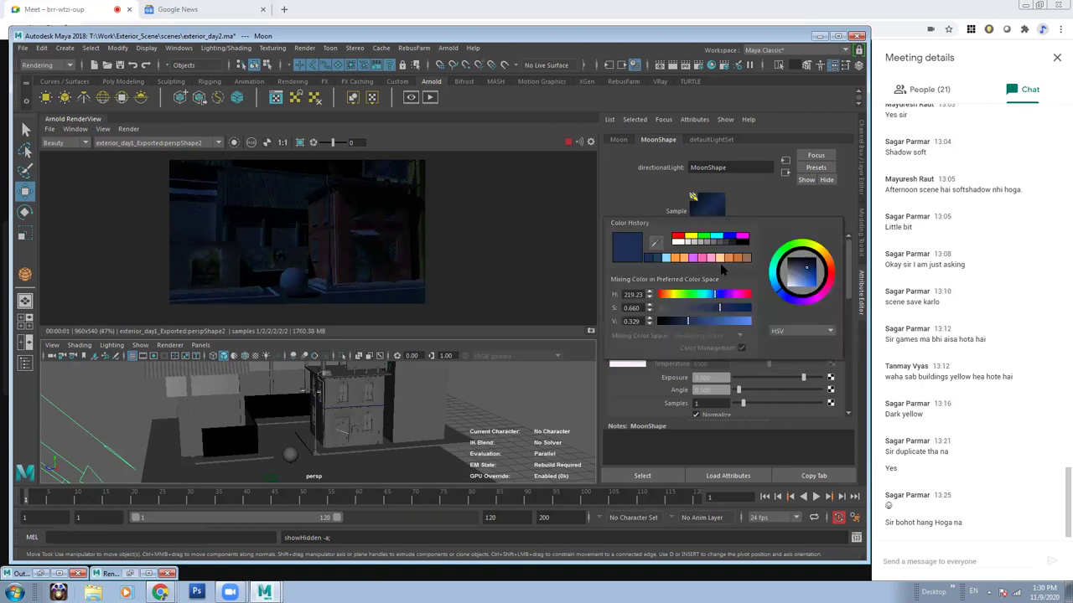
left_click_drag(719, 308, 716, 308)
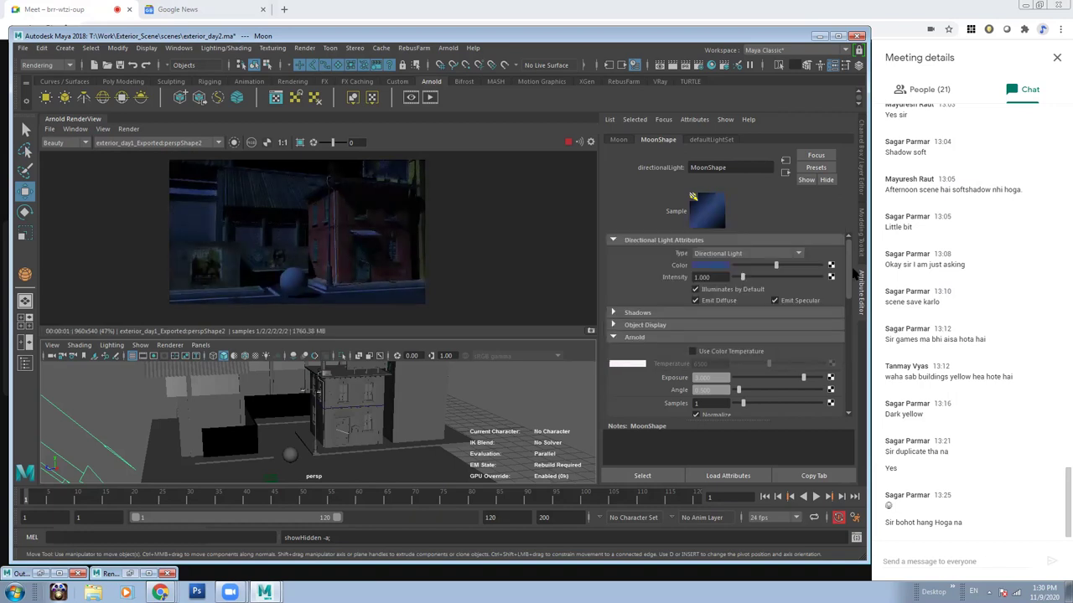
left_click(716, 266)
left_click_drag(713, 311, 719, 312)
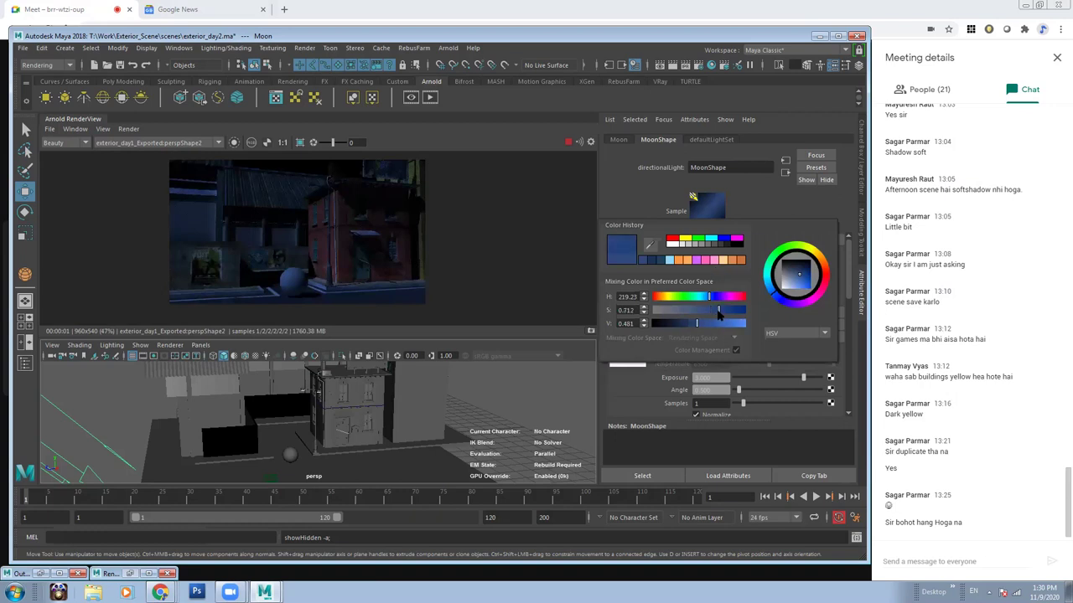
left_click_drag(692, 324, 680, 323)
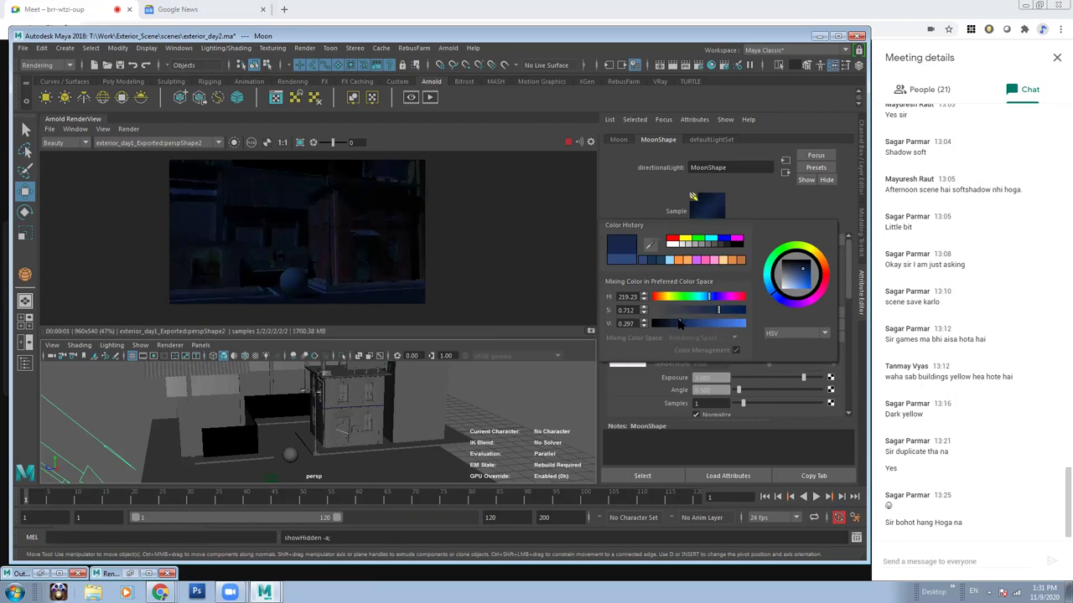
left_click_drag(680, 324, 668, 325)
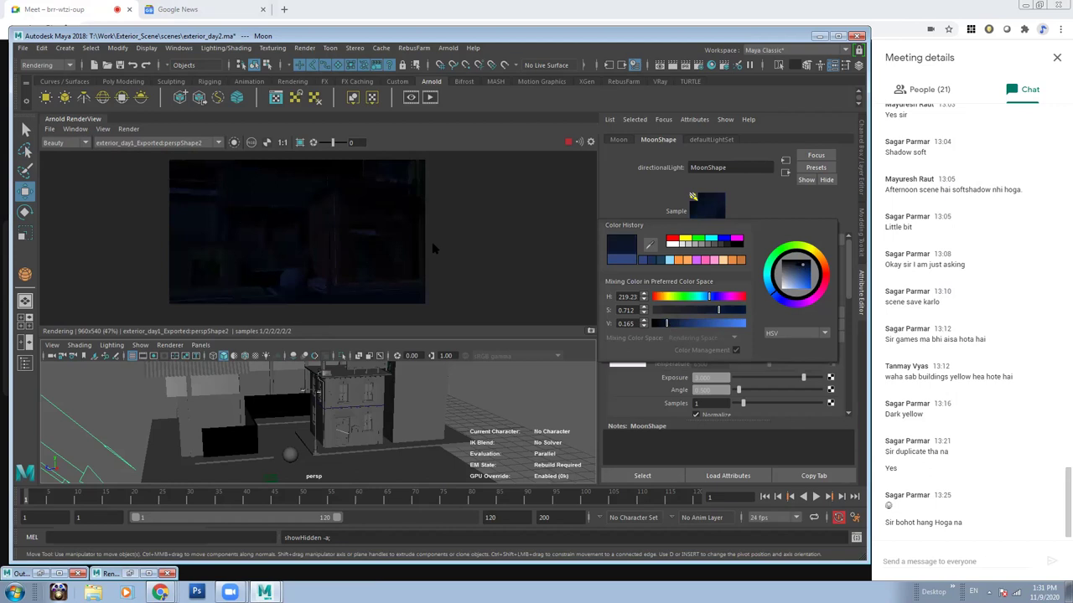
left_click(521, 268)
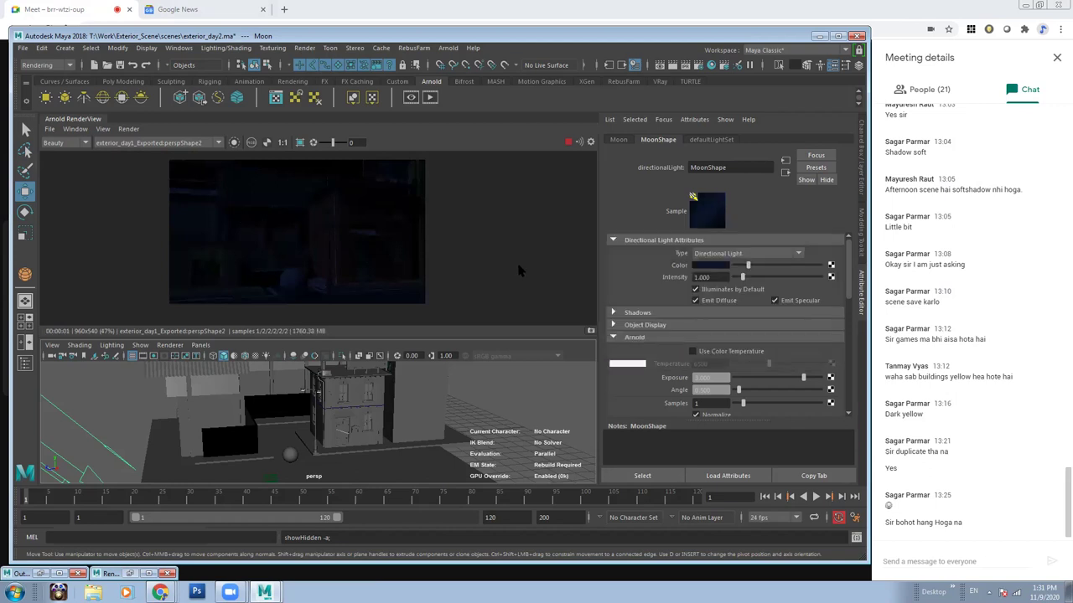
left_click(752, 267)
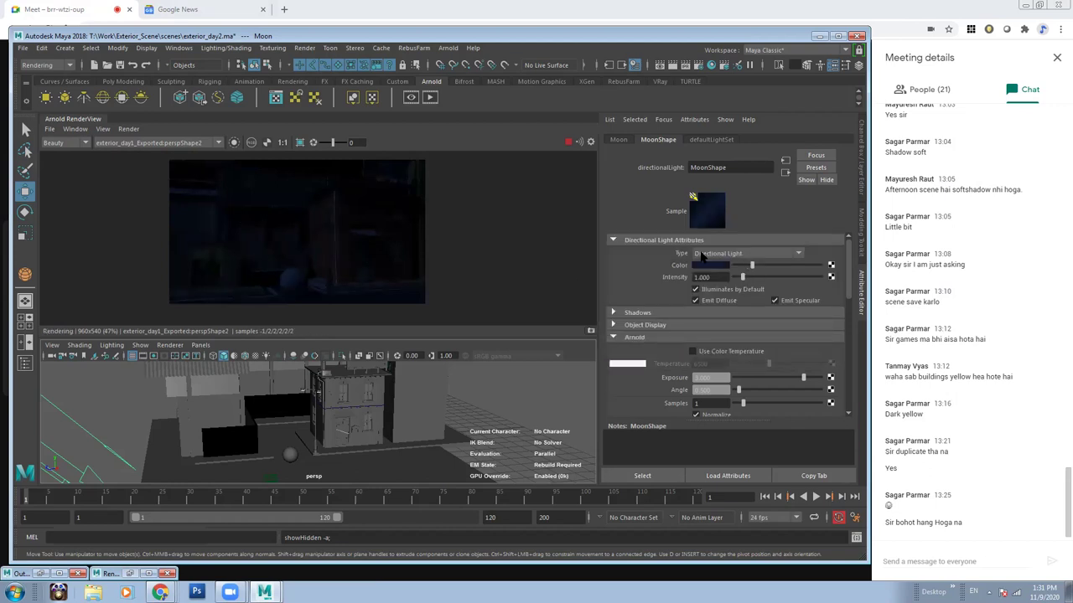
Set the Moon's Arnold exposure to 2 and raise its colour value to 0.532.
double_click(719, 379)
type("2")
key("Return")
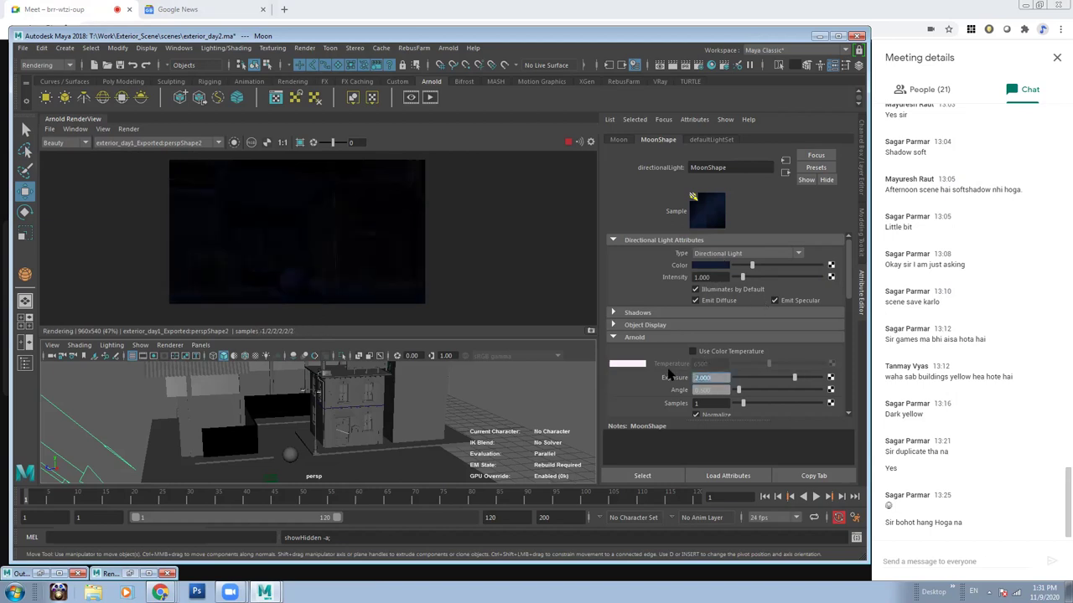
left_click(723, 266)
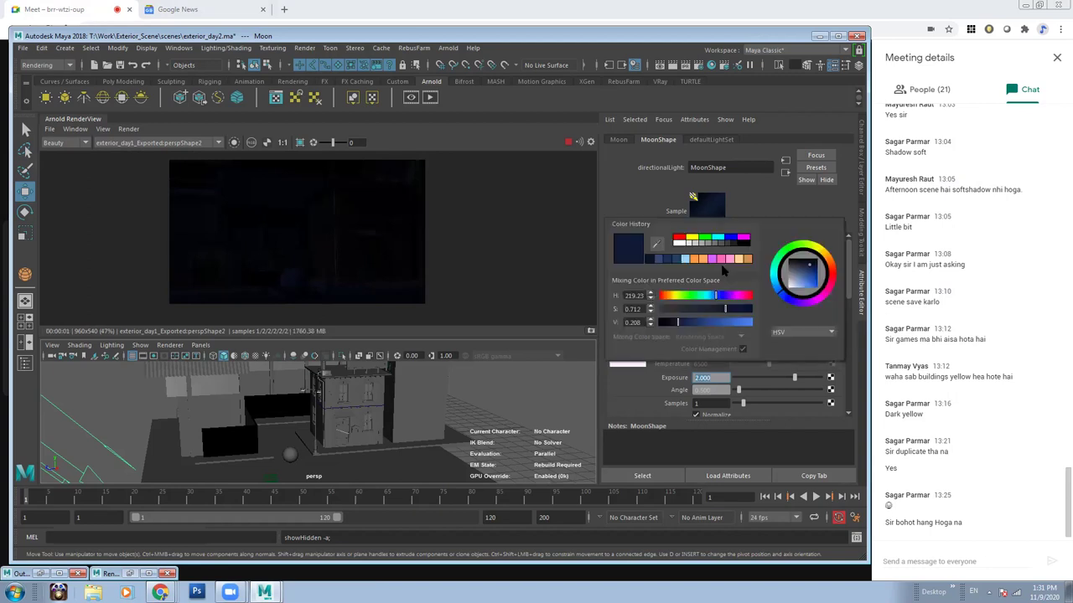
left_click(693, 322)
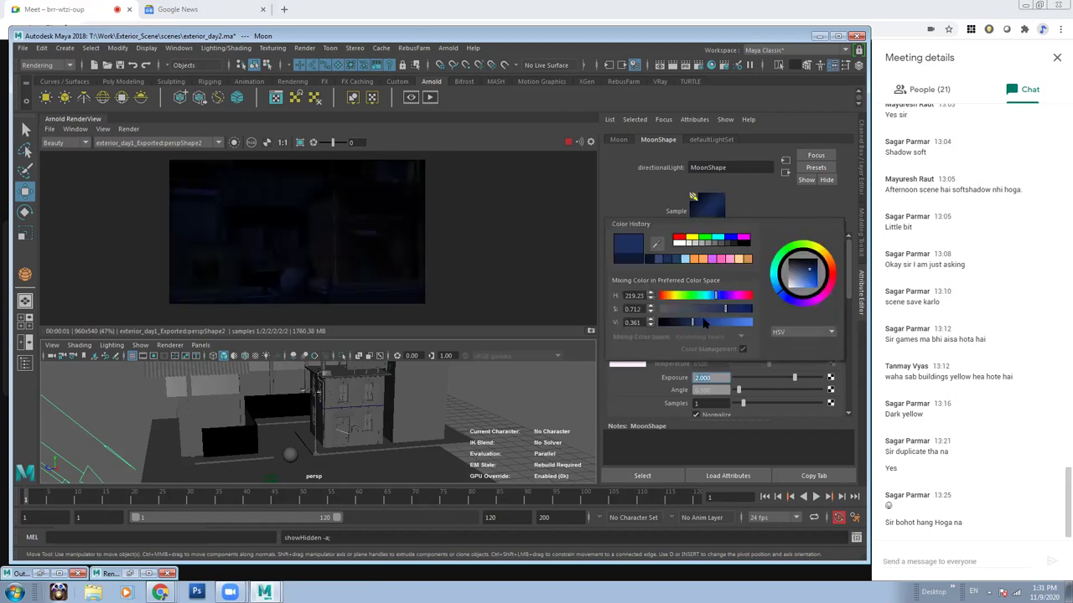
left_click(708, 323)
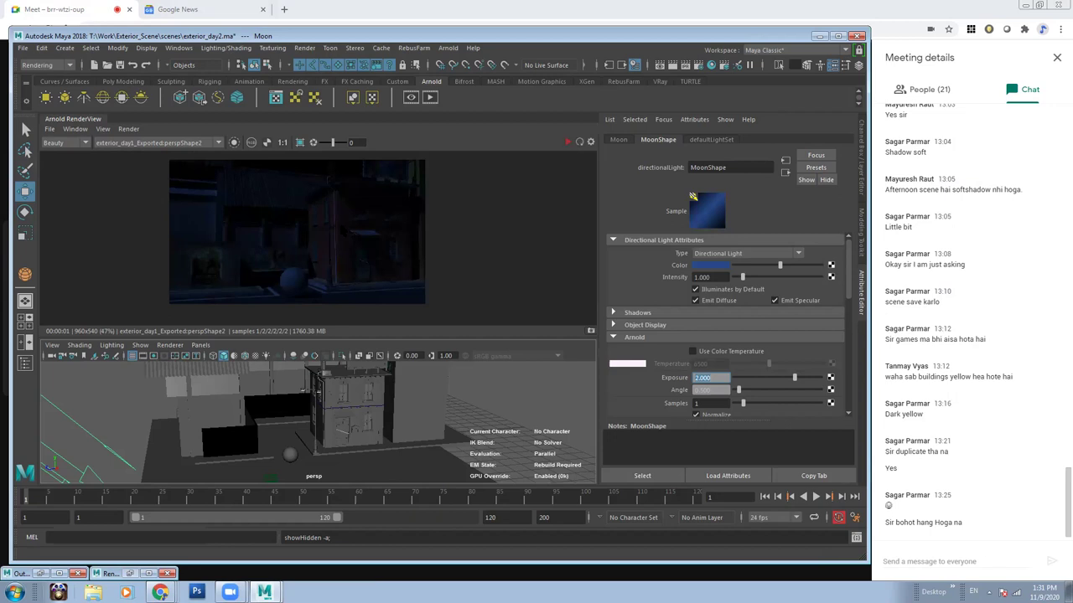
Duplicate the Evening_Sky1 dome light and rename the copy Night_Sky.
left_click(59, 573)
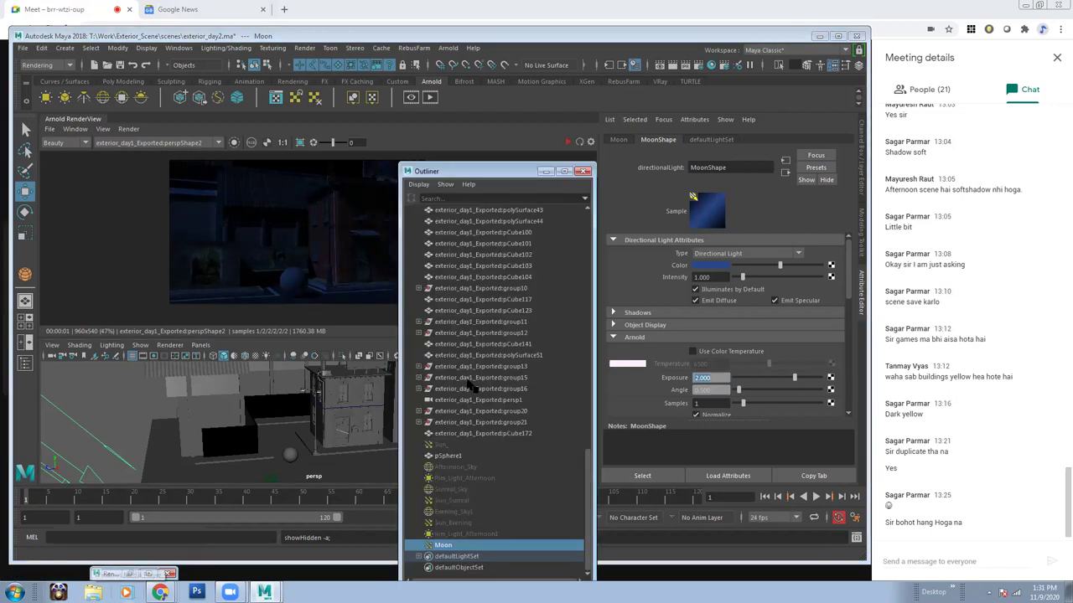
left_click(457, 512)
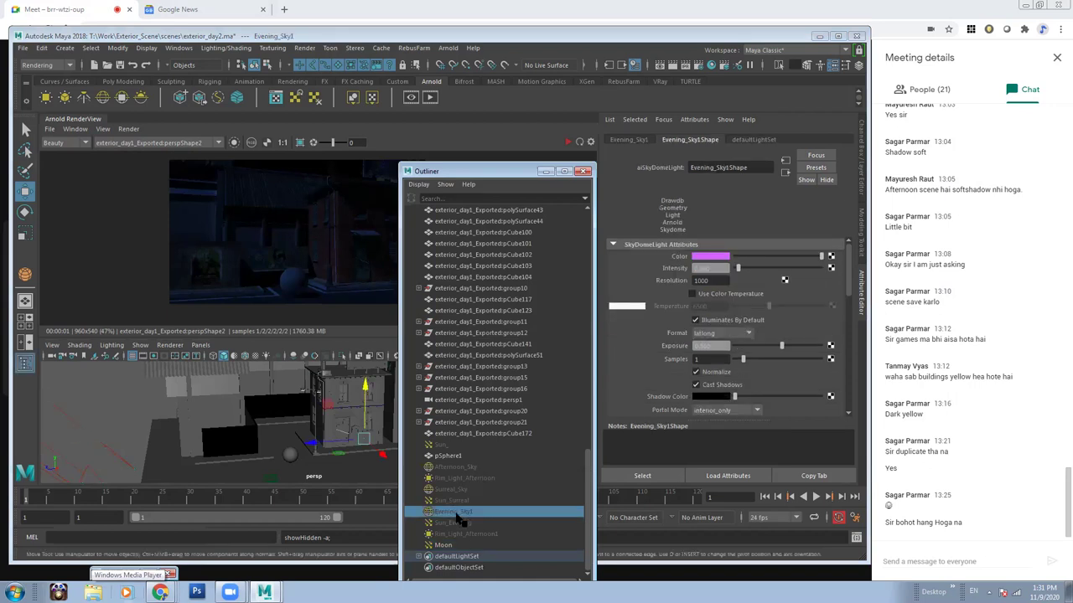
key("ctrl+d")
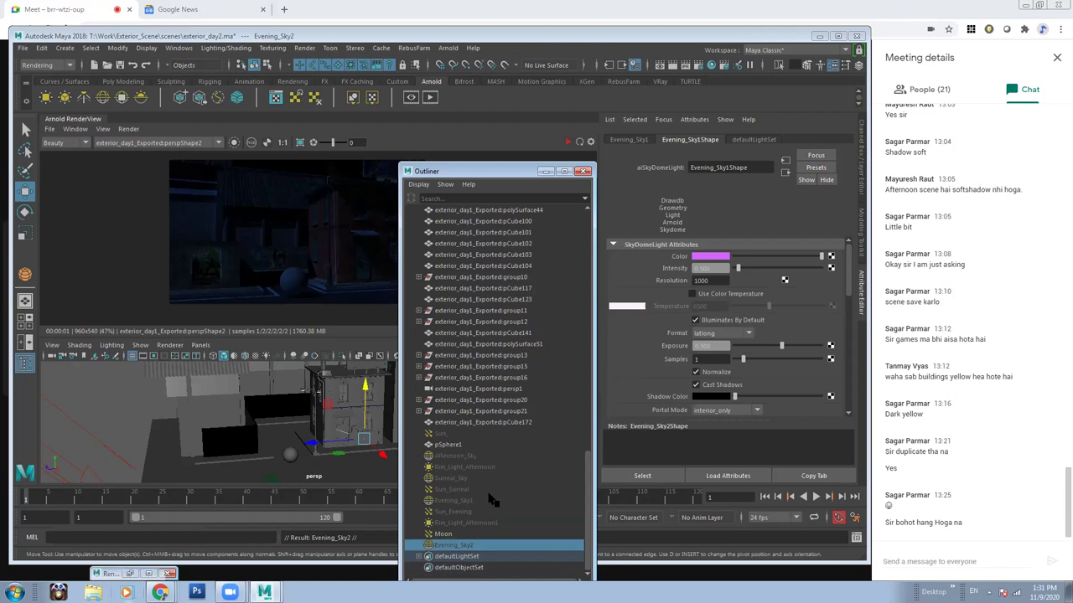
double_click(444, 545)
type("Night_Sky")
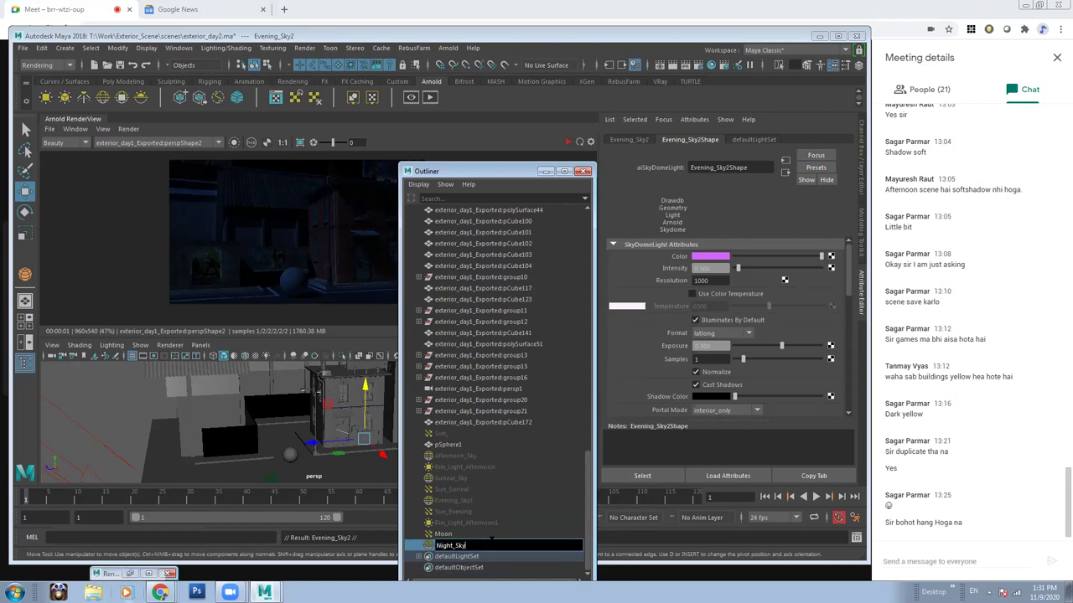
key("Return")
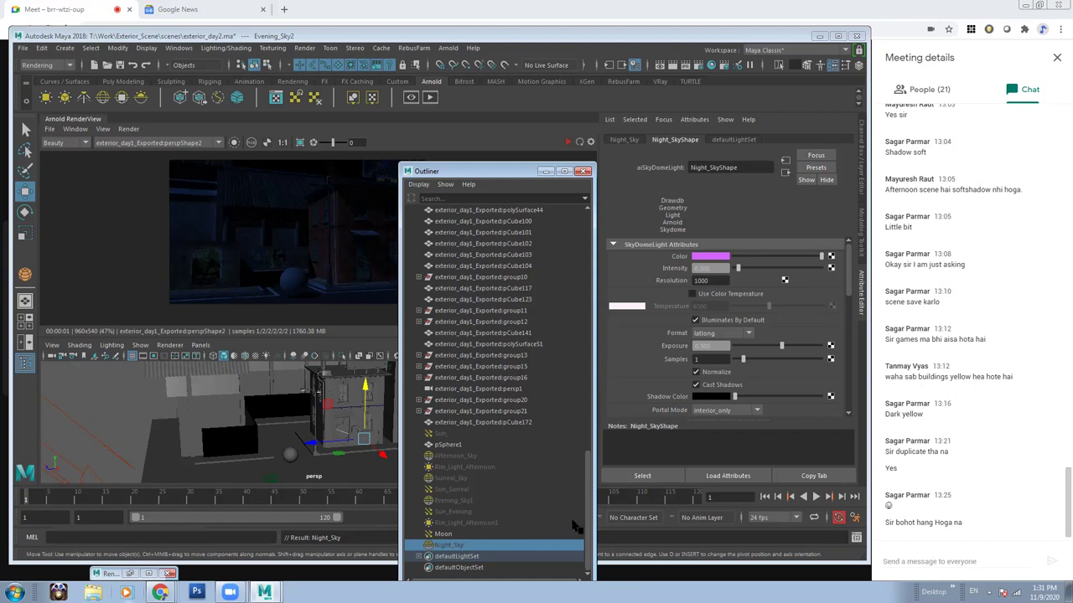
Tint Night_Sky dark blue from the colour history and unhide it with Shift+H.
left_click(718, 257)
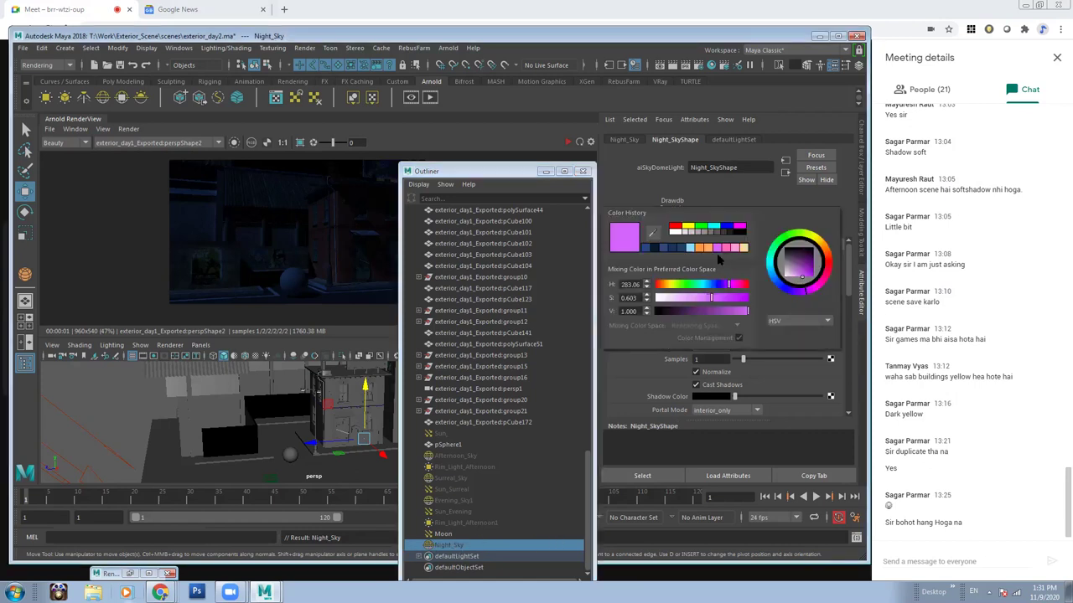
left_click(648, 250)
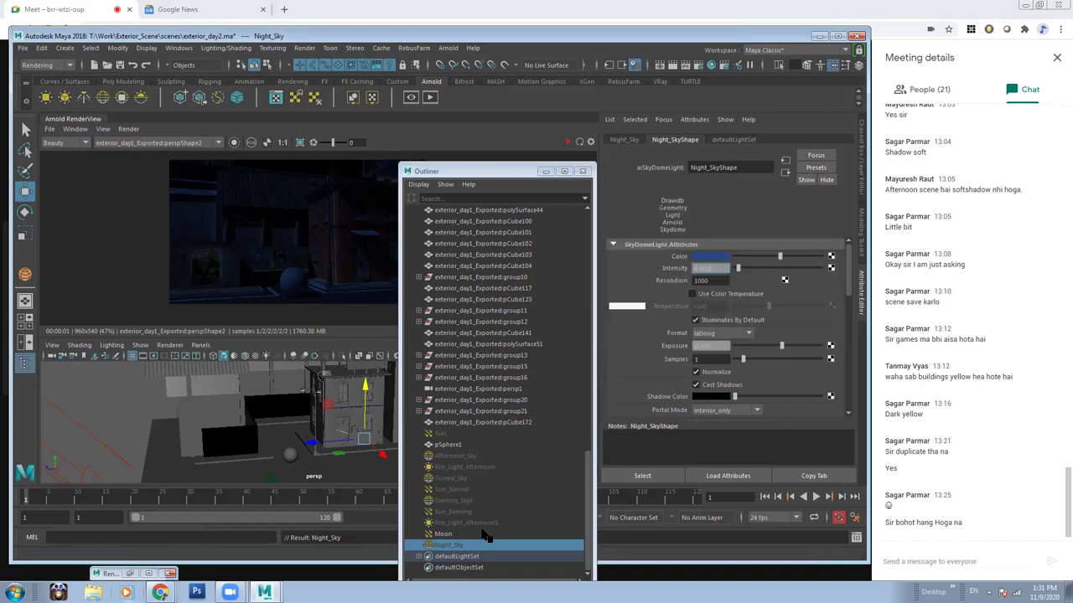
left_click(471, 534)
left_click(461, 545)
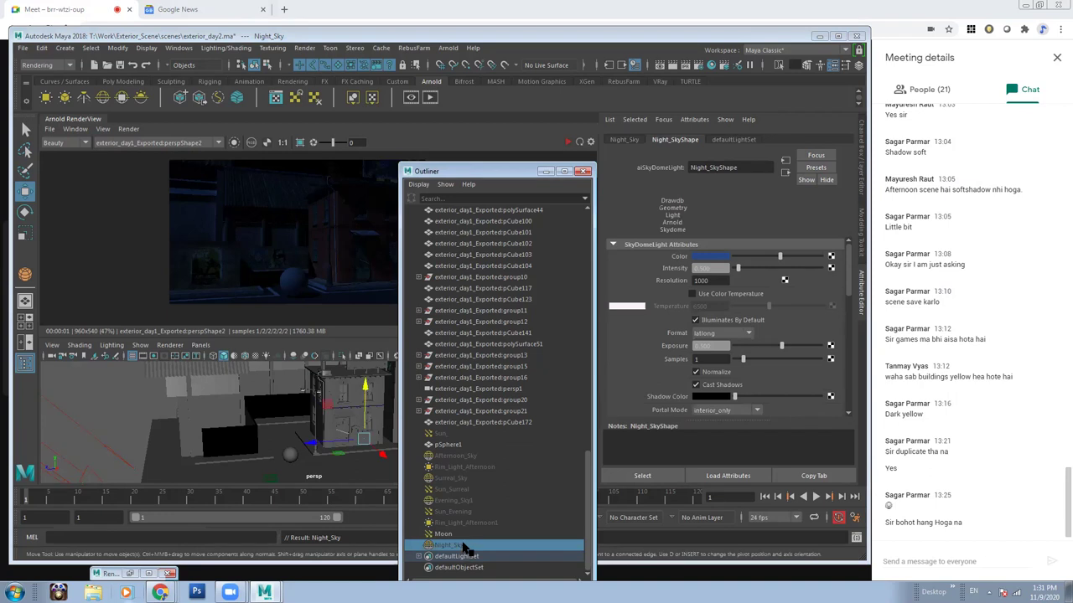
key("shift+h")
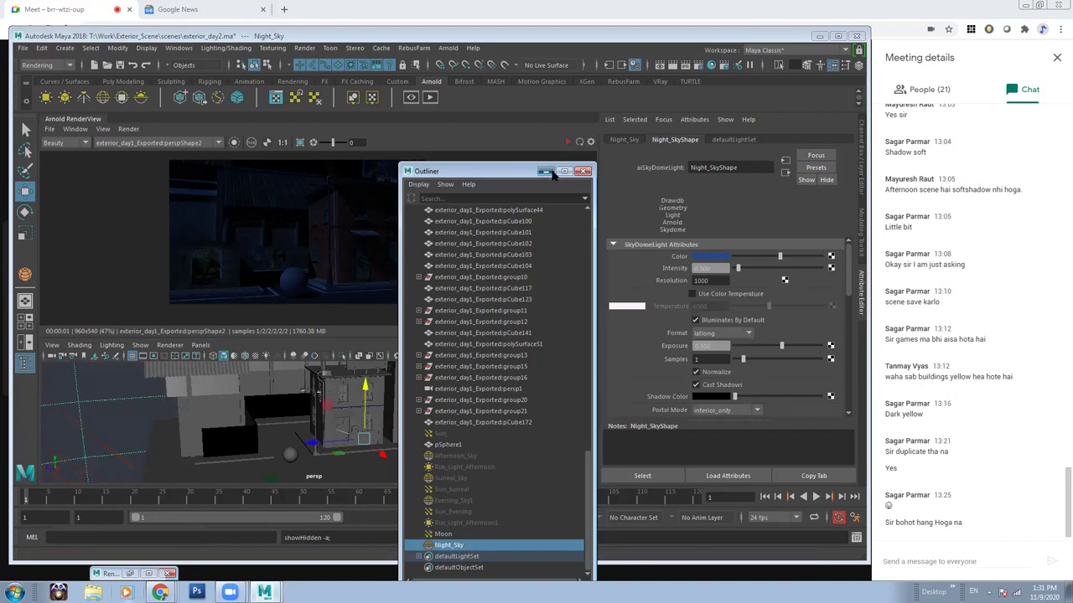
left_click(545, 171)
Store a new Snapshot_02 of the blue night-sky render in the RenderView storyboard.
scroll(297, 231, "up", 3)
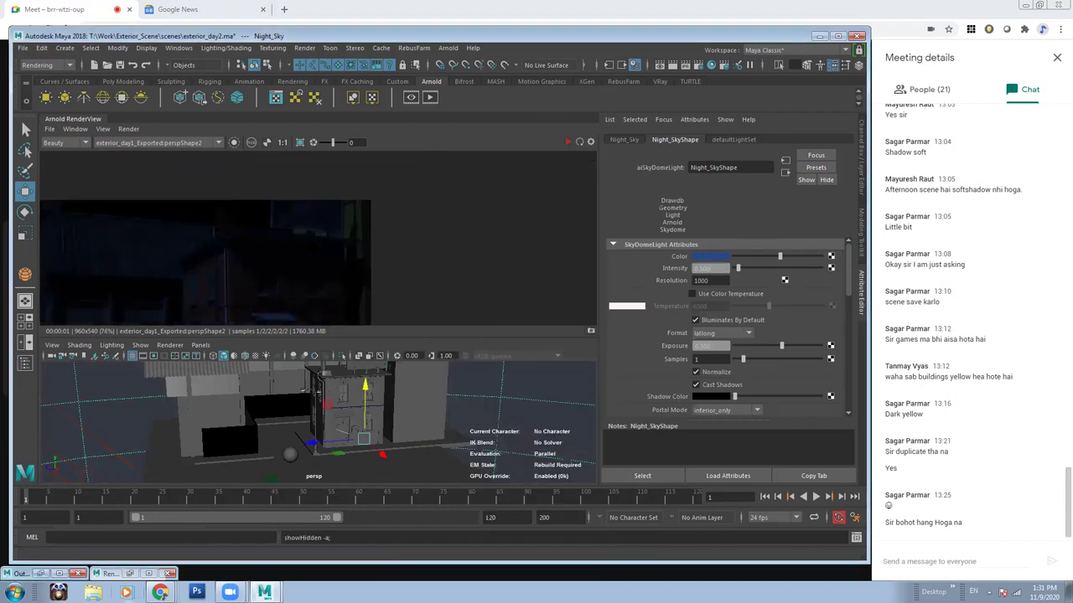
scroll(297, 231, "up", 2)
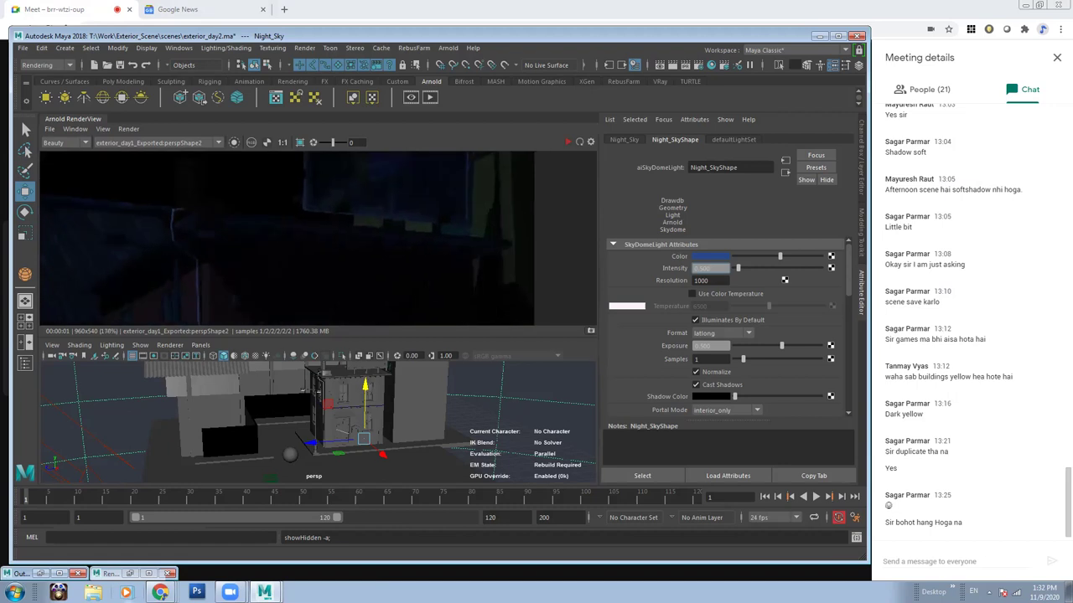
left_click(591, 333)
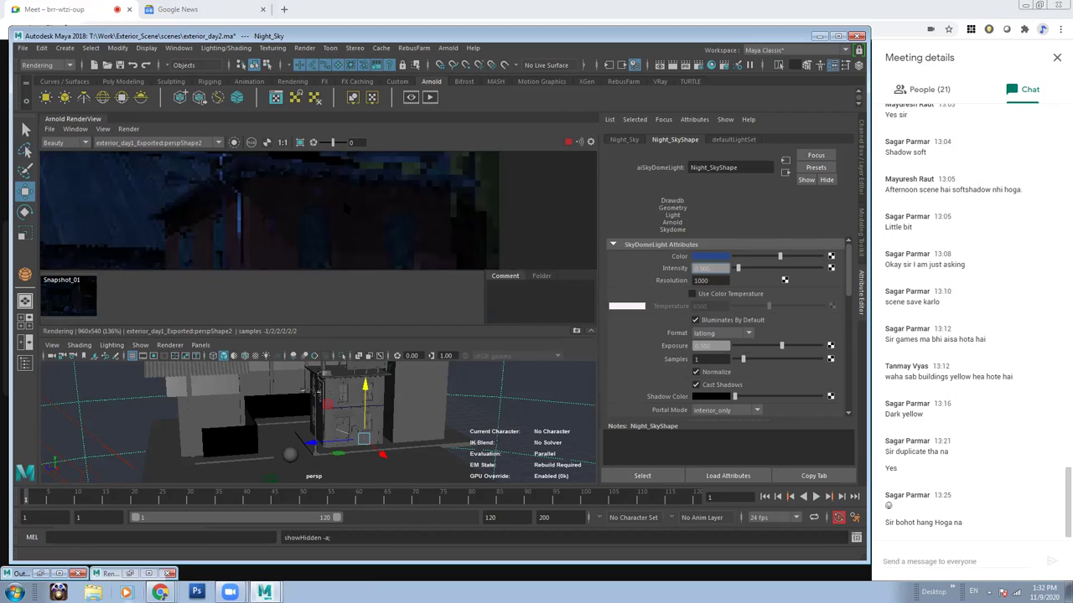
left_click(576, 331)
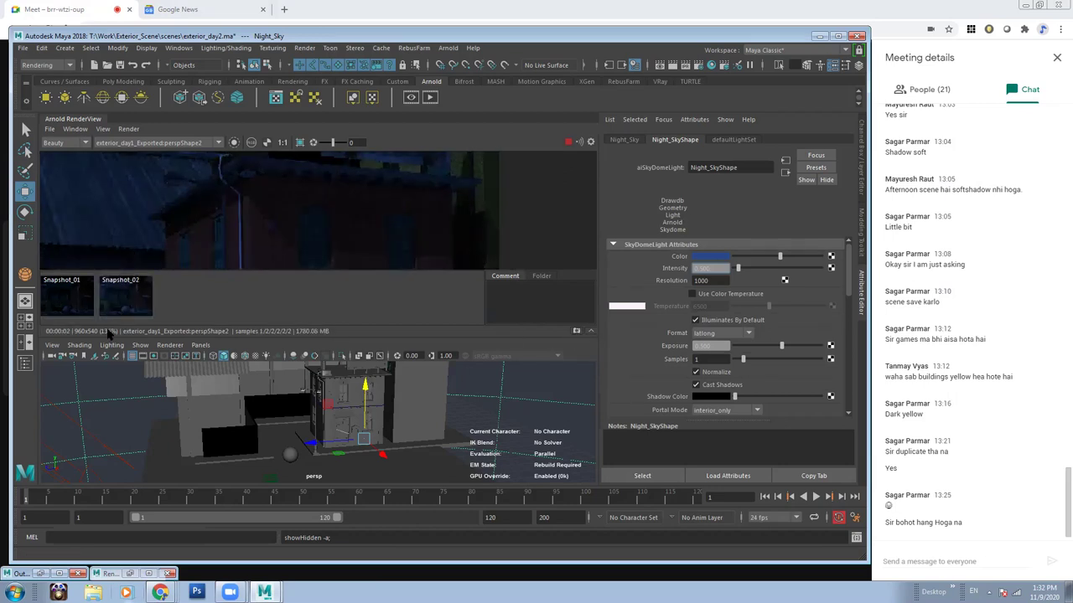
Flip between Snapshot_01, Snapshot_02 and the live render to compare, then collapse the storyboard.
left_click(67, 297)
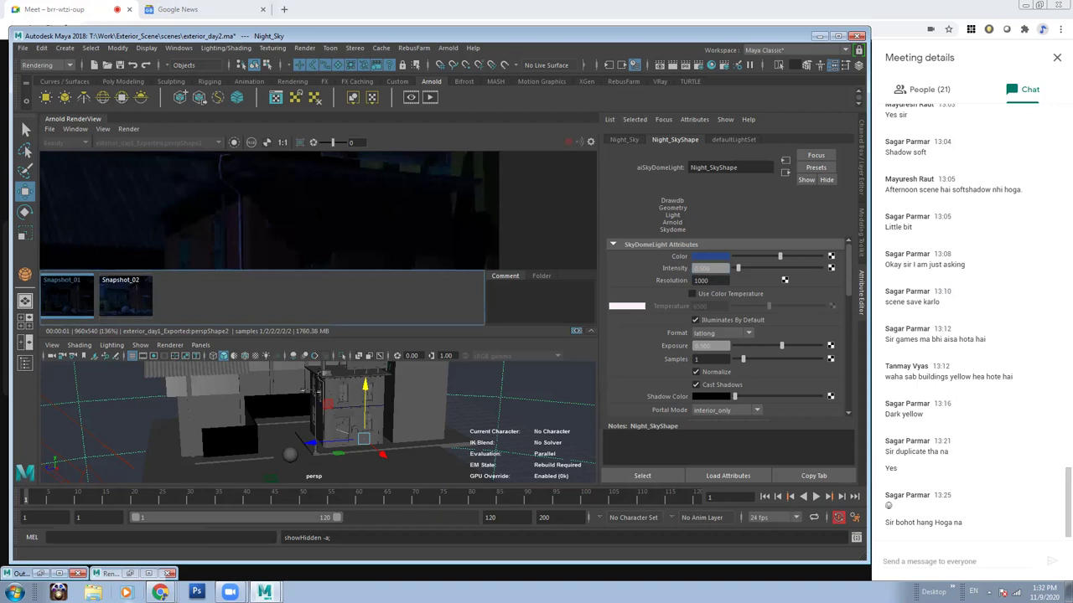
left_click(126, 297)
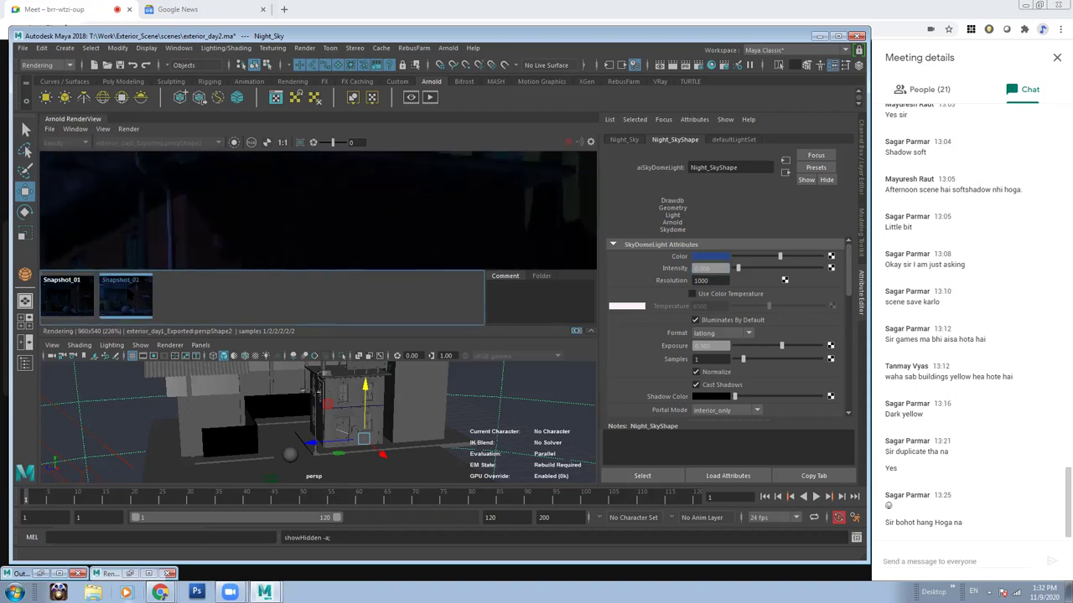
left_click(125, 295)
left_click(127, 300)
left_click(130, 300)
left_click(132, 301)
left_click(134, 302)
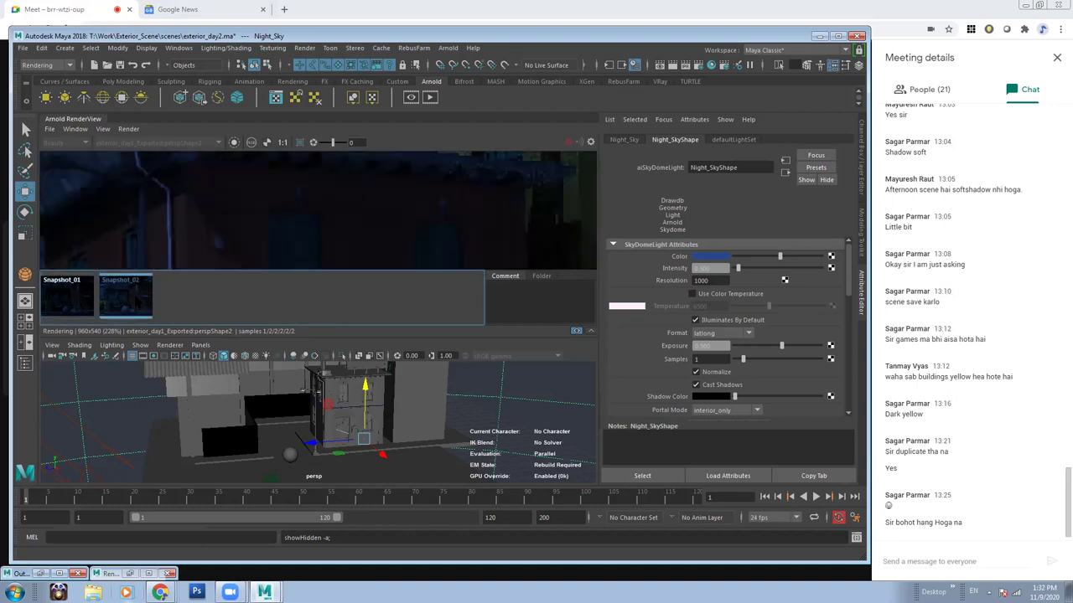
scroll(360, 243, "down", 8)
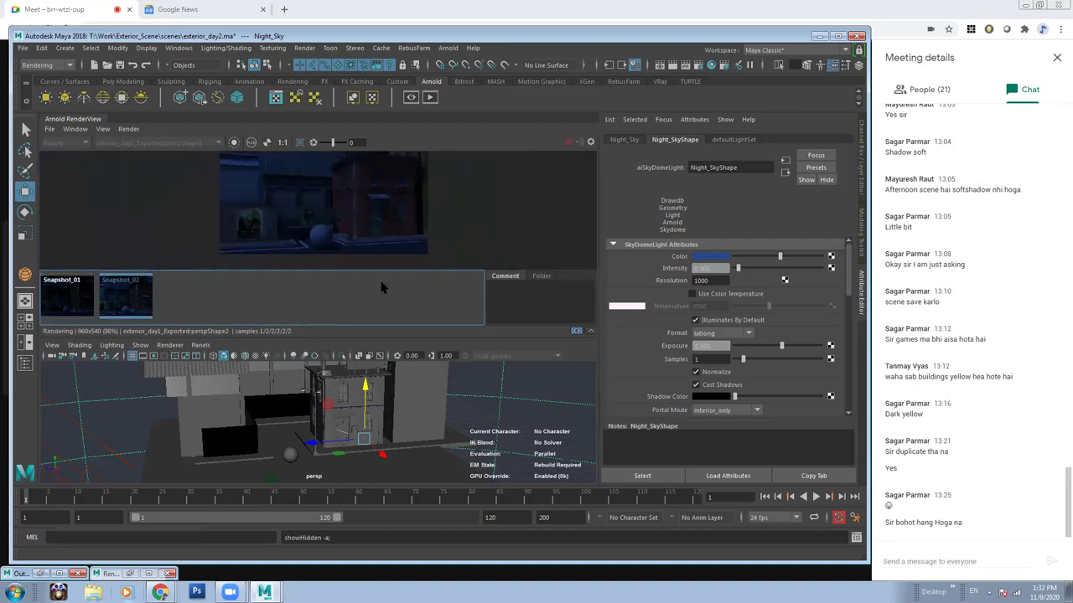
left_click(578, 333)
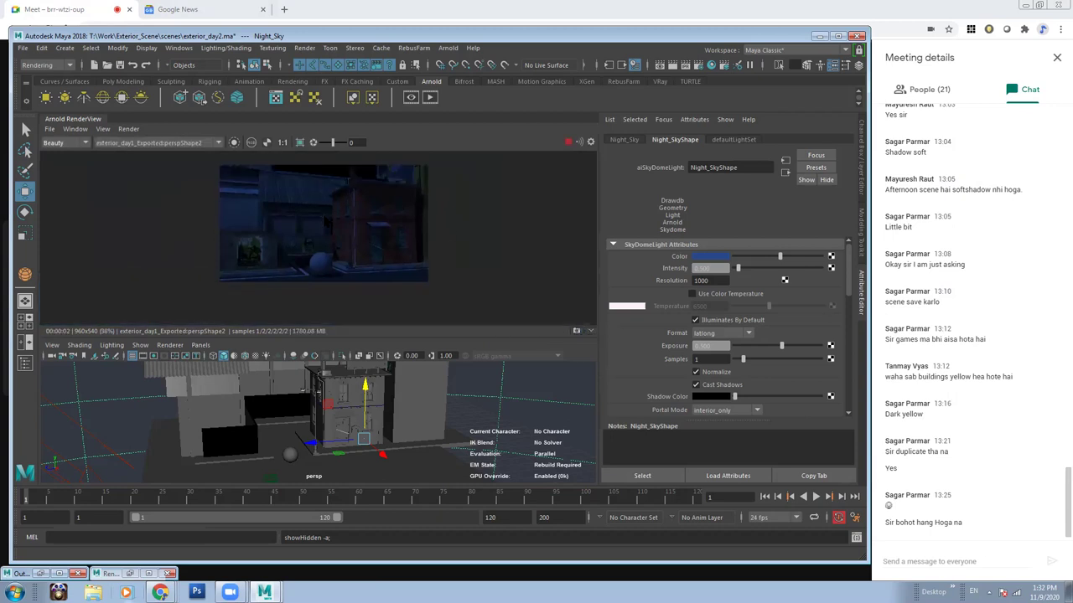
scroll(361, 251, "up", 2)
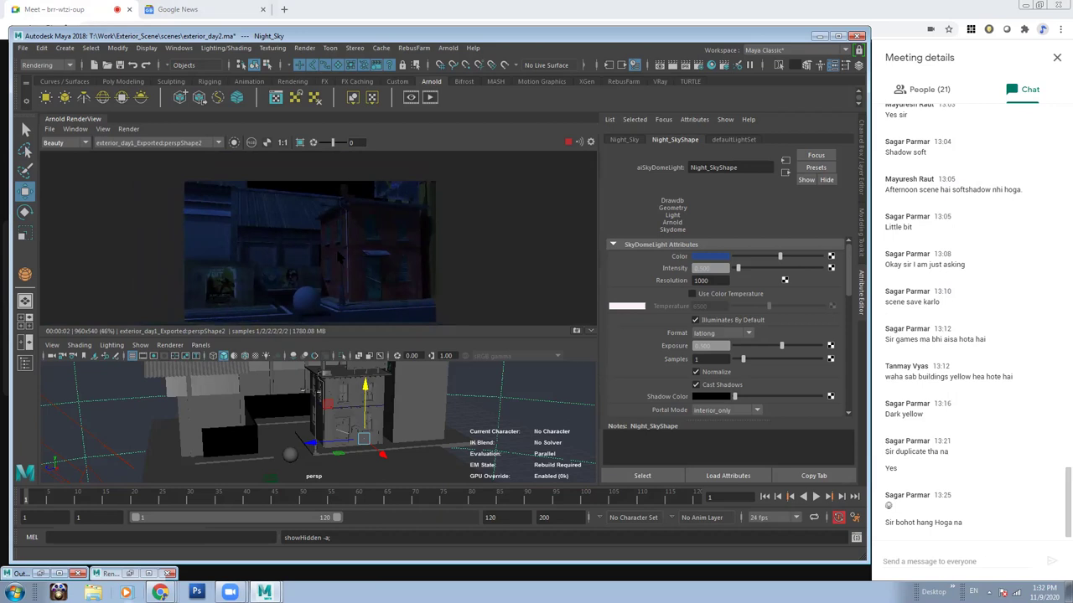
Select the Moon light in the Outliner and hide it, then review the moonless render.
left_click(37, 576)
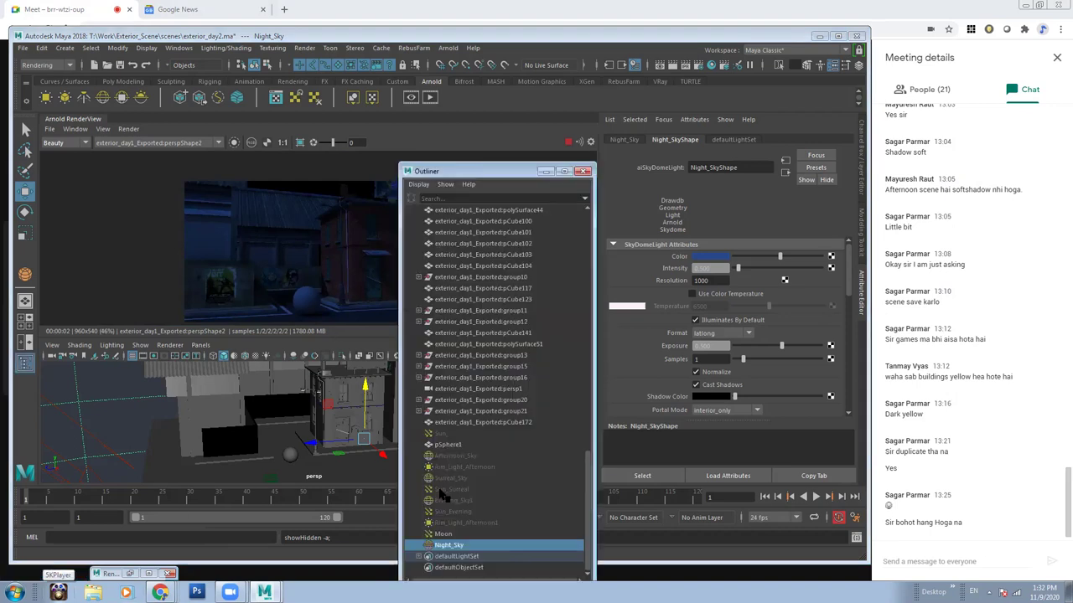
left_click(444, 535)
key("ctrl+h")
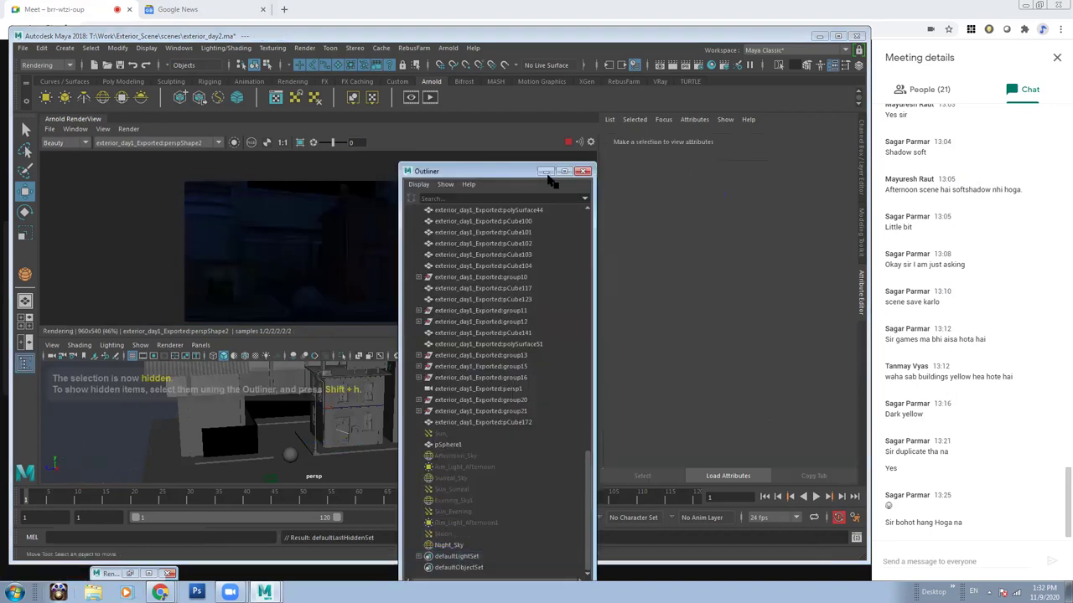
left_click(546, 171)
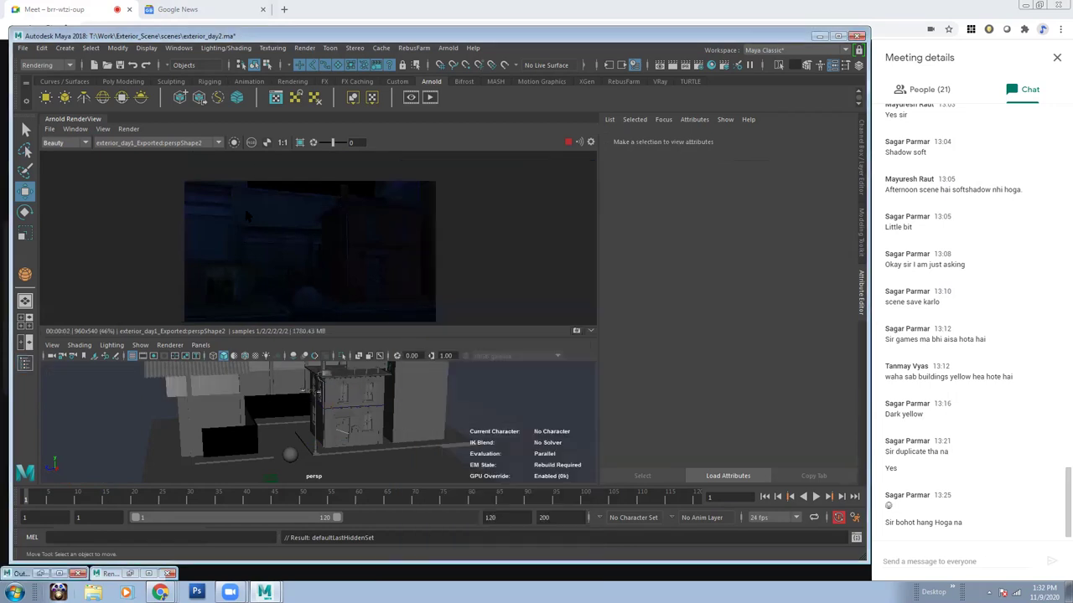
scroll(408, 235, "up", 1)
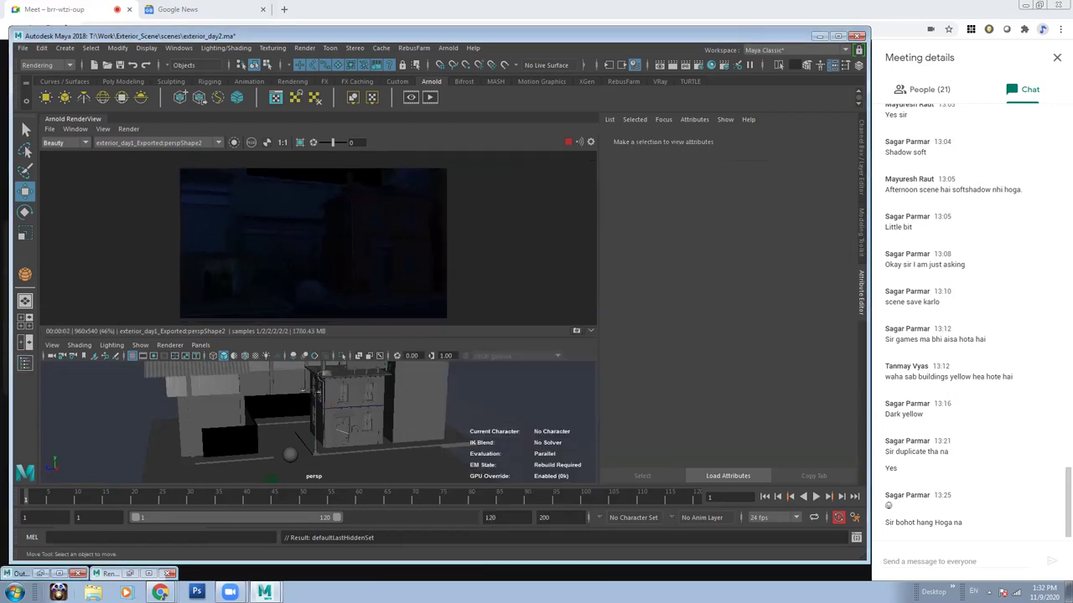
scroll(407, 235, "up", 1)
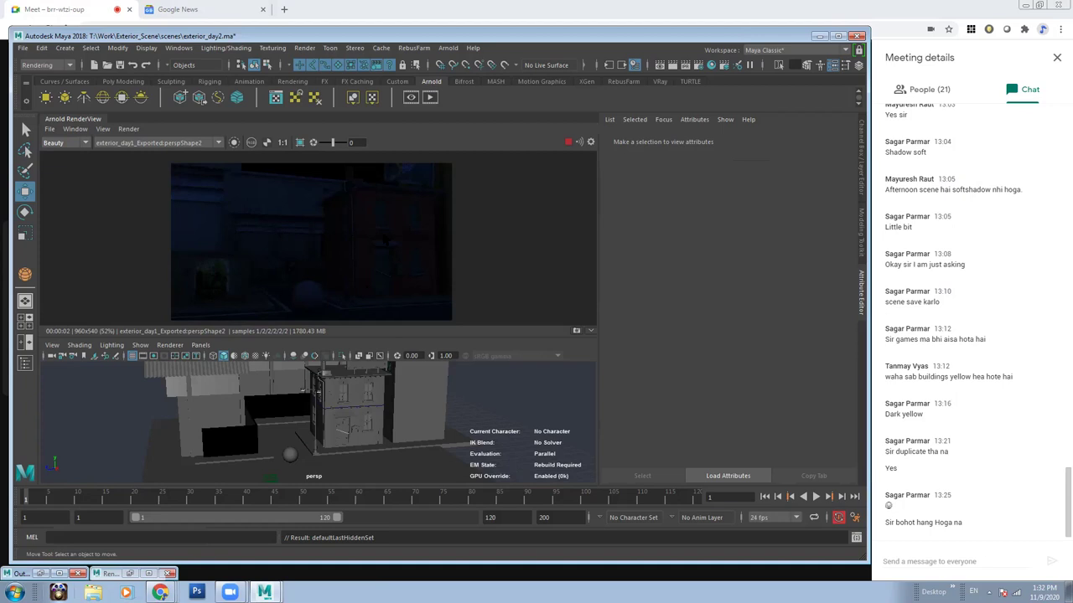
scroll(343, 228, "up", 1)
scroll(342, 228, "up", 1)
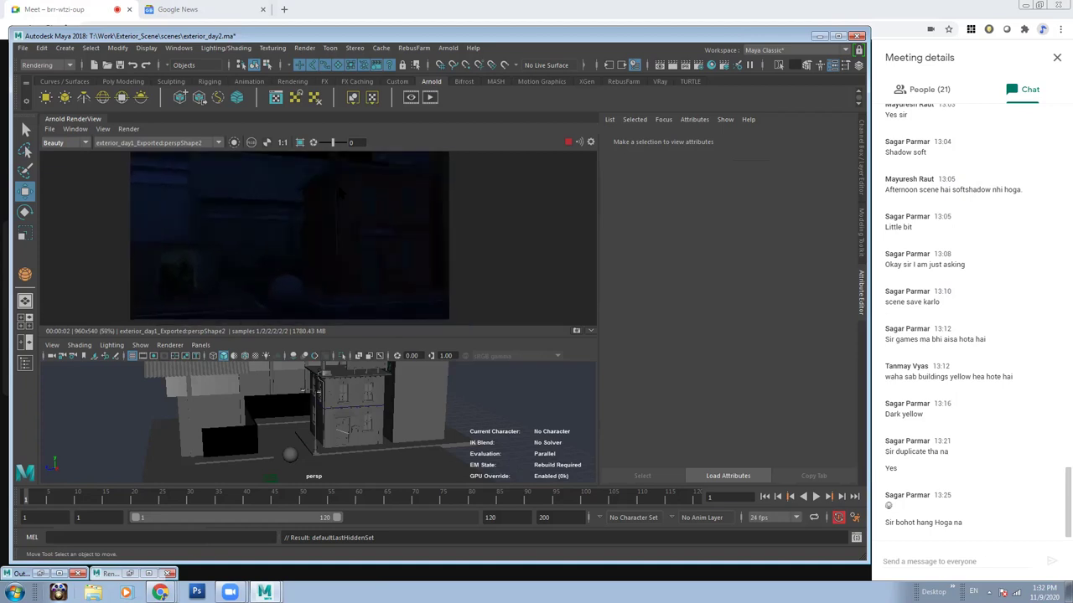
scroll(343, 228, "up", 1)
scroll(343, 228, "down", 1)
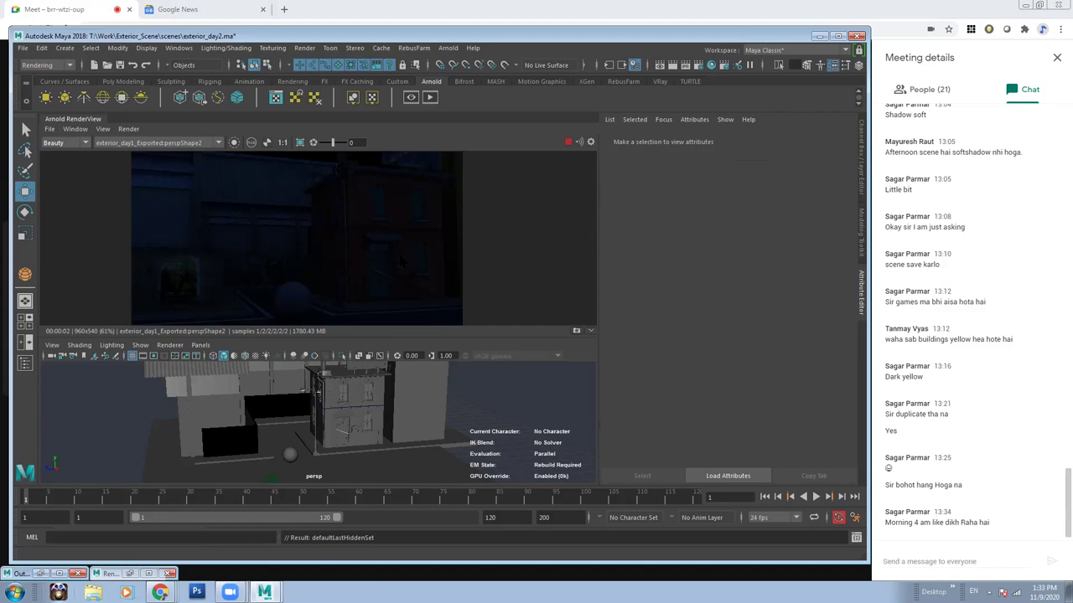
Orbit down beneath the street lamps and select the lamp bulb mesh.
left_click_drag(355, 412, 453, 457, "alt")
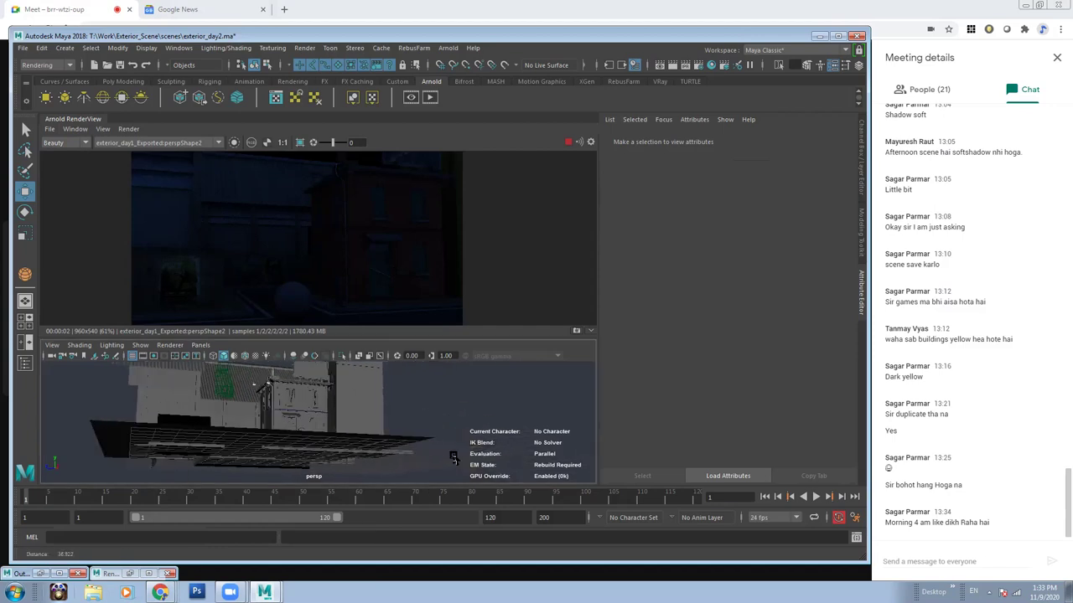
right_click_drag(453, 457, 312, 401, "alt")
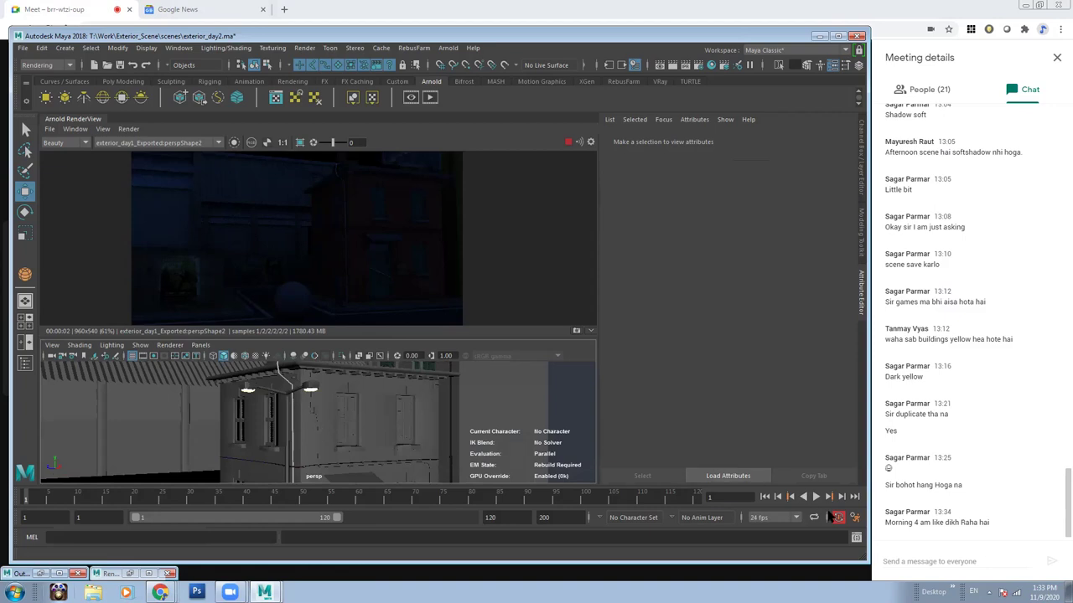
right_click_drag(354, 415, 160, 419, "alt")
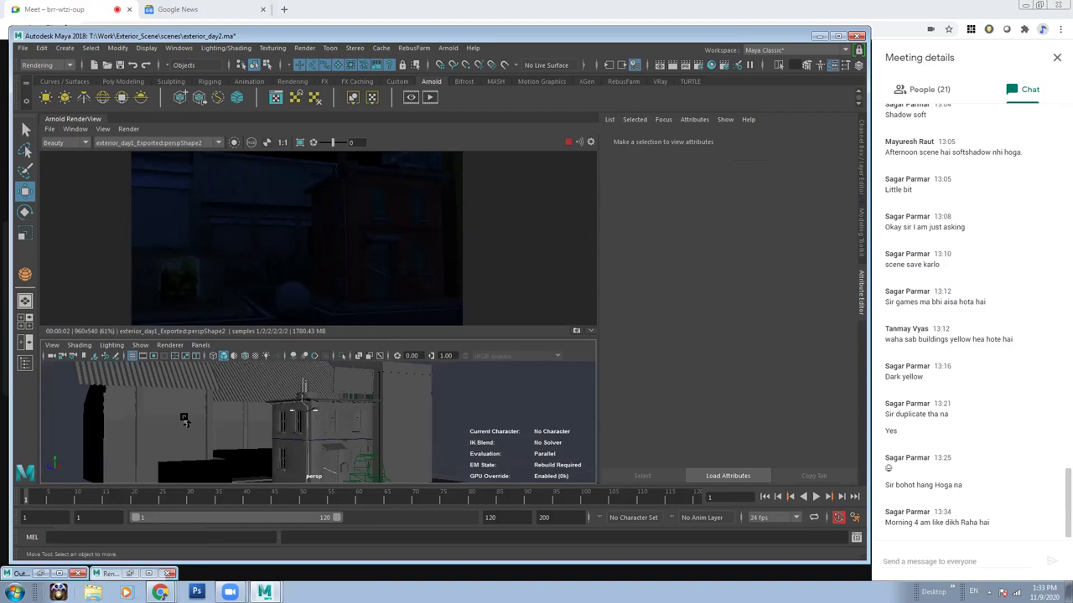
left_click_drag(313, 413, 285, 412, "alt")
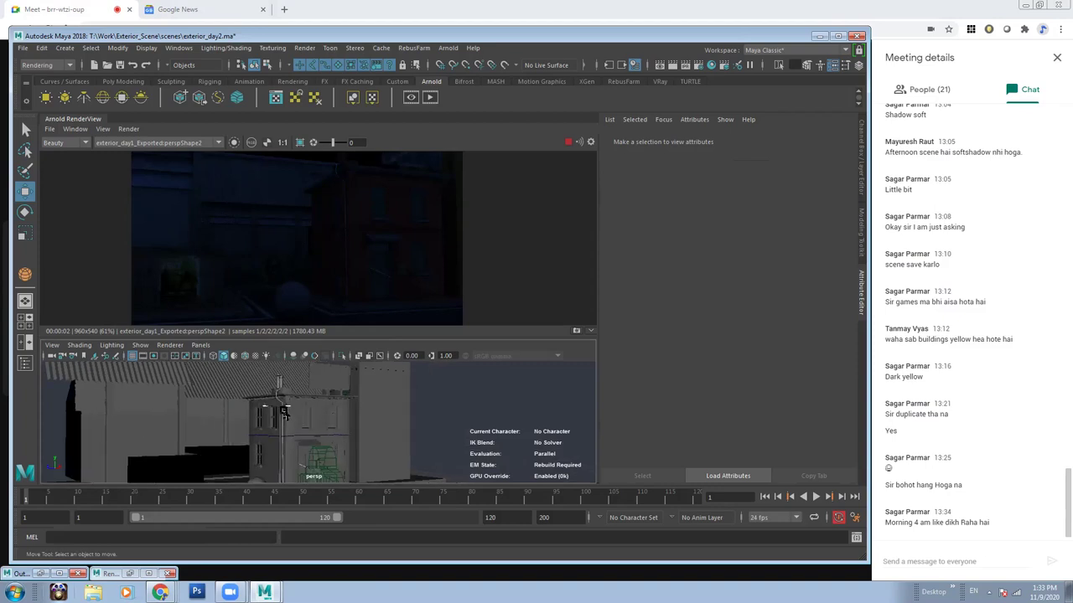
right_click_drag(395, 437, 395, 407, "alt")
mouse_move(395, 407)
left_mouse_down("alt")
mouse_move(323, 385)
mouse_move(319, 411)
left_mouse_up("alt")
left_click(318, 411)
left_click_drag(203, 416, 268, 424, "alt")
right_click_drag(269, 423, 371, 434, "alt")
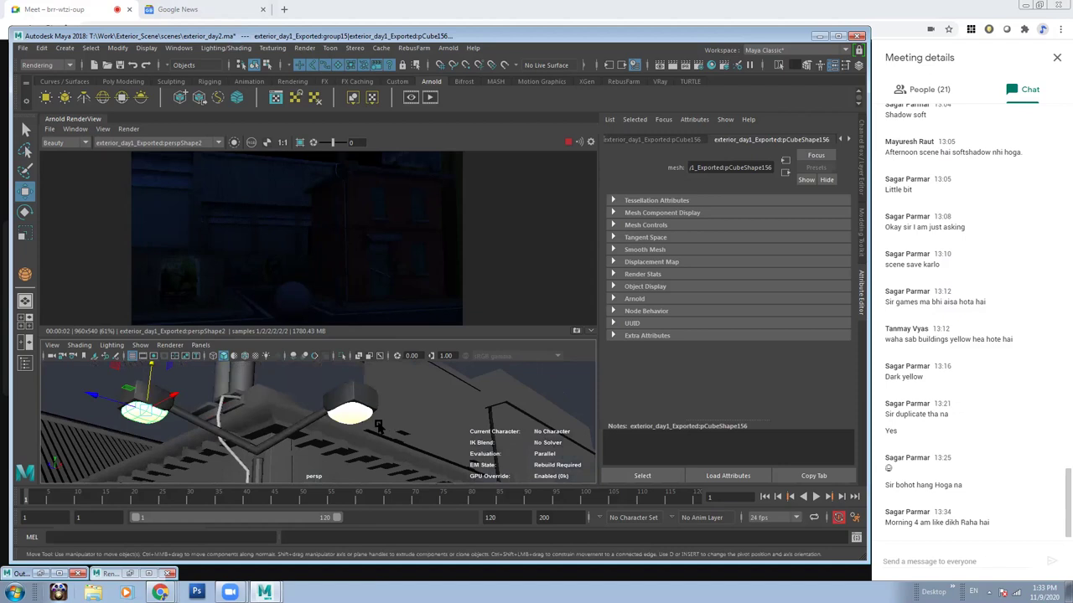
left_click_drag(378, 428, 276, 388, "alt")
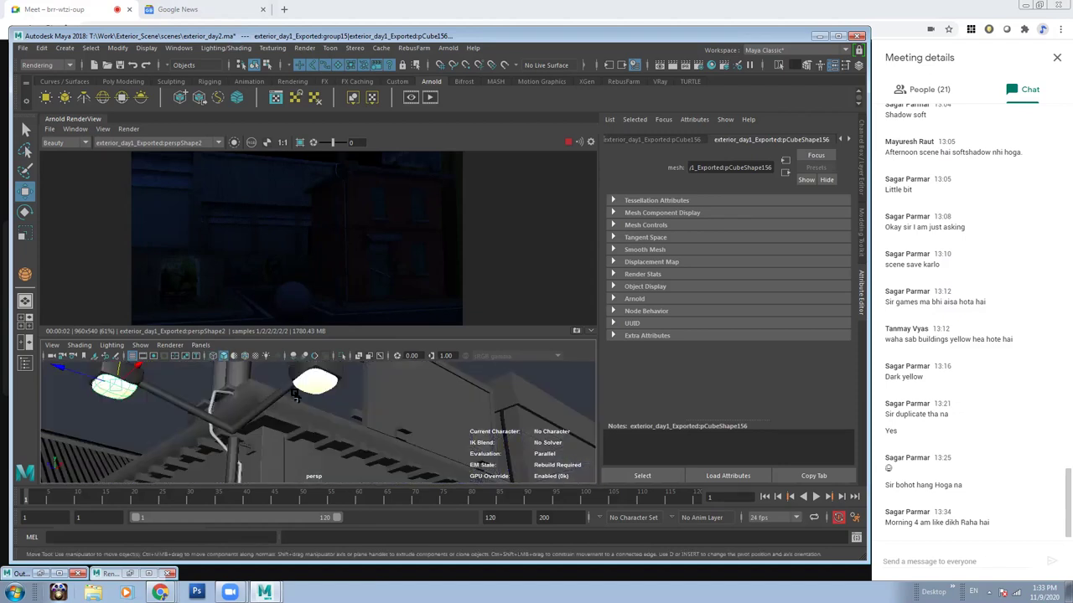
left_click_drag(295, 394, 264, 405, "alt")
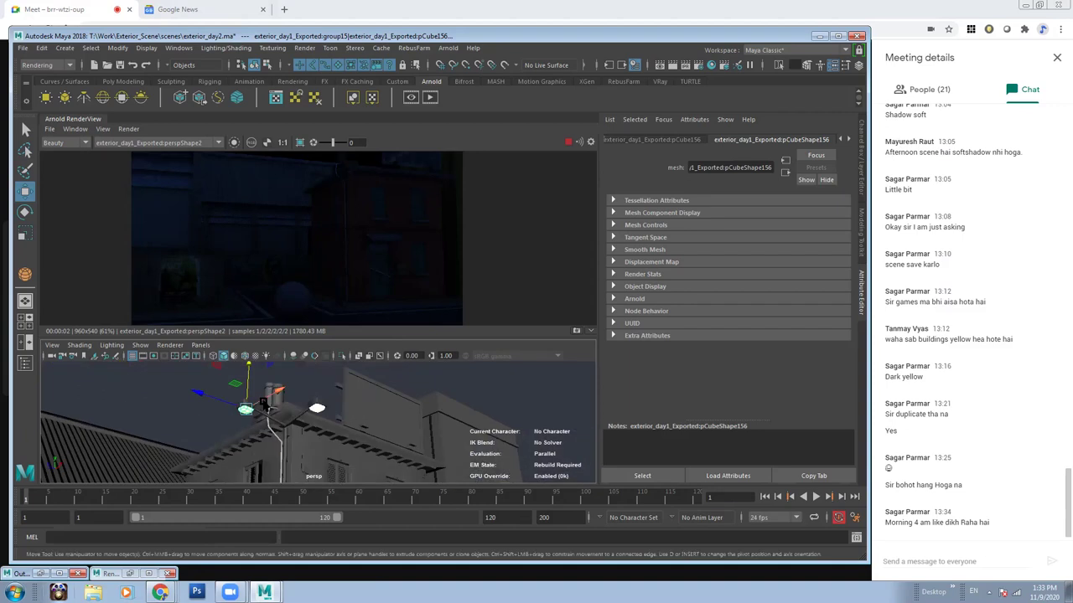
Assign a new Arnold aiStandardSurface material to the bulb.
right_click_drag(316, 411, 312, 558)
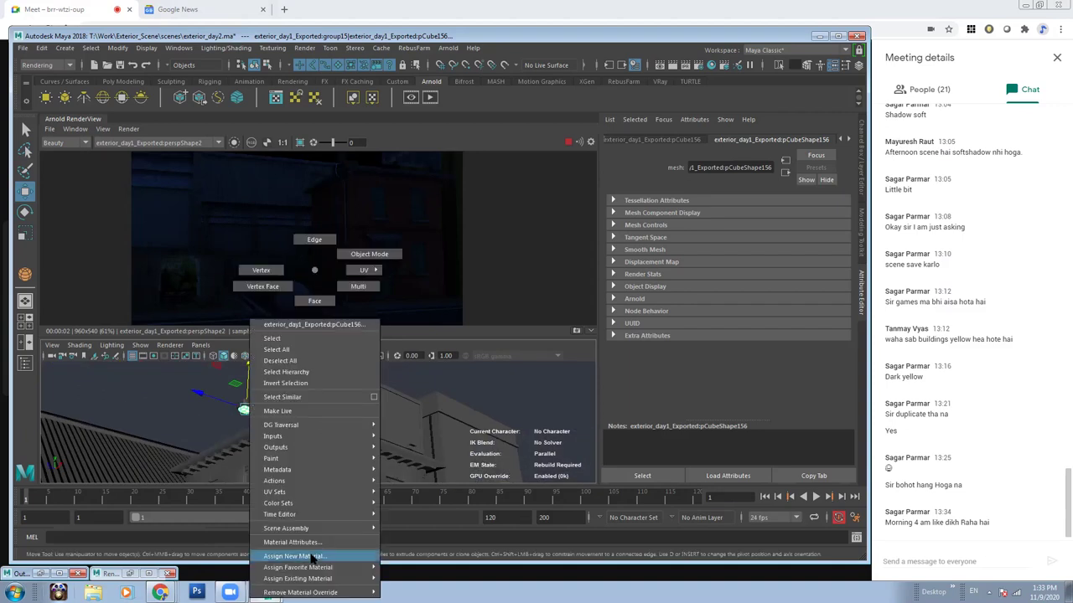
left_click(561, 250)
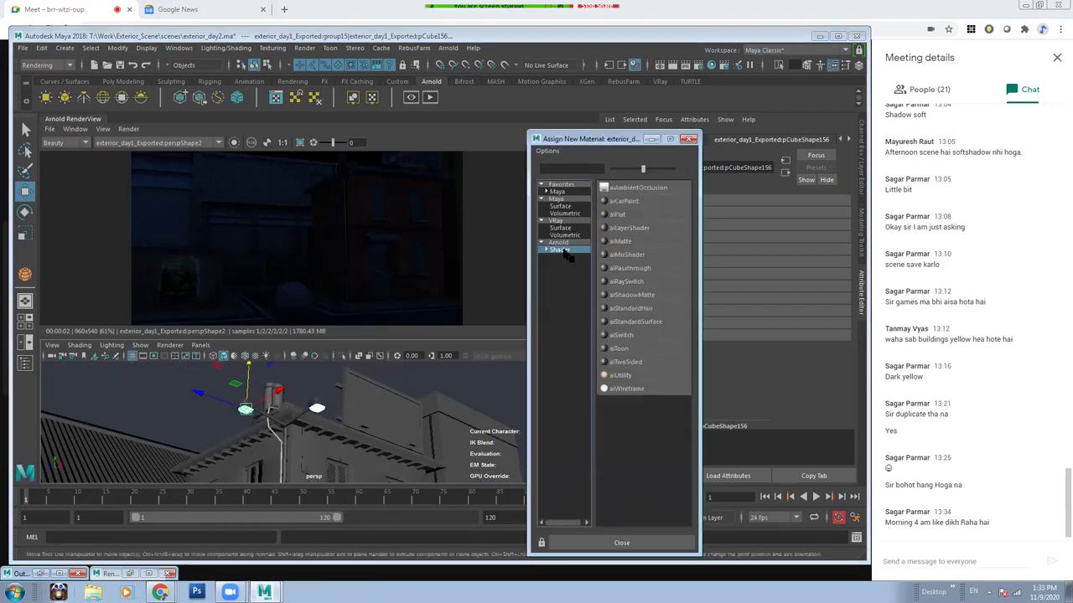
left_click(626, 322)
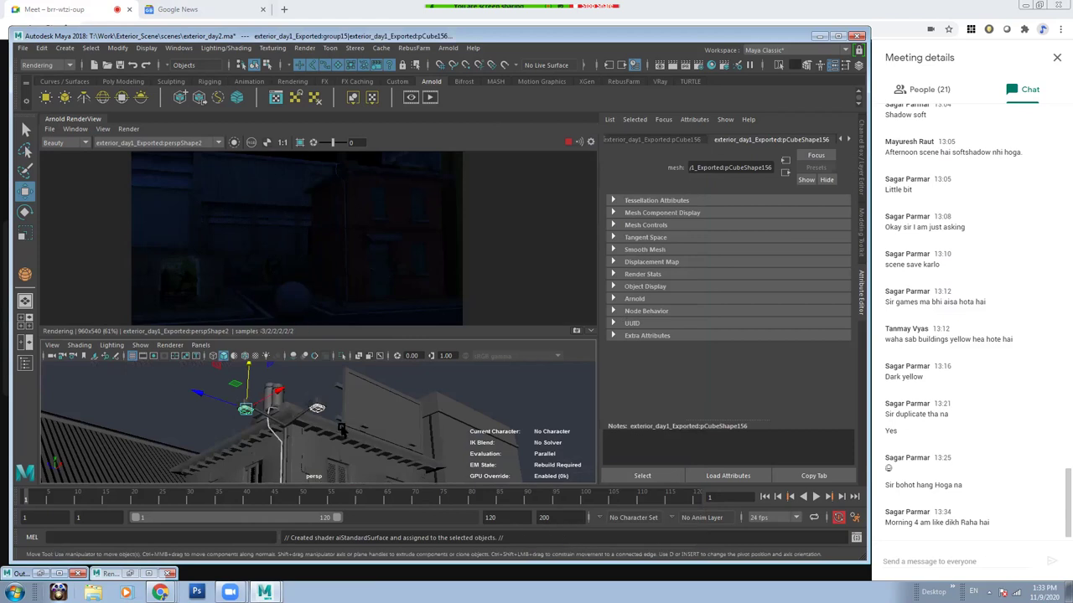
left_click_drag(316, 408, 335, 415, "alt")
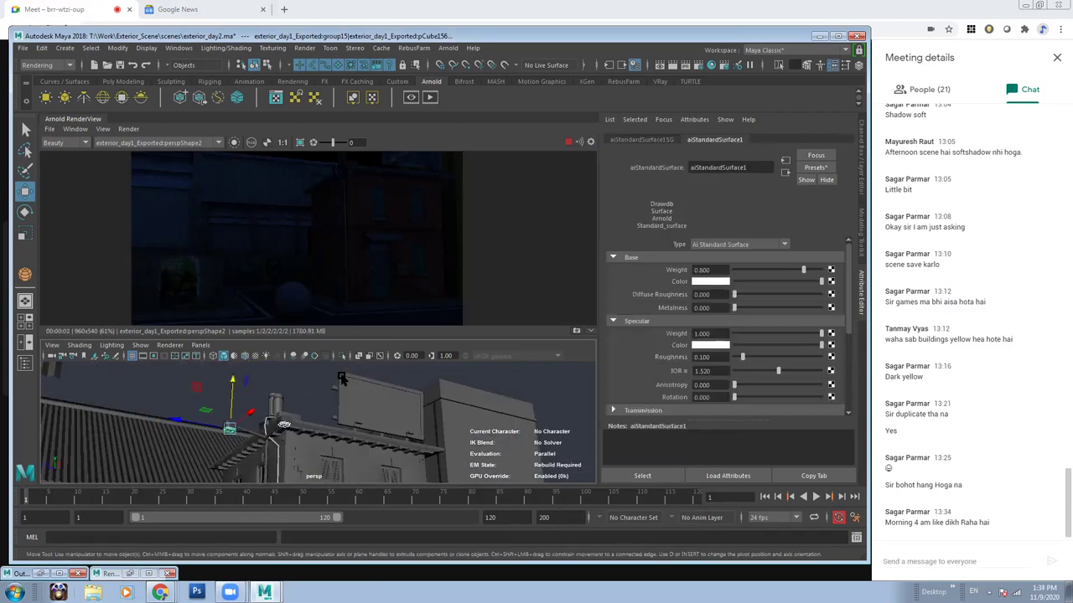
Replace the aiStandardSurface1 settings with the Incandescent_Bulb preset.
left_click(816, 167)
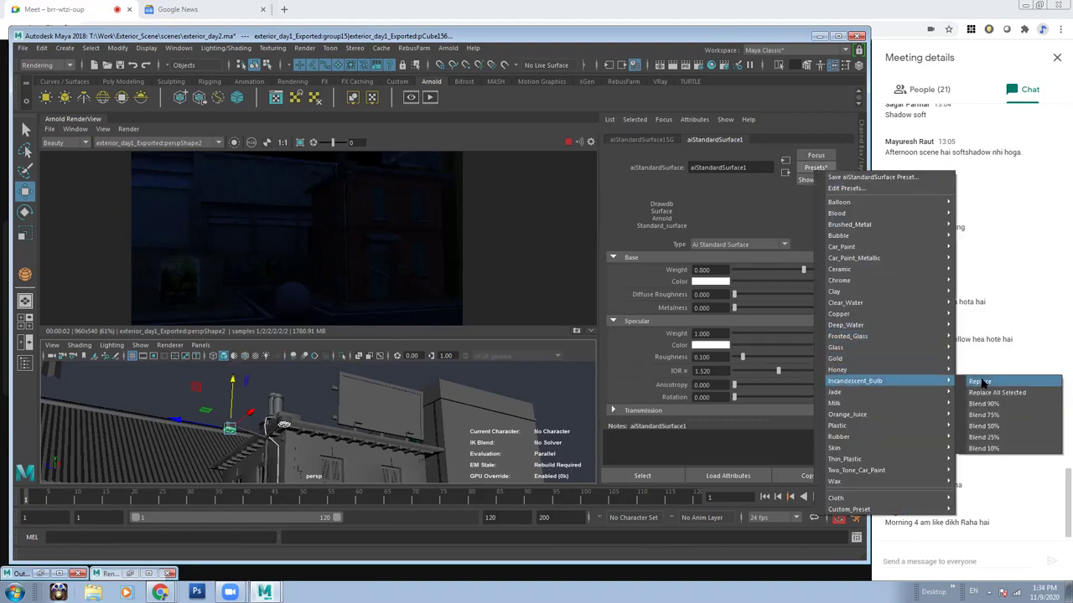
mouse_move(848, 336)
left_click(982, 384)
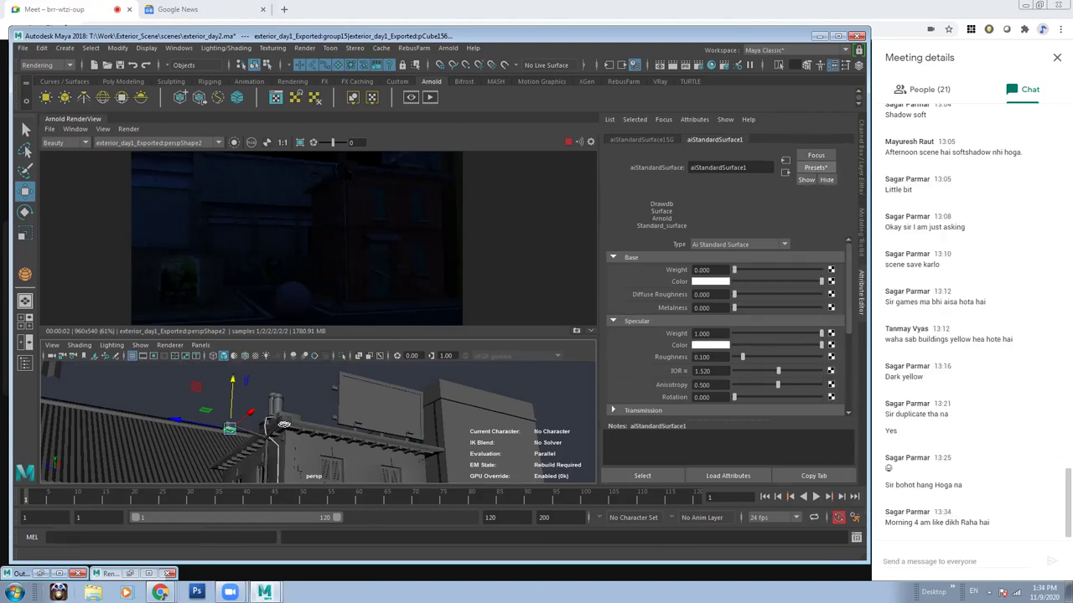
left_click_drag(341, 419, 318, 419, "alt")
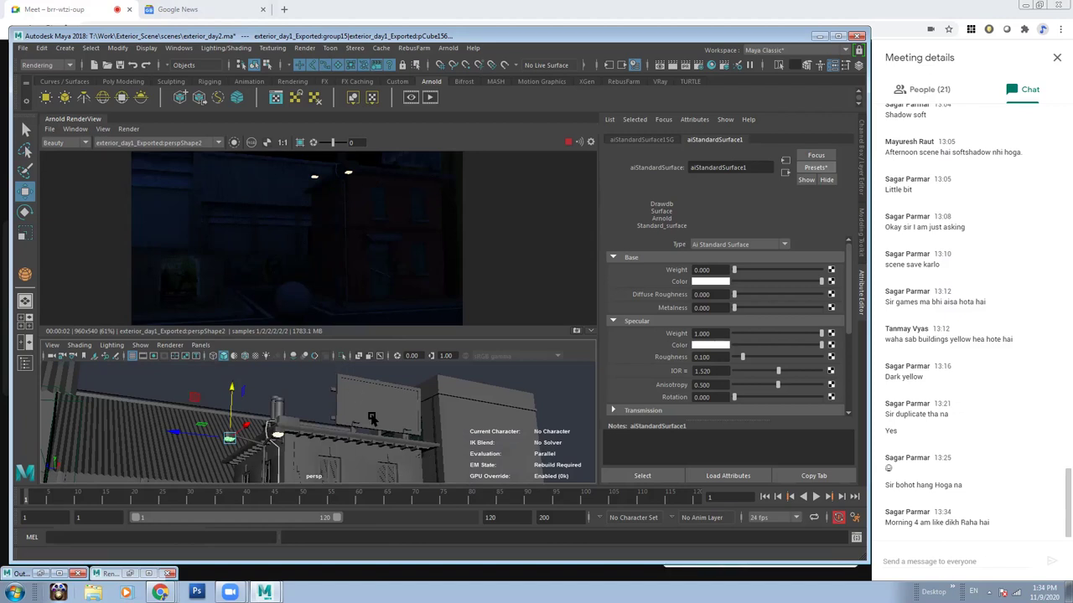
left_click_drag(373, 419, 302, 424, "alt")
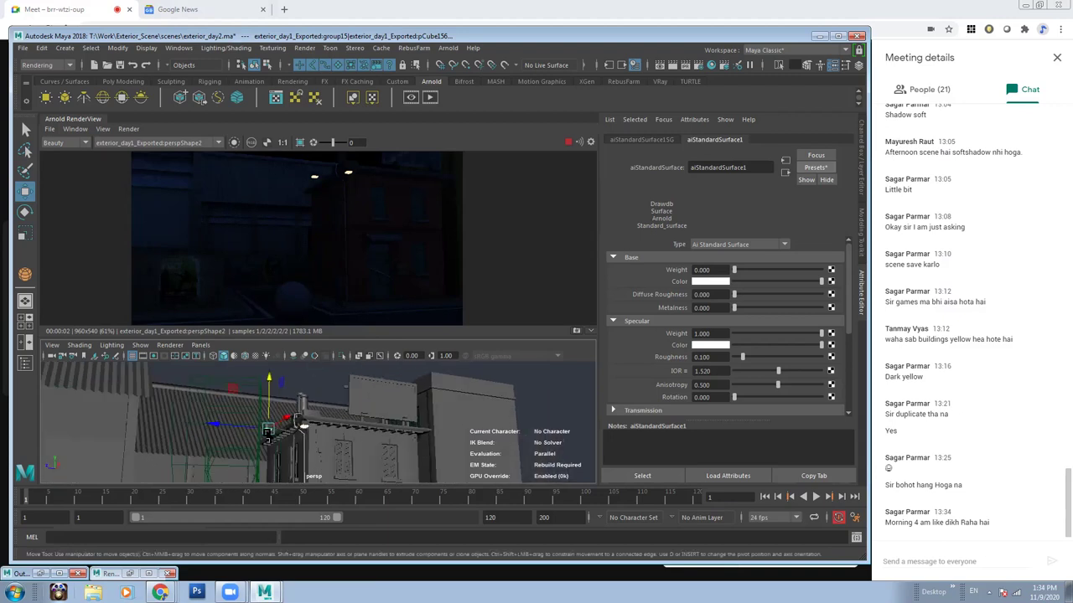
left_click_drag(282, 524, 218, 528, "alt")
left_click_drag(277, 424, 312, 424, "alt")
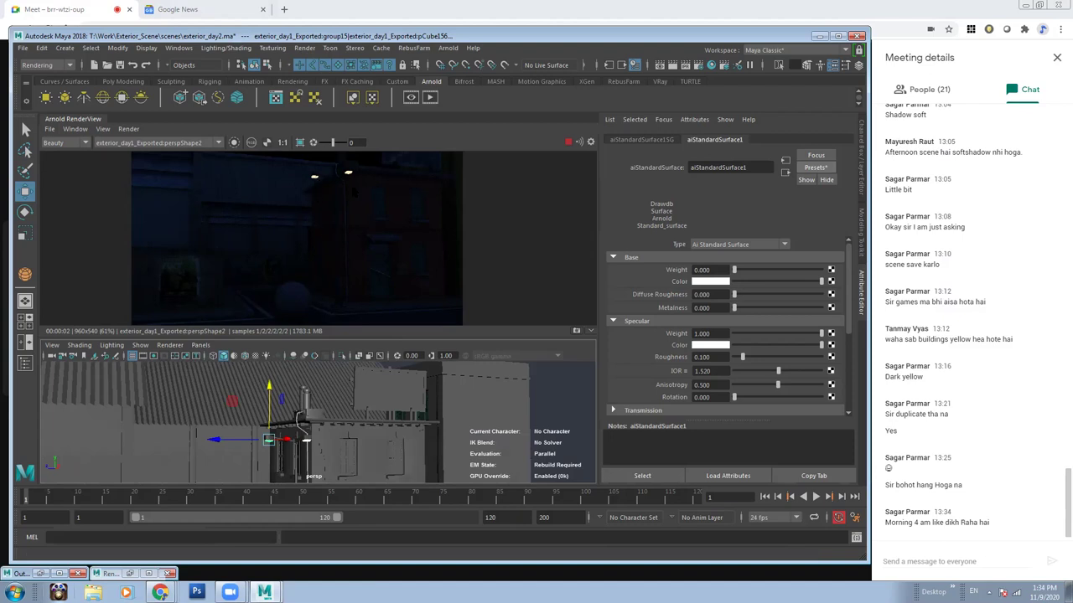
left_click_drag(305, 441, 277, 423, "alt")
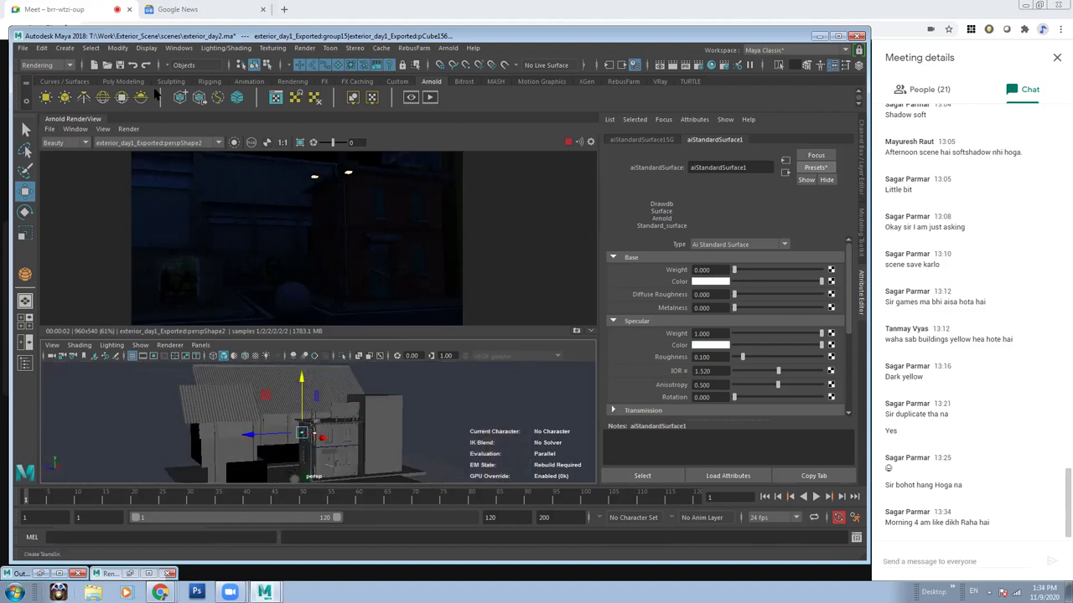
Create an Arnold aiPhotometricLight at the street lamp and open its Photometry File browser.
left_click(84, 97)
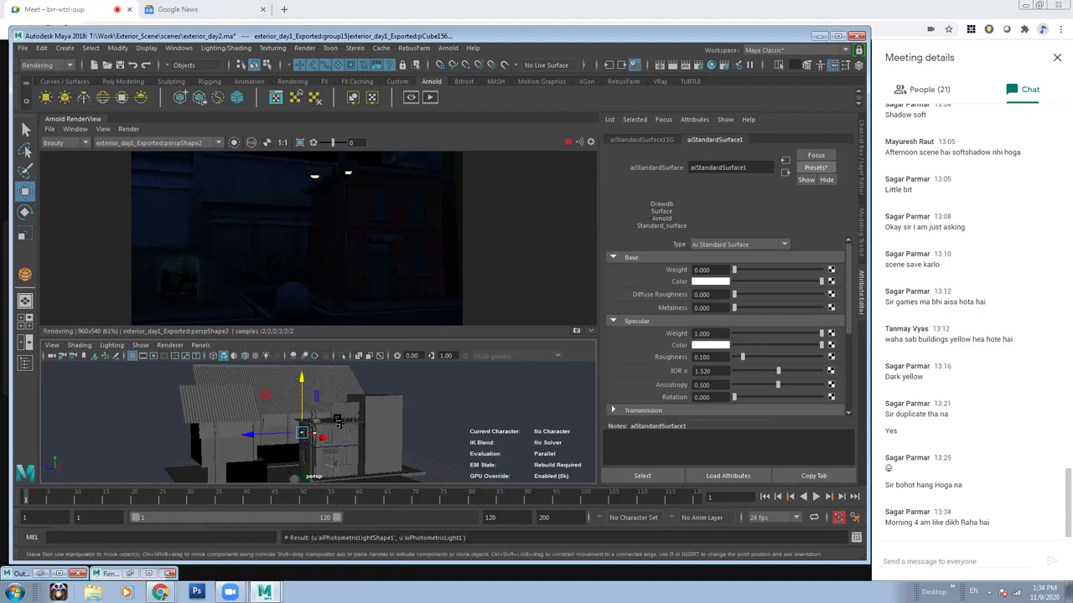
left_click_drag(338, 422, 512, 289, "alt")
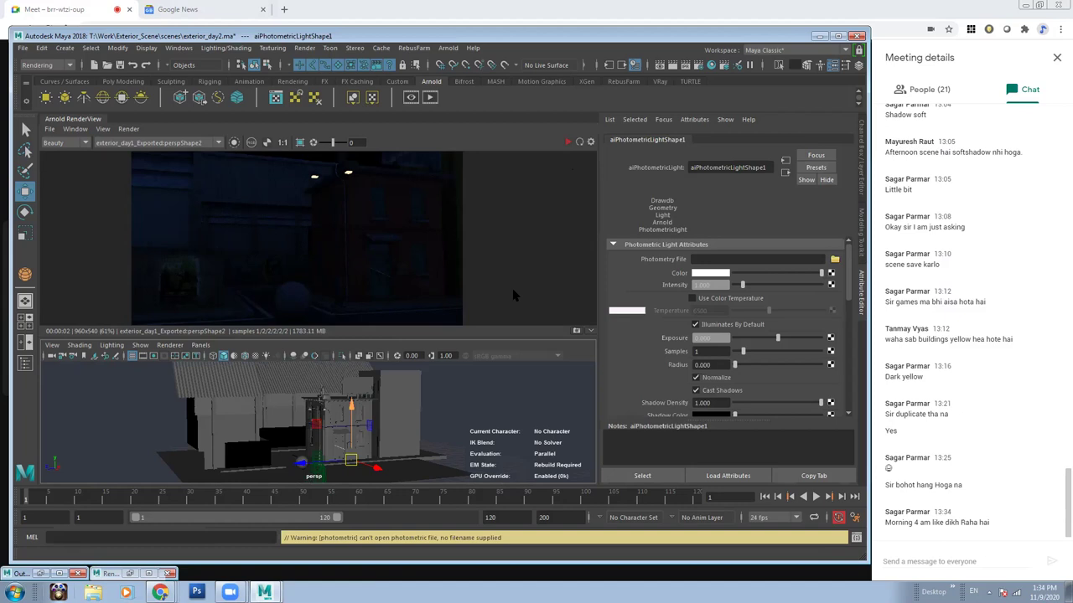
mouse_move(352, 394)
left_mouse_down("alt")
mouse_move(335, 431)
mouse_move(310, 440)
mouse_move(386, 425)
mouse_move(292, 469)
mouse_move(299, 496)
mouse_move(377, 443)
mouse_move(321, 400)
mouse_move(281, 417)
mouse_move(327, 398)
mouse_move(339, 379)
mouse_move(304, 394)
mouse_move(273, 365)
mouse_move(302, 376)
mouse_move(225, 438)
mouse_move(78, 381)
left_mouse_up("alt")
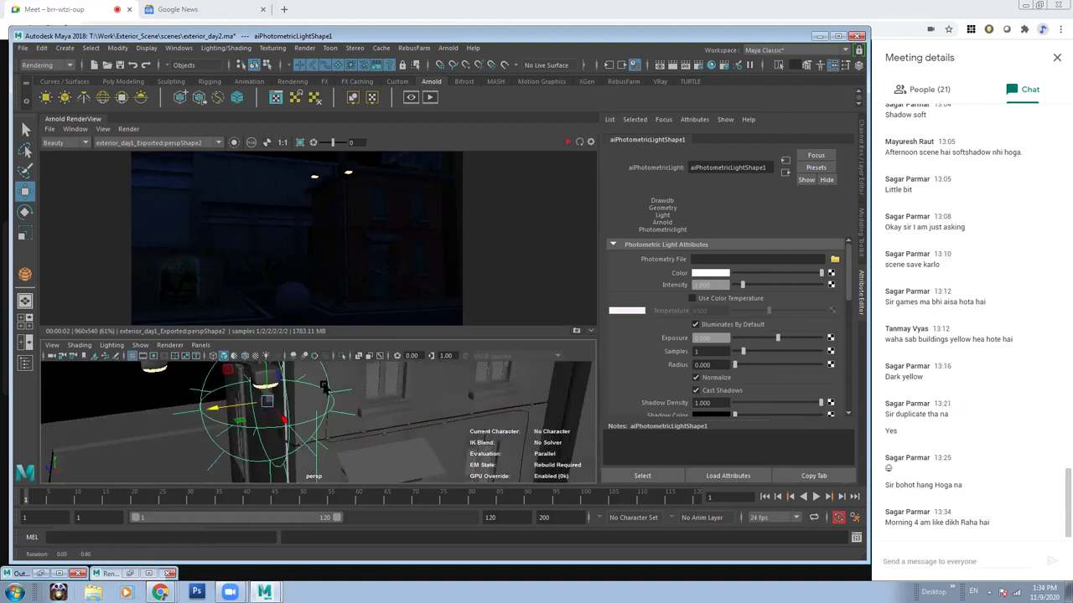
mouse_move(149, 387)
left_mouse_down("alt")
mouse_move(322, 398)
mouse_move(254, 400)
mouse_move(312, 411)
left_mouse_up("alt")
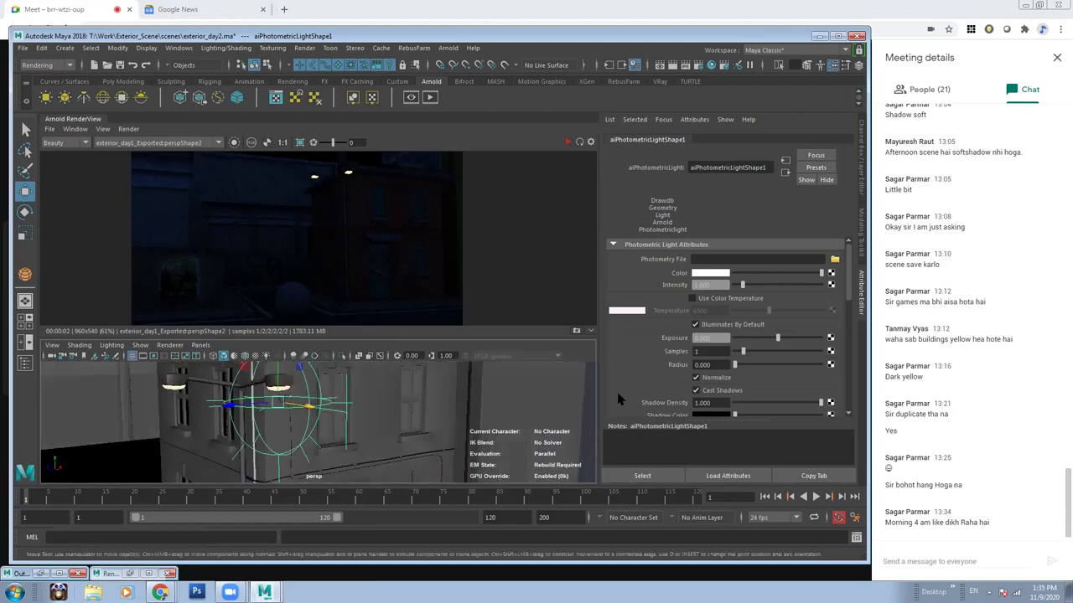
left_click(836, 261)
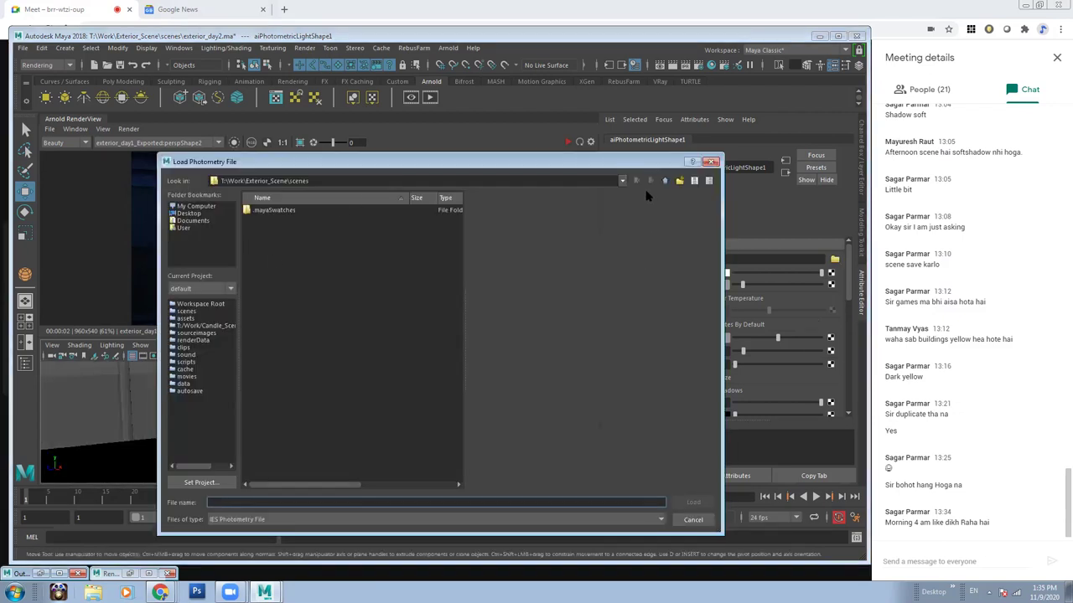
Load 13.IES from T:/Resources/iesguide as the photometric light's profile.
left_click(196, 206)
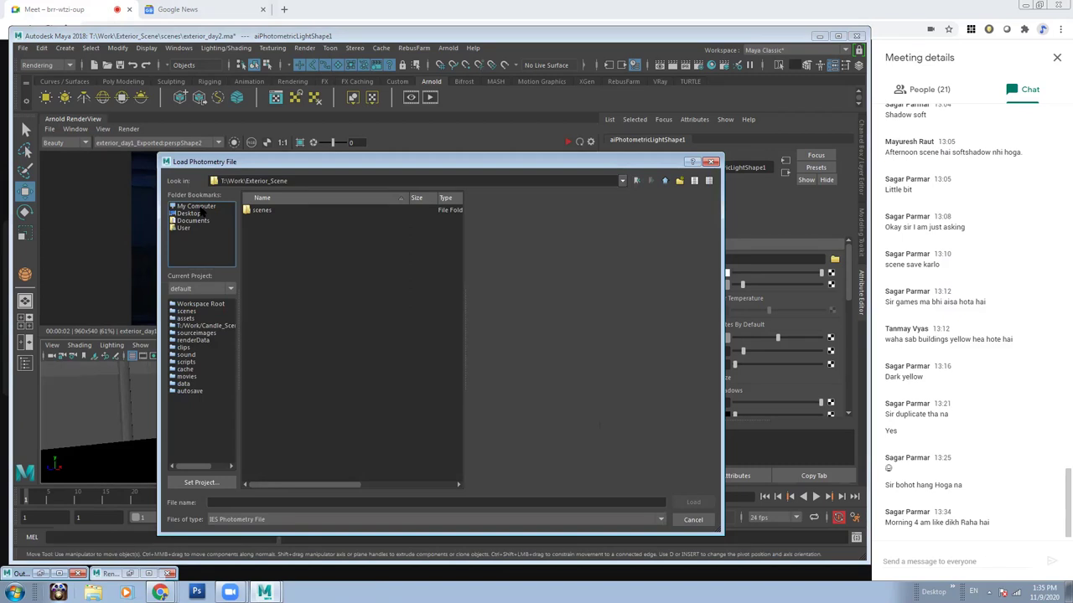
left_click(285, 219)
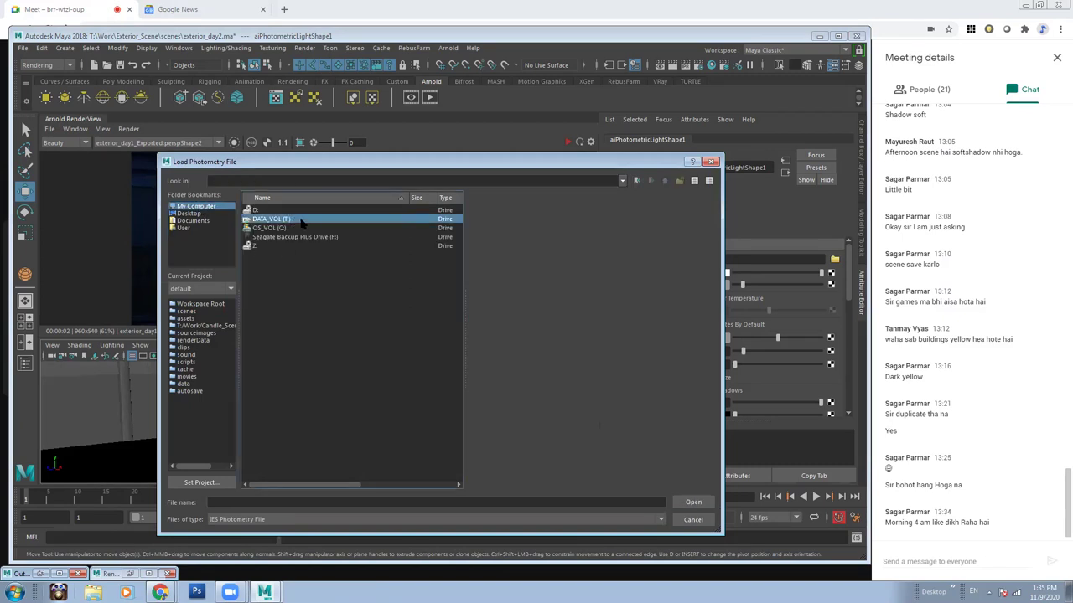
double_click(303, 223)
double_click(267, 282)
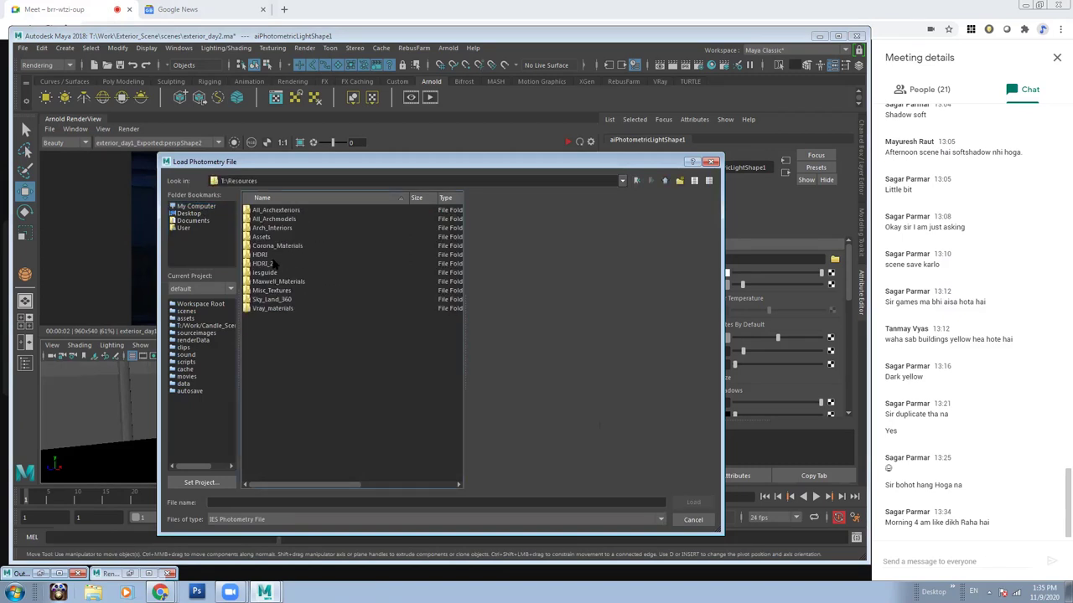
double_click(265, 272)
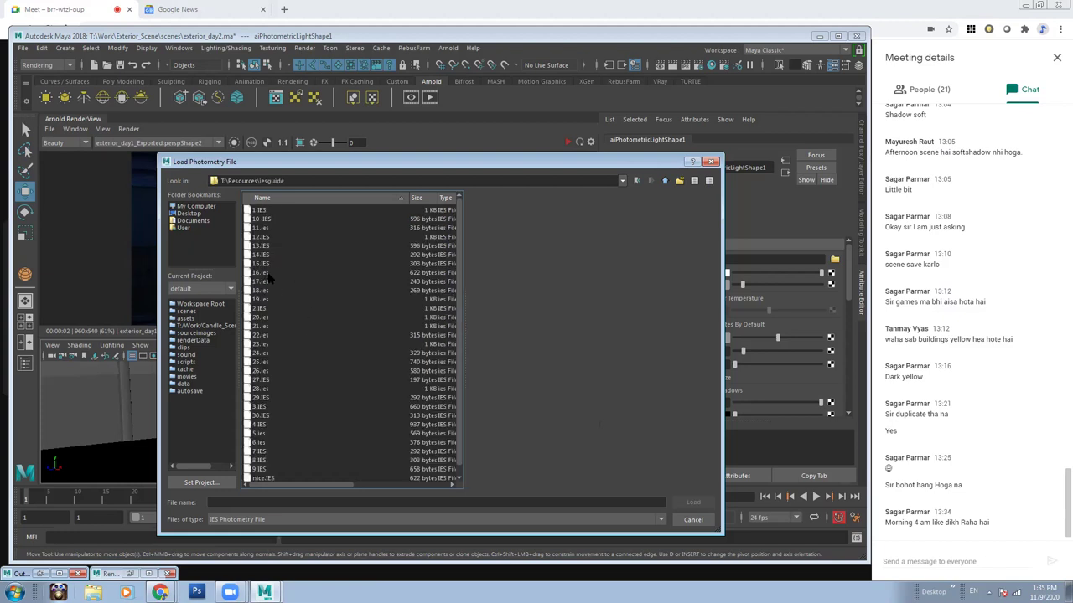
left_click(268, 274)
left_click(275, 248)
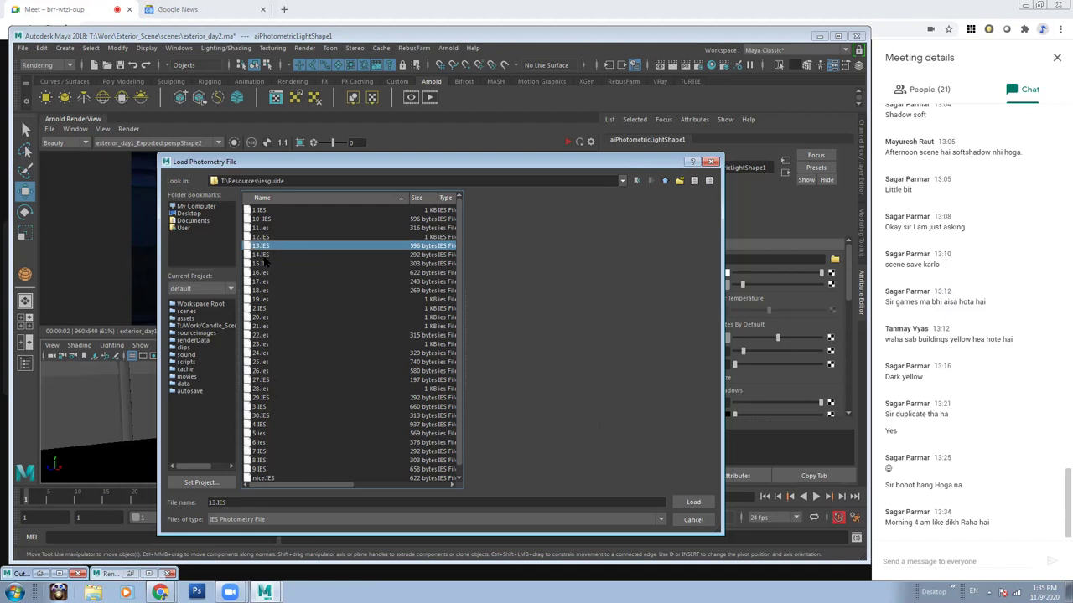
left_click(693, 502)
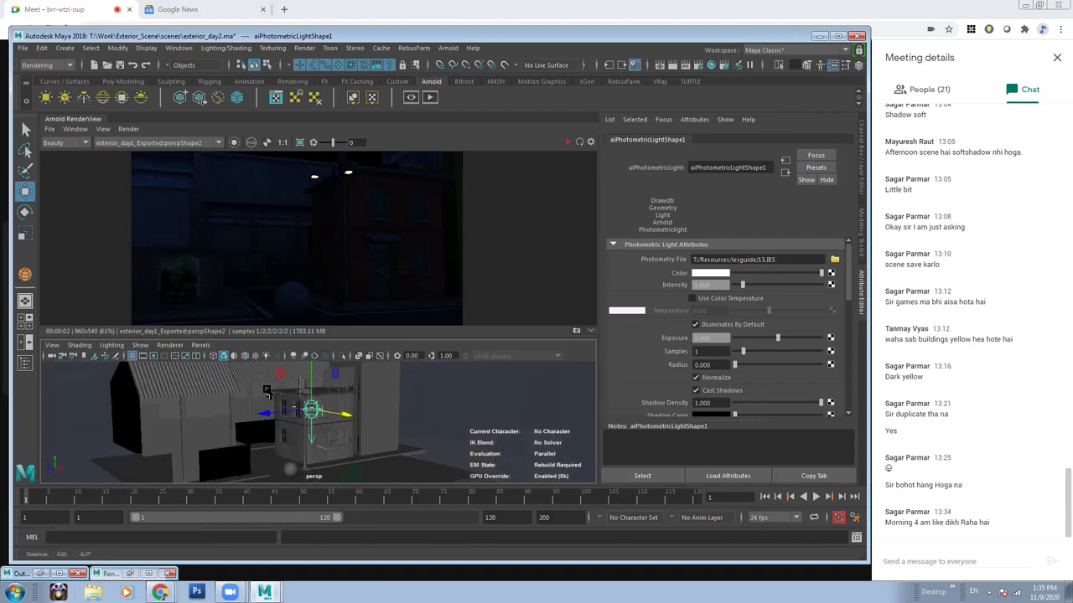
Set the photometric light's Exposure to 10, then lower it to 5.
left_click_drag(267, 392, 243, 394, "alt")
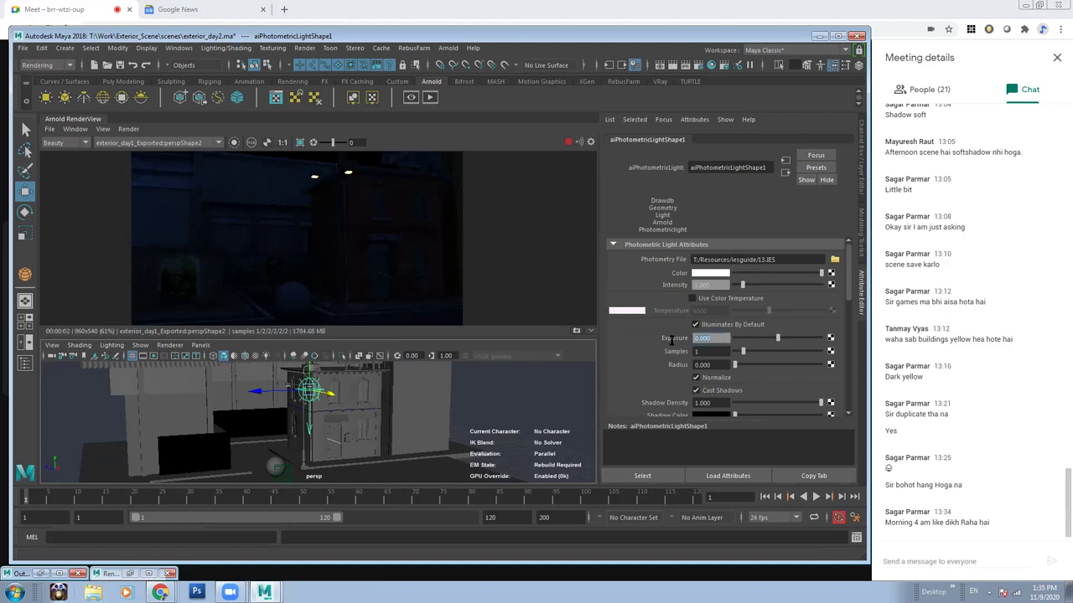
type("10")
key("Return")
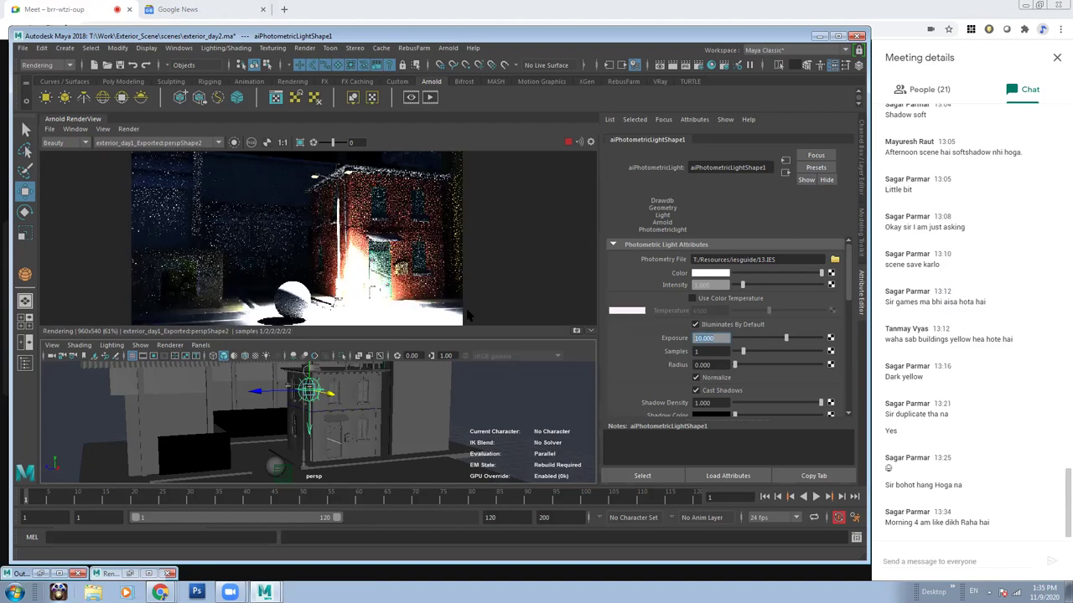
double_click(724, 339)
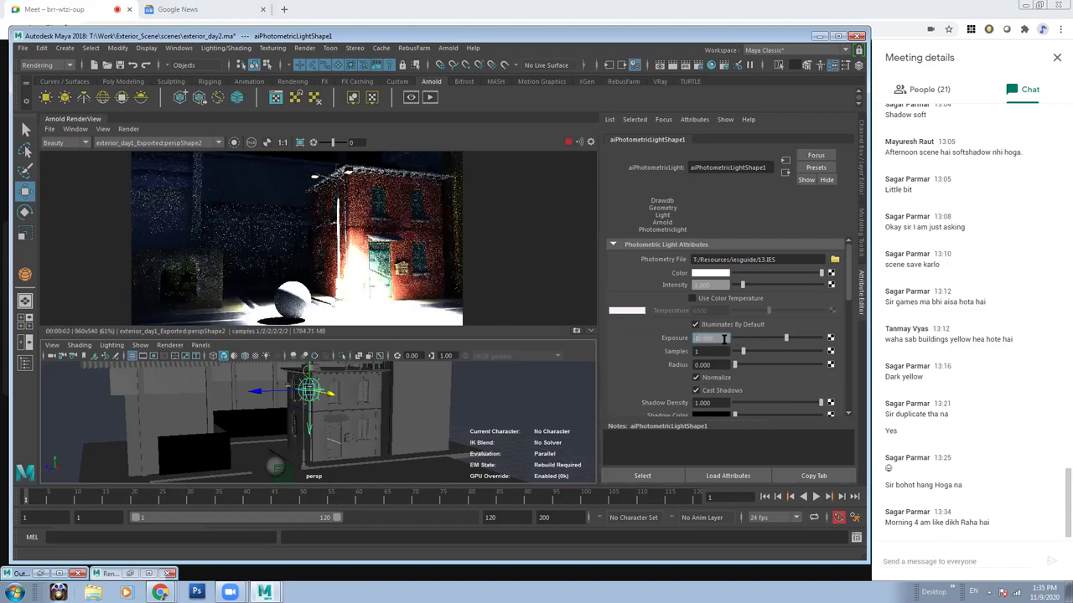
type("15")
key("Return")
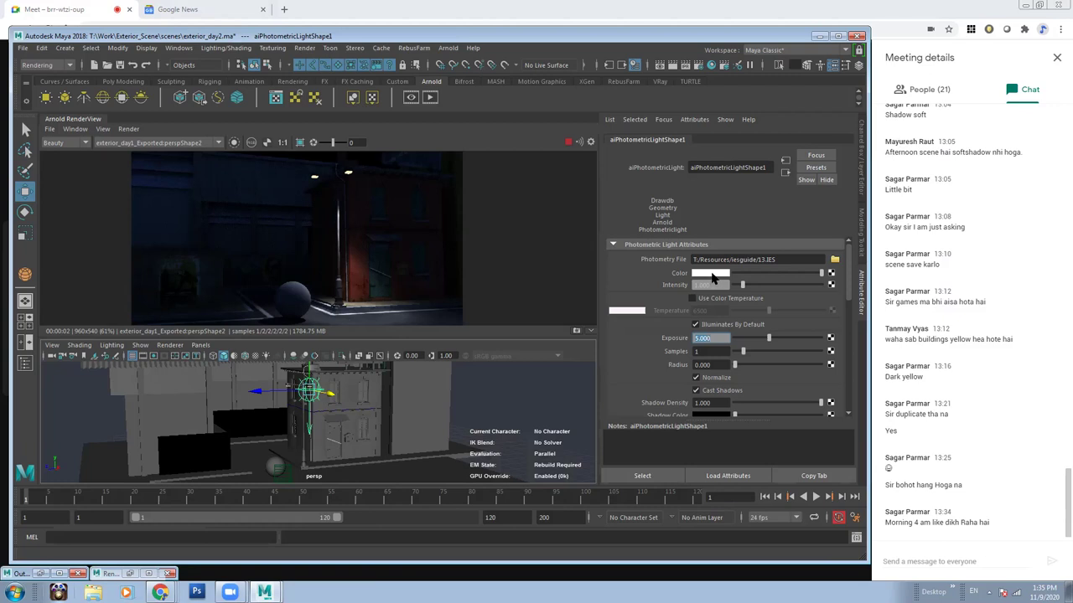
Enable colour temperature on the lamp light and try 4500, 2500 and 3500 K.
left_click(699, 300)
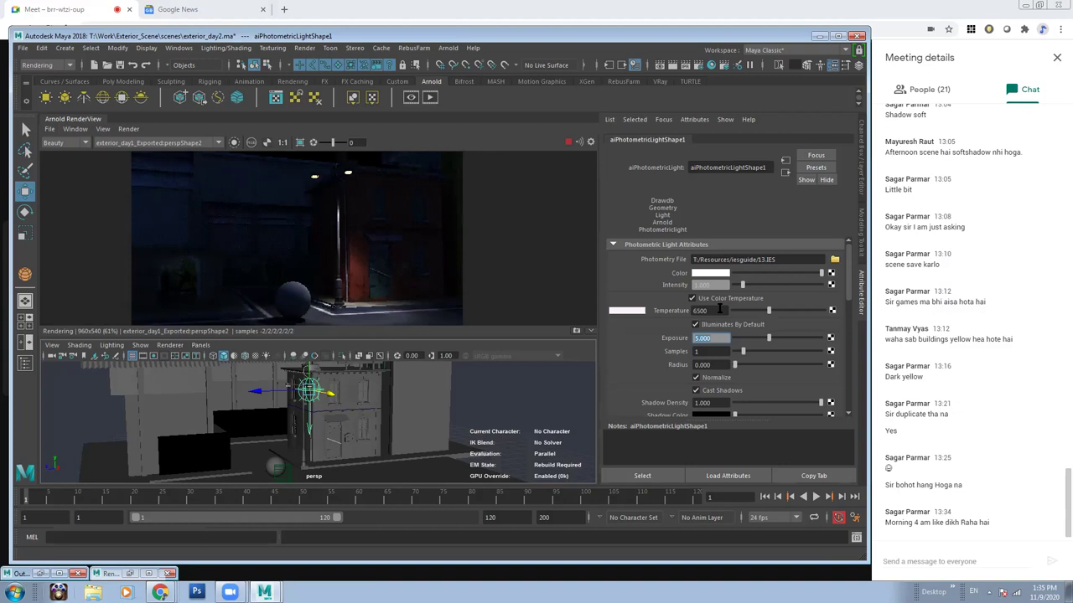
left_click(683, 311)
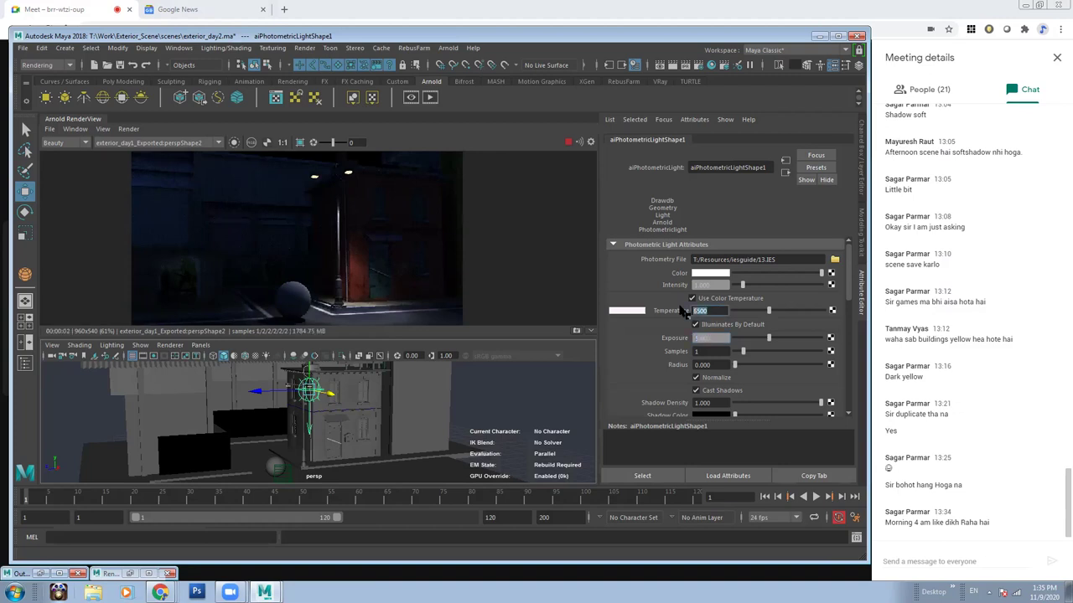
type("4500")
key("Return")
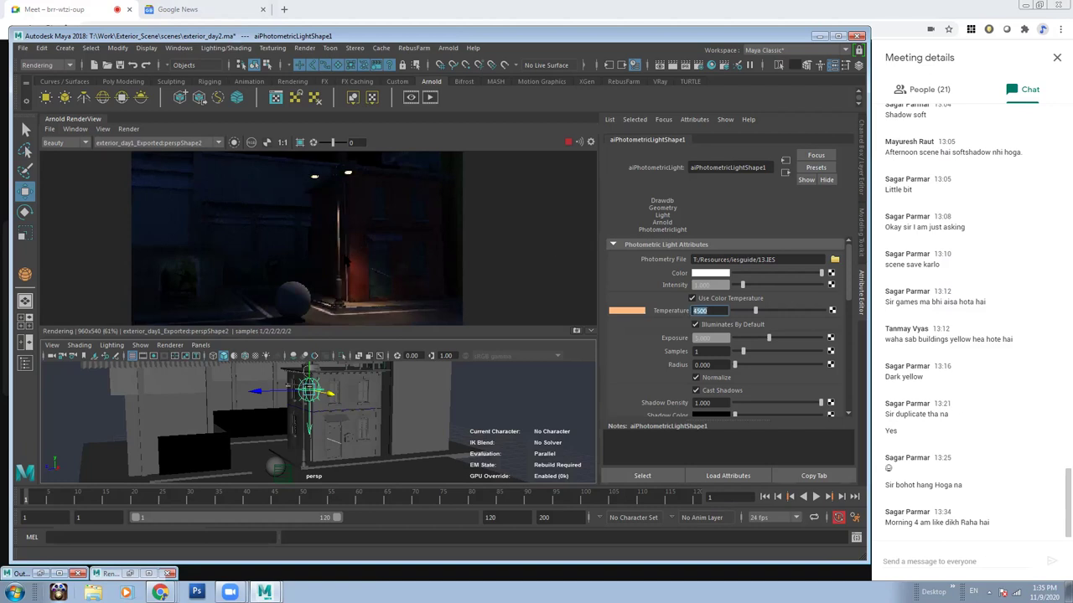
scroll(285, 239, "up", 1)
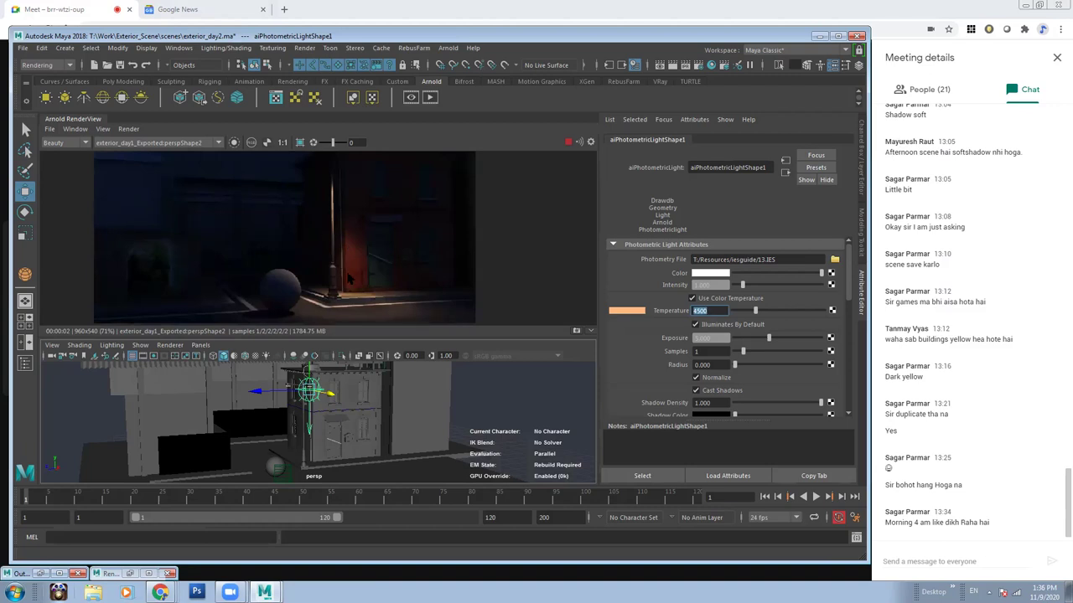
scroll(350, 279, "down", 1)
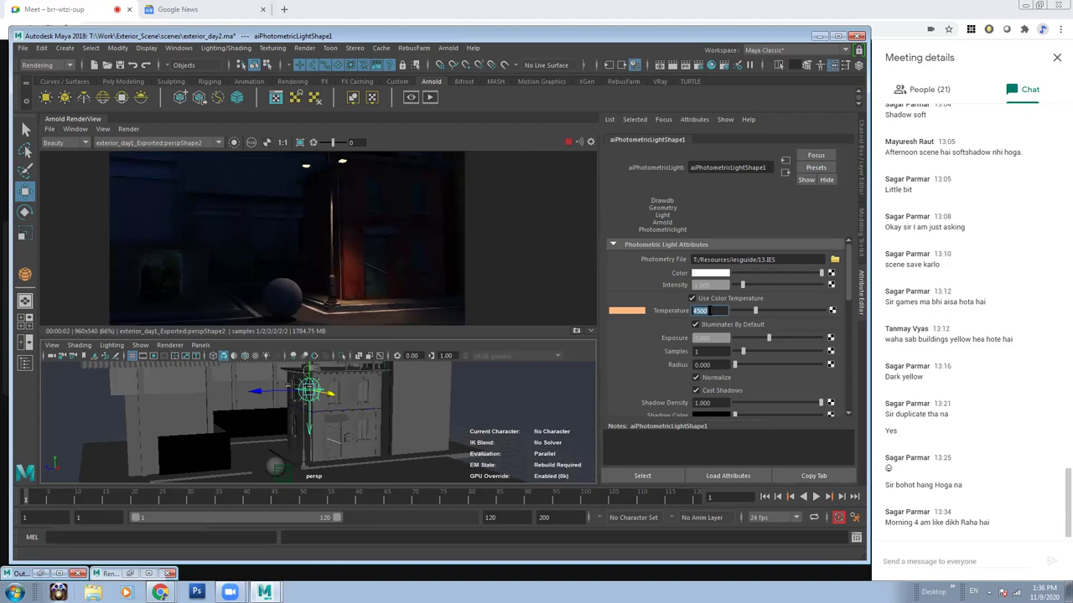
type("250")
key("Return")
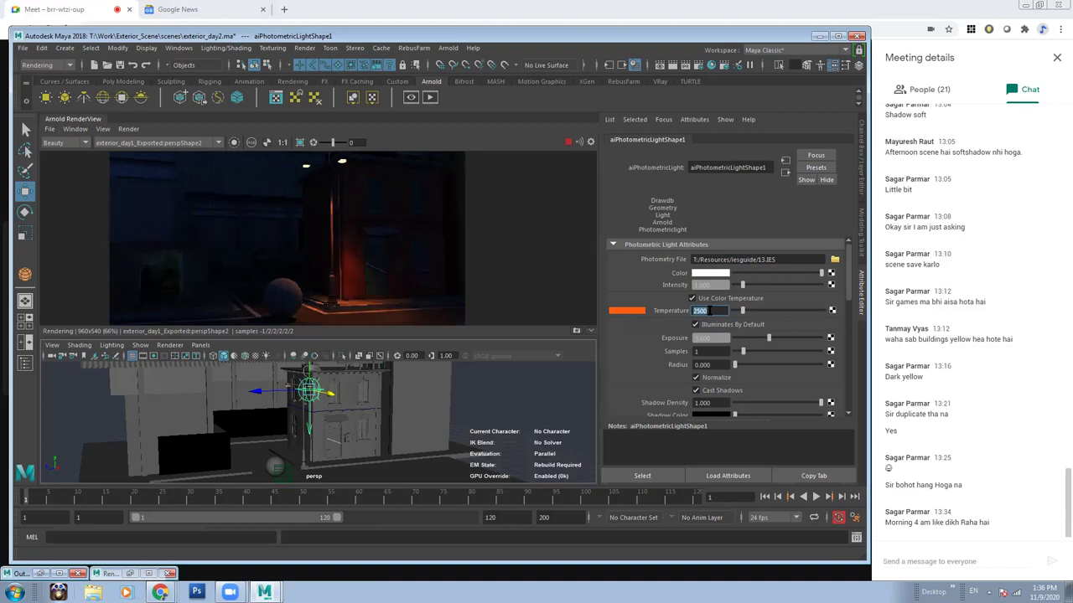
type("3500")
key("Return")
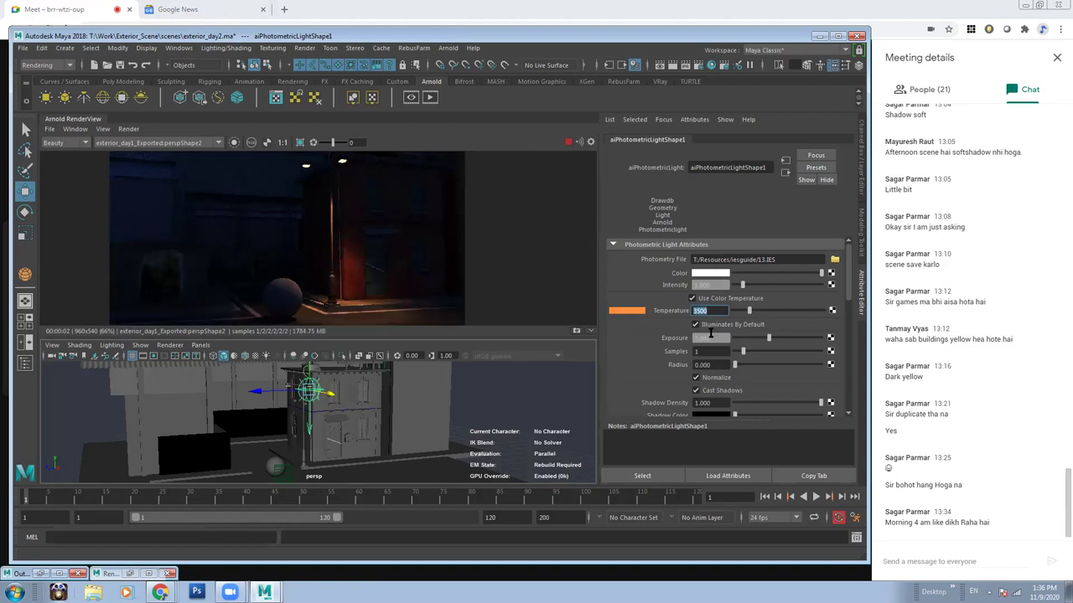
Settle the lamp light at exposure 6 and colour temperature 4000 K.
left_click_drag(712, 338, 684, 339)
type("7")
key("Return")
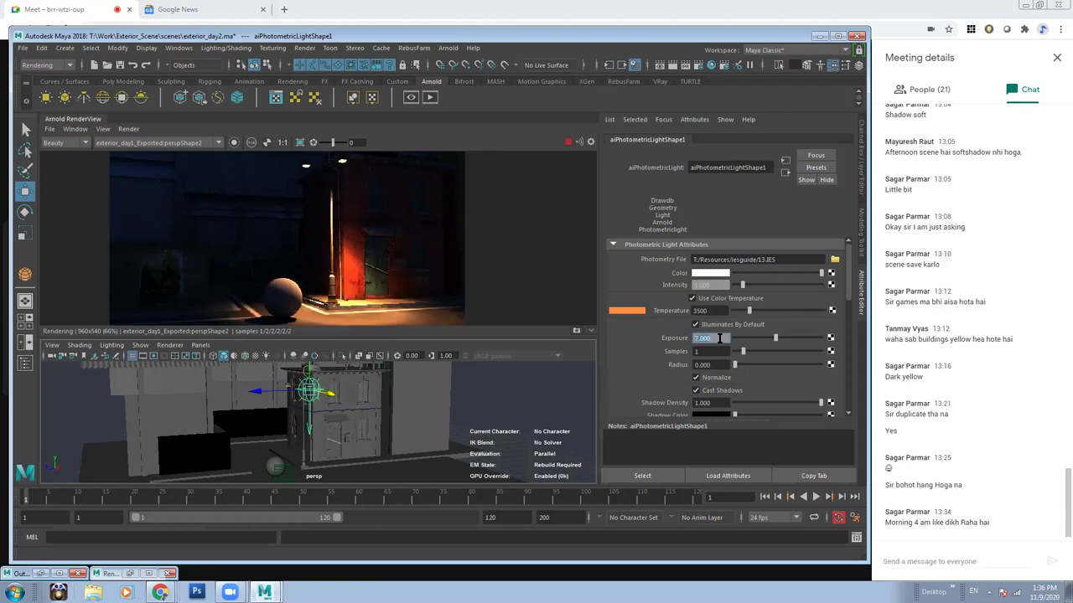
type("6.000")
key("Return")
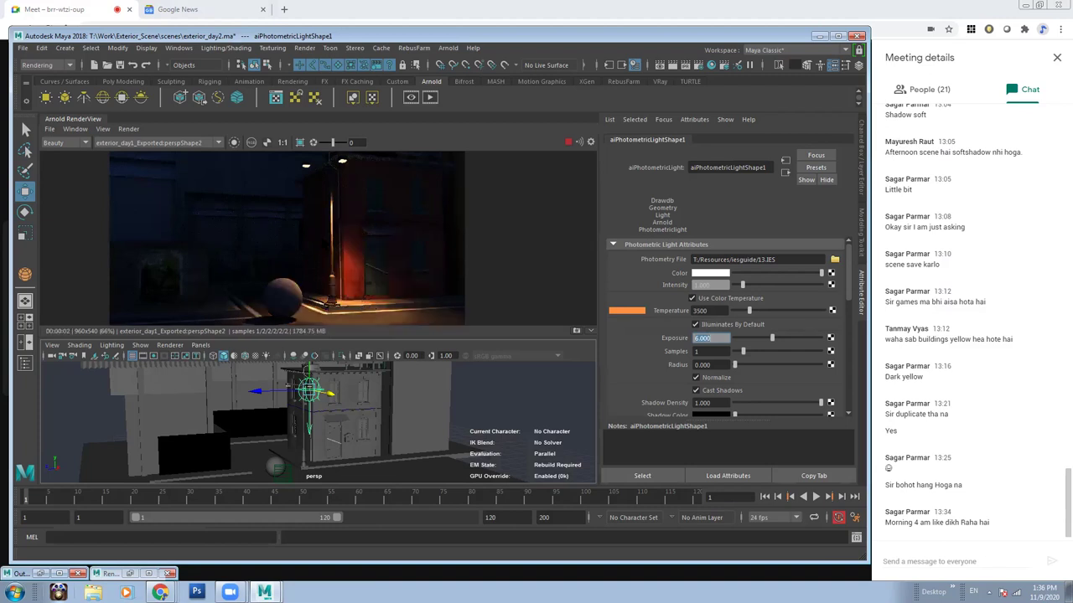
double_click(704, 308)
type("4")
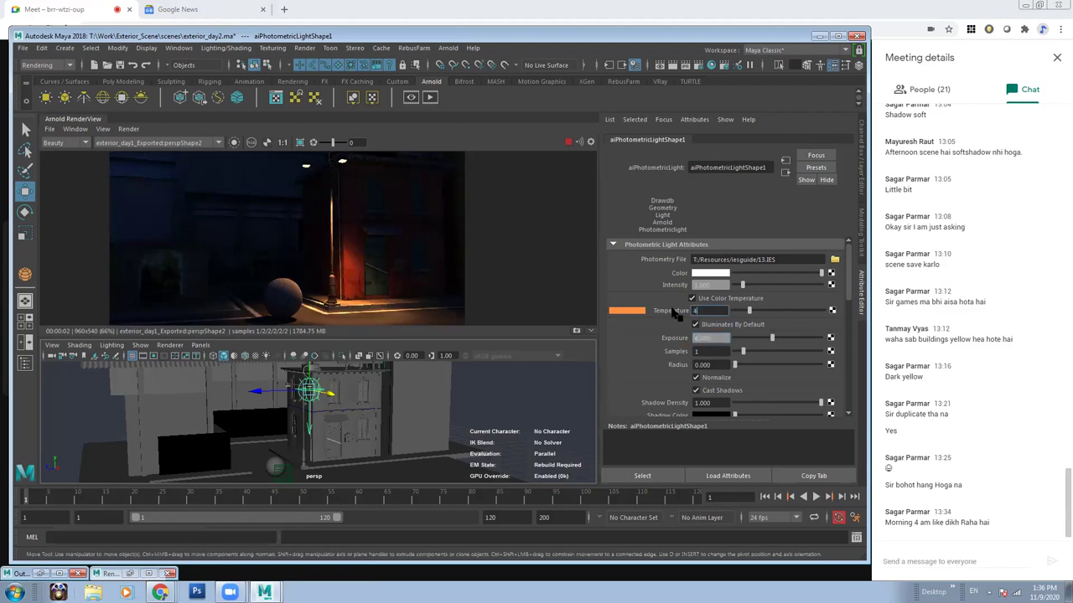
key("Return")
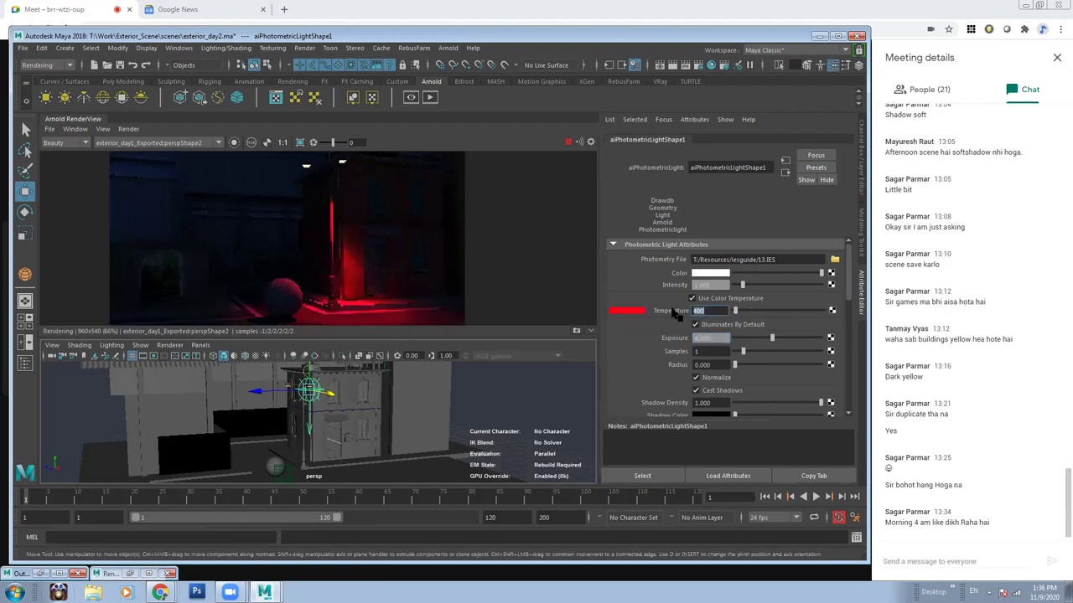
type("4000")
key("Return")
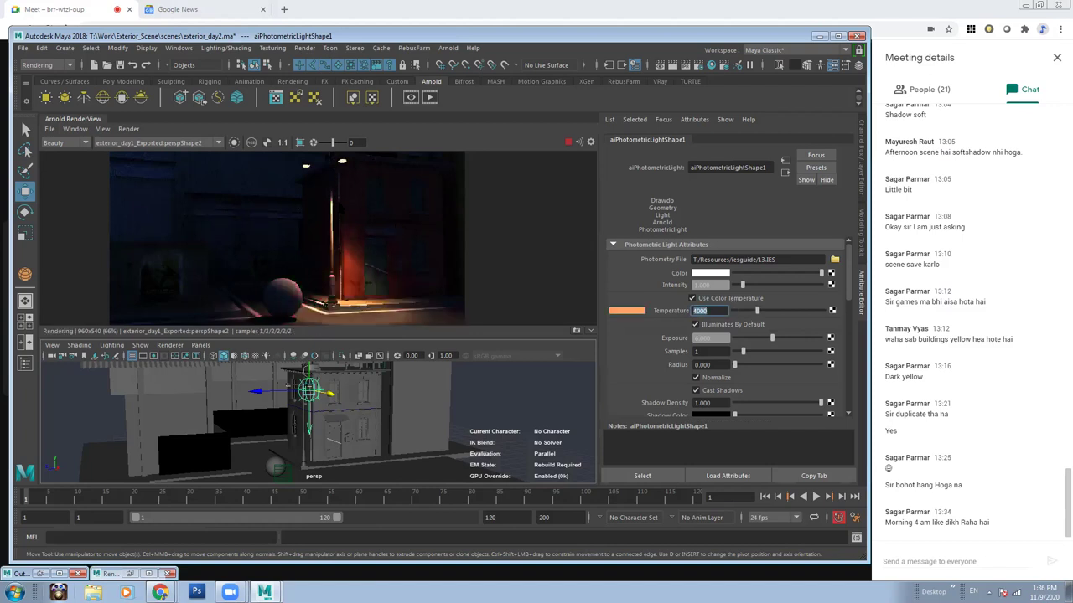
Duplicate aiPhotometricLight1 as a second street lamp light.
mouse_move(335, 419)
left_mouse_down("alt")
mouse_move(345, 449)
mouse_move(247, 442)
mouse_move(419, 403)
left_mouse_up("alt")
key("ctrl+d")
key("w")
Refresh the Arnold render and lower aiPhotometricLight2's exposure to 4.5.
left_click(568, 145)
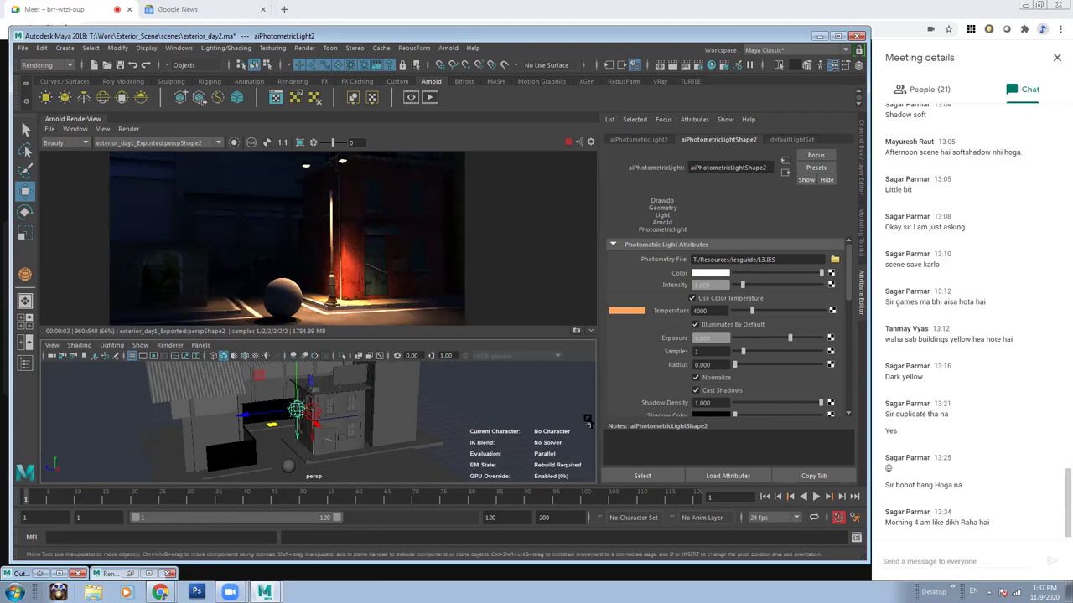
left_click(705, 338)
type("4.5")
key("Return")
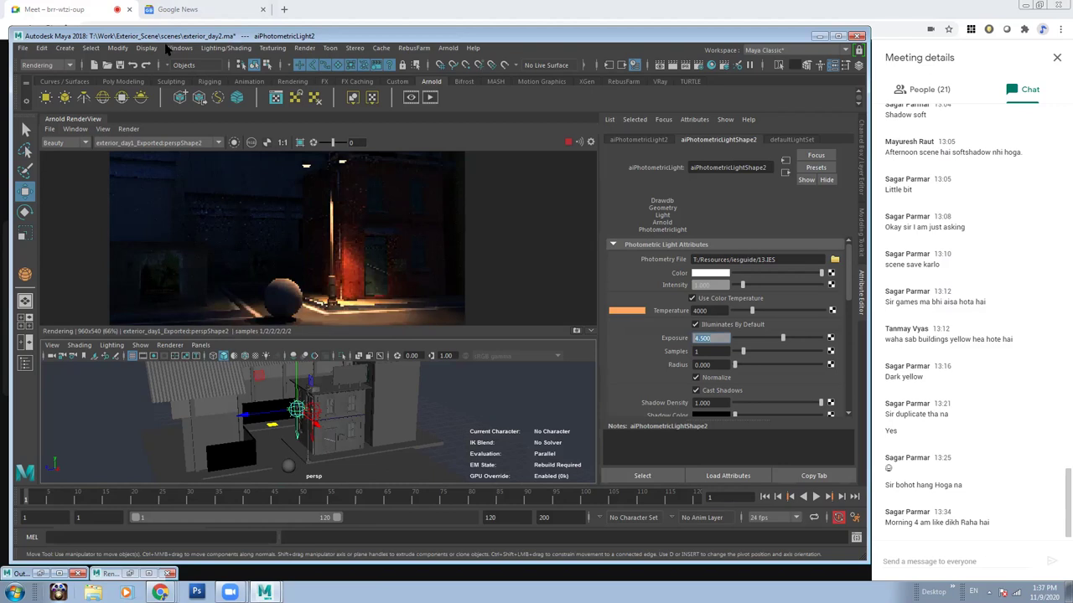
left_click(181, 49)
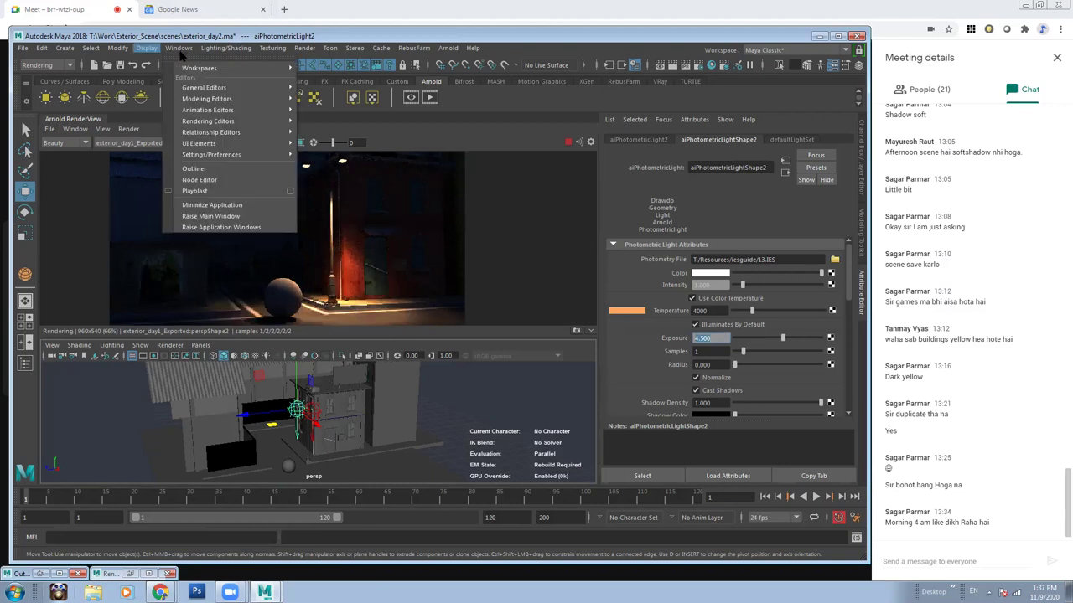
Select aiPhotometricLight1 in the Outliner and set its exposure to 4.5.
left_click(201, 169)
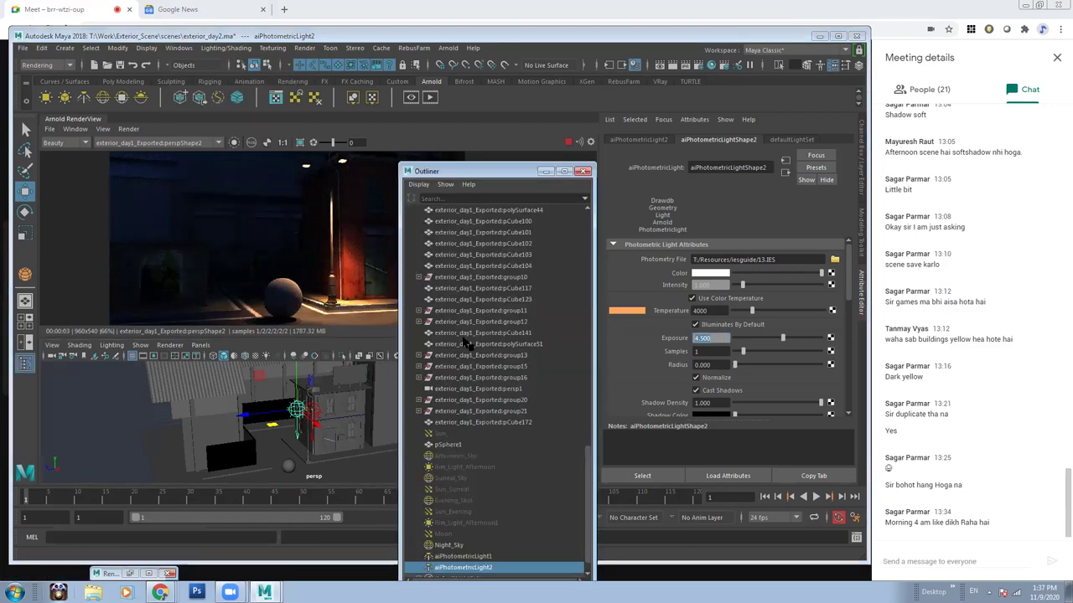
left_click(468, 557)
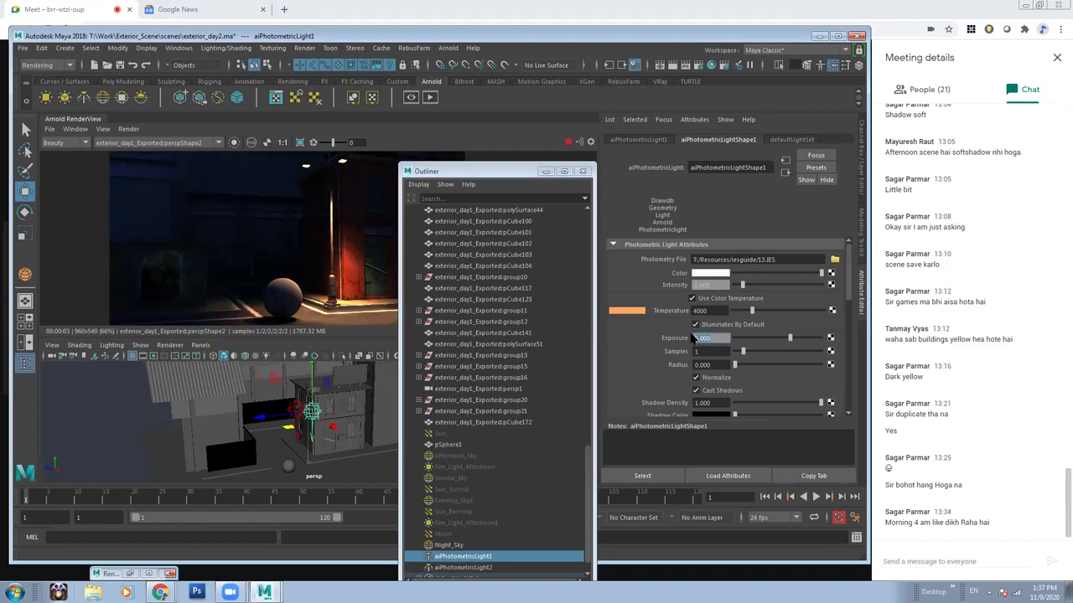
type("1.25")
key("Return")
type("1.5")
key("Return")
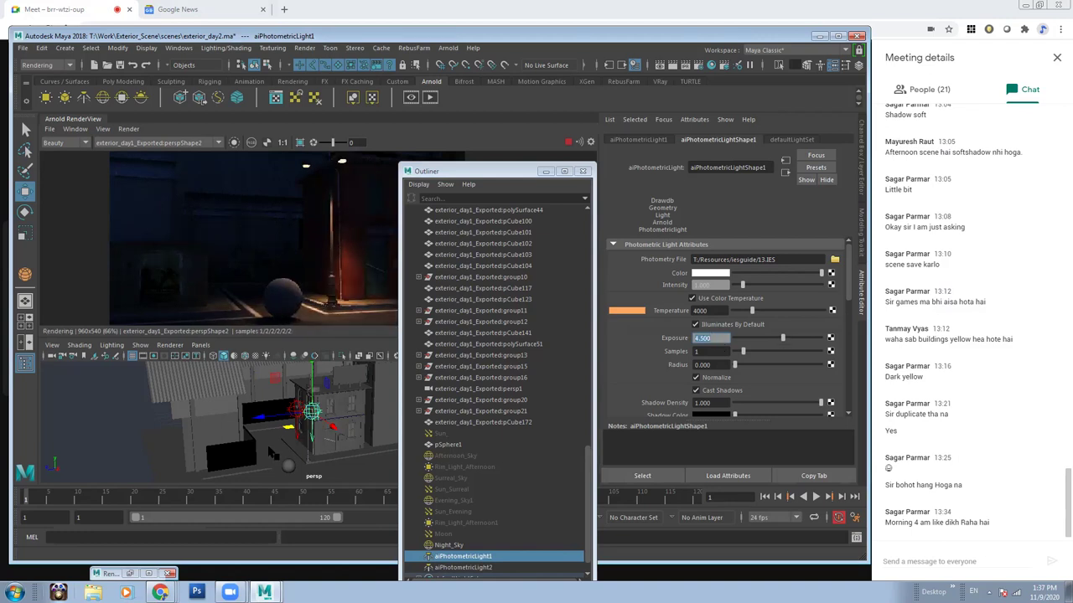
Select the second lamp light and minimize the Outliner.
mouse_move(265, 395)
left_mouse_down("alt")
mouse_move(204, 391)
mouse_move(160, 429)
left_mouse_up("alt")
left_click(134, 451)
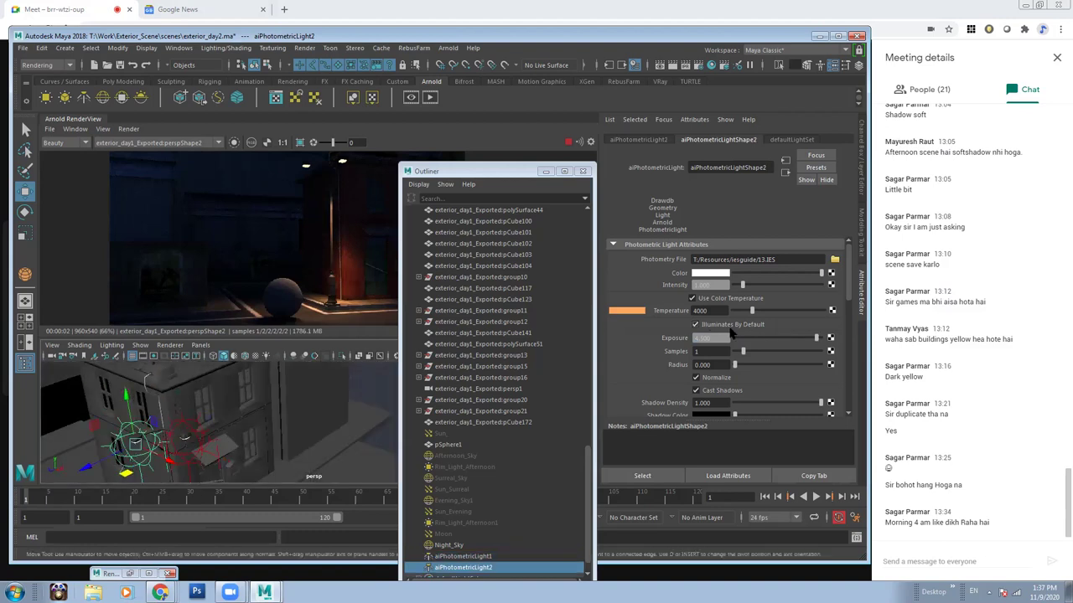
mouse_move(244, 442)
left_mouse_down("alt")
mouse_move(197, 427)
mouse_move(305, 375)
left_mouse_up("alt")
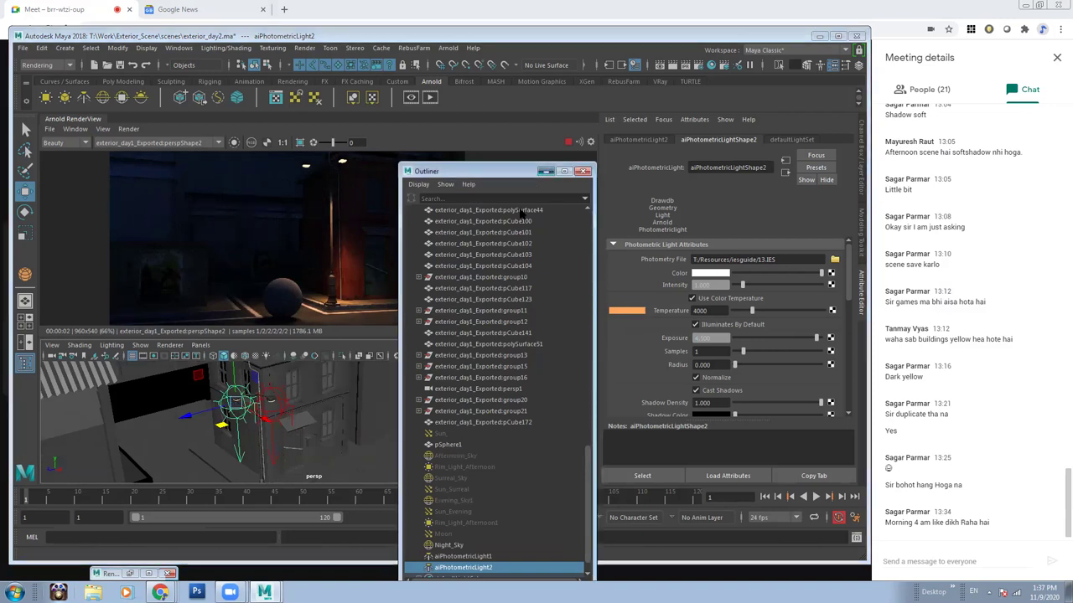
left_click(546, 172)
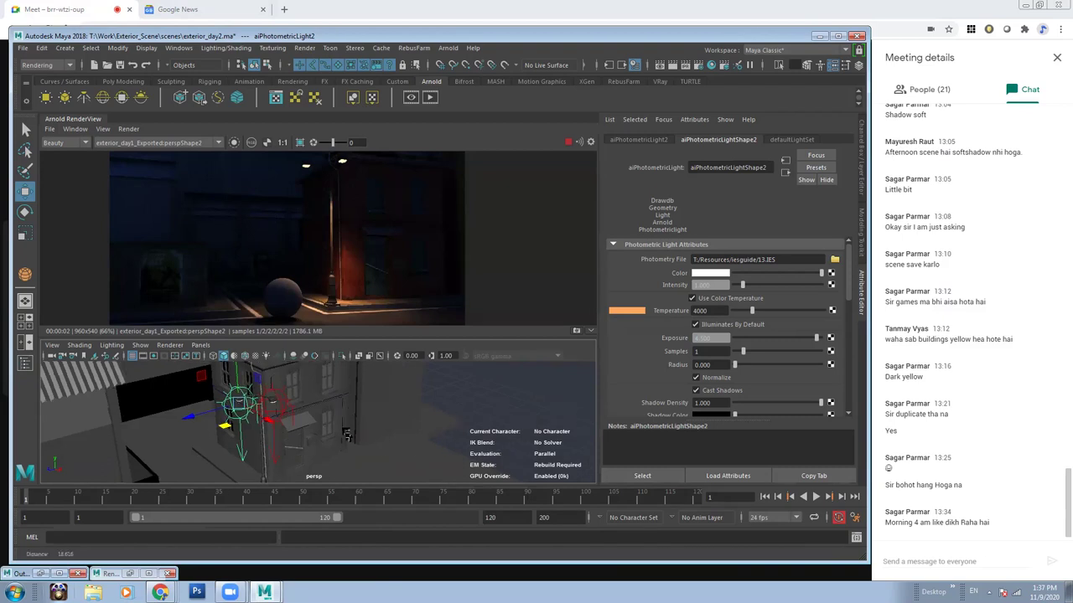
Frame the window shutter, then select the Night_Sky dome light.
left_click_drag(426, 468, 394, 469, "alt")
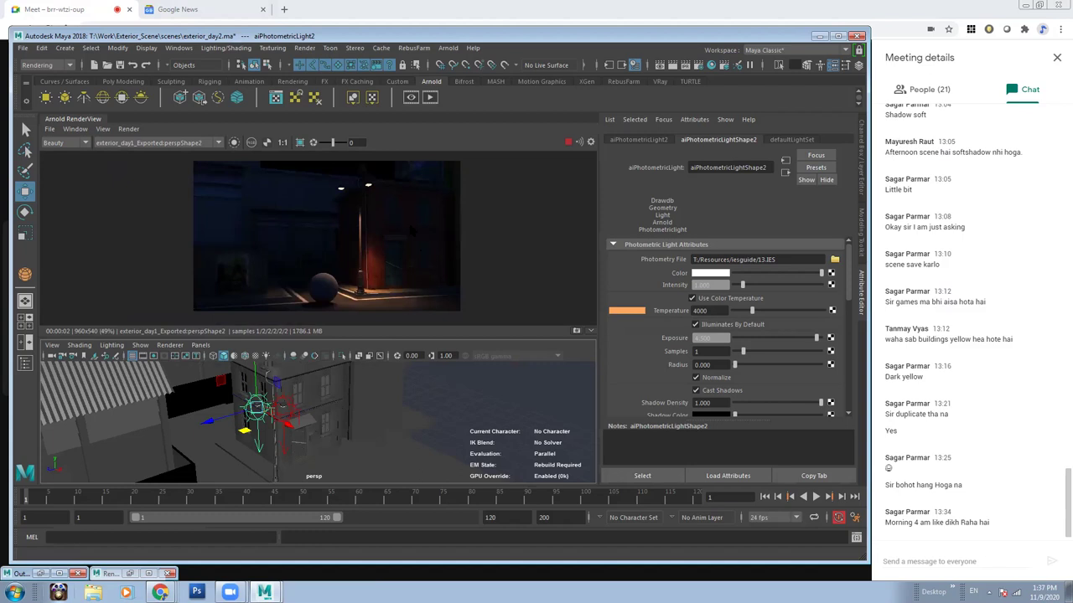
scroll(312, 196, "up", 2)
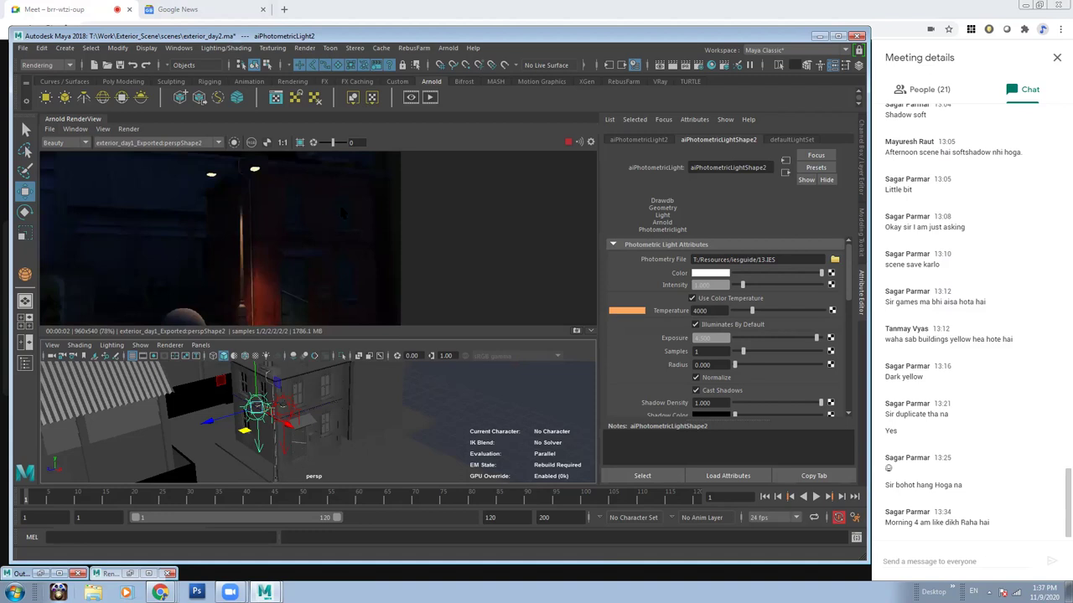
left_click(332, 390)
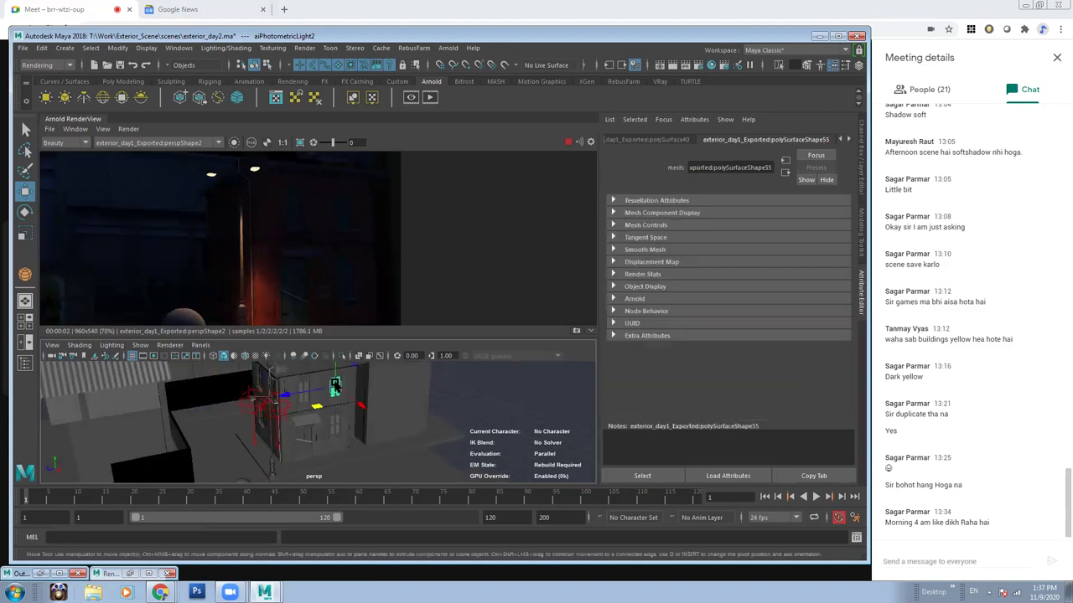
key("f")
mouse_move(332, 390)
left_mouse_down("alt")
mouse_move(376, 432)
mouse_move(460, 421)
mouse_move(328, 428)
left_mouse_up("alt")
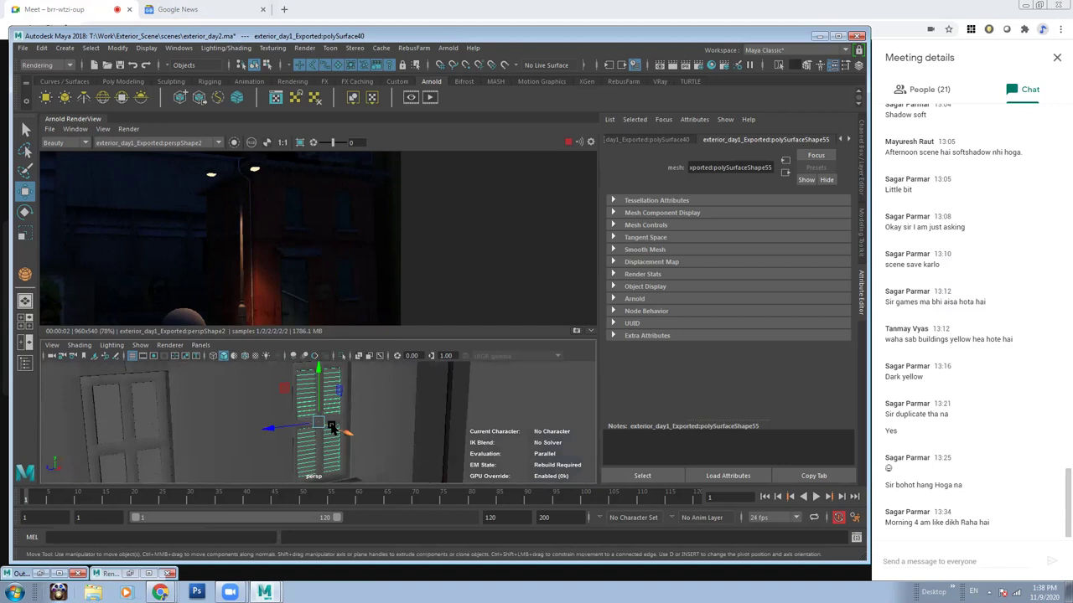
left_click_drag(371, 400, 274, 388, "alt")
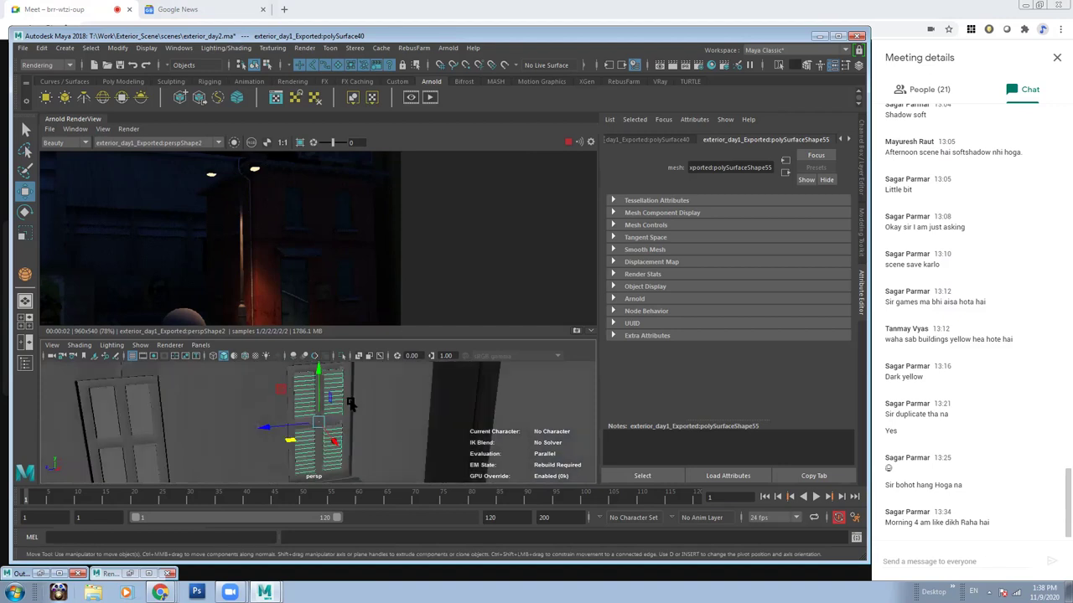
left_click_drag(424, 411, 561, 436, "alt")
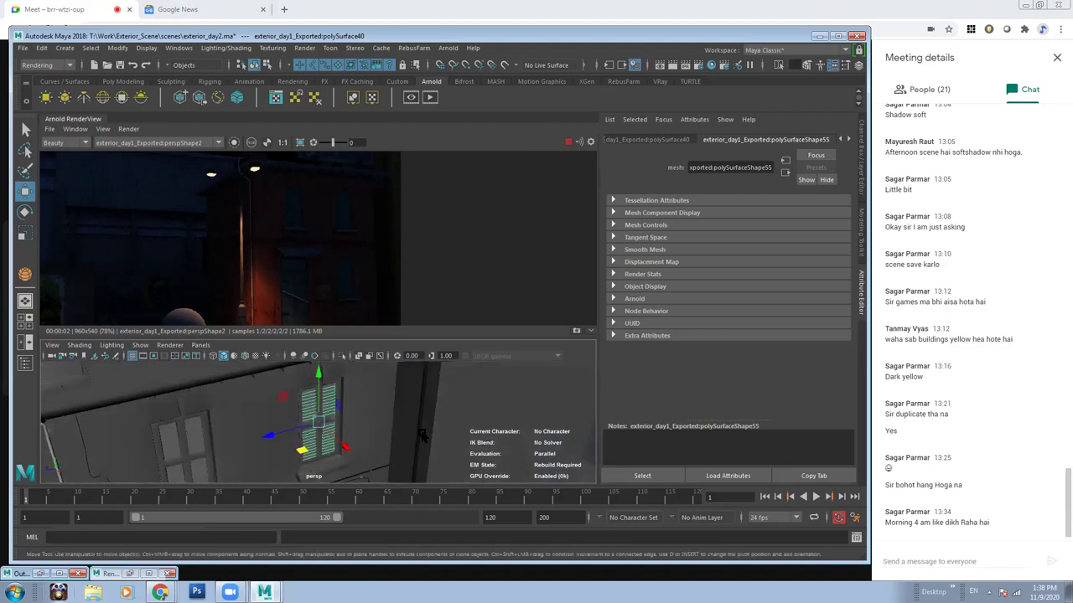
left_click(555, 410)
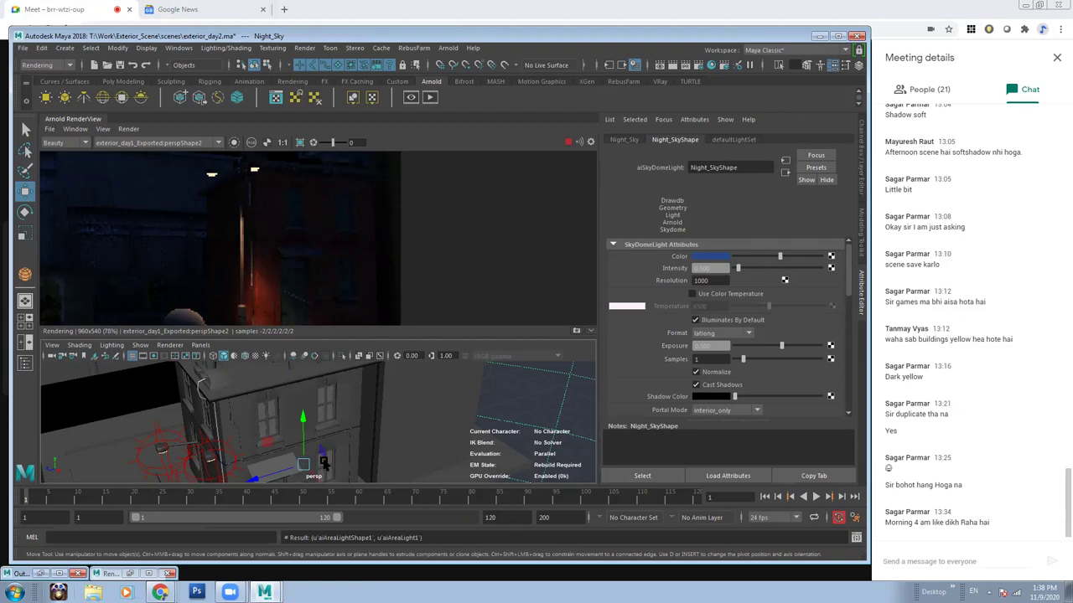
Turn the area light toward the lower window and scale it to the window's size.
left_click_drag(279, 466, 317, 468, "alt")
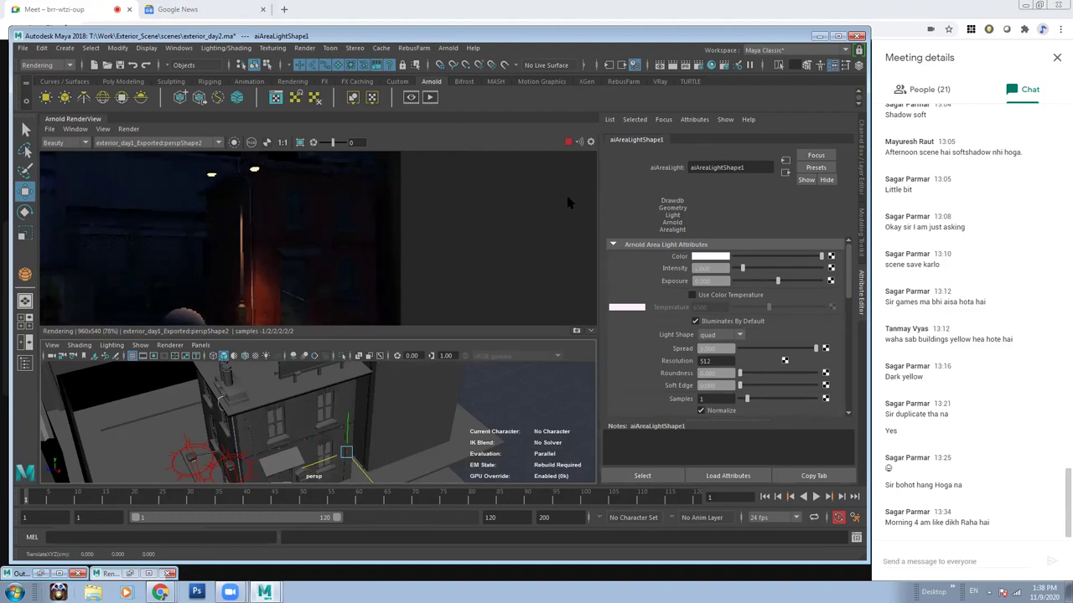
left_click_drag(399, 426, 362, 457, "alt")
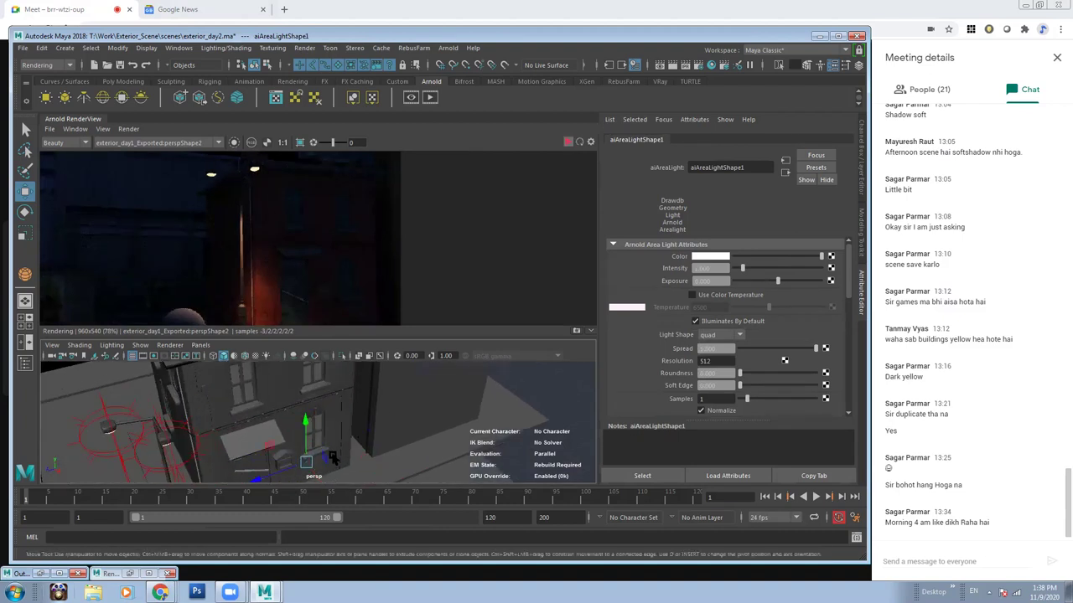
left_click_drag(334, 458, 350, 411, "alt")
key("e")
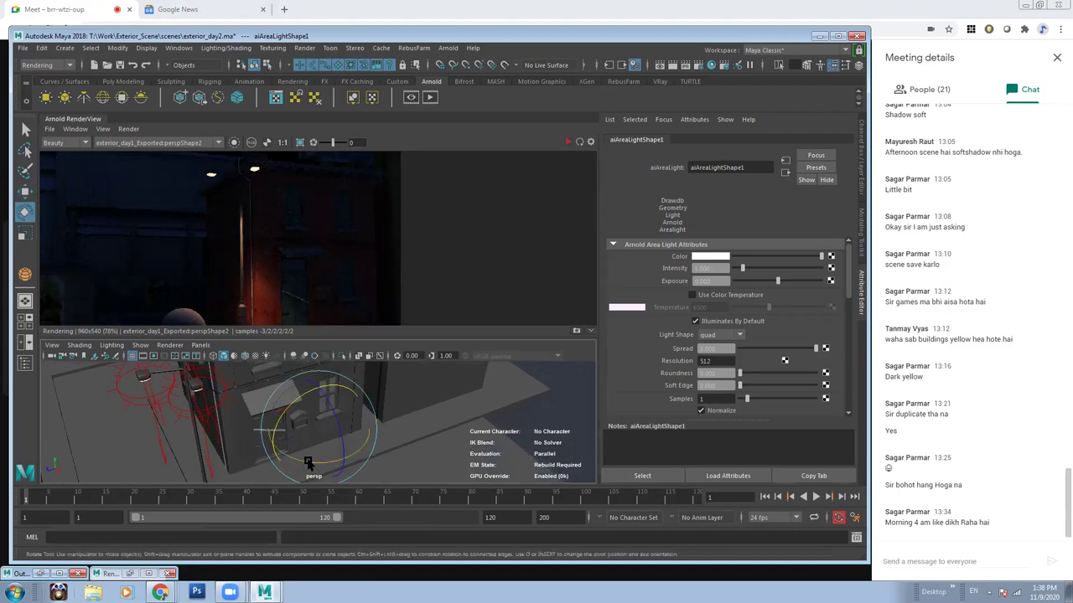
left_click_drag(321, 464, 227, 444)
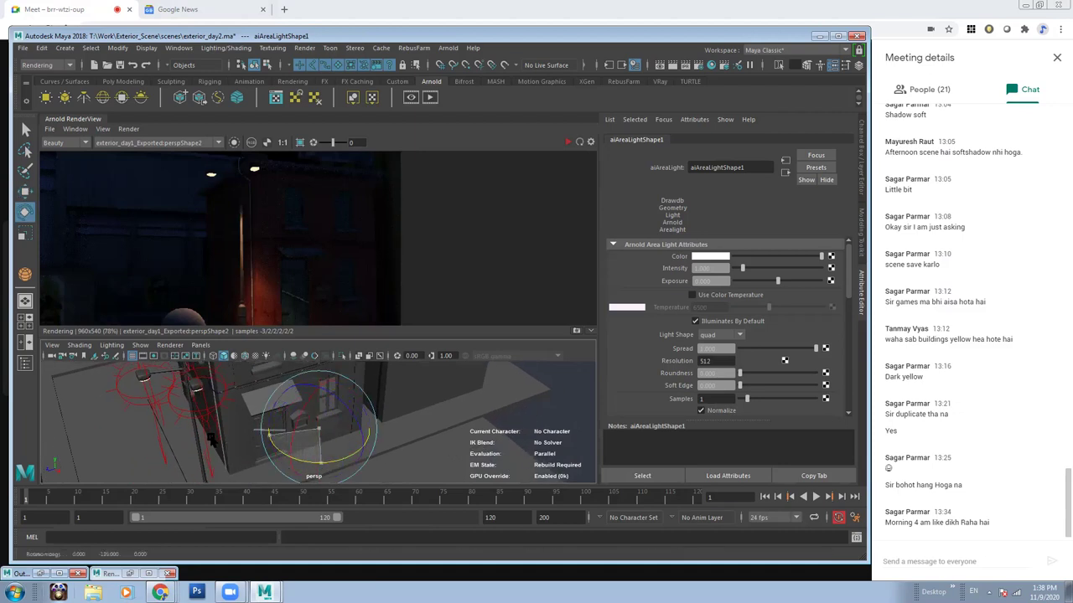
key("w")
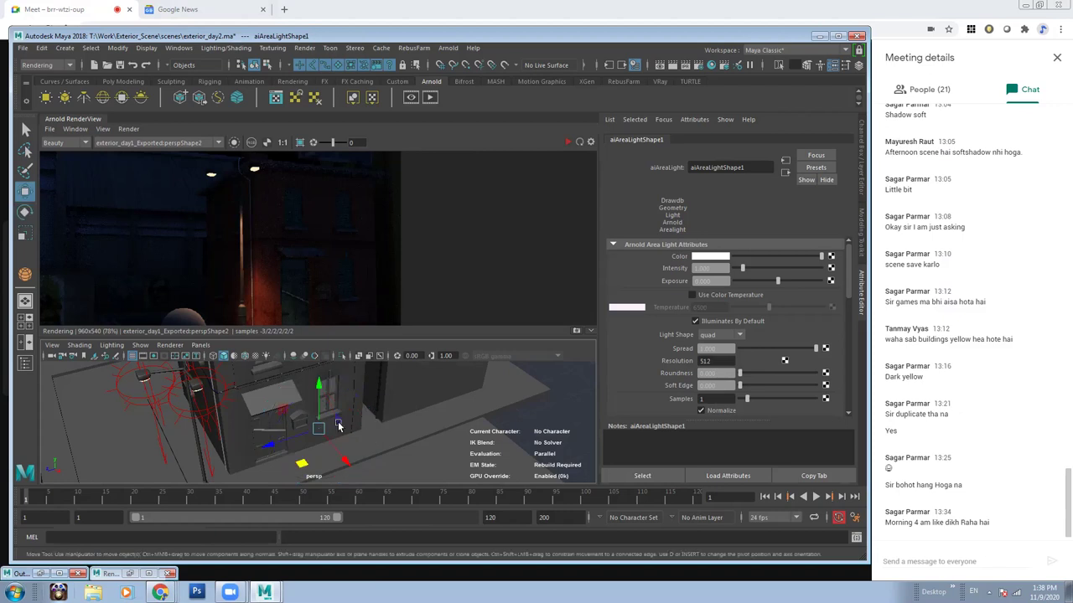
key("r")
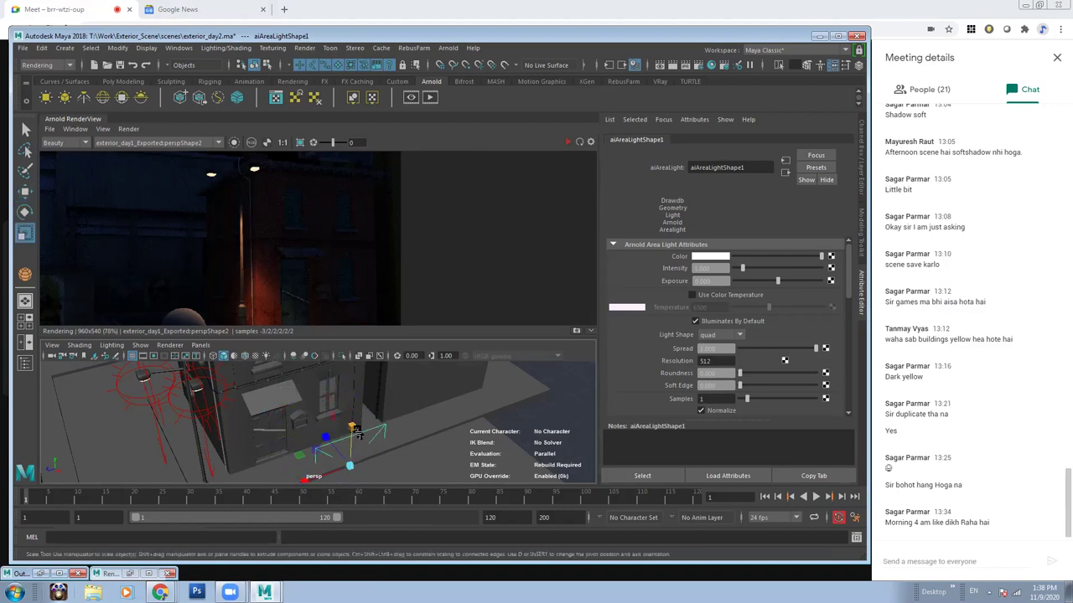
mouse_move(356, 432)
left_mouse_down()
mouse_move(327, 401)
mouse_move(270, 385)
mouse_move(282, 419)
left_mouse_up()
Move the area light down so it sits in the lower window opening.
key("w")
key("r")
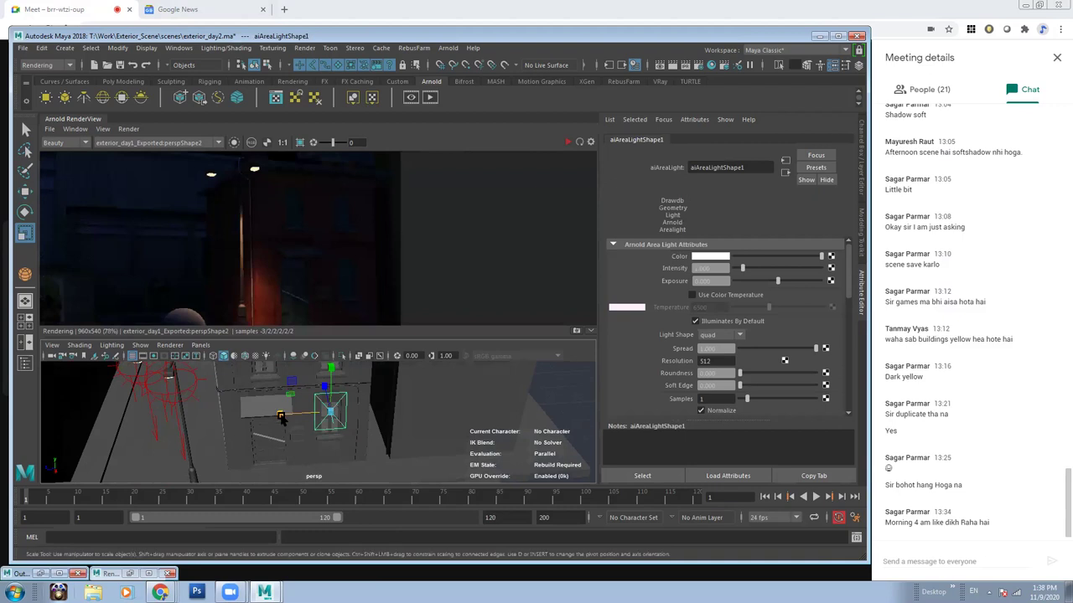
key("w")
mouse_move(331, 373)
left_mouse_down()
mouse_move(332, 389)
mouse_move(389, 412)
mouse_move(402, 435)
mouse_move(386, 435)
mouse_move(356, 393)
mouse_move(403, 427)
mouse_move(284, 427)
mouse_move(316, 463)
left_mouse_up()
key("e")
key("w")
key("r")
key("w")
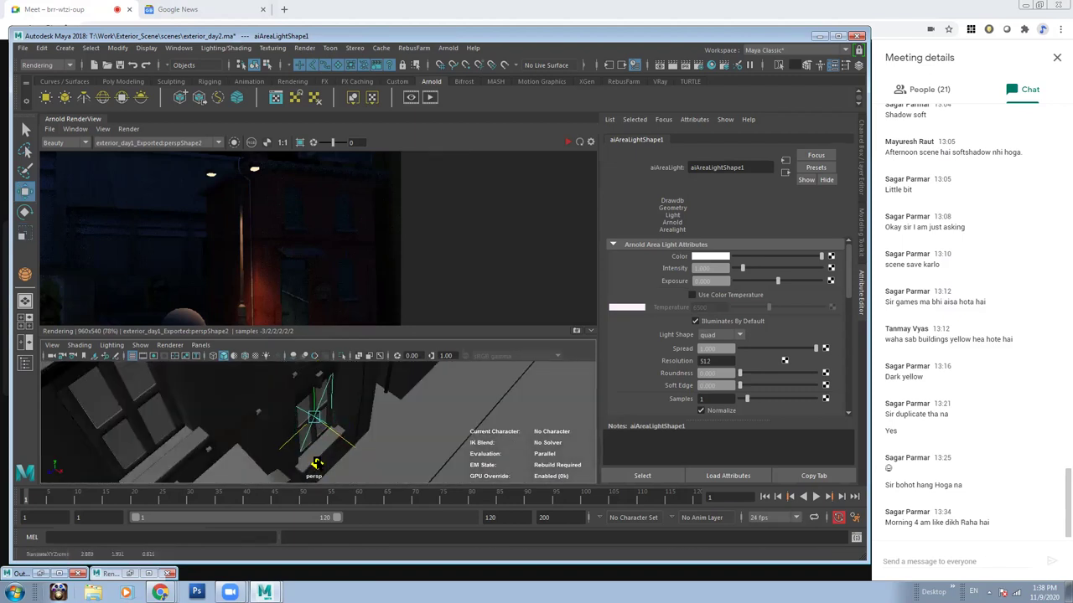
key("r")
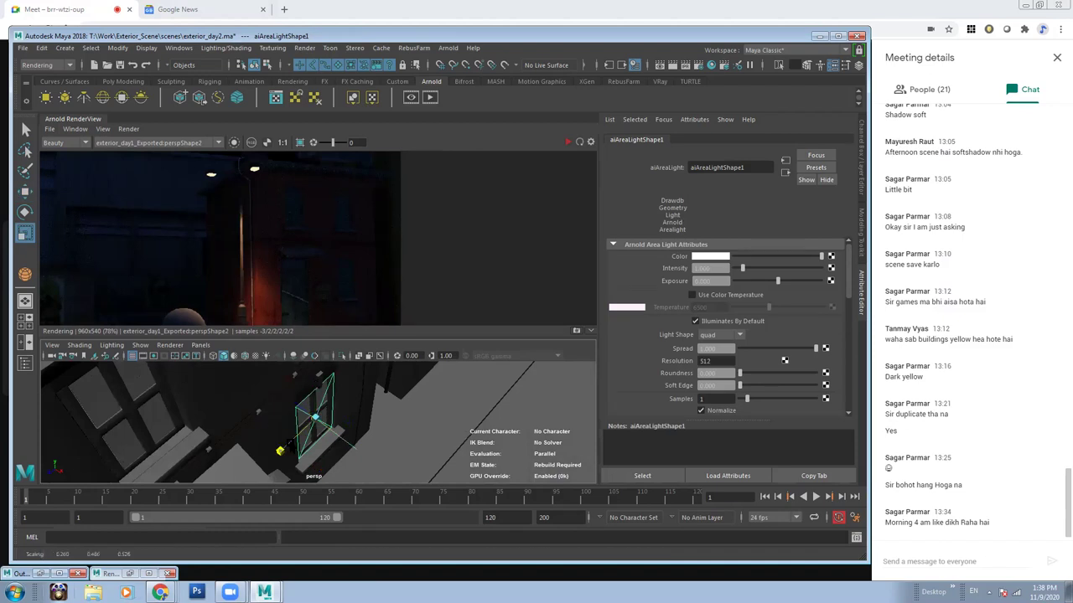
key("w")
mouse_move(289, 443)
left_mouse_down("alt")
mouse_move(319, 369)
mouse_move(277, 403)
left_mouse_up("alt")
Enable Use Color Temperature on the area light with Temperature 3500 and Exposure 5.
left_click(692, 295)
left_click_drag(716, 307, 670, 312)
type("3500")
key("Return")
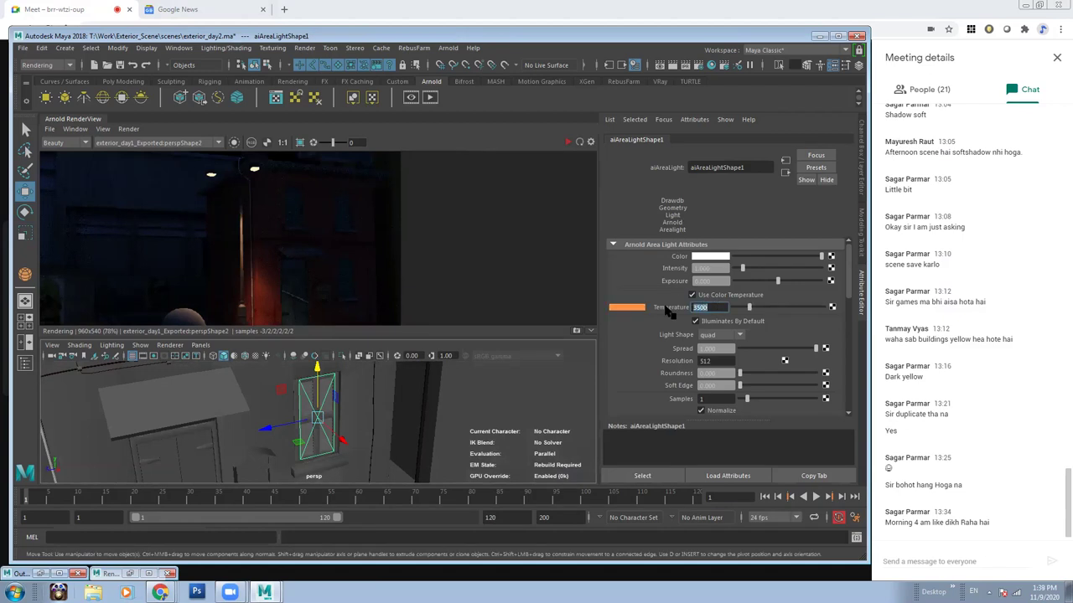
left_click_drag(713, 282, 655, 283)
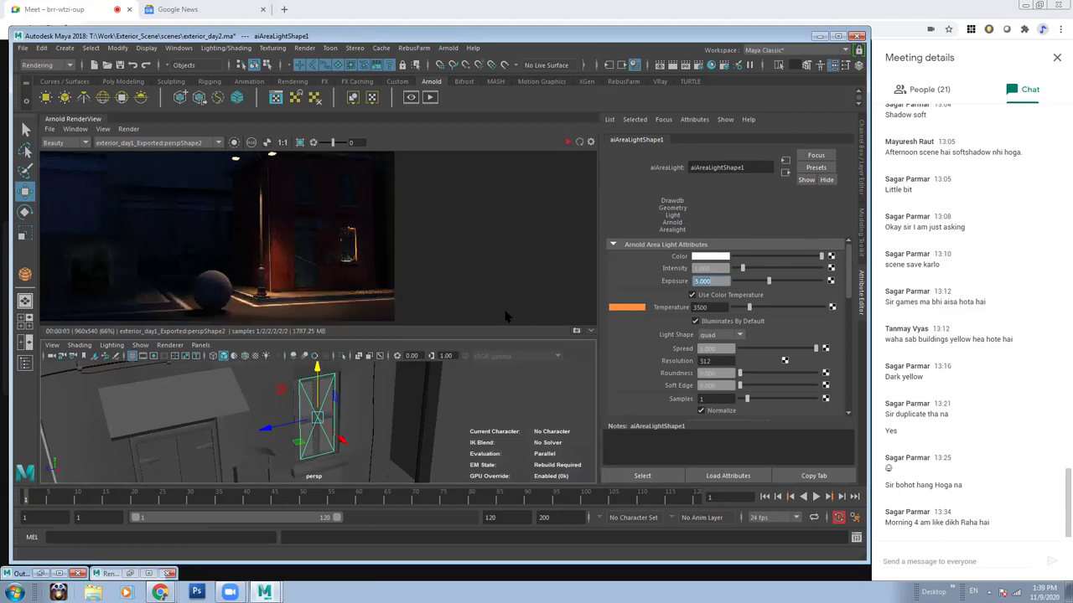
scroll(310, 392, "up", 5)
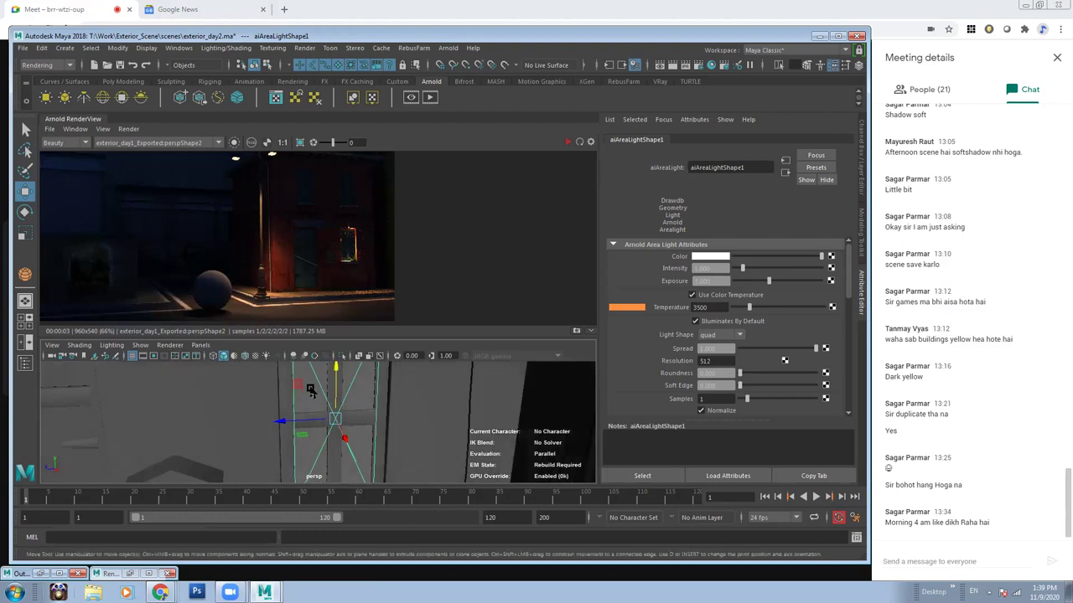
Select the window shutter meshes on the building.
left_click(310, 391)
scroll(335, 419, "down", 3)
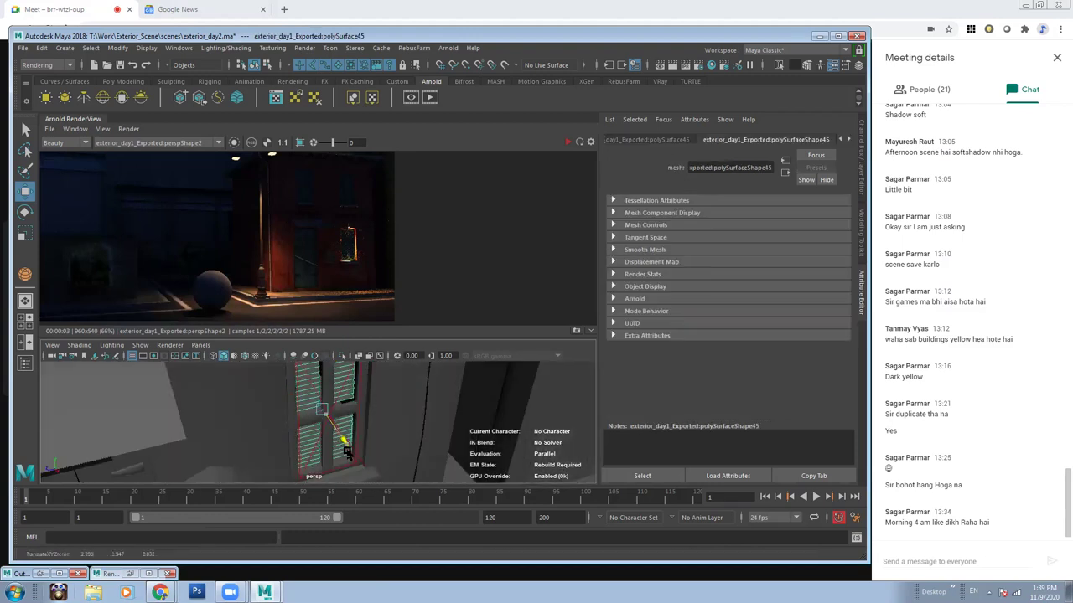
mouse_move(347, 453)
left_mouse_down("alt")
mouse_move(412, 412)
mouse_move(266, 416)
left_mouse_up("alt")
left_click(259, 419)
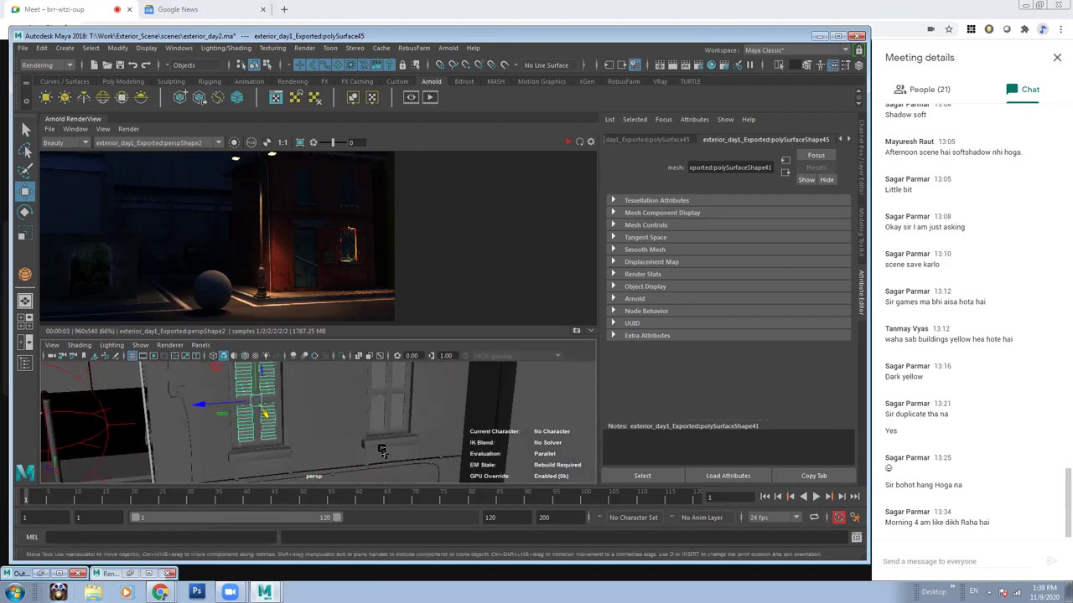
left_click_drag(381, 451, 289, 412, "alt")
Assign a new aiStandardSurface with the Incandescent_Bulb preset to the windows and restart IPR.
right_click_drag(291, 398, 281, 555)
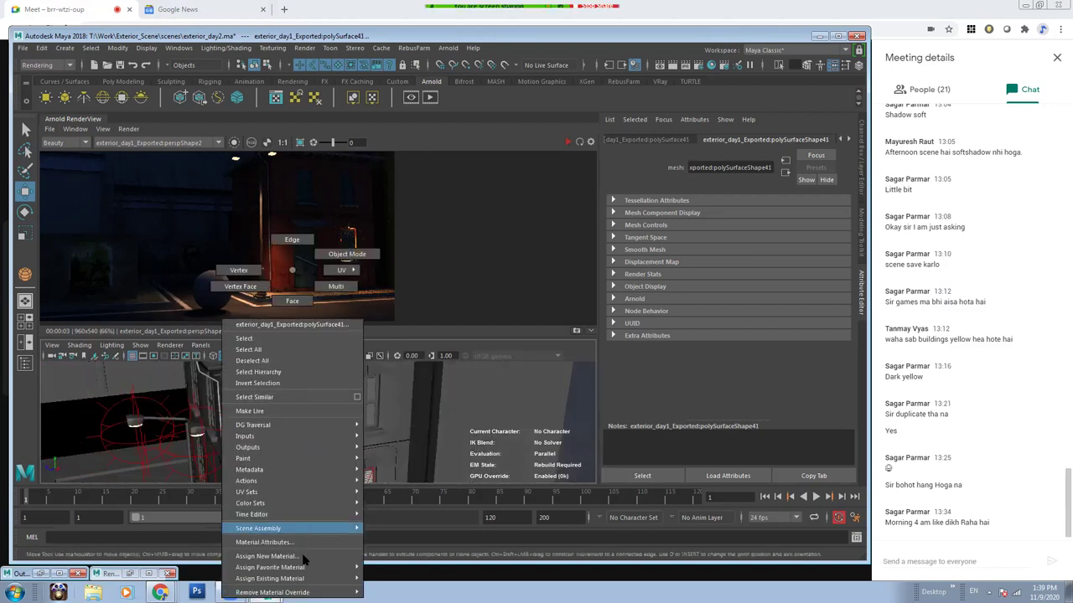
left_click(559, 249)
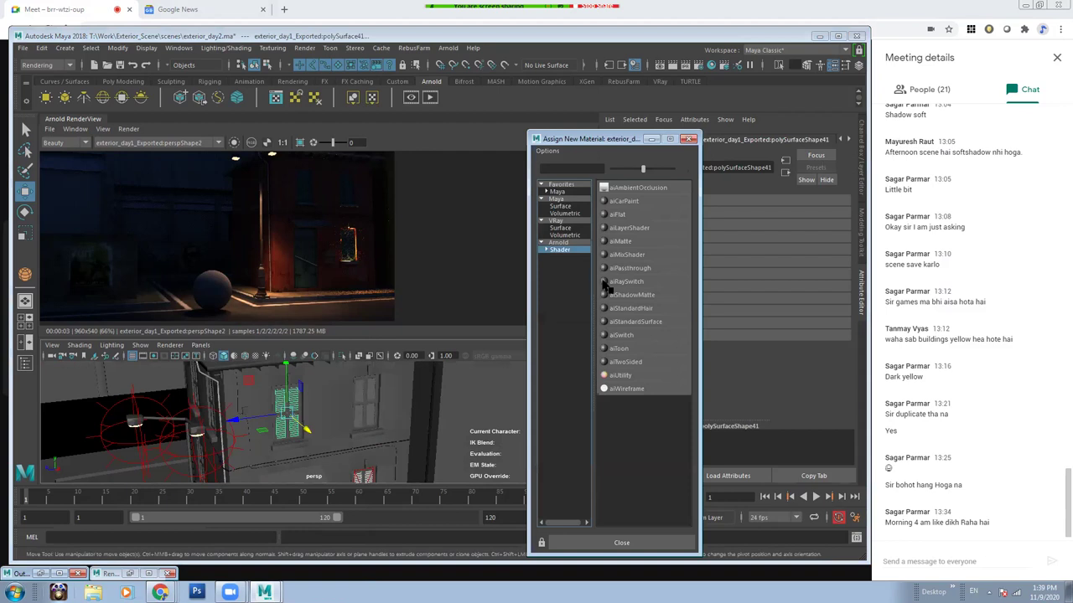
left_click(638, 324)
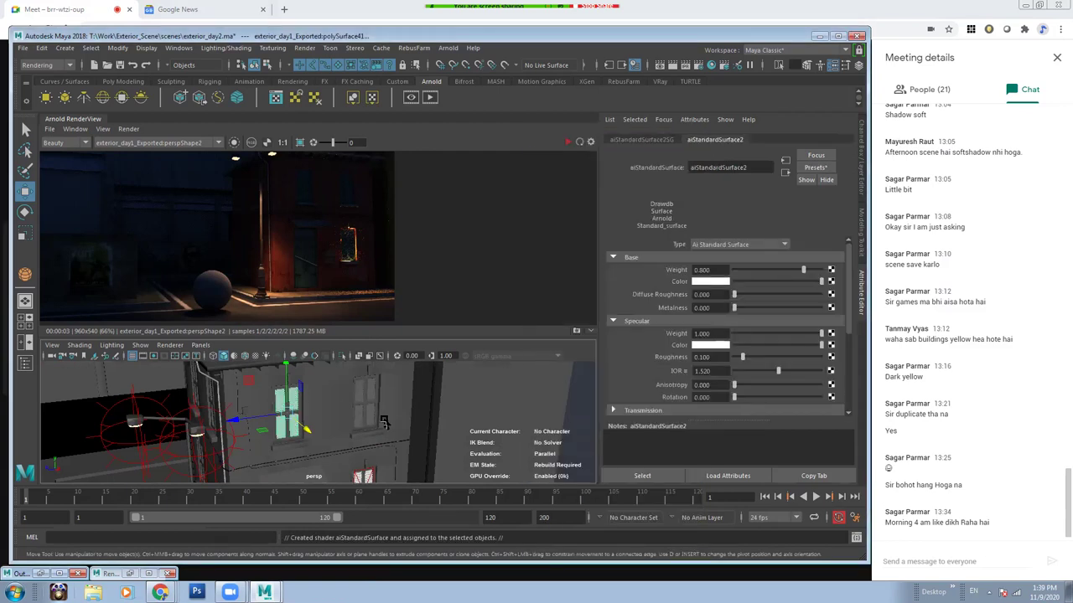
left_click(815, 167)
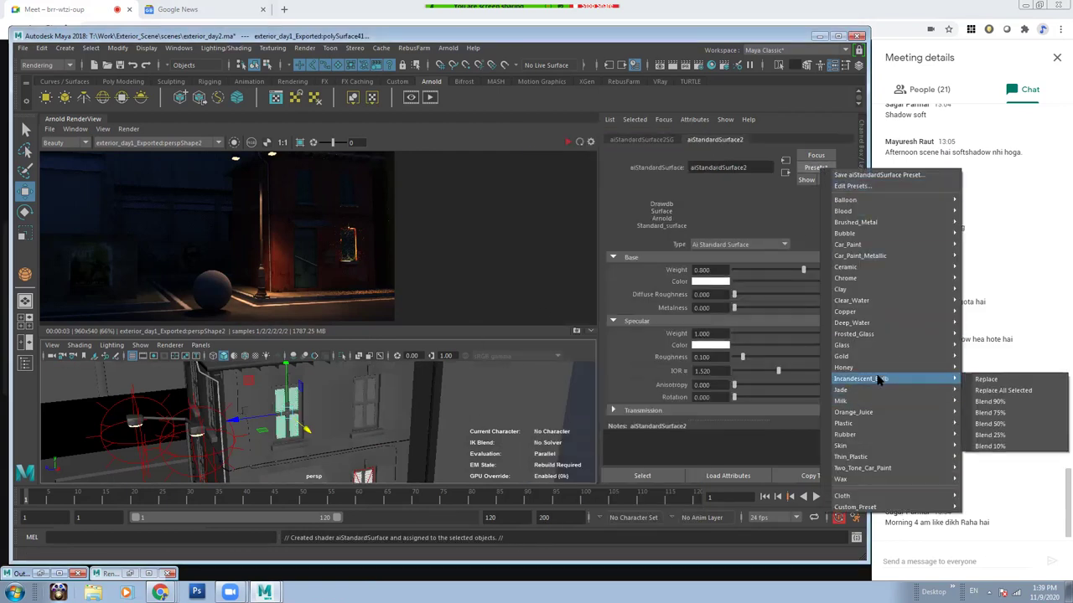
mouse_move(861, 379)
left_click(979, 379)
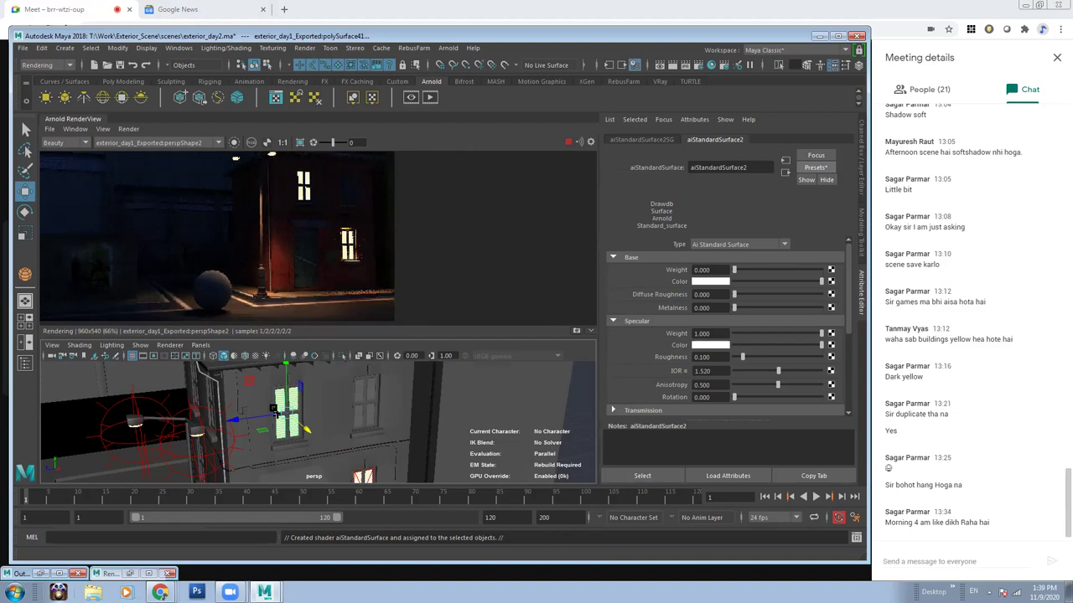
left_click(569, 142)
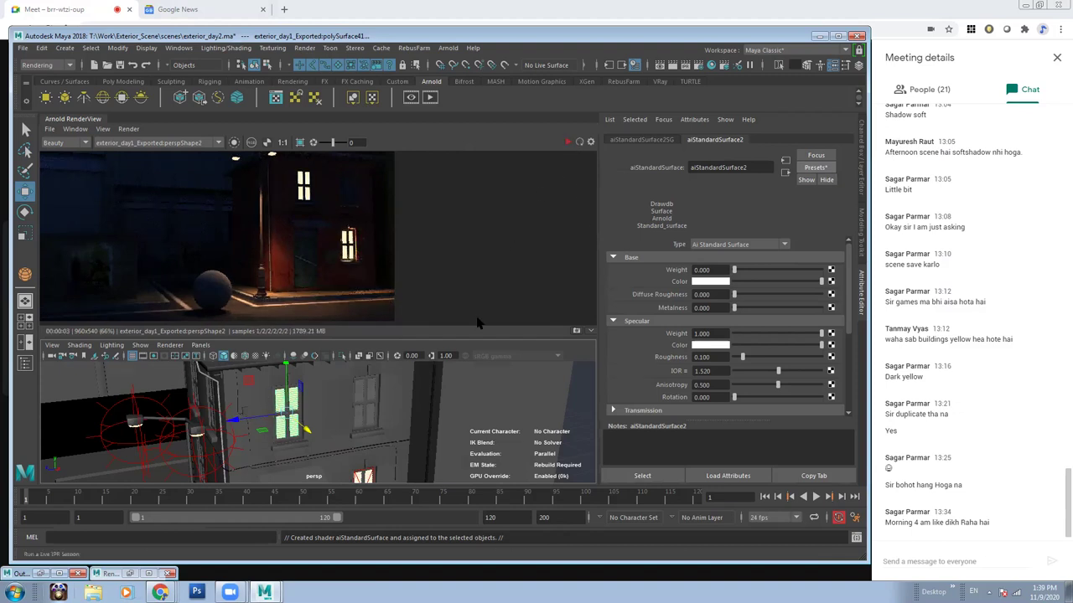
left_click_drag(423, 419, 366, 452, "alt")
Duplicate the window area light with Ctrl+D and move the copy up to the upper window.
left_click(367, 453)
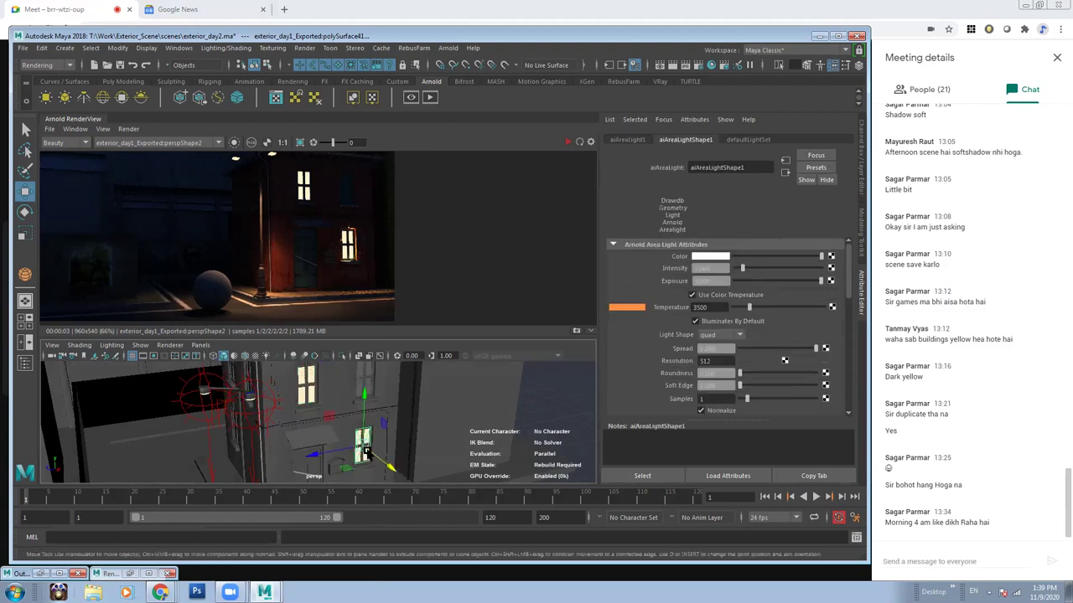
key("ctrl+d")
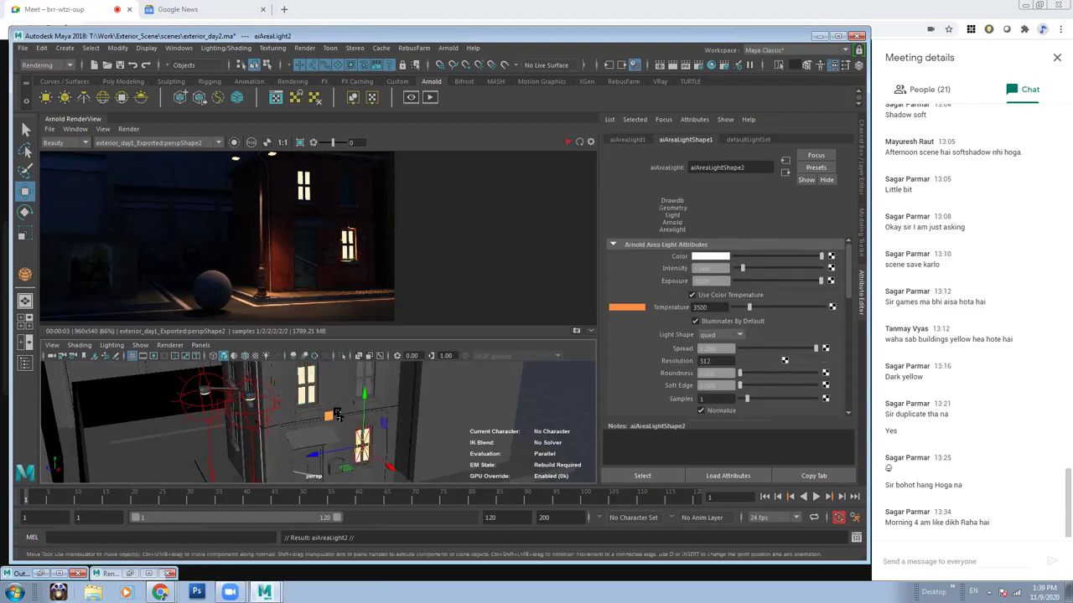
middle_click_drag(308, 367, 272, 359)
mouse_move(273, 359)
left_mouse_down("alt")
mouse_move(282, 418)
mouse_move(369, 408)
left_mouse_up("alt")
Select another window mesh, polySurface43, and bring up Assign New Material for it.
left_click(282, 418)
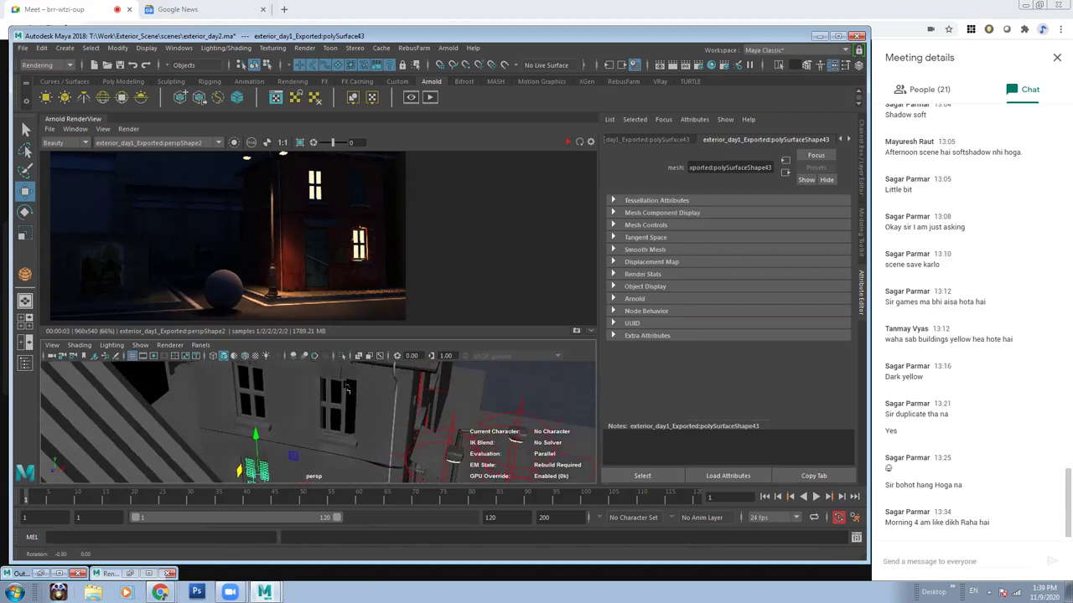
left_click(369, 408)
left_click(352, 408)
mouse_move(352, 408)
left_mouse_down("alt")
mouse_move(264, 431)
mouse_move(293, 380)
mouse_move(300, 396)
left_mouse_up("alt")
left_click(264, 432)
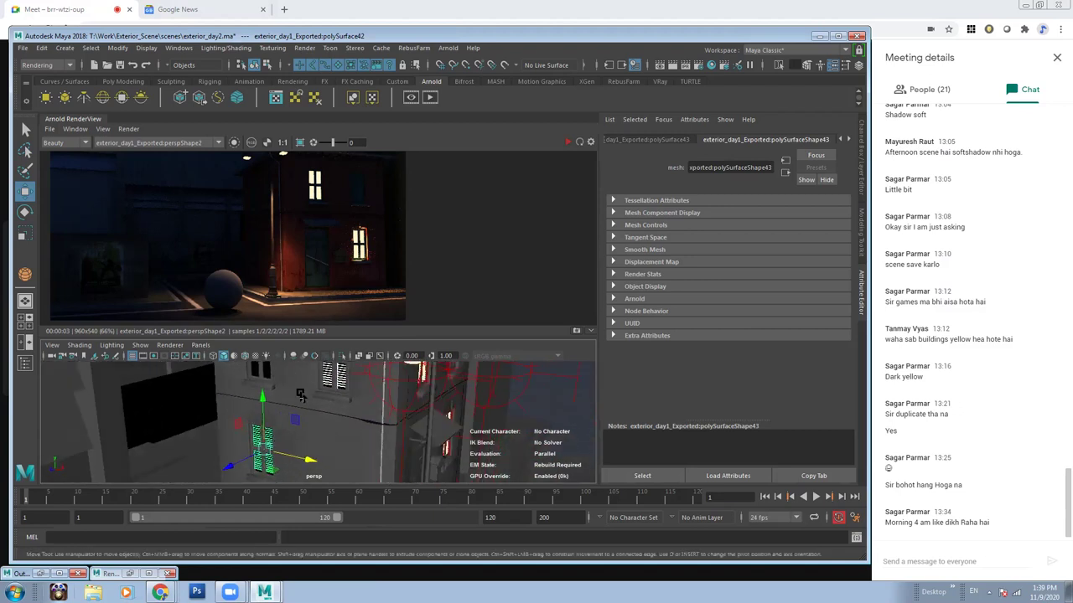
left_click_drag(278, 446, 279, 441, "alt")
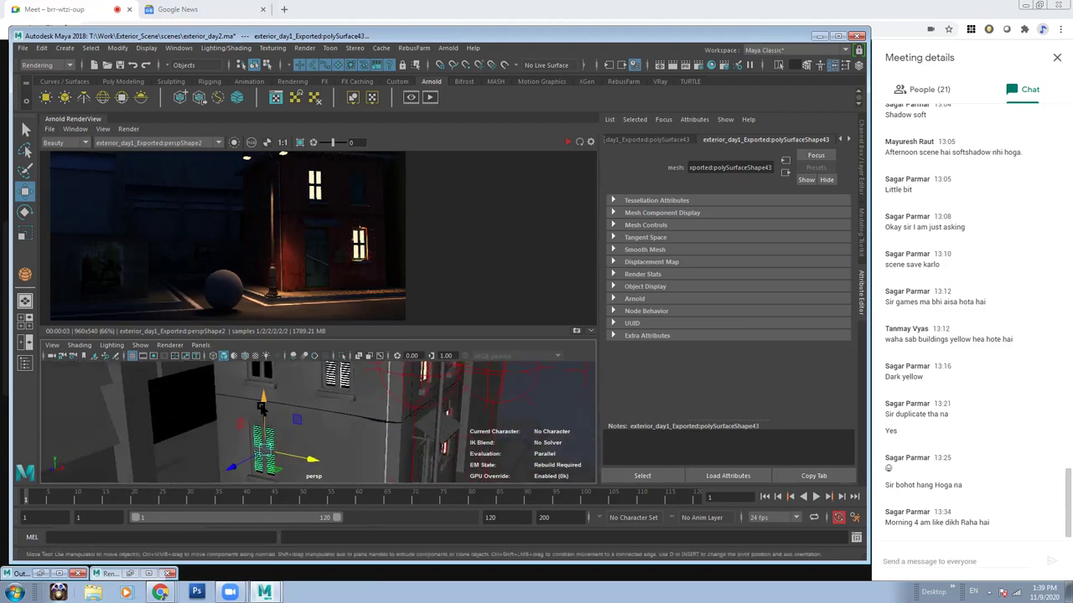
right_click_drag(267, 432, 272, 558)
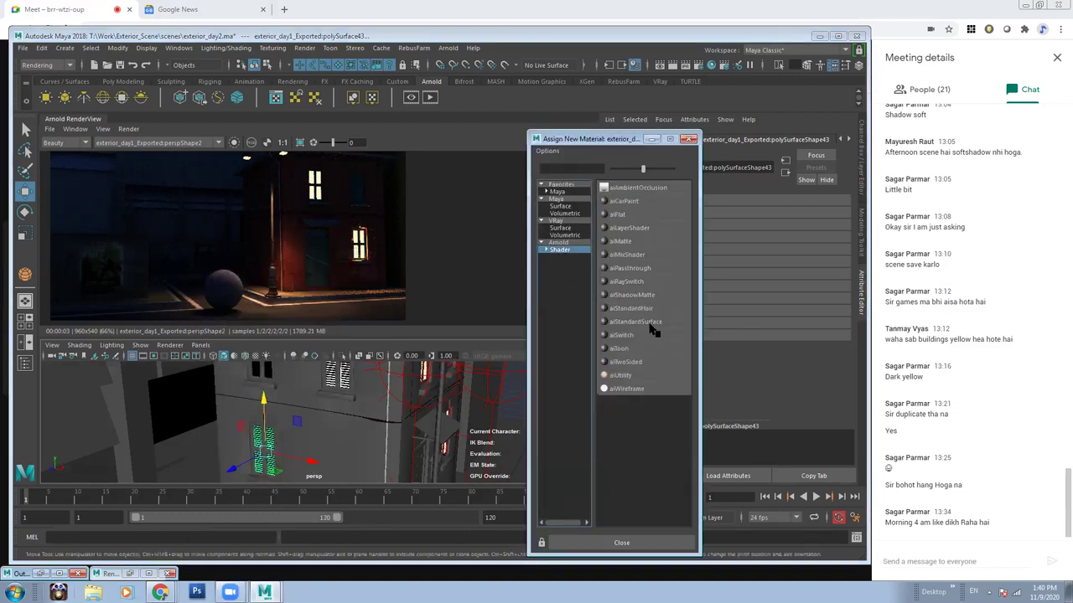
Give this window an aiStandardSurface with the Incandescent_Bulb preset.
left_click(651, 326)
left_click(813, 167)
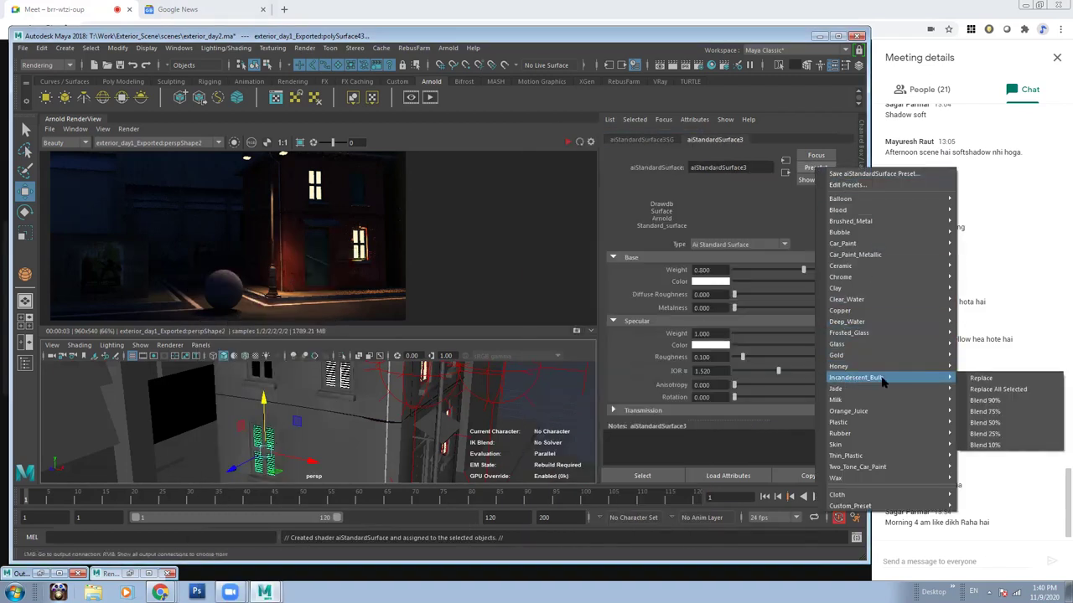
left_click(982, 378)
Duplicate the warm area light onto windows on the building's other side and re-render.
mouse_move(492, 391)
left_mouse_down("alt")
mouse_move(335, 379)
mouse_move(331, 406)
mouse_move(251, 431)
left_mouse_up("alt")
left_click(335, 379)
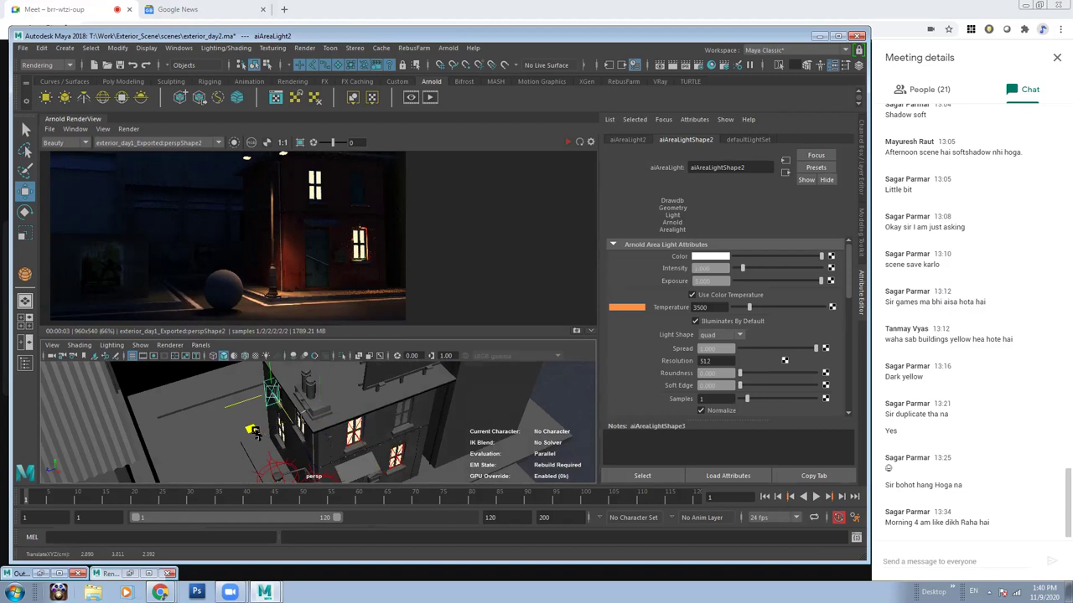
key("e")
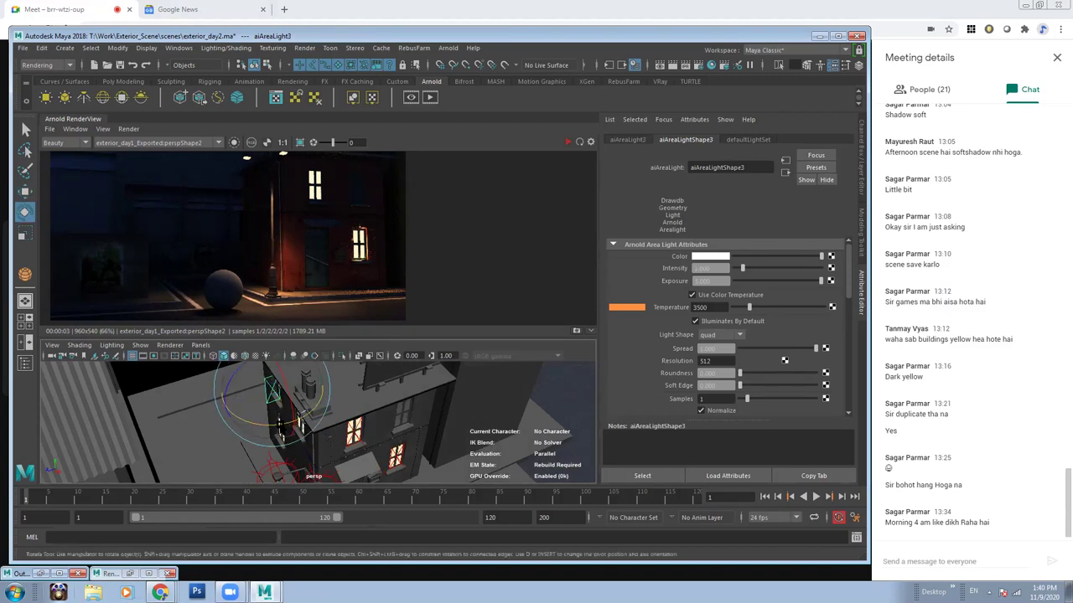
key("w")
mouse_move(252, 431)
left_mouse_down("alt")
mouse_move(218, 427)
mouse_move(319, 469)
left_mouse_up("alt")
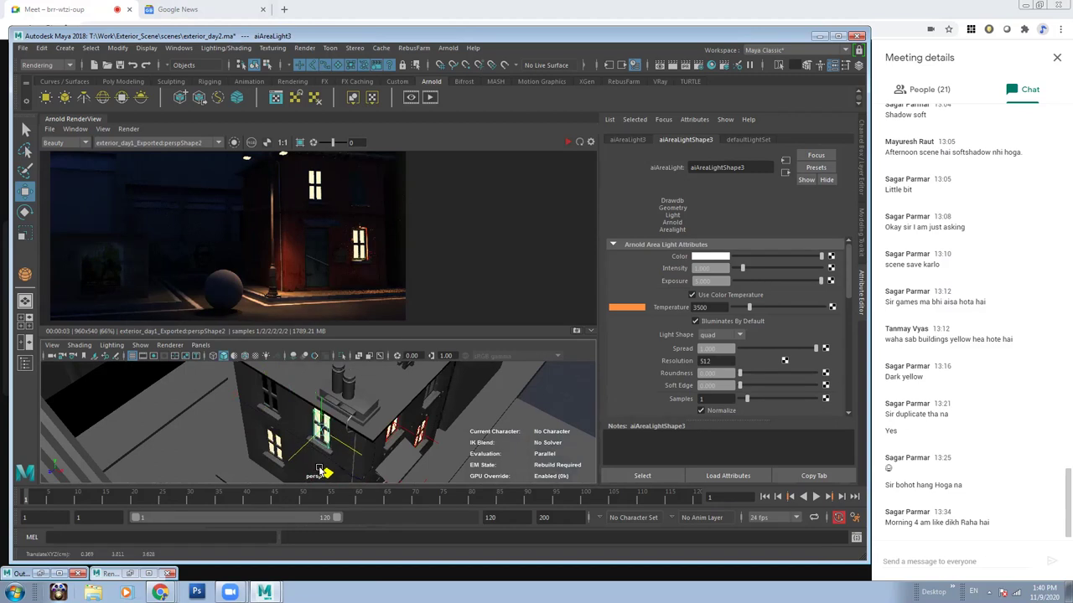
left_click_drag(324, 466, 338, 408, "alt")
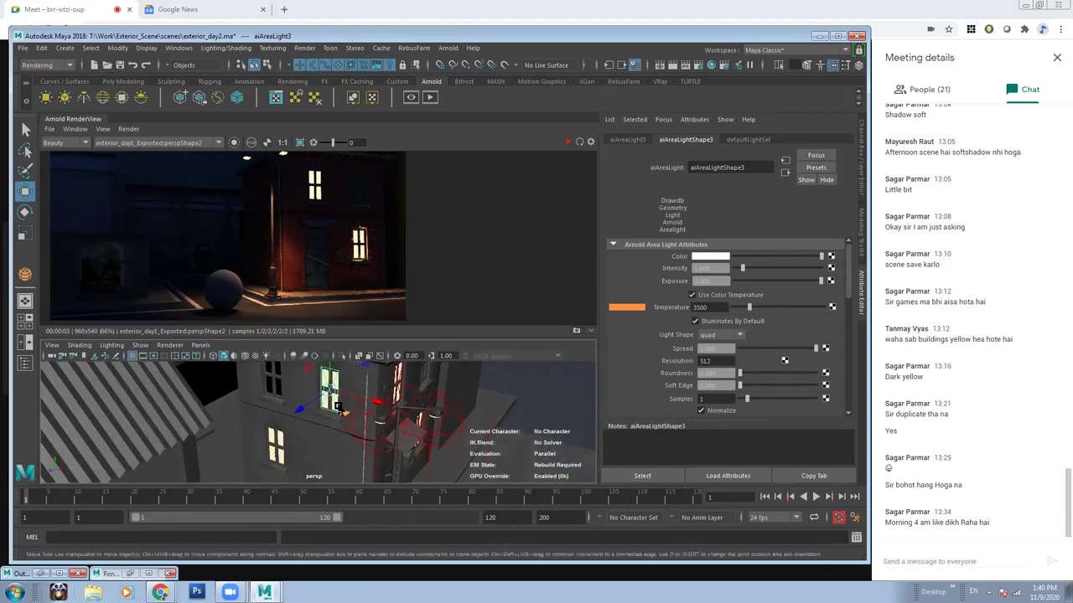
key("ctrl+d")
middle_click_drag(367, 369, 342, 424)
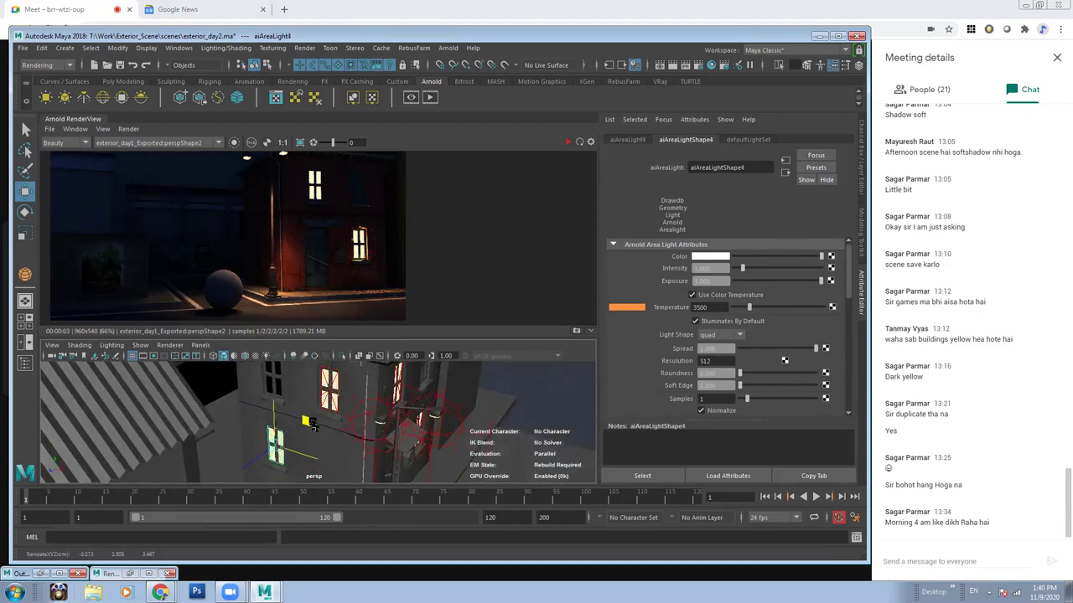
left_click_drag(342, 423, 318, 419, "alt")
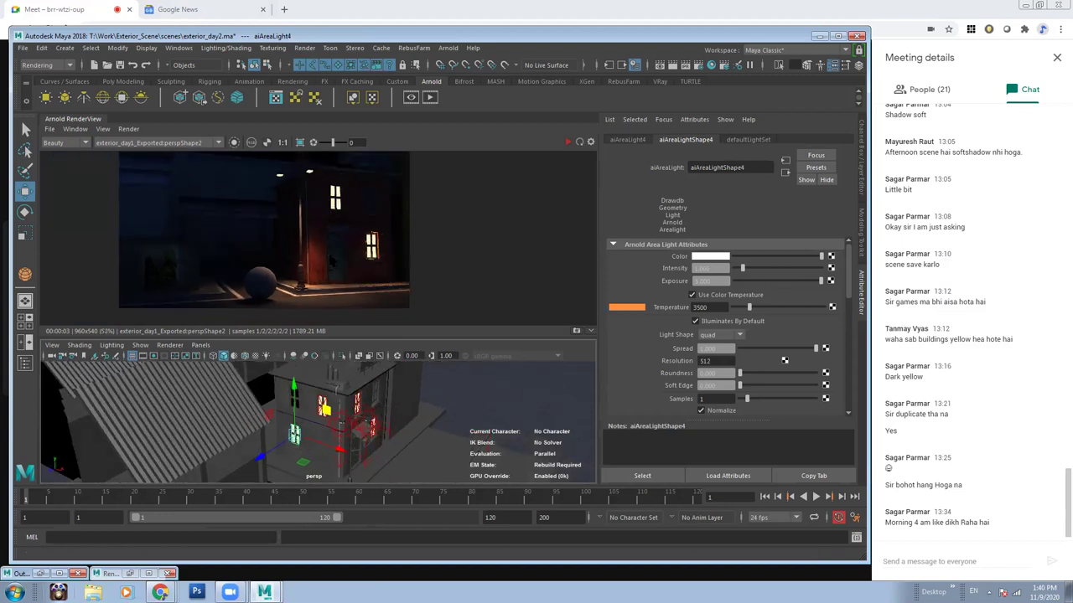
left_click(568, 142)
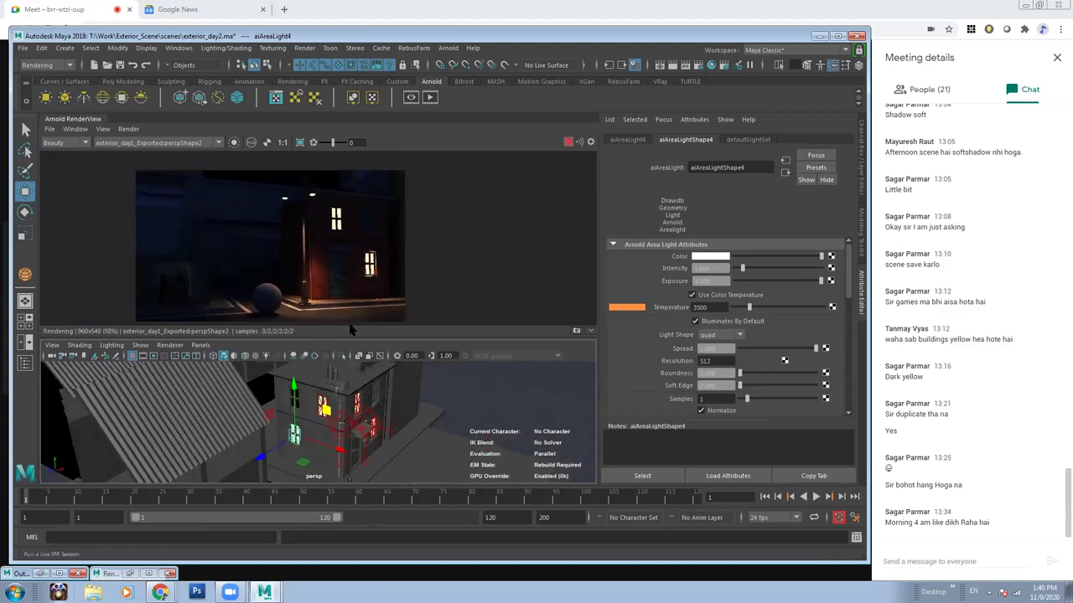
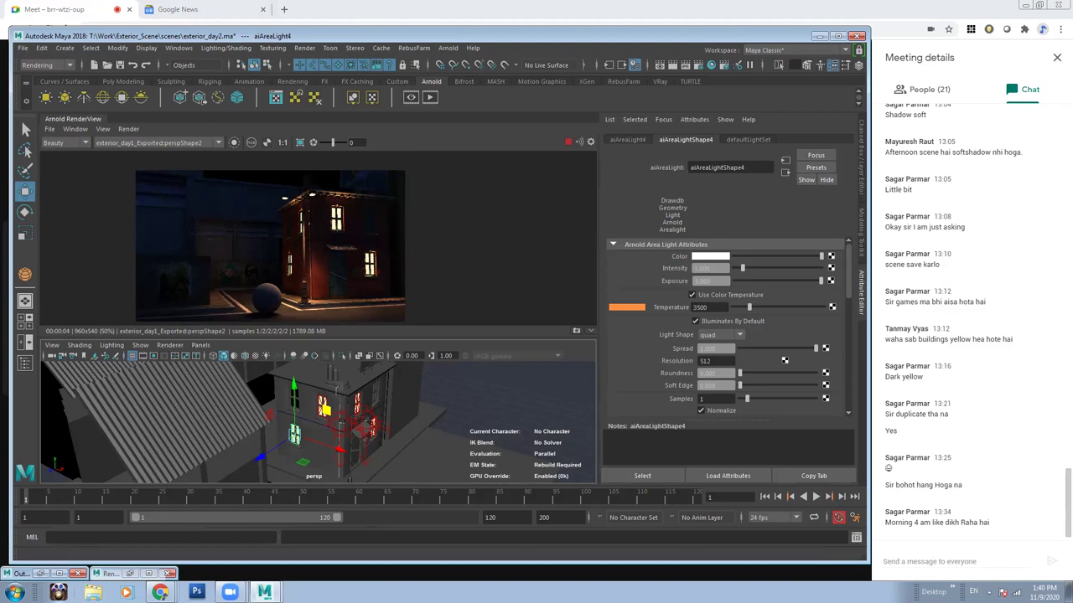
Unhide the Moon light from the Outliner so the render gains moonlight.
left_click(42, 575)
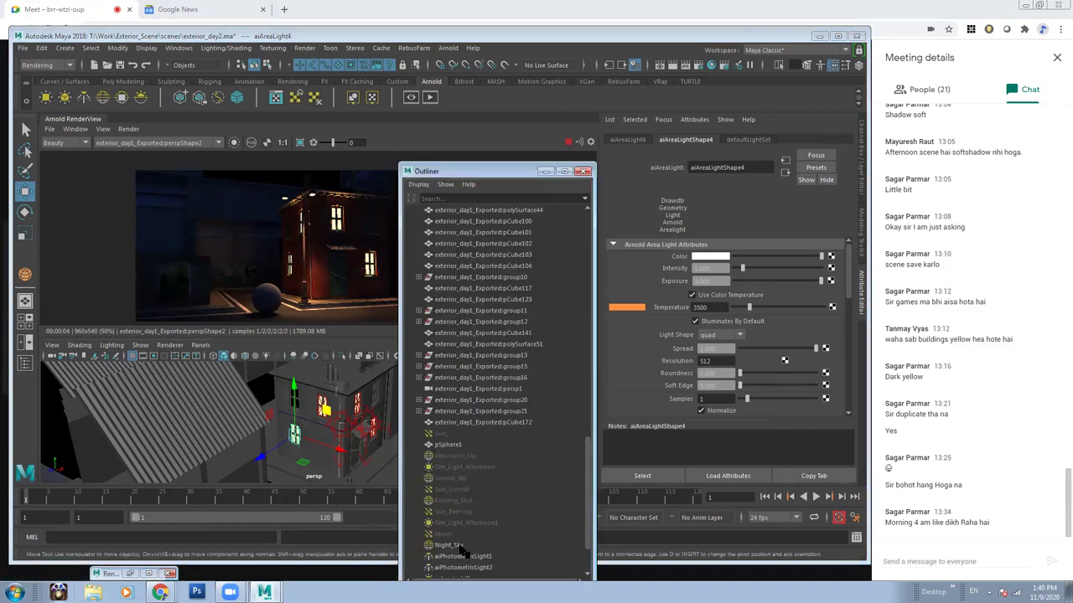
left_click(451, 535)
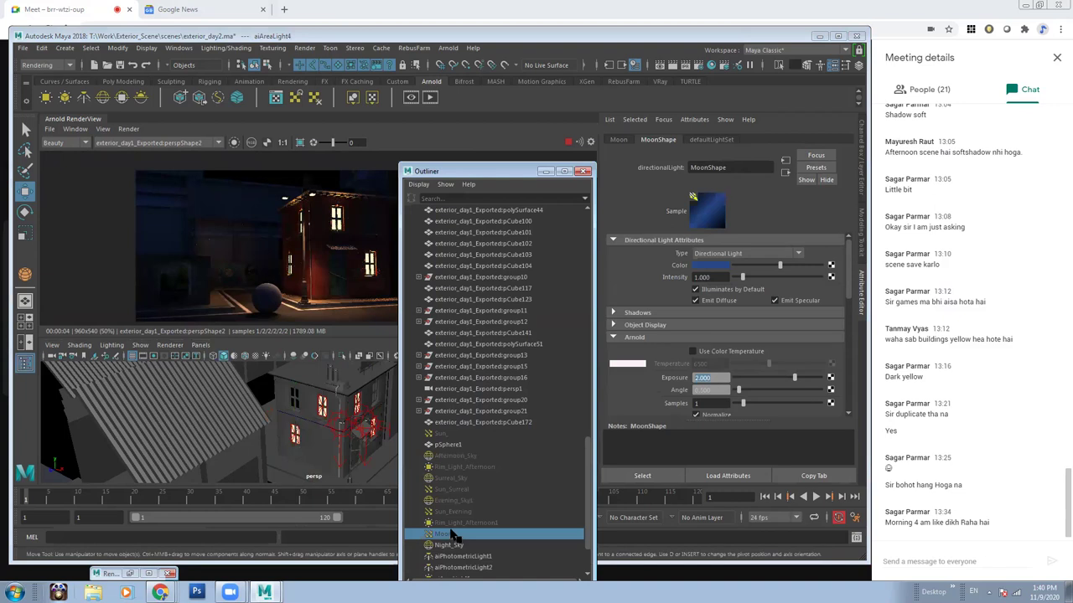
key("shift+h")
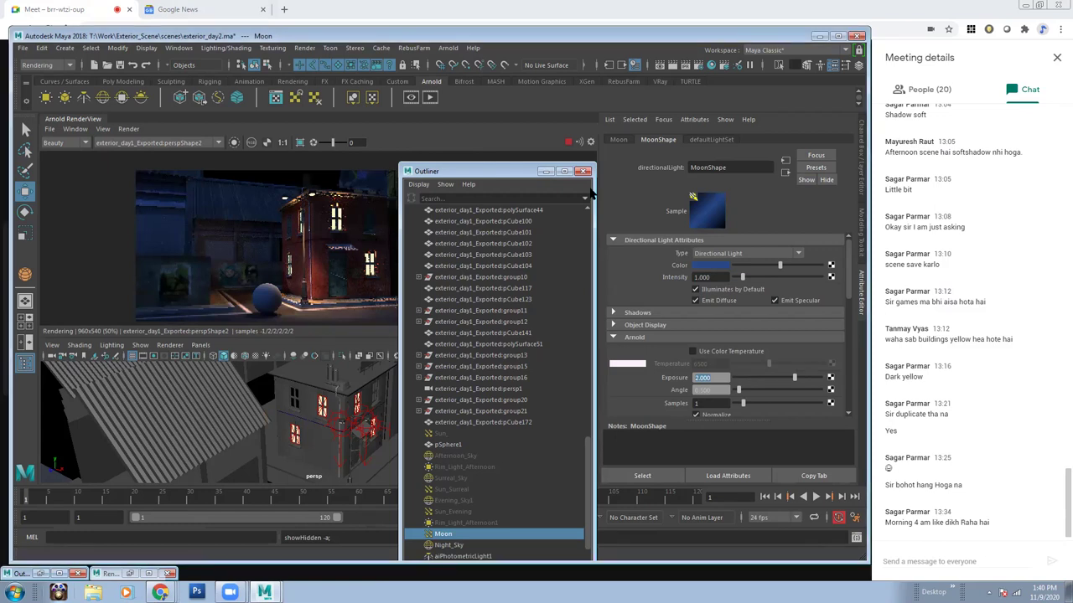
Zoom into the render and select the house window mesh.
left_click(693, 196)
scroll(546, 330, "up", 2)
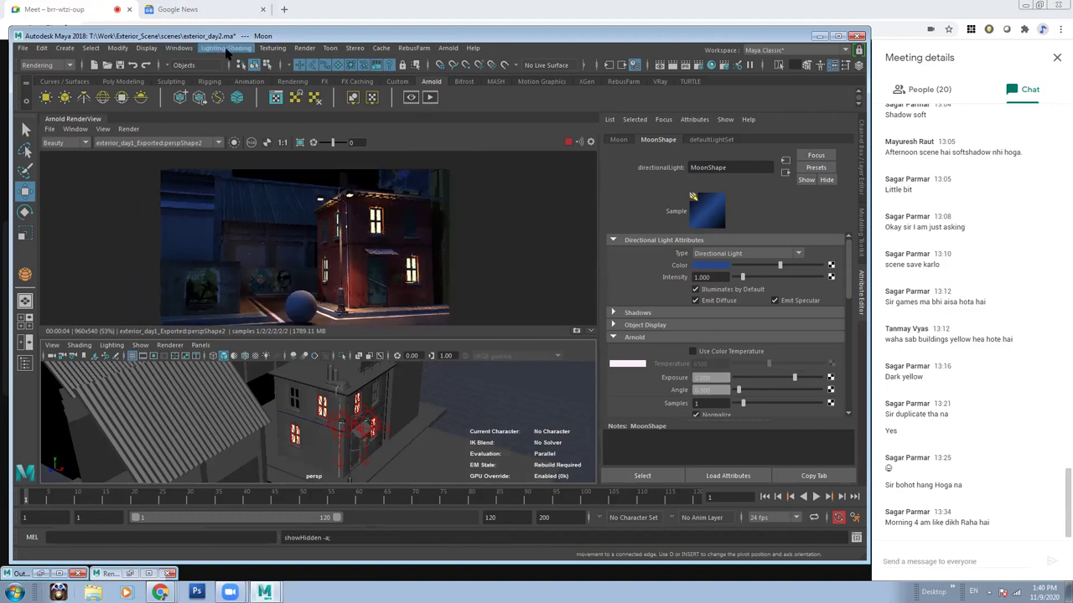
middle_click_drag(590, 332, 492, 334)
scroll(309, 213, "up", 3)
scroll(308, 212, "up", 2)
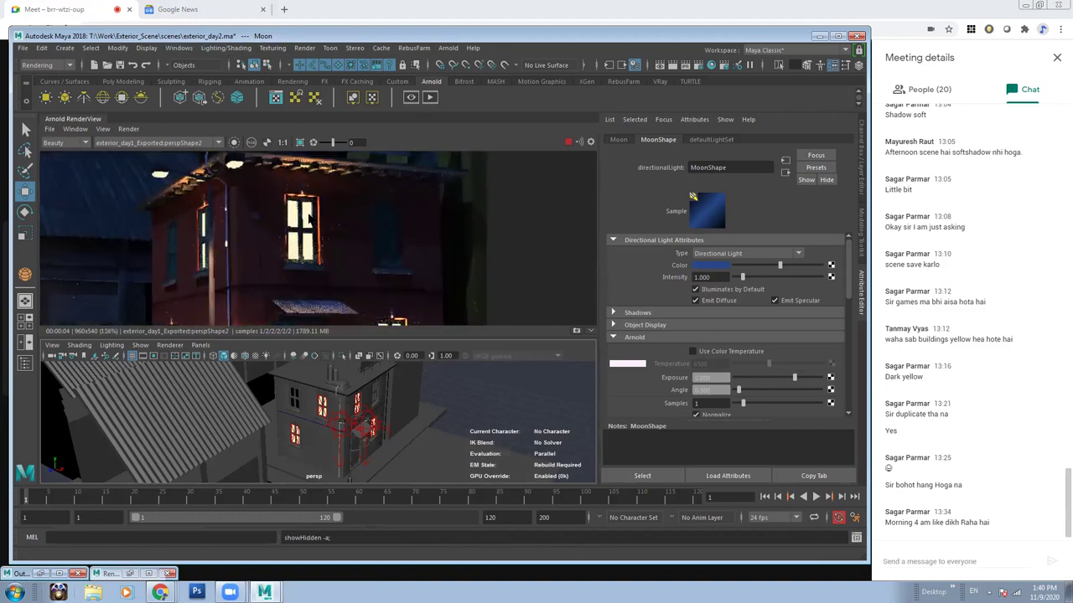
left_click(308, 213)
Set aiStandardSurface2's emission colour to orange.
left_click(777, 140)
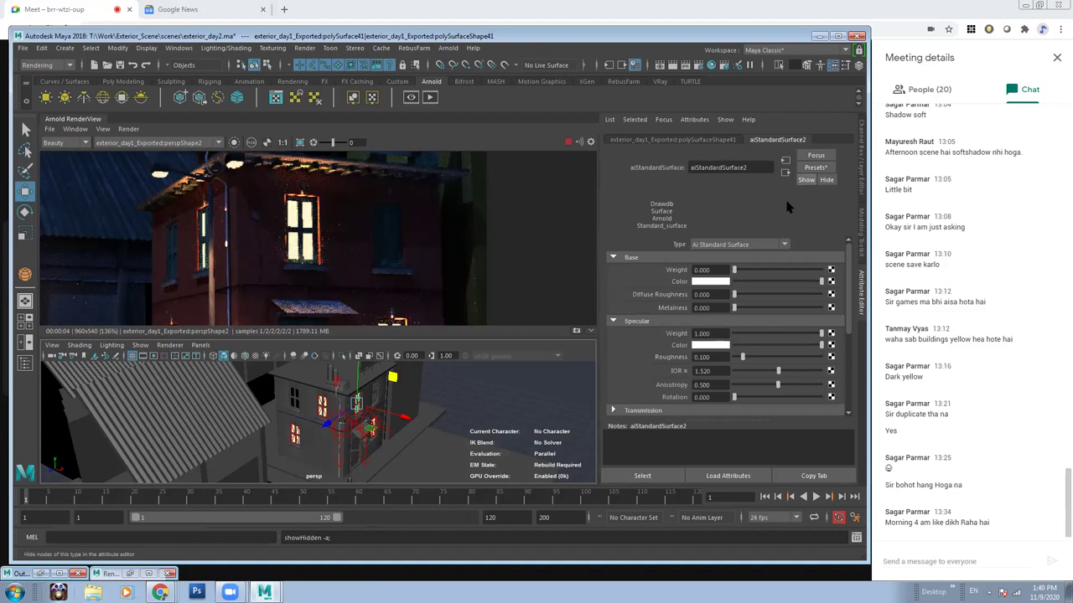
scroll(850, 306, "down", 3)
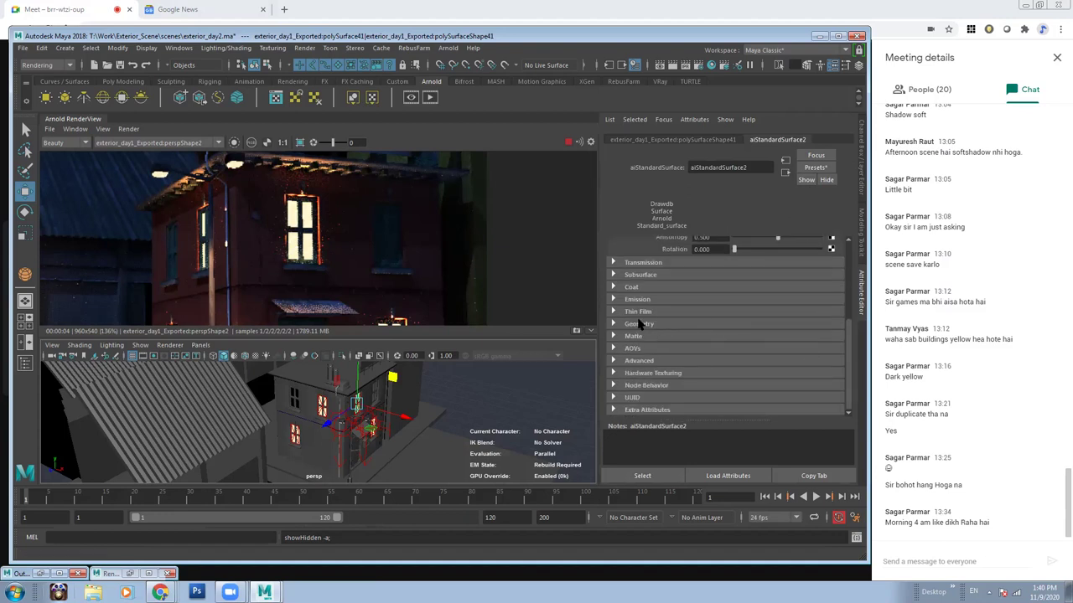
left_click(643, 300)
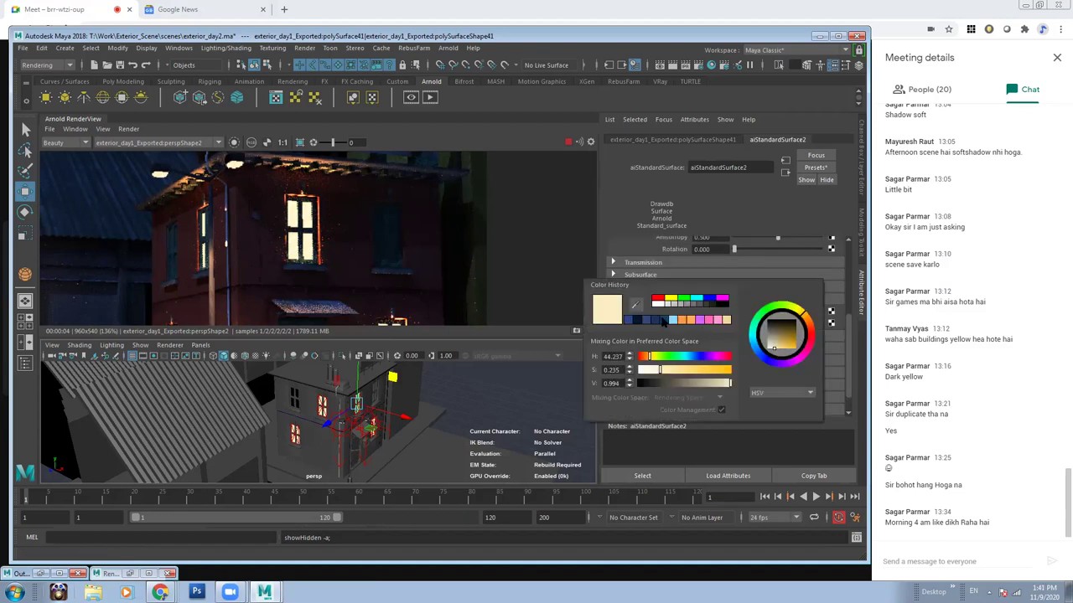
left_click(685, 321)
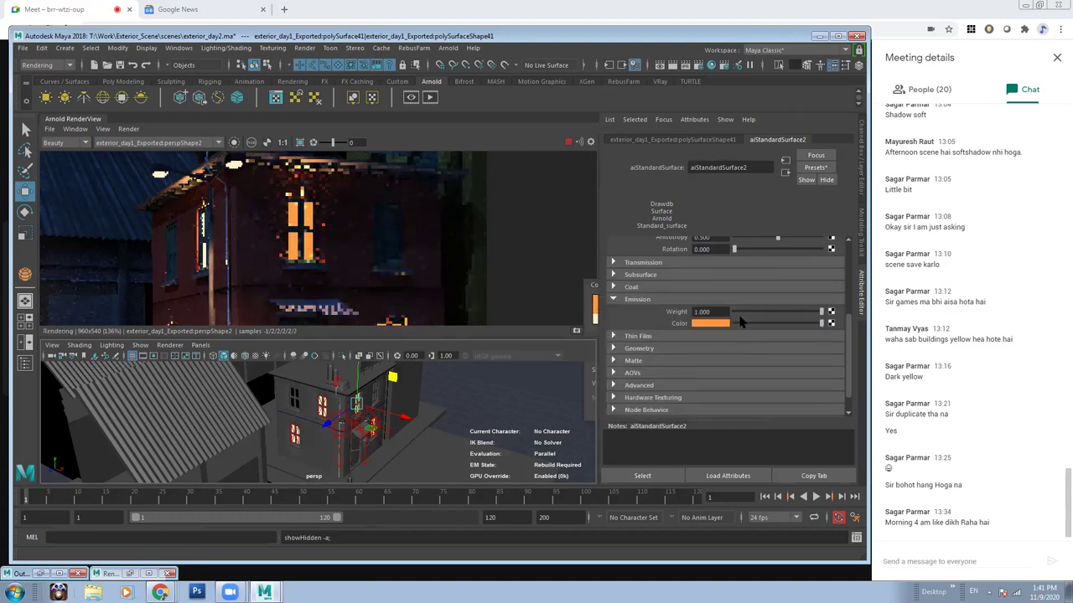
Give the next window's aiStandardSurface3 an orange emission colour as well.
middle_click_drag(317, 266, 300, 278)
scroll(244, 274, "down", 3)
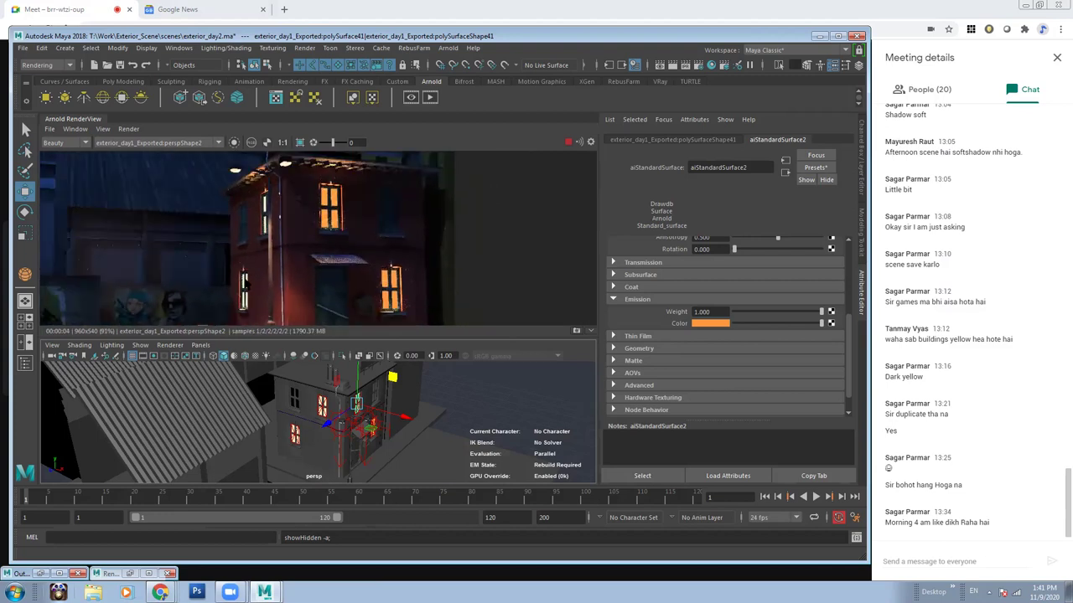
scroll(262, 213, "up", 5)
scroll(262, 213, "up", 4)
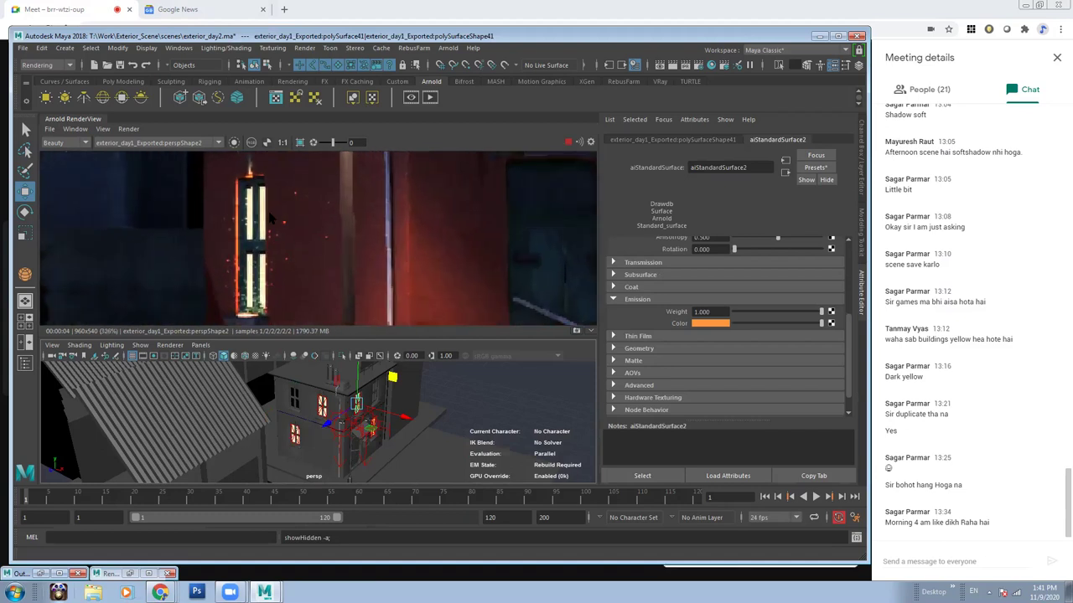
left_click(714, 325)
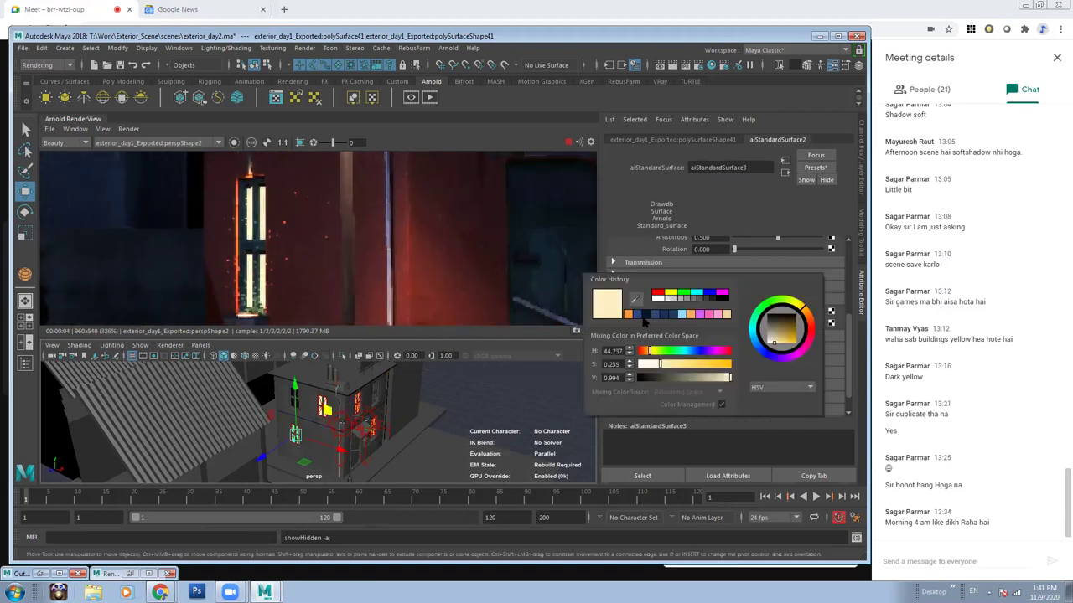
left_click(628, 315)
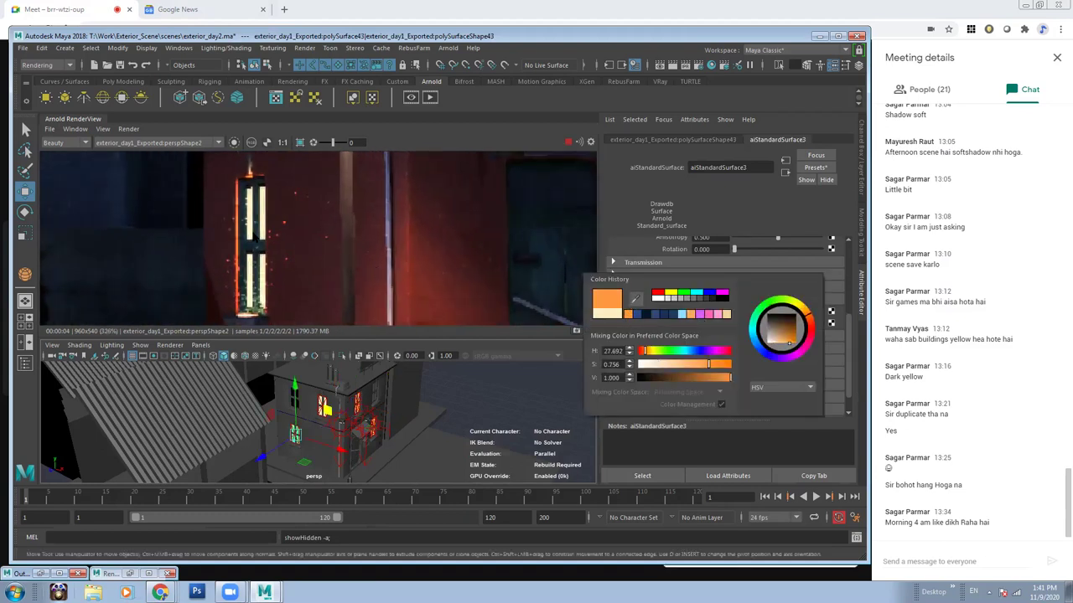
scroll(386, 230, "down", 4)
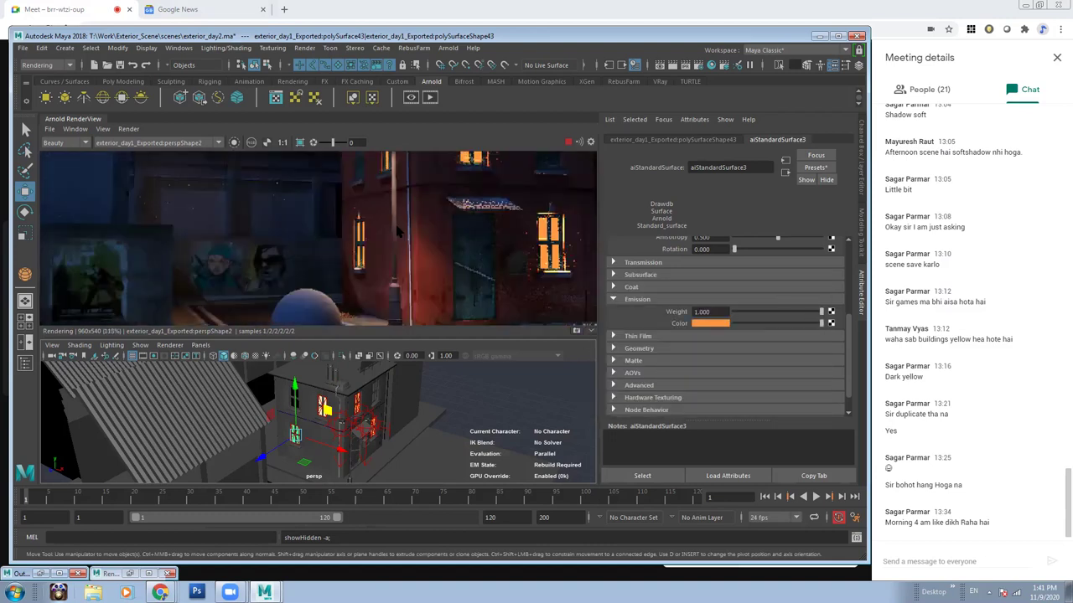
scroll(397, 232, "down", 2)
scroll(397, 232, "down", 3)
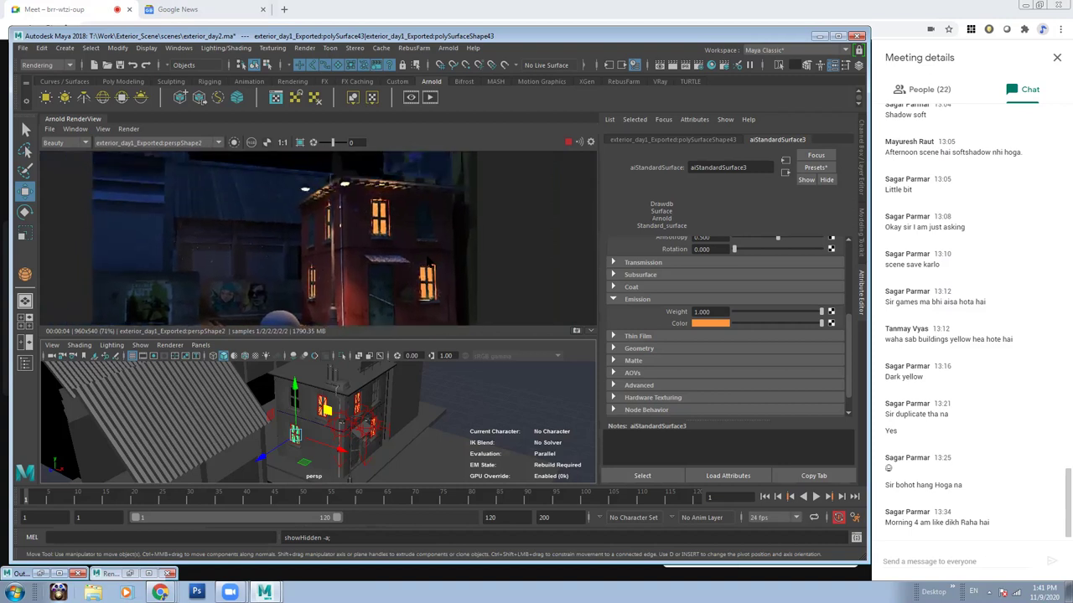
scroll(396, 234, "down", 2)
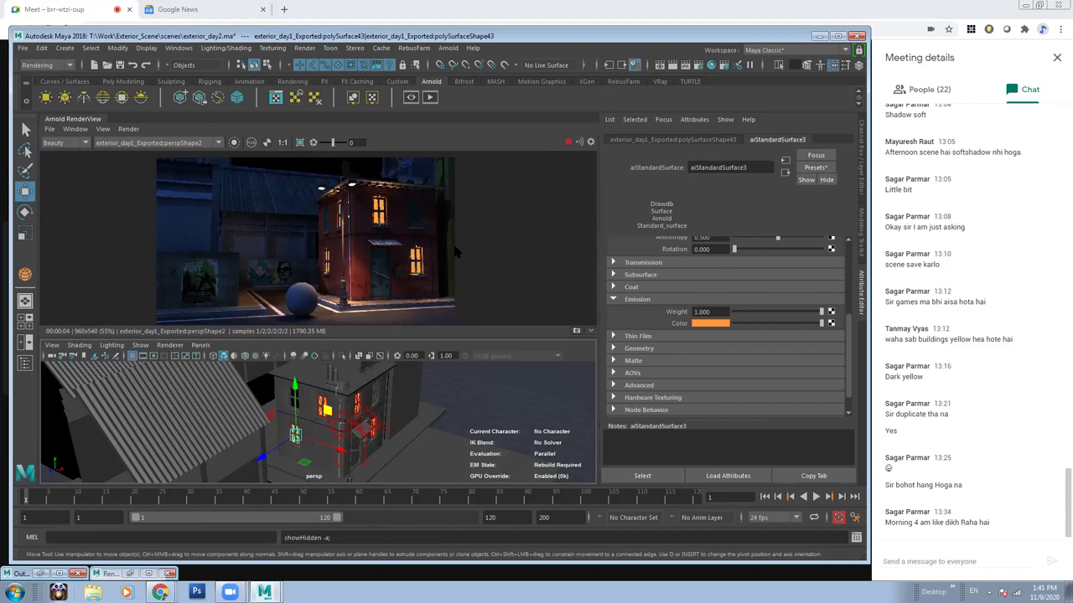
mouse_move(458, 241)
middle_mouse_down()
mouse_move(522, 248)
mouse_move(434, 258)
middle_mouse_up()
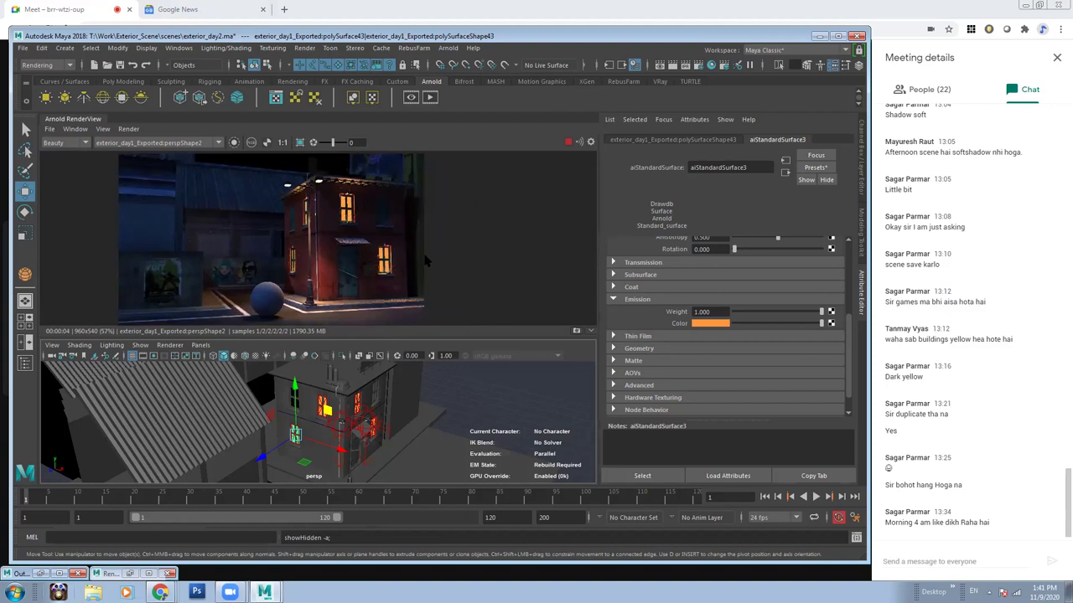
middle_click_drag(299, 234, 331, 236)
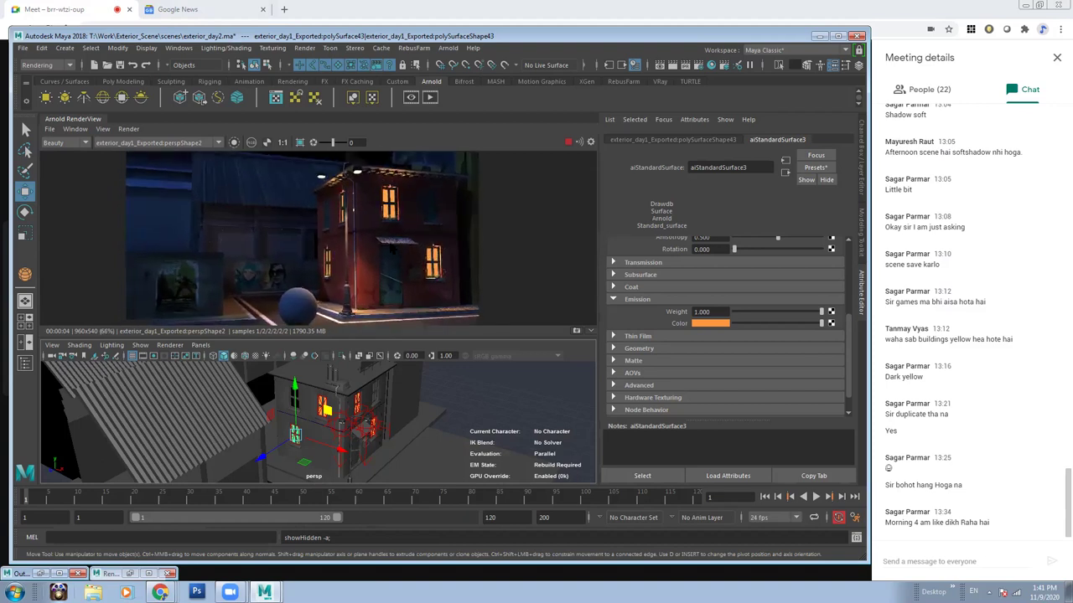
scroll(331, 236, "up", 1)
scroll(377, 239, "up", 1)
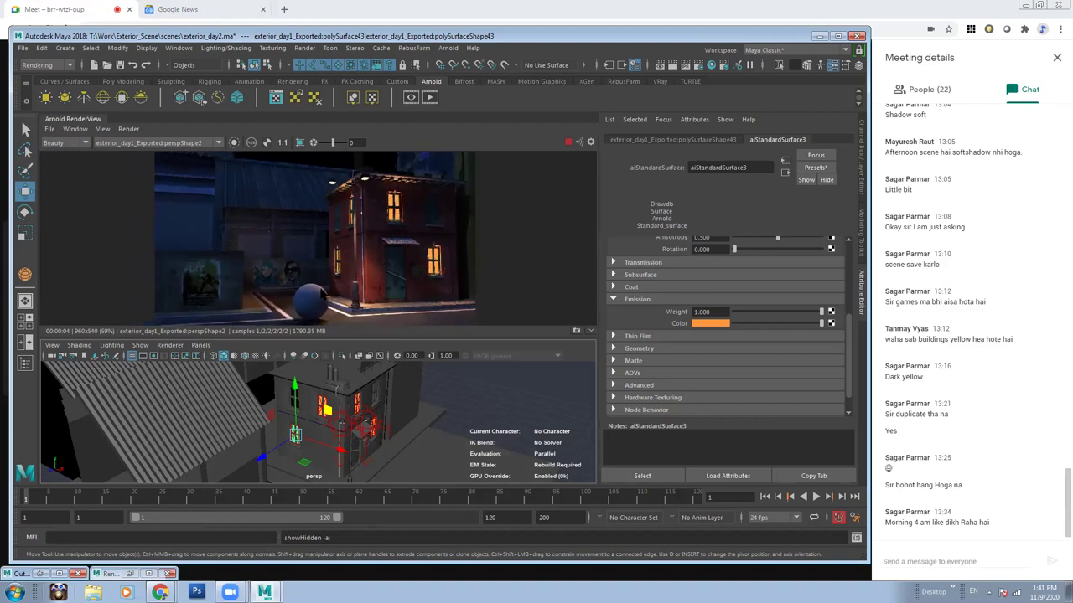
Duplicate Rim_Light_Afternoon1 into a visible Rim_Light_Afternoon2 light.
left_click(44, 574)
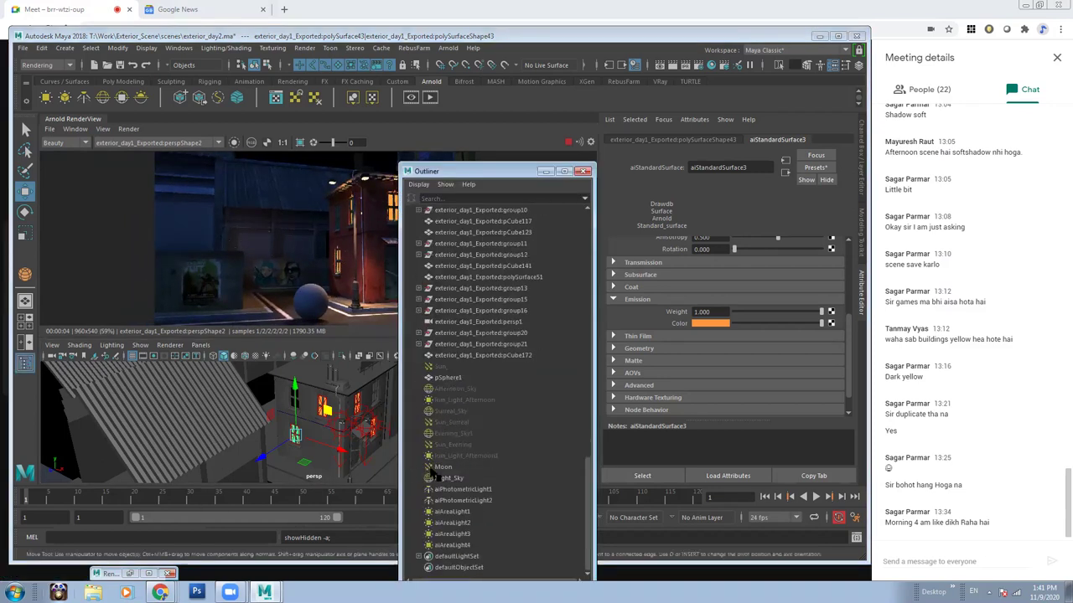
left_click(460, 456)
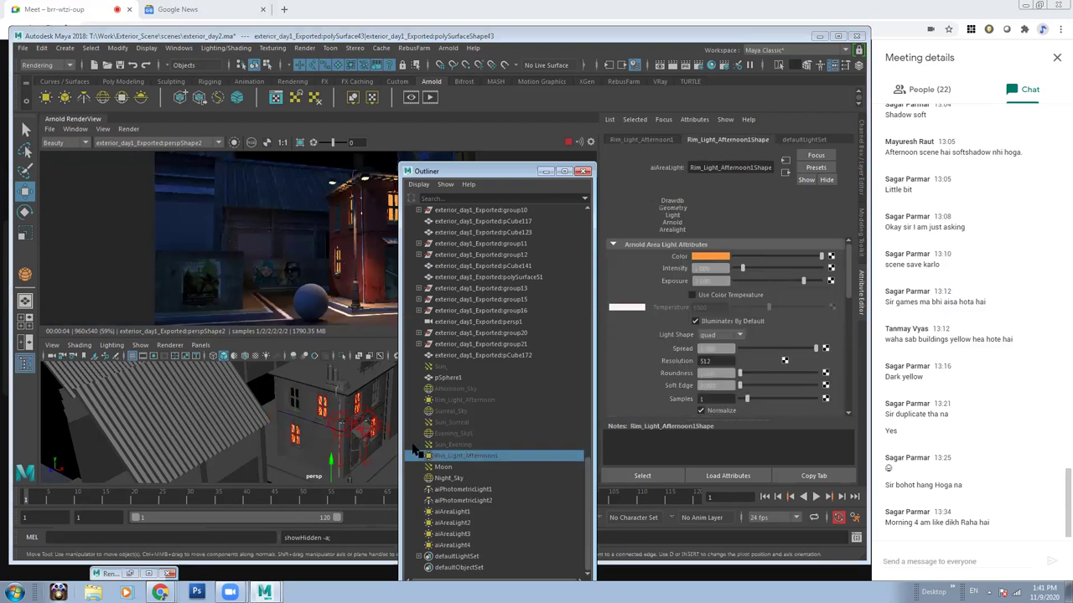
key("f")
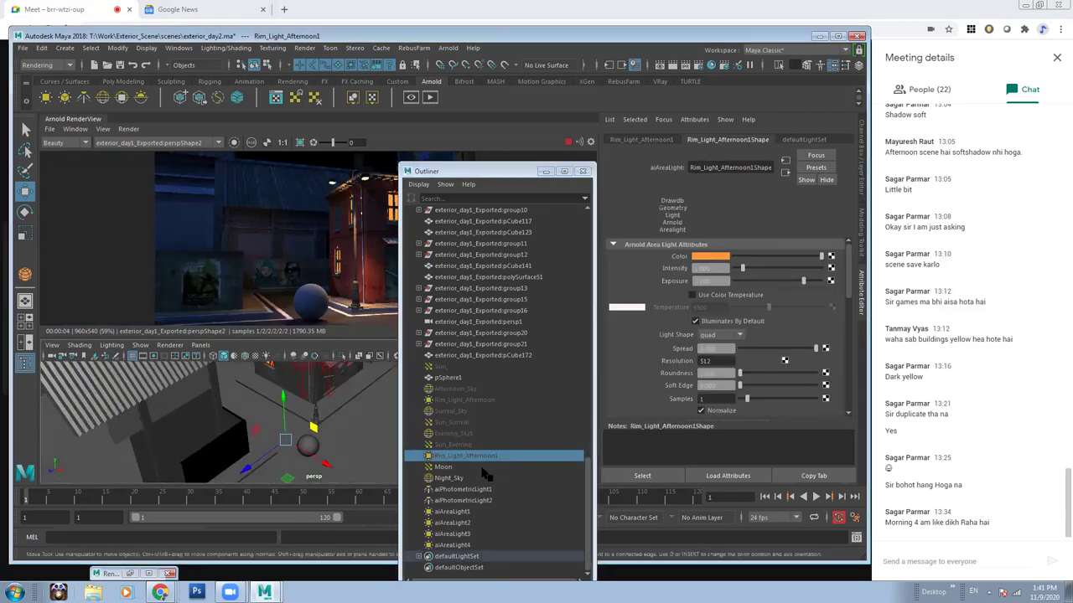
key("ctrl+d")
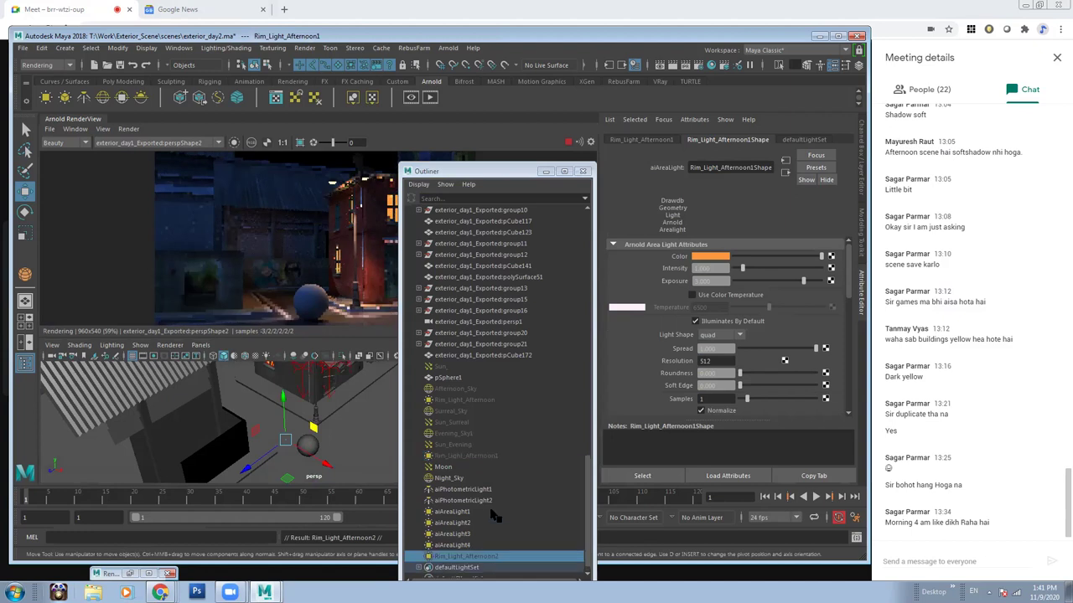
key("shift+h")
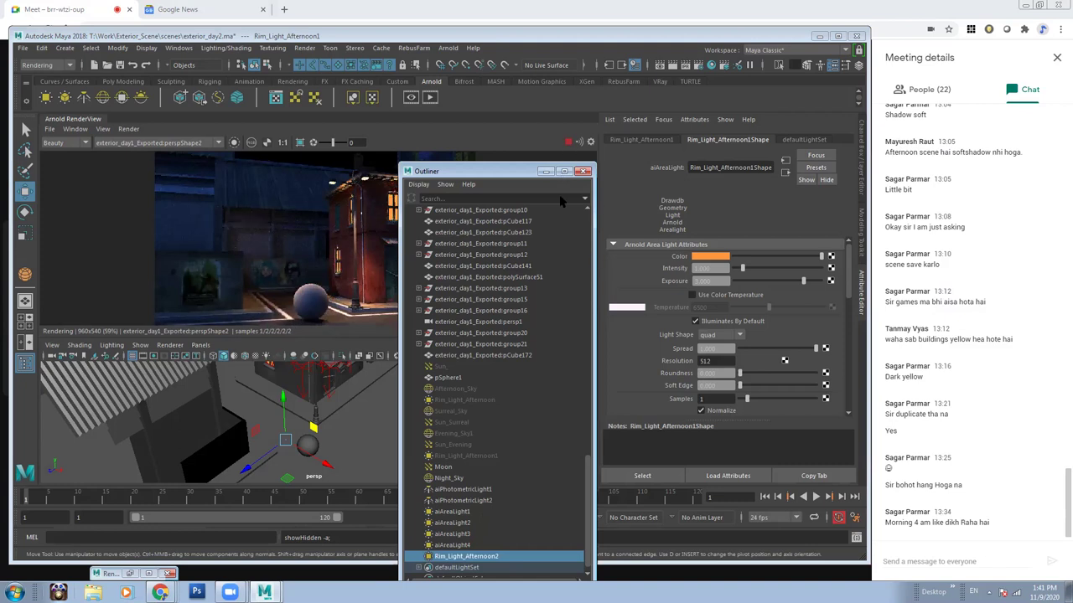
left_click(545, 171)
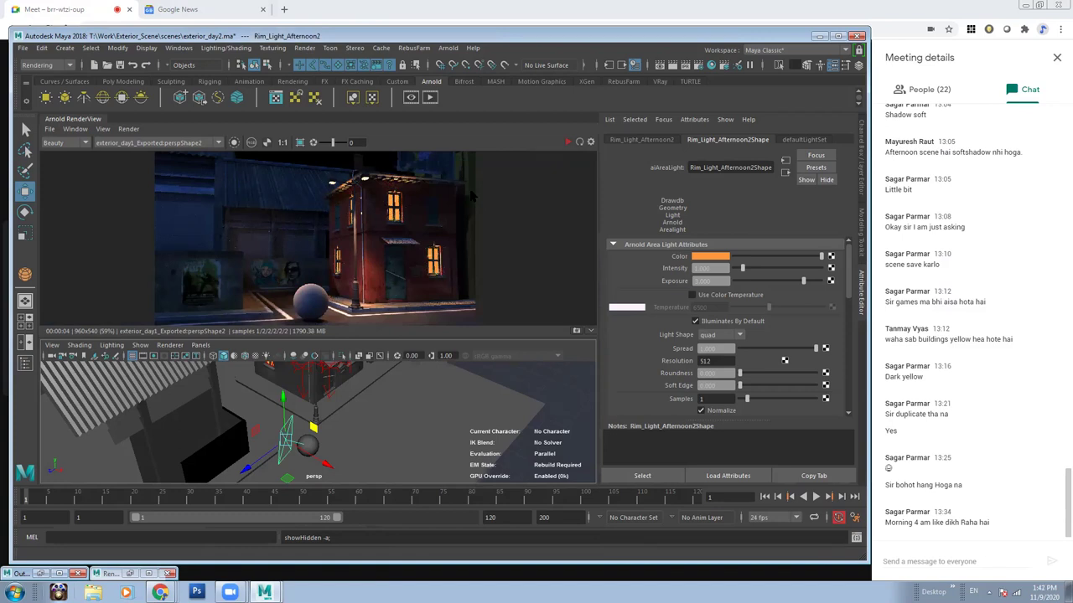
Frame the scene in wireframe and select the Night_Sky dome to show its Visibility settings, Camera 0.
key("a")
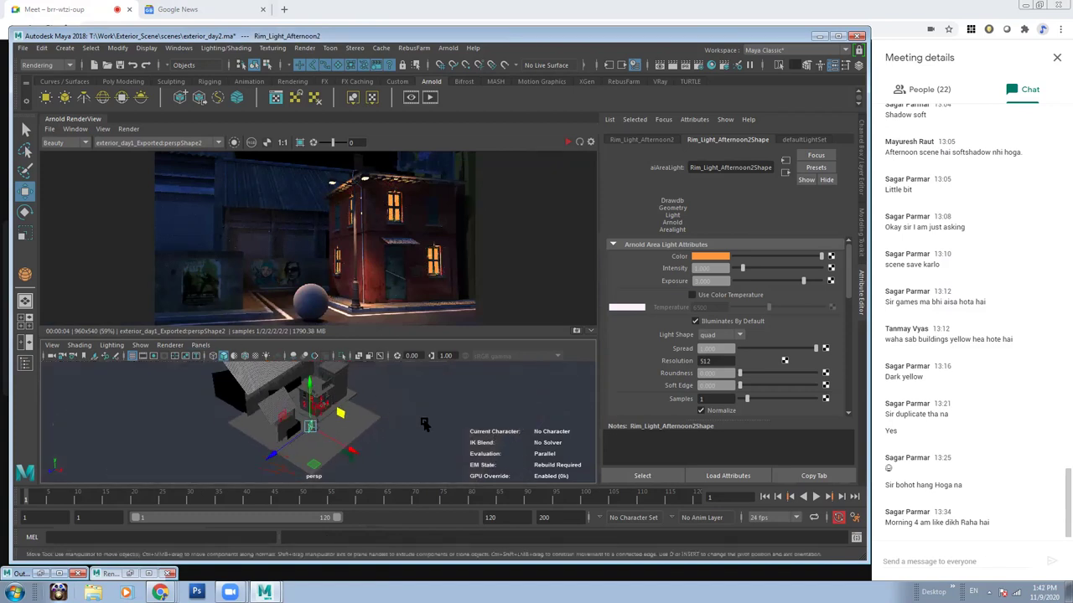
key("4")
left_click(411, 415)
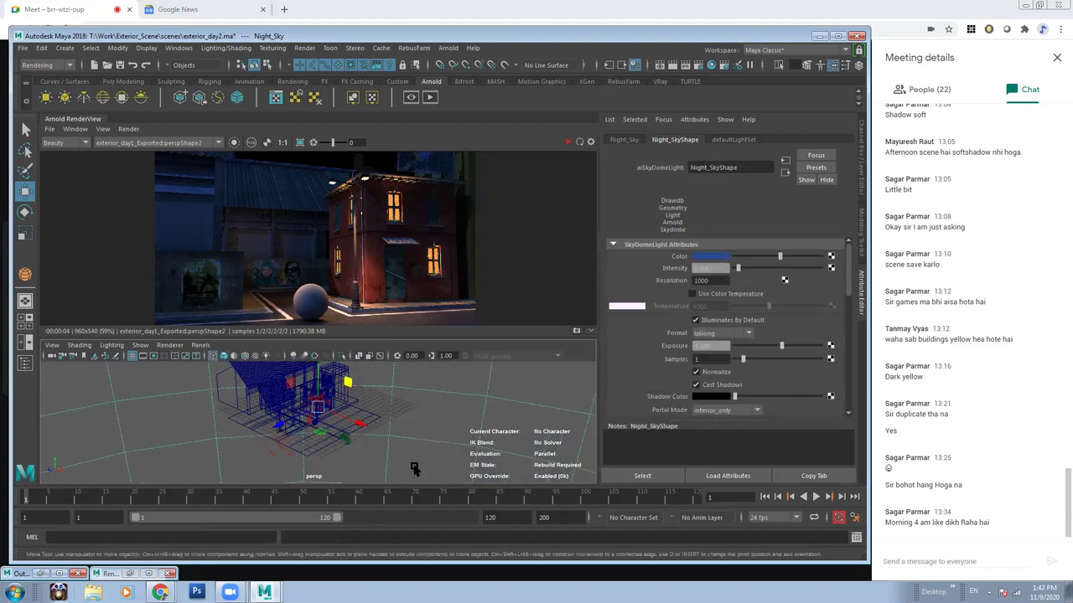
mouse_move(848, 292)
left_mouse_down()
mouse_move(848, 360)
mouse_move(736, 337)
left_mouse_up()
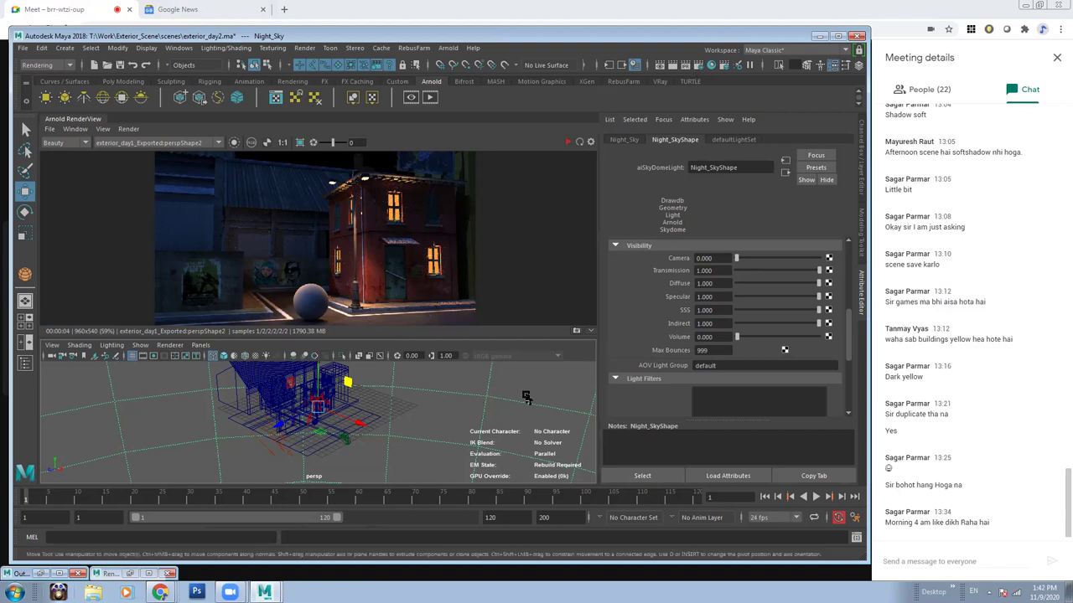
left_click(481, 390)
left_click(481, 388)
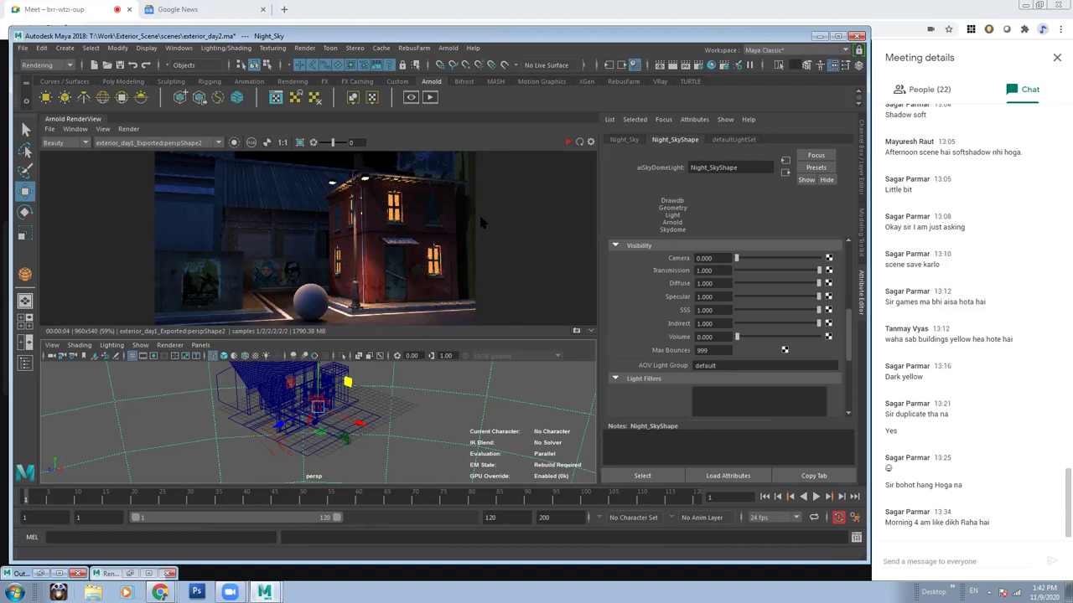
Assign a new aiAtmosphereVolume as the Environment Atmosphere in Arnold render settings.
left_click(698, 65)
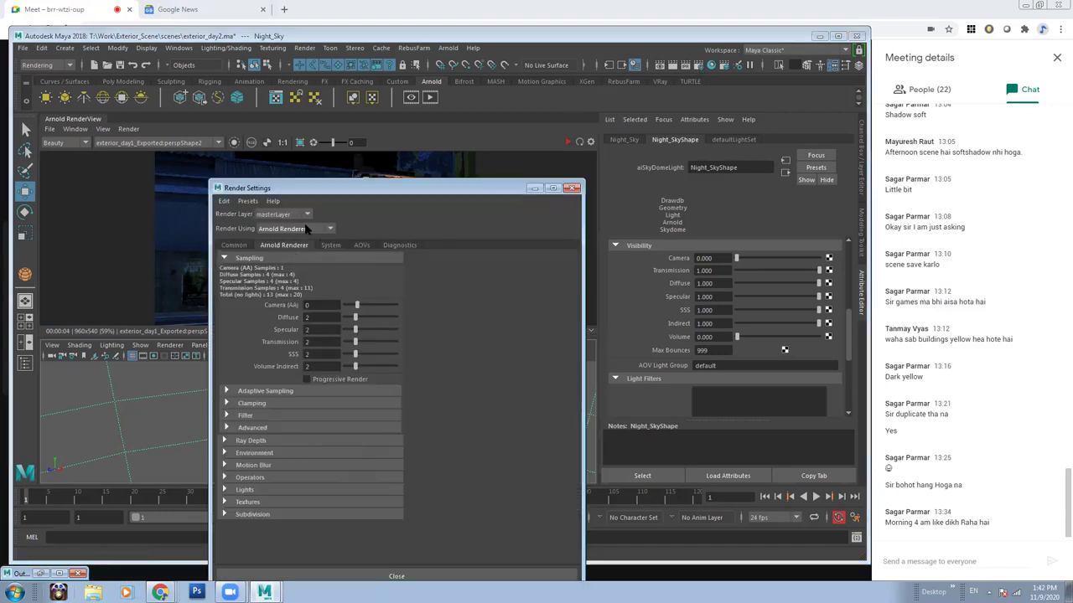
left_click_drag(355, 193, 644, 151)
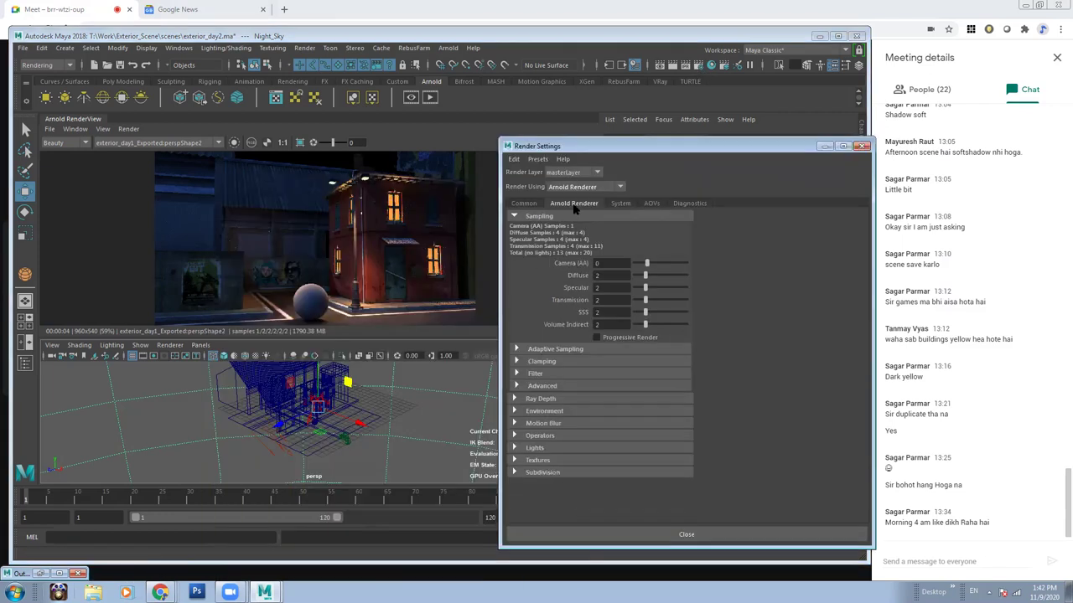
left_click(563, 414)
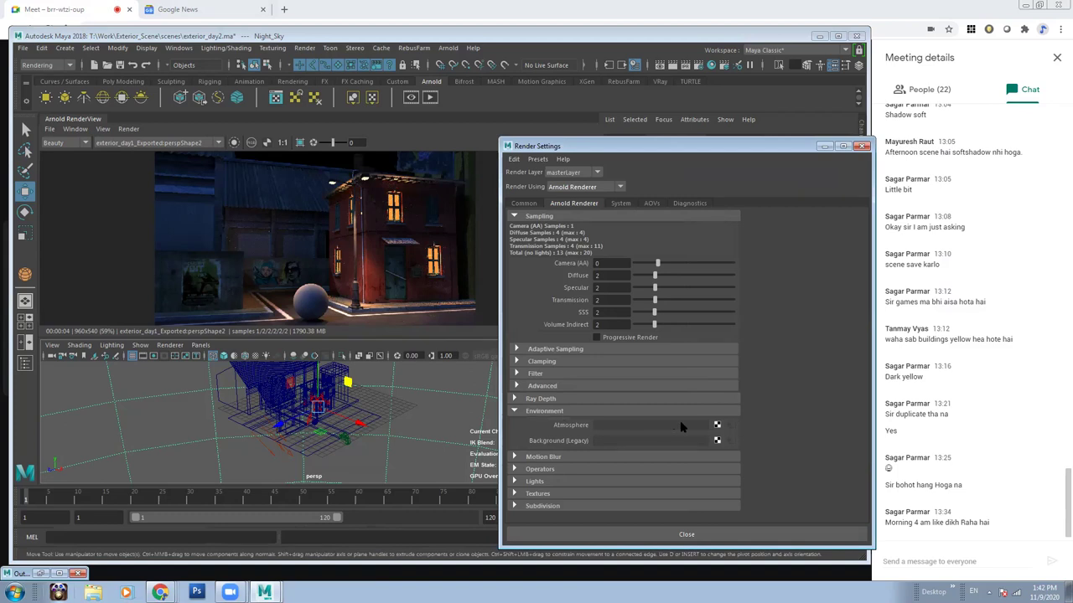
left_click(716, 426)
left_click(761, 436)
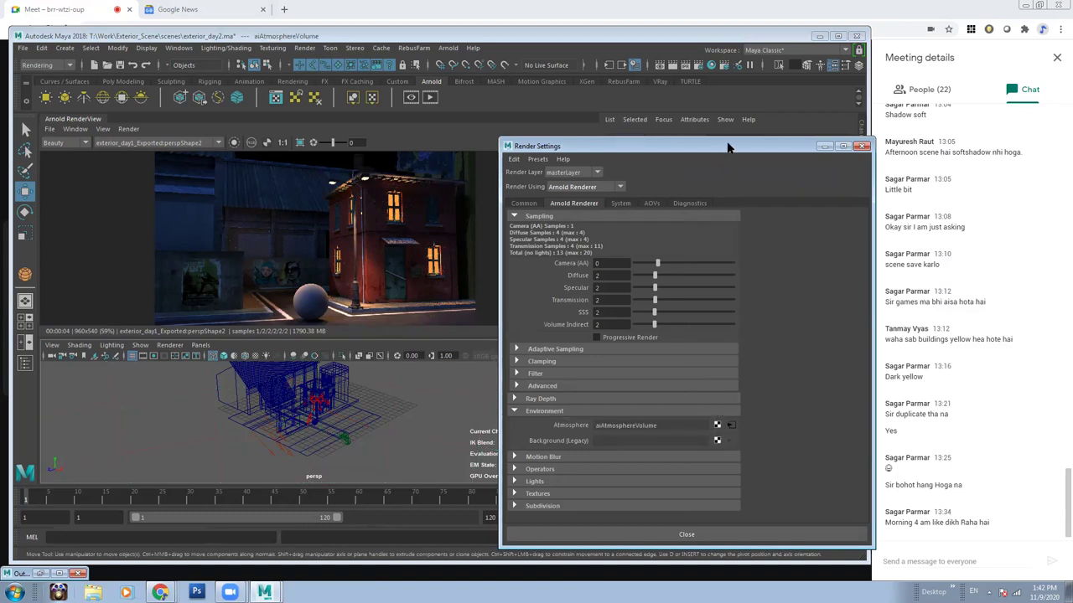
left_click_drag(722, 150, 559, 185)
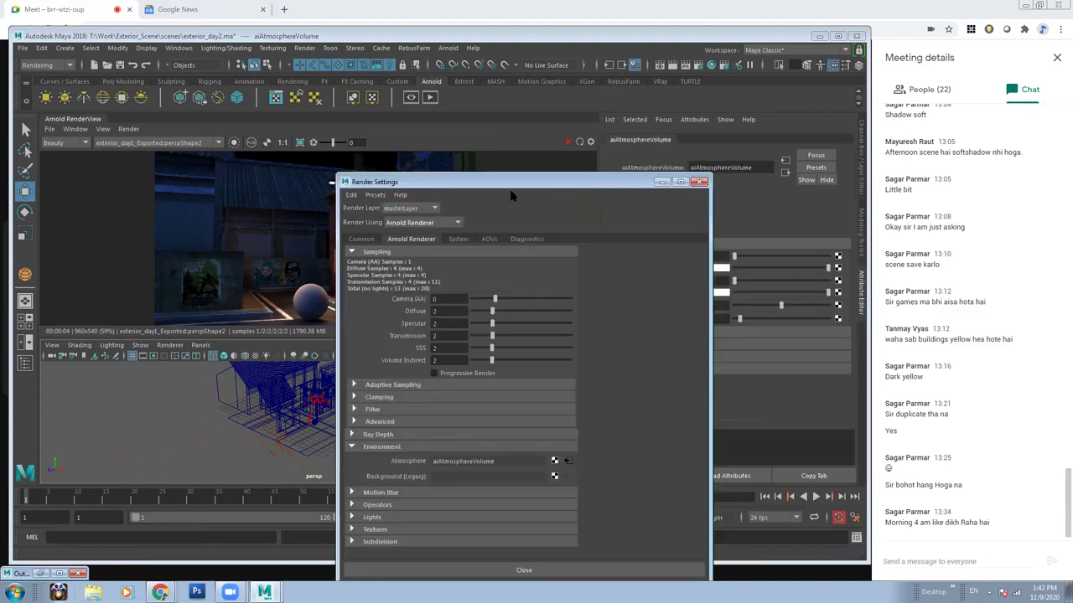
left_click_drag(337, 179, 361, 210)
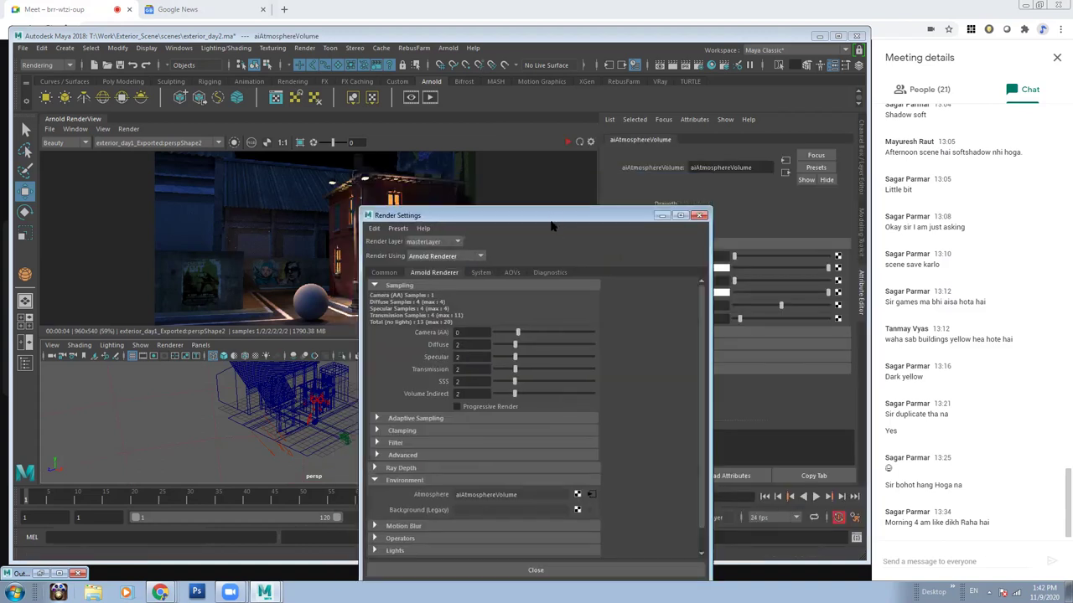
left_click_drag(503, 215, 519, 300)
scroll(276, 419, "up", 2)
scroll(209, 419, "up", 2)
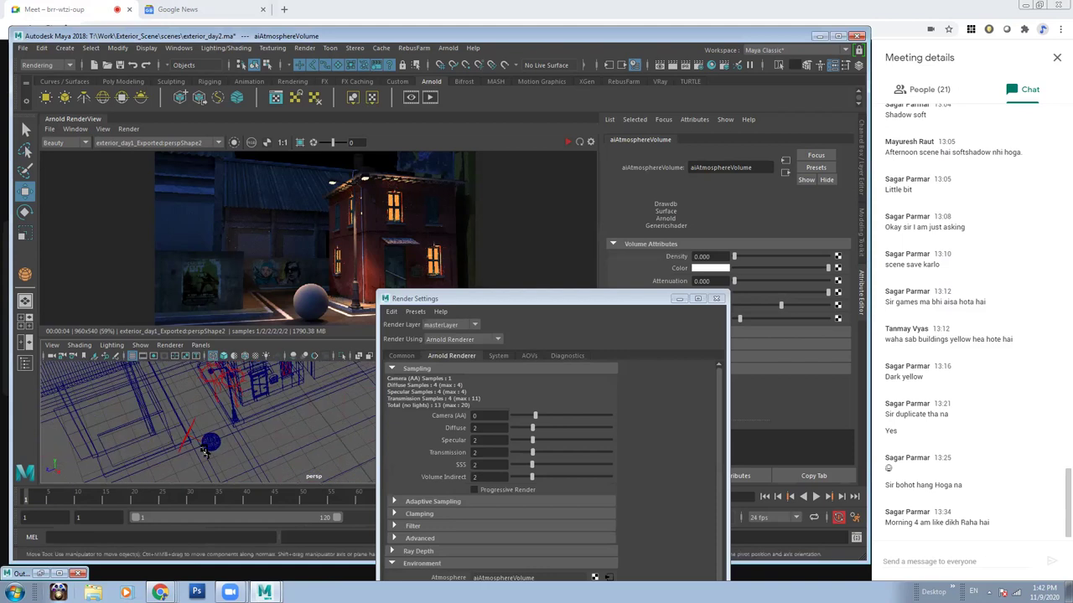
scroll(140, 422, "up", 2)
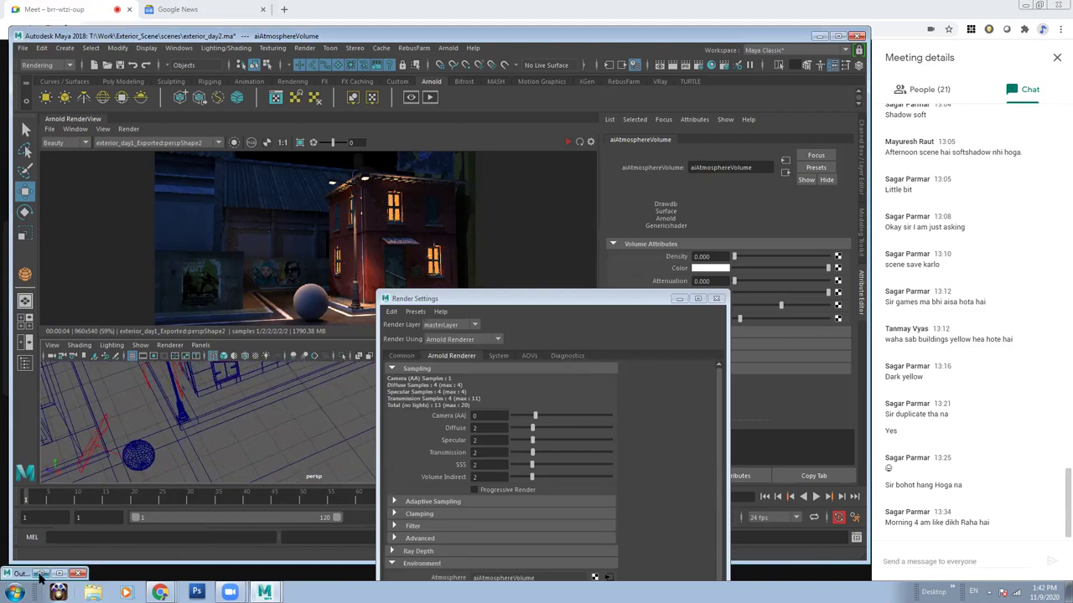
Duplicate the rim light into Rim_Light_Afternoon3 and unhide it.
left_click(40, 573)
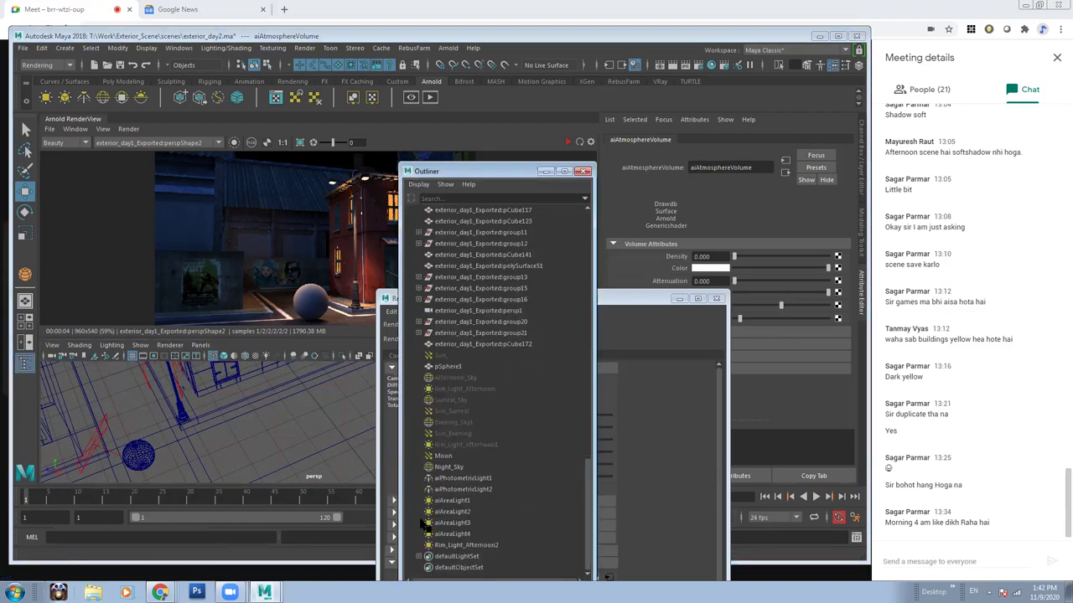
left_click(460, 446)
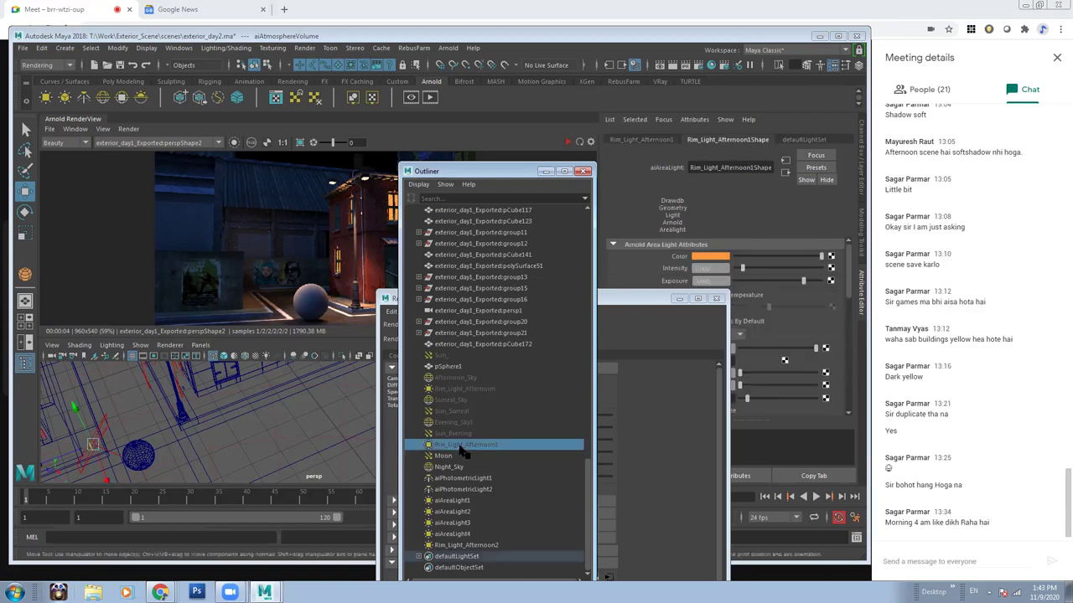
left_click(479, 390)
key("ctrl+d")
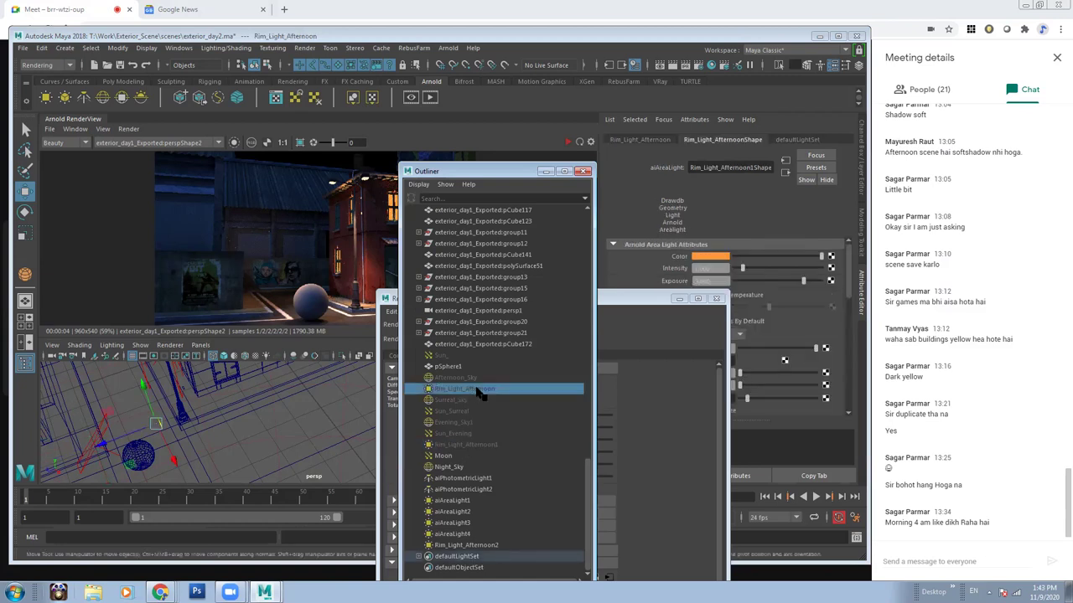
key("shift+h")
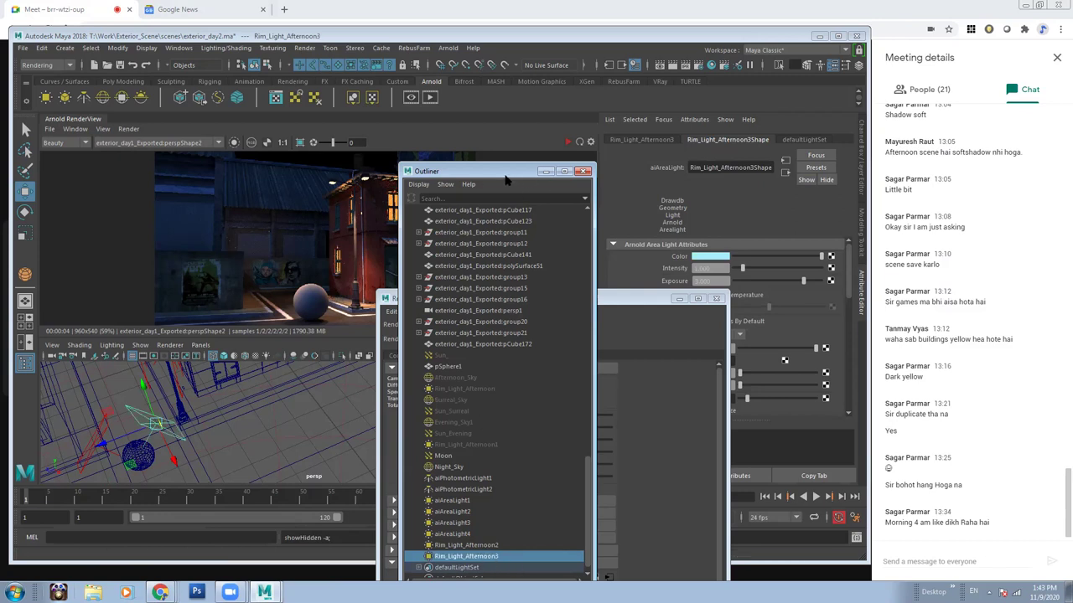
Set Rim_Light_Afternoon2's Visibility Volume to 0.
left_click_drag(511, 174, 290, 157)
left_click(677, 298)
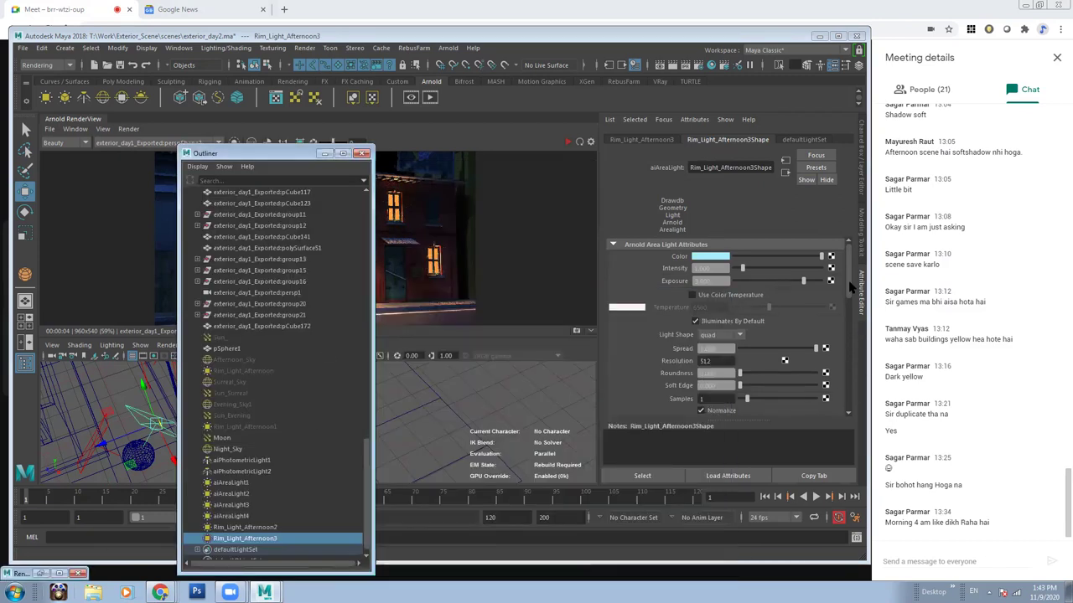
left_click_drag(849, 285, 849, 358)
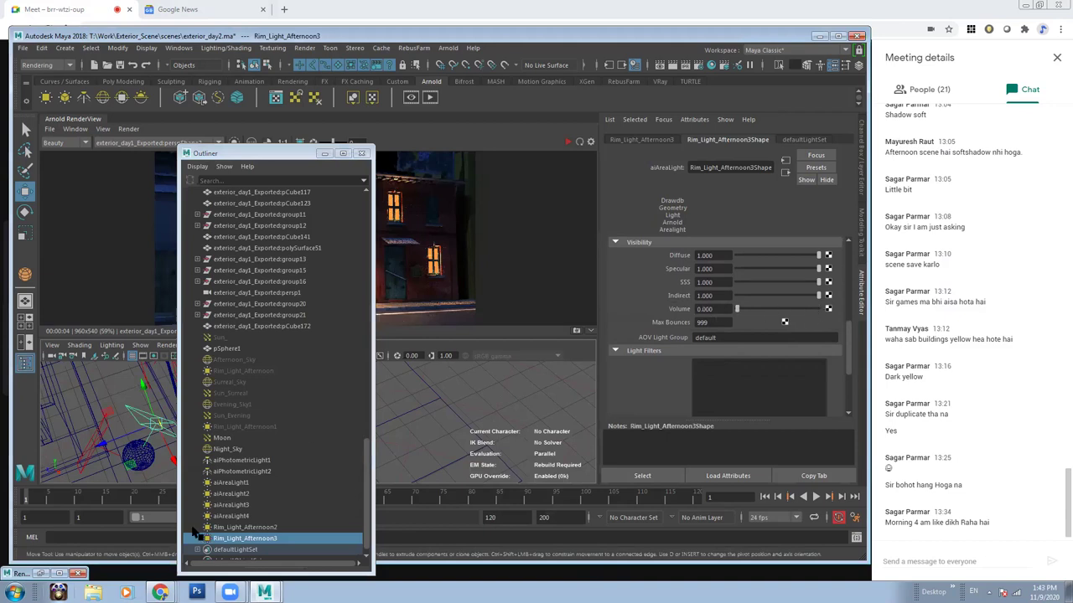
left_click(264, 528)
left_click_drag(818, 309, 625, 322)
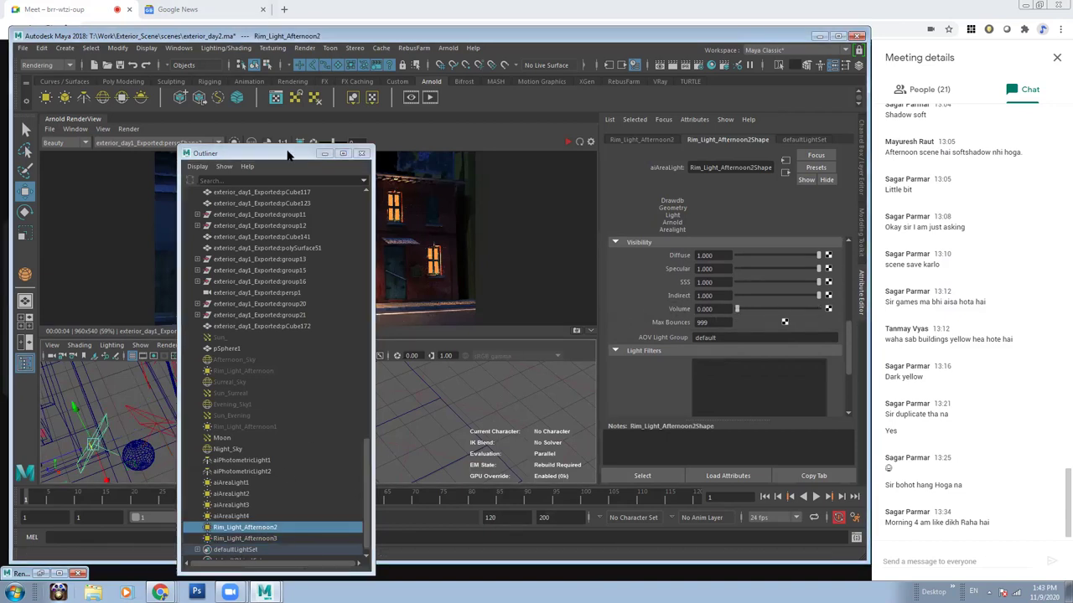
left_click_drag(287, 153, 433, 214)
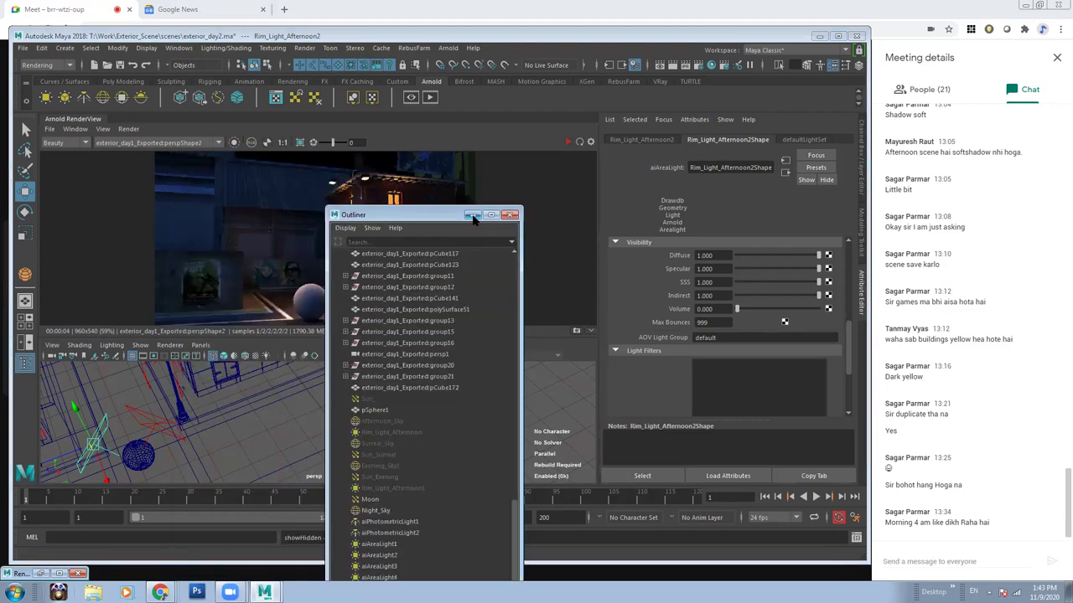
left_click(472, 215)
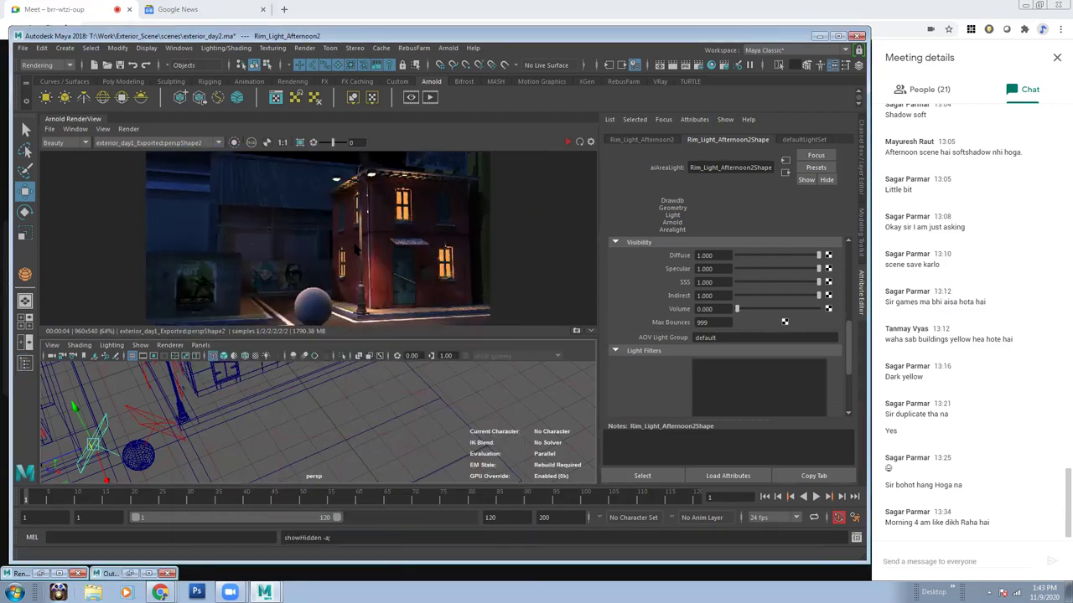
Set the aiAtmosphereVolume density to 0.025 and run an IPR render to see the haze.
left_click(698, 65)
left_click_drag(593, 293, 621, 157)
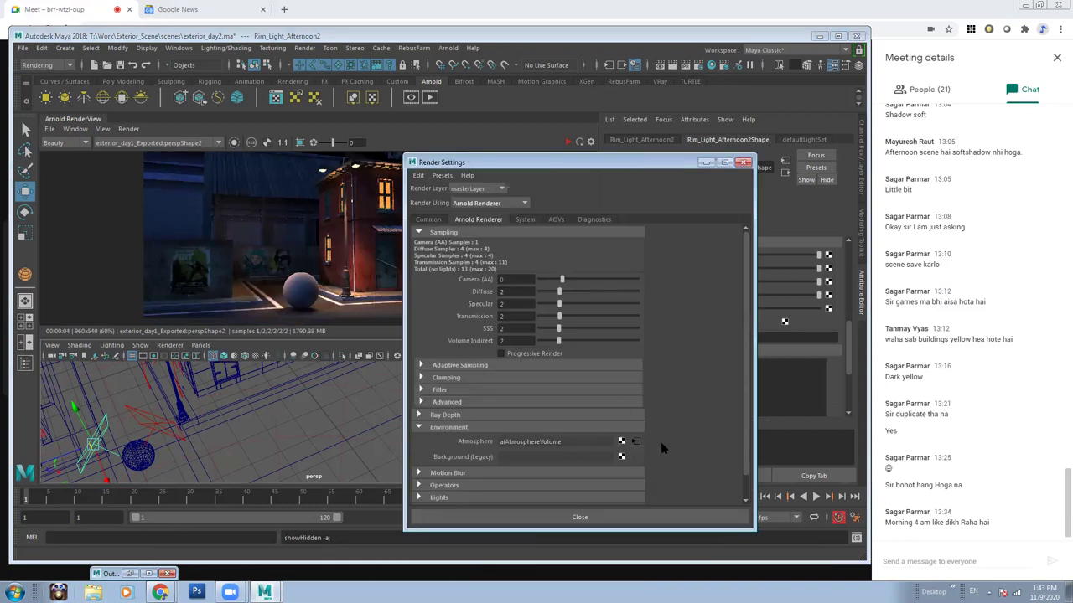
left_click(636, 443)
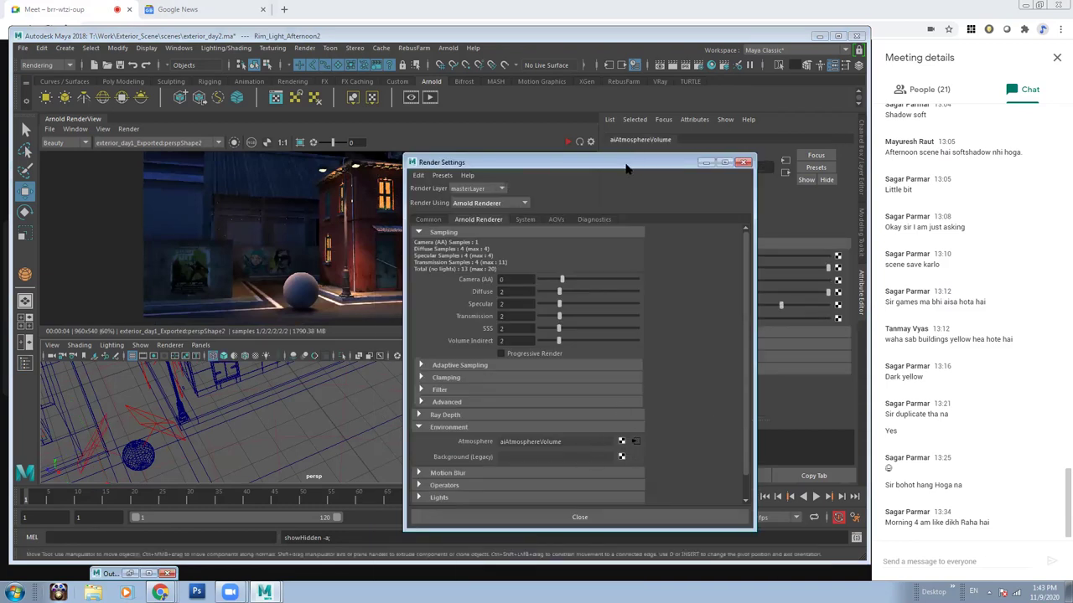
left_click_drag(626, 170, 504, 421)
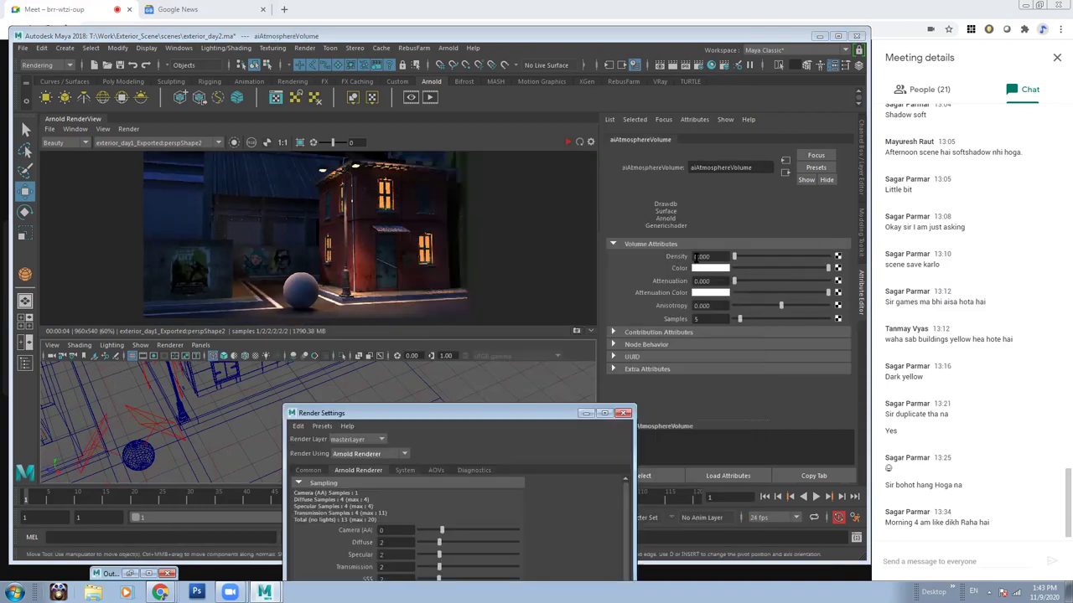
double_click(708, 256)
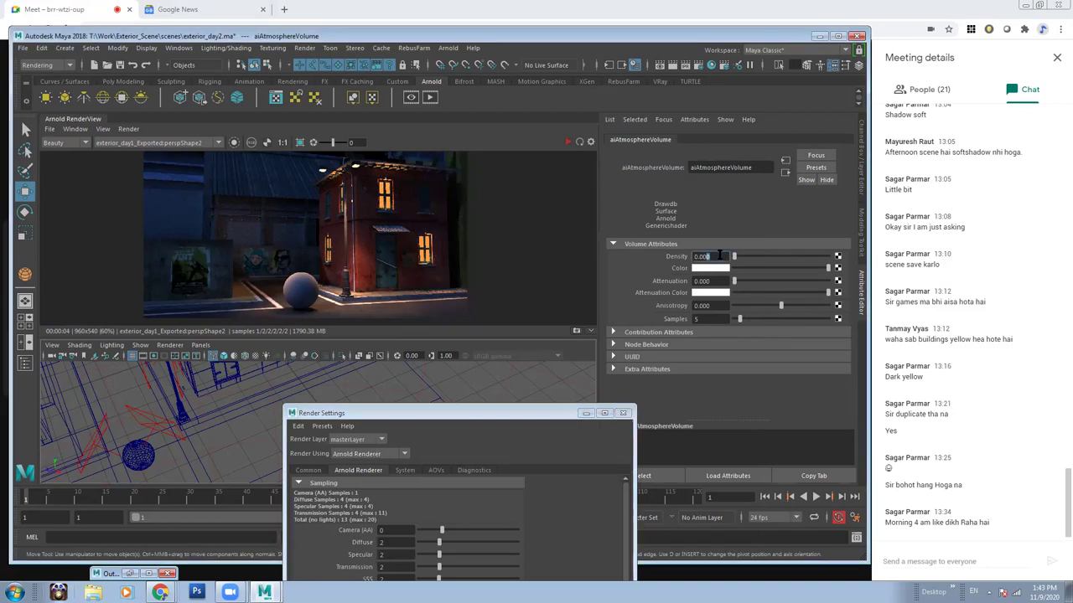
type("0.001")
left_click(567, 141)
type("0.01")
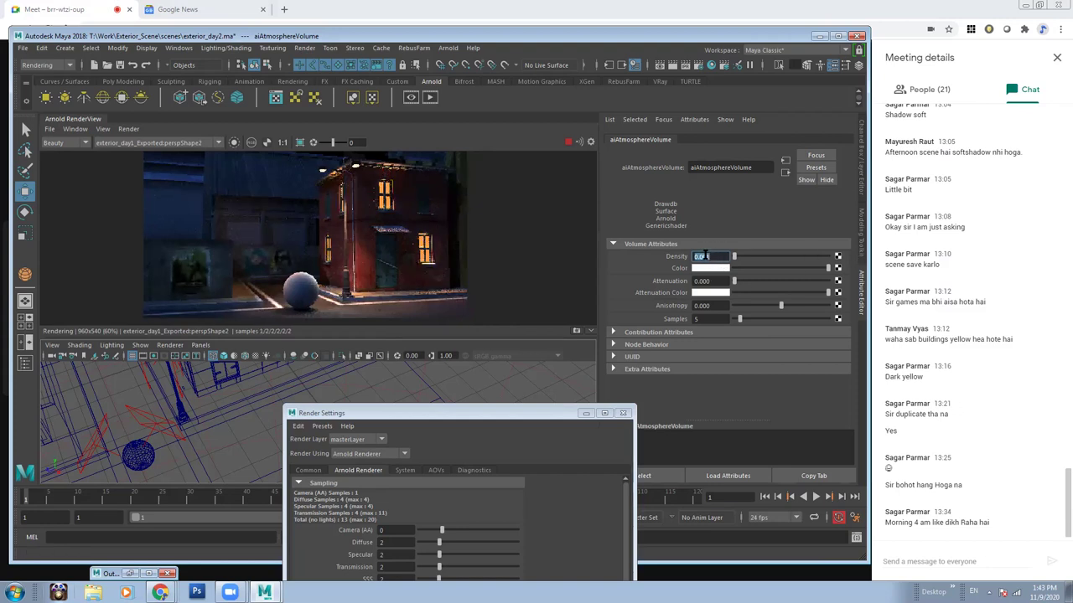
type("0.025")
key("Return")
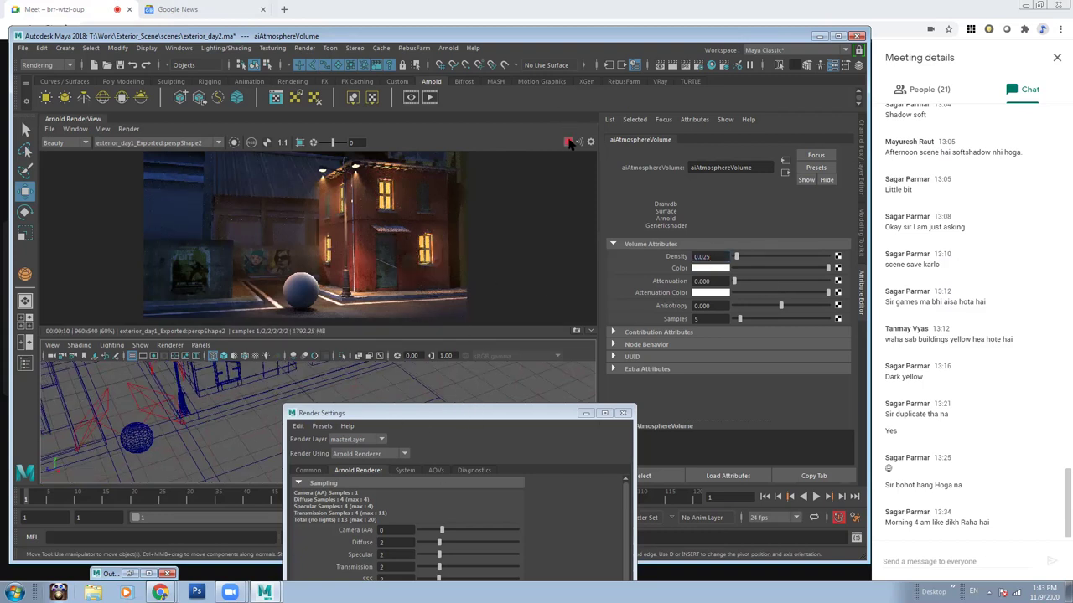
left_click_drag(172, 431, 96, 401, "alt")
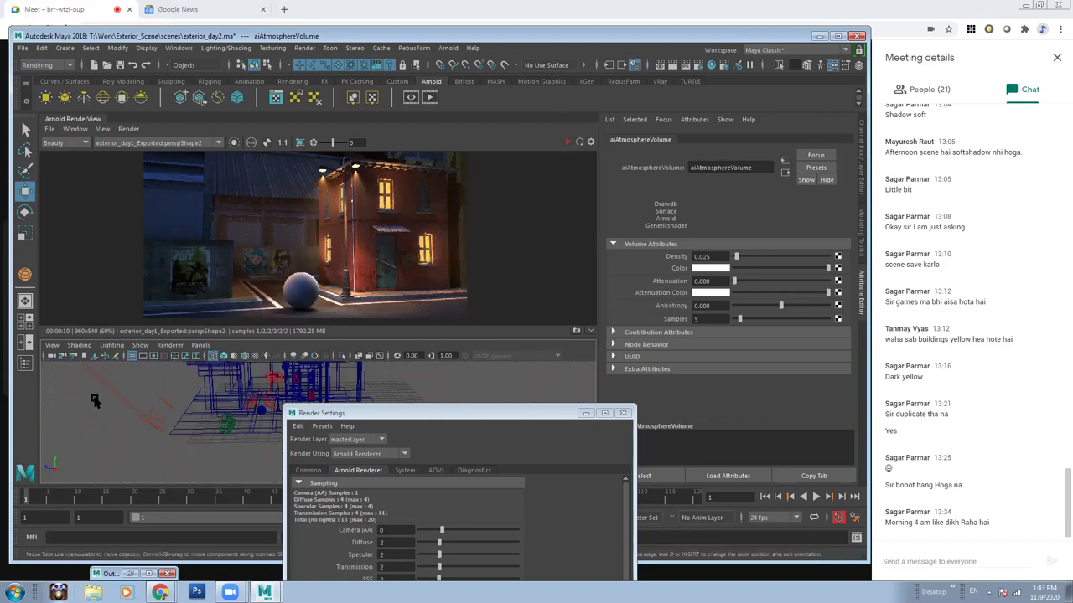
Set the Moon light's Visibility Volume to 0.
left_click(126, 404)
scroll(780, 398, "down", 3)
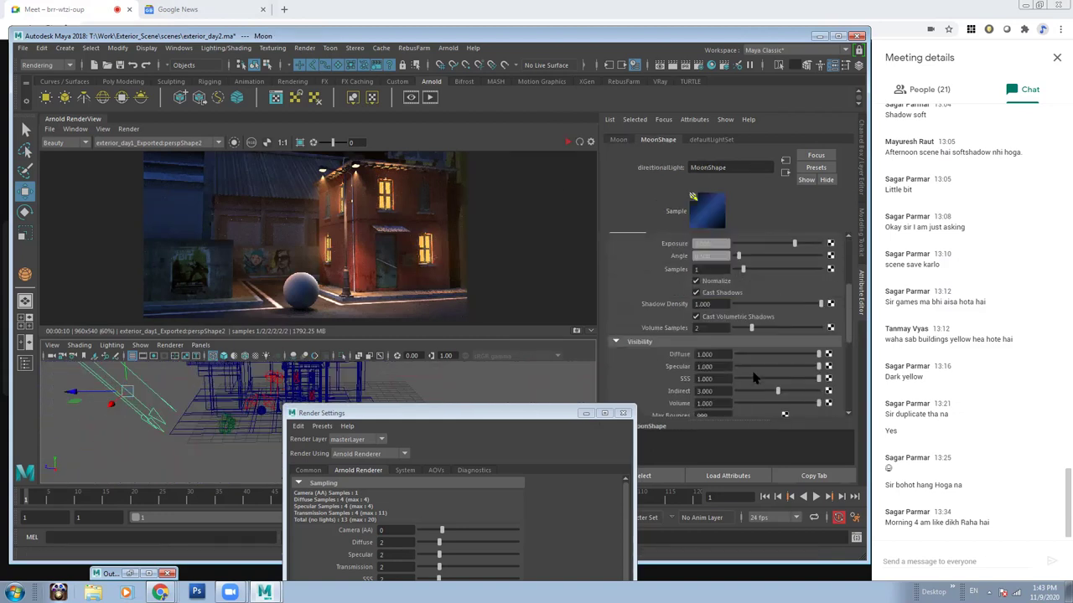
scroll(704, 289, "down", 3)
left_click_drag(813, 275, 746, 289)
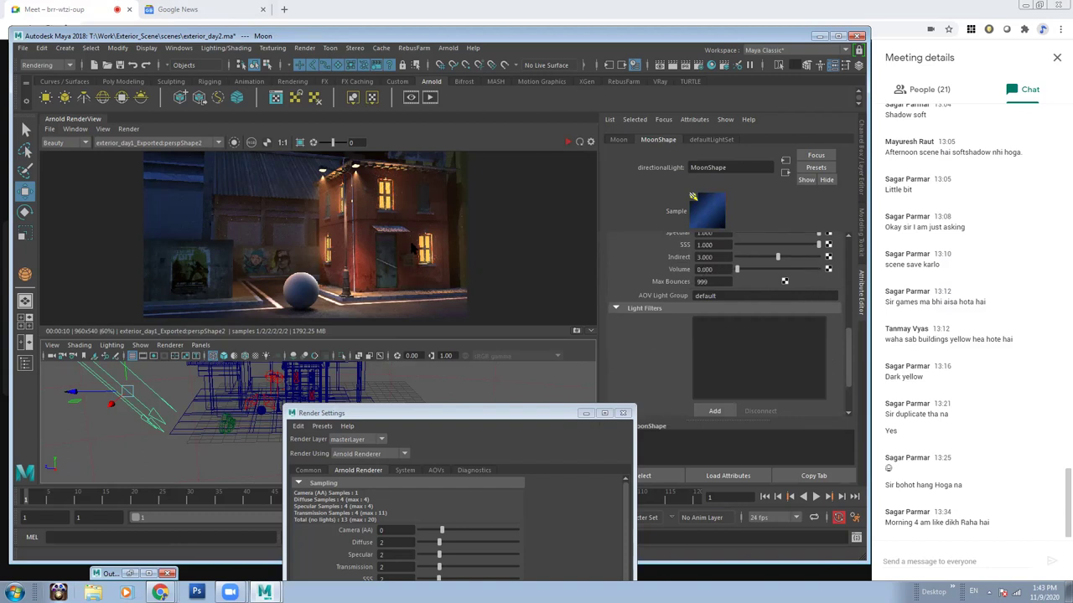
Duplicate the photometric street light, place the copy beside the original, and rerender.
left_click_drag(243, 411, 196, 406, "alt")
mouse_move(195, 407)
right_mouse_down("alt")
mouse_move(239, 419)
mouse_move(218, 417)
right_mouse_up("alt")
left_click(217, 417)
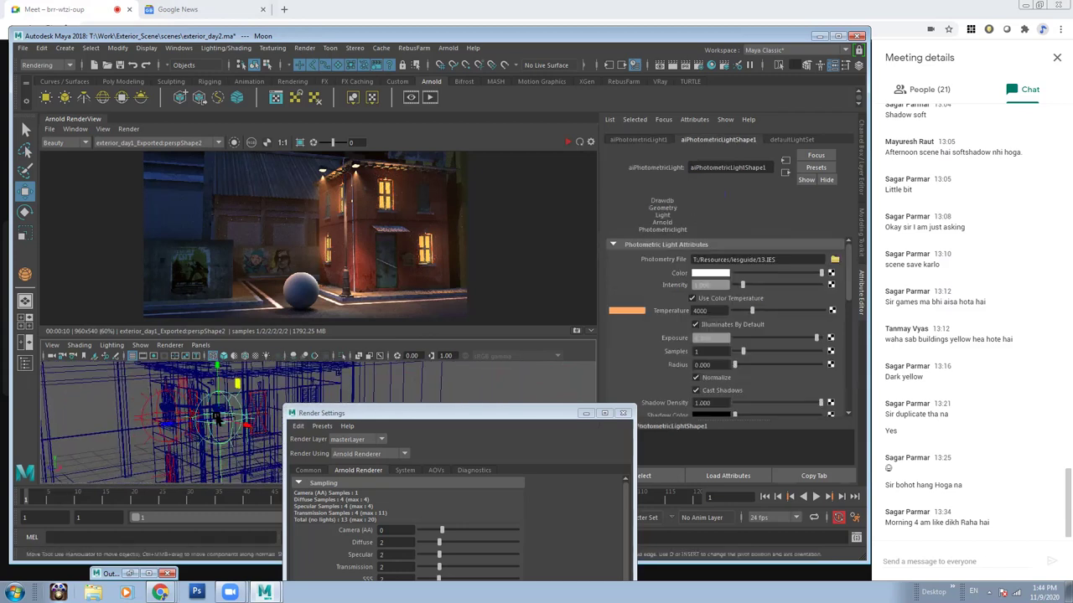
key("ctrl+d")
middle_click_drag(165, 364, 167, 365)
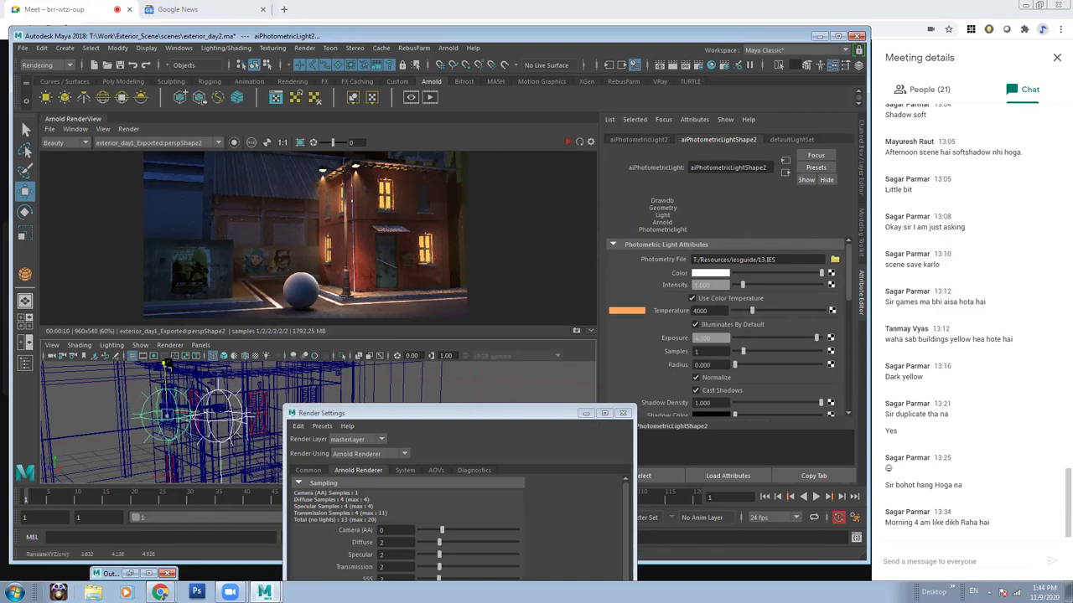
middle_click_drag(167, 363, 172, 365)
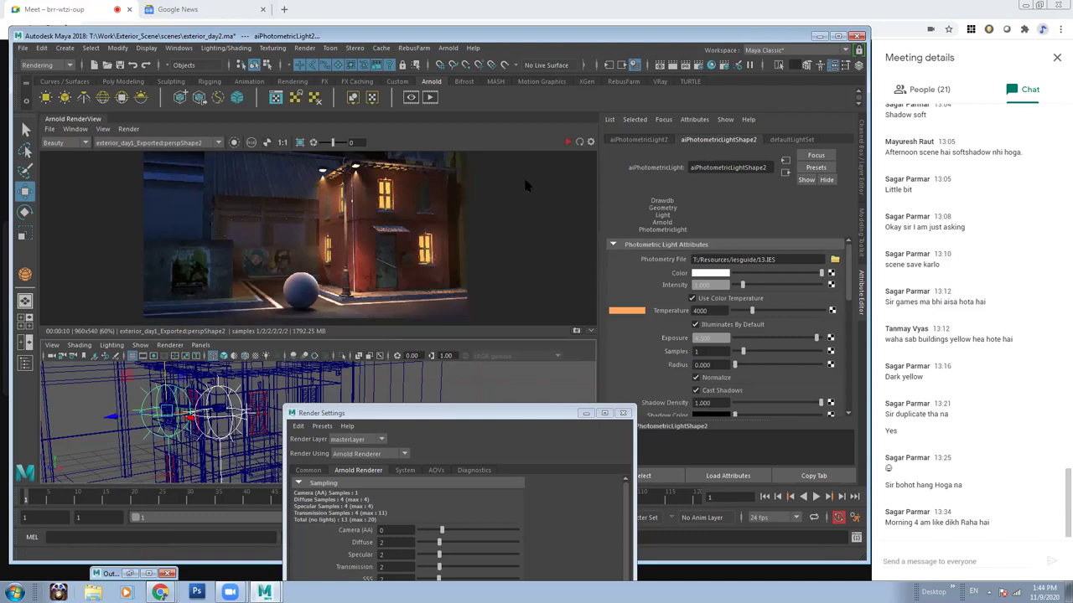
left_click(567, 142)
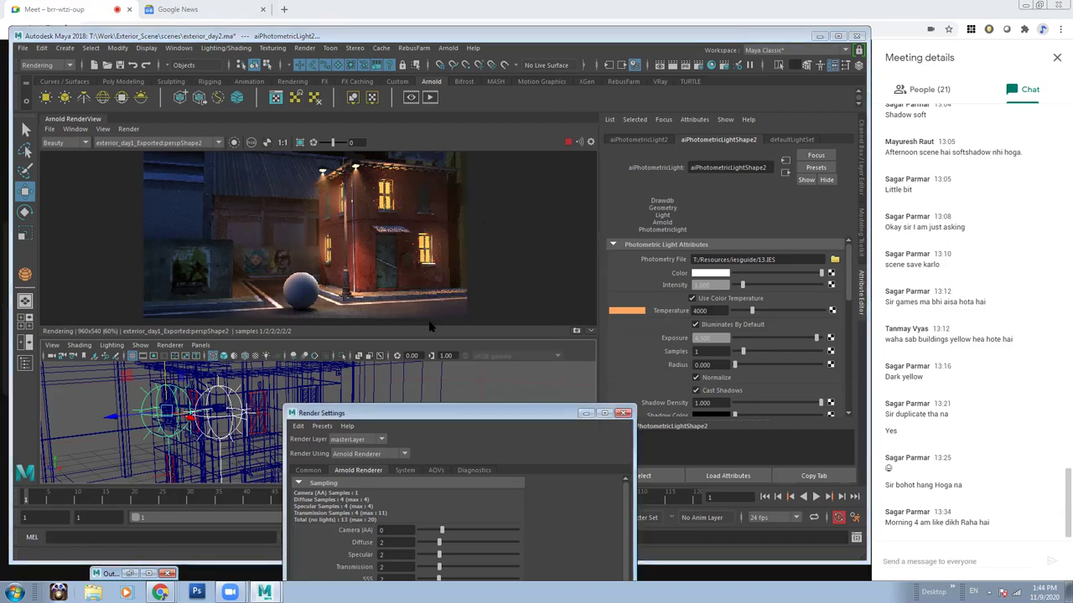
left_click_drag(591, 411, 617, 288)
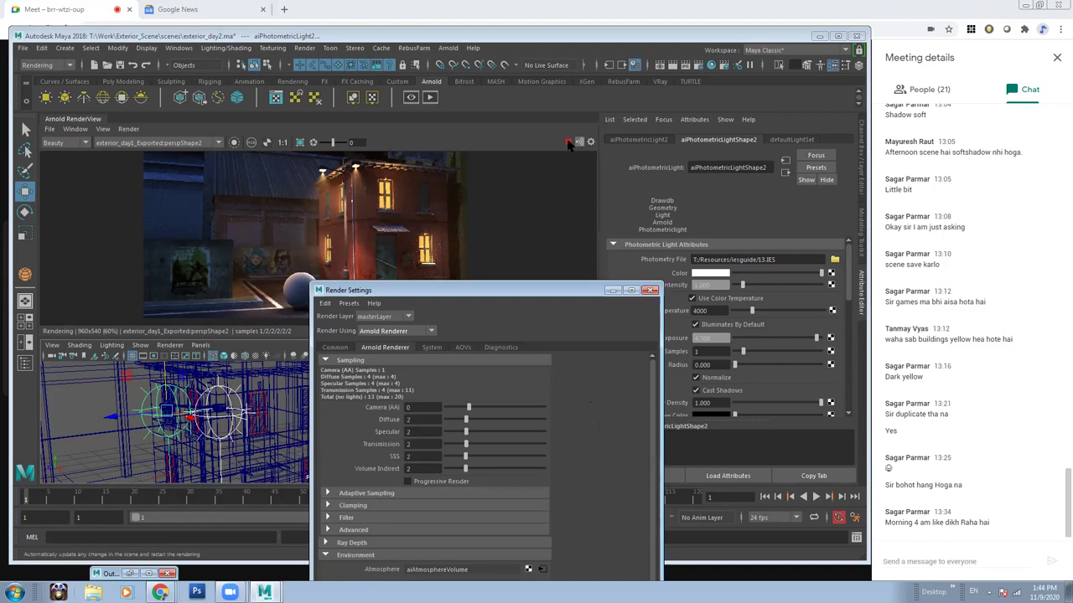
left_click(613, 290)
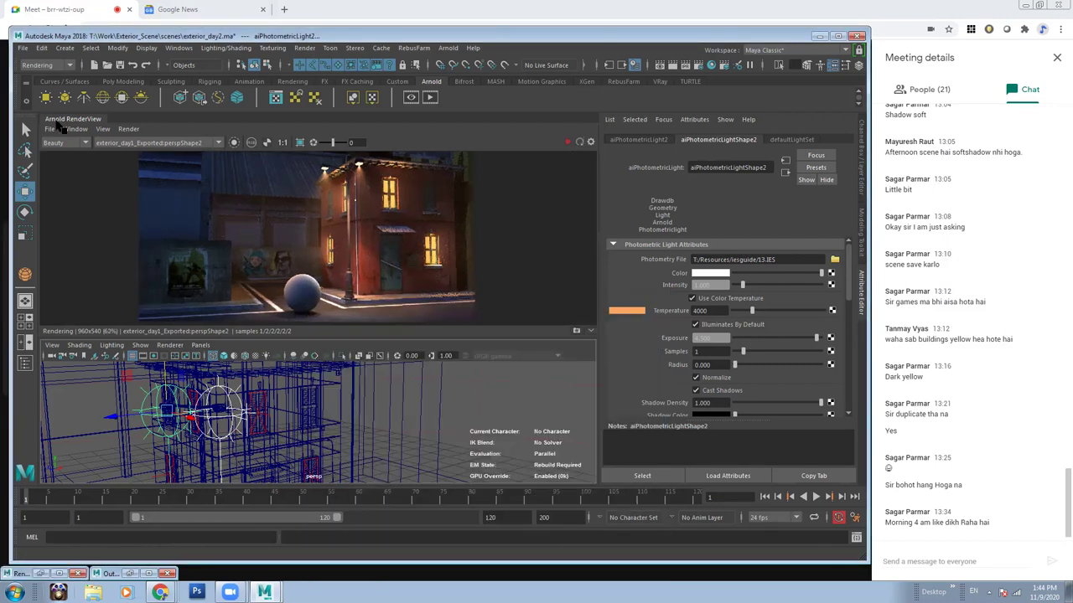
Float and enlarge the render view, then tint the street-lamp photometric light orange.
left_click_drag(61, 121, 84, 164)
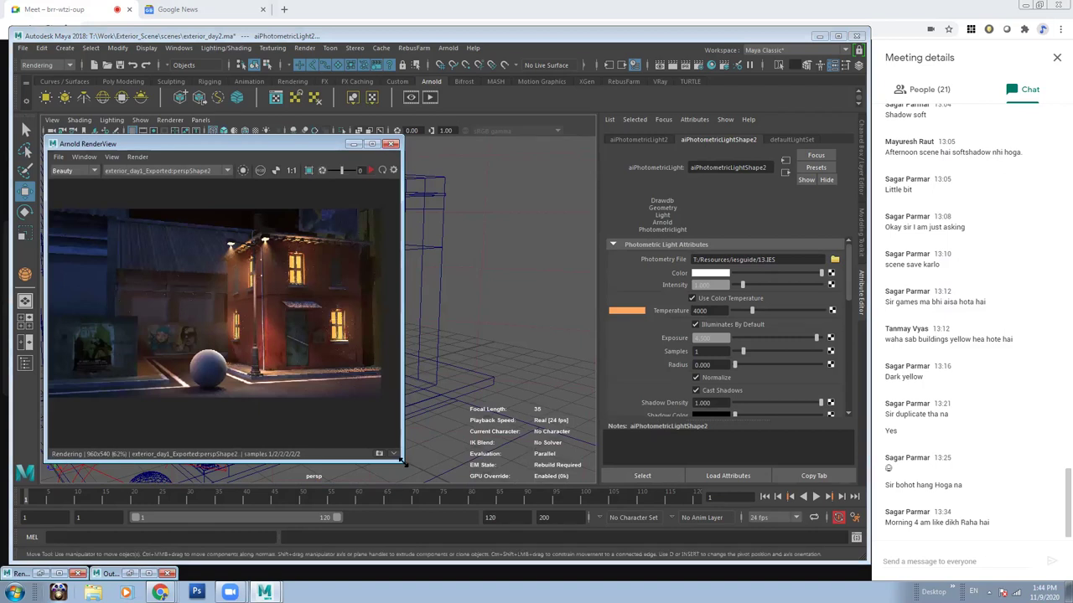
left_click_drag(402, 460, 683, 491)
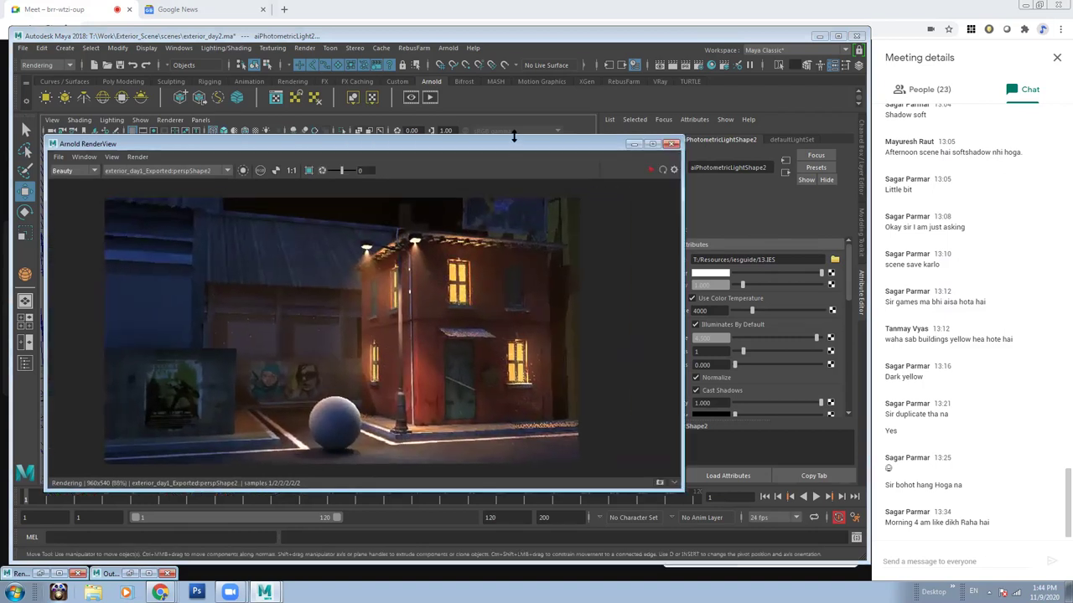
left_click_drag(512, 144, 505, 308)
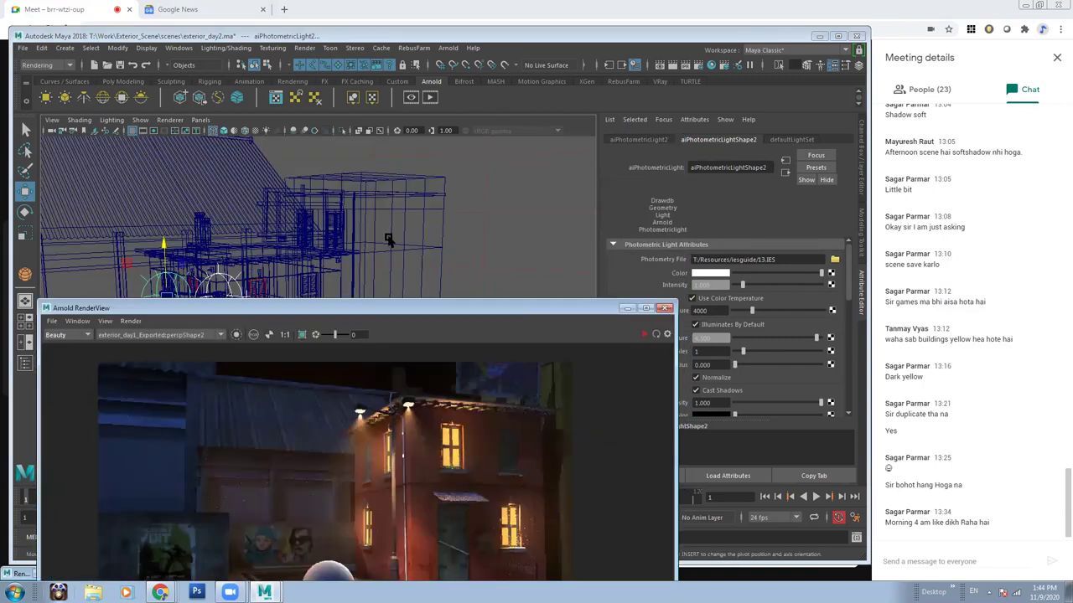
left_click(388, 241)
scroll(360, 217, "up", 5)
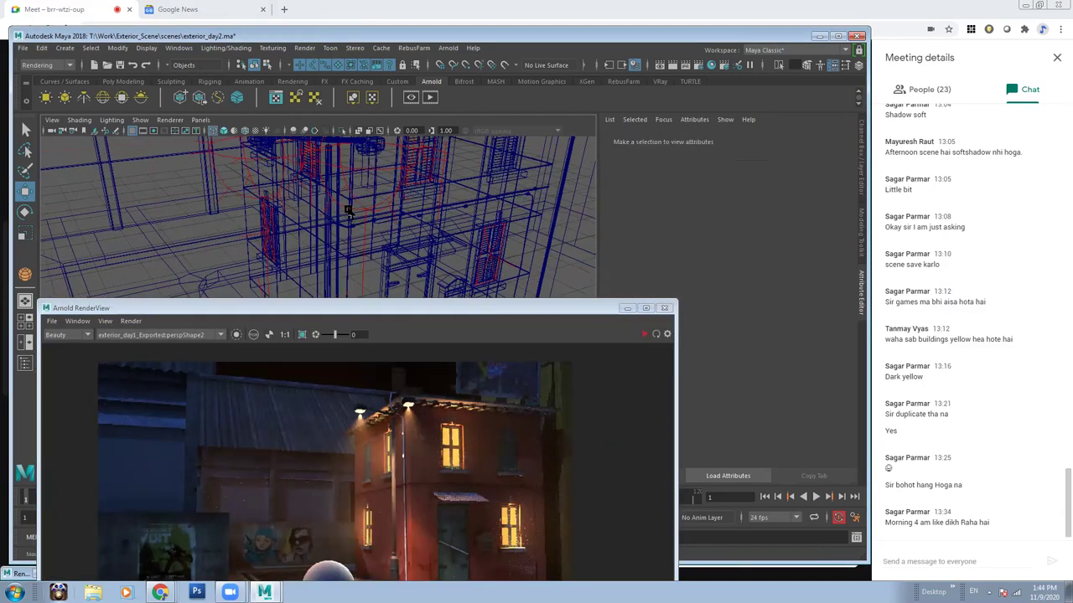
left_click(368, 190)
left_click(706, 292)
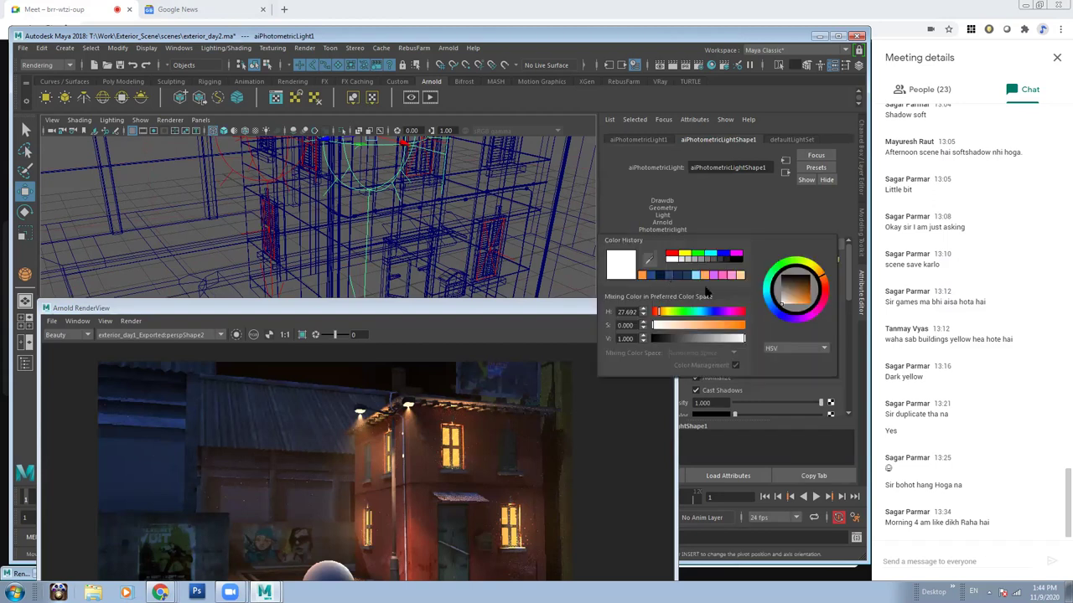
left_click(644, 275)
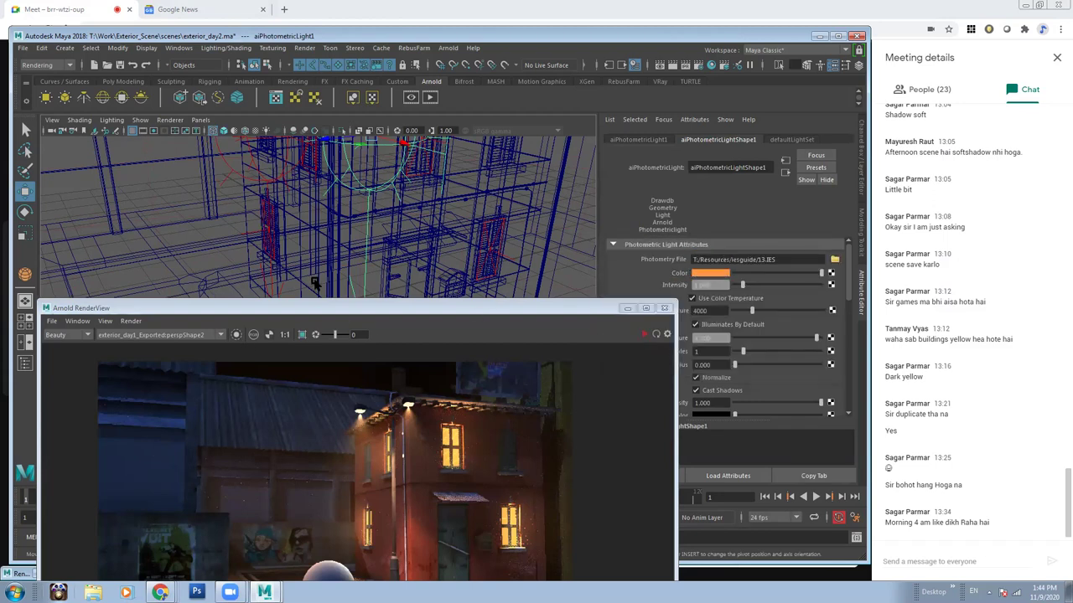
Shift the Night_Sky dome light colour to purple and restart the IPR preview.
scroll(314, 284, "down", 2)
scroll(314, 283, "down", 4)
left_click(513, 224)
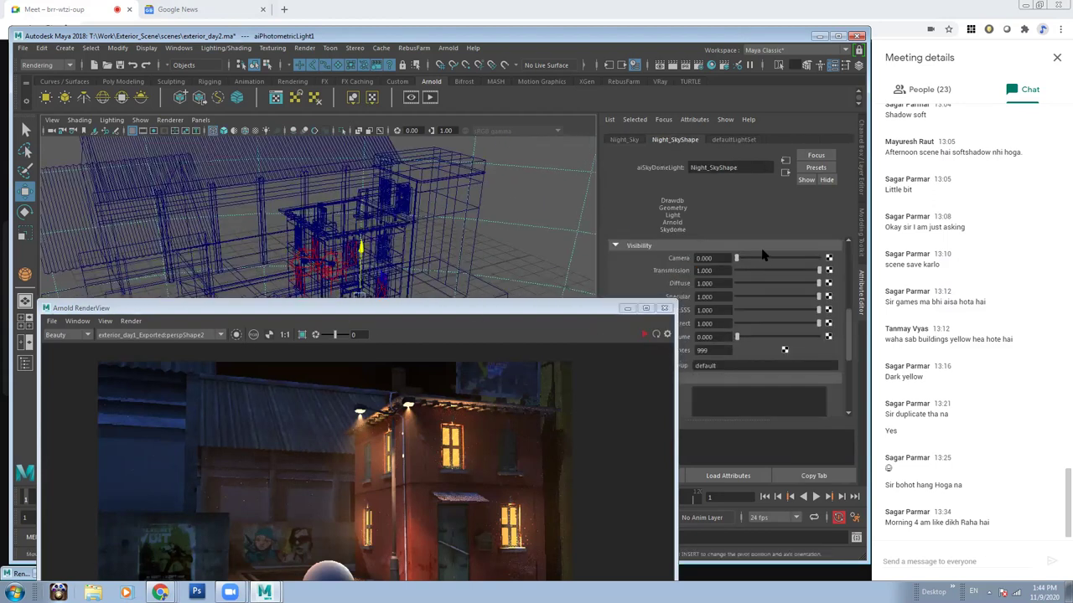
left_click_drag(848, 318, 855, 247)
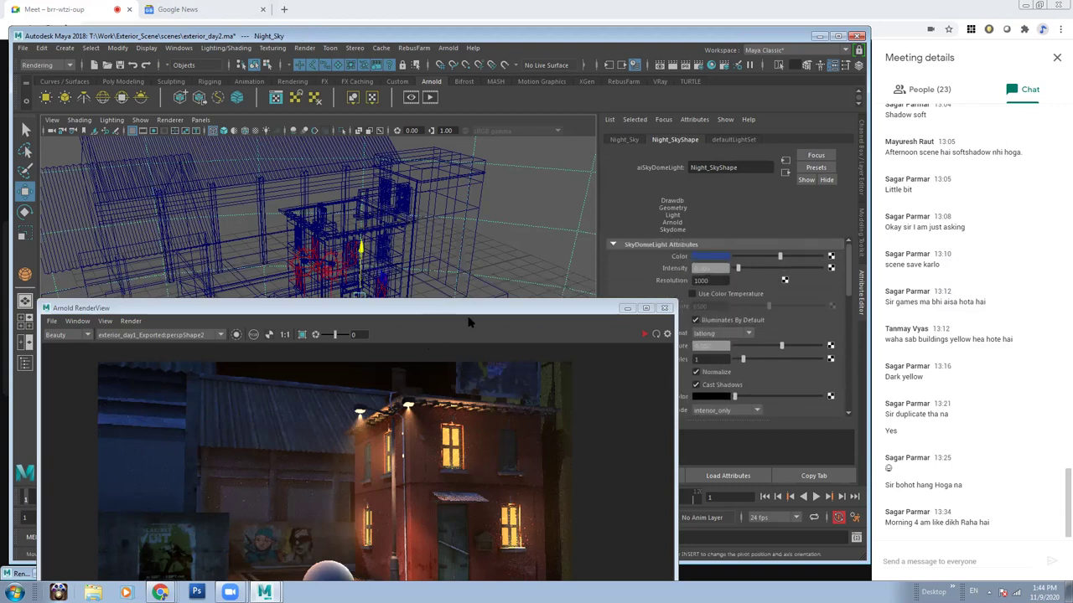
left_click(644, 333)
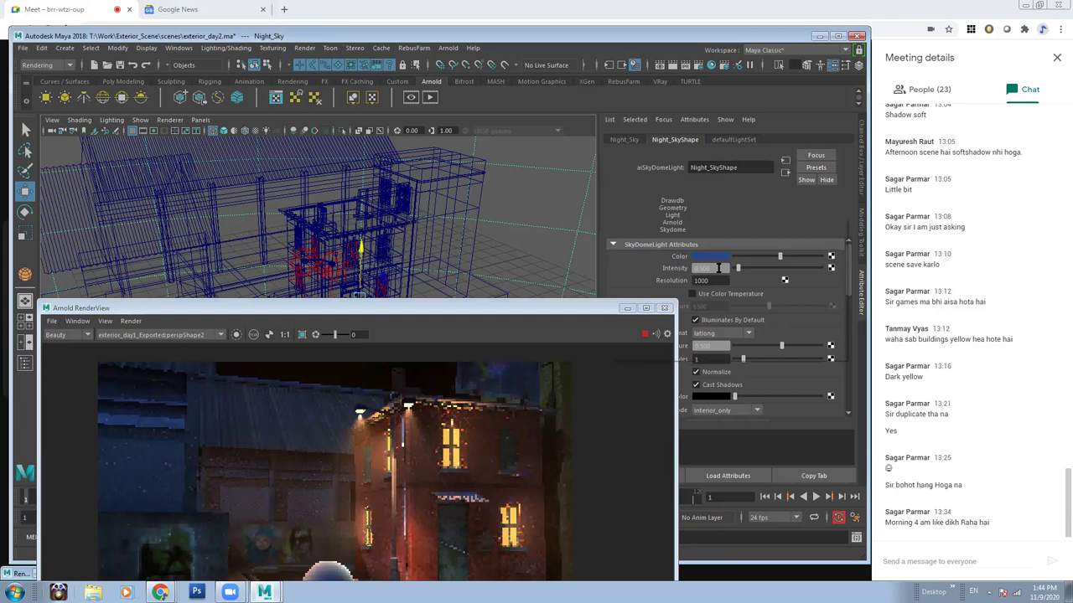
left_click(719, 259)
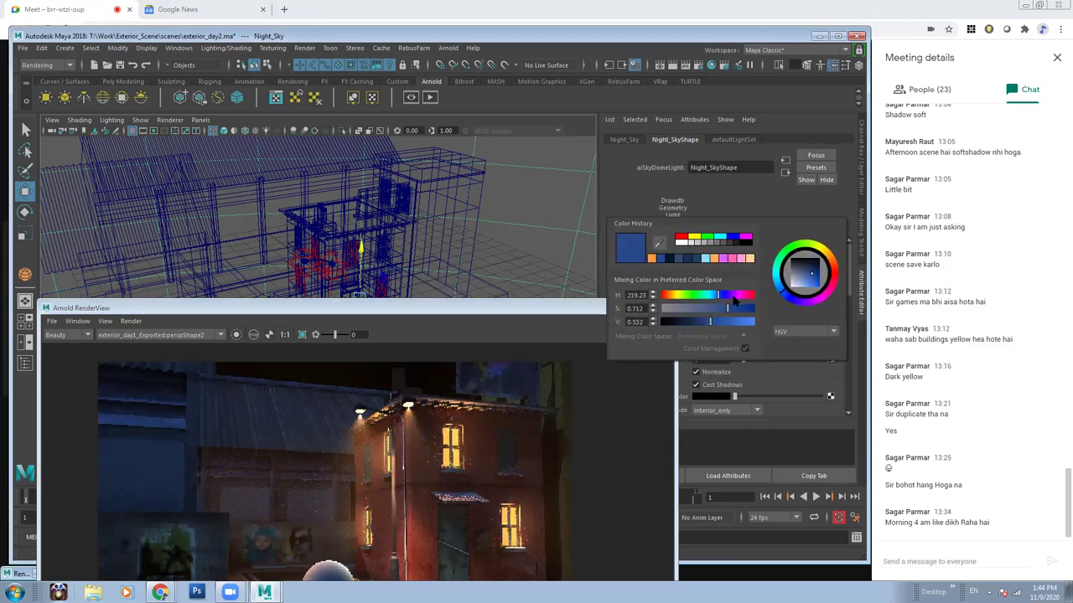
left_click(738, 295)
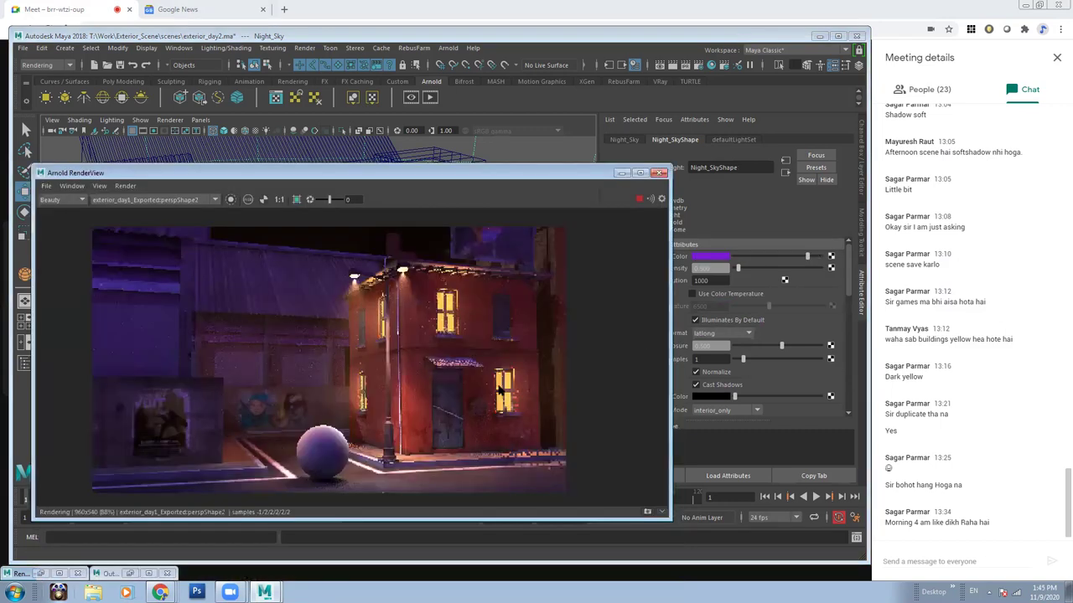
scroll(432, 348, "down", 2)
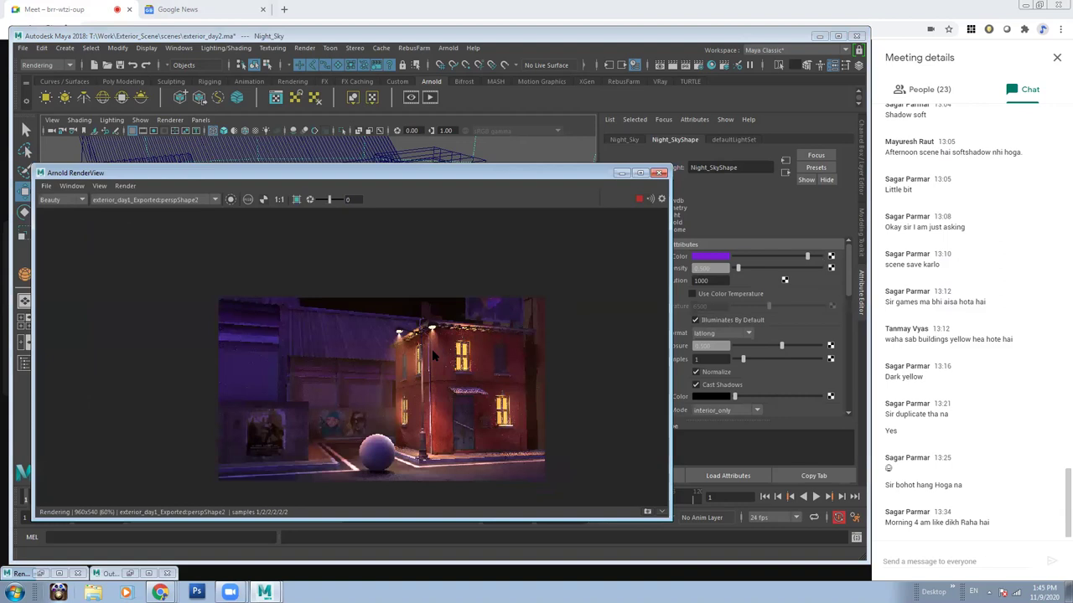
left_click_drag(422, 361, 389, 350)
left_click(443, 396)
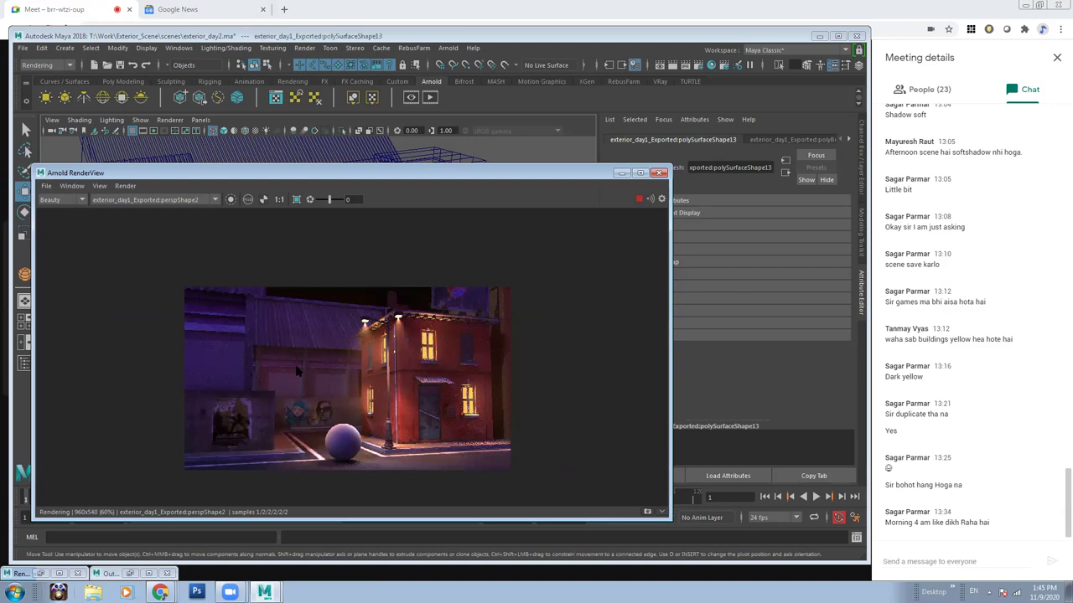
Zoom into the render image and reposition the RenderView lower to uncover the building.
scroll(296, 371, "up", 1)
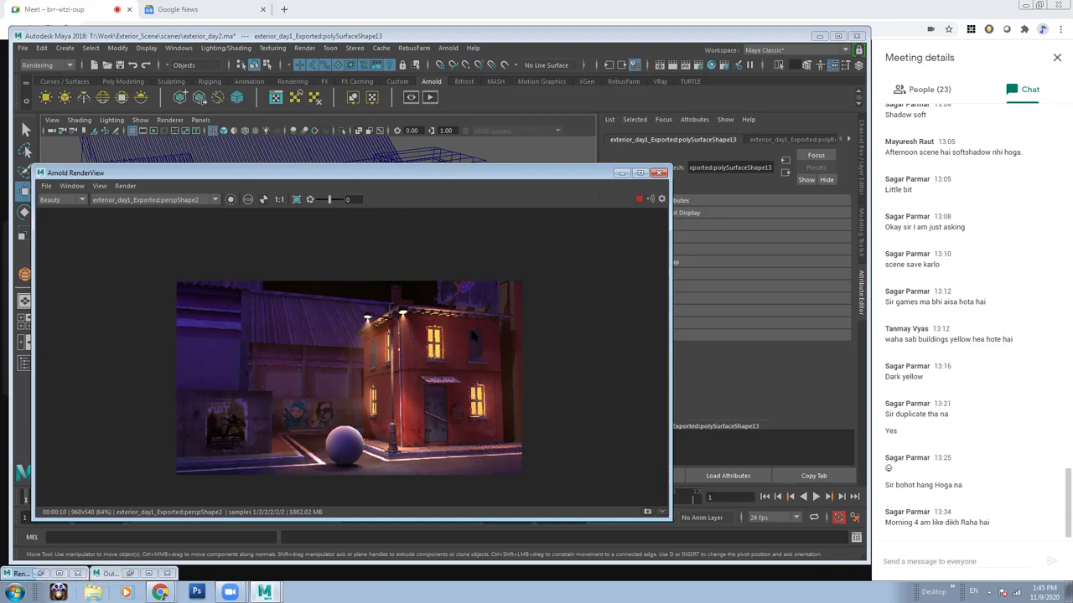
scroll(459, 389, "up", 1)
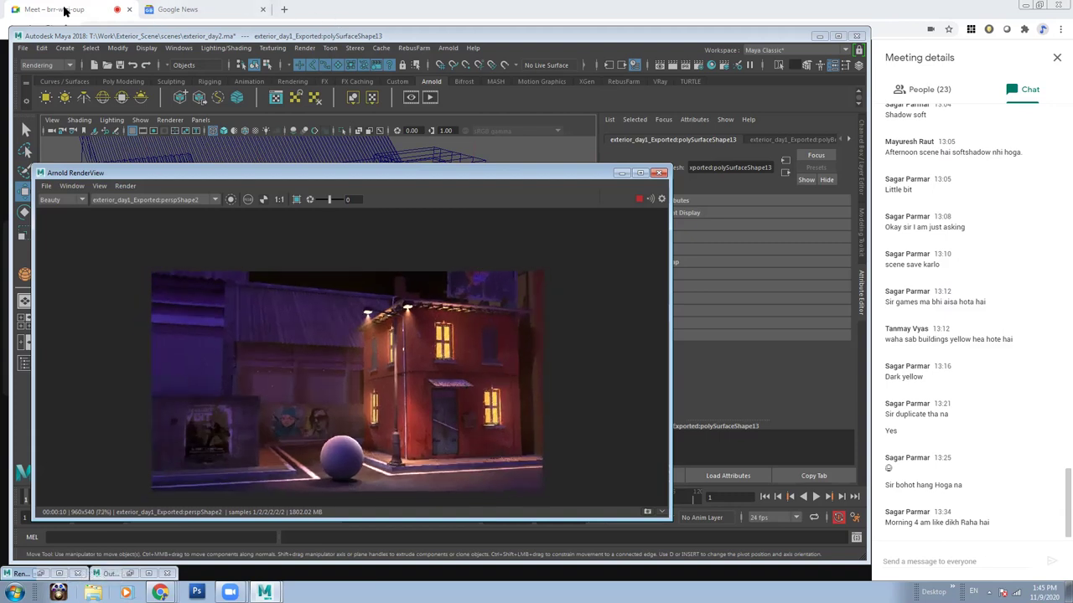
mouse_move(465, 174)
left_mouse_down()
mouse_move(637, 318)
mouse_move(517, 210)
left_mouse_up()
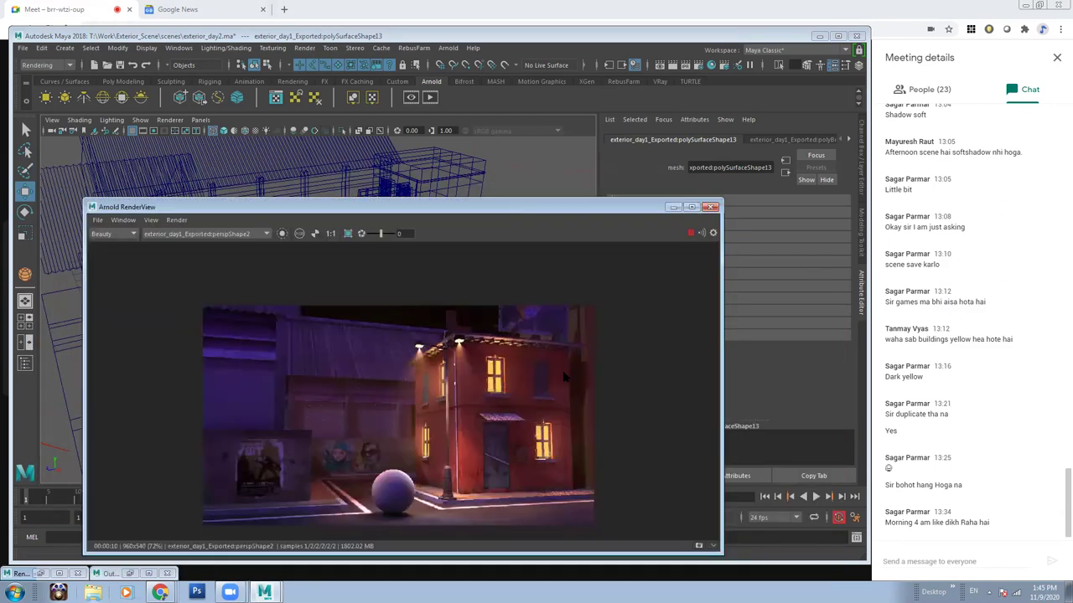
scroll(563, 377, "up", 1)
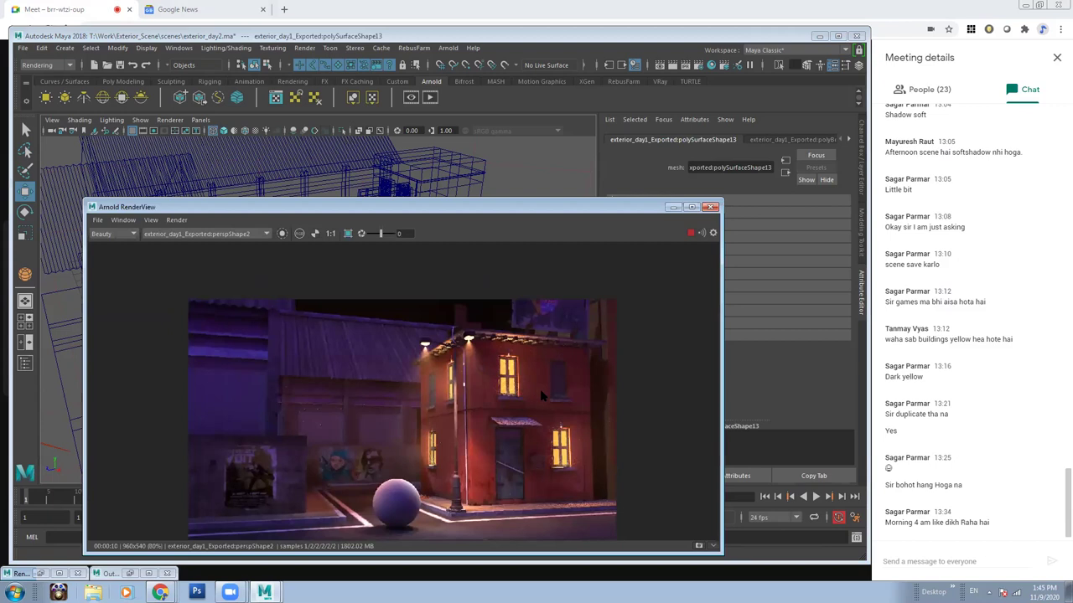
left_click_drag(522, 209, 509, 147)
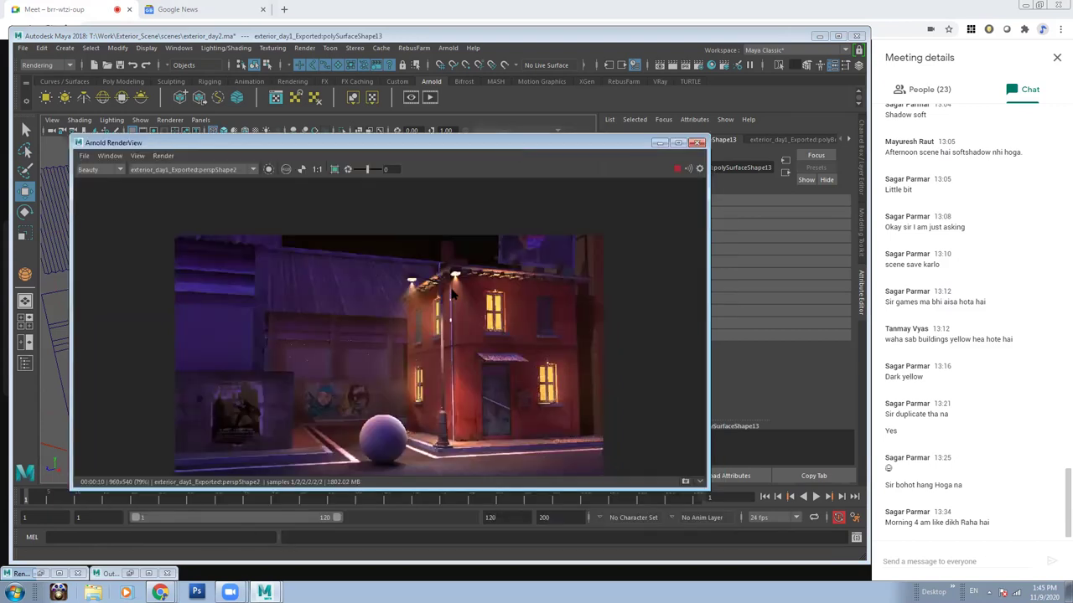
left_click_drag(547, 149, 514, 339)
mouse_move(503, 252)
left_mouse_down("alt")
mouse_move(484, 212)
mouse_move(412, 191)
left_mouse_up("alt")
Select the lamp shade pCube156 and set its aiStandardSurface1 base colour to orange.
key("5")
scroll(352, 176, "up", 5)
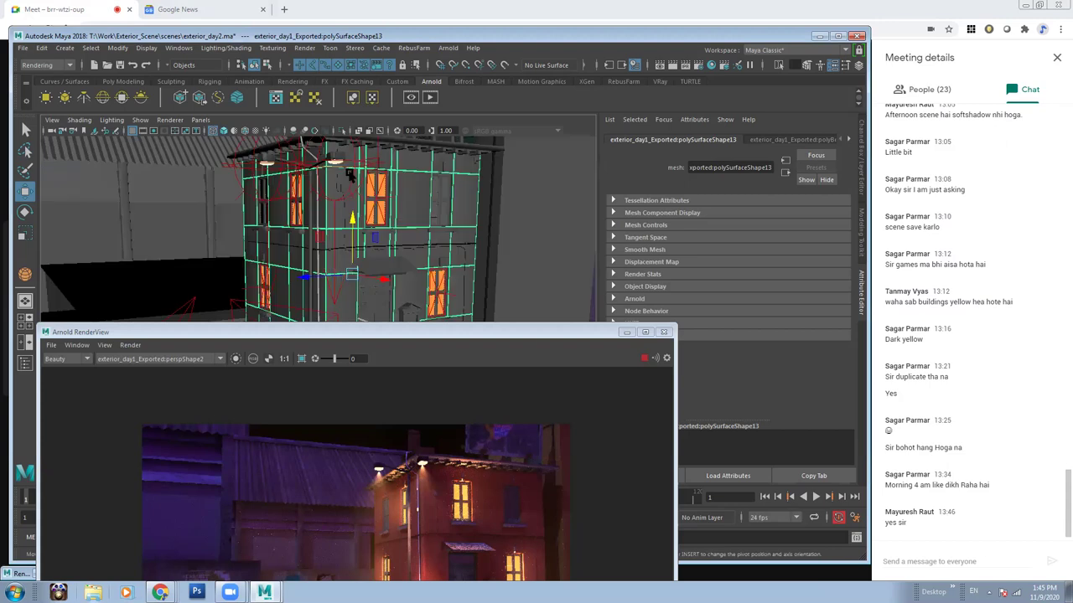
mouse_move(351, 176)
left_mouse_down("alt")
mouse_move(370, 171)
mouse_move(352, 218)
left_mouse_up("alt")
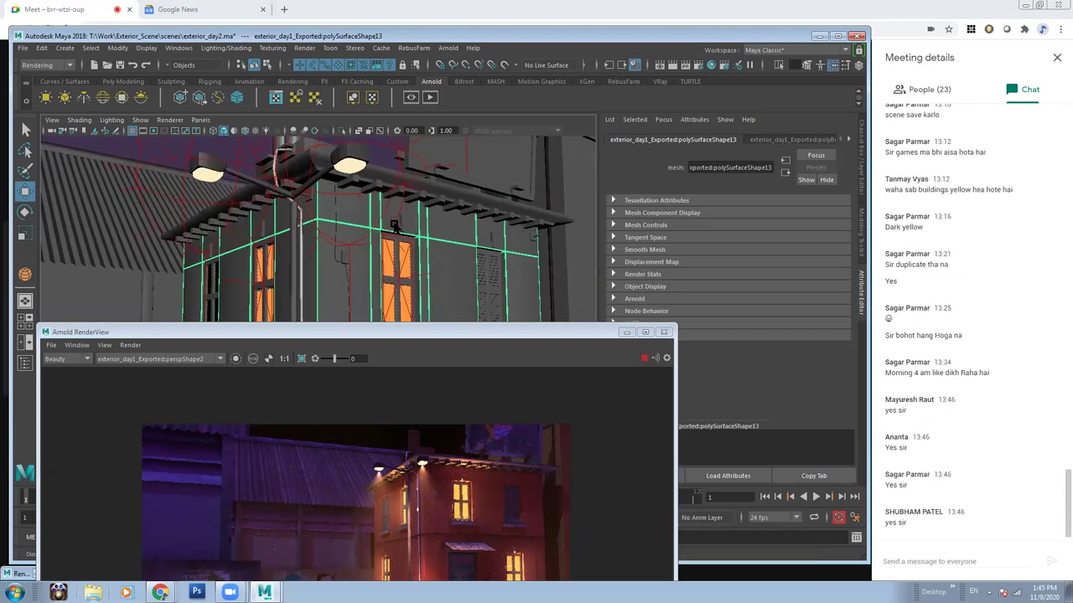
left_click(342, 224)
left_click(847, 140)
left_click(826, 140)
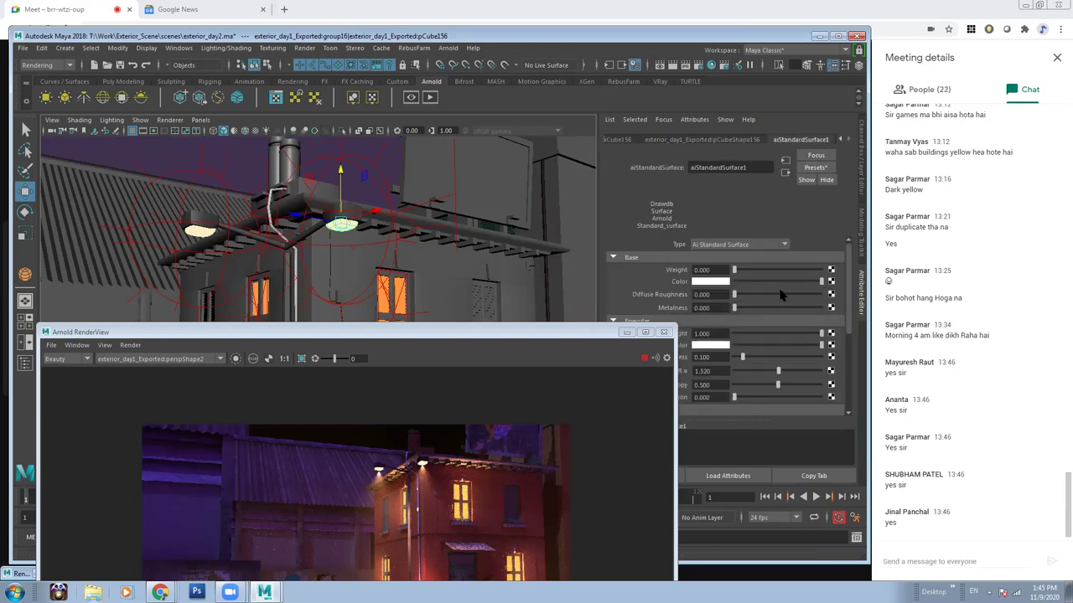
left_click(716, 282)
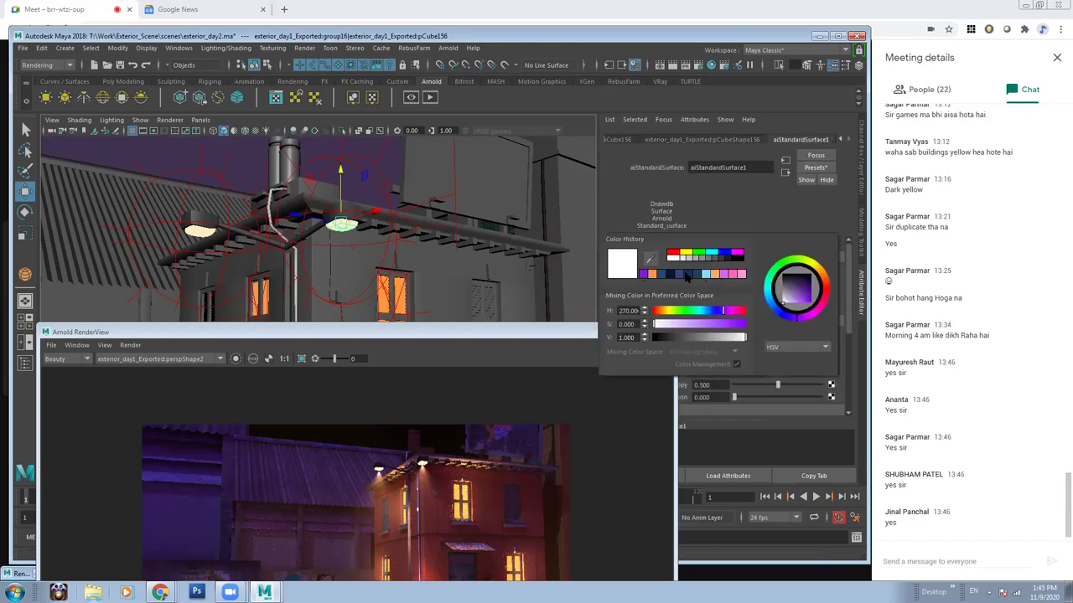
left_click(654, 275)
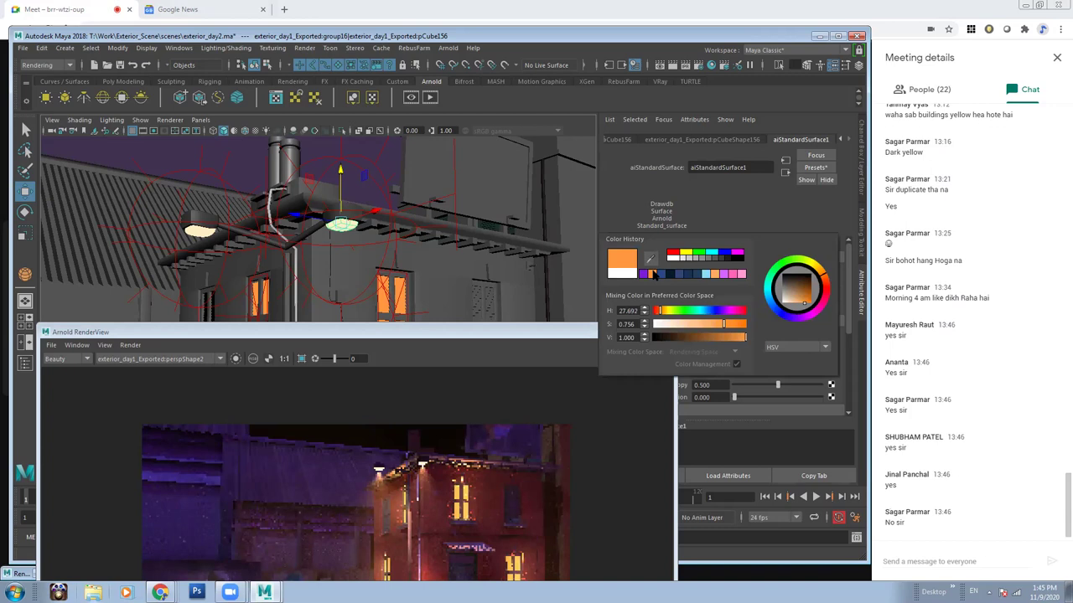
Set the lamp material's Emission colour to orange so the shades glow.
left_click_drag(848, 280, 848, 345)
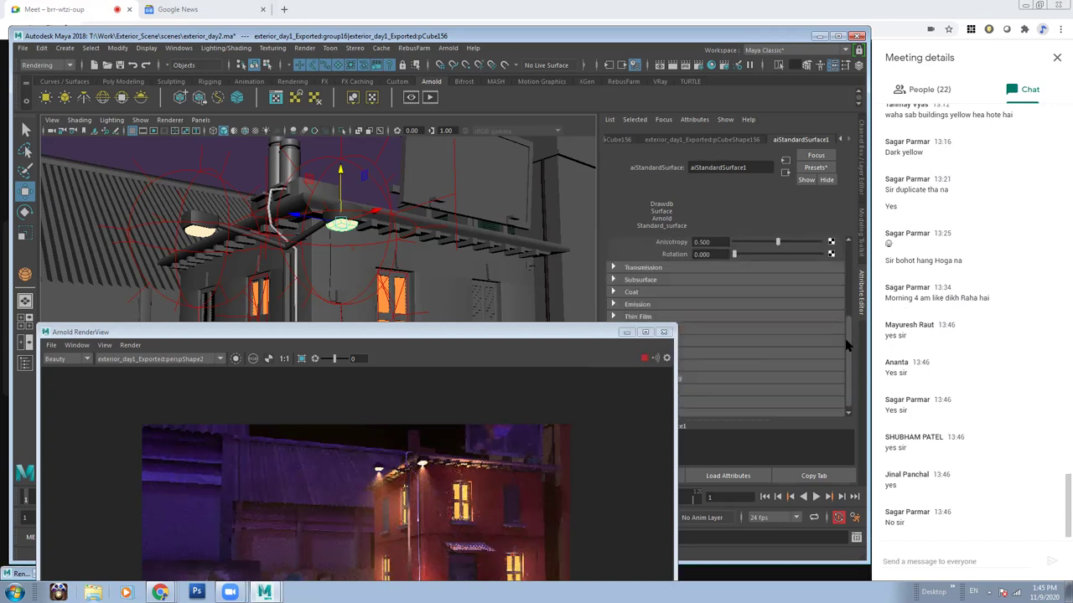
left_click(557, 334)
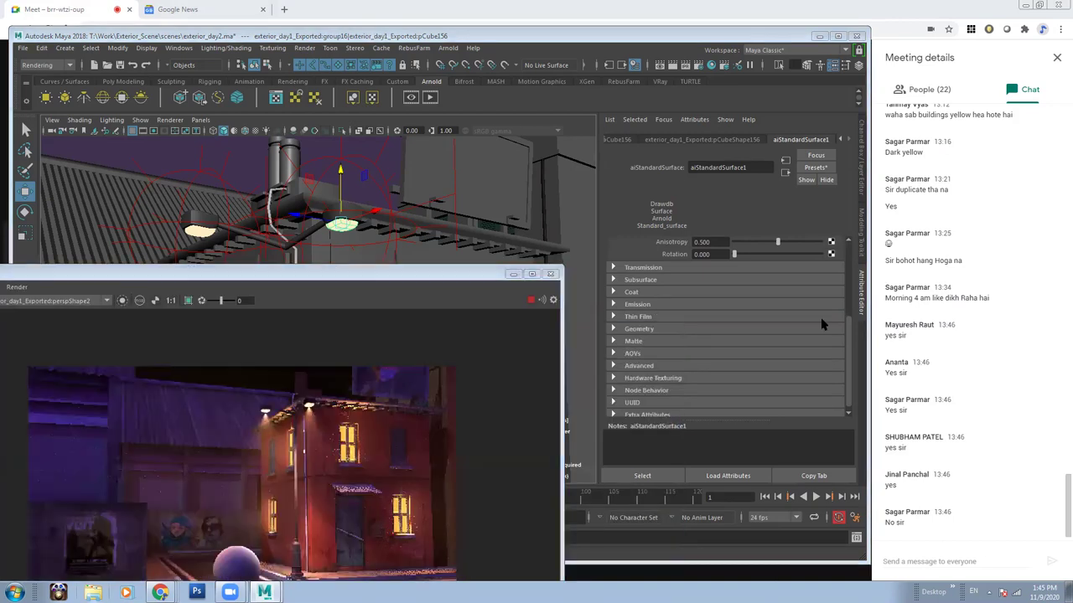
left_click(820, 323)
left_click(817, 315)
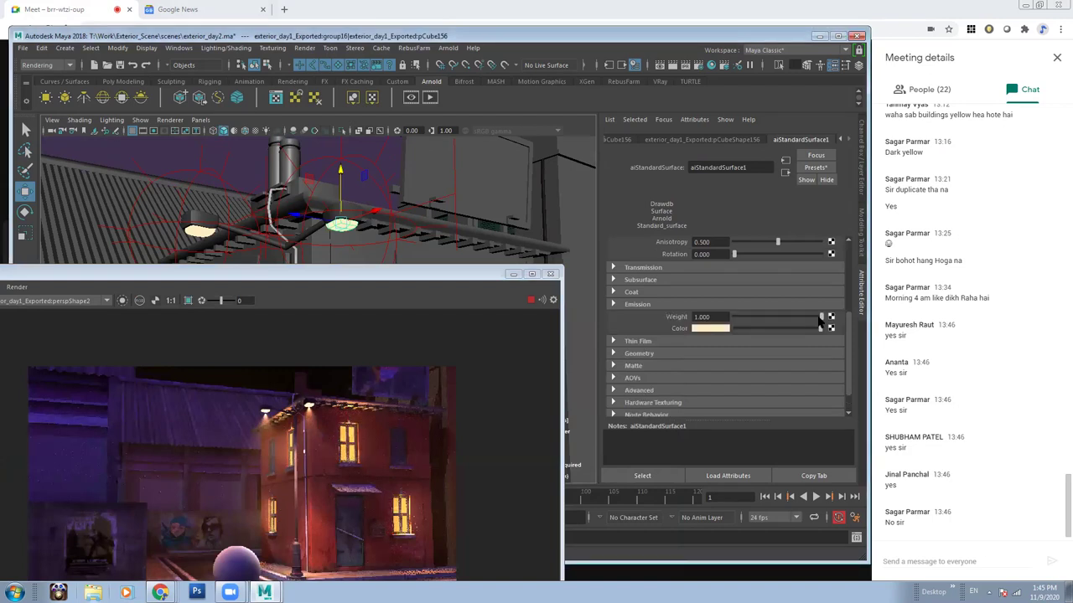
left_click(713, 329)
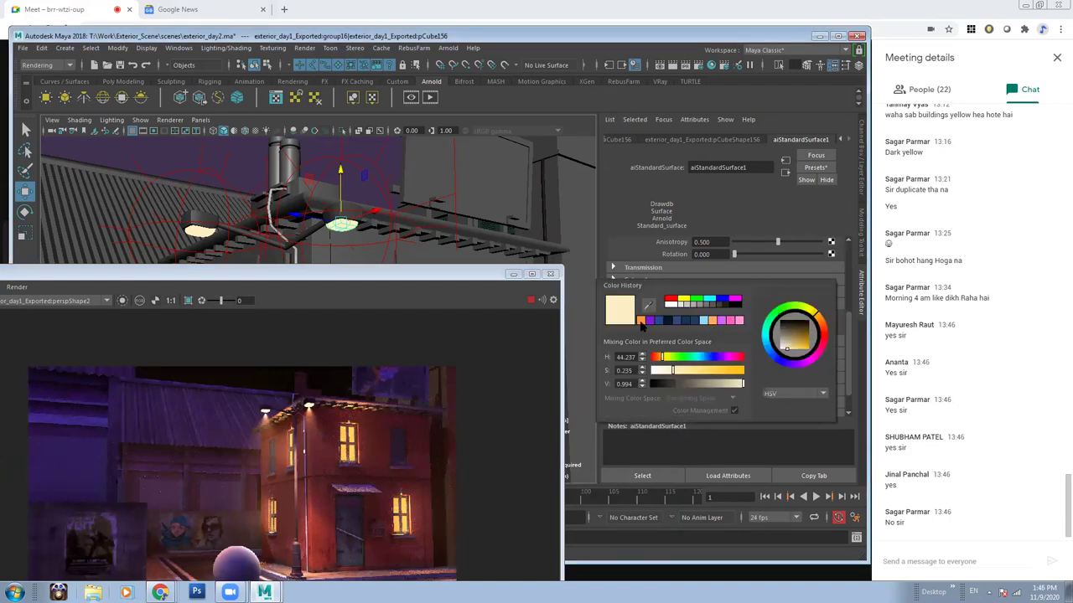
left_click(640, 321)
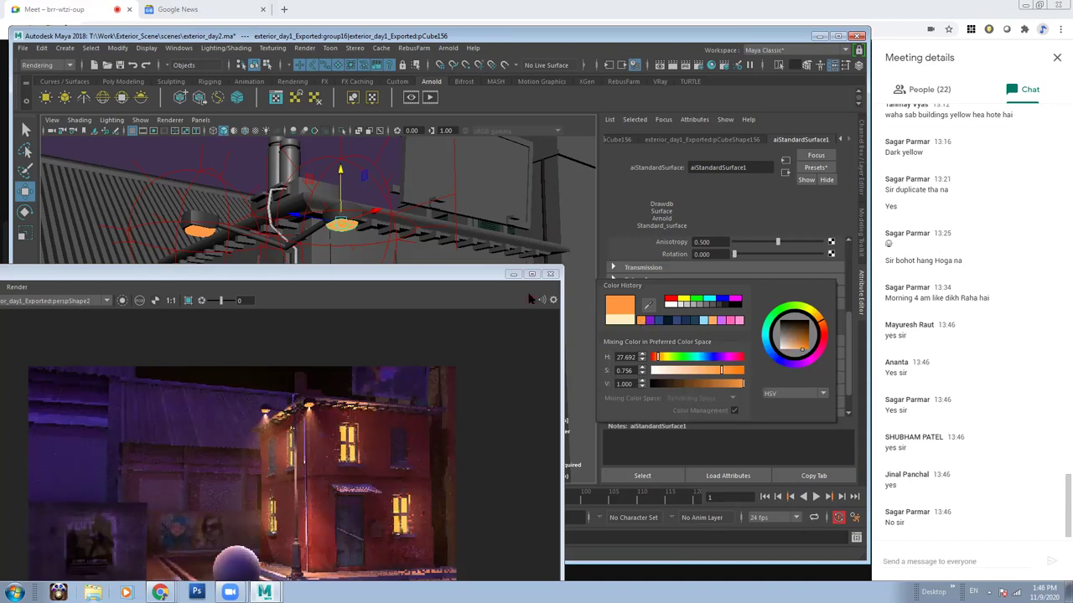
left_click(530, 300)
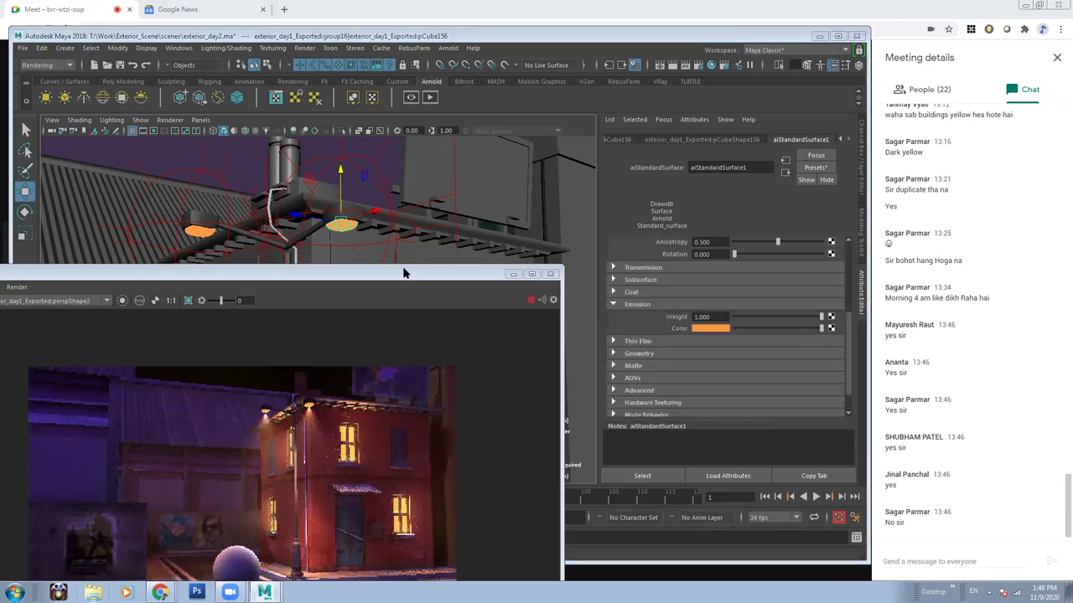
Move, enlarge and zoom the Arnold RenderView to show the orange-glowing eave lamps on the house.
left_click_drag(404, 273, 491, 269)
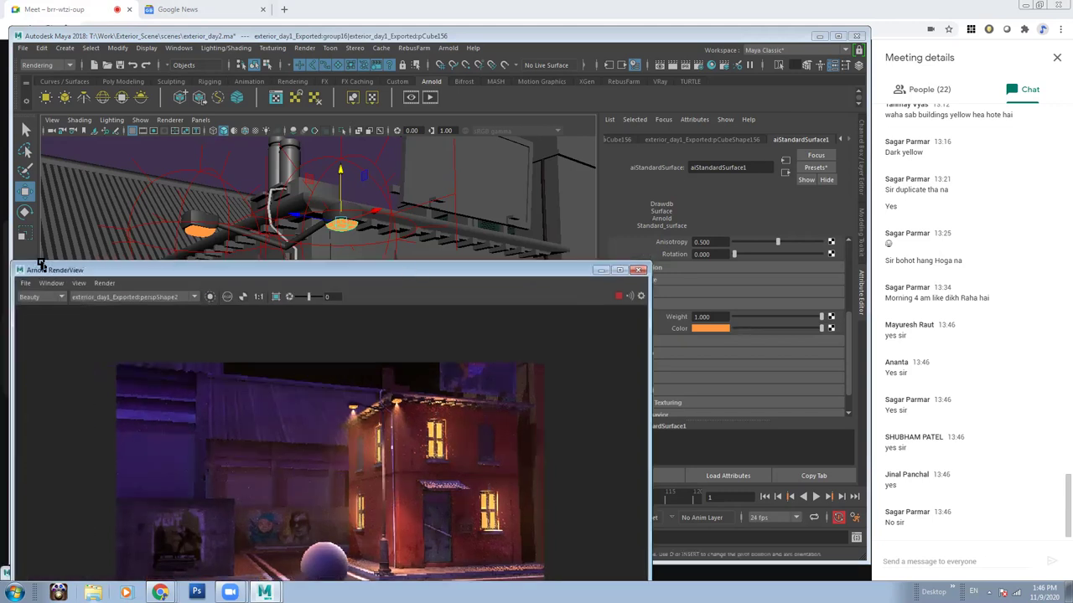
left_click_drag(14, 265, 467, 331)
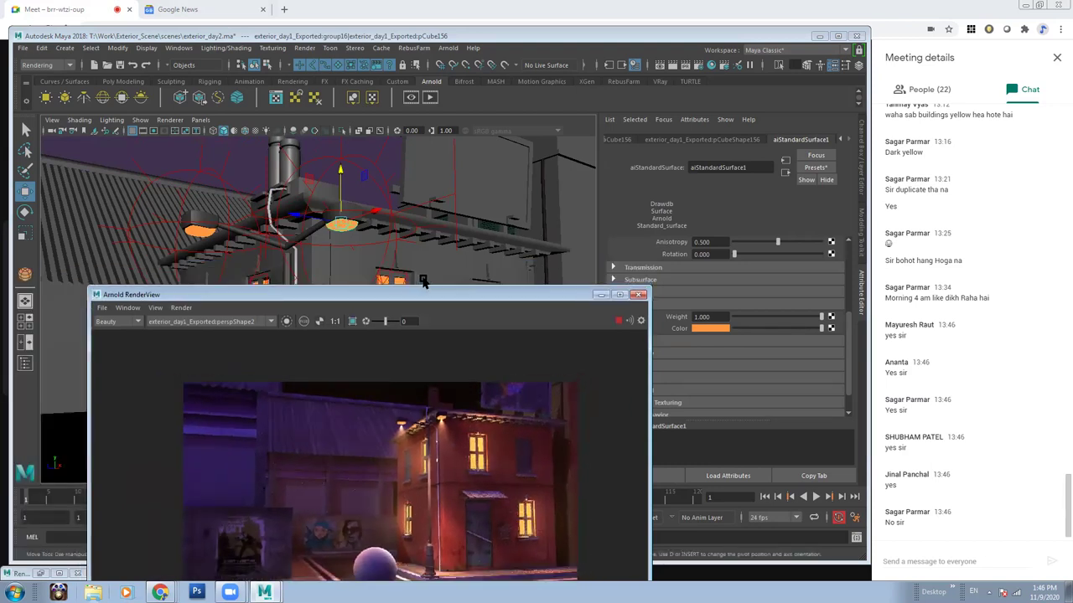
left_click_drag(419, 295, 531, 164)
scroll(538, 292, "up", 1)
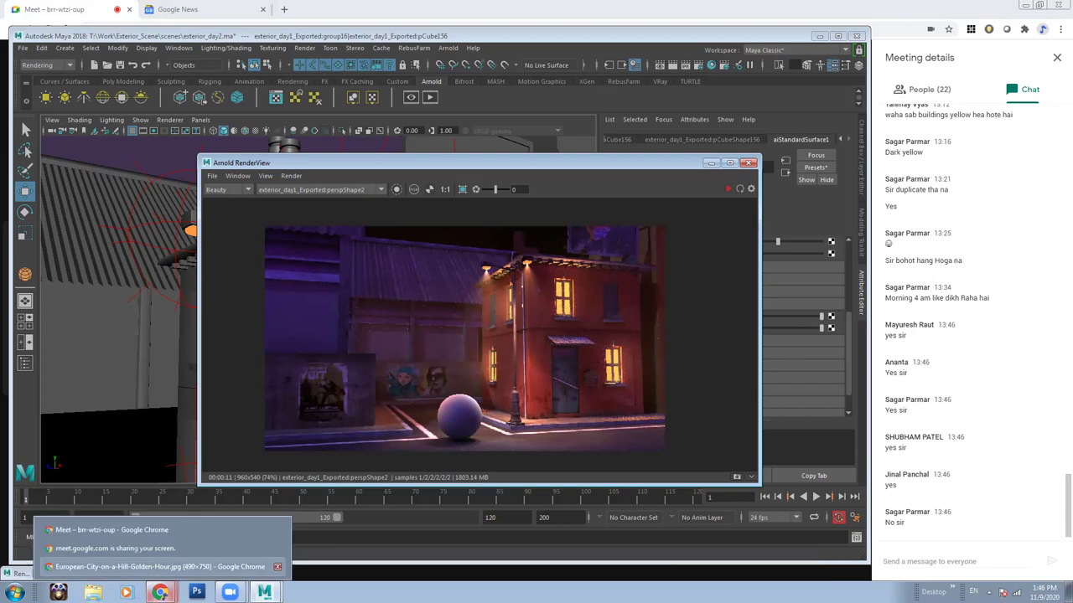
In the Outliner, group Moon through Rim_Light_Afternoon3 and name the group Night.
left_click(25, 363)
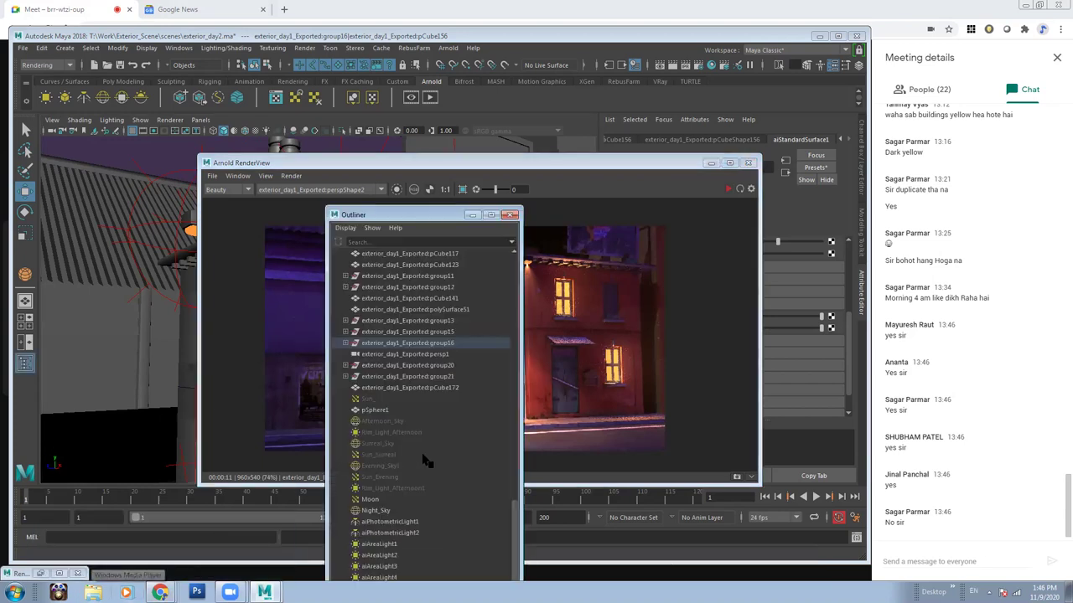
left_click_drag(411, 210, 354, 116)
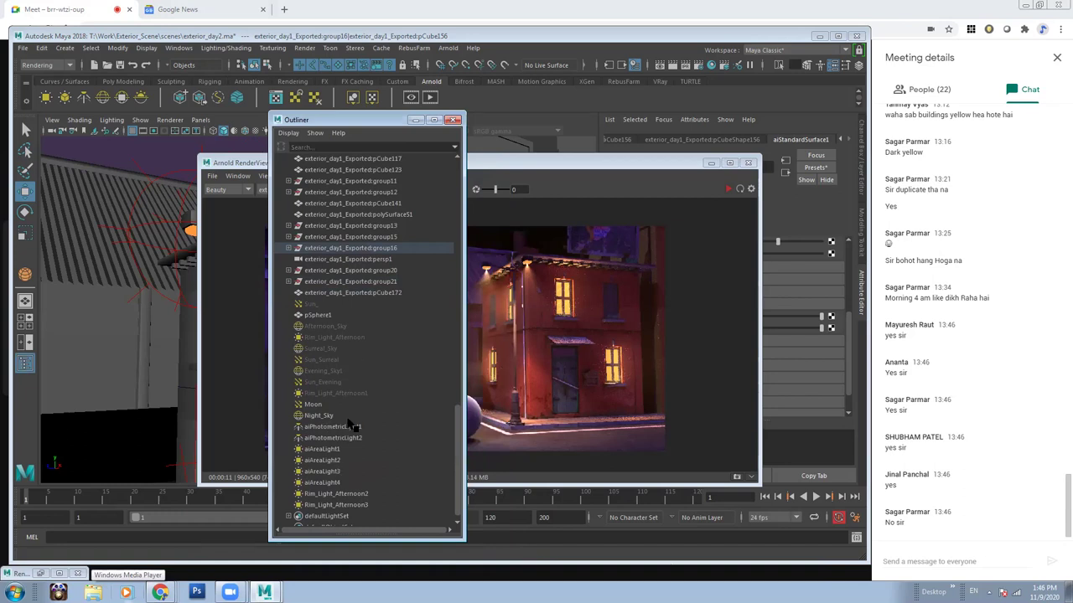
left_click(324, 406)
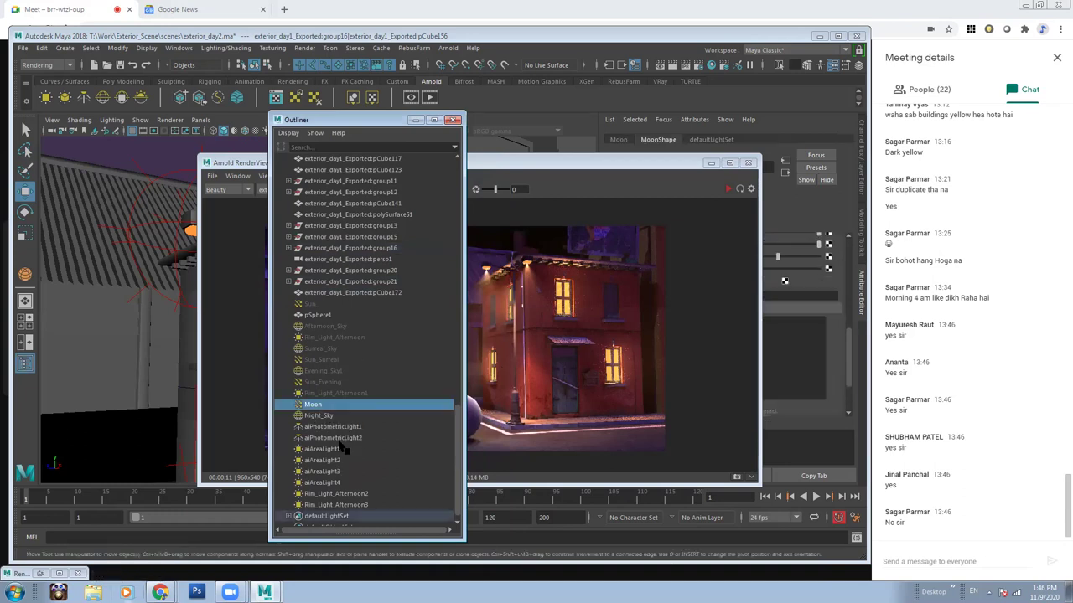
left_click(328, 505, "shift")
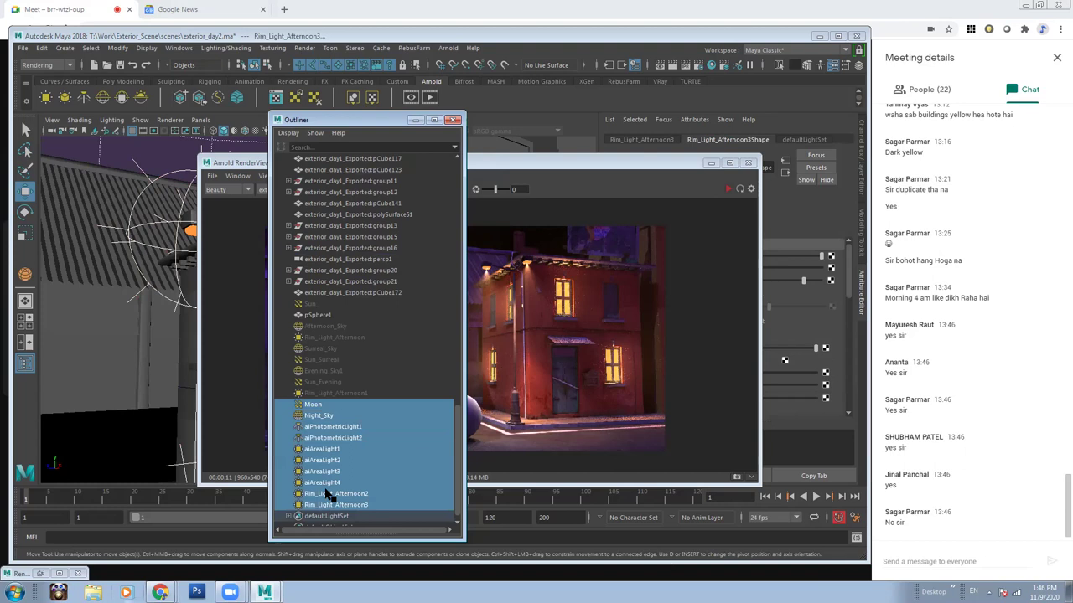
key("ctrl+g")
double_click(315, 494)
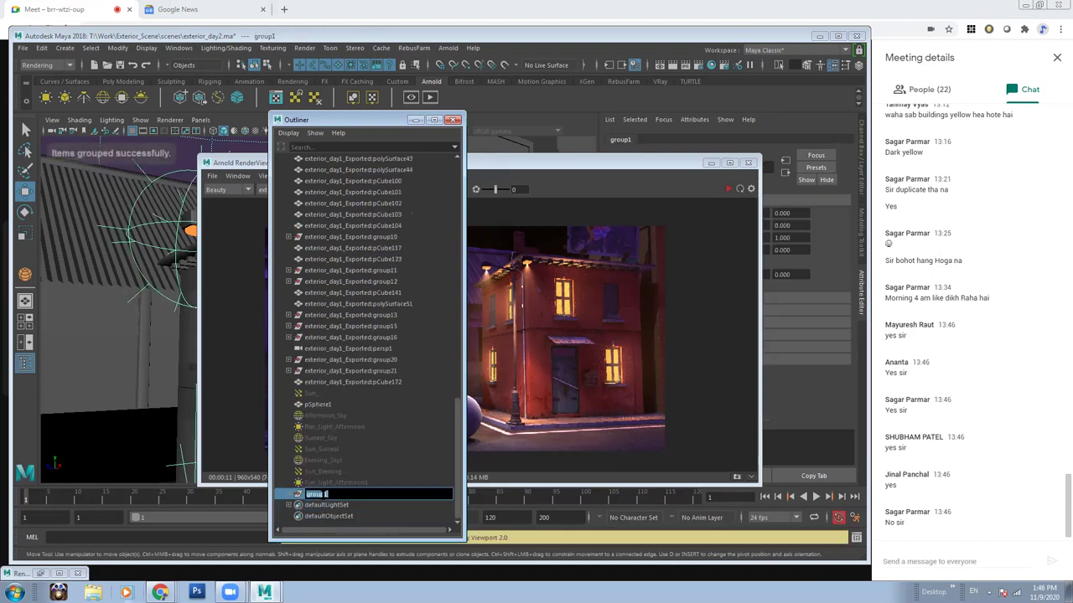
type("Night")
key("Return")
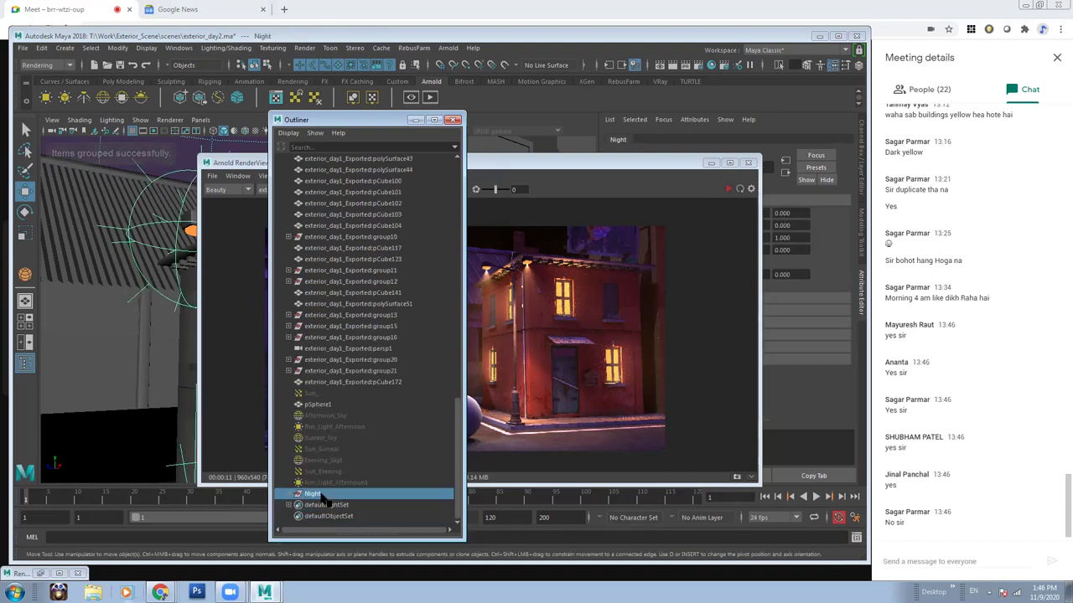
left_click(339, 461)
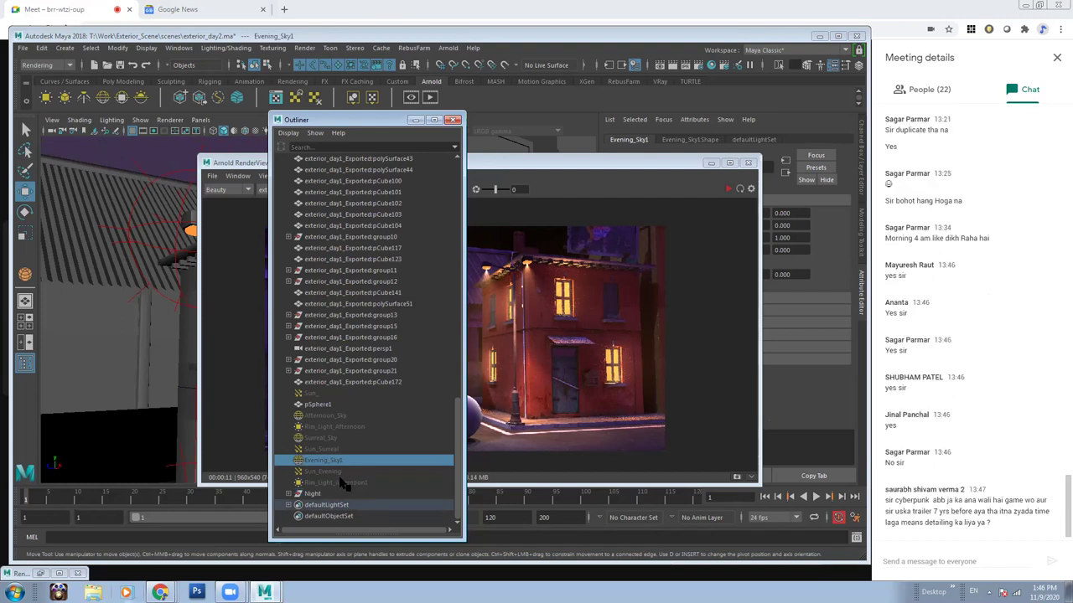
Group Evening_Sky1, Rim_Light_Afternoon1 and Sun_Evening into a group named Evening.
left_click(342, 484, "ctrl")
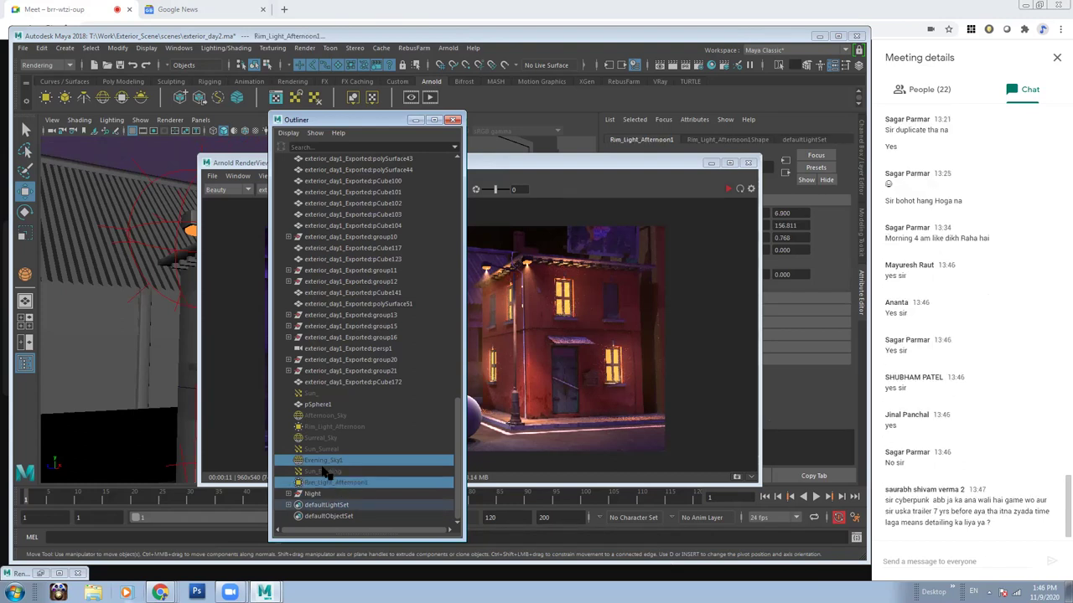
left_click(327, 472, "ctrl")
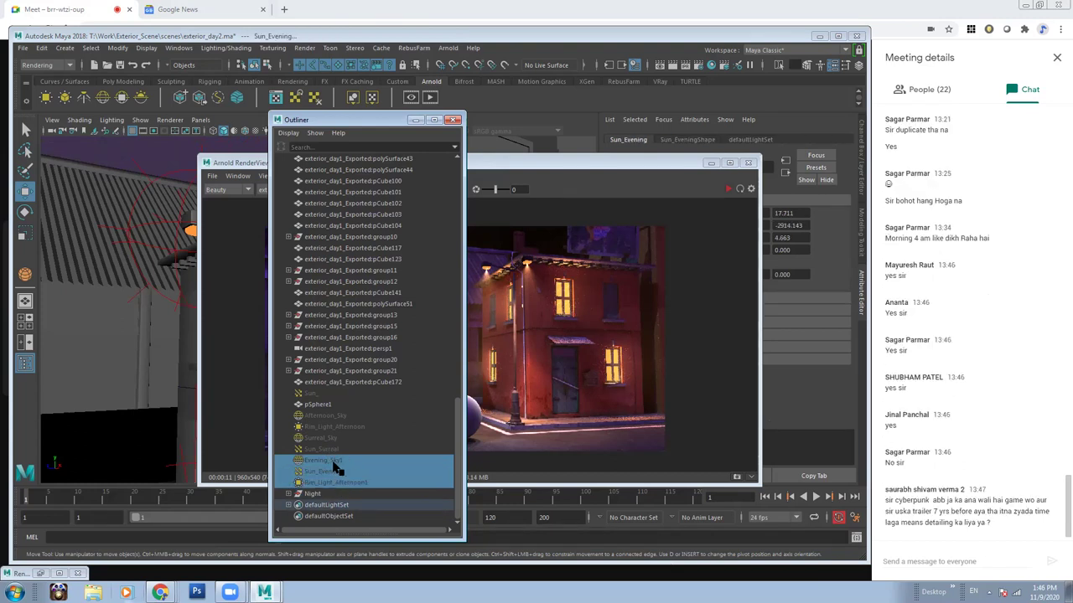
key("ctrl+g")
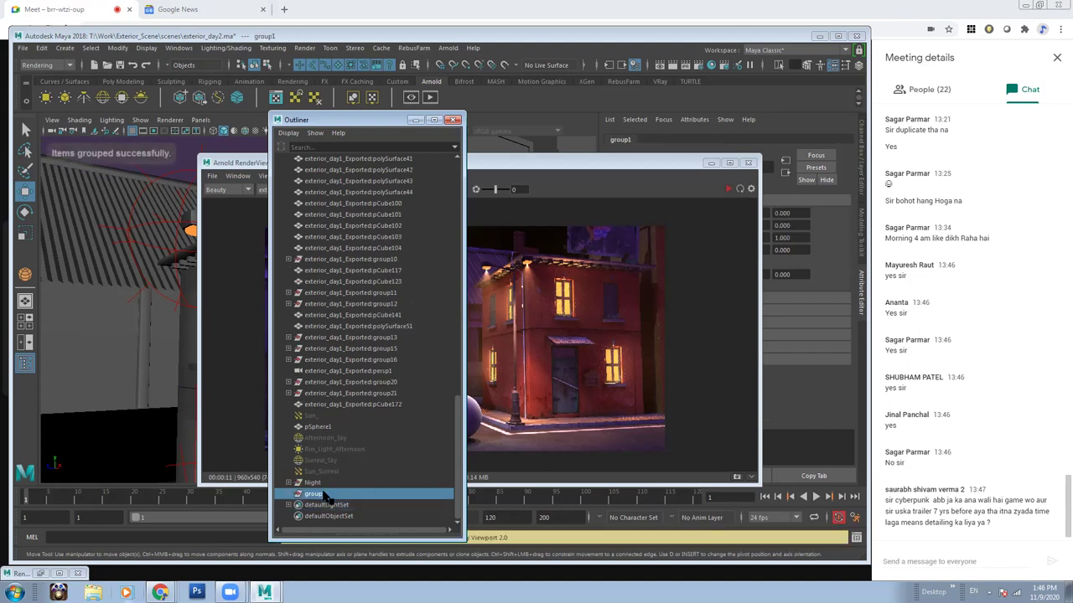
double_click(322, 494)
type("Ev")
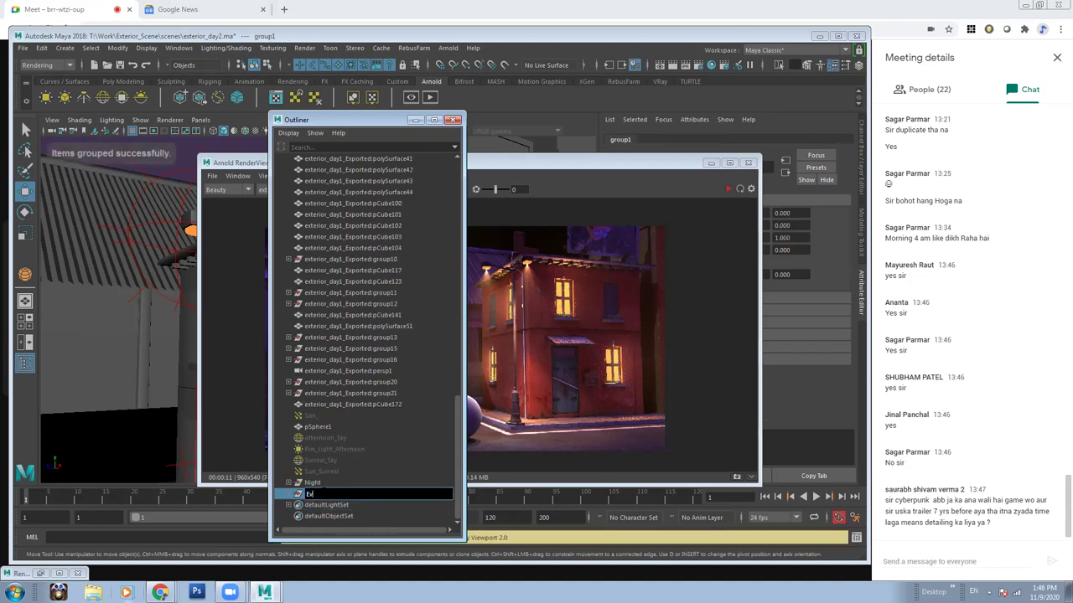
type("ening")
key("Return")
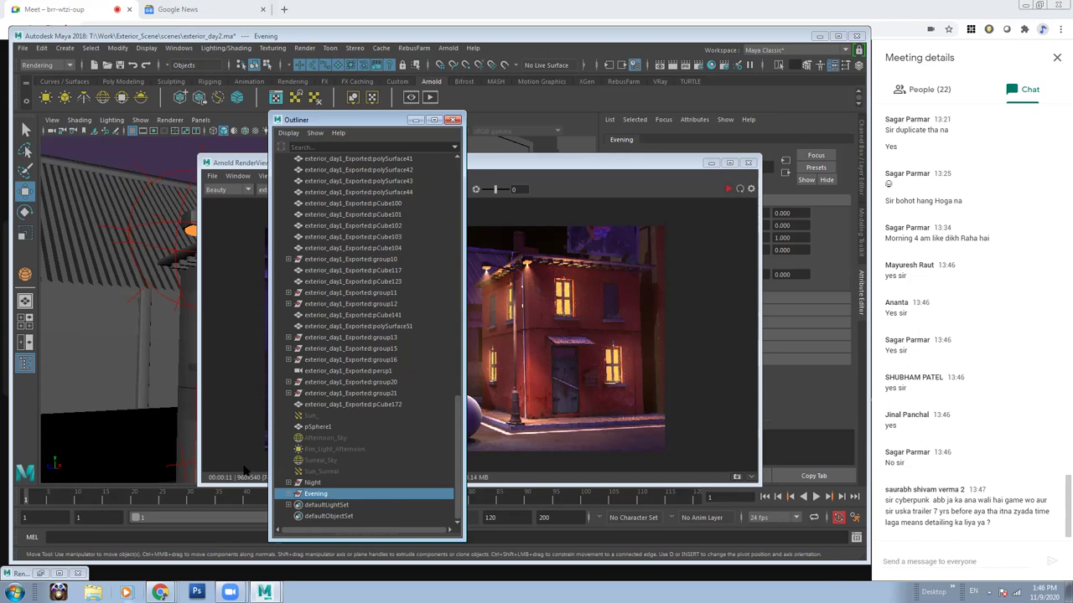
Group Sun_Surreal and Surreal_Sky into a group named Surreal.
left_click(342, 472)
left_click(345, 461, "ctrl")
key("ctrl+g")
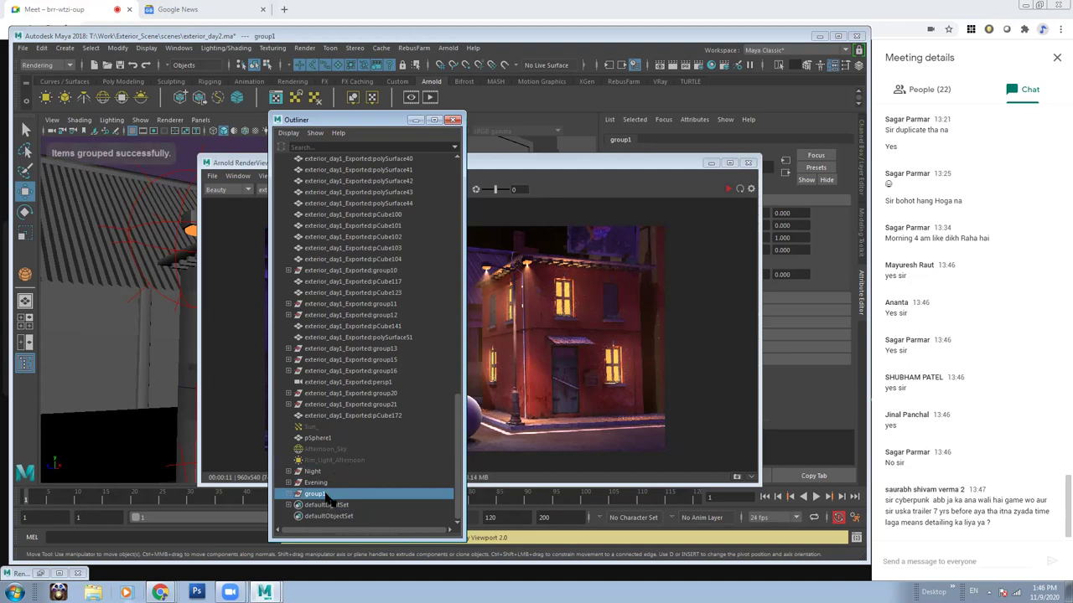
double_click(326, 496)
type("S")
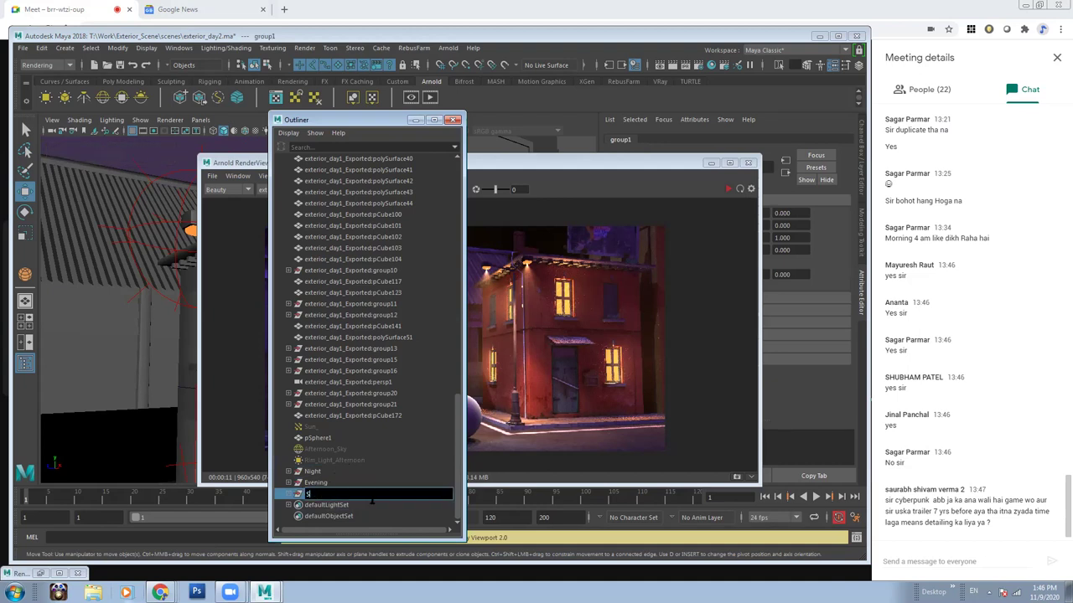
type("urreal")
key("Return")
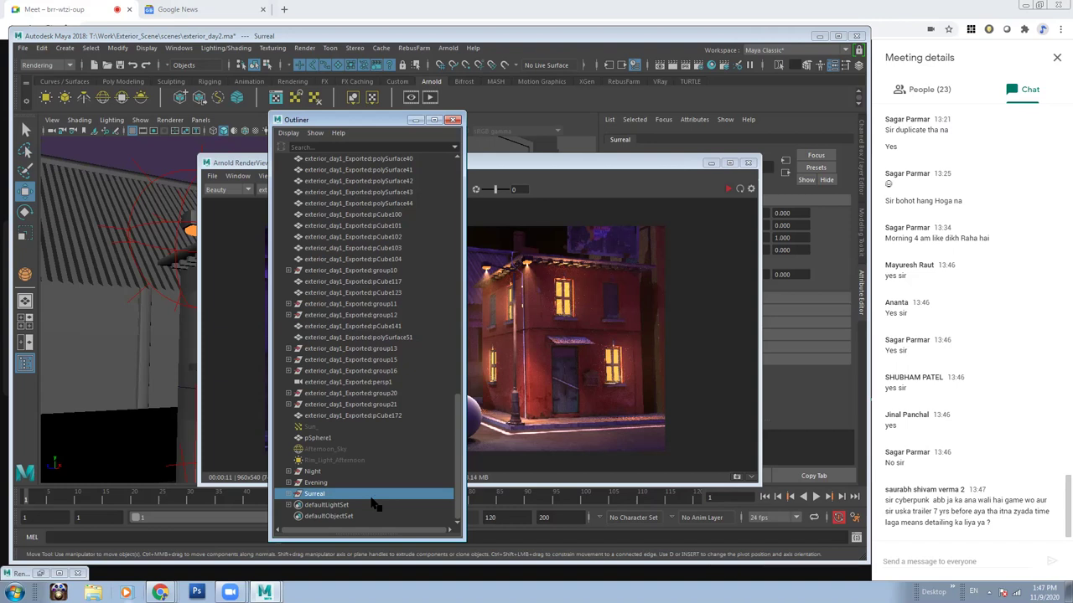
left_click_drag(369, 128, 189, 133)
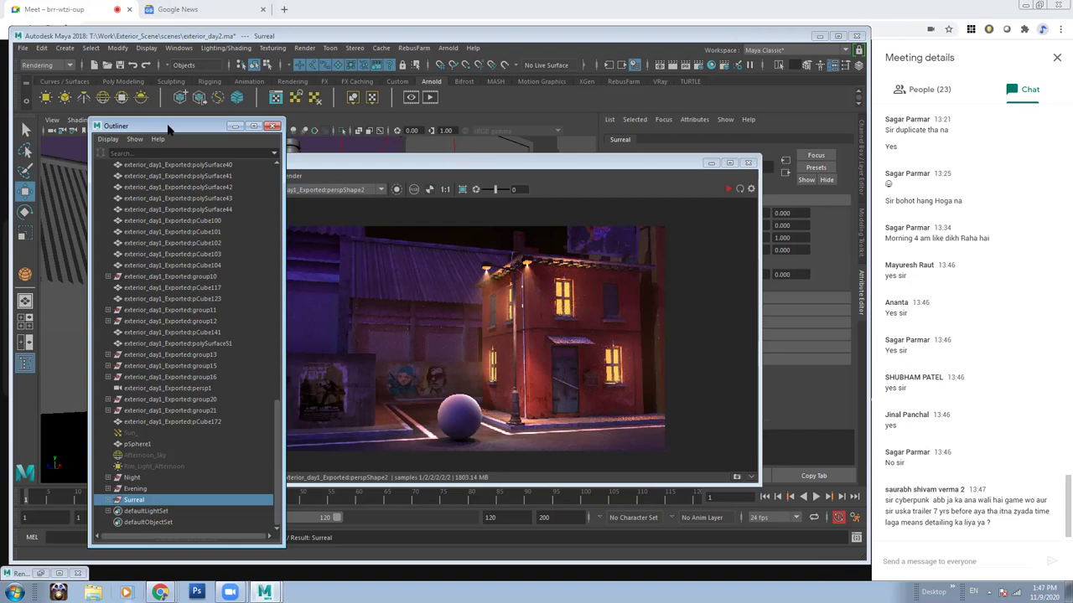
Group Afternoon_Sky, Rim_Light_Afternoon and Sun_ under a new group named Afternoon.
left_click_drag(168, 128, 386, 146)
left_click(358, 474)
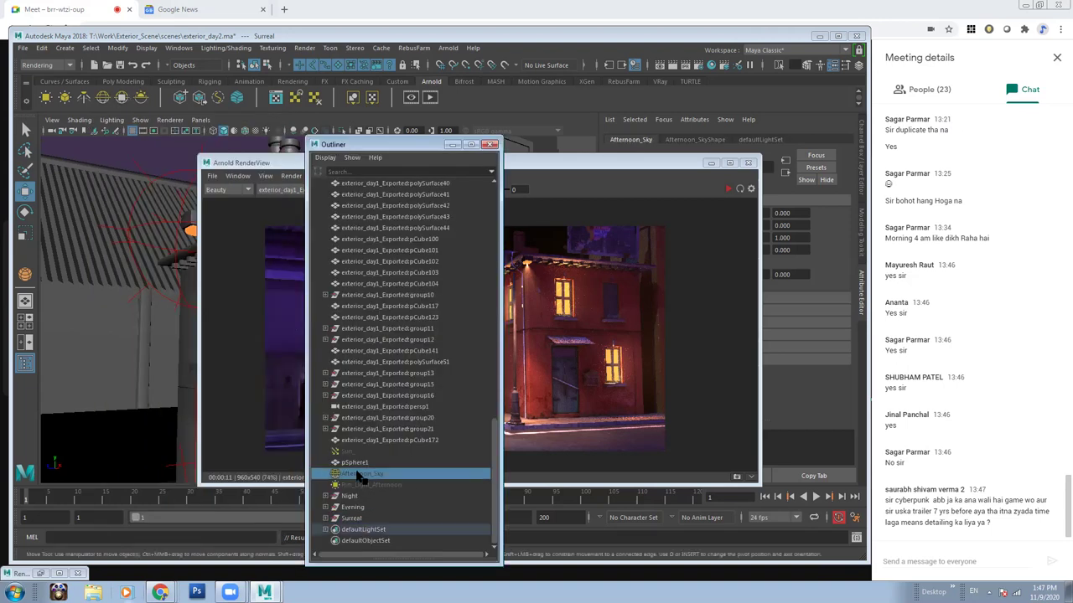
left_click(366, 486, "ctrl")
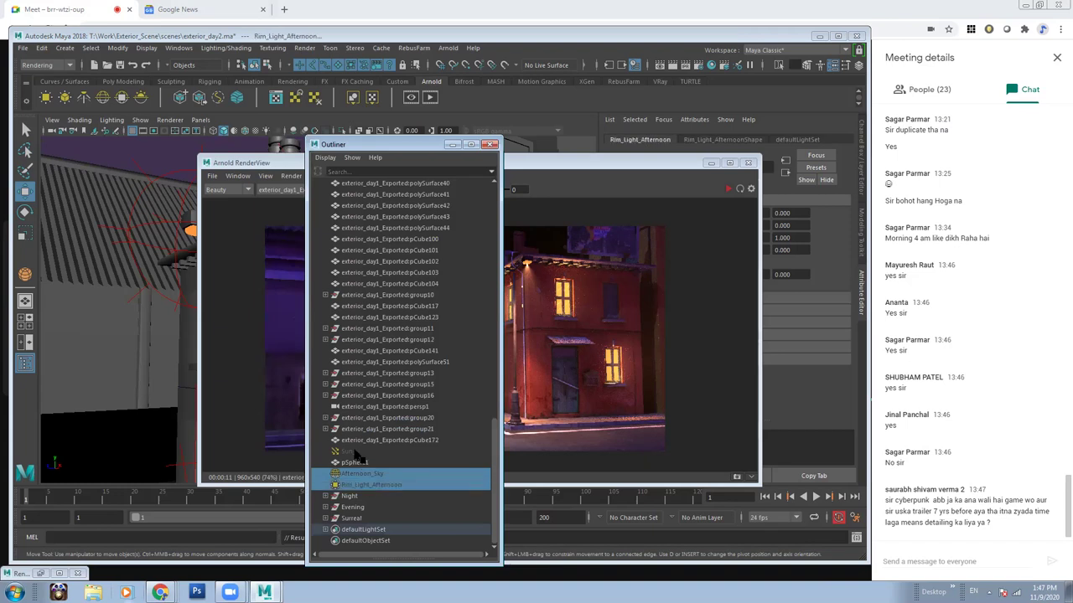
left_click(352, 451, "ctrl")
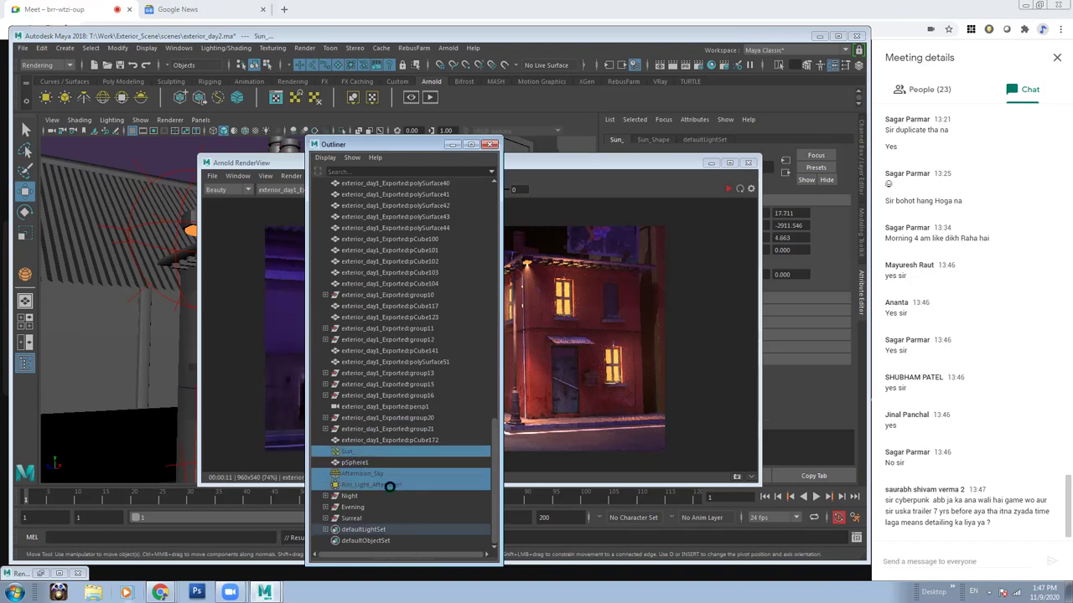
key("ctrl+g")
double_click(353, 518)
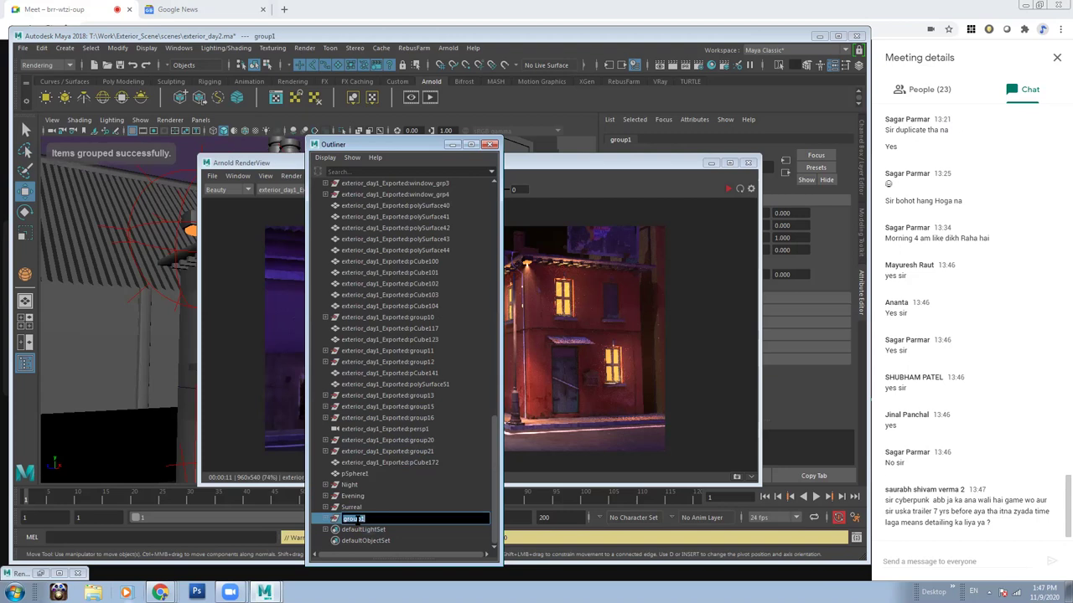
type("A")
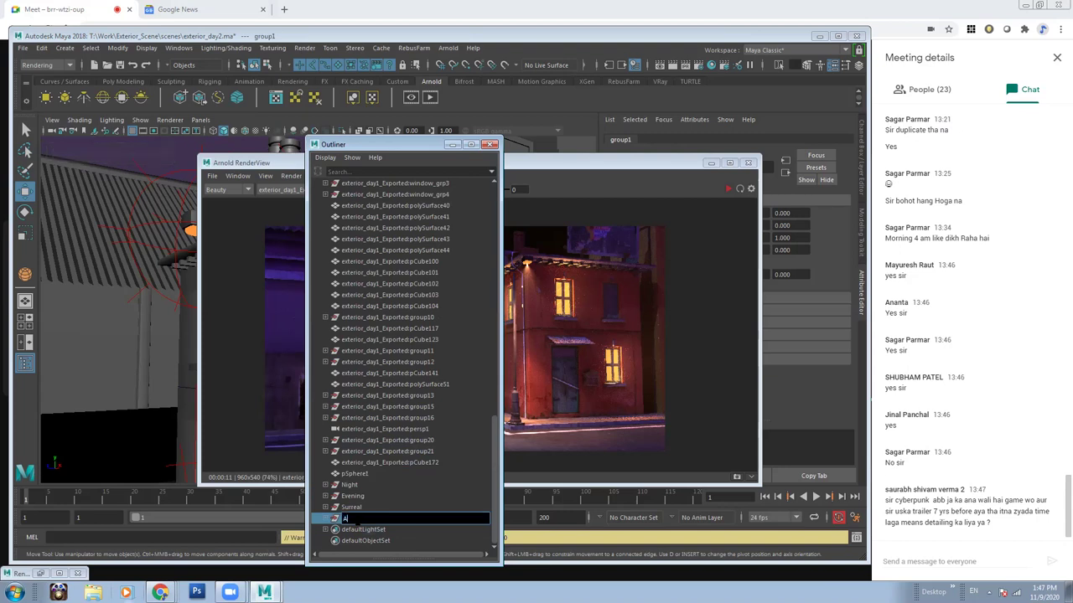
type("fterno")
key("Return")
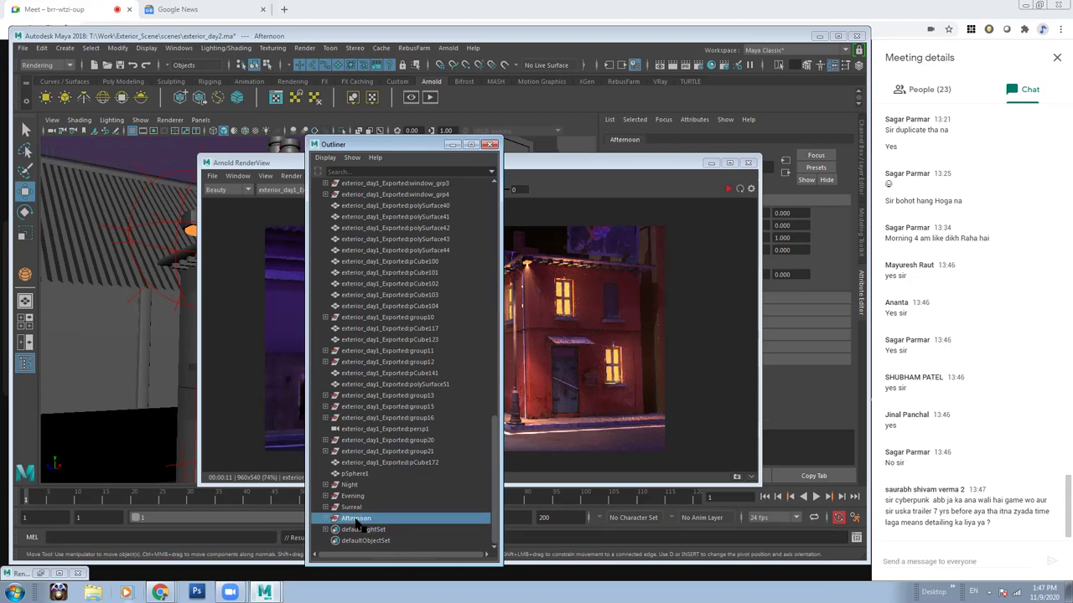
left_click(363, 486)
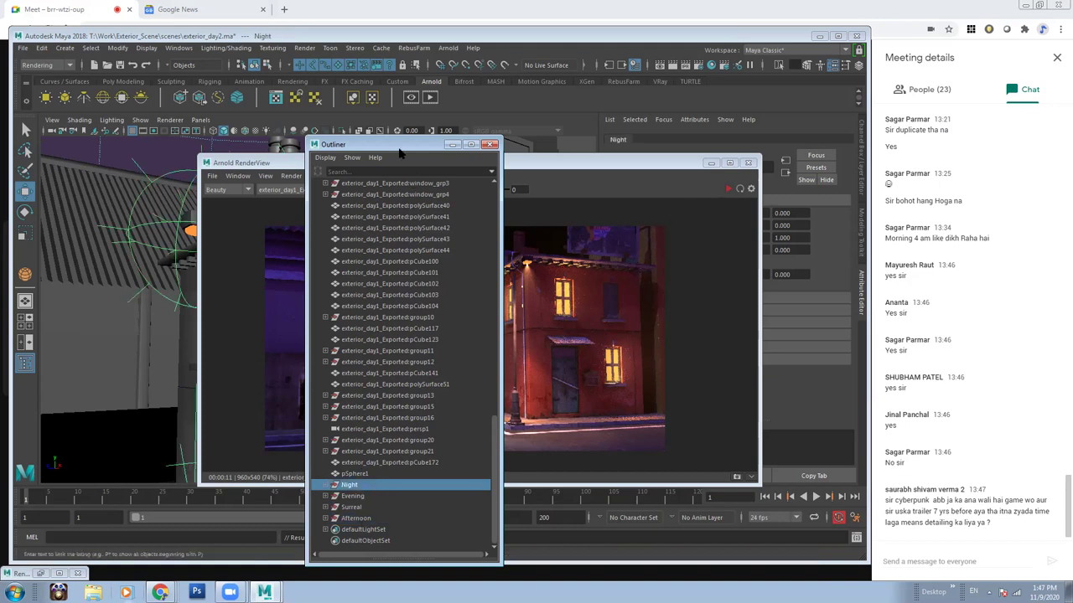
left_click_drag(396, 155, 282, 133)
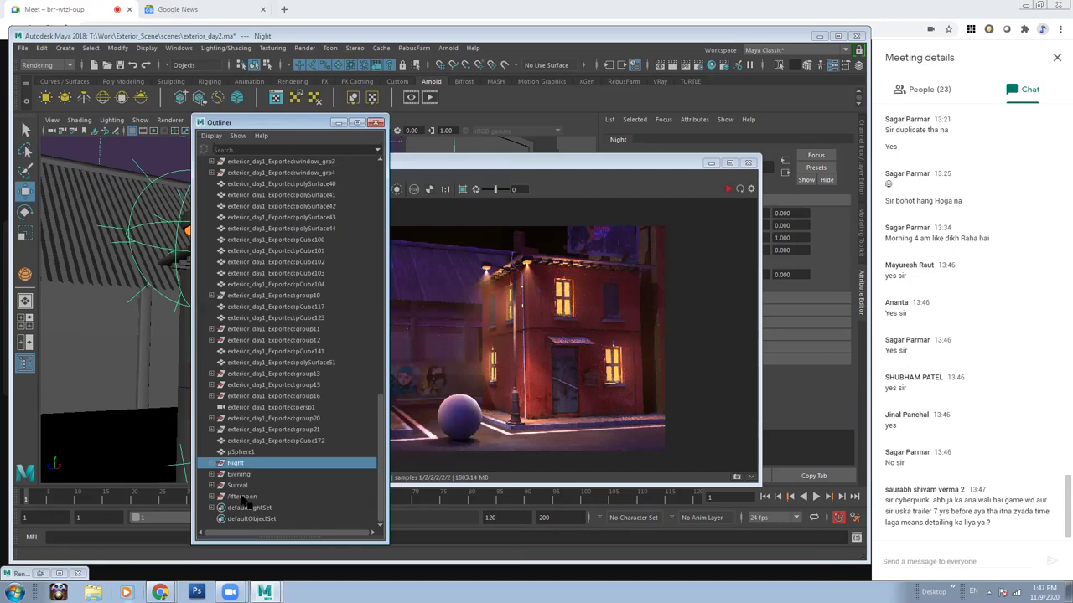
Hide all four light groups, then unhide only the Afternoon group.
left_click(242, 497, "shift")
key("ctrl+h")
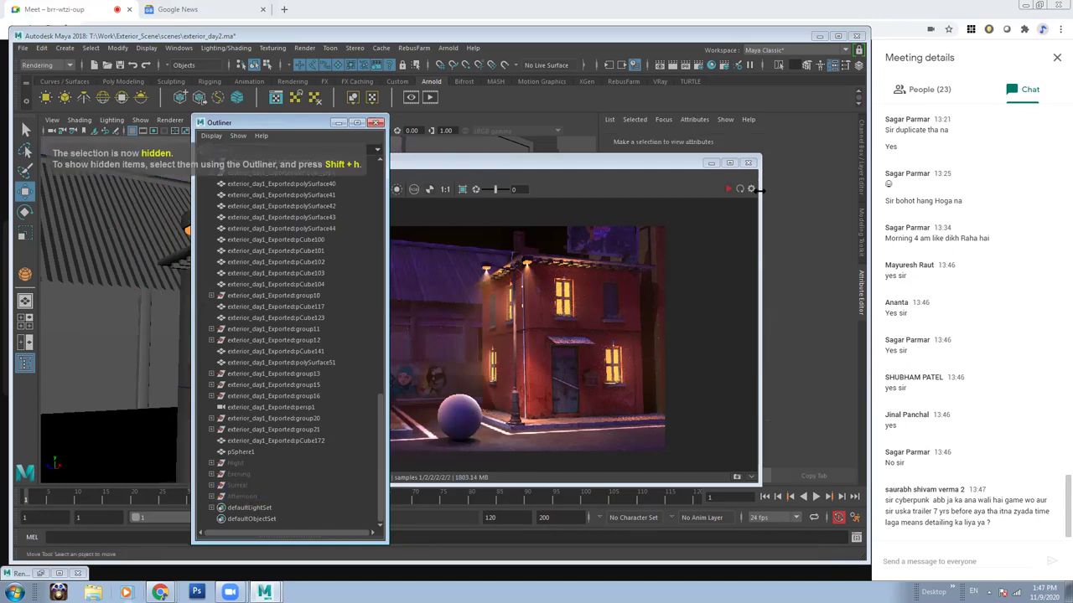
left_click(706, 213)
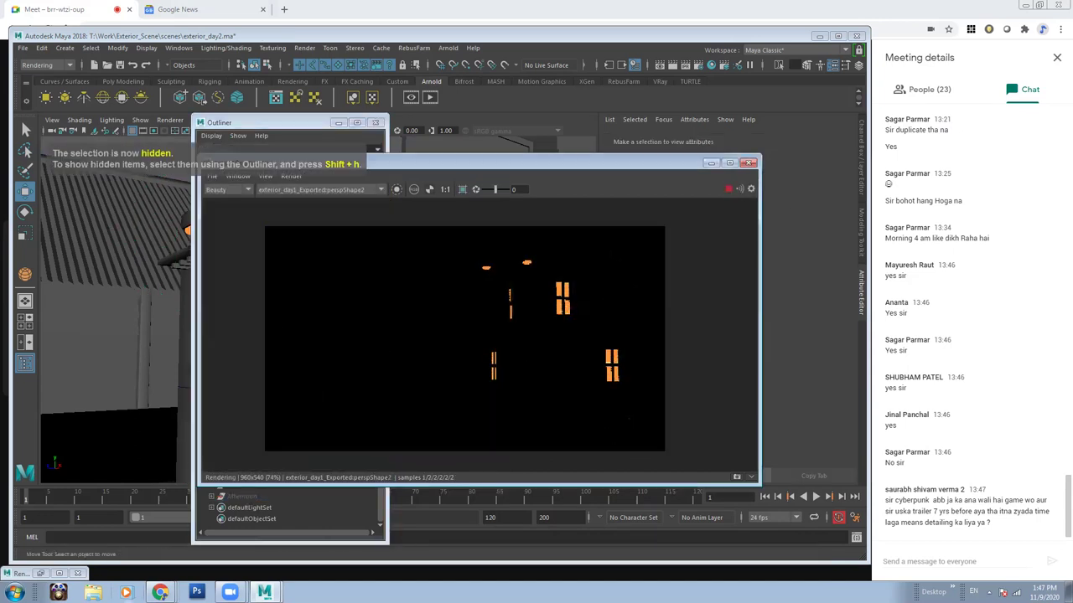
left_click_drag(597, 175, 714, 183)
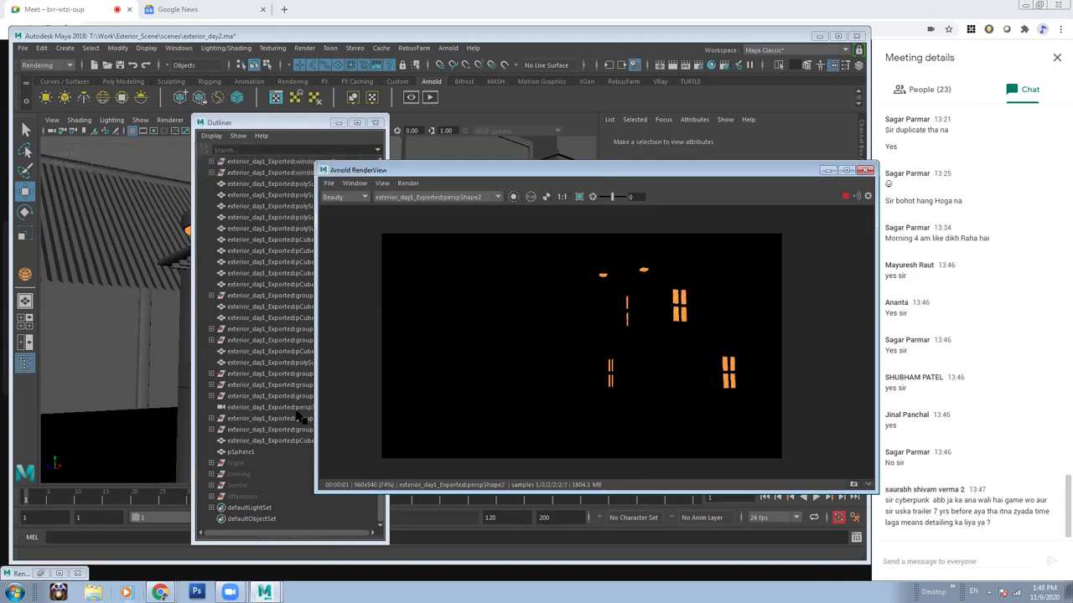
left_click(243, 497)
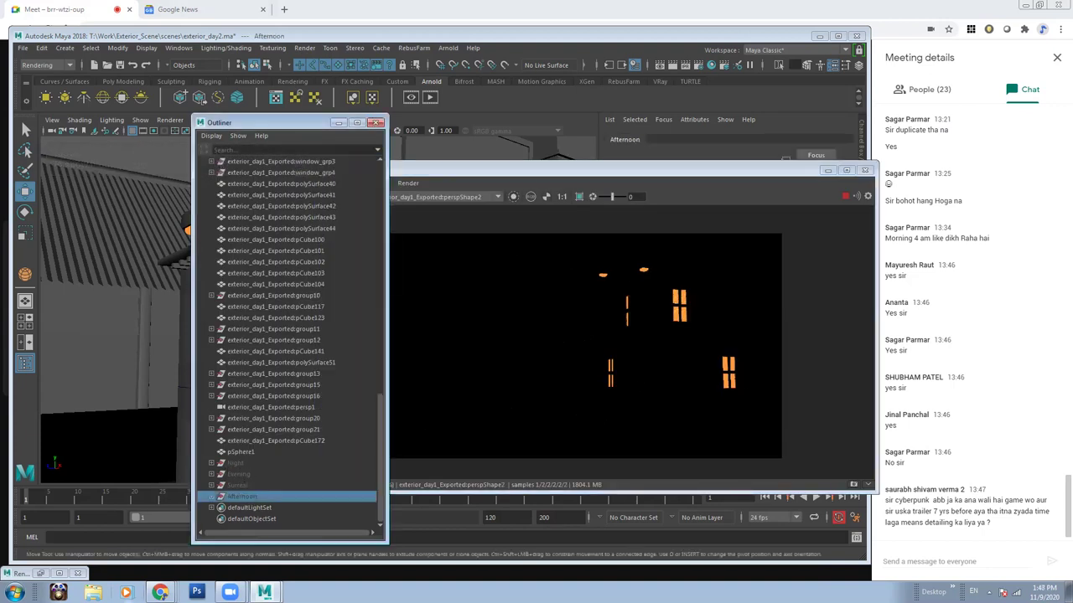
left_click_drag(306, 130, 220, 130)
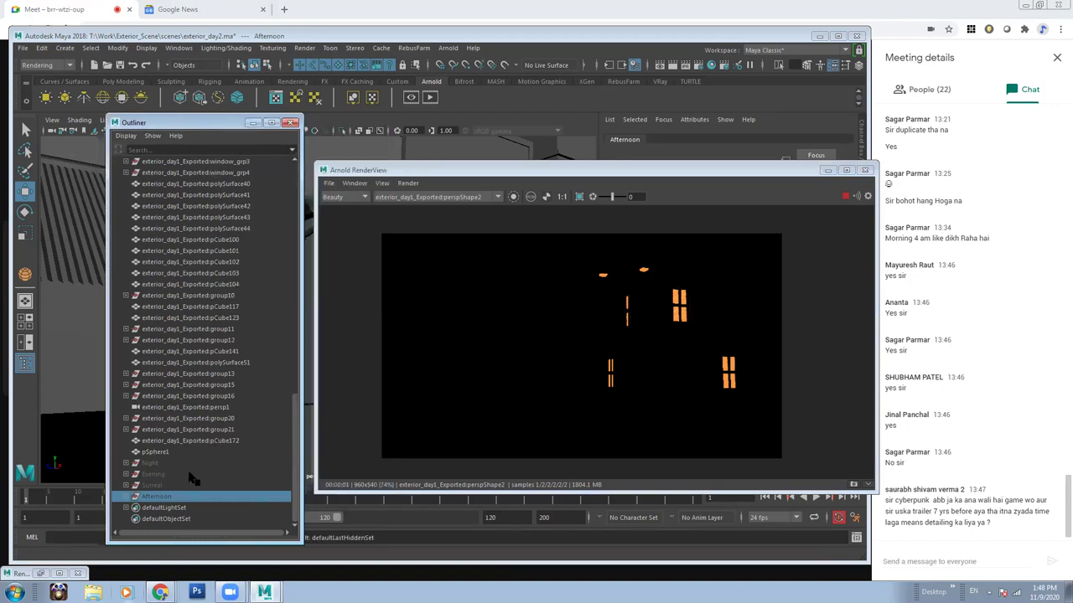
key("shift+h")
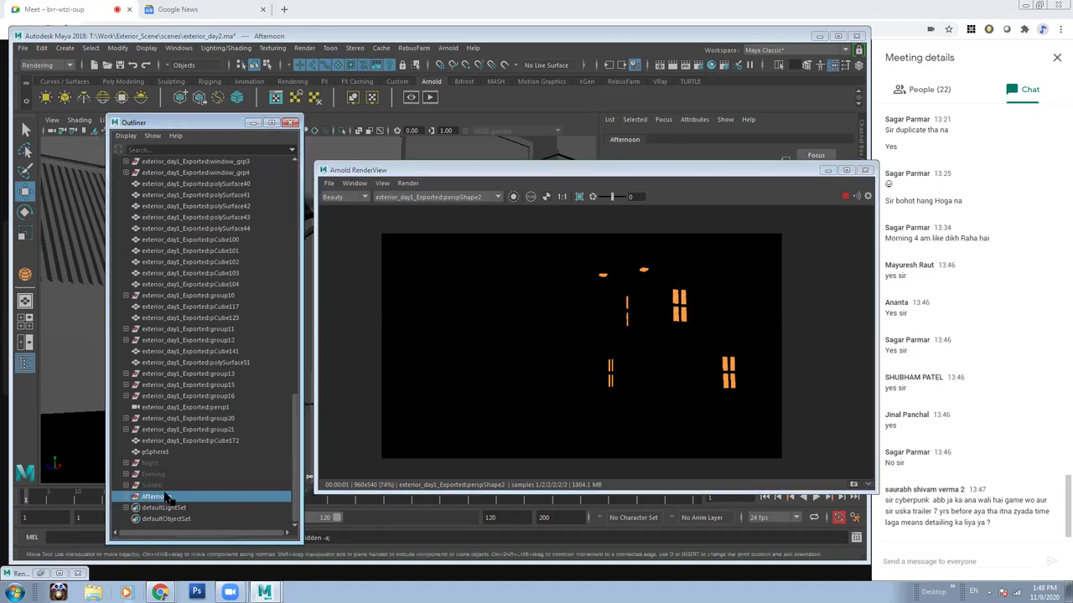
Expand Afternoon, select the Sun_ light and restart the Arnold render.
left_click(126, 497)
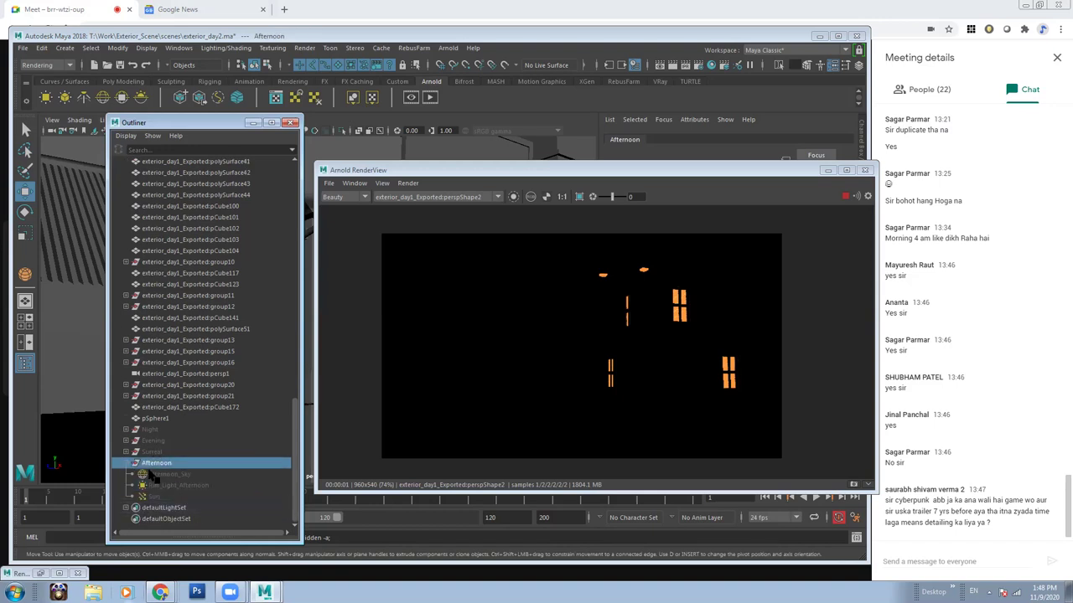
left_click(172, 497, "shift")
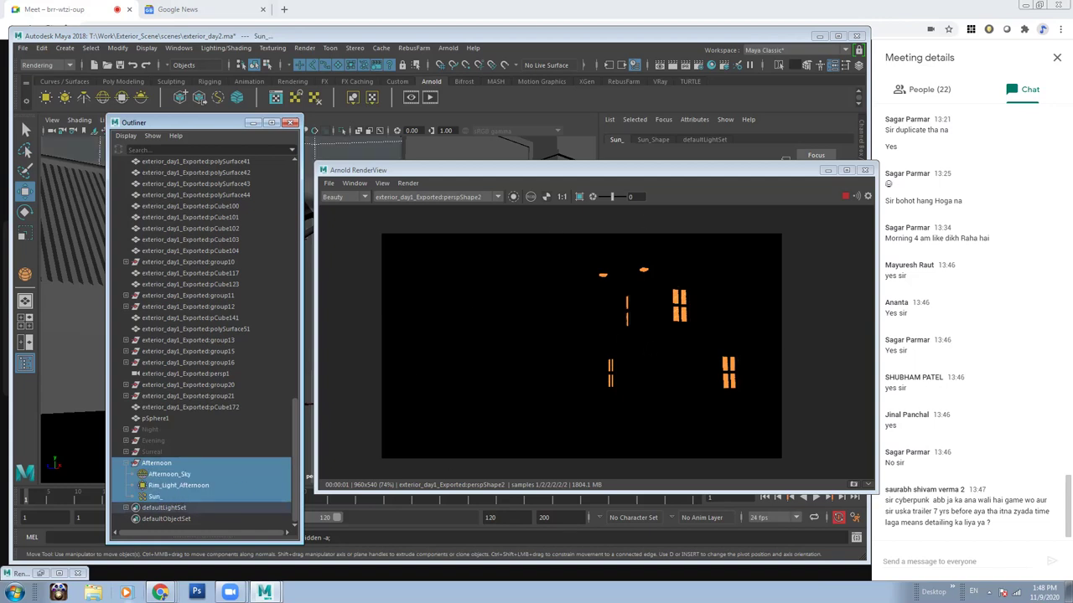
left_click_drag(639, 176, 654, 176)
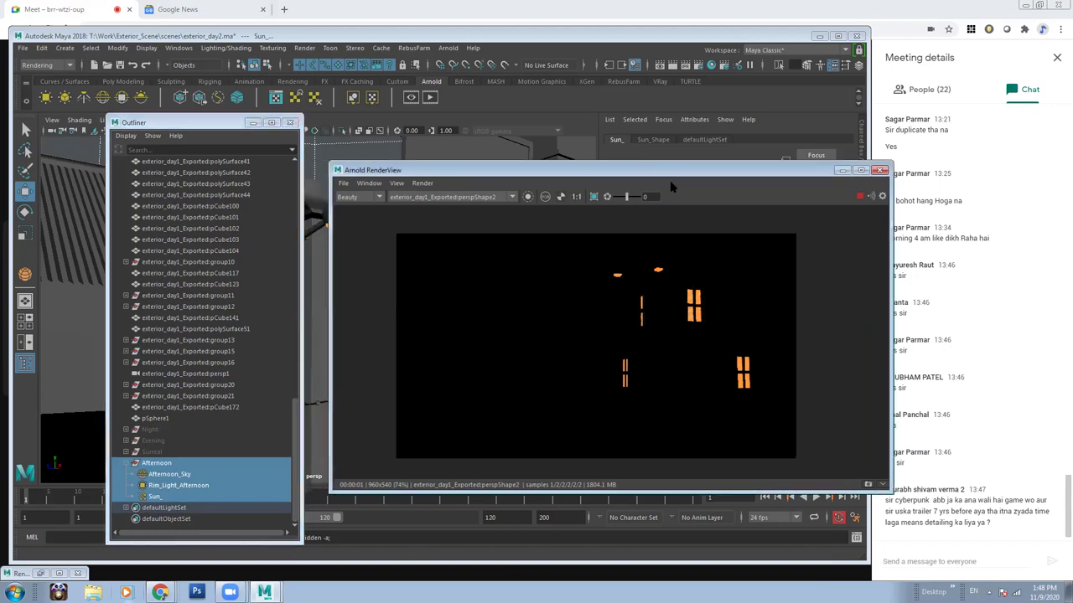
left_click(176, 497)
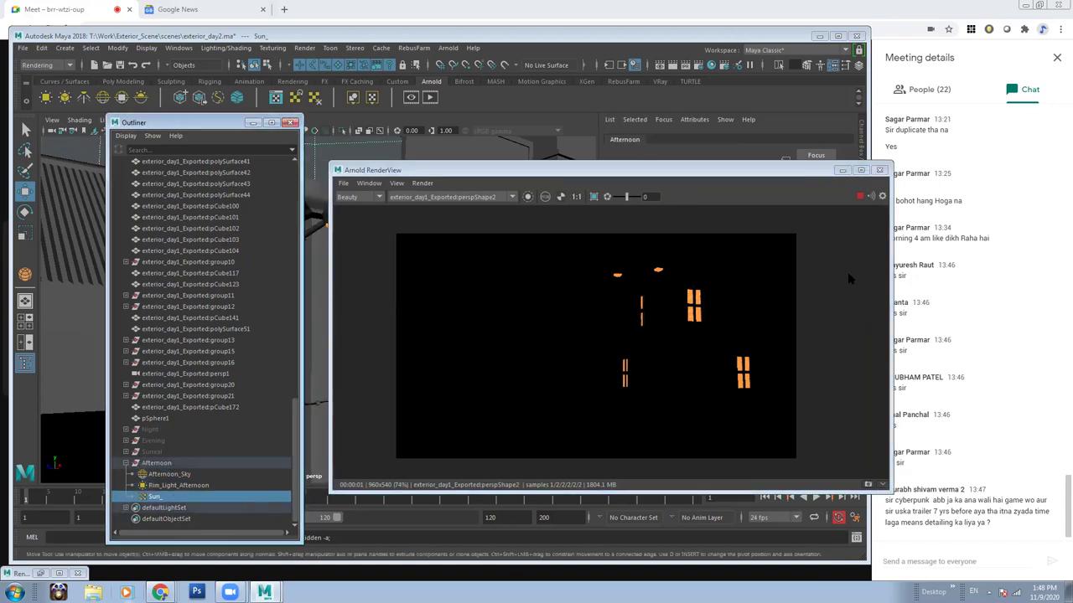
left_click(870, 197)
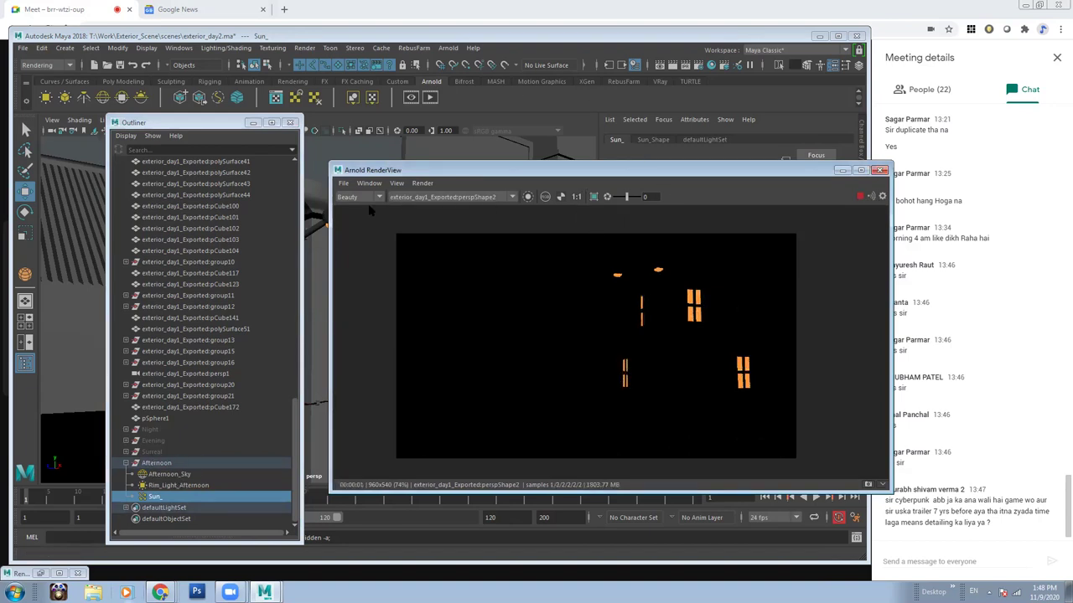
left_click(424, 183)
left_click(452, 215)
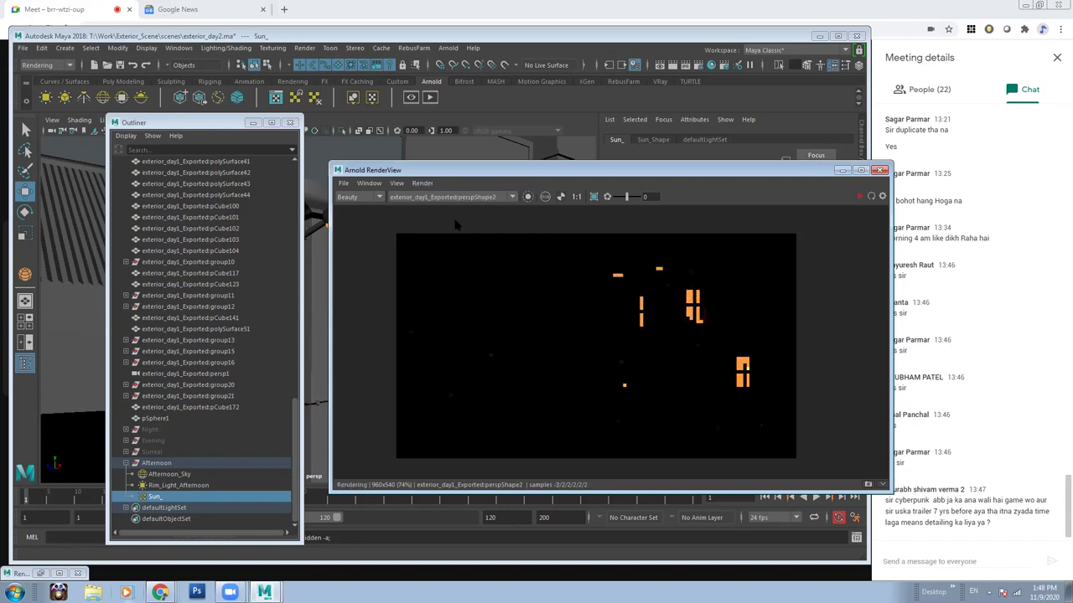
Collapse and hide the Afternoon light group again.
left_click(178, 500)
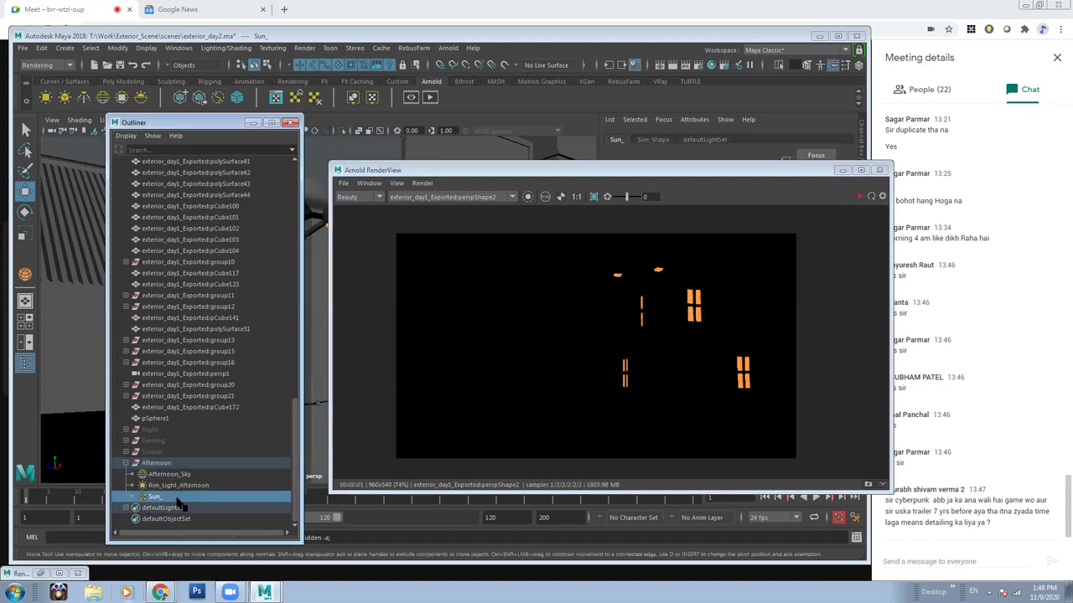
key("Up")
key("Up")
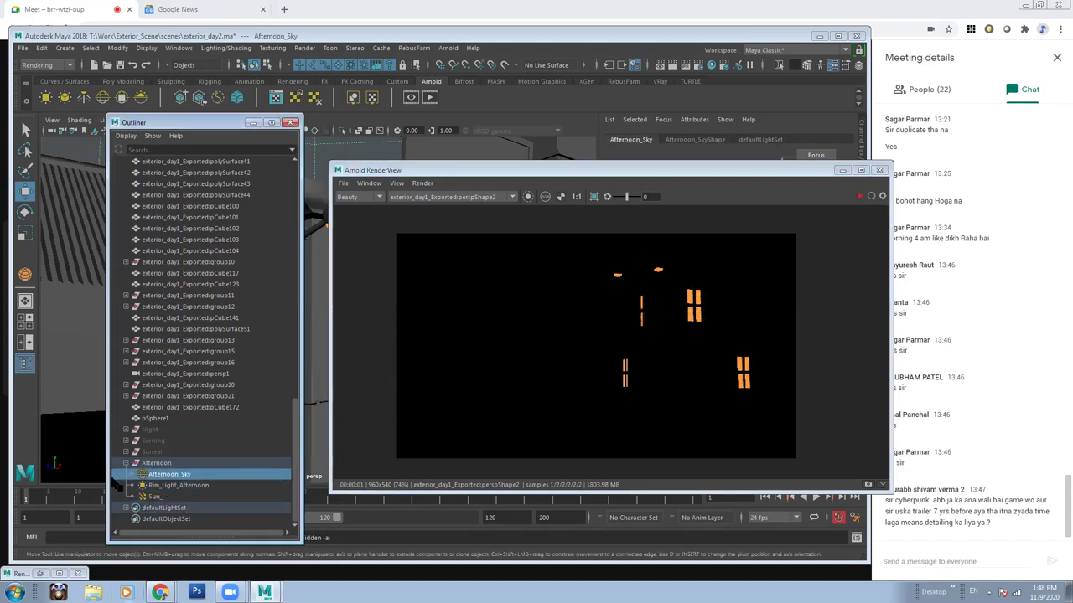
left_click(124, 463)
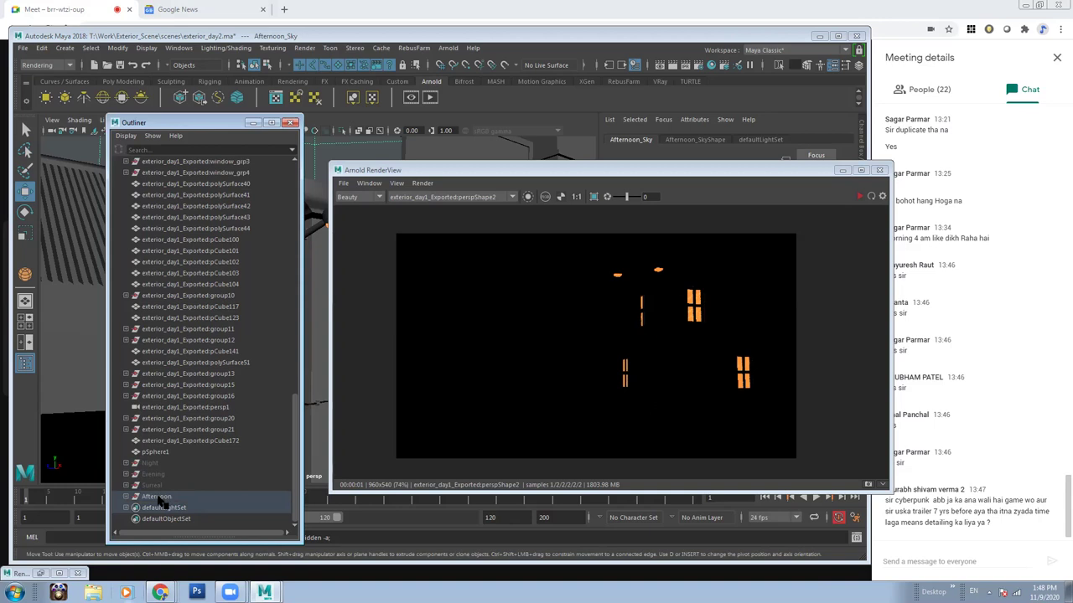
key("ctrl+h")
Expand Night, select Moon through Rim_Light_Afternoon3, and restart the render.
left_click(163, 465)
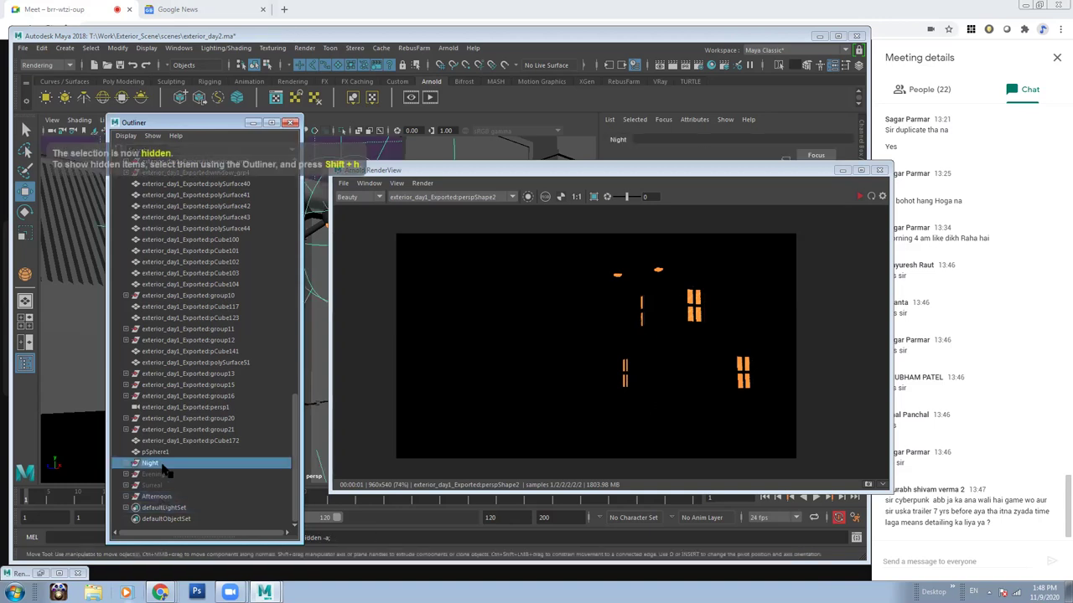
left_click(125, 463)
left_click(167, 474)
scroll(172, 474, "down", 3)
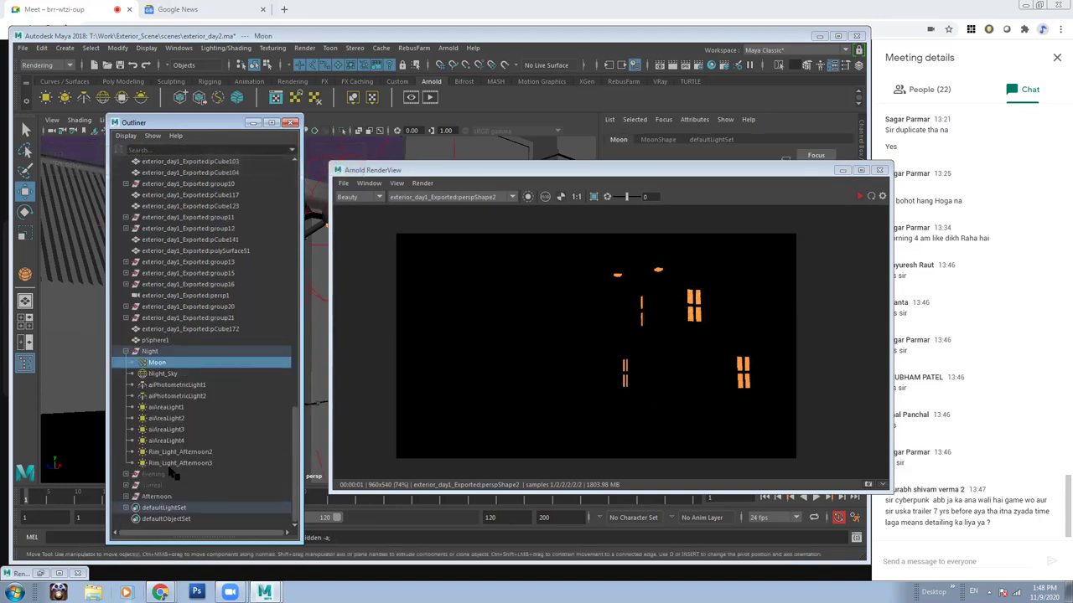
left_click(171, 453, "shift")
left_click(176, 463, "shift")
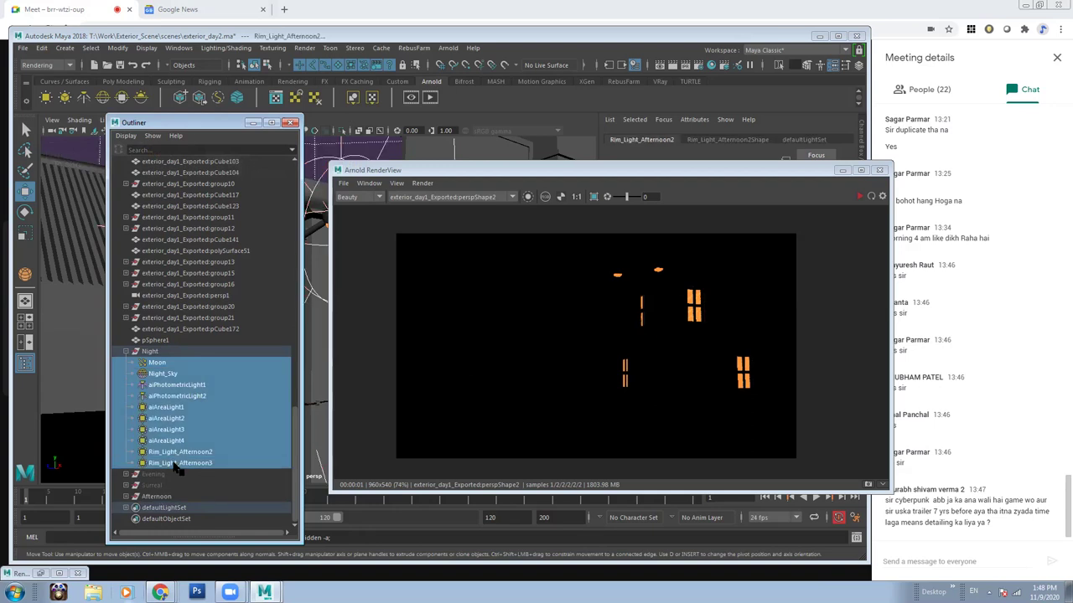
left_click(859, 198)
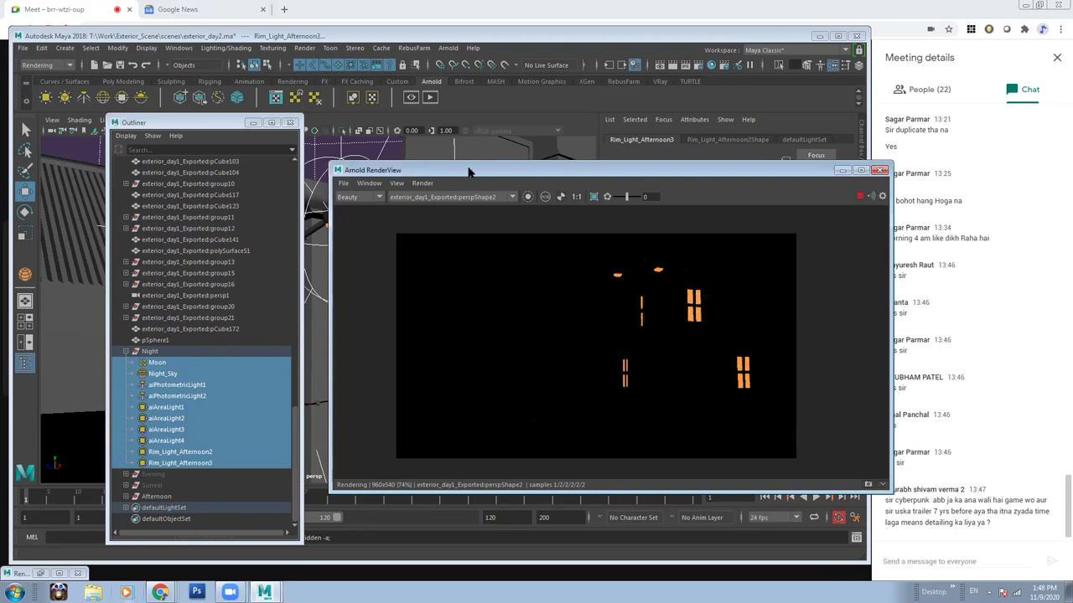
left_click_drag(468, 172, 350, 415)
Close the Arnold RenderView and reopen it from the Arnold menu.
left_click_drag(483, 417, 518, 276)
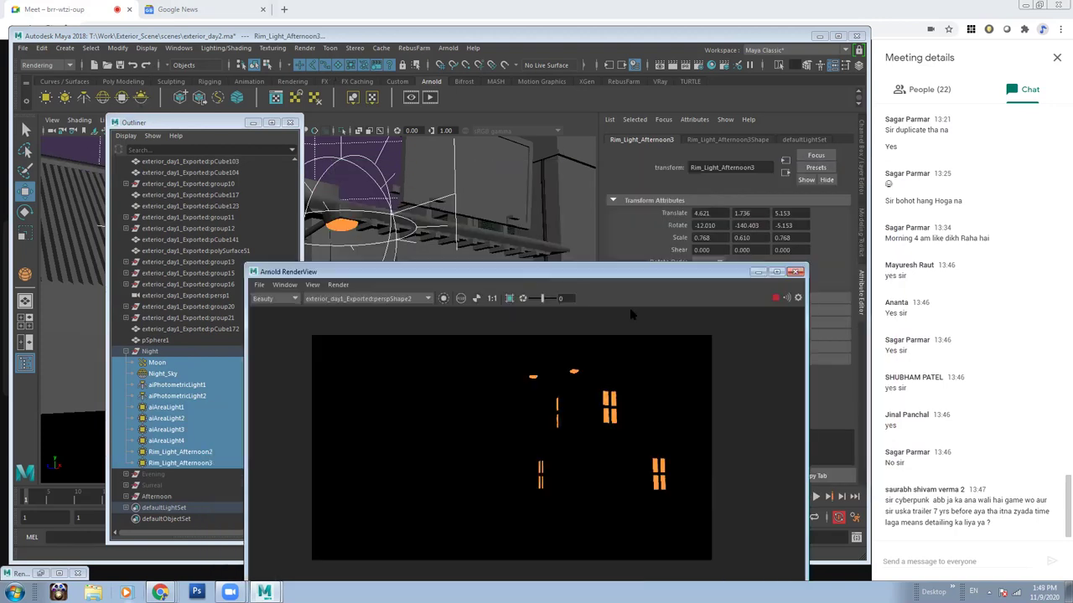
left_click(795, 272)
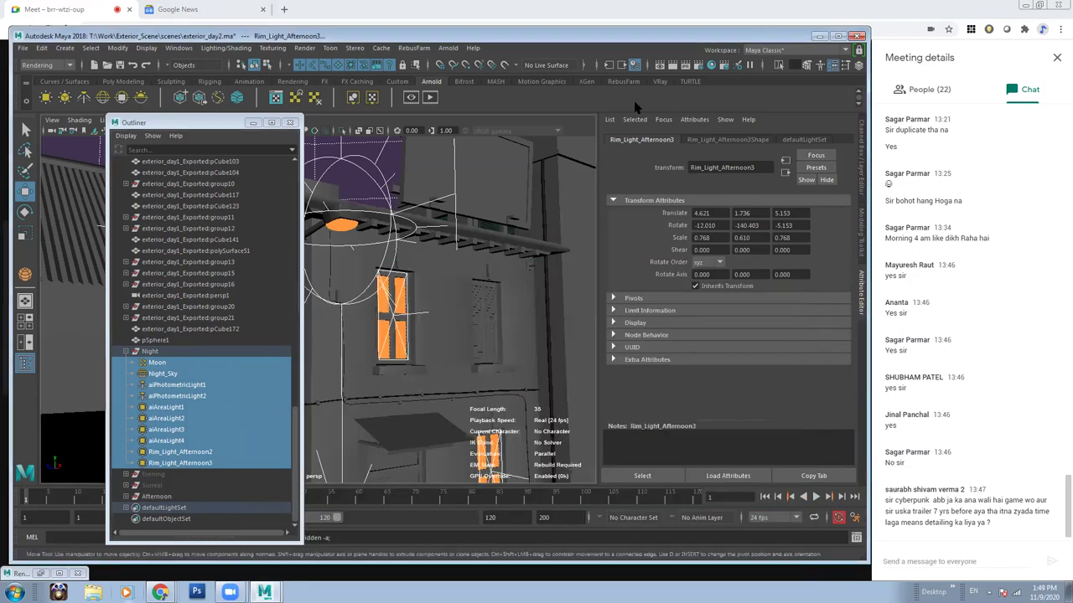
left_click(448, 48)
left_click(463, 68)
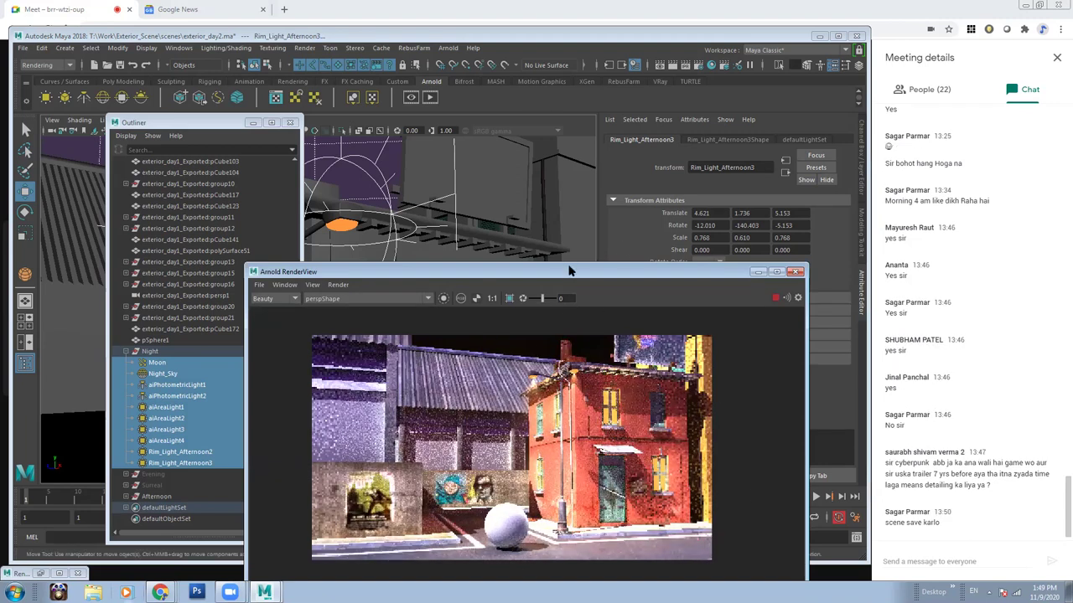
Reposition and zoom the render to inspect the lit street, red house and white sphere.
left_click_drag(568, 271, 579, 163)
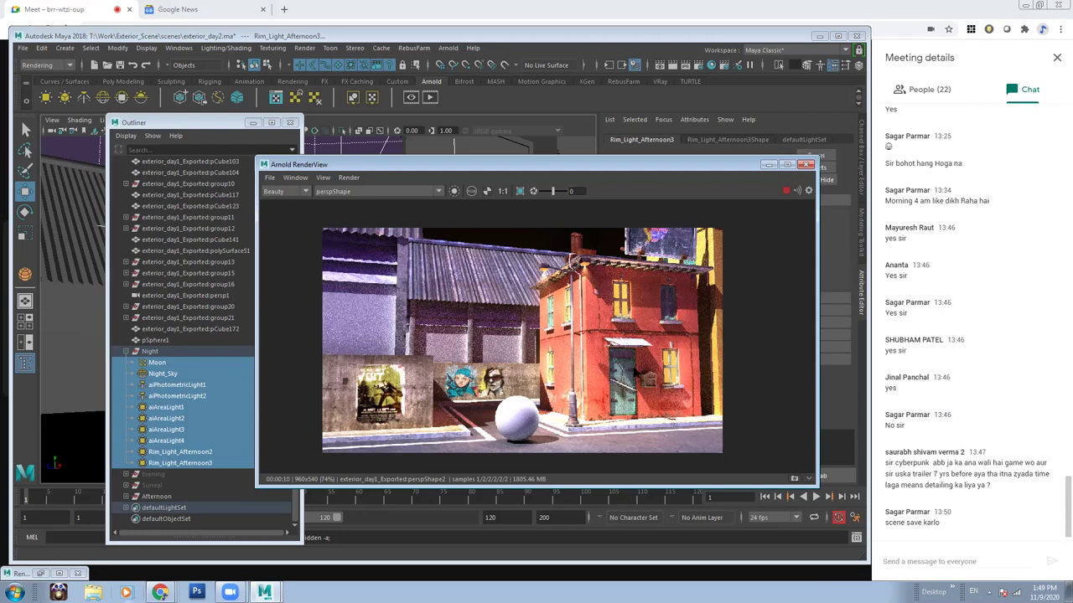
left_click_drag(631, 168, 543, 153)
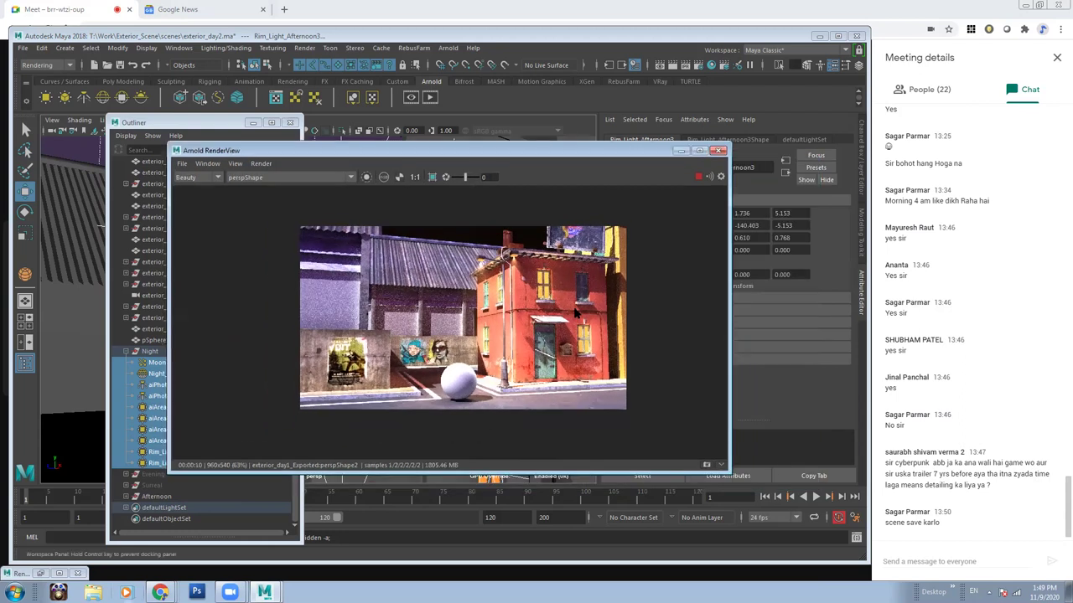
scroll(434, 334, "up", 1)
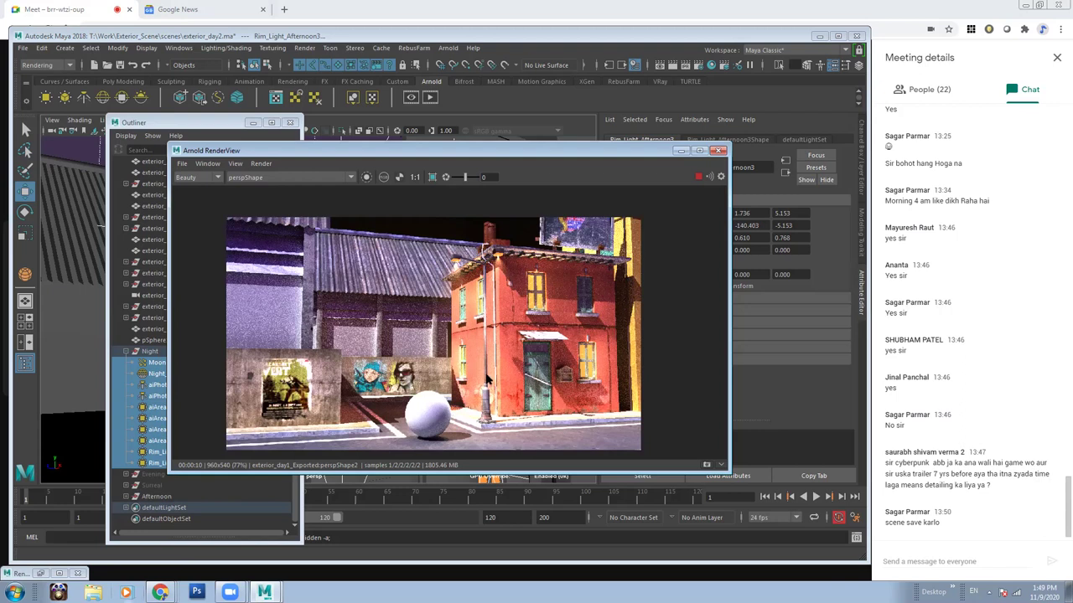
left_click_drag(491, 159, 530, 161)
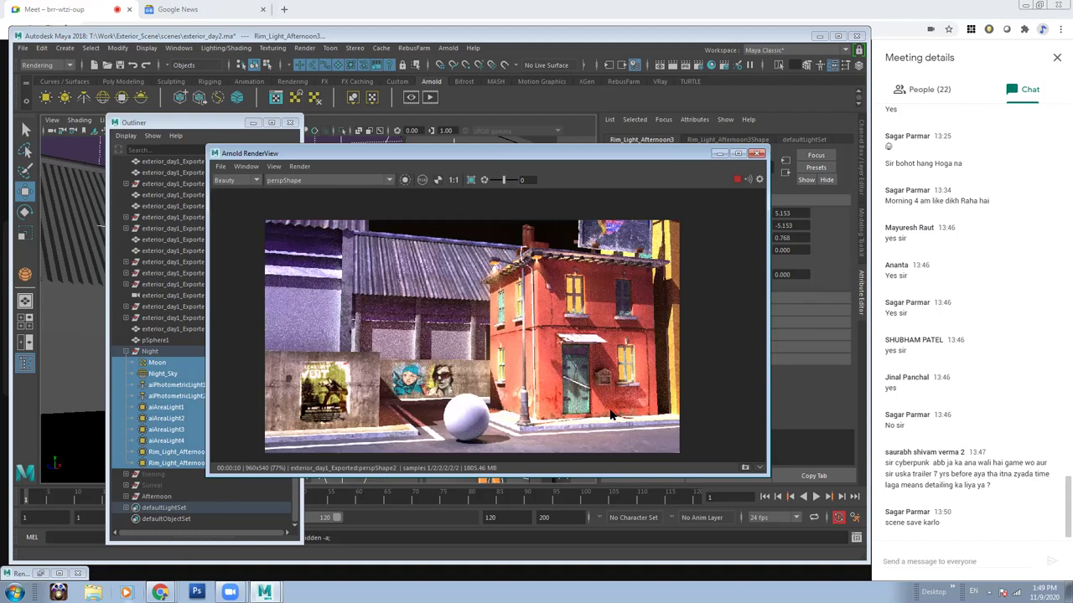
left_click(126, 351)
Hide the Night and Evening light groups with Ctrl+H.
left_click(161, 465)
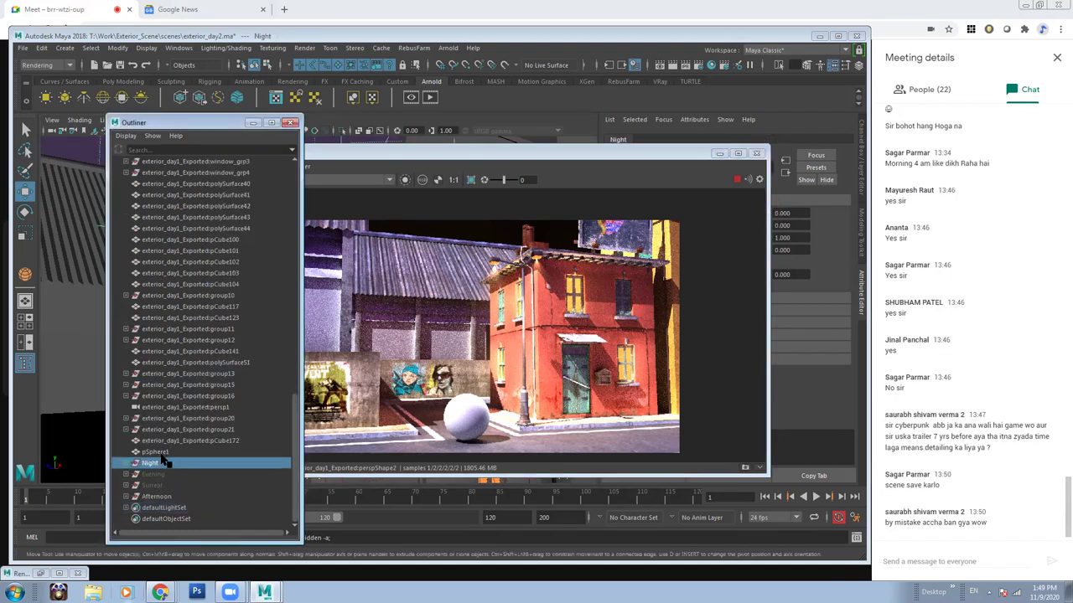
key("ctrl+h")
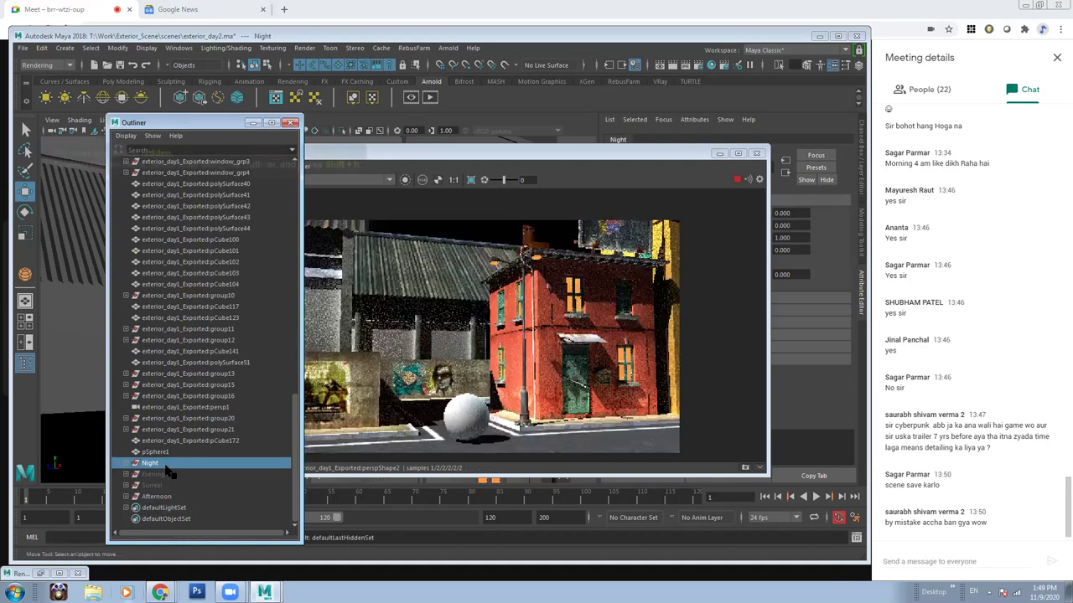
left_click(167, 474)
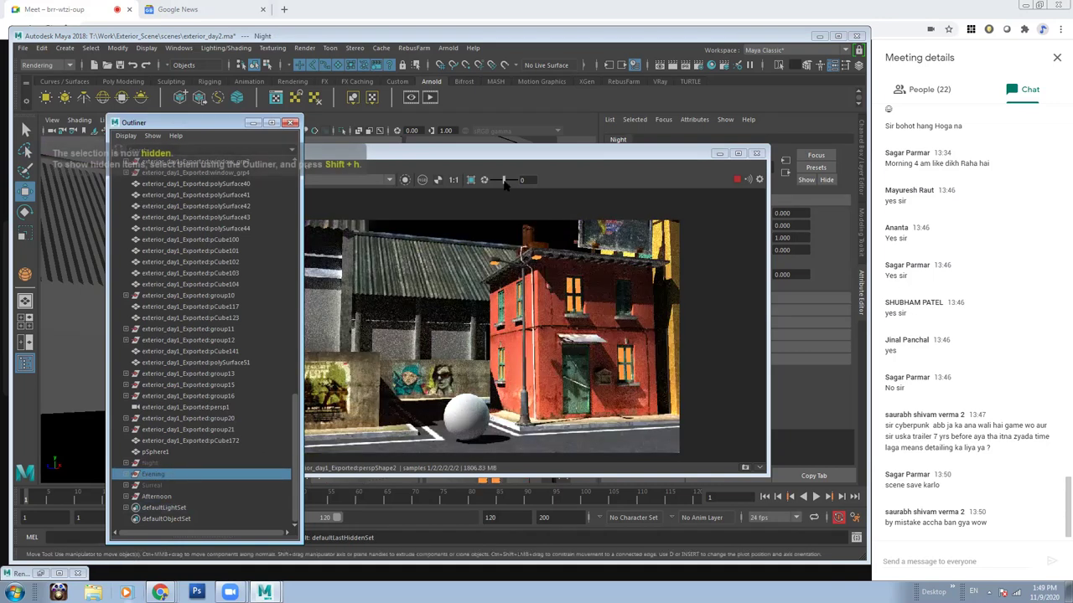
key("ctrl+h")
scroll(529, 390, "up", 1)
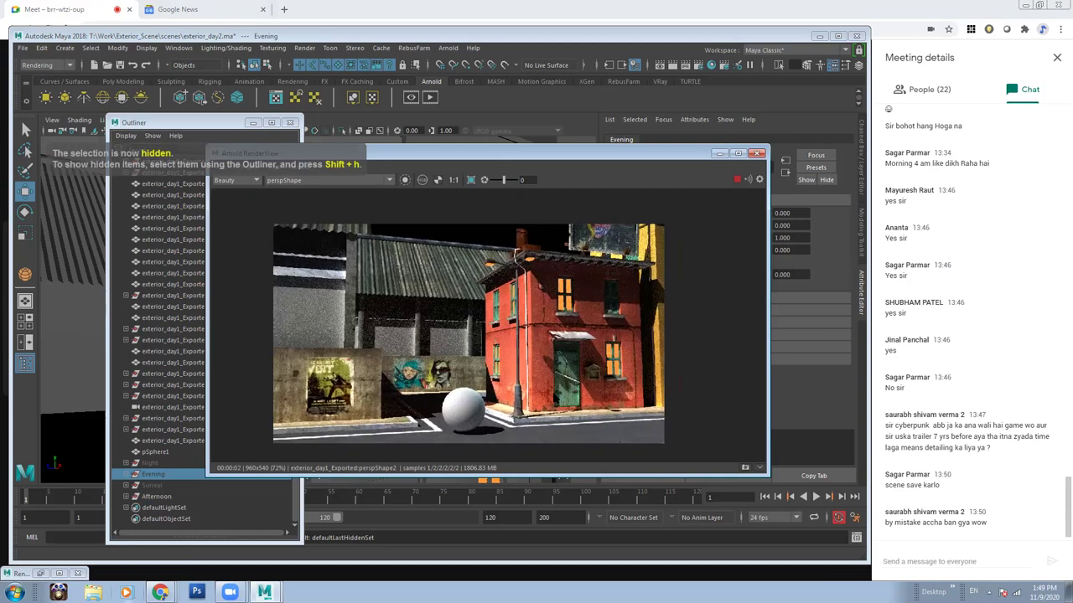
Re-render, then hide the Afternoon group so only the glowing windows remain.
left_click(169, 498)
left_click(126, 496)
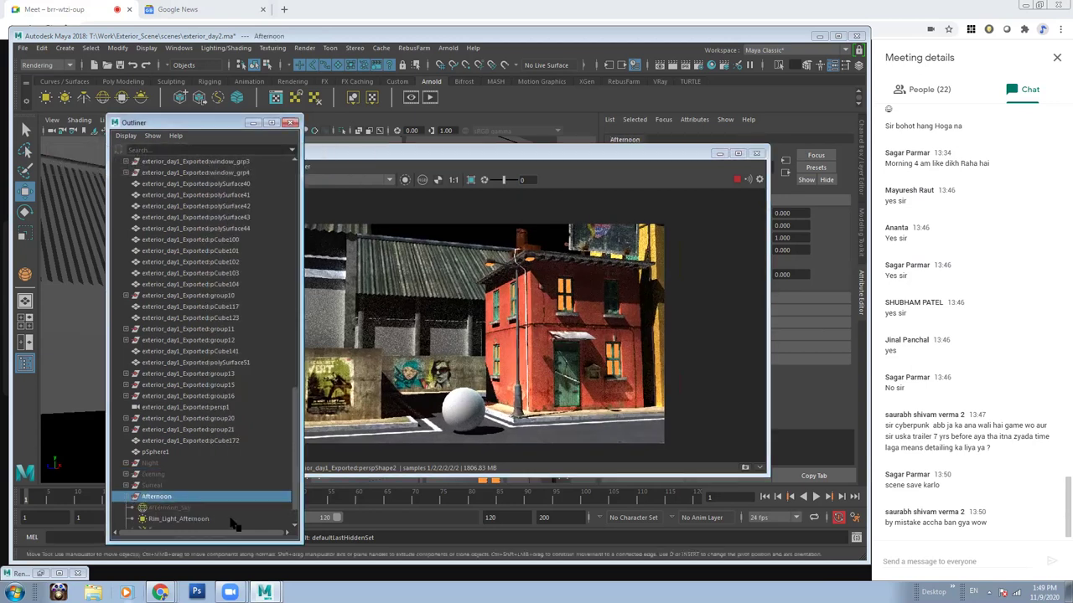
left_click(193, 509)
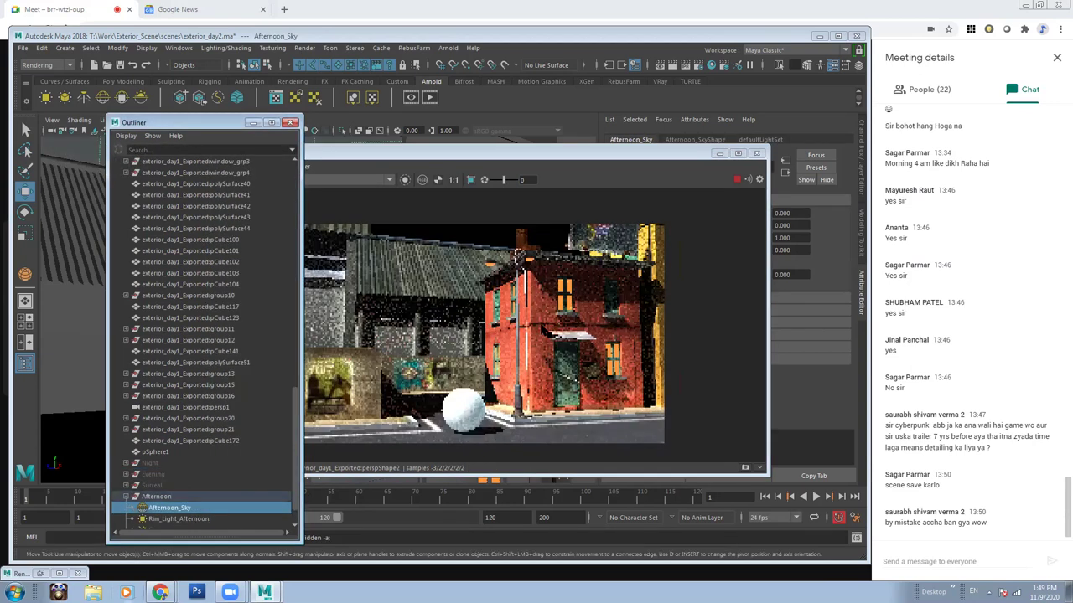
scroll(171, 500, "down", 1)
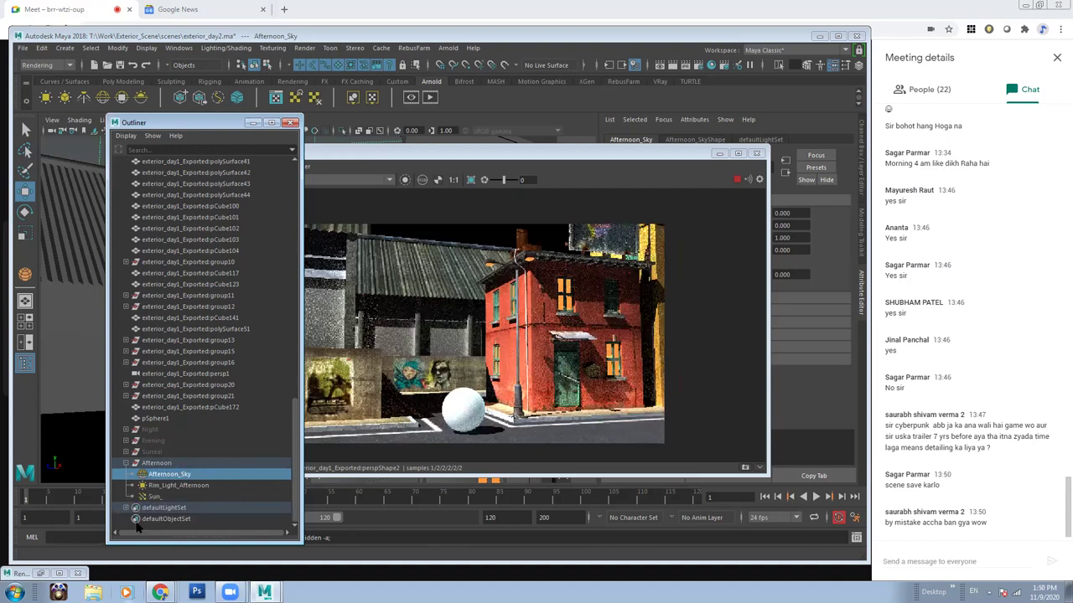
left_click(736, 181)
left_click(736, 181)
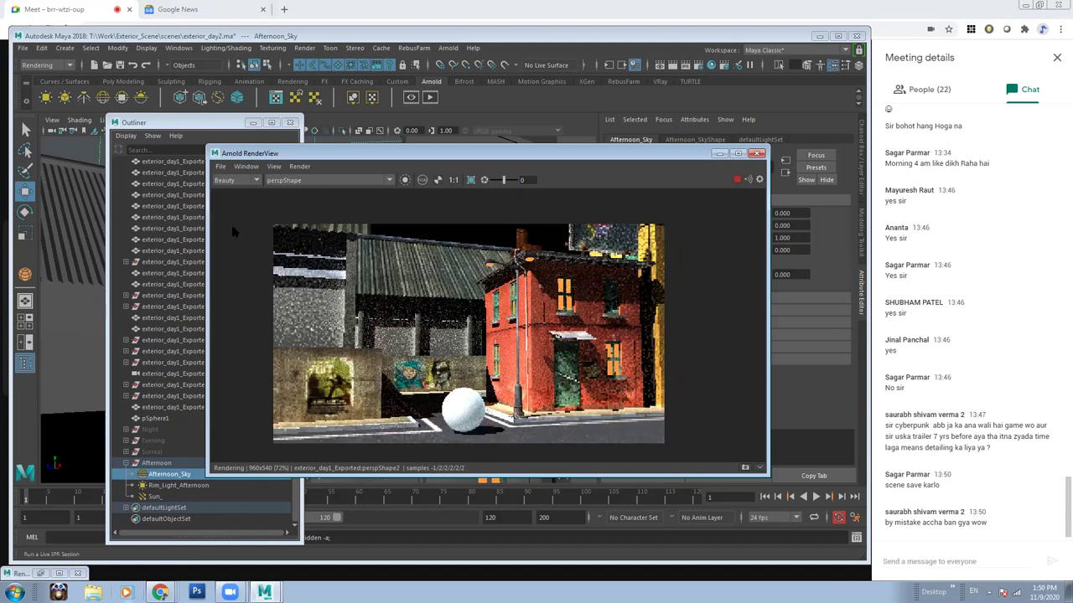
left_click(152, 463)
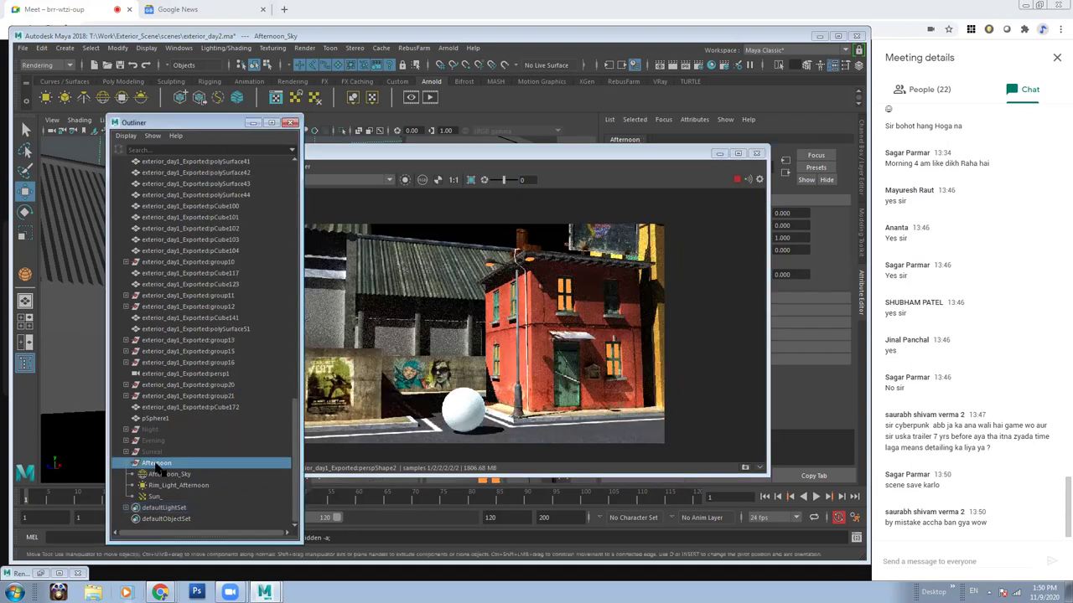
key("ctrl+h")
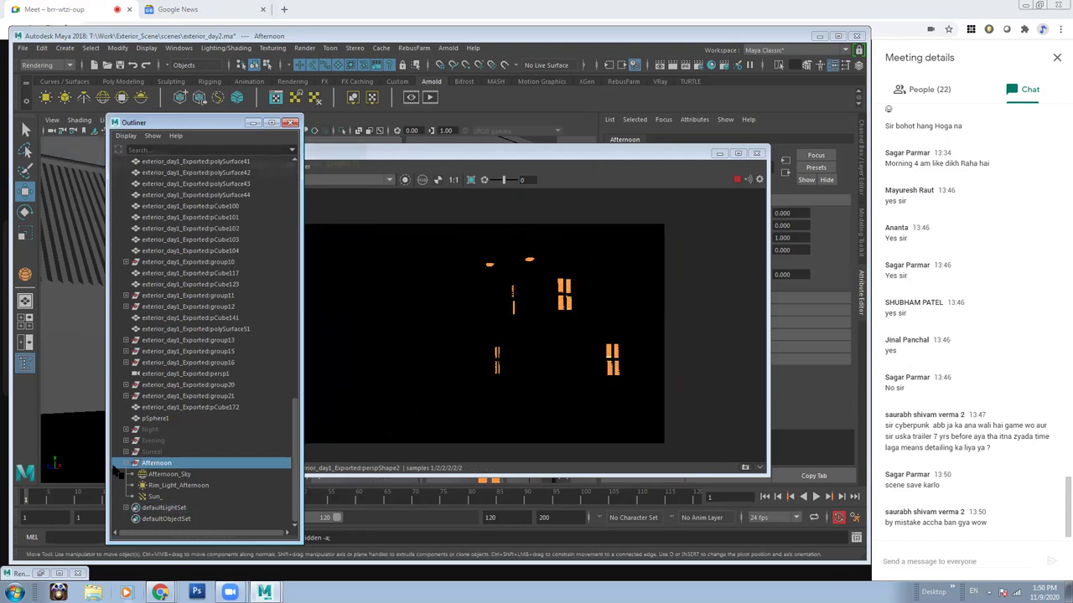
left_click(152, 441)
Unhide the Evening group and all three of its lights.
key("shift+h")
left_click(126, 441)
left_click(164, 452)
left_click(165, 475, "shift")
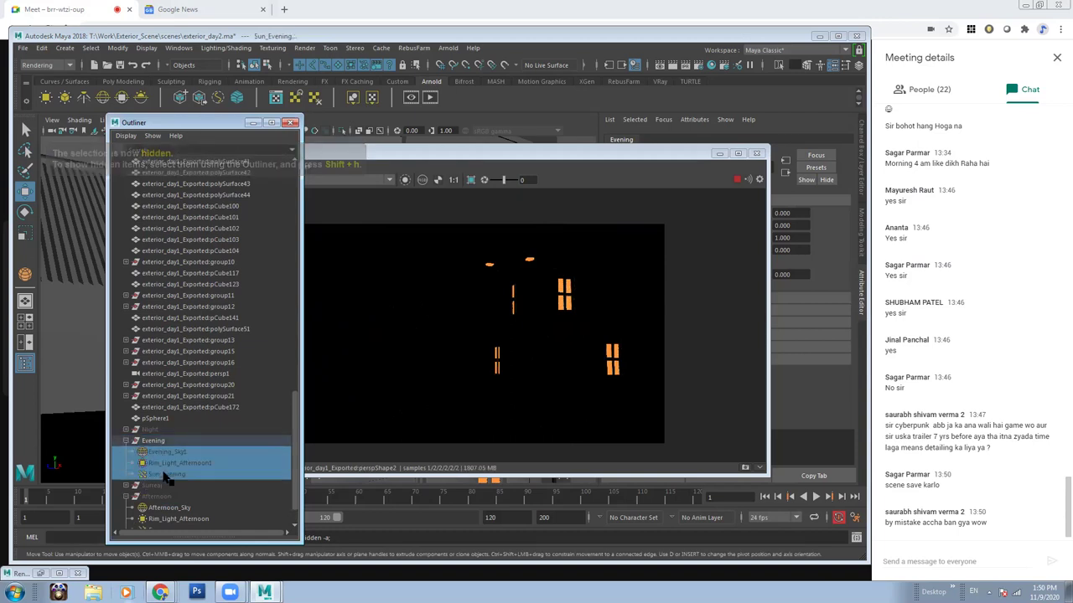
key("shift+h")
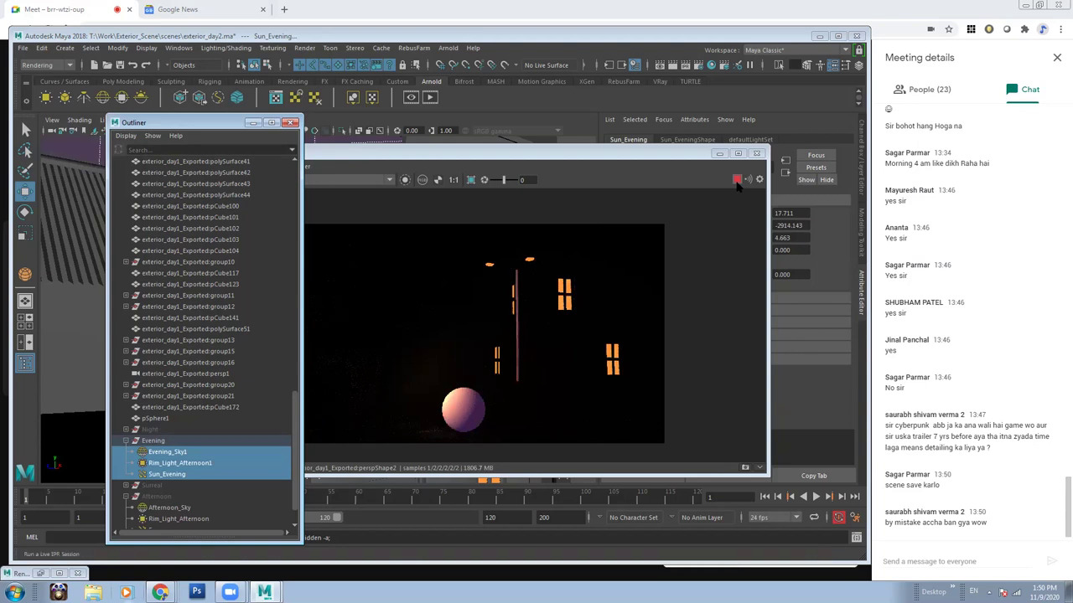
Reopen Arnold RenderView, run an IPR render of the evening lighting, then close it.
left_click(756, 153)
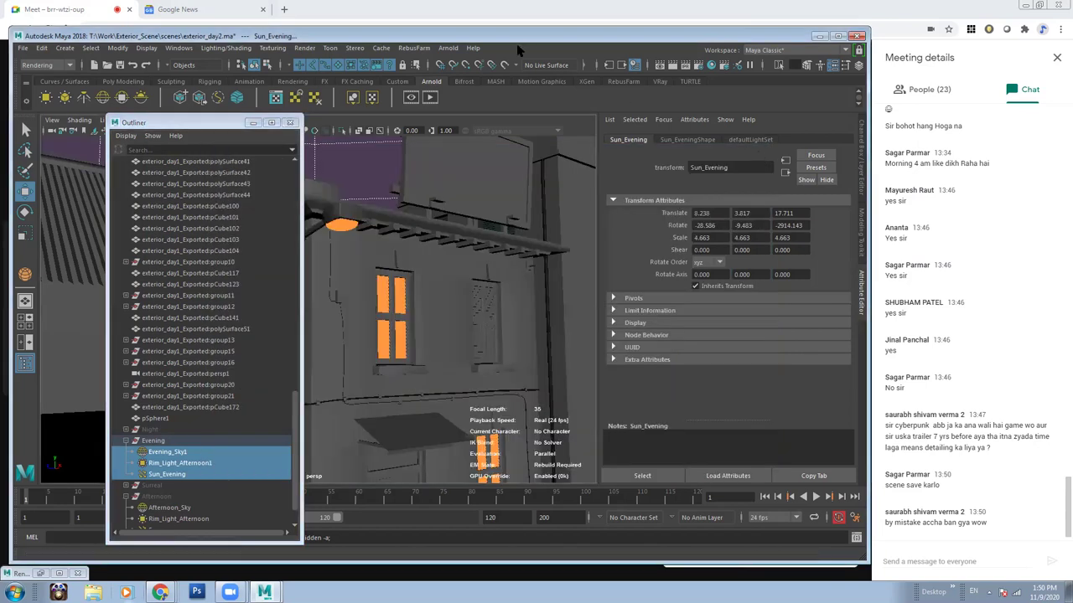
left_click(449, 48)
left_click(466, 79)
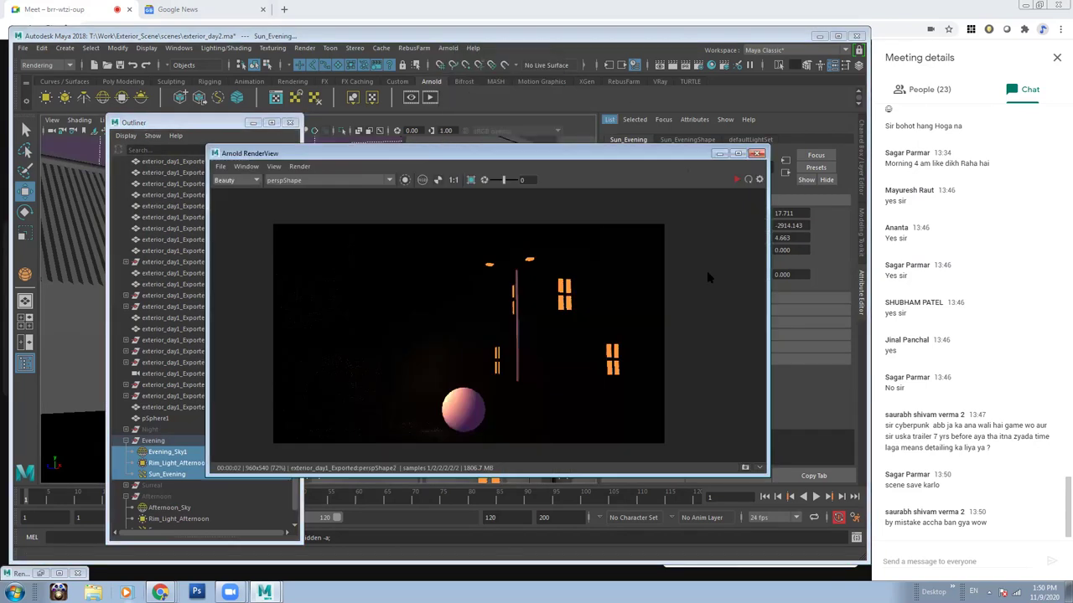
left_click(737, 179)
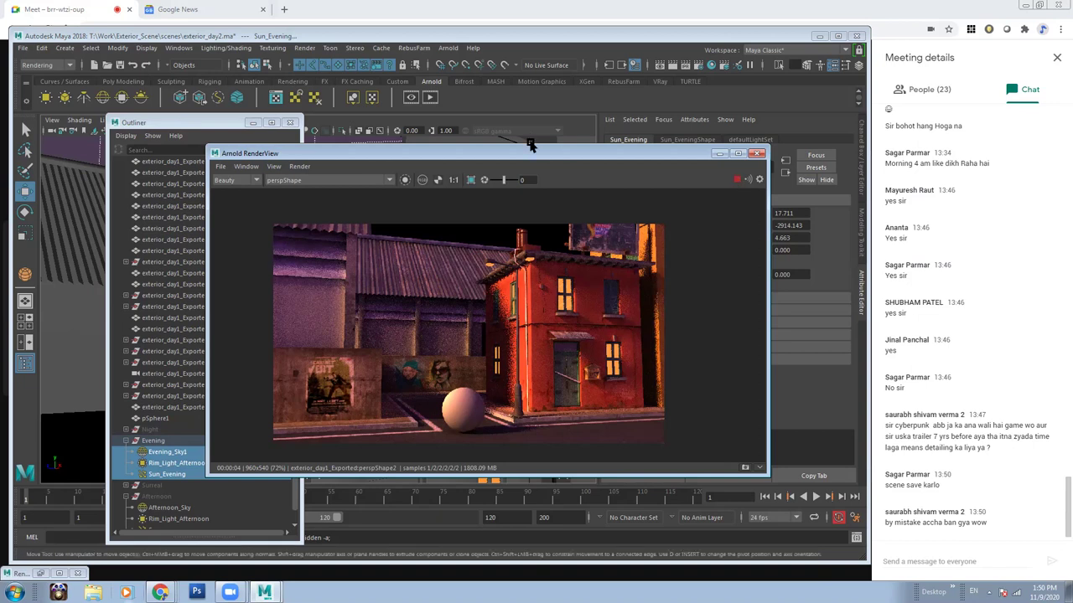
left_click_drag(533, 153, 570, 154)
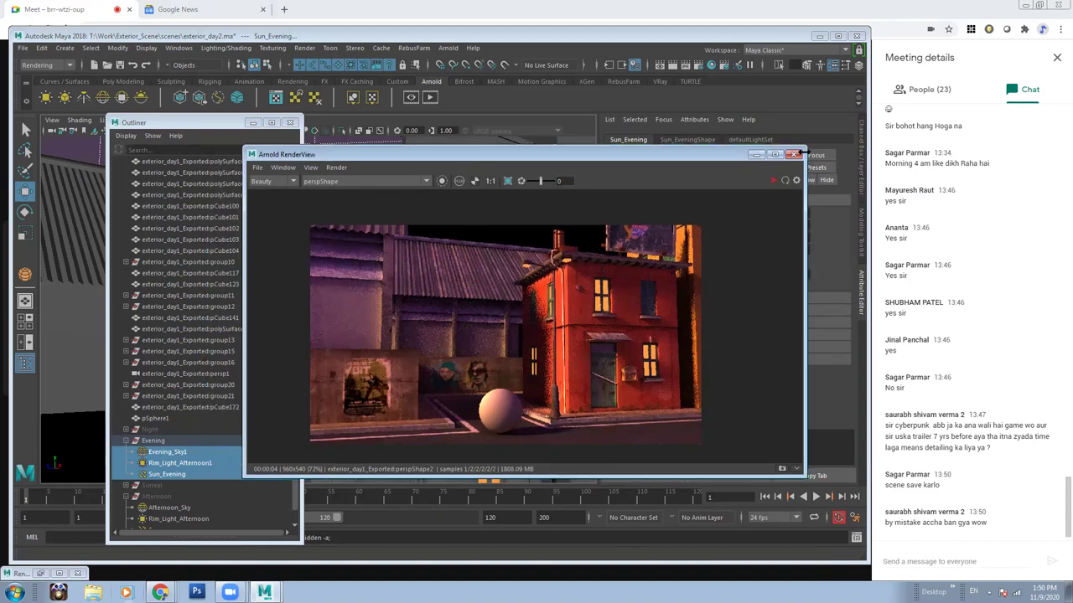
left_click(793, 155)
Hide Evening, unhide the Surreal group and its two lights, and preview them in Arnold RenderView.
middle_click_drag(176, 497, 141, 441)
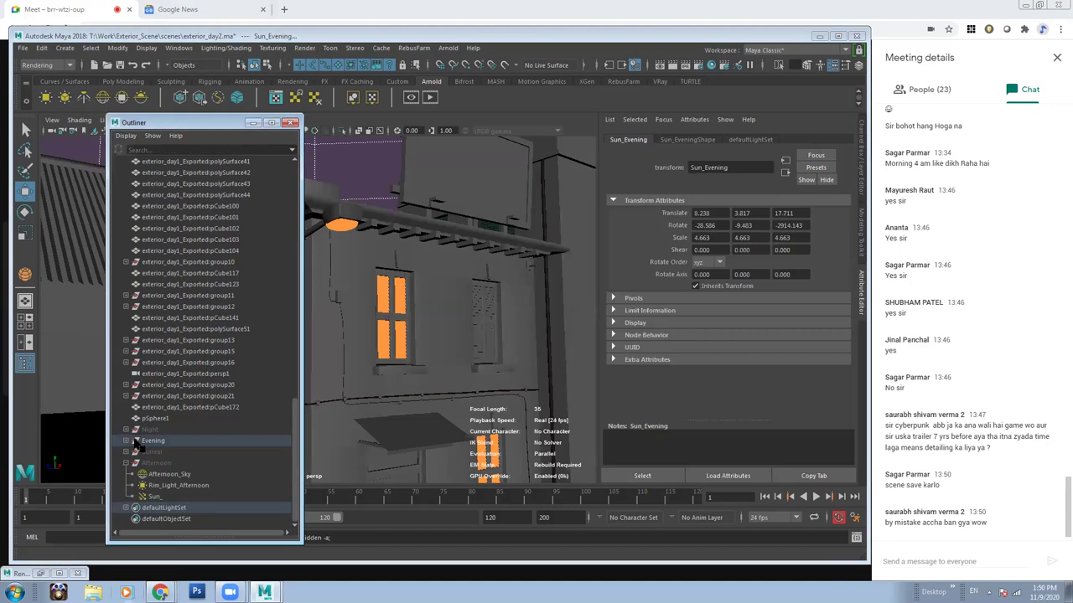
left_click(168, 442)
key("h")
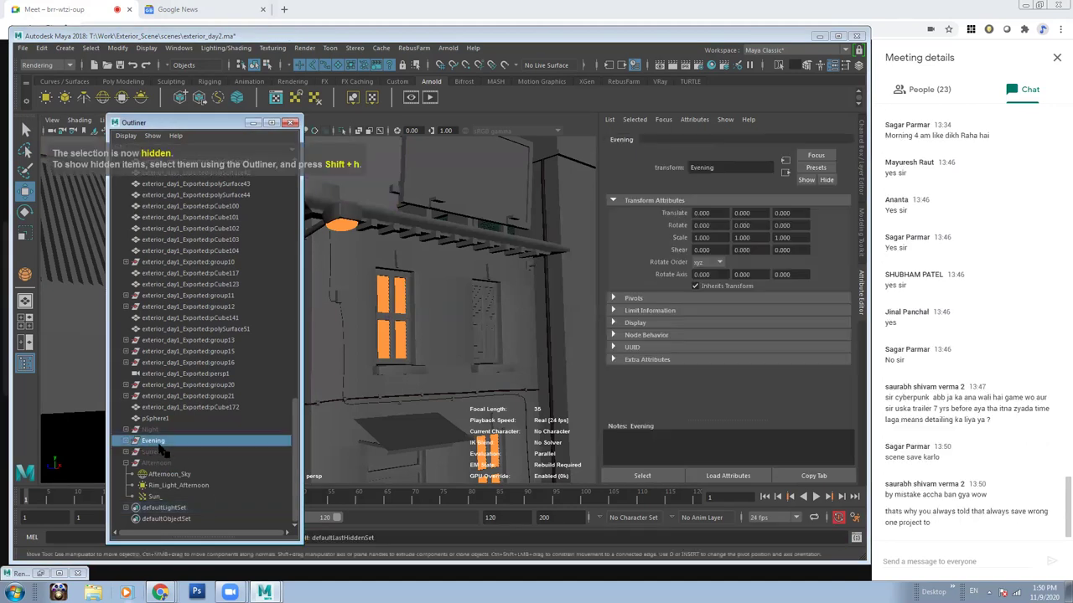
left_click(162, 453)
key("shift+h")
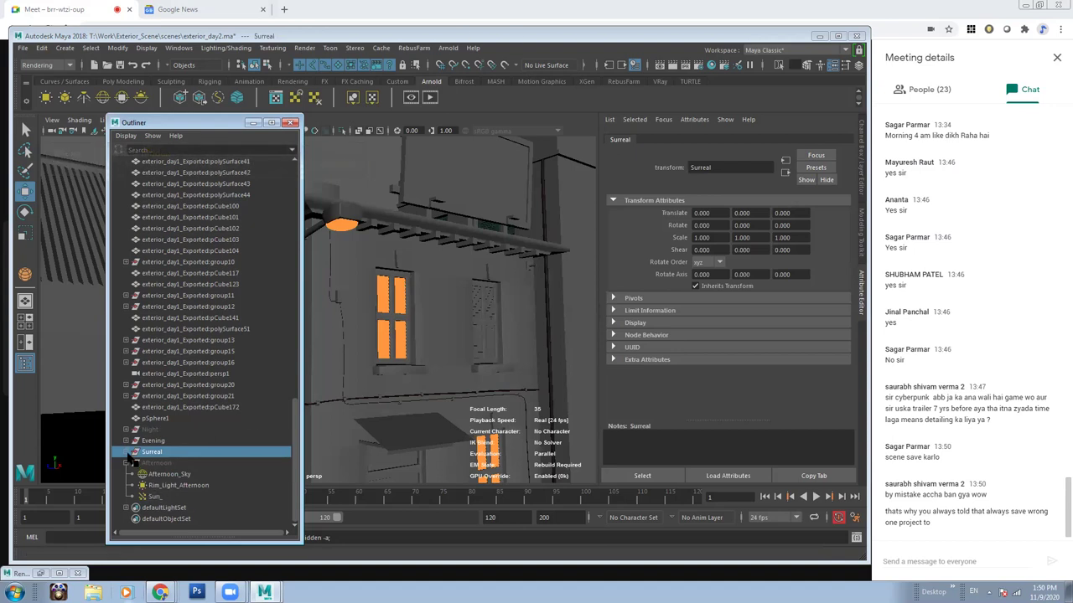
left_click(125, 452)
left_click_drag(166, 463, 171, 478)
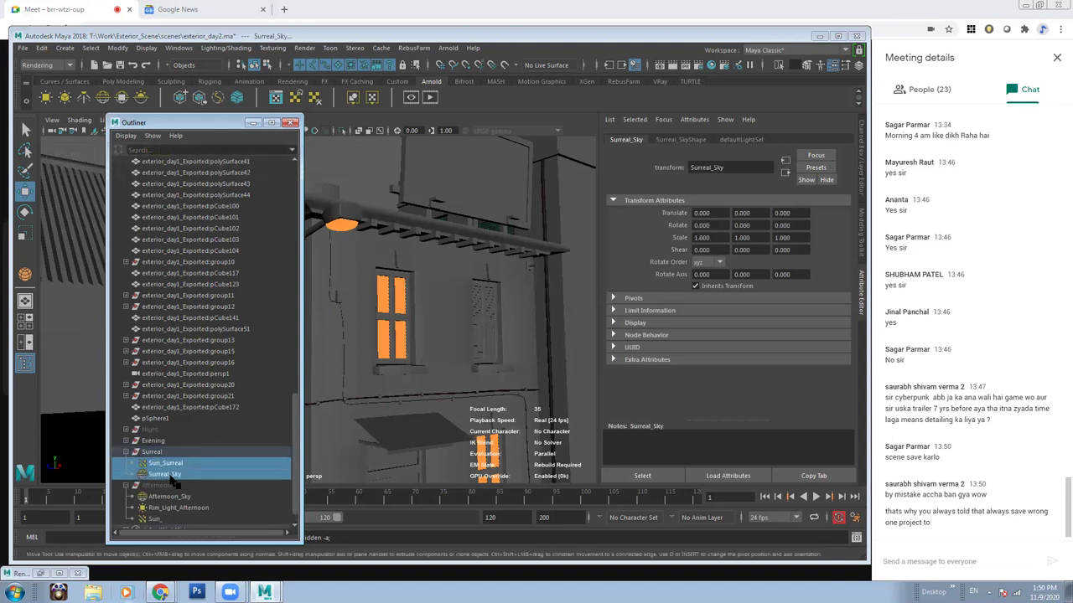
left_click(447, 47)
left_click(484, 81)
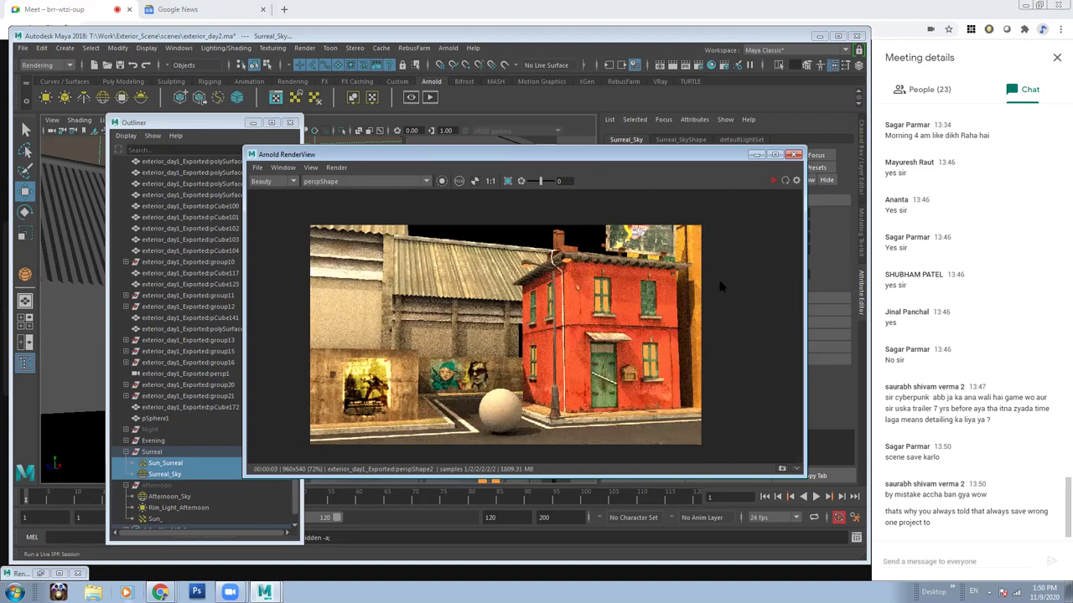
Hide the Evening and Surreal groups and select the Night group.
left_click(126, 452)
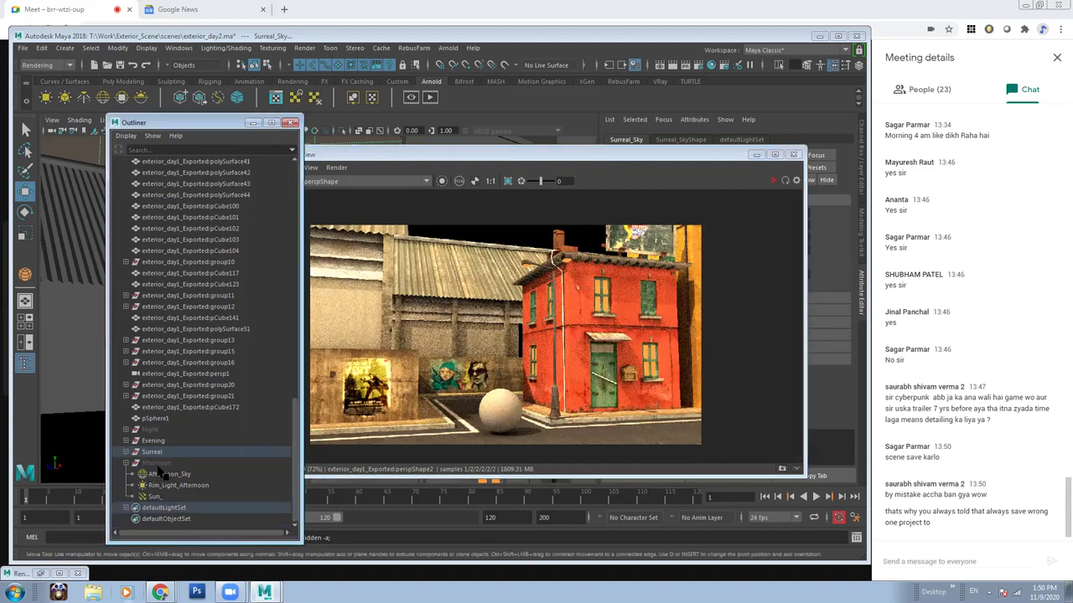
left_click(126, 463)
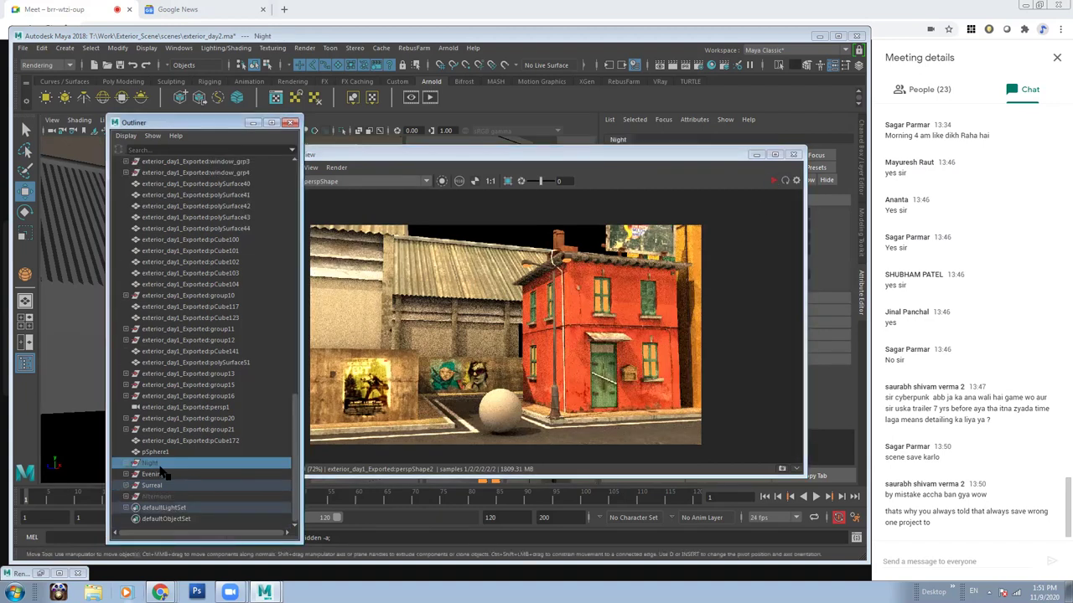
left_click(164, 484)
left_click(159, 474, "ctrl")
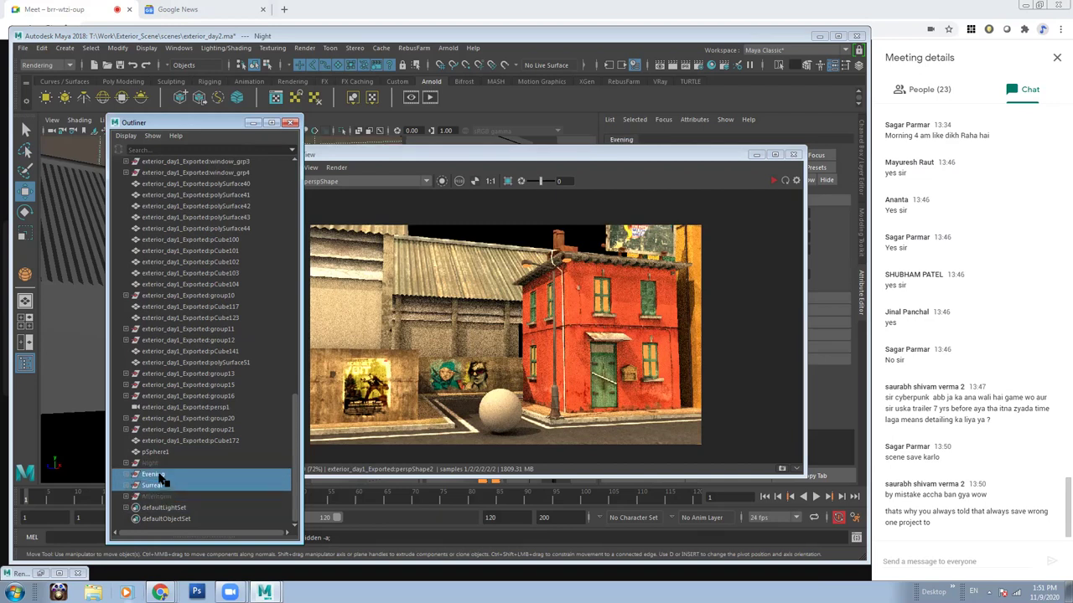
key("ctrl+h")
left_click(155, 463)
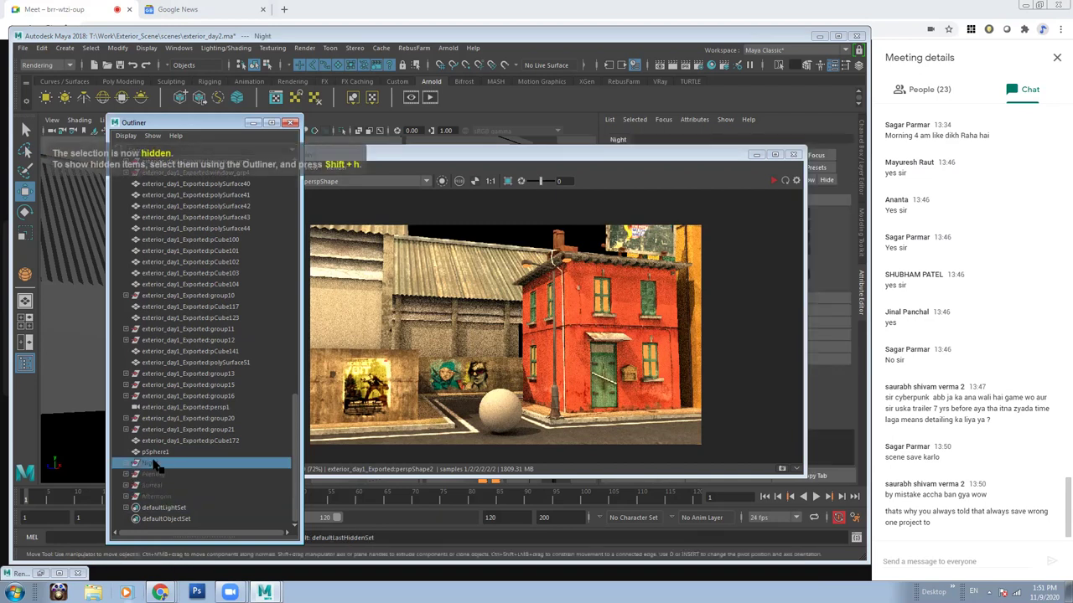
Re-render the street scene in Arnold RenderView under the Night lights.
left_click(793, 154)
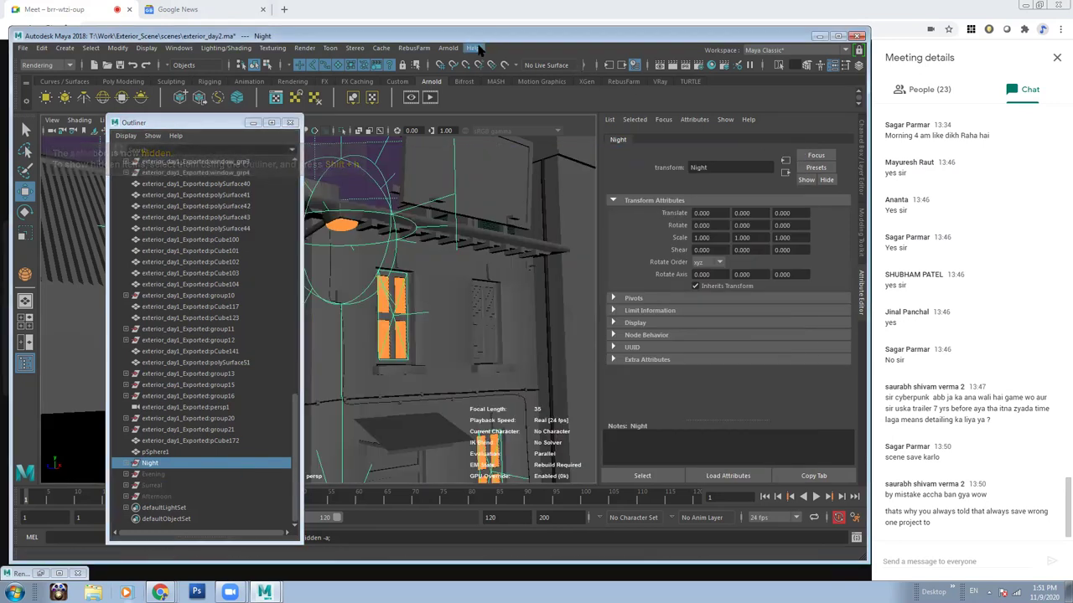
left_click(449, 48)
left_click(468, 81)
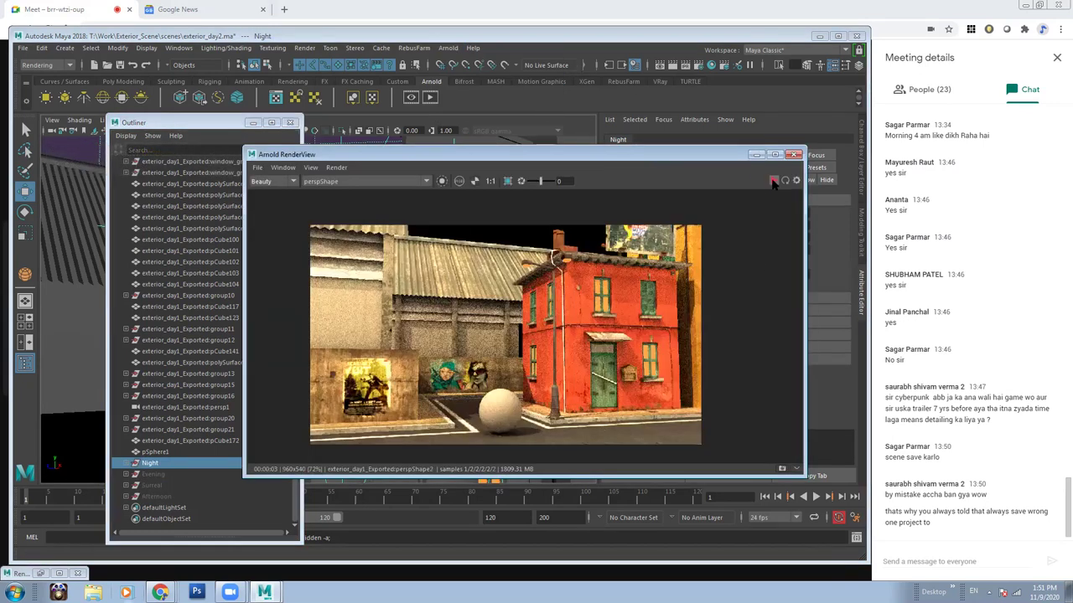
left_click(772, 181)
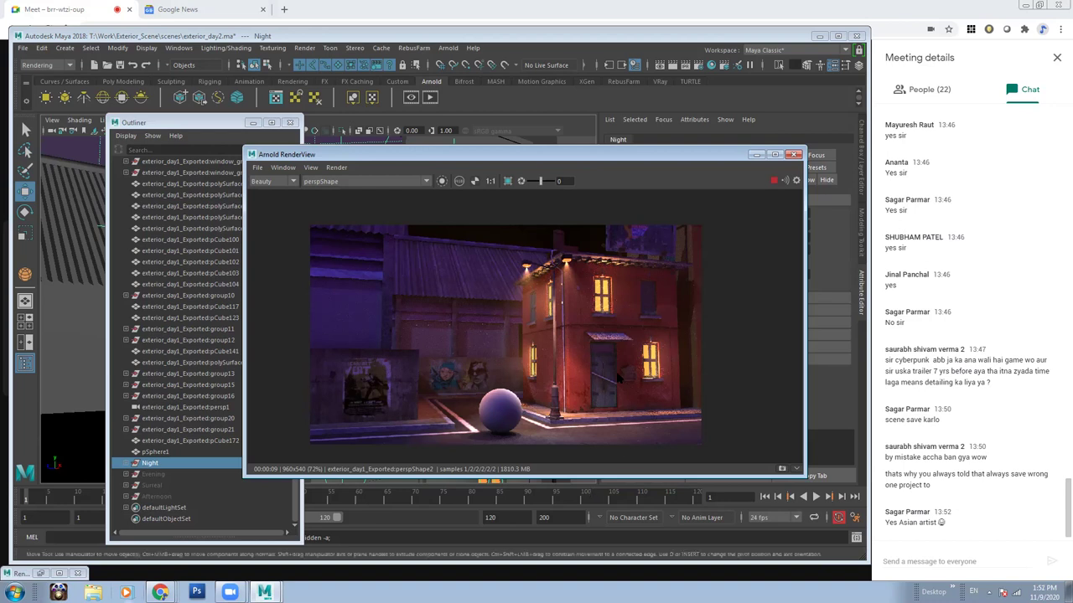
Zoom and pan the render to inspect the purple sky and glowing orange windows.
scroll(611, 369, "up", 1)
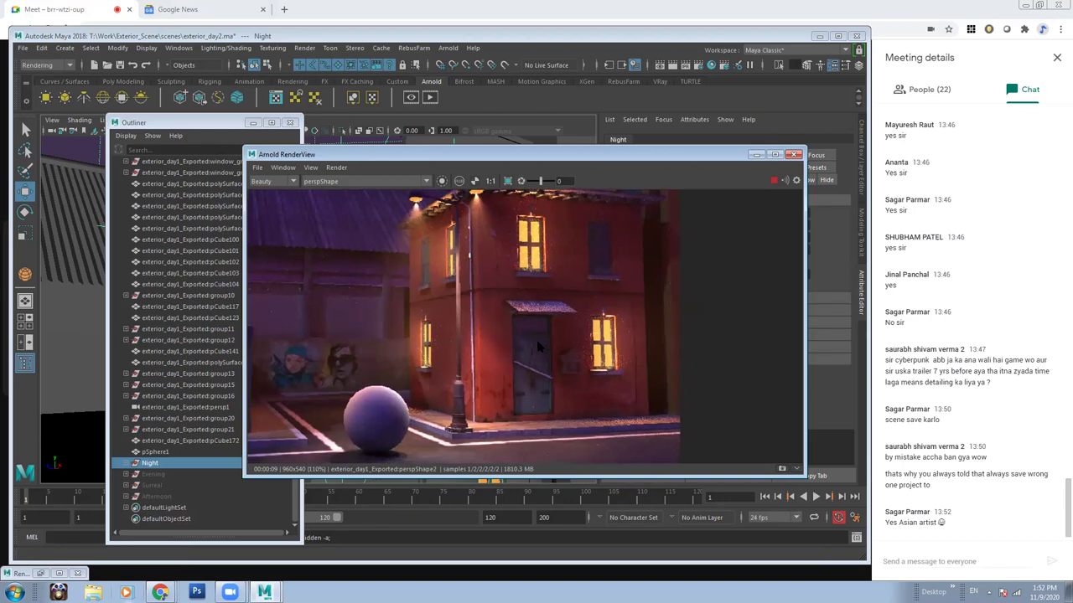
scroll(527, 431, "up", 3)
scroll(503, 436, "down", 1)
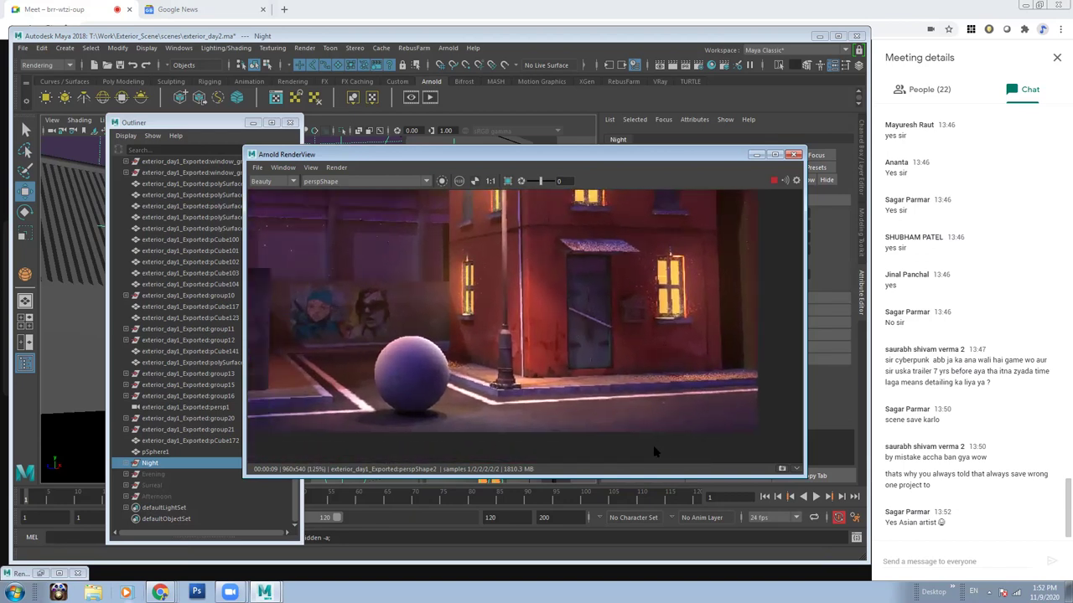
scroll(367, 401, "up", 1)
scroll(366, 401, "down", 1)
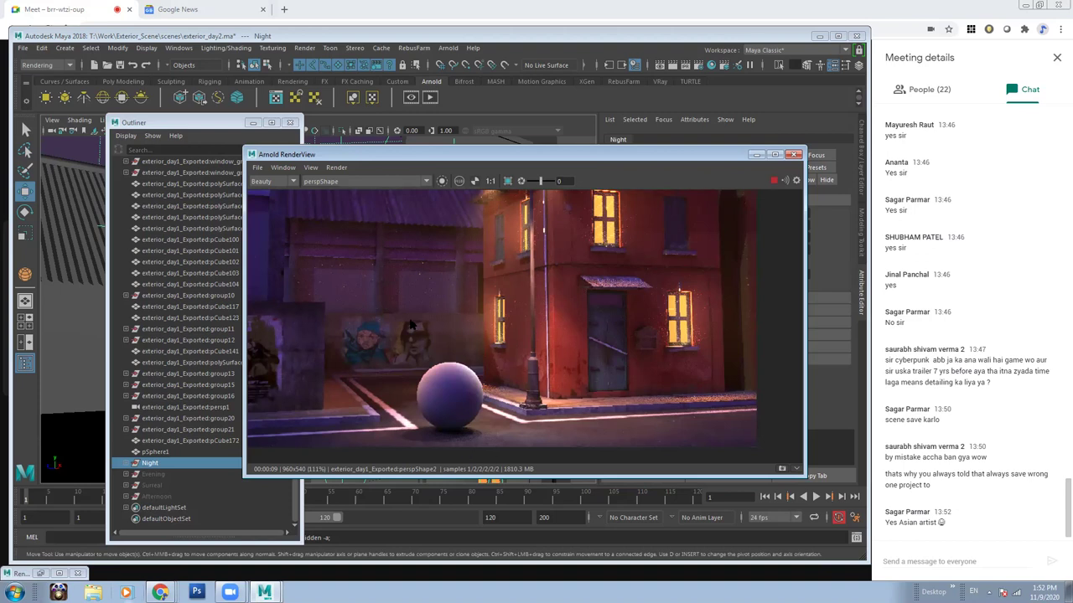
middle_click_drag(501, 285, 514, 357)
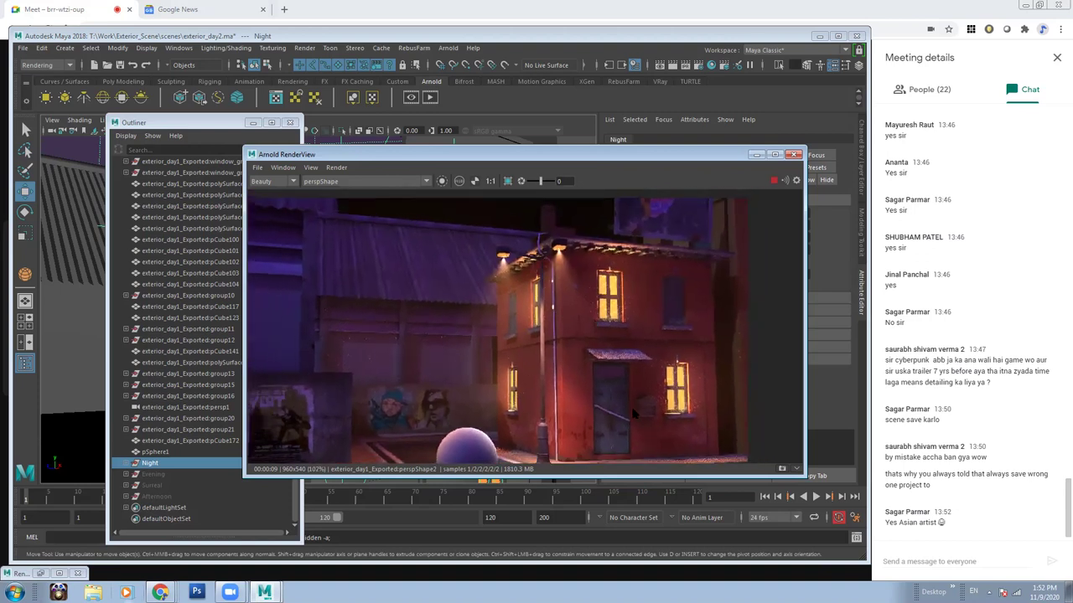
scroll(612, 369, "down", 1)
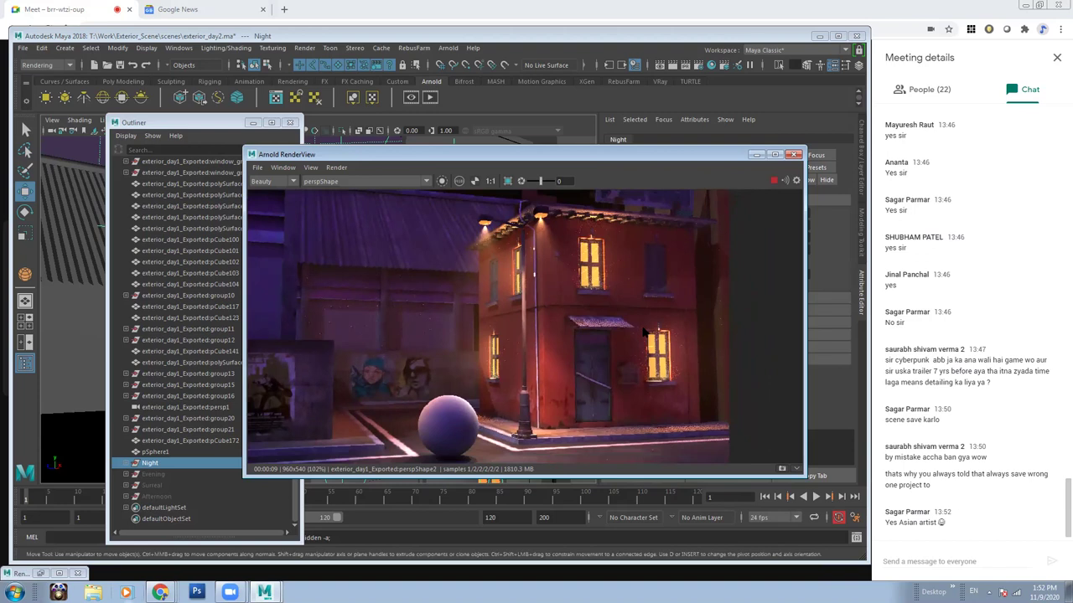
middle_click_drag(628, 342, 602, 335)
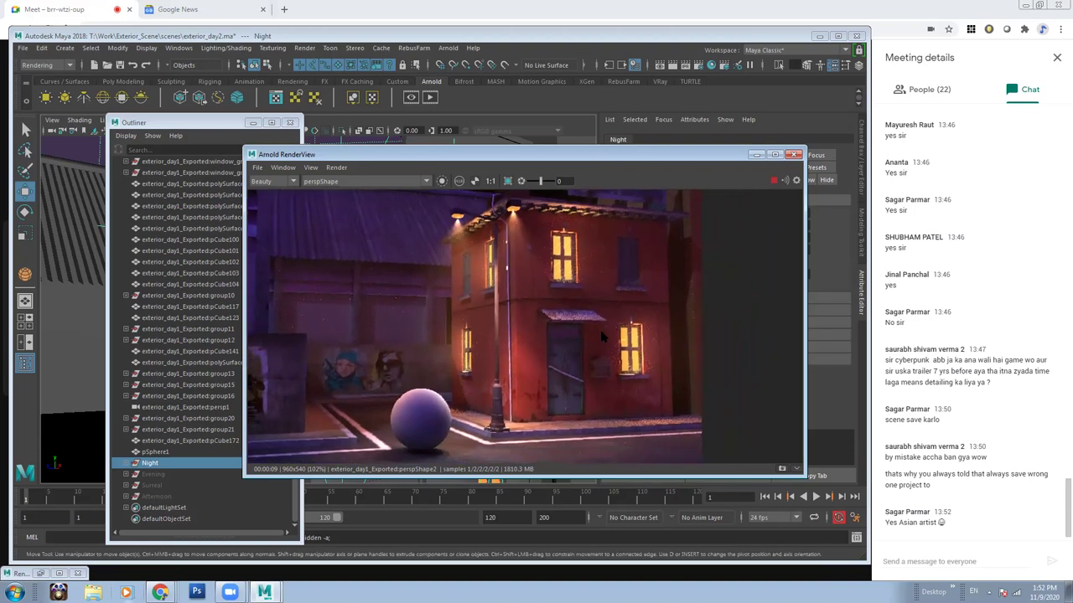
scroll(602, 336, "down", 3)
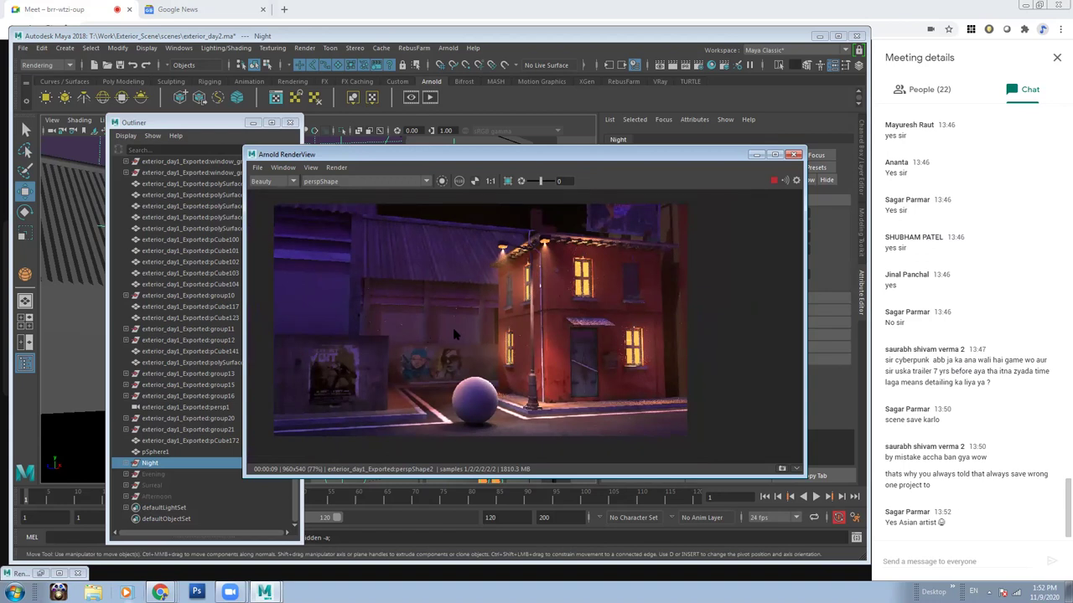
scroll(461, 339, "down", 1)
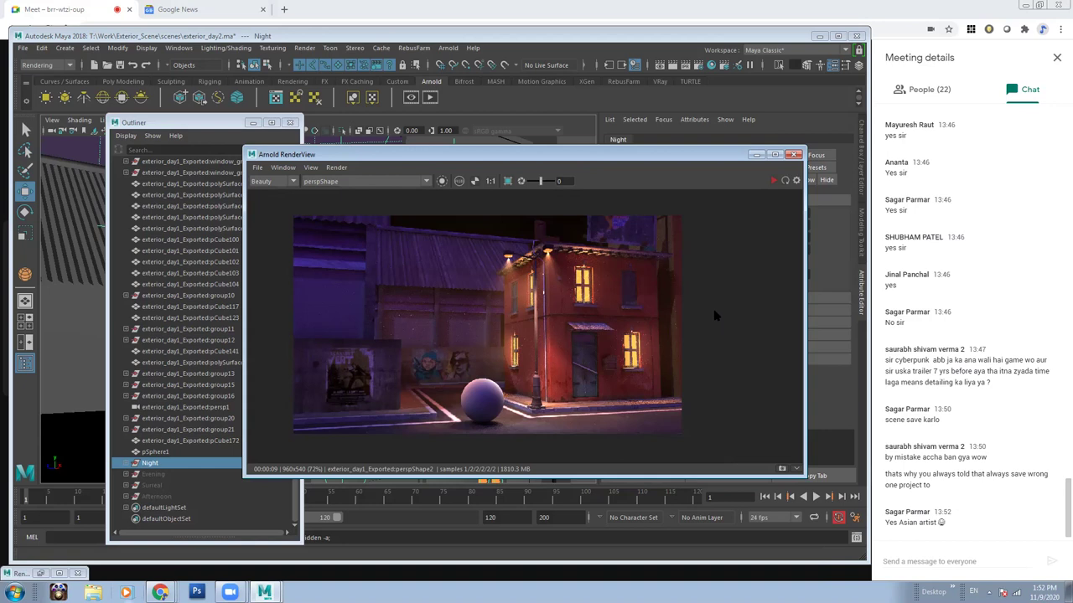
In Explorer, browse to the Work folder on DATA_VOL (T:).
left_click(92, 593)
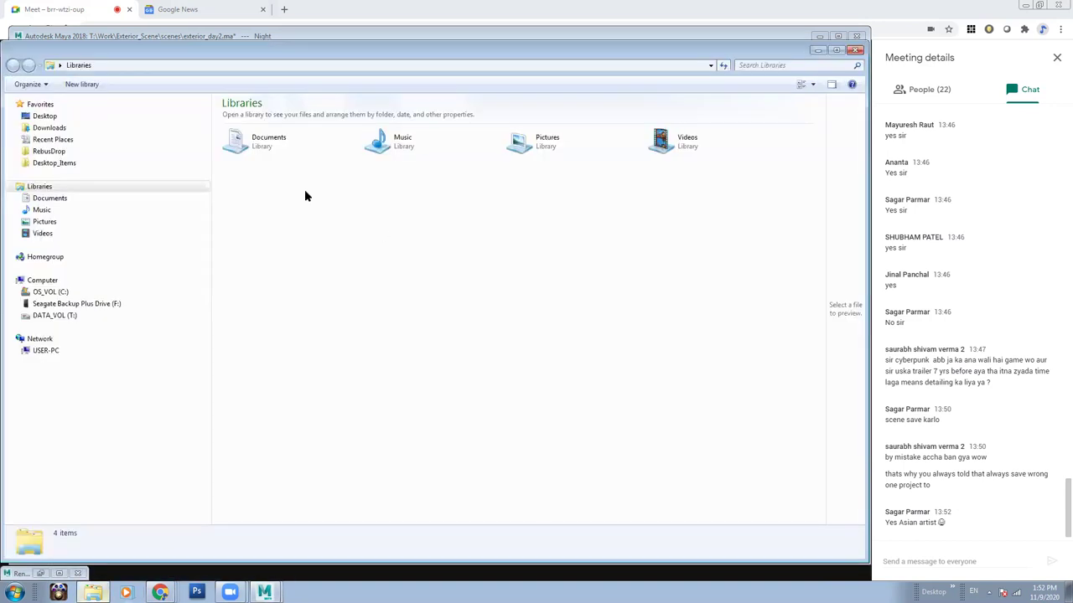
left_click(57, 315)
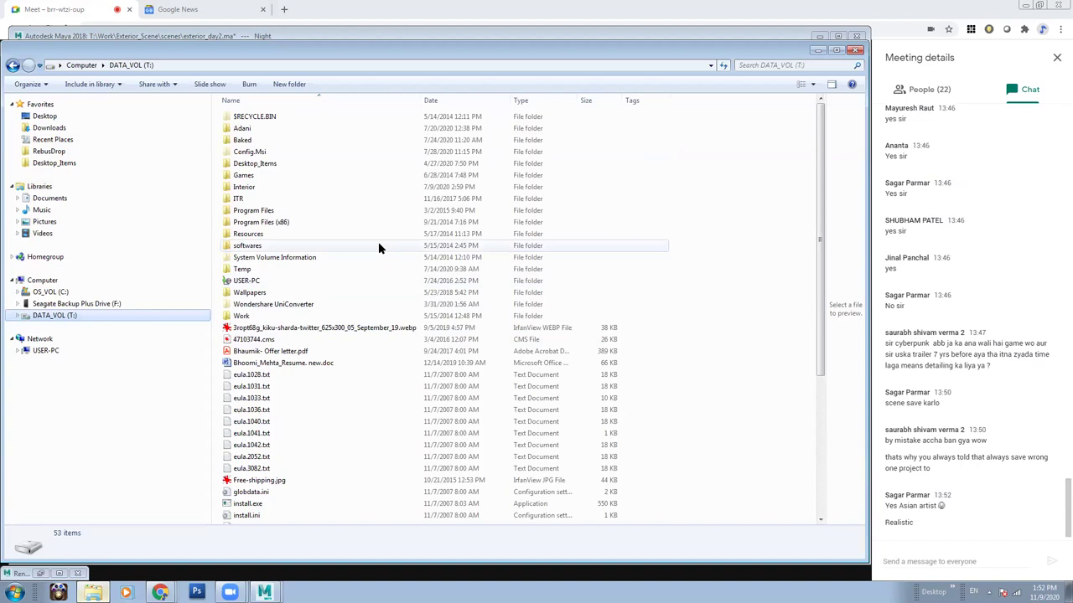
double_click(285, 316)
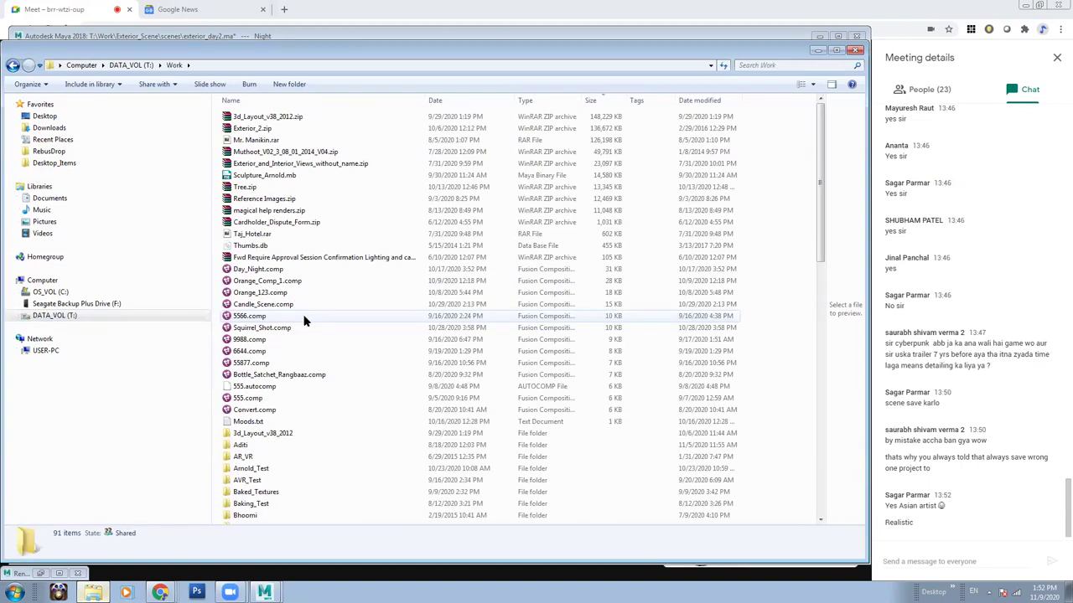
scroll(294, 352, "down", 3)
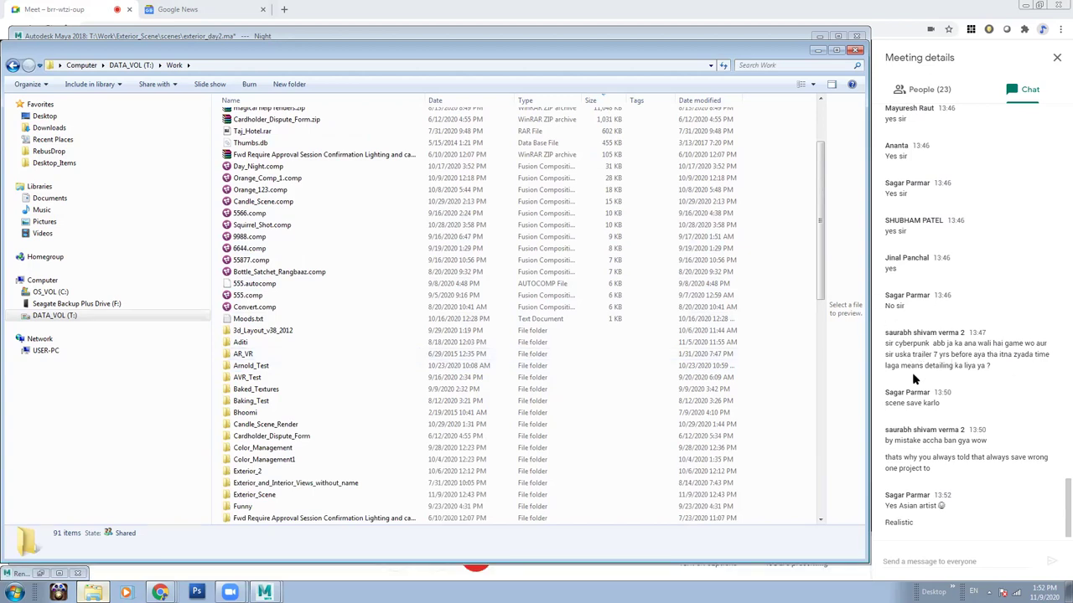
scroll(379, 330, "down", 4)
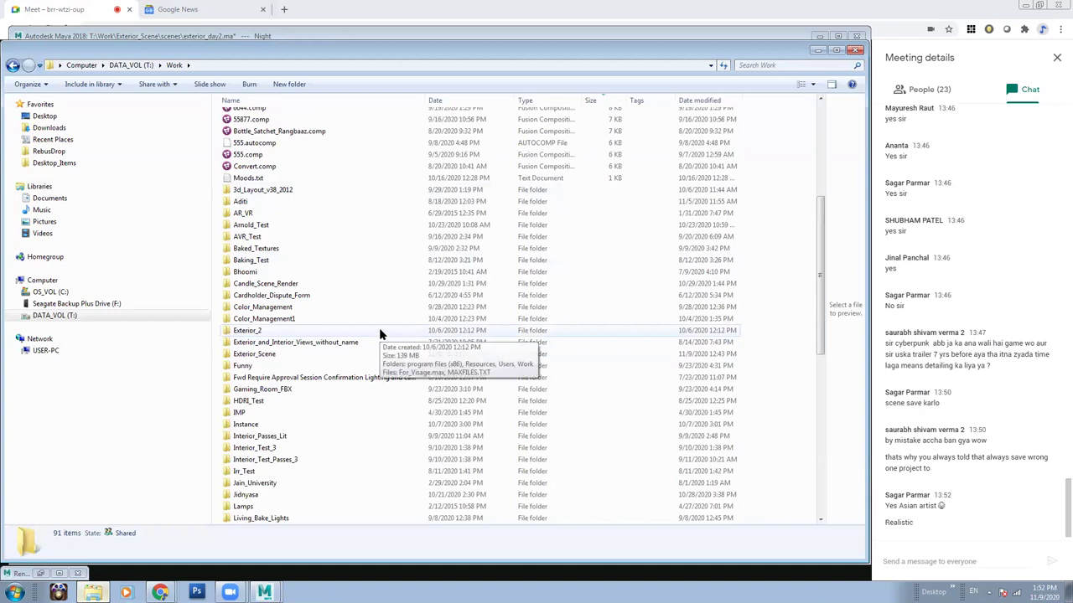
scroll(395, 316, "up", 3)
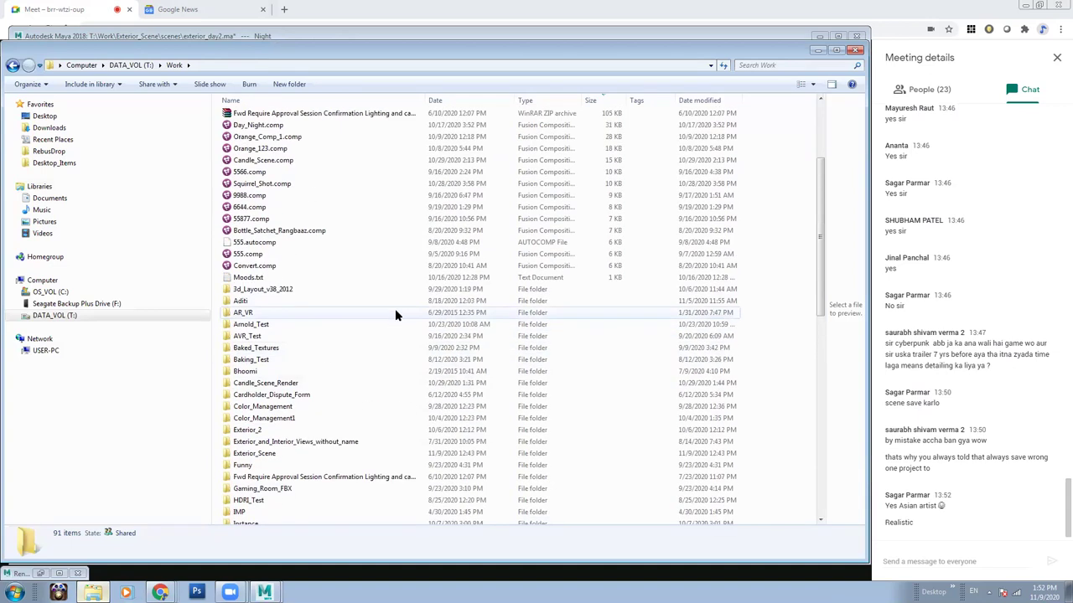
left_click(327, 304)
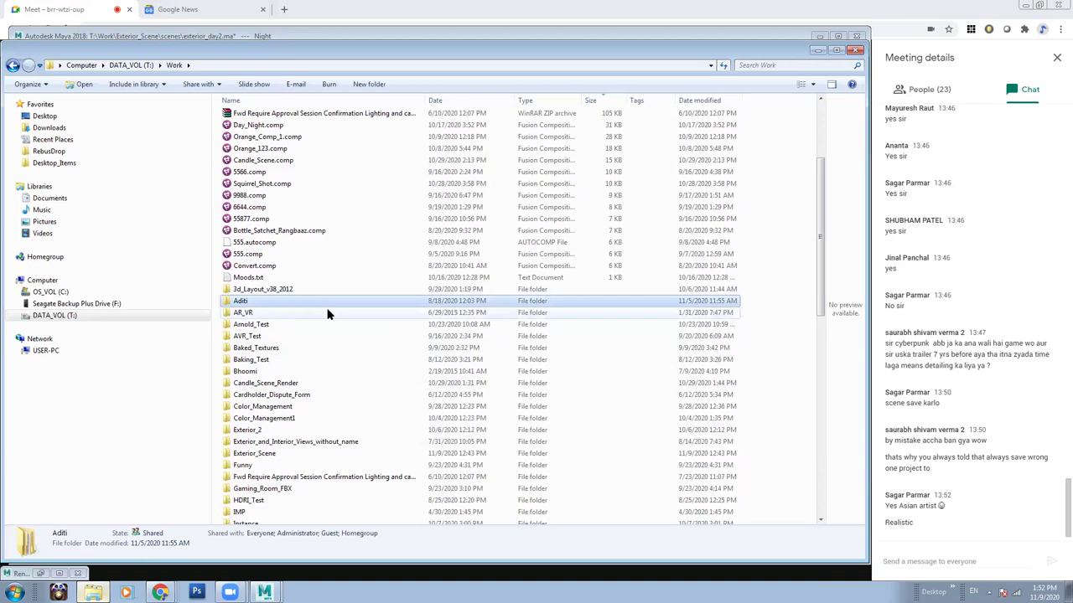
left_click(318, 360)
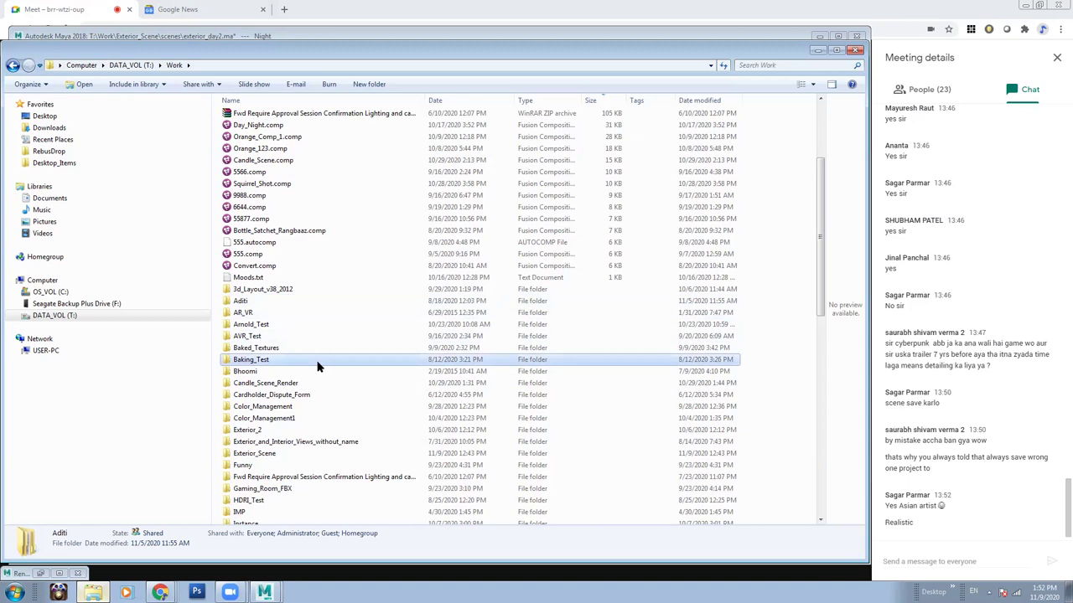
Go into Toonskool\Attendance_Sheet and open the 2nd year ABCDE Student attendance_November_1.xlsx workbook.
key("t")
key("Down")
key("Down")
key("Down")
key("Down")
key("Down")
key("Return")
key("a")
key("t")
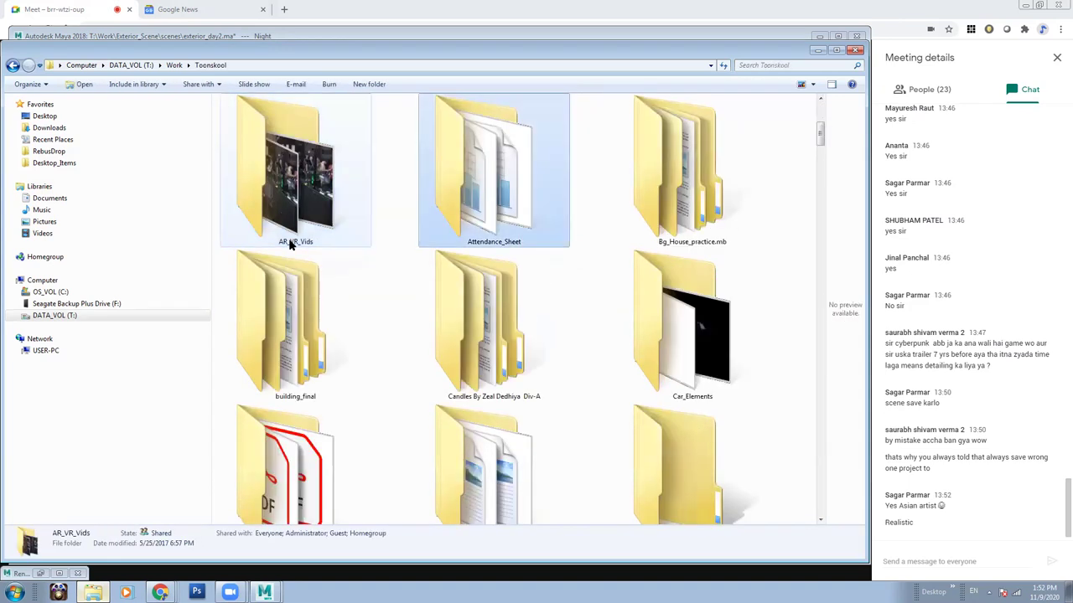
double_click(445, 202)
mouse_move(381, 123)
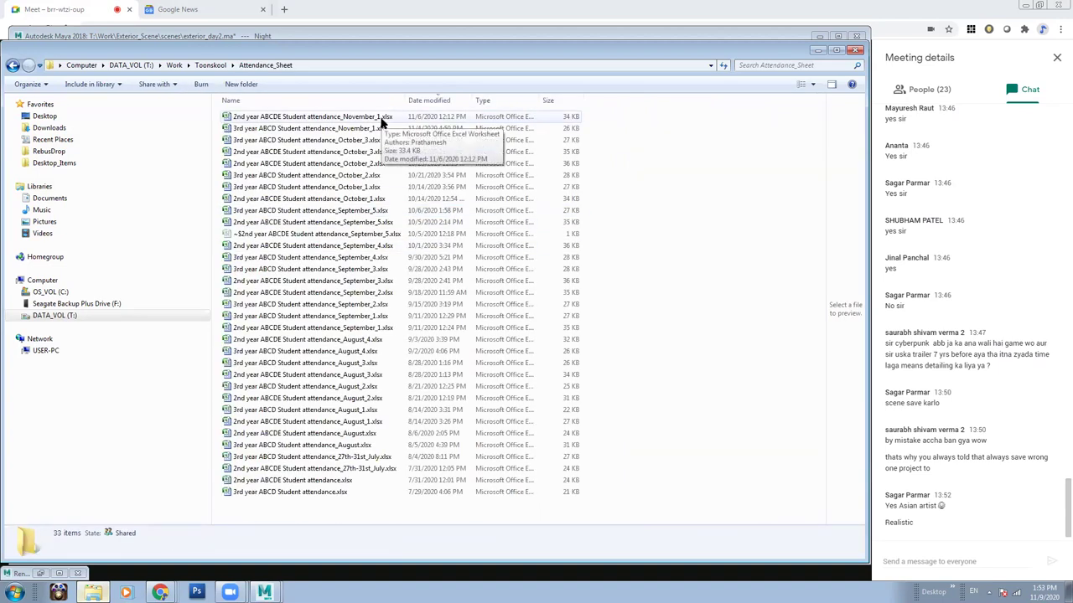
double_click(382, 123)
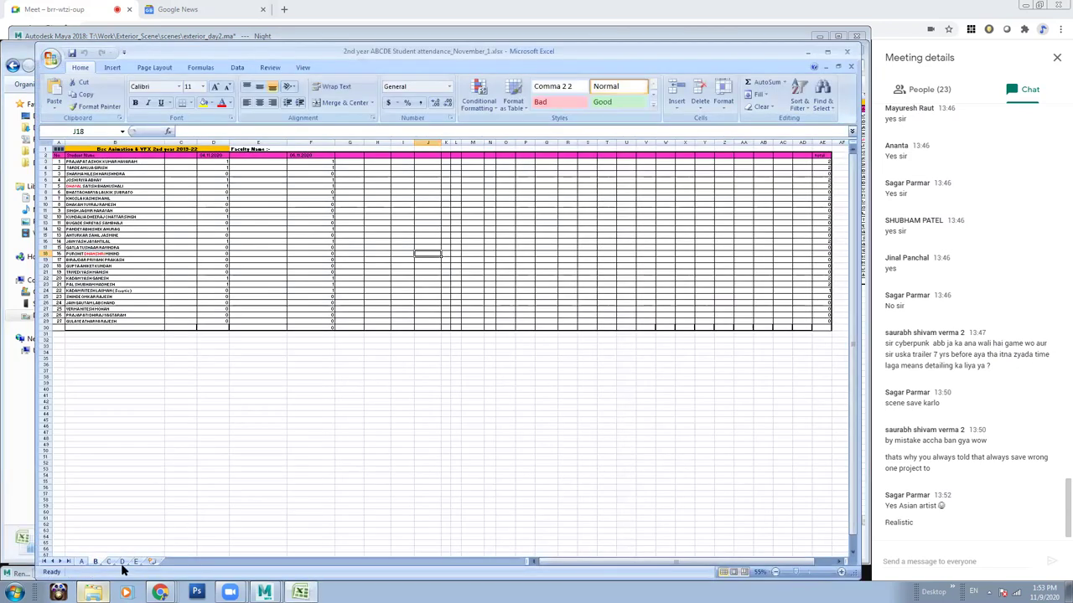
On sheet D, widen column B and copy the I2 date header into M2.
left_click(122, 565)
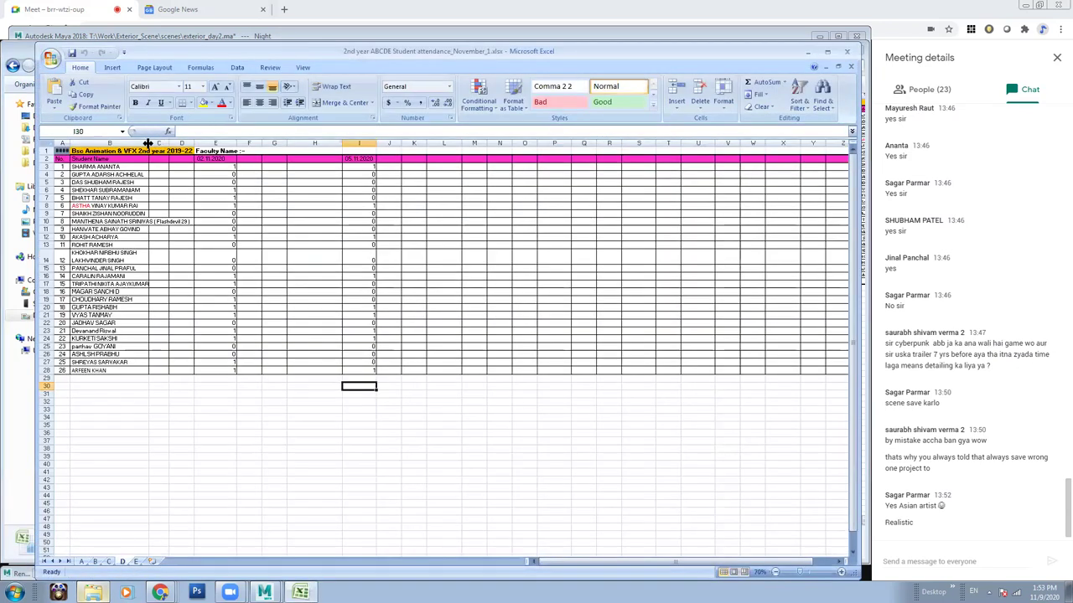
left_click_drag(148, 144, 202, 144)
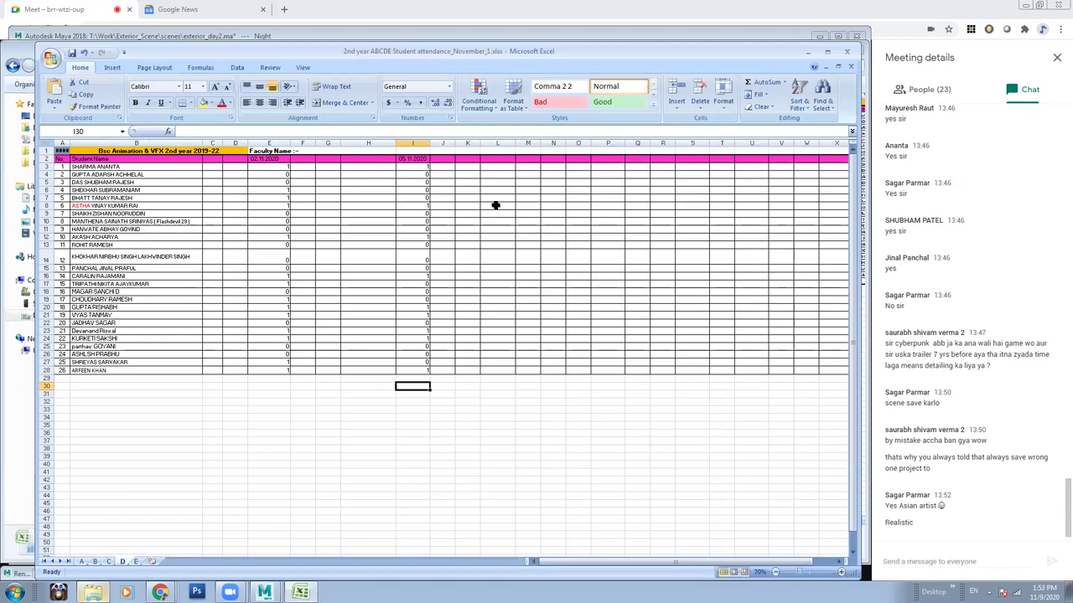
left_click(411, 160)
key("ctrl+c")
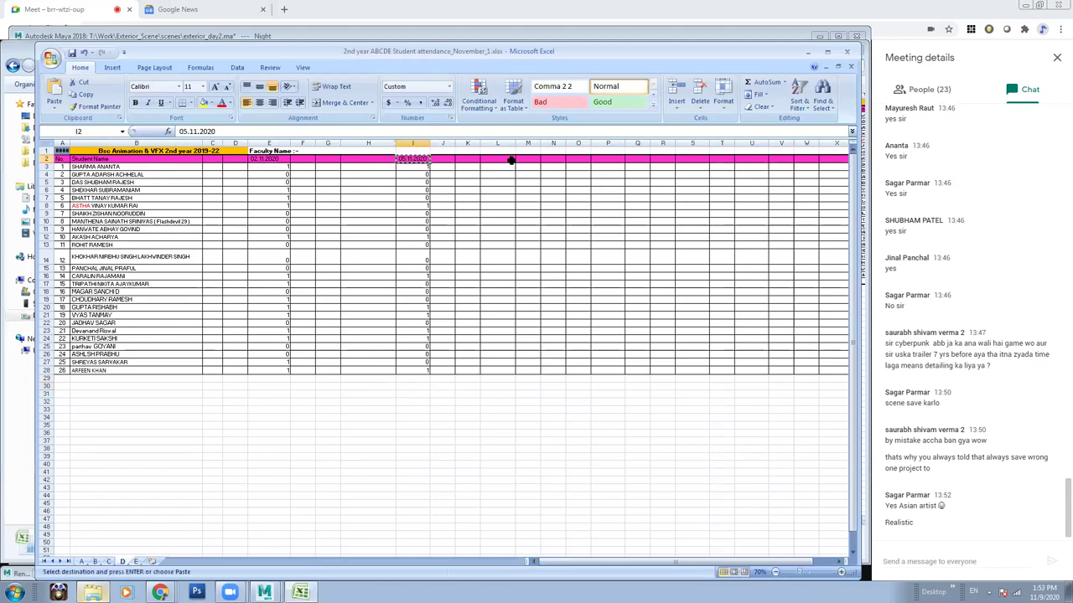
left_click(518, 160)
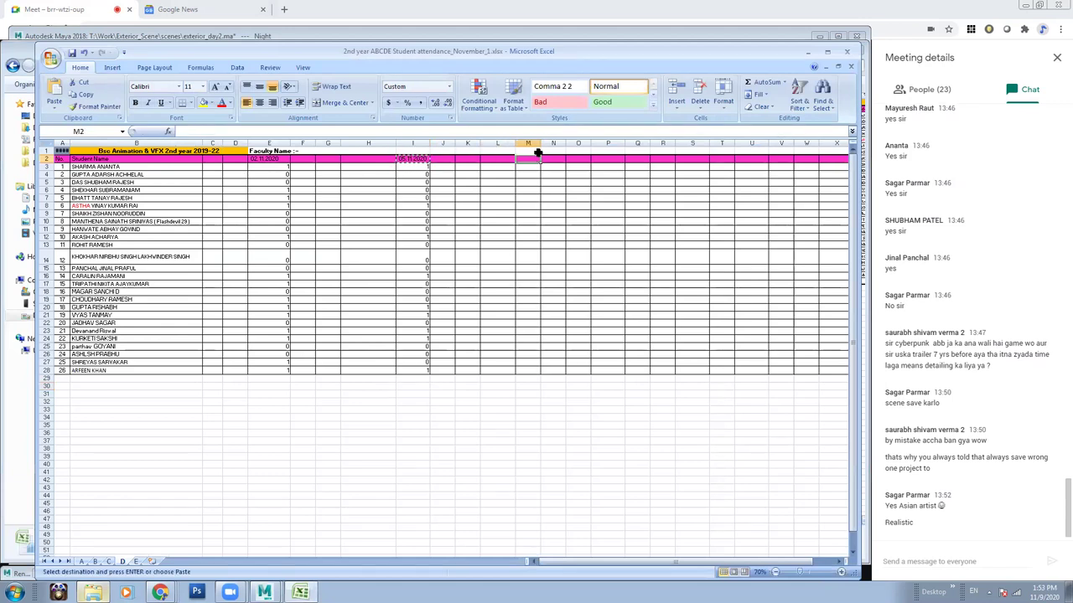
key("ctrl+v")
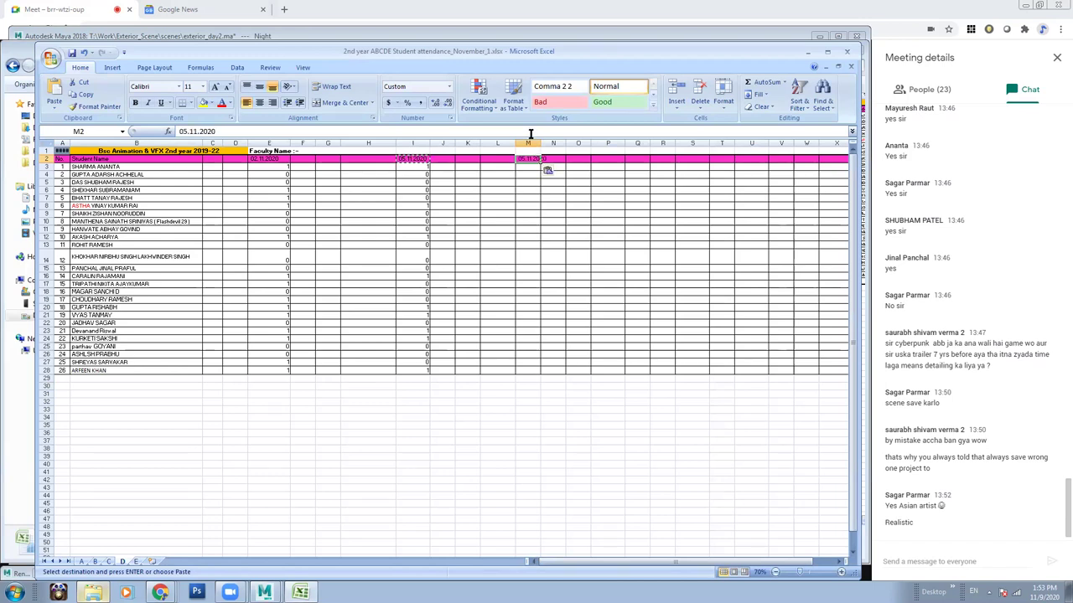
Briefly mute and unmute the video-call microphone, then begin changing M2's day to 09.
left_click(764, 7)
left_click(395, 557)
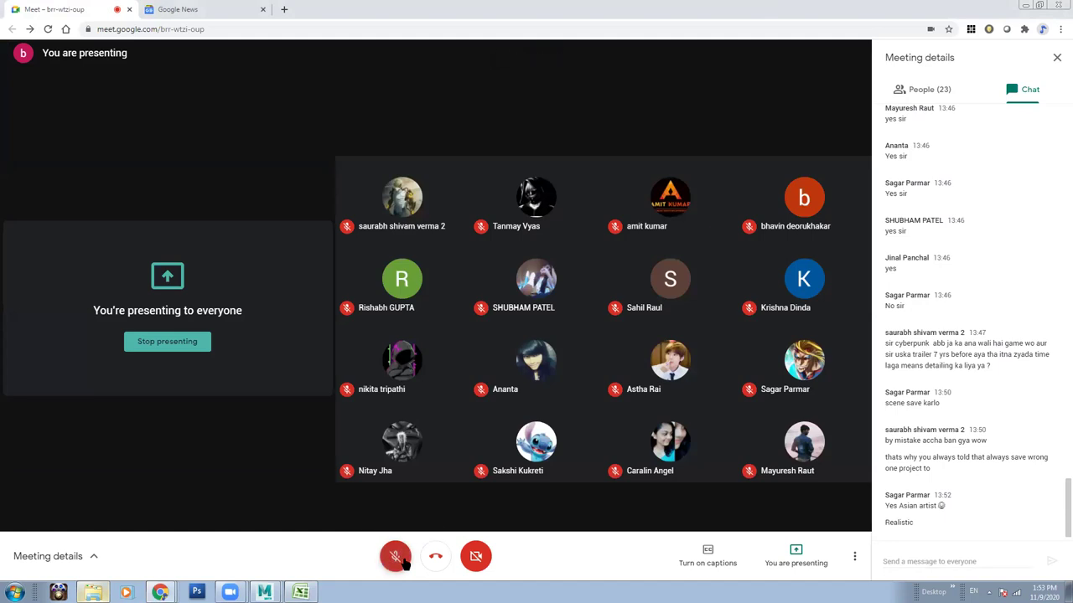
left_click(395, 557)
left_click(300, 593)
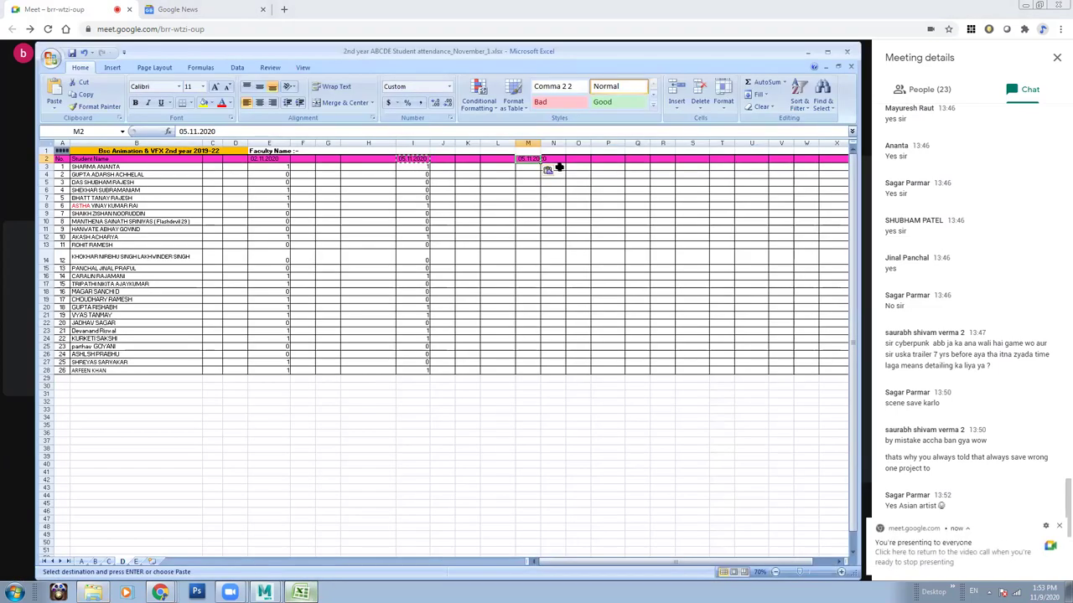
double_click(521, 158)
double_click(519, 158)
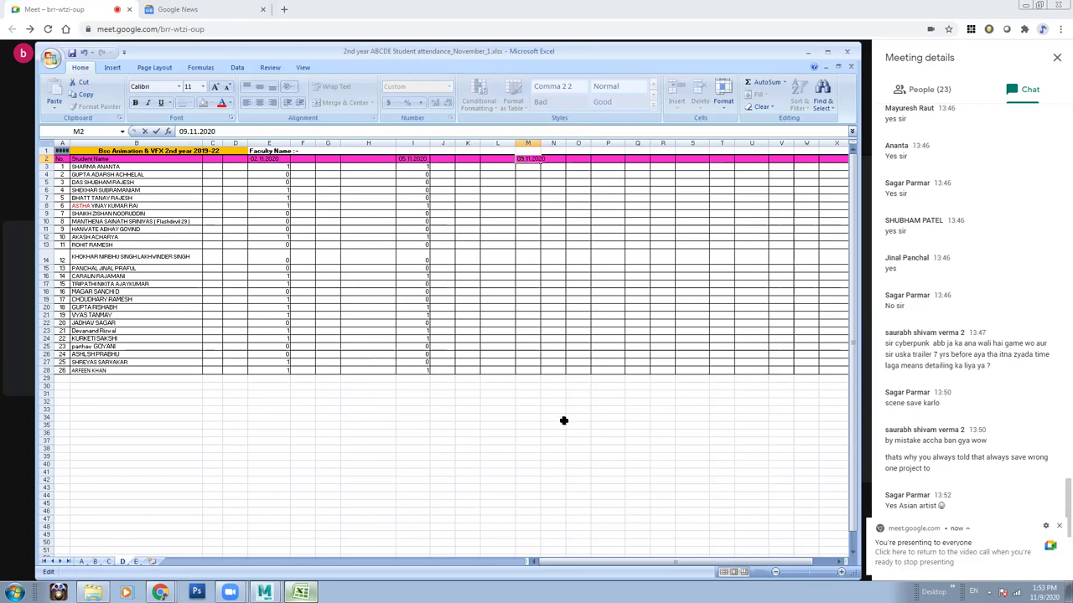
Confirm the 09.11.2020 date, widen column M, and enter the first marks: 1, then four 0s.
left_click(563, 418)
left_click(536, 167)
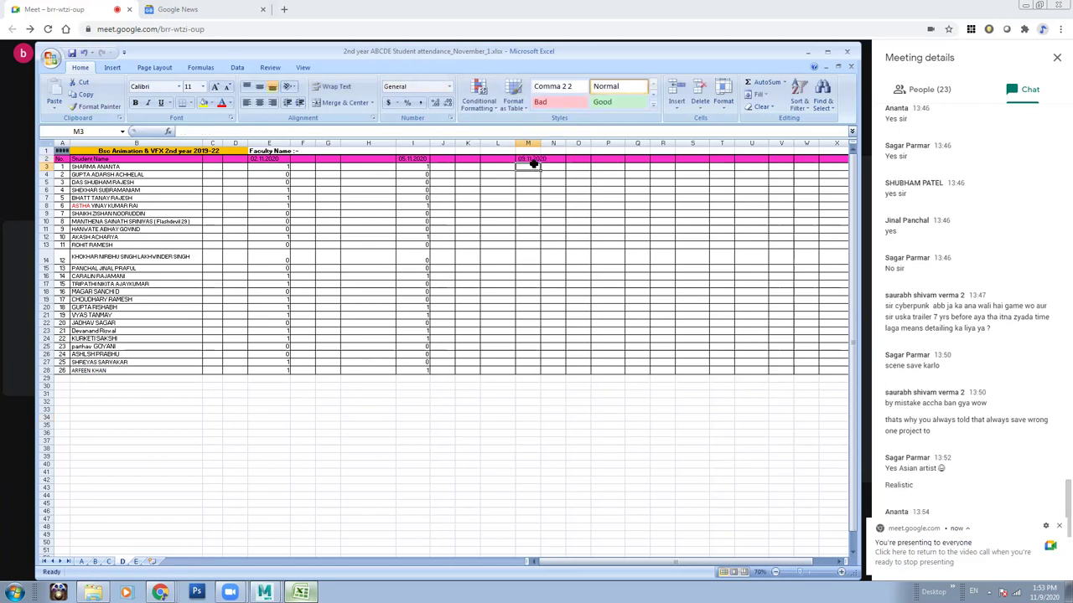
type("1")
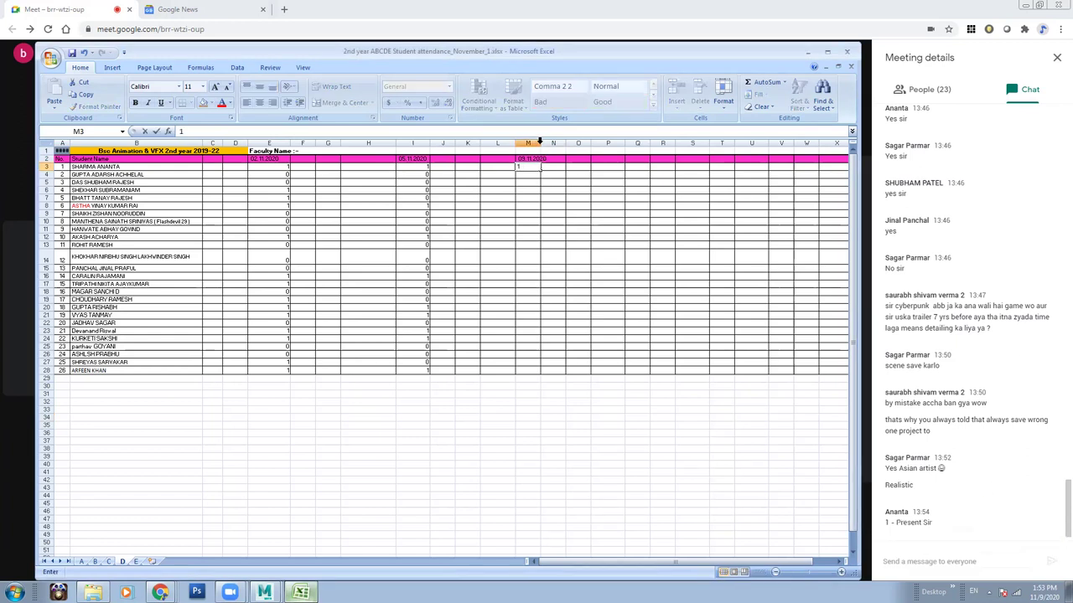
double_click(541, 143)
left_click_drag(533, 151, 539, 174)
left_click(539, 175)
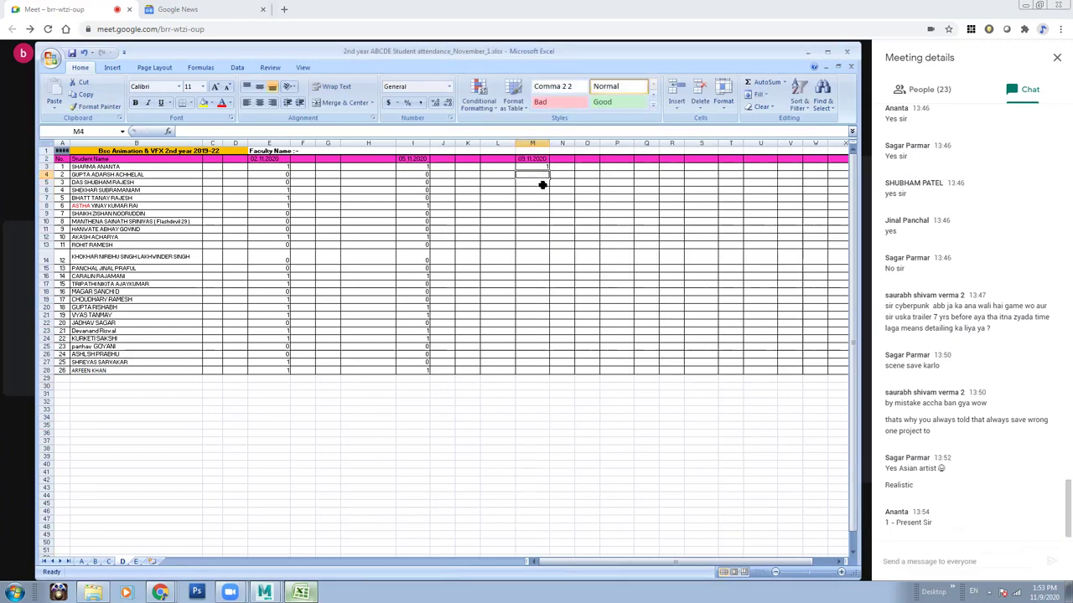
type("0")
key("Return")
type("0")
key("Return")
type("0")
key("Return")
type("0")
key("Return")
Continue marks down column M (a 1, then 0s), correcting M12 to 1.
left_click(538, 198)
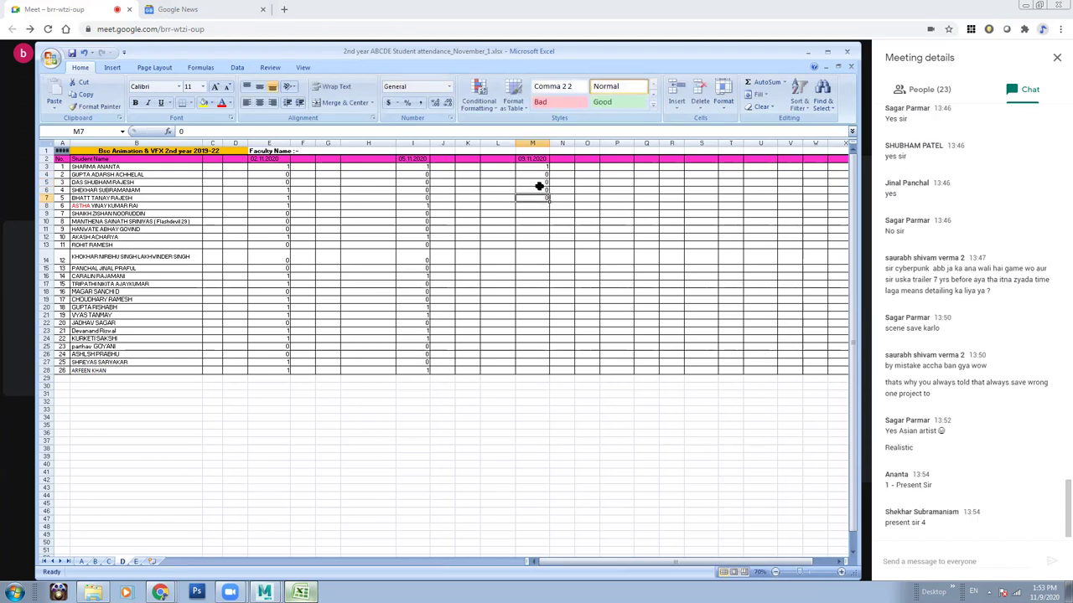
left_click(541, 182)
left_click(541, 192)
left_click(539, 198)
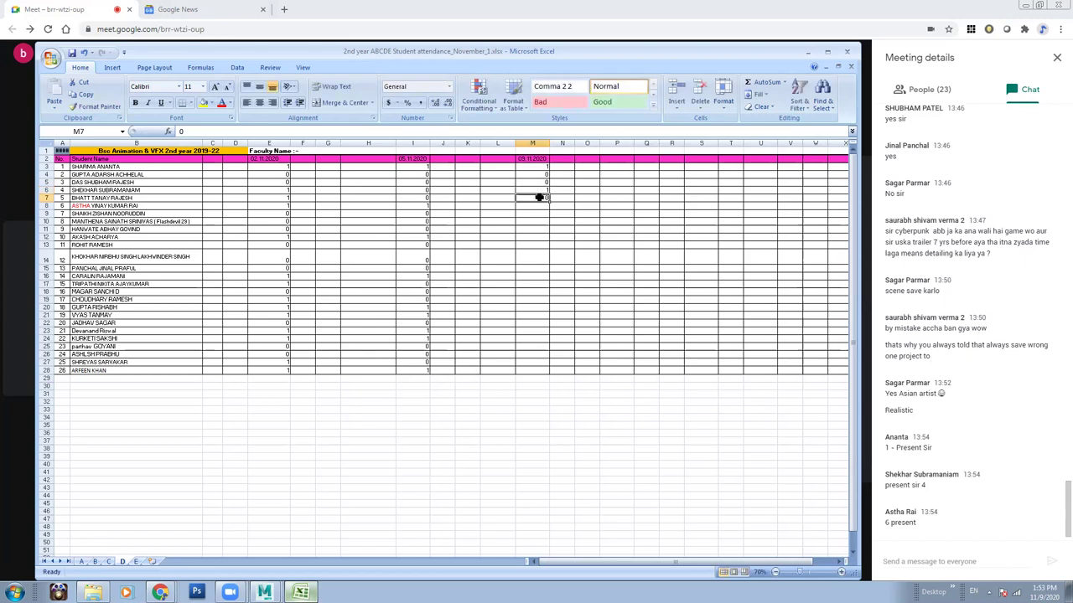
left_click(532, 205)
type("1")
key("Return")
type("0")
key("Return")
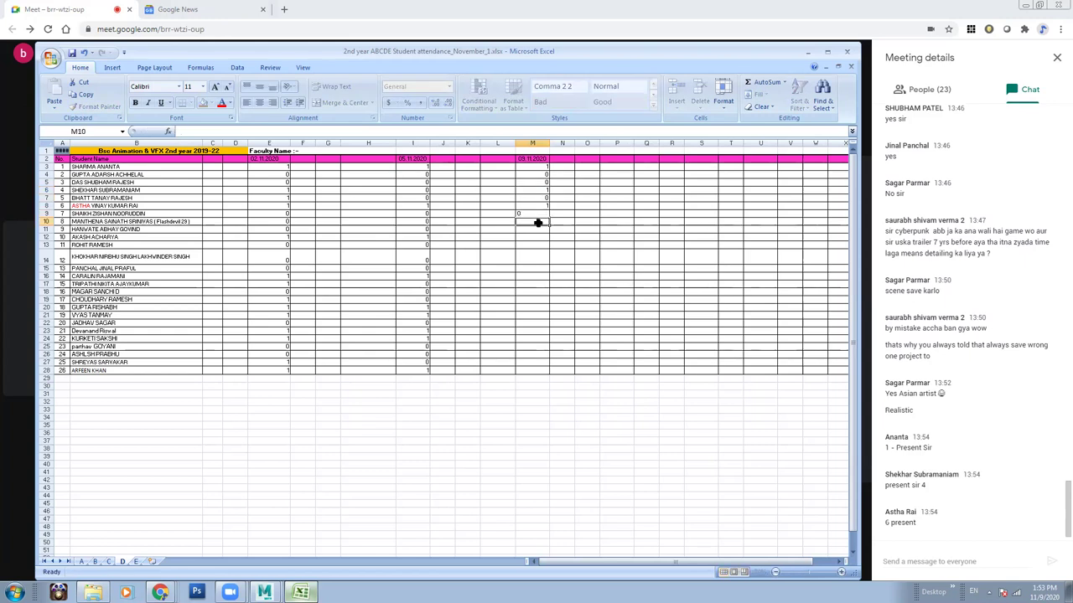
type("0")
key("Return")
type("0")
key("Return")
type("0")
key("Return")
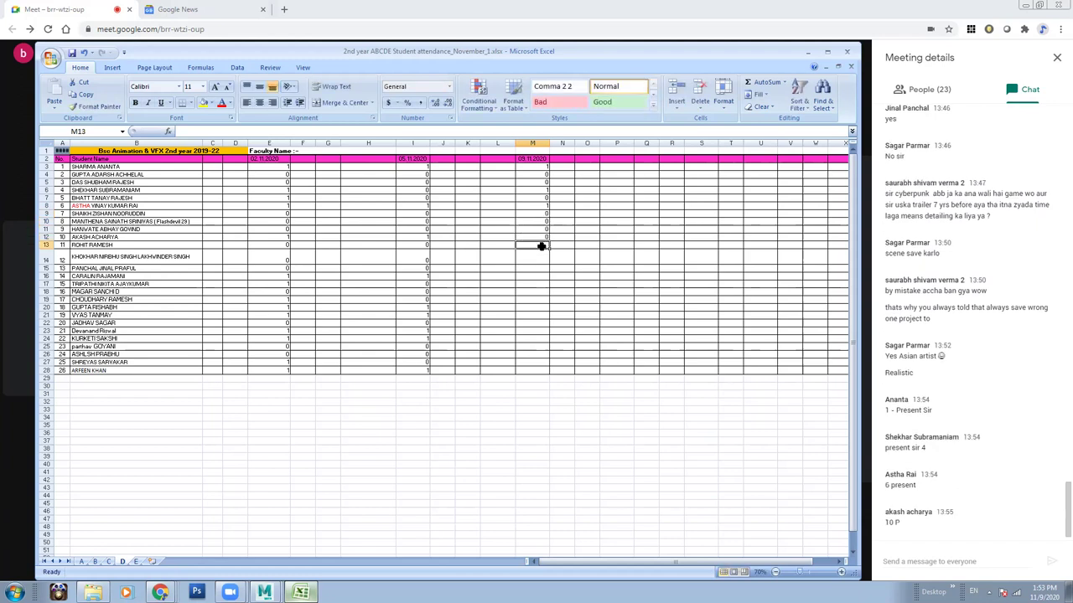
key("Up")
type("1")
key("Return")
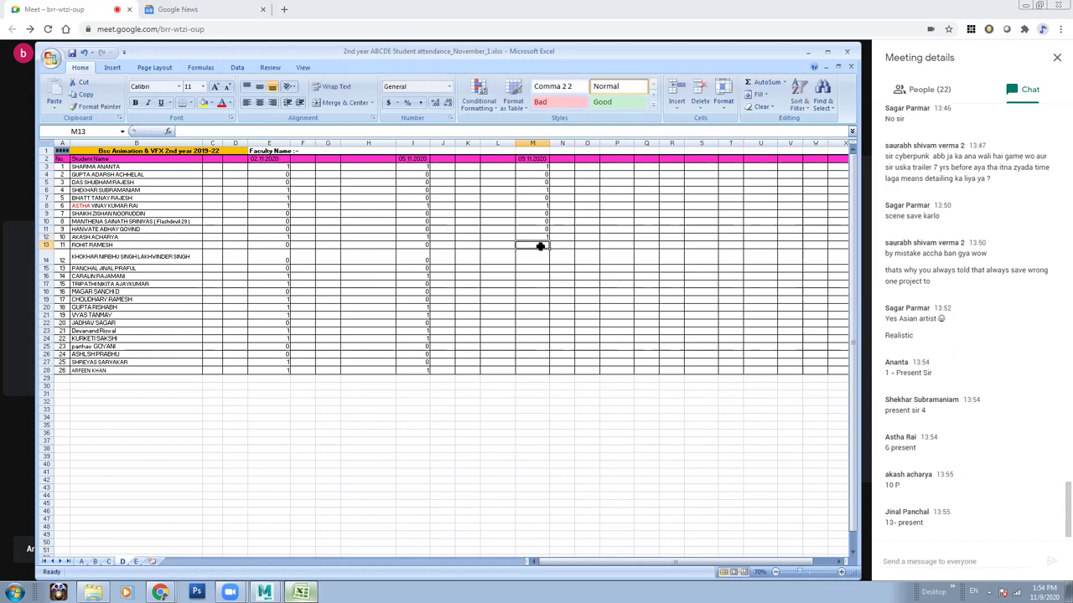
Enter further 0 marks, changing M15, M20 and M21 to 1.
type("0")
key("Return")
type("0")
key("Return")
type("0")
left_click(539, 268)
type("1")
key("Return")
type("0")
key("Return")
type("0")
key("Return")
key("Return")
type("0")
key("Return")
type("0")
key("Return")
type("0")
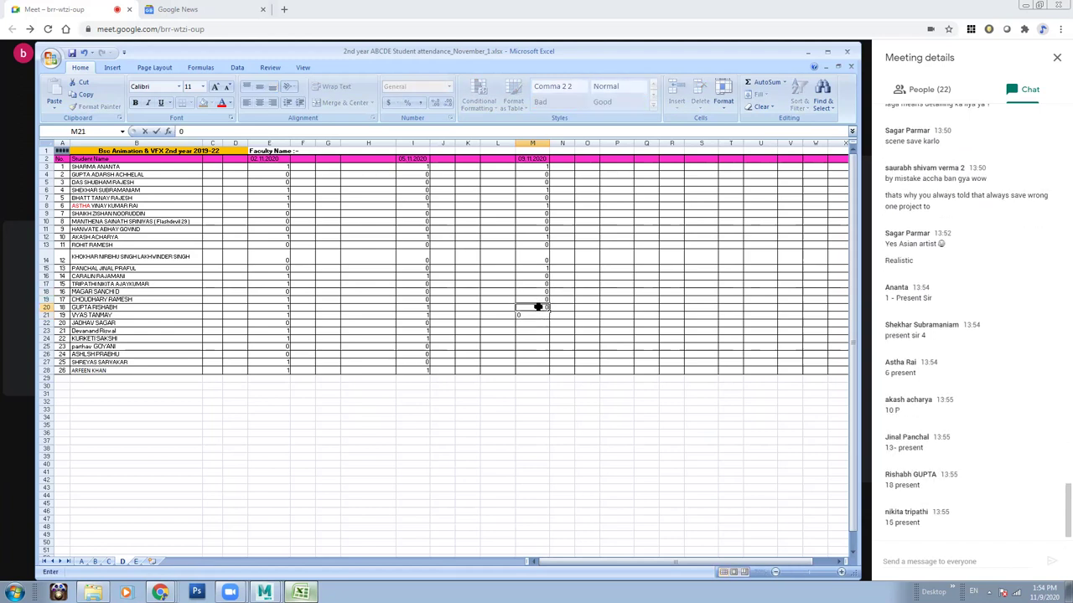
left_click(538, 307)
type("1")
key("Return")
type("1")
key("Return")
Mark M23 and M24 as 1, correct M17, fill the last rows with 0, then switch to sheet E.
type("0")
left_click(539, 333)
key("Return")
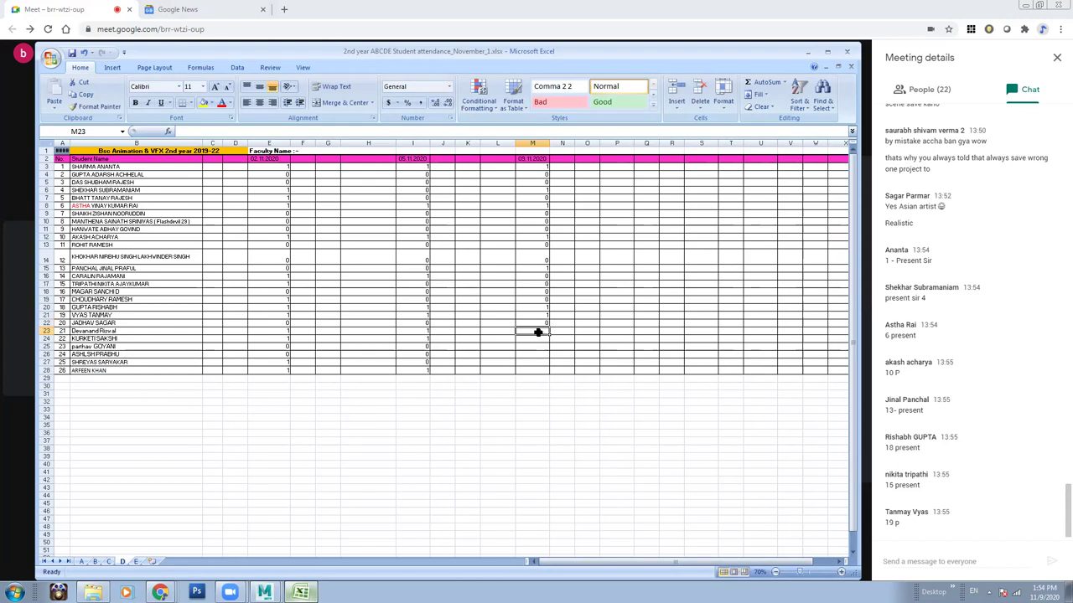
type("01")
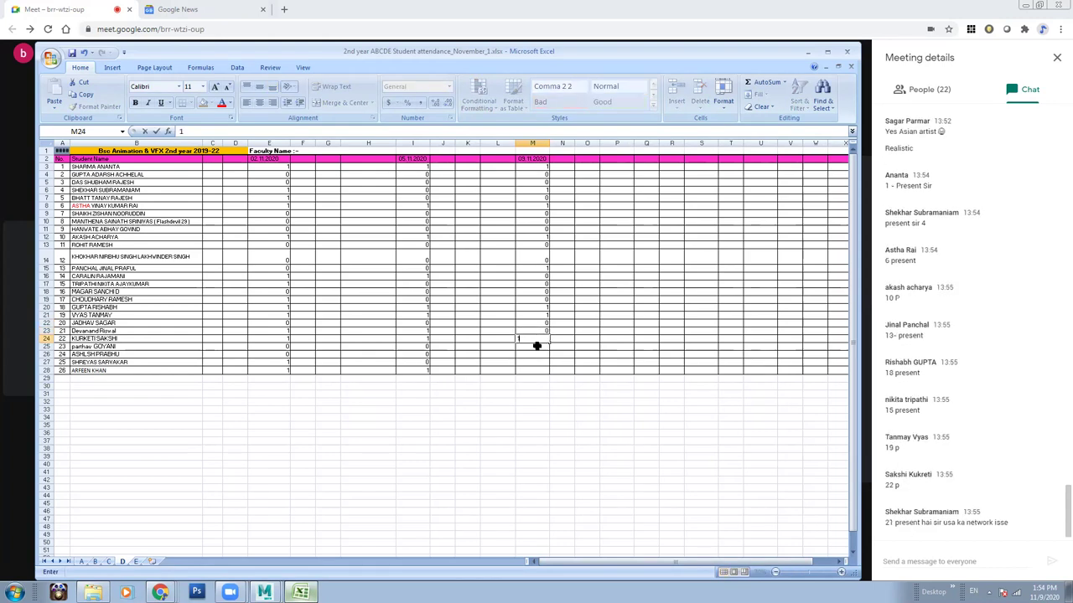
key("Return")
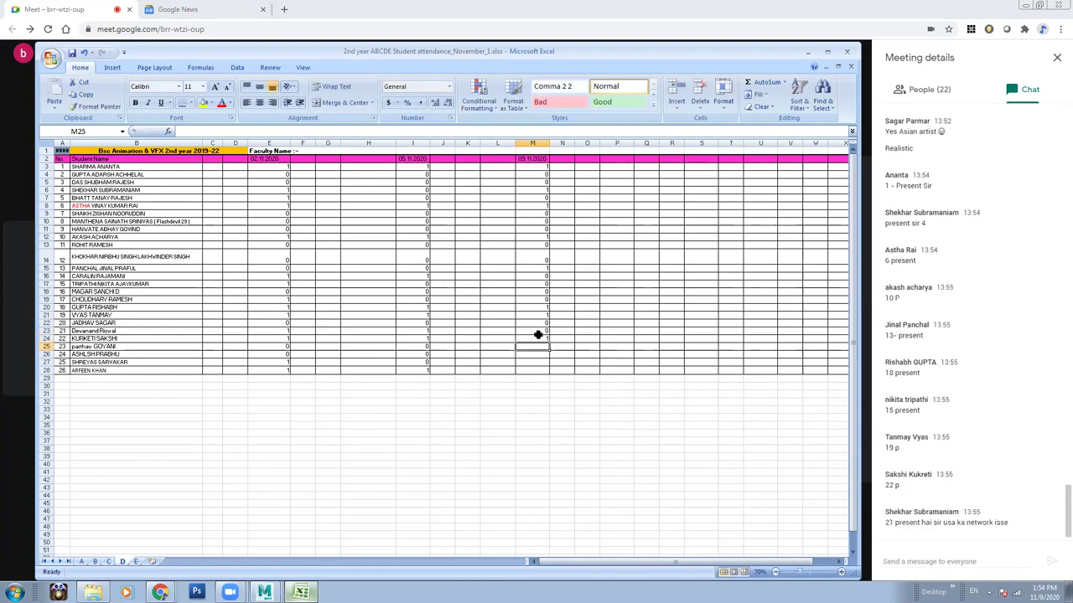
left_click(541, 331)
type("1")
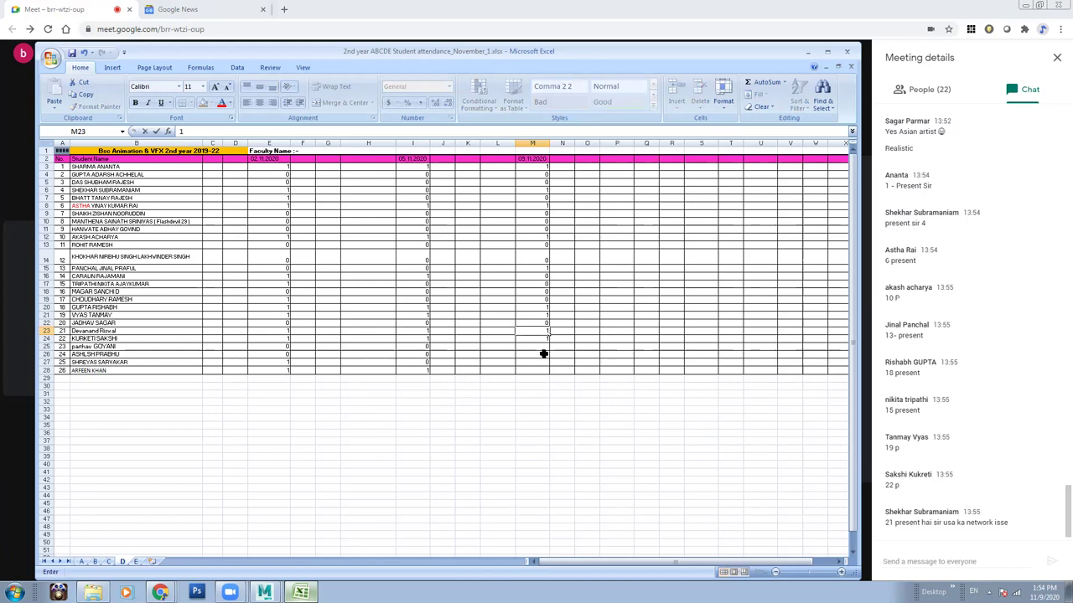
left_click(543, 345)
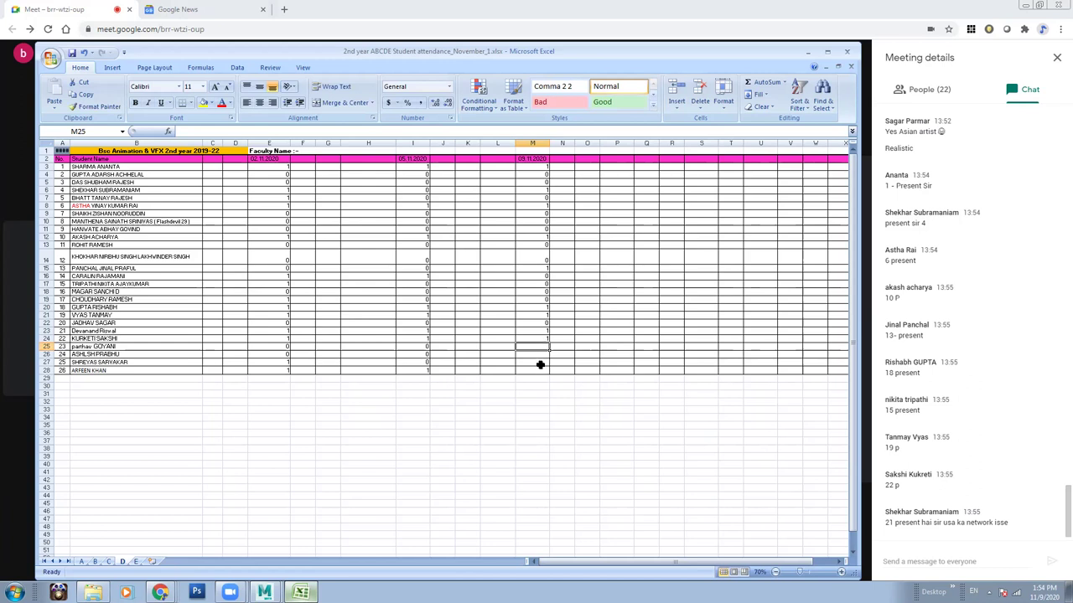
left_click(540, 285)
type("1")
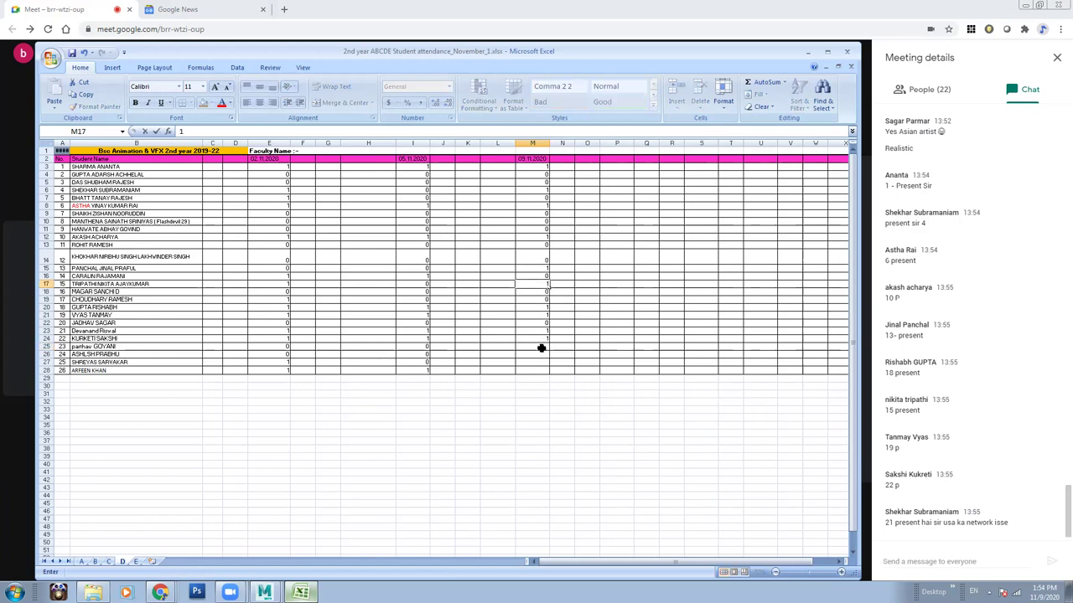
type("0")
left_click(539, 354)
type("0")
left_click(539, 362)
type("0")
left_click(538, 369)
type("0")
left_click(544, 408)
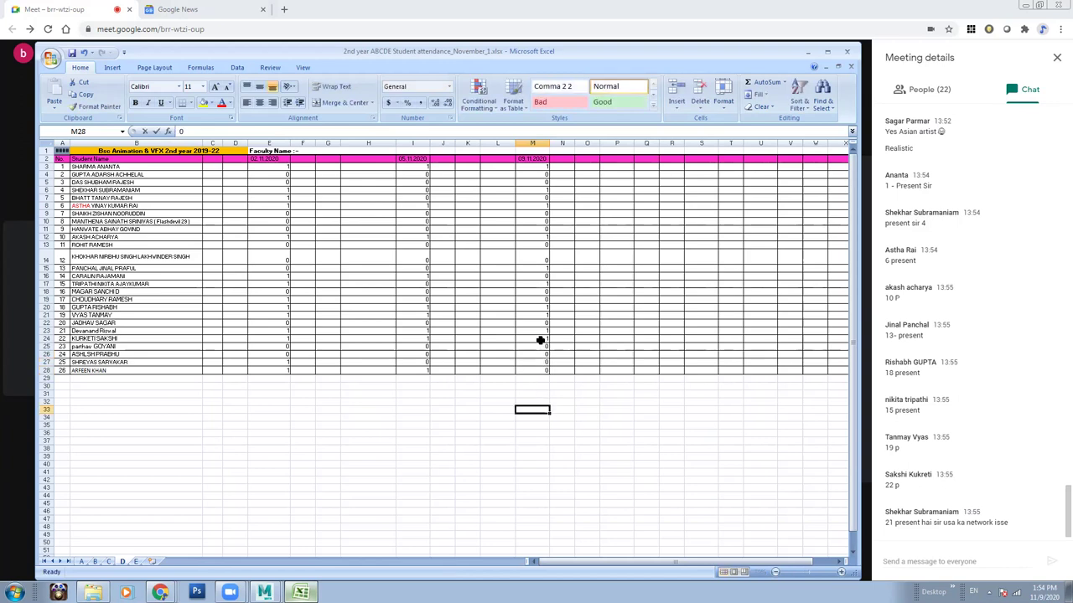
left_click(137, 562)
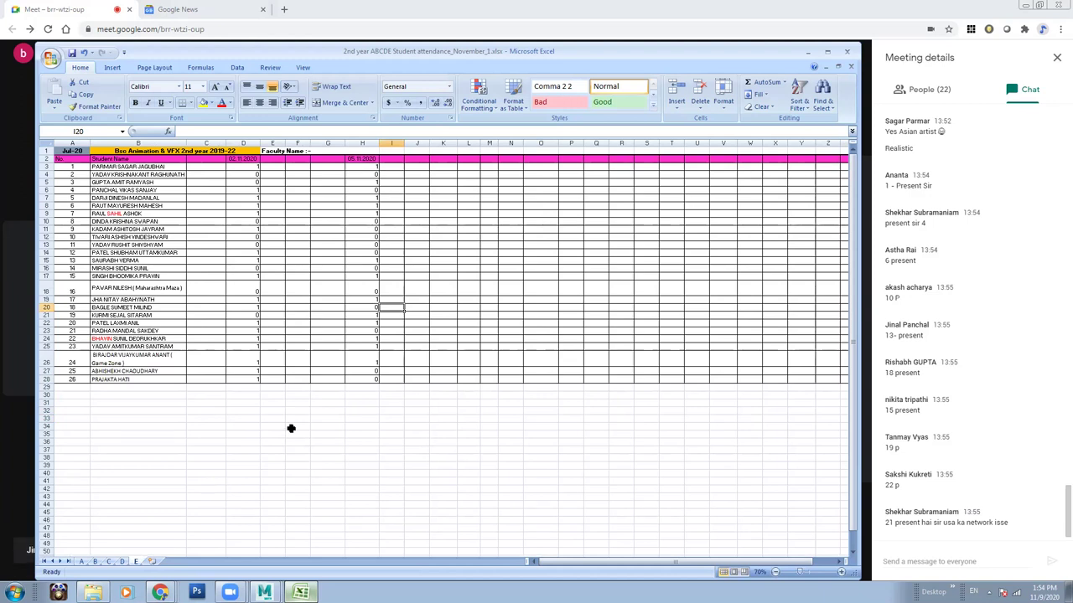
On sheet E, copy H2's date into L2 and change it to 09.11.2020.
left_click(368, 158)
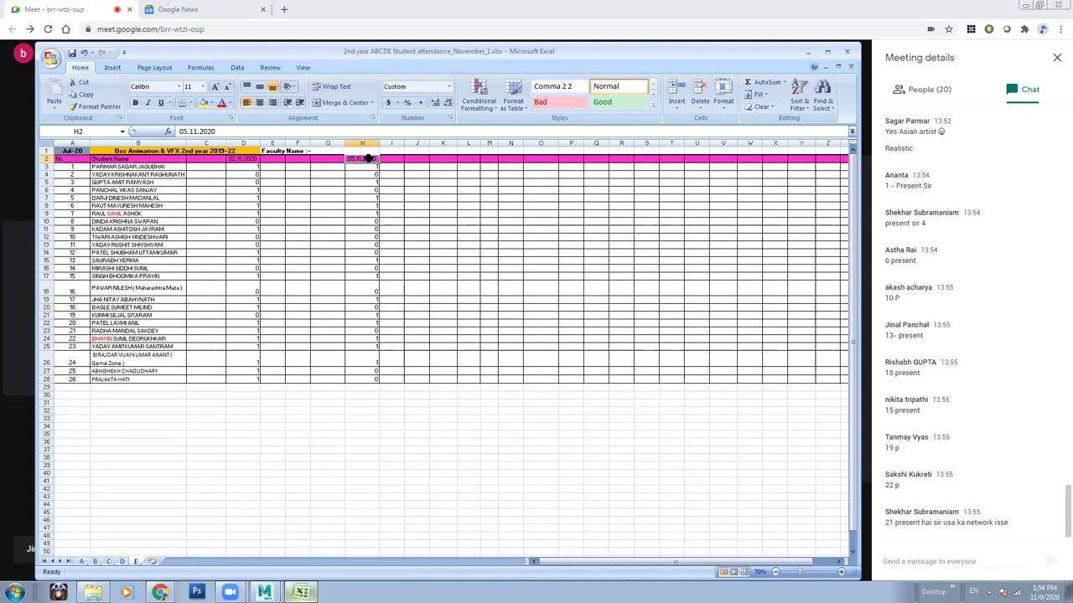
key("ctrl+c")
left_click(475, 159)
key("ctrl+v")
double_click(465, 160)
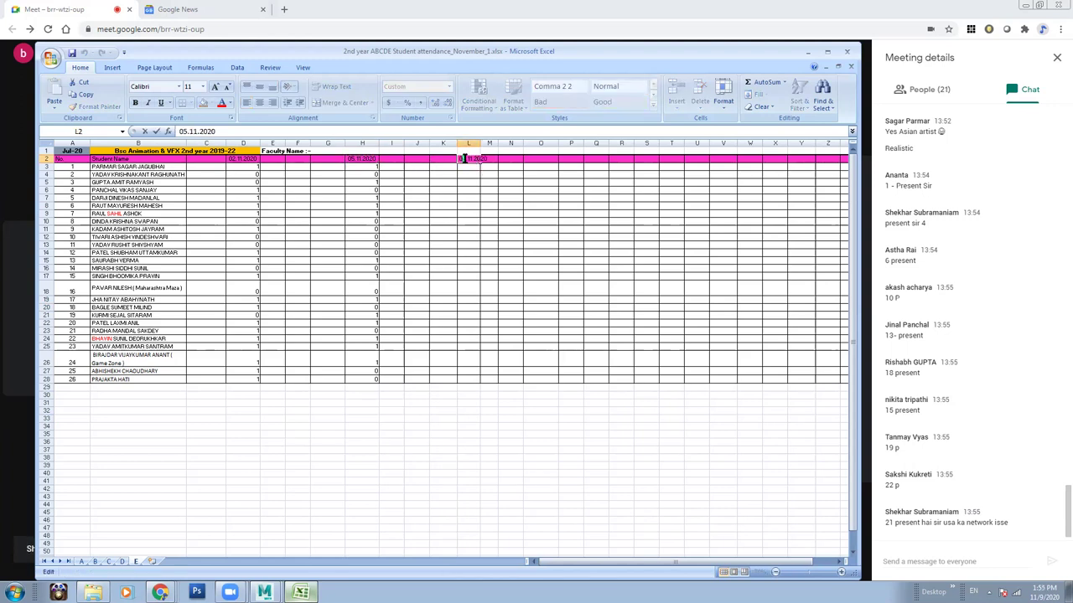
key("Delete")
type("9")
left_click(500, 143)
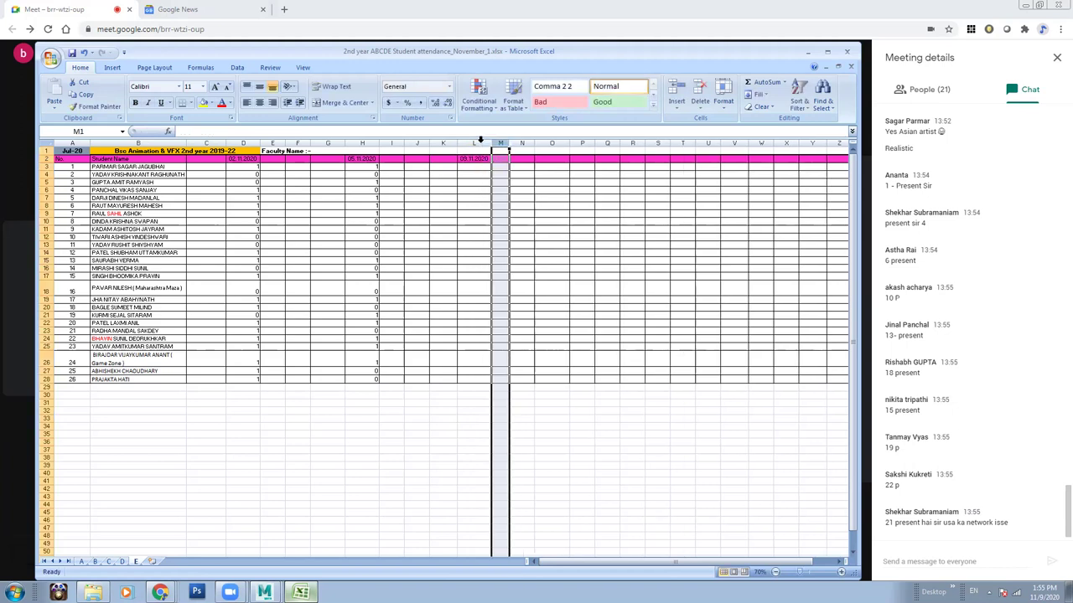
left_click(478, 167)
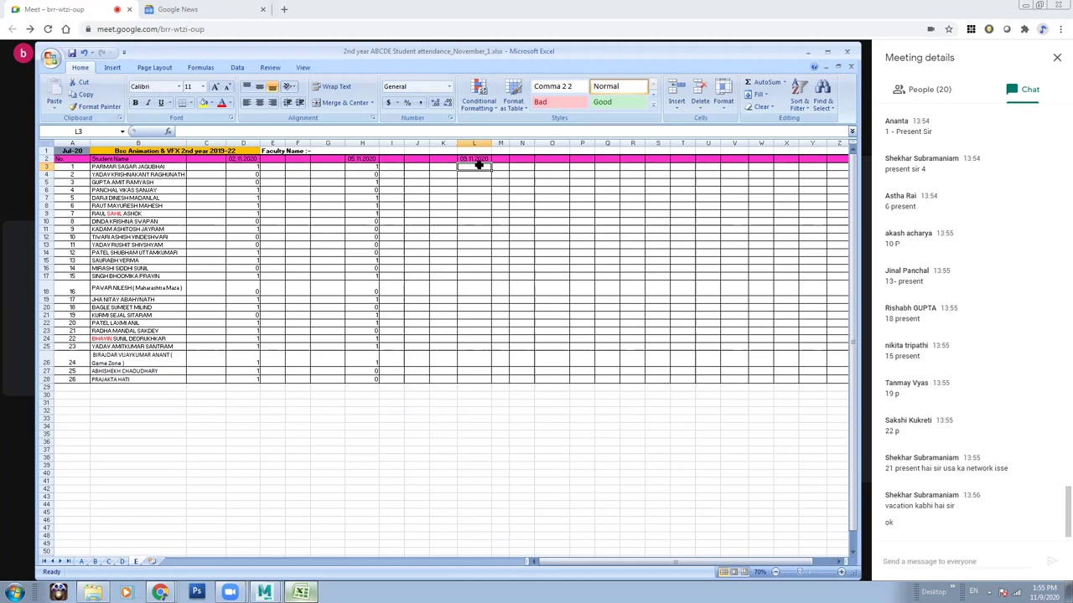
Enter the first attendance marks in column L: 1, 0, 0, 0, 0, 0.
type("1")
left_click(480, 176)
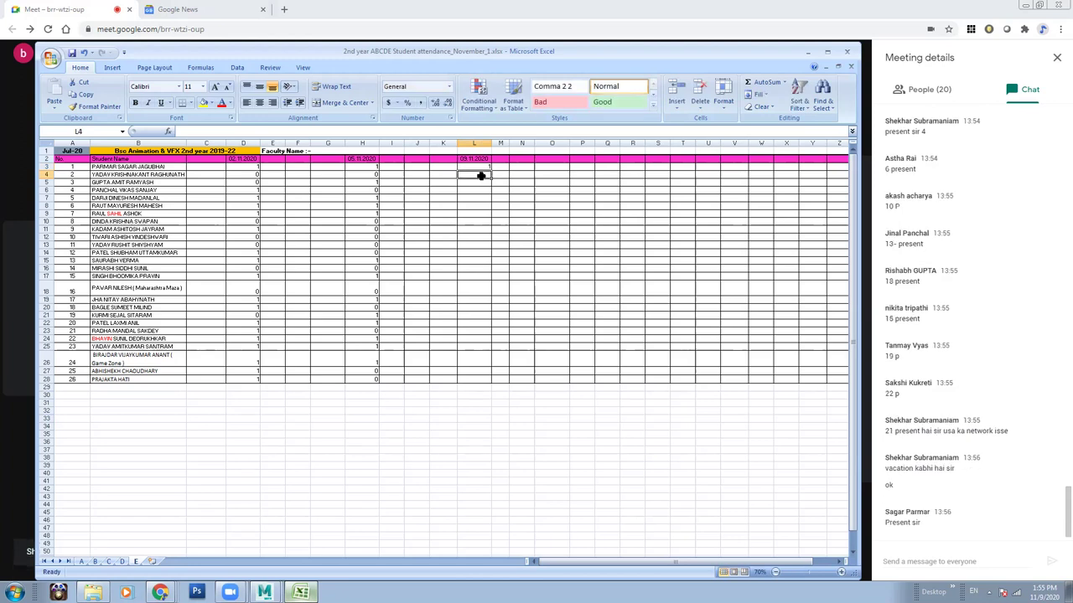
type("0")
left_click(482, 183)
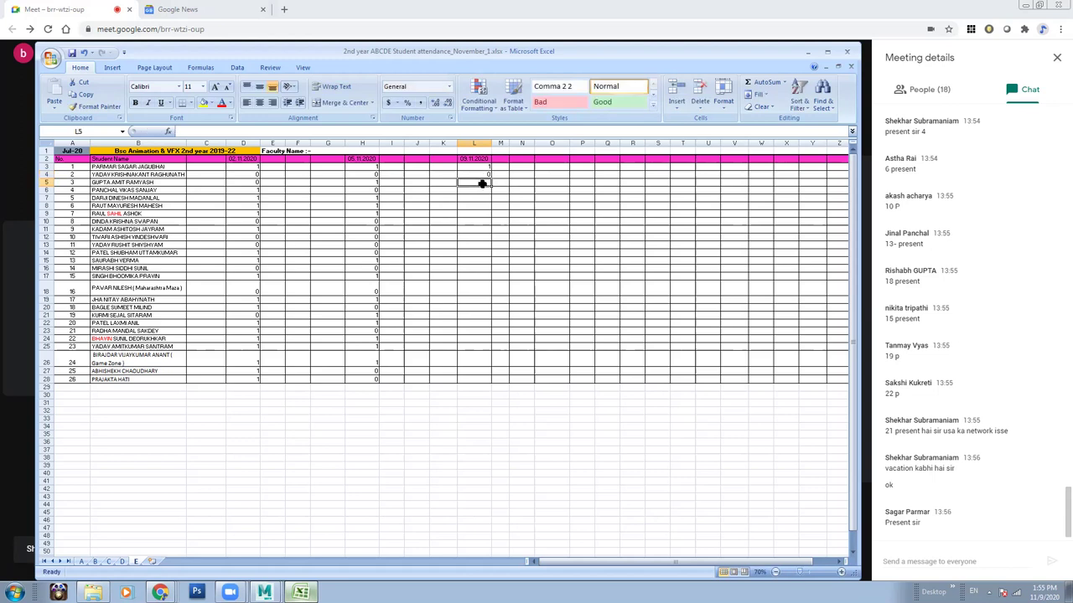
type("0")
left_click(483, 188)
type("0")
left_click(481, 197)
type("0")
left_click(479, 207)
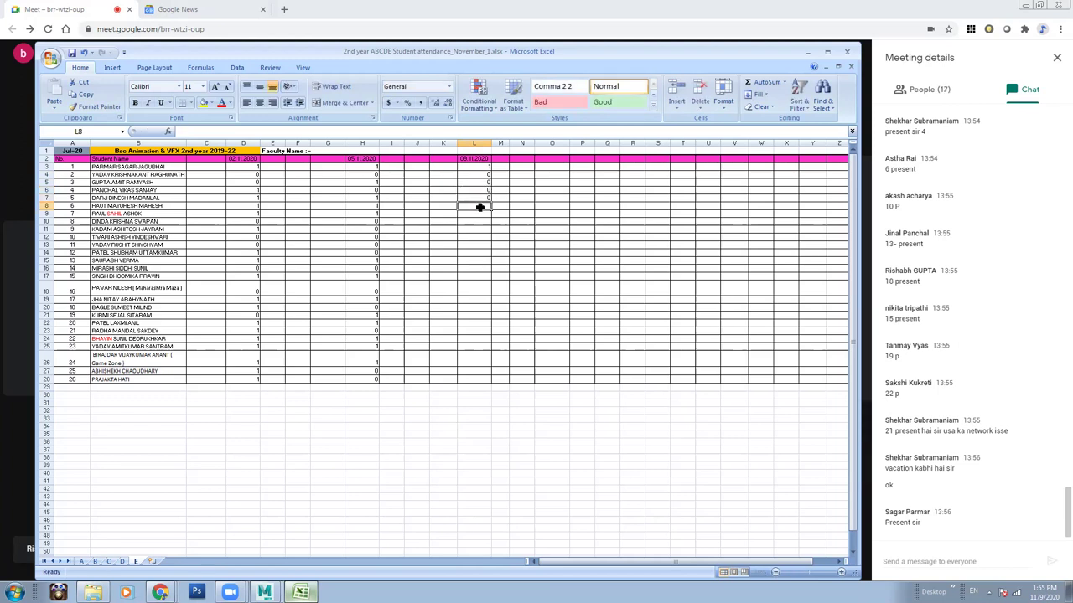
type("0")
key("Return")
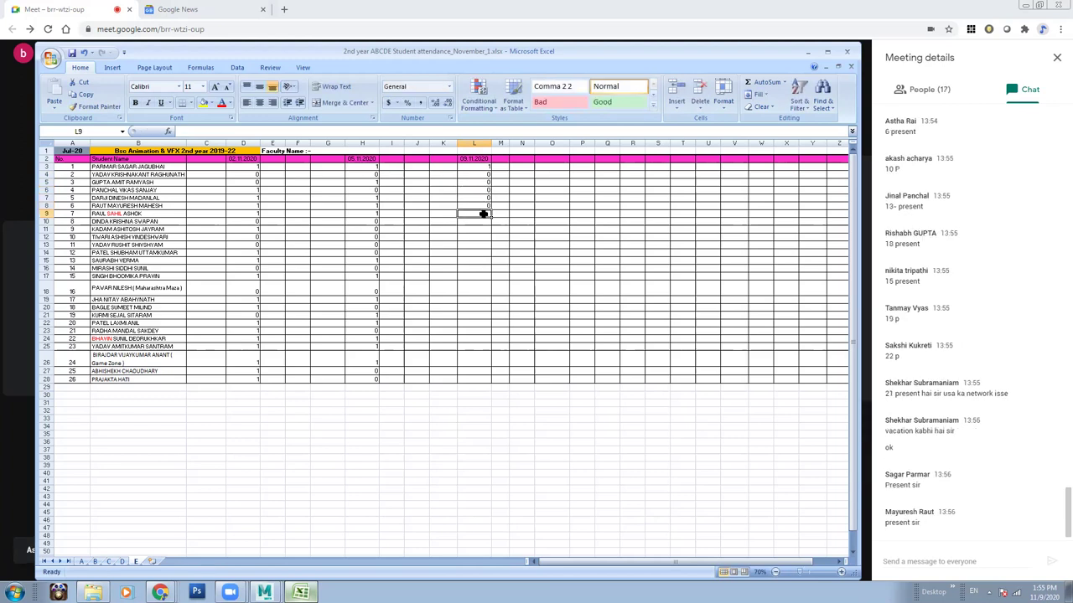
Mark L8 through L12, with 1 in L9 and L10 and 0 in L11 and L12.
left_click(484, 204)
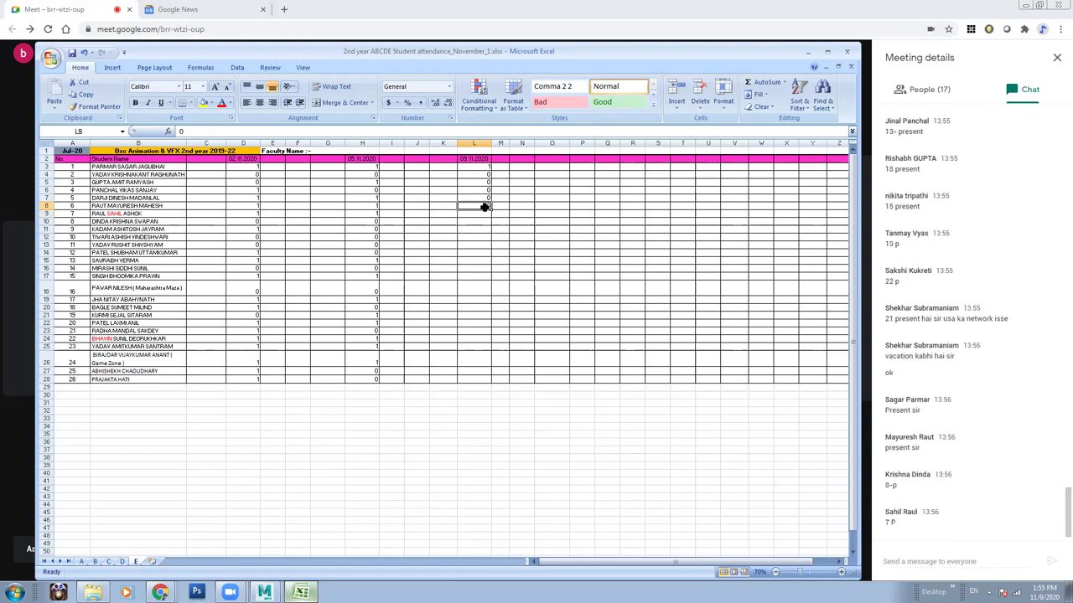
type("1")
key("Return")
type("1")
key("Return")
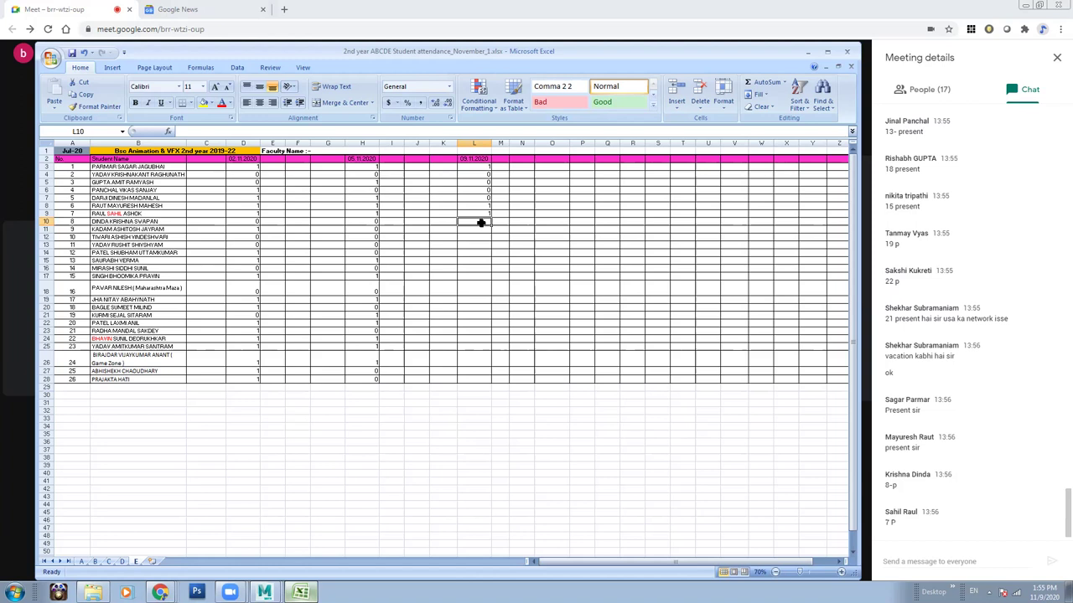
type("1")
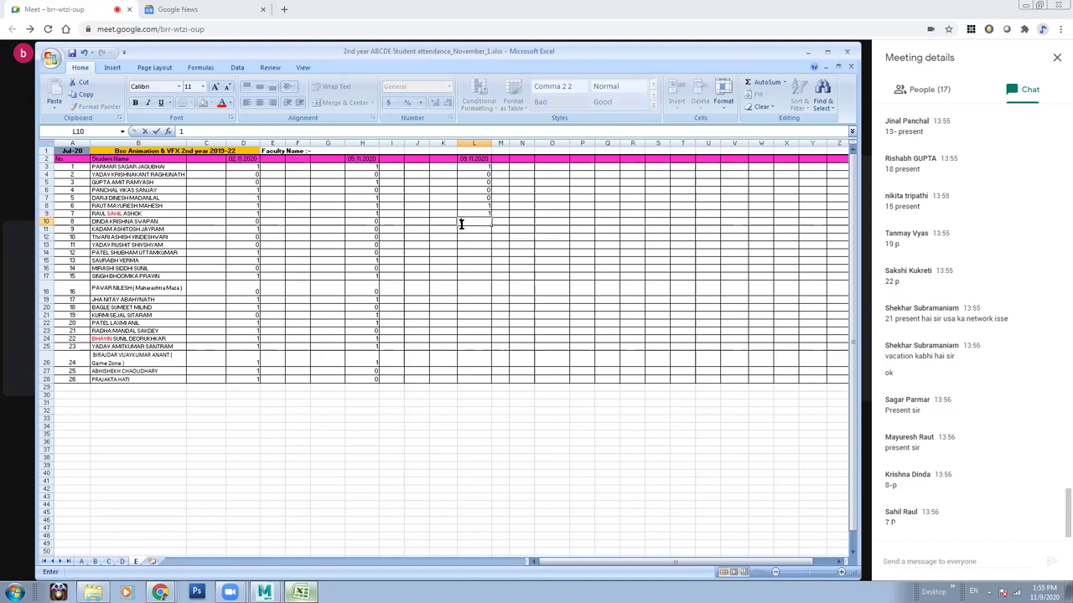
key("Return")
type("0")
key("Return")
type("0")
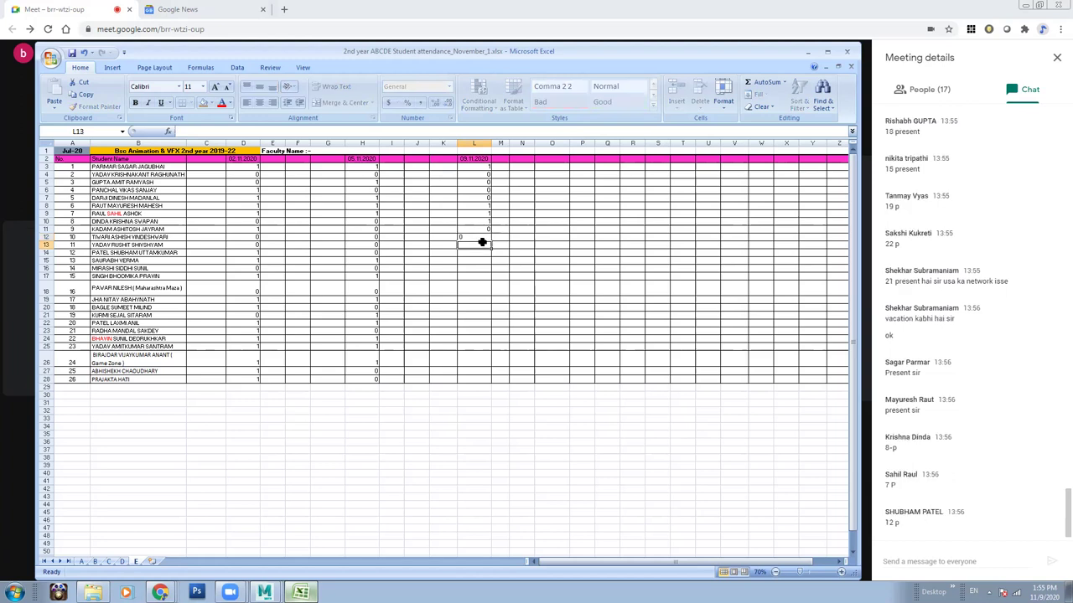
key("Return")
Mark L13–L17 as 0, 1, 1, 0, 1, correcting L13 from 1 to 0.
type("1")
key("BackSpace")
type("0")
key("Return")
type("1")
key("Return")
type("1")
key("Return")
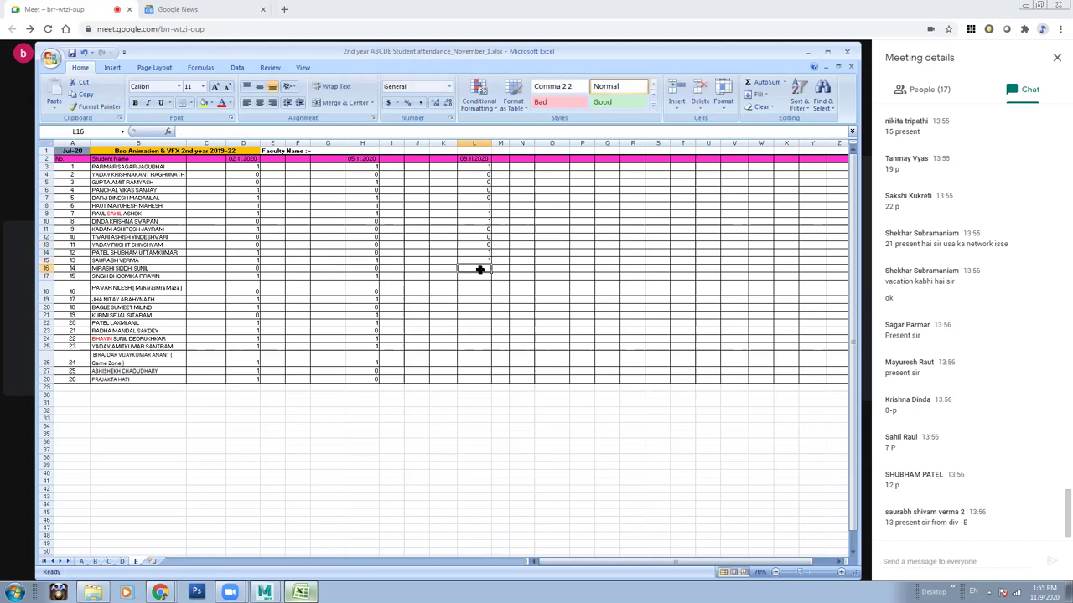
type("0")
key("Return")
type("1")
key("Return")
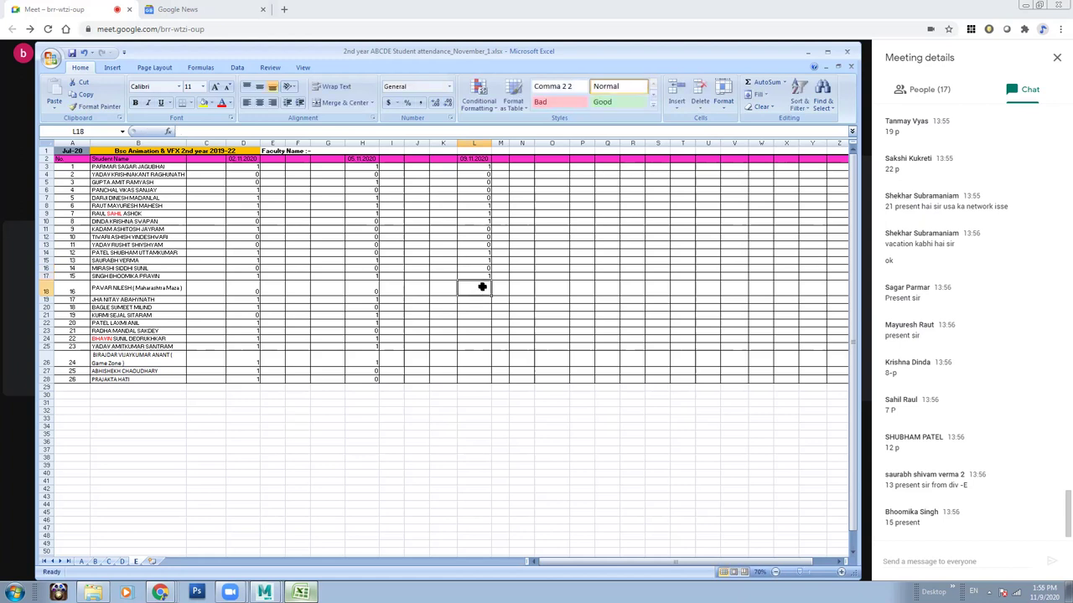
Mark L18–L22 as 0, 1, 0, 0, 0.
type("0")
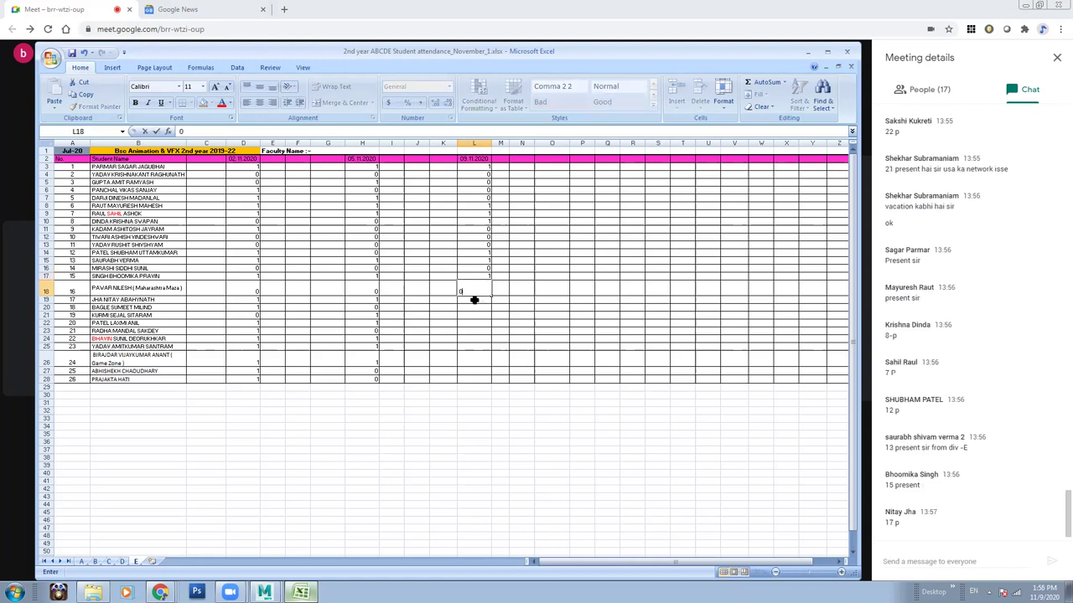
key("Return")
type("1")
key("Return")
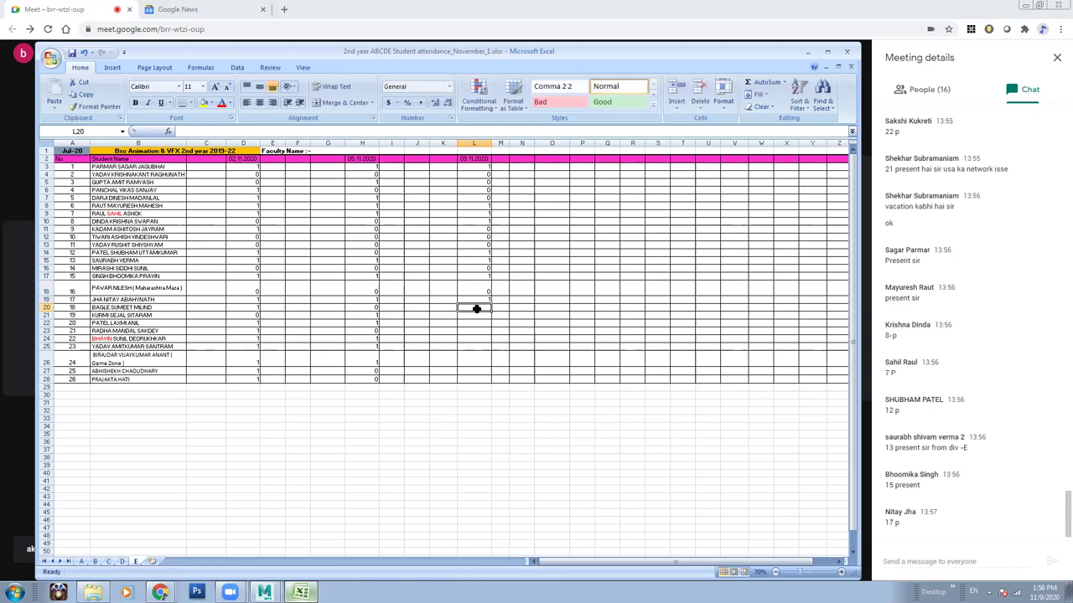
type("0")
key("Return")
type("0")
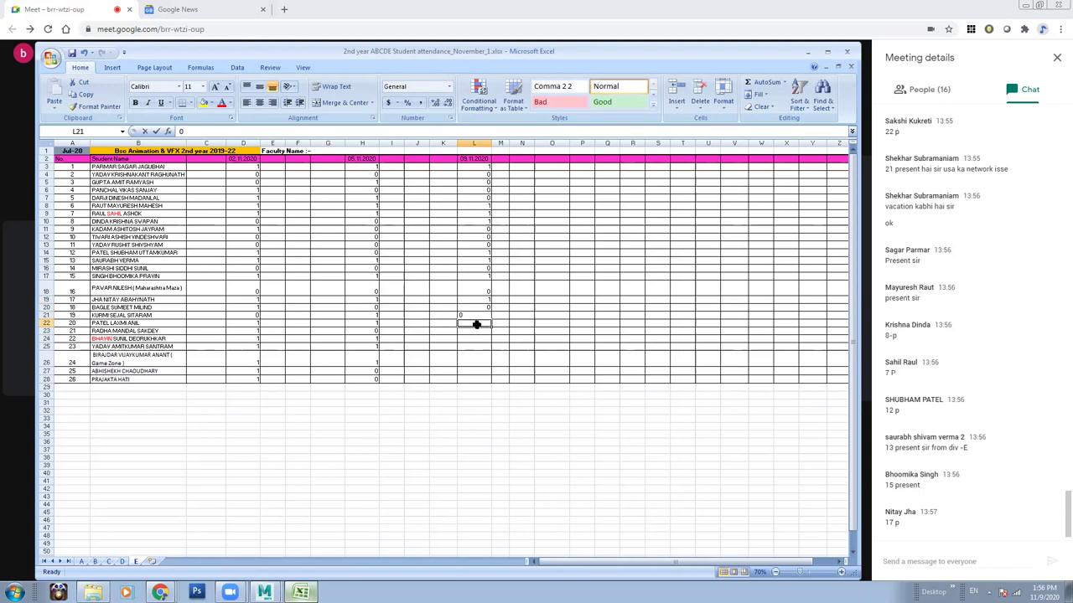
key("Return")
type("0")
key("Return")
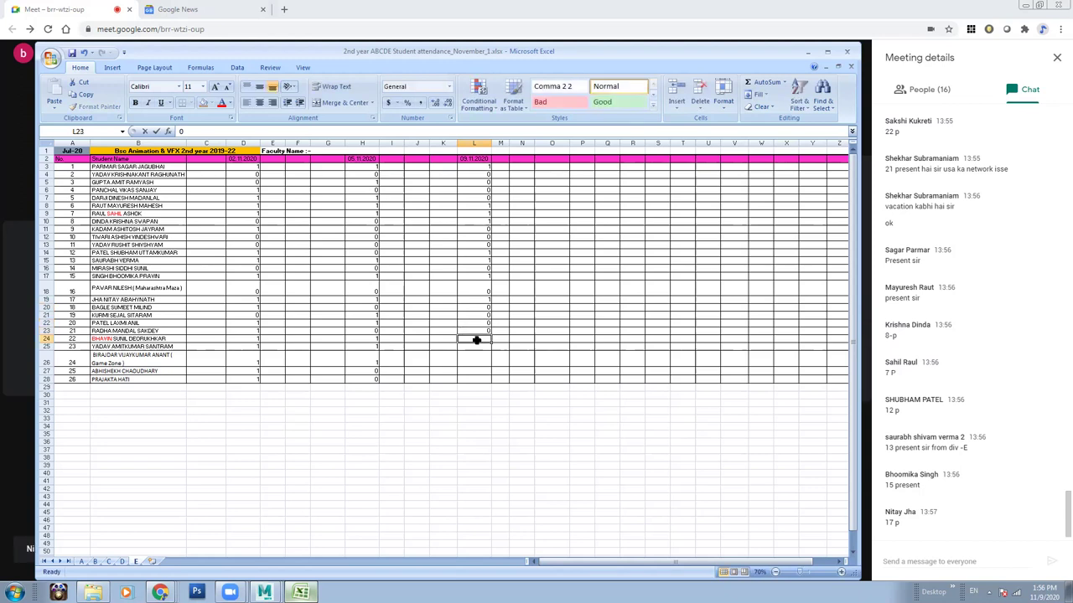
Mark L25 as 1 and L26–L28 as 0, reselect L22, then minimize Excel.
left_click(477, 348)
type("1")
key("Return")
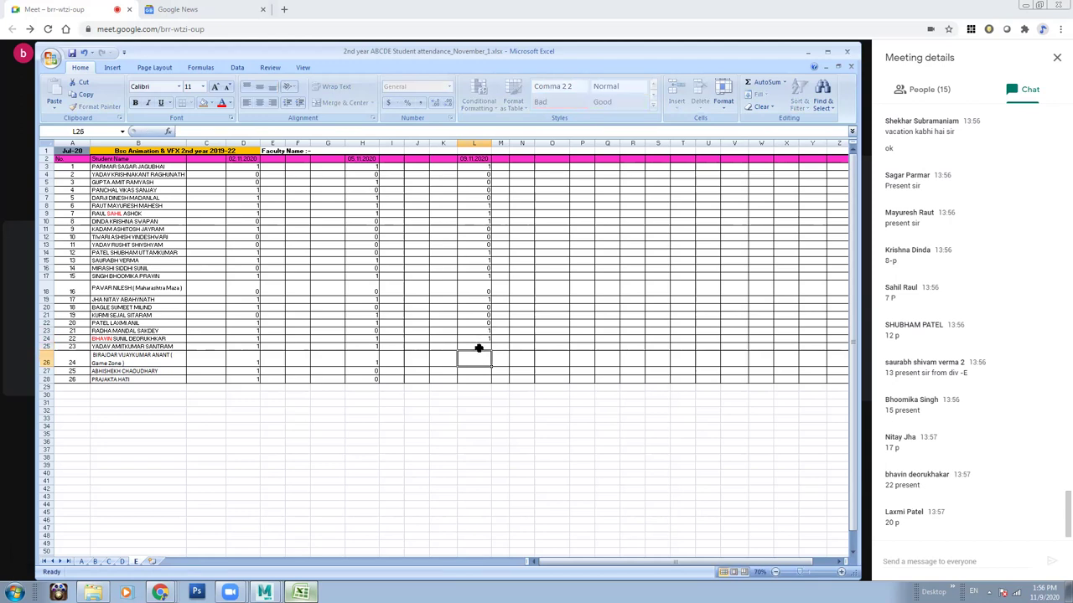
left_click(479, 344)
left_click(480, 355)
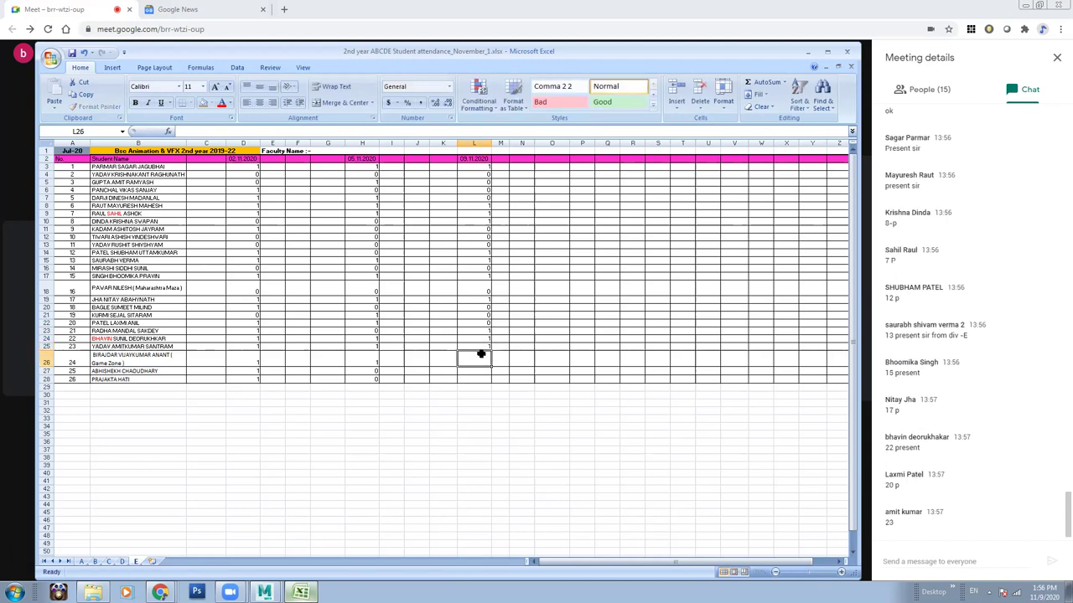
type("0")
left_click(478, 370)
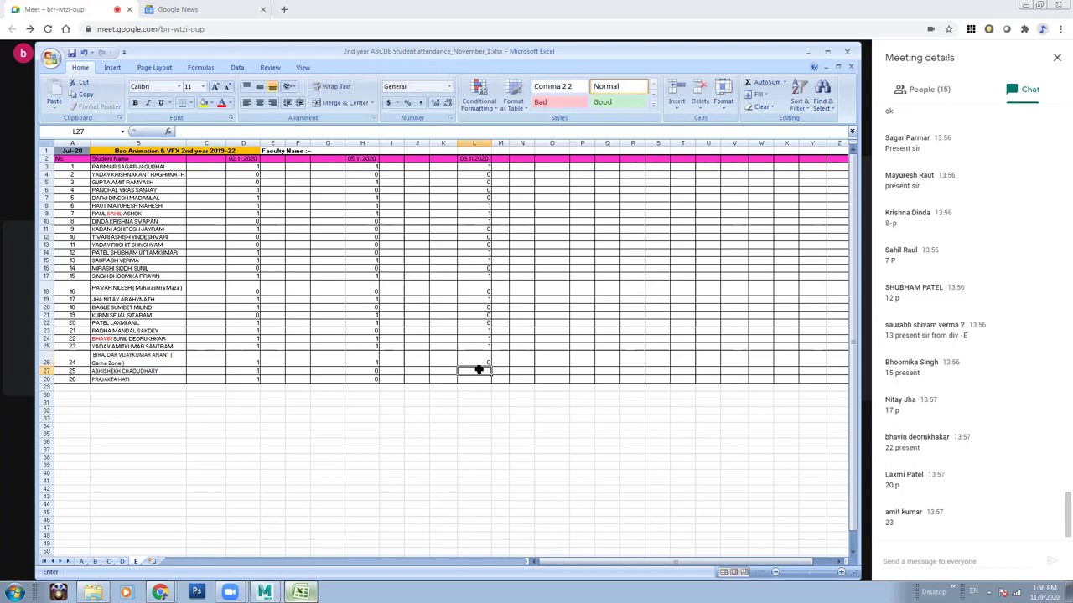
type("0")
key("Return")
type("0")
left_click(475, 323)
left_click(475, 320)
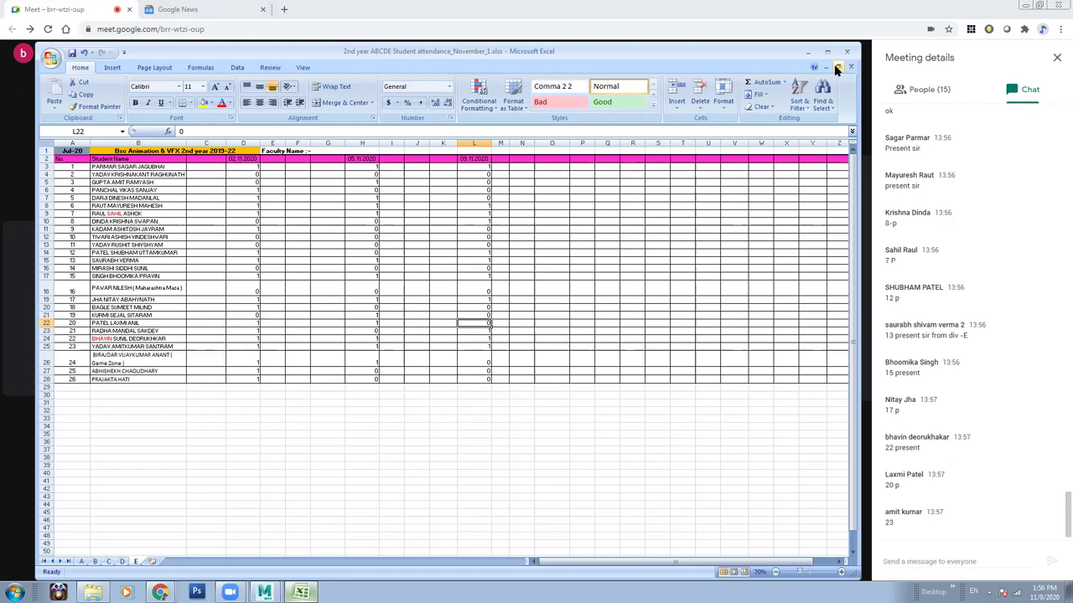
left_click(806, 53)
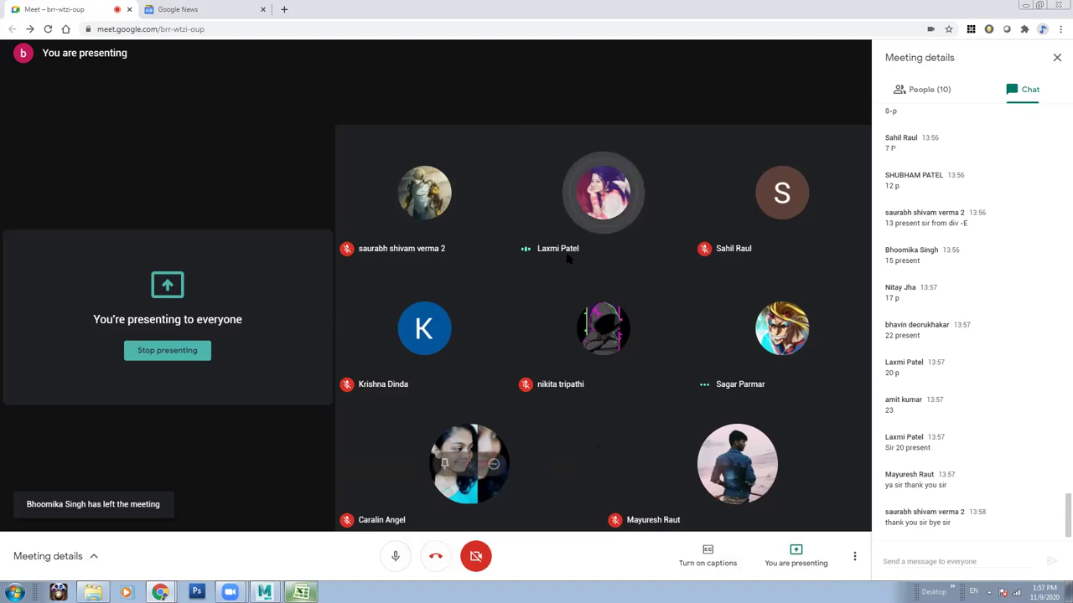
Restore the Excel attendance workbook from the taskbar over the Meet call.
left_click(300, 593)
mouse_move(160, 593)
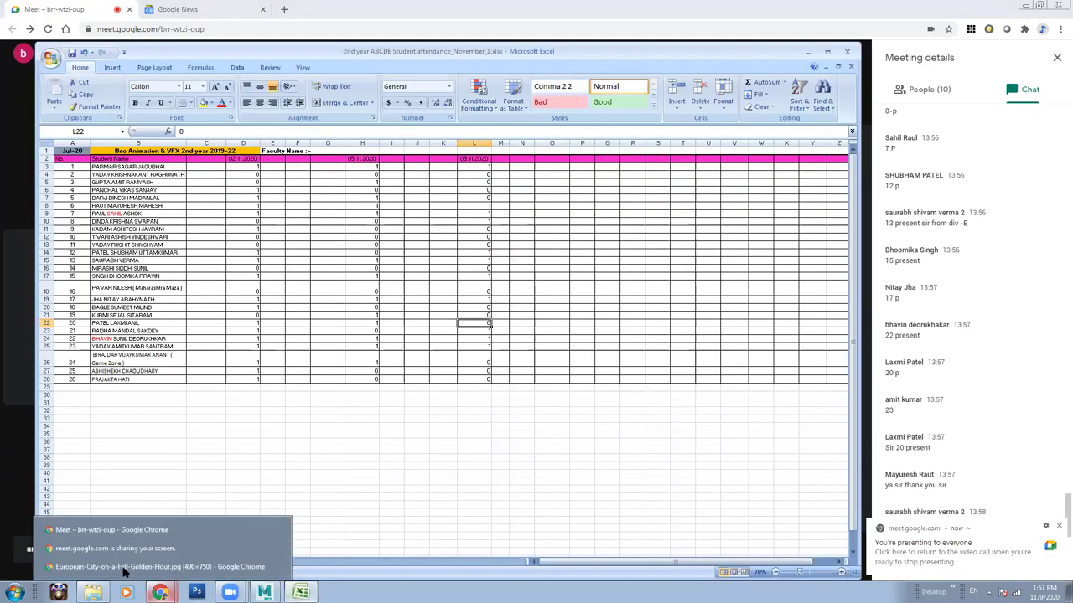
On sheet E, change cell L22's mark to 1, then minimize the workbook.
left_click(123, 561)
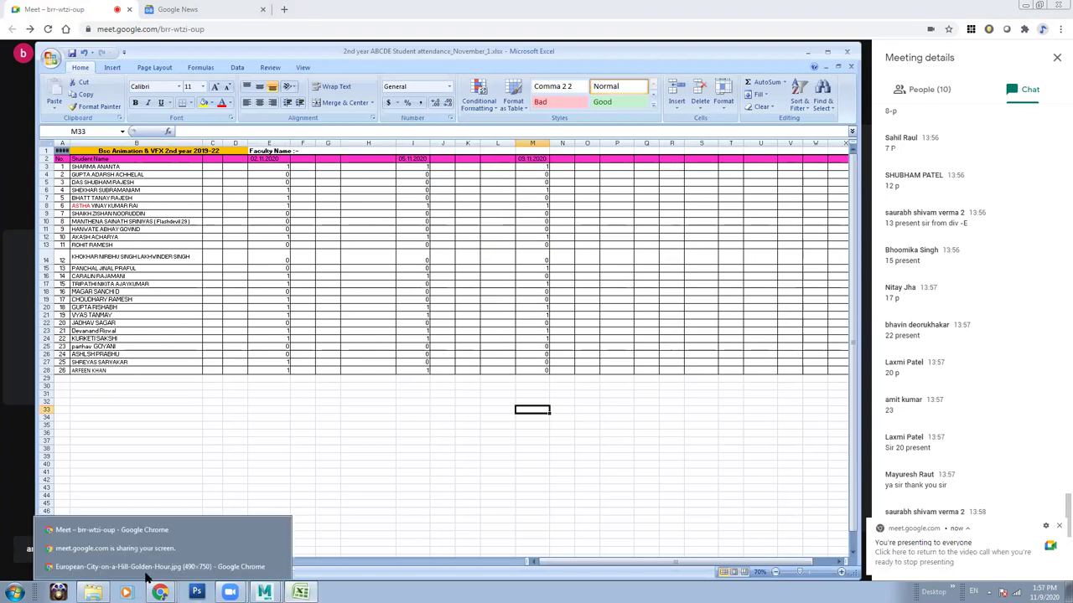
left_click(137, 561)
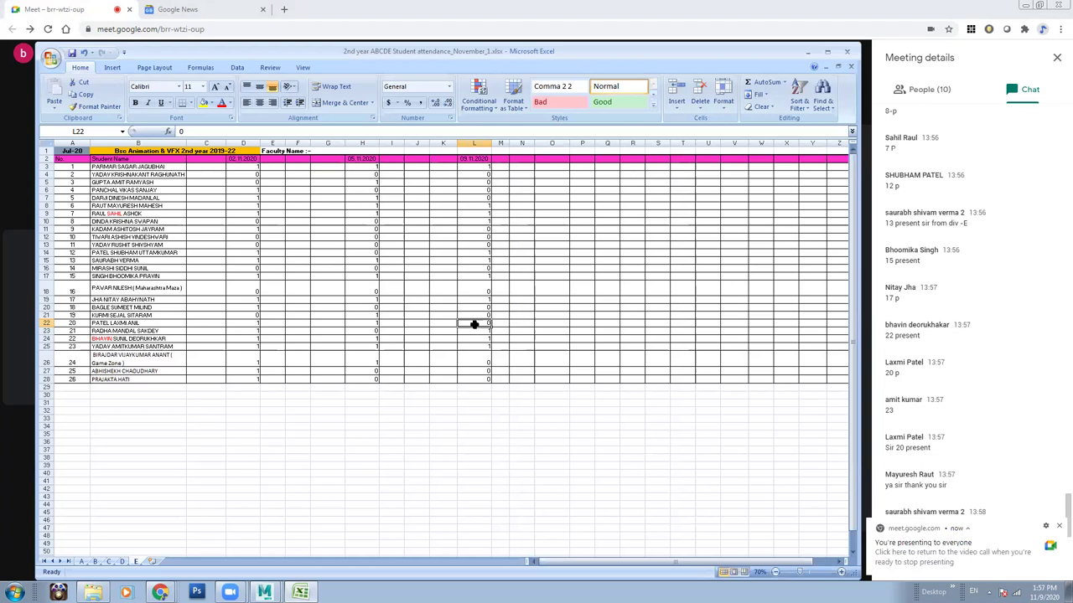
type("1")
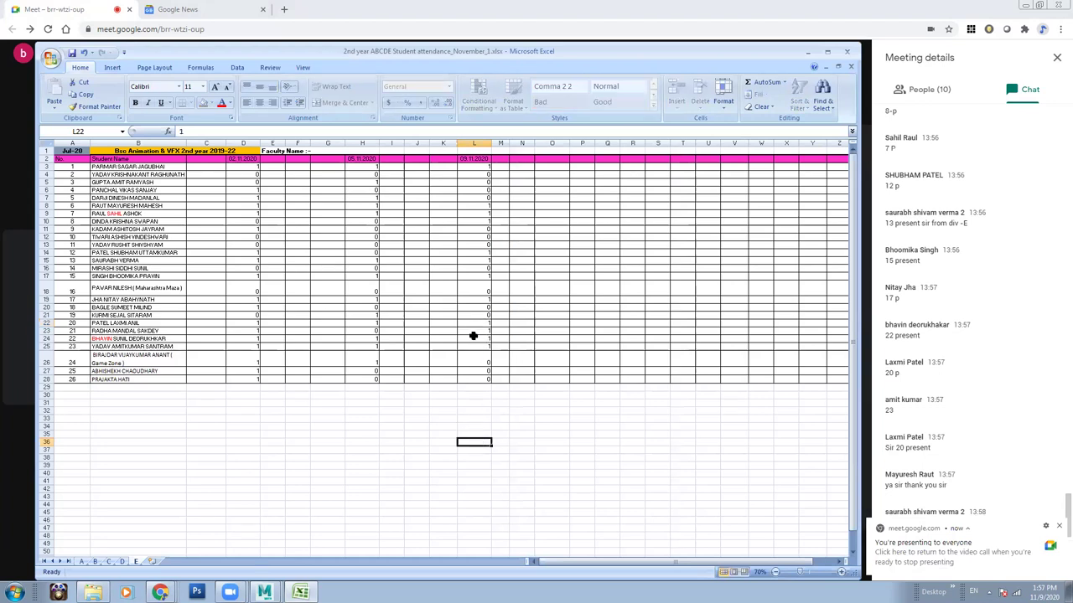
left_click(473, 327)
left_click(502, 450)
left_click(809, 54)
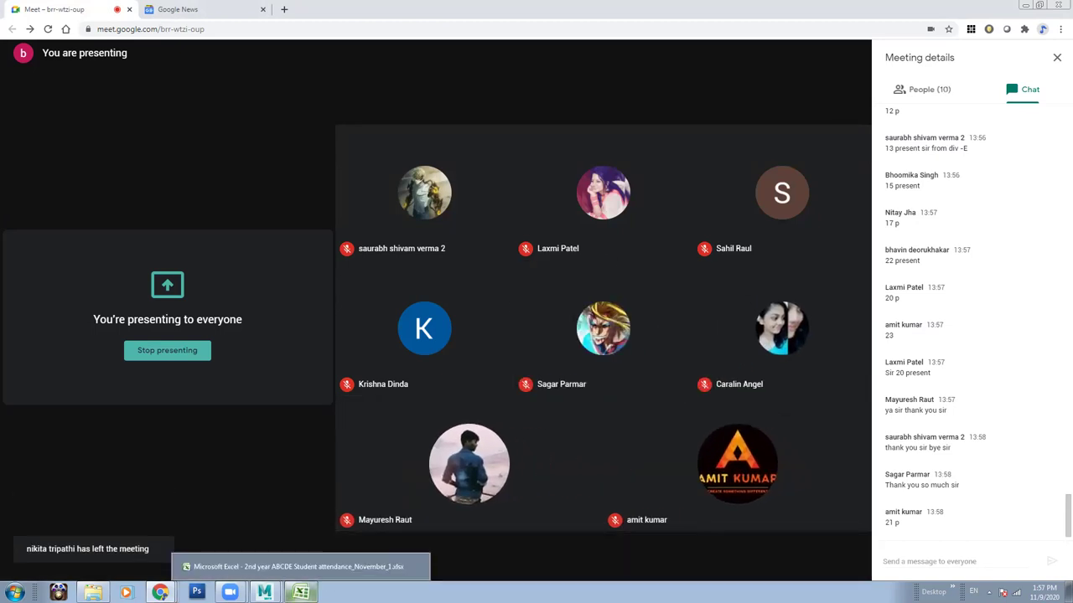
Restore the workbook, compare sheets D and E, check L25 and L20, then minimize again.
left_click(300, 593)
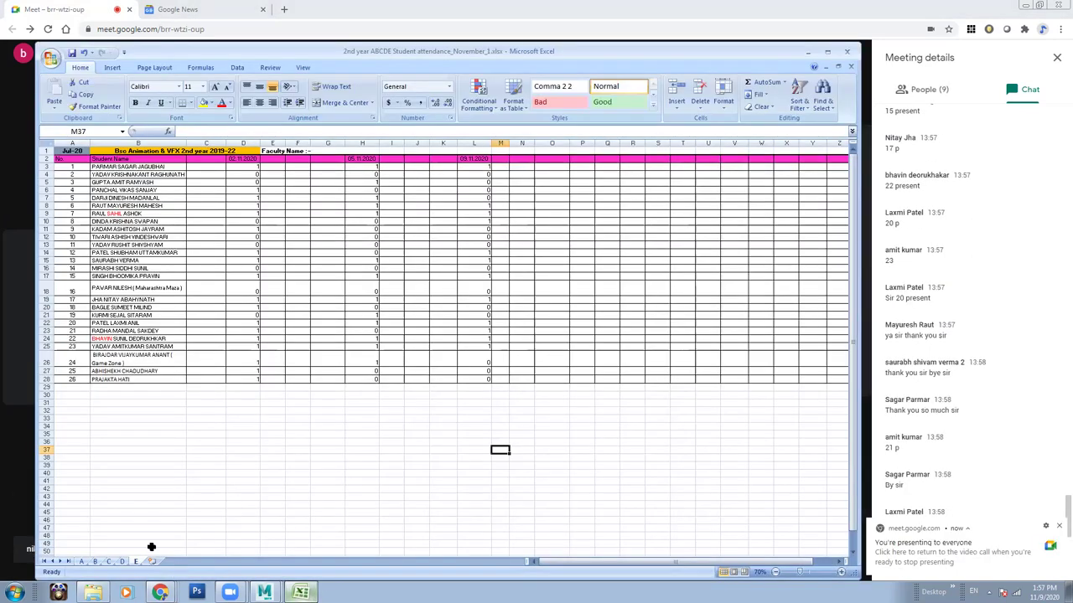
left_click(123, 562)
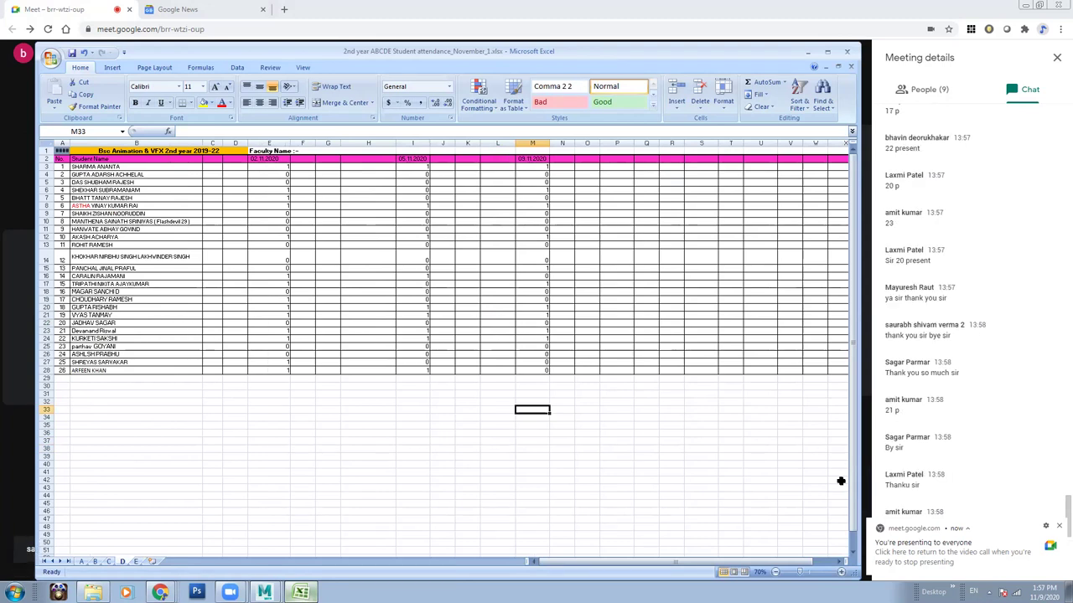
left_click(1059, 525)
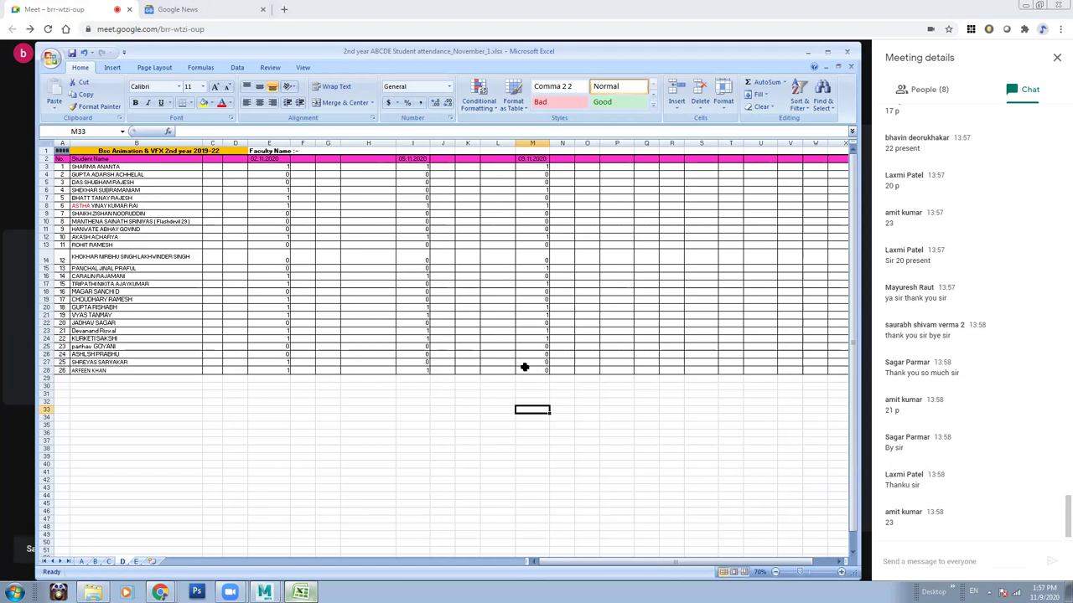
left_click(134, 563)
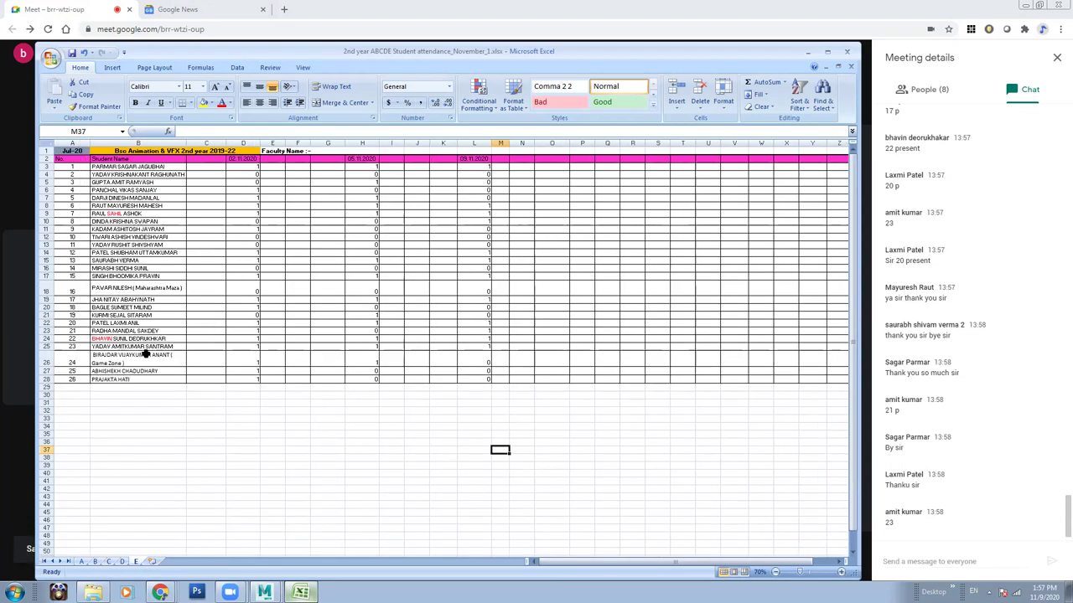
left_click(121, 563)
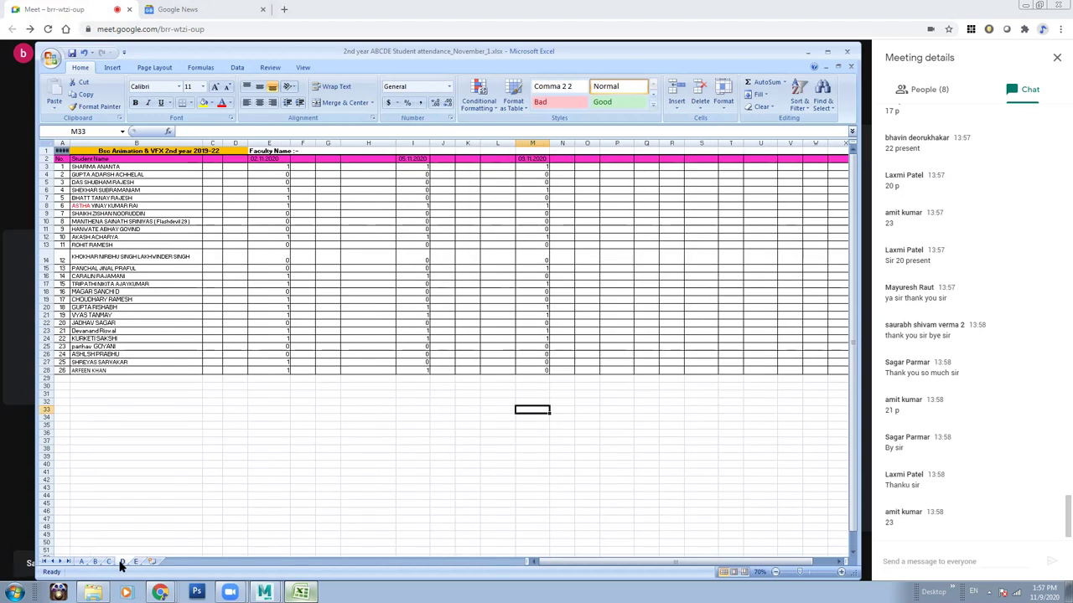
left_click(135, 562)
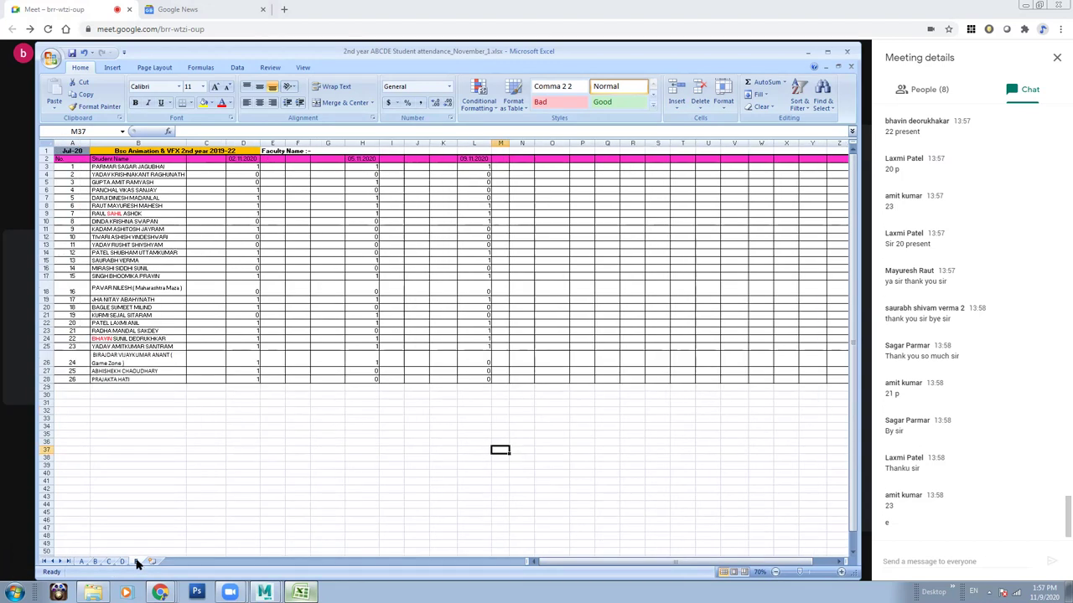
left_click(485, 347)
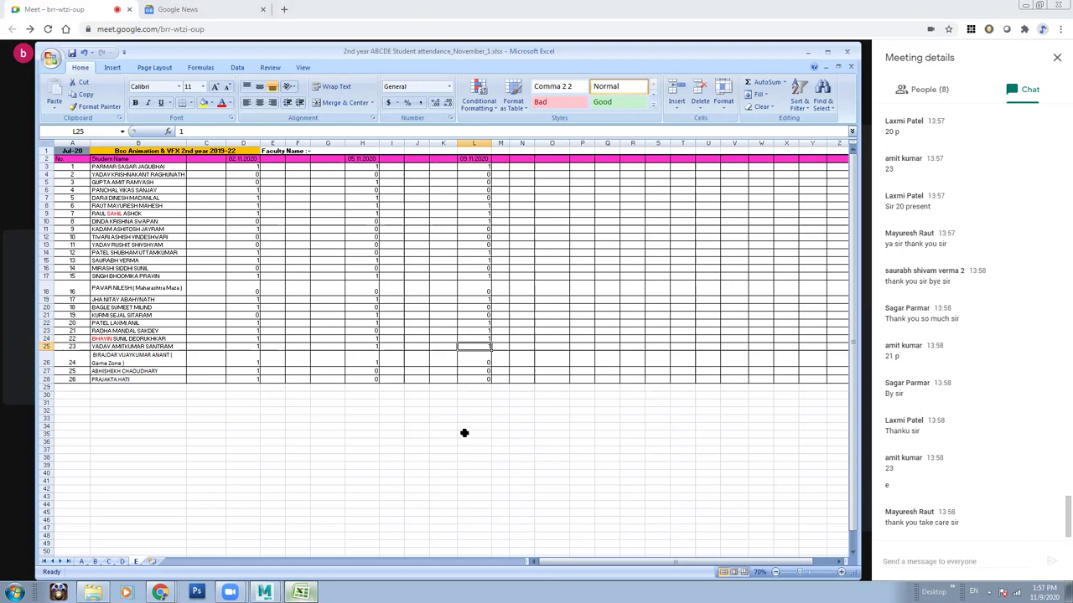
left_click(458, 310)
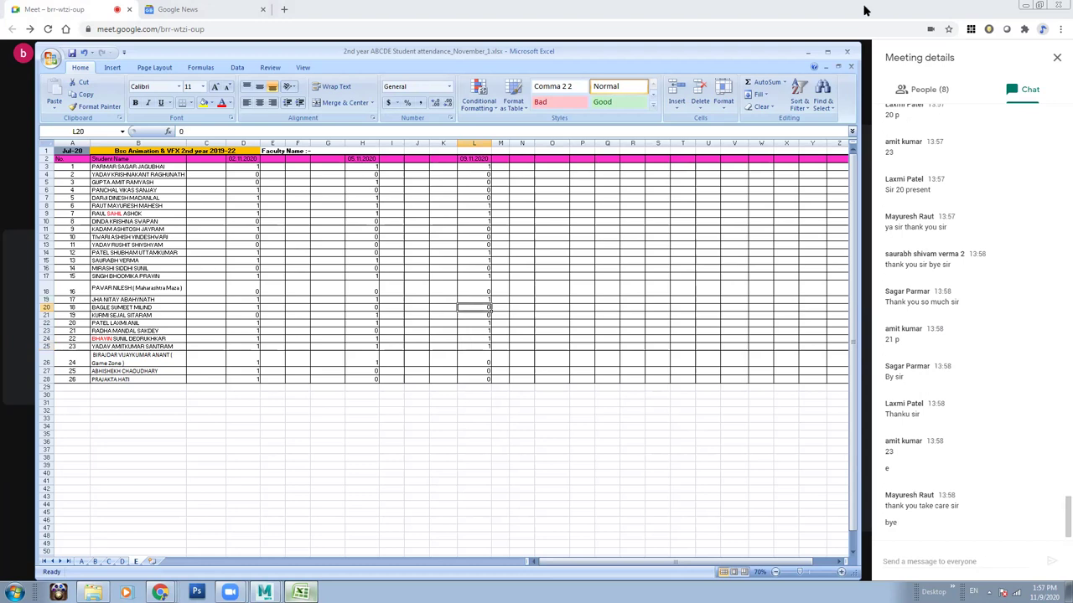
left_click(815, 52)
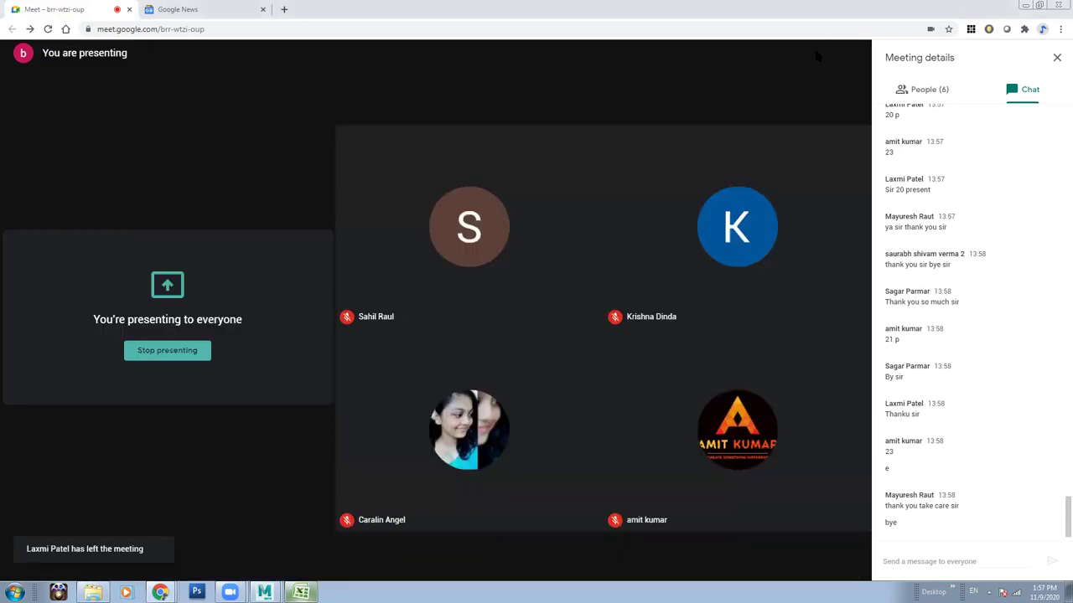